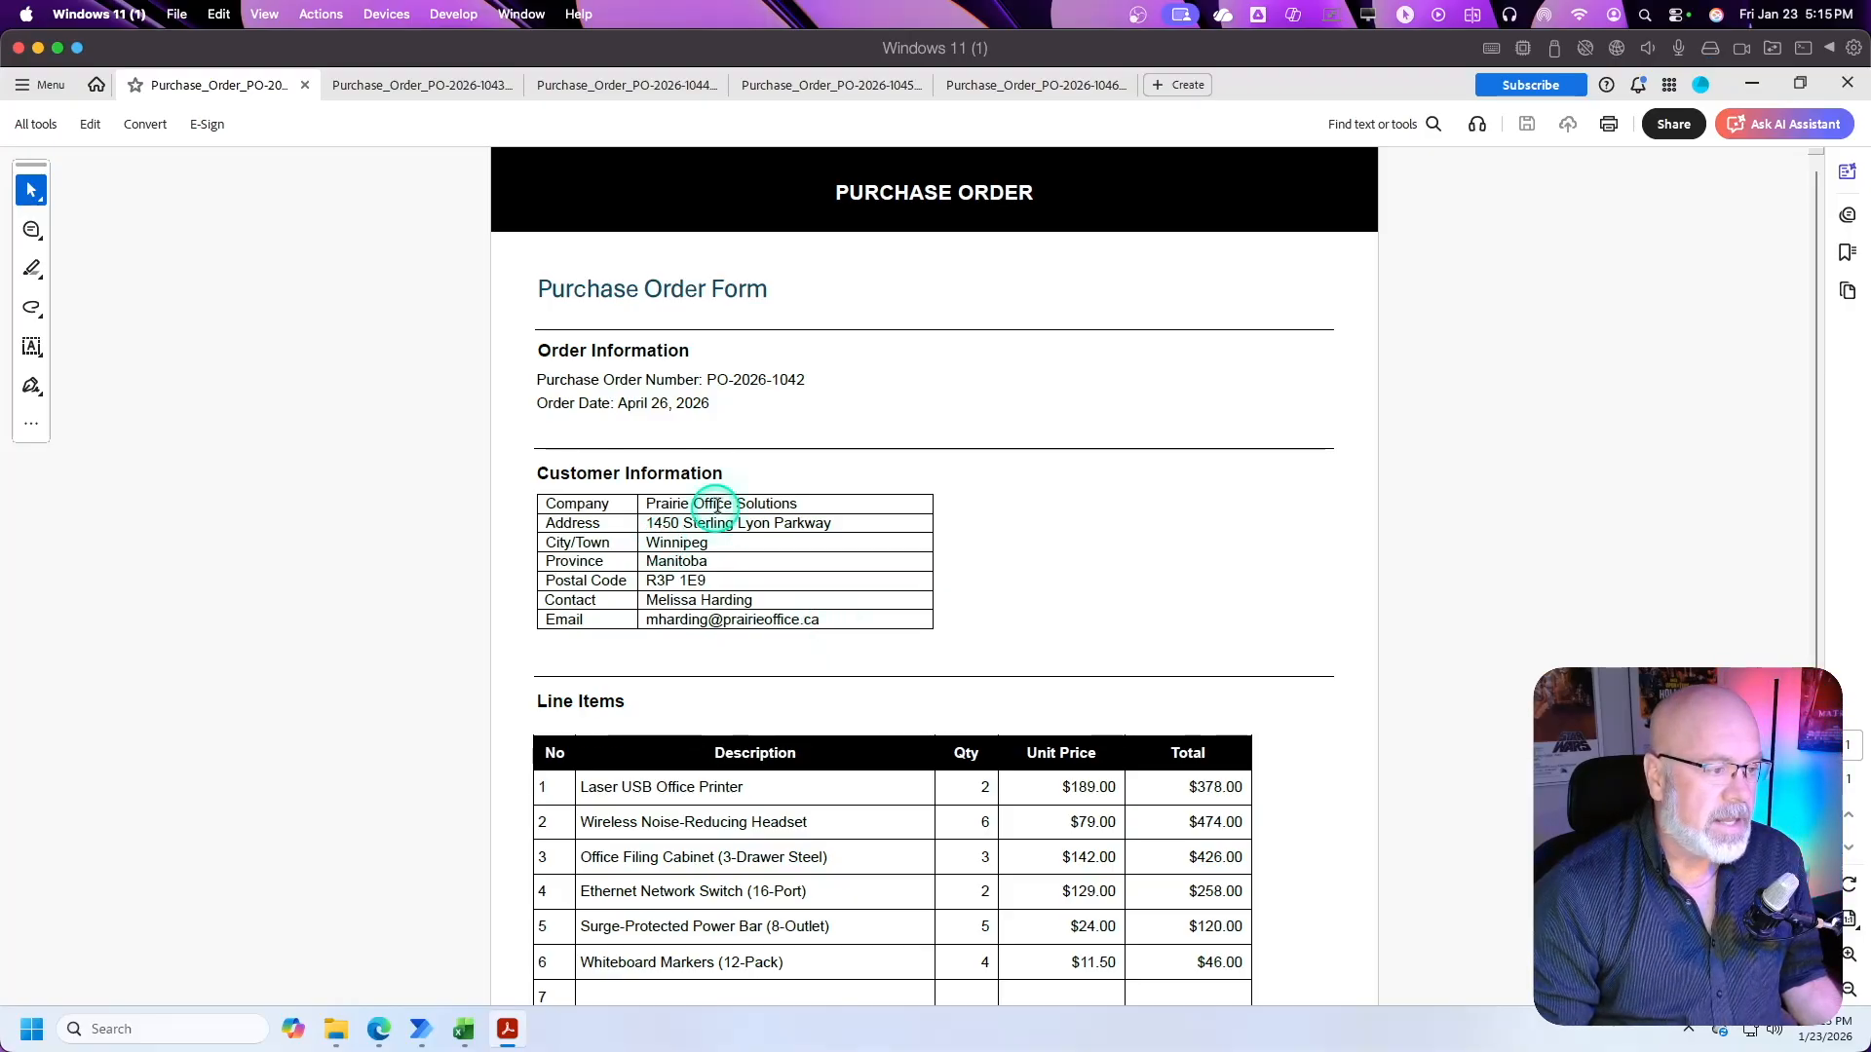
Step: Examine the order information, customer details, line items and totals across the five open purchase order PDFs
{"action": "scroll", "coordinate": [721, 506], "scroll_direction": "down", "scroll_amount": 1}
{"action": "scroll", "coordinate": [721, 504], "scroll_direction": "down", "scroll_amount": 5}
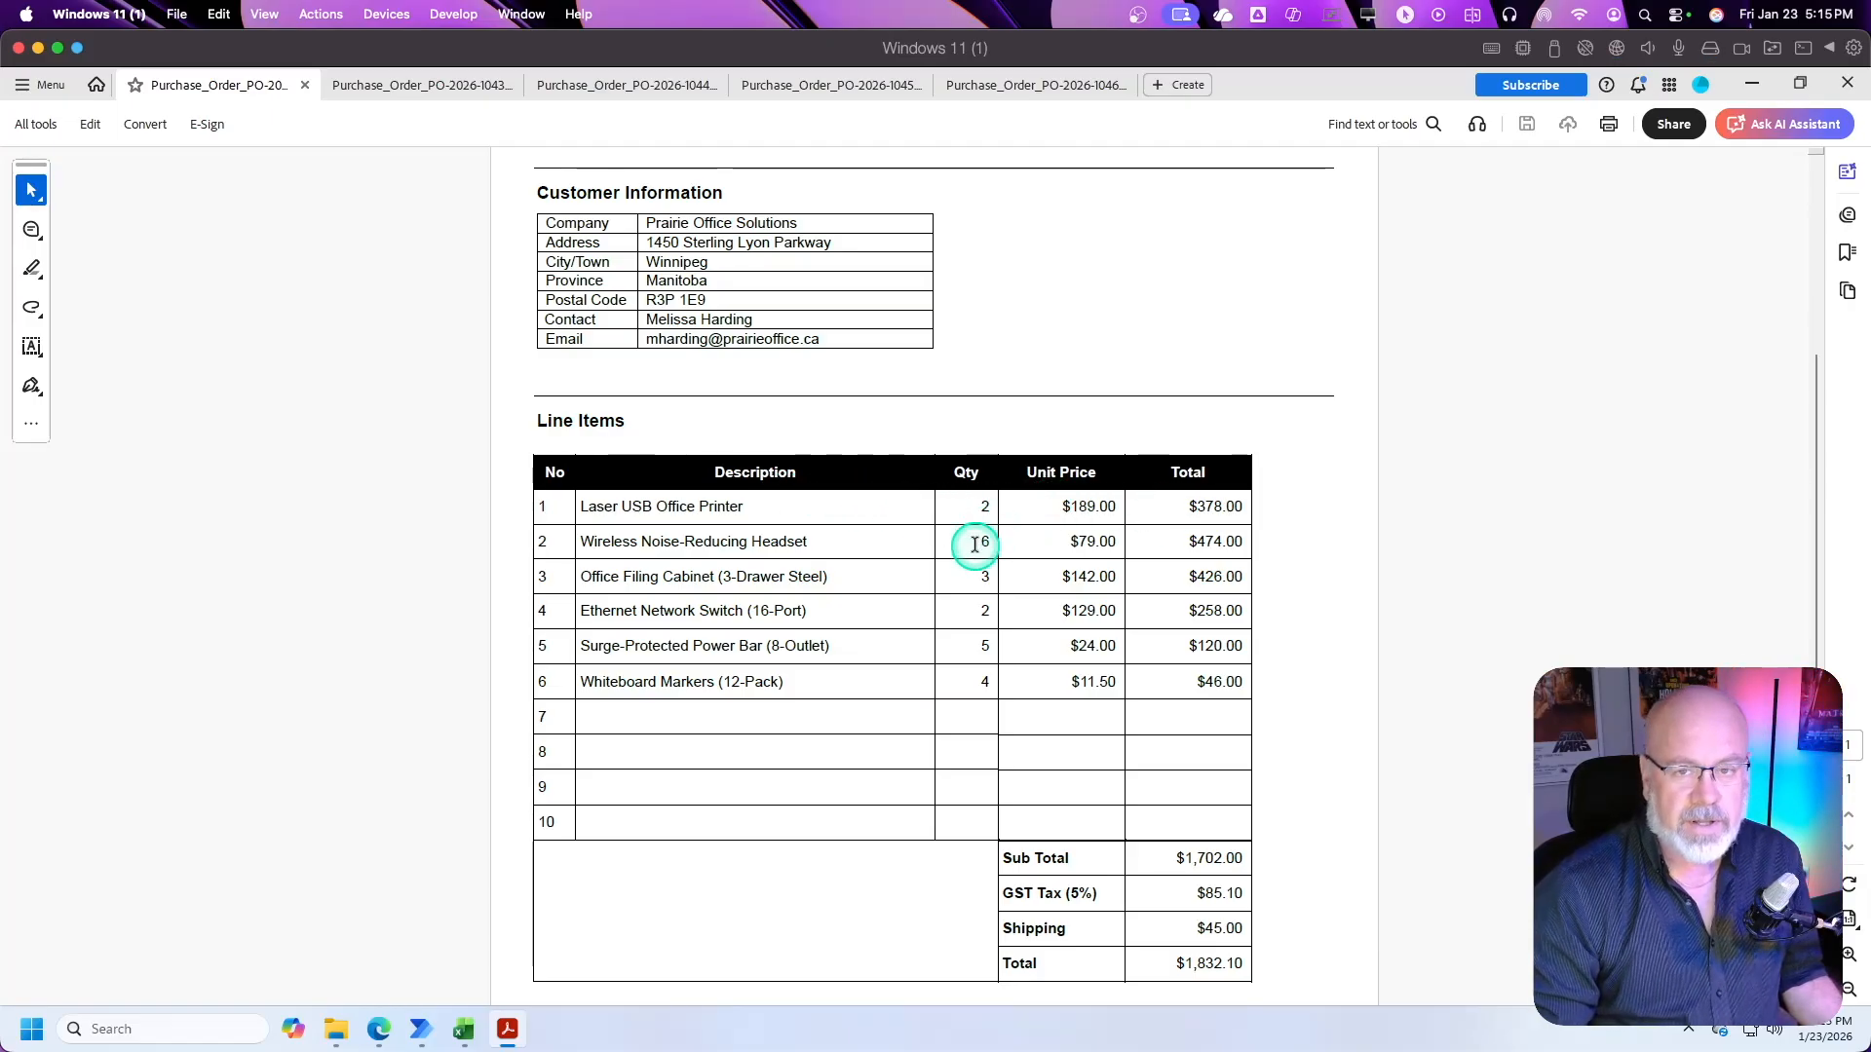
{"action": "scroll", "coordinate": [976, 543], "scroll_direction": "down", "scroll_amount": 2}
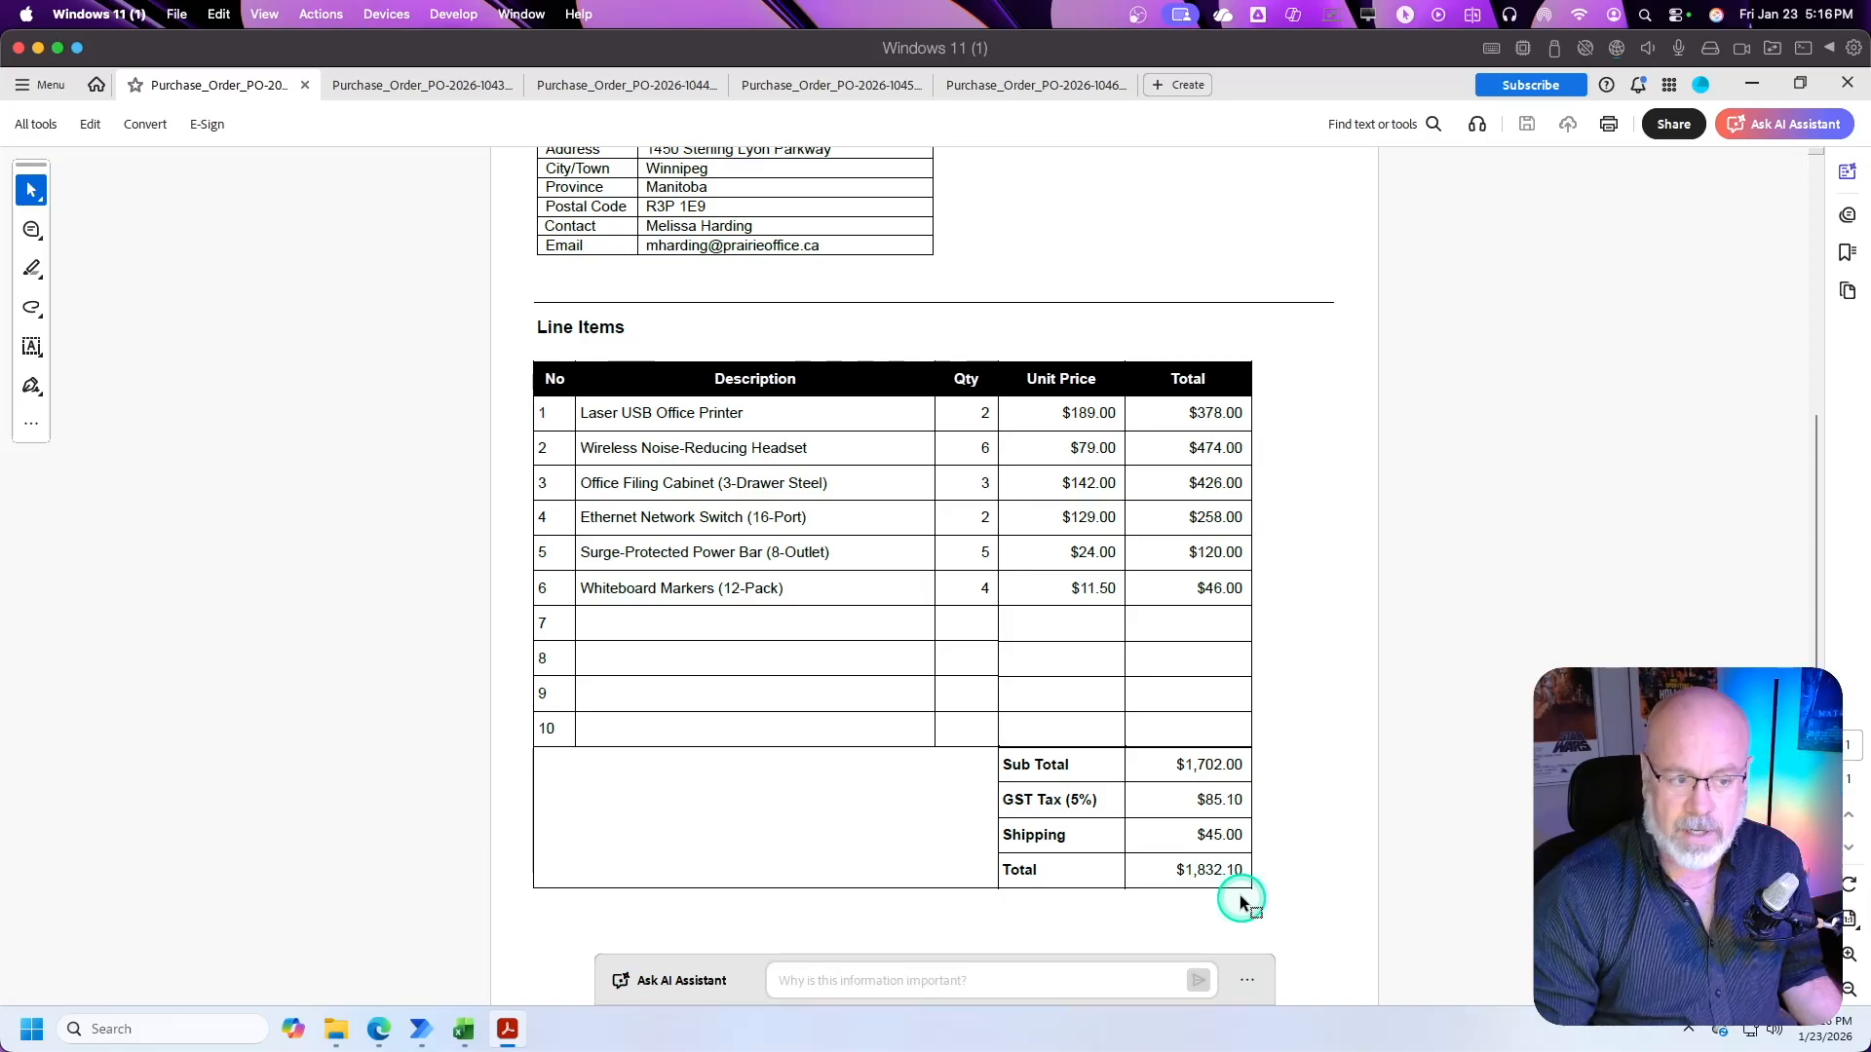
{"action": "scroll", "coordinate": [938, 699], "scroll_direction": "up", "scroll_amount": 8}
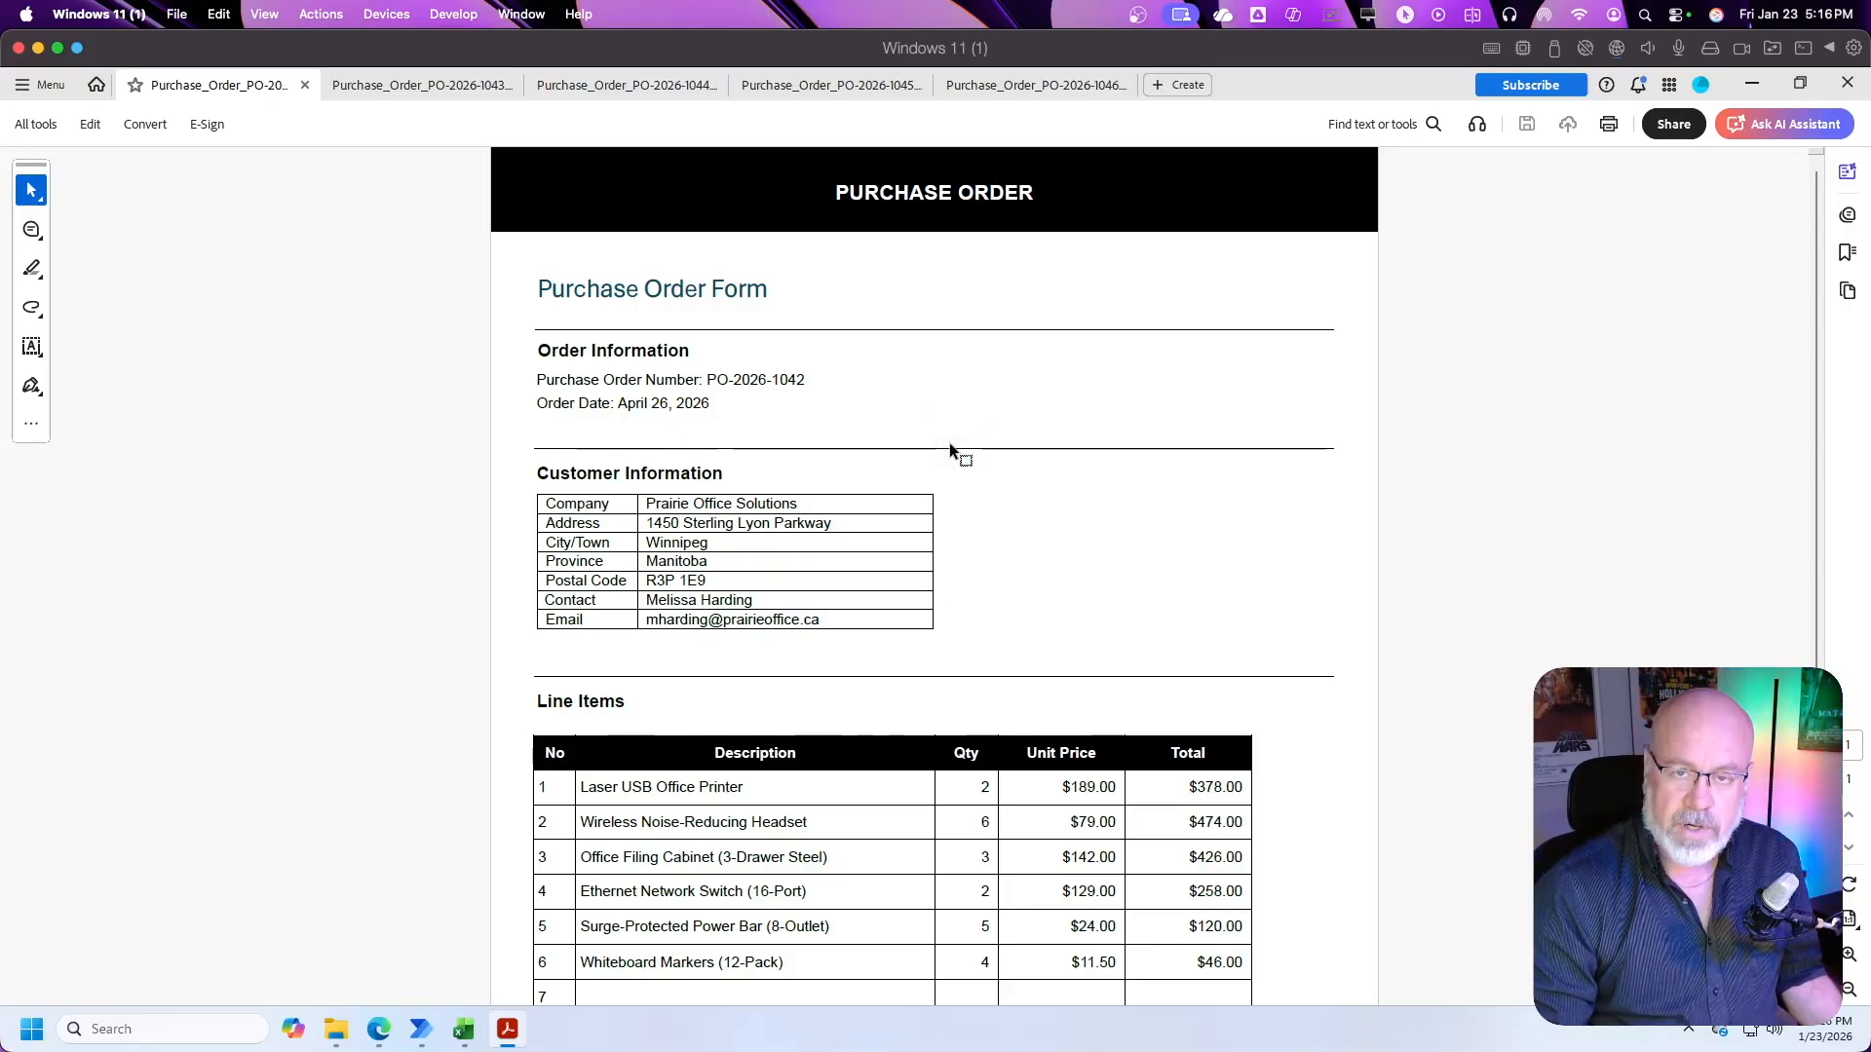
{"action": "left_click", "coordinate": [438, 88]}
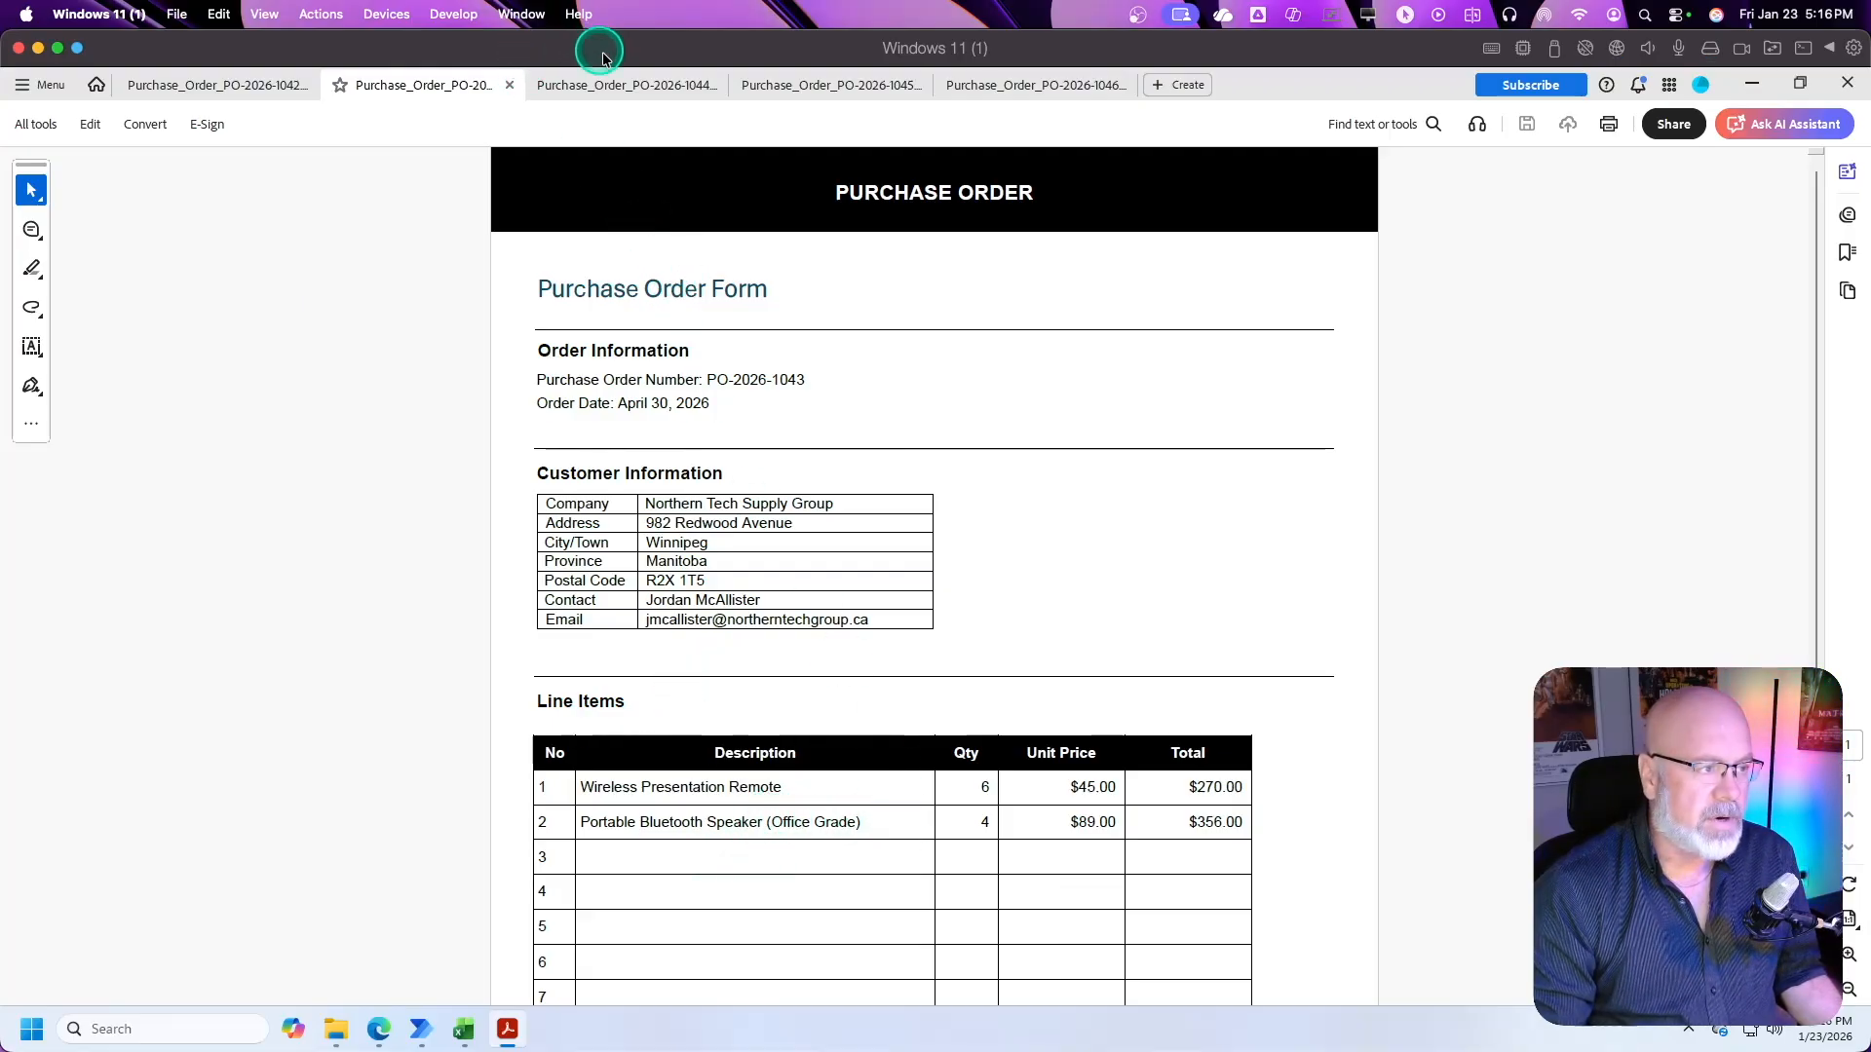
{"action": "left_click", "coordinate": [638, 85]}
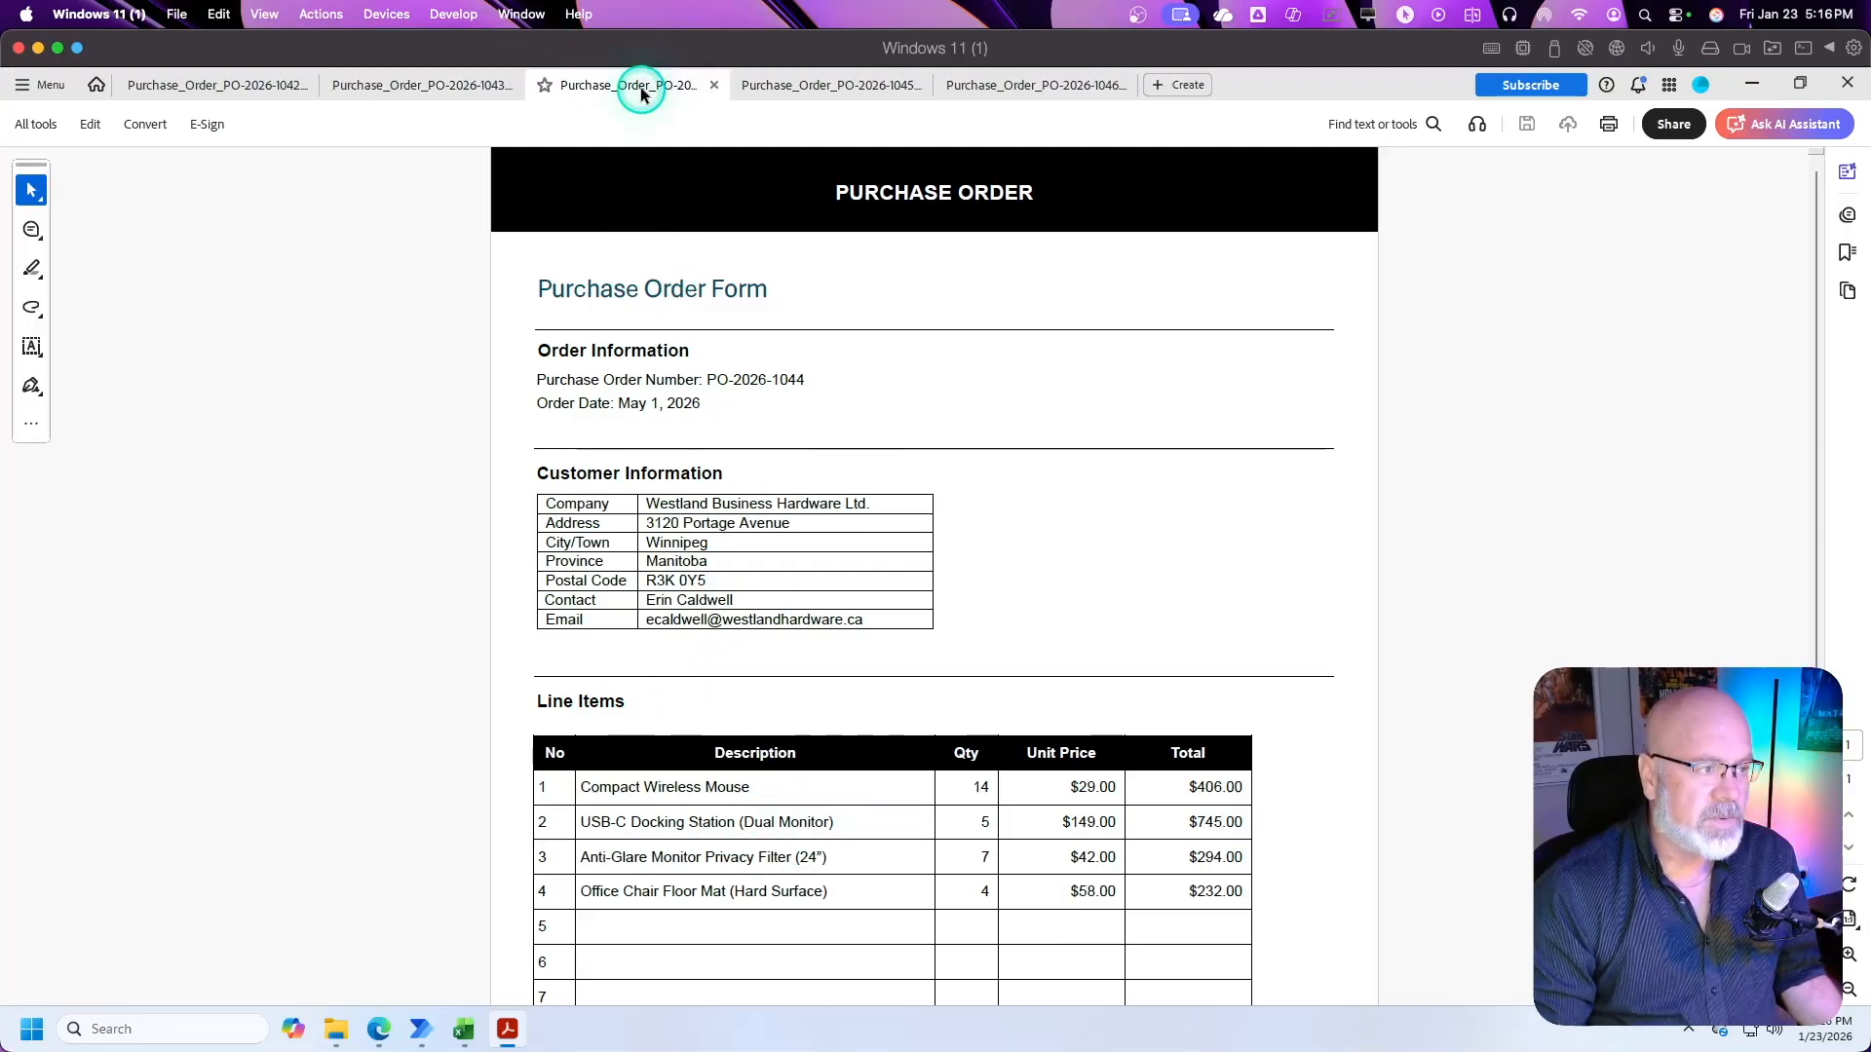
{"action": "left_click", "coordinate": [857, 84]}
{"action": "left_click", "coordinate": [1059, 88]}
{"action": "scroll", "coordinate": [989, 530], "scroll_direction": "down", "scroll_amount": 1}
{"action": "scroll", "coordinate": [945, 559], "scroll_direction": "up", "scroll_amount": 1}
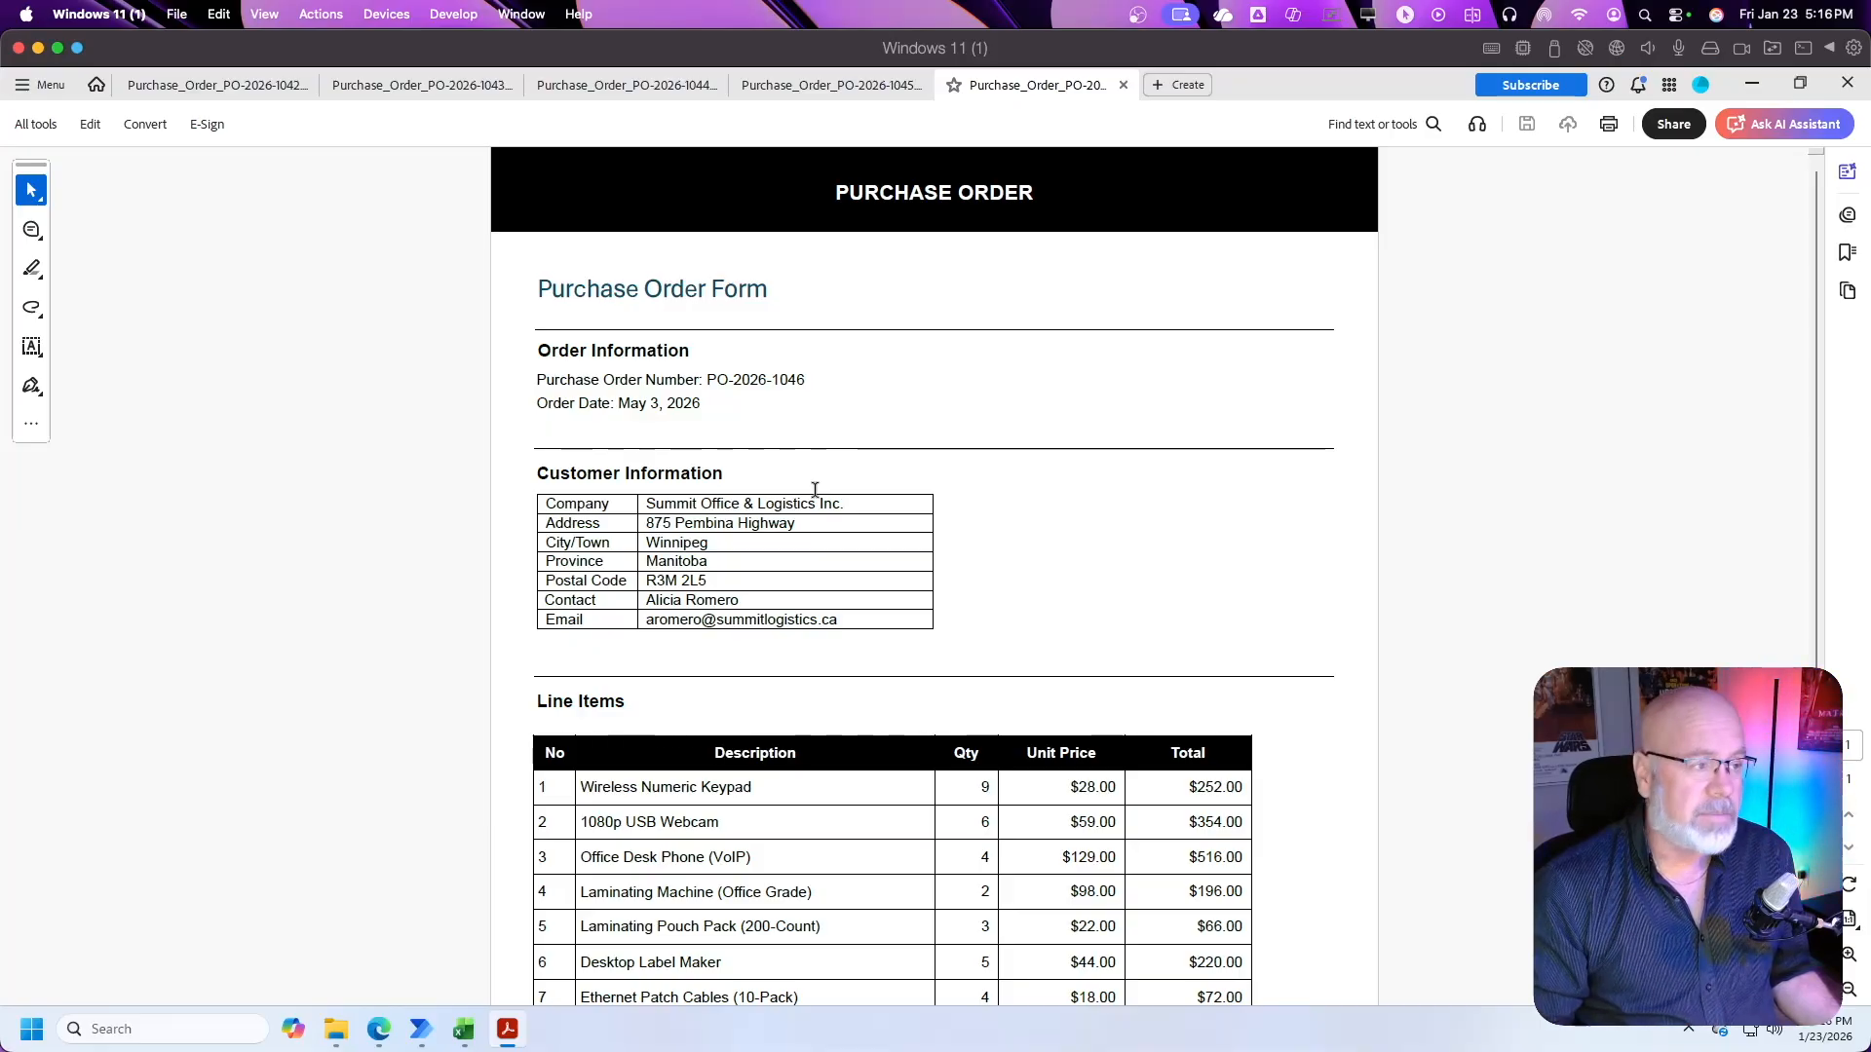
{"action": "left_click", "coordinate": [1189, 378]}
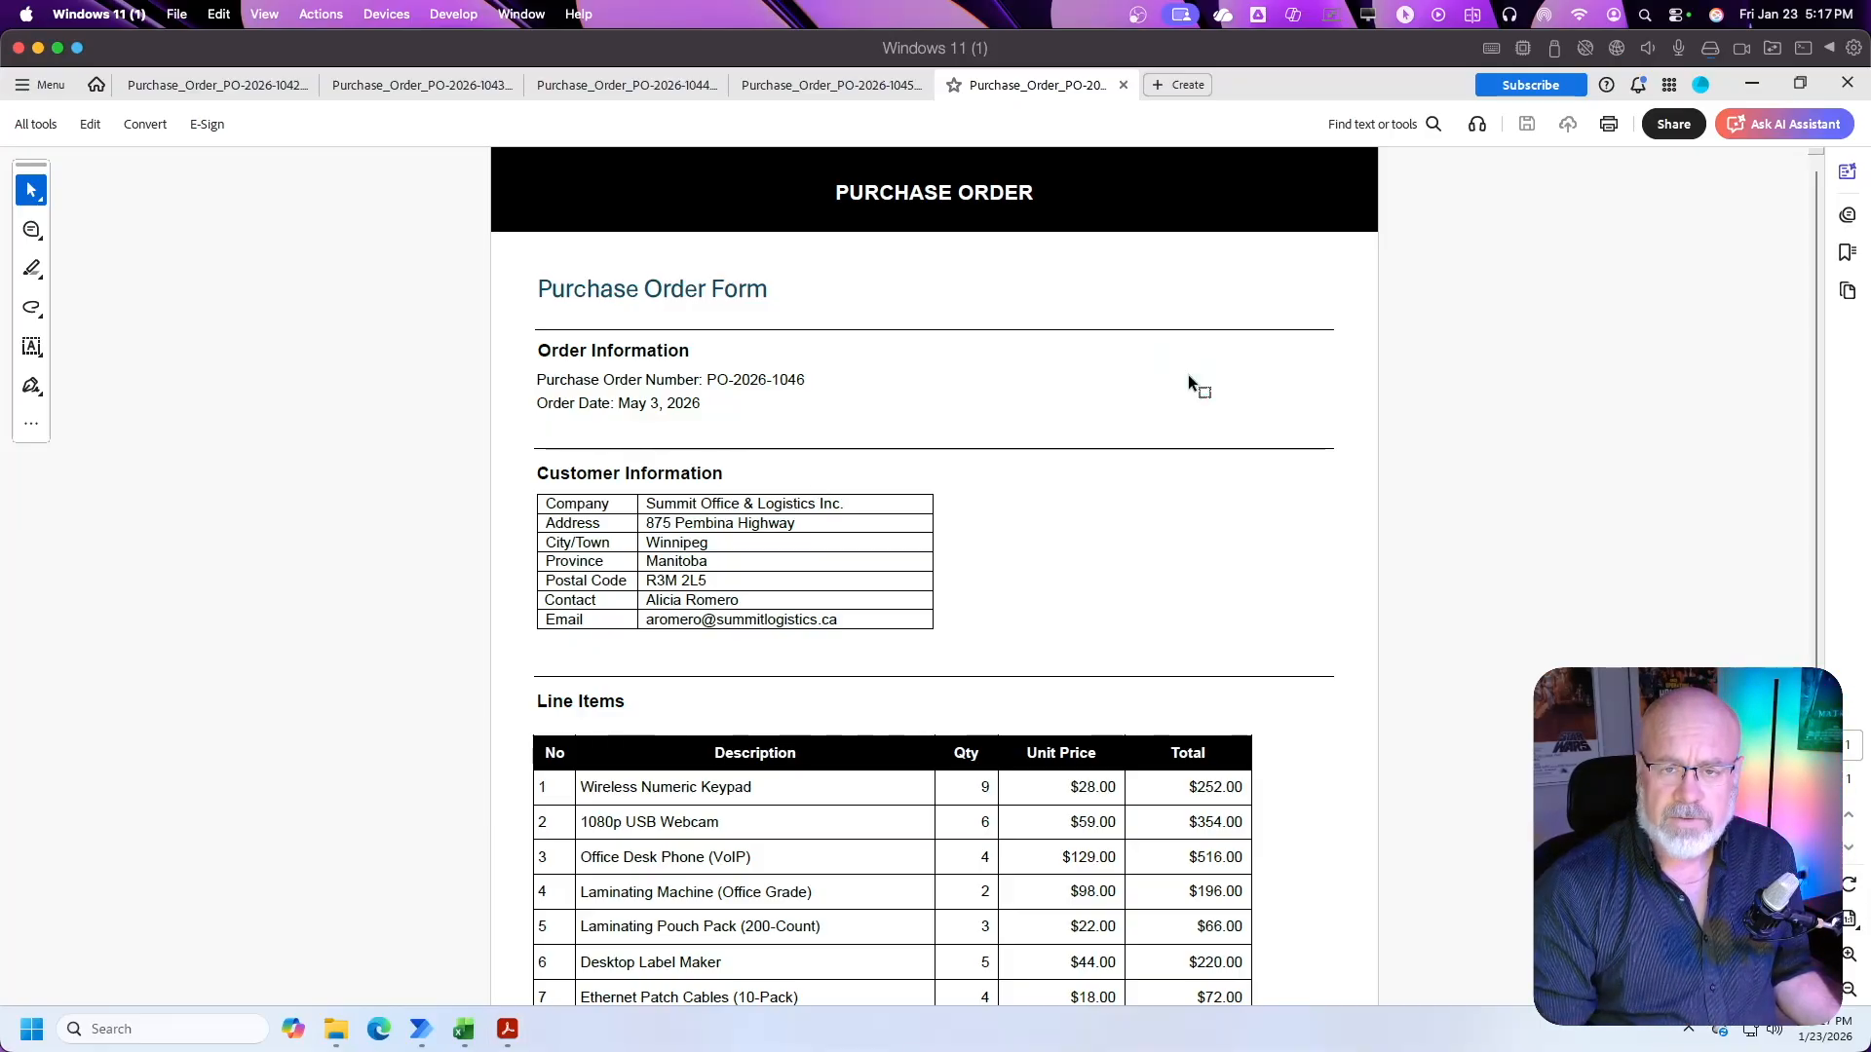
Step: Switch to Microsoft Edge and go to make.powerautomate.com
{"action": "left_click", "coordinate": [1751, 83]}
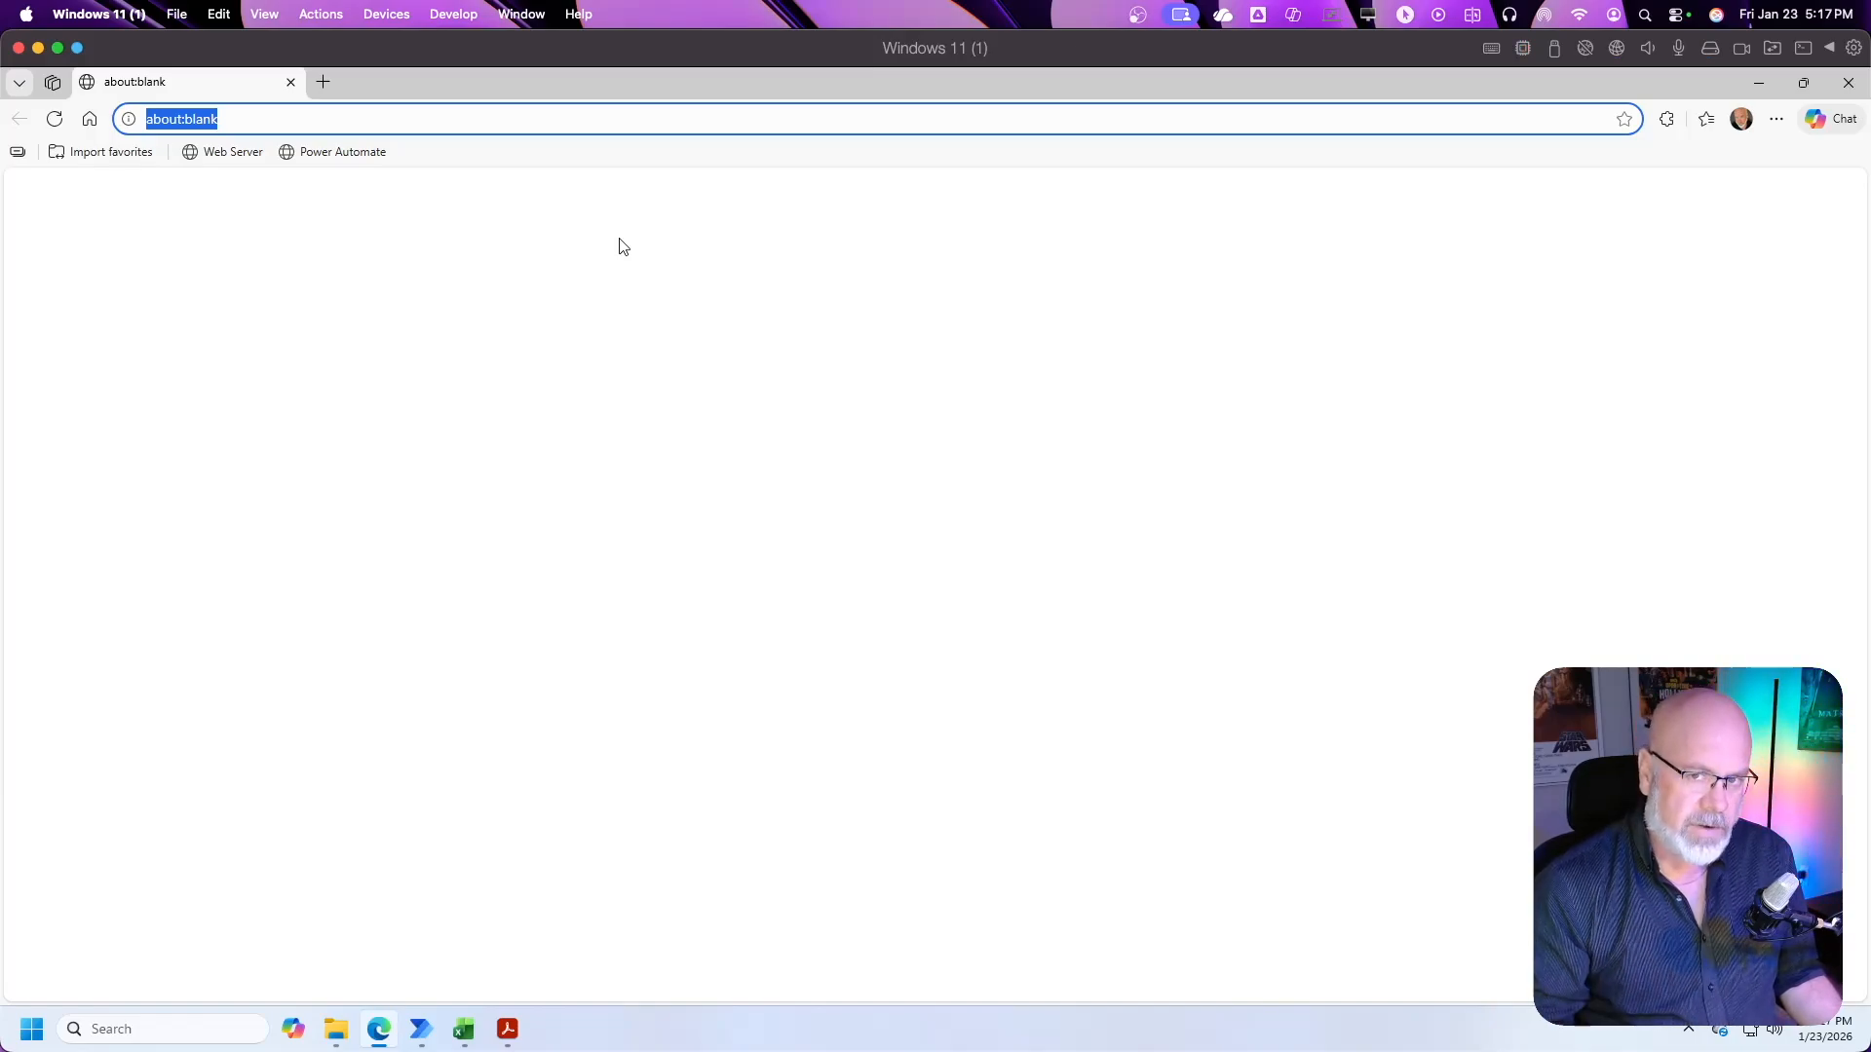
{"action": "type", "text": "m"}
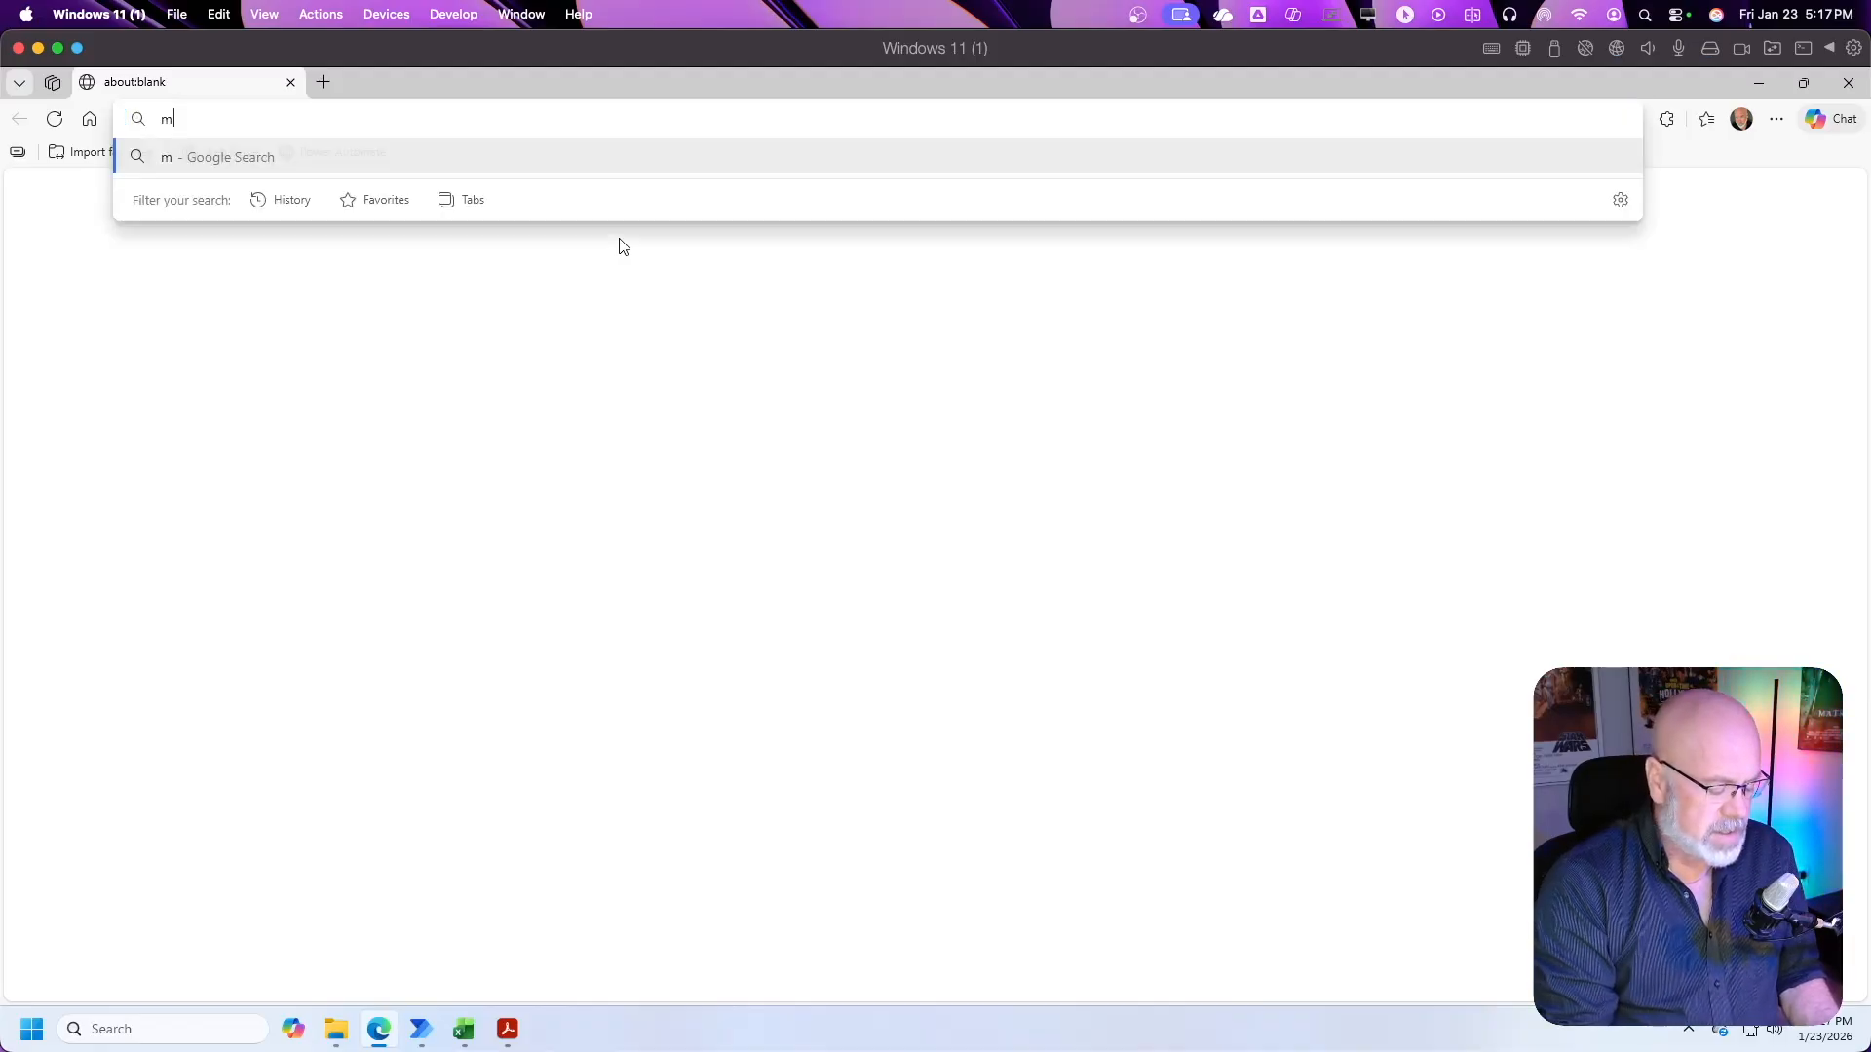
{"action": "type", "text": "ake."}
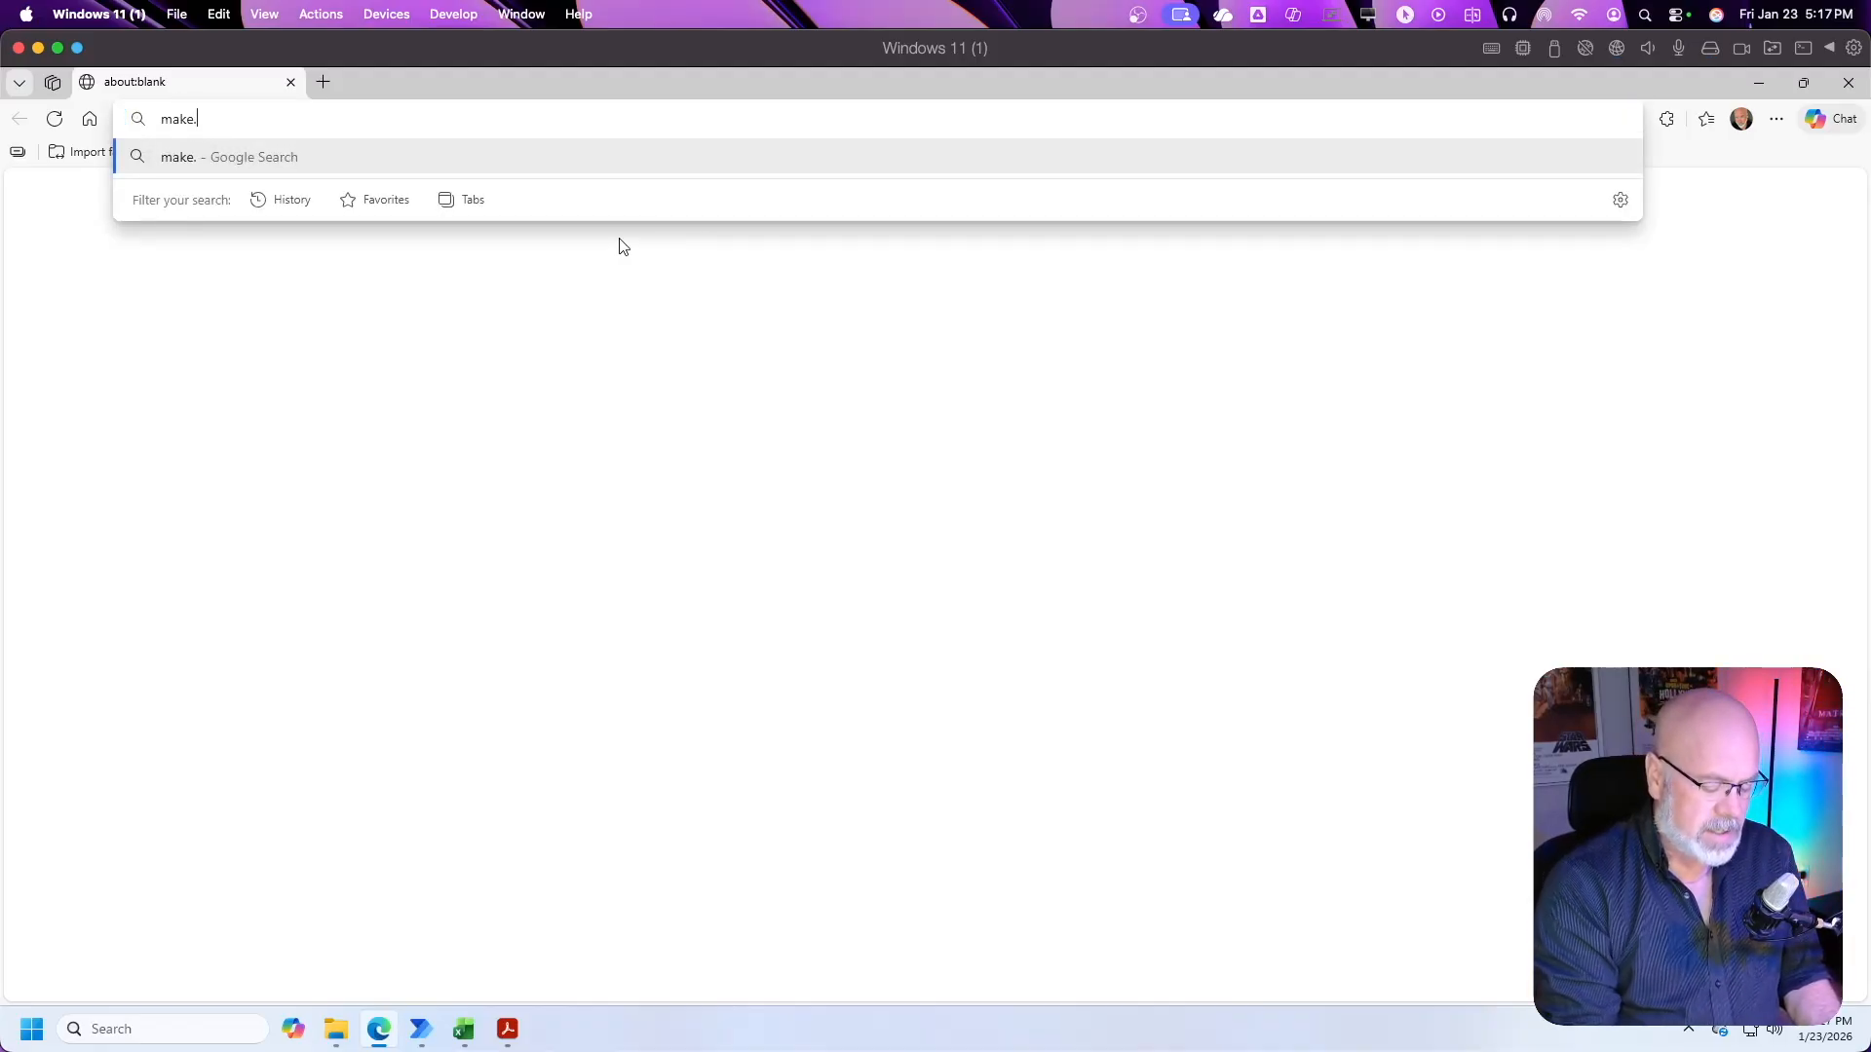
{"action": "type", "text": "powerautomate.com"}
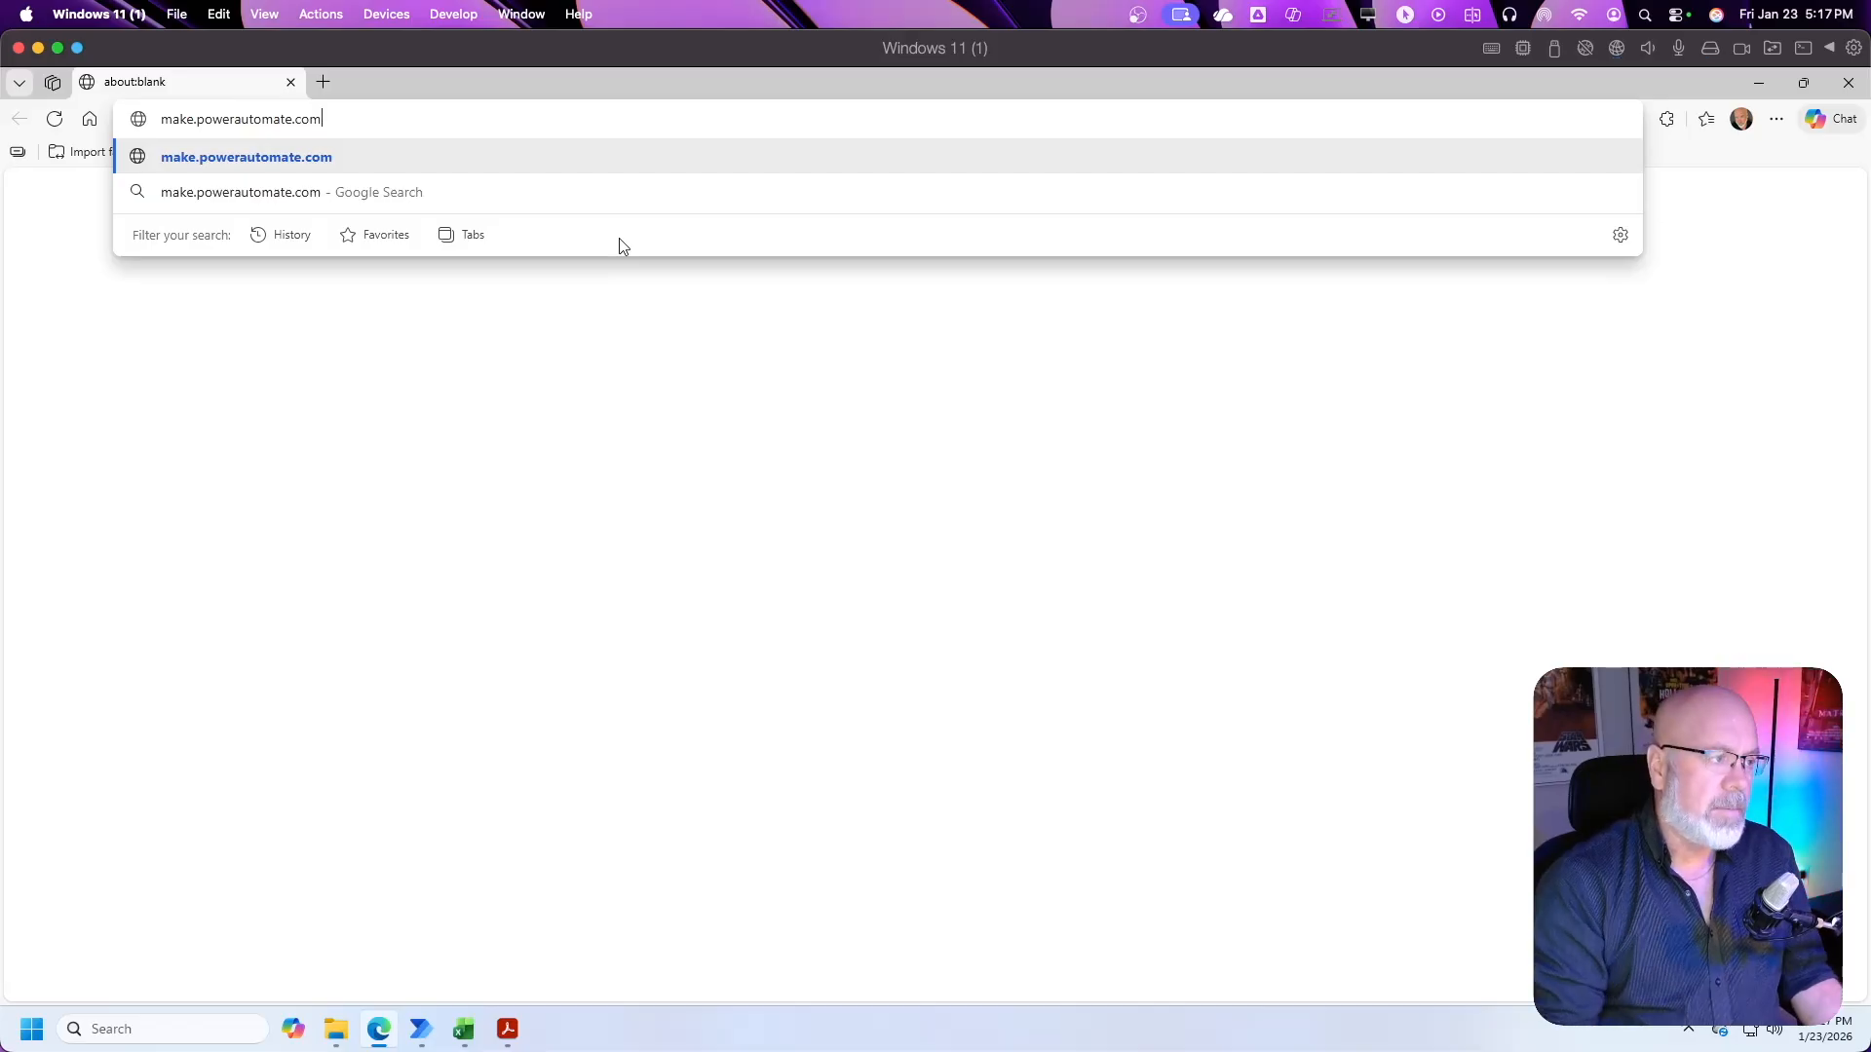
{"action": "key", "text": "Return"}
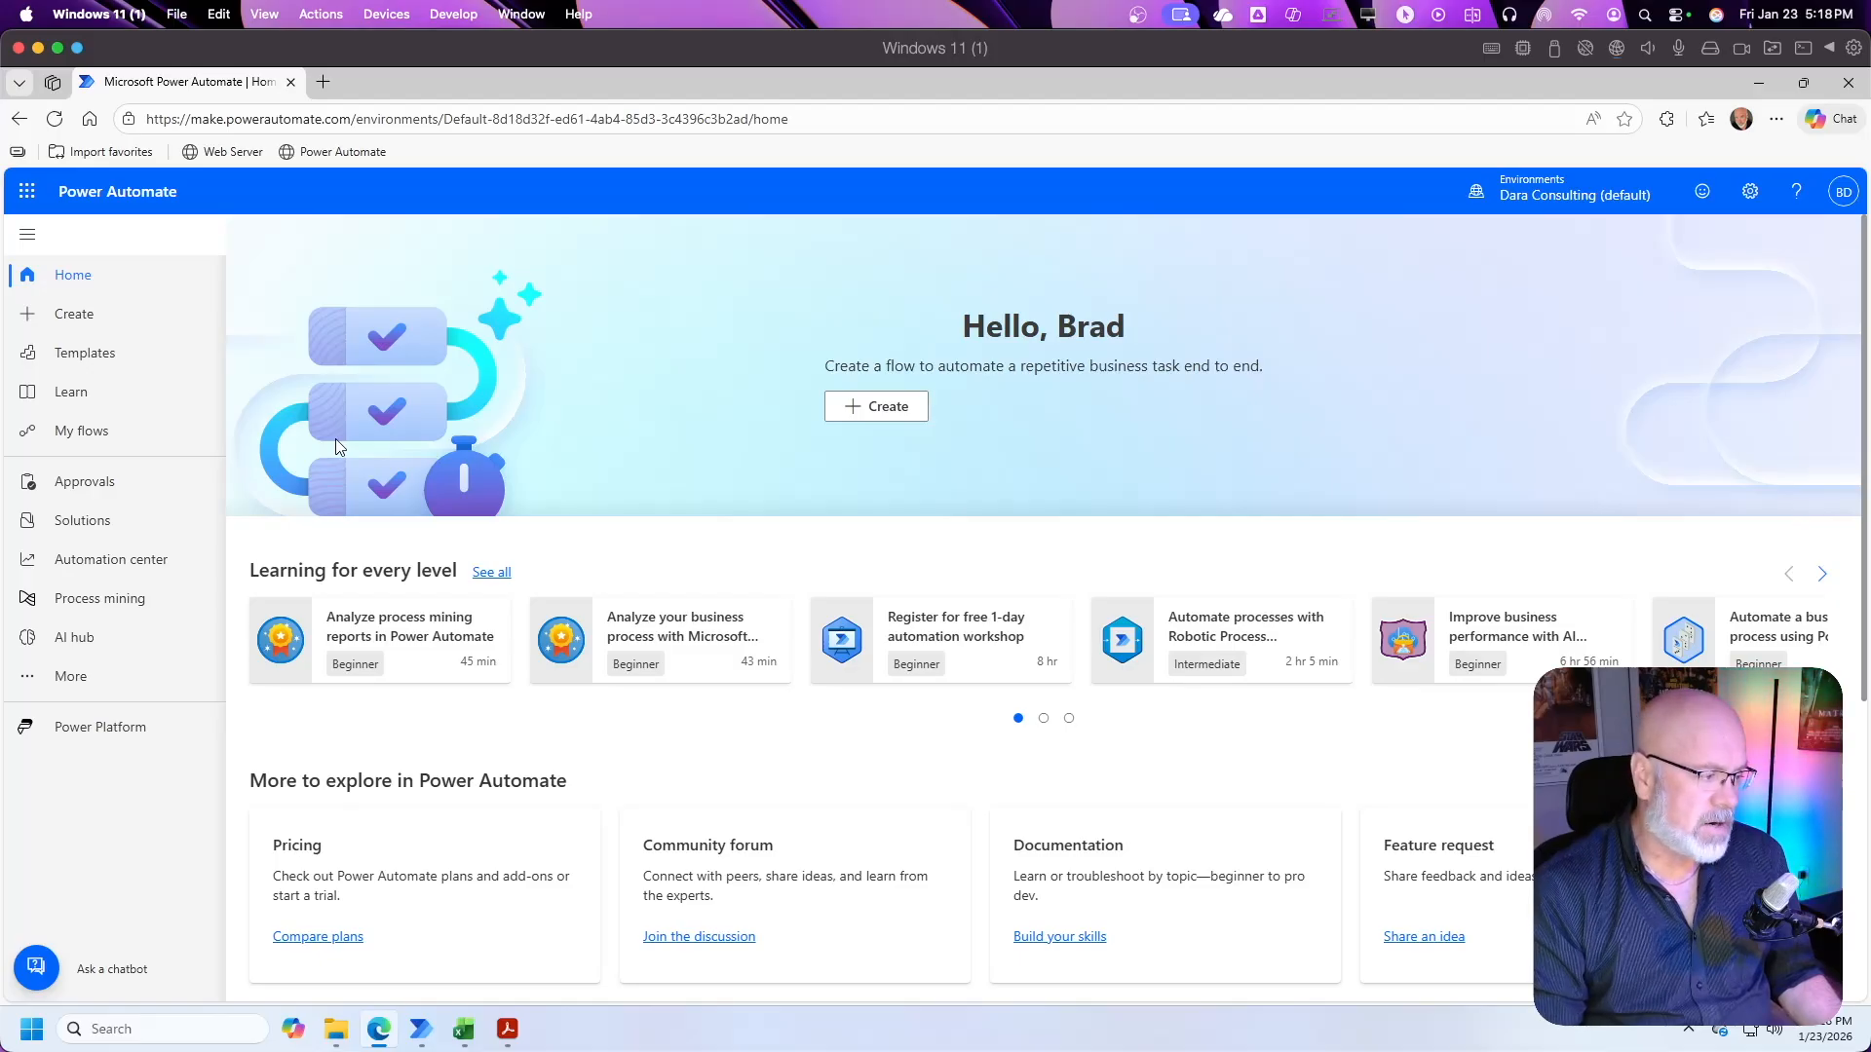
Step: Open the AI models page from the AI hub
{"action": "left_click", "coordinate": [141, 356]}
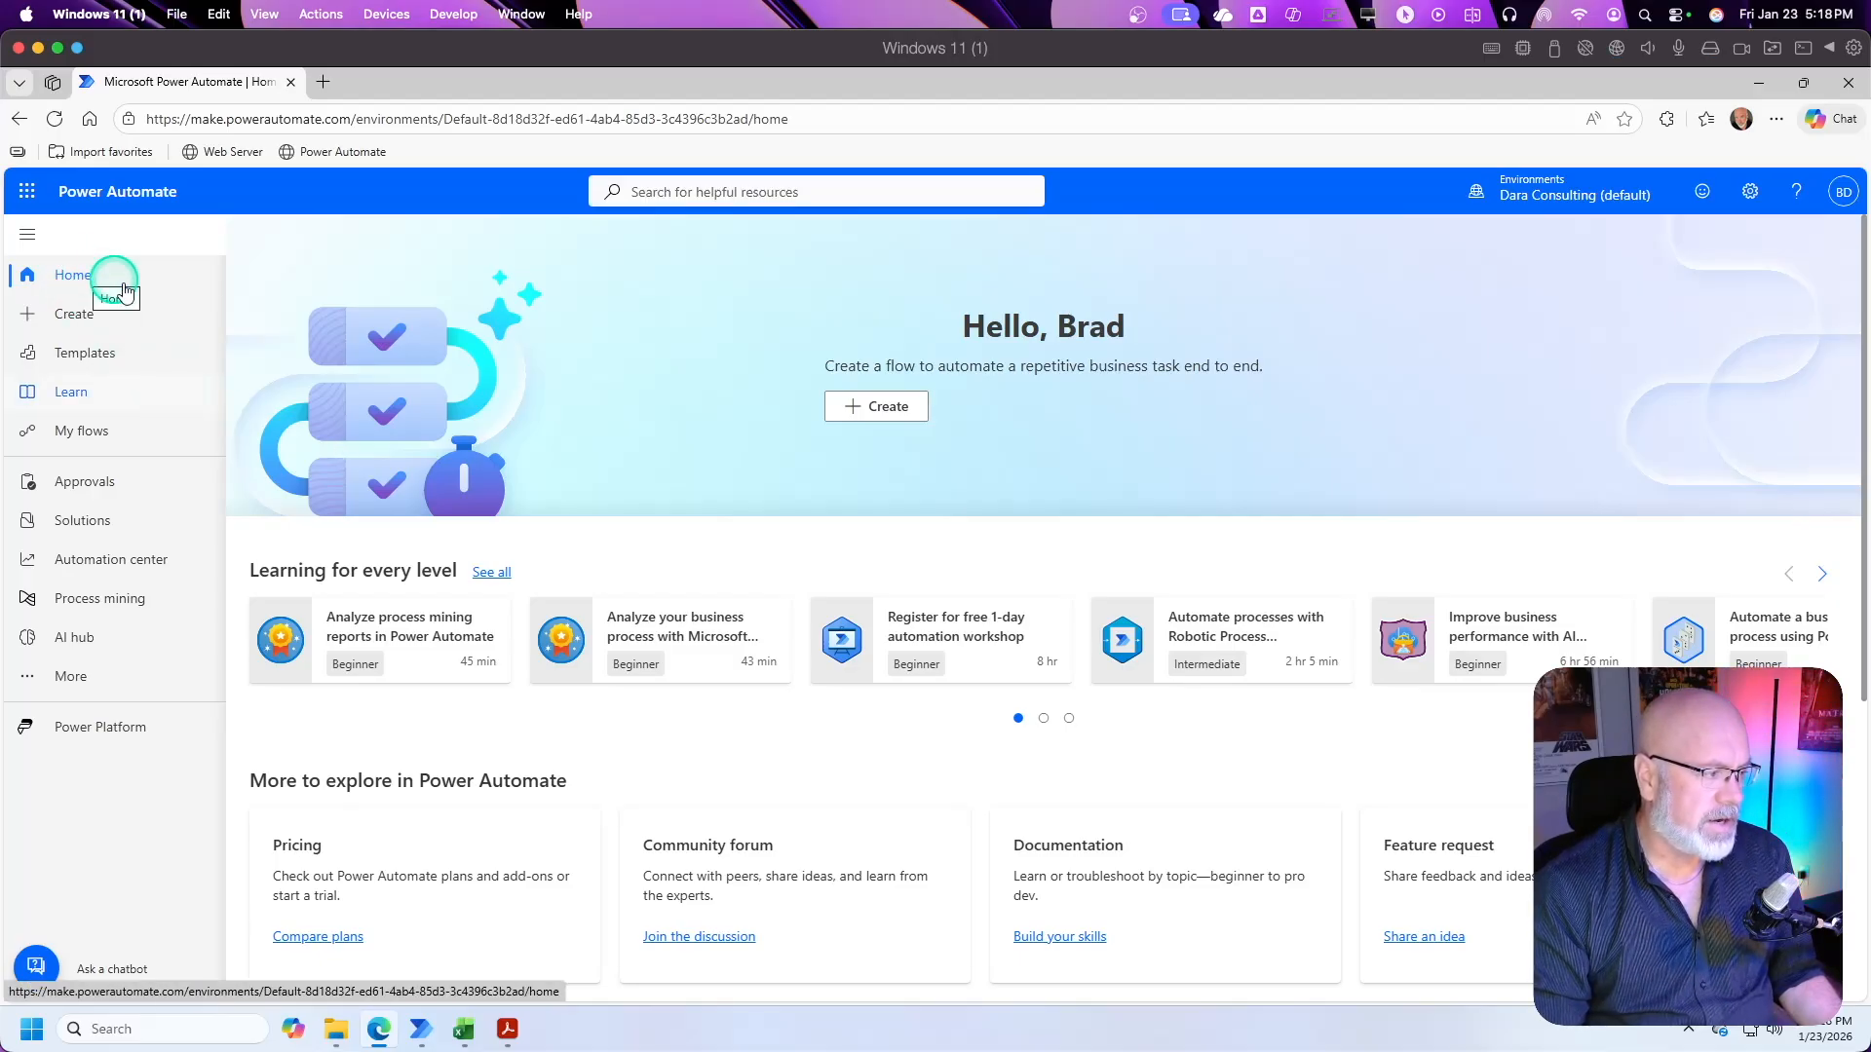
{"action": "left_click", "coordinate": [114, 372]}
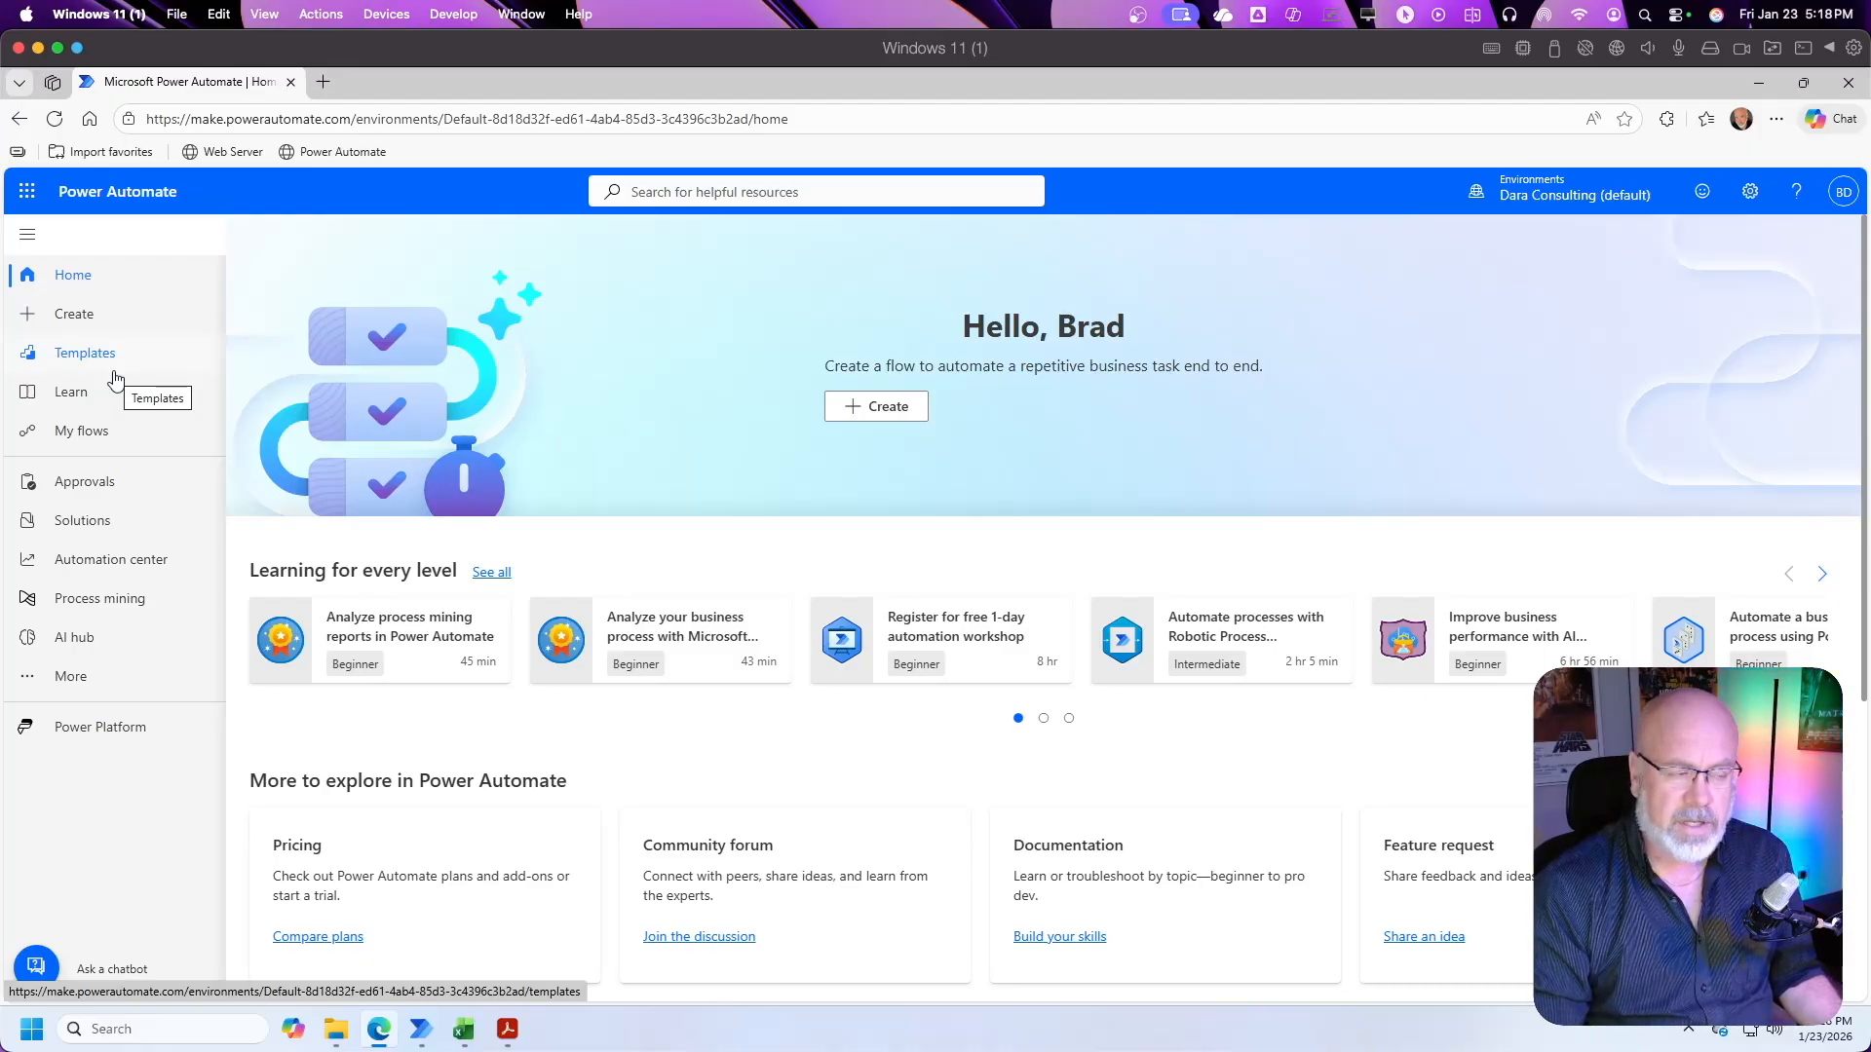
{"action": "left_click", "coordinate": [83, 435]}
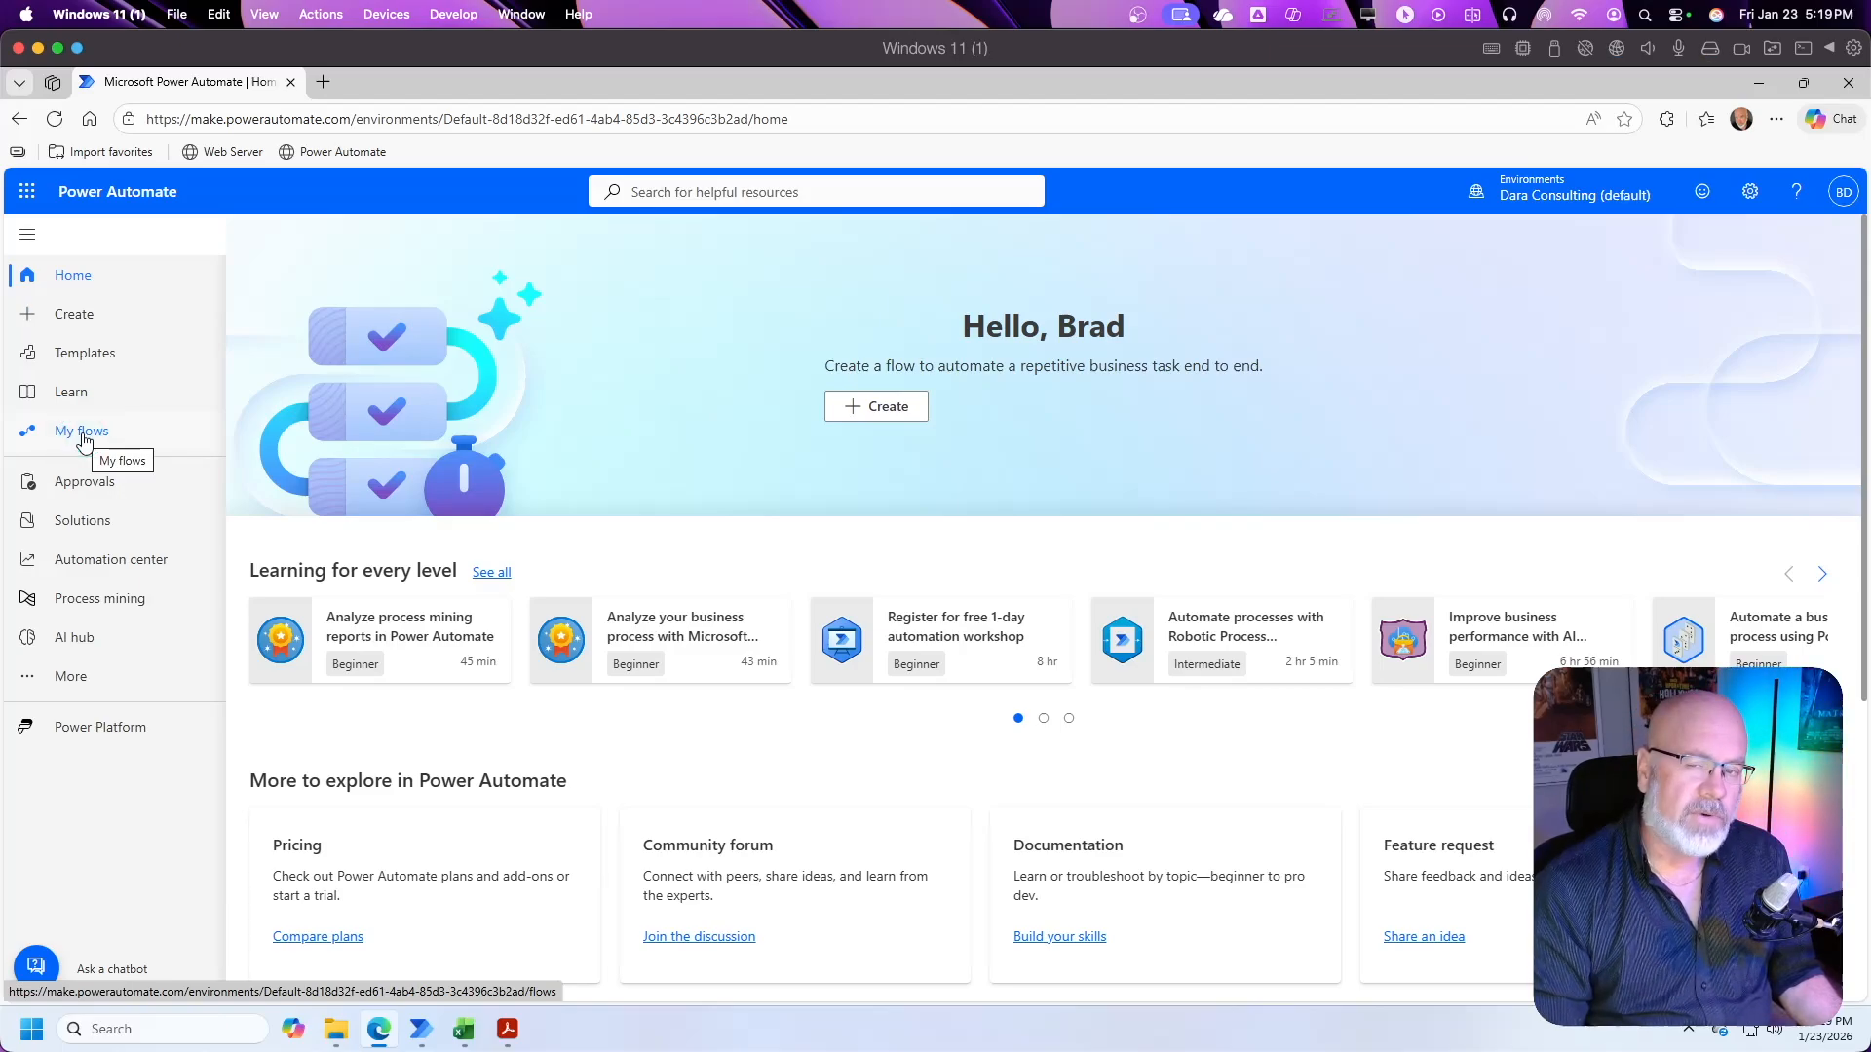
{"action": "left_click", "coordinate": [124, 439]}
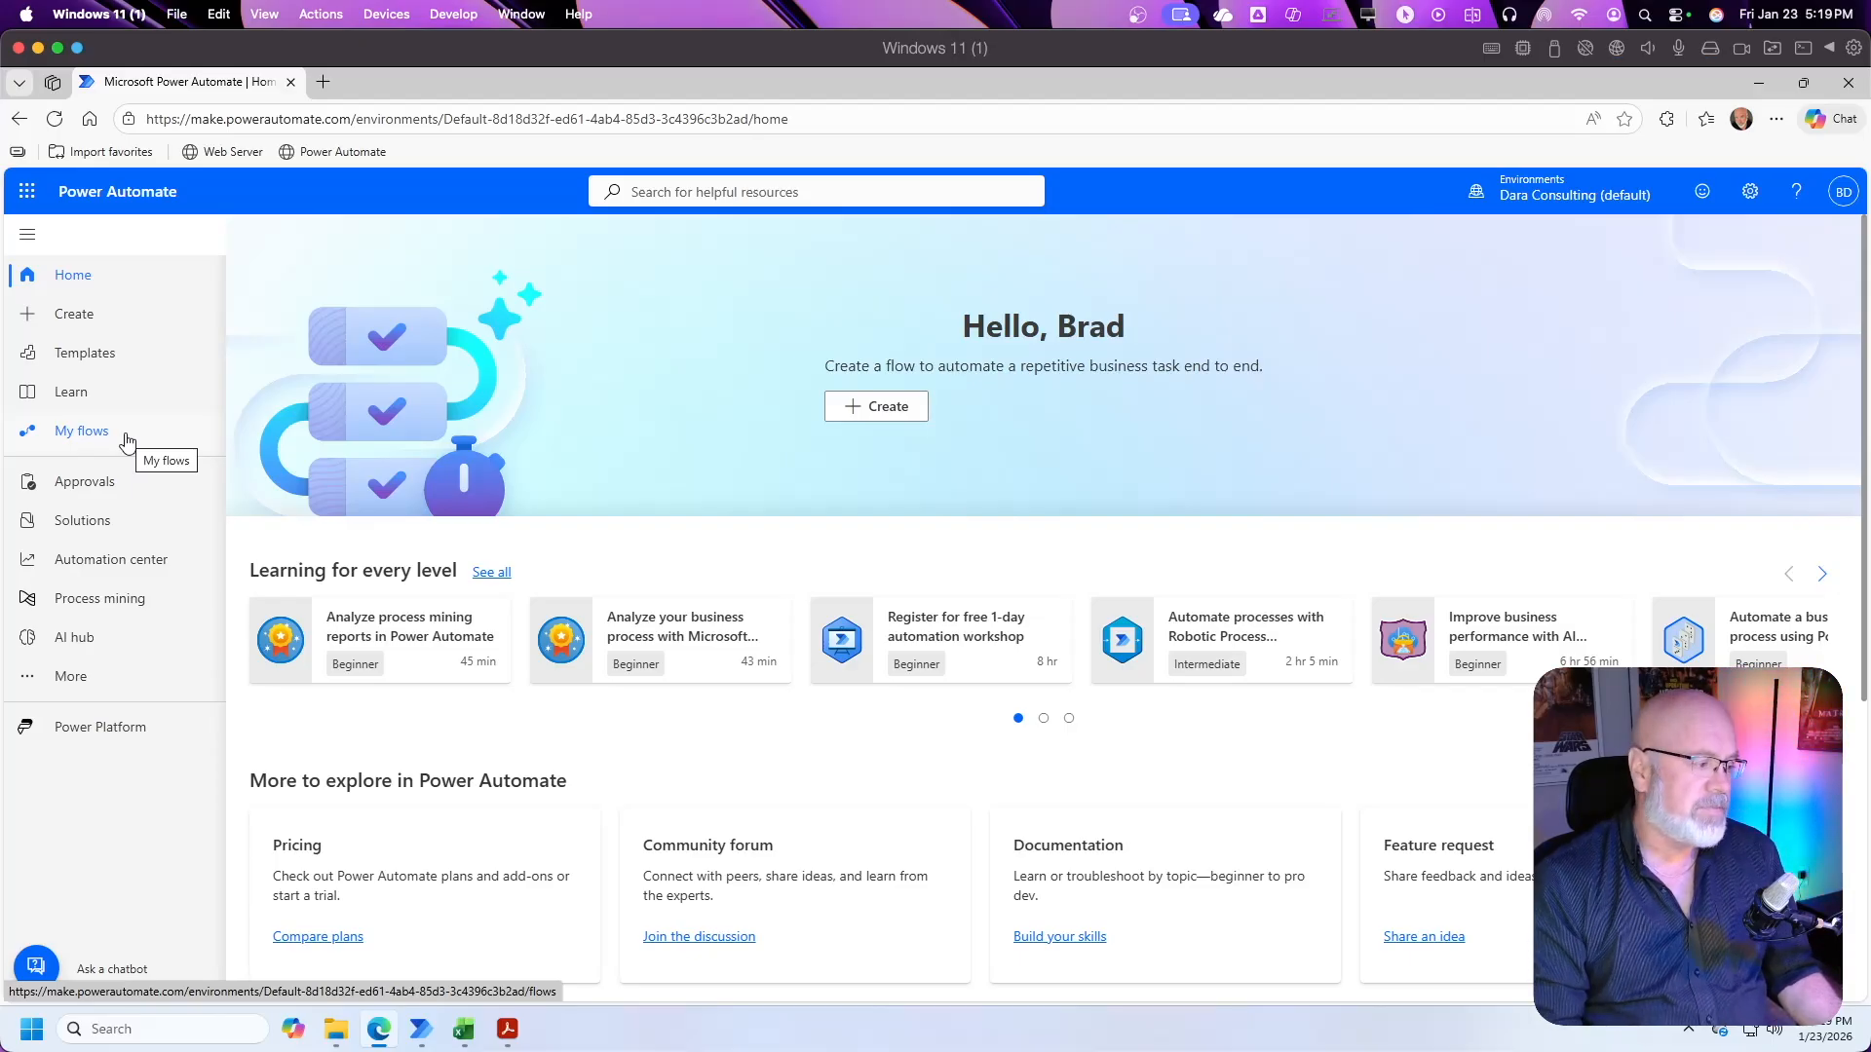
{"action": "left_click", "coordinate": [78, 648]}
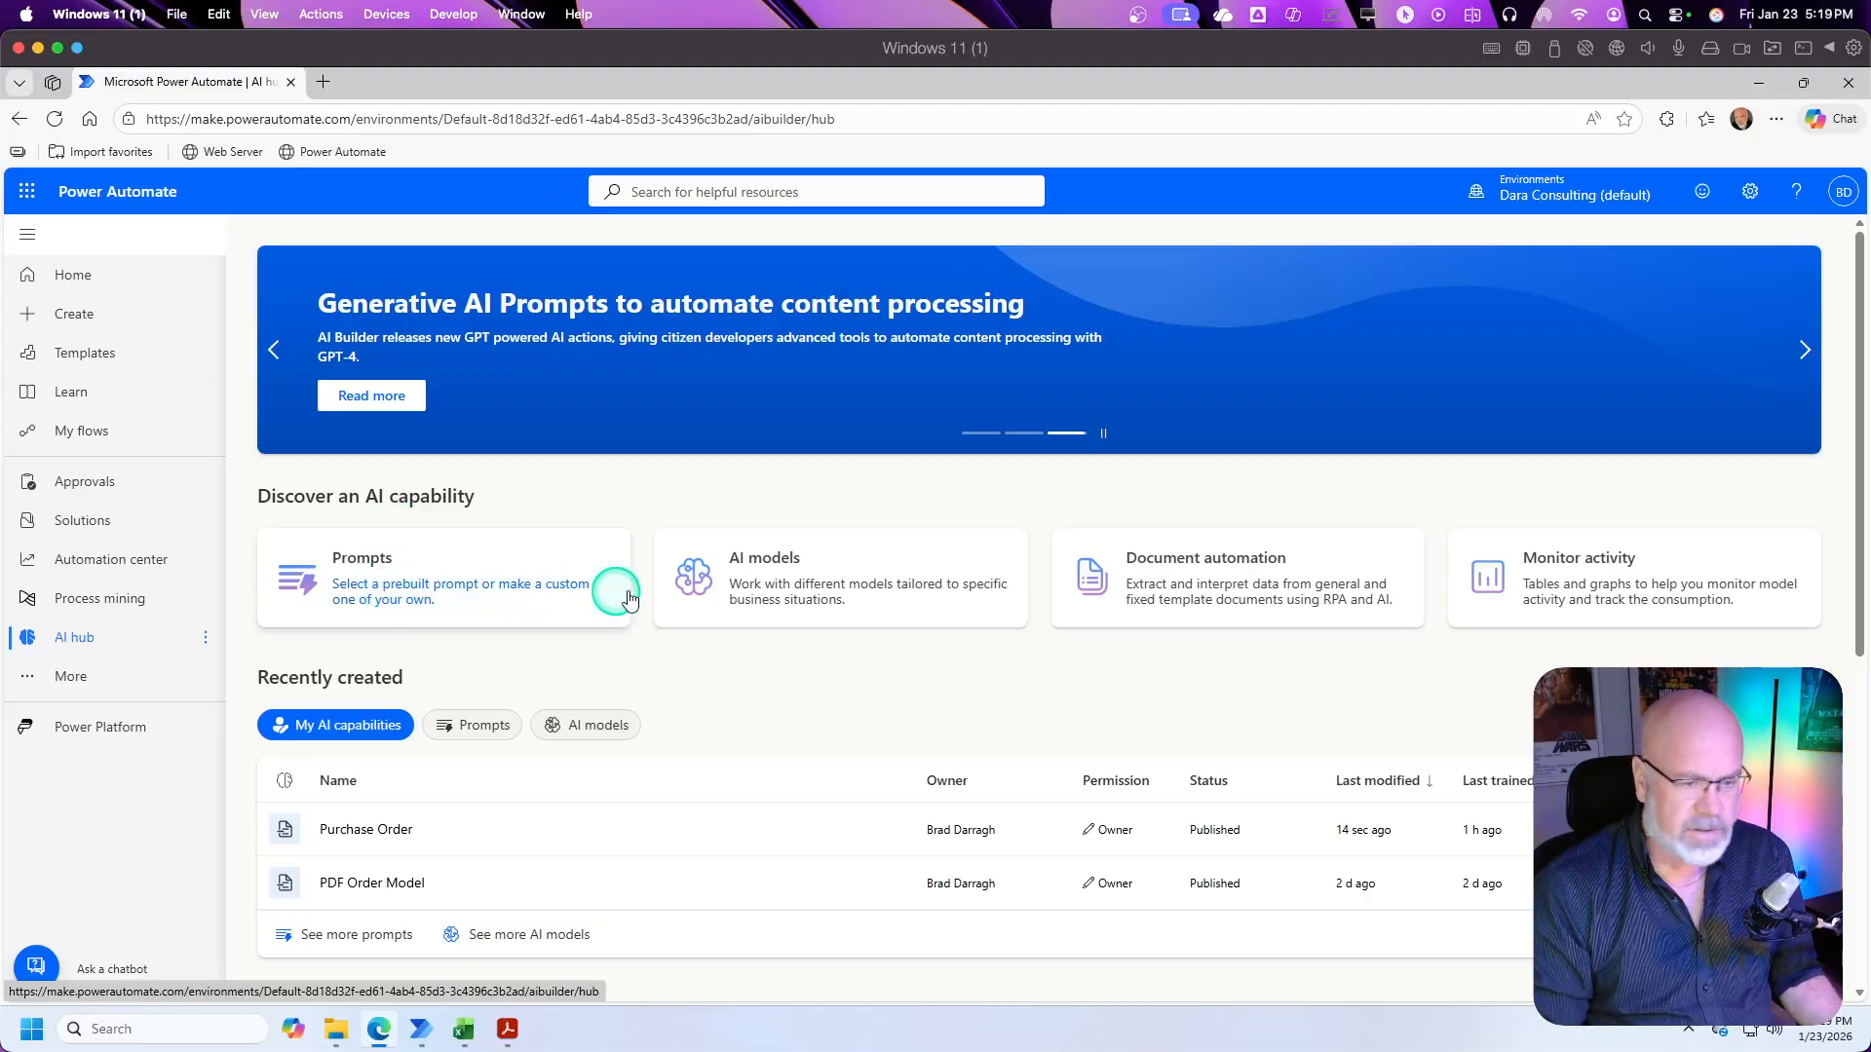
{"action": "left_click", "coordinate": [782, 588]}
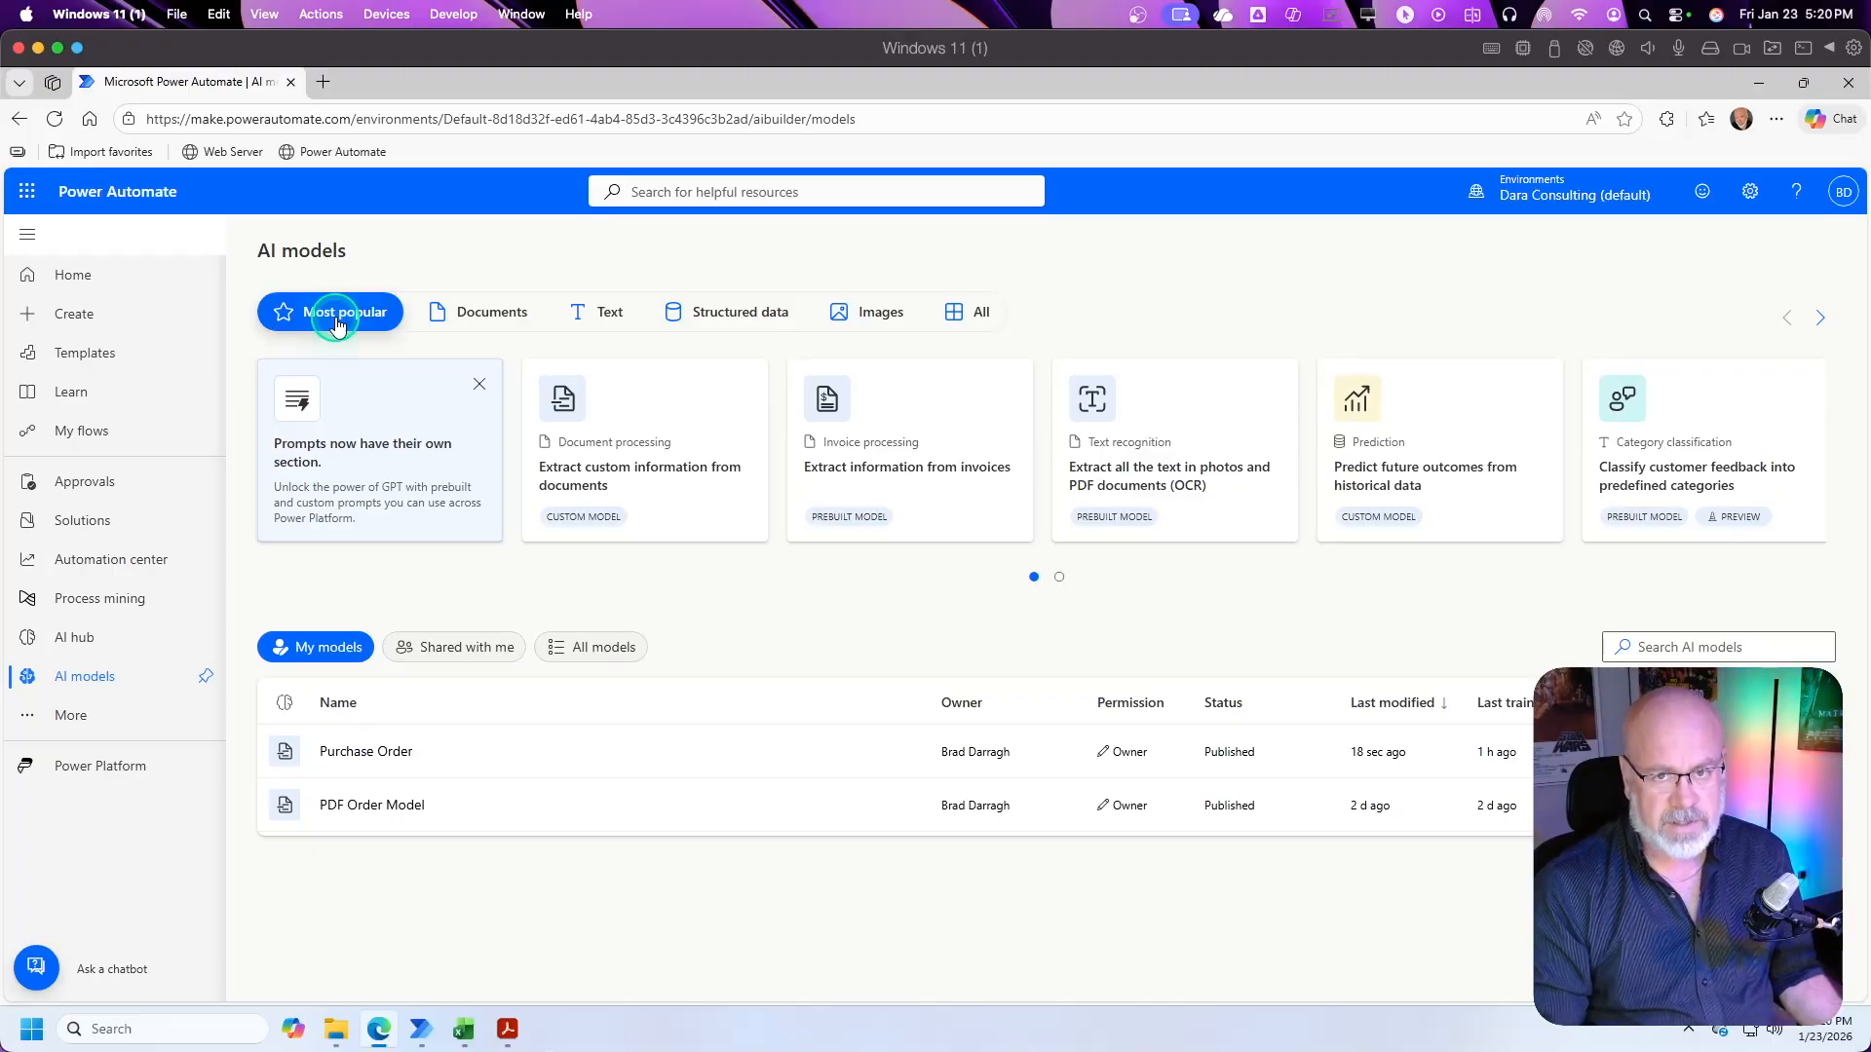
Step: Show the document models and start a custom model with "Extract custom information from documents"
{"action": "left_click", "coordinate": [474, 320]}
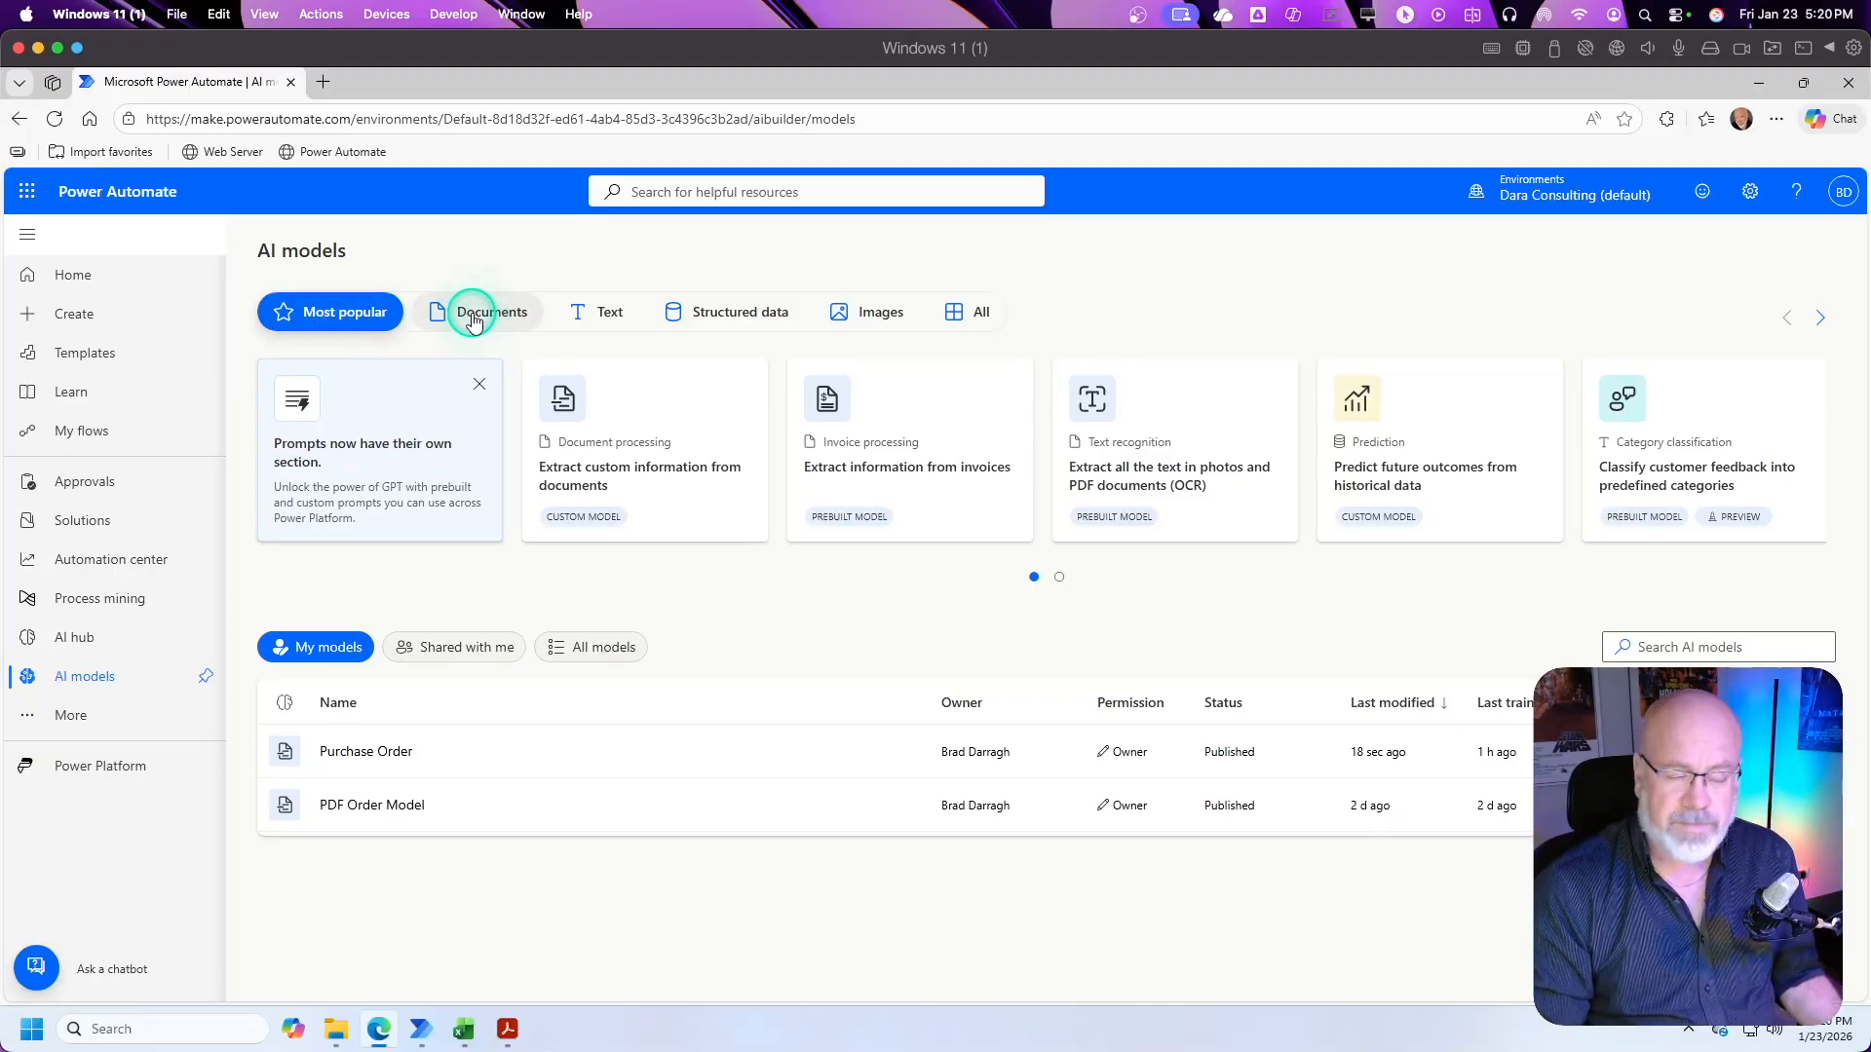
{"action": "left_click", "coordinate": [489, 312]}
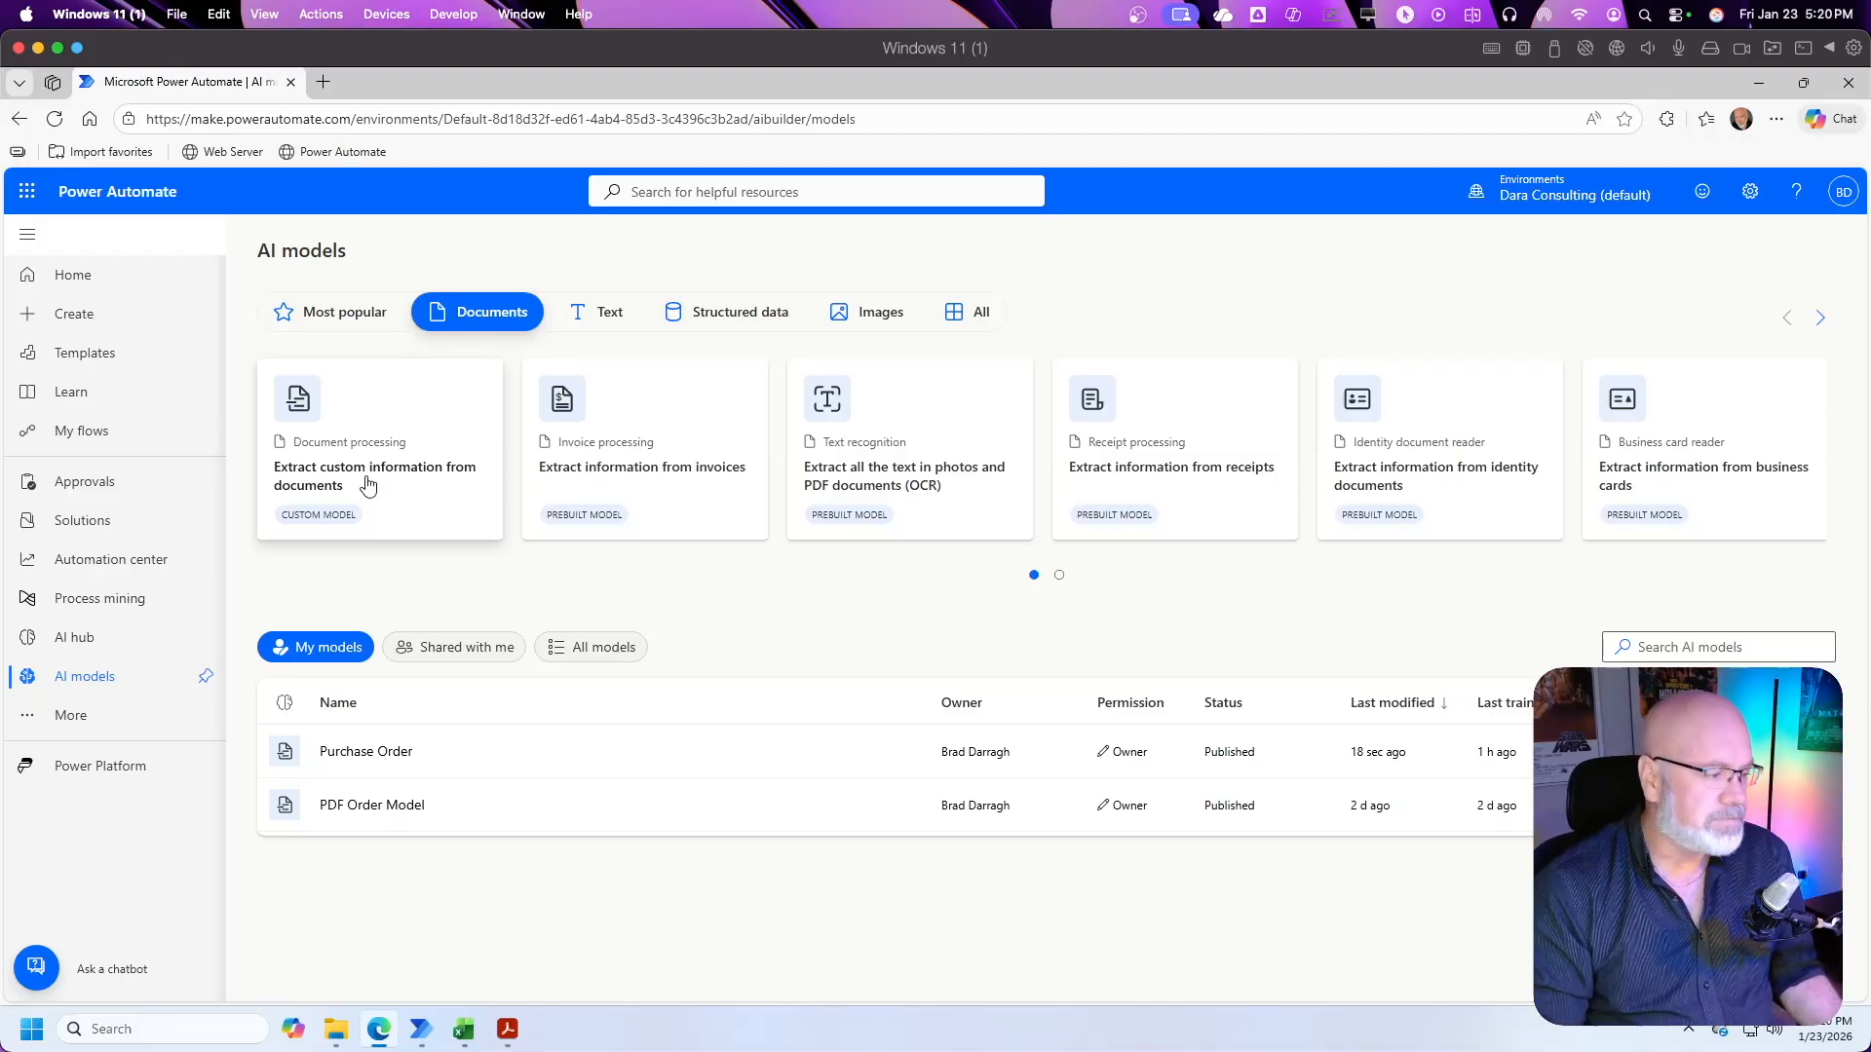
{"action": "left_click", "coordinate": [348, 441]}
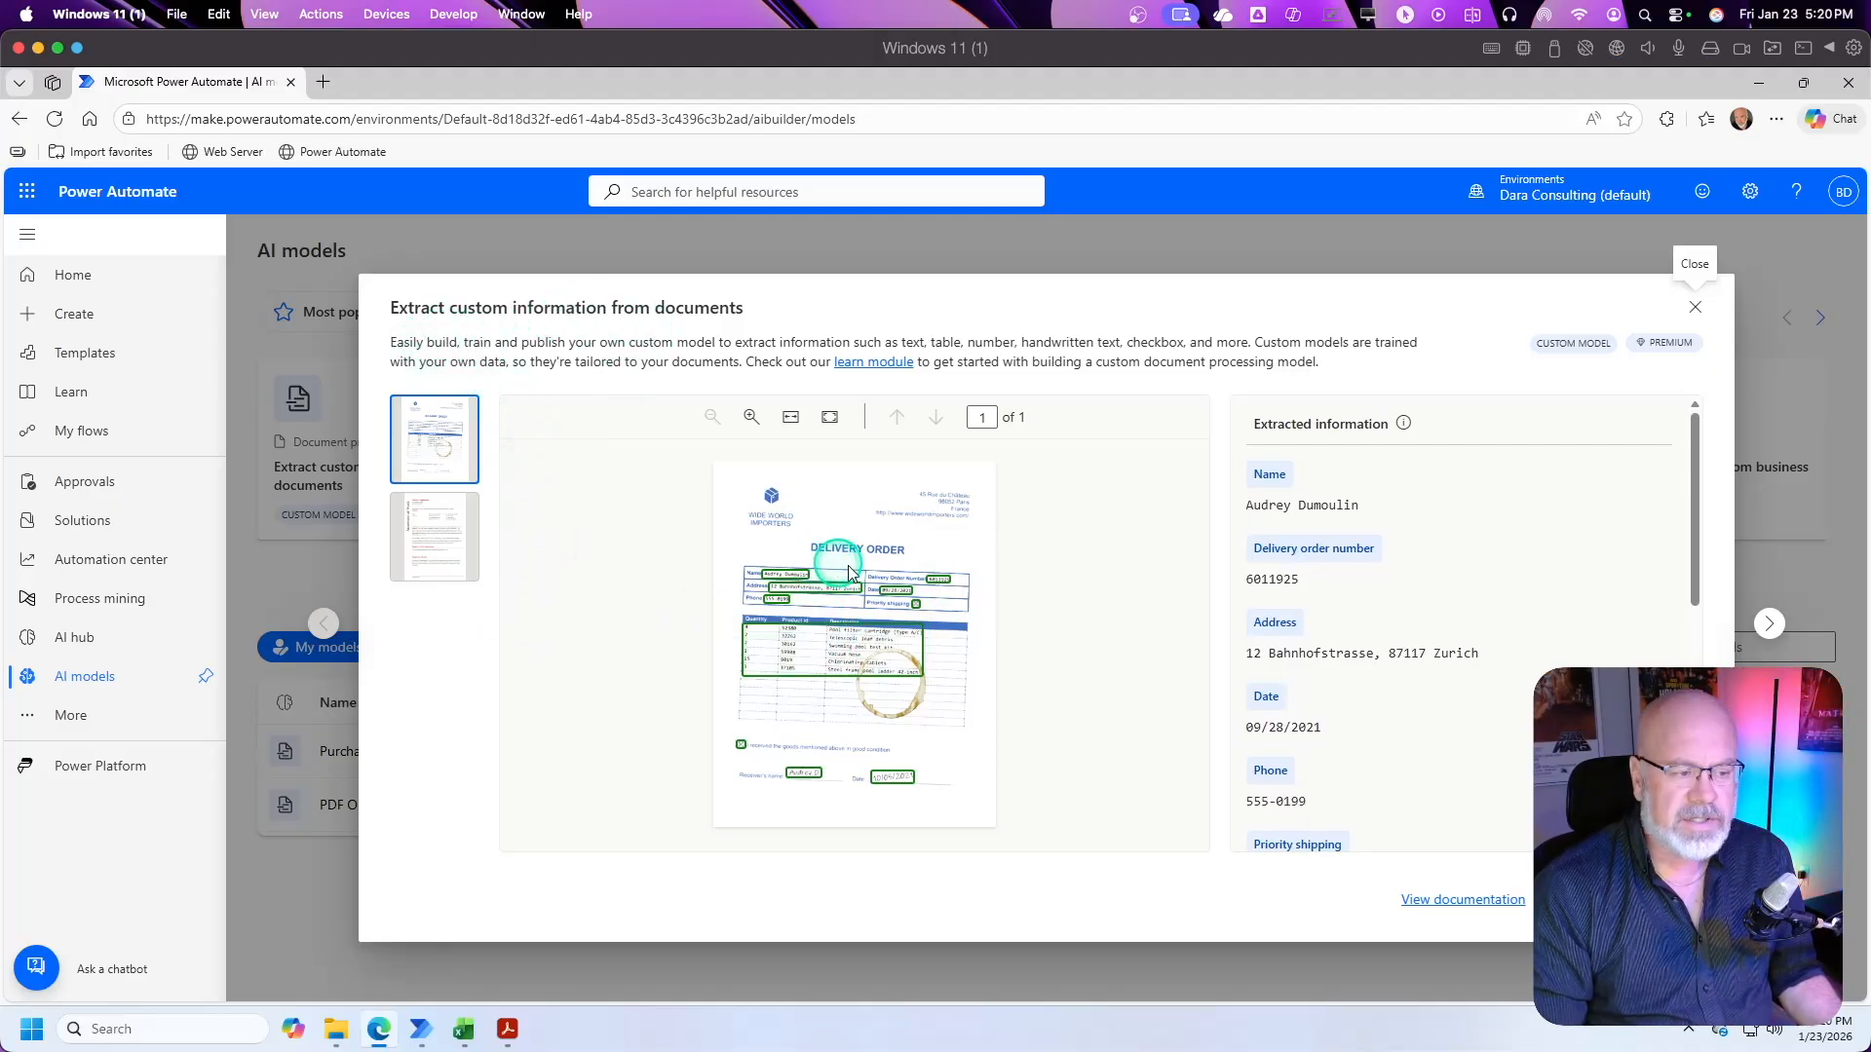
{"action": "mouse_move", "coordinate": [785, 583]}
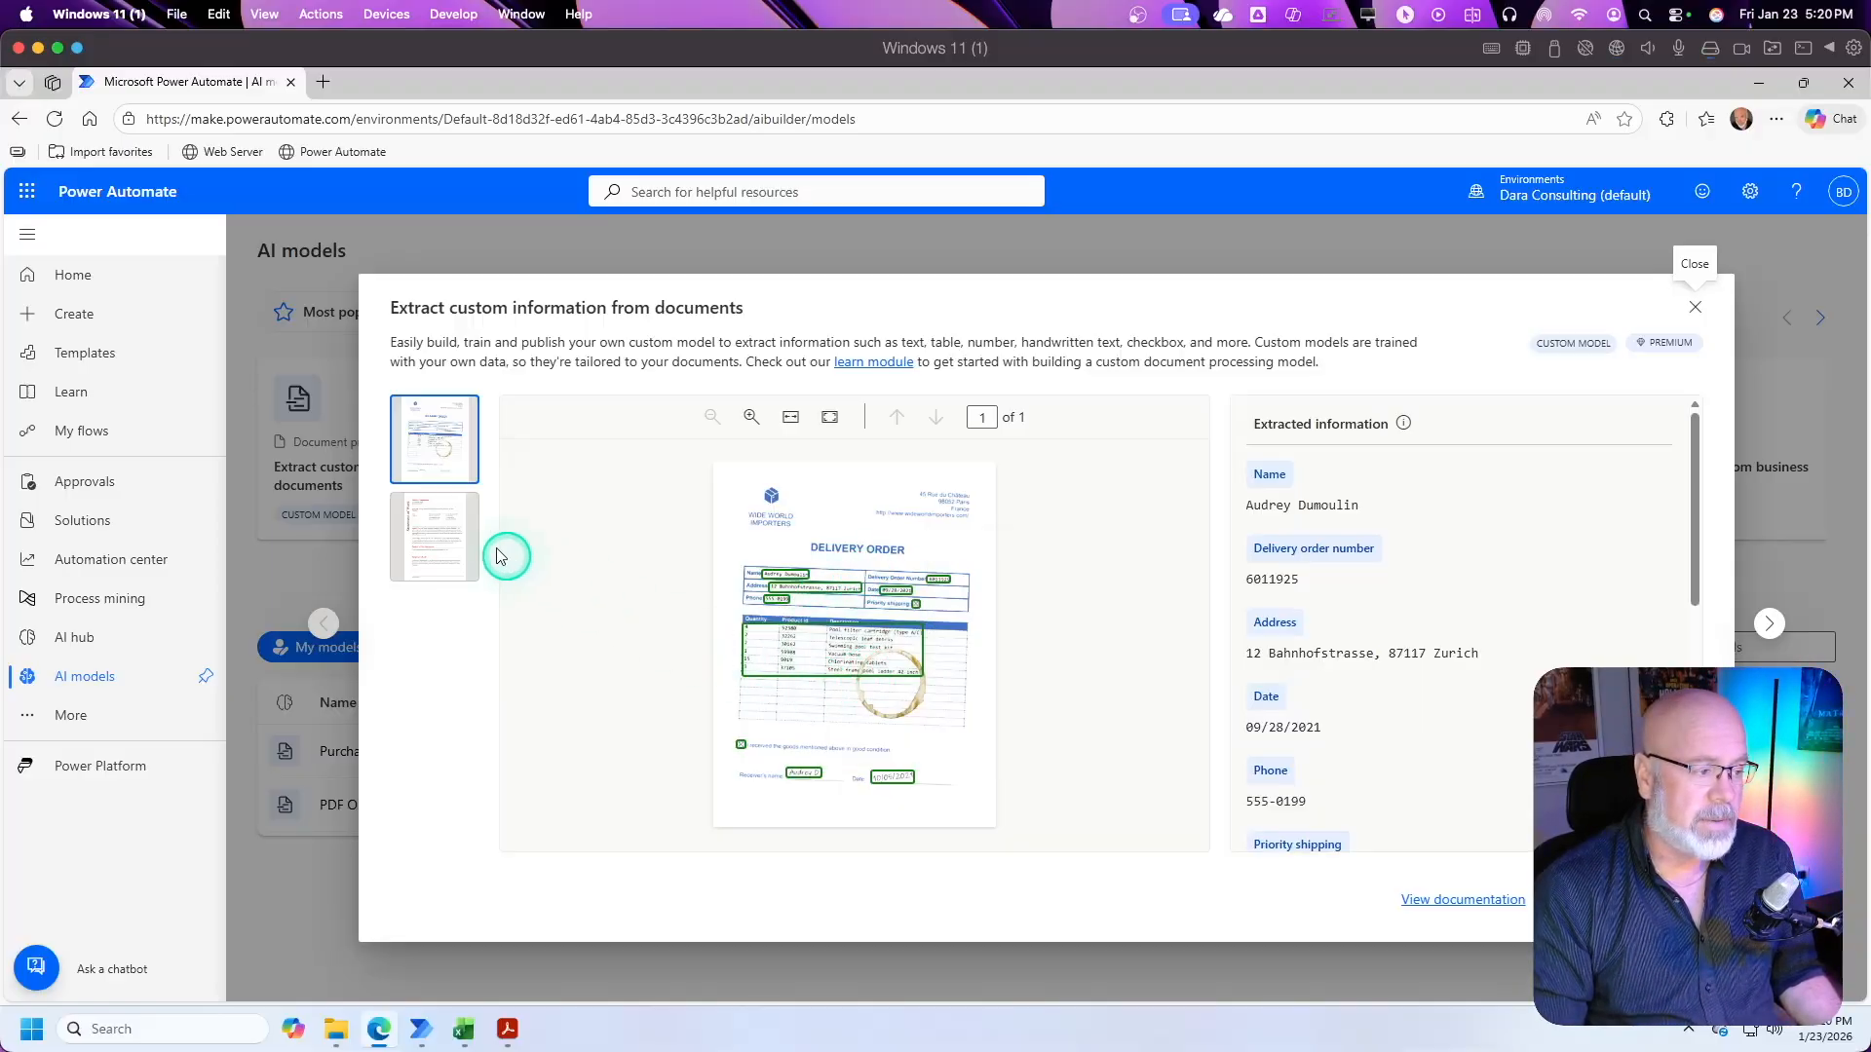
{"action": "left_click", "coordinate": [455, 548]}
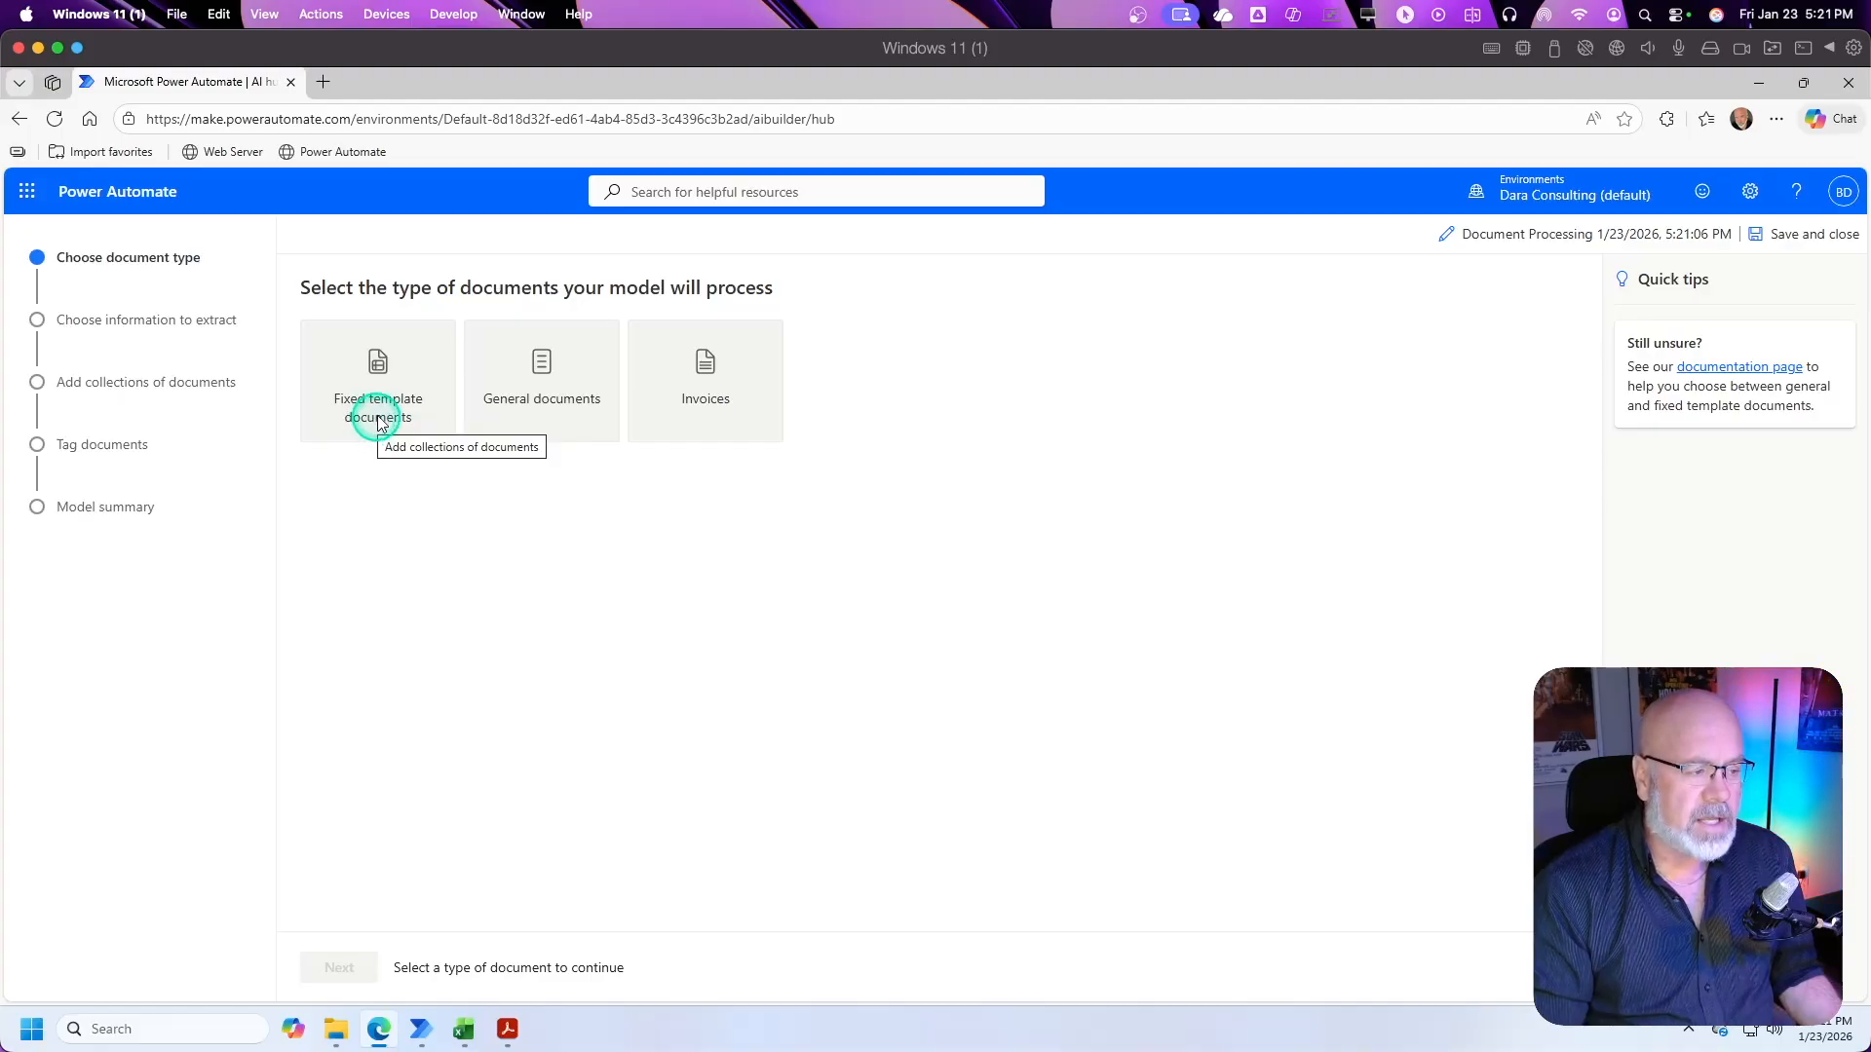
Step: Compare the descriptions and sample documents of the Fixed template documents, General documents and Invoices types
{"action": "left_click", "coordinate": [378, 362]}
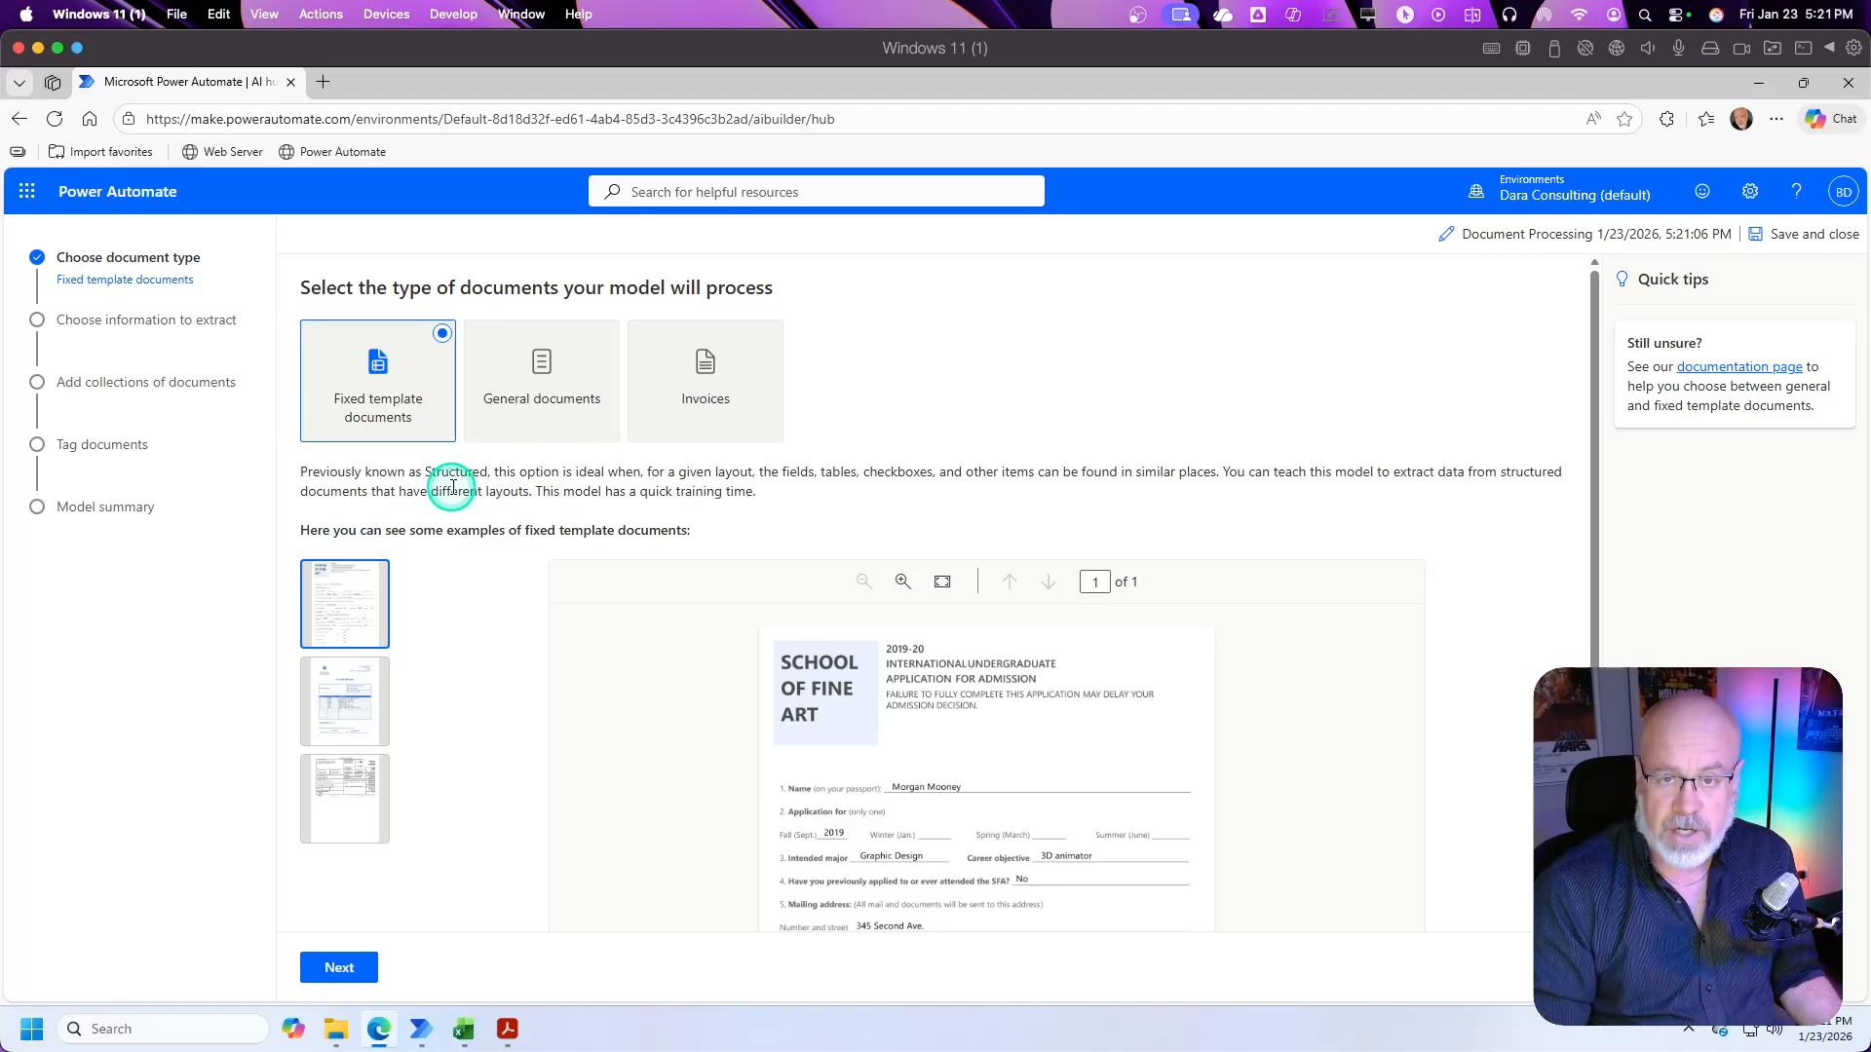
{"action": "left_click", "coordinate": [359, 706]}
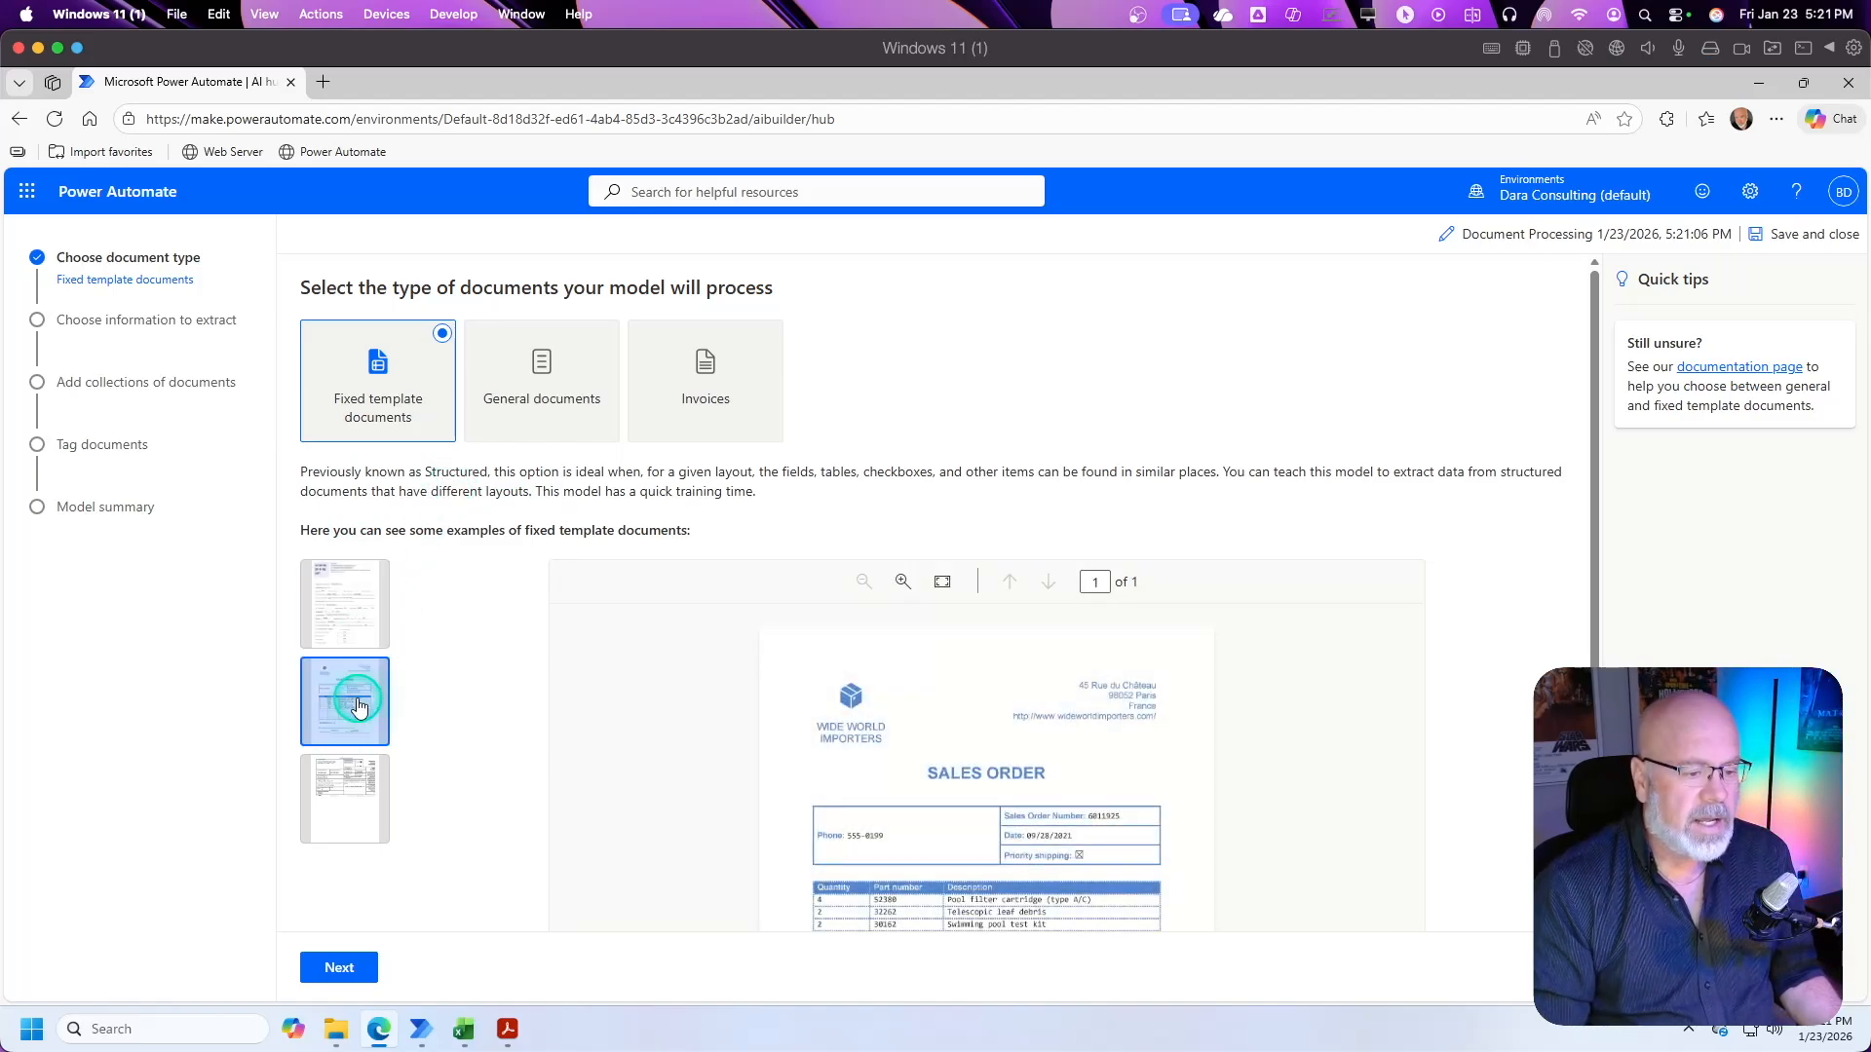
{"action": "scroll", "coordinate": [972, 738], "scroll_direction": "down", "scroll_amount": 2}
{"action": "scroll", "coordinate": [972, 737], "scroll_direction": "down", "scroll_amount": 1}
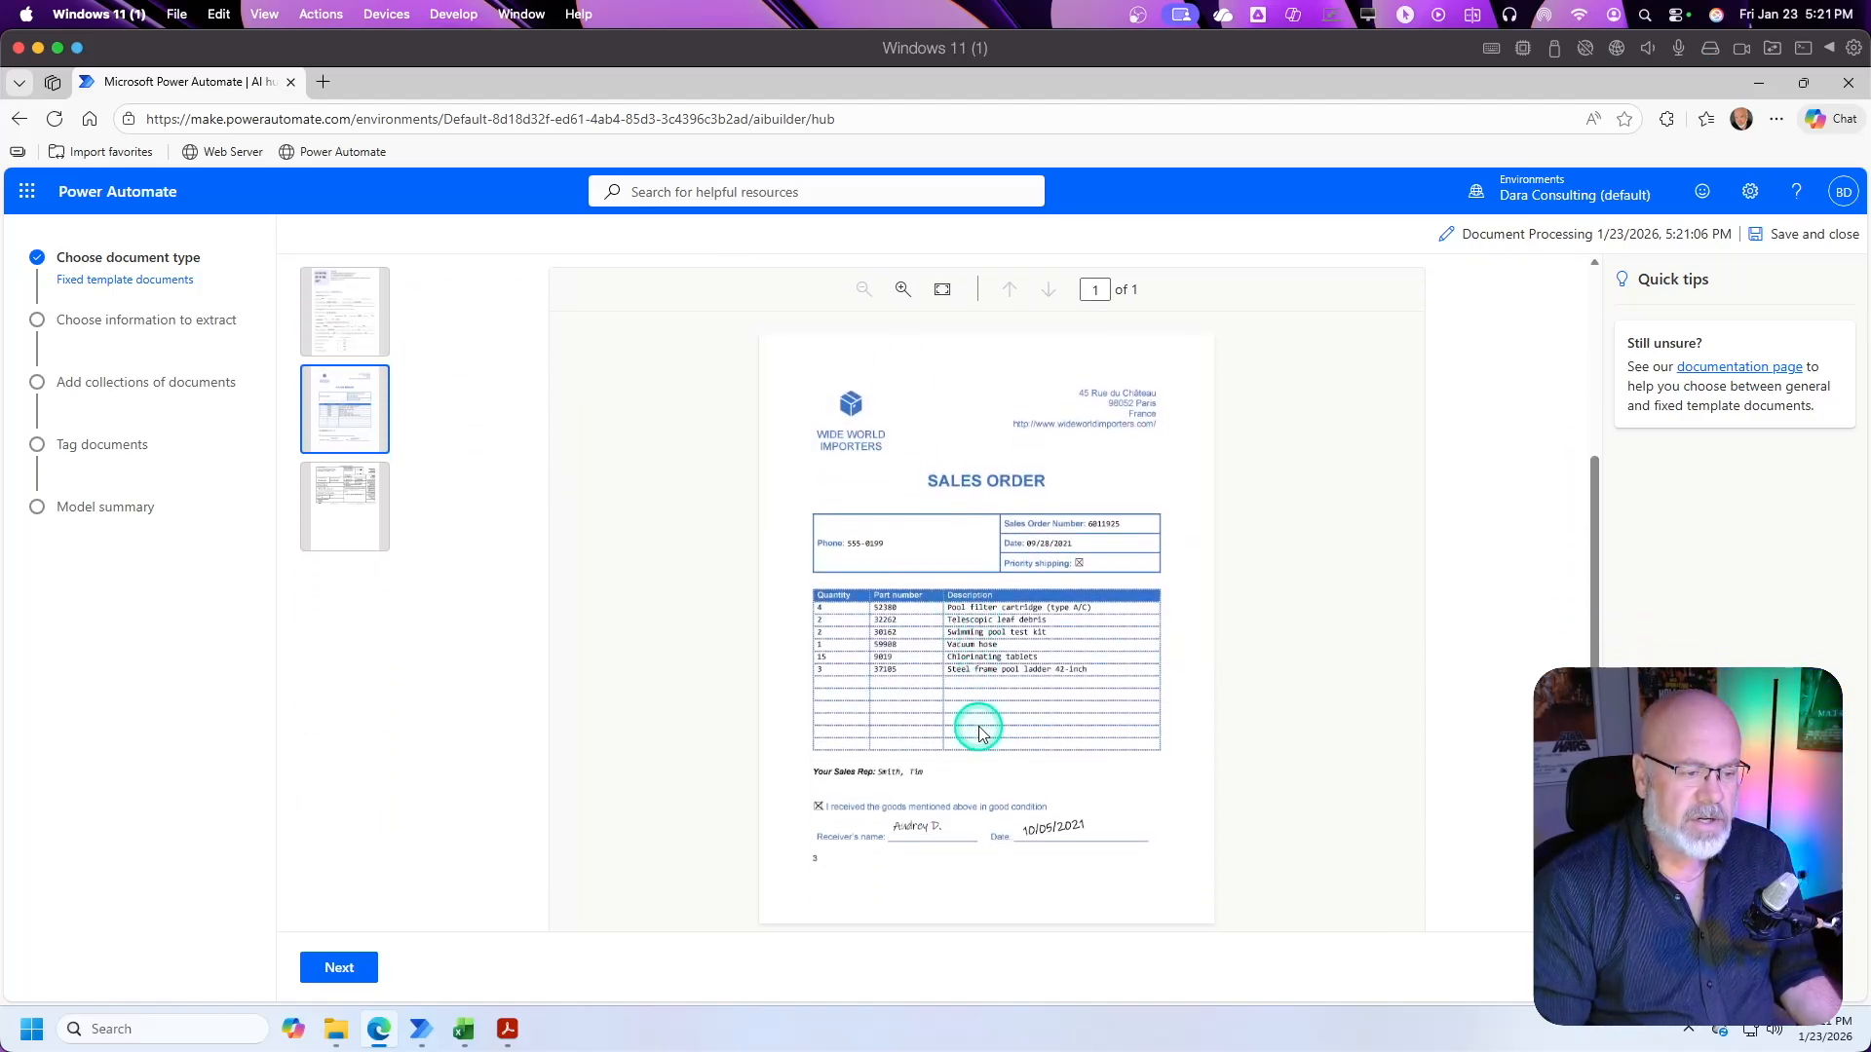
{"action": "scroll", "coordinate": [974, 726], "scroll_direction": "up", "scroll_amount": 3}
{"action": "left_click", "coordinate": [333, 804]}
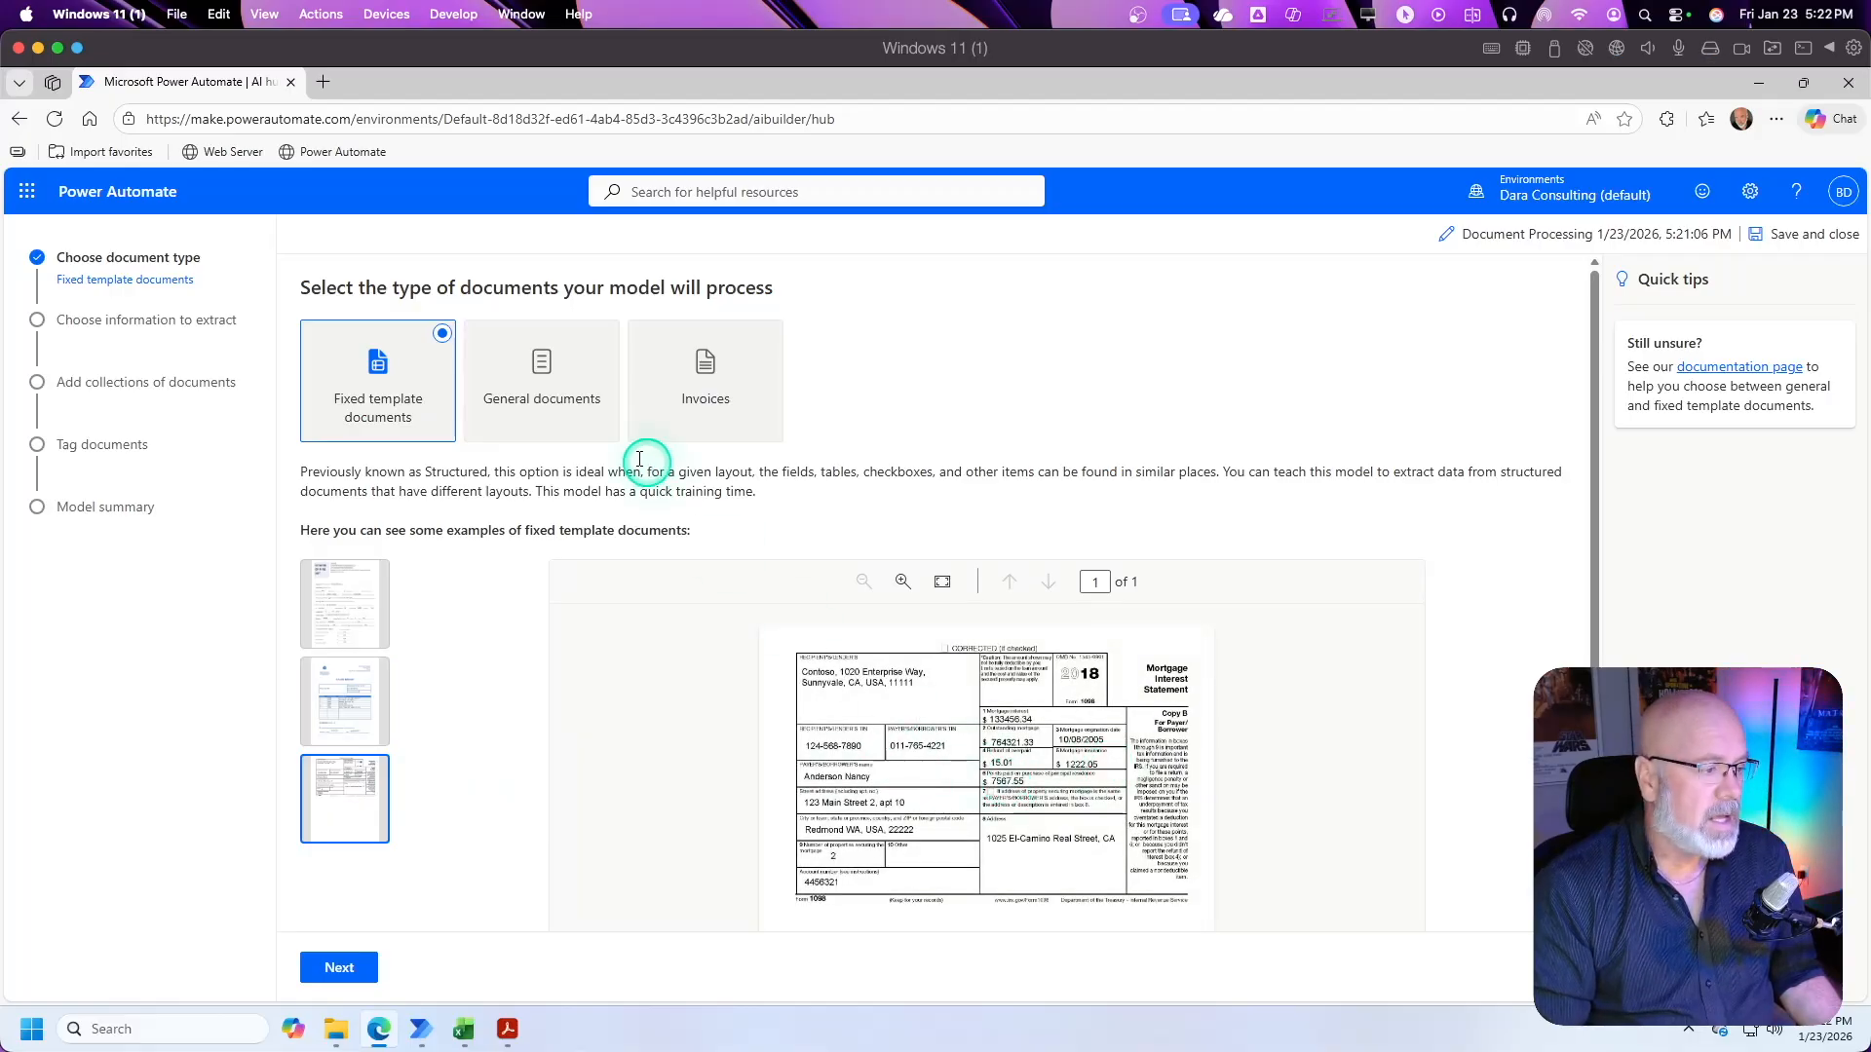
{"action": "left_click", "coordinate": [539, 374]}
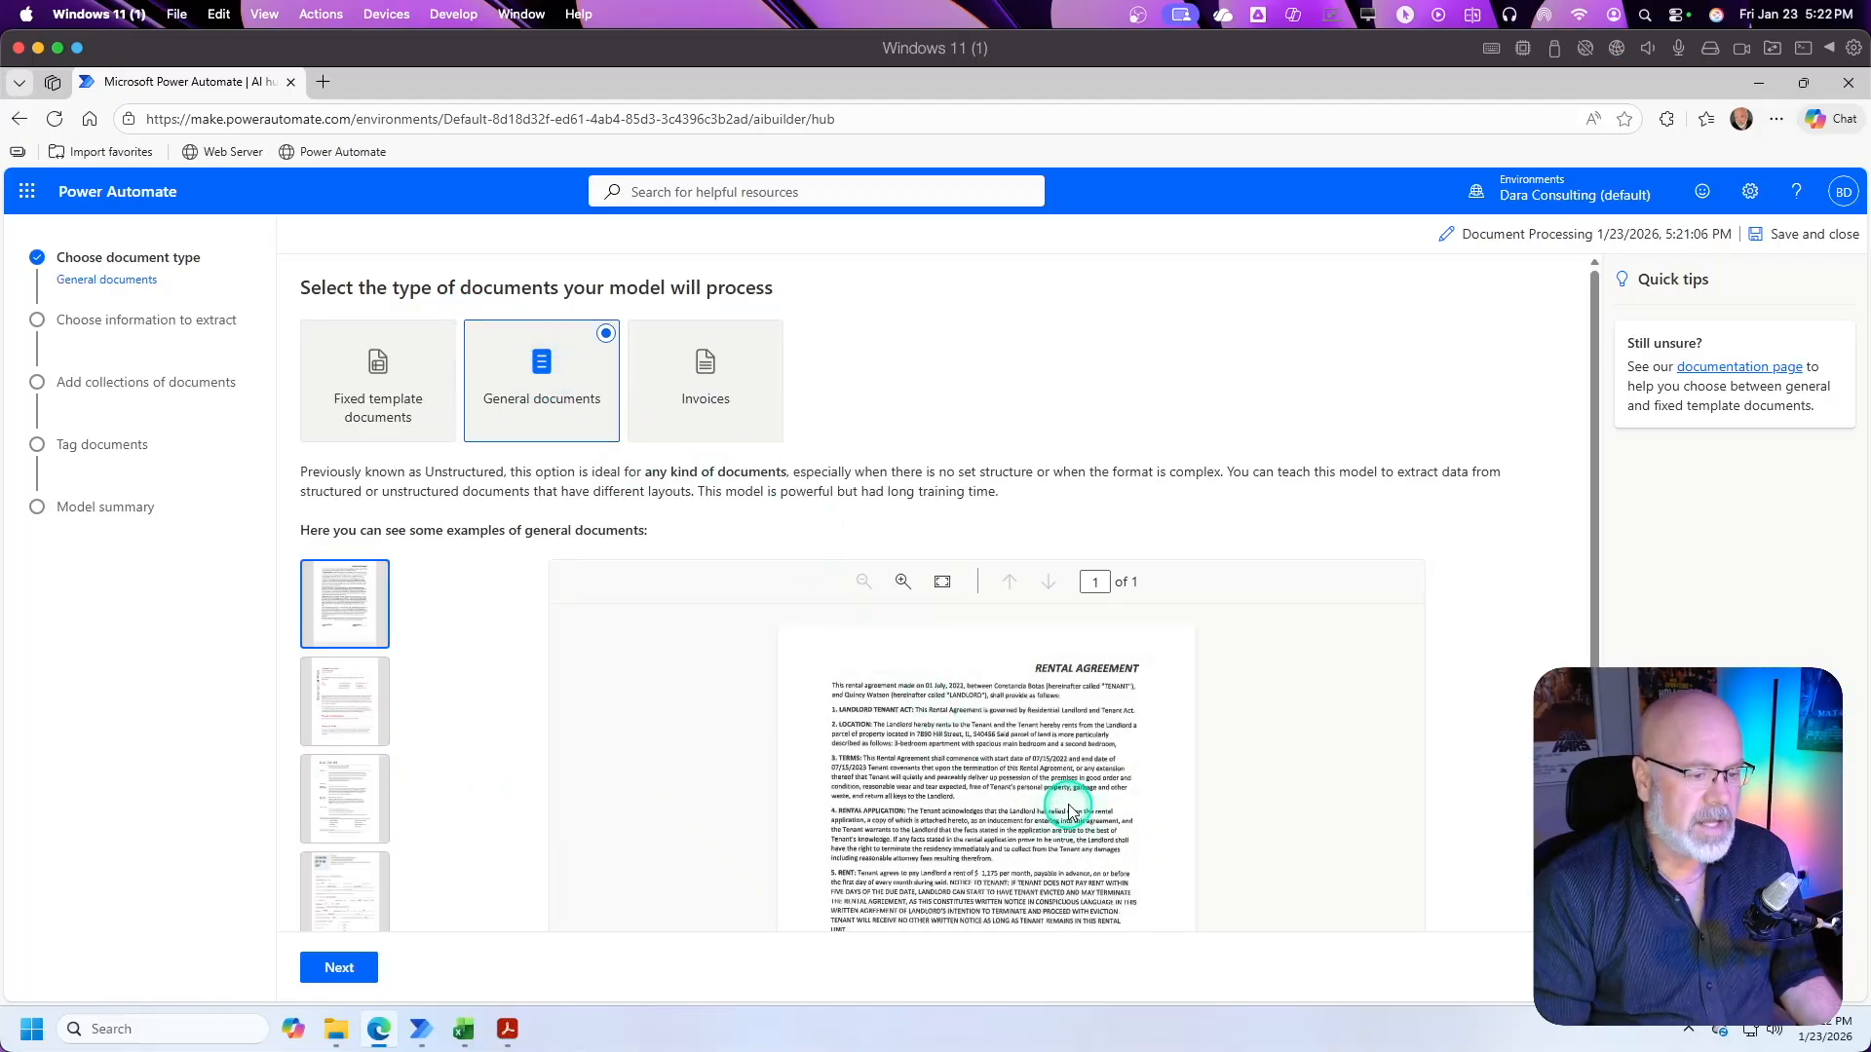
{"action": "left_click", "coordinate": [351, 704]}
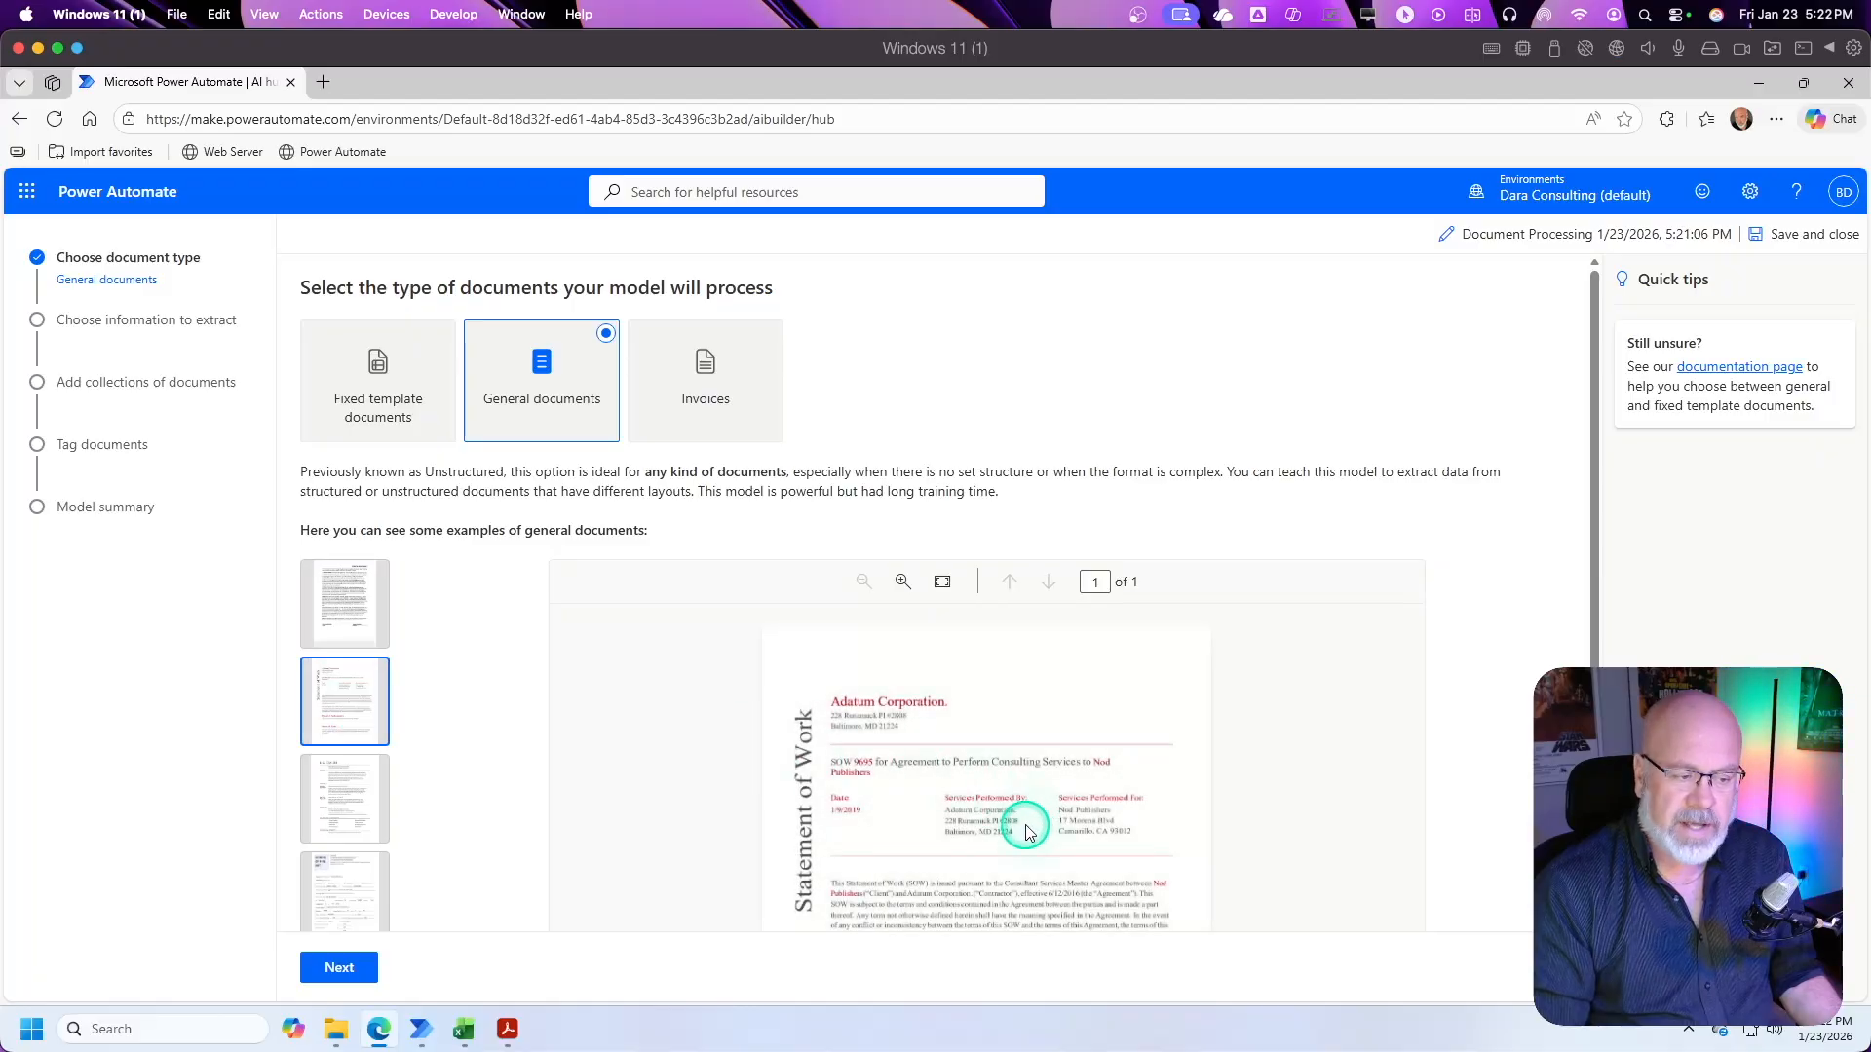
{"action": "left_click", "coordinate": [709, 388]}
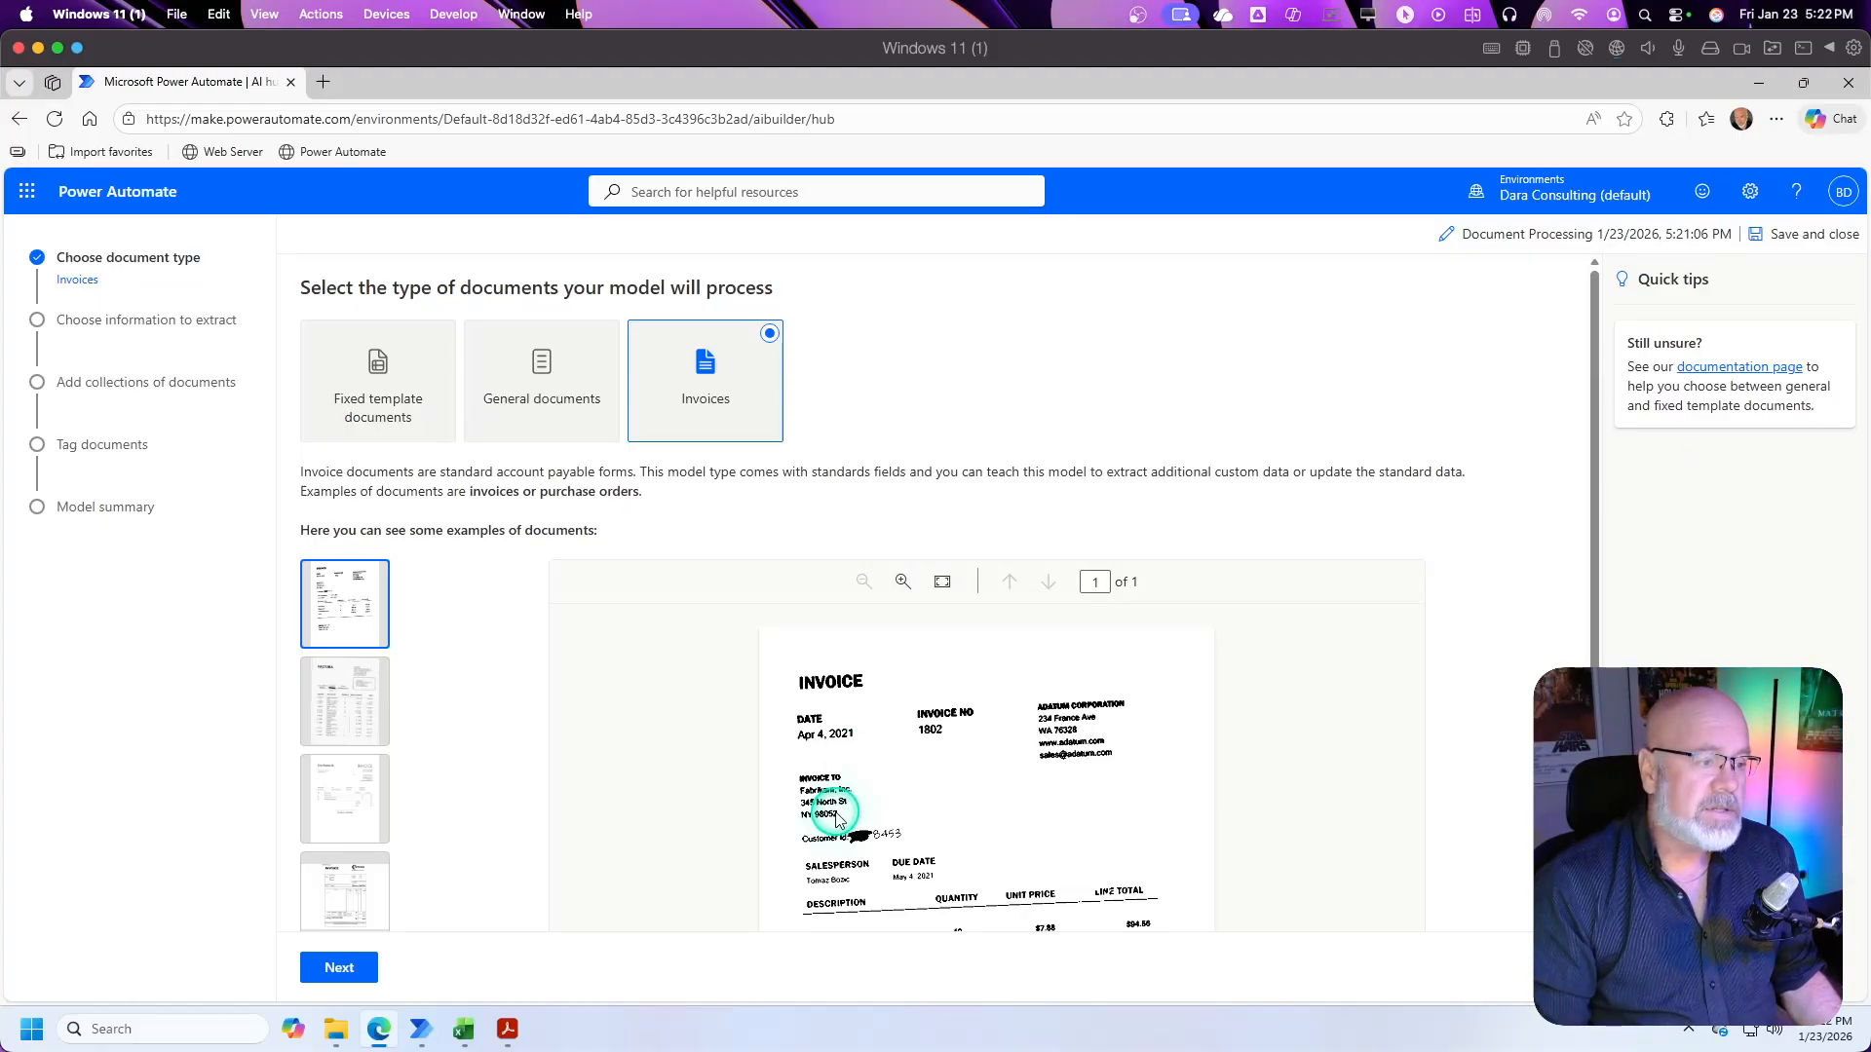
Step: Set the model's document type to Fixed template documents and continue to choosing the information to extract
{"action": "left_click", "coordinate": [391, 378]}
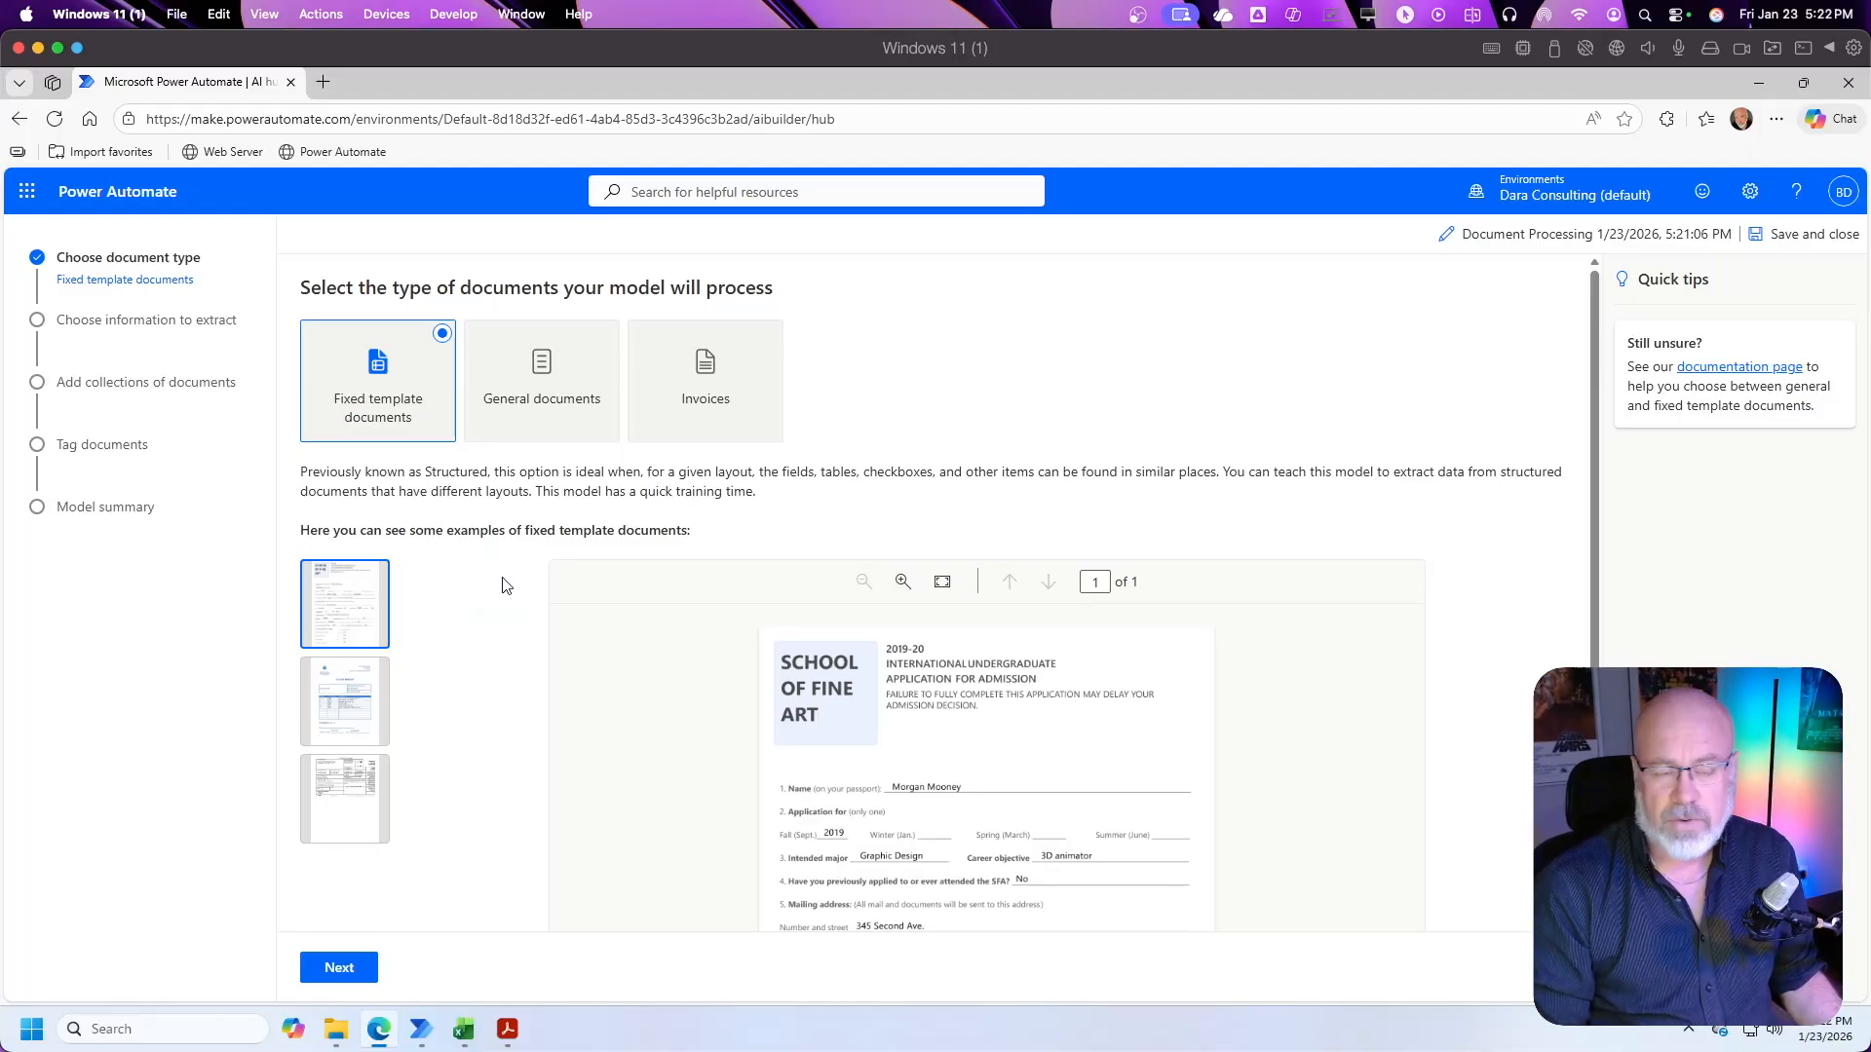
{"action": "left_click", "coordinate": [348, 969]}
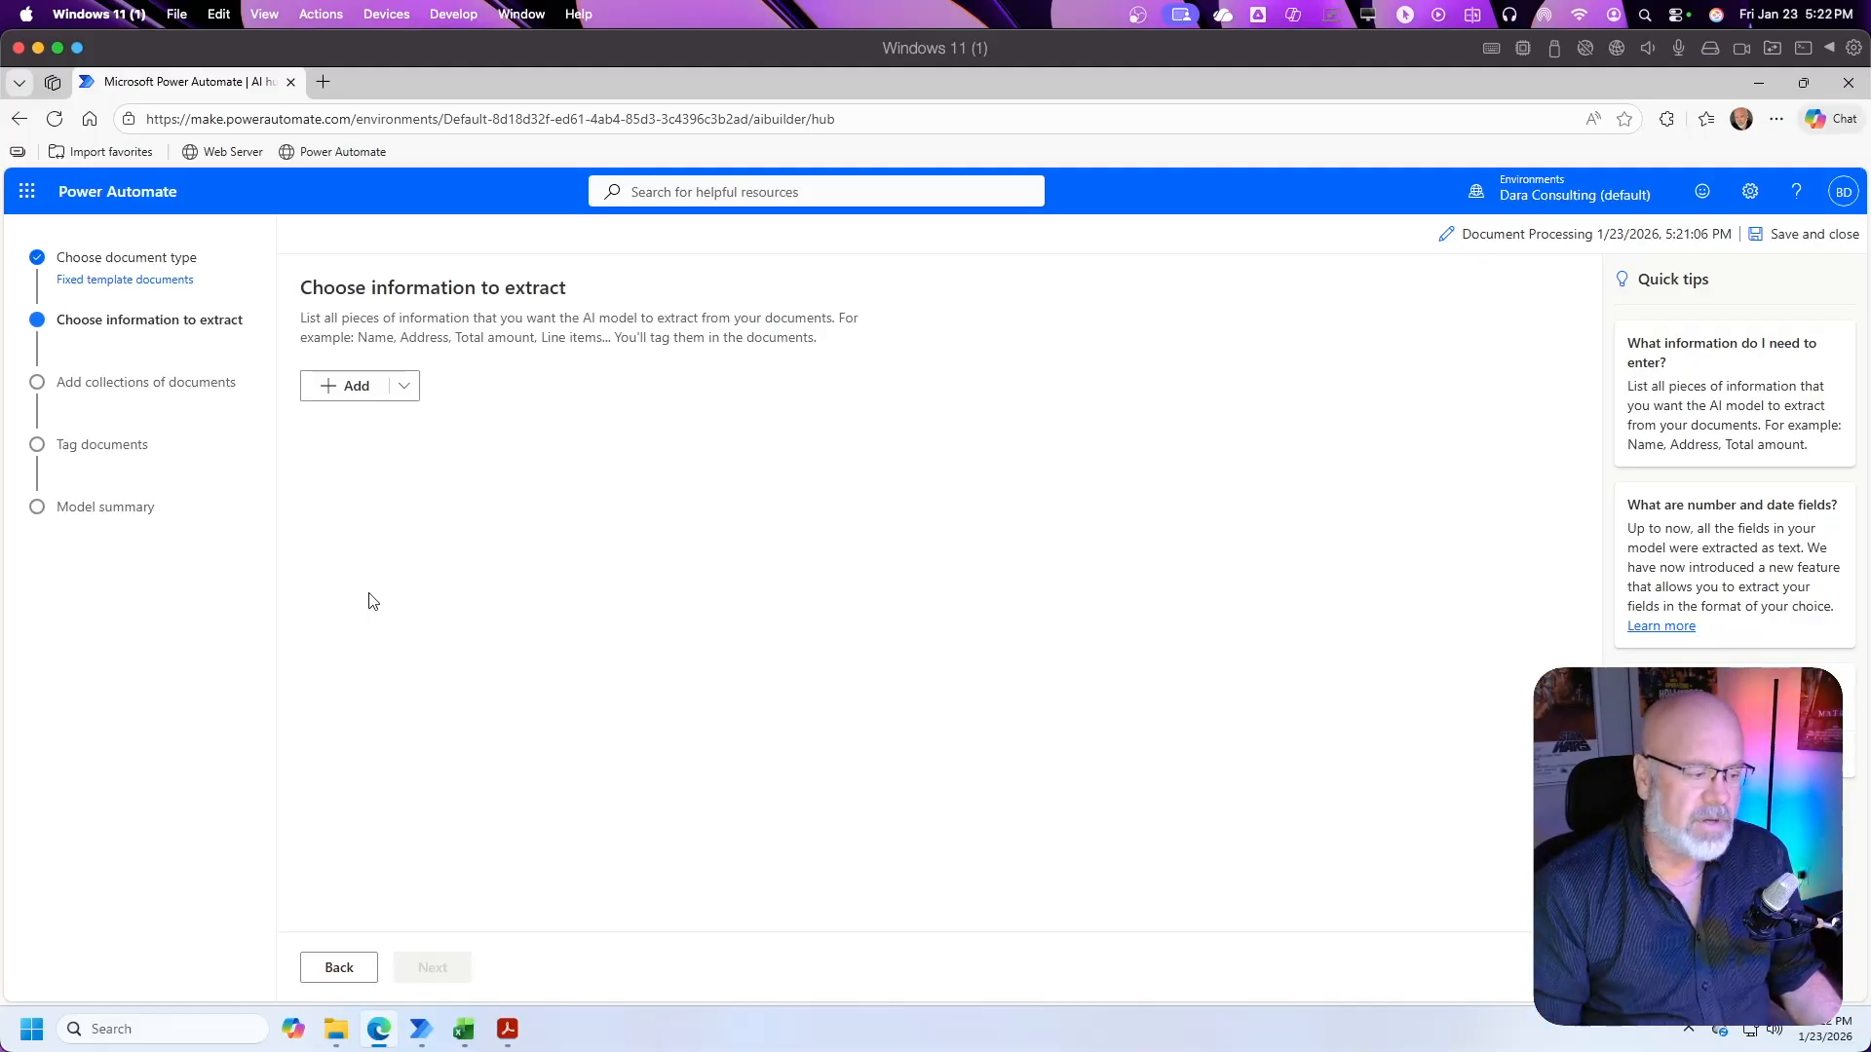
Step: Switch to Acrobat and highlight the purchase order number, order date, company and address values in the open purchase order
{"action": "left_click", "coordinate": [507, 1030]}
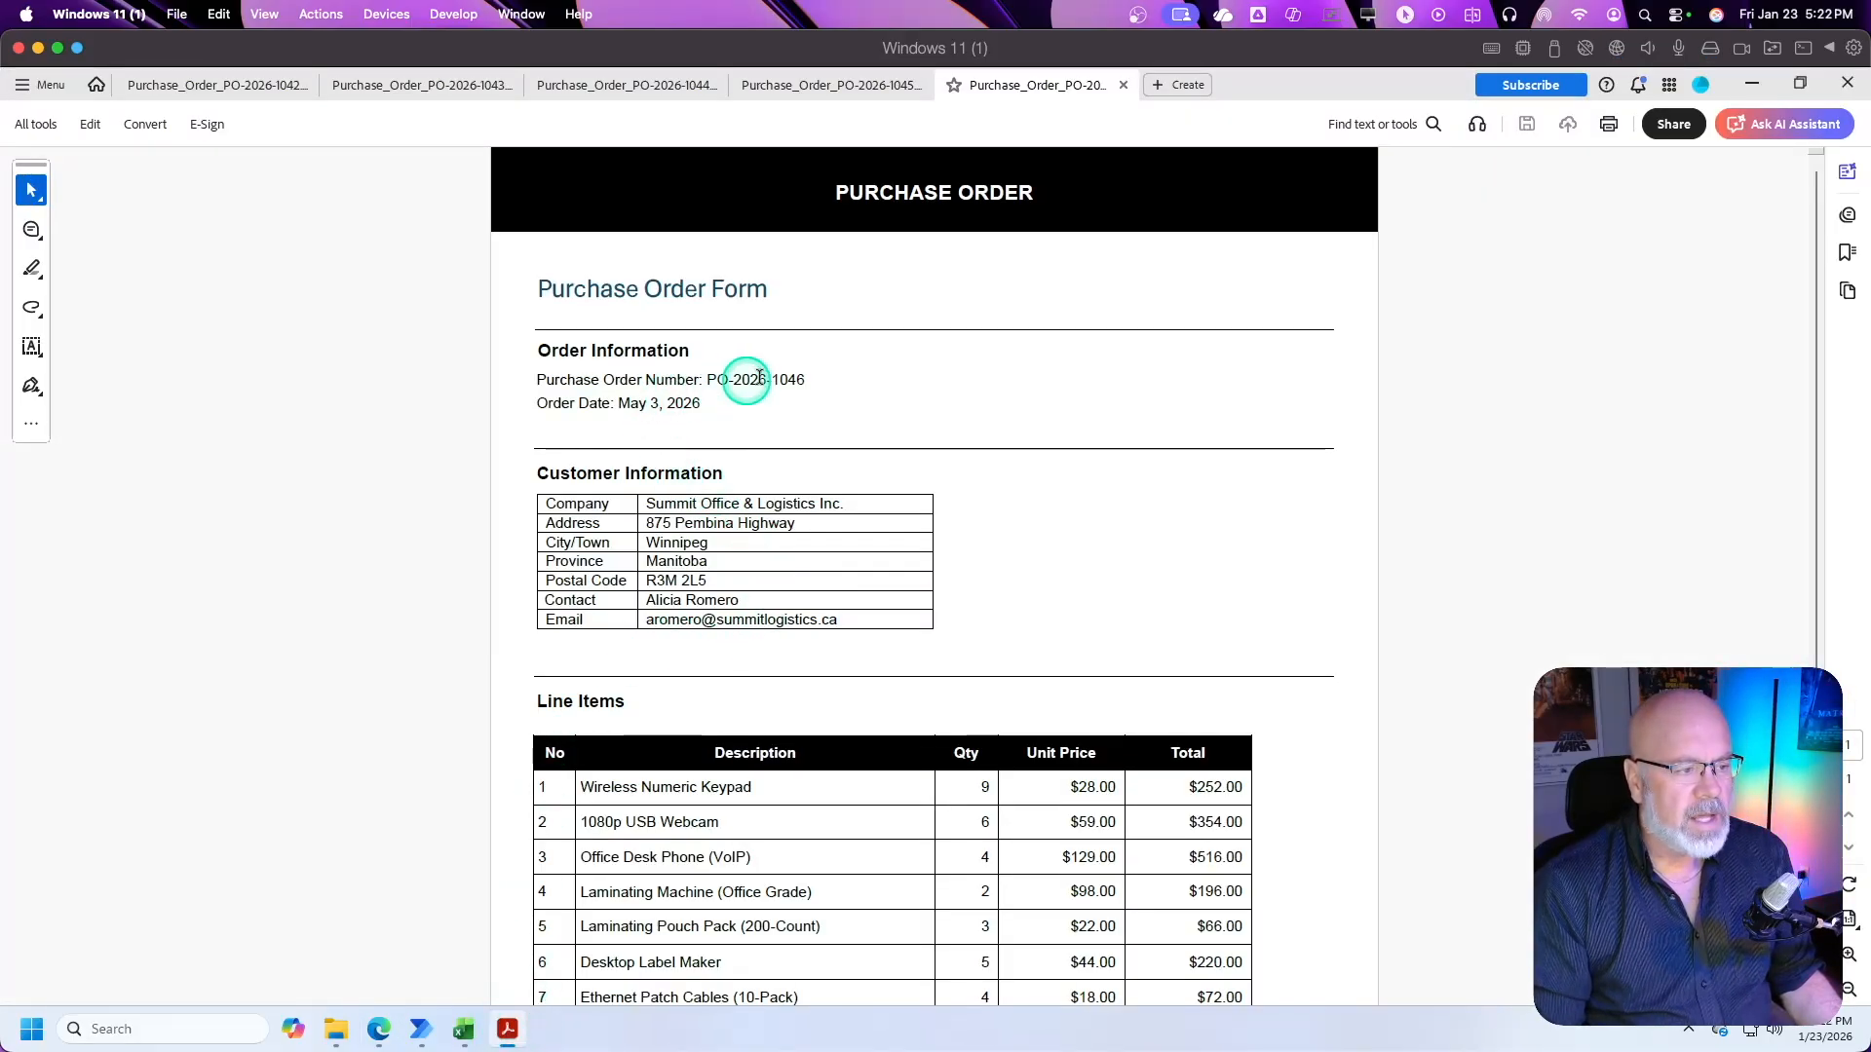
{"action": "left_click", "coordinate": [33, 270]}
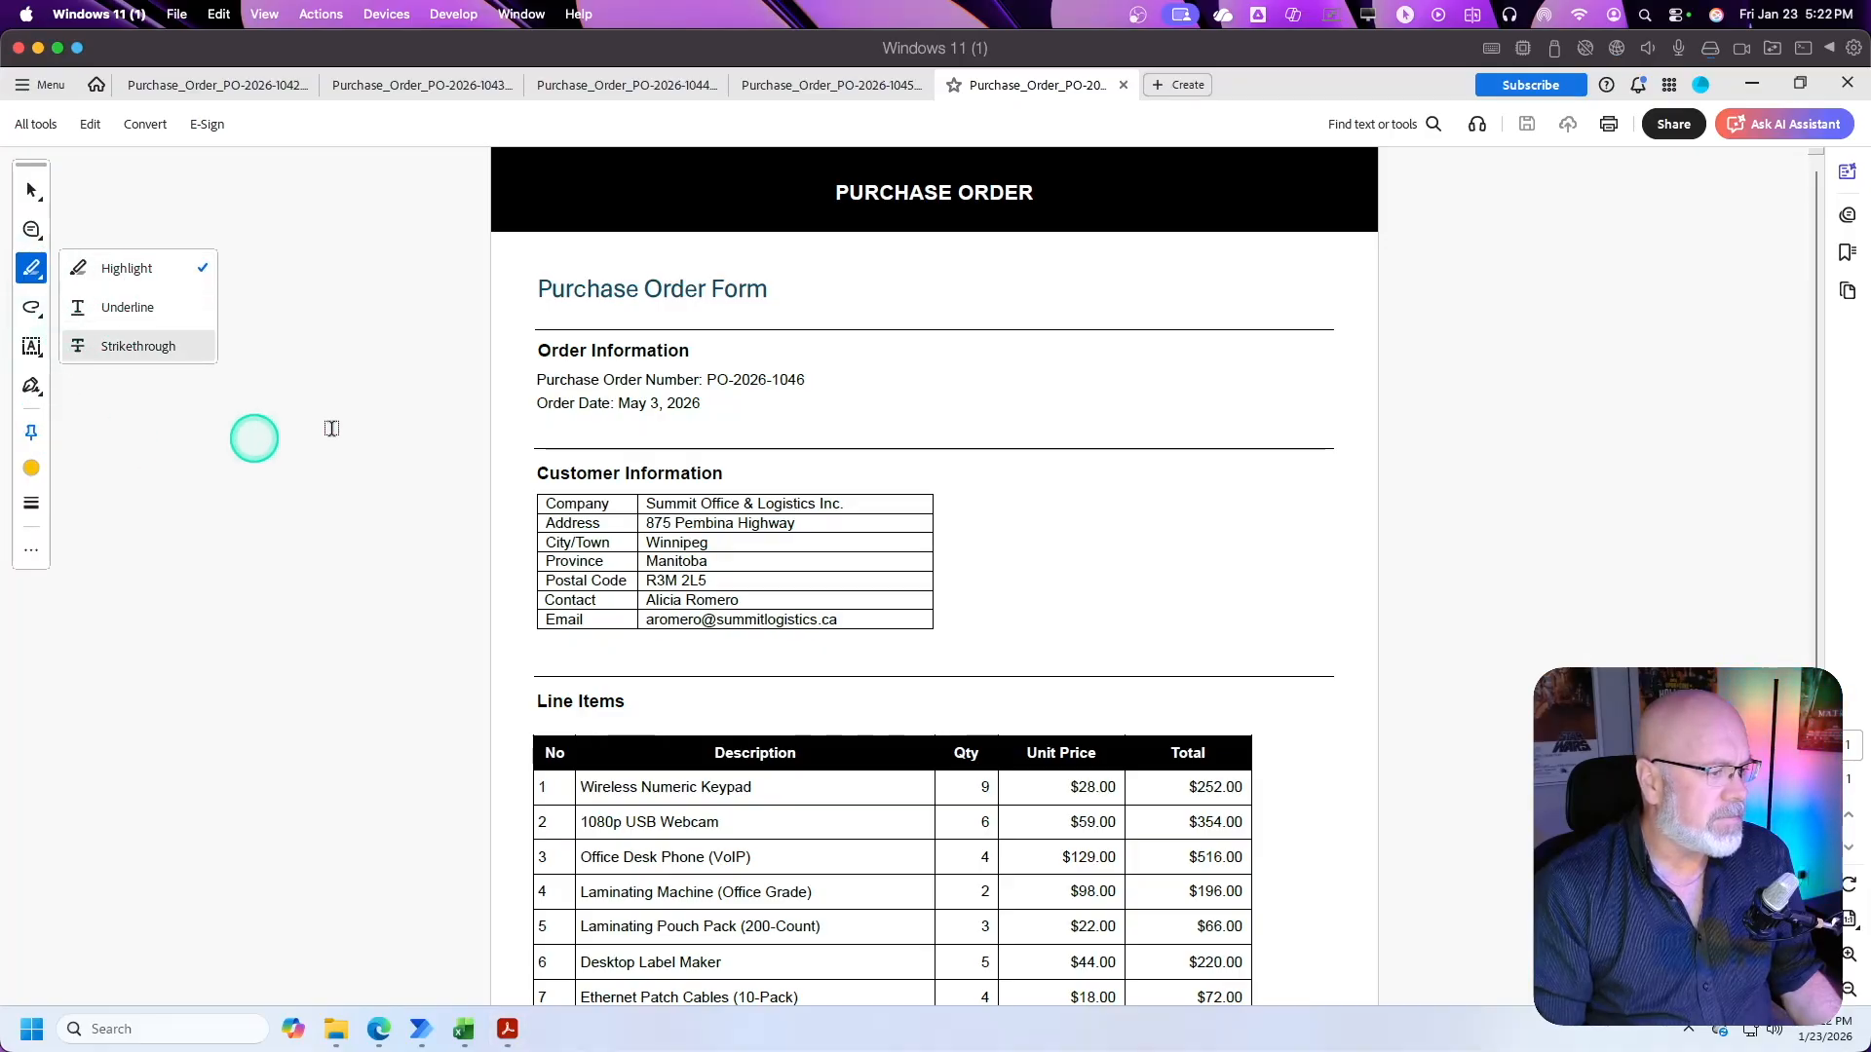
{"action": "left_click", "coordinate": [711, 379]}
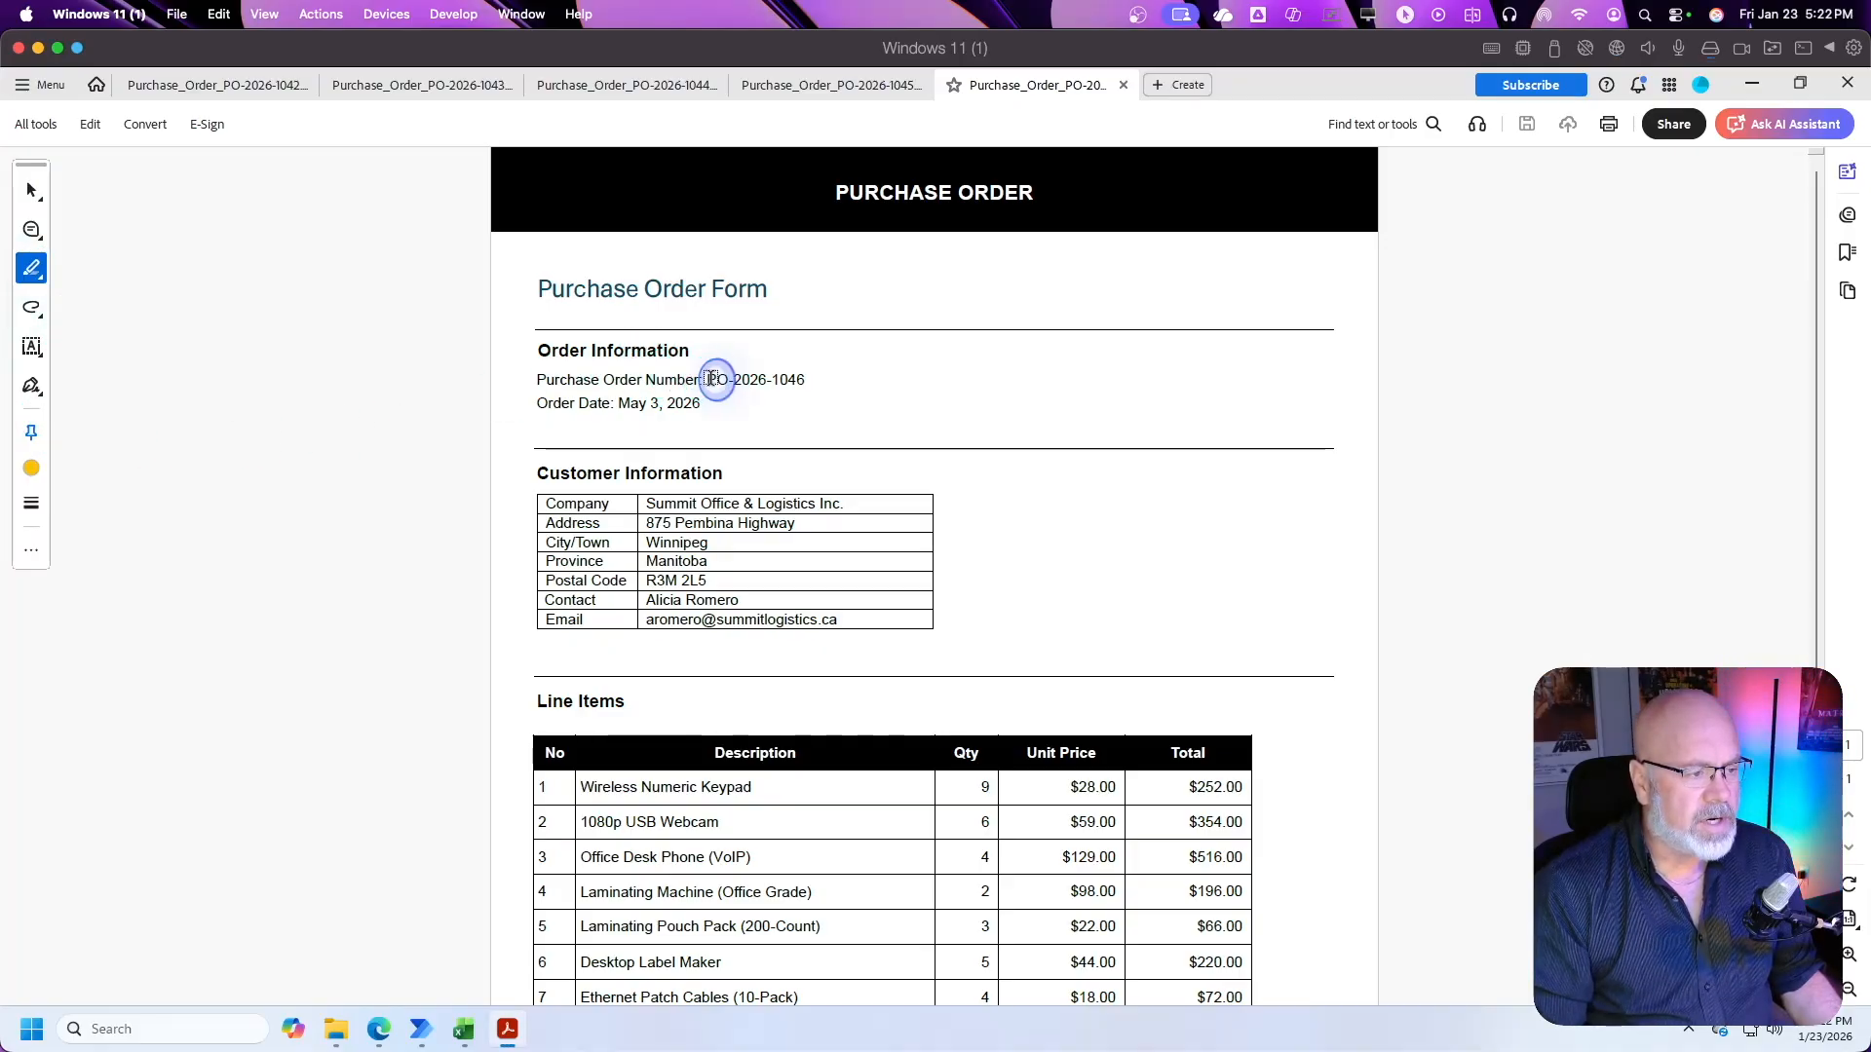
{"action": "left_click_drag", "start_coordinate": [712, 379], "coordinate": [805, 381]}
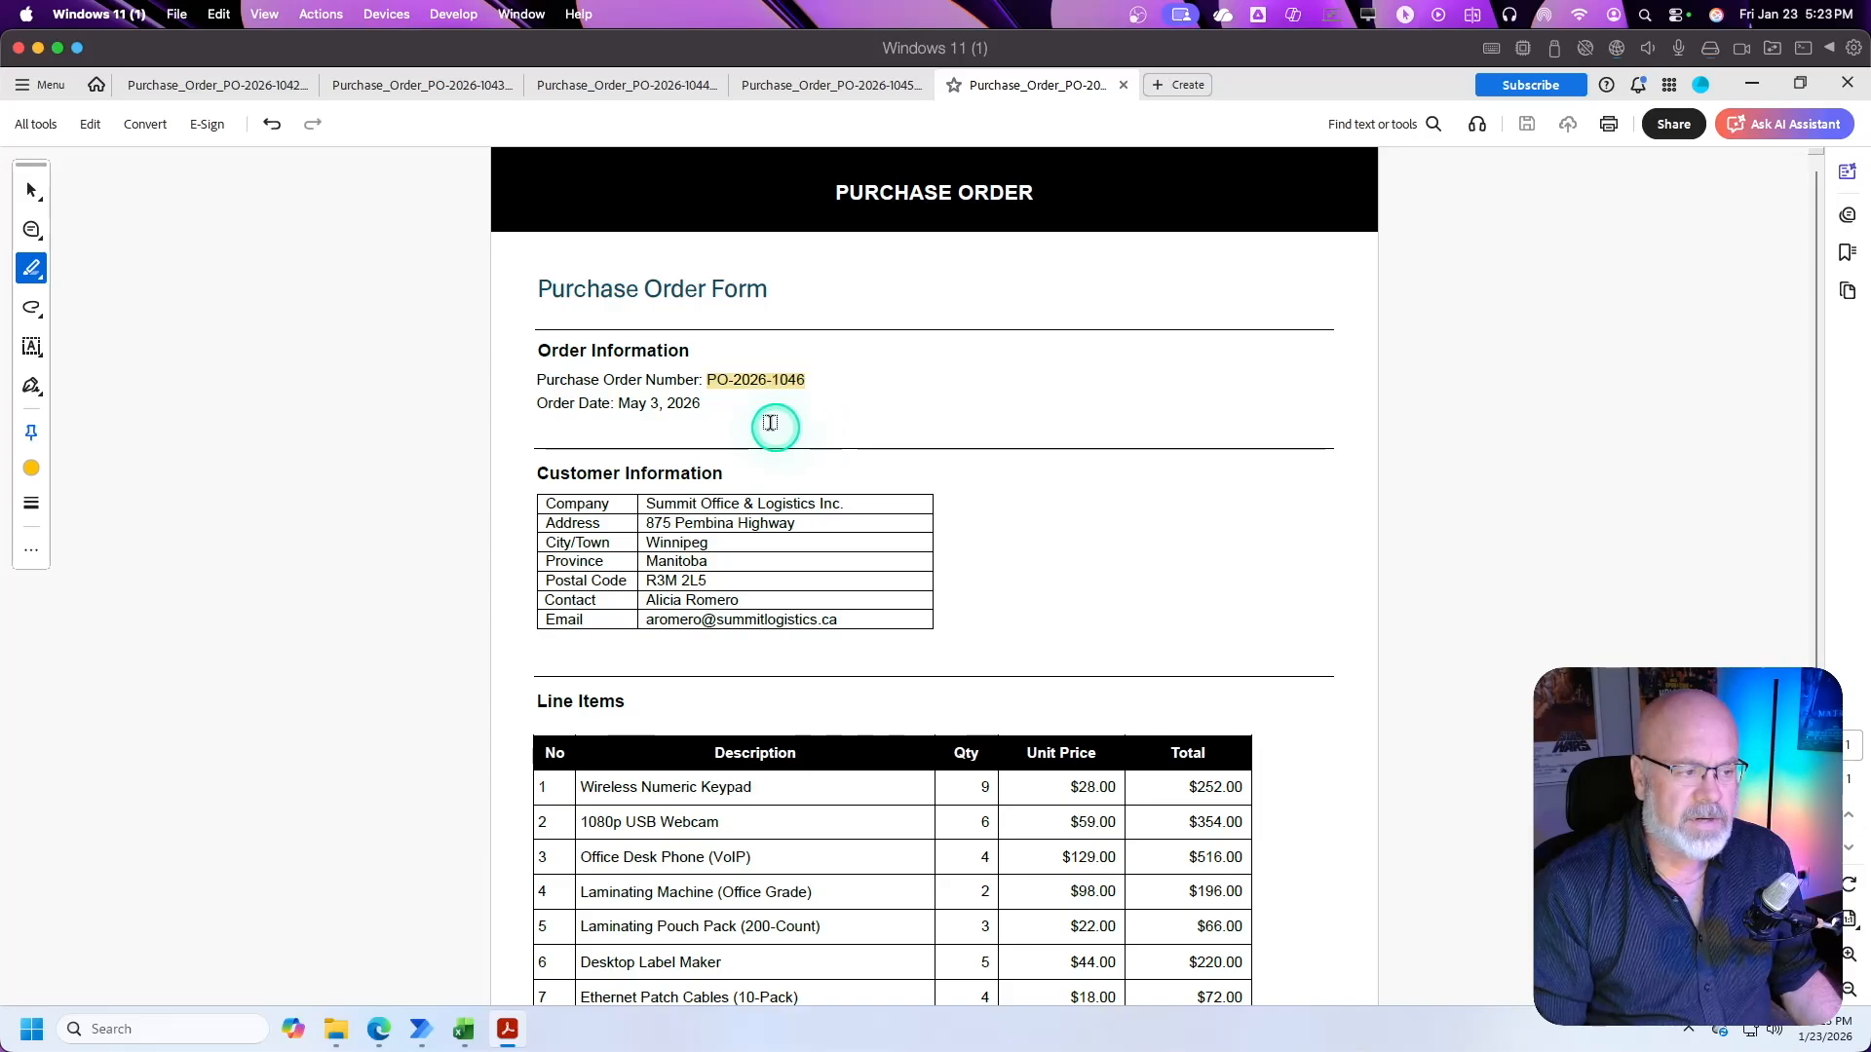
{"action": "left_click", "coordinate": [621, 400]}
{"action": "left_click_drag", "start_coordinate": [621, 401], "coordinate": [700, 400]}
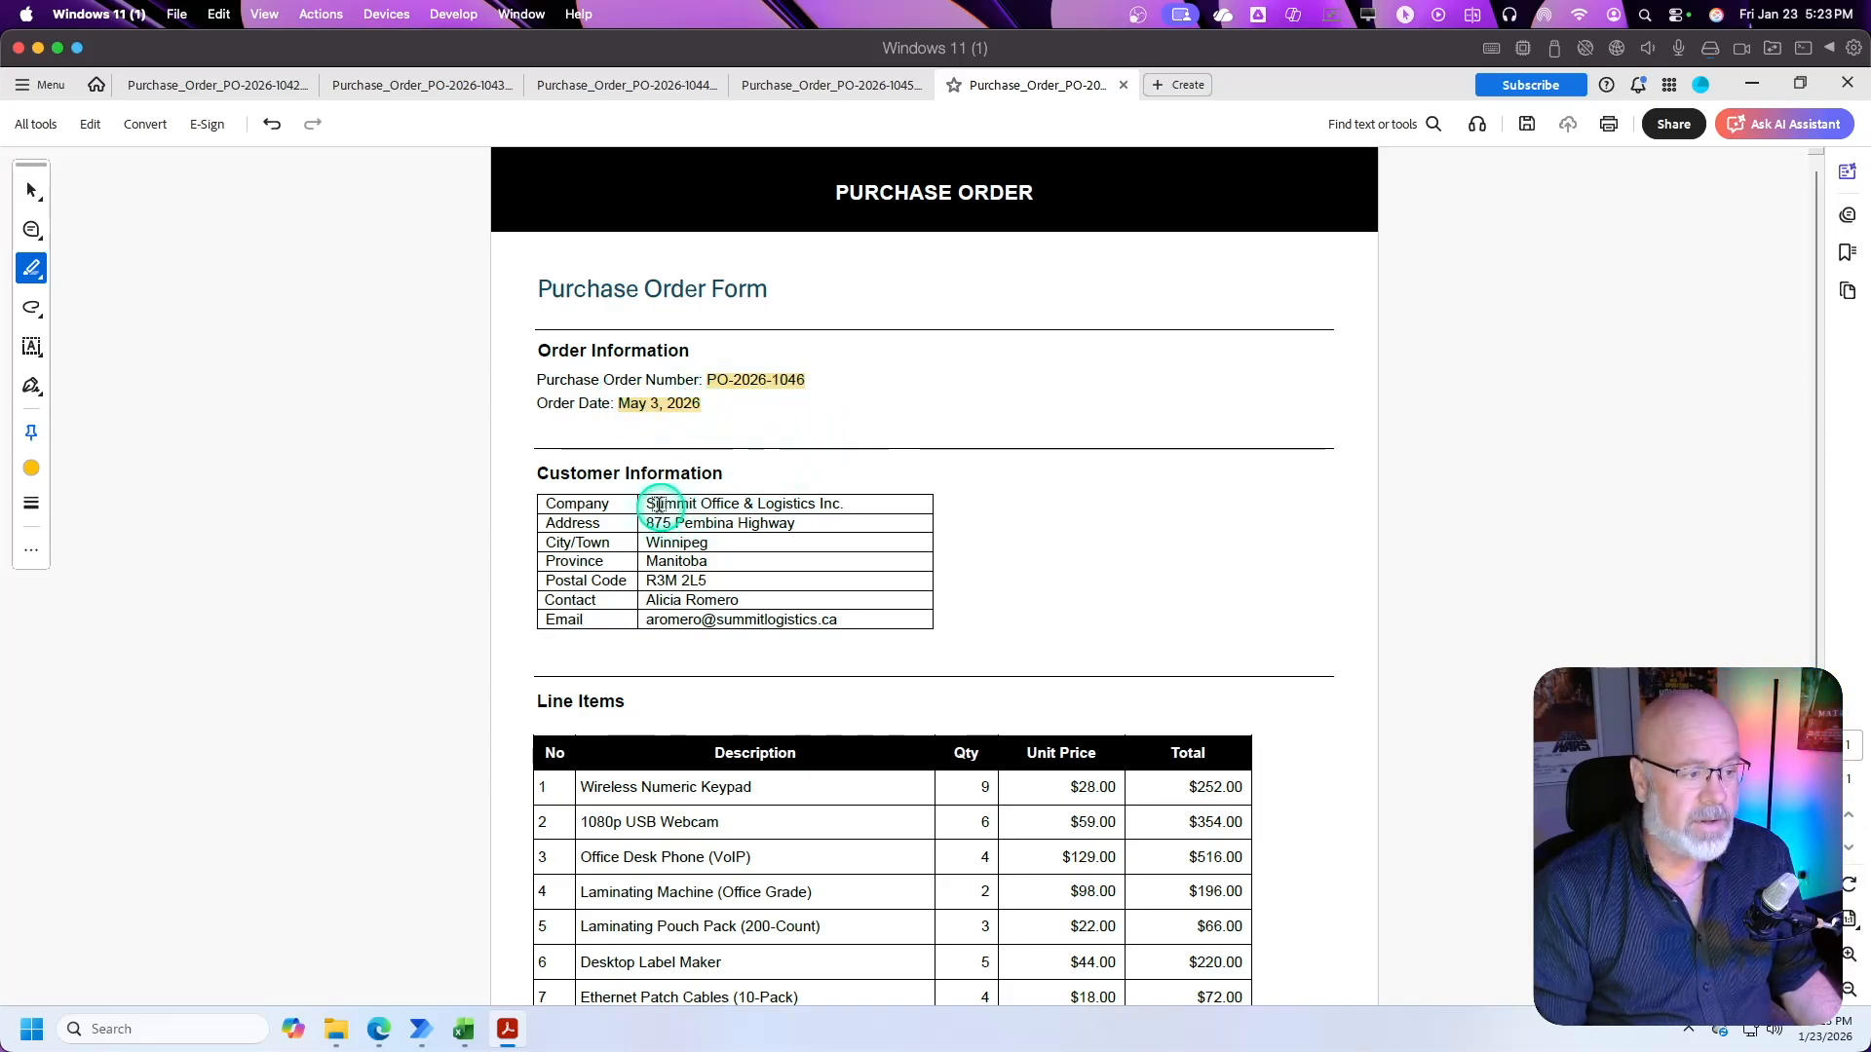
{"action": "left_click_drag", "start_coordinate": [646, 503], "coordinate": [844, 503]}
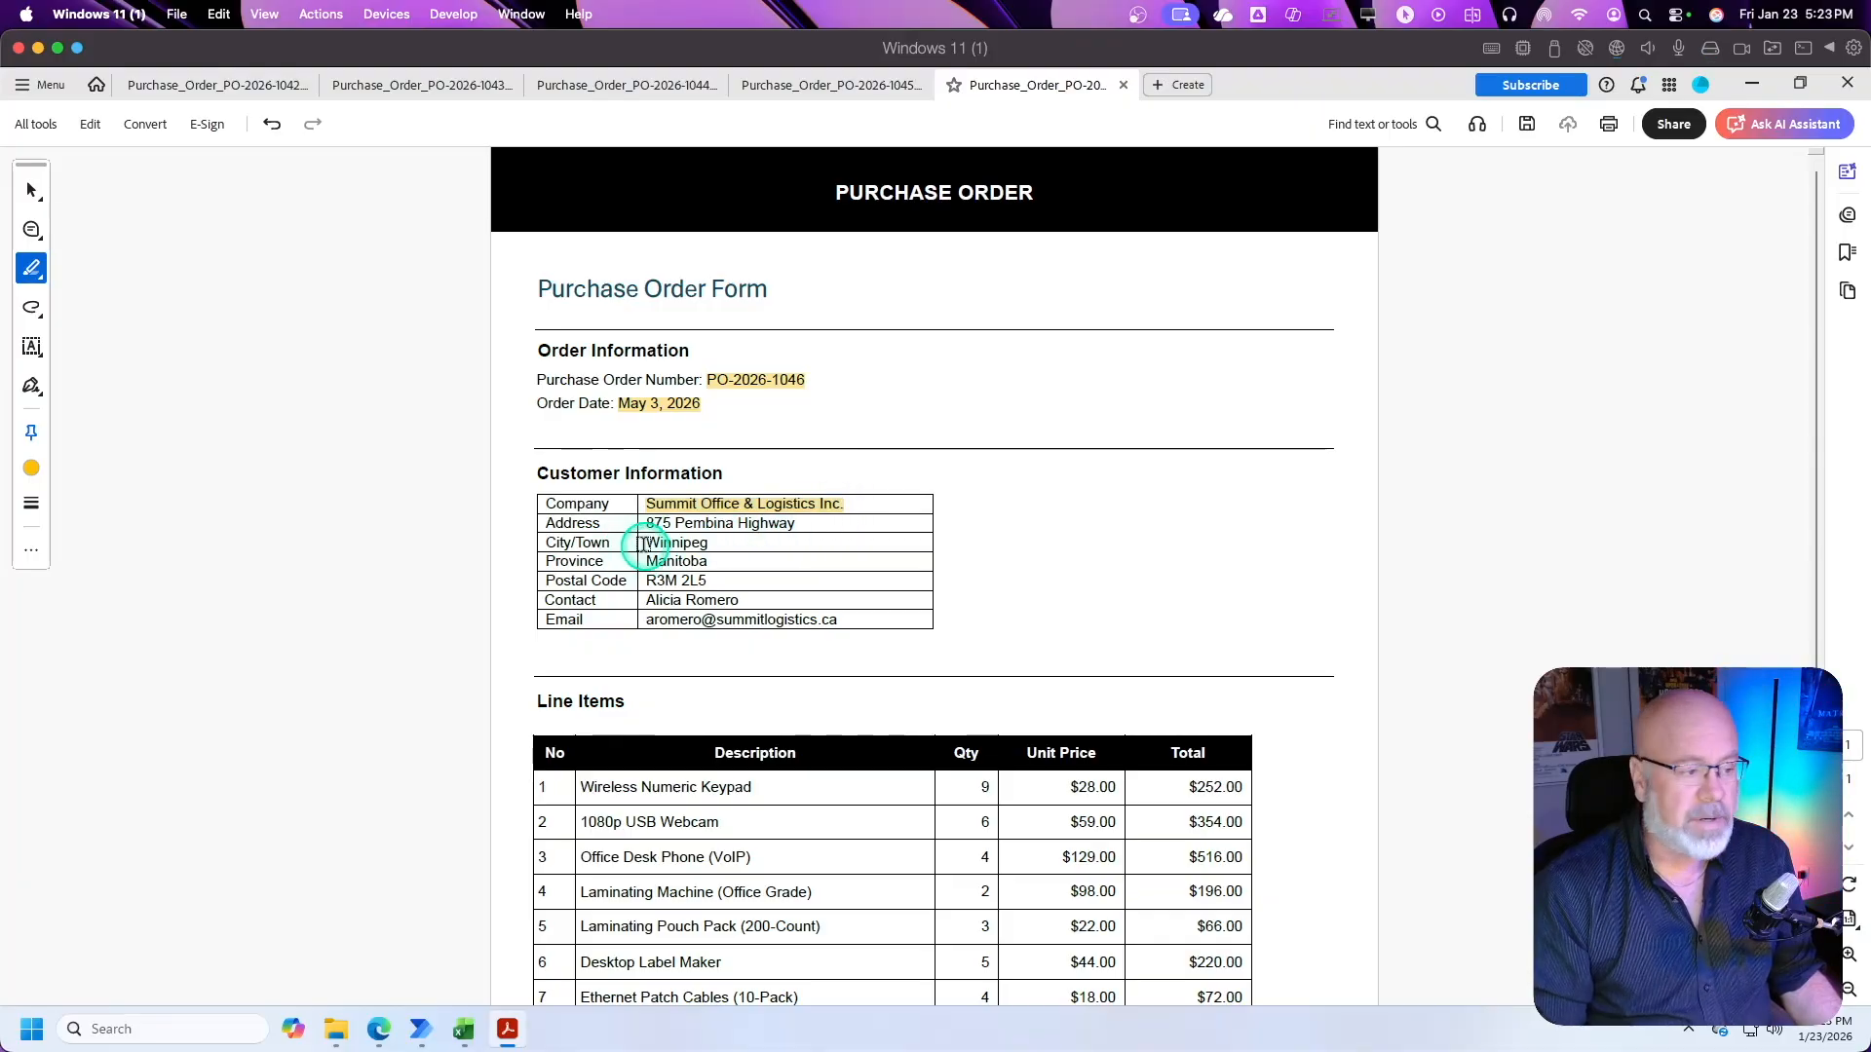
{"action": "left_click_drag", "start_coordinate": [643, 524], "coordinate": [780, 527]}
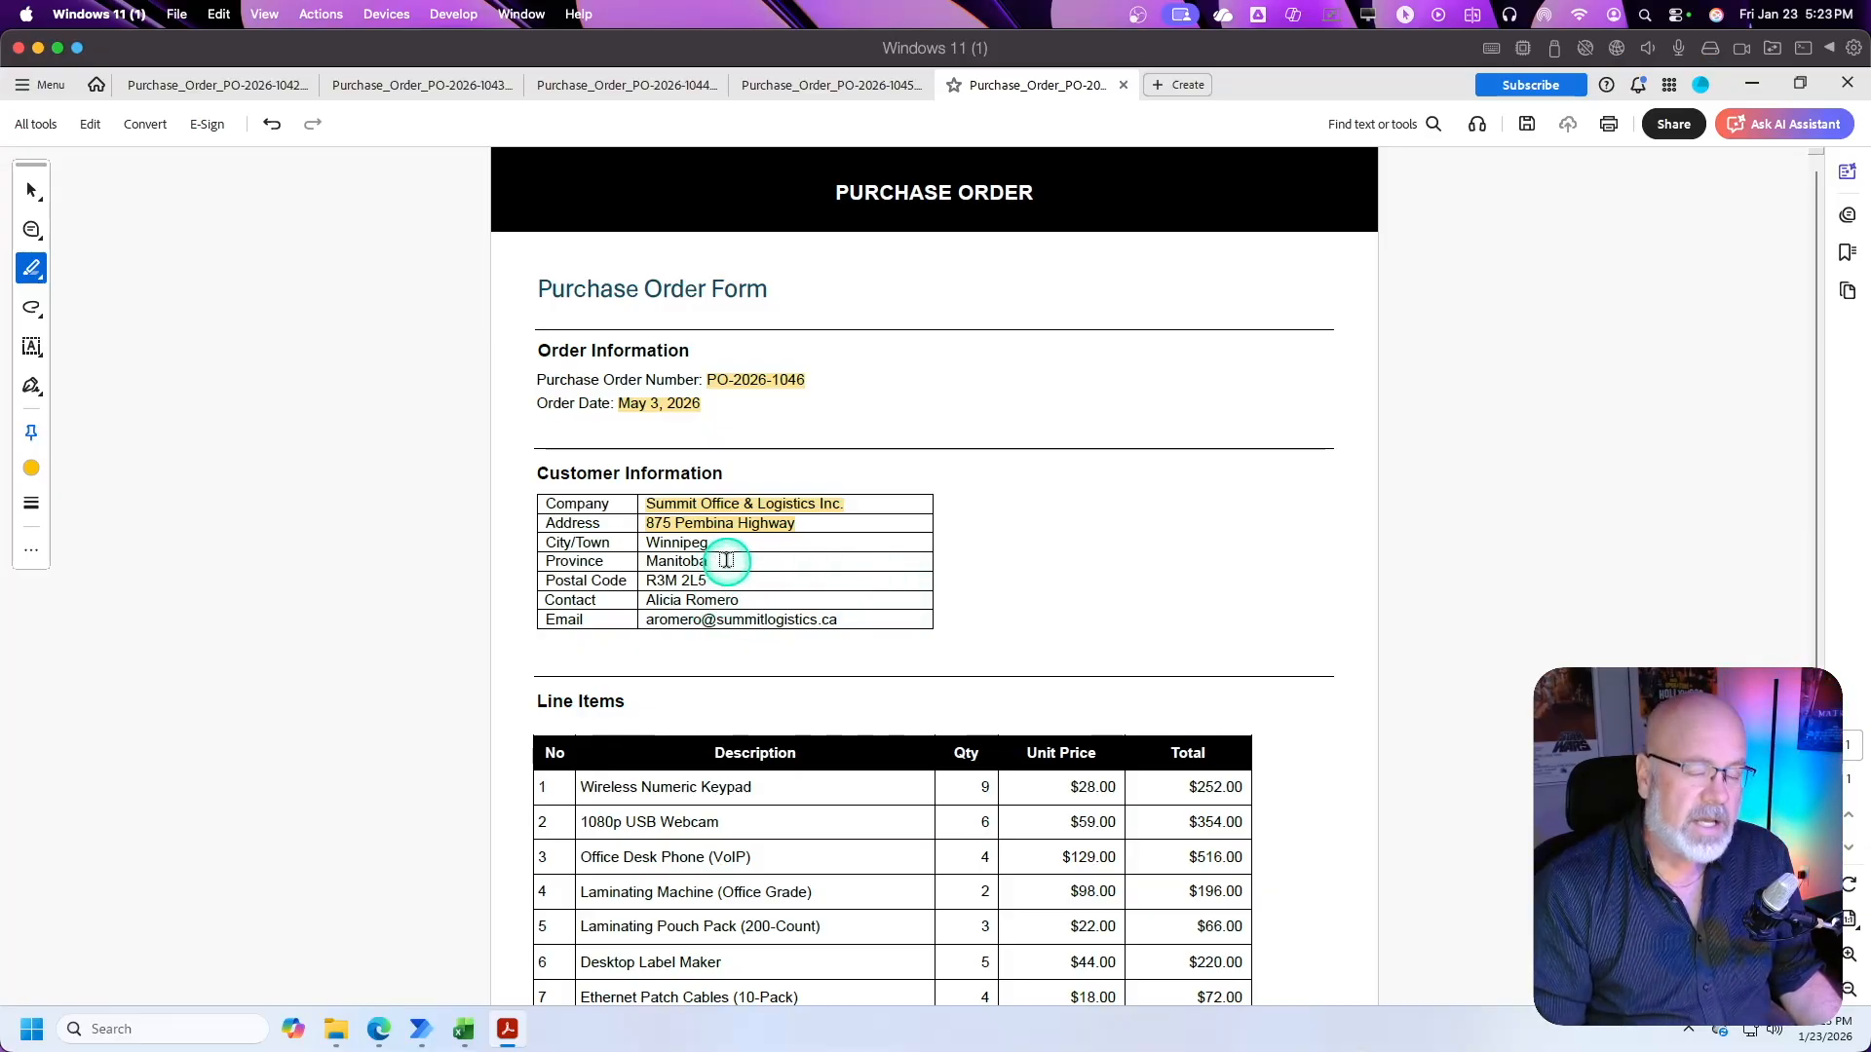
Step: Highlight the seven filled rows of the Line Items table and return to Power Automate
{"action": "scroll", "coordinate": [732, 545], "scroll_direction": "down", "scroll_amount": 5}
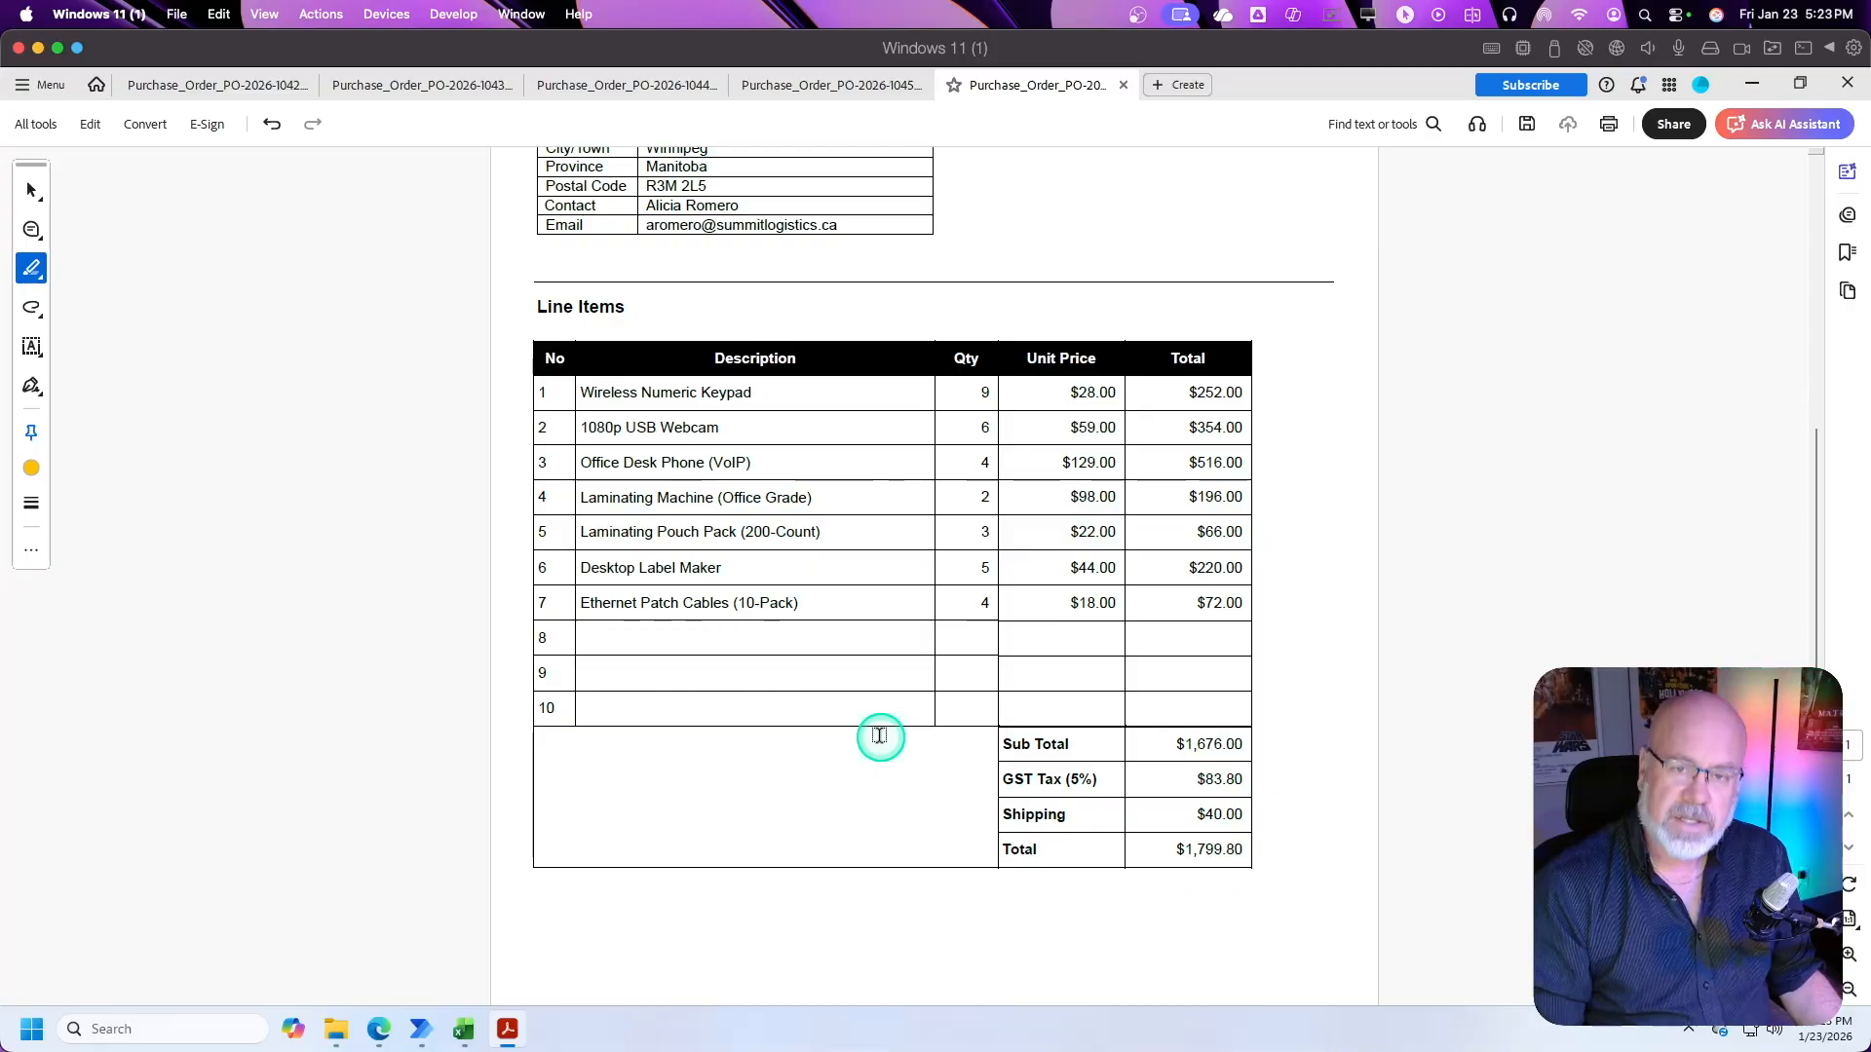
{"action": "scroll", "coordinate": [907, 658], "scroll_direction": "up", "scroll_amount": 1}
{"action": "scroll", "coordinate": [907, 658], "scroll_direction": "up", "scroll_amount": 1}
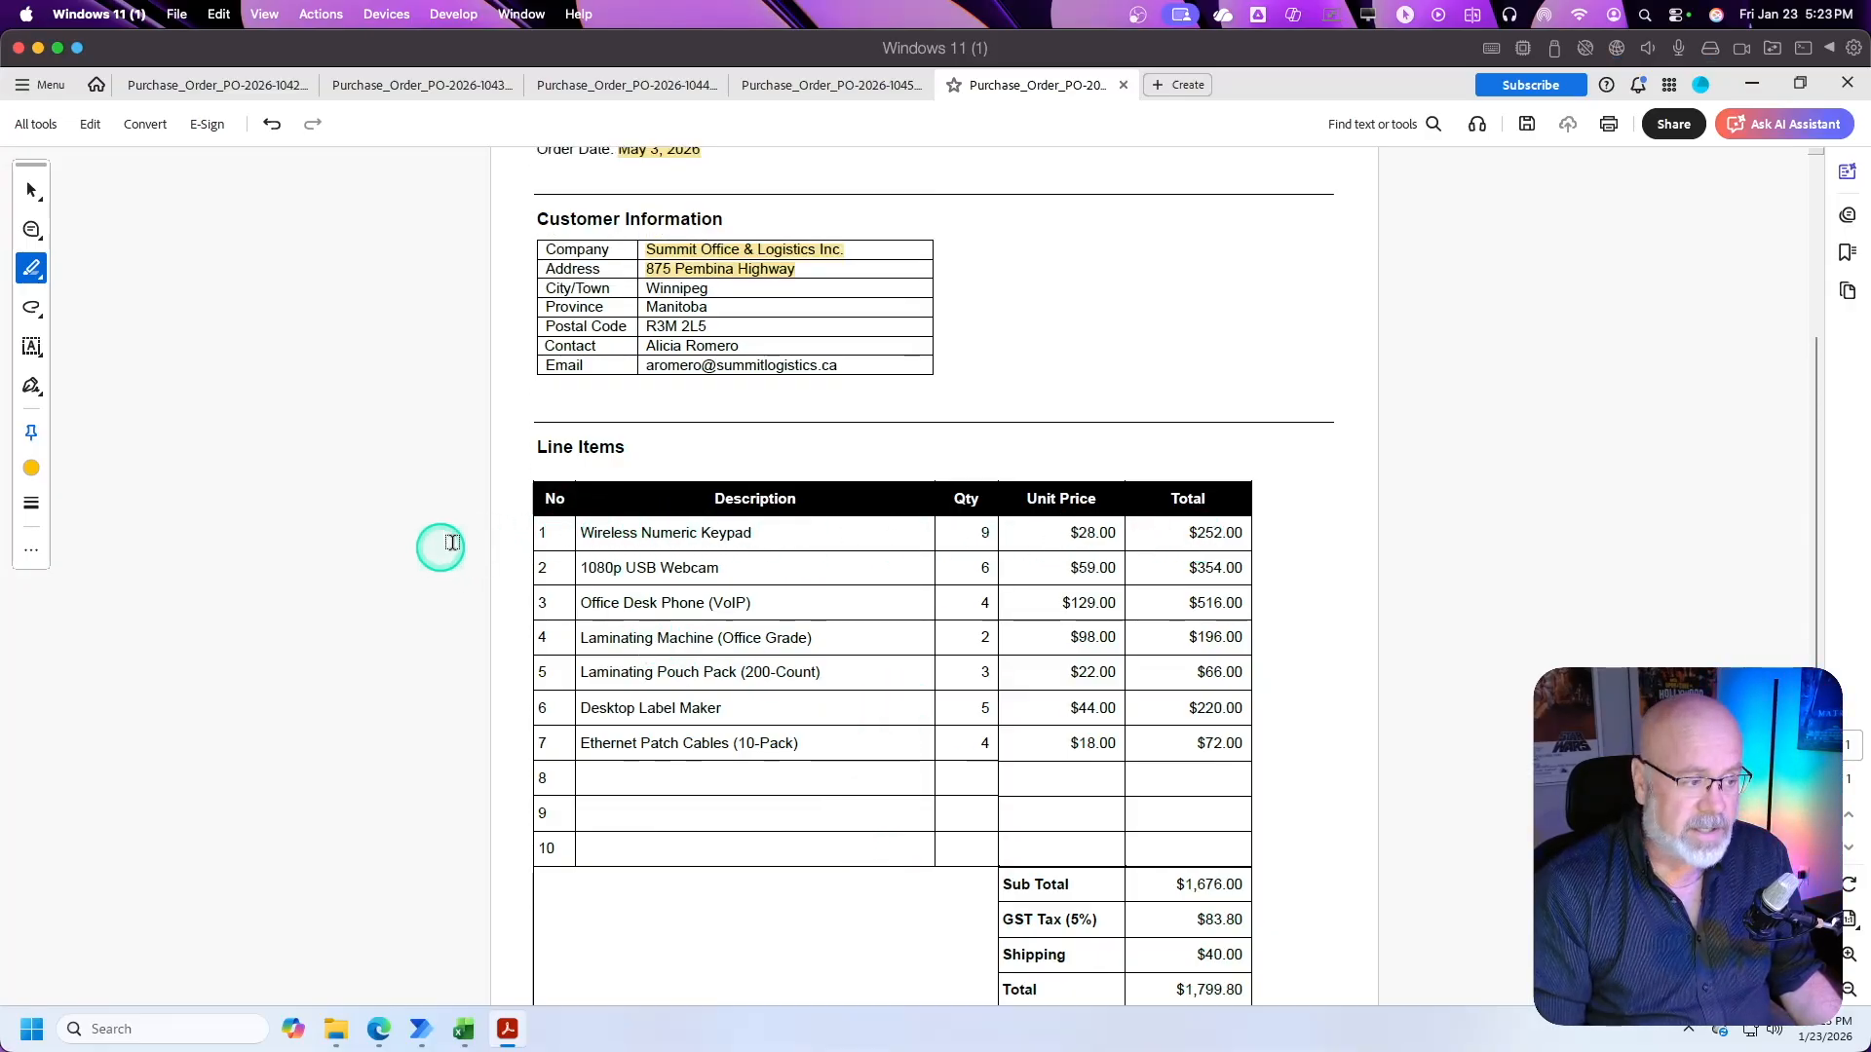
{"action": "left_click_drag", "start_coordinate": [535, 530], "coordinate": [1267, 746]}
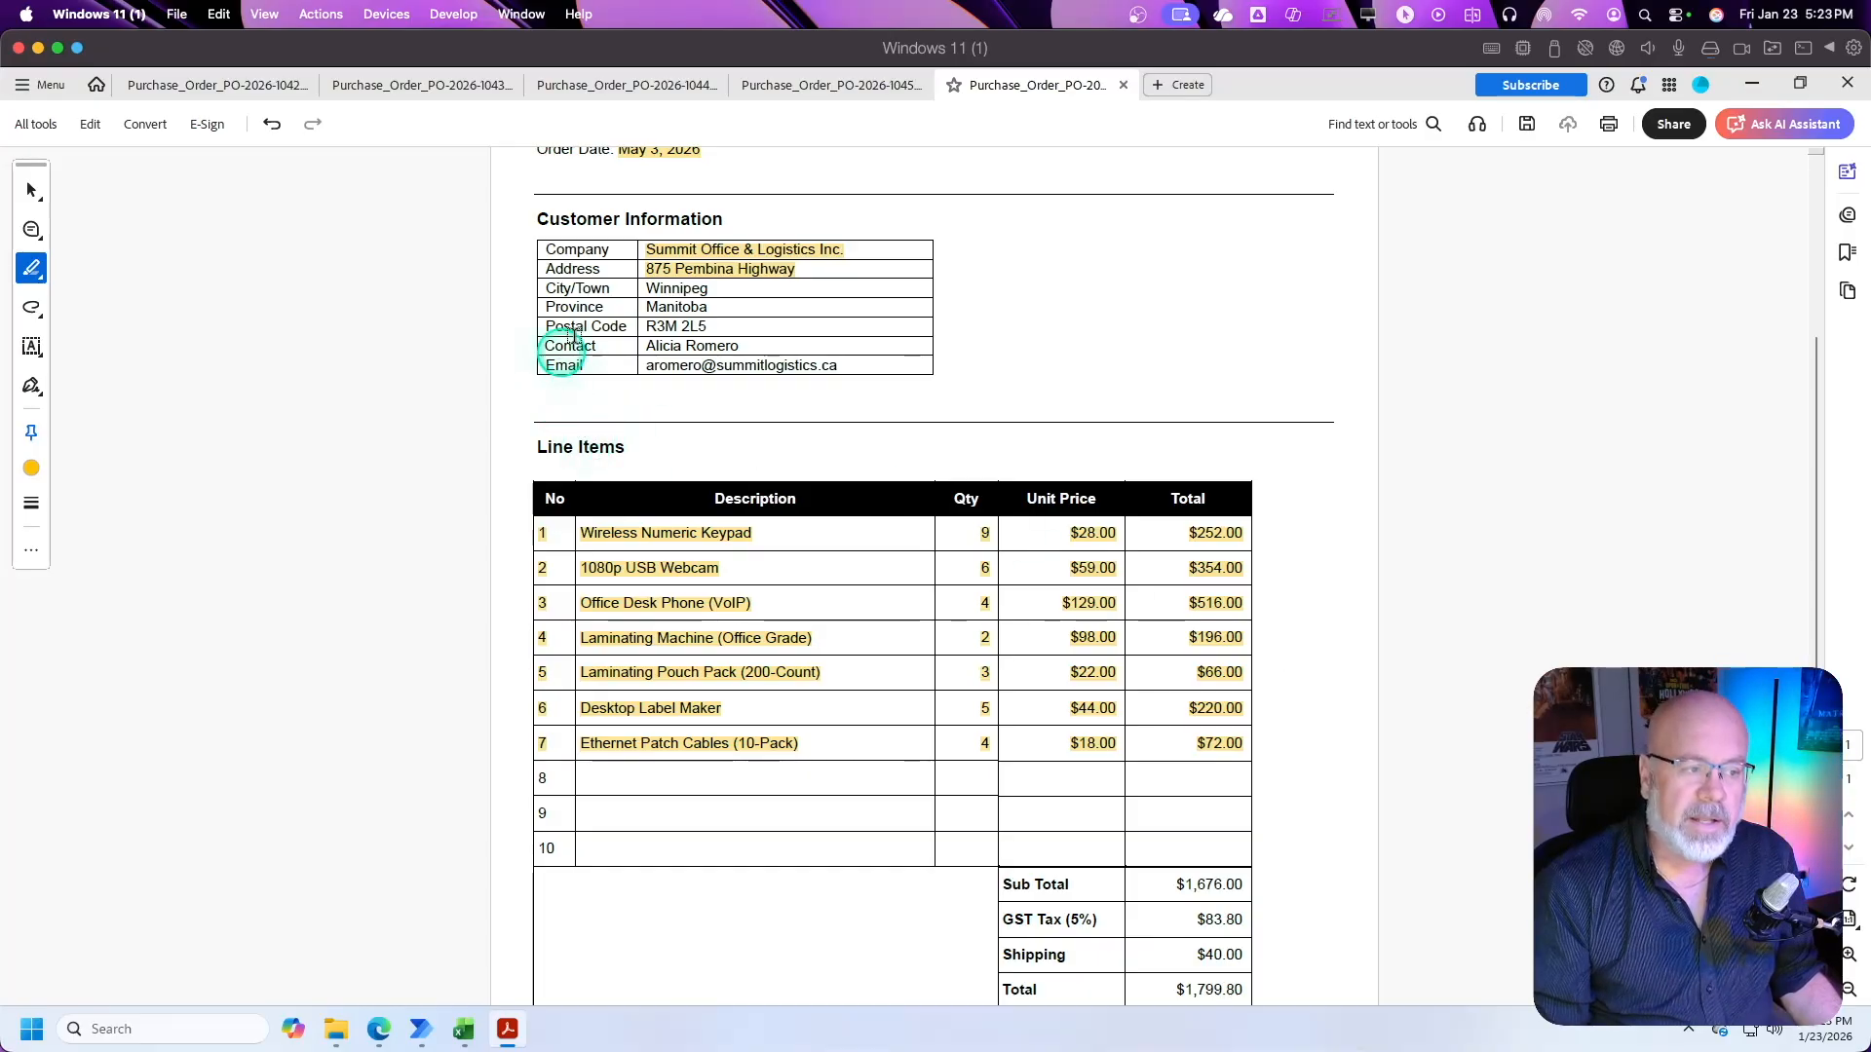
{"action": "scroll", "coordinate": [706, 342], "scroll_direction": "up", "scroll_amount": 2}
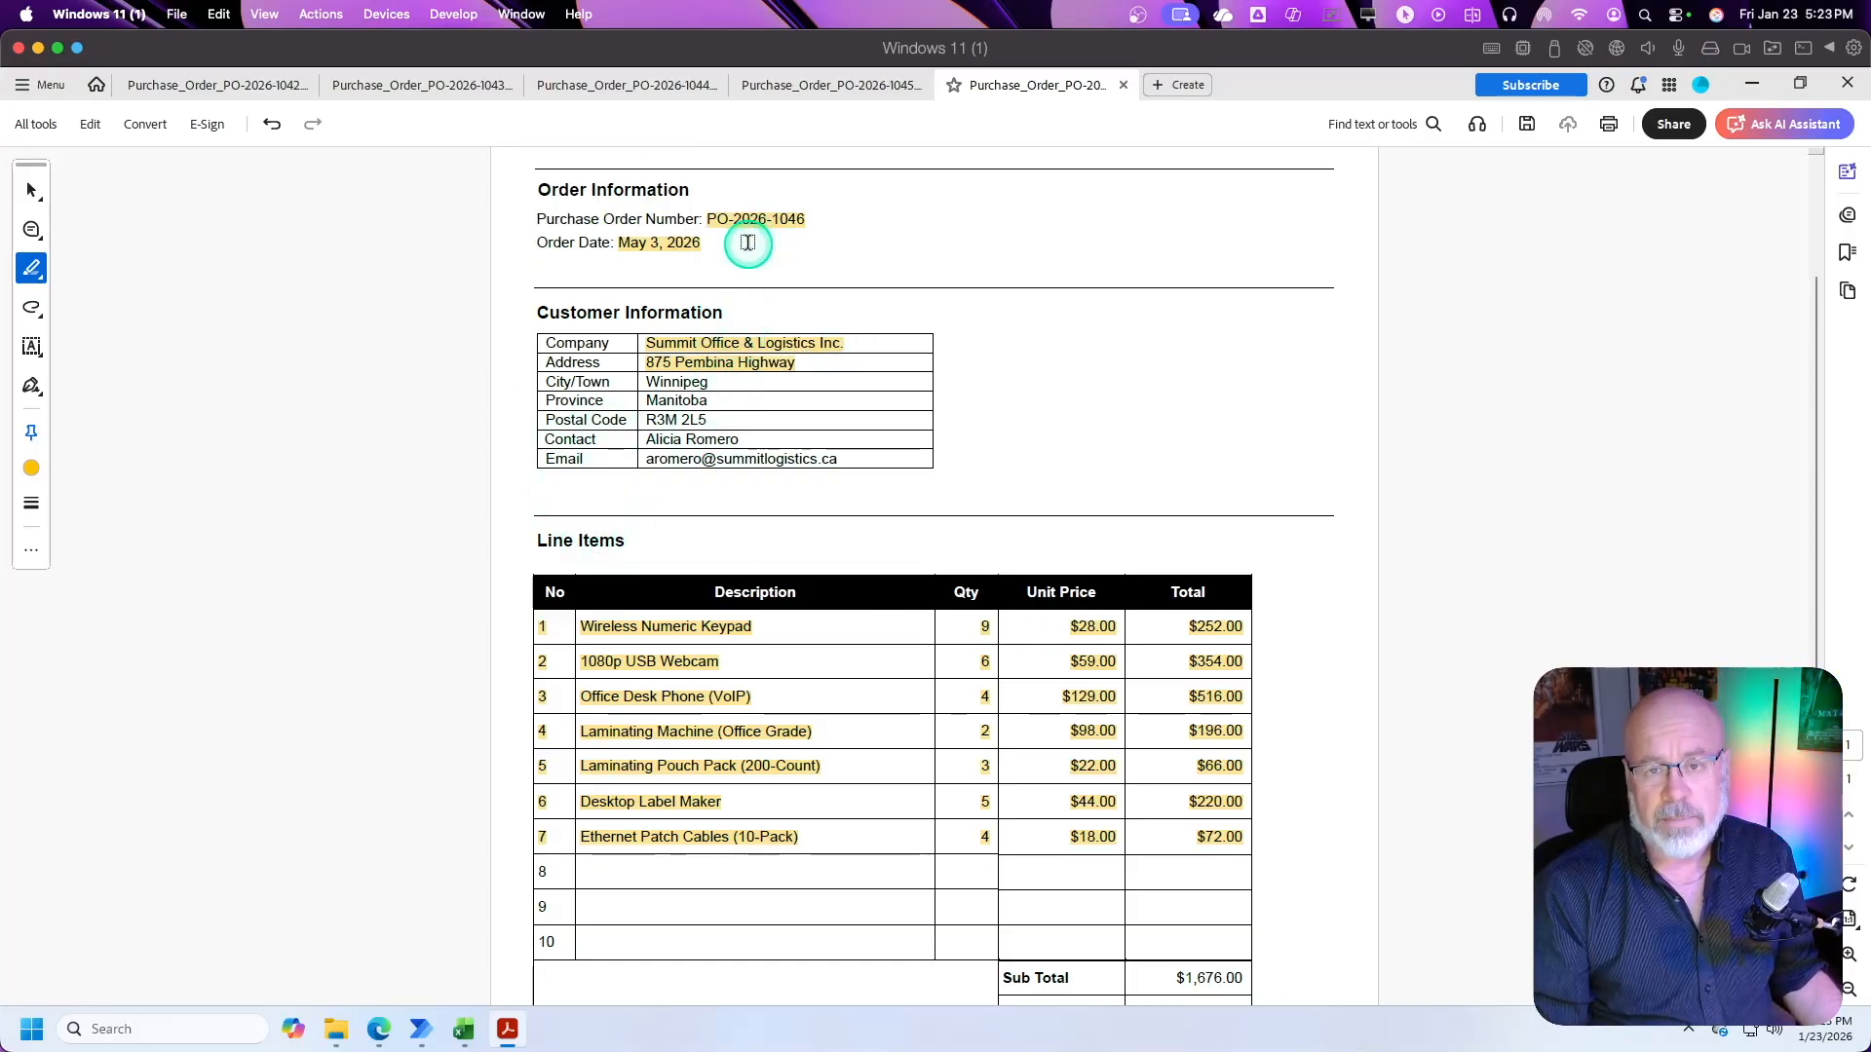
{"action": "left_click", "coordinate": [1754, 84]}
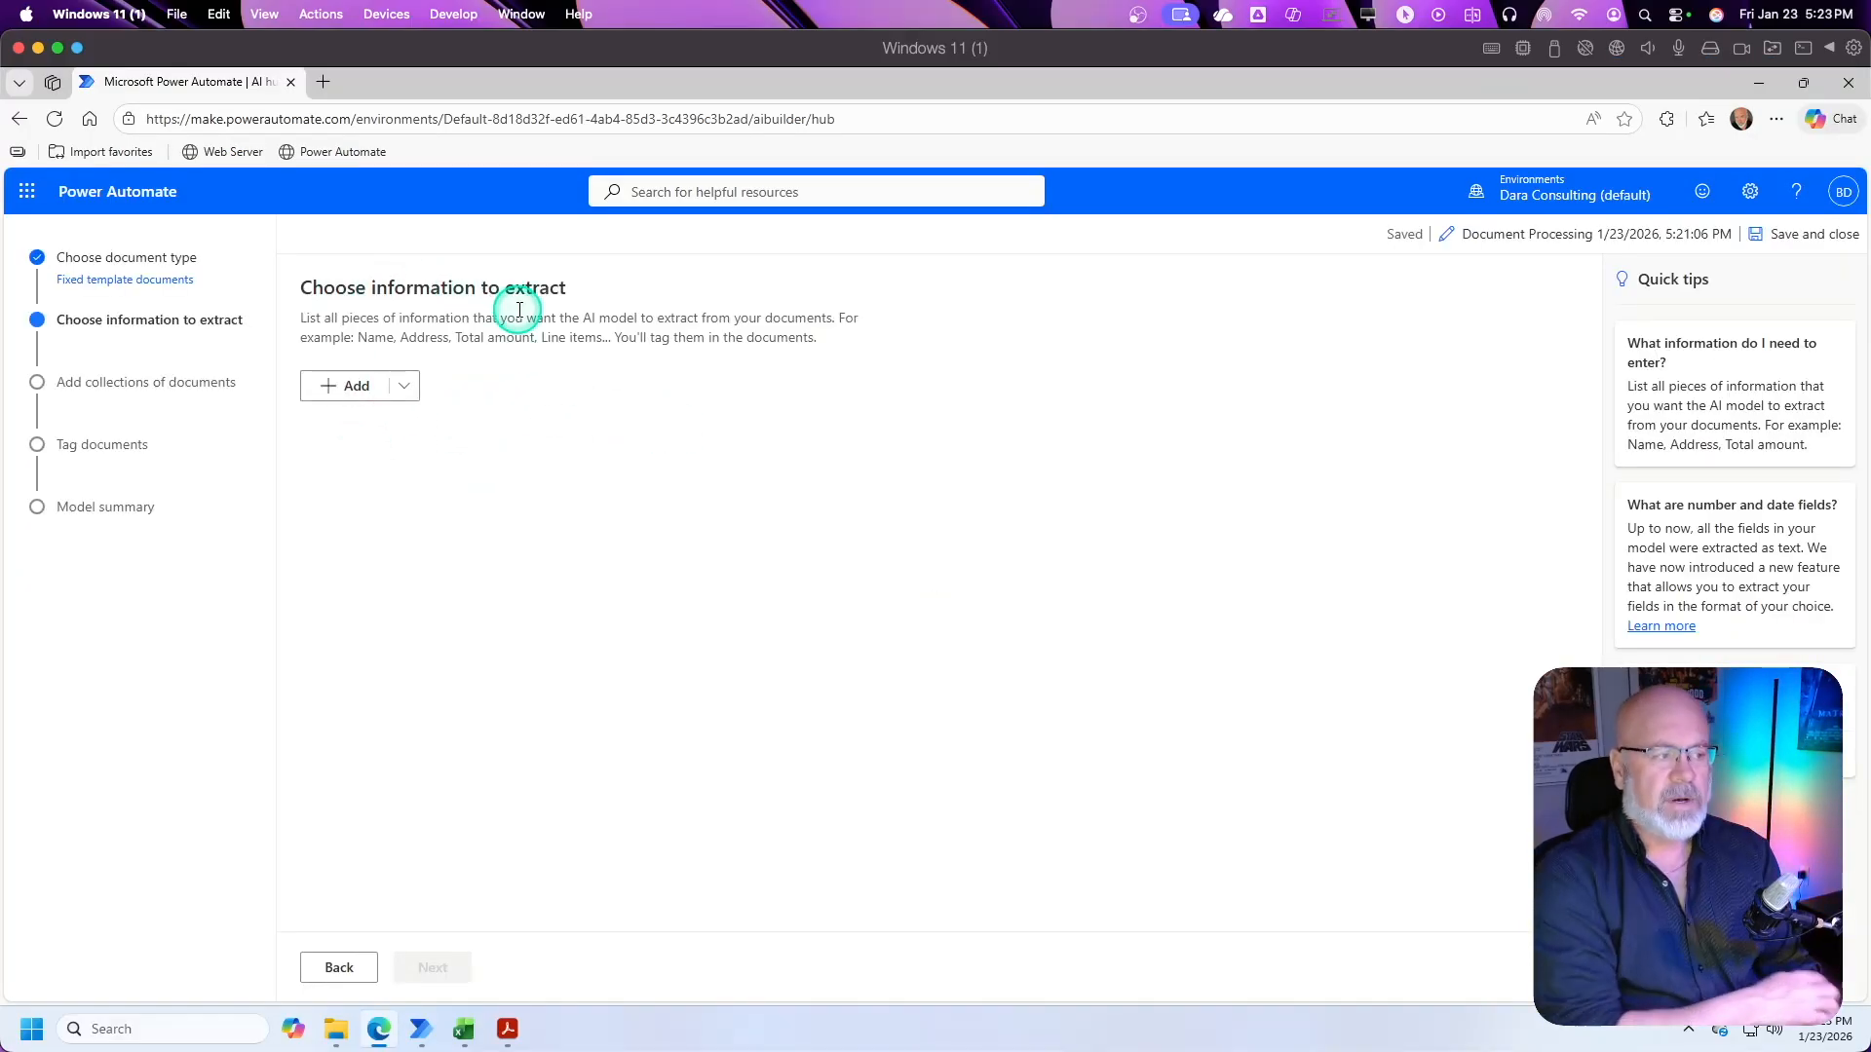
Step: Start adding information to extract, review the number, date and checkbox field types, and choose Text field
{"action": "left_click", "coordinate": [330, 385]}
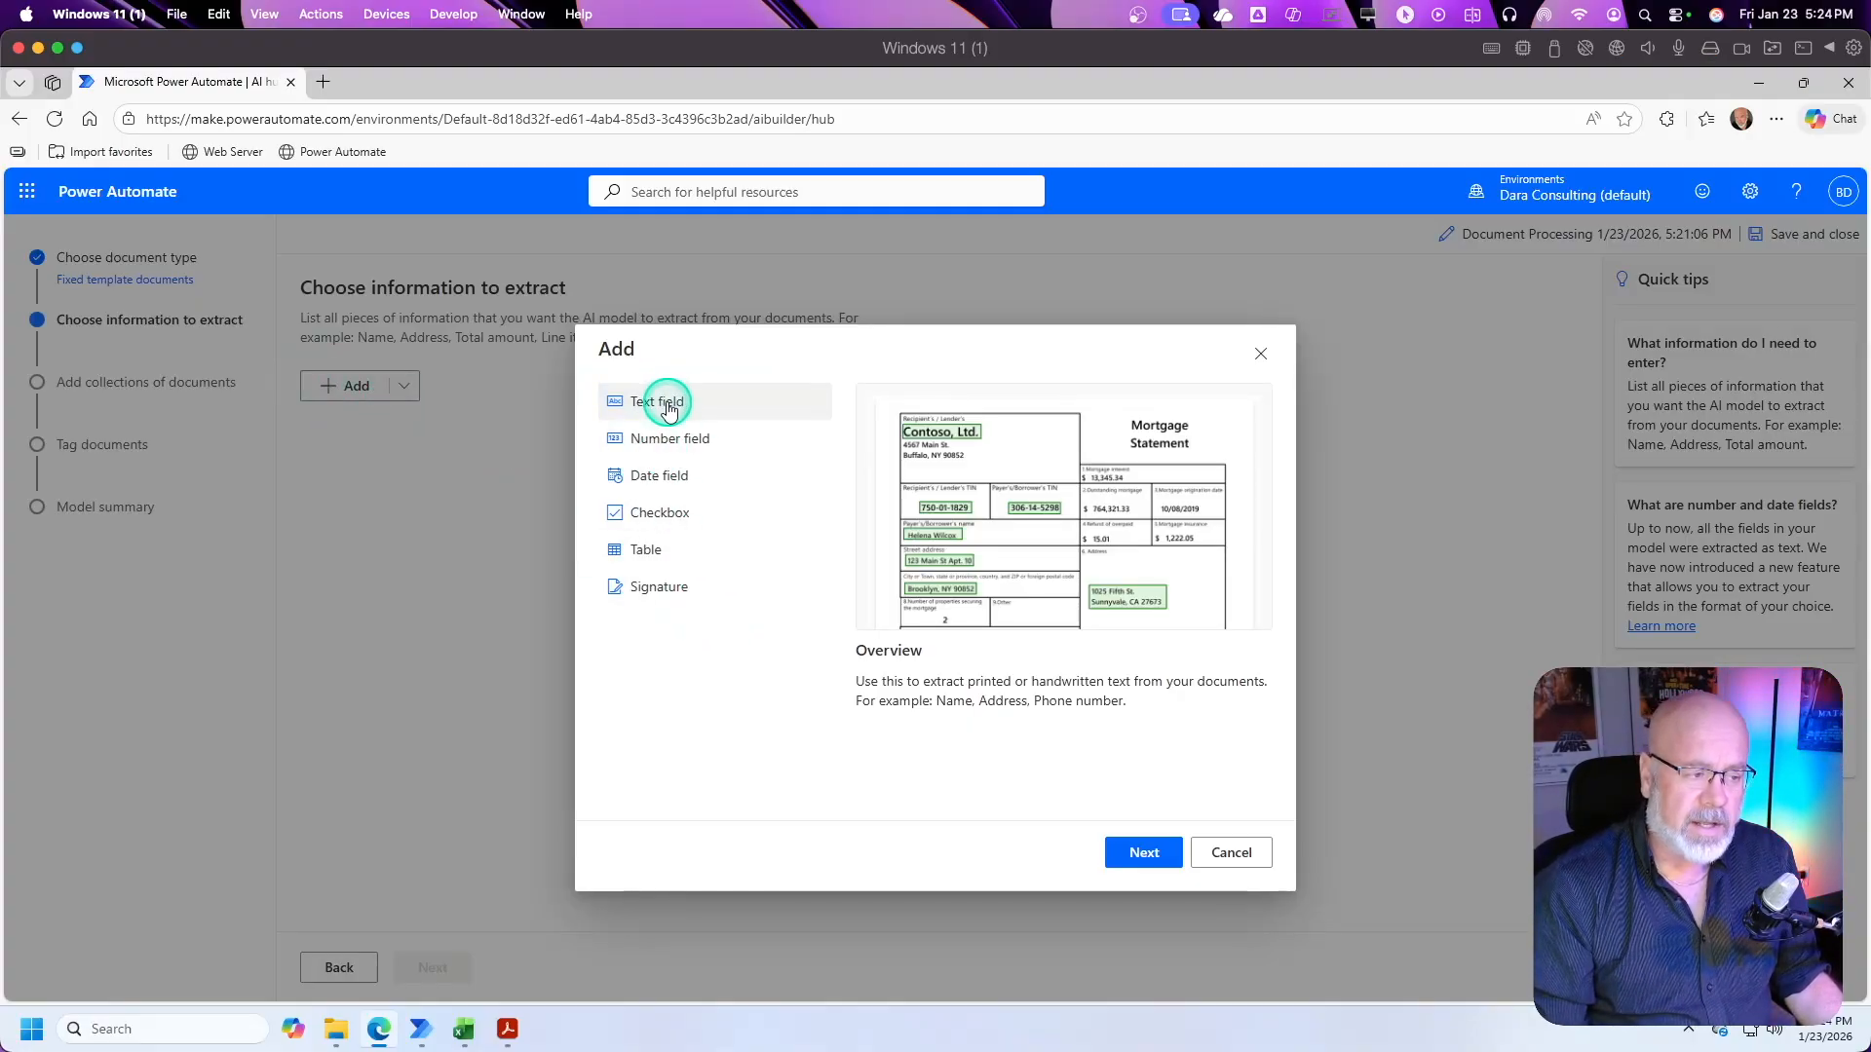
{"action": "left_click", "coordinate": [674, 439]}
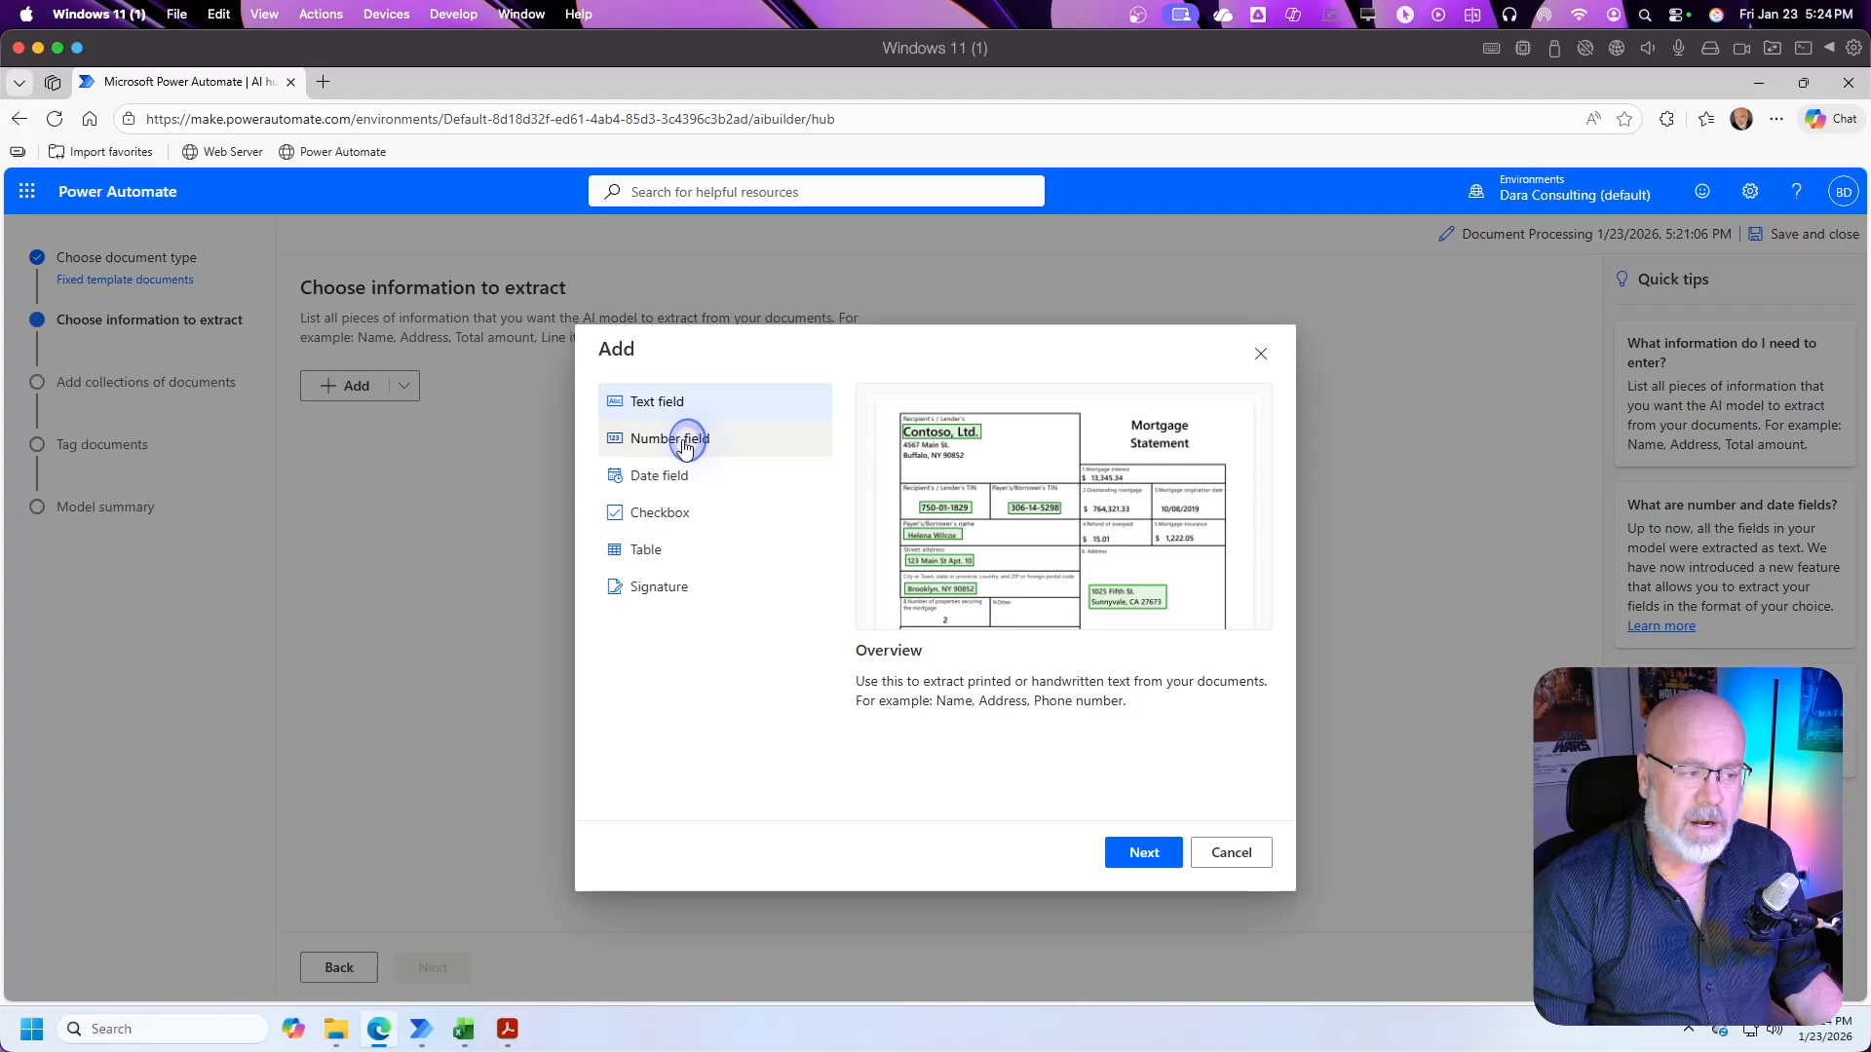
{"action": "left_click", "coordinate": [669, 480]}
{"action": "left_click", "coordinate": [656, 513]}
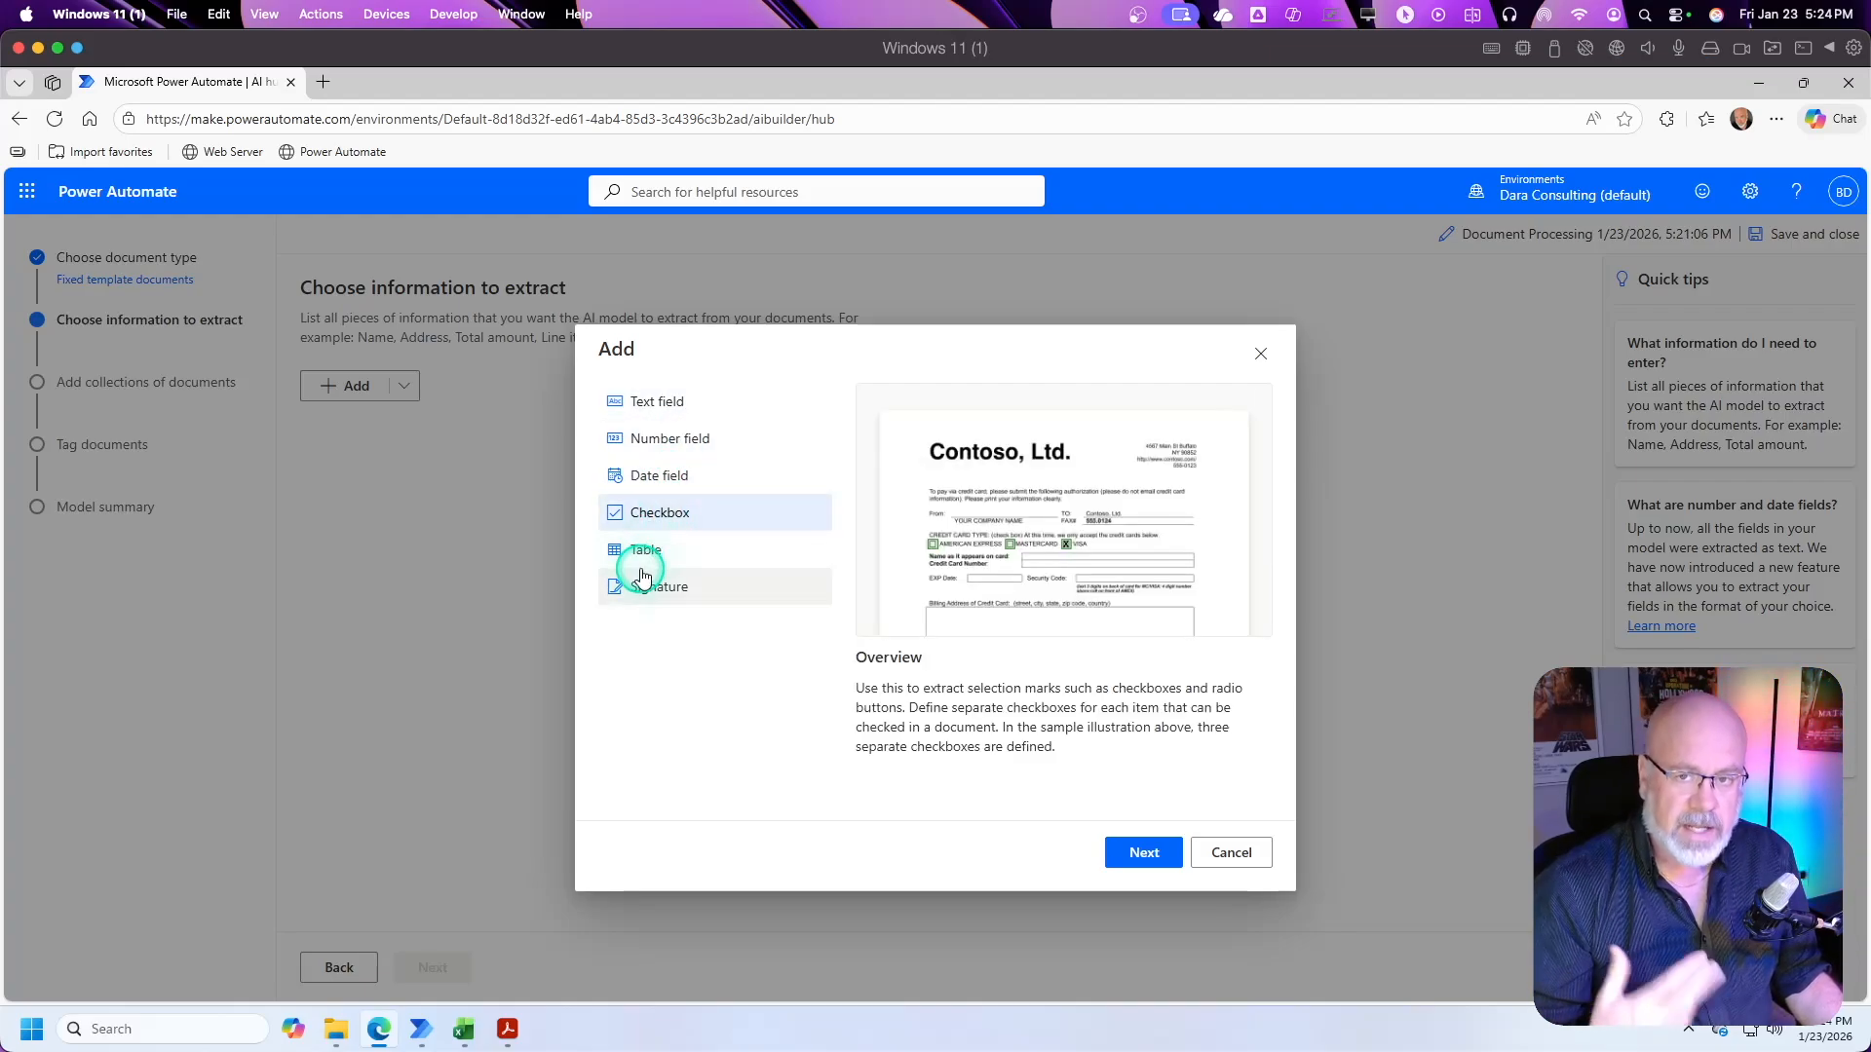
{"action": "left_click", "coordinate": [667, 400]}
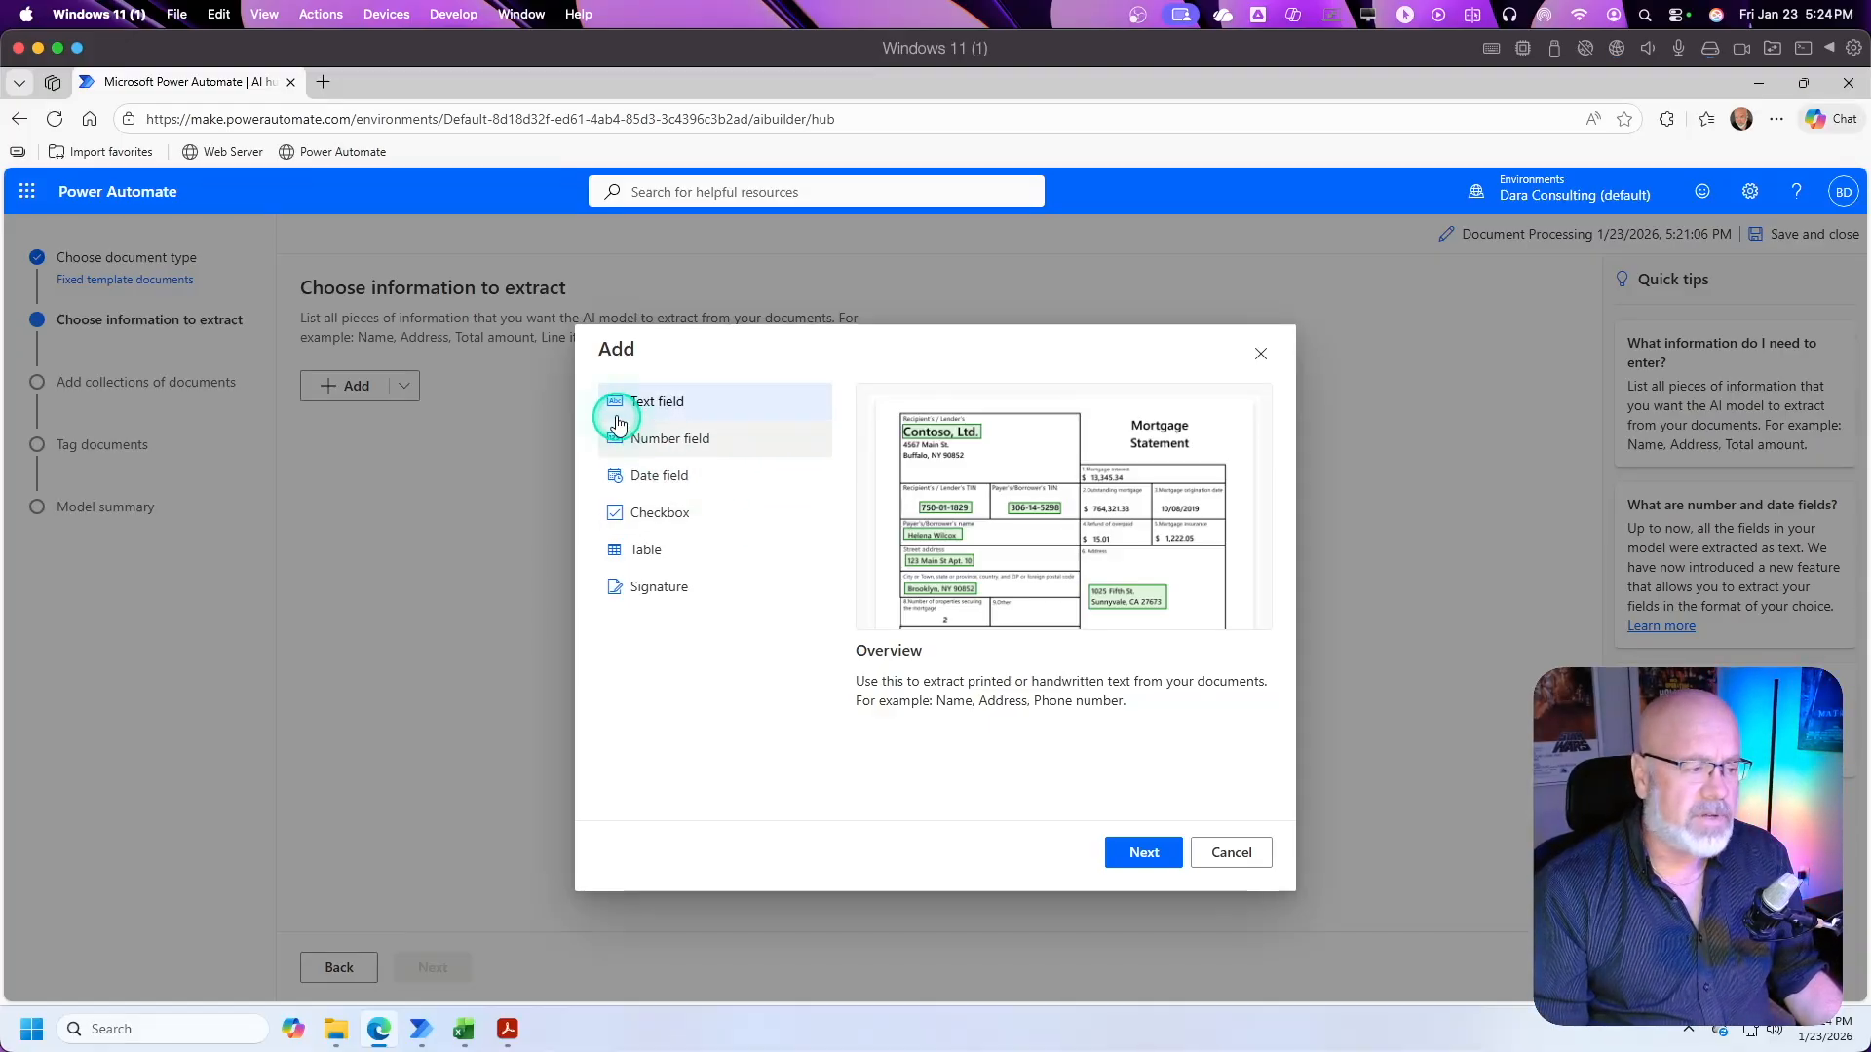
{"action": "left_click", "coordinate": [1122, 863]}
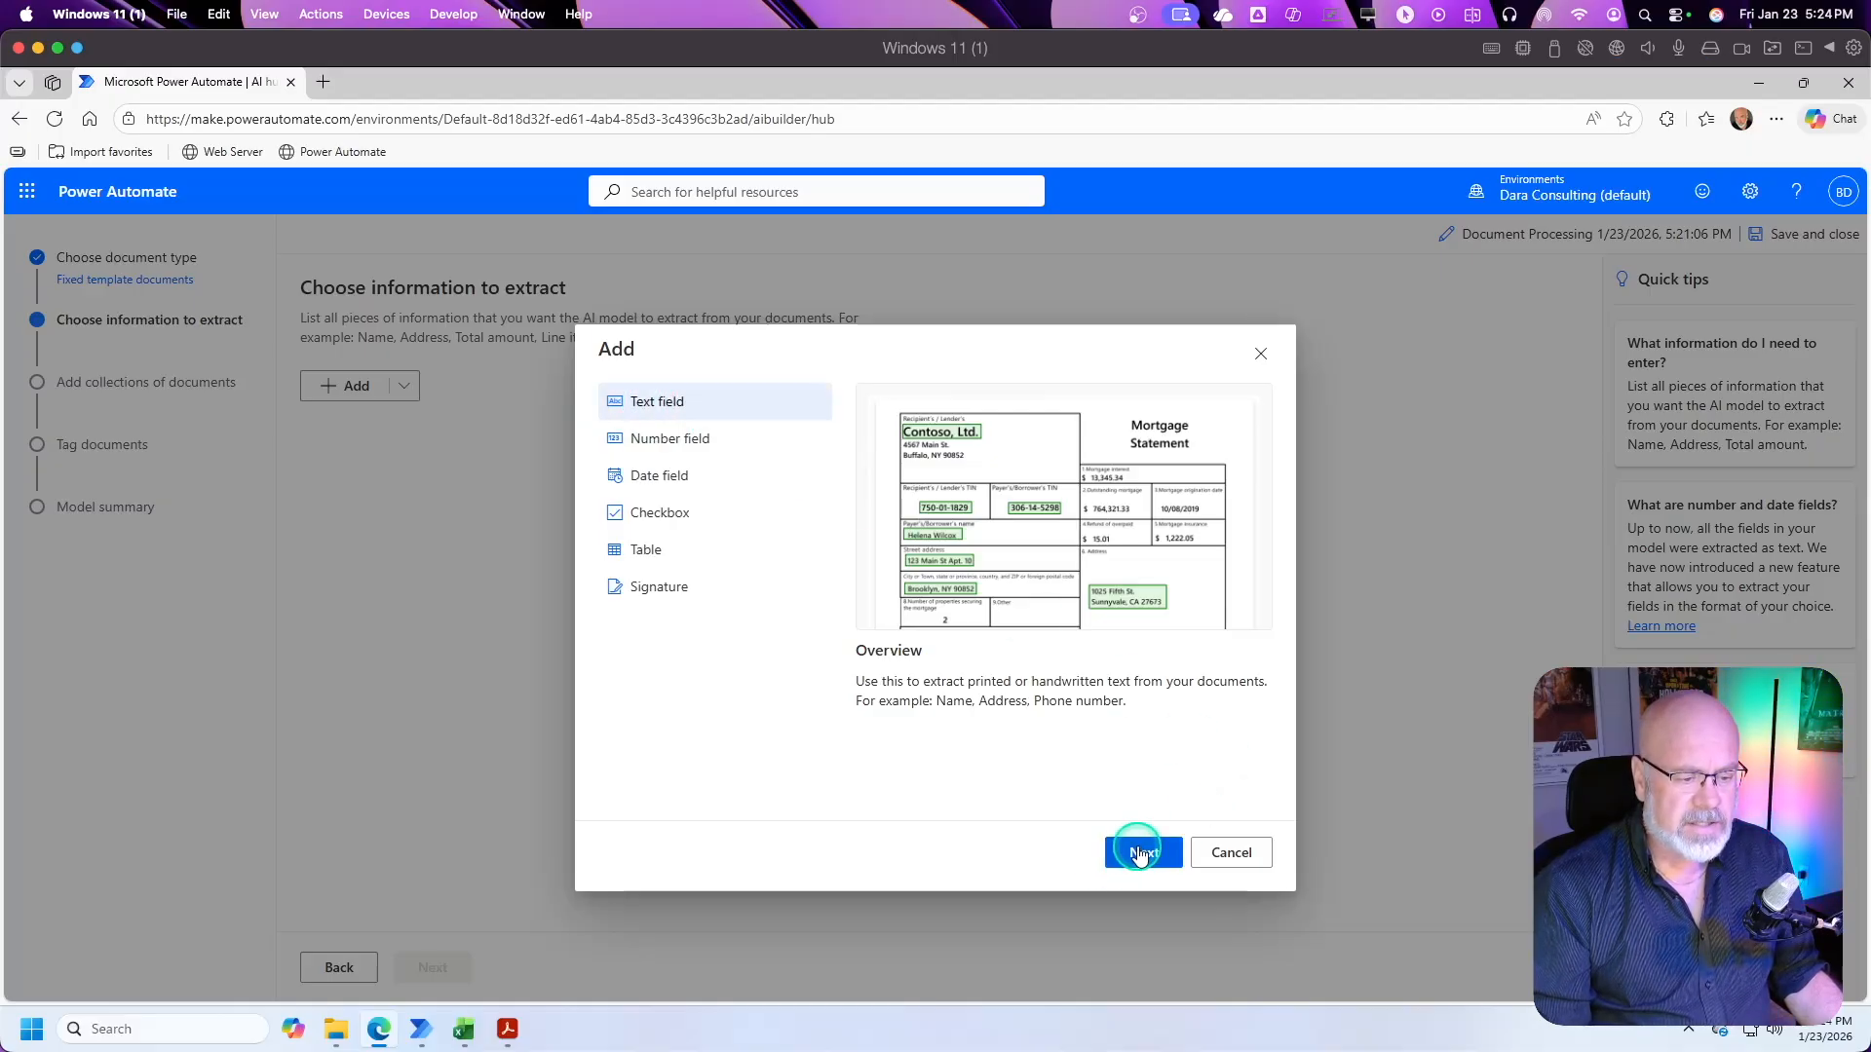
Step: Name the text field PurcahseOrderNumber, checking it against the purchase order PDF, and add it to the information to extract
{"action": "left_click", "coordinate": [844, 597]}
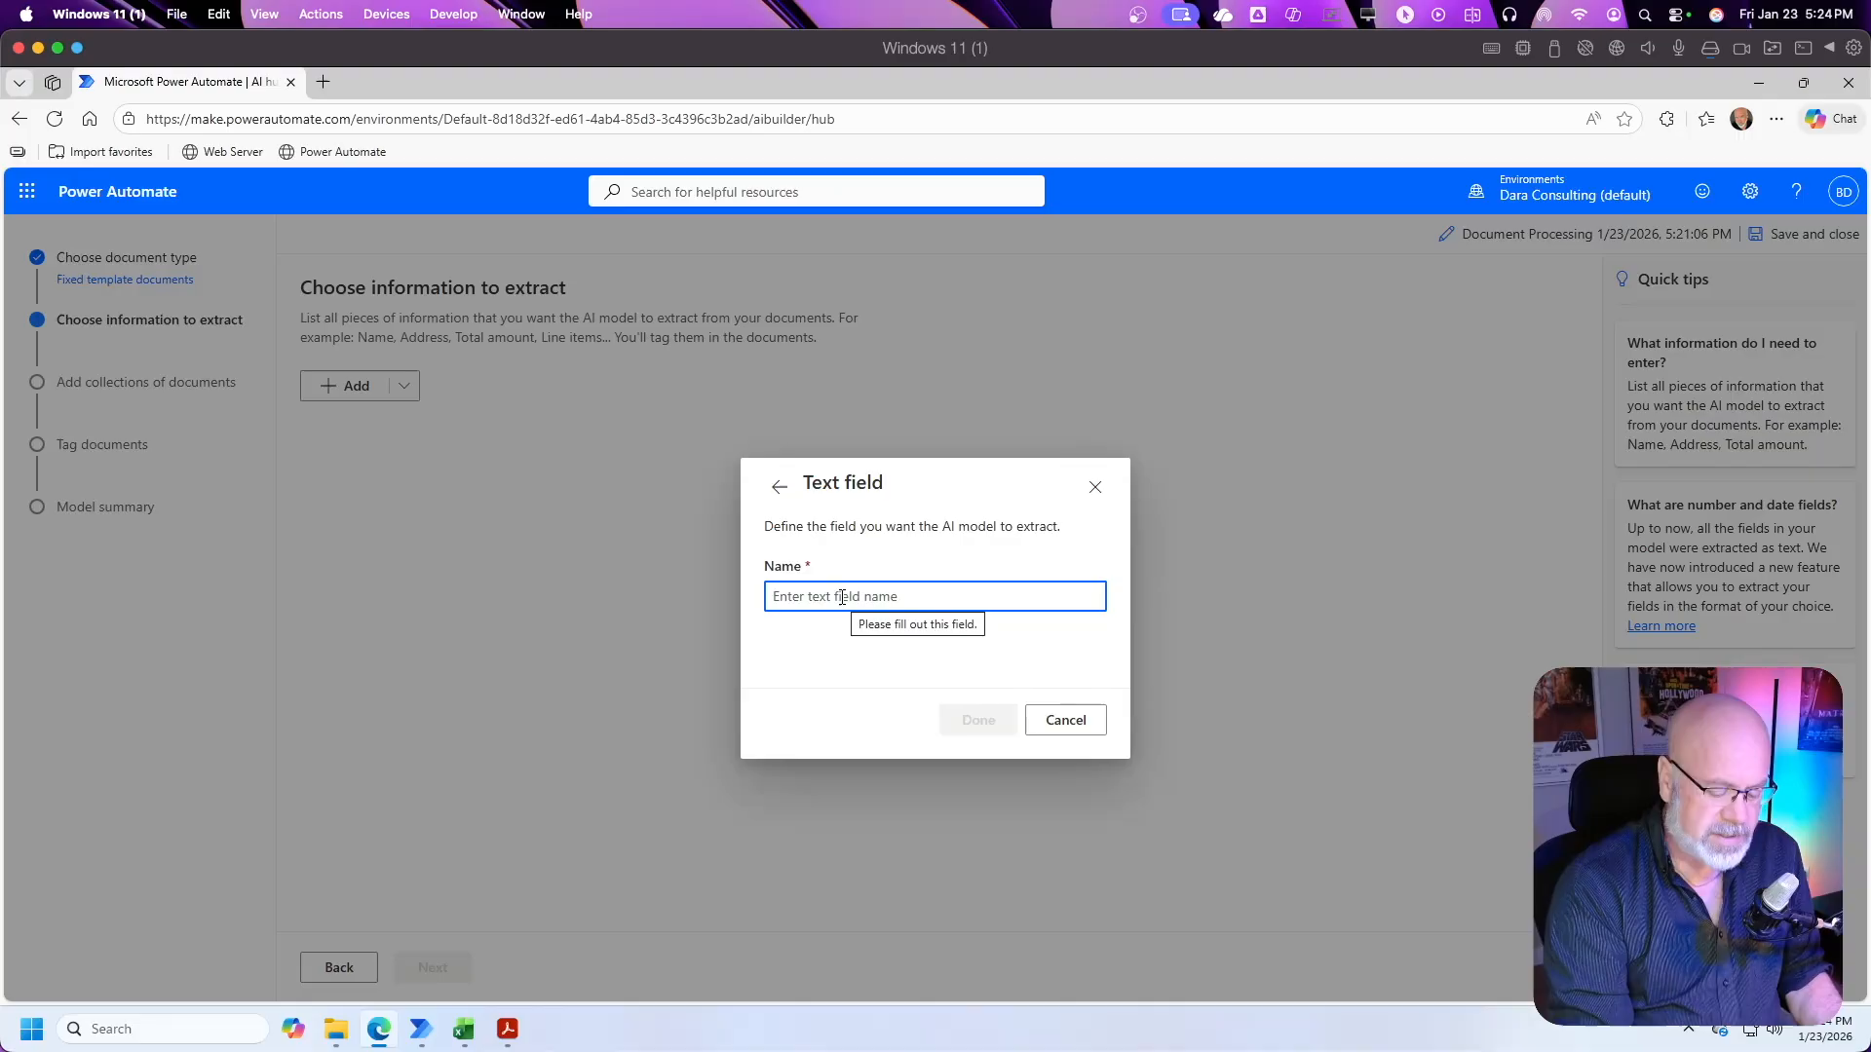
{"action": "type", "text": "Purcahse"}
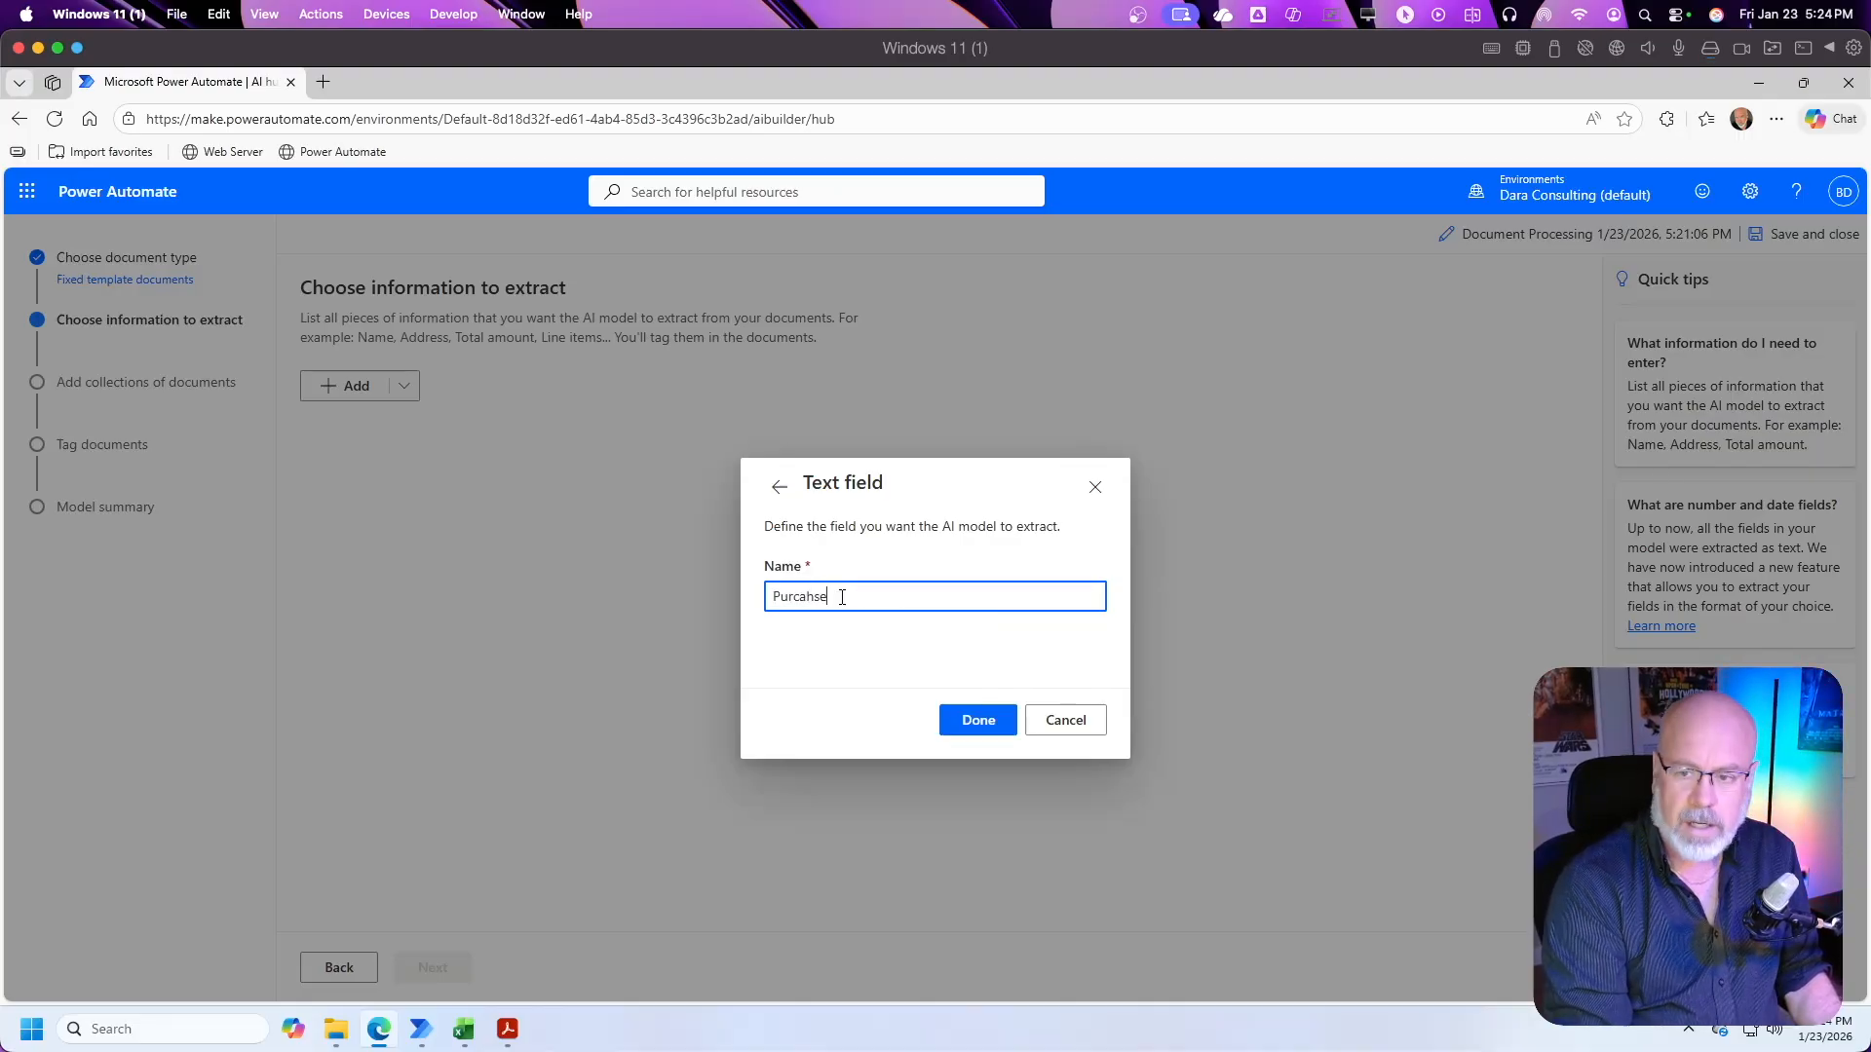
{"action": "type", "text": "OrderNumber"}
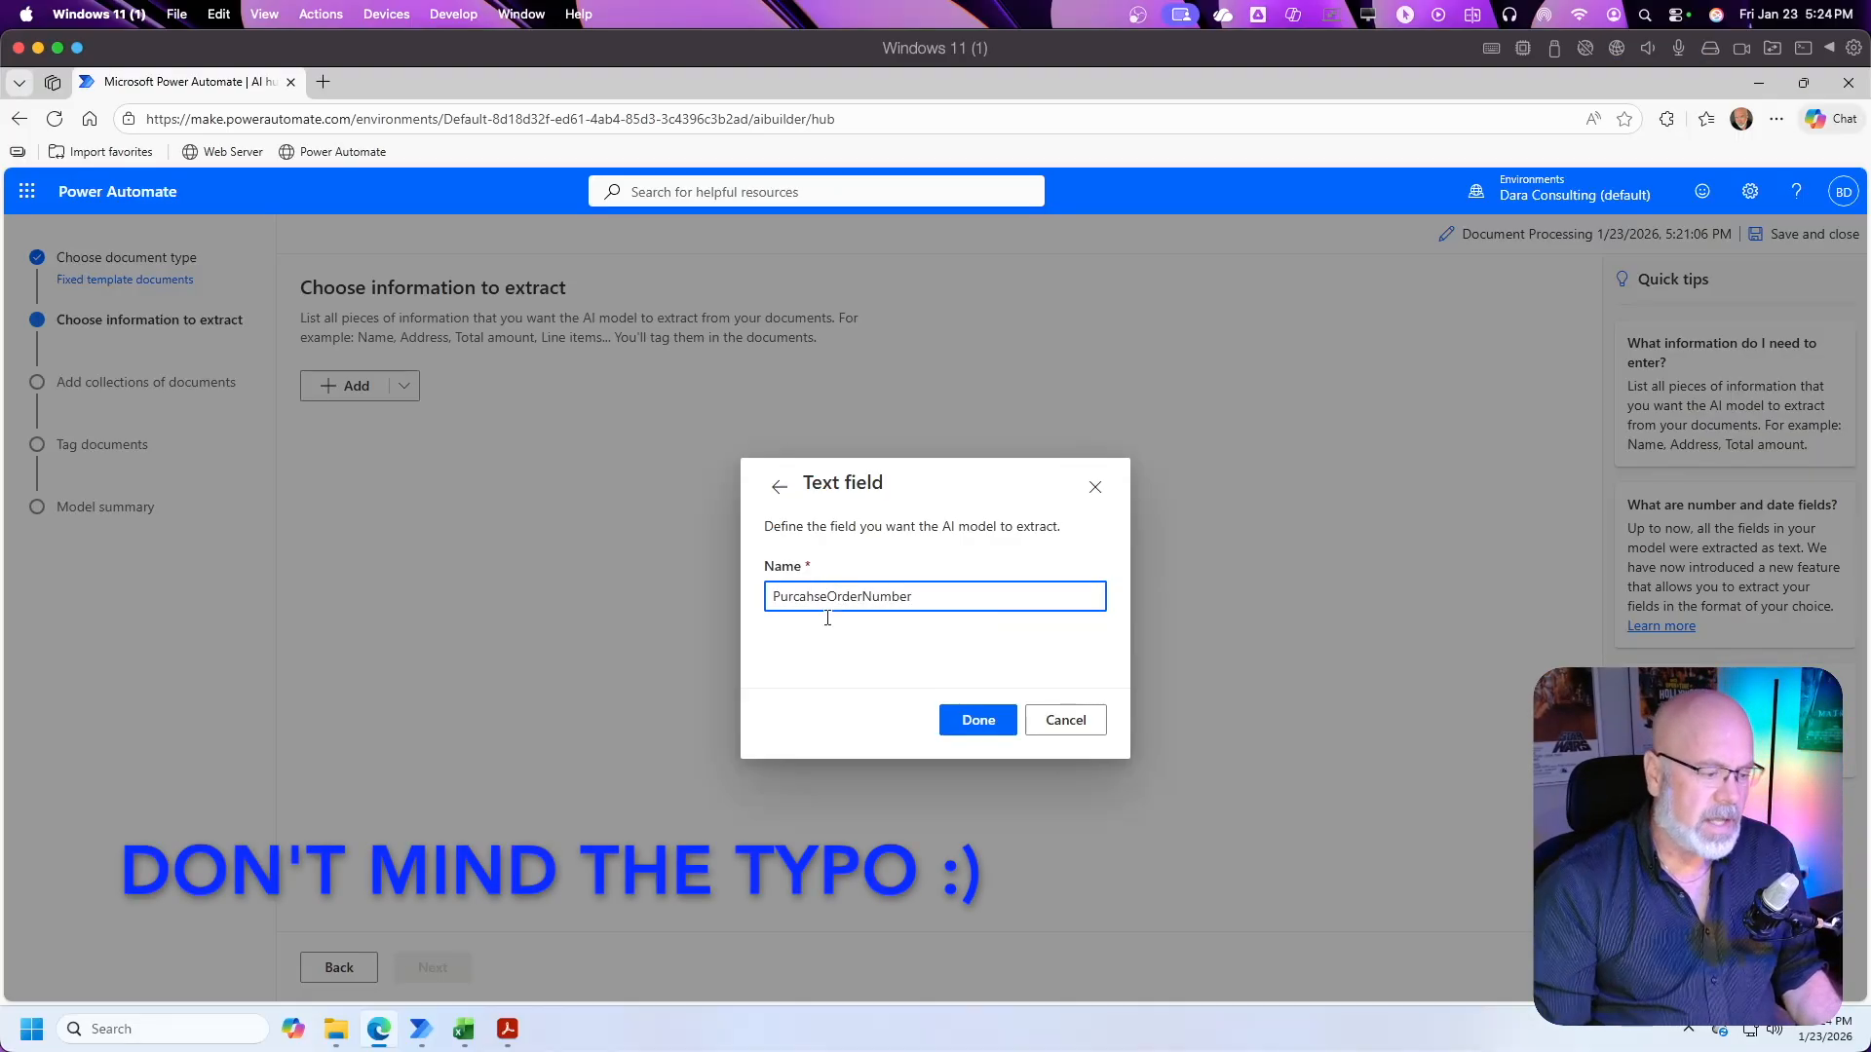
{"action": "left_click", "coordinate": [512, 1028]}
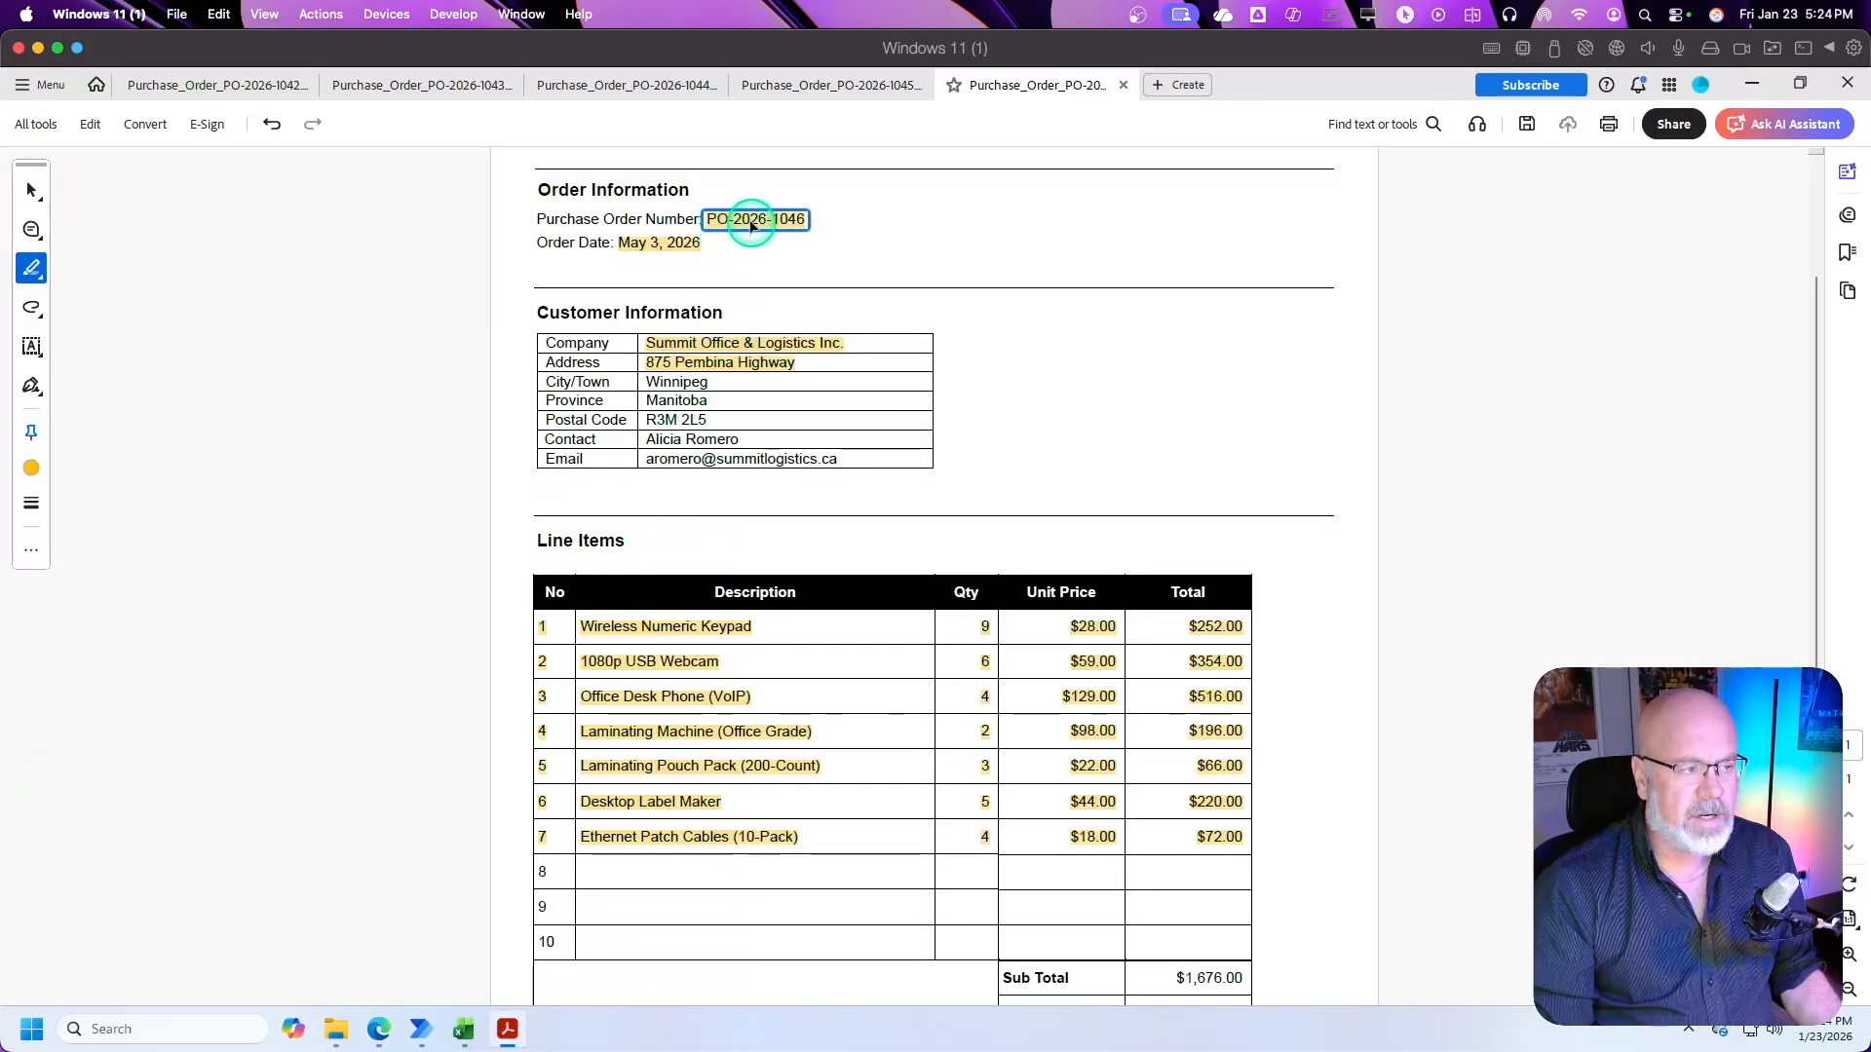
{"action": "left_click", "coordinate": [506, 1025]}
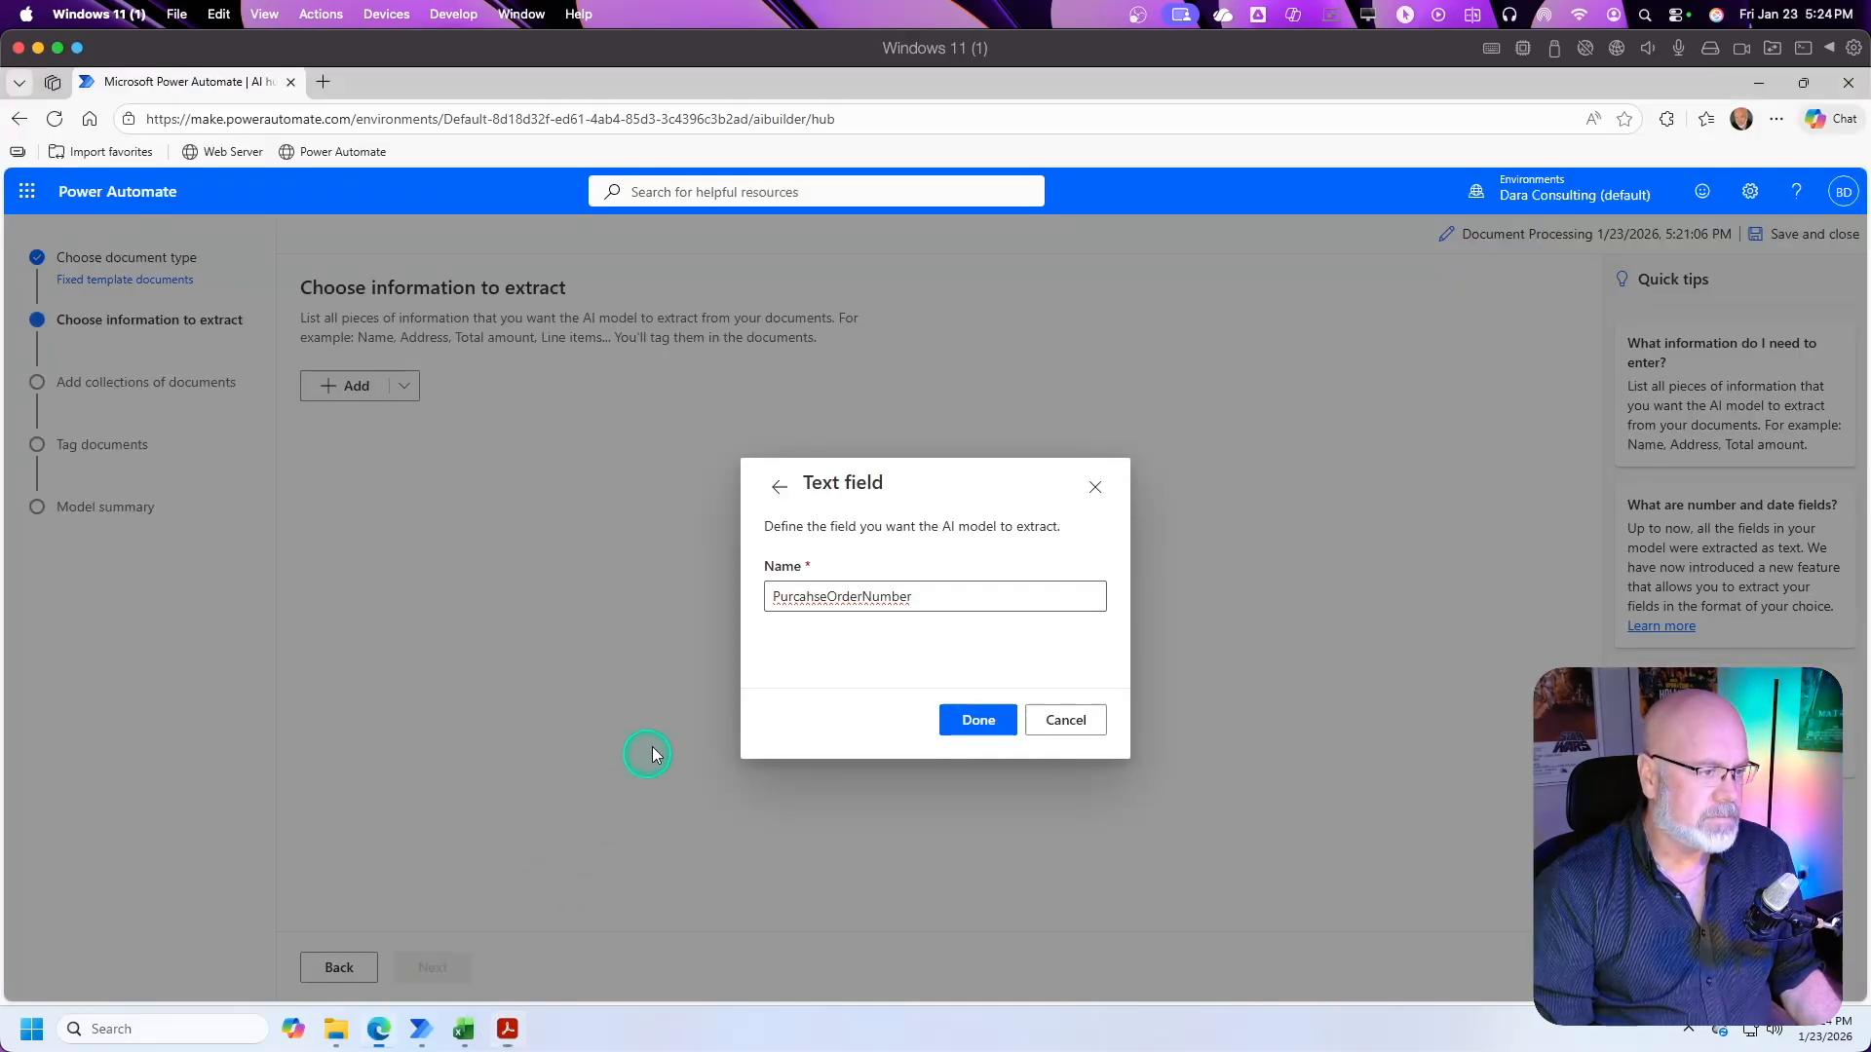
{"action": "left_click", "coordinate": [982, 720]}
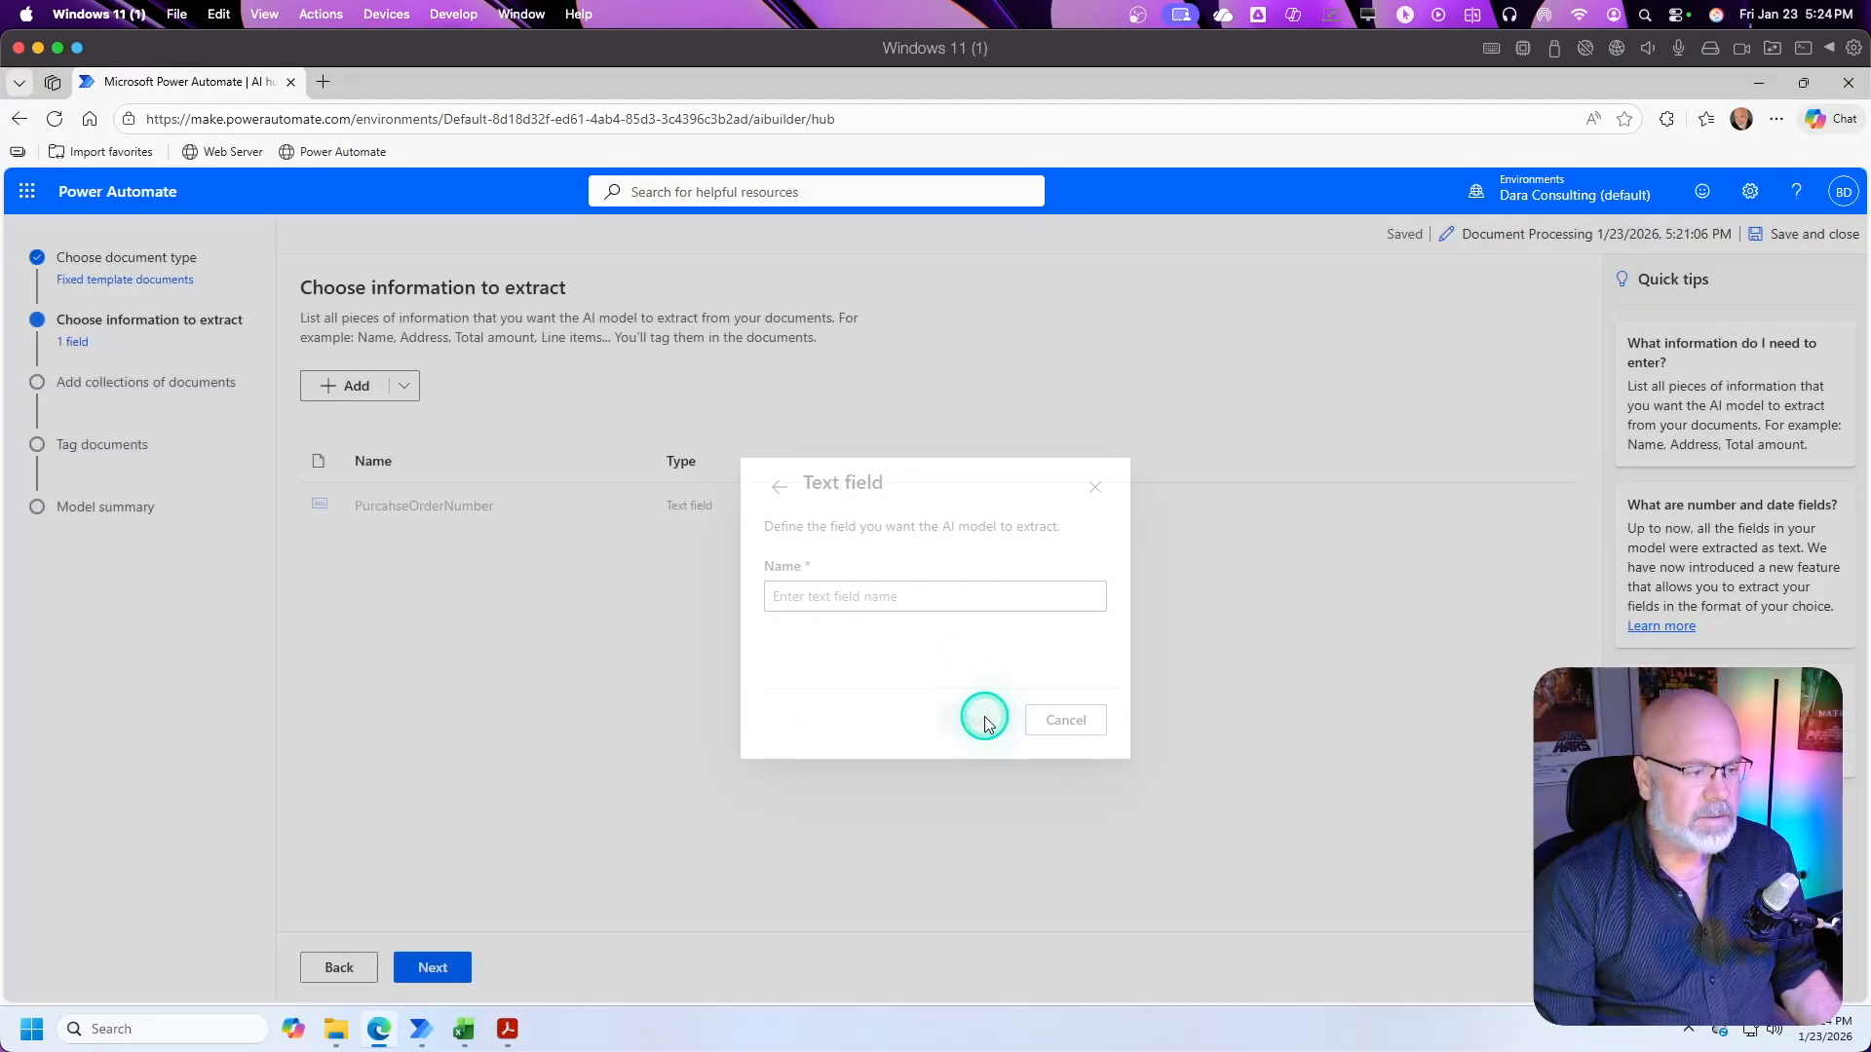
Step: Add a second text field named OrderDate to the information to extract
{"action": "left_click", "coordinate": [348, 390]}
{"action": "left_click", "coordinate": [663, 402]}
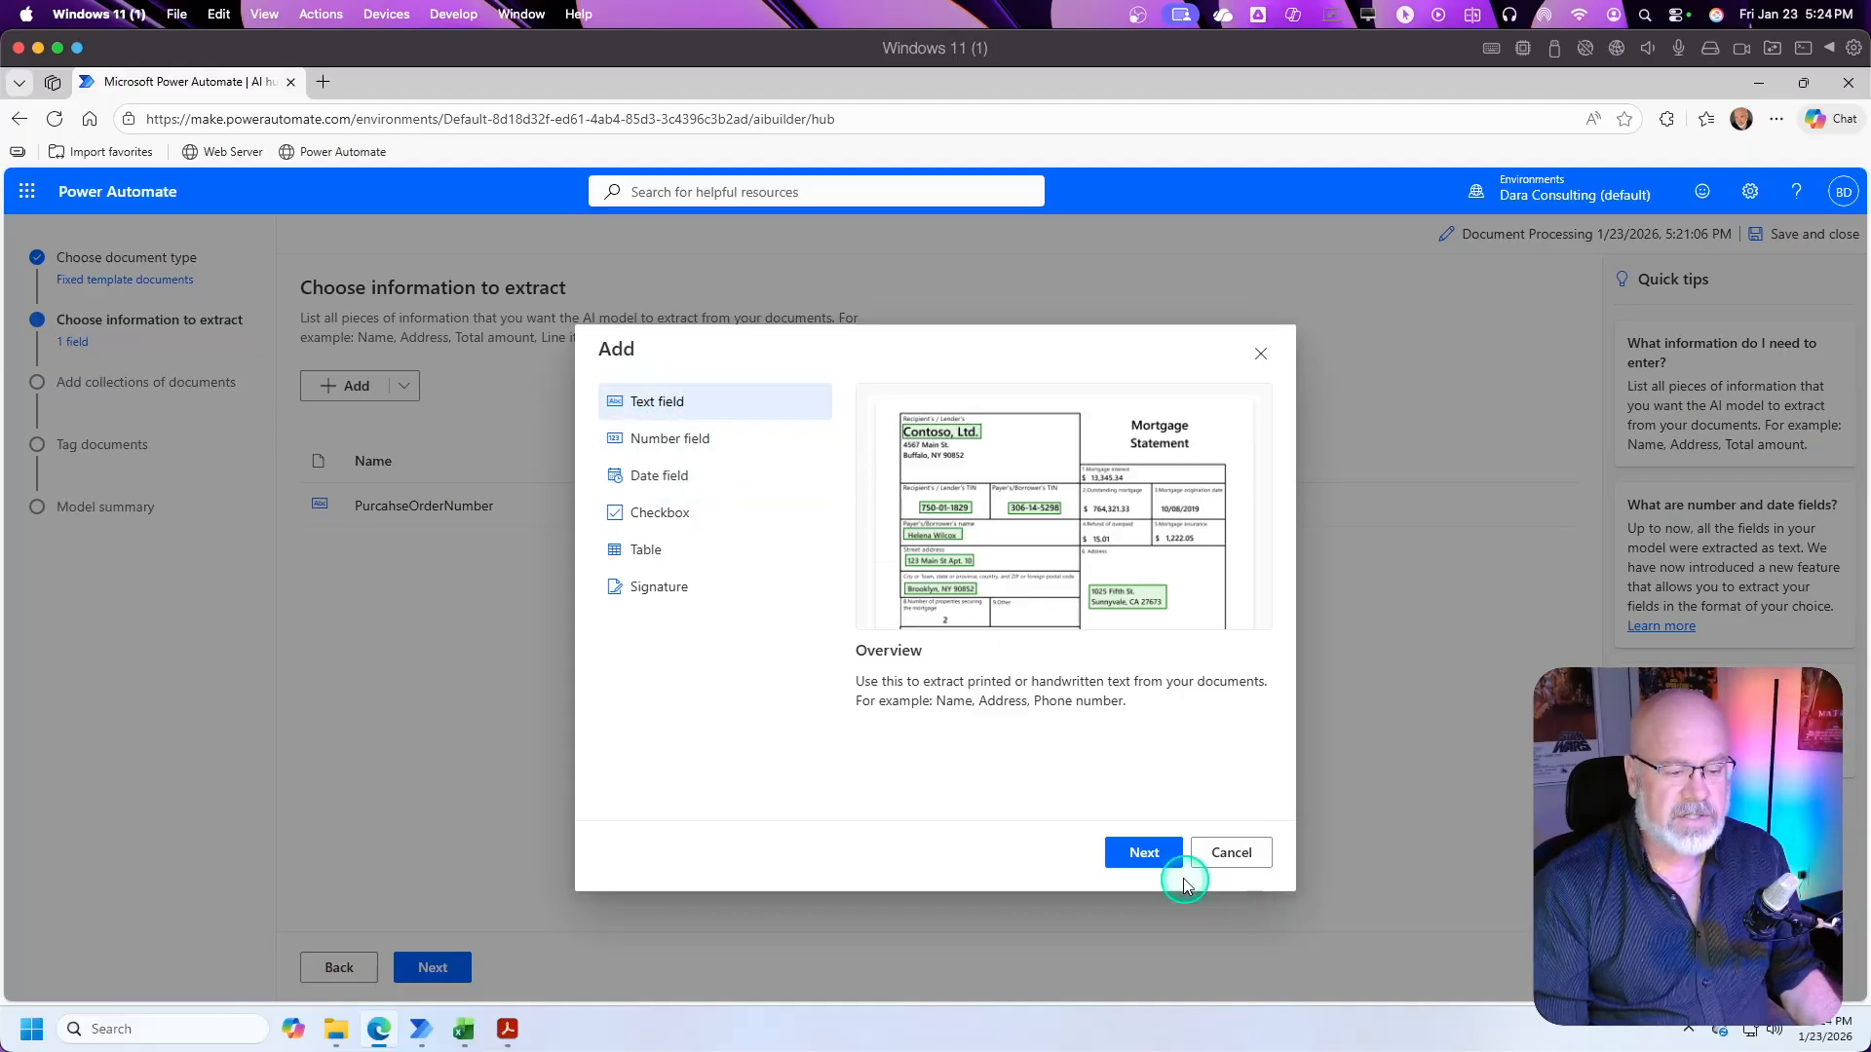
{"action": "left_click", "coordinate": [1130, 854]}
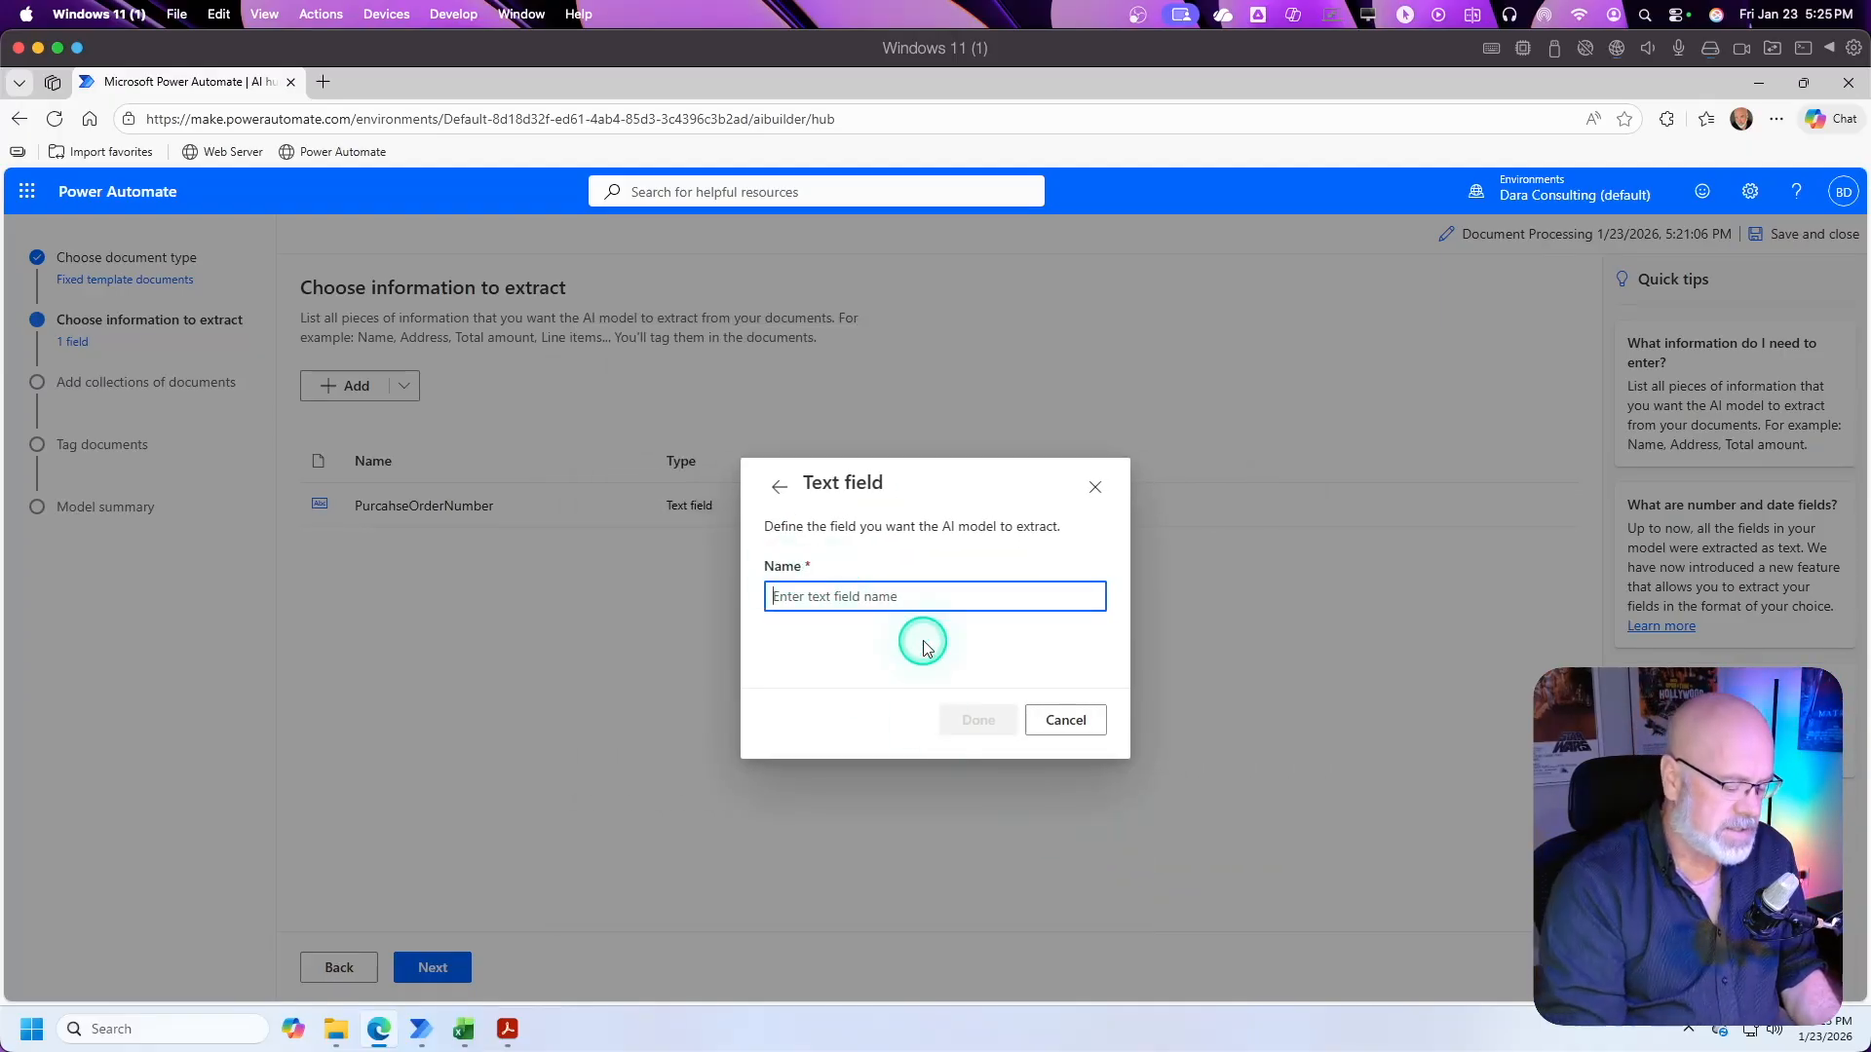
{"action": "type", "text": "OrderDate"}
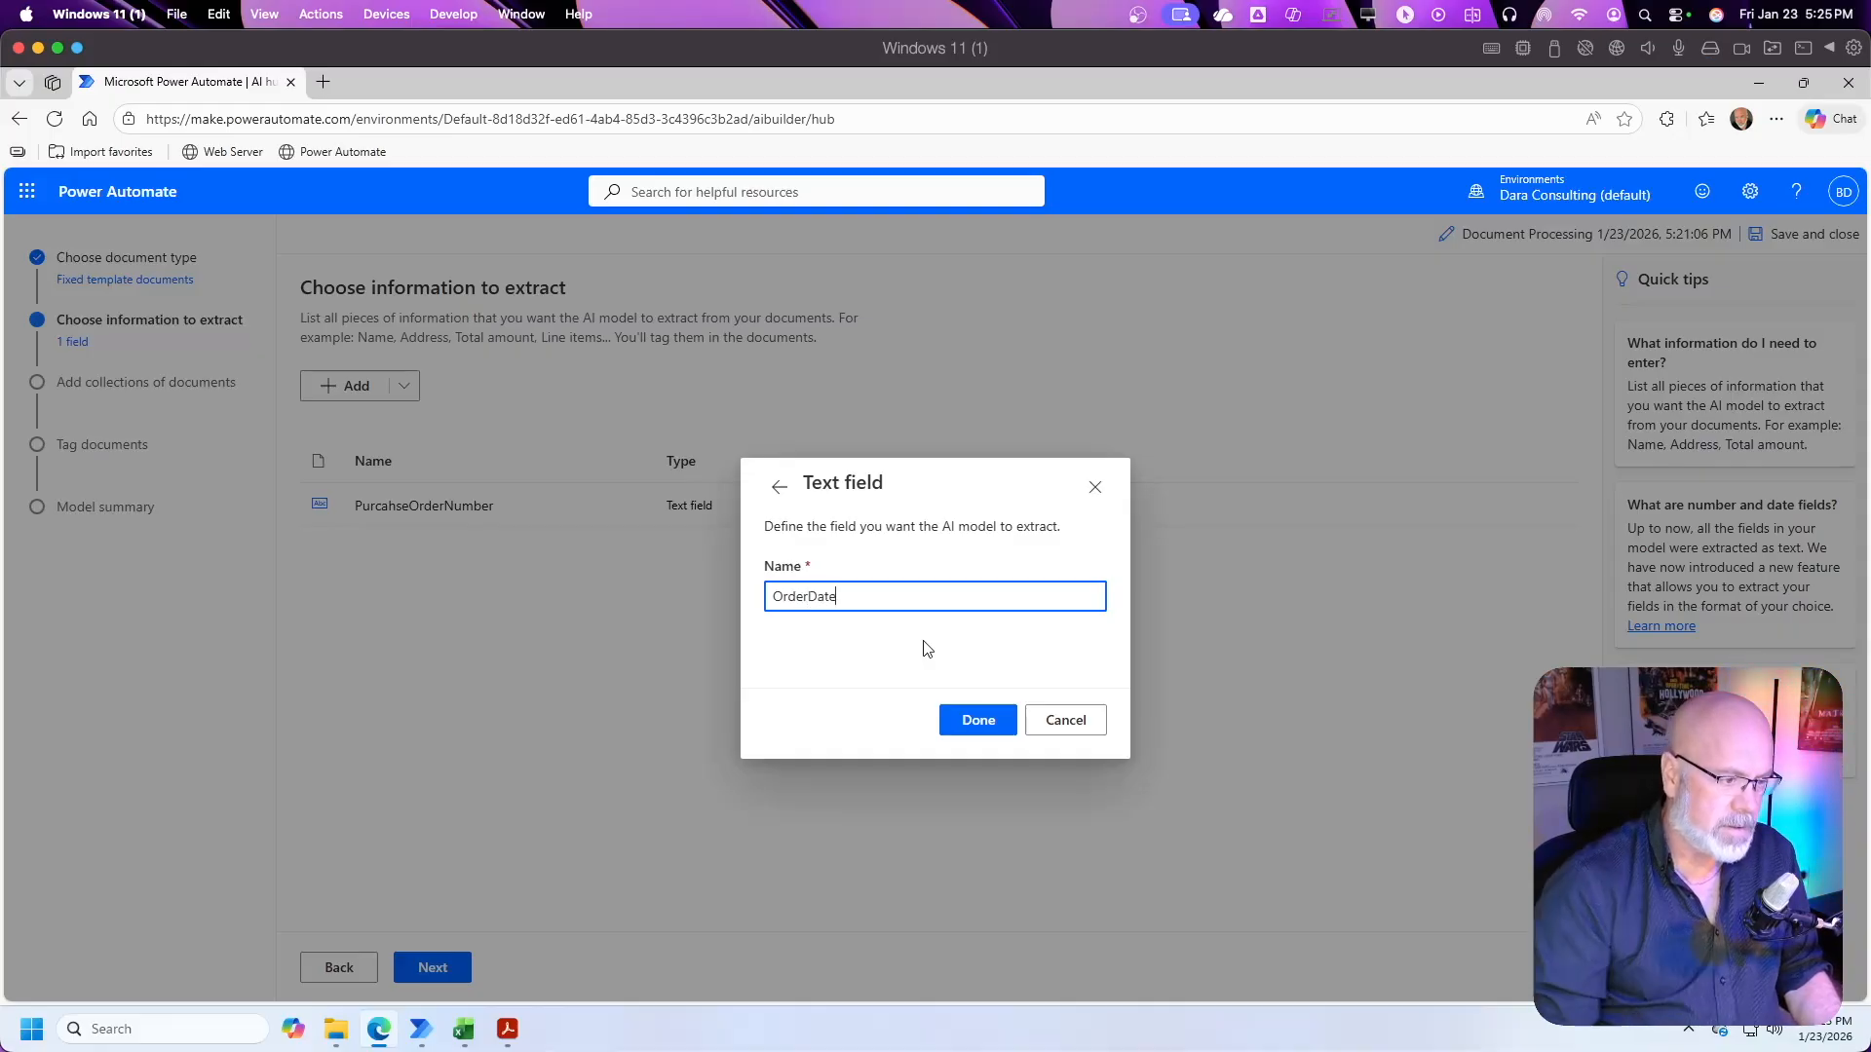
{"action": "left_click", "coordinate": [978, 720]}
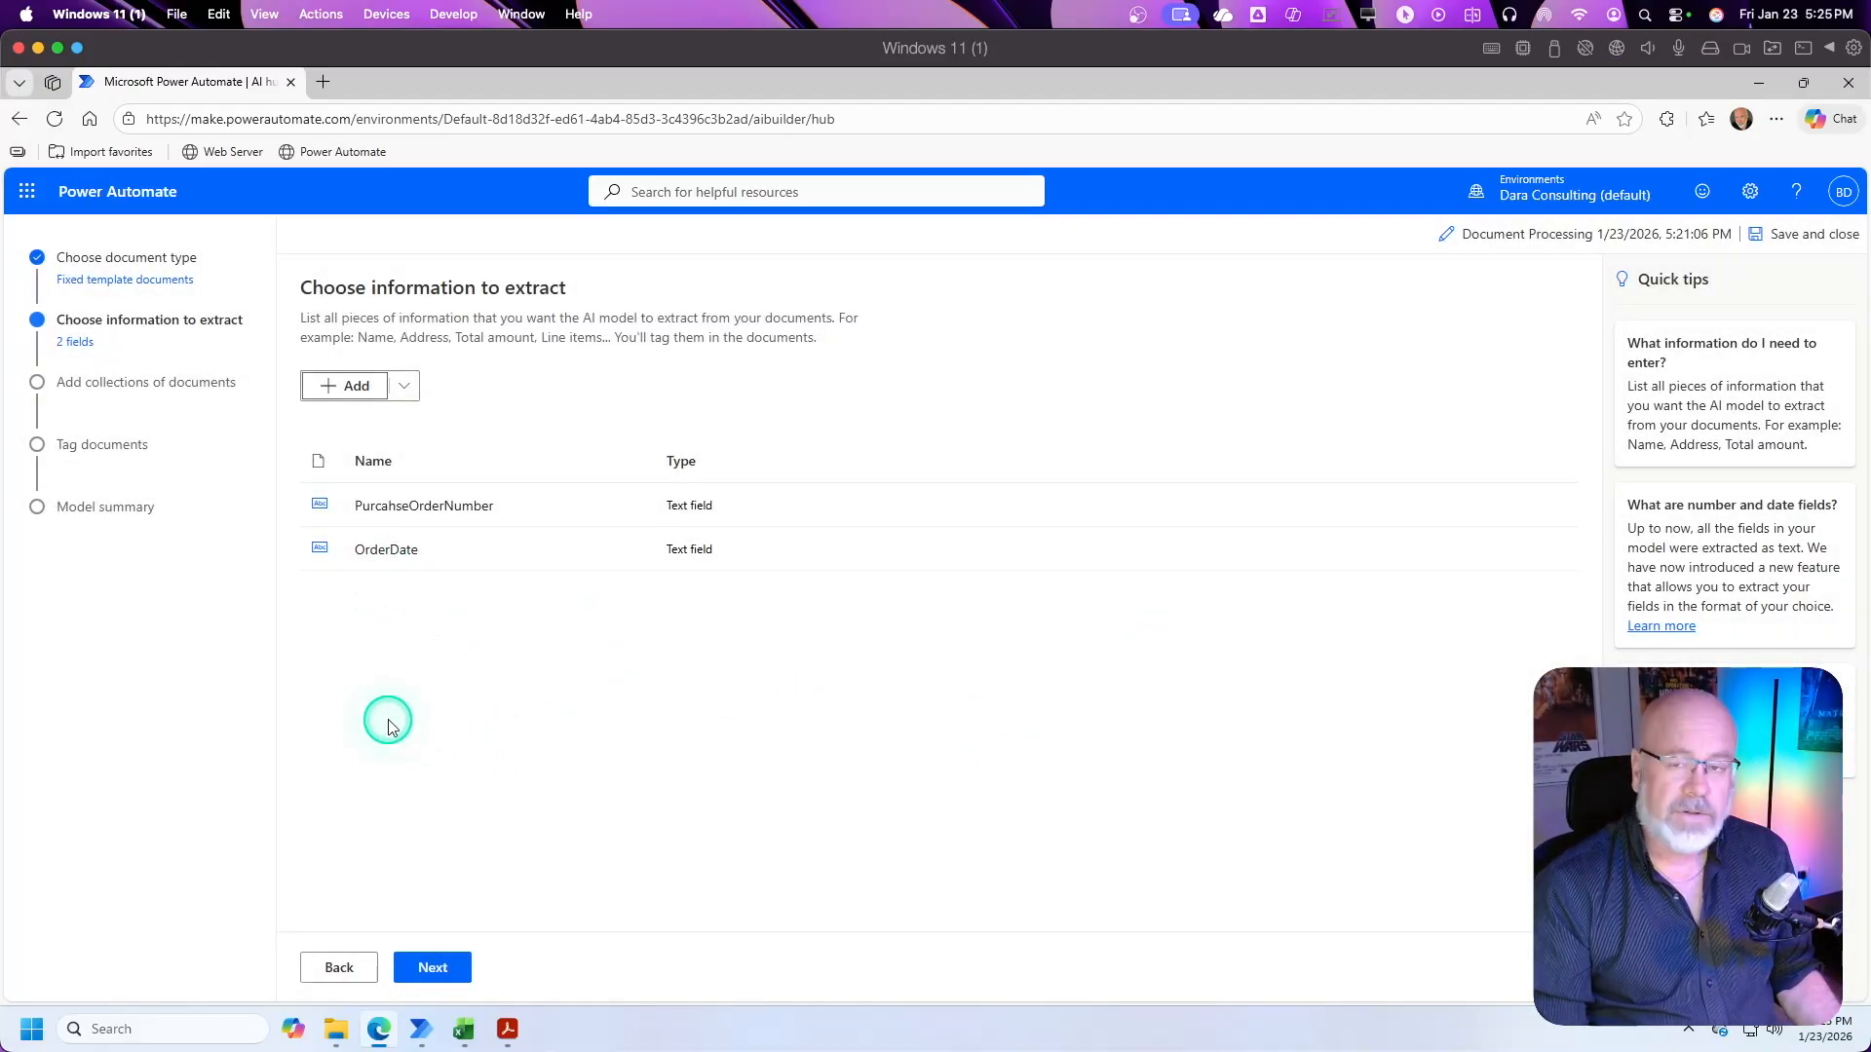
Step: Check the customer information in the purchase order PDF and add a text field named CustomerCompany to the model
{"action": "left_click", "coordinate": [508, 1035]}
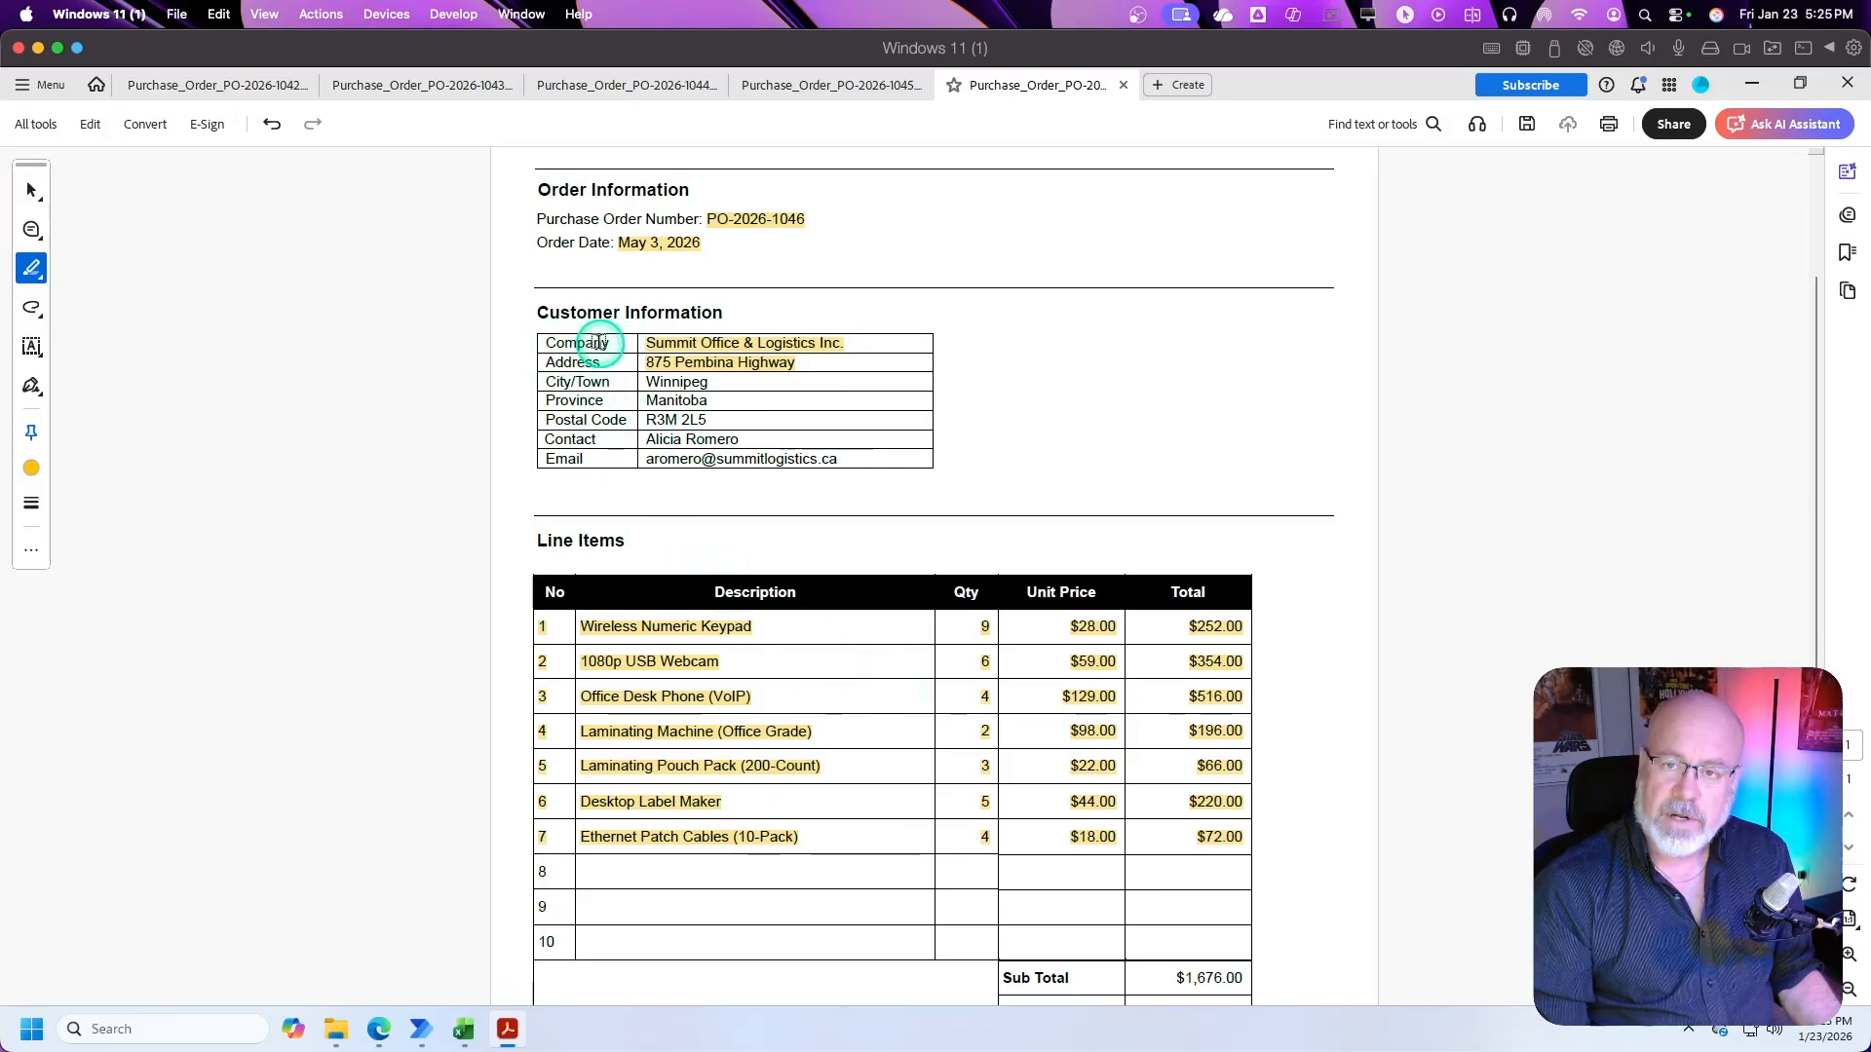
{"action": "key", "text": "alt+Tab"}
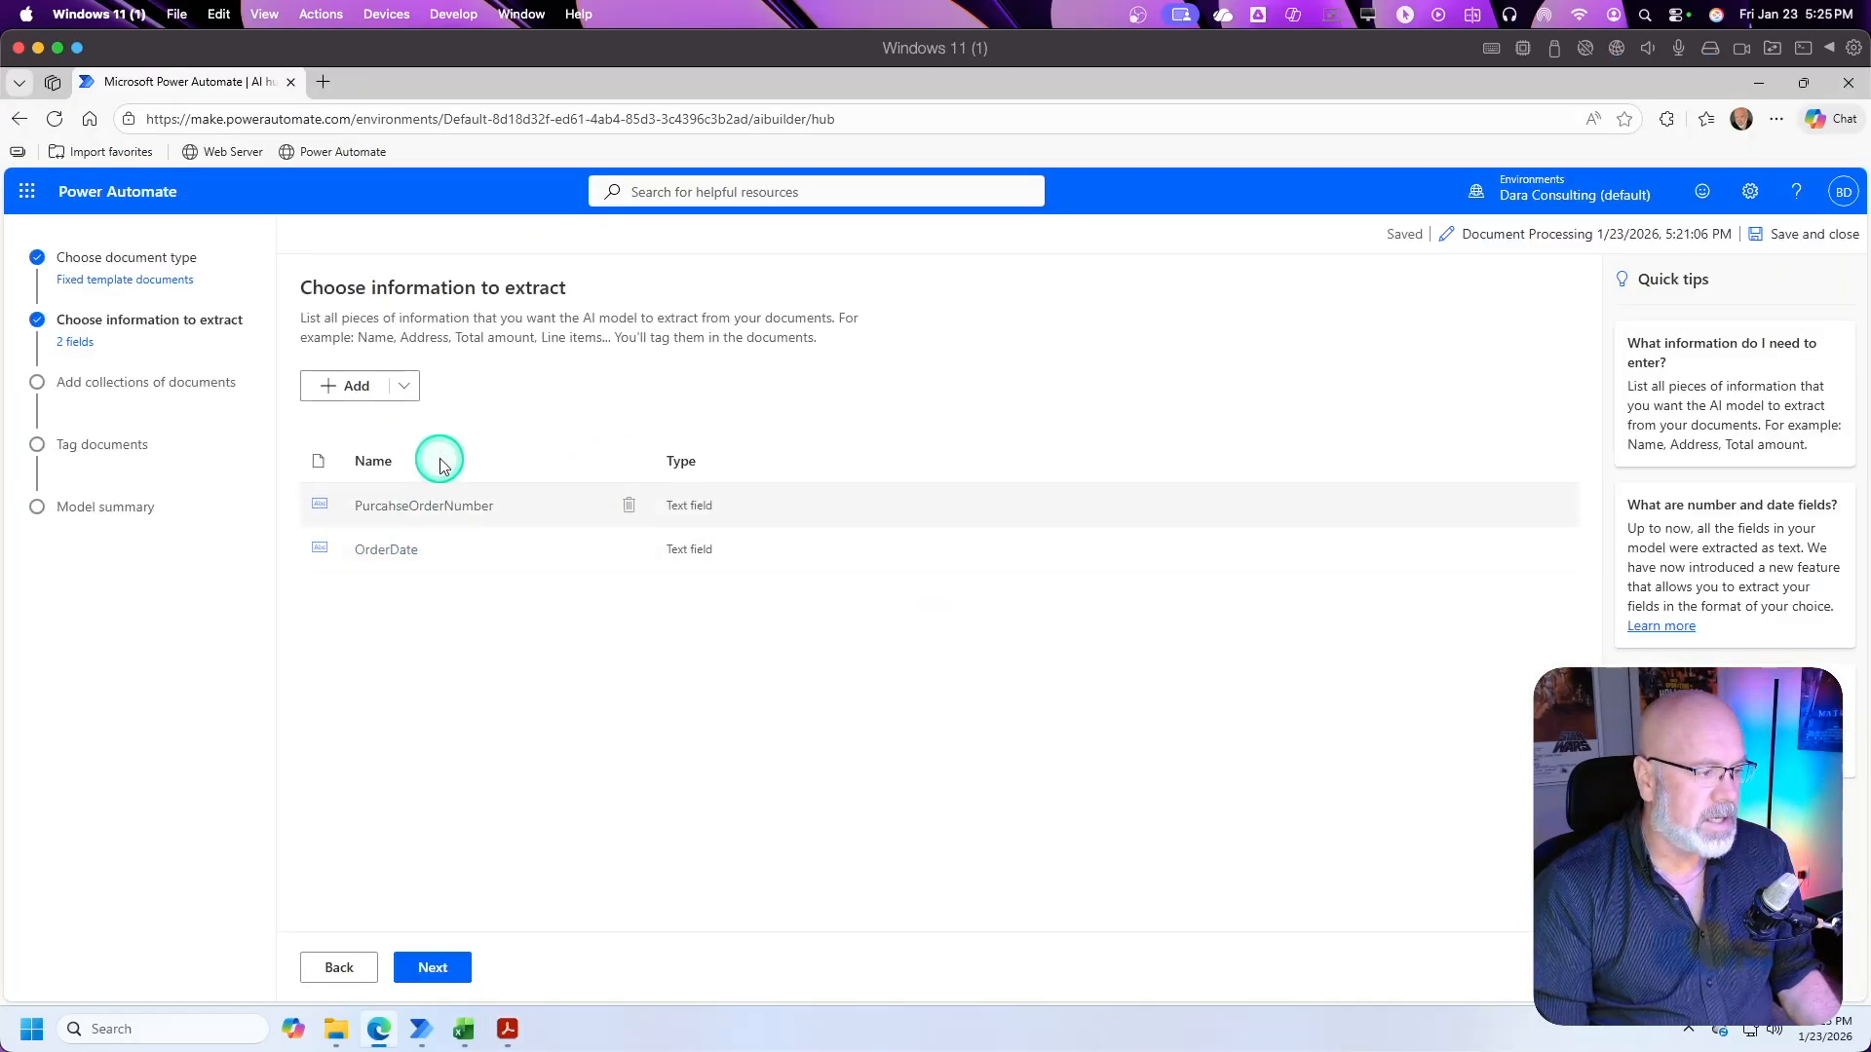
{"action": "left_click", "coordinate": [367, 383]}
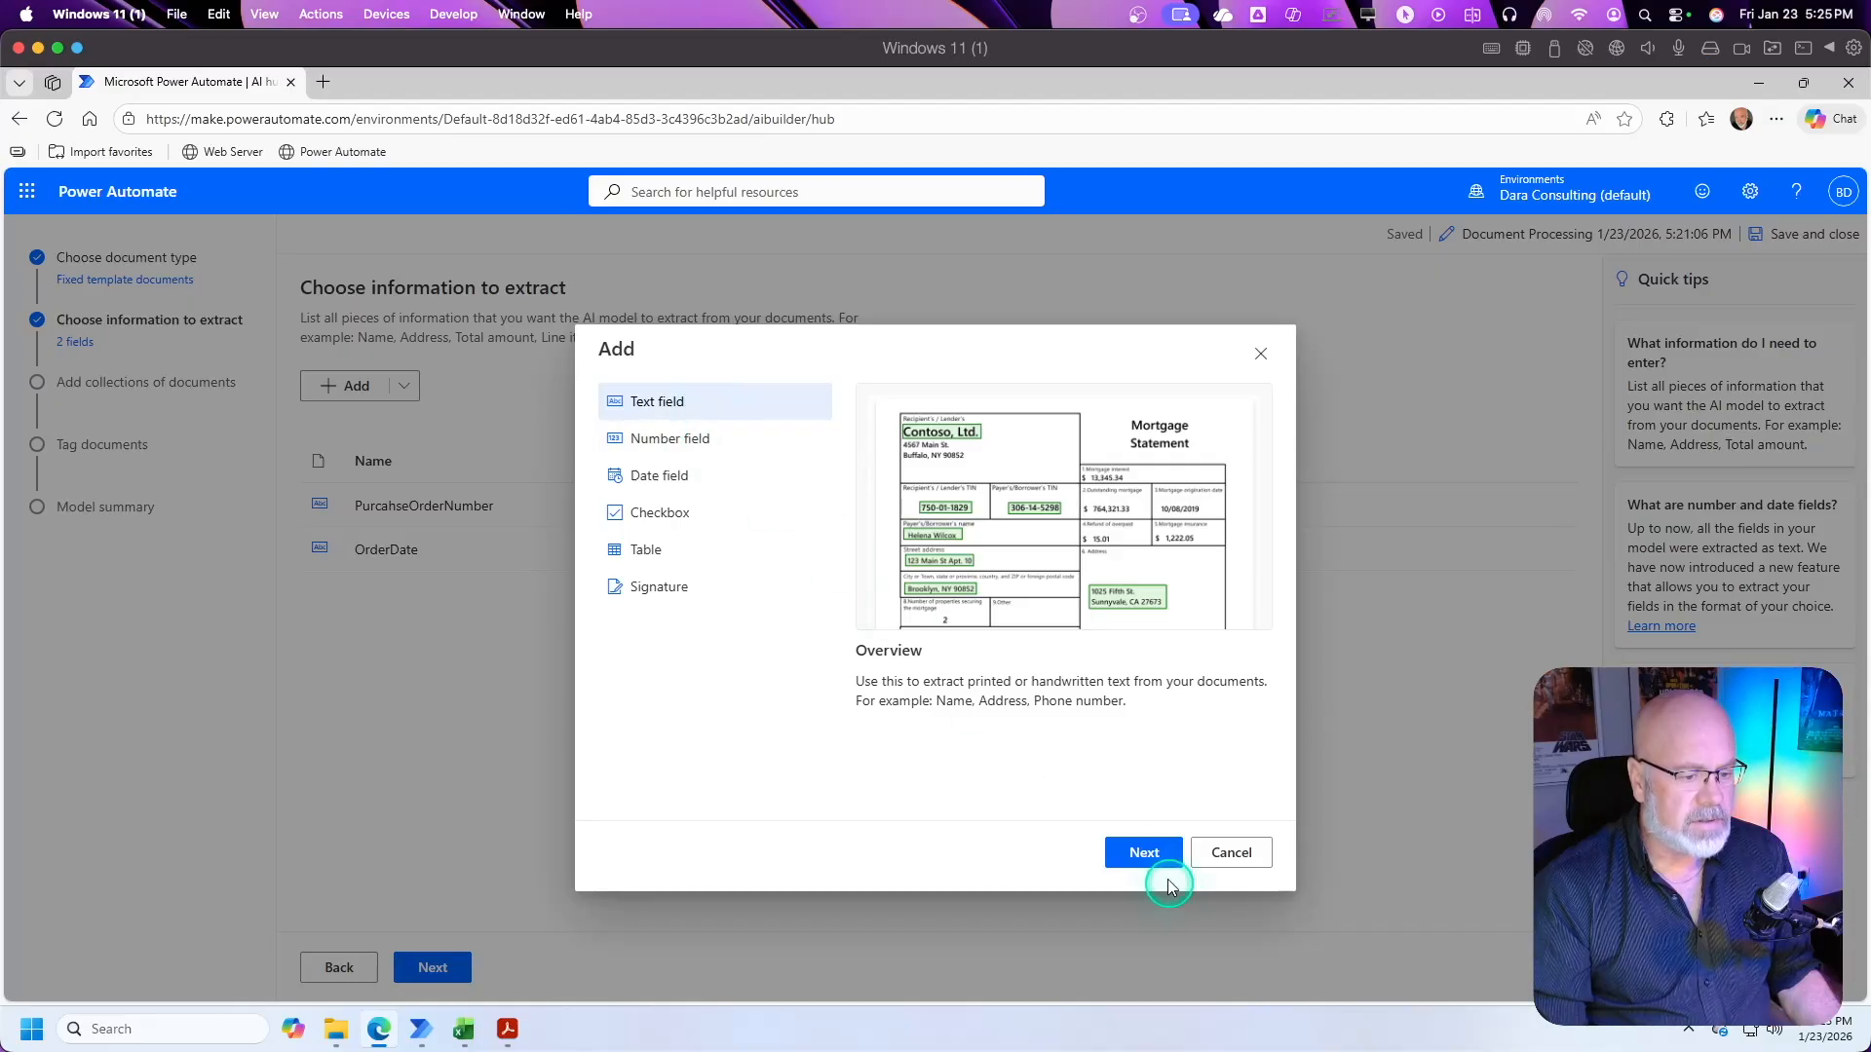
{"action": "left_click", "coordinate": [1150, 857]}
{"action": "type", "text": "C"}
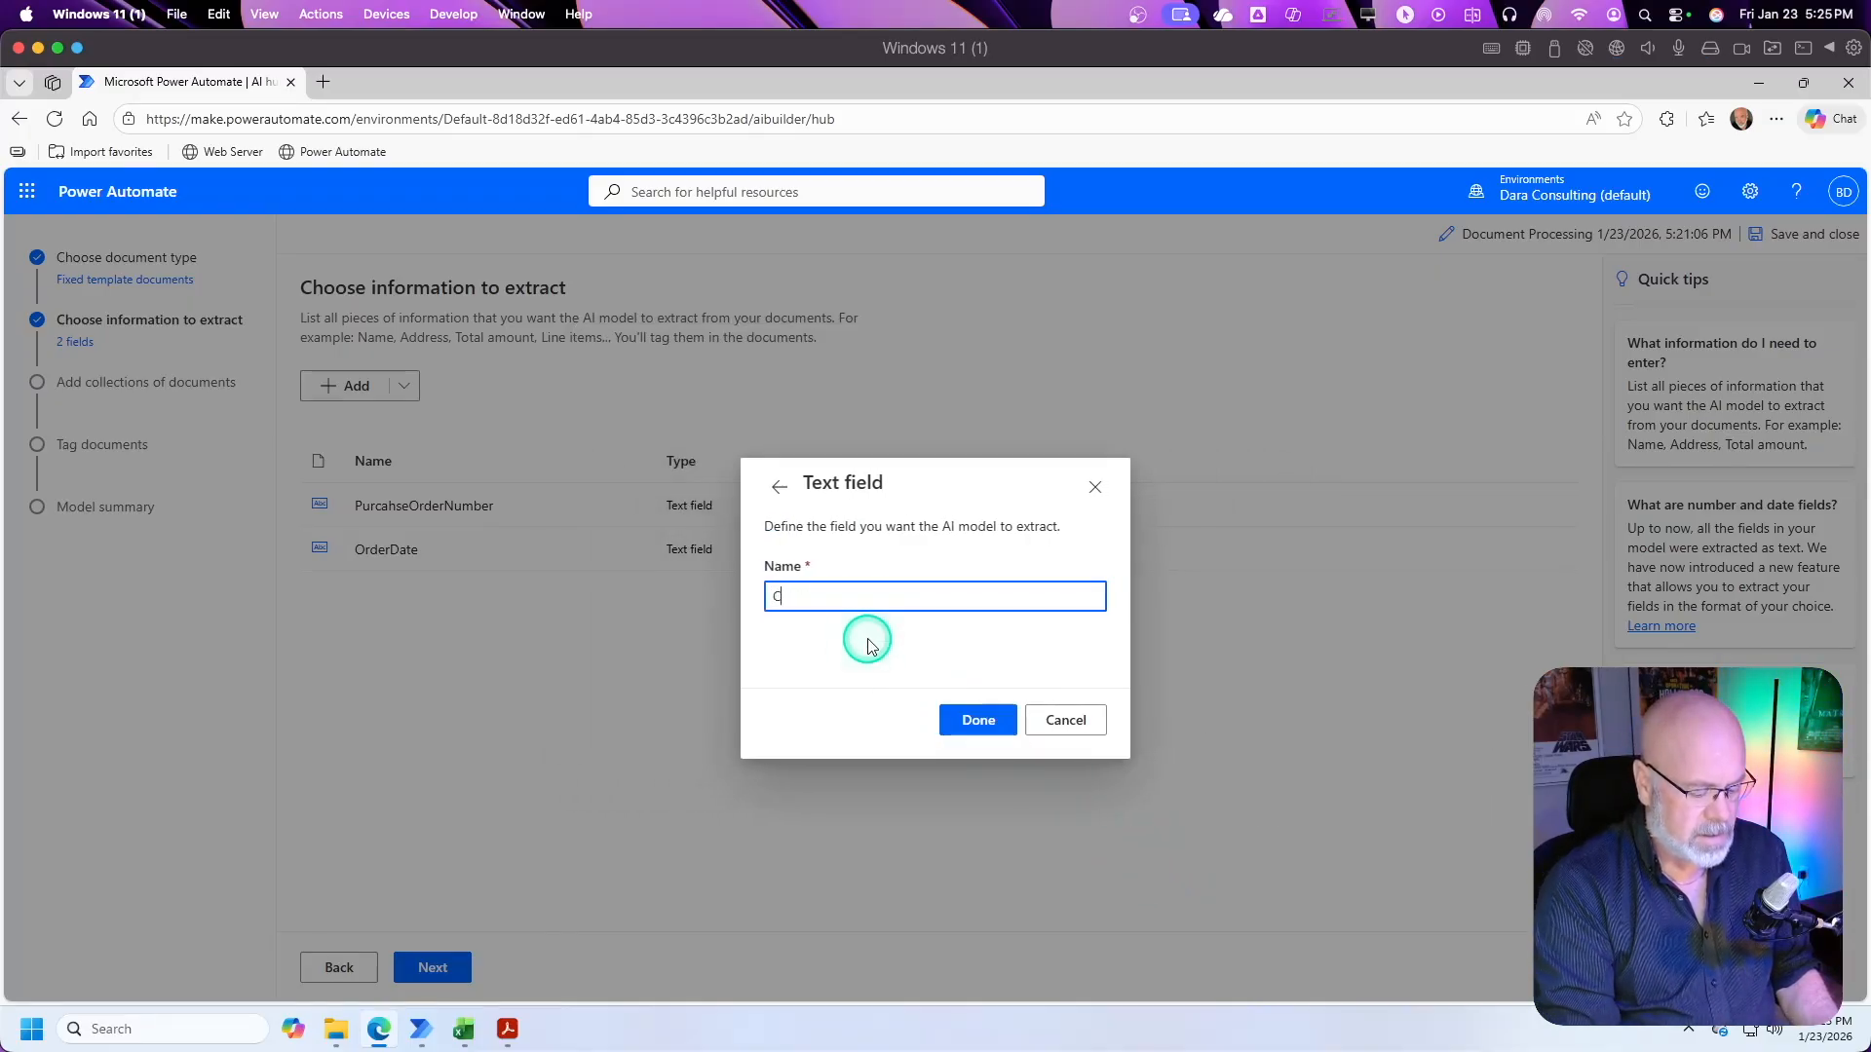
{"action": "type", "text": "ustomerCompany"}
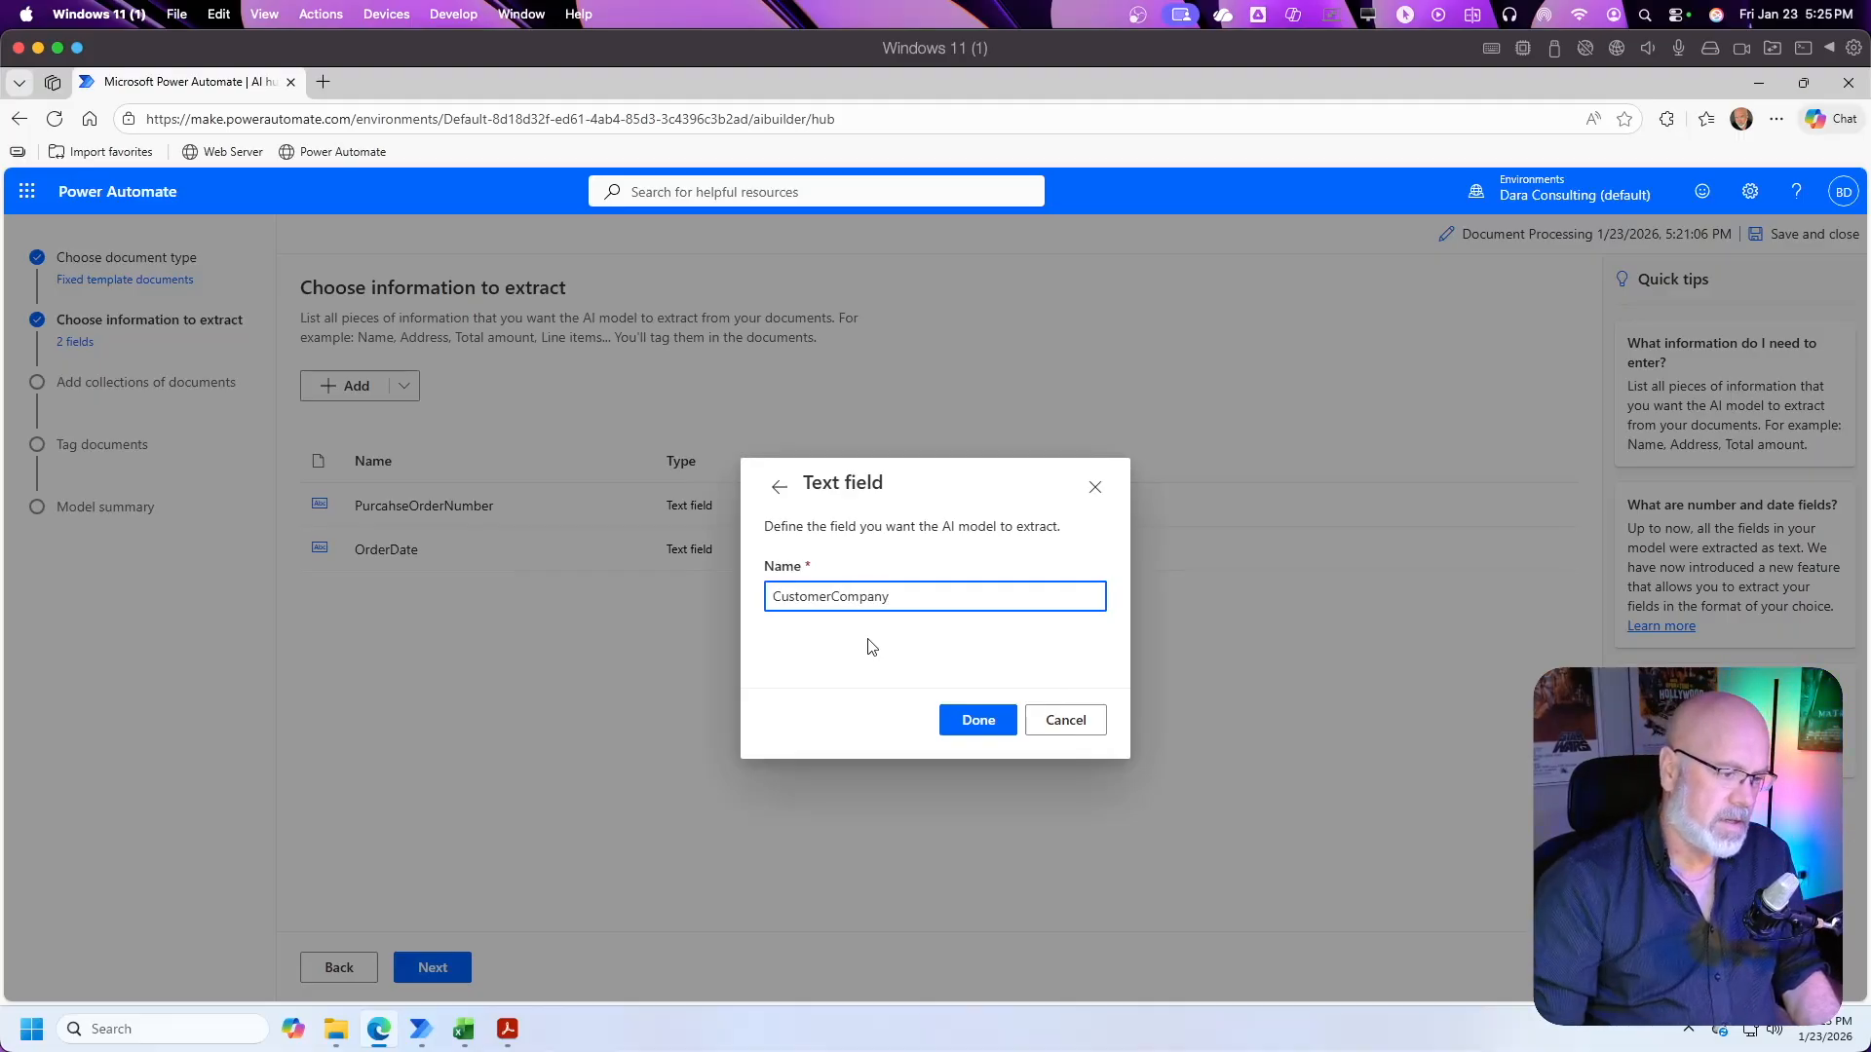
{"action": "left_click", "coordinate": [986, 725]}
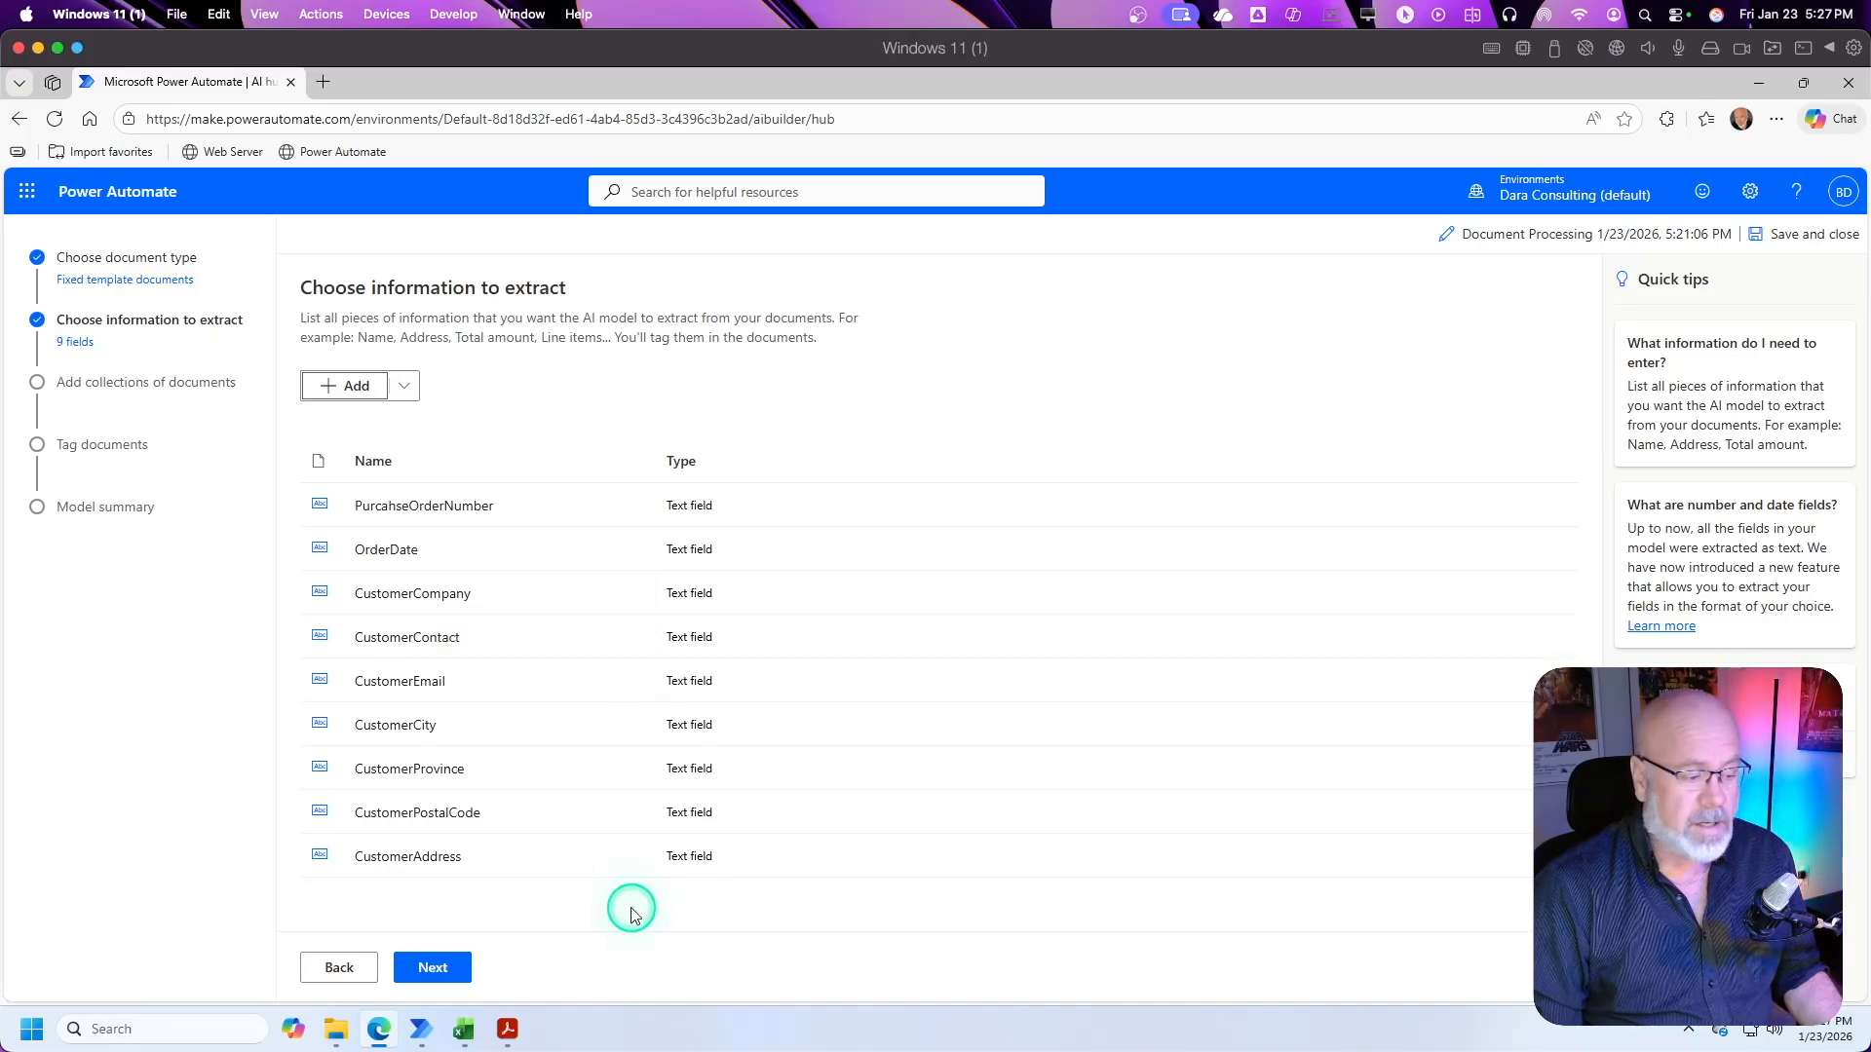
Step: Switch to the purchase order PDF and highlight the Sub Total, GST Tax, Shipping and Total amounts below the line items
{"action": "left_click", "coordinate": [508, 1029]}
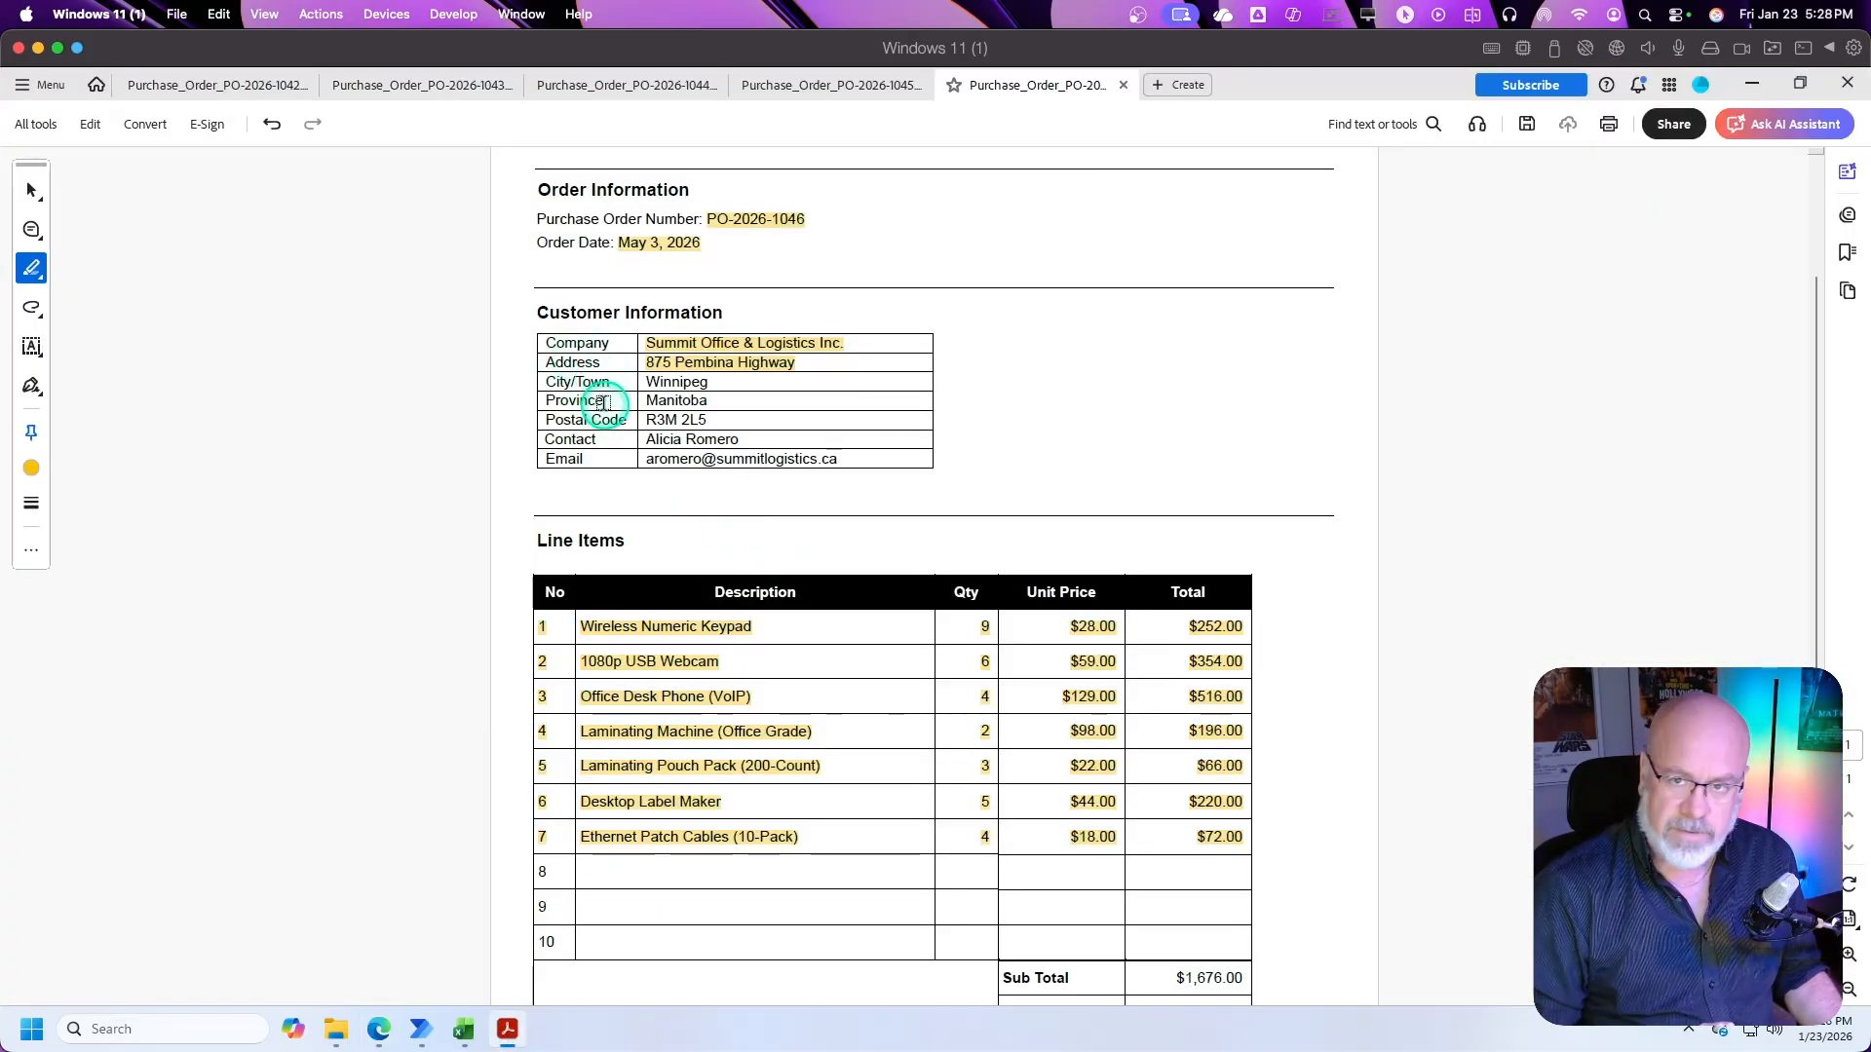
{"action": "scroll", "coordinate": [1036, 576], "scroll_direction": "down", "scroll_amount": 4}
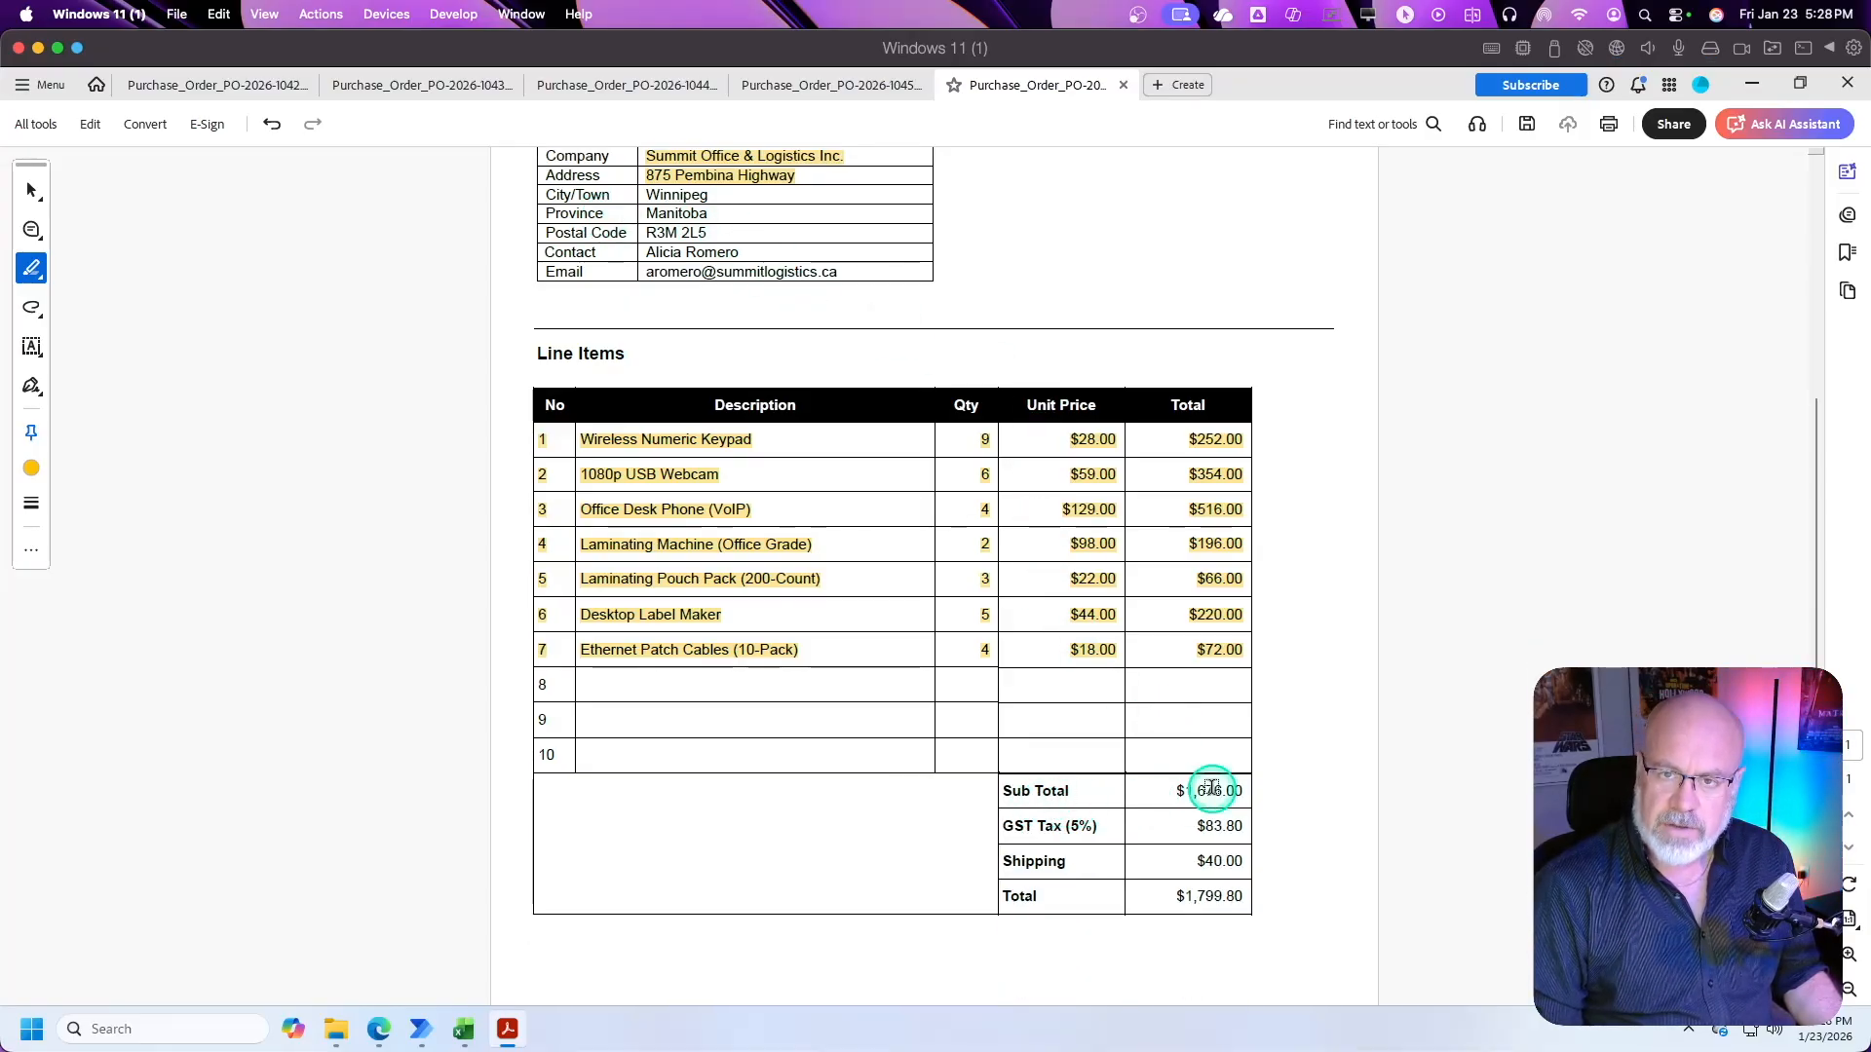
{"action": "left_click_drag", "start_coordinate": [1176, 790], "coordinate": [1255, 858]}
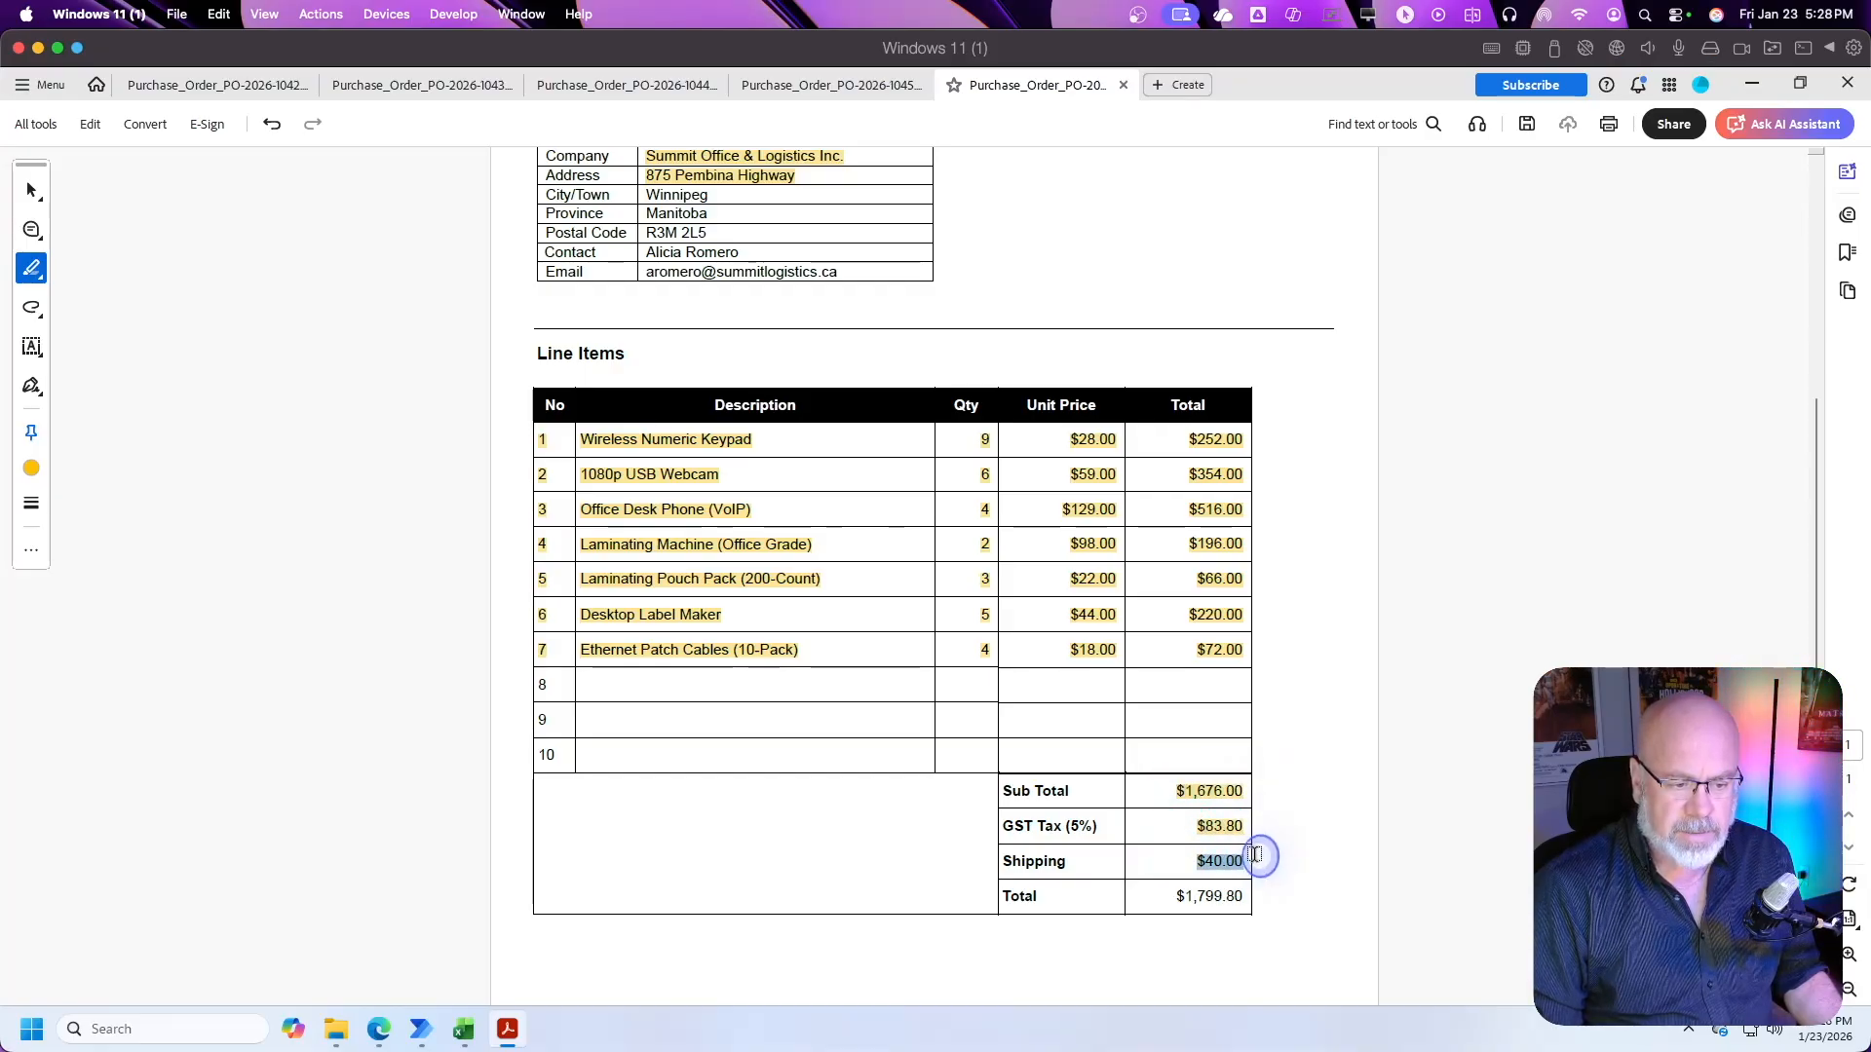
{"action": "left_click_drag", "start_coordinate": [1158, 894], "coordinate": [1252, 892]}
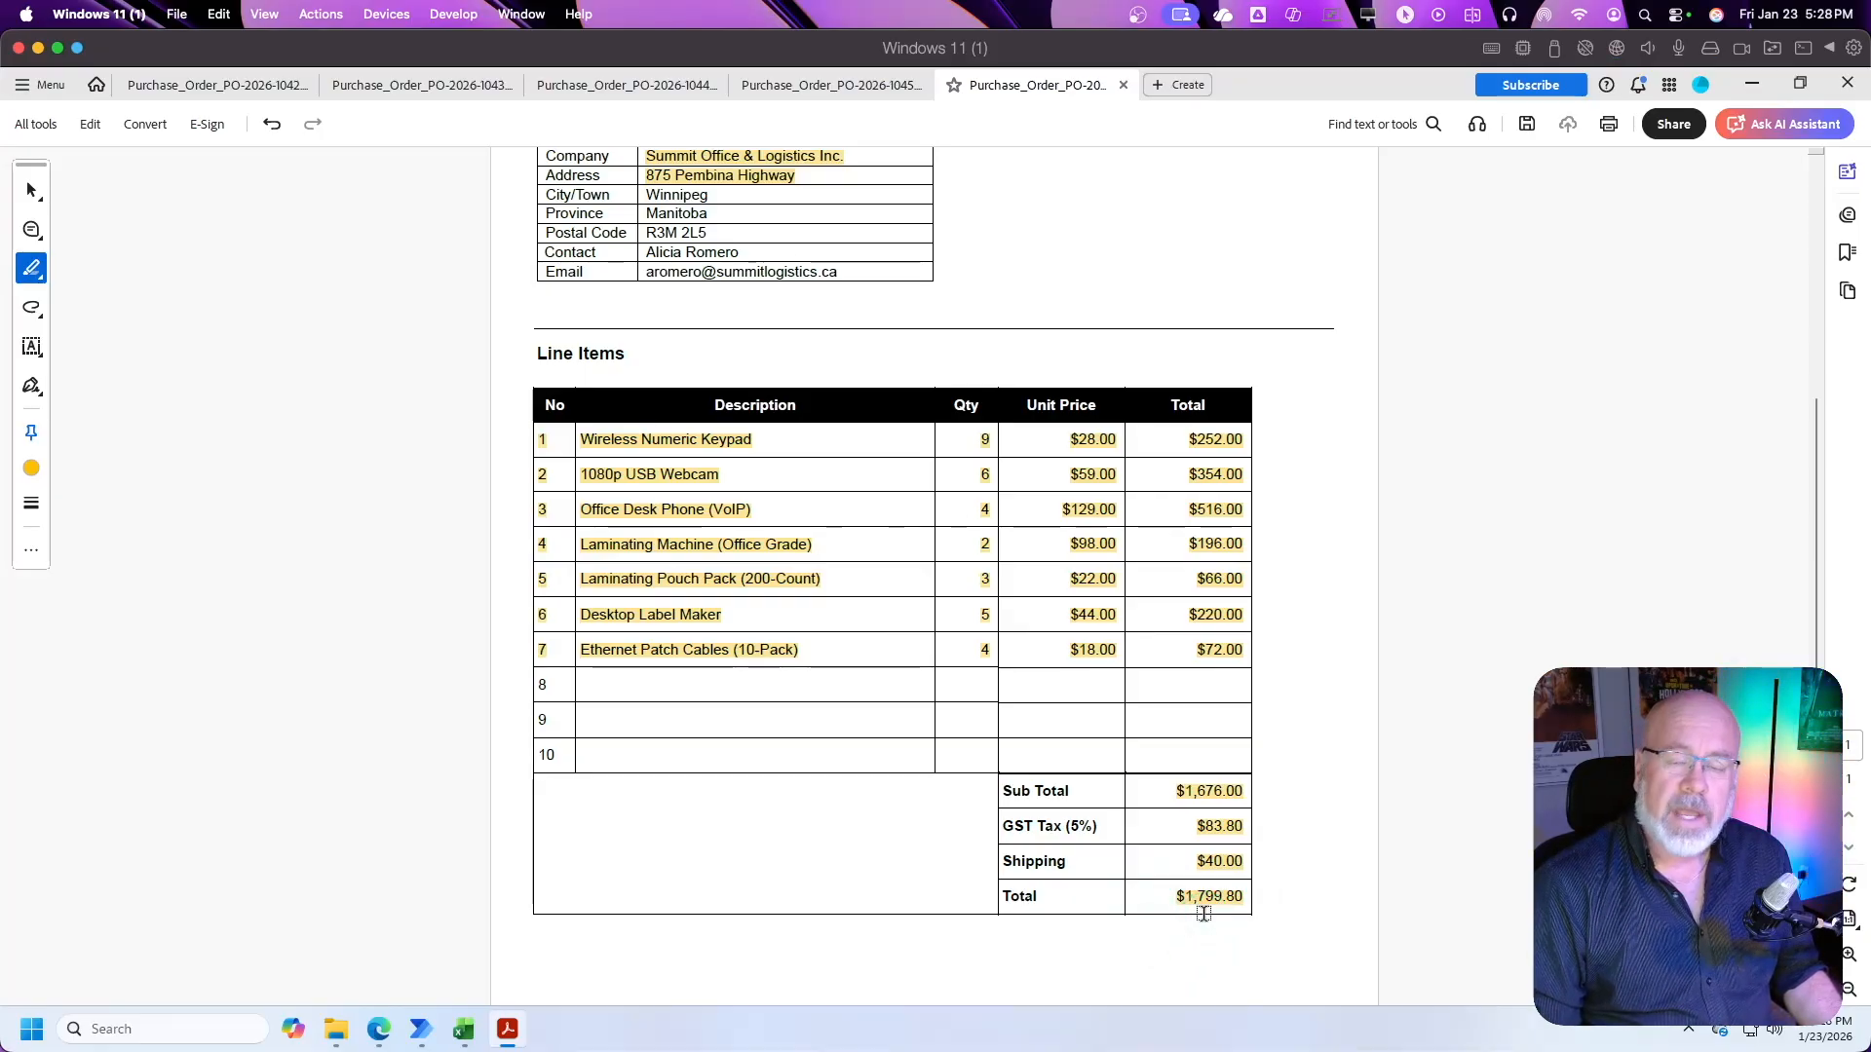
{"action": "left_click", "coordinate": [1188, 791]}
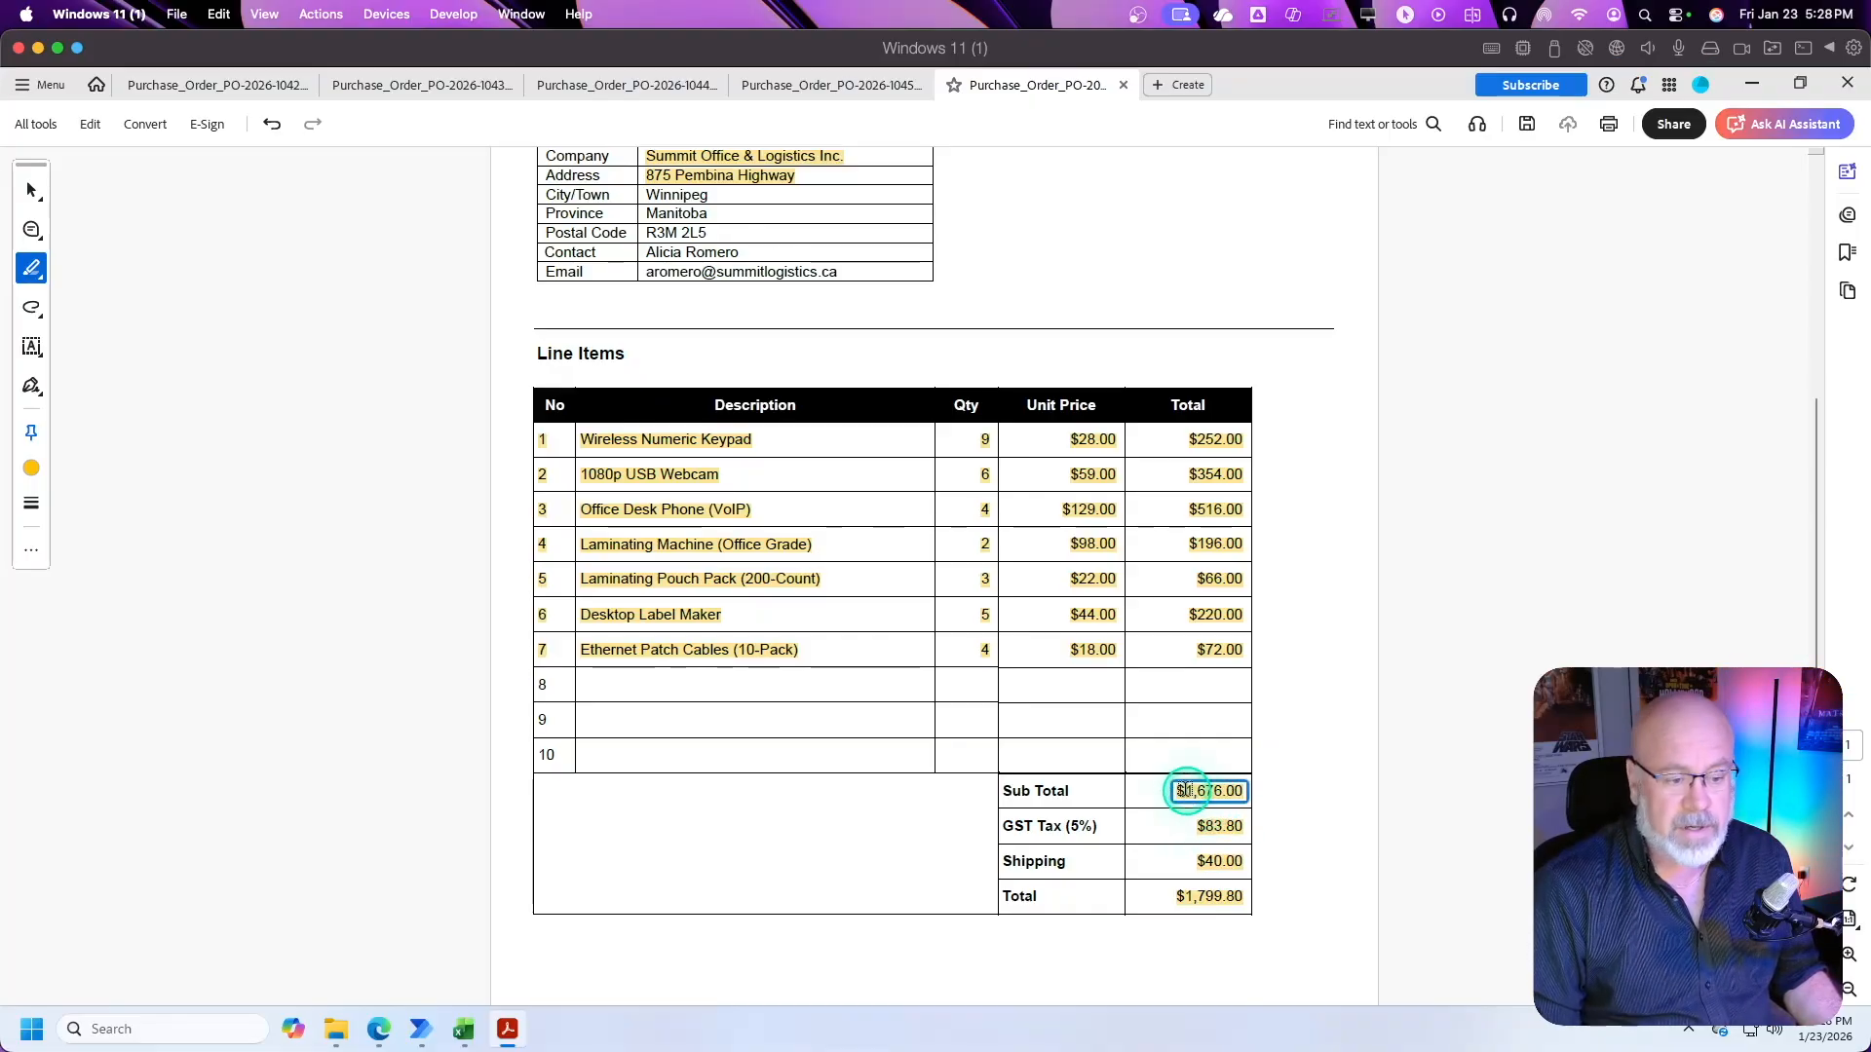
Step: Return to the model in Power Automate and add a number field named SubTotal that uses dot (.) as decimal separator
{"action": "key", "text": "alt+Tab"}
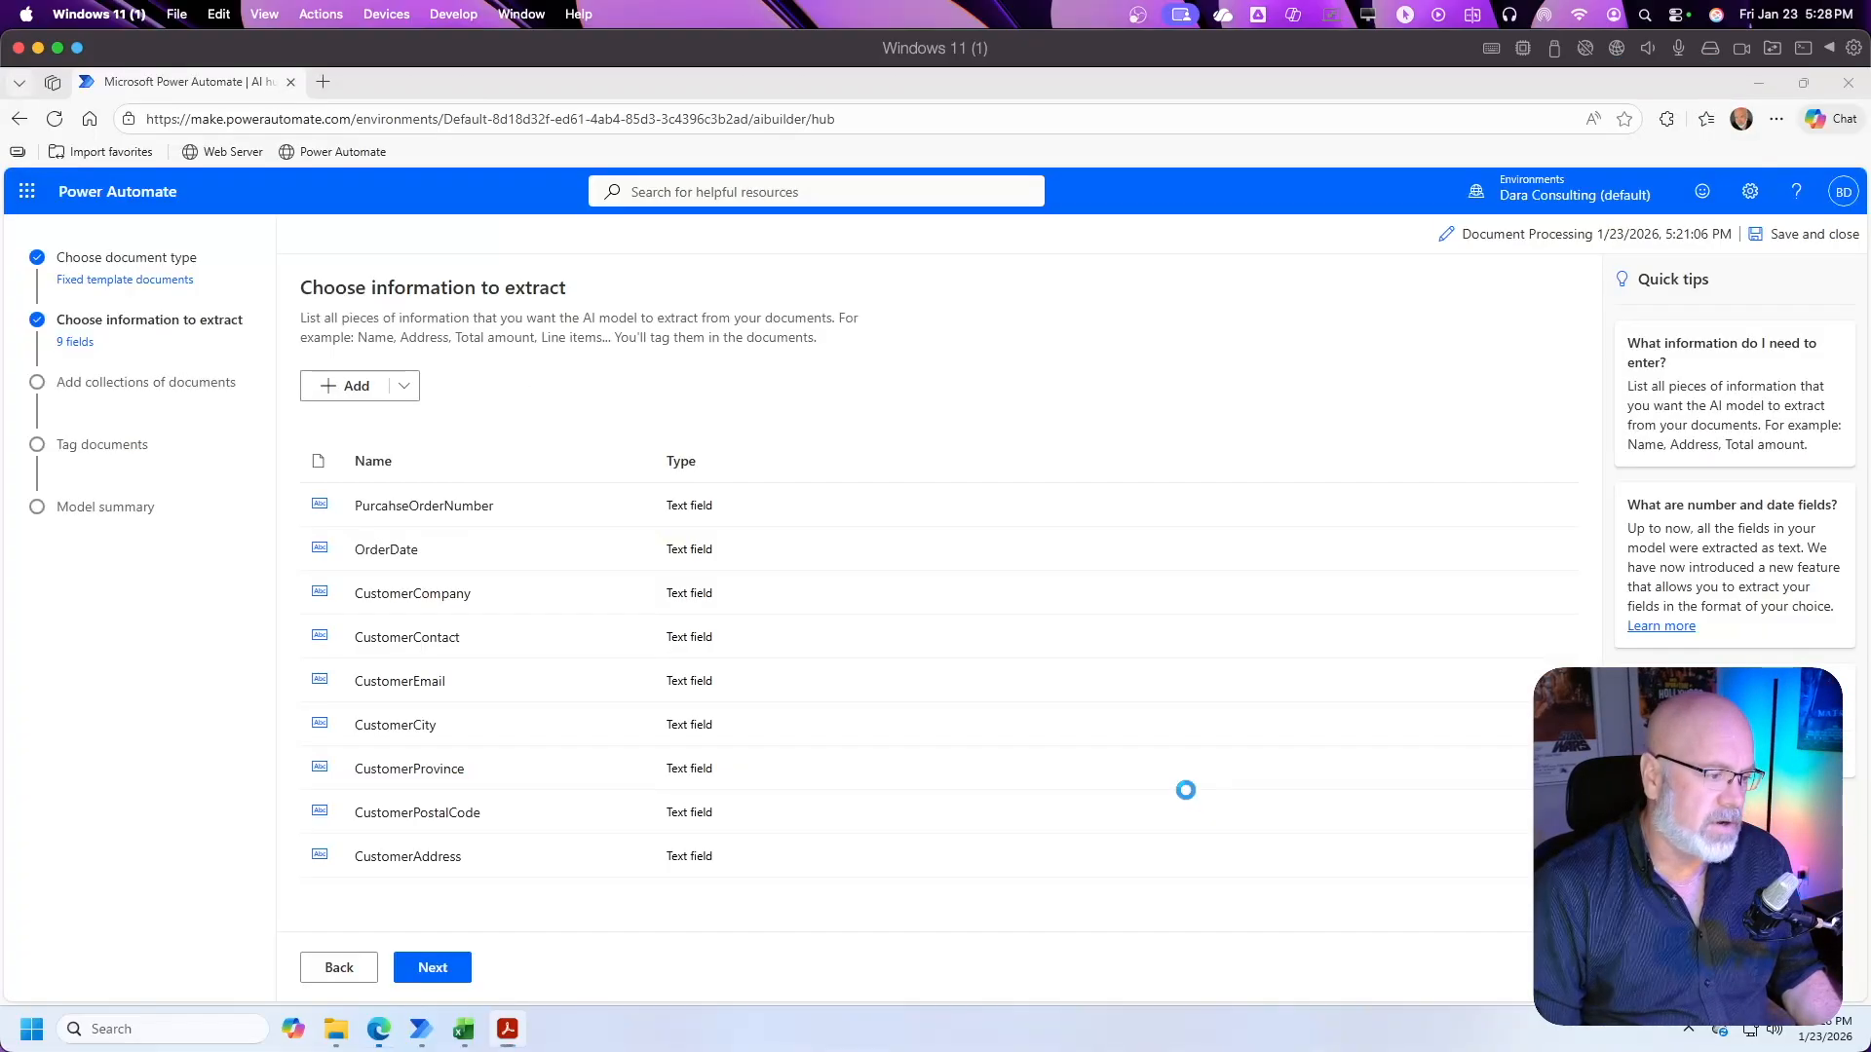
{"action": "left_click", "coordinate": [357, 385]}
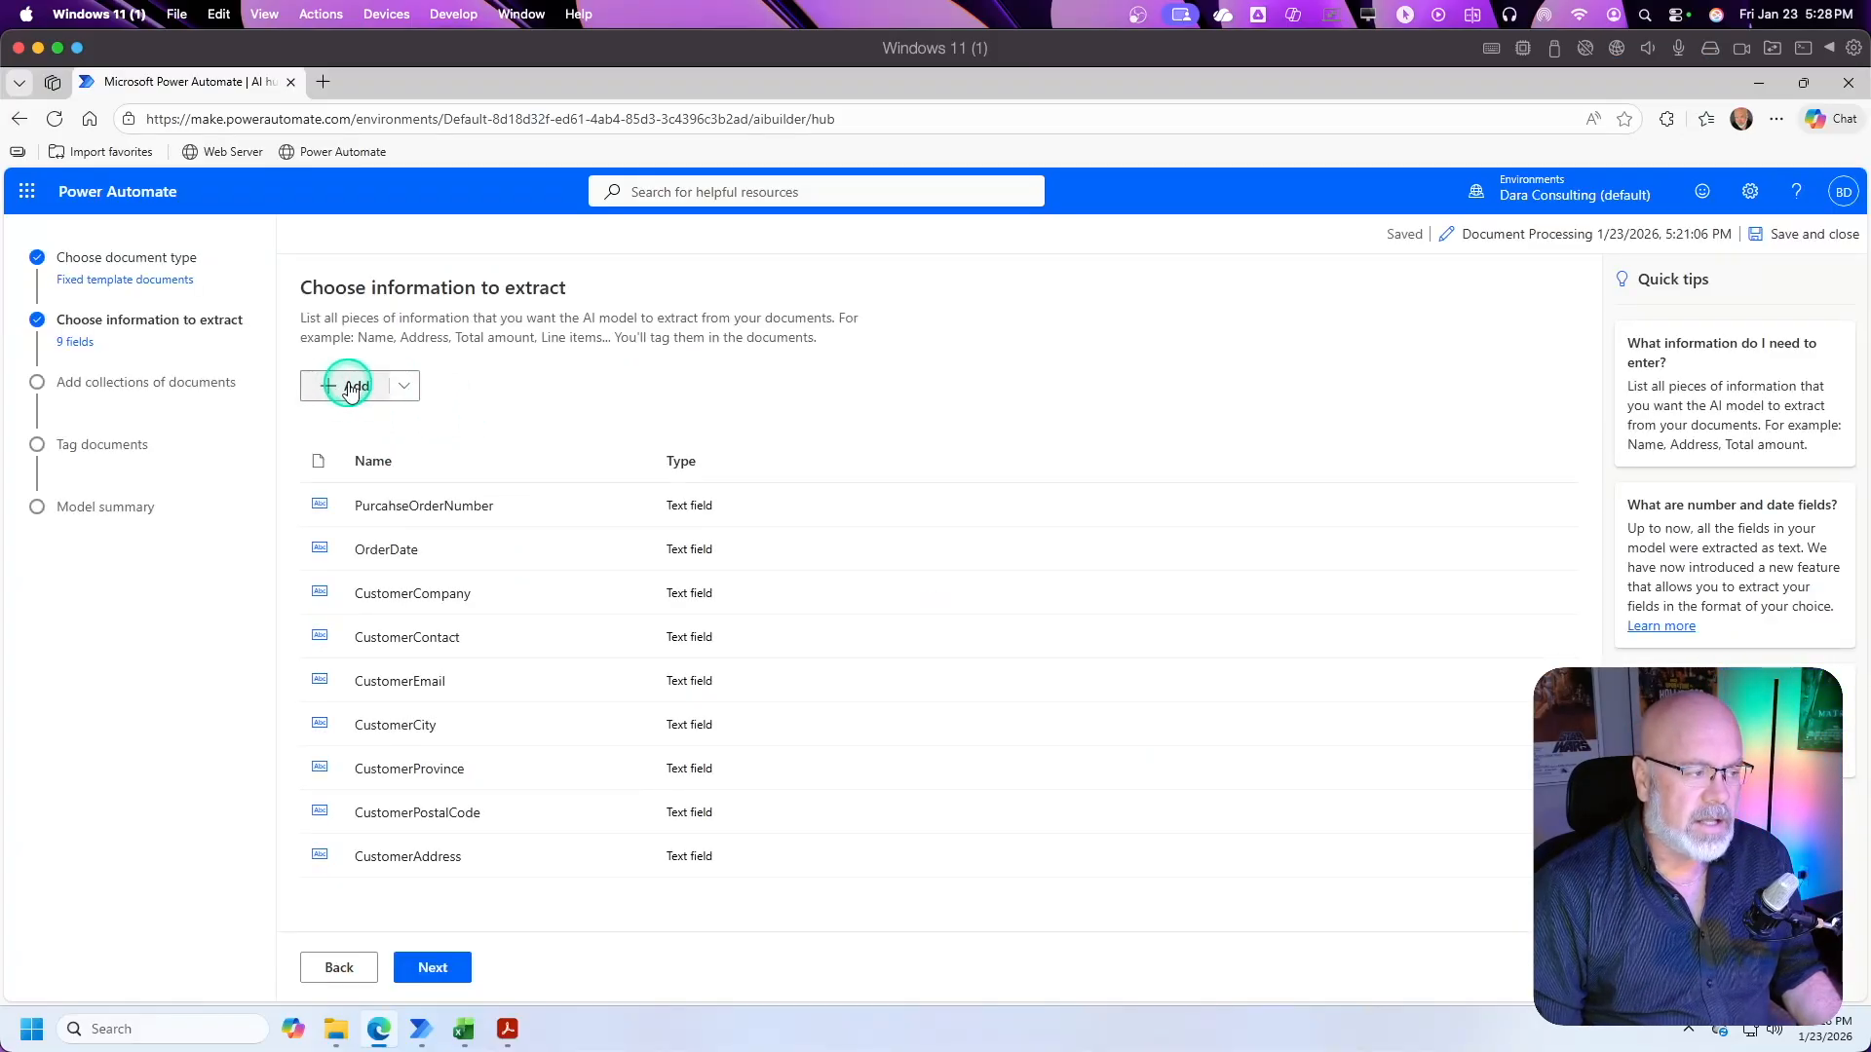
{"action": "left_click", "coordinate": [351, 386]}
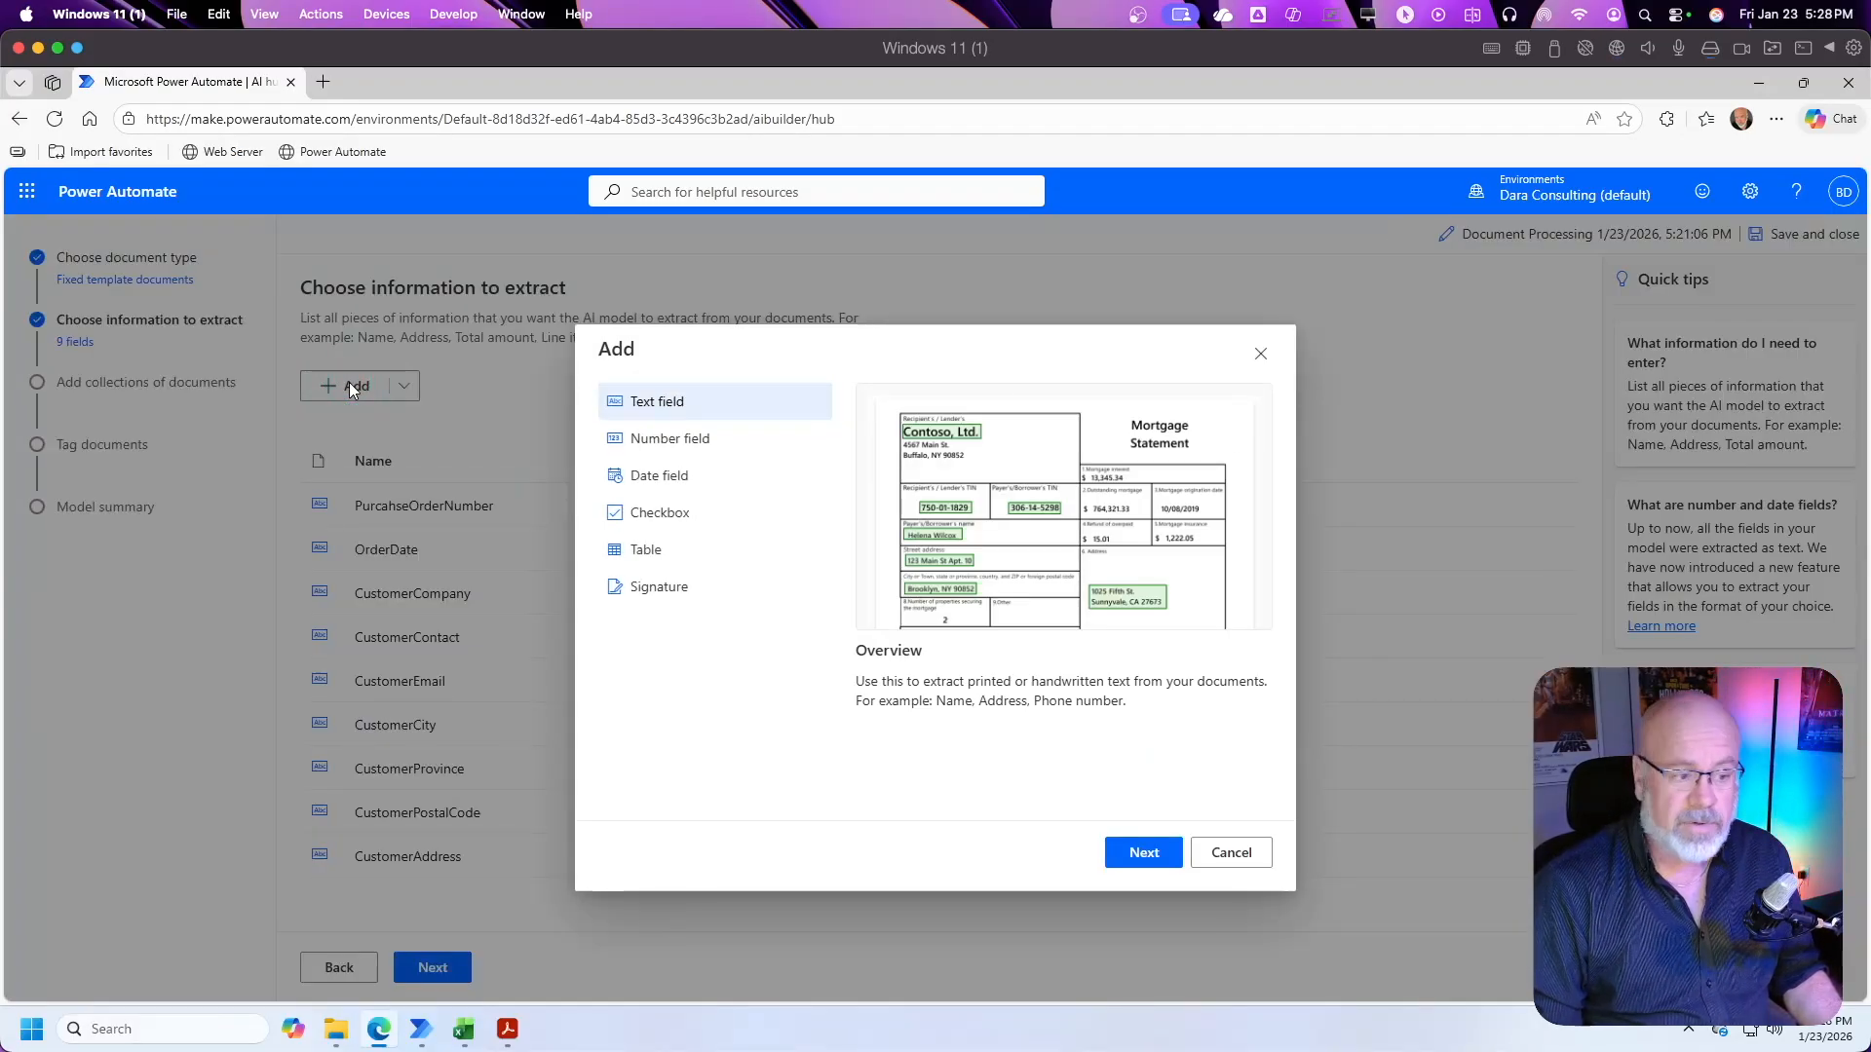
{"action": "left_click", "coordinate": [682, 439]}
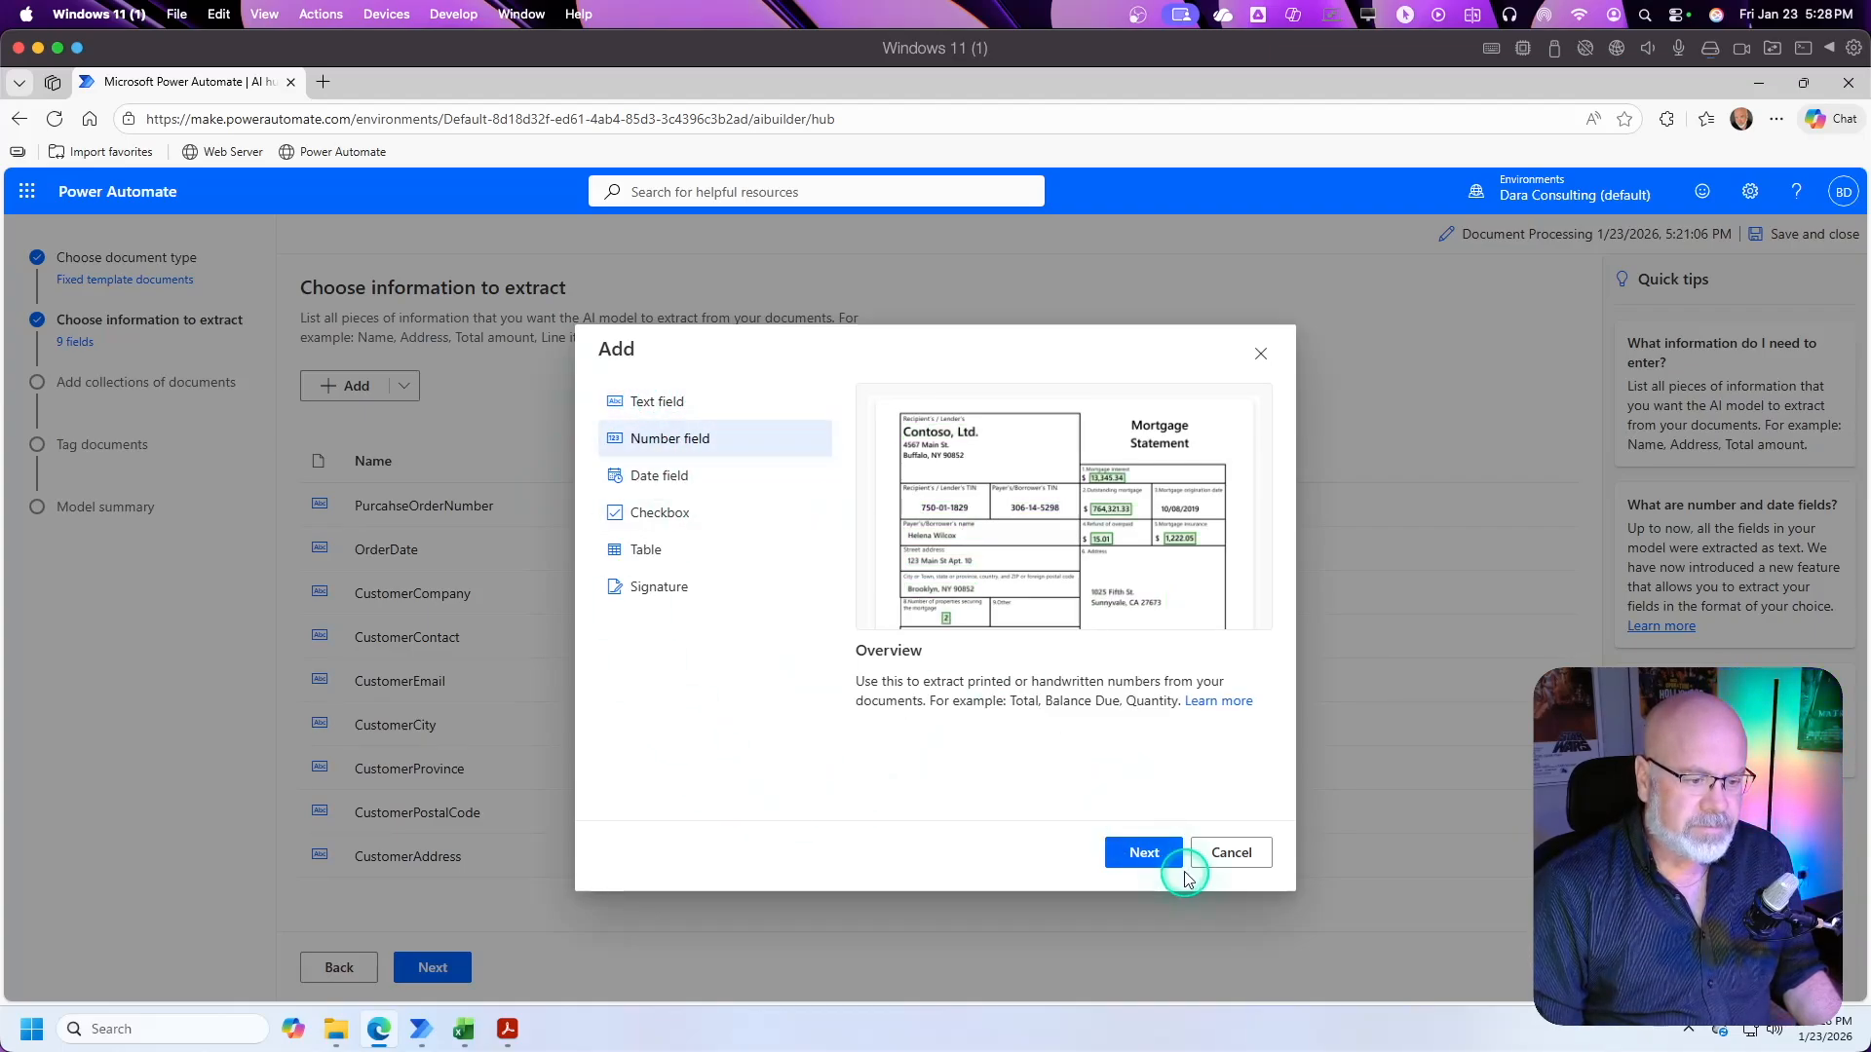
{"action": "left_click", "coordinate": [1148, 855]}
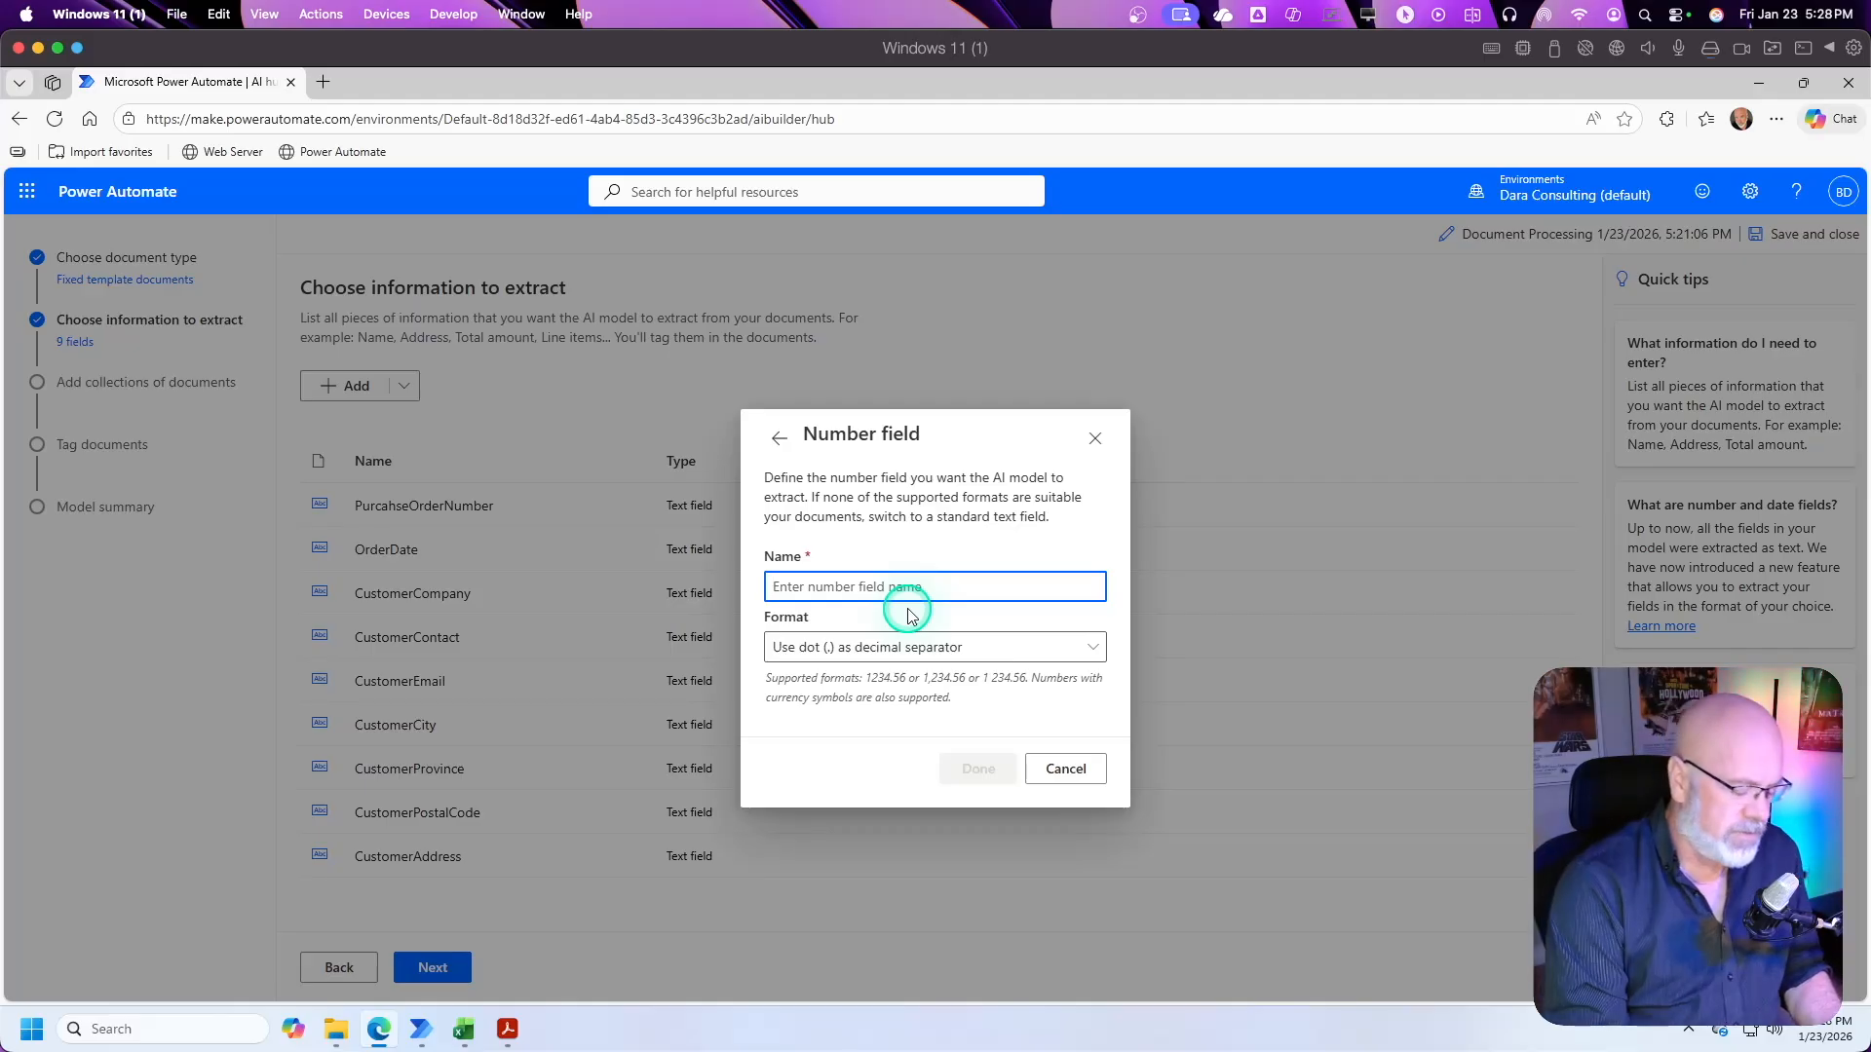
{"action": "type", "text": "SubTotal"}
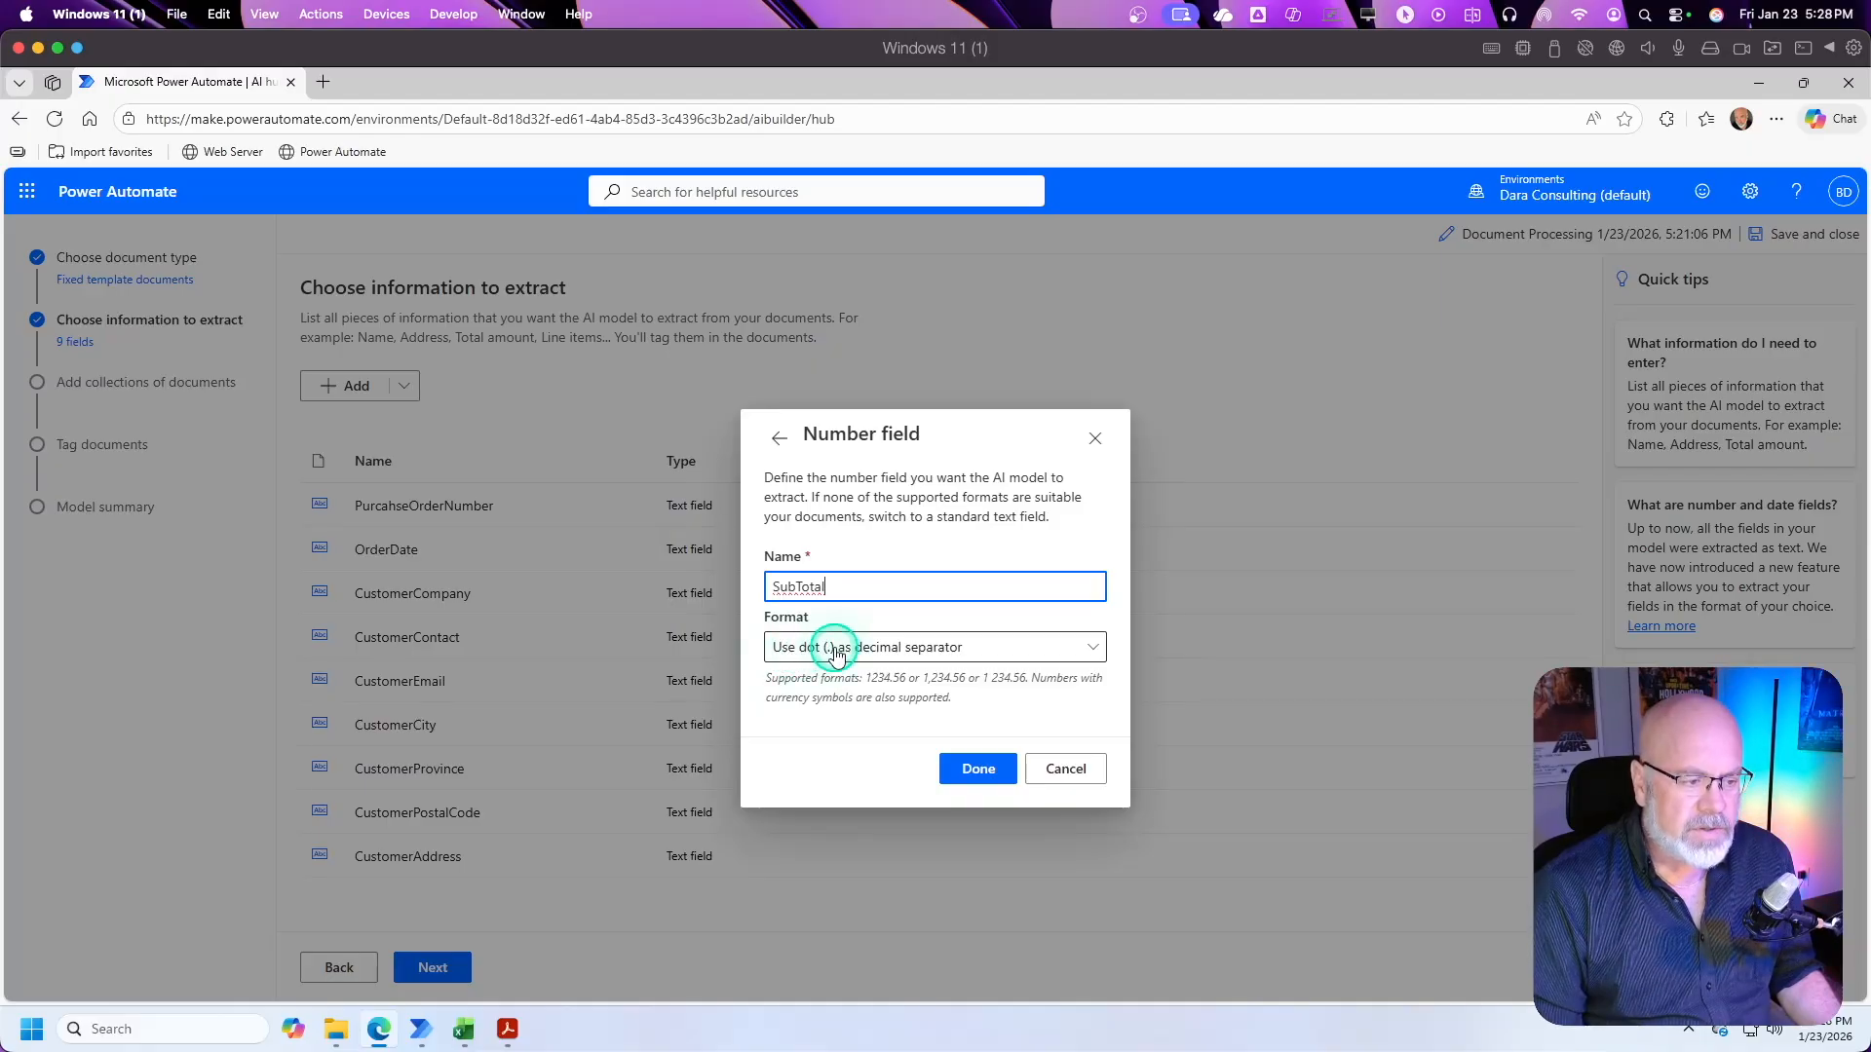
{"action": "left_click", "coordinate": [922, 647]}
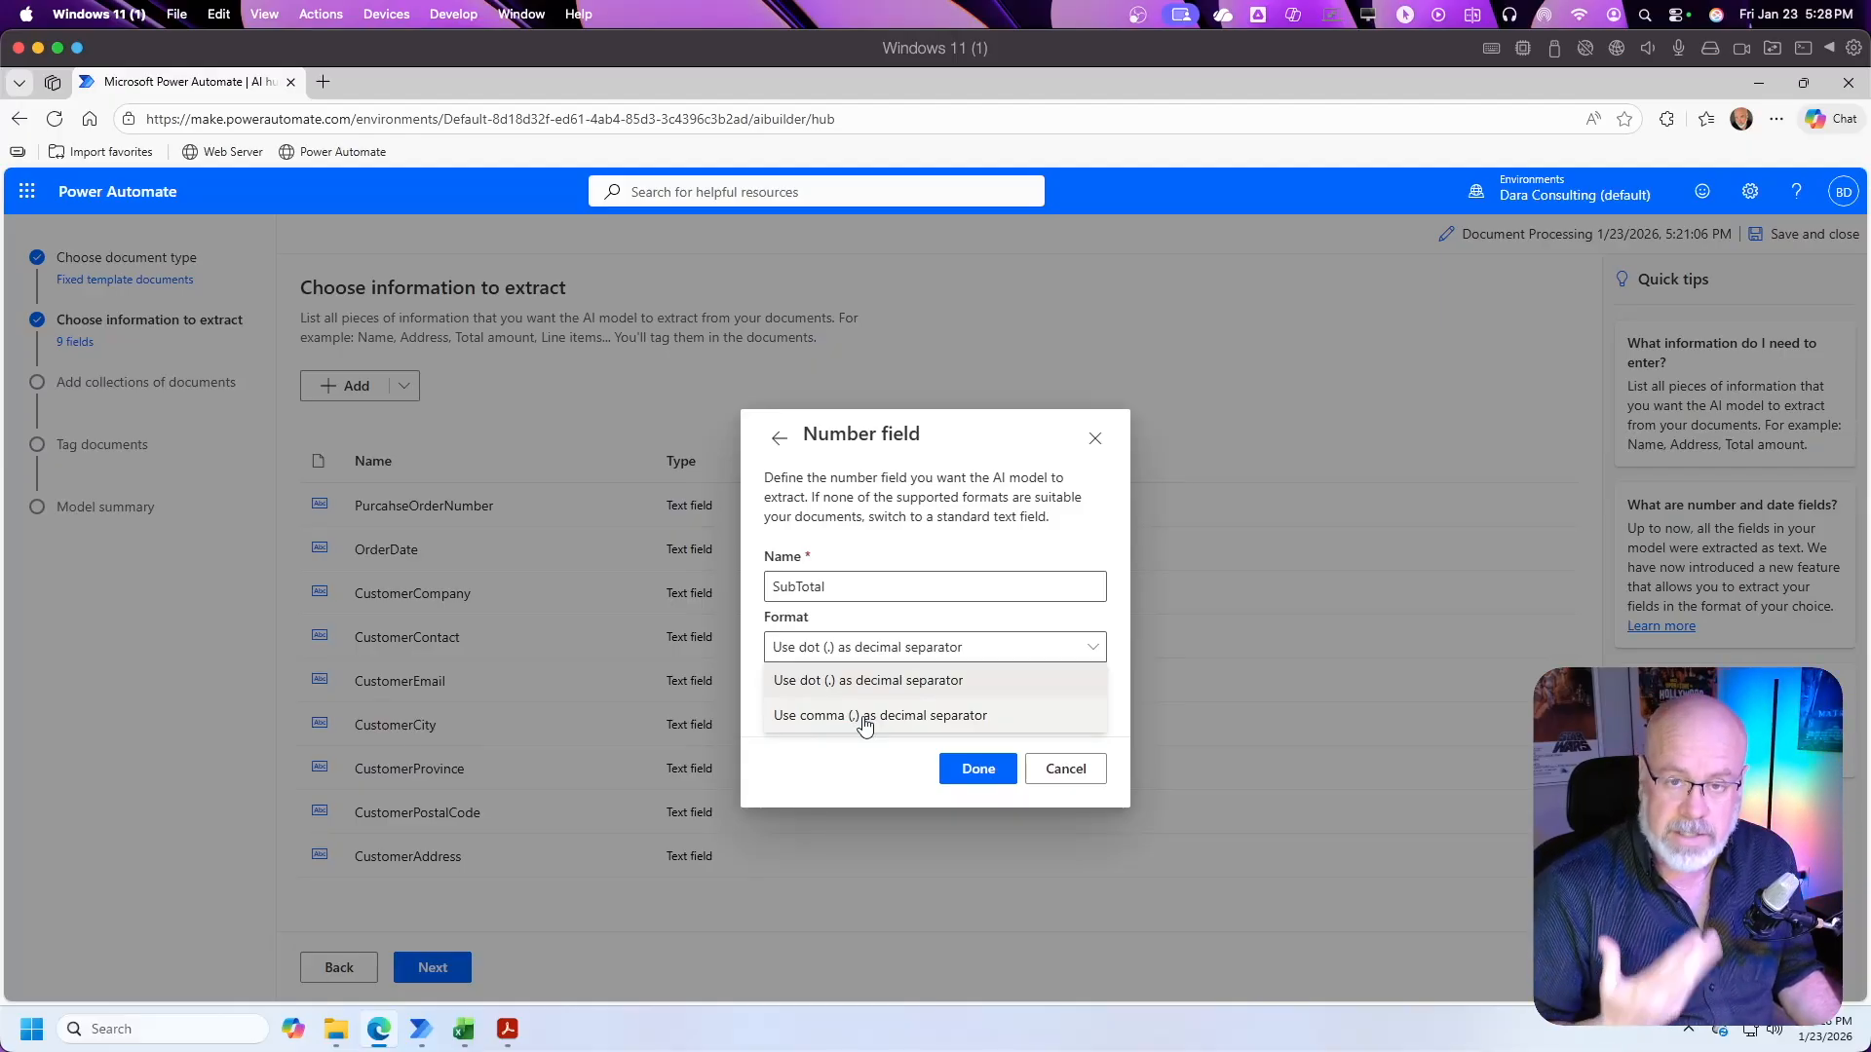
{"action": "left_click", "coordinate": [853, 672]}
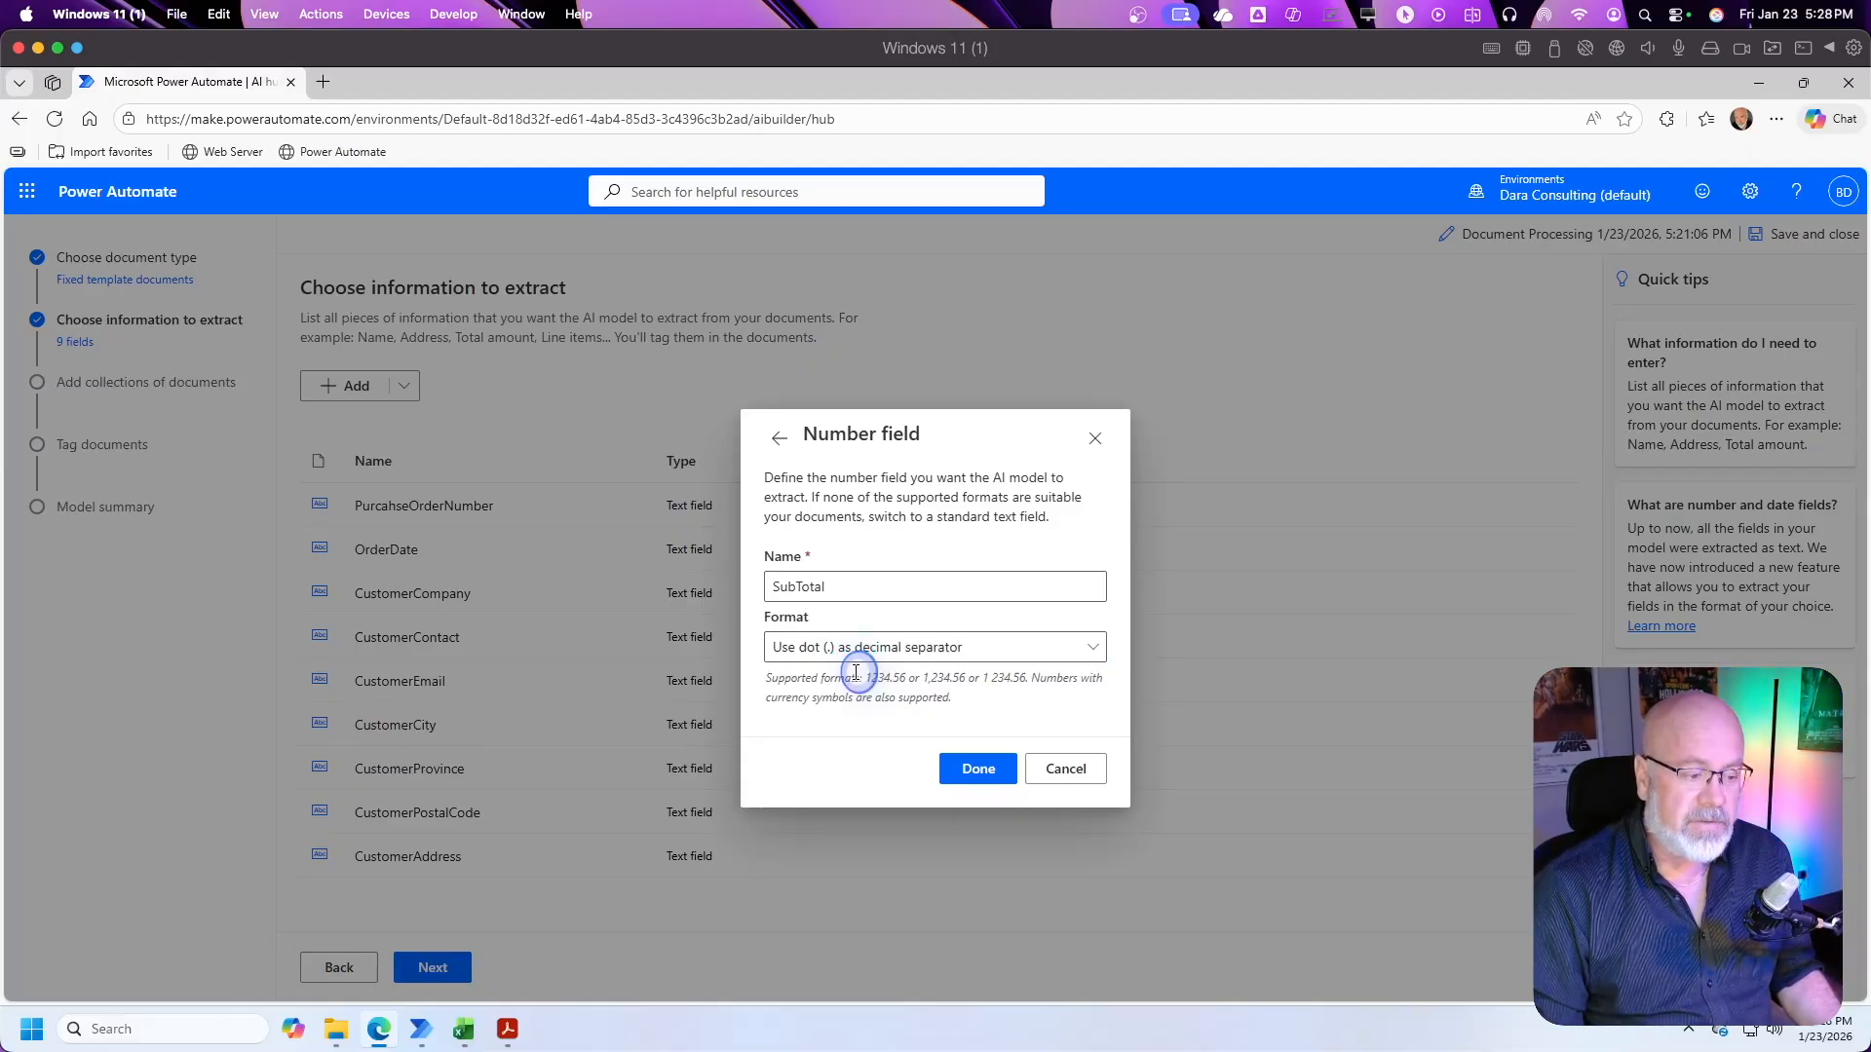
{"action": "left_click", "coordinate": [971, 714]}
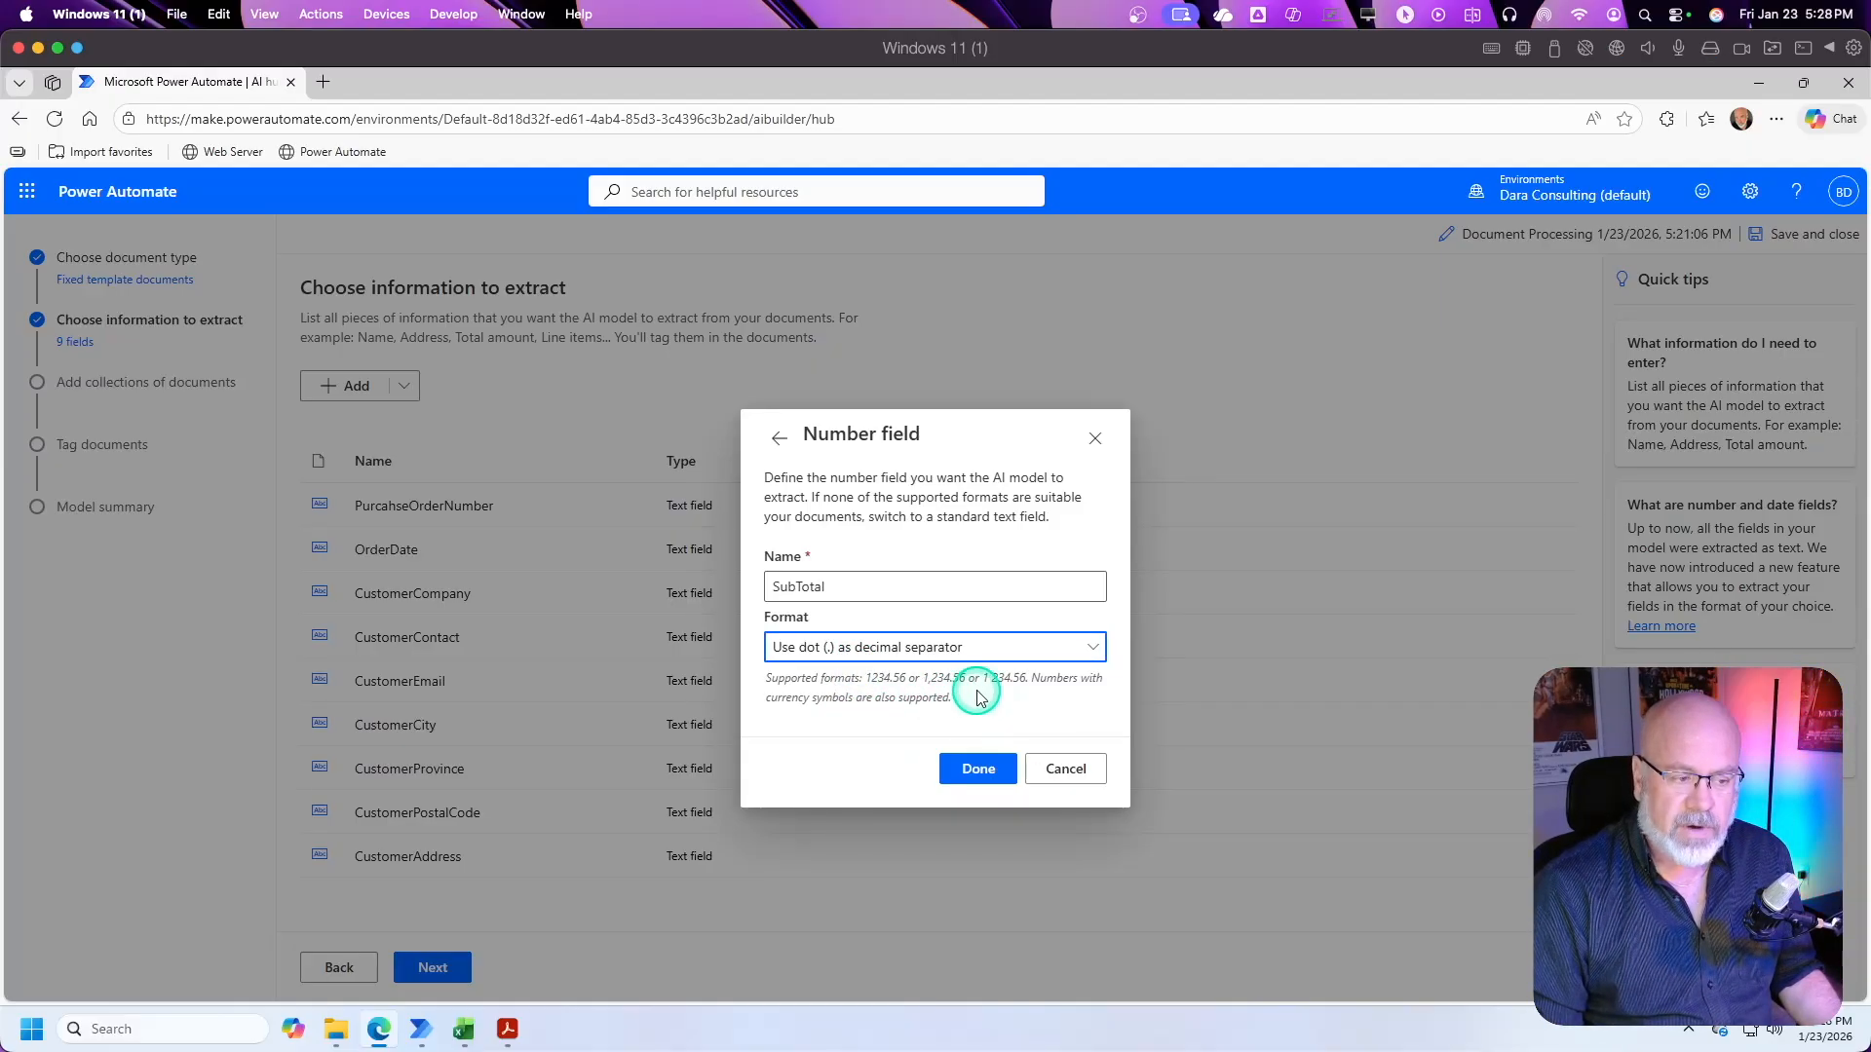
{"action": "left_click", "coordinate": [986, 769]}
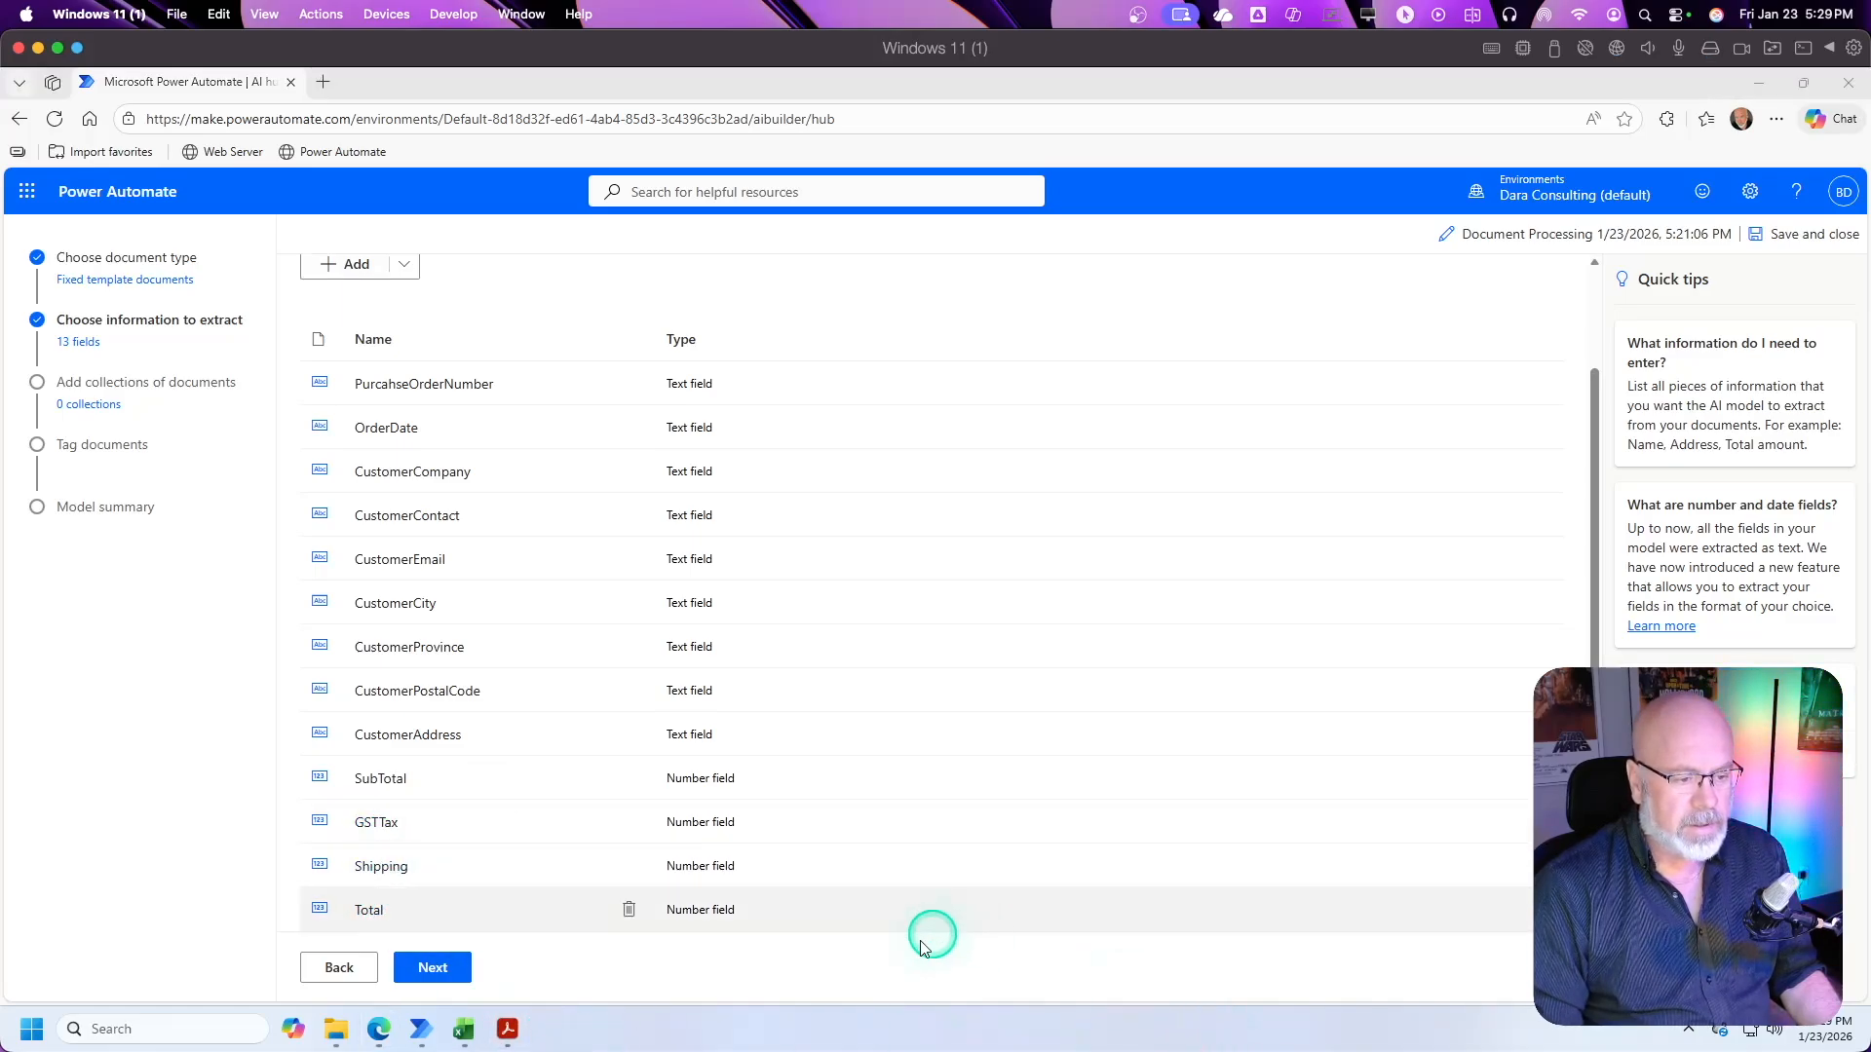
Step: Check the line items in the PDF and the columns in PurchaseOrders.xlsx, and choose Table as new information to extract in Power Automate
{"action": "left_click", "coordinate": [509, 1031]}
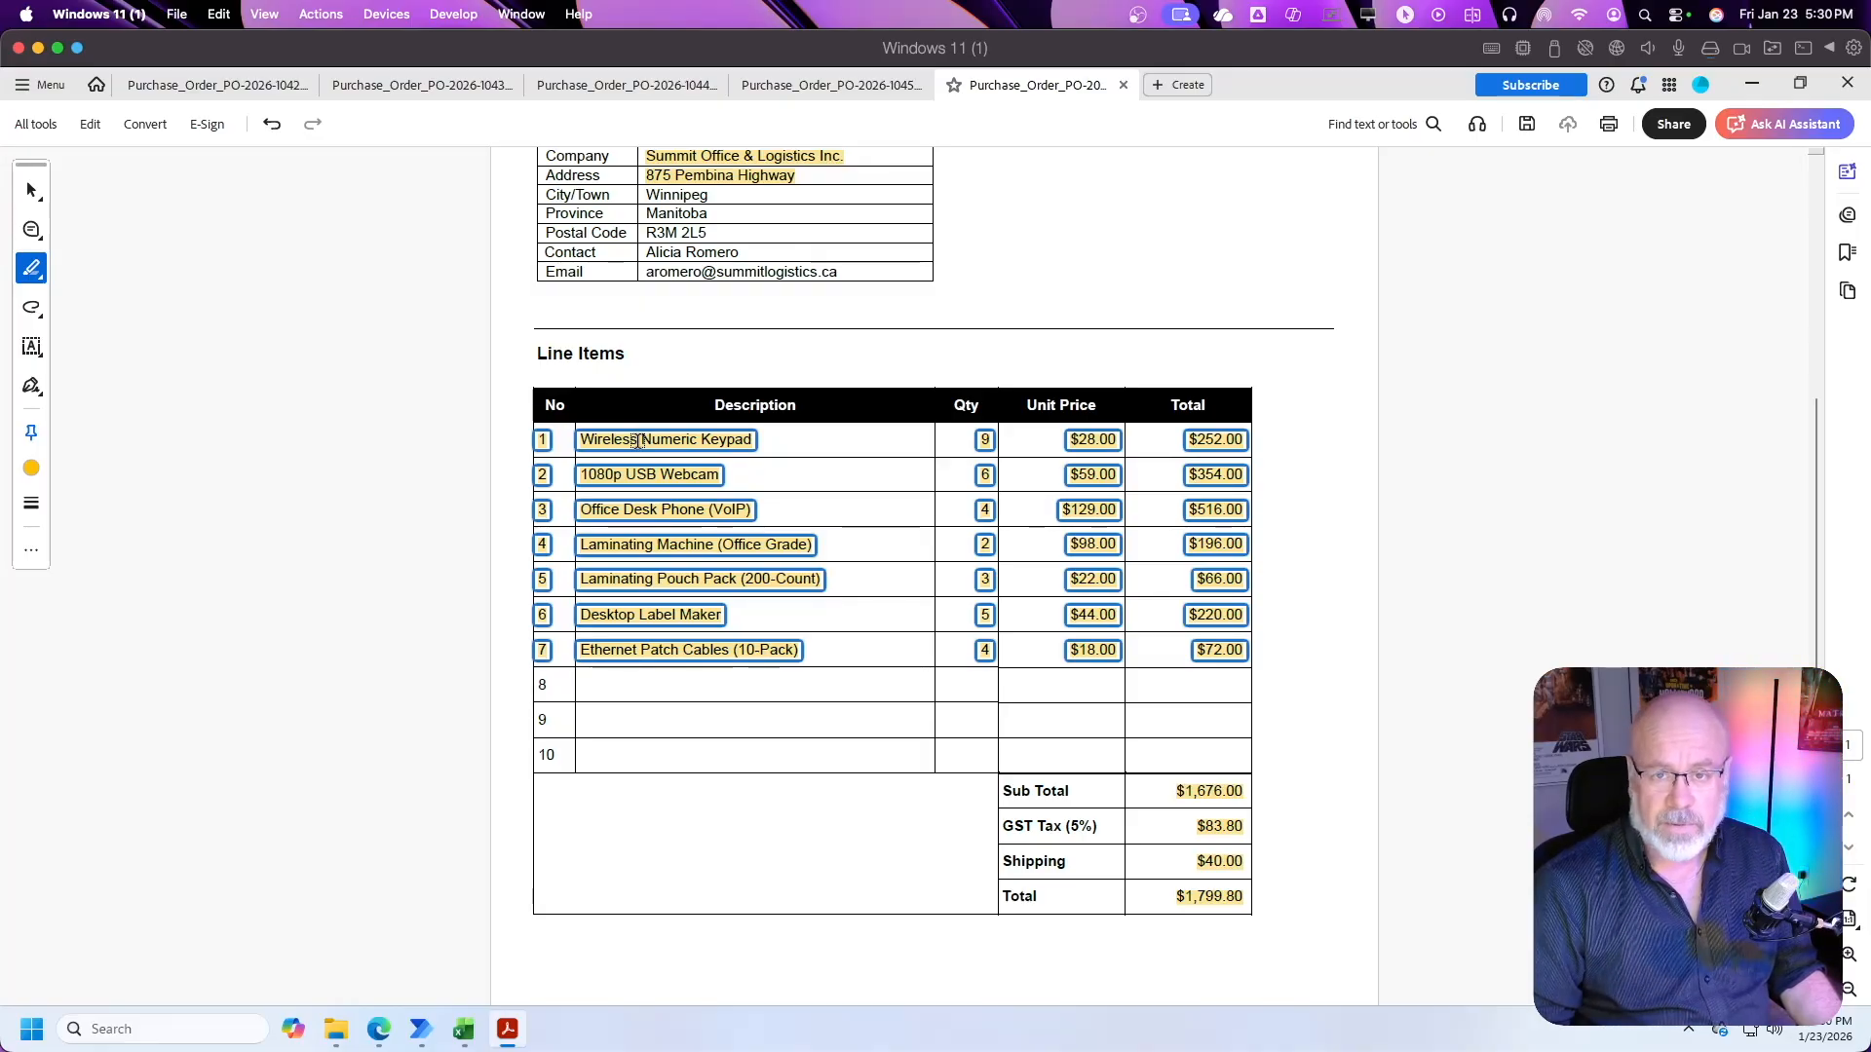
{"action": "left_click", "coordinate": [467, 1033]}
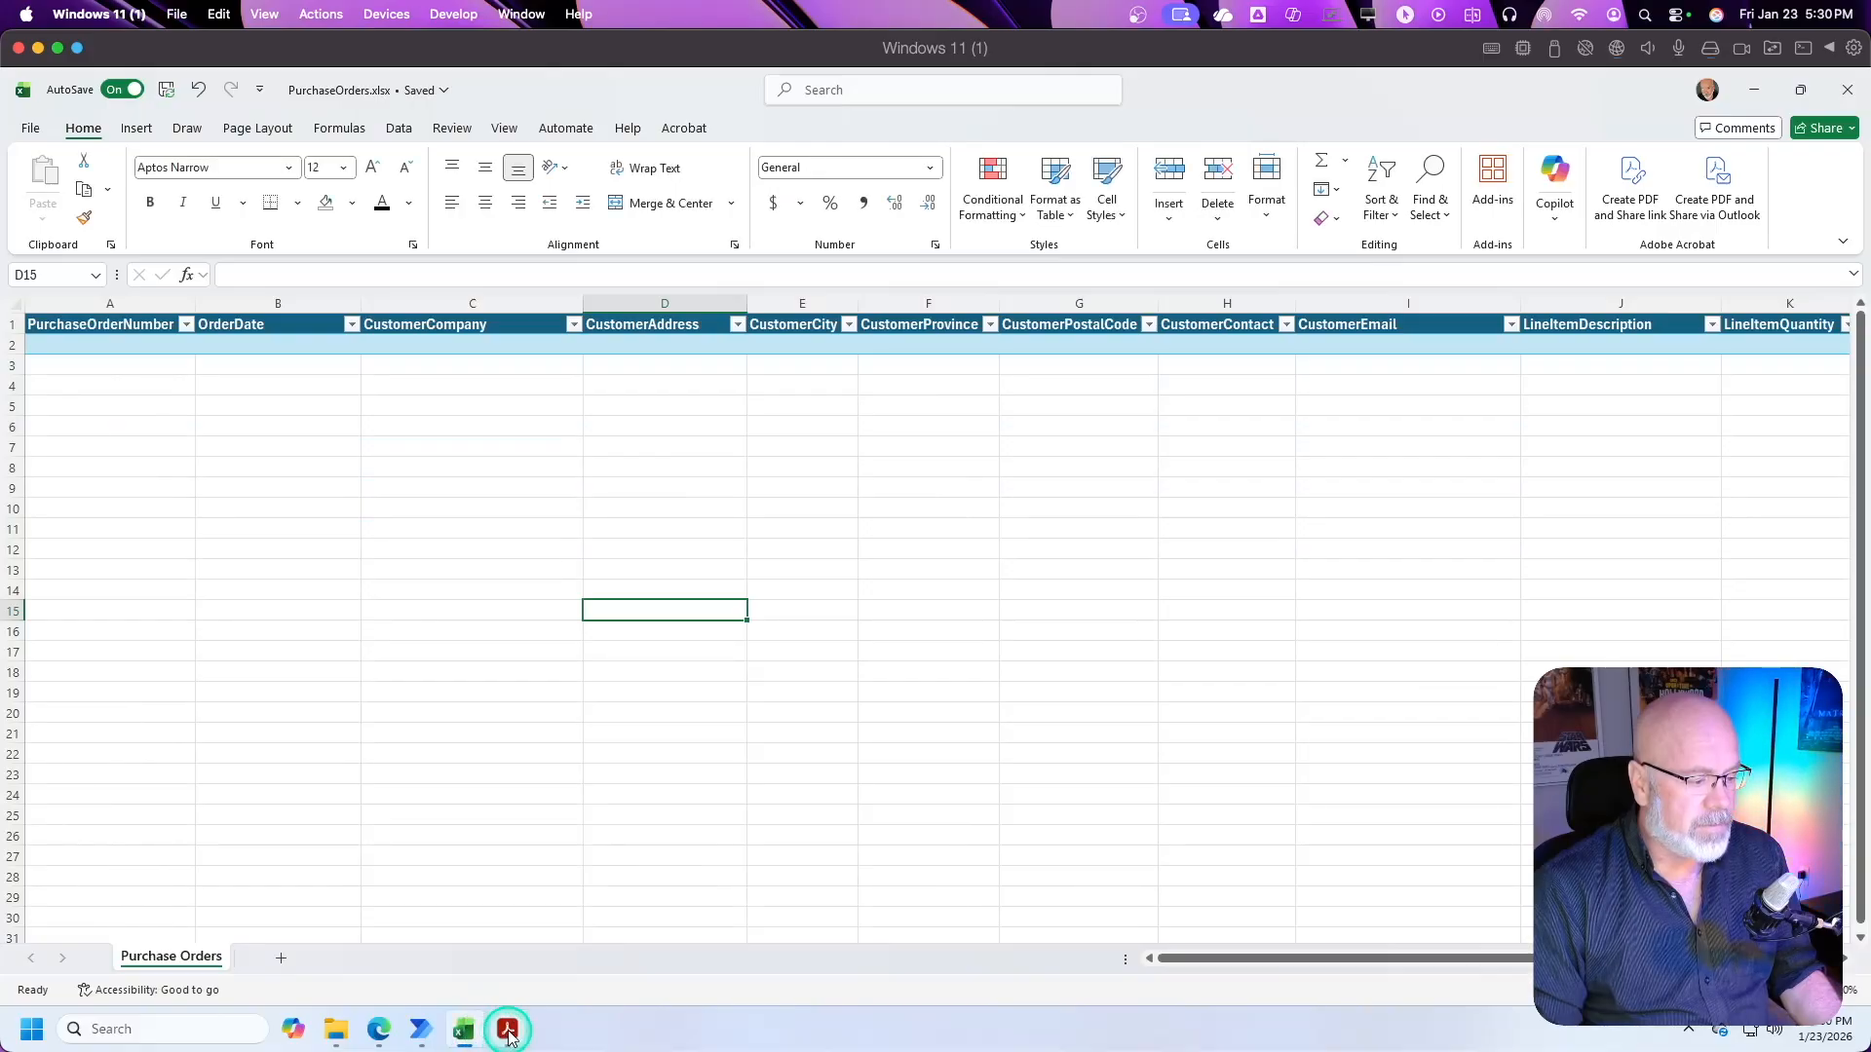
{"action": "left_click", "coordinate": [417, 1031]}
{"action": "left_click", "coordinate": [445, 320]}
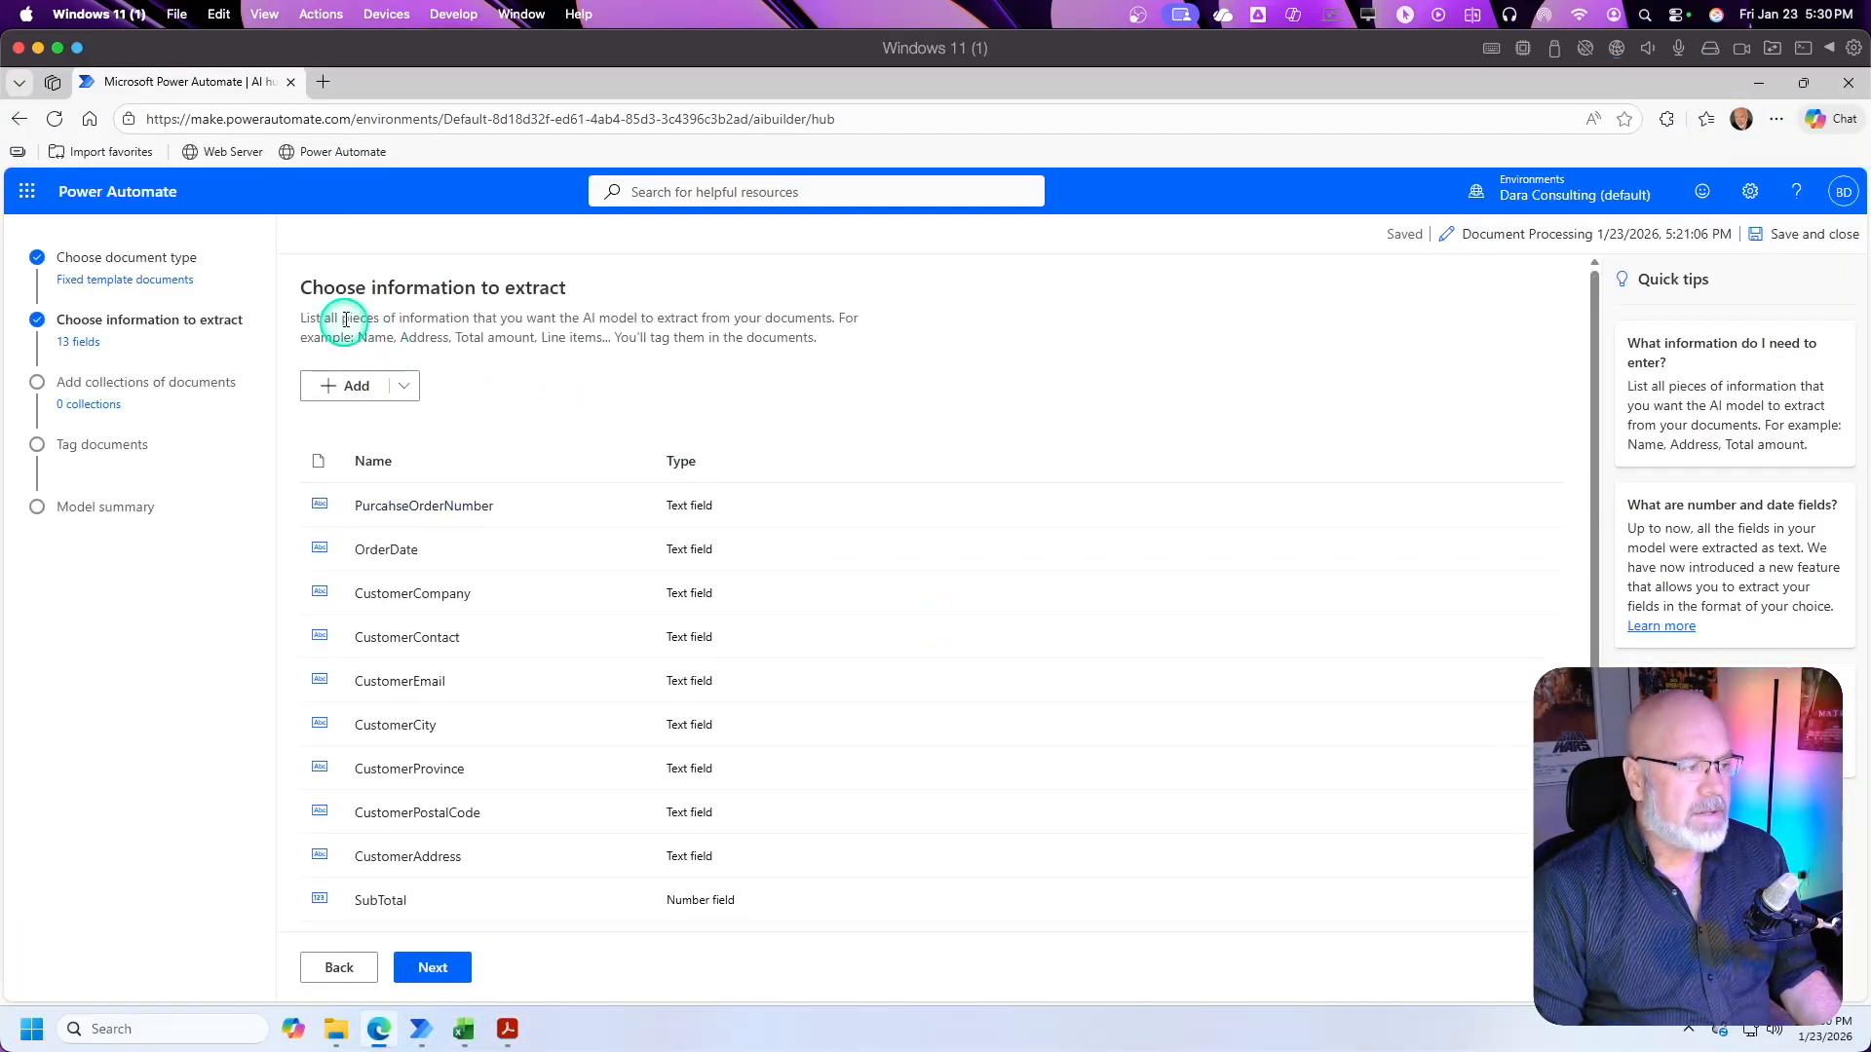
{"action": "left_click", "coordinate": [362, 395]}
{"action": "left_click", "coordinate": [657, 482]}
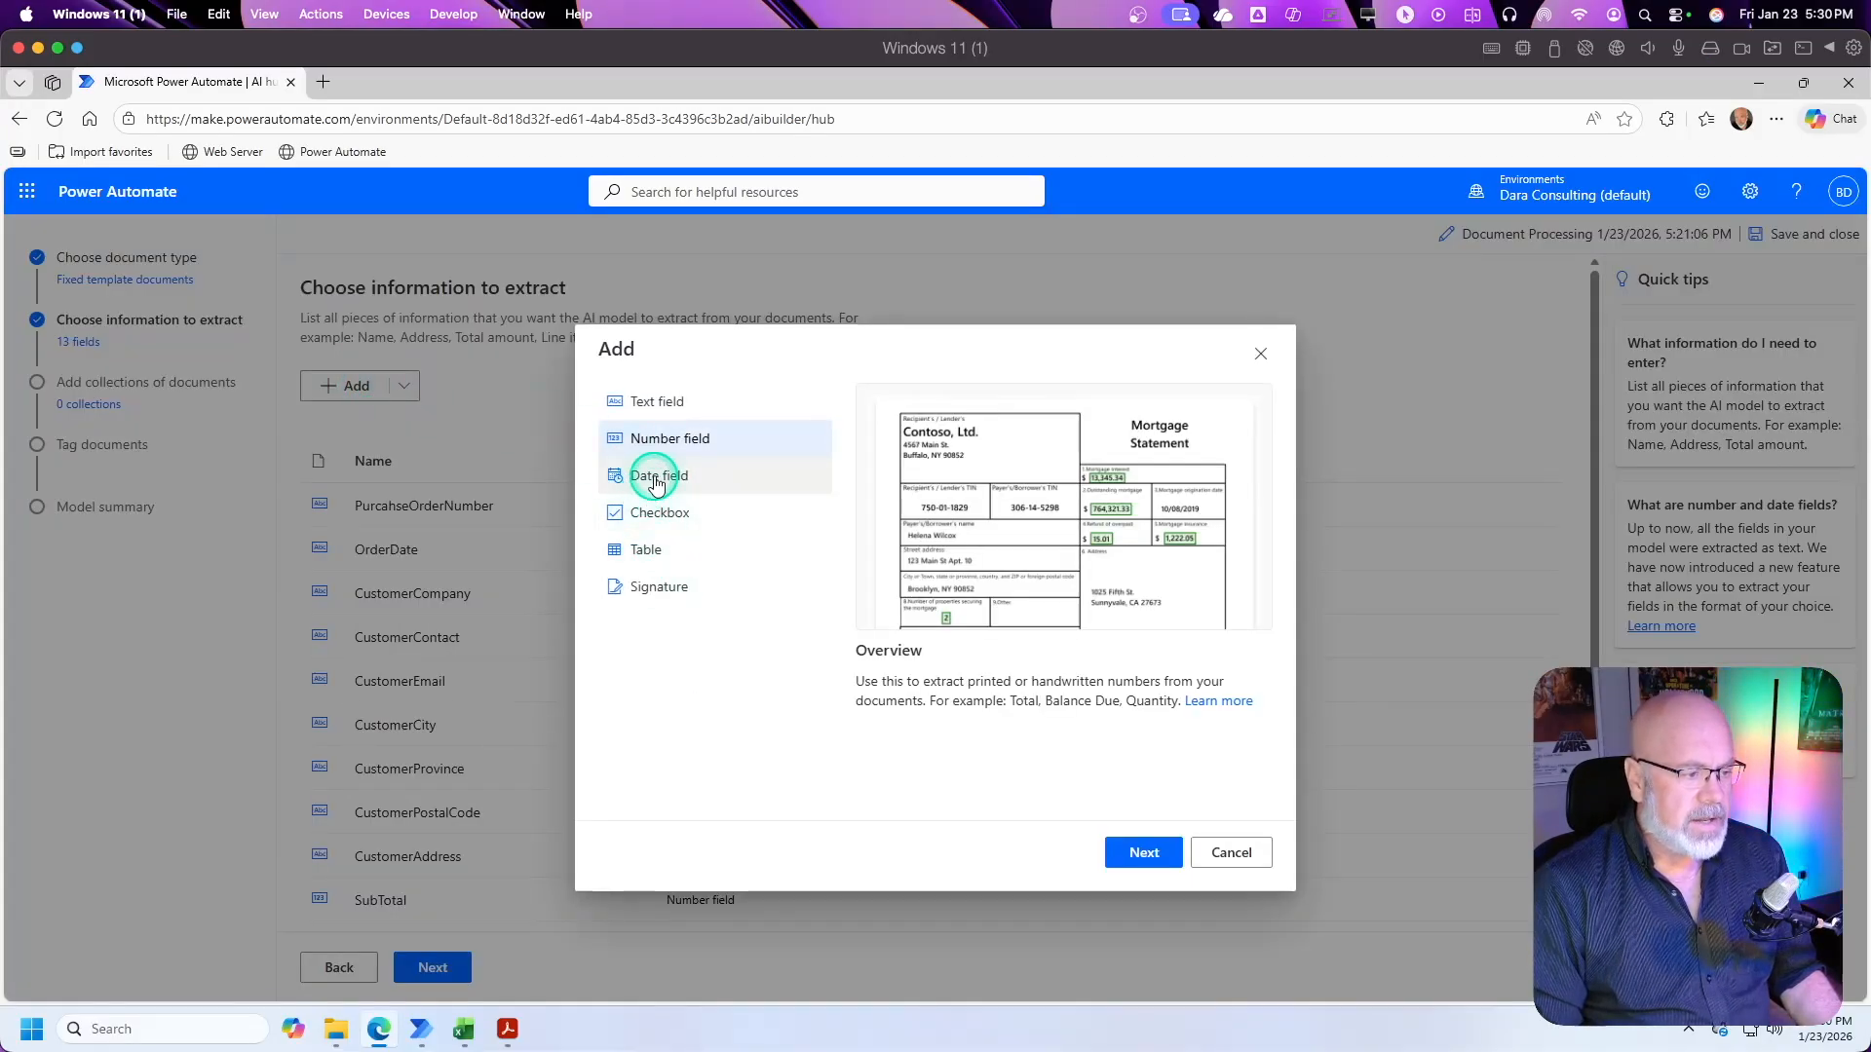
{"action": "left_click", "coordinate": [643, 553]}
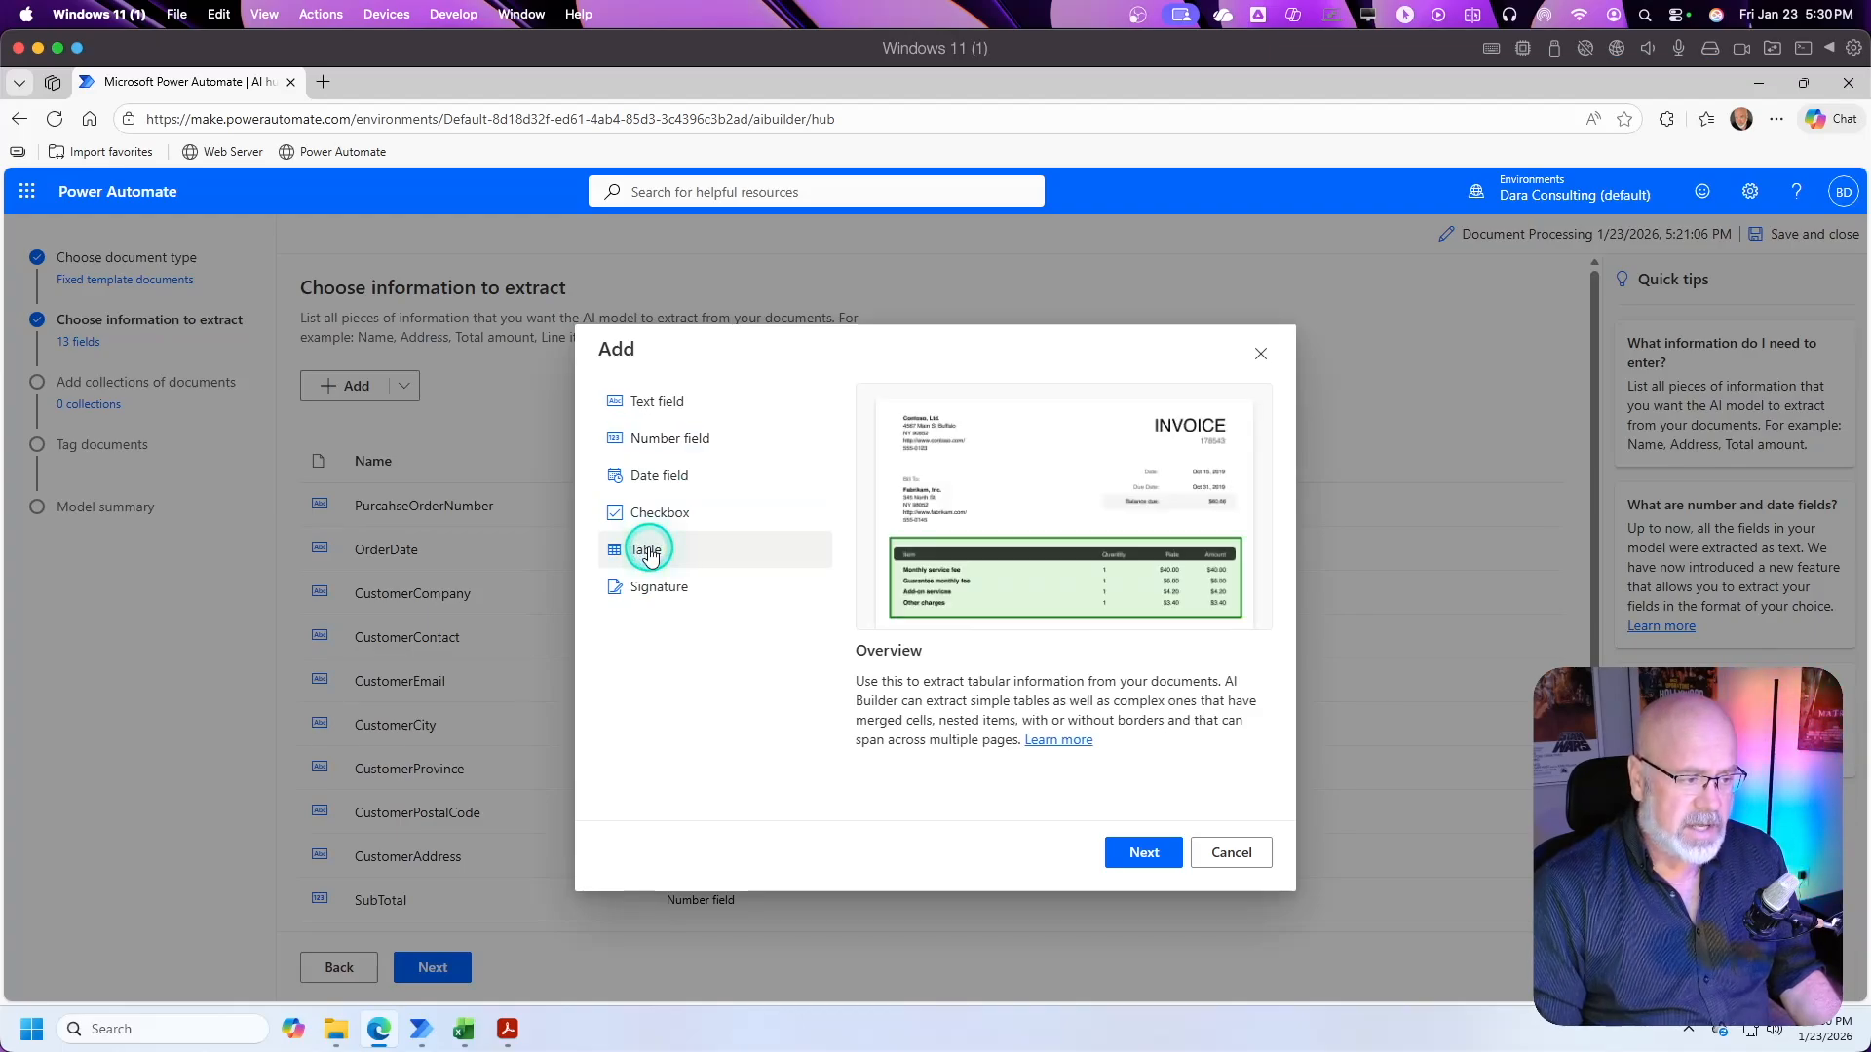
{"action": "left_click", "coordinate": [1138, 851]}
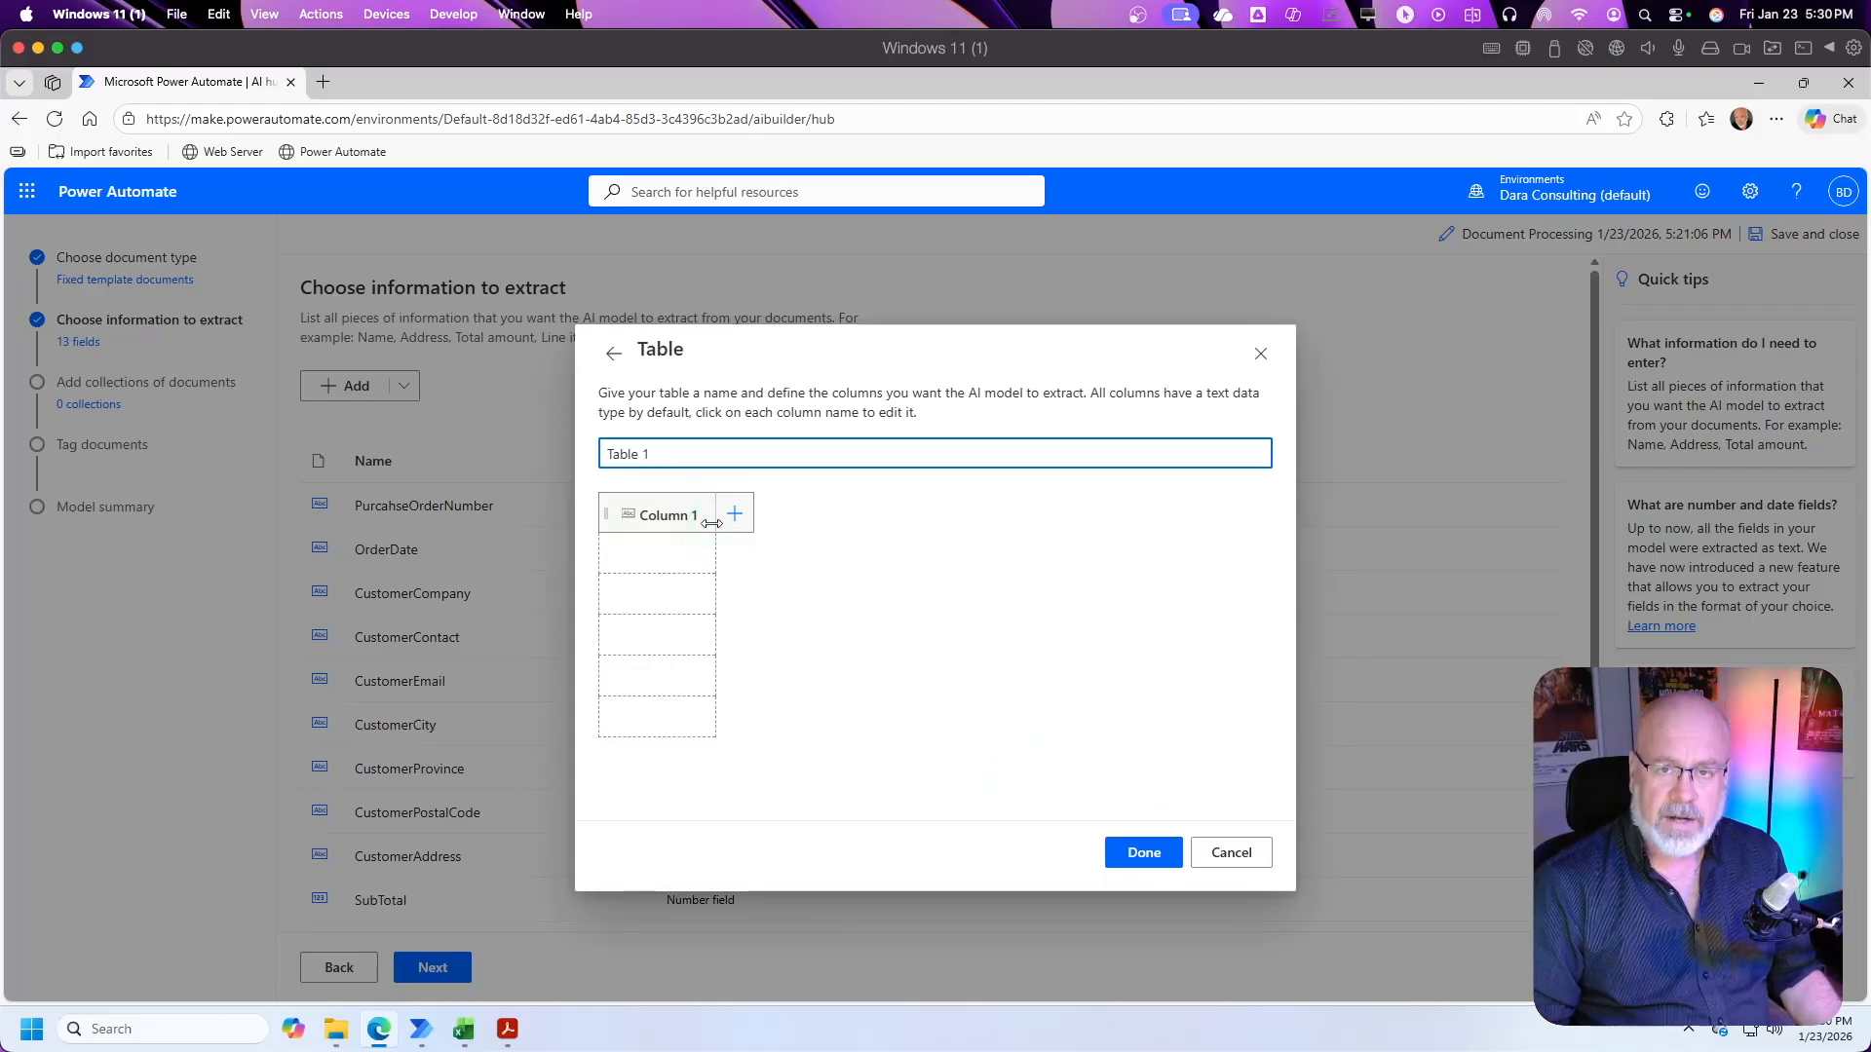
Step: Name the new table LineItems
{"action": "left_click_drag", "start_coordinate": [656, 453], "coordinate": [556, 453]}
{"action": "type", "text": "Lint"}
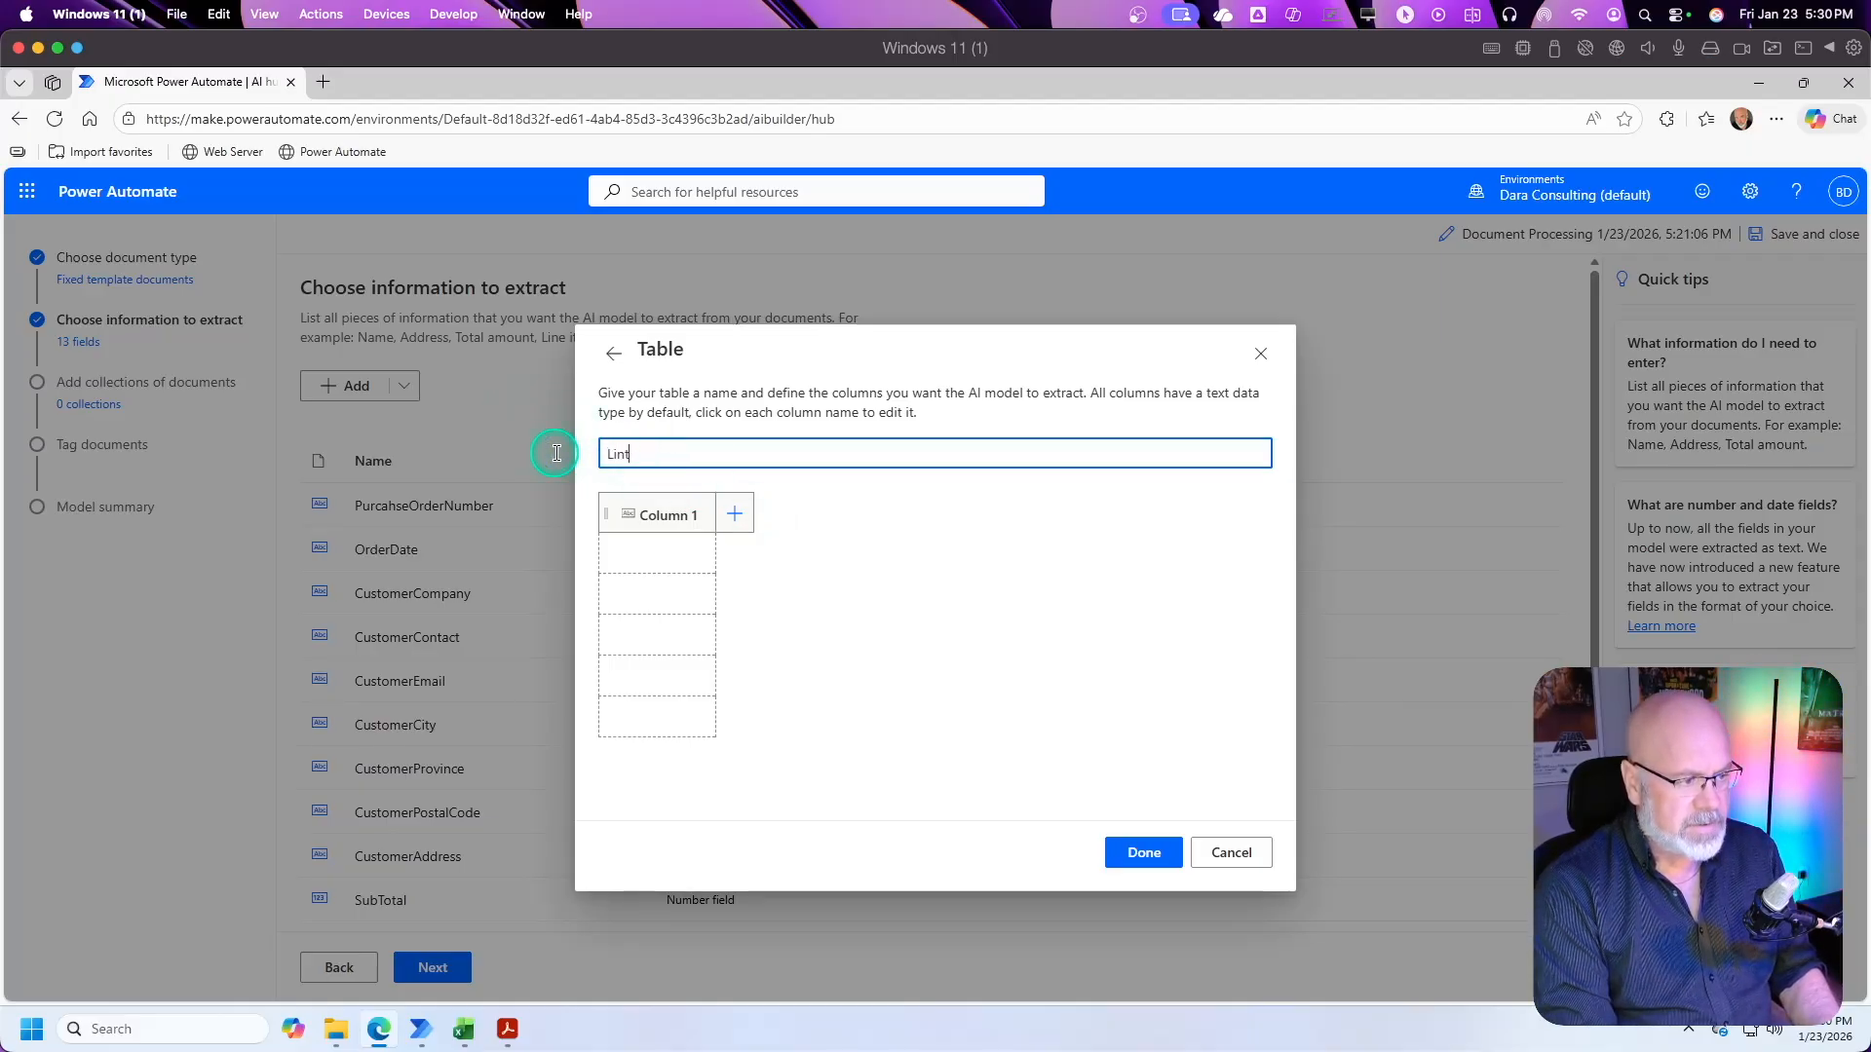
{"action": "key", "text": "BackSpace"}
{"action": "type", "text": "e "}
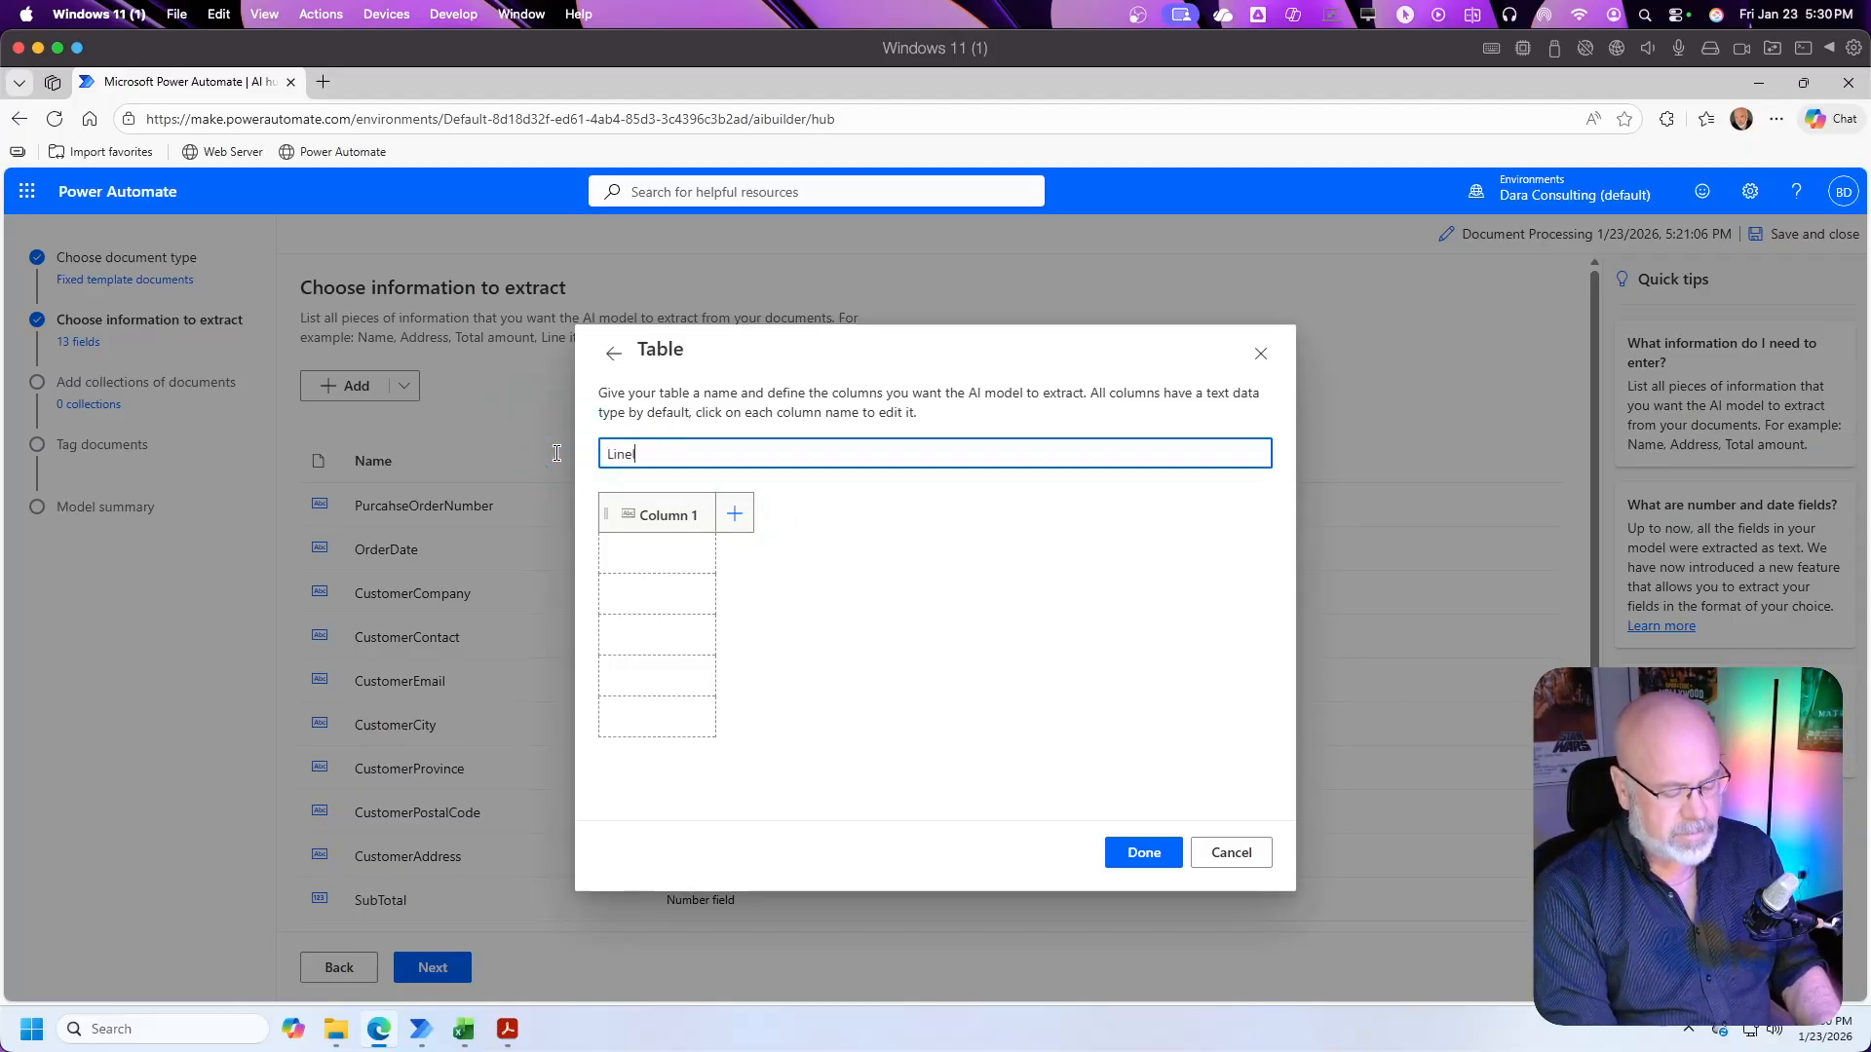
{"action": "type", "text": "Item"}
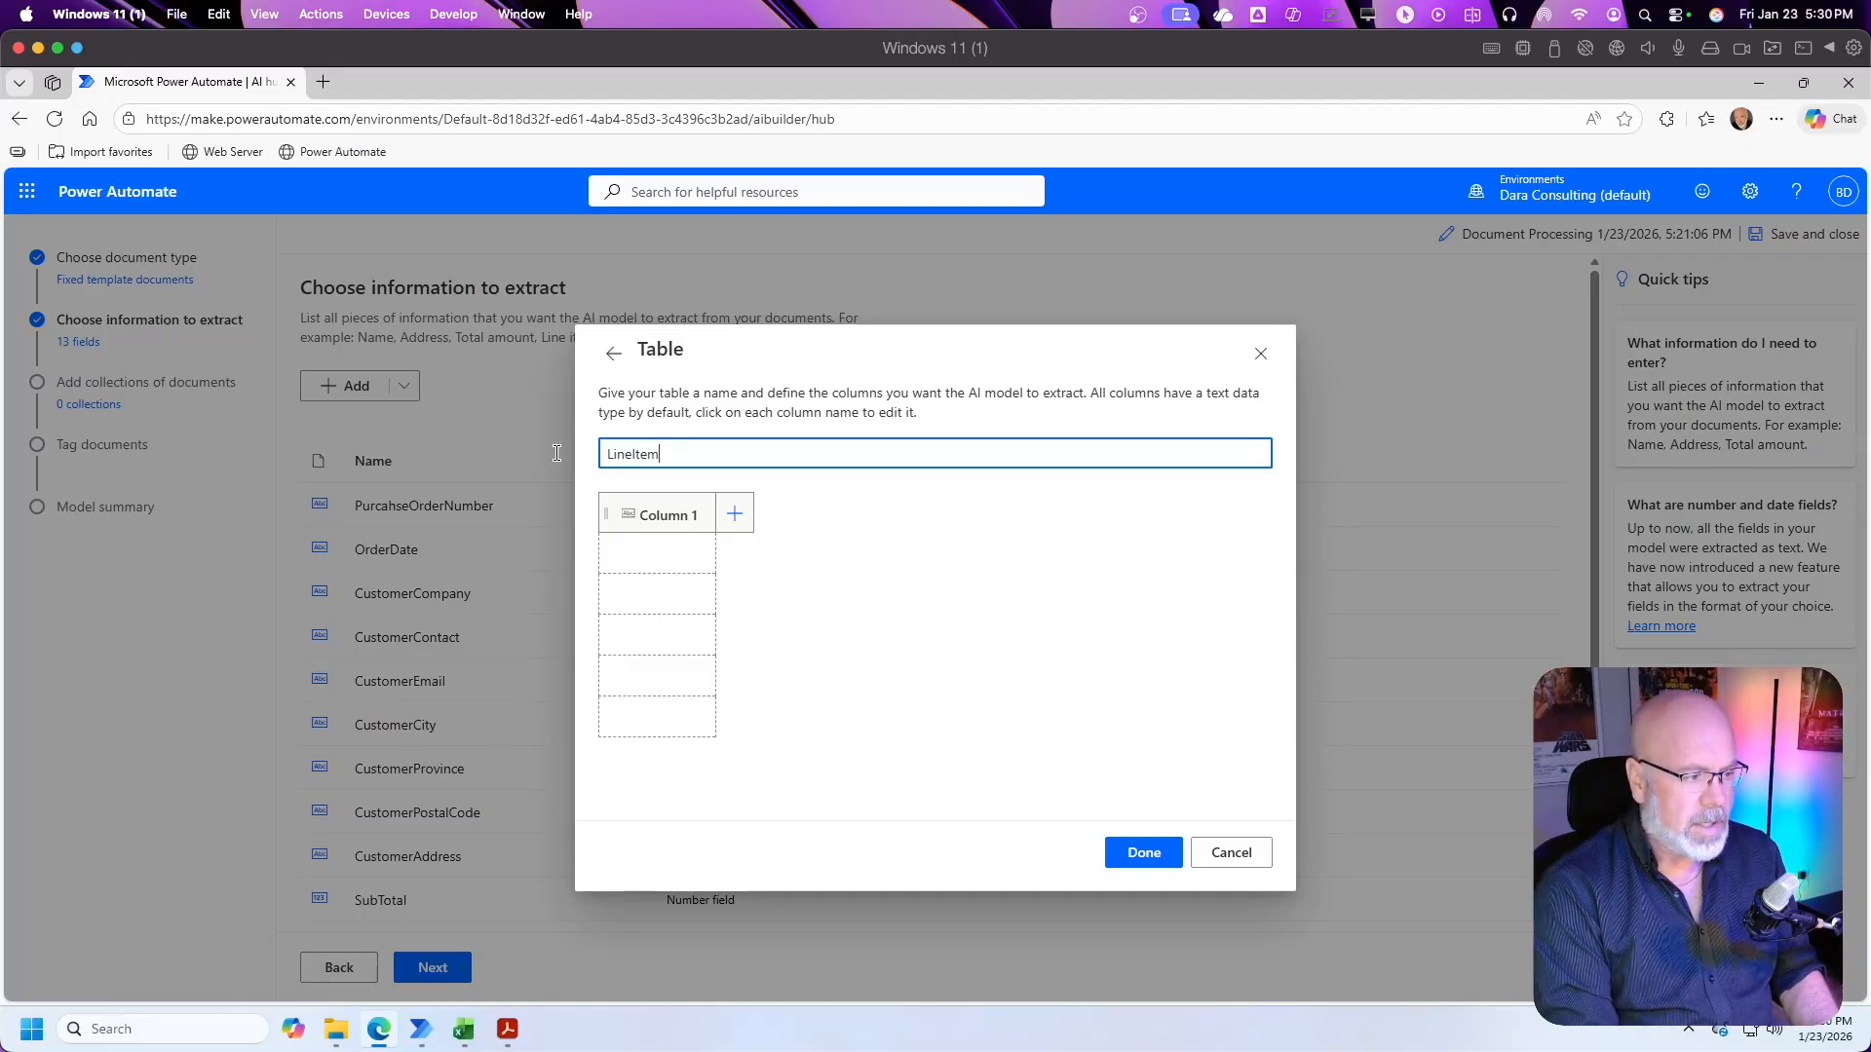
{"action": "type", "text": "s"}
{"action": "left_click", "coordinate": [656, 575]}
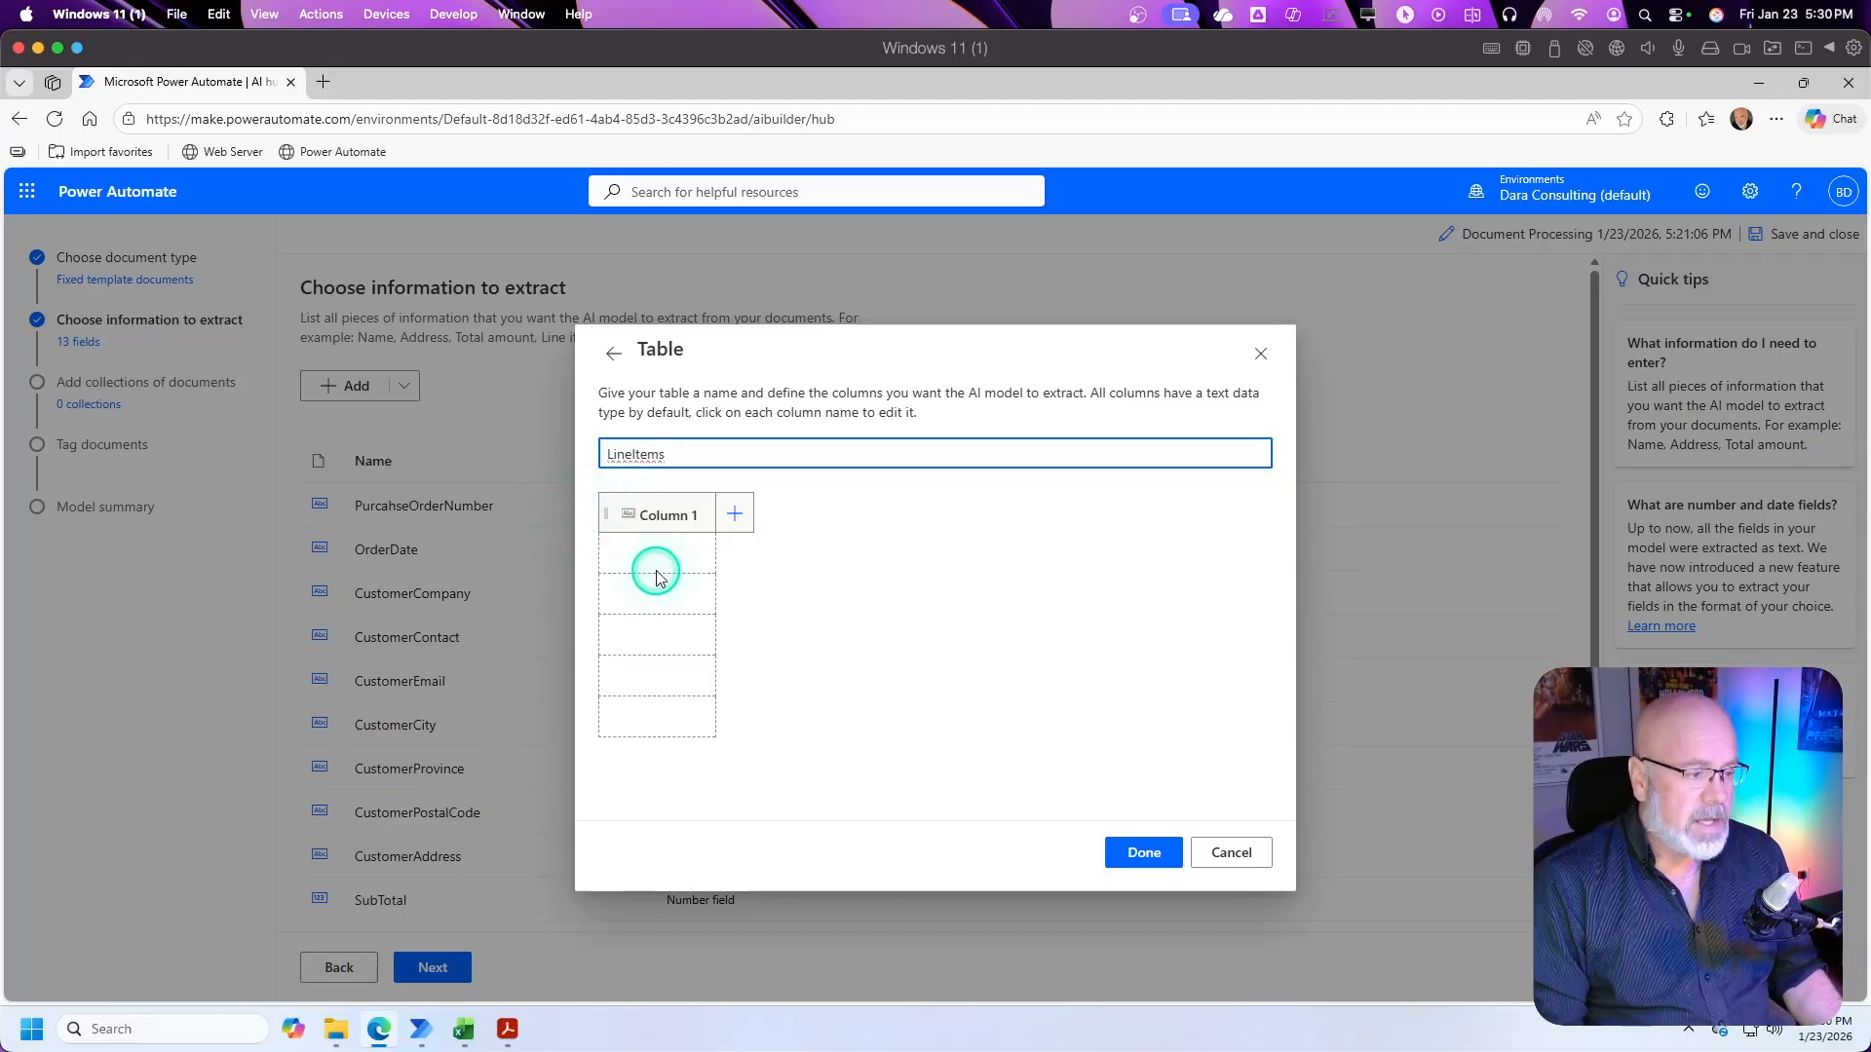
Step: Check the line item column headings in the purchase order PDF and rename the first column of the LineItems table to Description
{"action": "key", "text": "alt+Tab"}
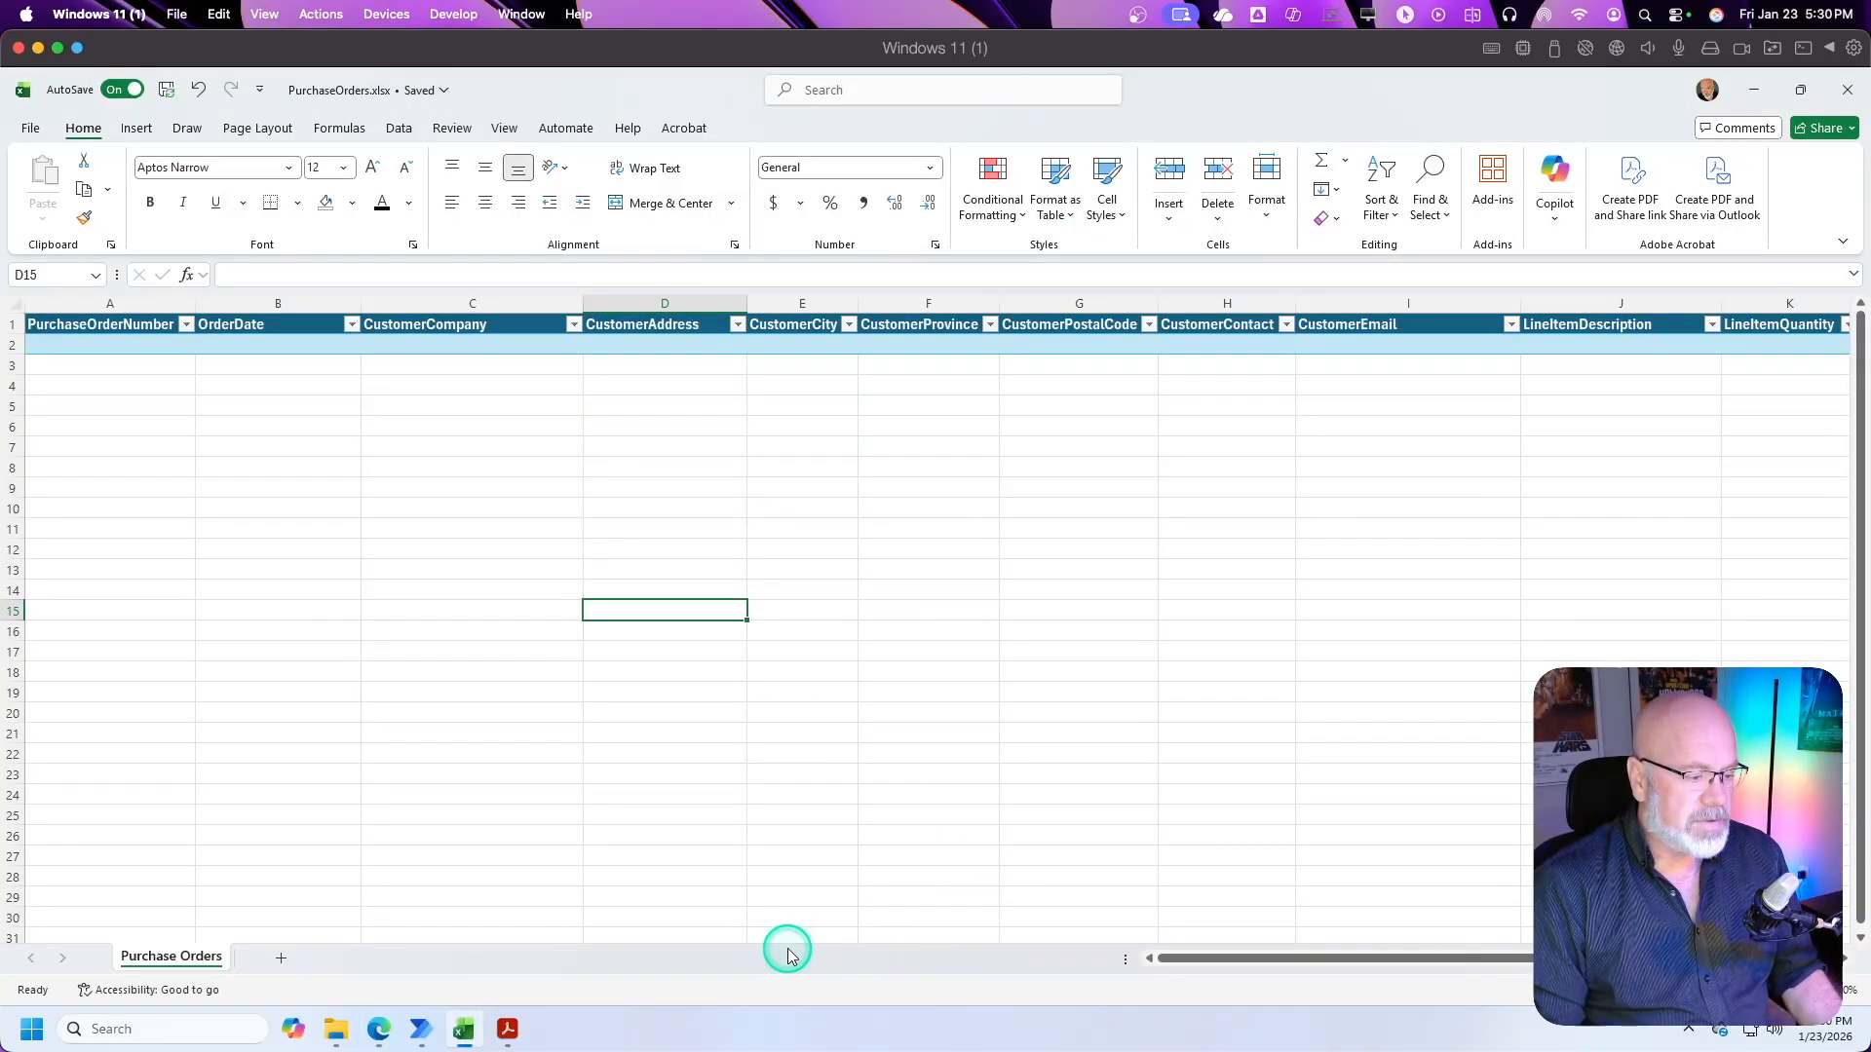
{"action": "key", "text": "alt+Tab"}
{"action": "left_click", "coordinate": [497, 1026]}
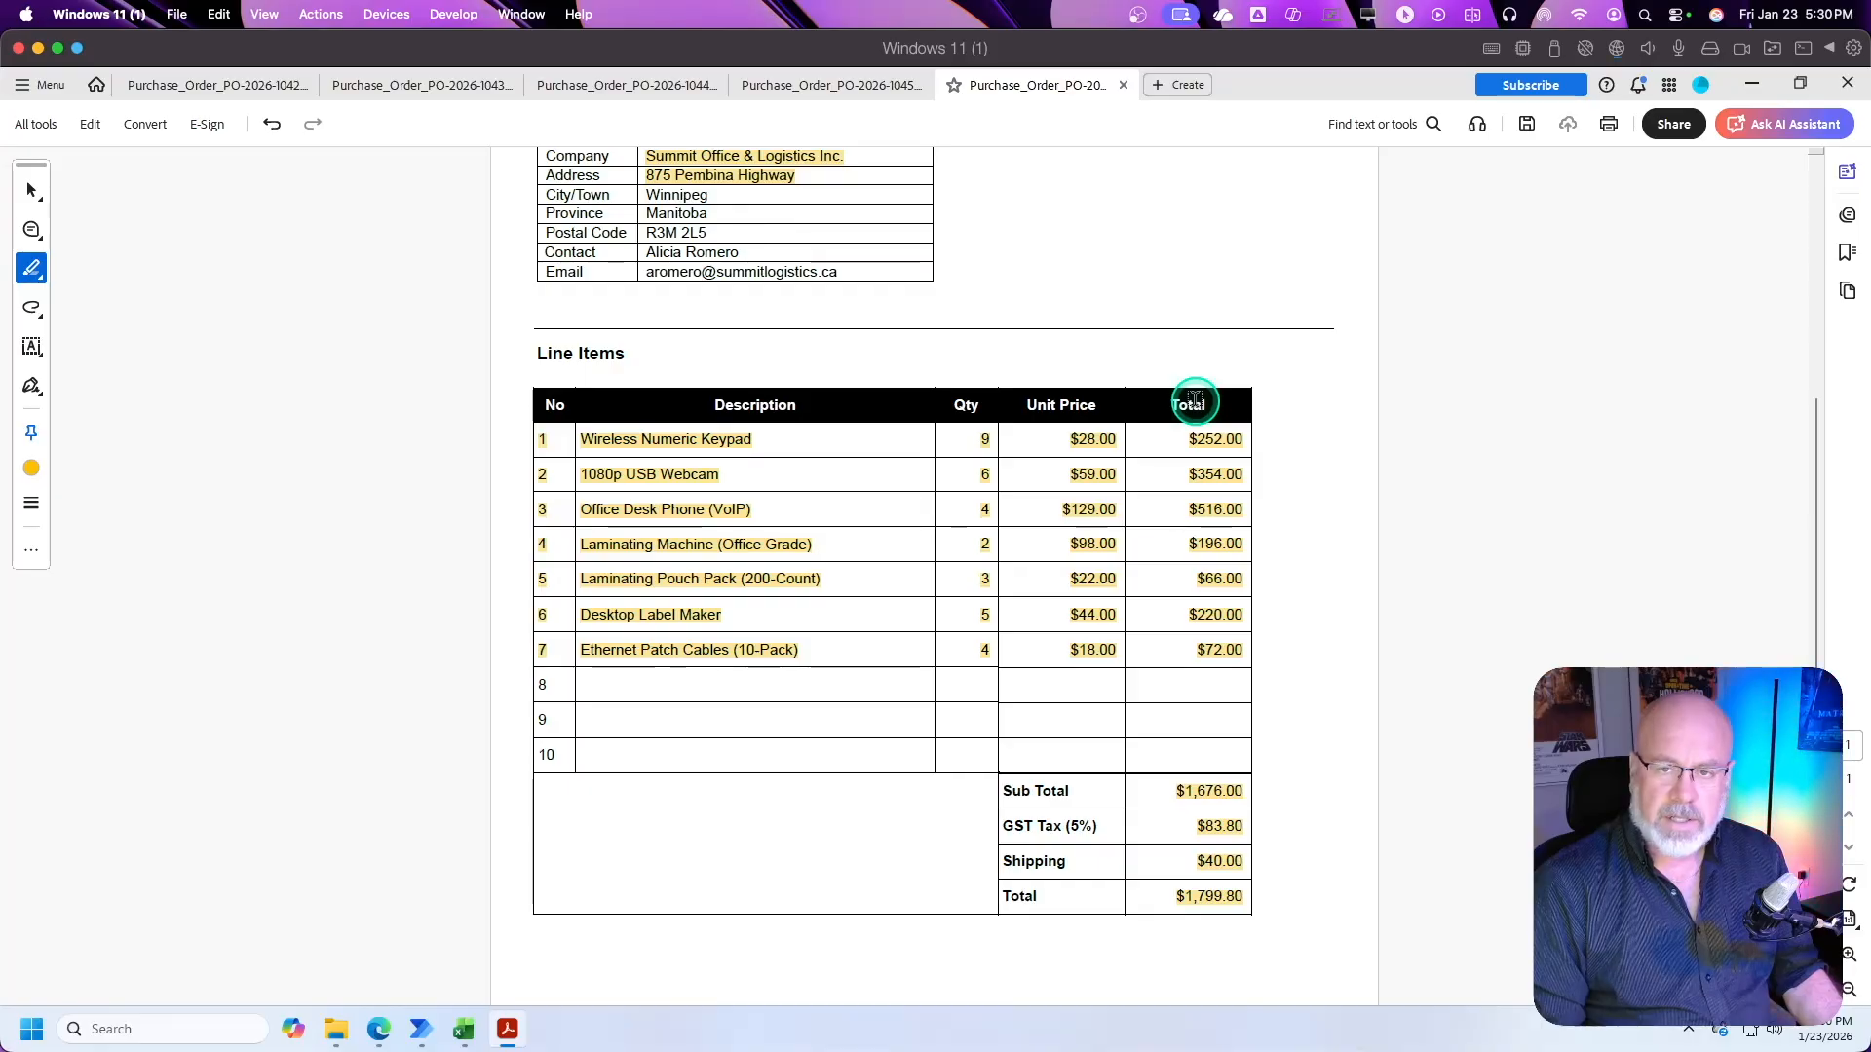
{"action": "key", "text": "alt+Tab"}
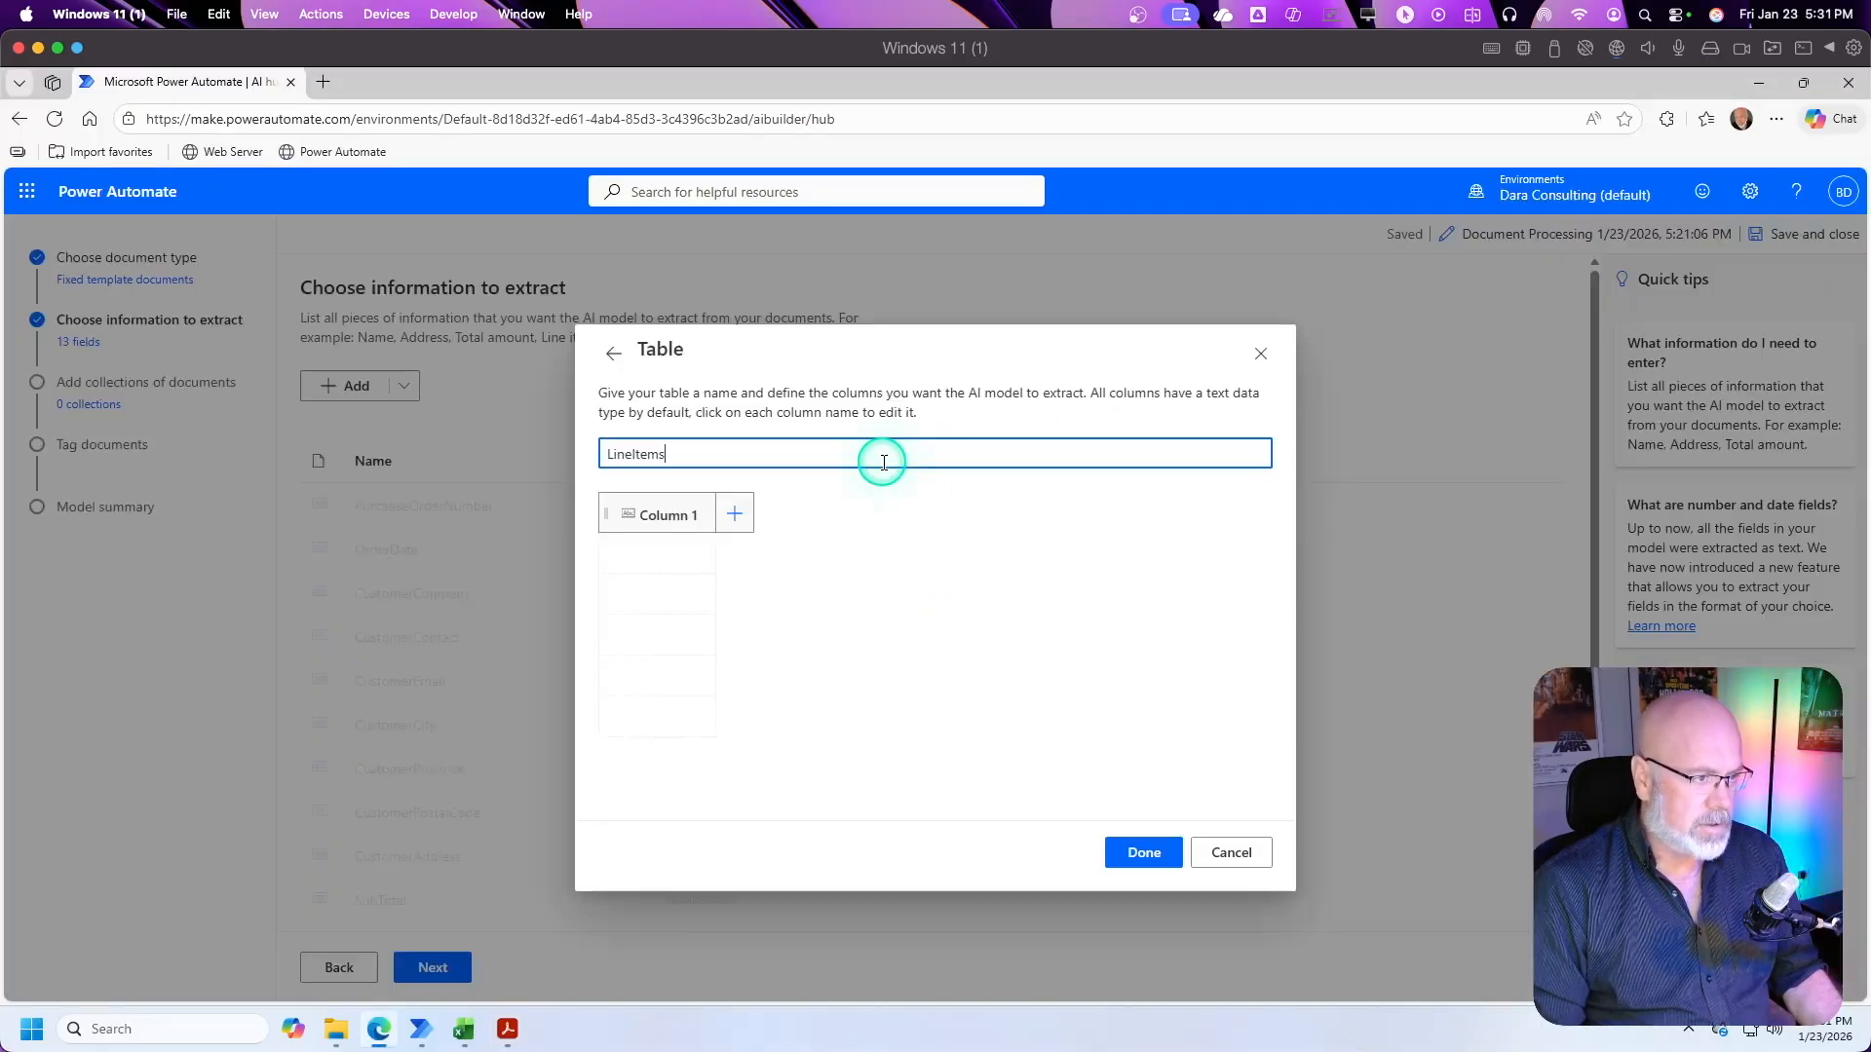
{"action": "left_click", "coordinate": [660, 520]}
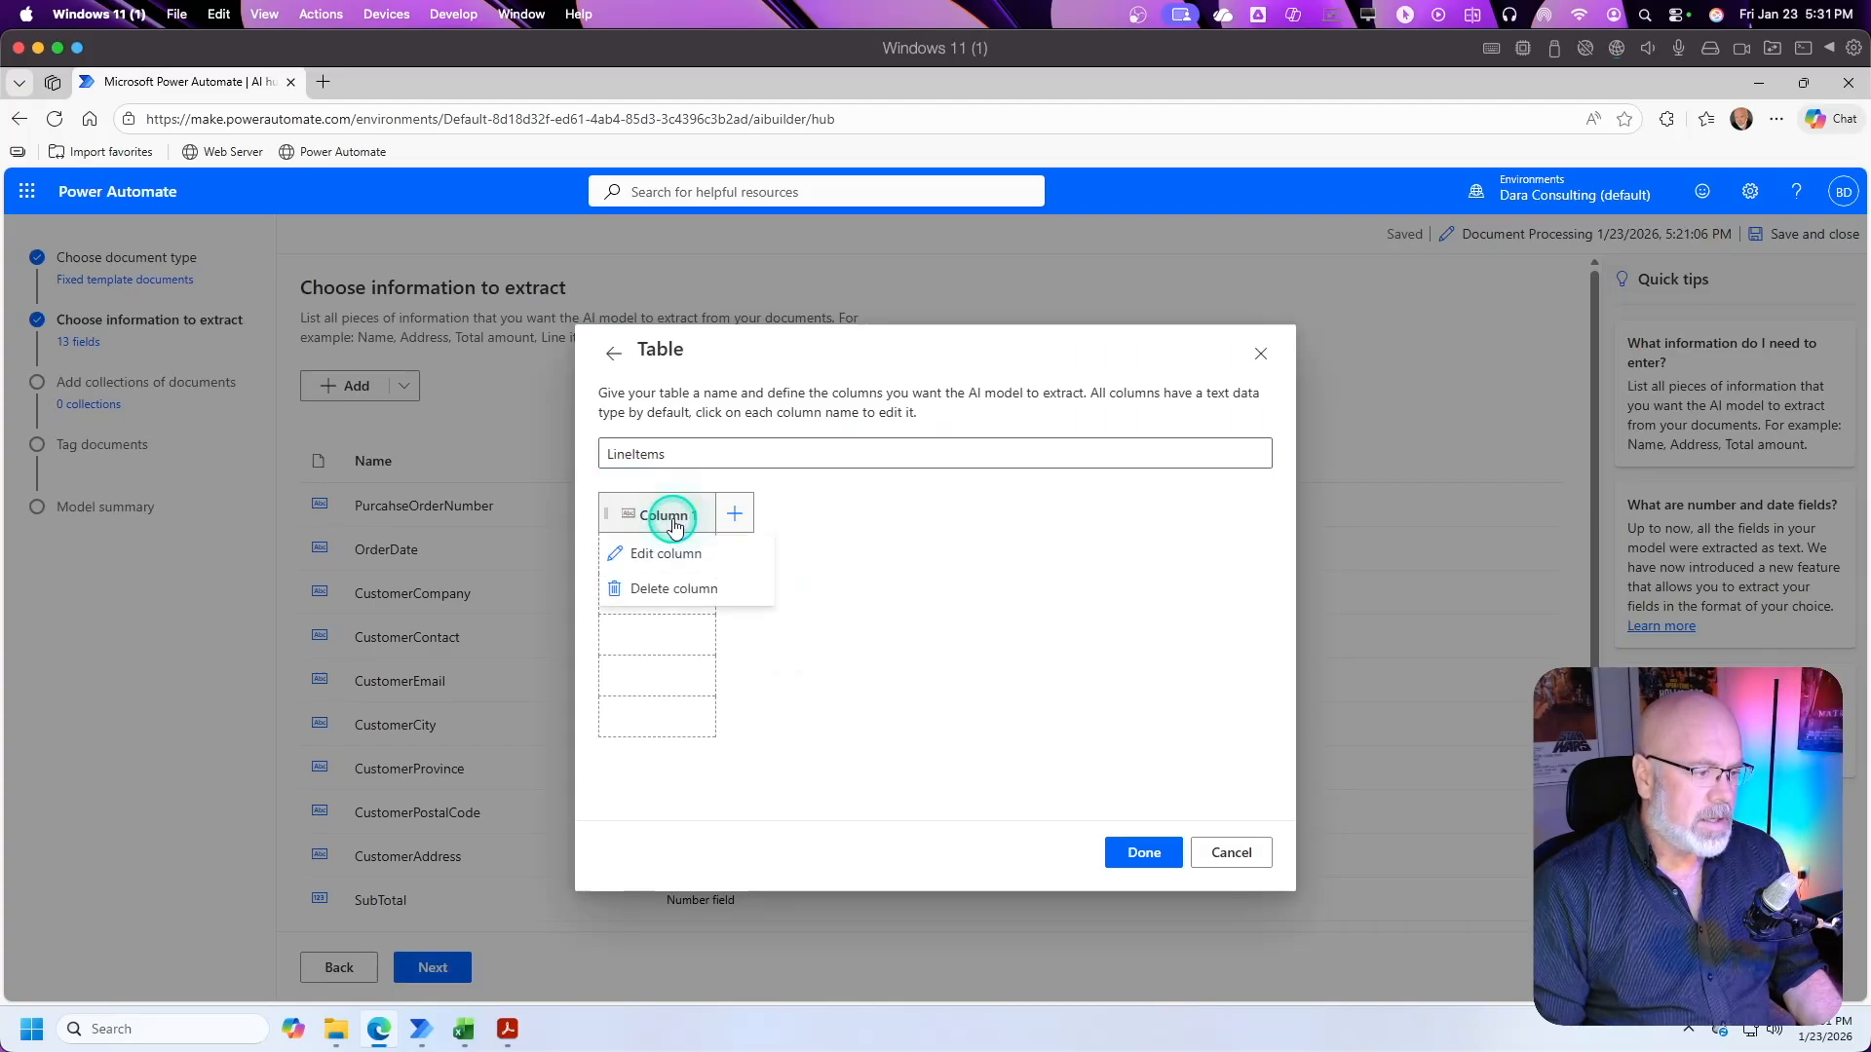
{"action": "left_click", "coordinate": [674, 563]}
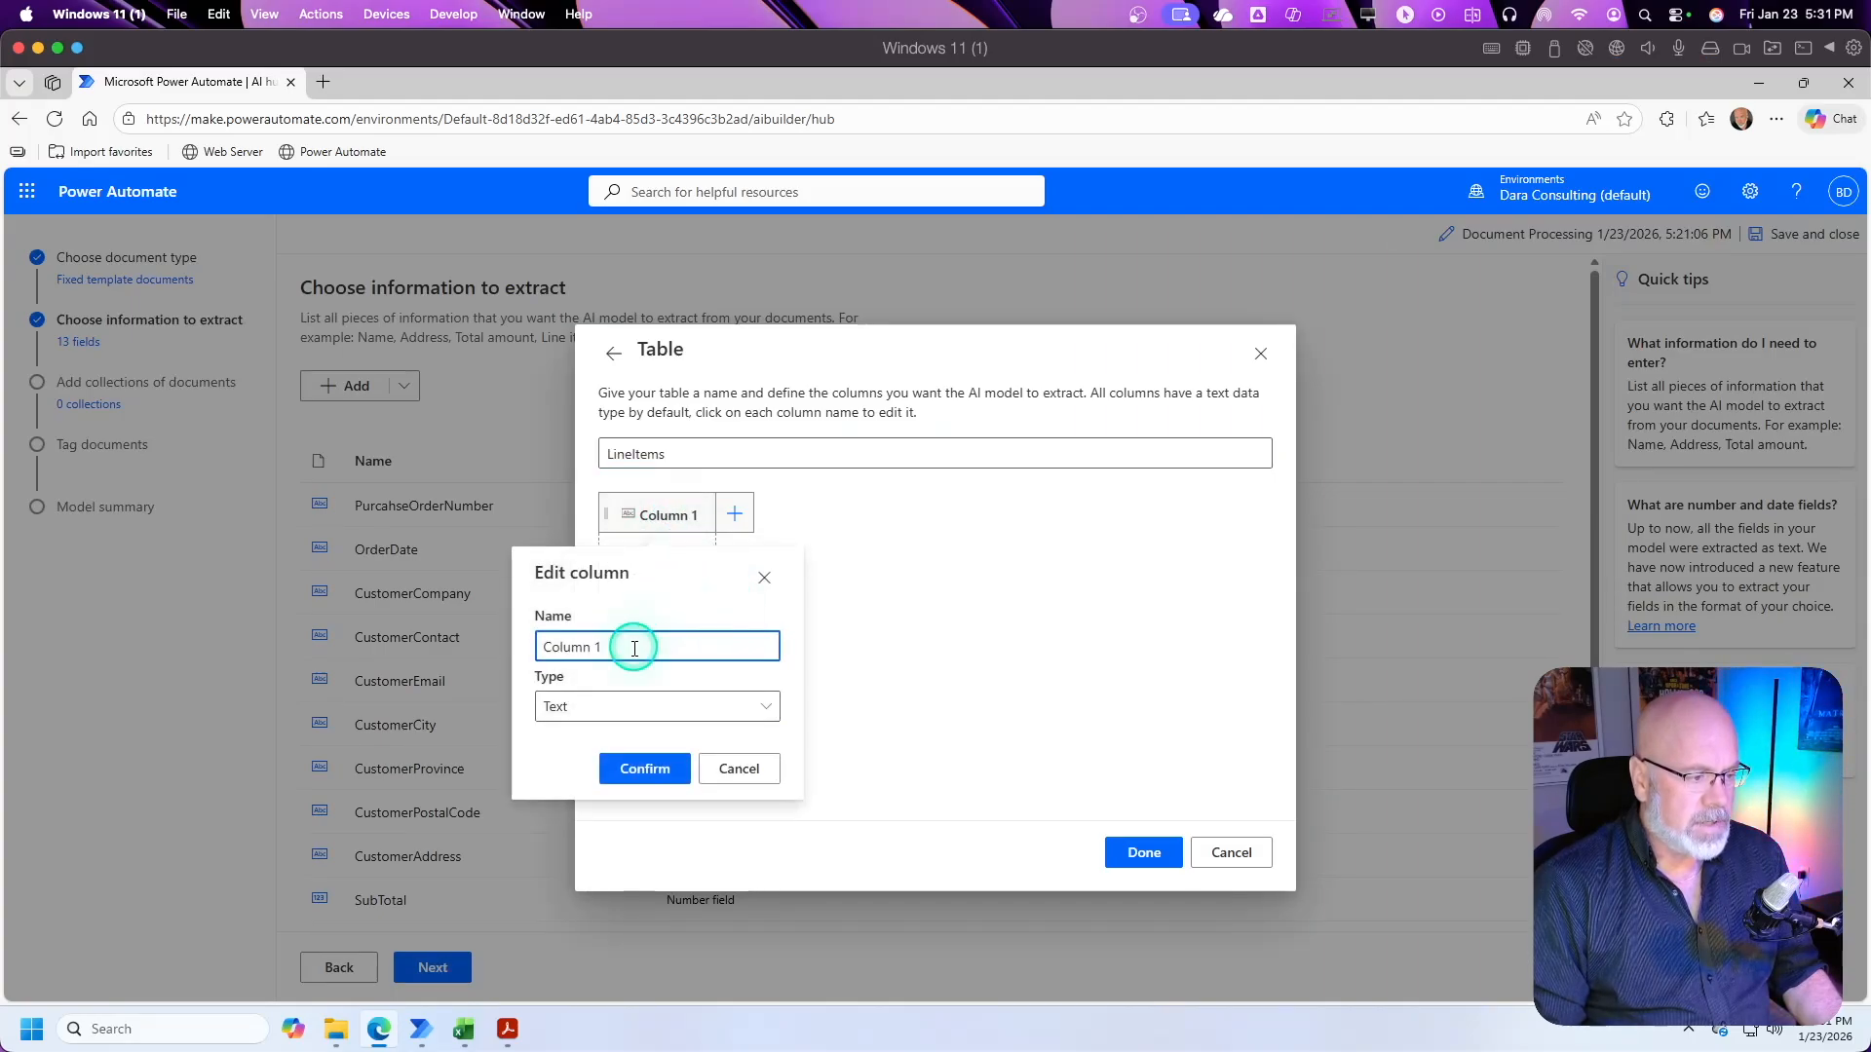
{"action": "left_click_drag", "start_coordinate": [638, 643], "coordinate": [479, 641]}
{"action": "type", "text": "Desc"}
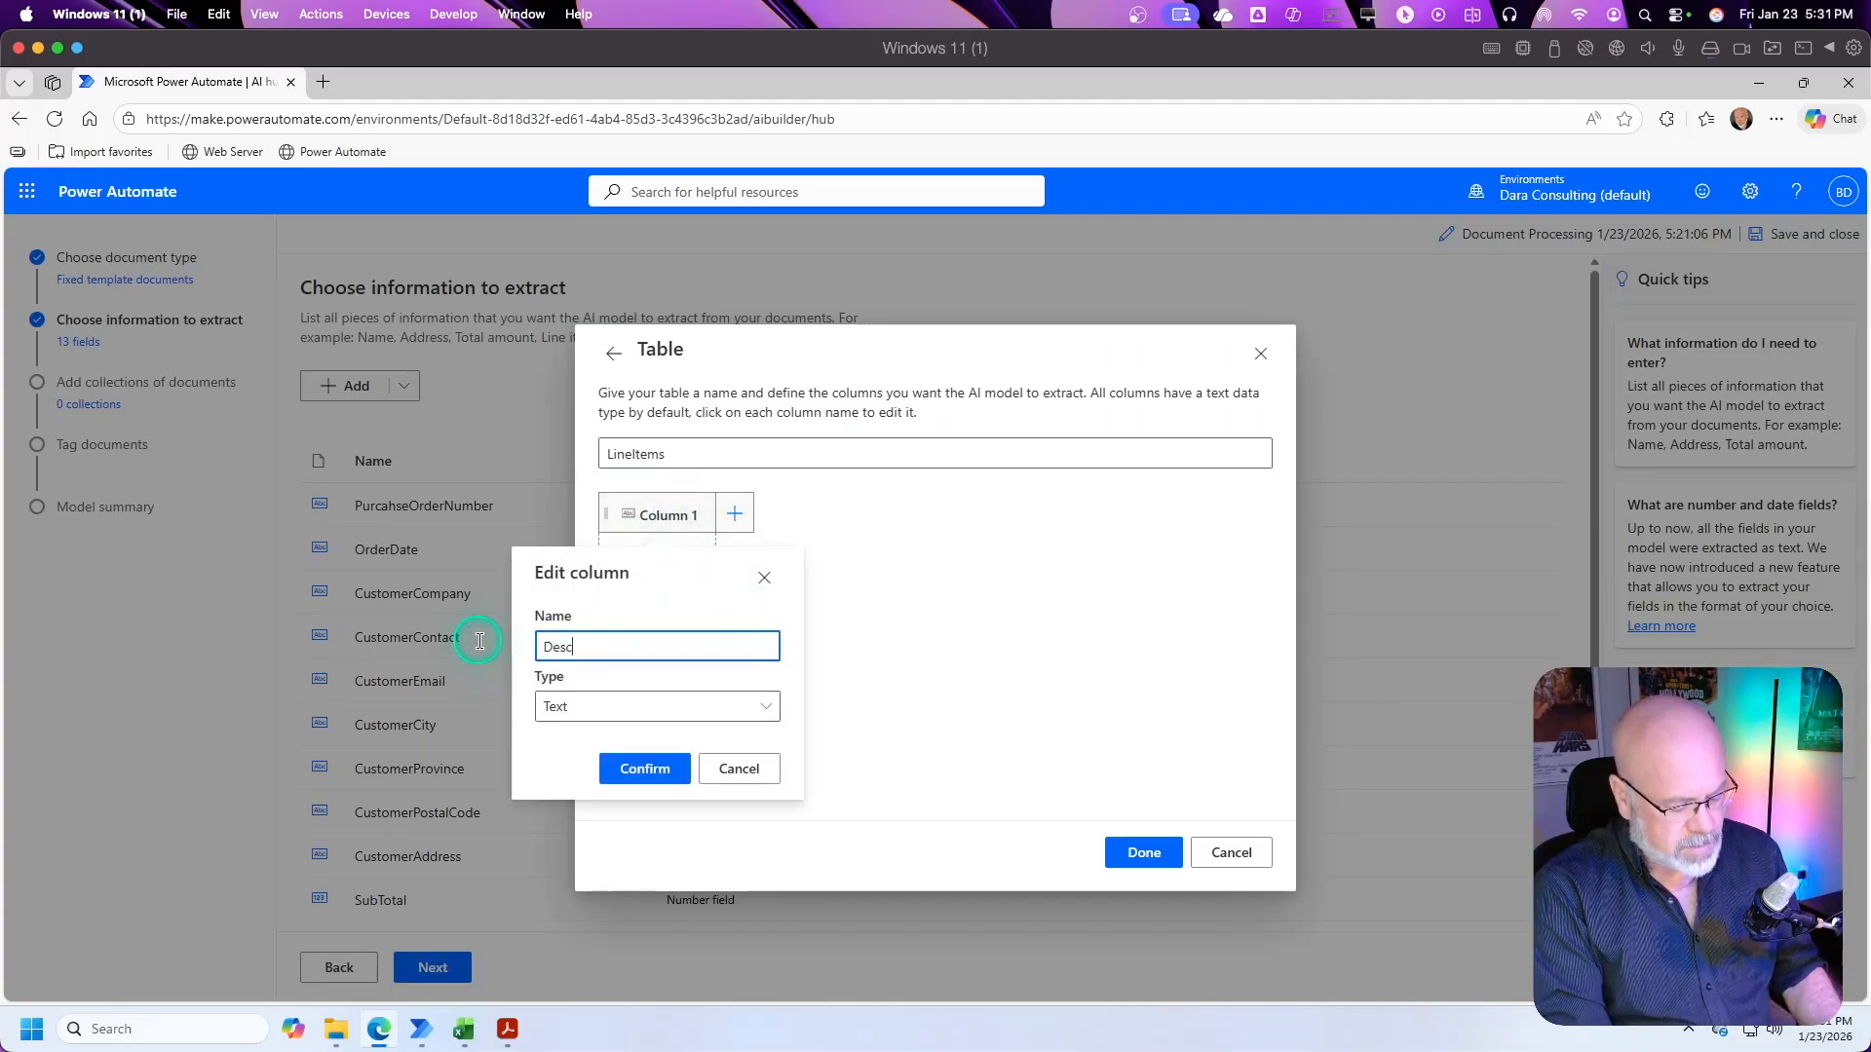
{"action": "type", "text": "ription"}
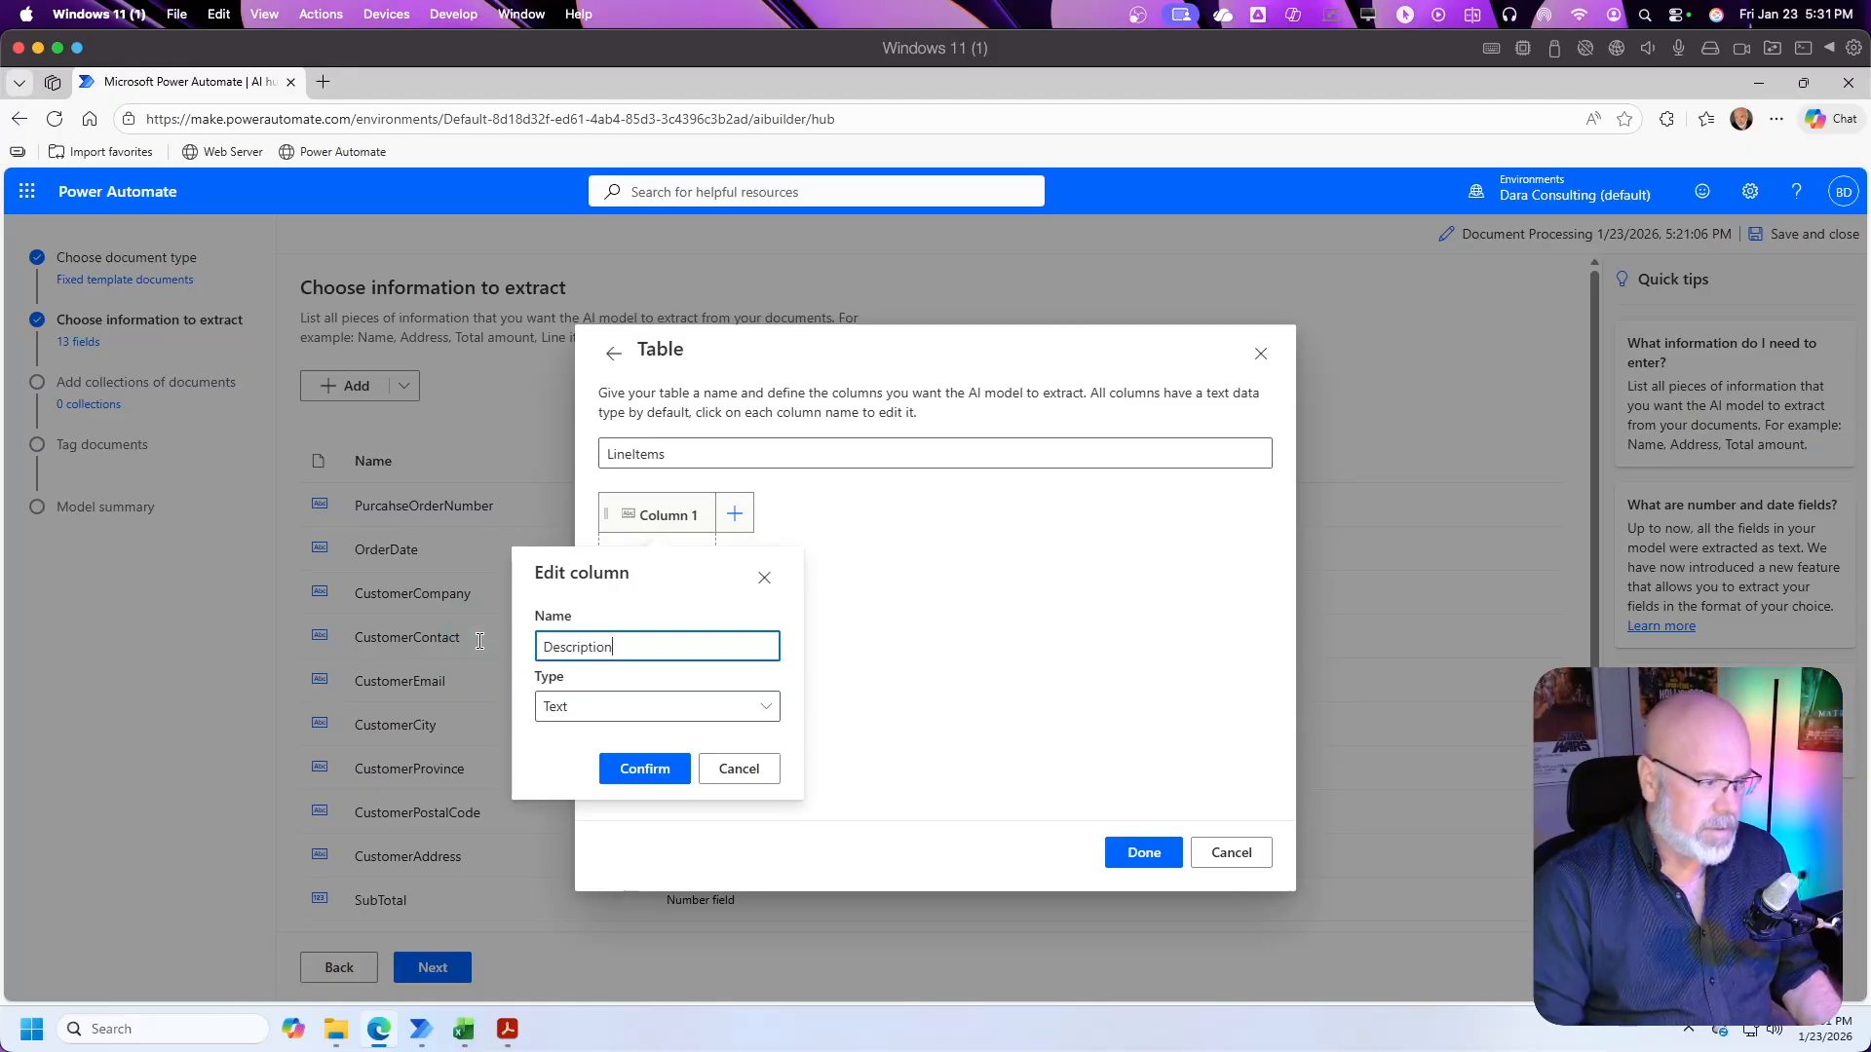
{"action": "left_click", "coordinate": [652, 772]}
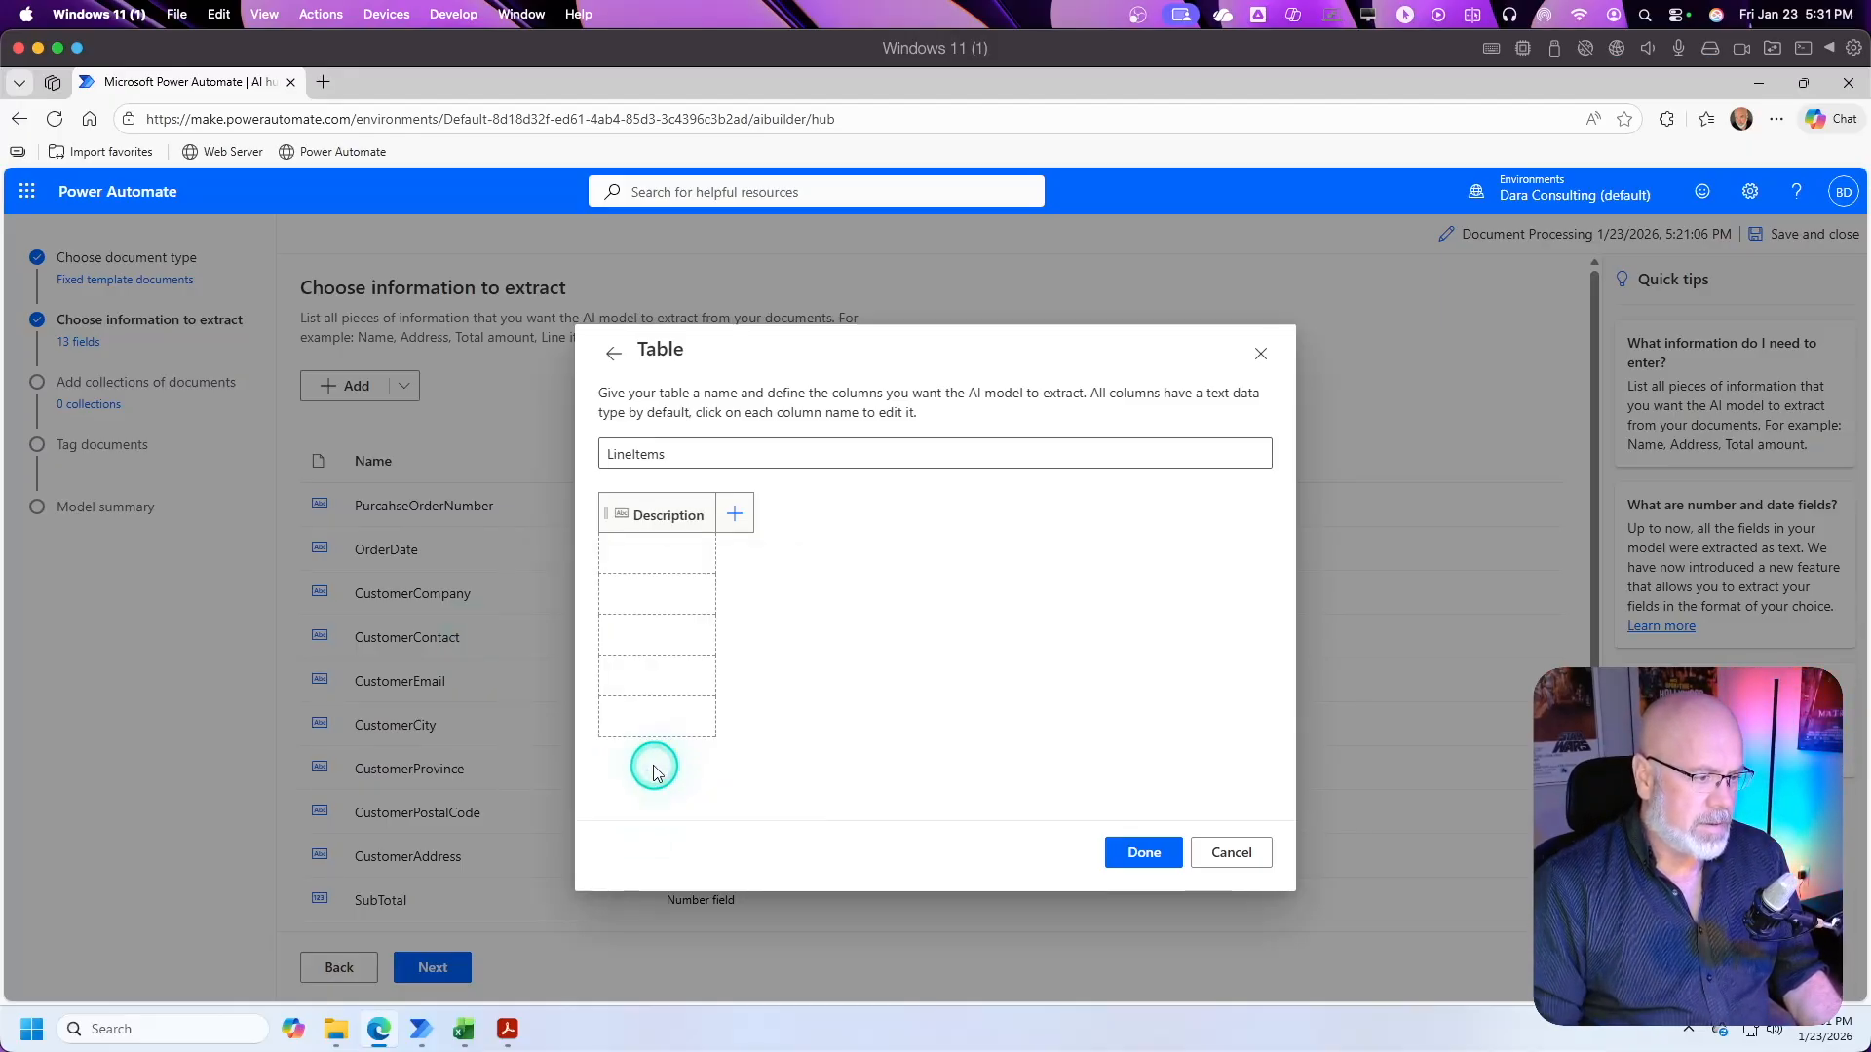
Step: Add a number column named Quantity to the LineItems table
{"action": "left_click", "coordinate": [734, 513]}
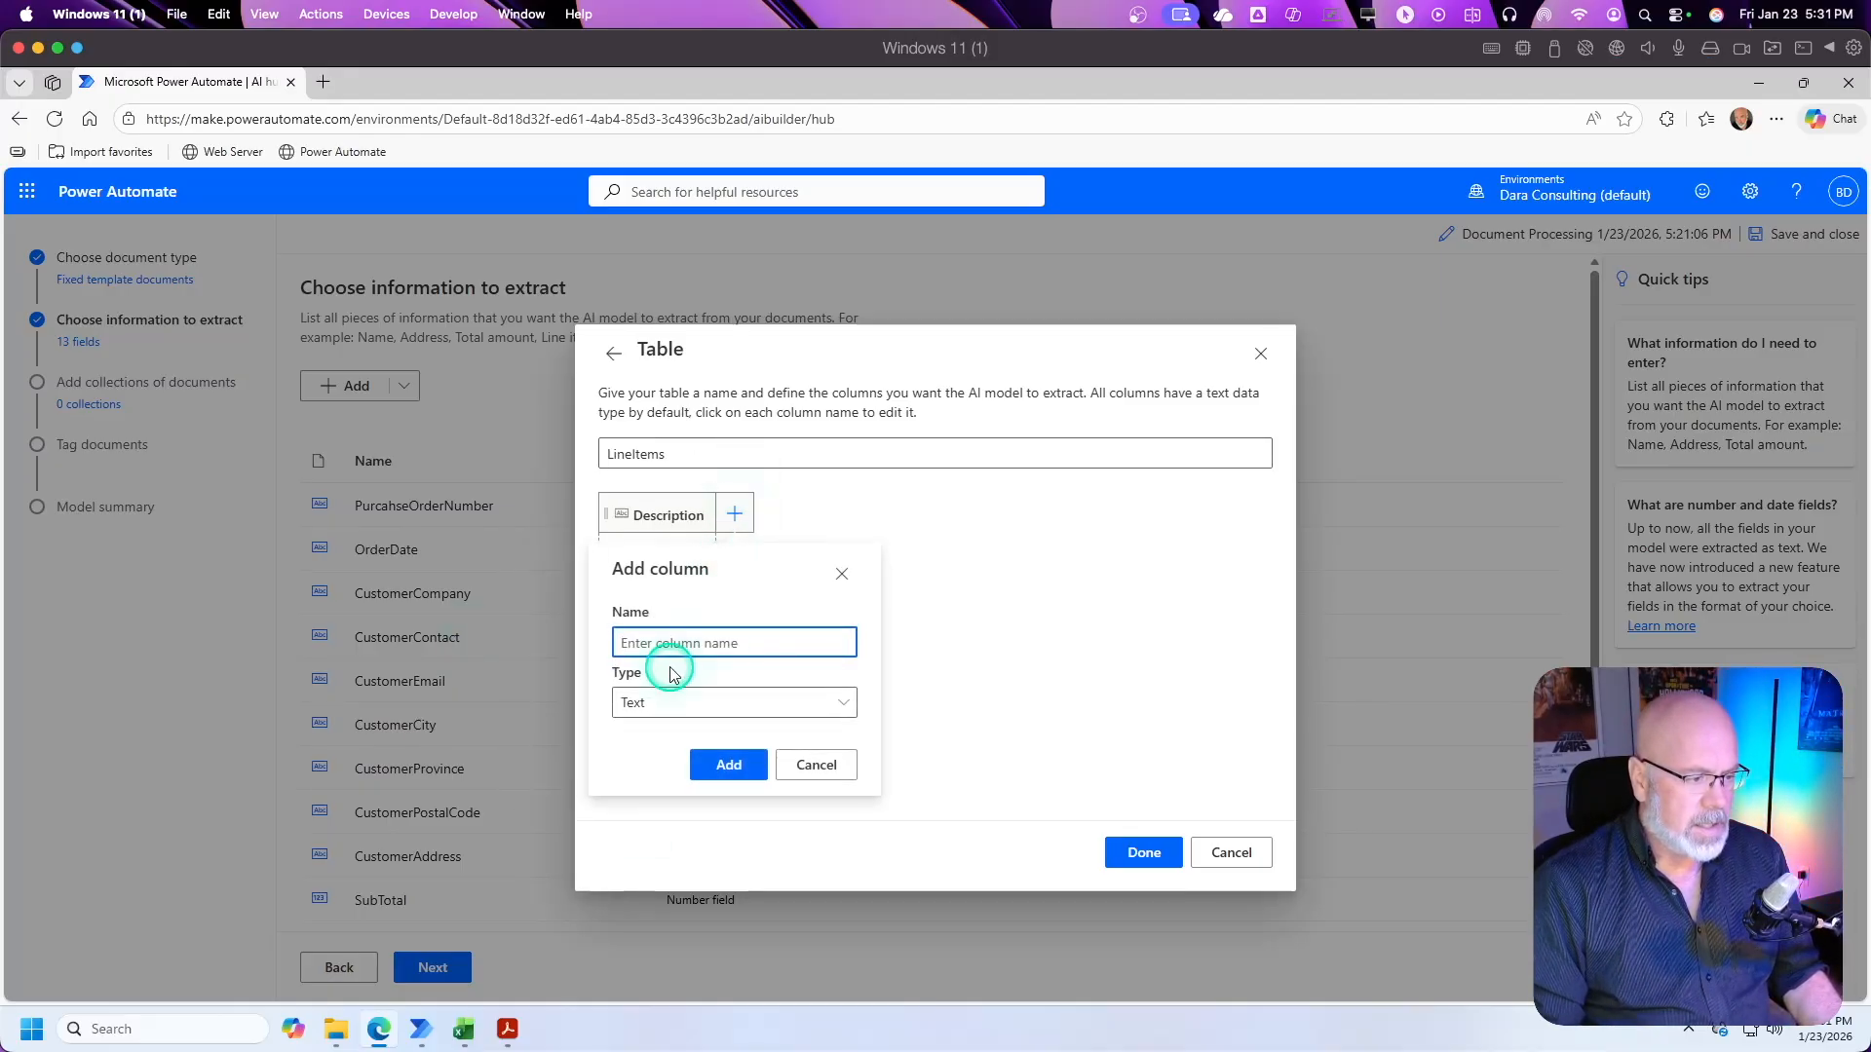
{"action": "type", "text": "Qun"}
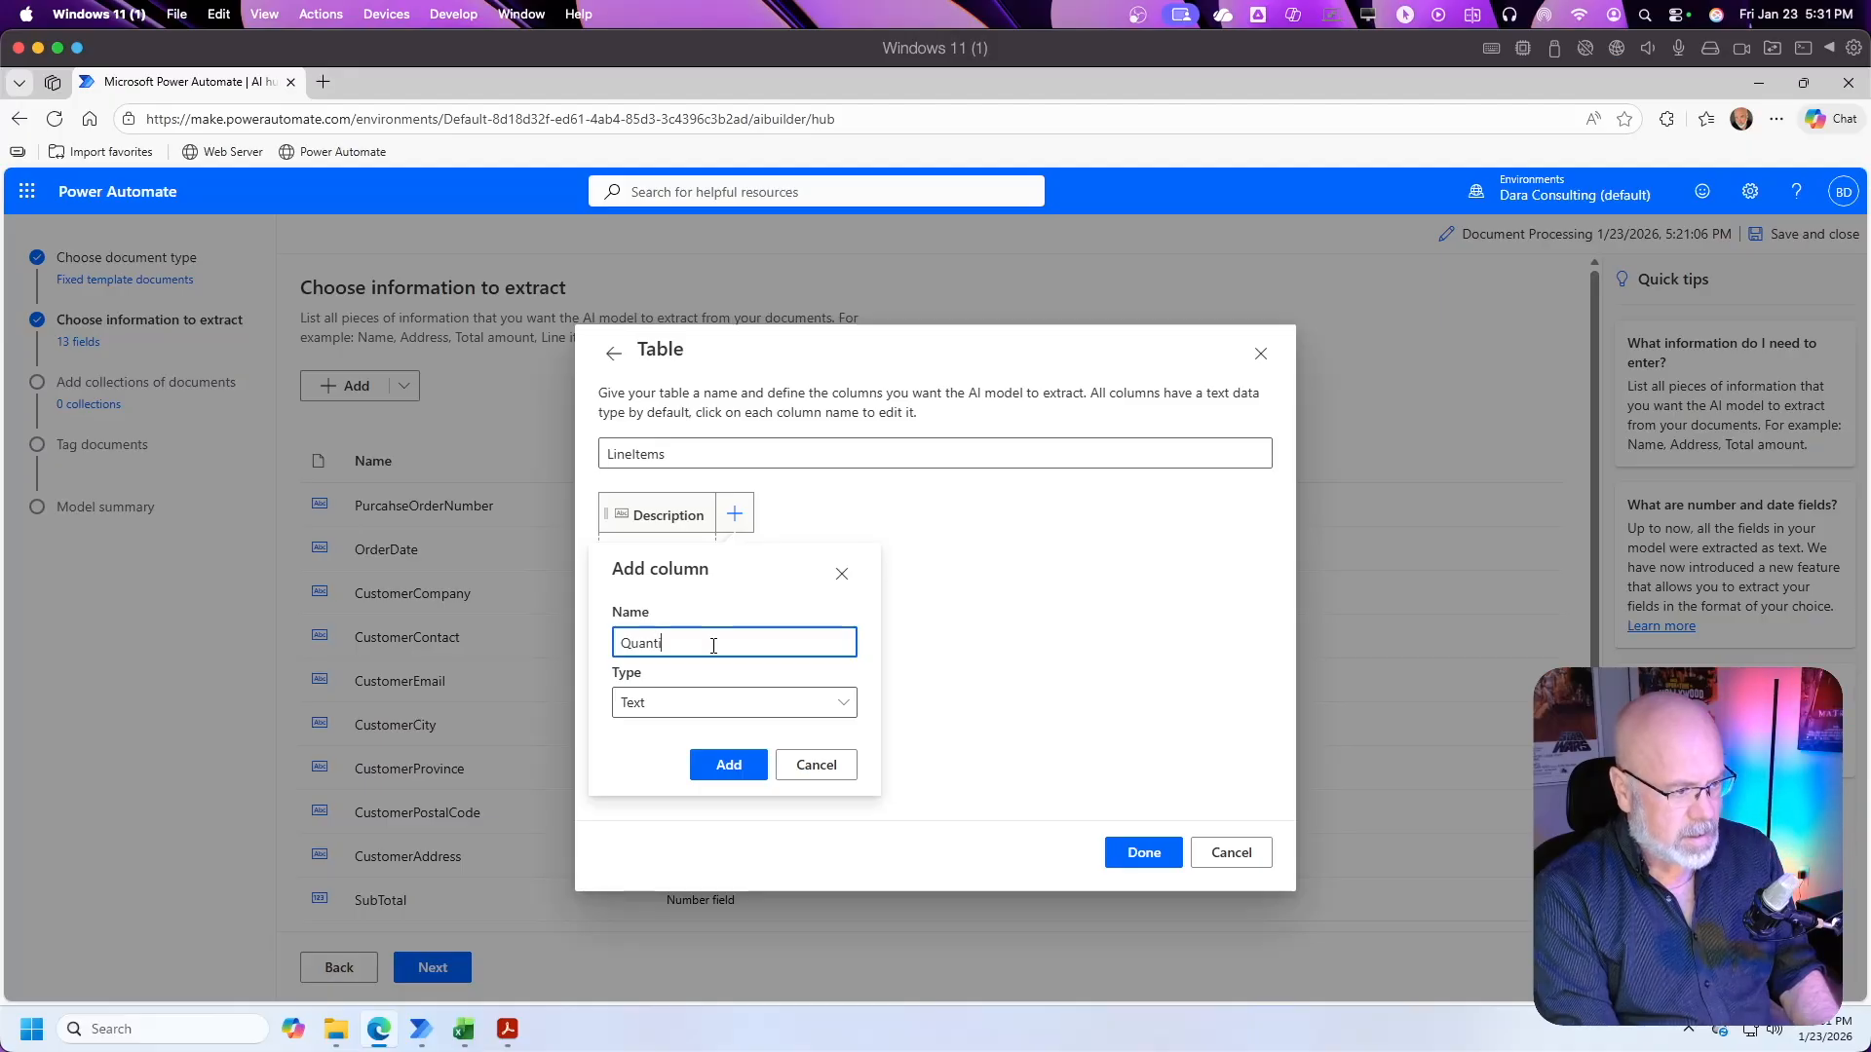
{"action": "left_click", "coordinate": [843, 700]}
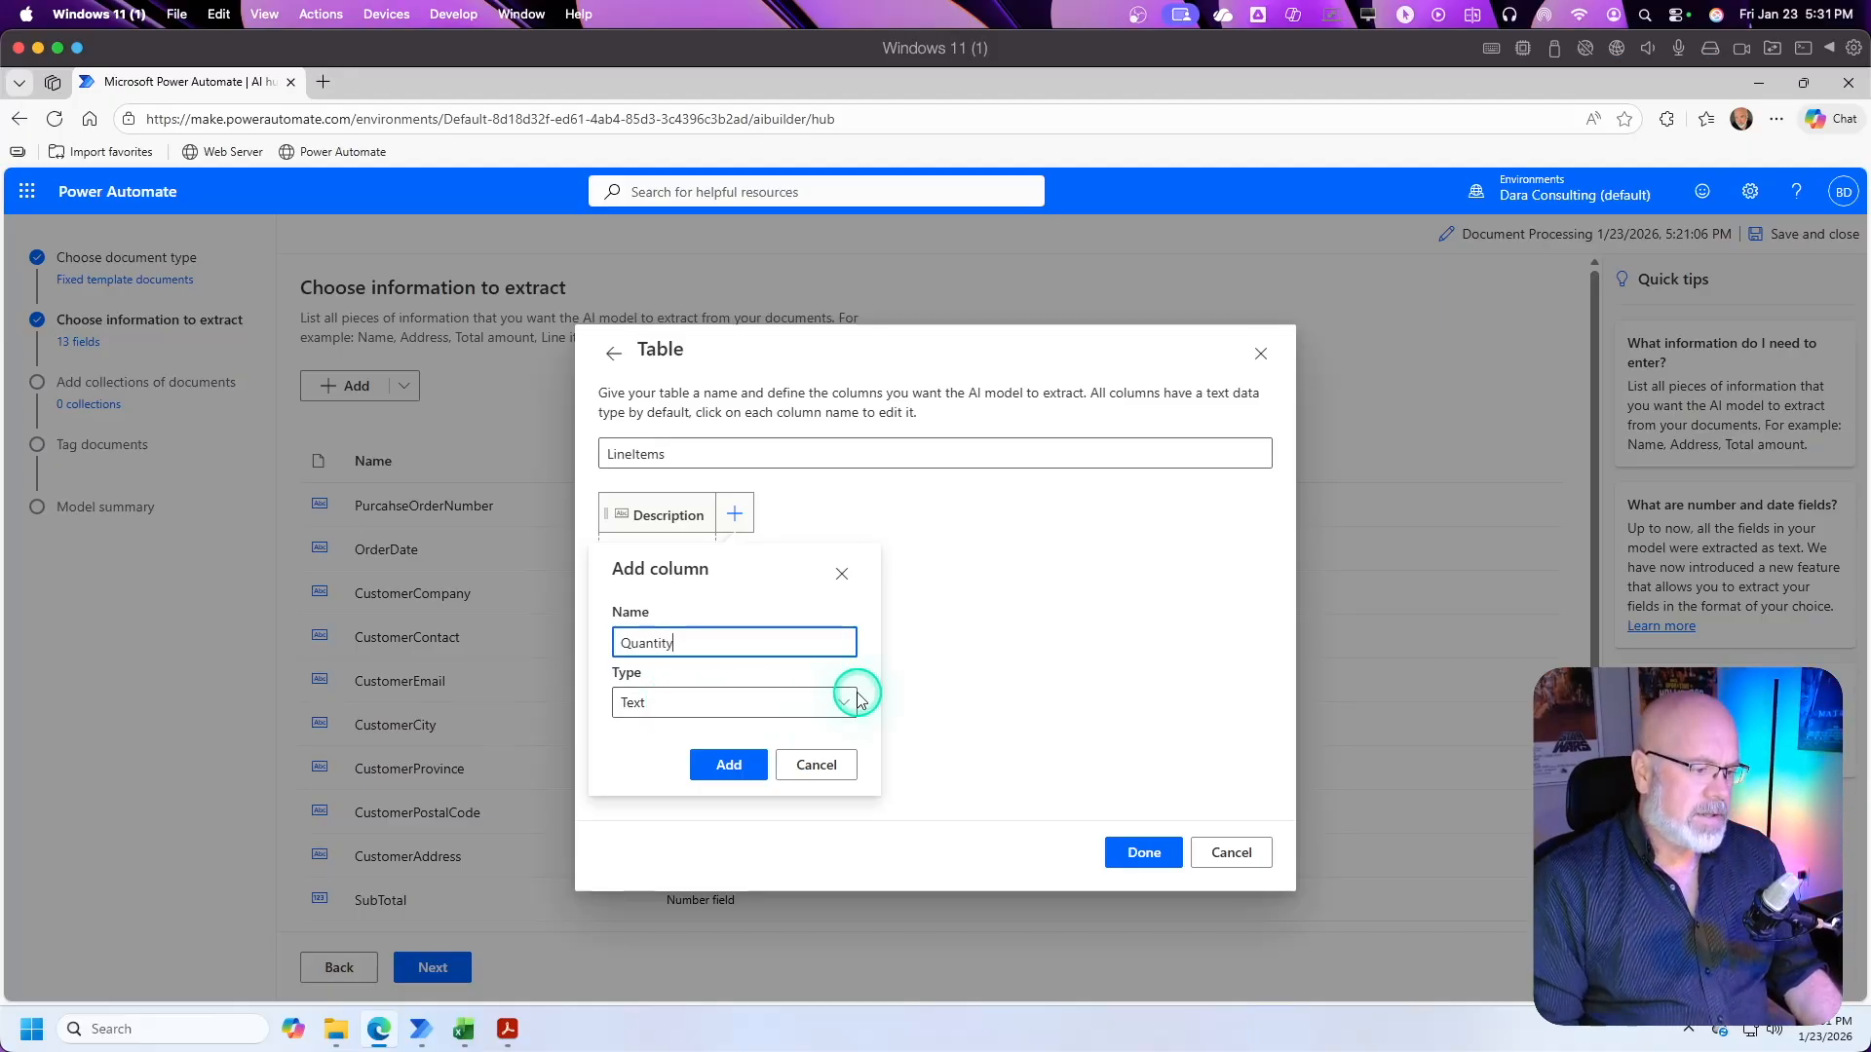
{"action": "left_click", "coordinate": [845, 702]}
{"action": "left_click", "coordinate": [845, 702]}
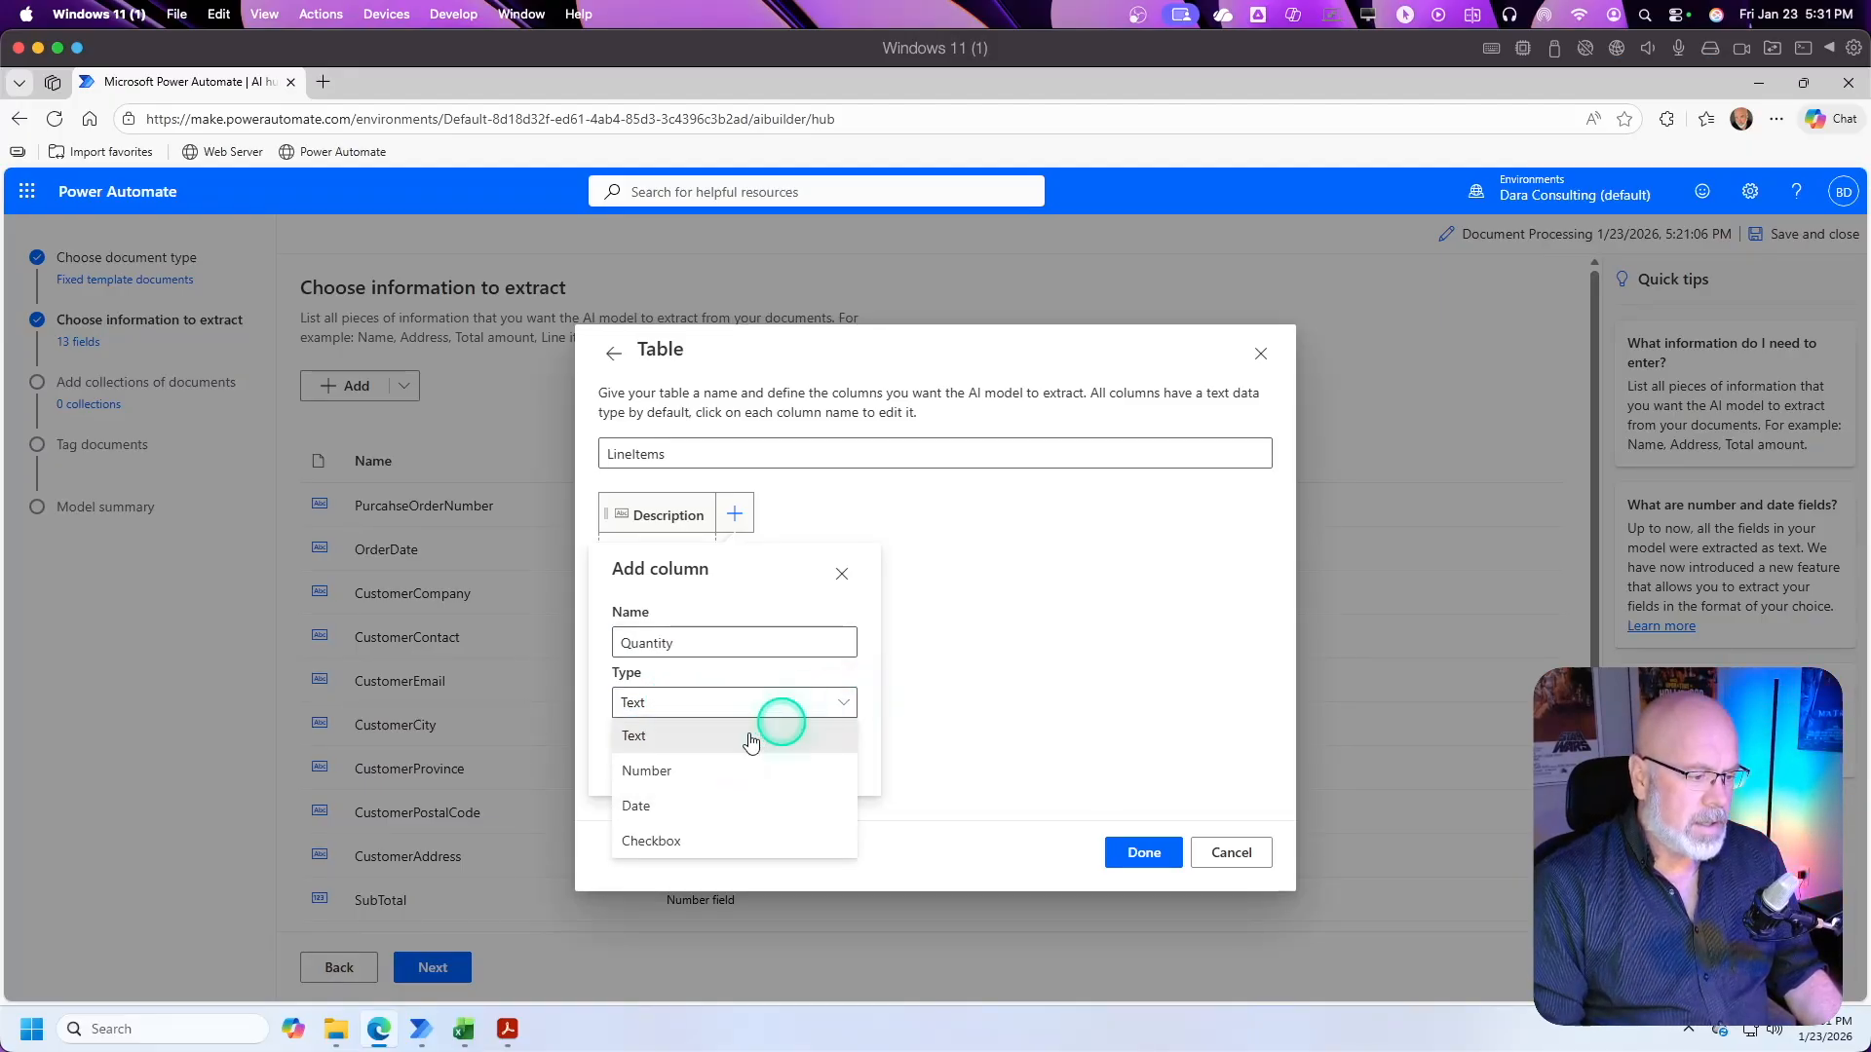
{"action": "left_click", "coordinate": [650, 770]}
{"action": "left_click", "coordinate": [743, 891]}
Step: Add a number column named UnitPrice to the LineItems table
{"action": "left_click", "coordinate": [857, 518]}
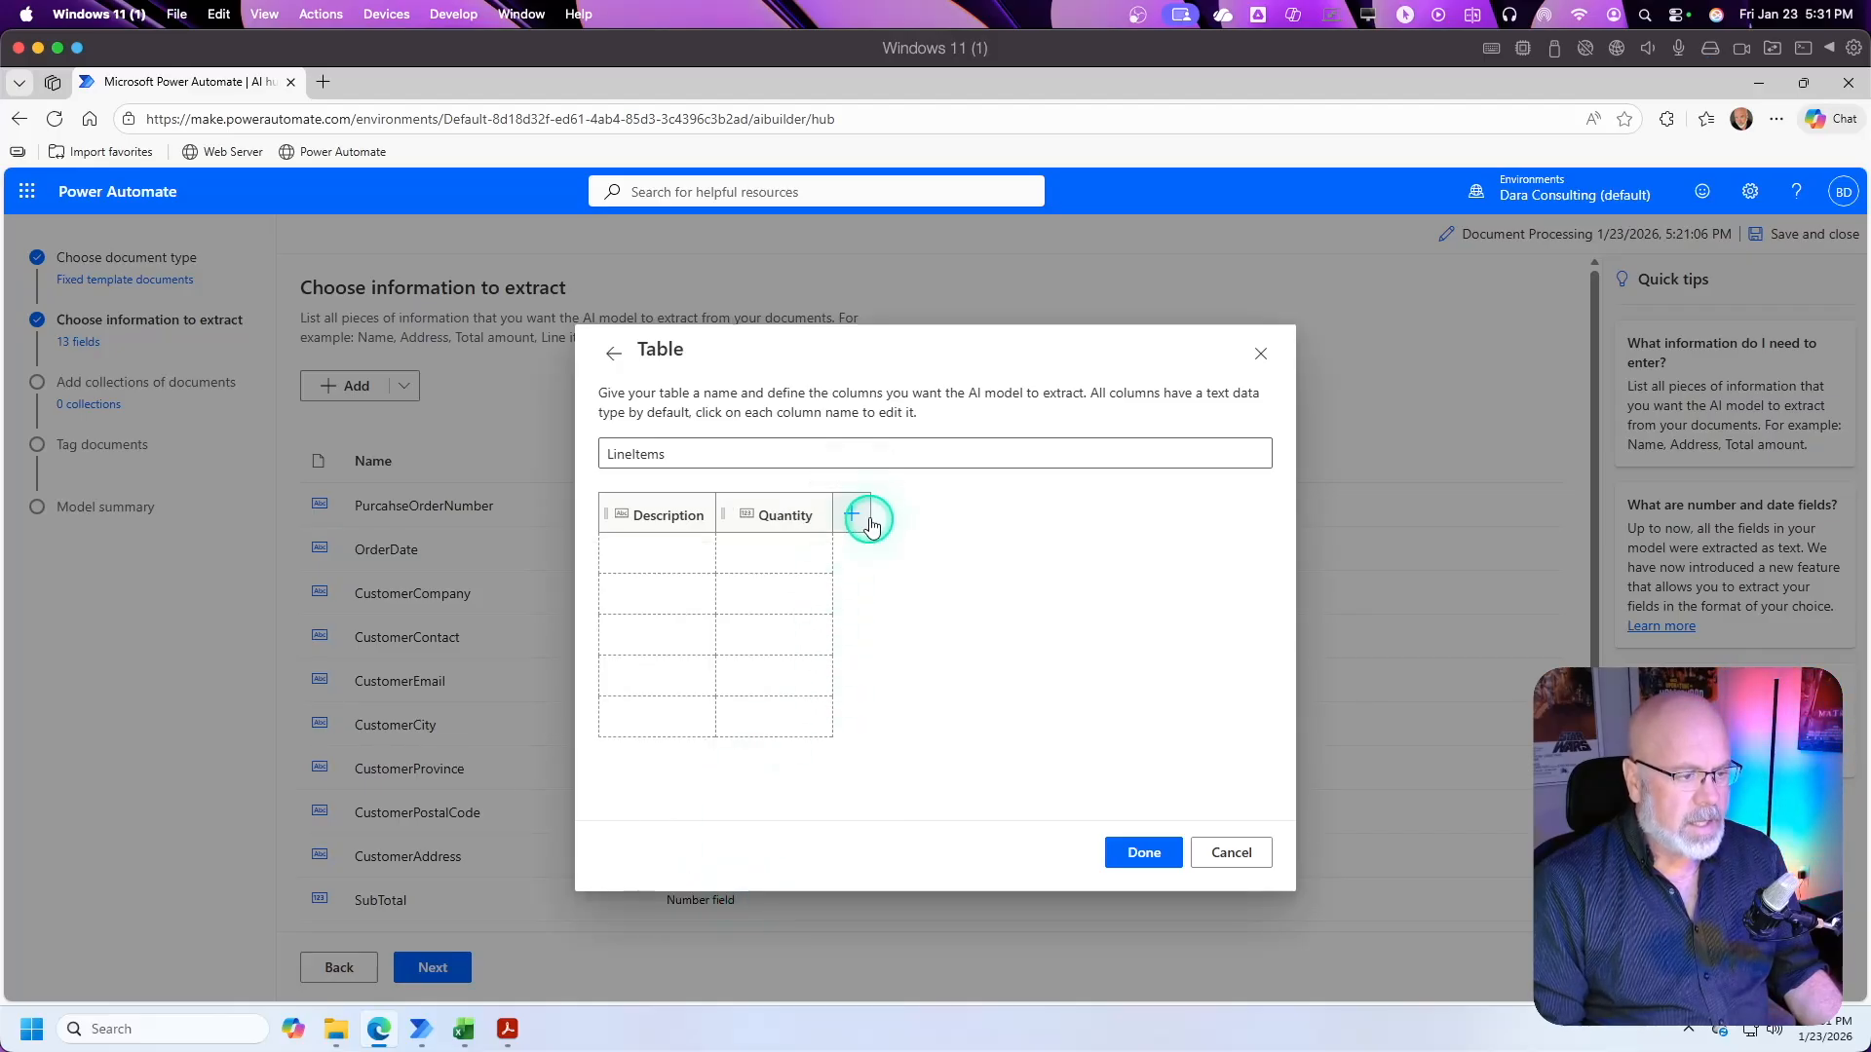
{"action": "left_click", "coordinate": [792, 643]}
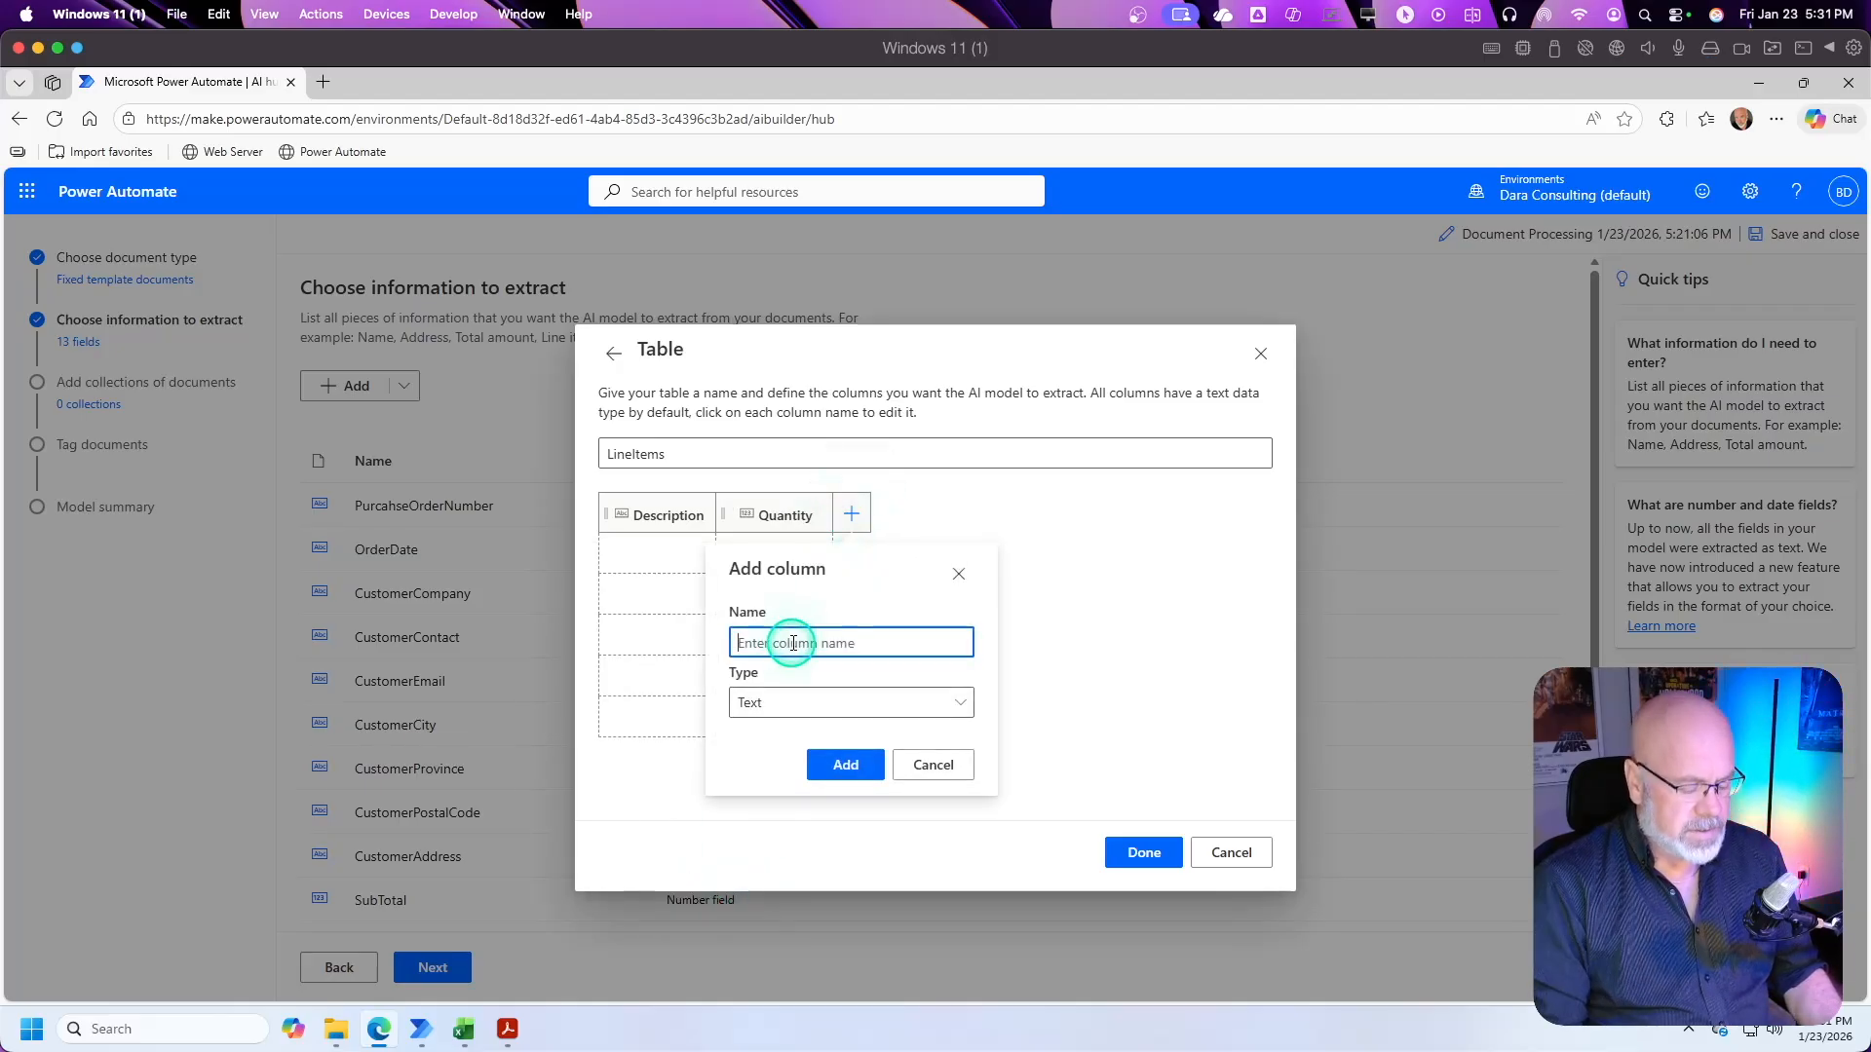
{"action": "type", "text": "UnitPro"}
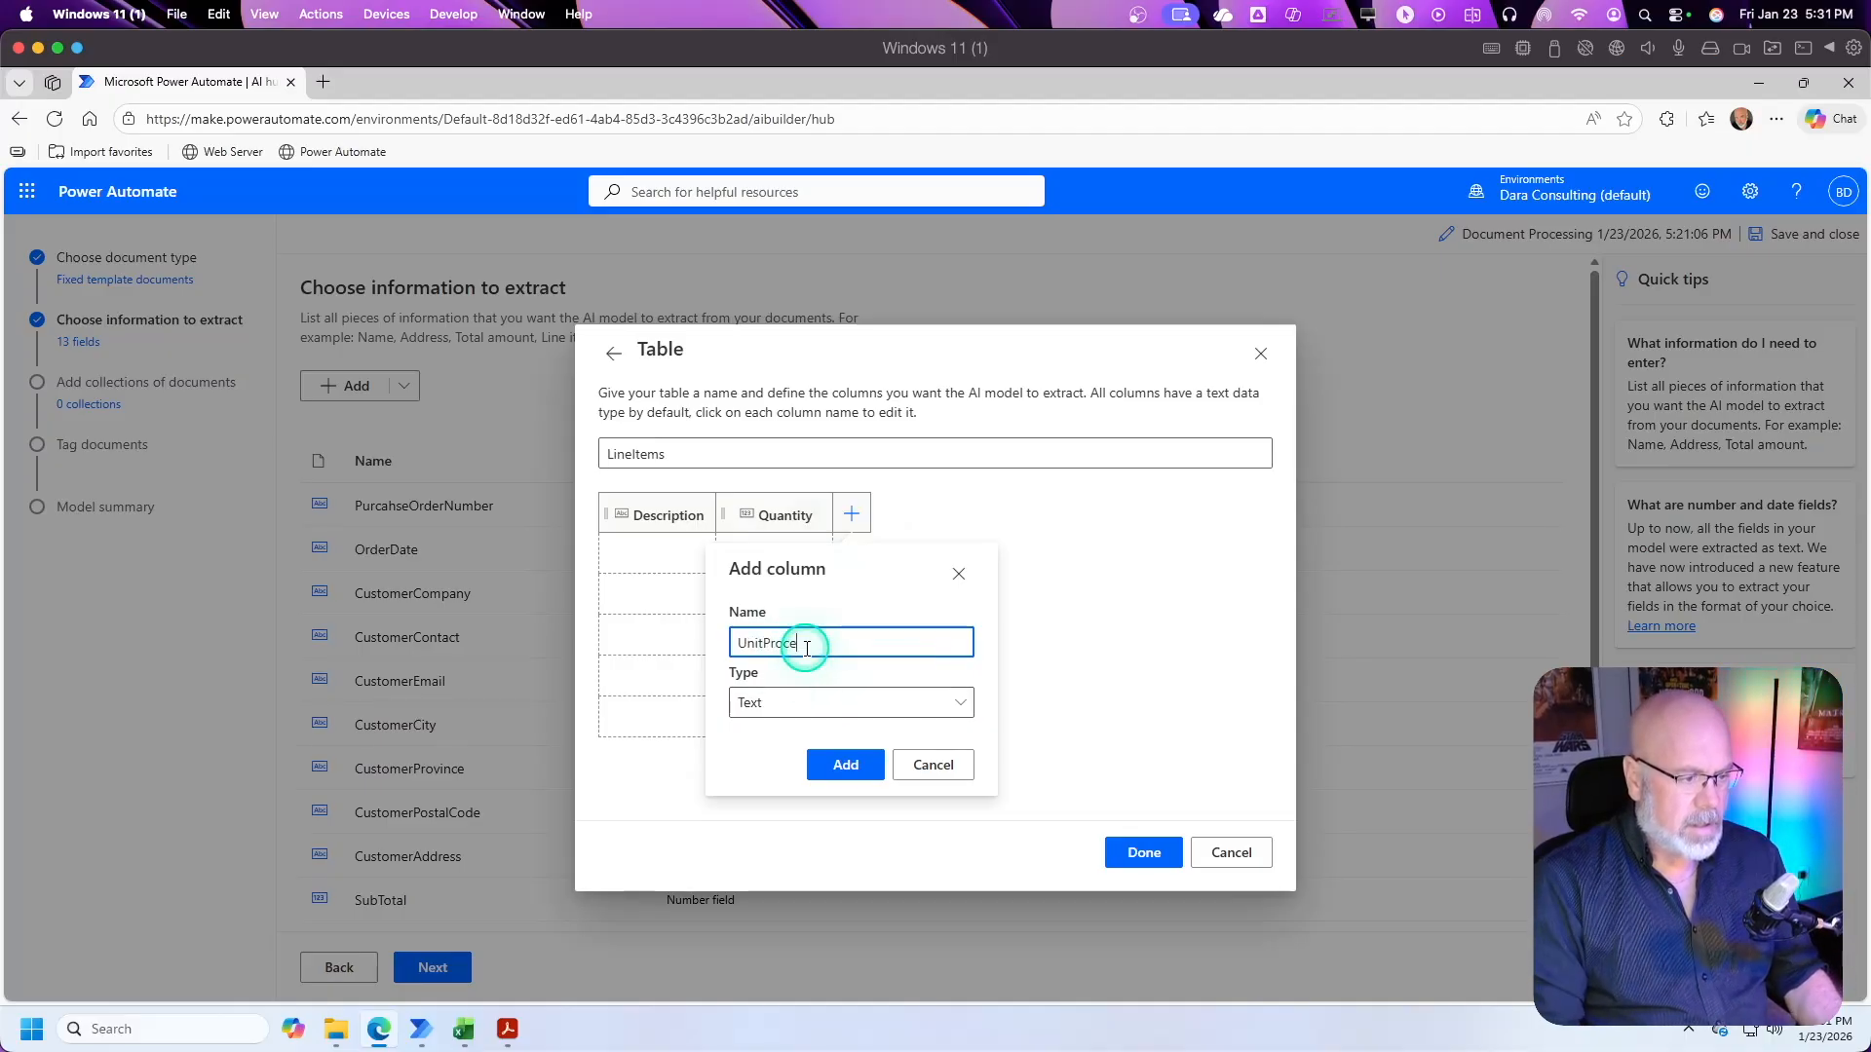
{"action": "type", "text": "ce"}
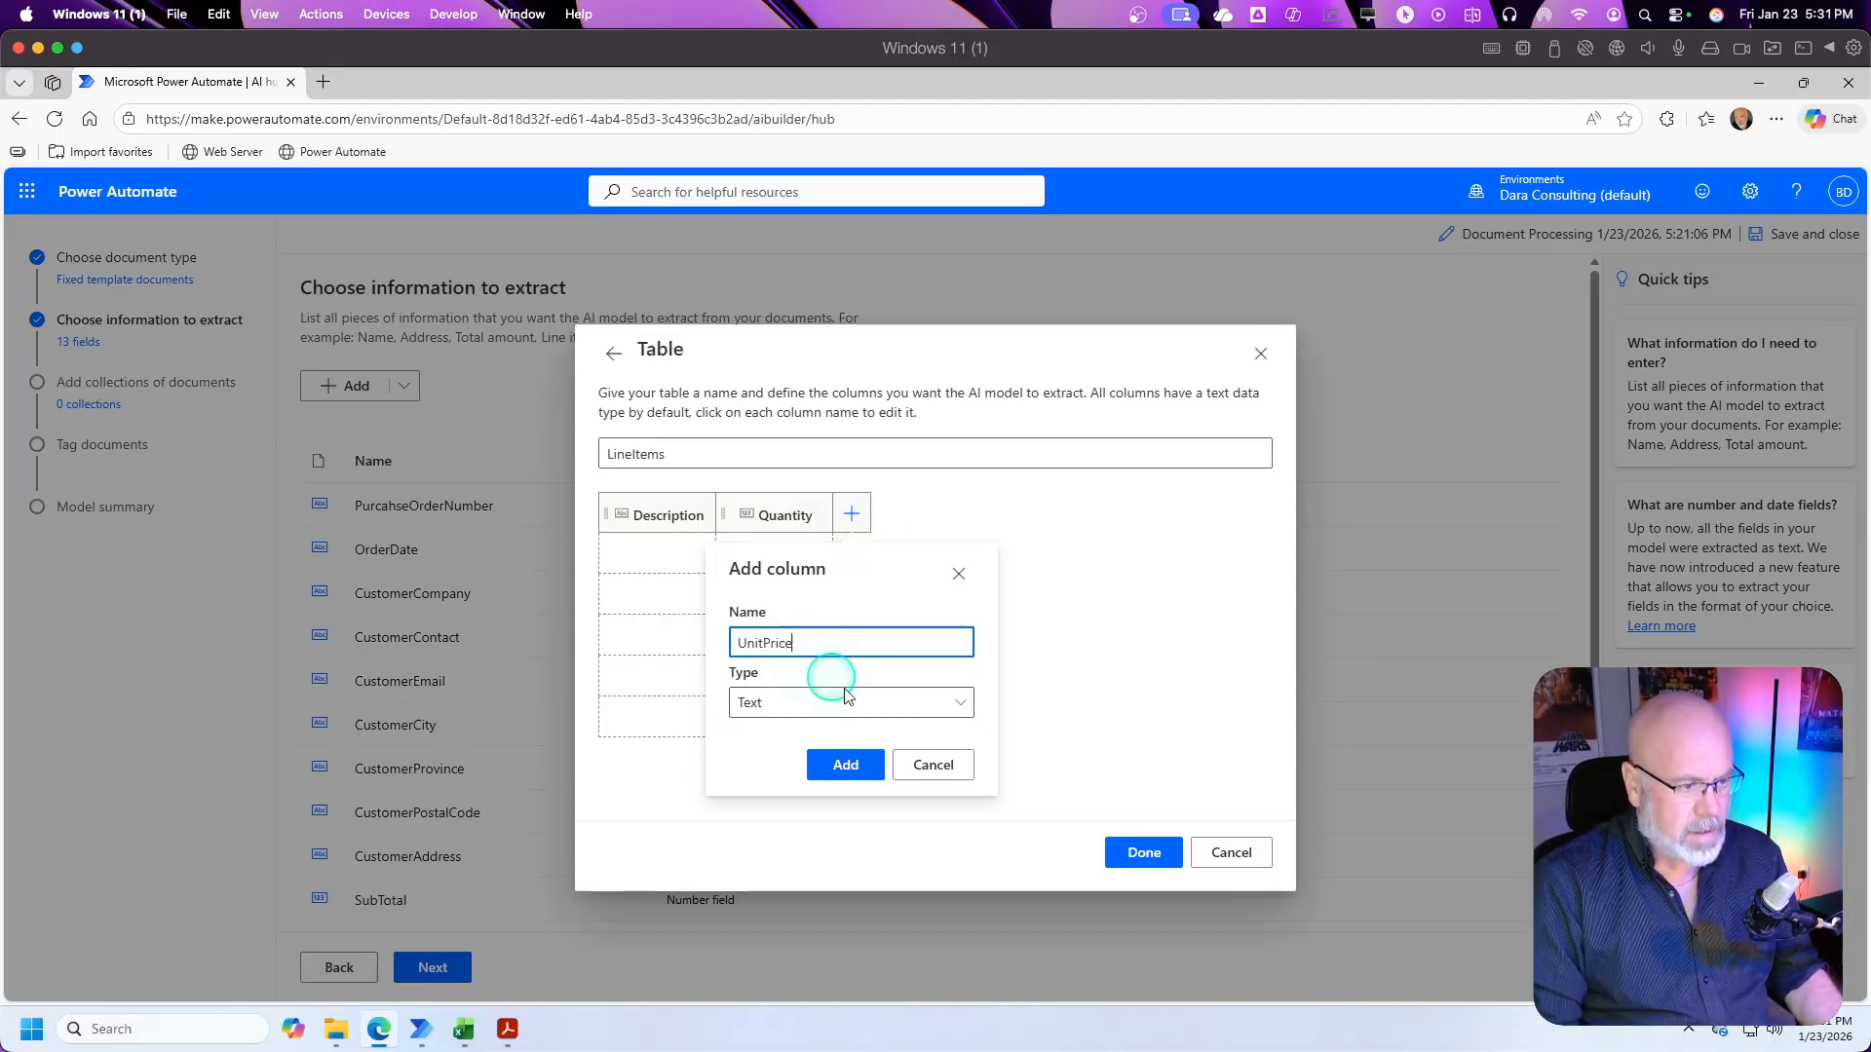
{"action": "left_click", "coordinate": [958, 702]}
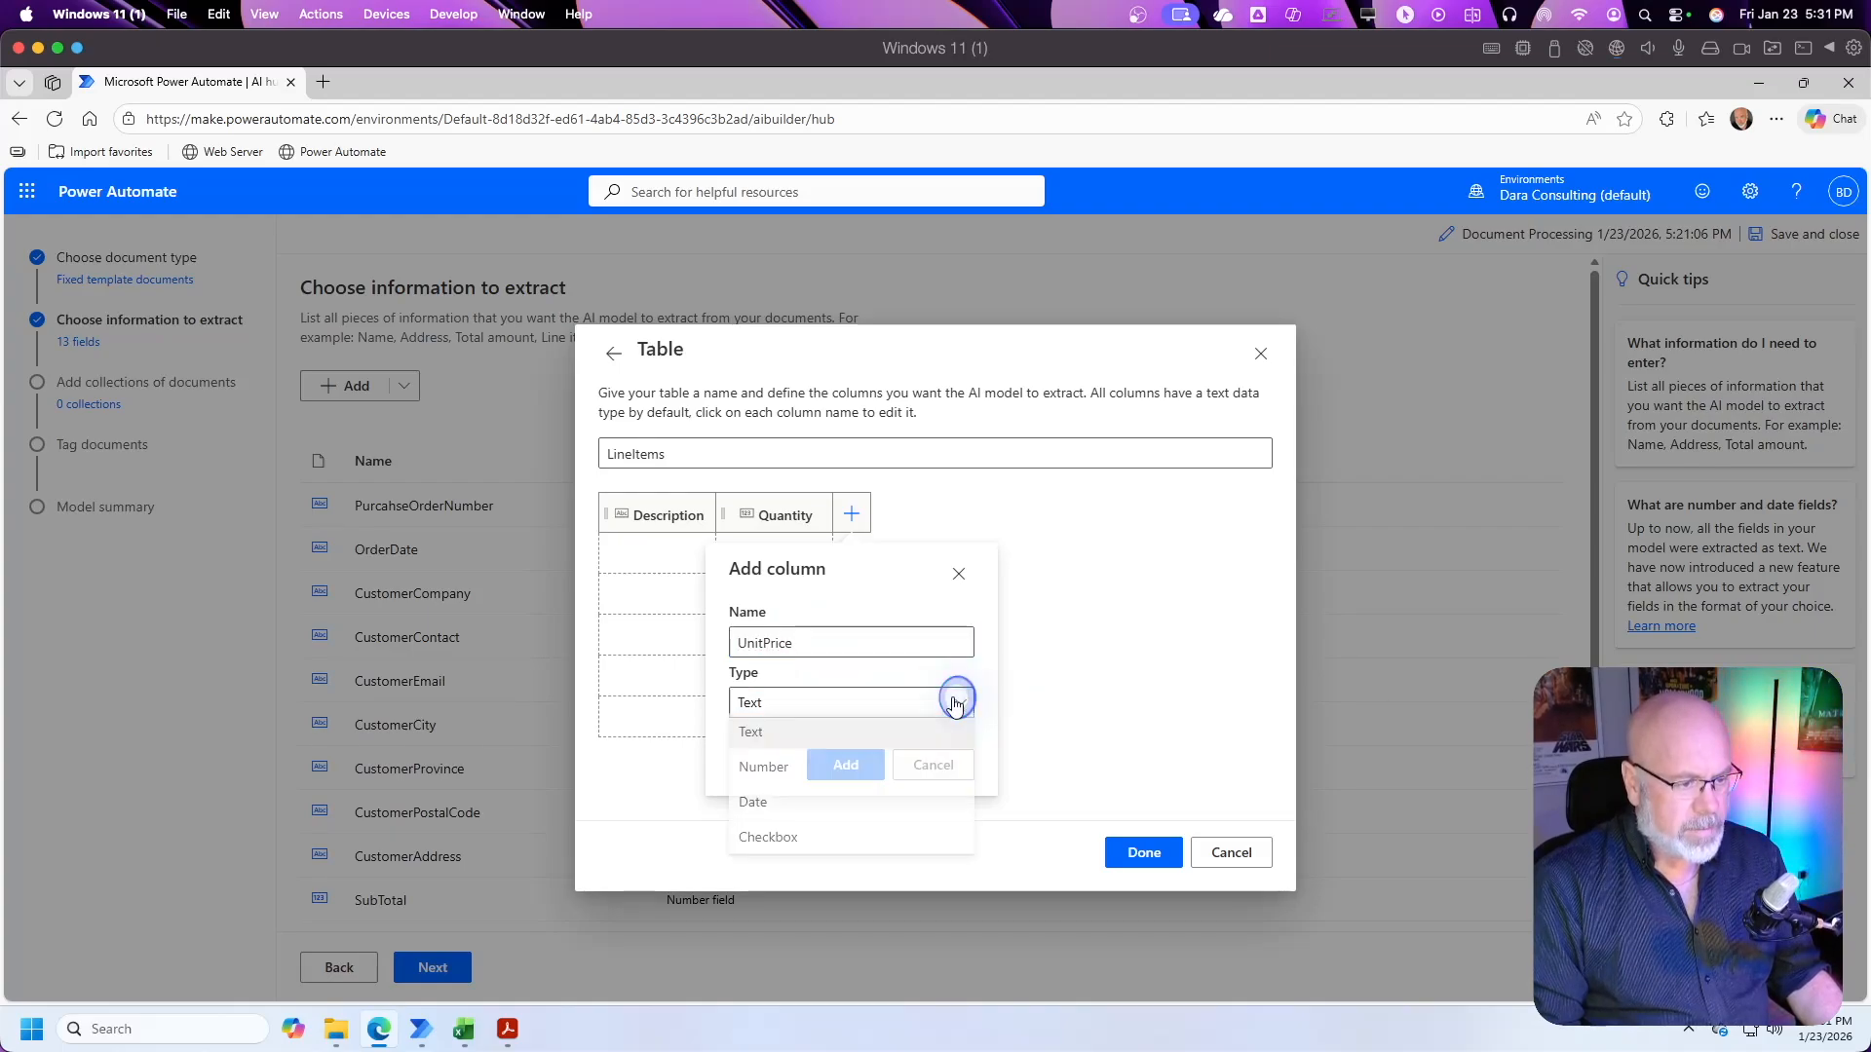
{"action": "left_click", "coordinate": [756, 774]}
{"action": "left_click", "coordinate": [877, 881]}
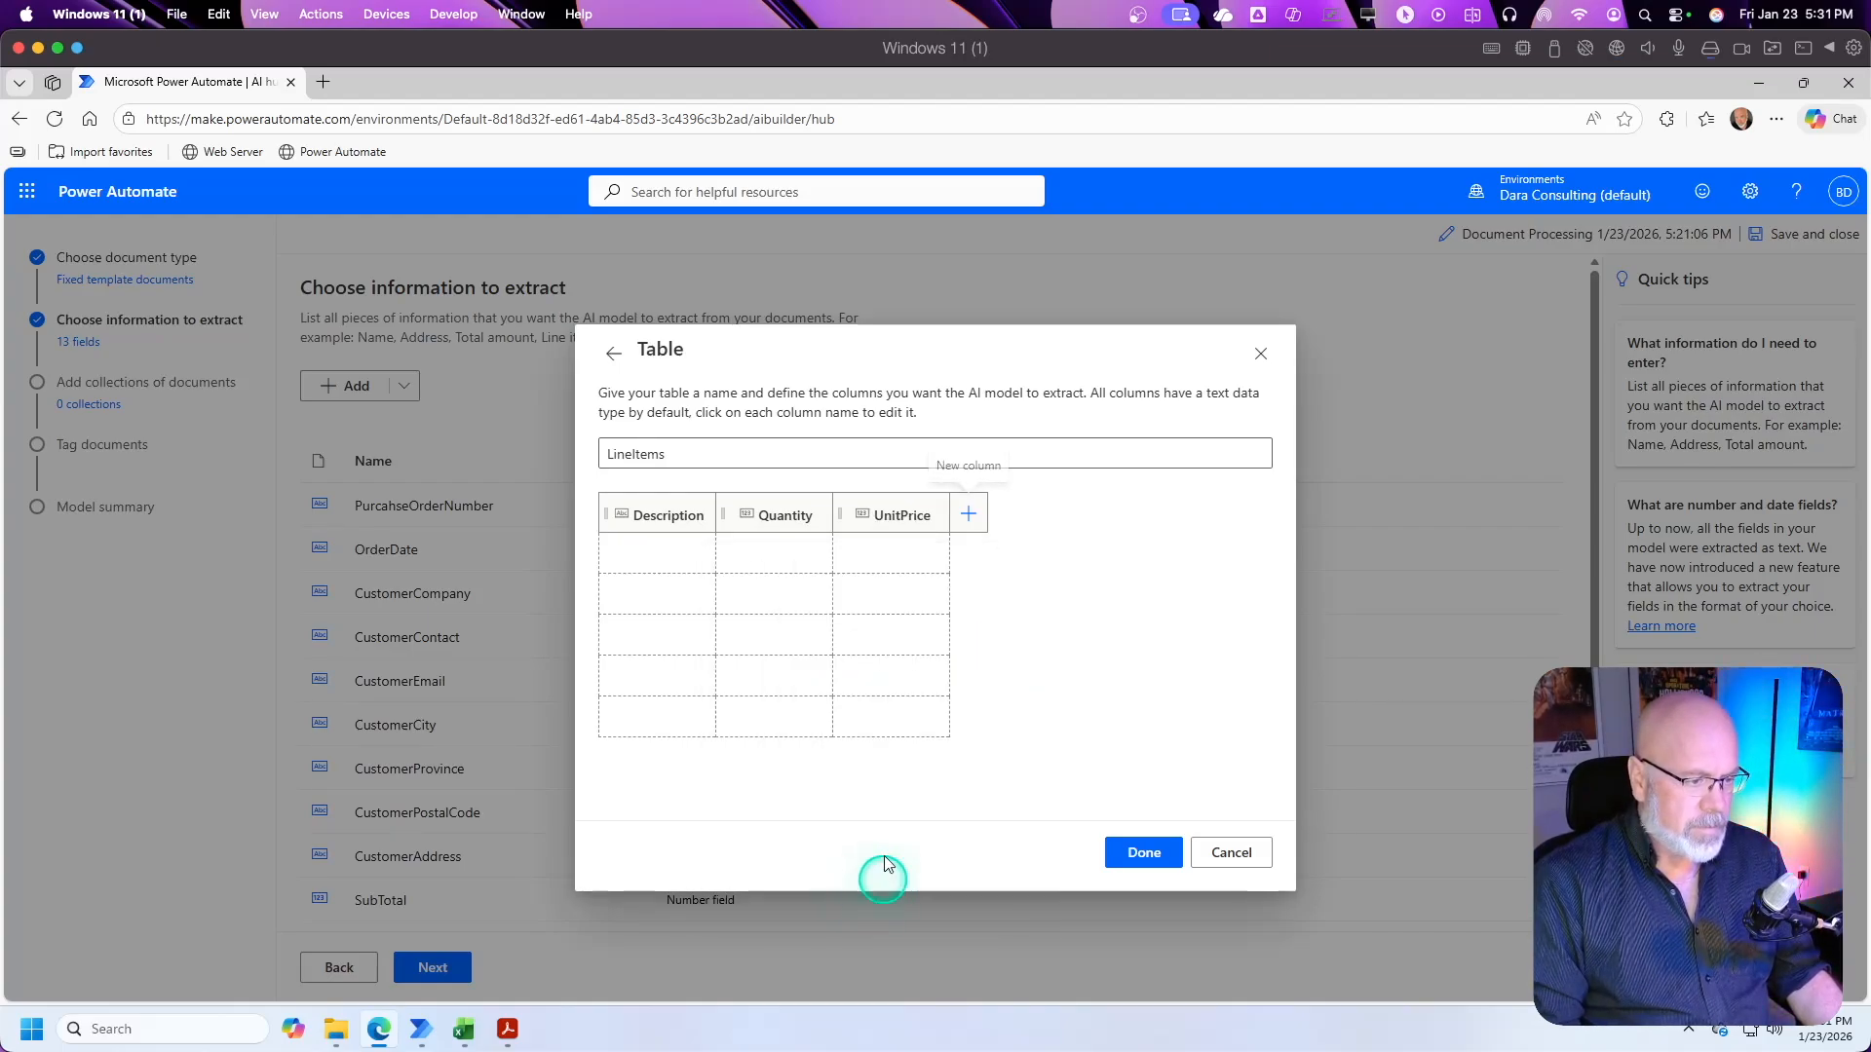
Step: Add a number column named Total to the LineItems table and finish defining the table
{"action": "left_click", "coordinate": [968, 514]}
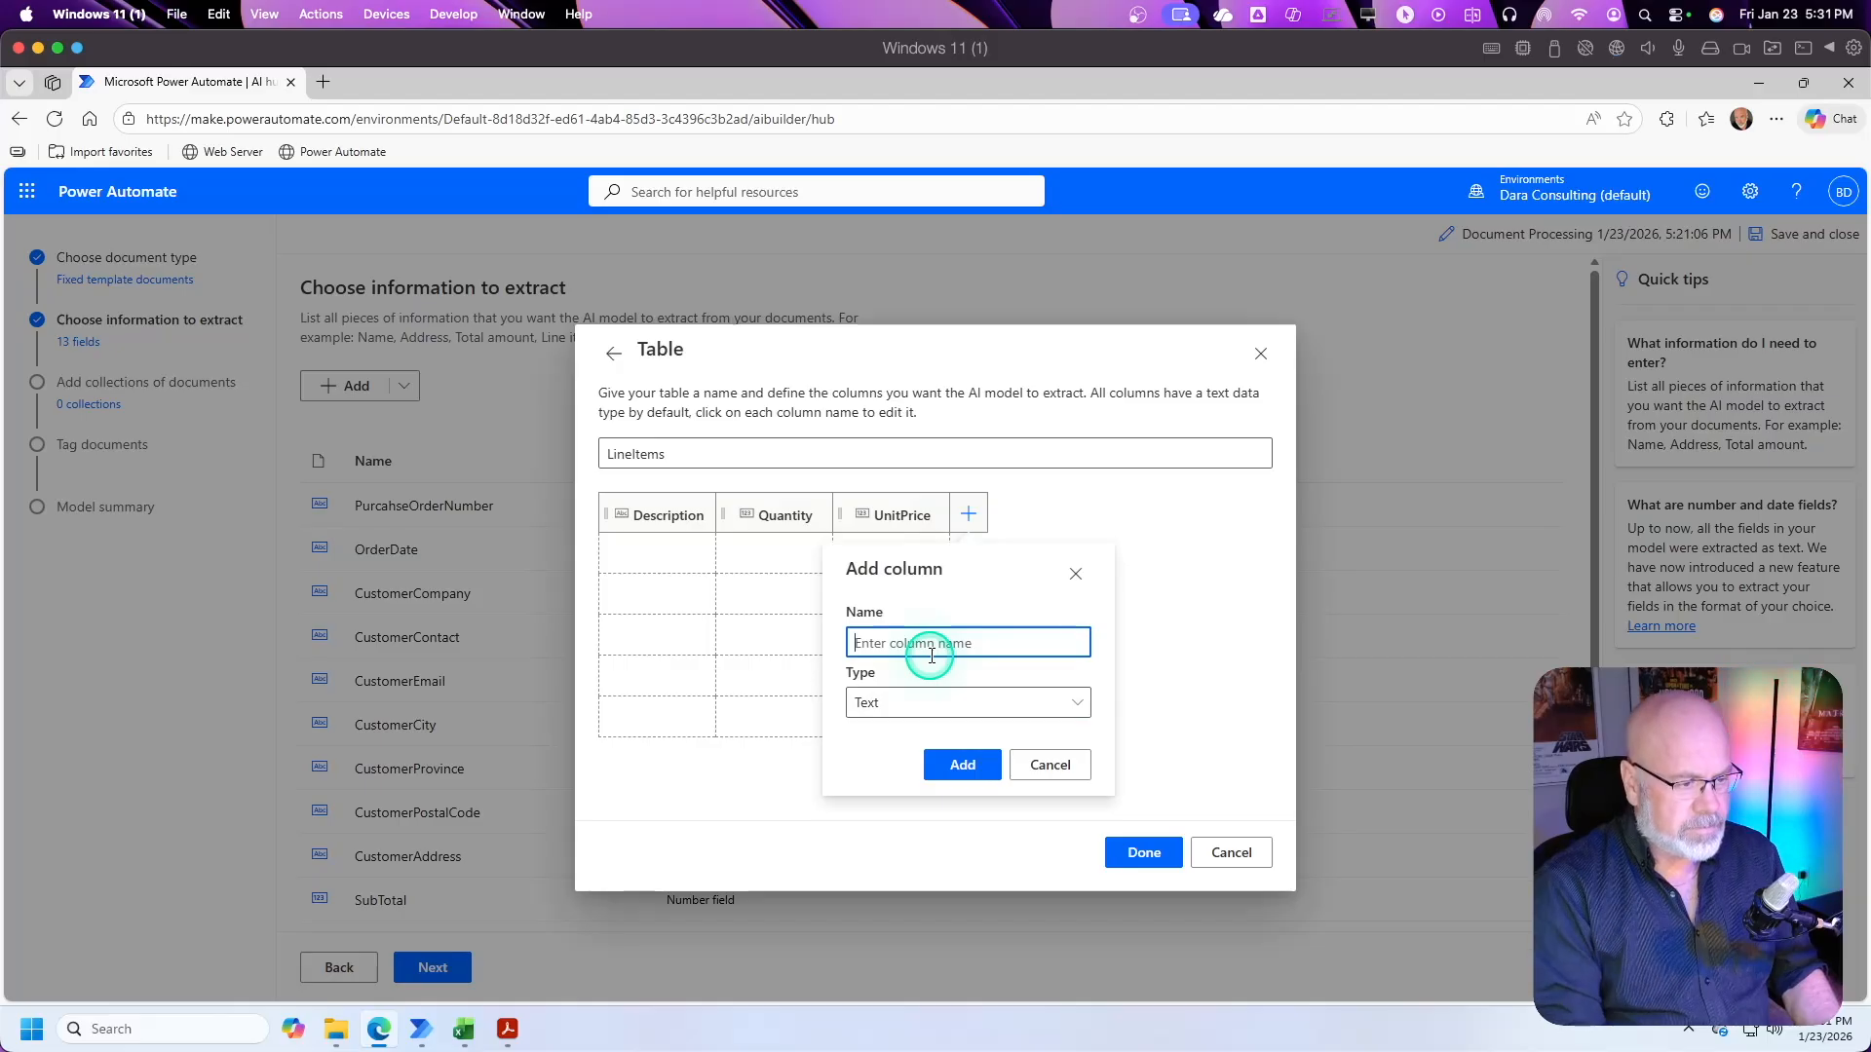
{"action": "type", "text": "Tota"}
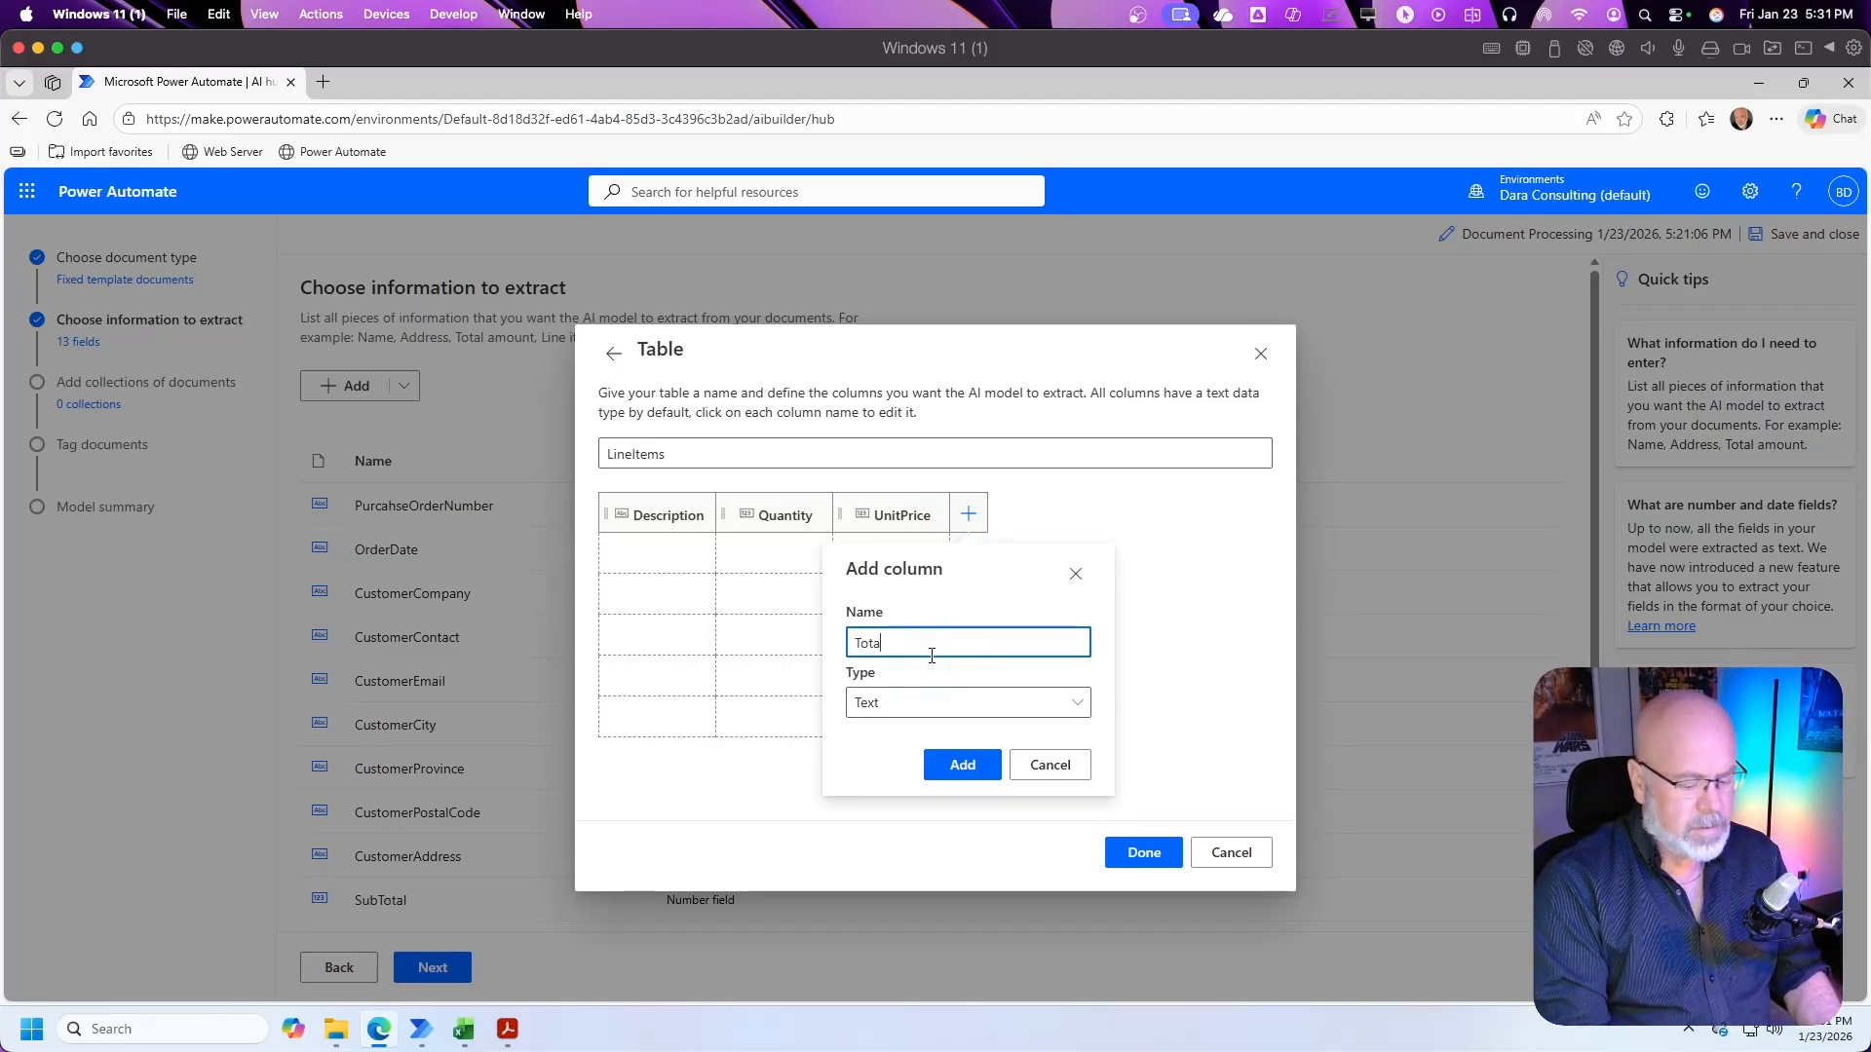
{"action": "left_click", "coordinate": [935, 703]}
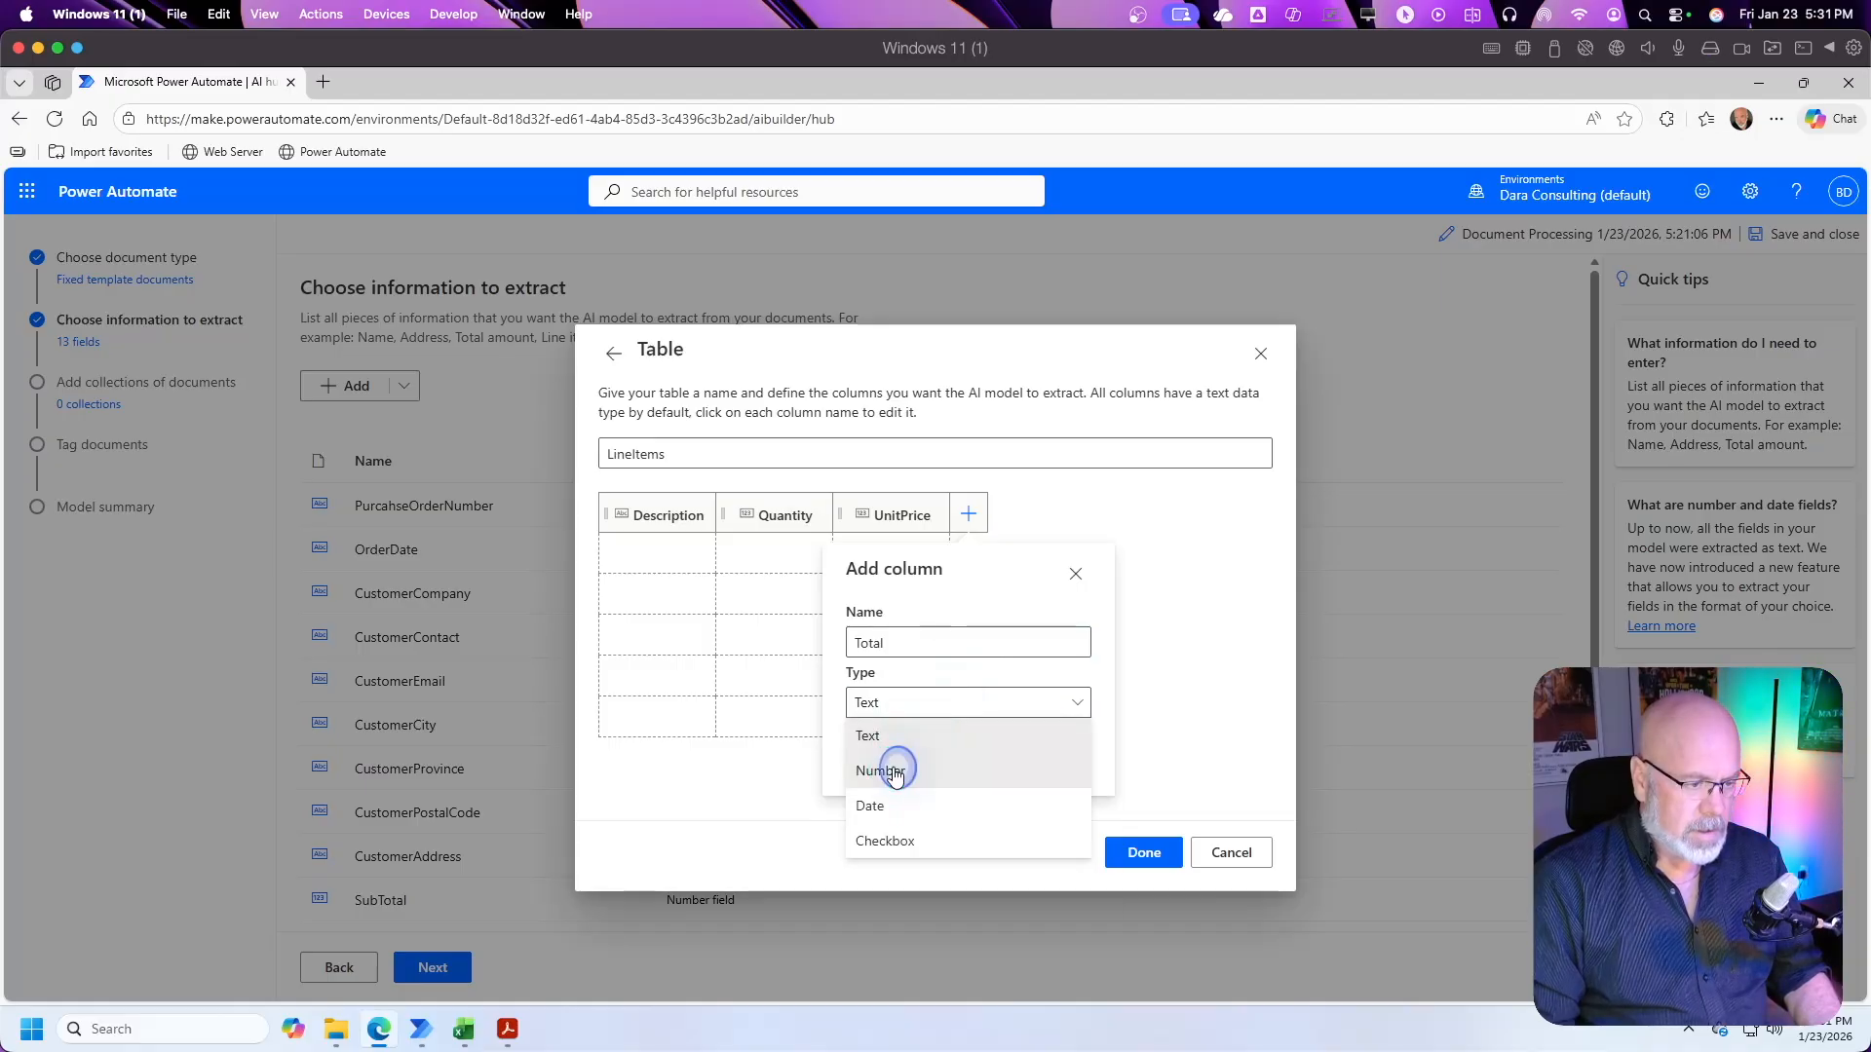
{"action": "left_click", "coordinate": [890, 766]}
{"action": "left_click", "coordinate": [962, 887]}
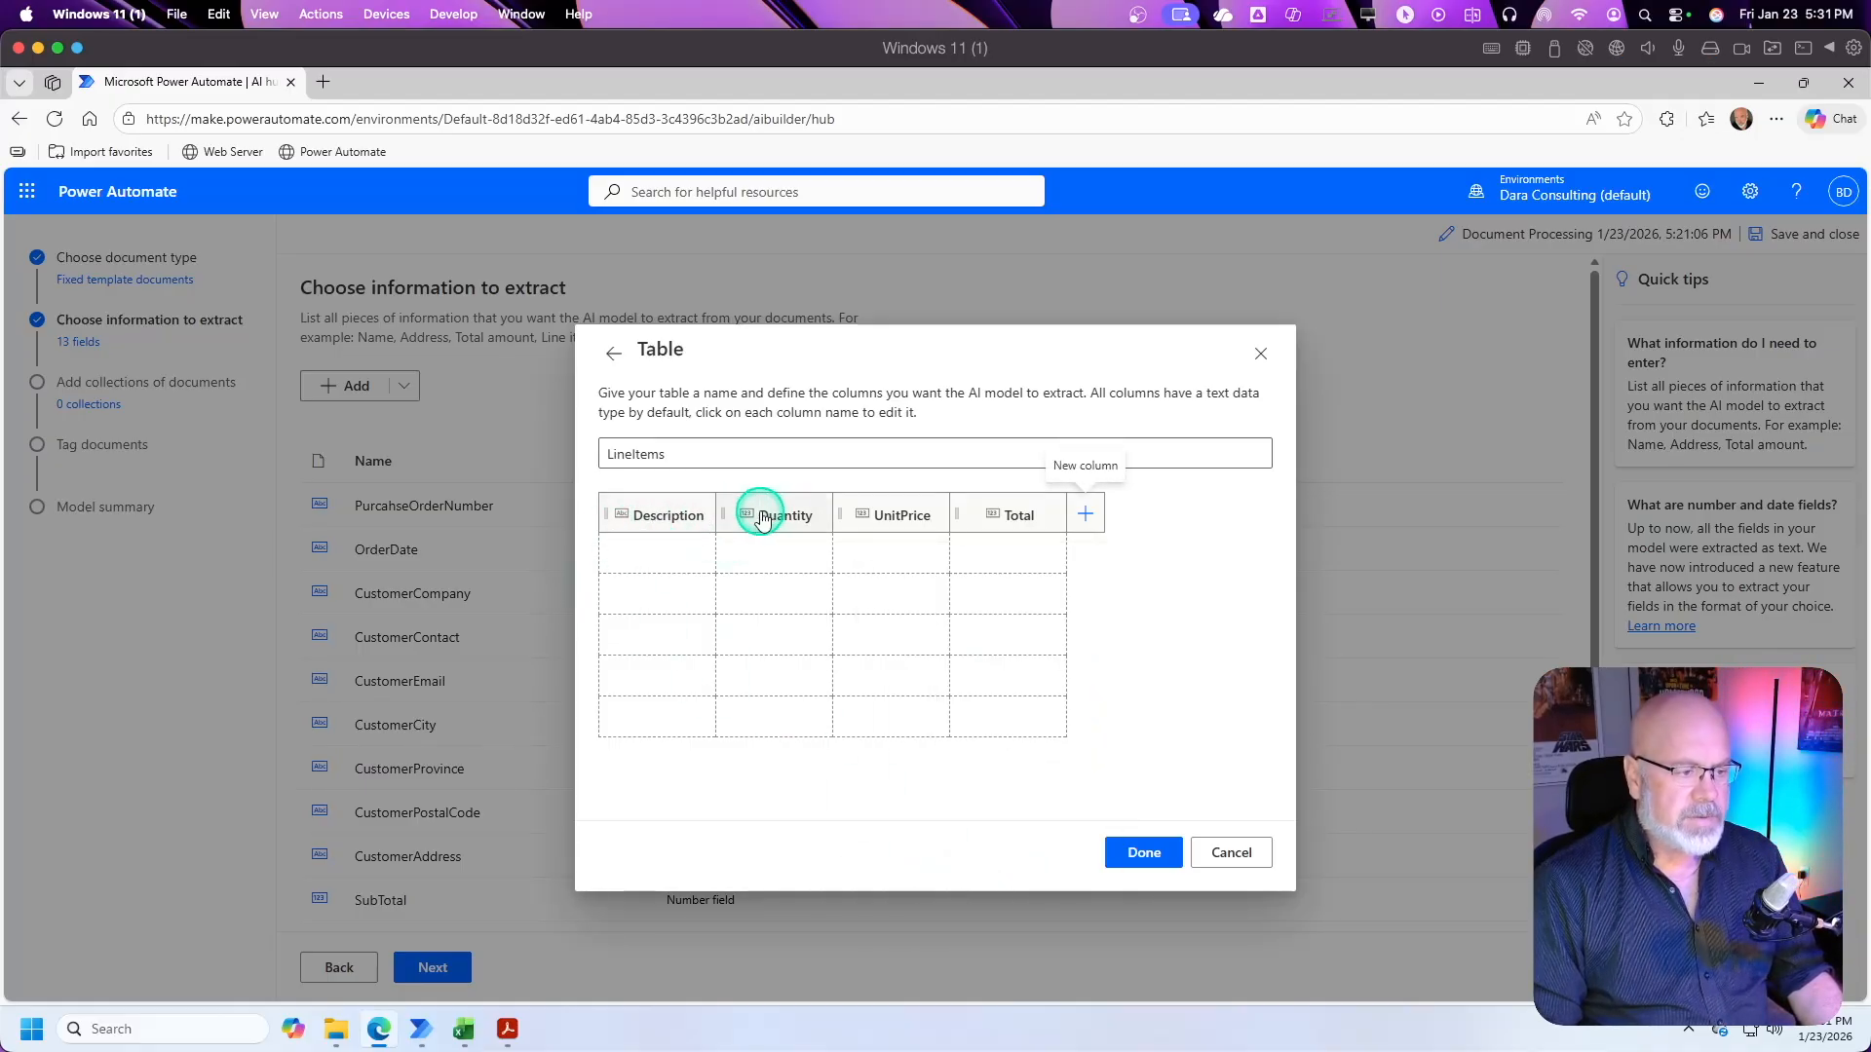
{"action": "left_click", "coordinate": [1158, 856]}
Step: Proceed to adding collections of documents and create a new collection named PurchaseOrder
{"action": "scroll", "coordinate": [936, 809], "scroll_direction": "down", "scroll_amount": 2}
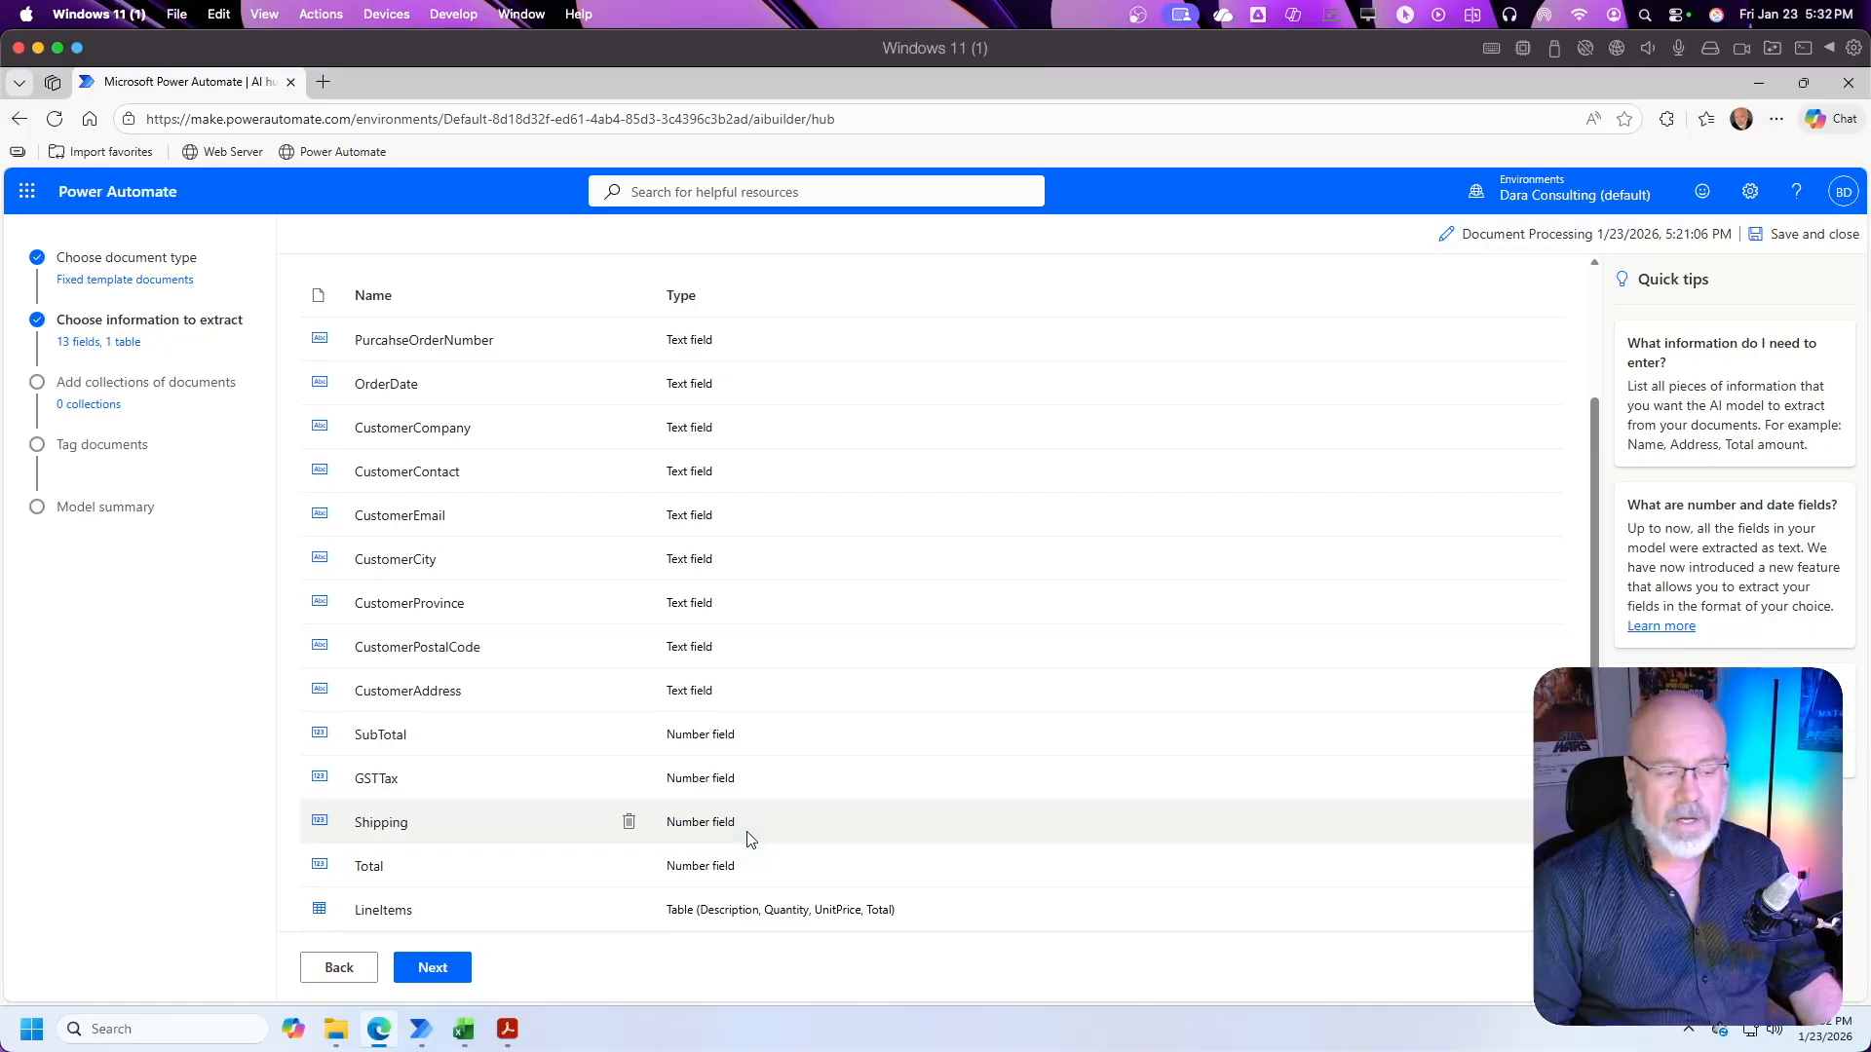
{"action": "left_click", "coordinate": [449, 969]}
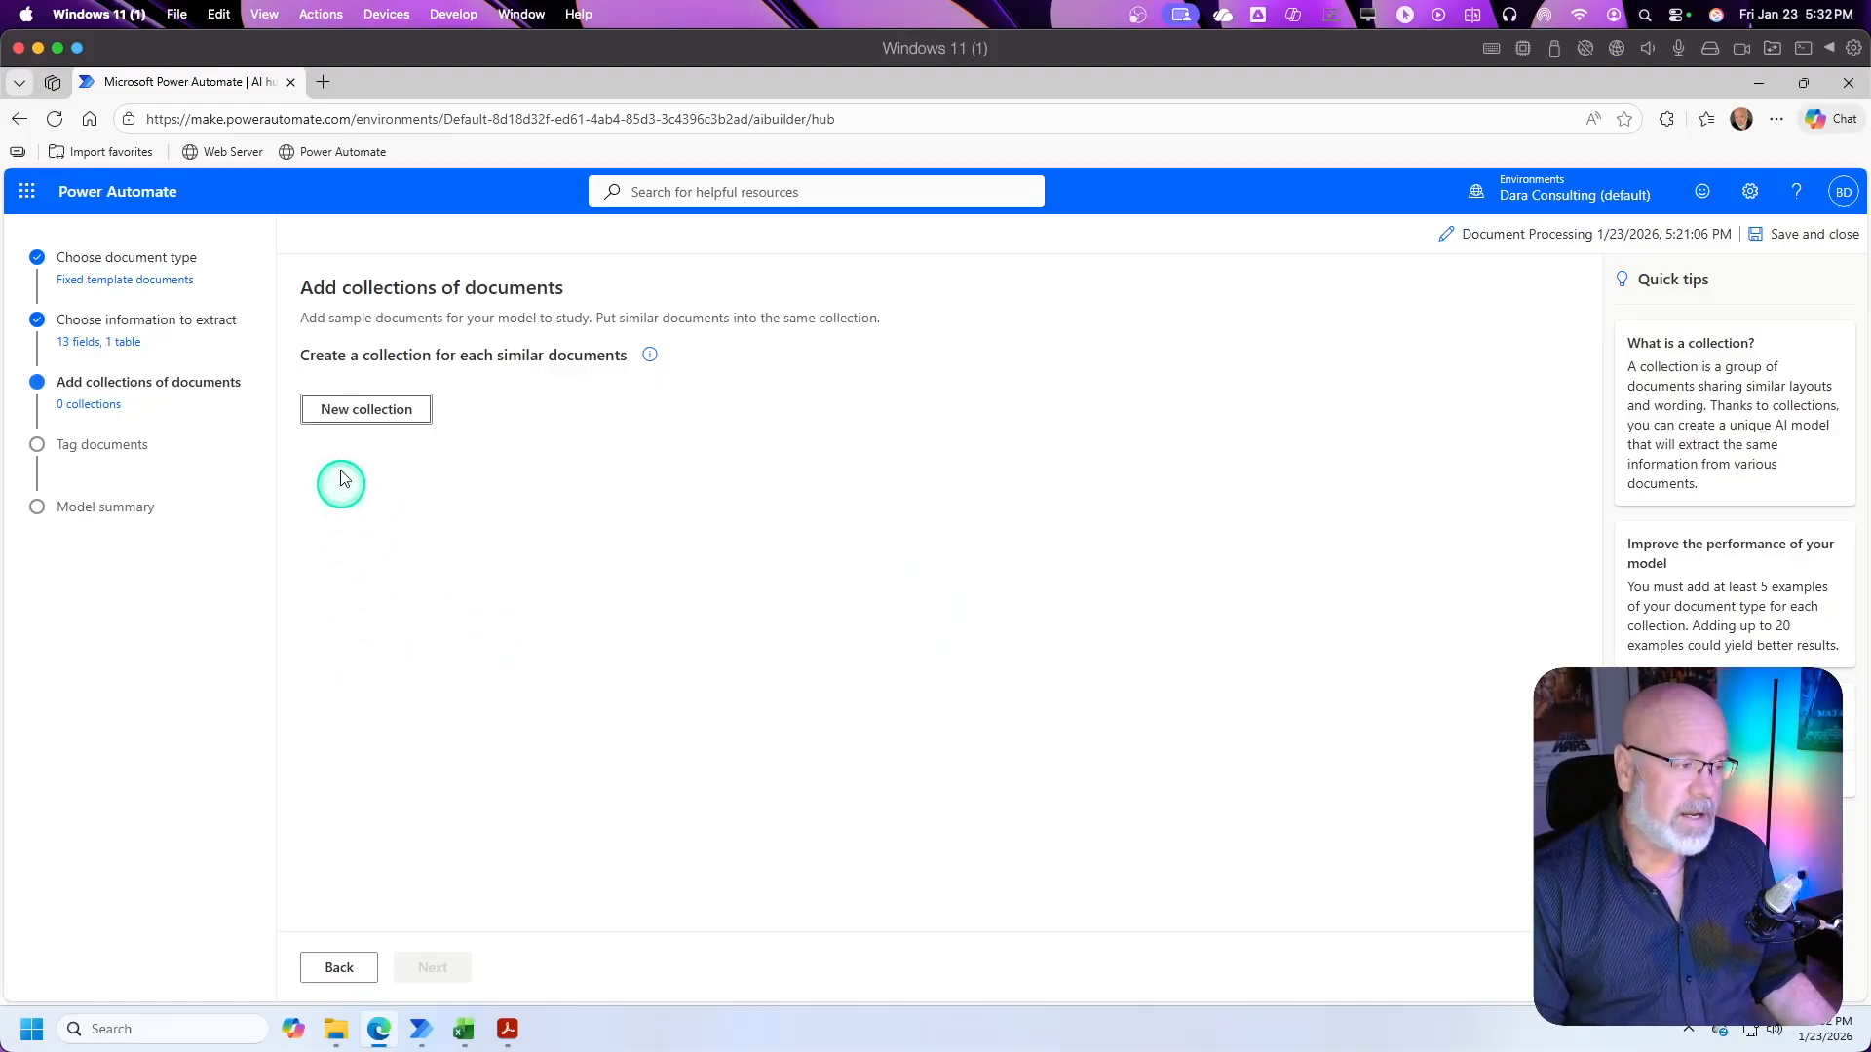
{"action": "left_click", "coordinate": [369, 410]}
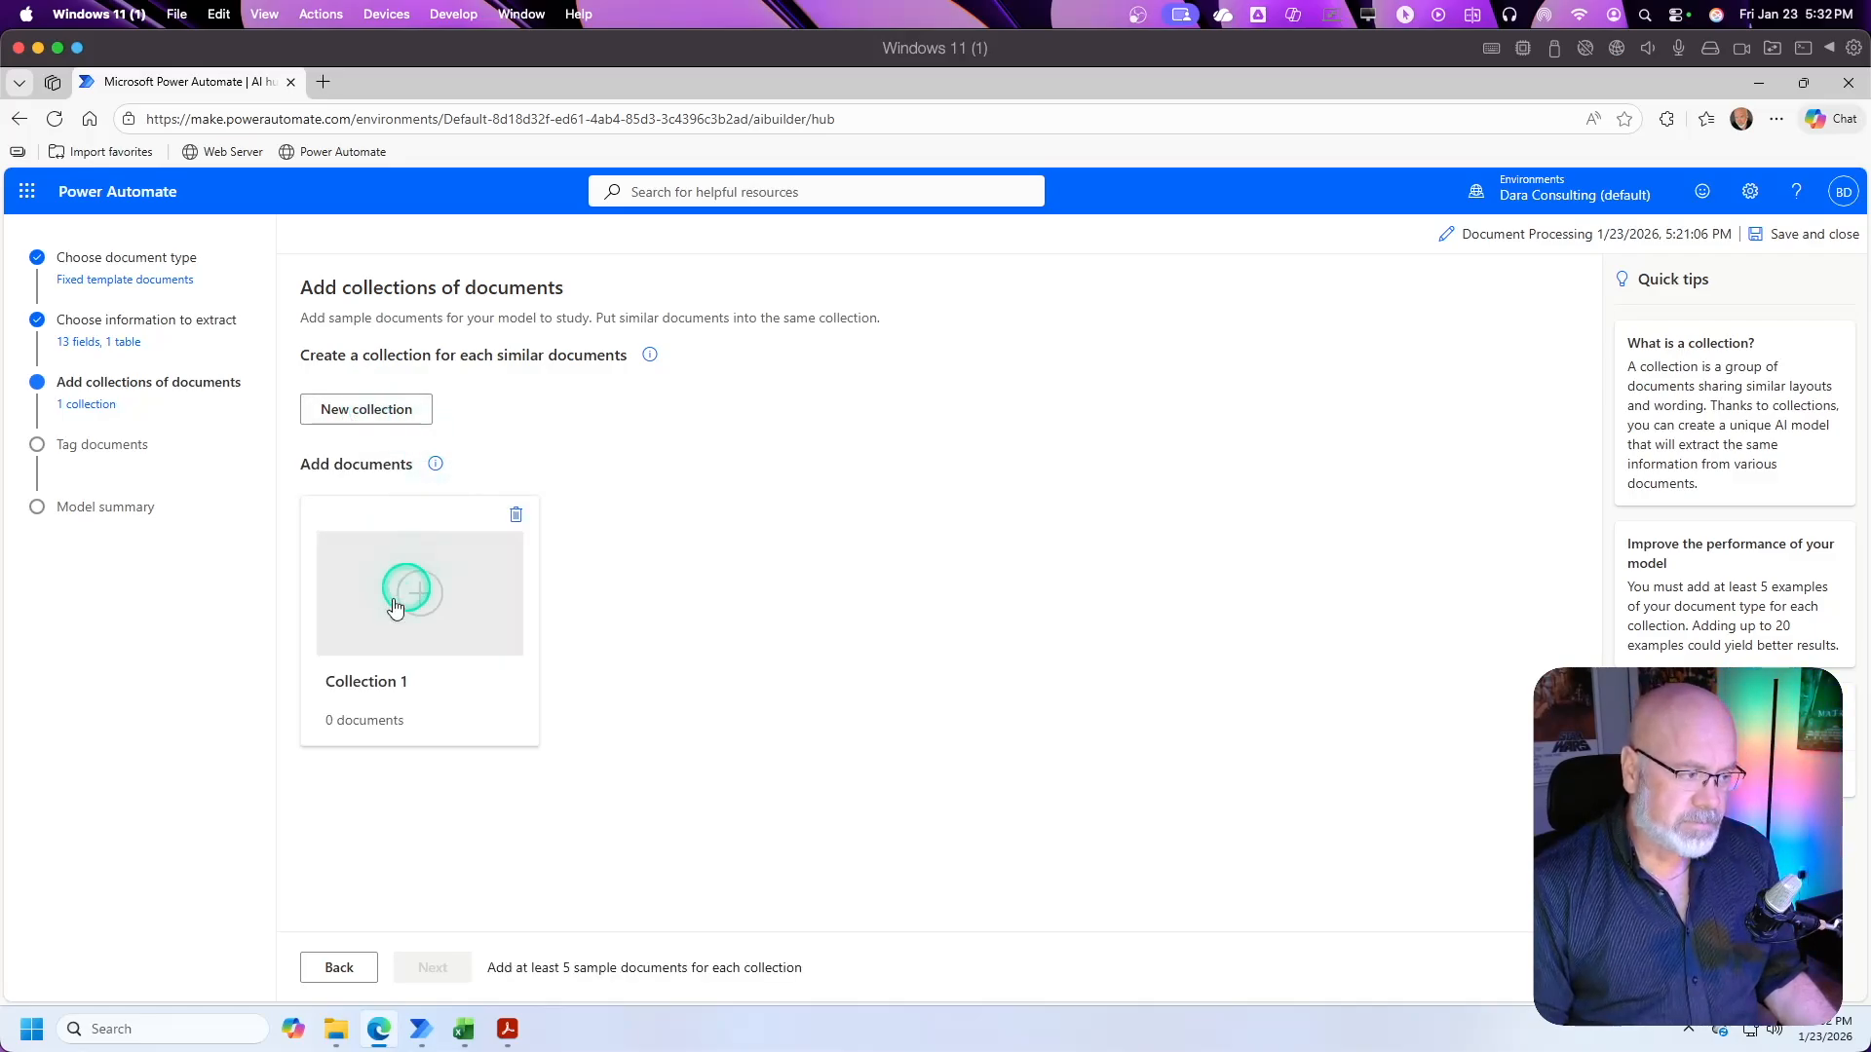
{"action": "left_click_drag", "start_coordinate": [438, 681], "coordinate": [281, 680]}
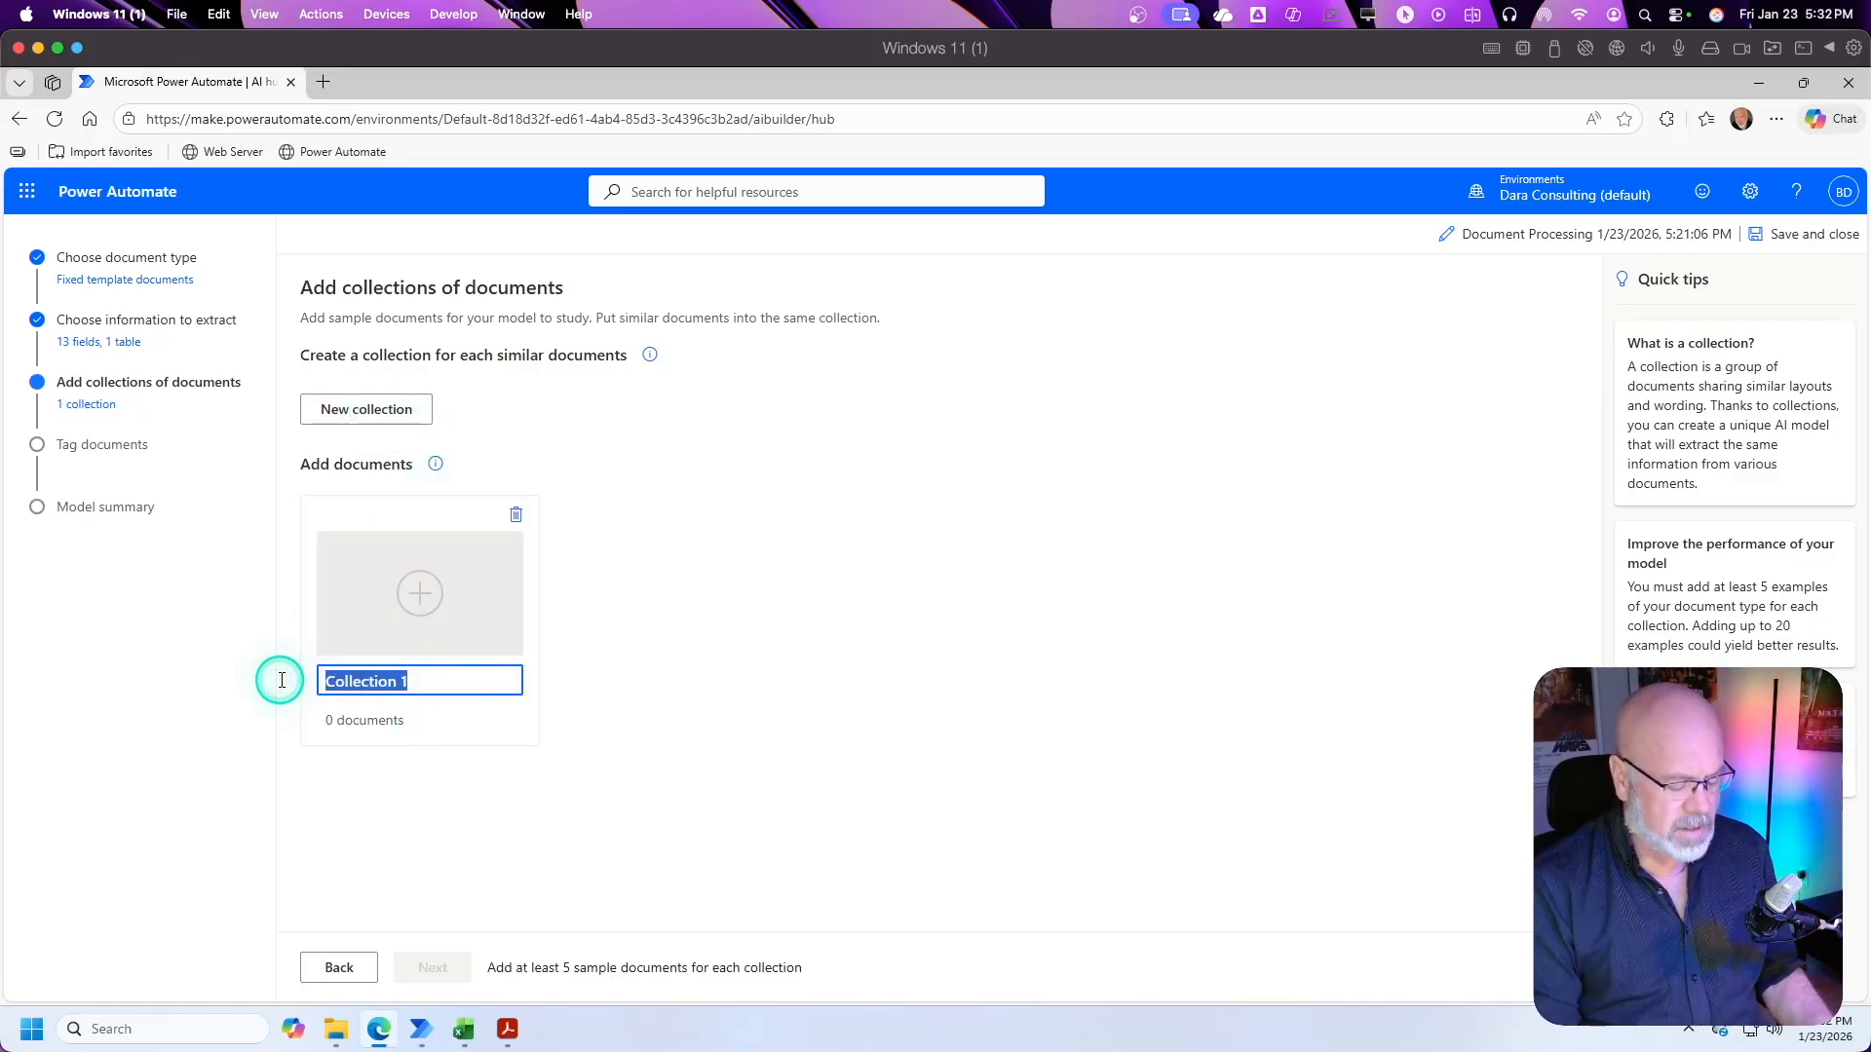
{"action": "type", "text": "Purchase"}
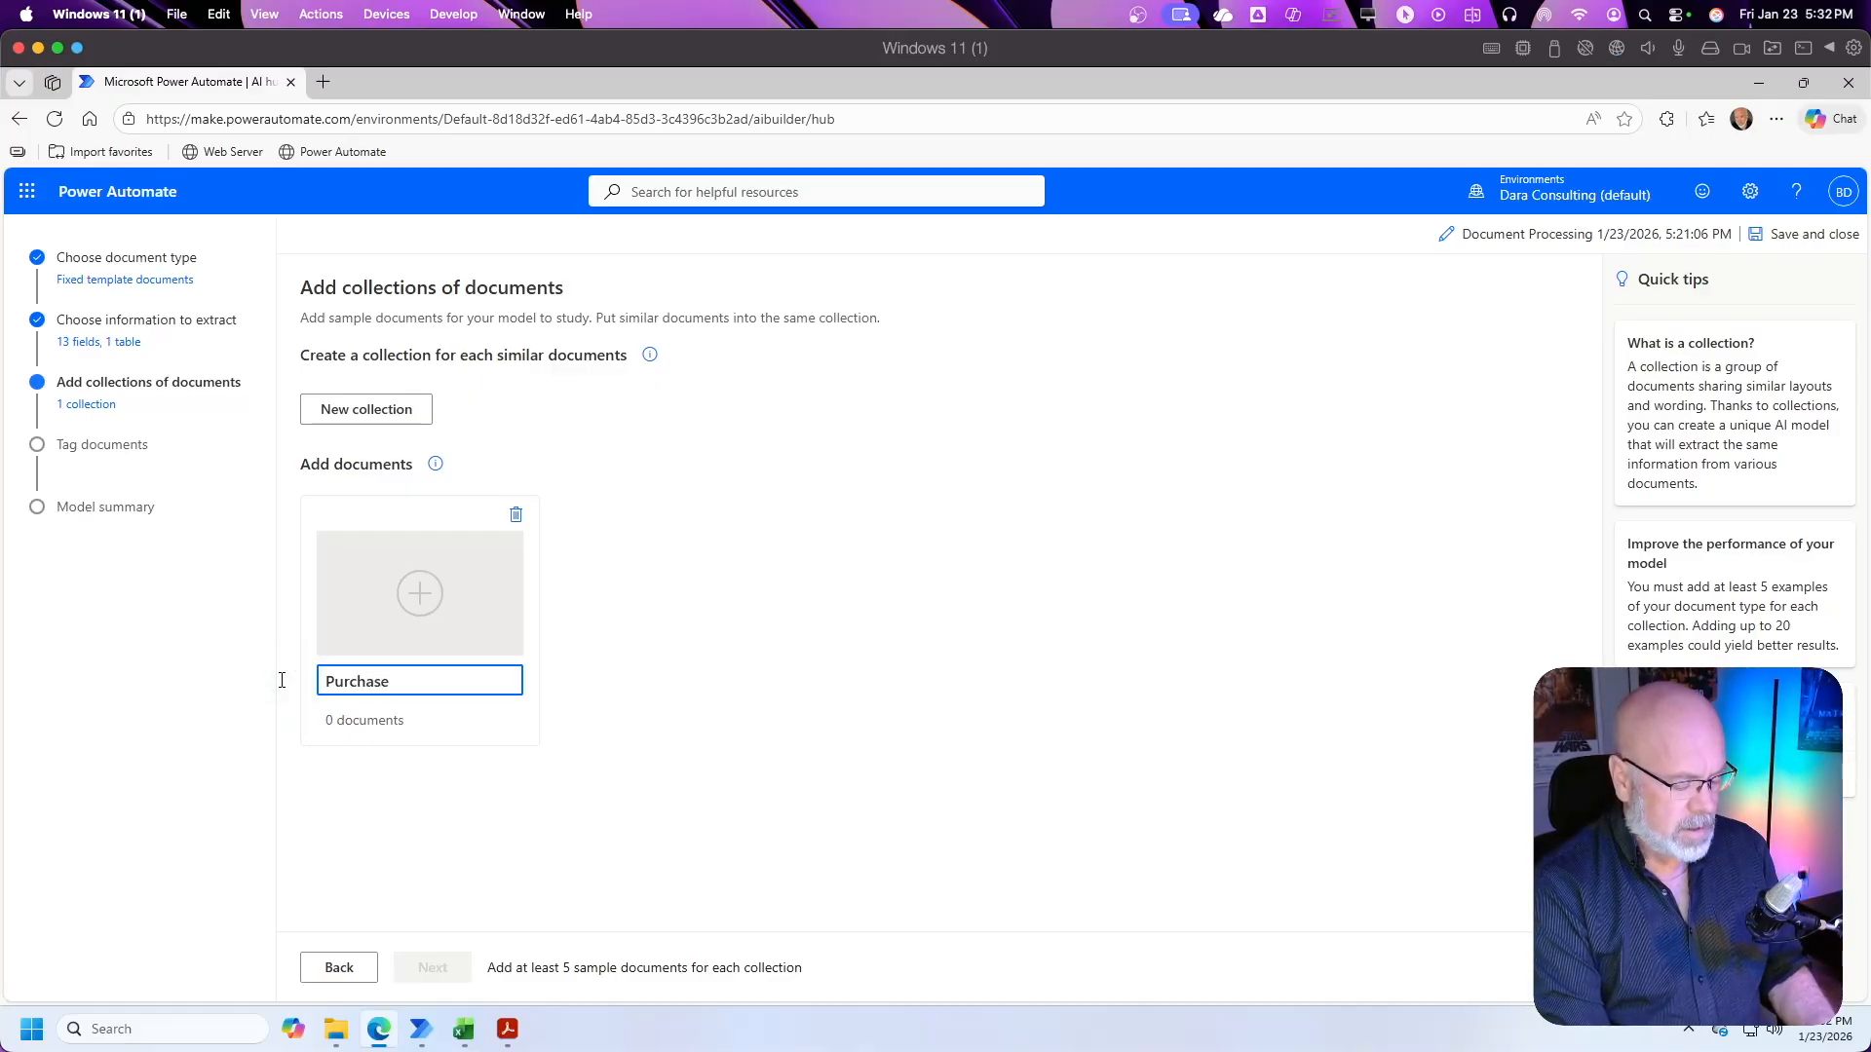
{"action": "type", "text": "Order"}
Step: Upload all five purchase order PDFs from the local PDFs > Samples folder into the PurchaseOrder collection and close the upload dialog
{"action": "left_click", "coordinate": [417, 592]}
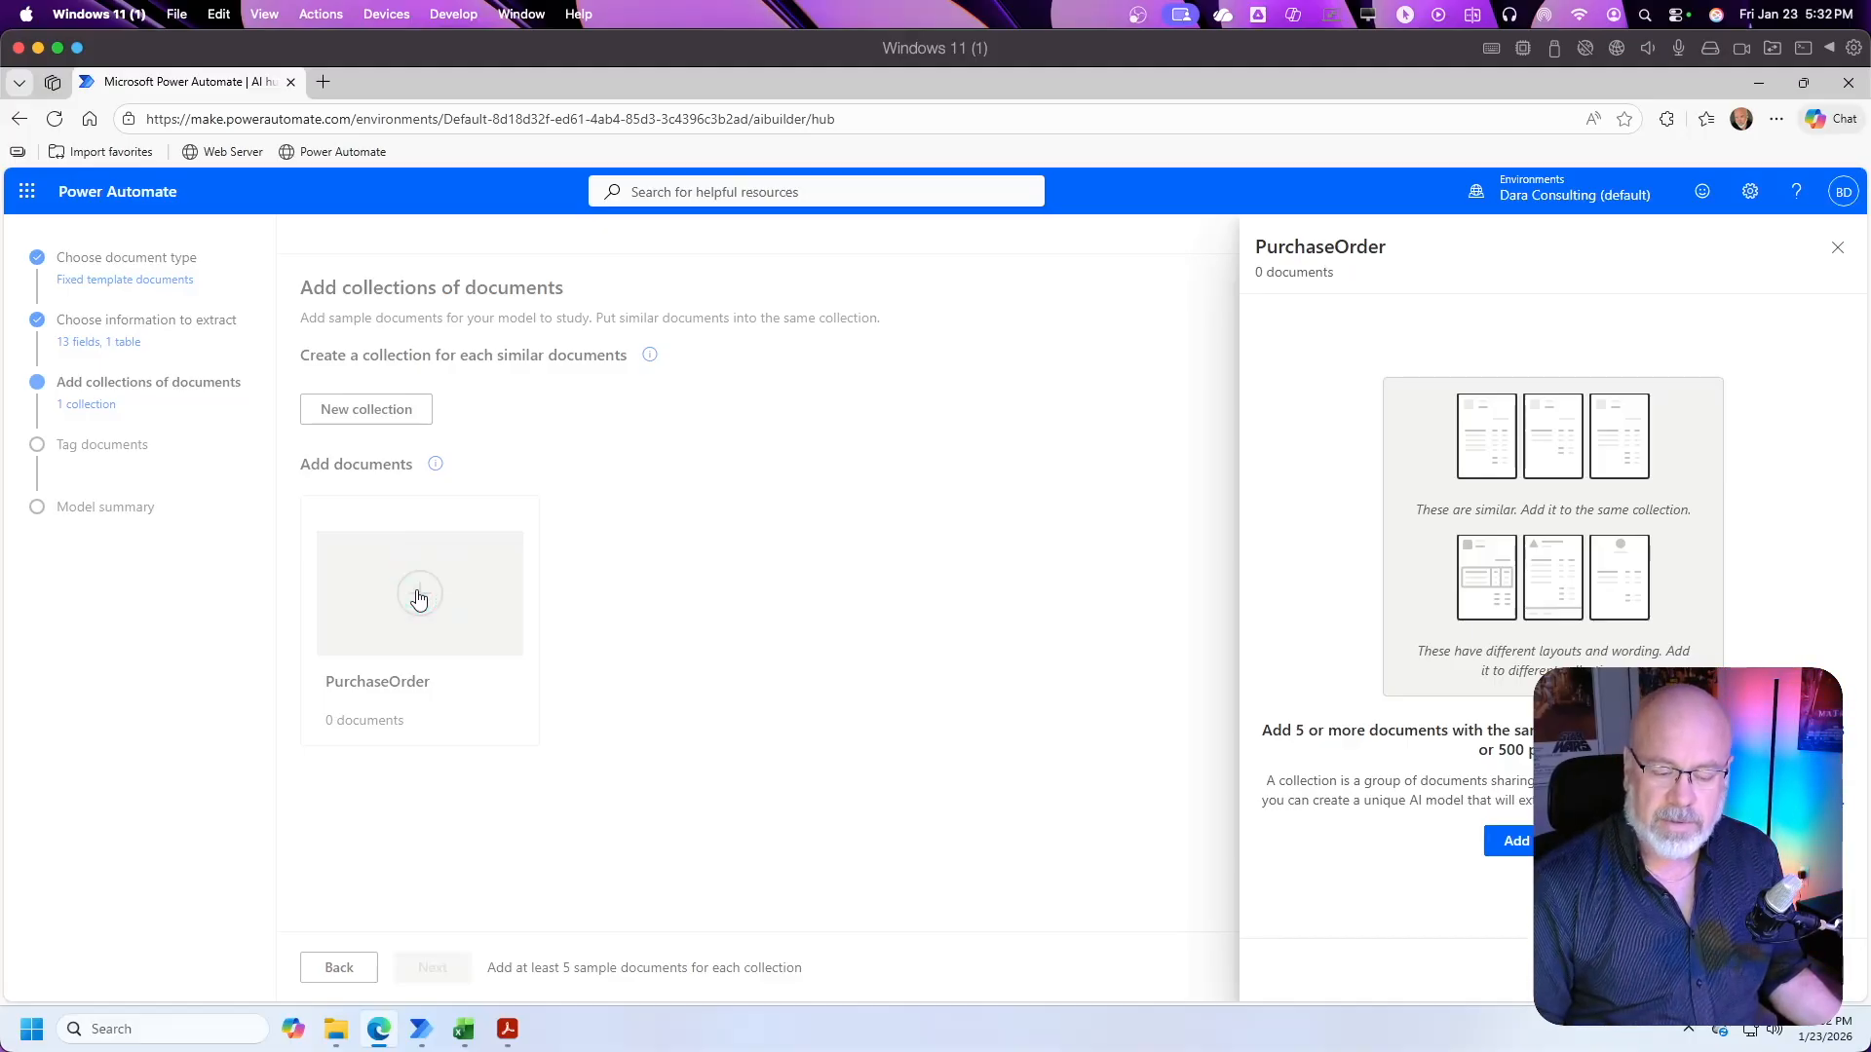
{"action": "left_click", "coordinate": [1516, 840]}
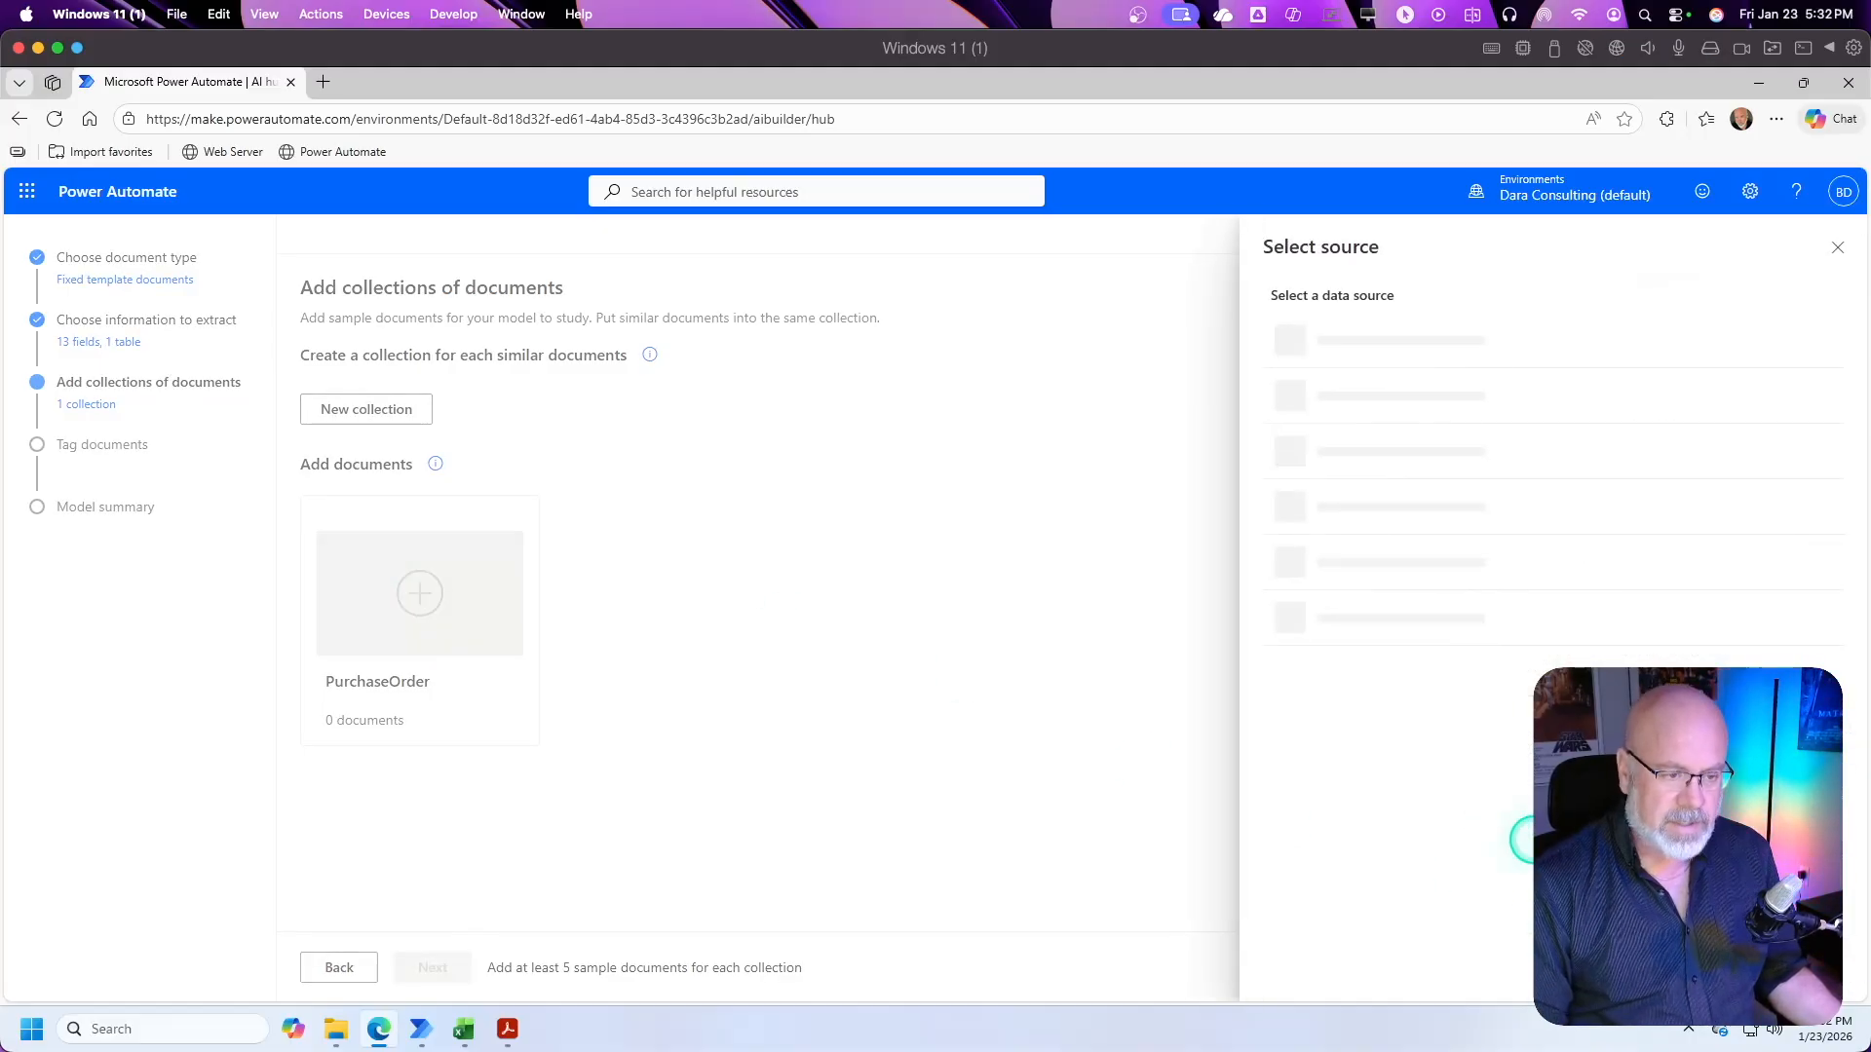
{"action": "left_click", "coordinate": [1355, 352]}
{"action": "left_click", "coordinate": [1355, 352]}
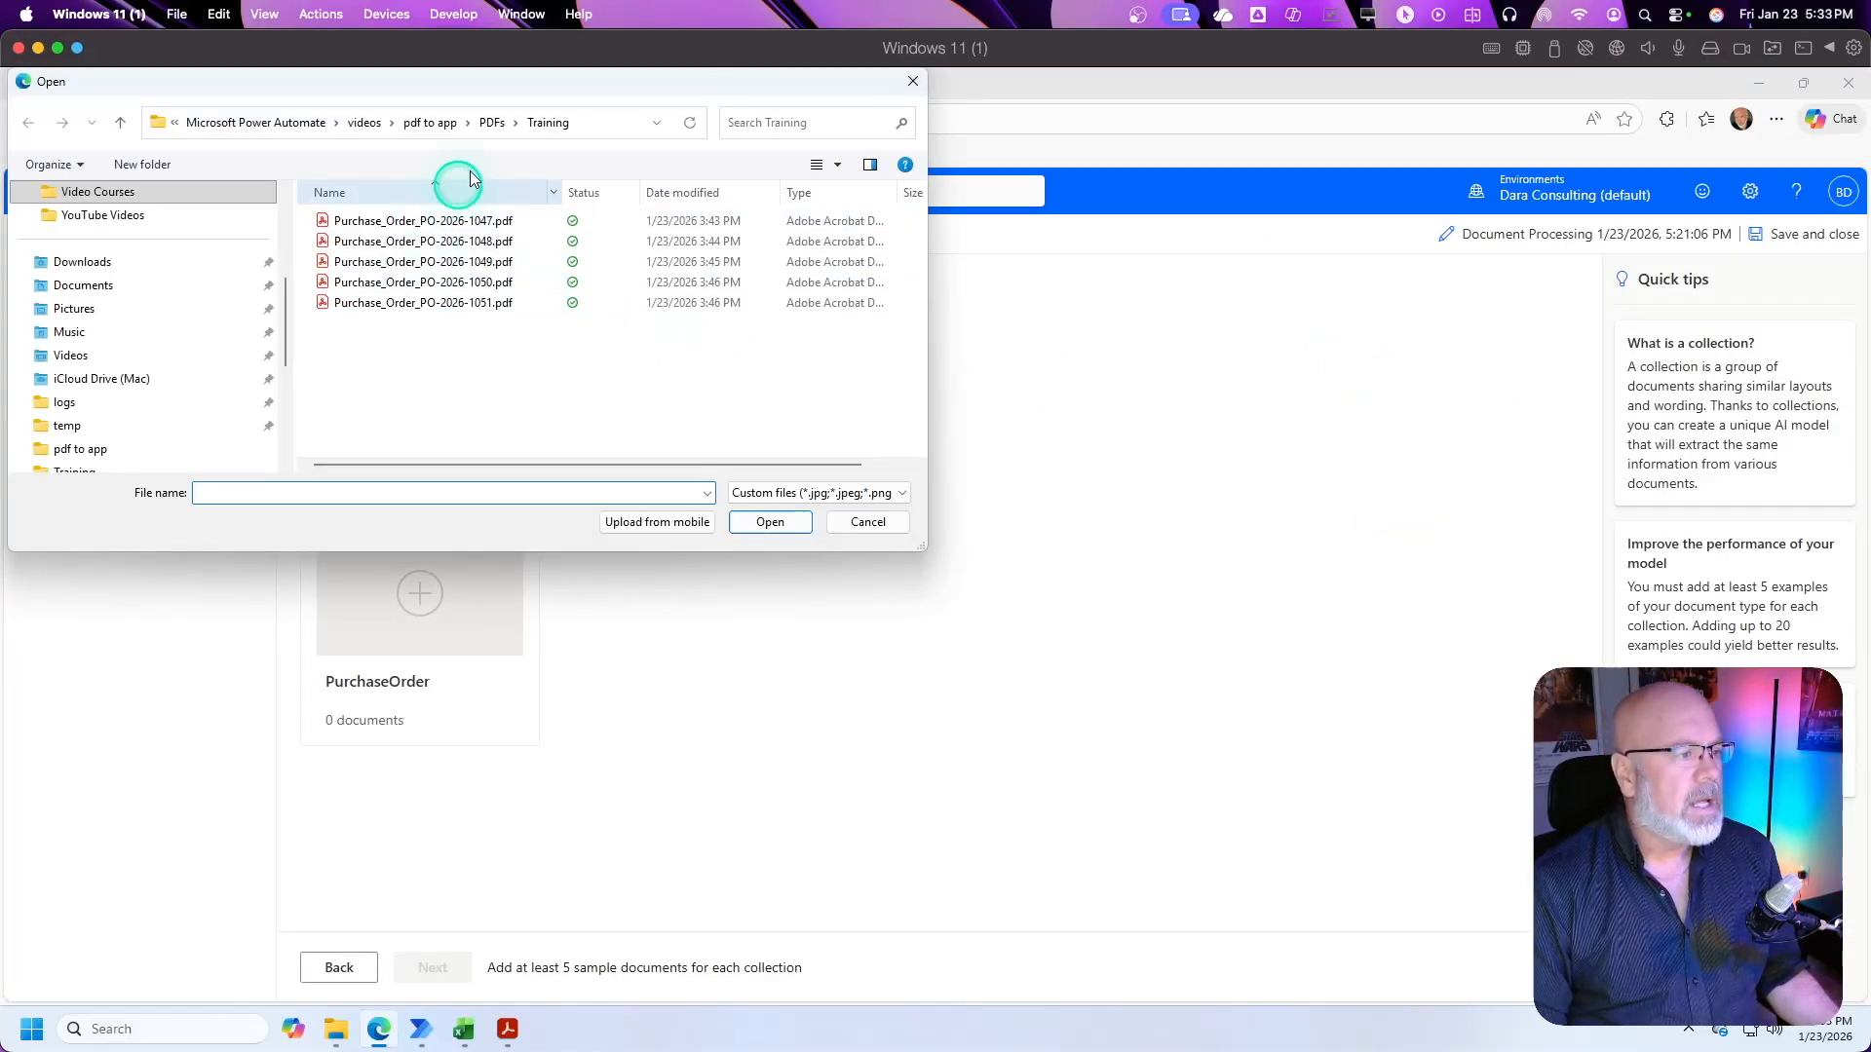
{"action": "left_click", "coordinate": [493, 123]}
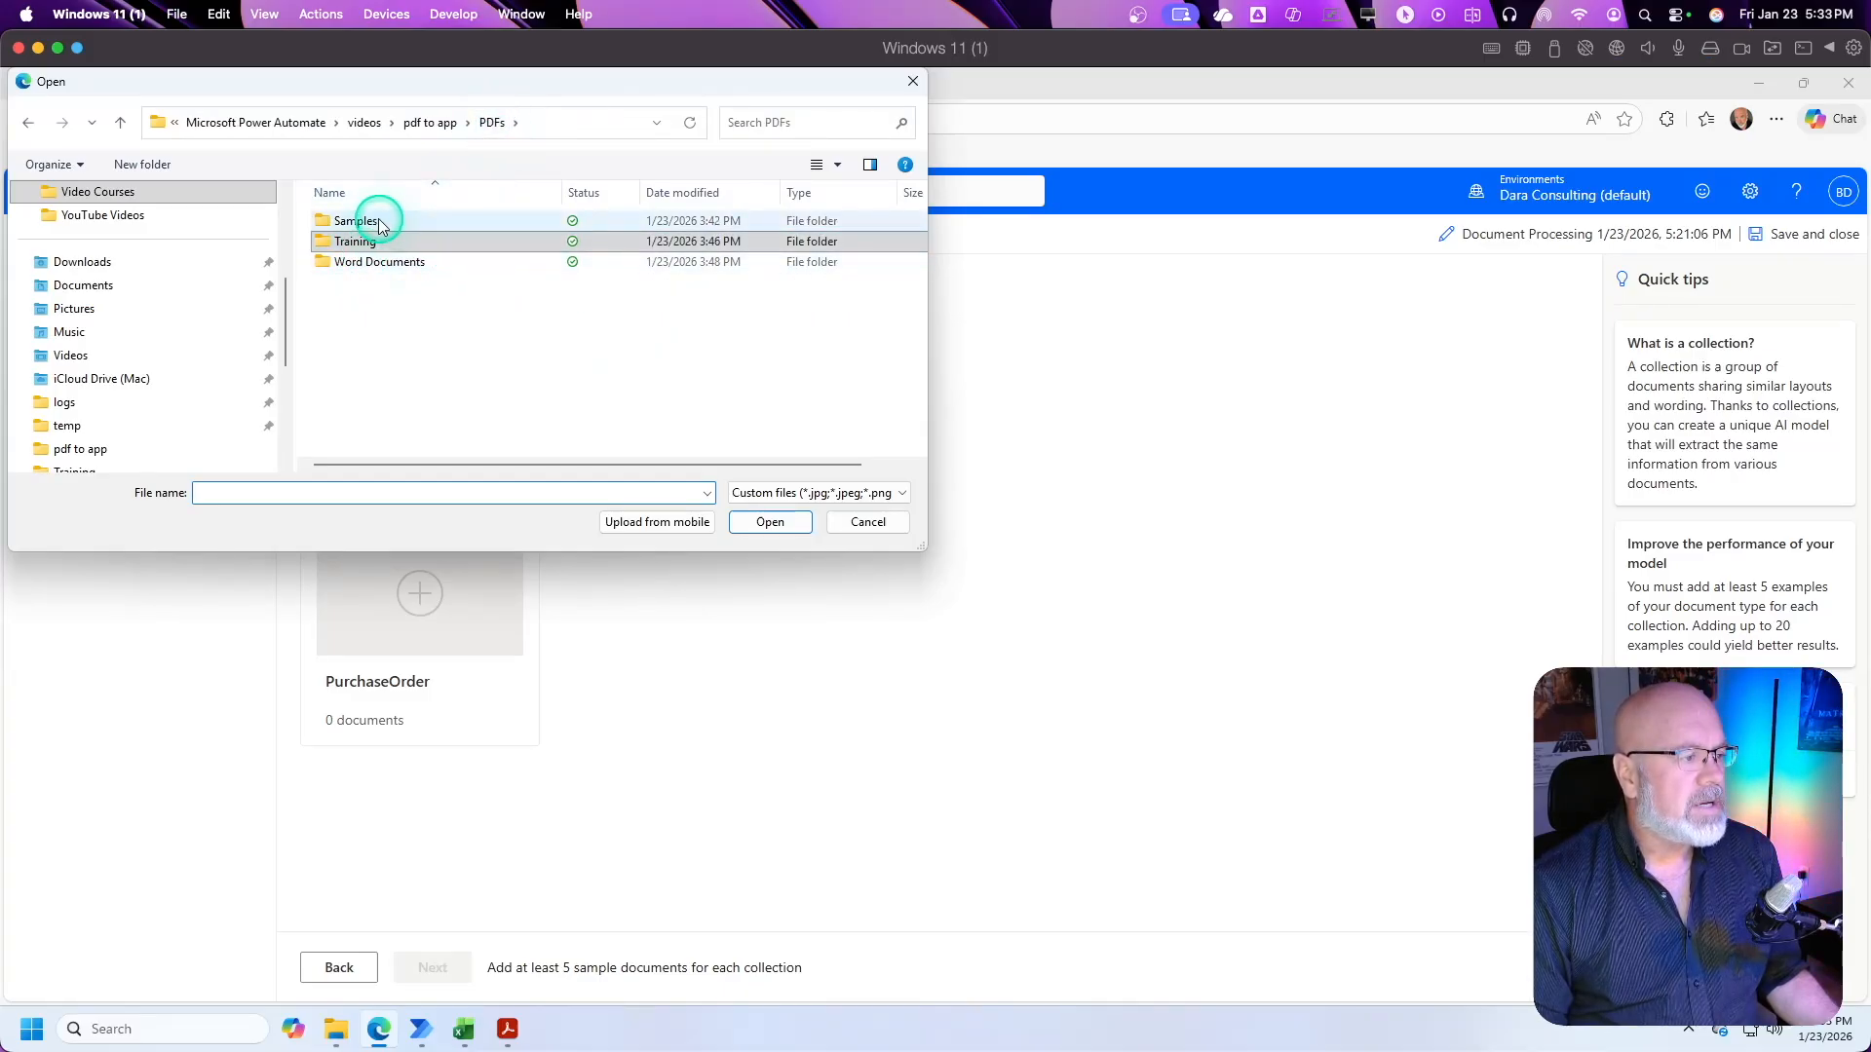
{"action": "double_click", "coordinate": [356, 220]}
{"action": "left_click", "coordinate": [495, 220]}
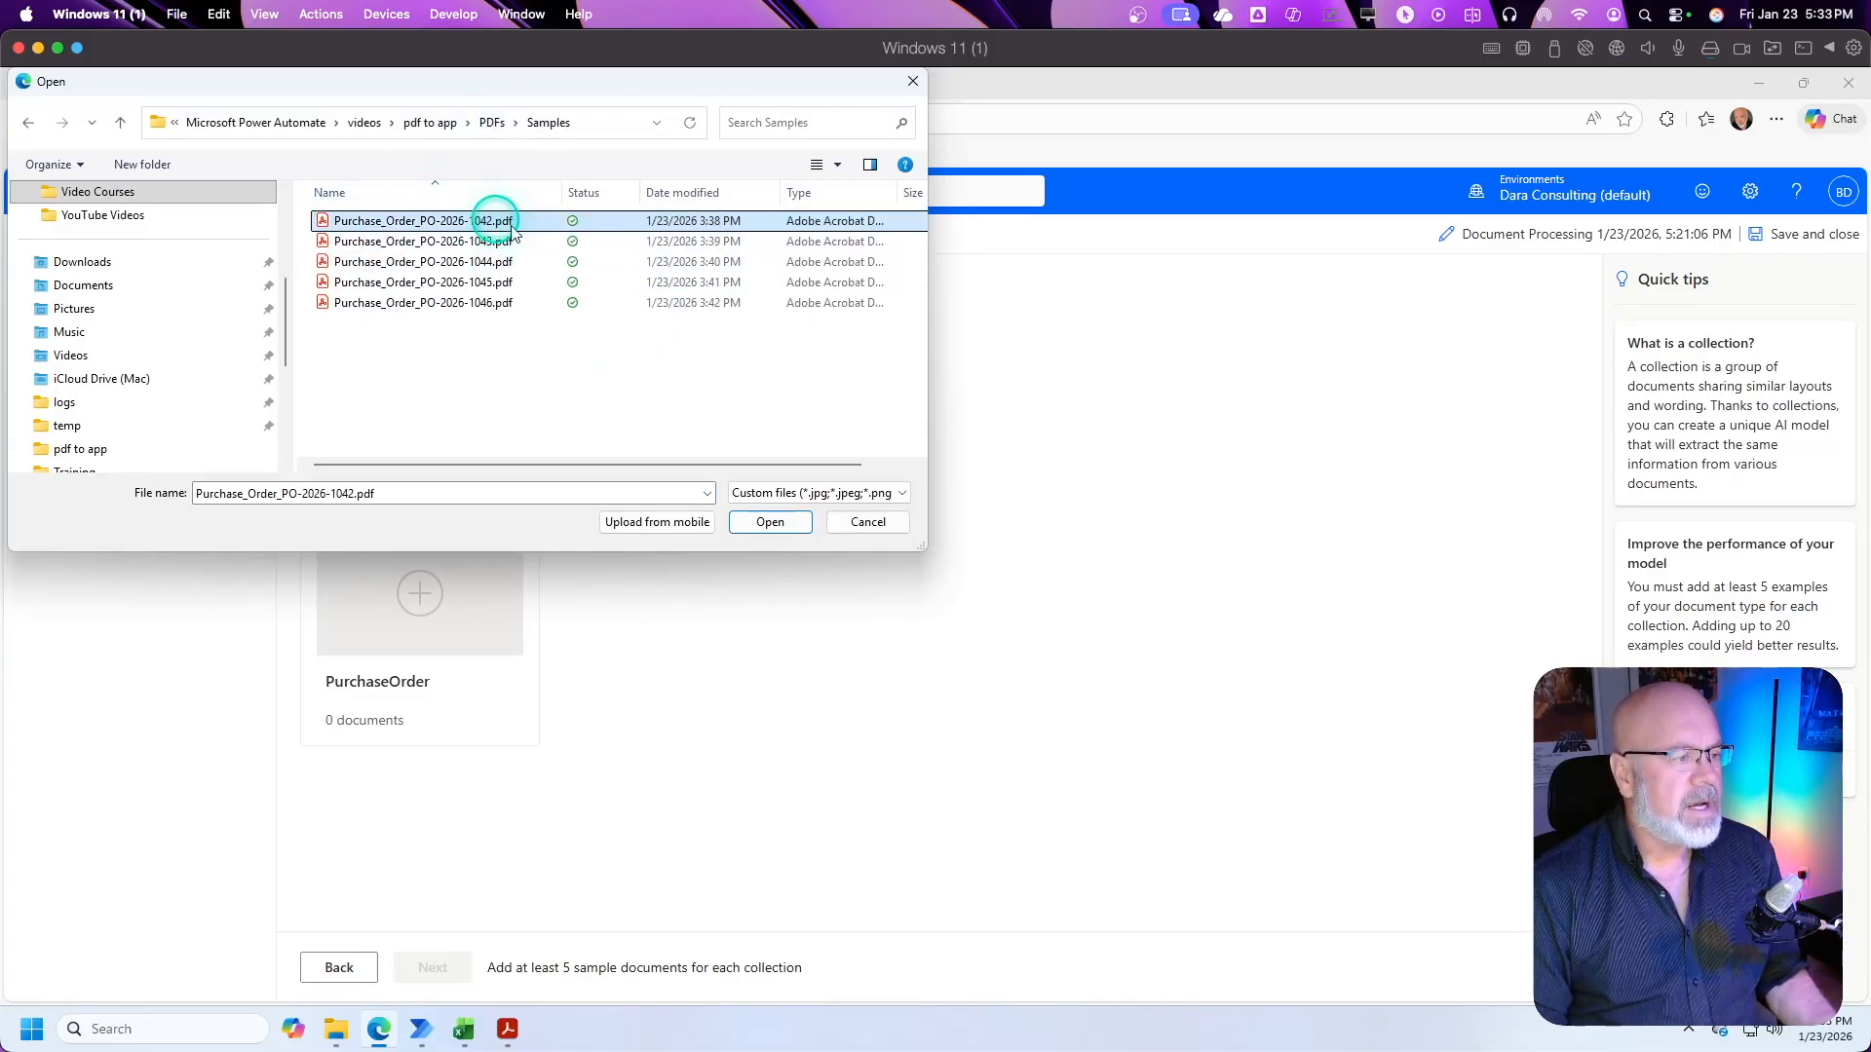
{"action": "left_click", "coordinate": [506, 304], "text": "shift"}
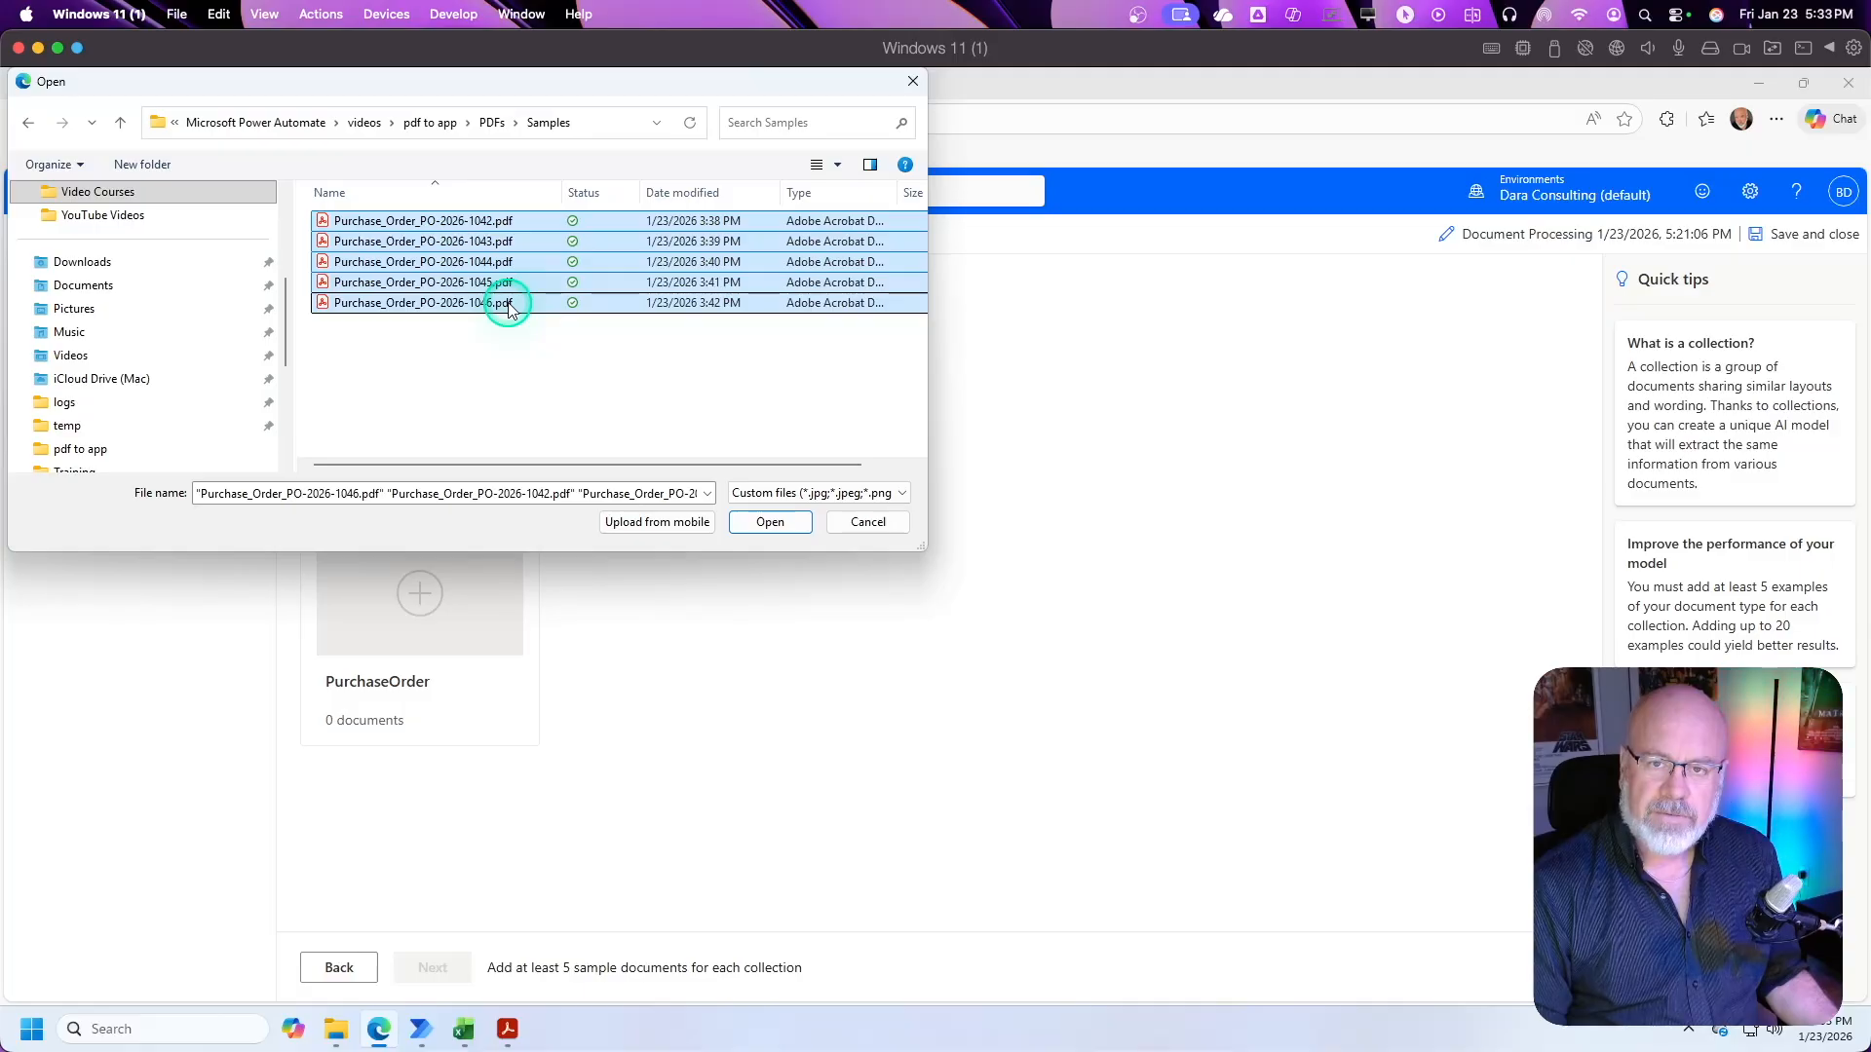
{"action": "left_click", "coordinate": [785, 522]}
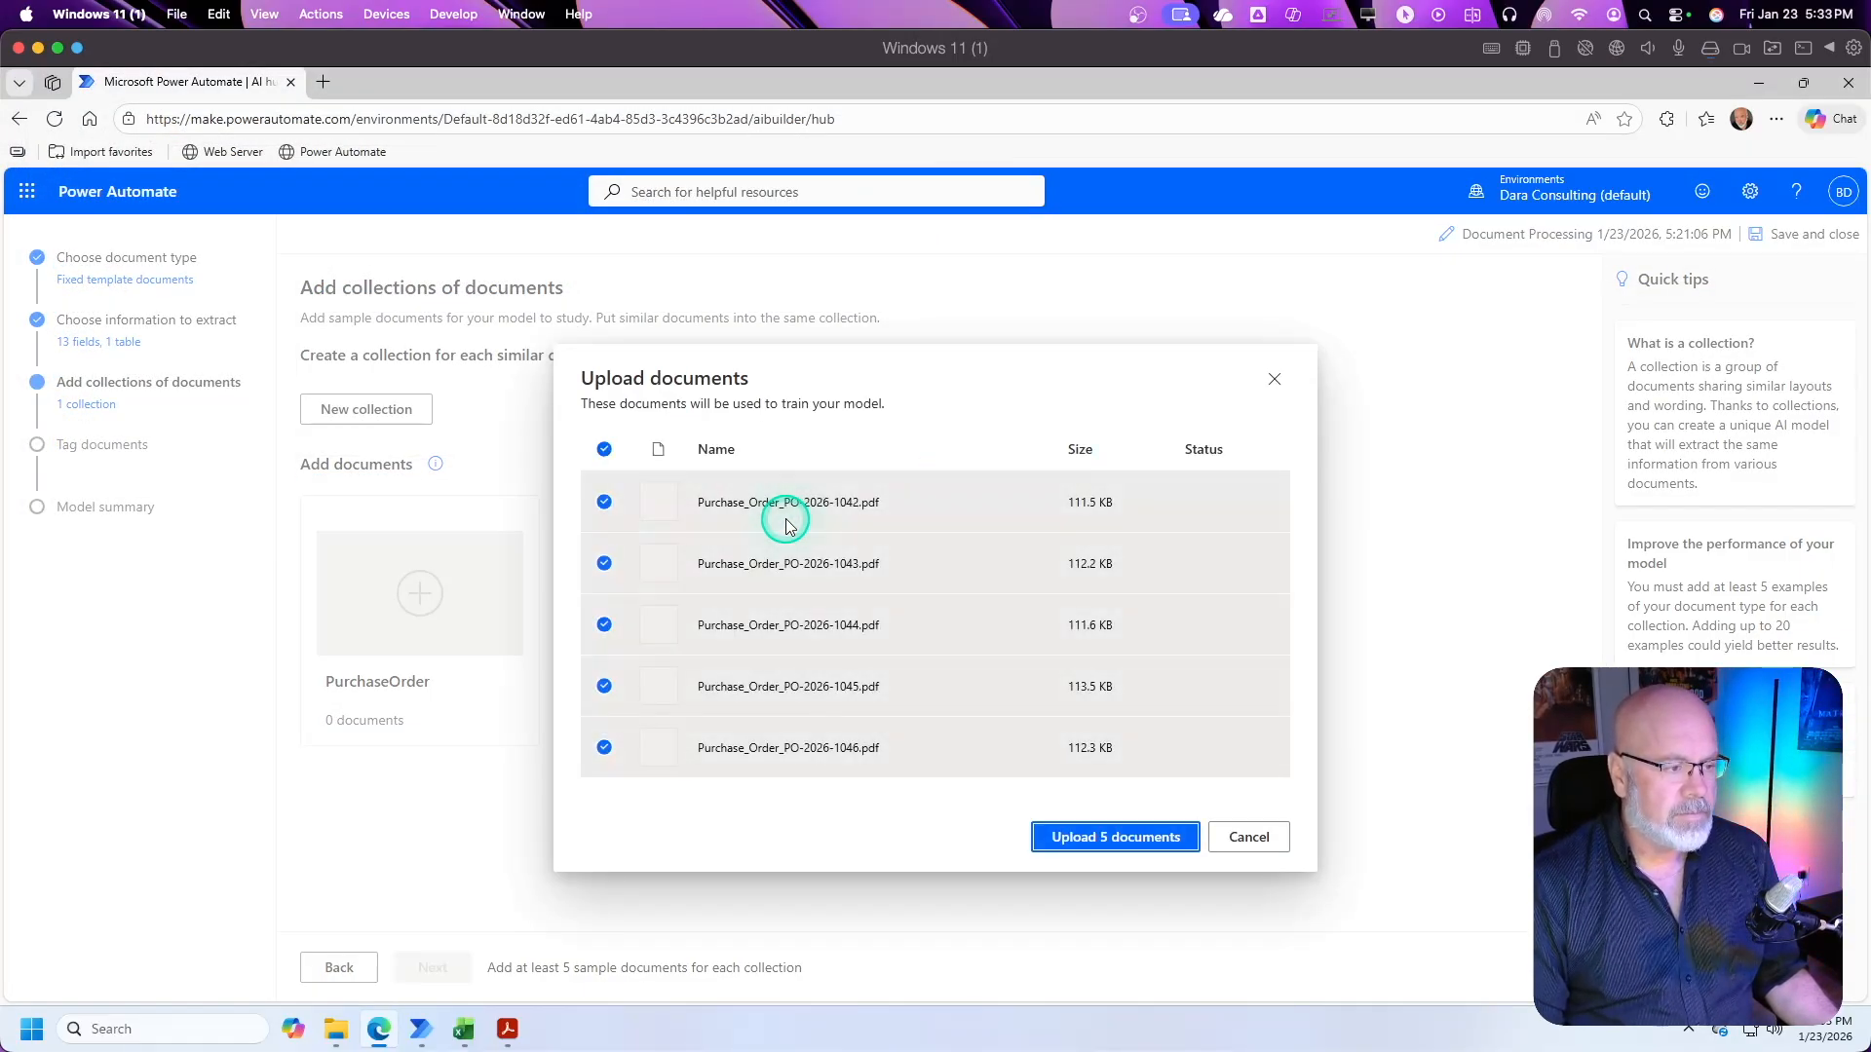
{"action": "left_click", "coordinate": [1145, 840]}
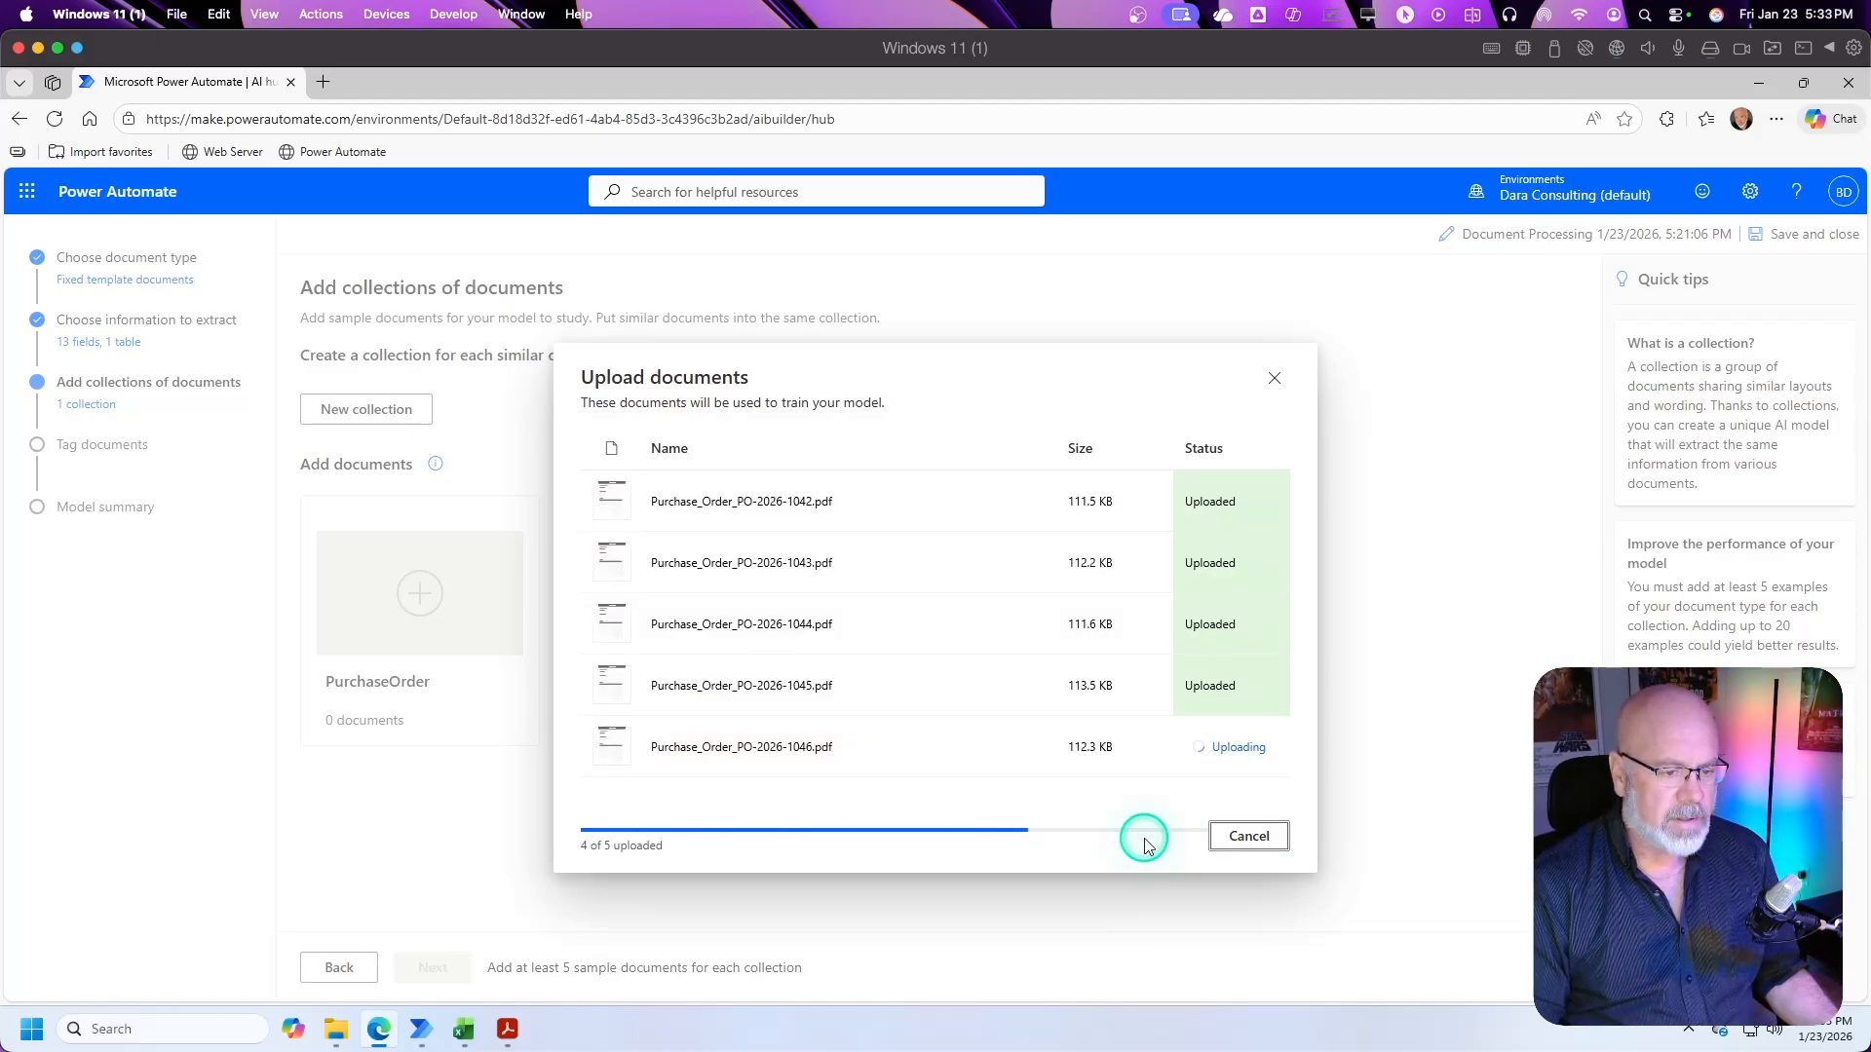
{"action": "left_click", "coordinate": [1248, 861]}
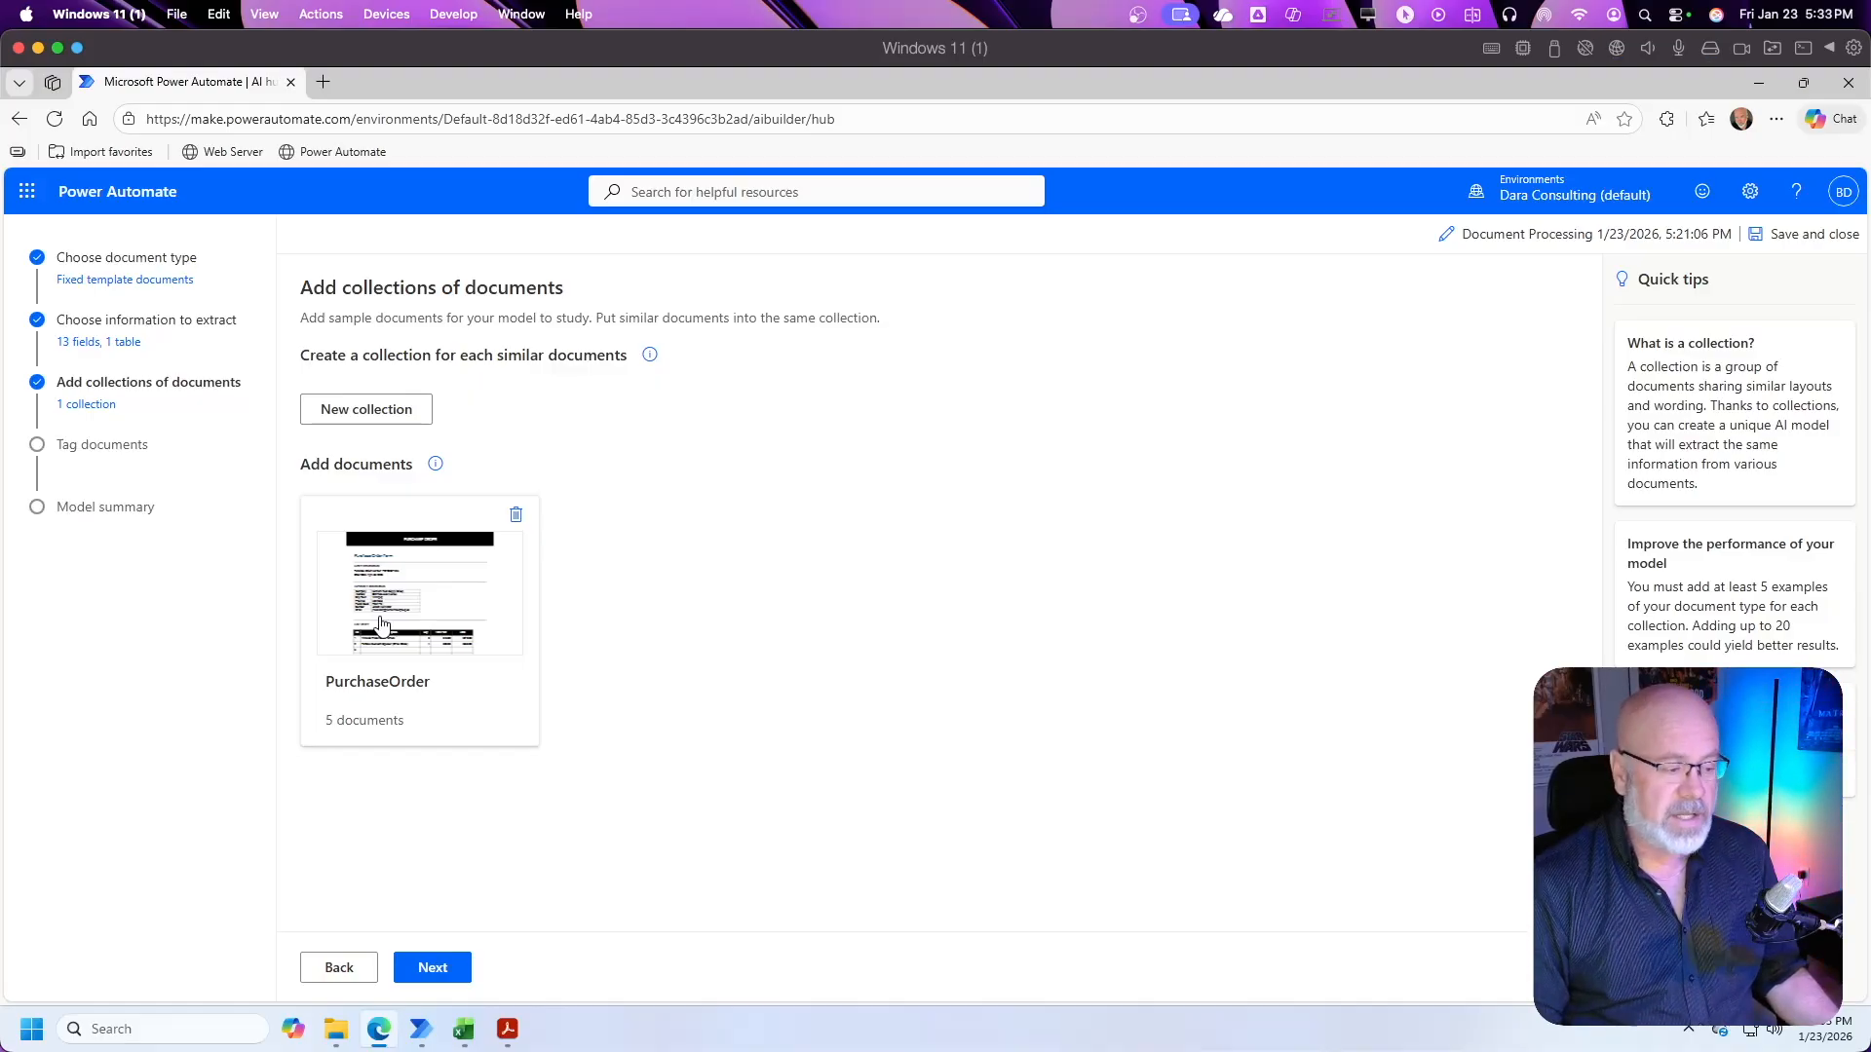
Step: Continue to the document tagging stage and dismiss the introductory tour
{"action": "left_click", "coordinate": [490, 624]}
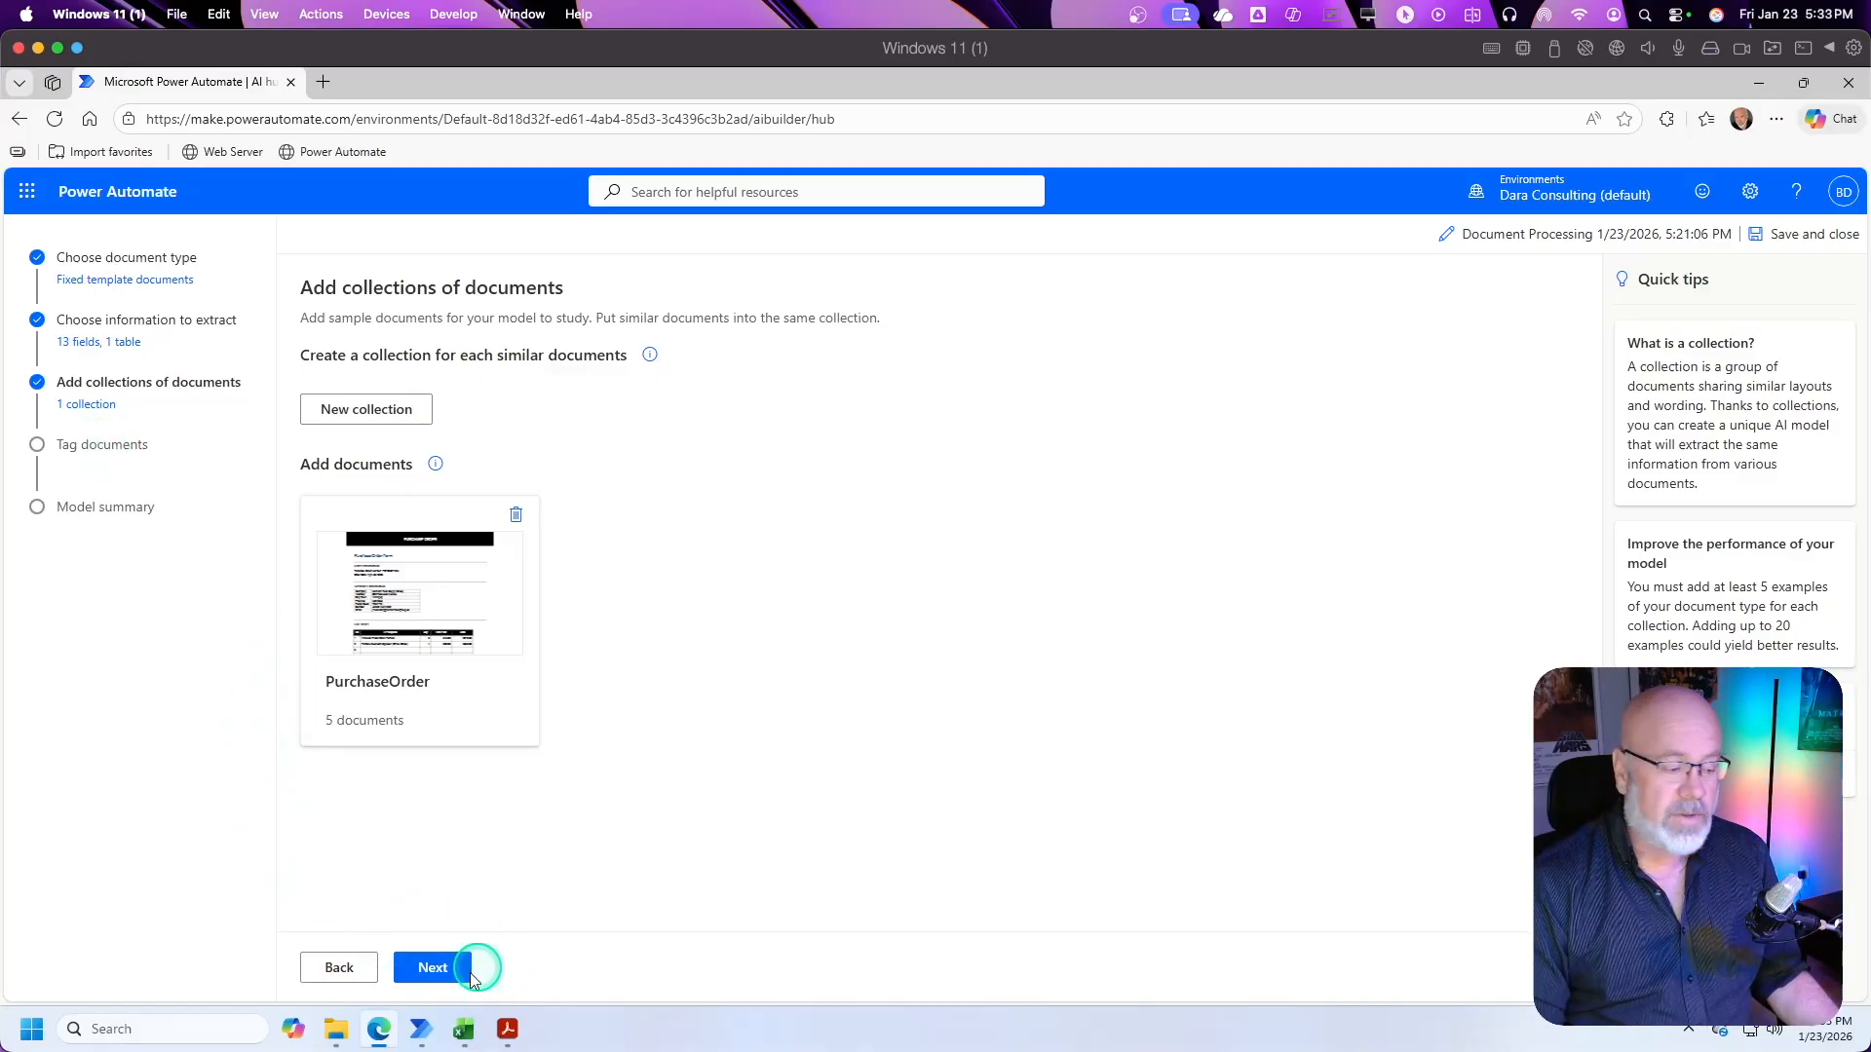
{"action": "left_click", "coordinate": [446, 969]}
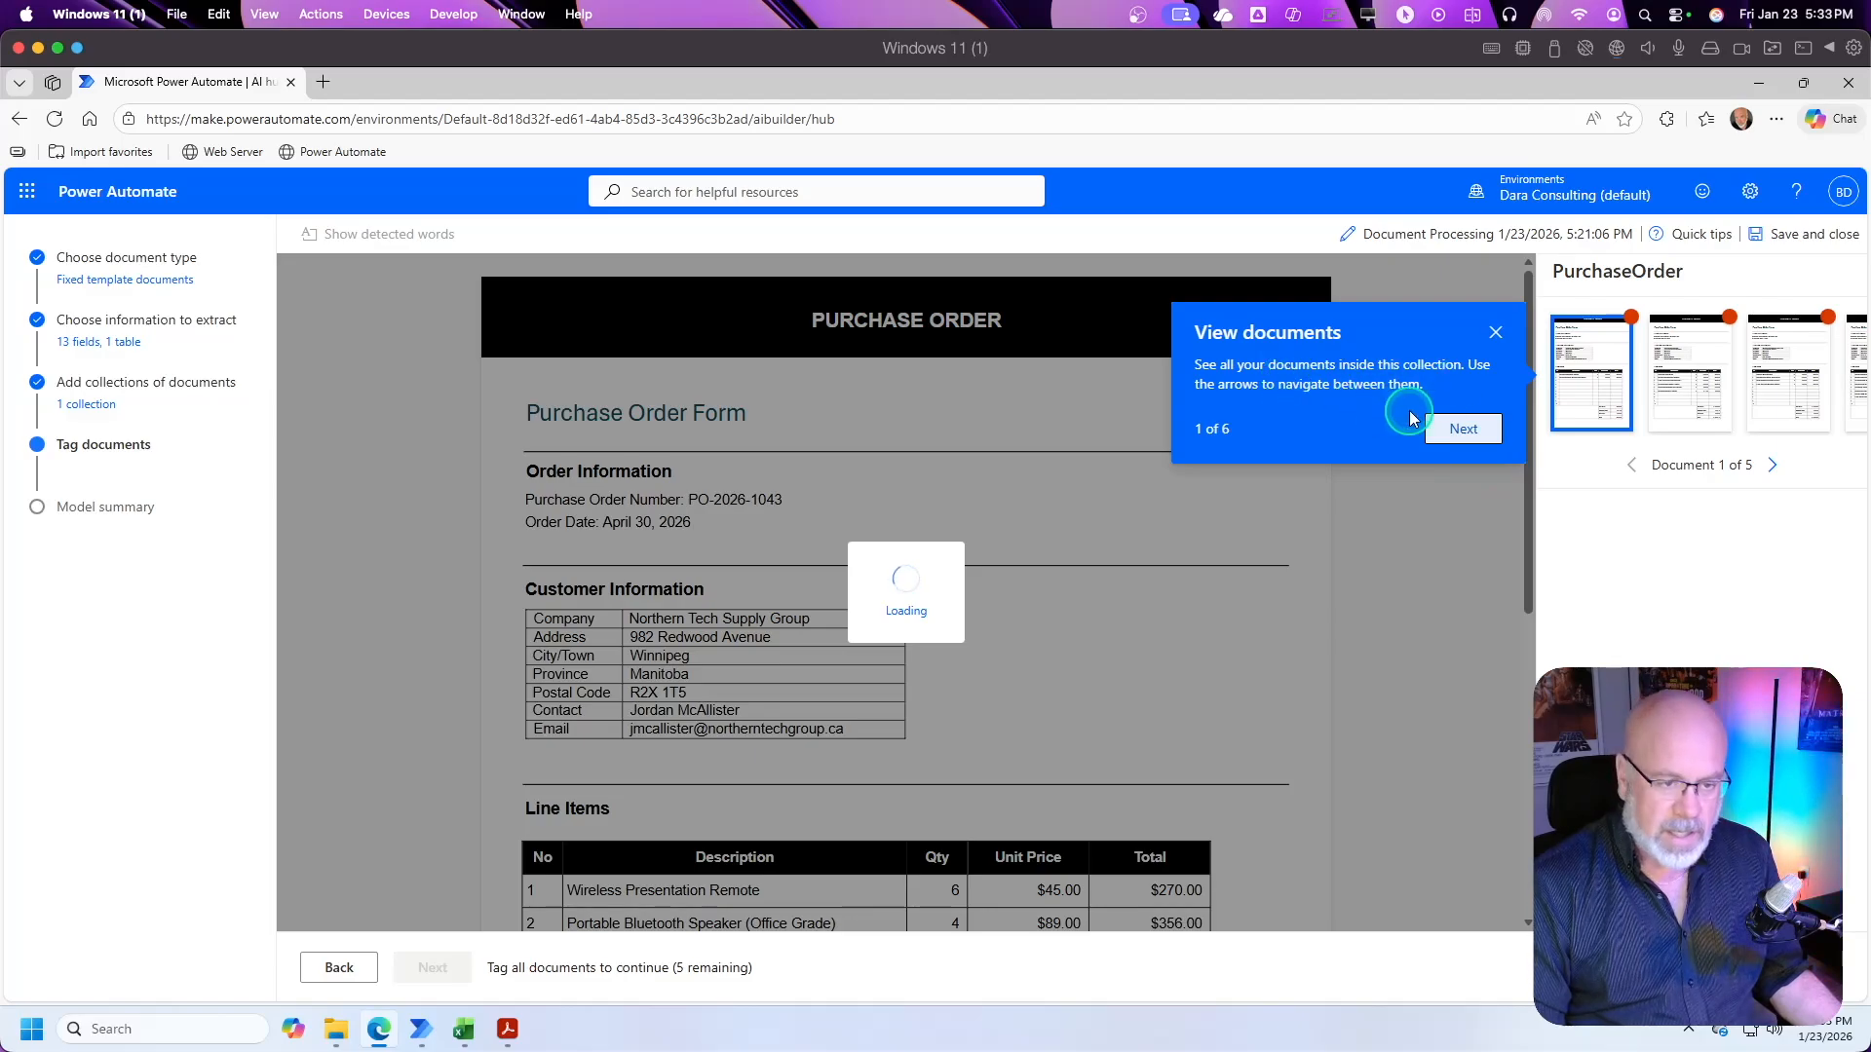
{"action": "left_click", "coordinate": [1464, 432]}
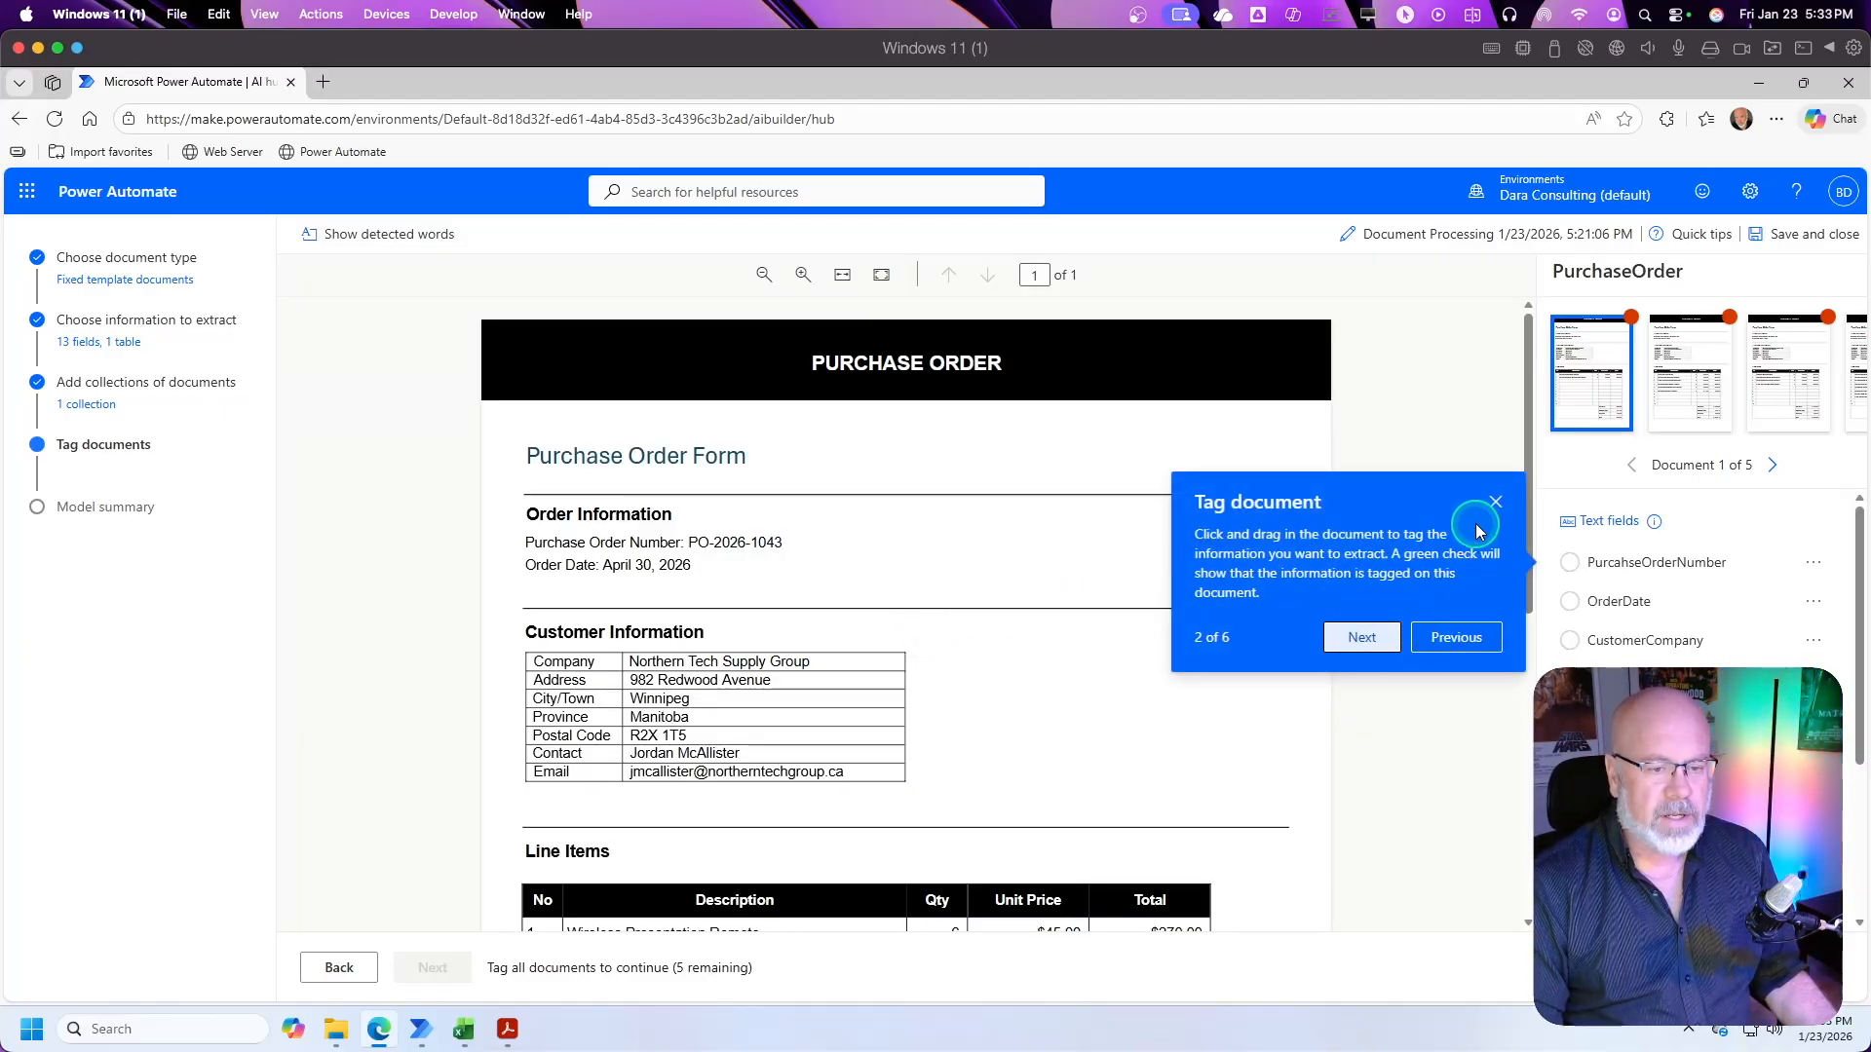
{"action": "left_click", "coordinate": [1495, 504]}
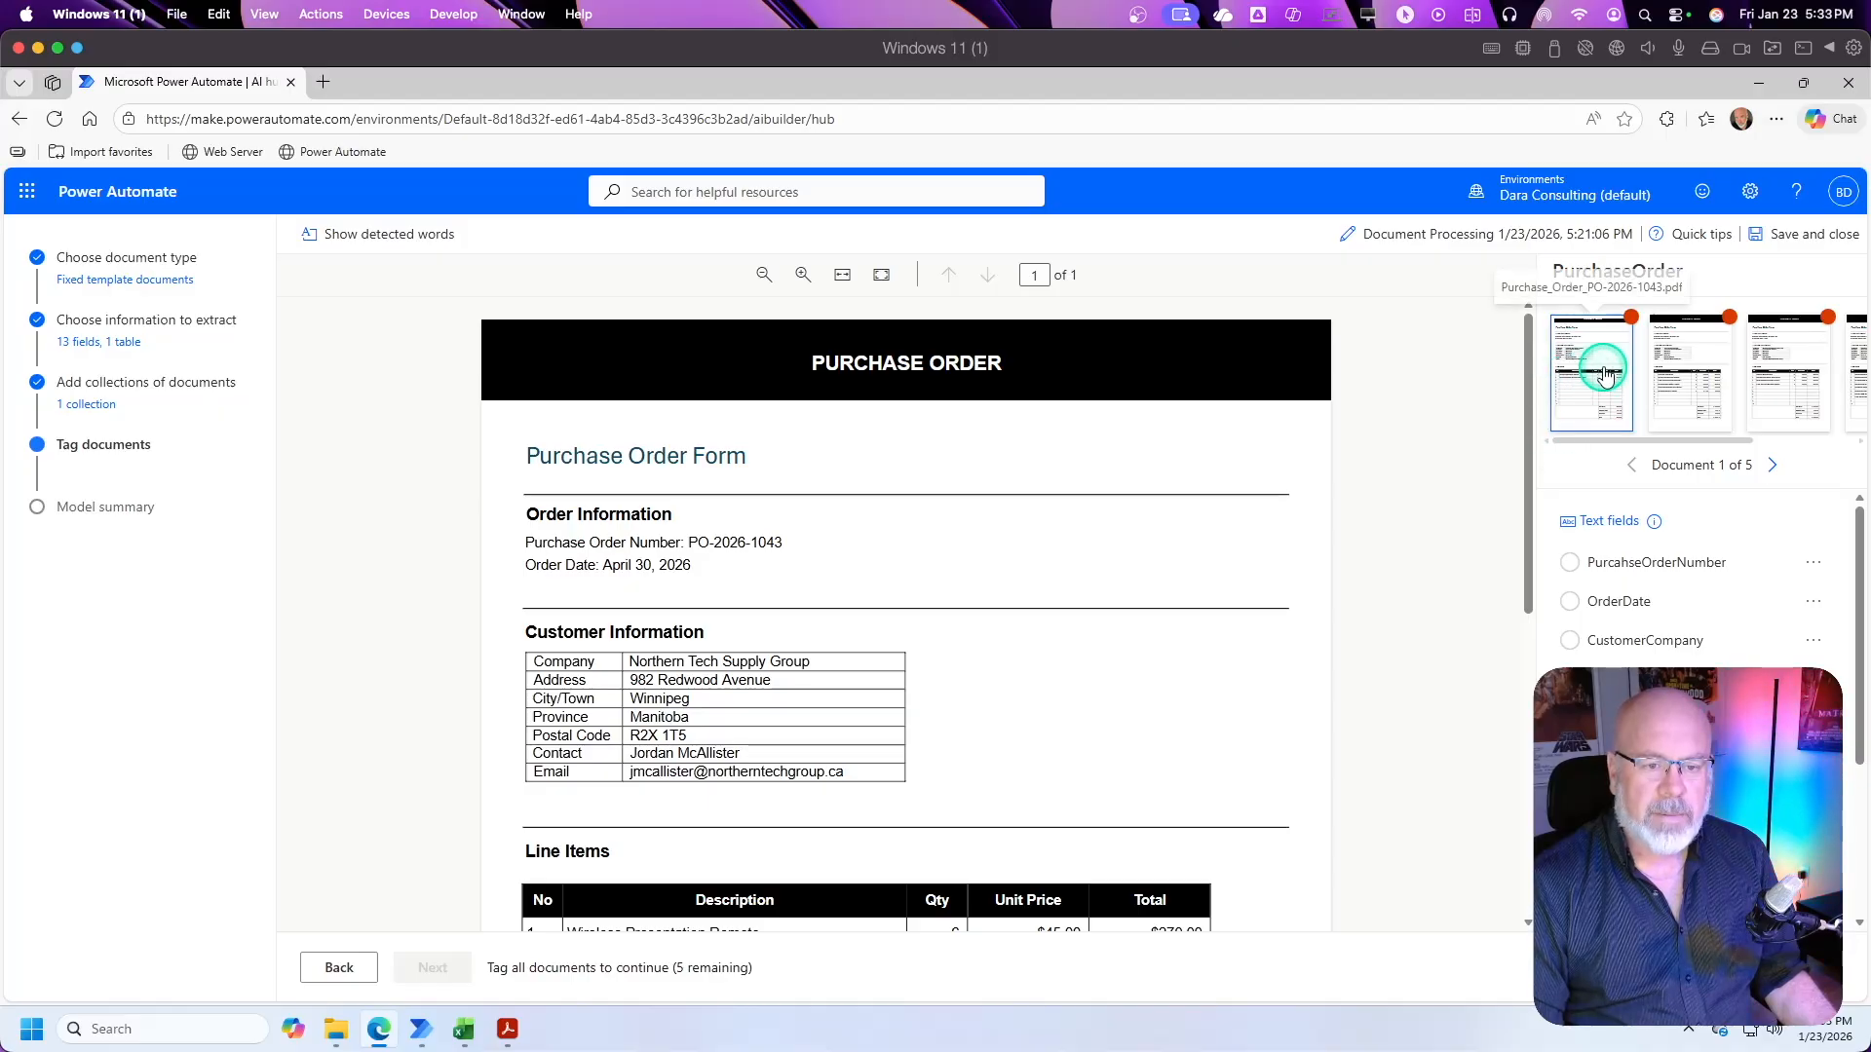
Step: Look through the first three sample documents in the PurchaseOrder collection and return to the first one
{"action": "left_click_drag", "start_coordinate": [1692, 441], "coordinate": [1604, 443]}
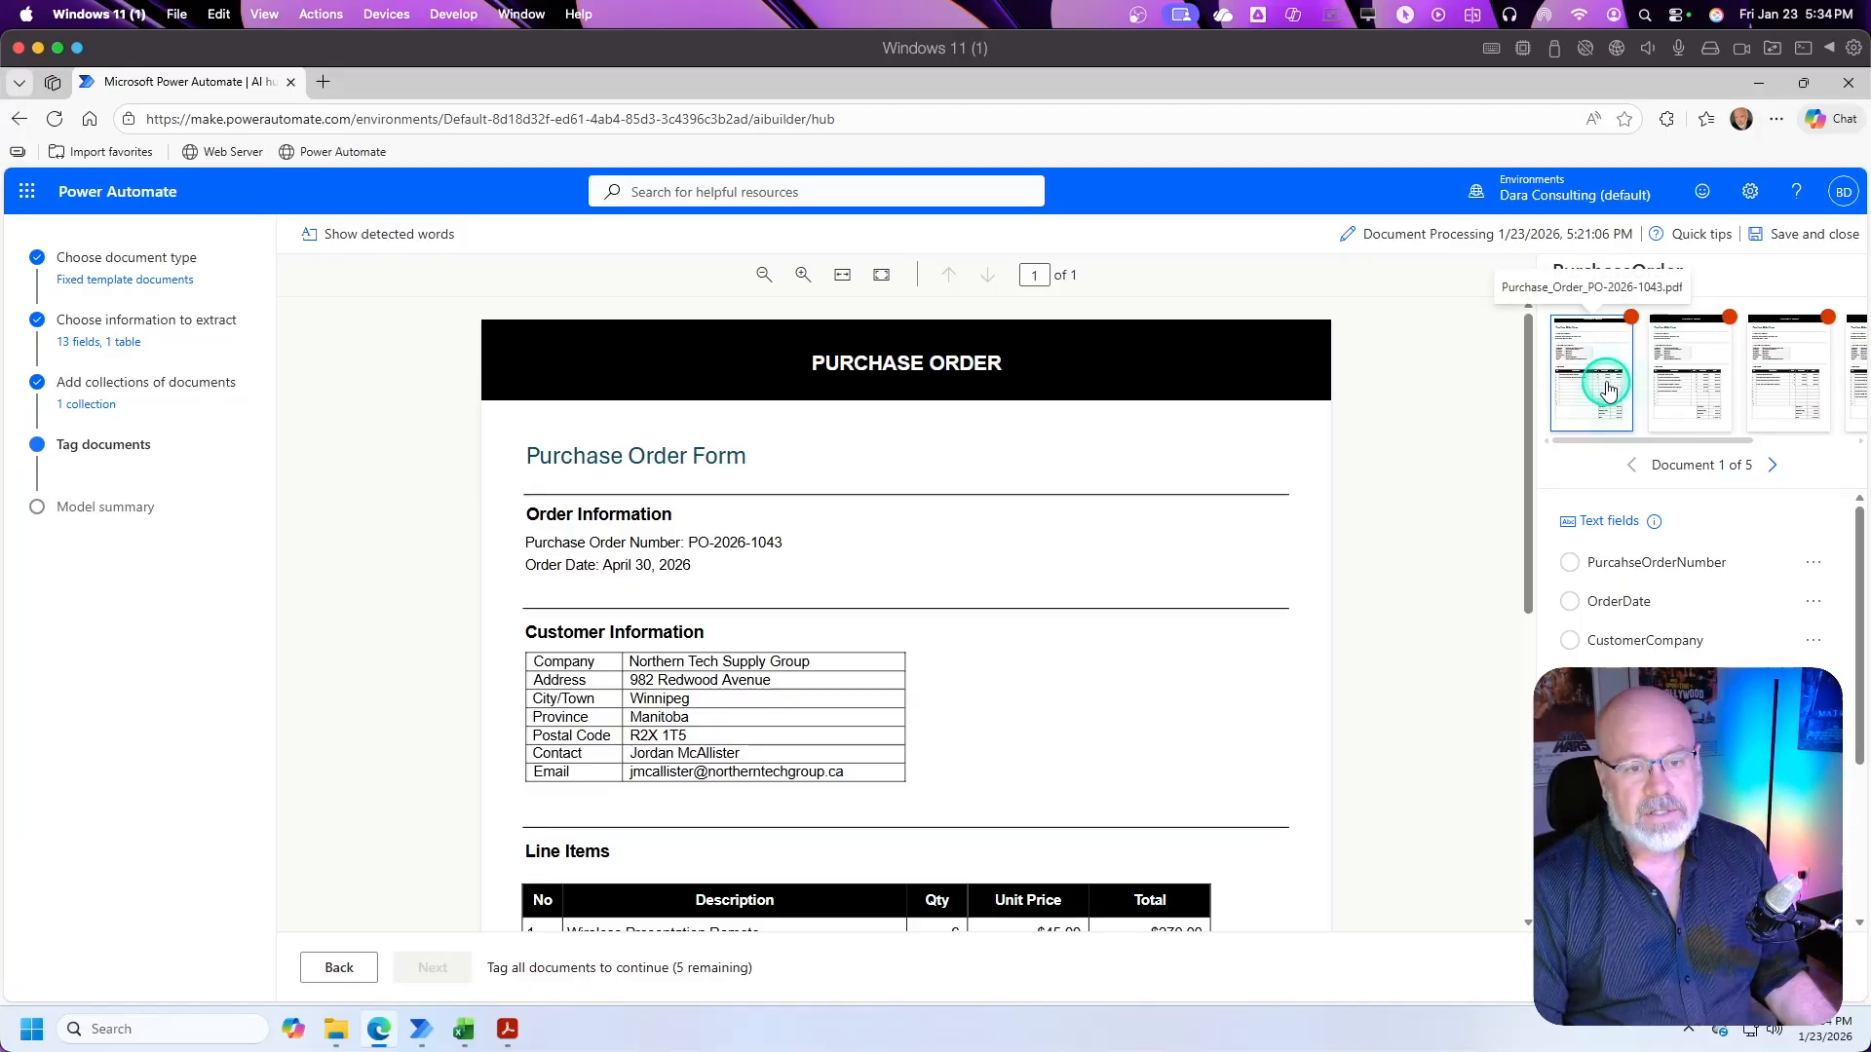
{"action": "left_click", "coordinate": [1698, 383]}
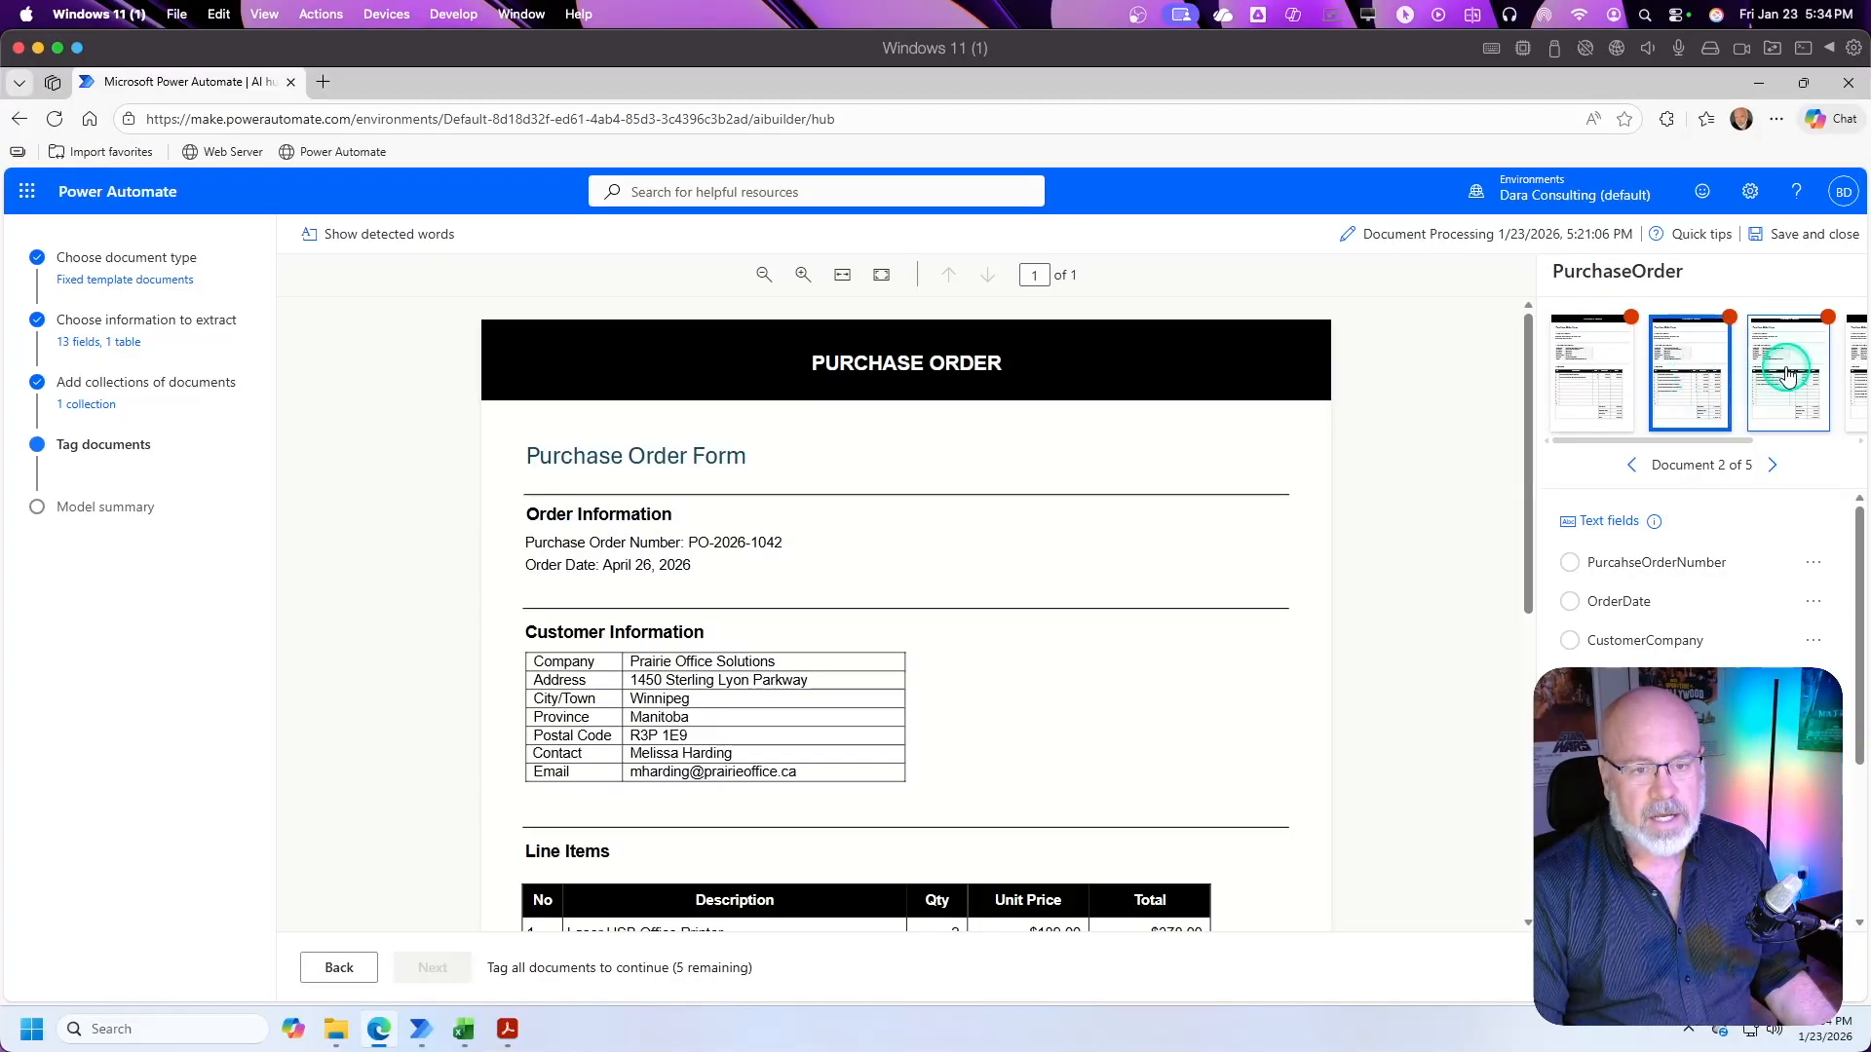
{"action": "left_click", "coordinate": [1788, 373]}
{"action": "left_click", "coordinate": [1574, 370]}
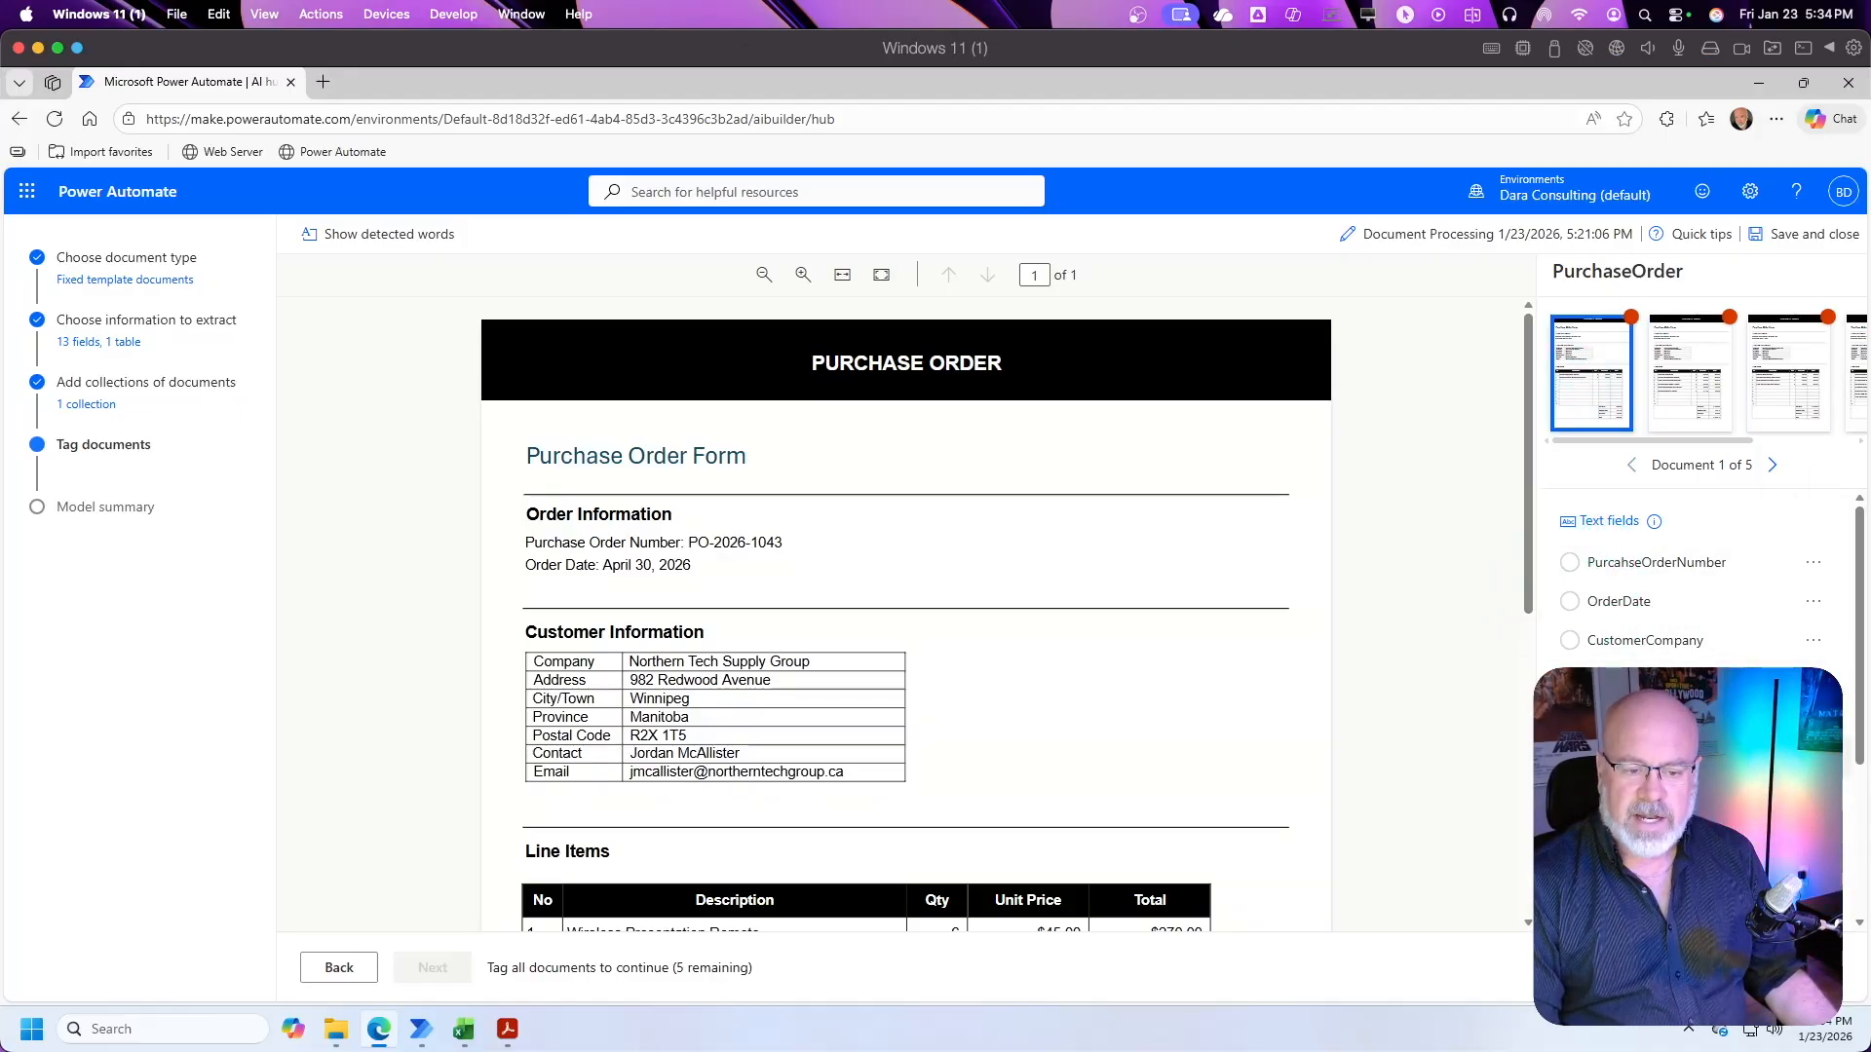
Step: Tag the purchase order number value in the first document with the PurcahseOrderNumber field
{"action": "left_click", "coordinate": [1626, 563]}
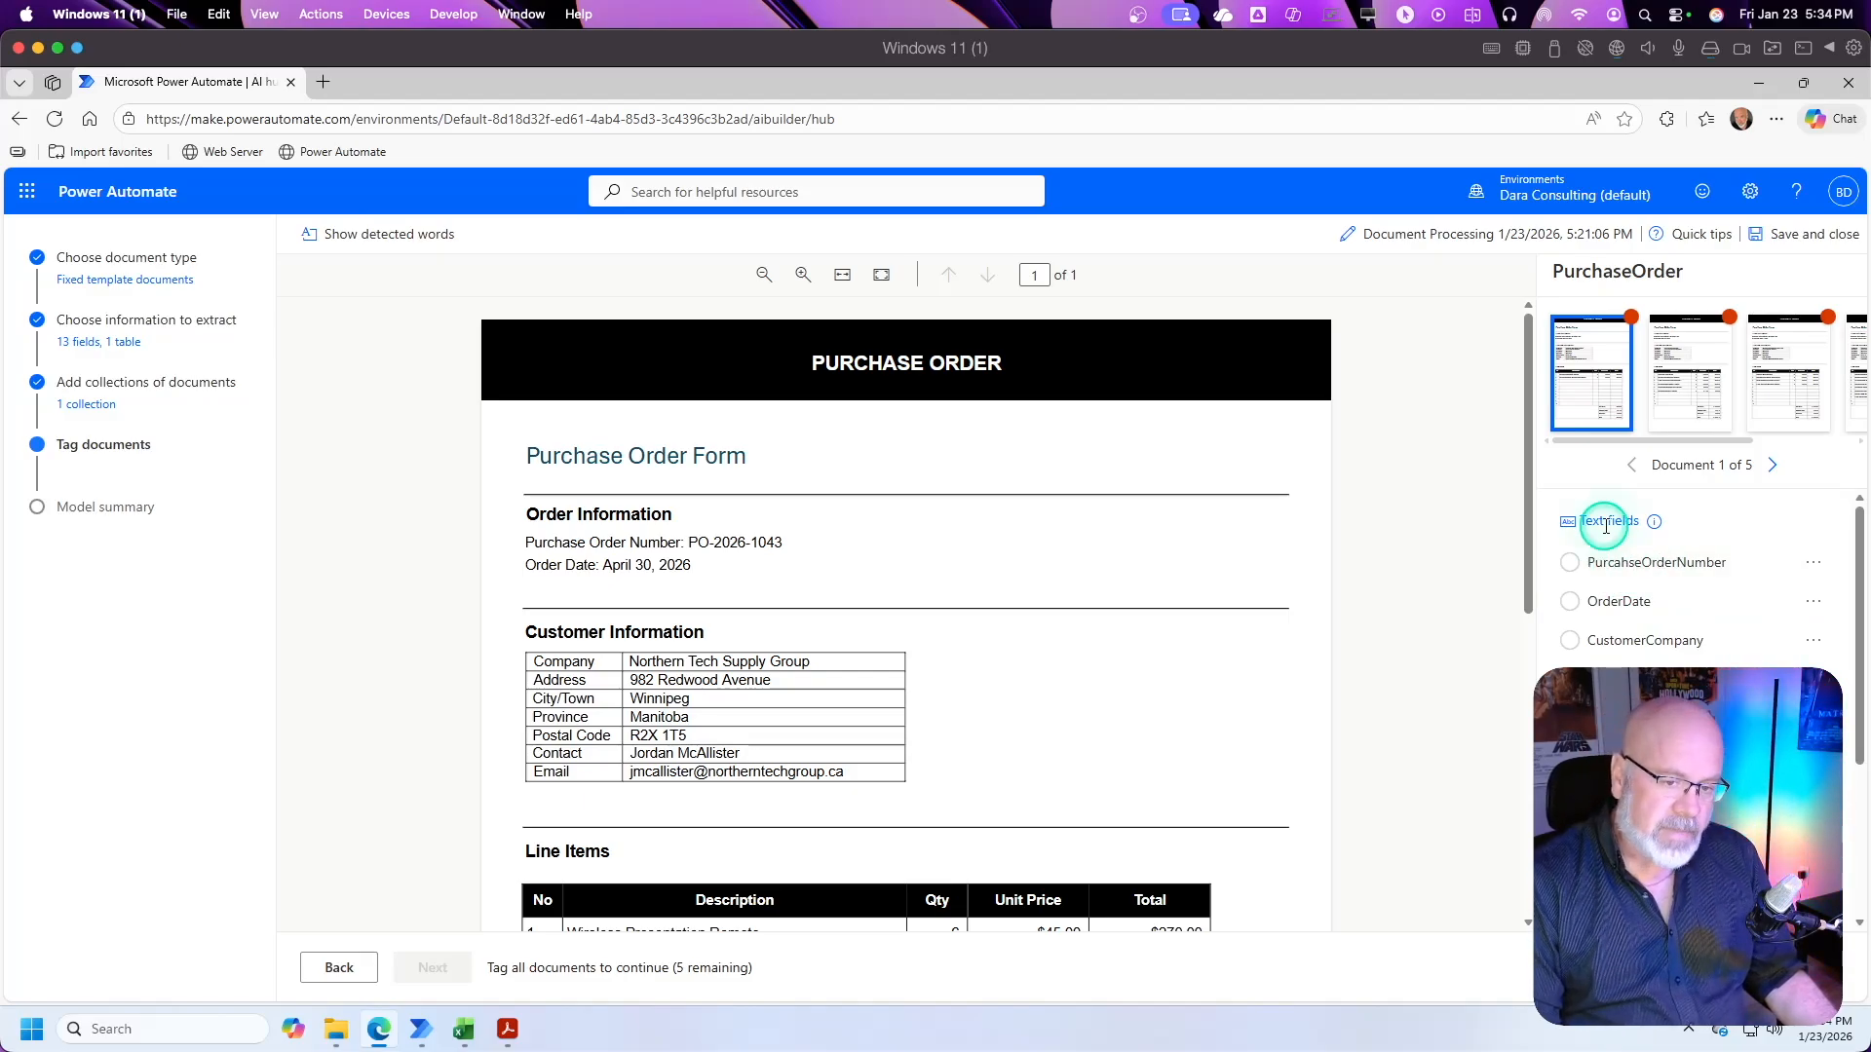
{"action": "left_click_drag", "start_coordinate": [1859, 624], "coordinate": [1863, 775]}
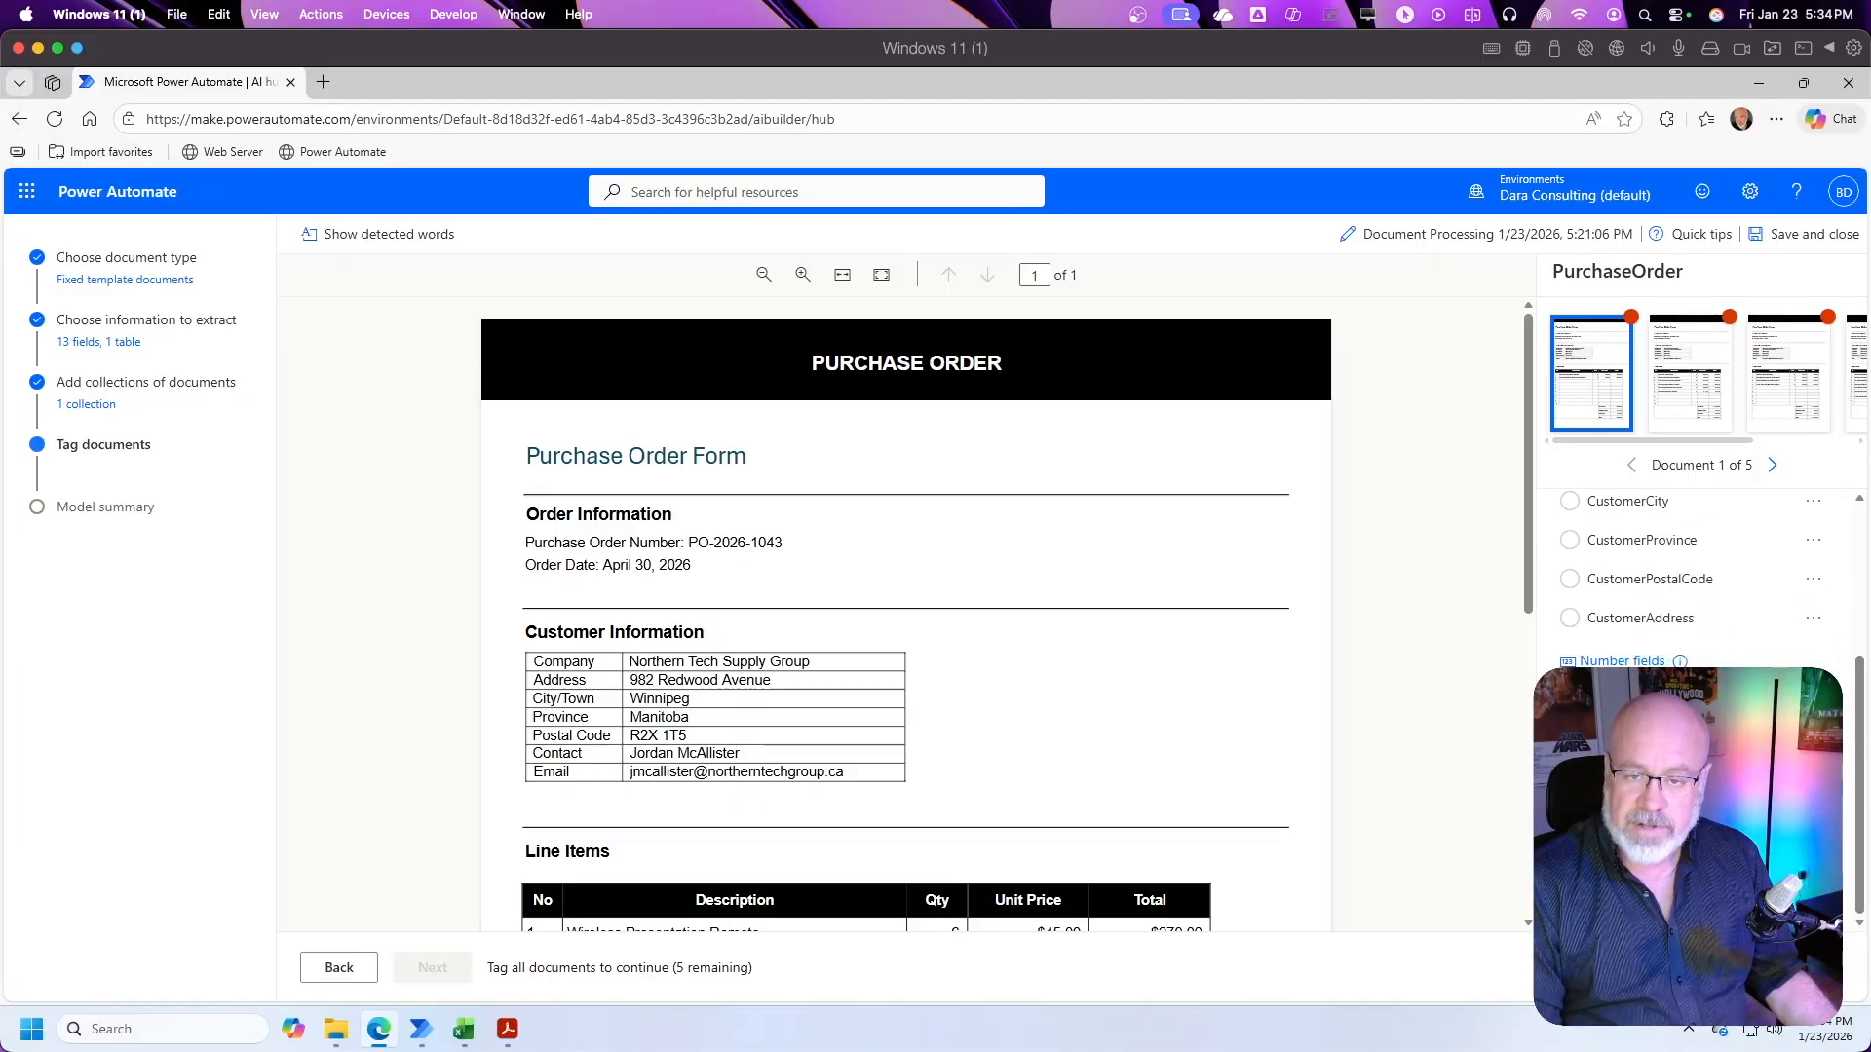
{"action": "left_click_drag", "start_coordinate": [1859, 765], "coordinate": [1859, 609]}
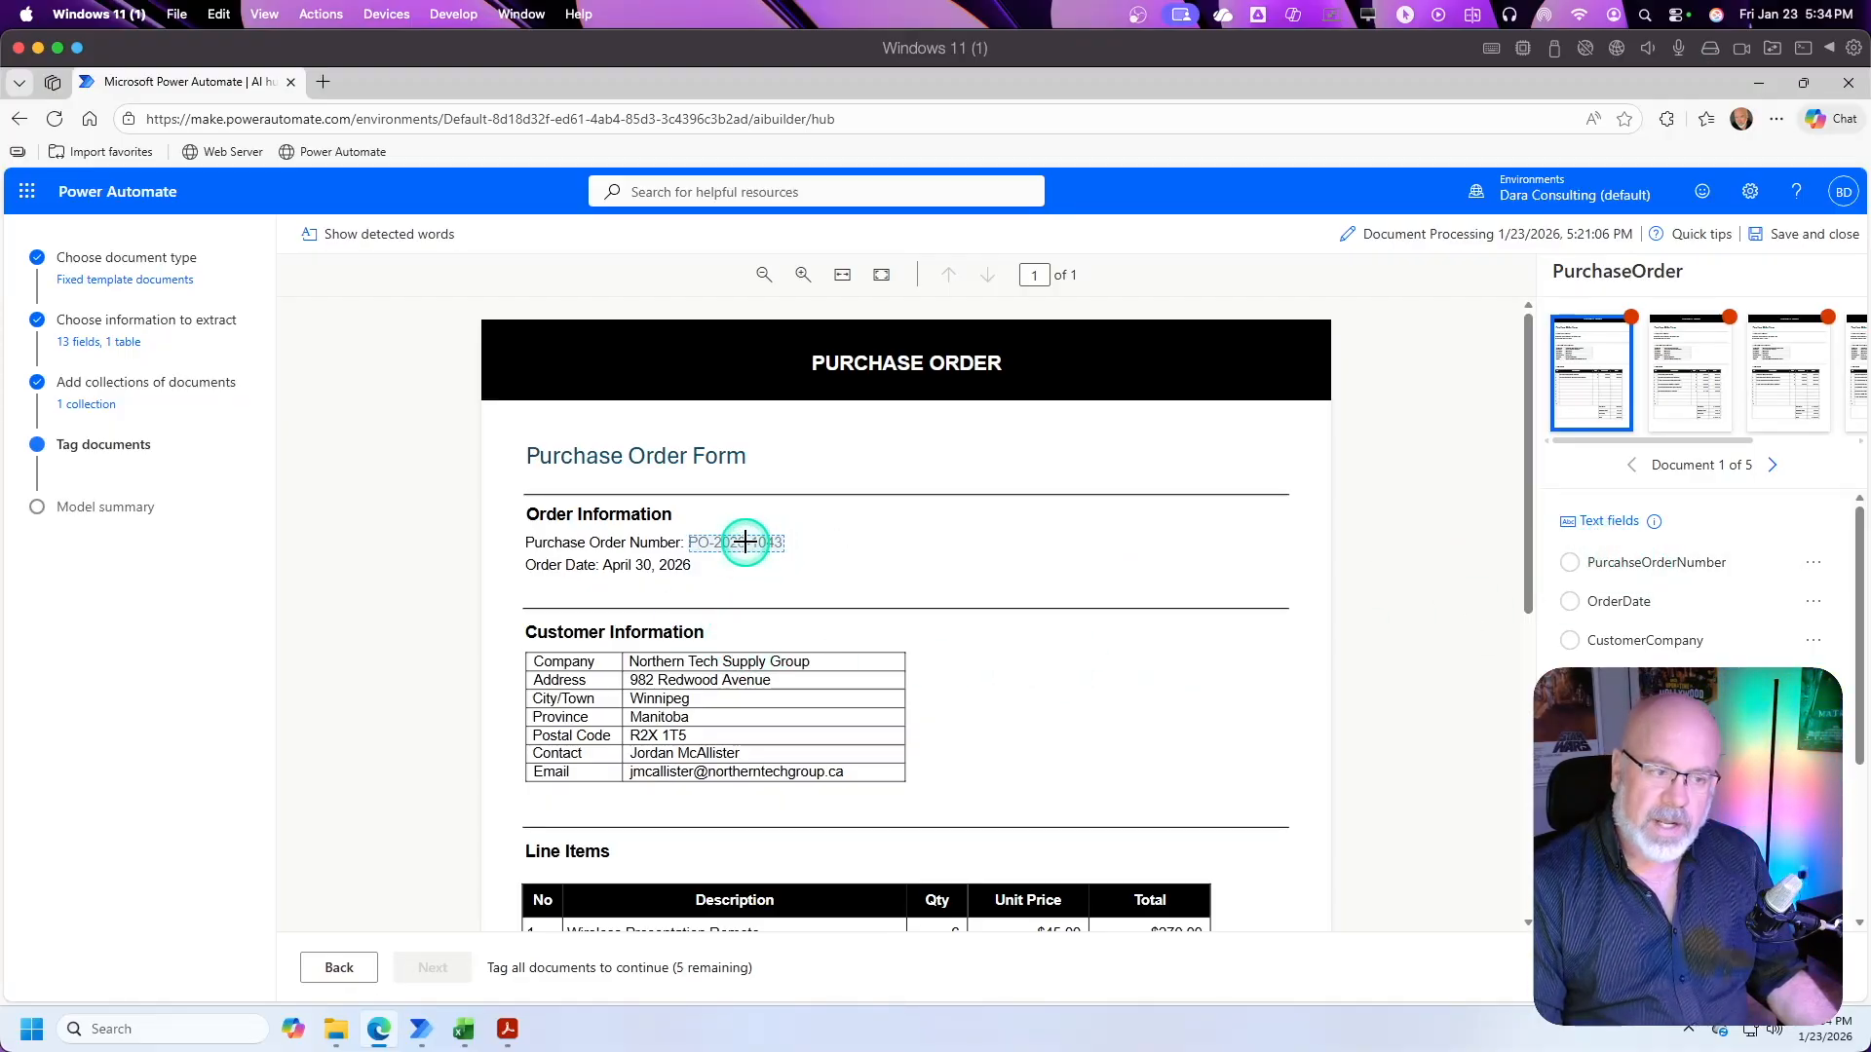
{"action": "right_click", "coordinate": [745, 542]}
{"action": "key", "text": "Escape"}
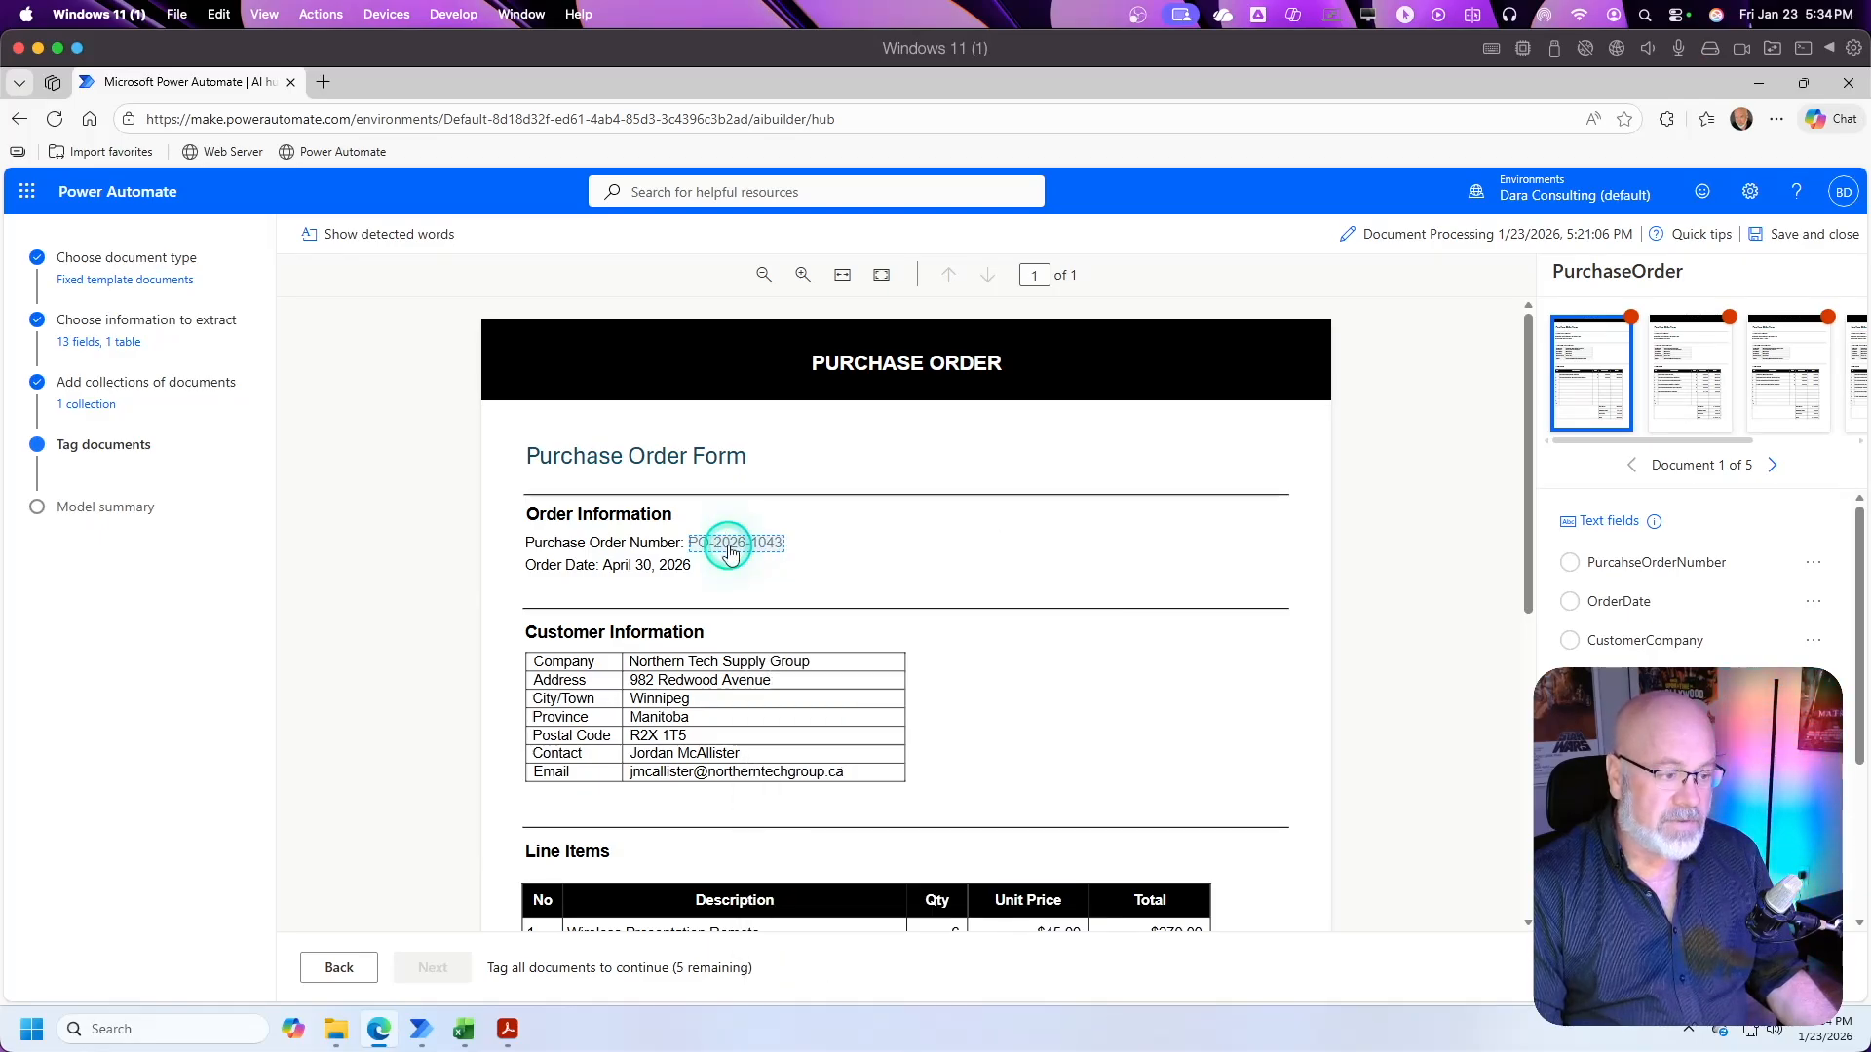
{"action": "left_click", "coordinate": [730, 548]}
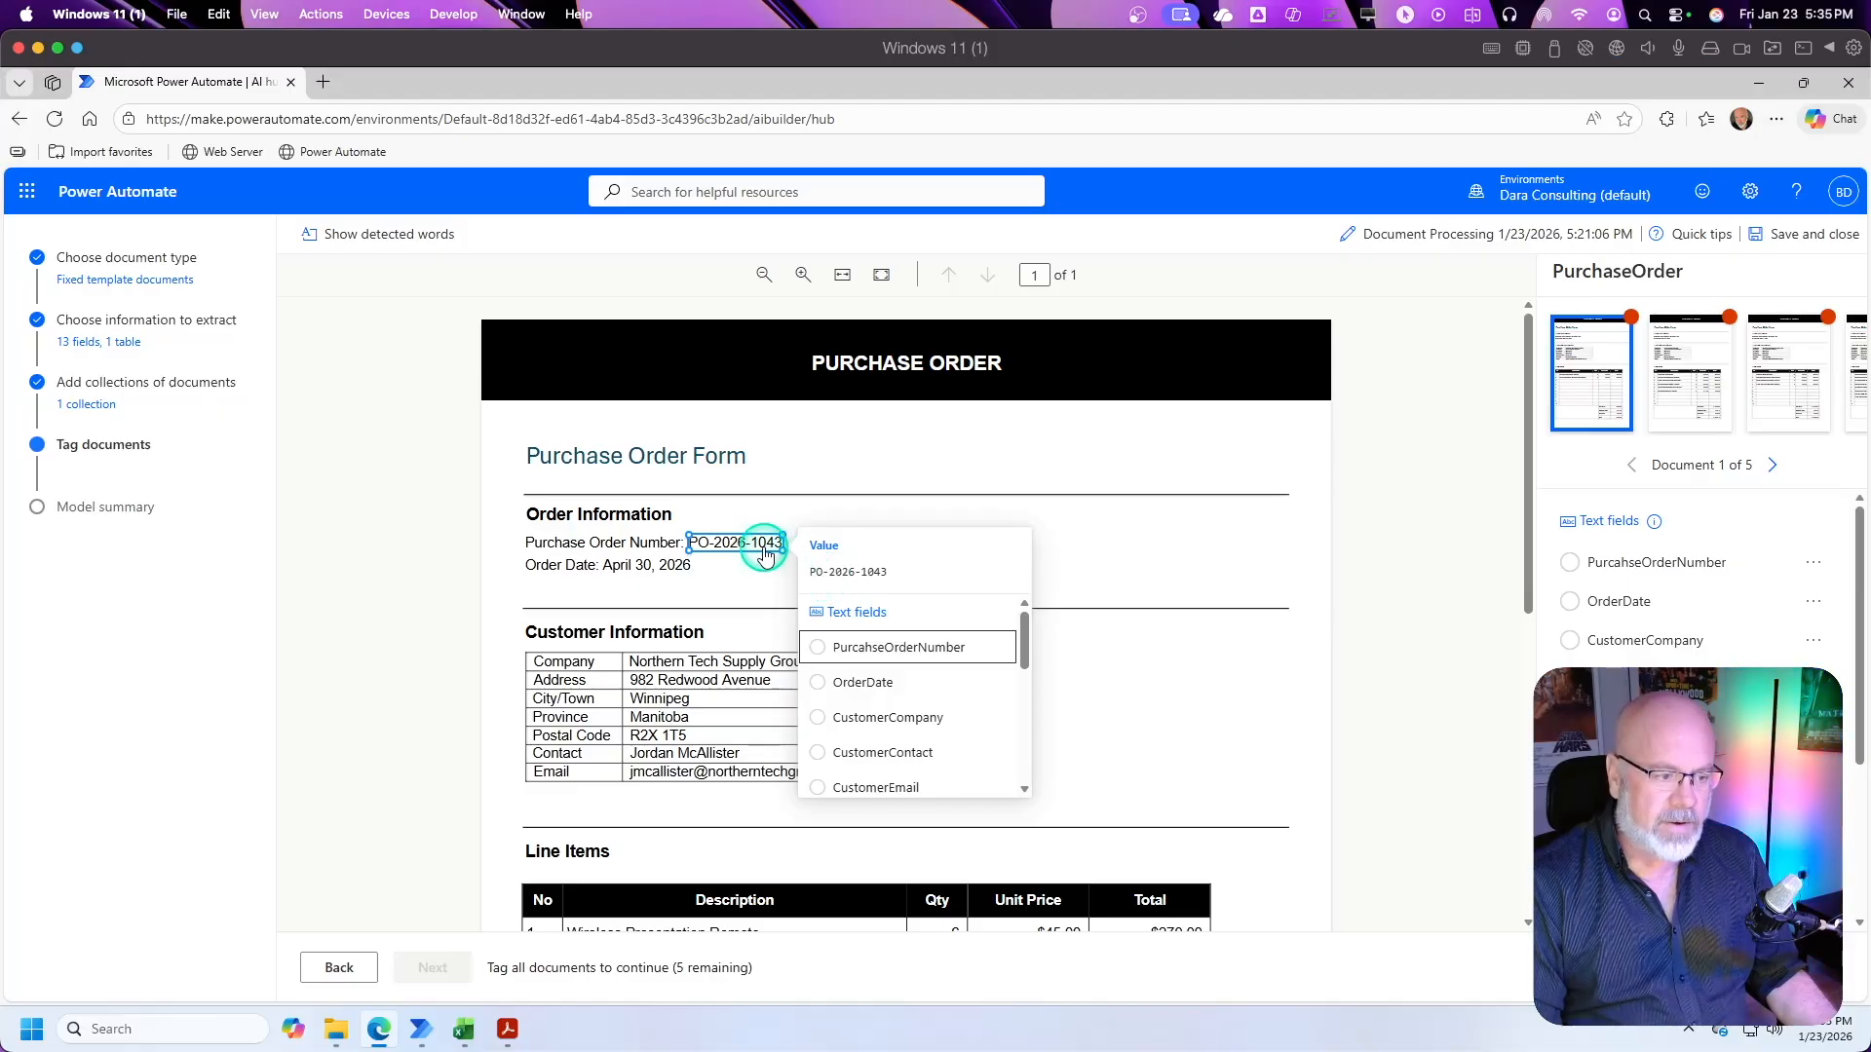
{"action": "mouse_move", "coordinate": [1034, 645]}
{"action": "left_mouse_down"}
{"action": "mouse_move", "coordinate": [1023, 773]}
{"action": "mouse_move", "coordinate": [1023, 638]}
{"action": "left_mouse_up"}
{"action": "left_click", "coordinate": [820, 649]}
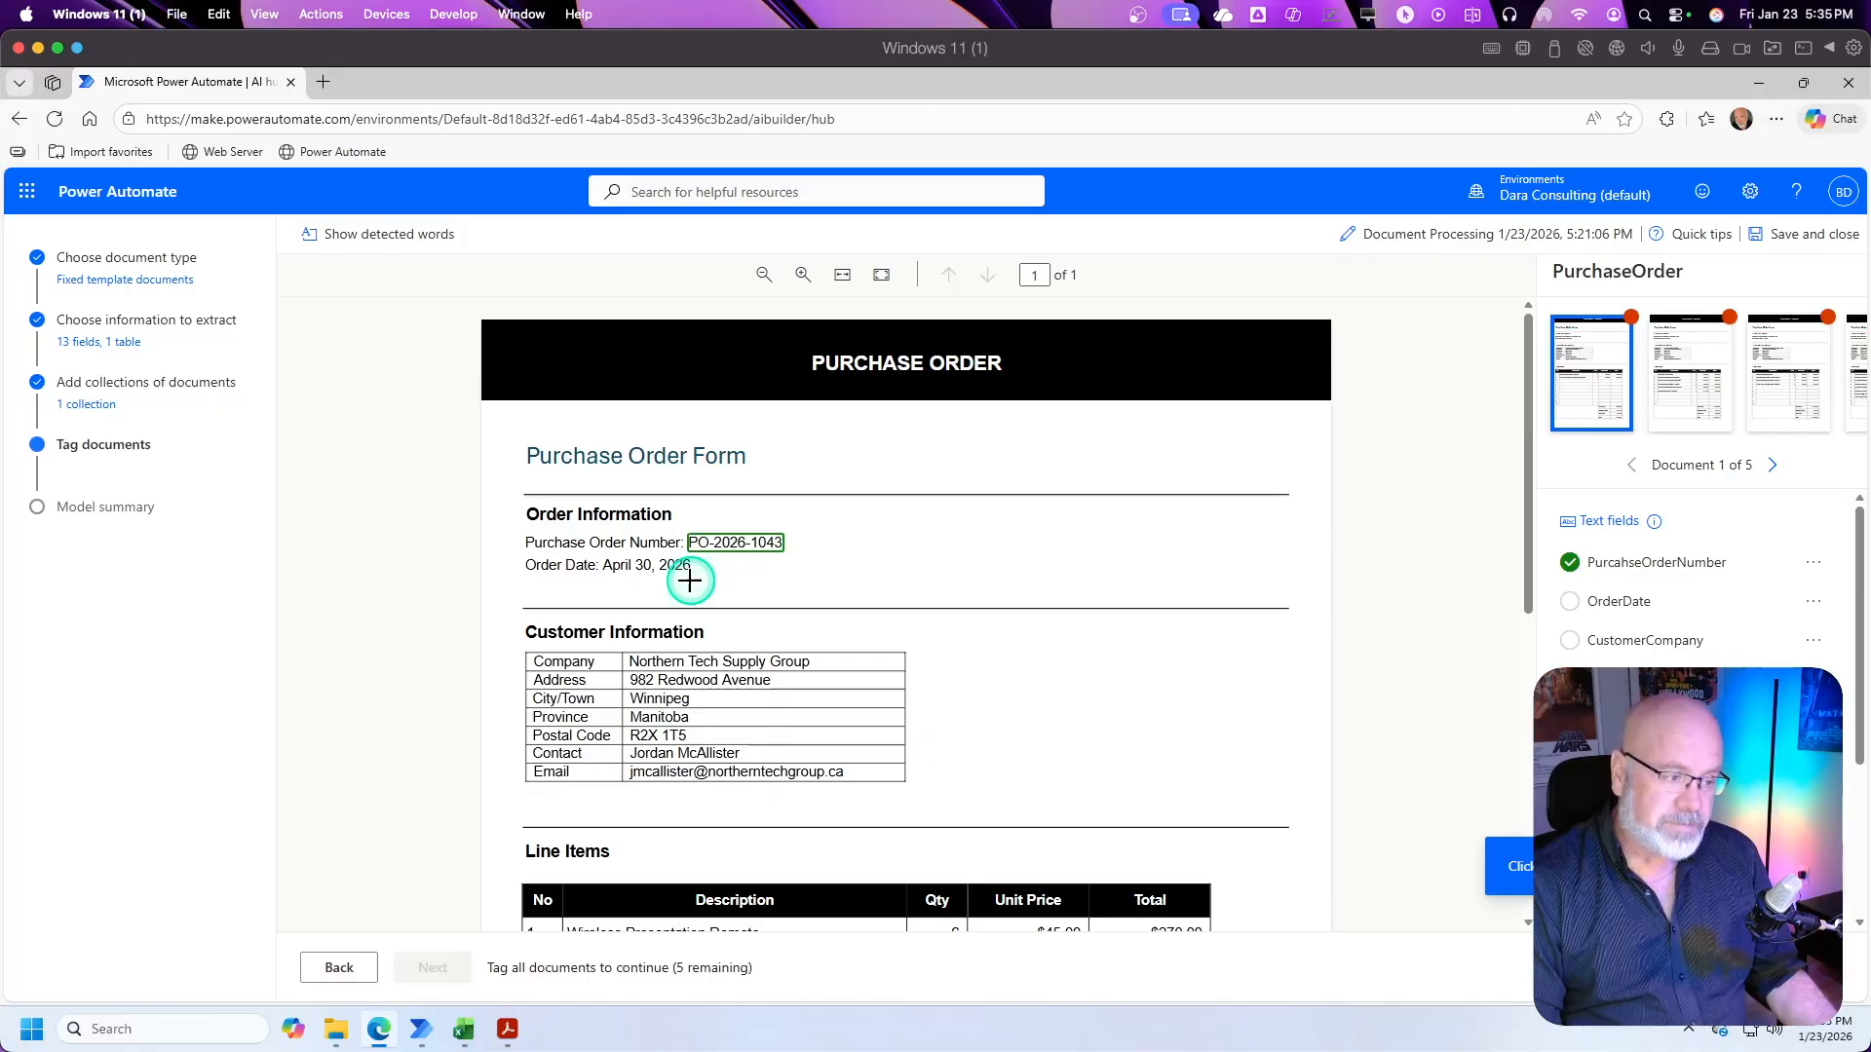
Step: Mark the complete order date in the Order Information section and tag it as OrderDate
{"action": "left_click_drag", "start_coordinate": [698, 581], "coordinate": [601, 552]}
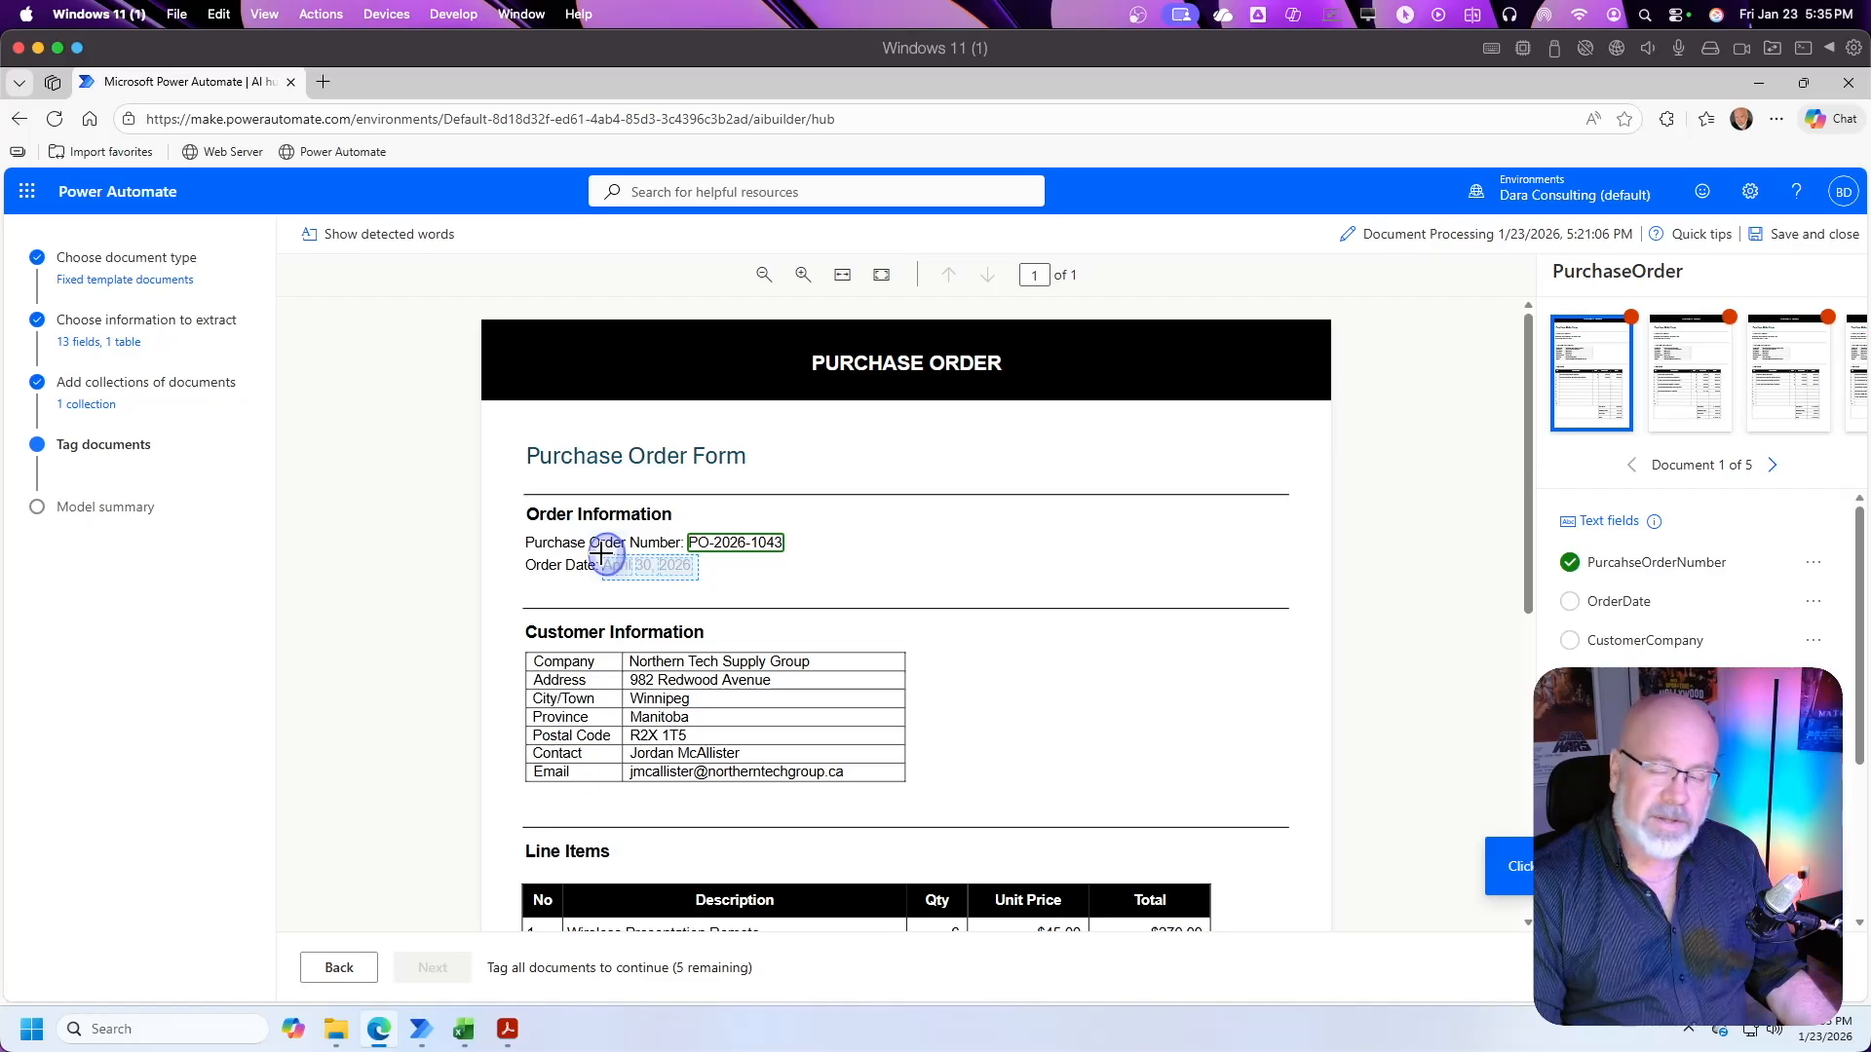
{"action": "left_click_drag", "start_coordinate": [602, 553], "coordinate": [601, 552]}
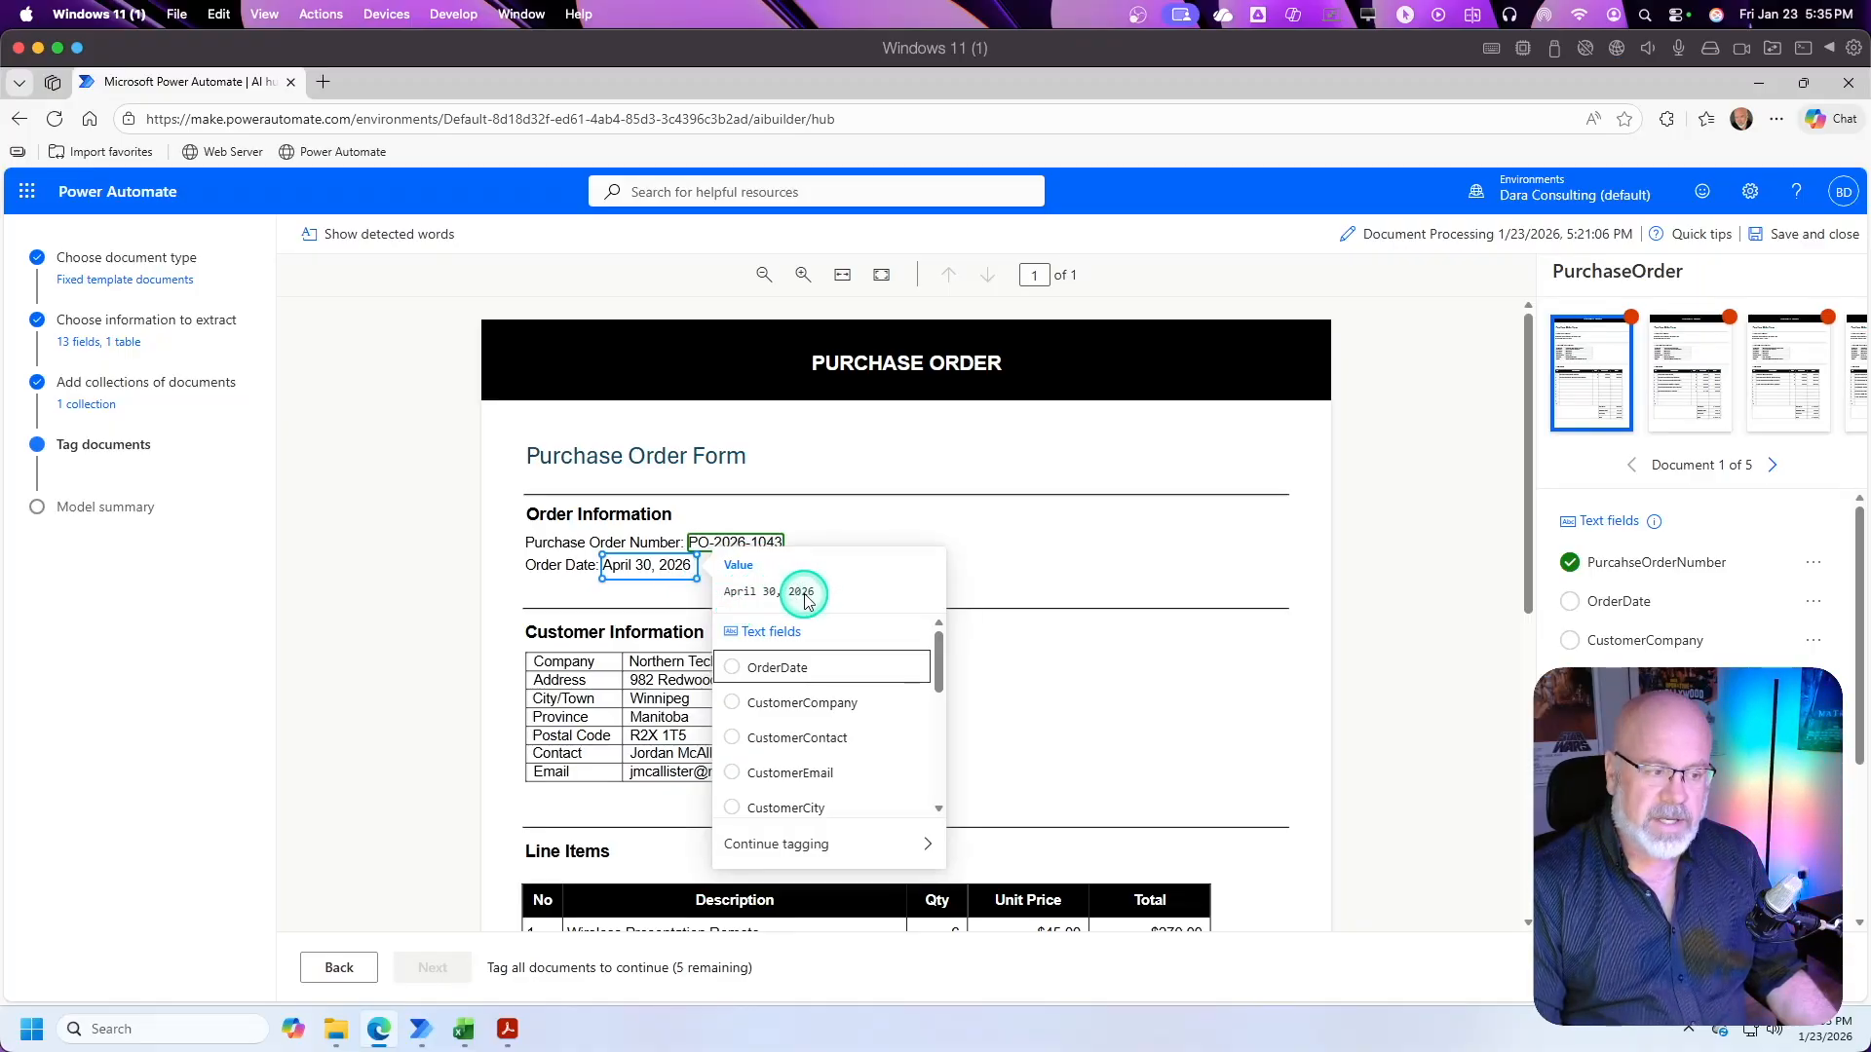
{"action": "left_click", "coordinate": [849, 680]}
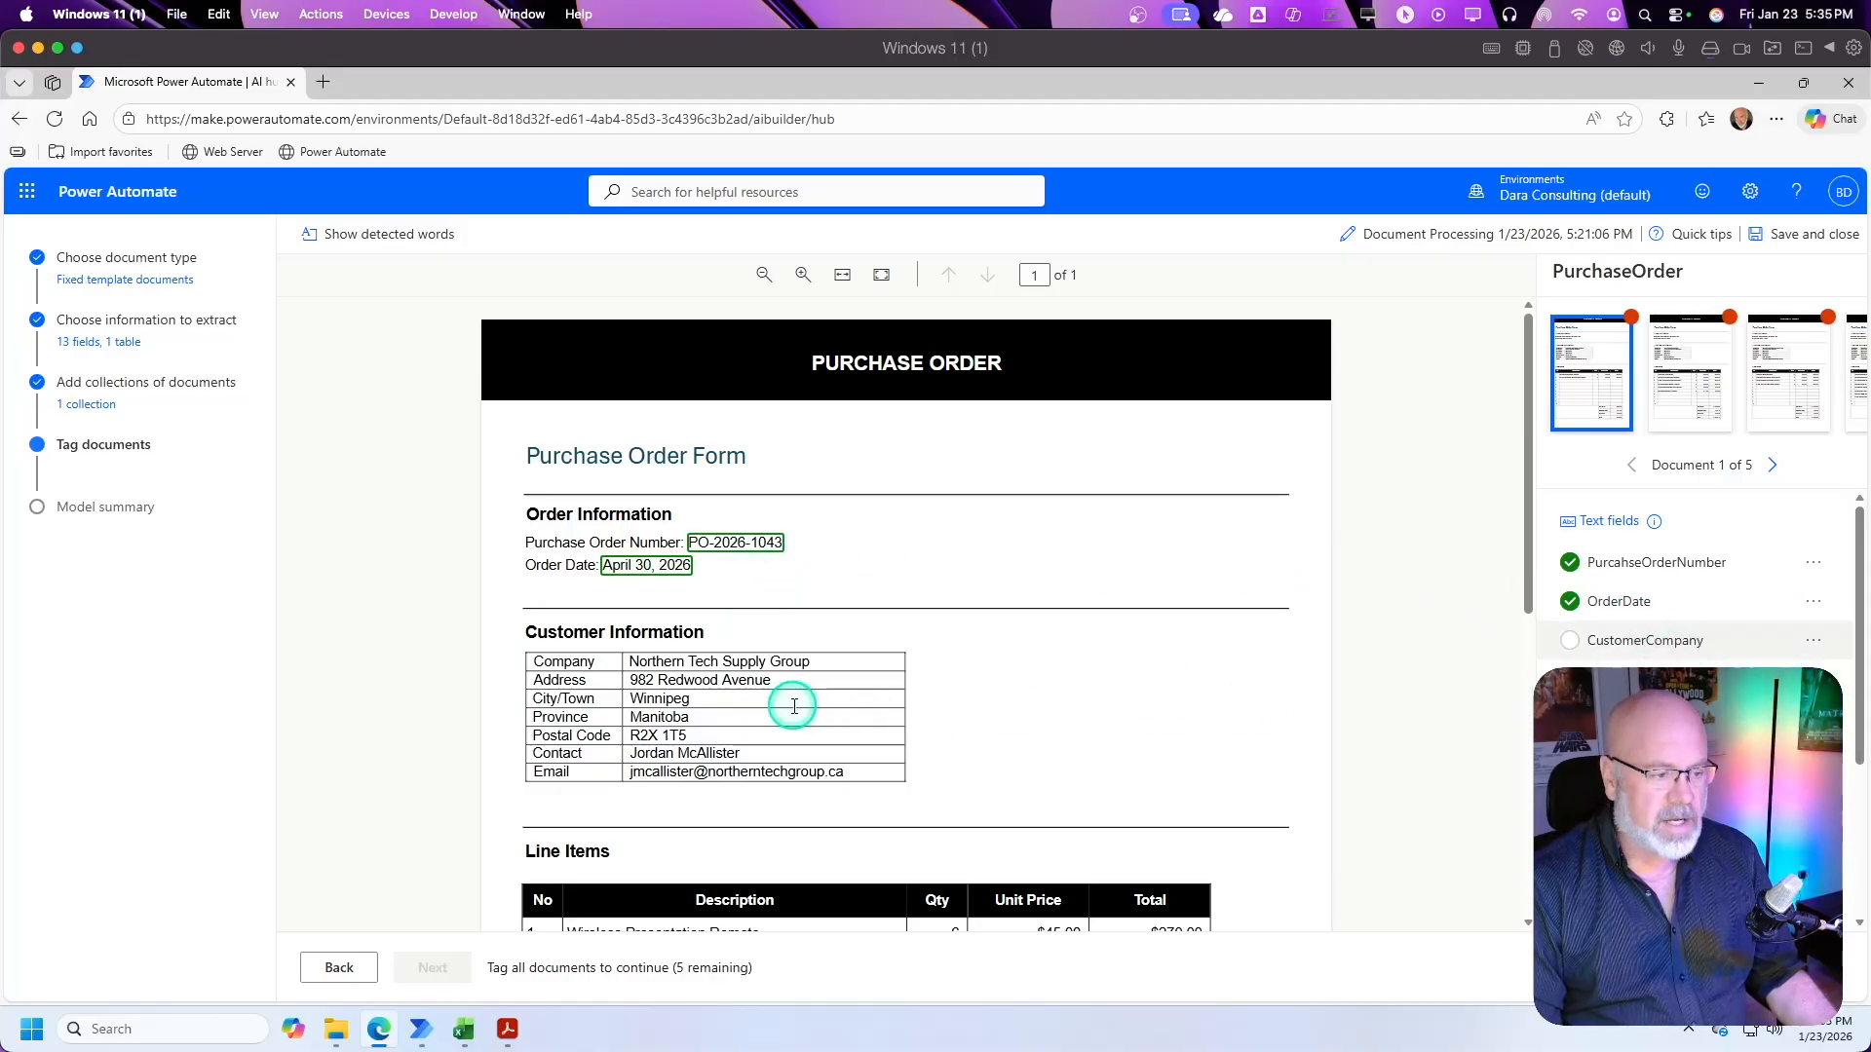
Step: Tag the company name as CustomerCompany and the street address as CustomerAddress in the Customer Information table
{"action": "left_click_drag", "start_coordinate": [826, 667], "coordinate": [629, 649]}
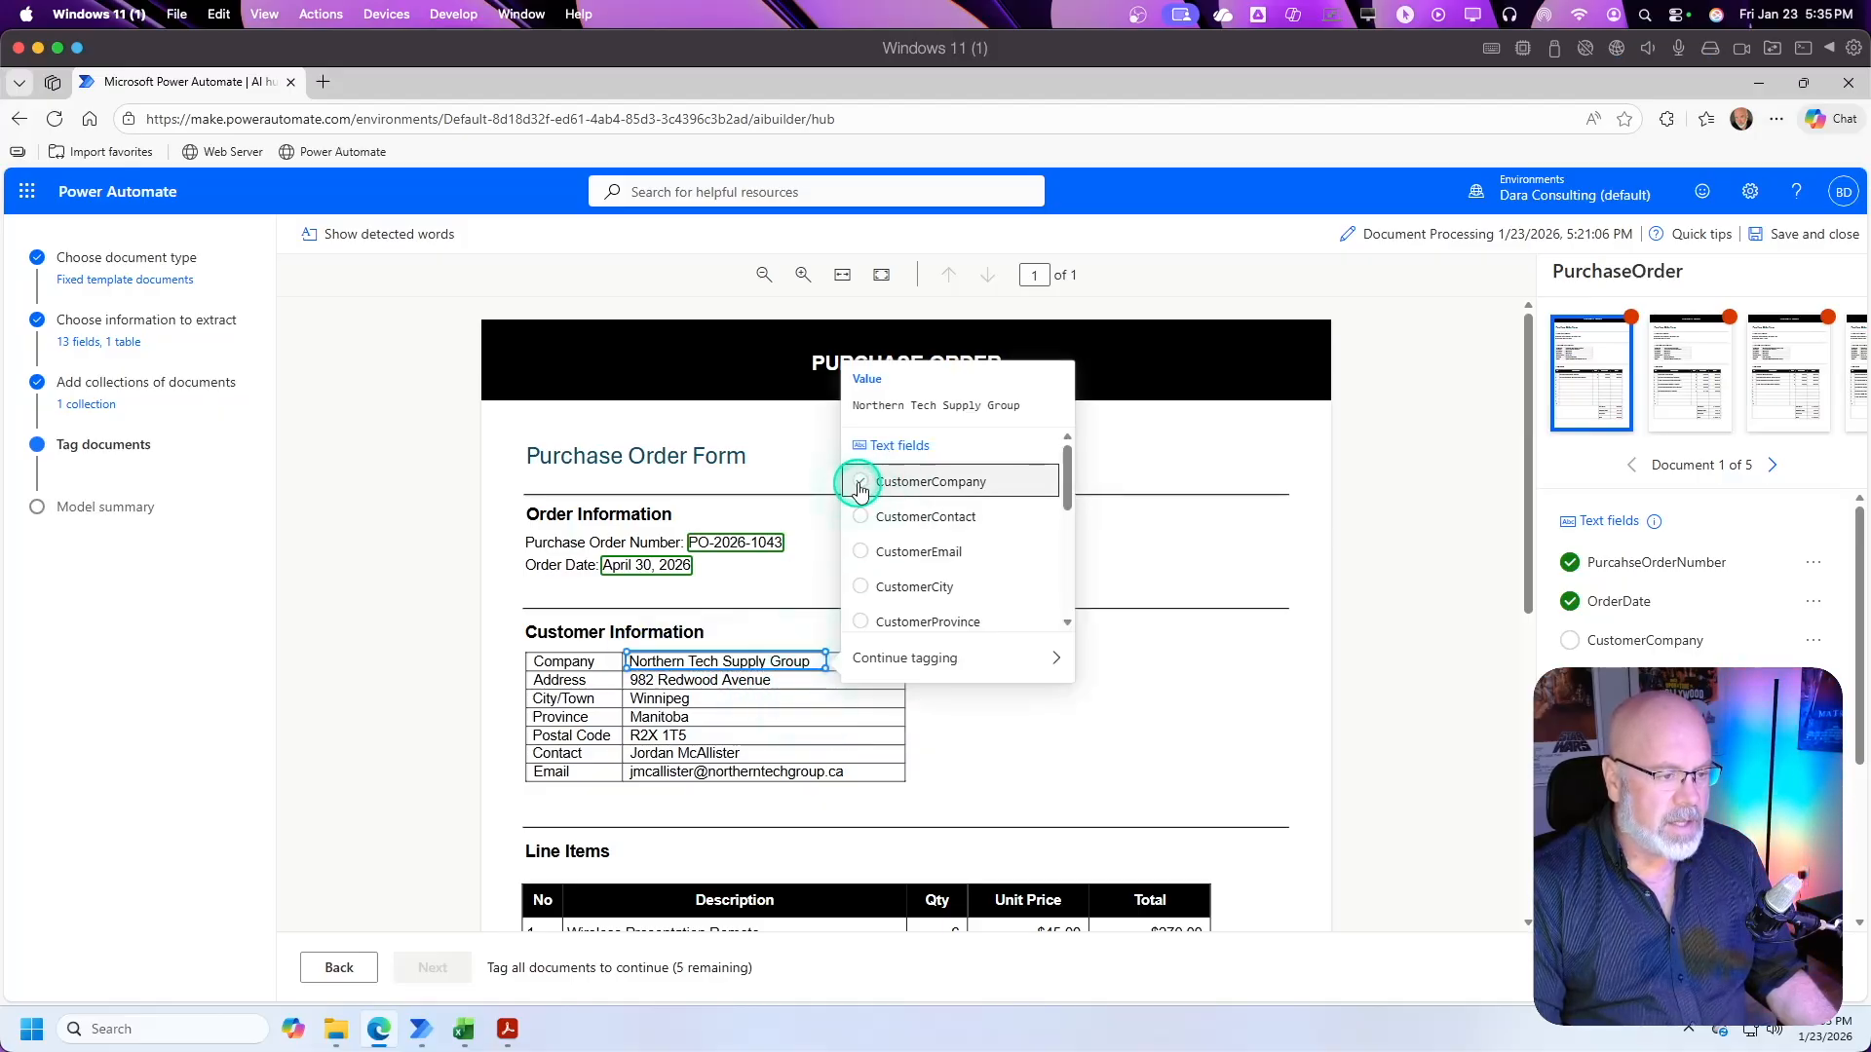
{"action": "left_click", "coordinate": [860, 485]}
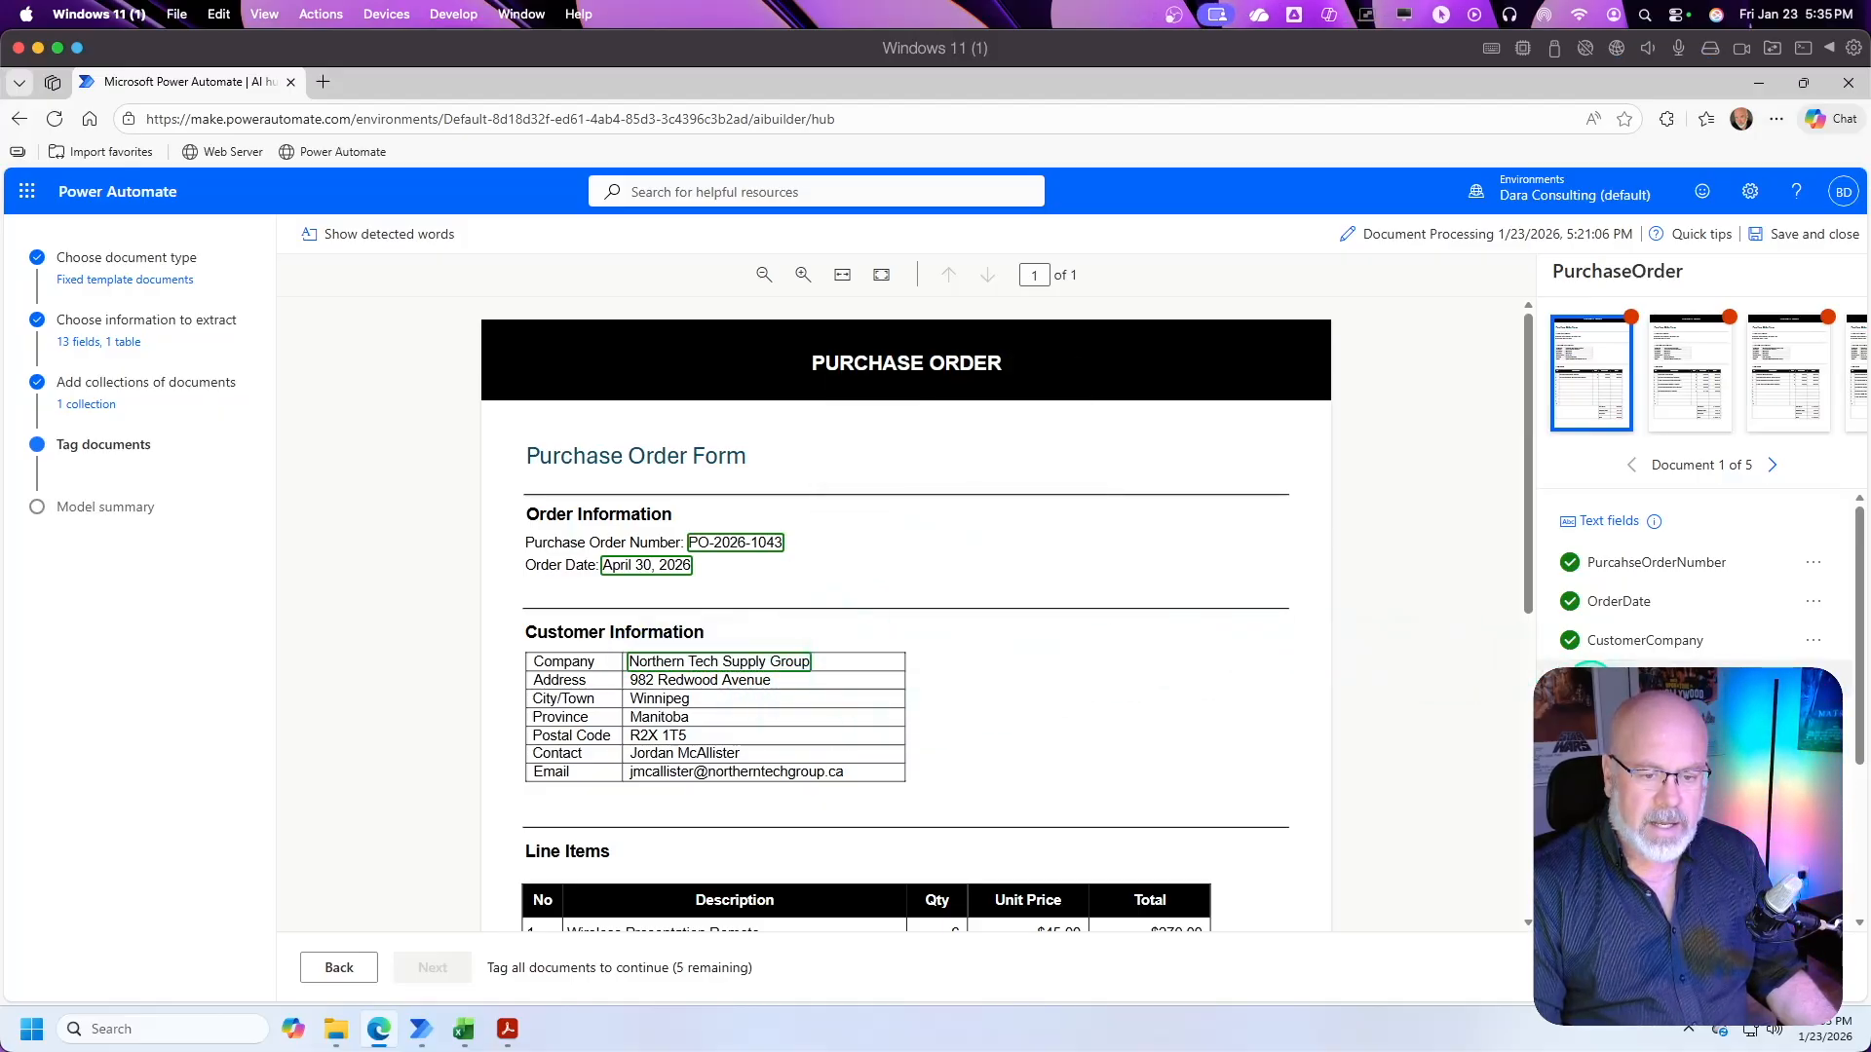
{"action": "left_click_drag", "start_coordinate": [793, 689], "coordinate": [627, 674]}
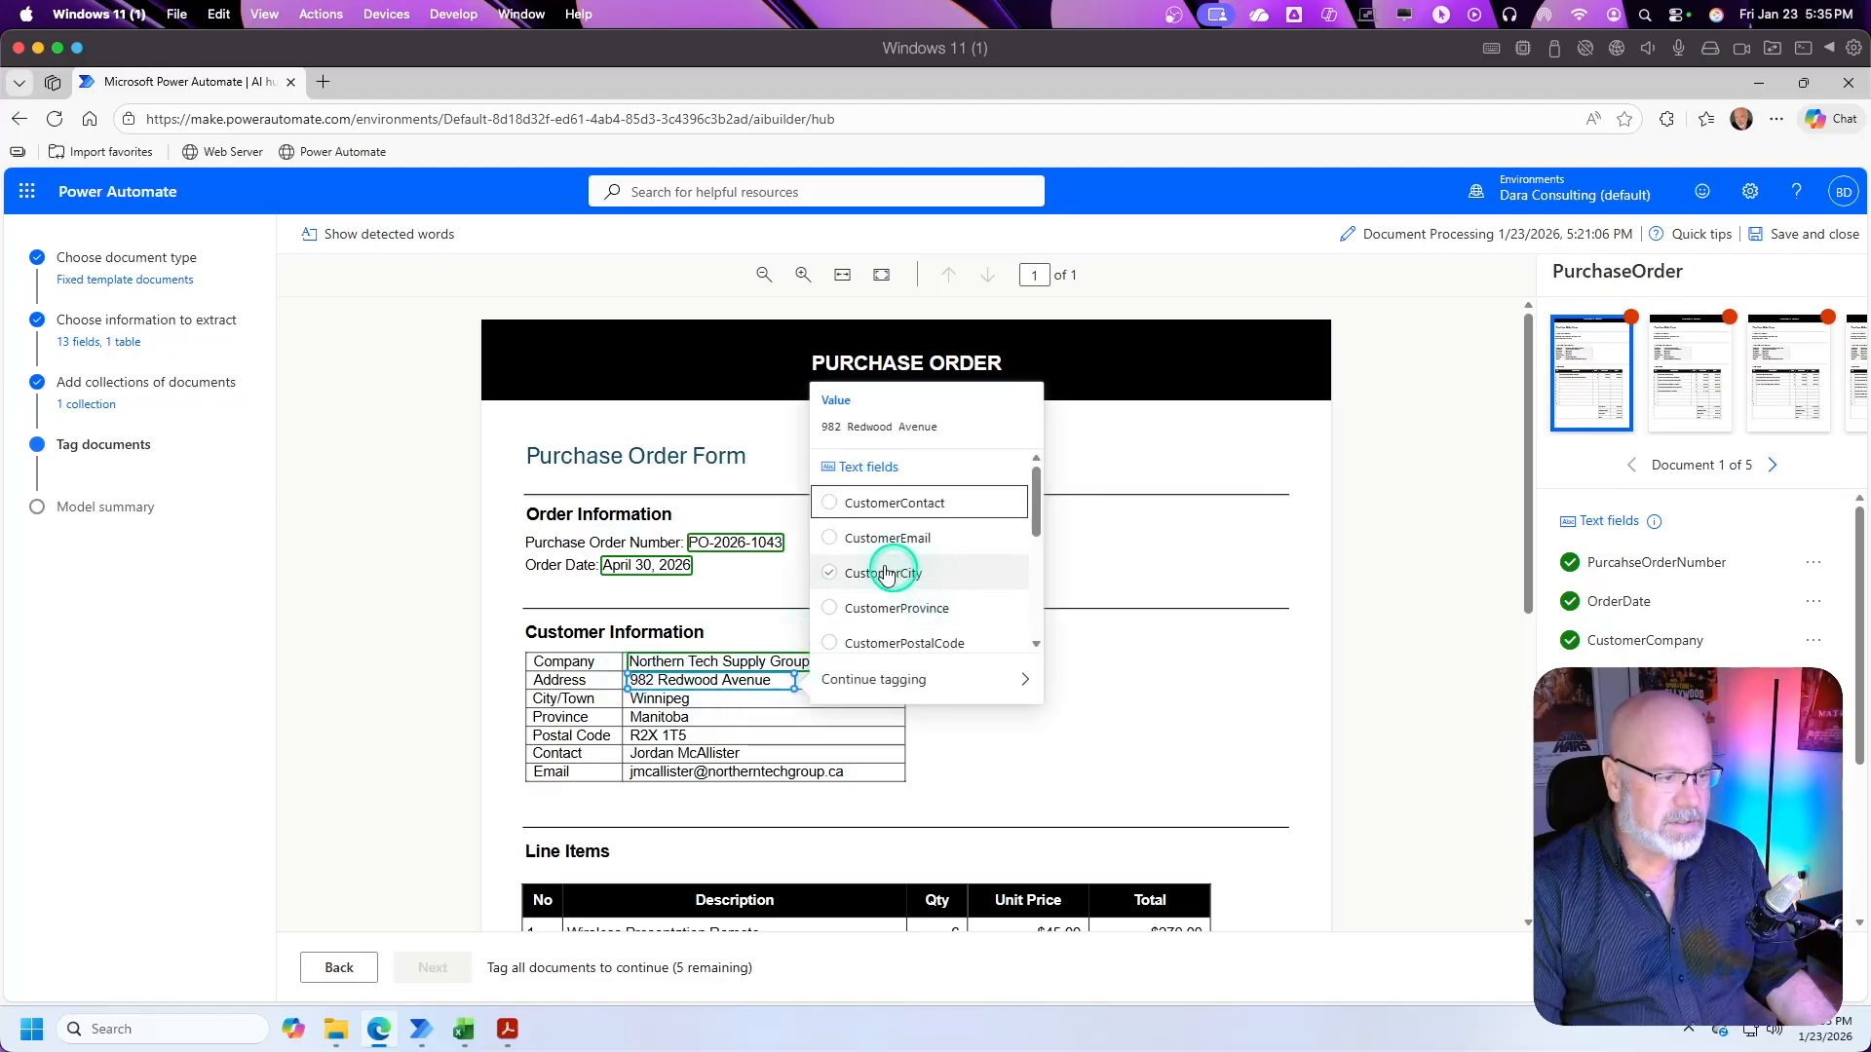
{"action": "scroll", "coordinate": [916, 570], "scroll_direction": "down", "scroll_amount": 2}
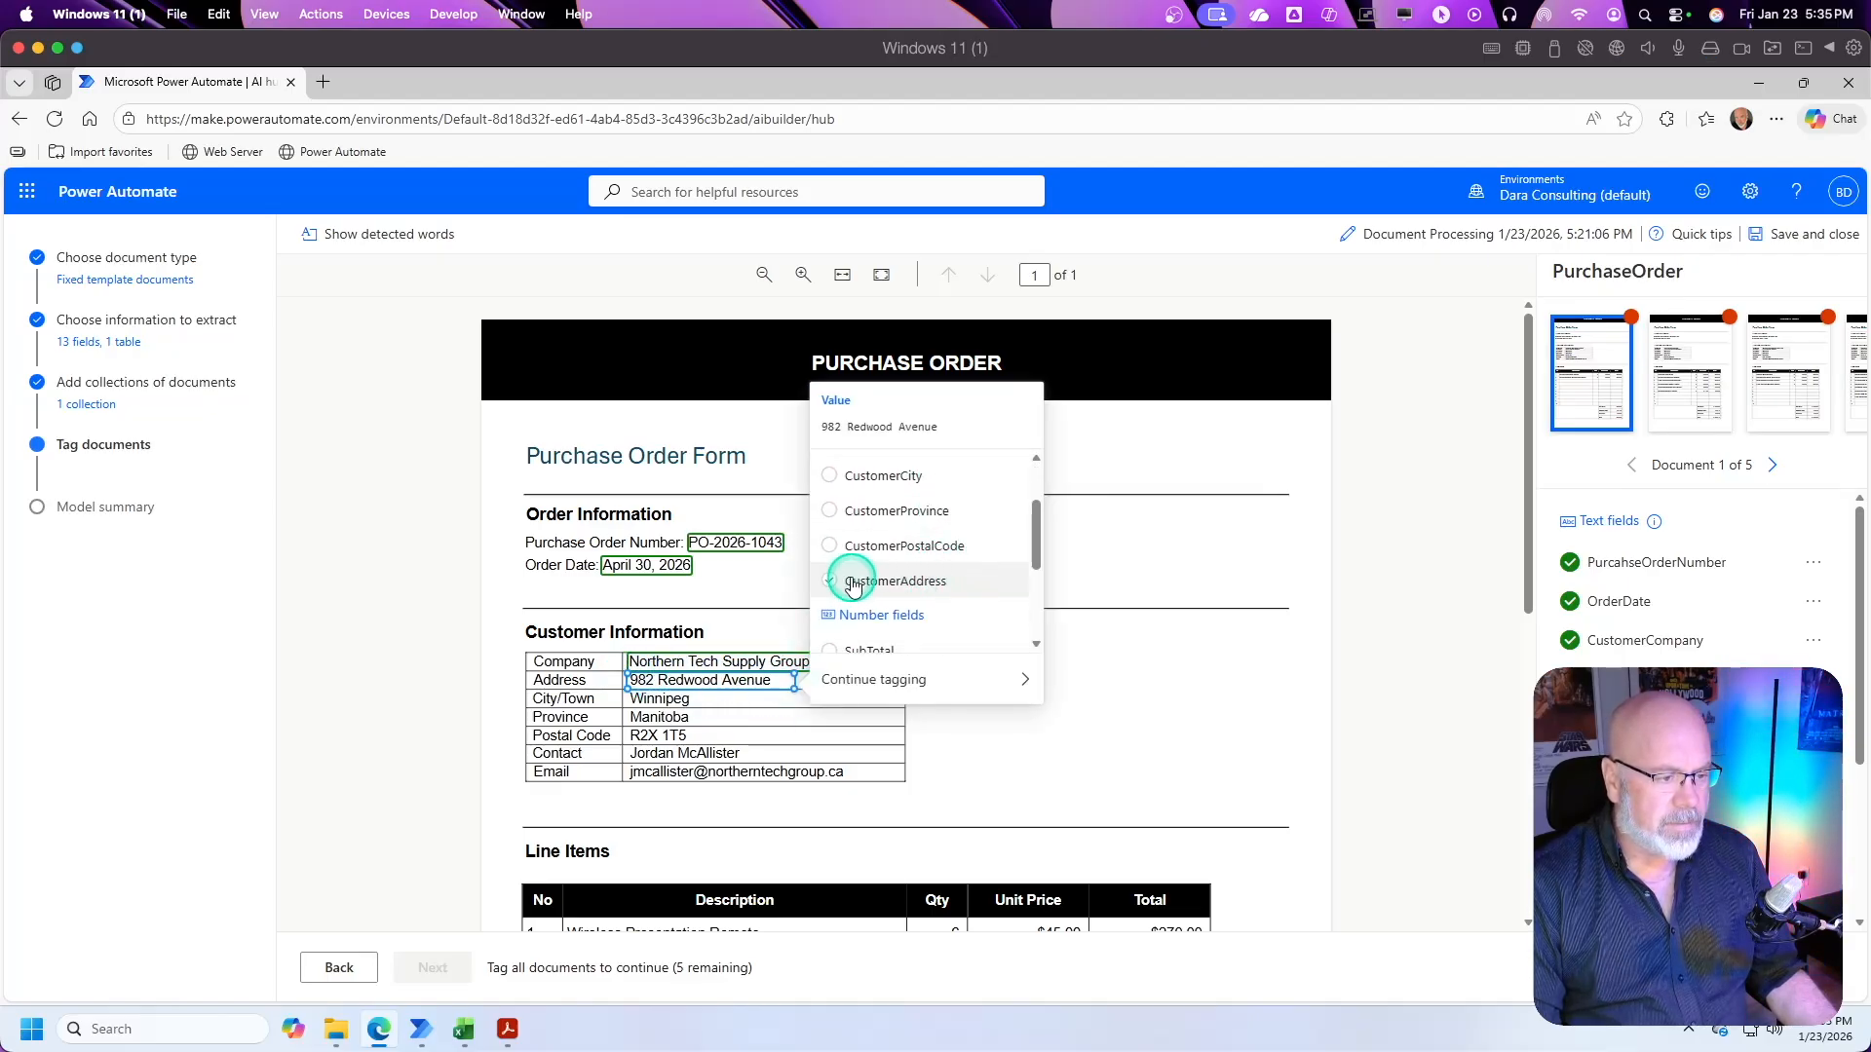
{"action": "left_click", "coordinate": [837, 582]}
Step: Tag the city, province and postal code values as CustomerCity, CustomerProvince and CustomerPostalCode
{"action": "left_click_drag", "start_coordinate": [721, 704], "coordinate": [673, 706]}
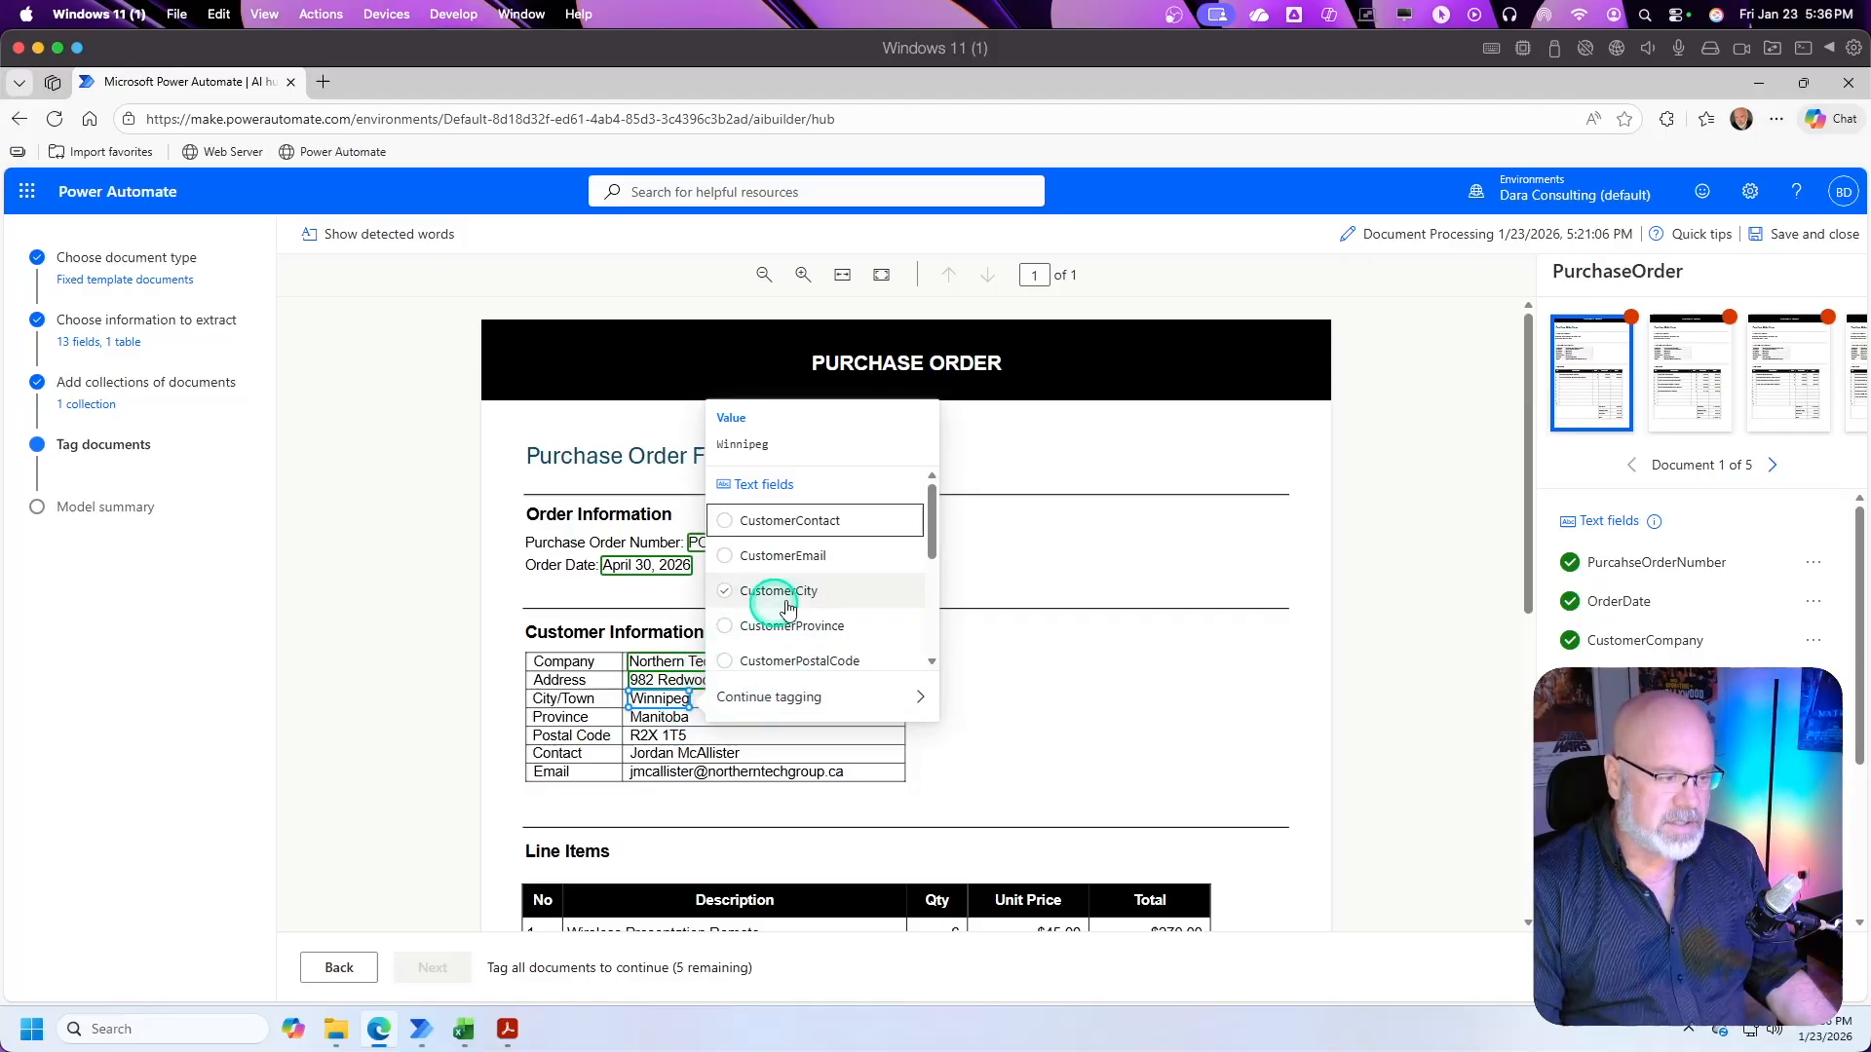
{"action": "left_click", "coordinate": [726, 592]}
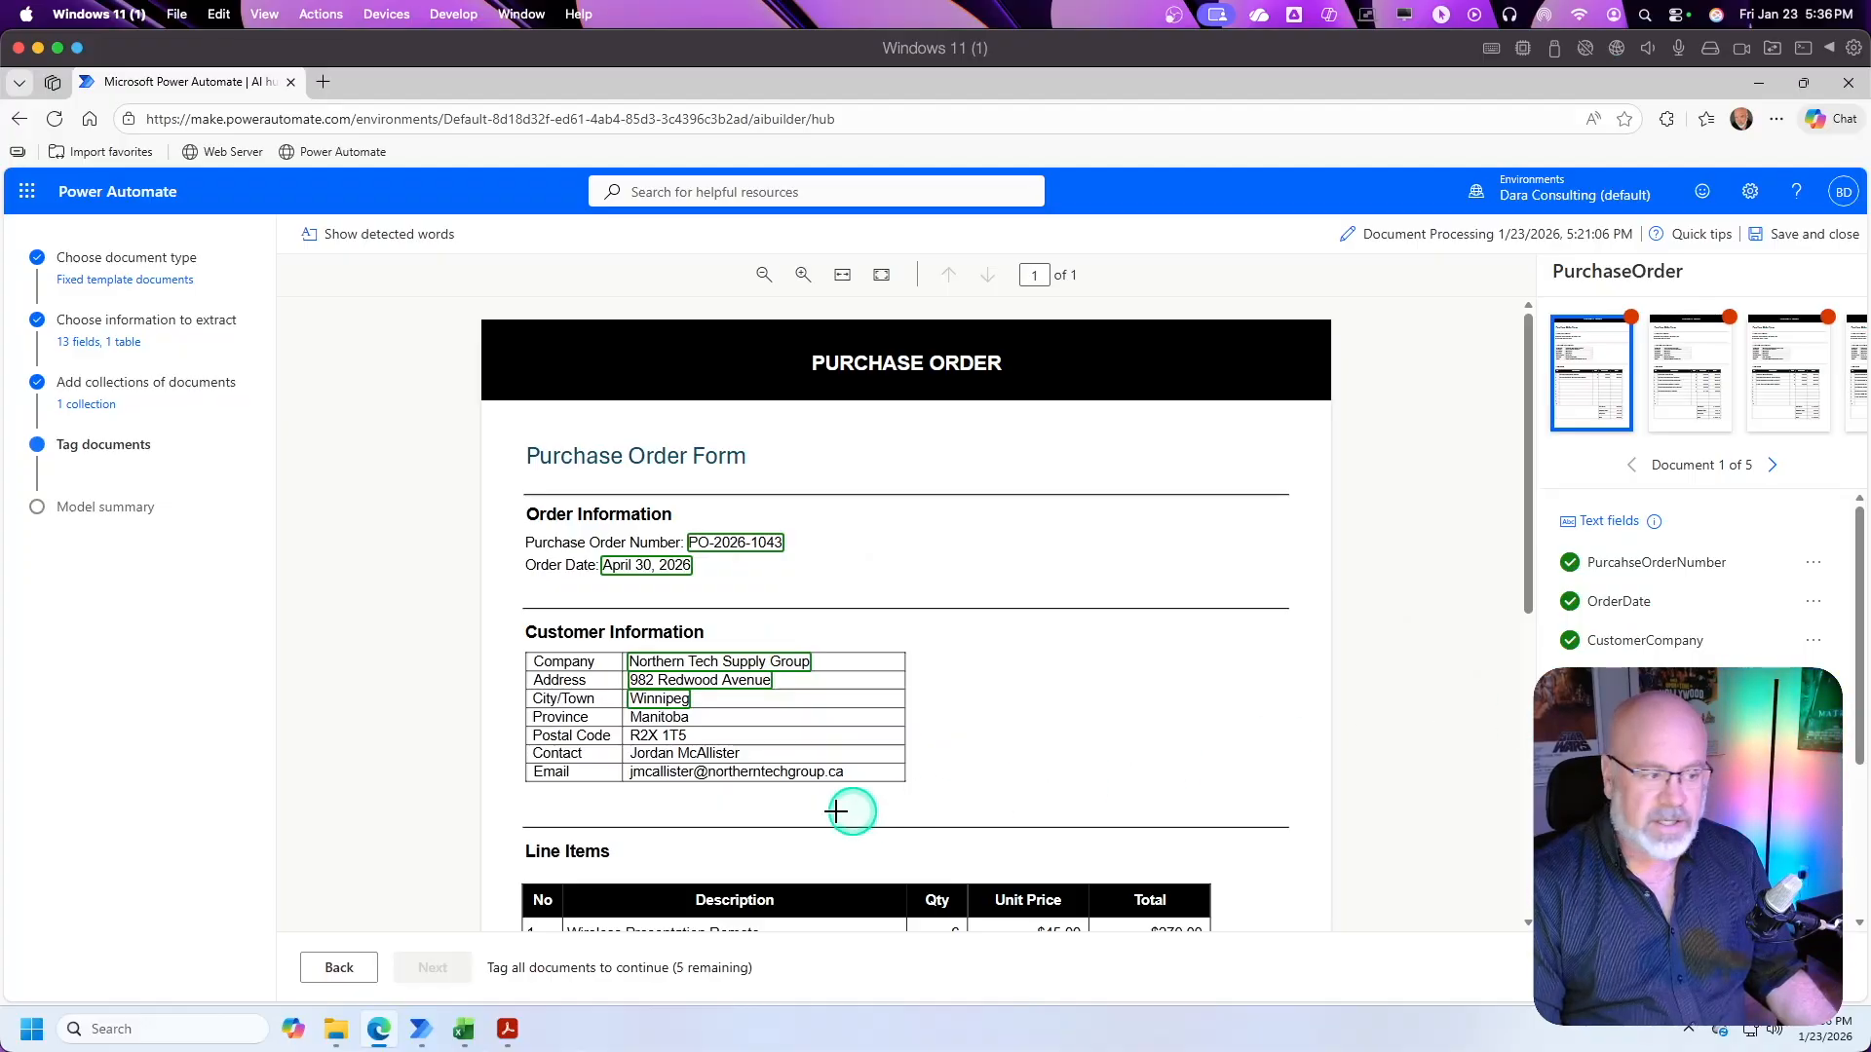
{"action": "left_click", "coordinate": [673, 718]}
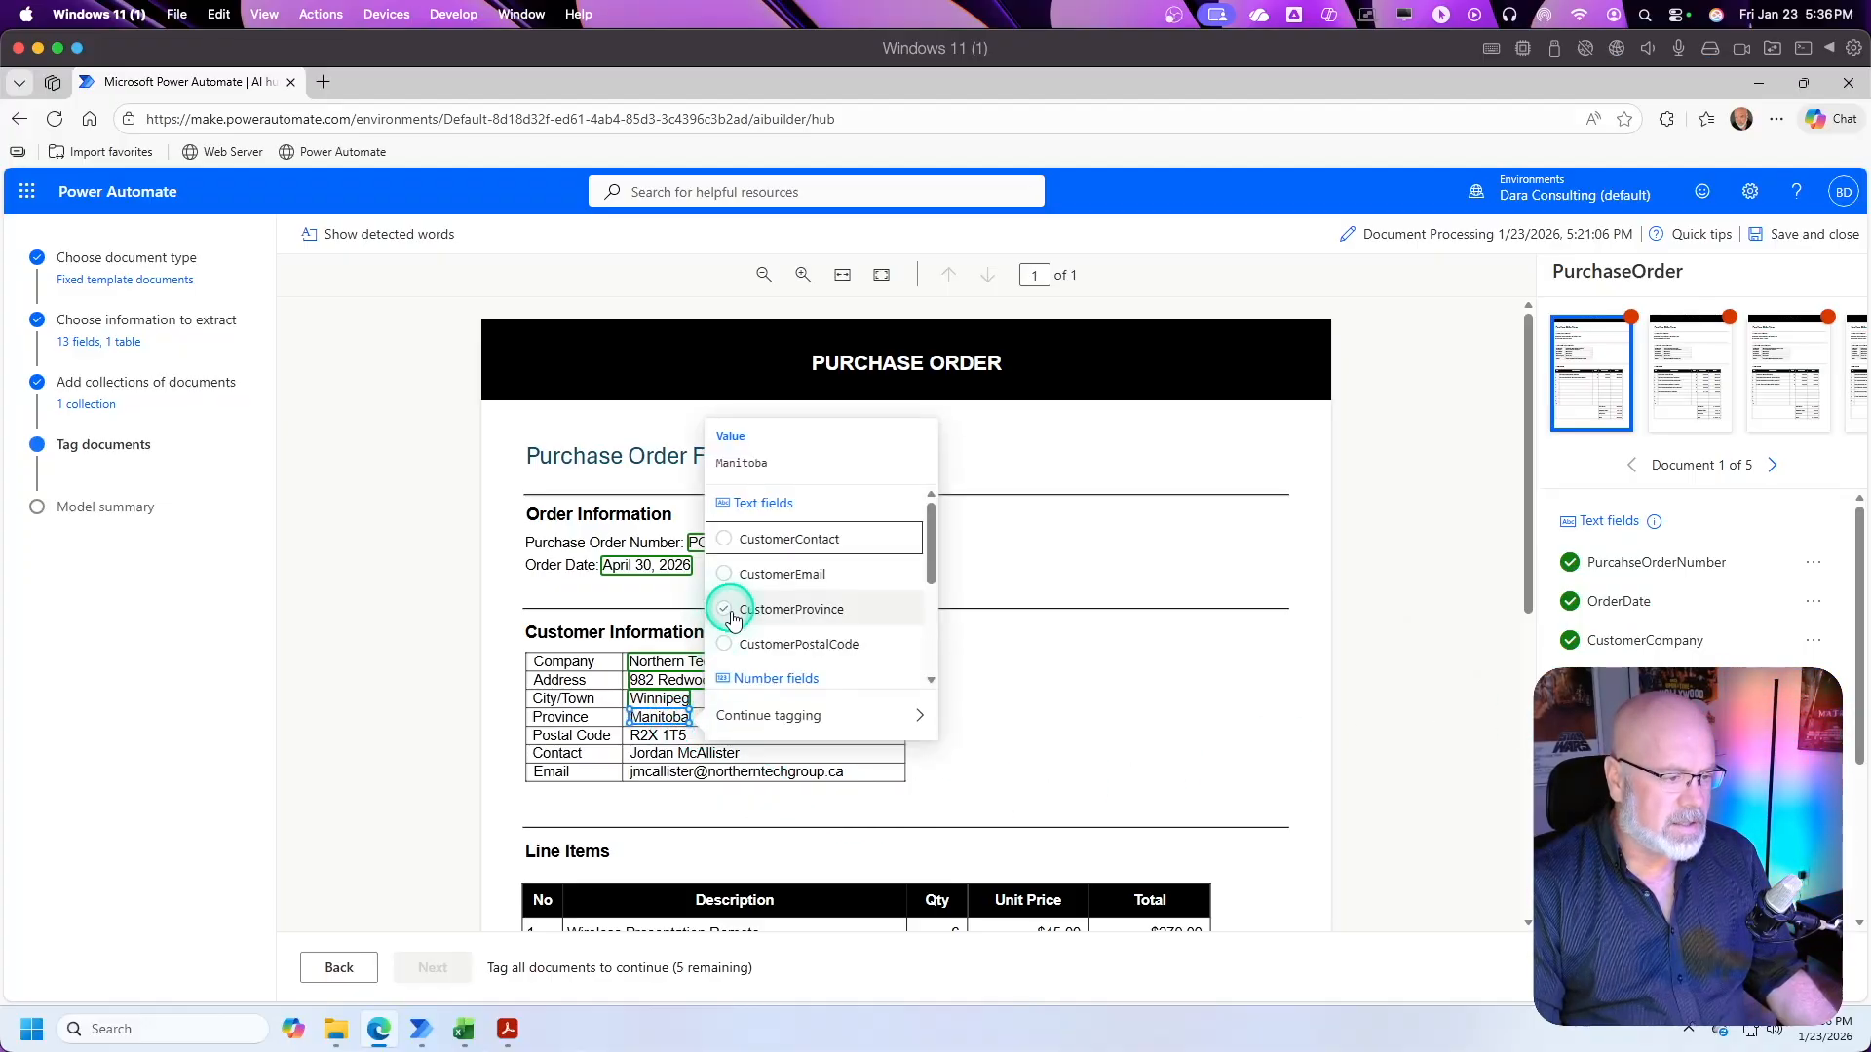
{"action": "left_click", "coordinate": [726, 611]}
{"action": "left_click_drag", "start_coordinate": [628, 736], "coordinate": [694, 737]}
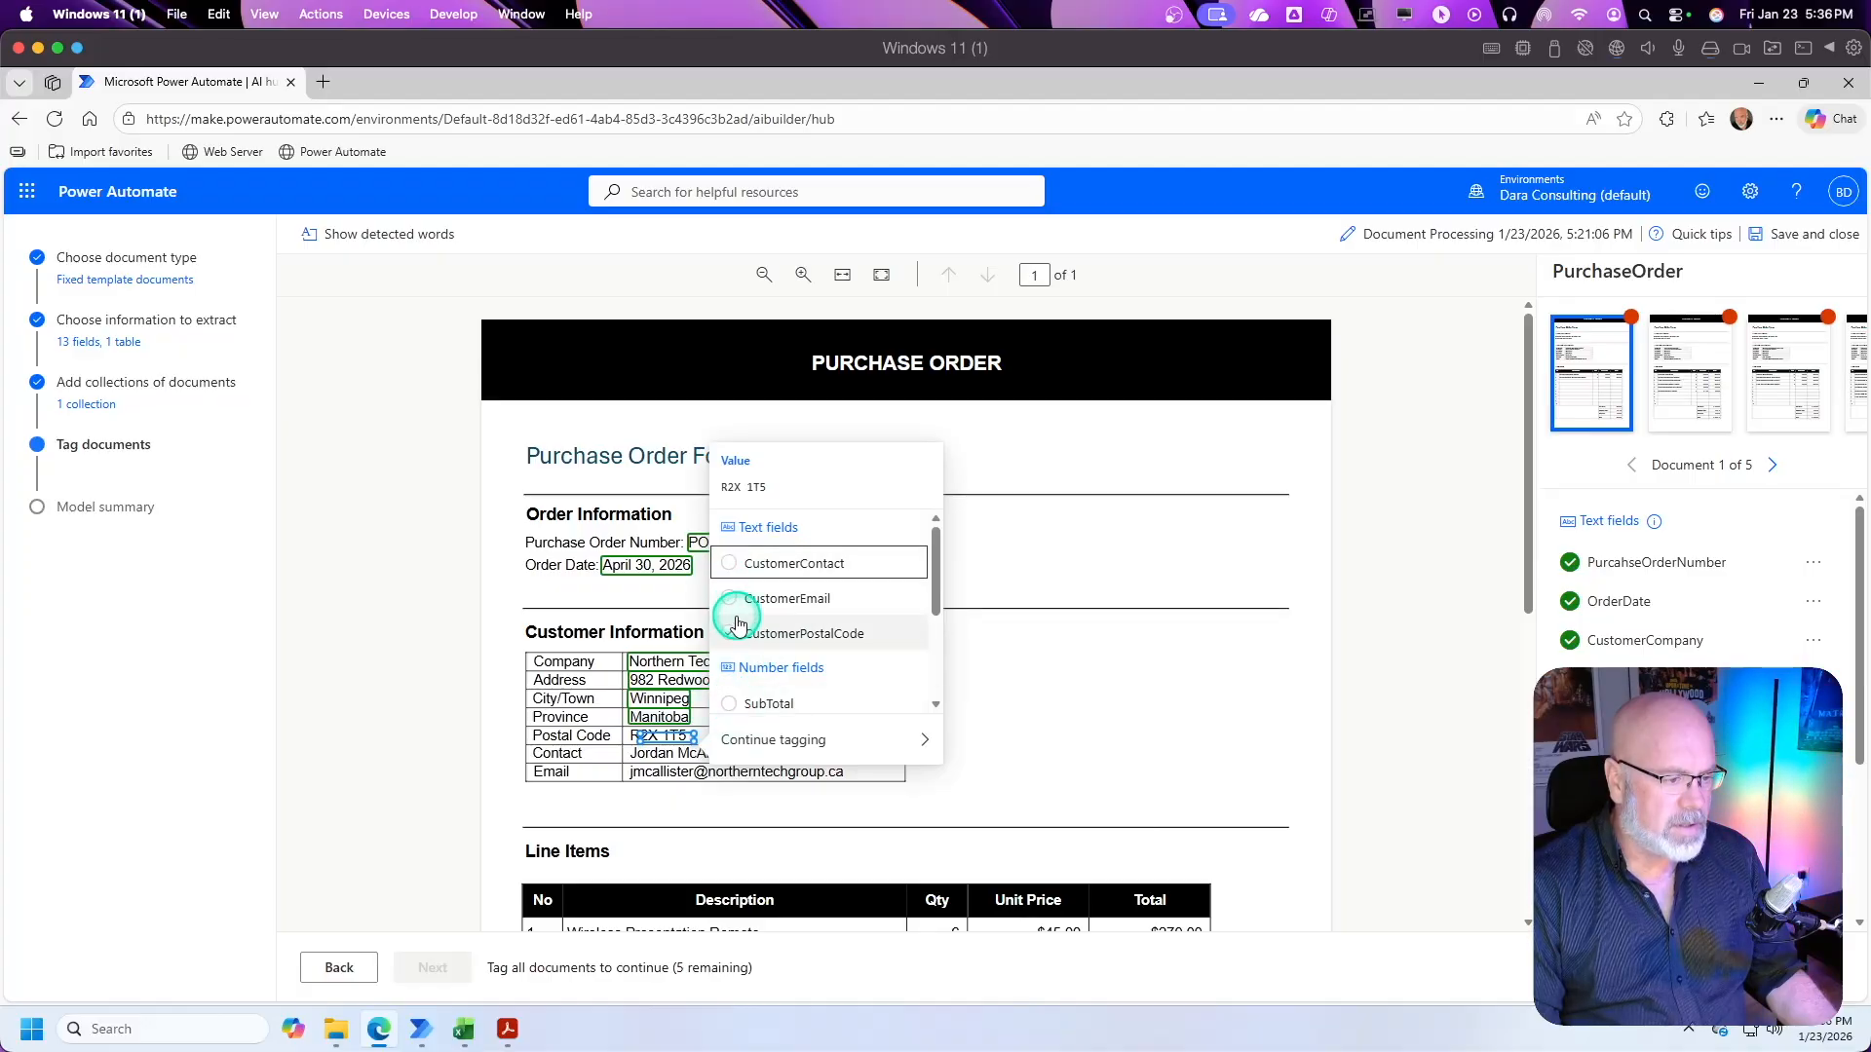
{"action": "left_click", "coordinate": [736, 631]}
Step: Tag the contact name as CustomerContact and the e-mail address as CustomerEmail in the Customer Information table
{"action": "scroll", "coordinate": [750, 675], "scroll_direction": "down", "scroll_amount": 2}
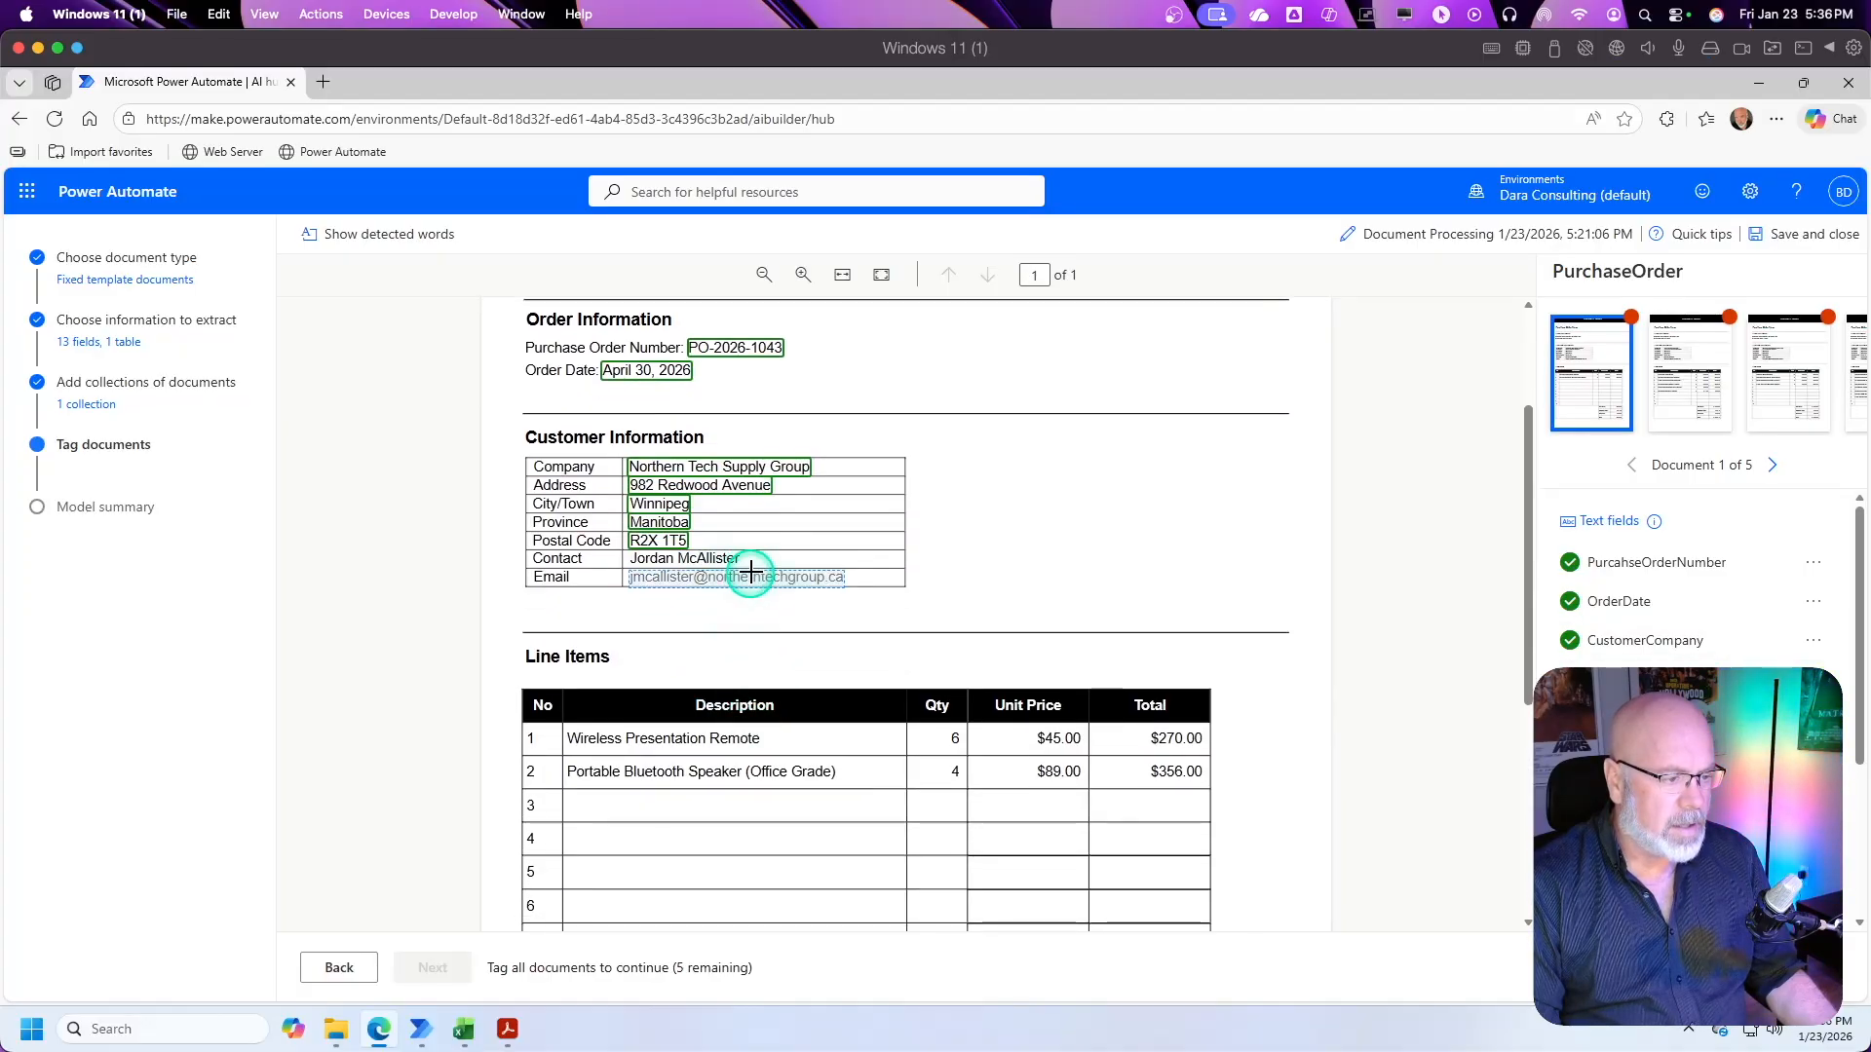
{"action": "left_click_drag", "start_coordinate": [752, 557], "coordinate": [631, 556]}
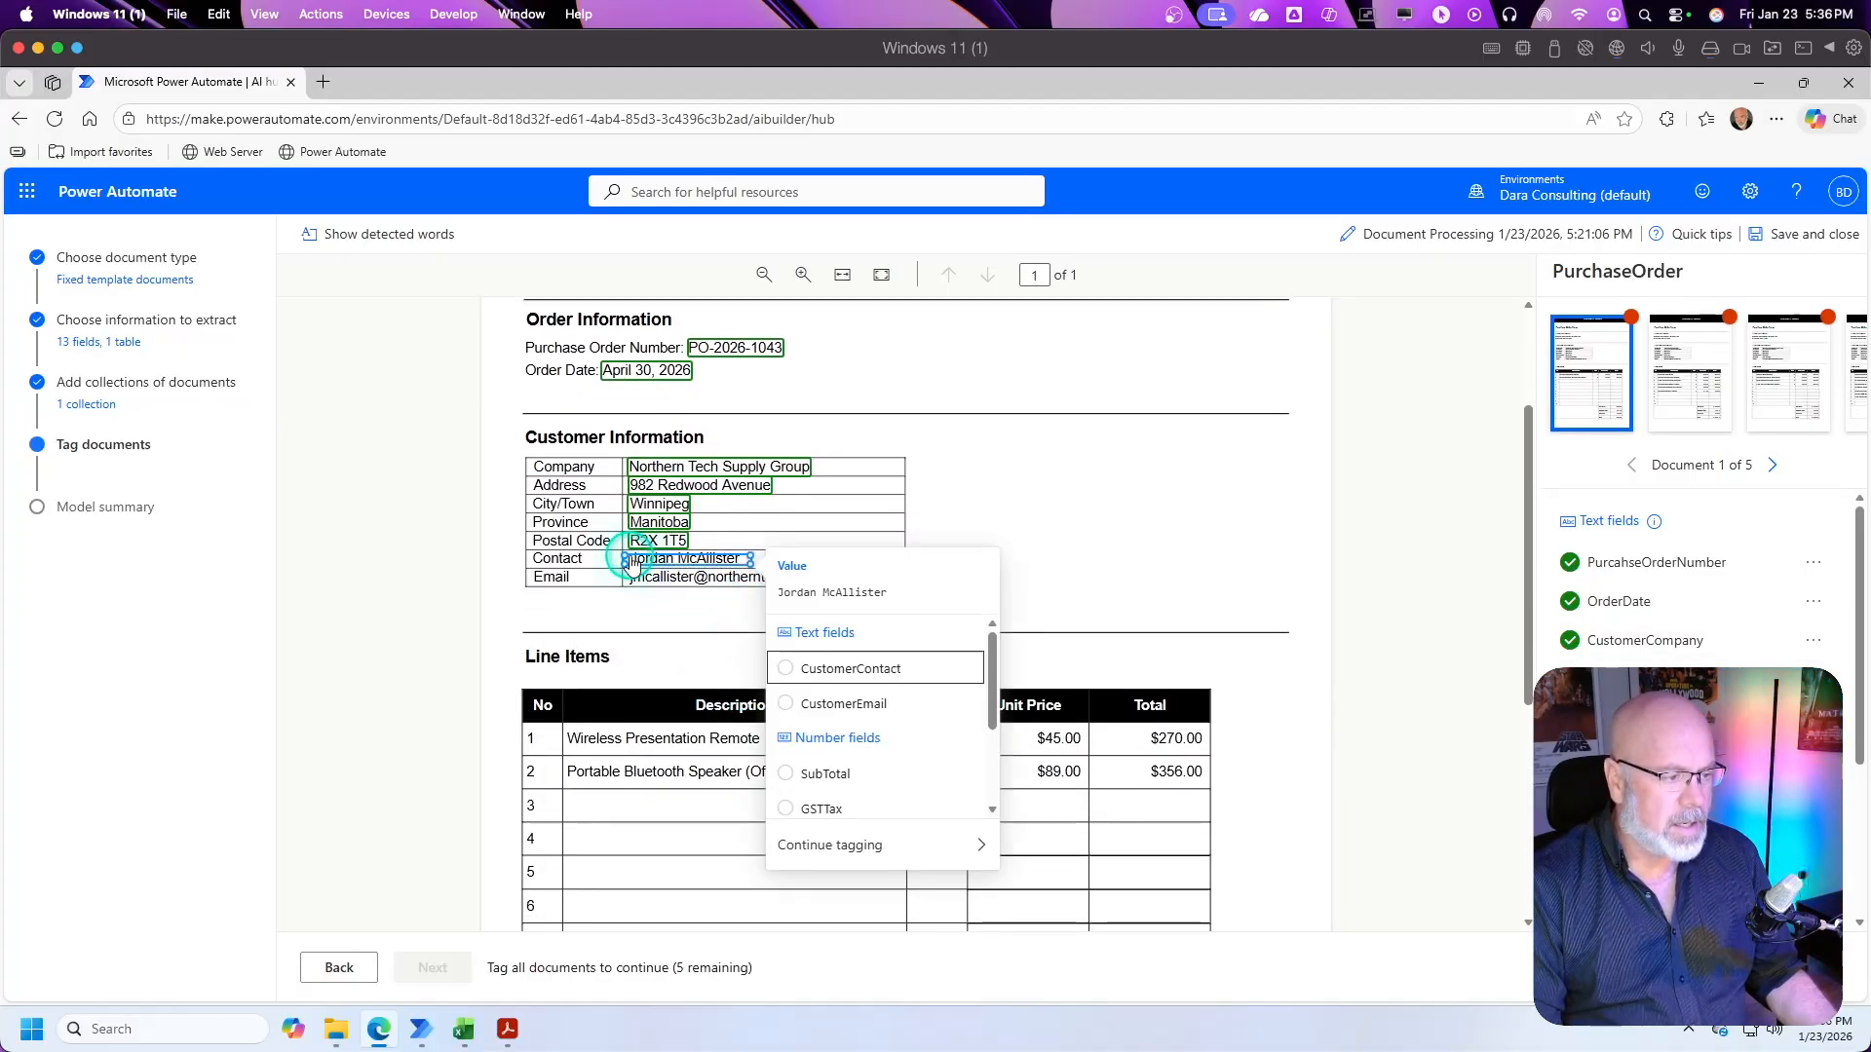
{"action": "left_click", "coordinate": [781, 666]}
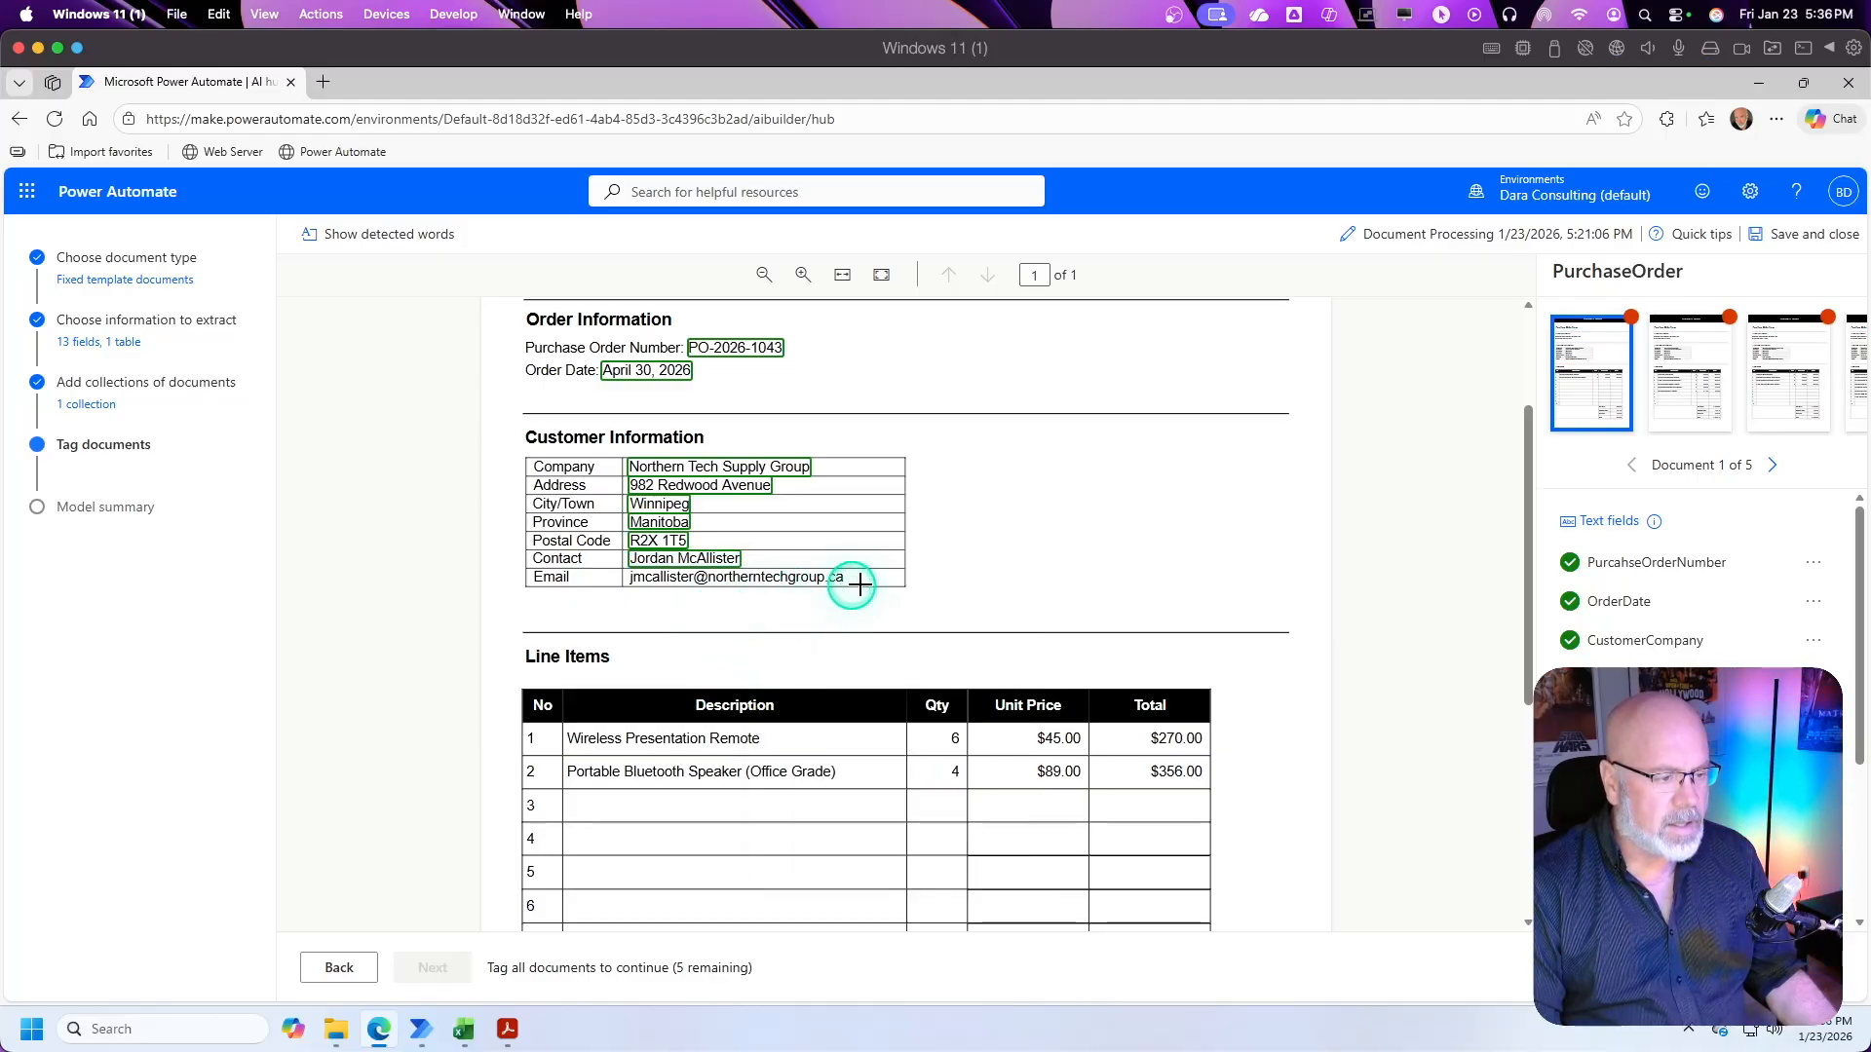
{"action": "left_click_drag", "start_coordinate": [861, 576], "coordinate": [811, 580]}
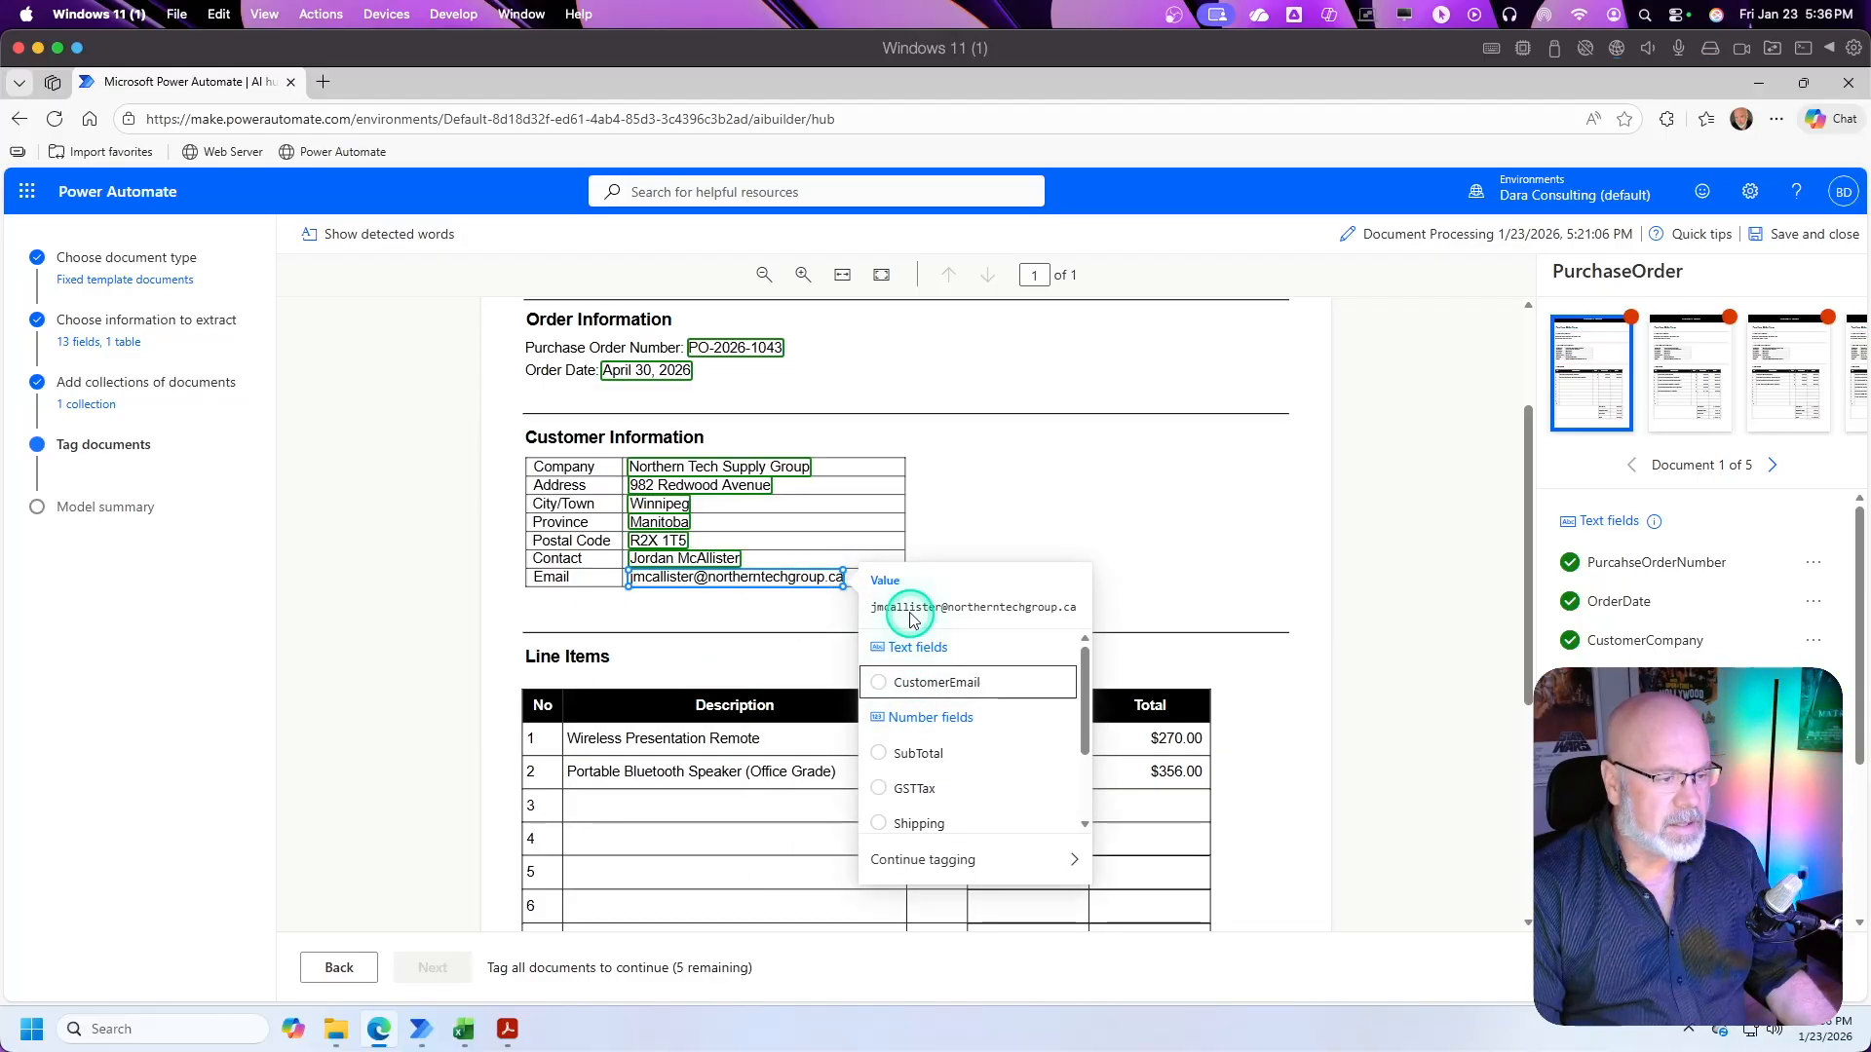
{"action": "left_click", "coordinate": [940, 681]}
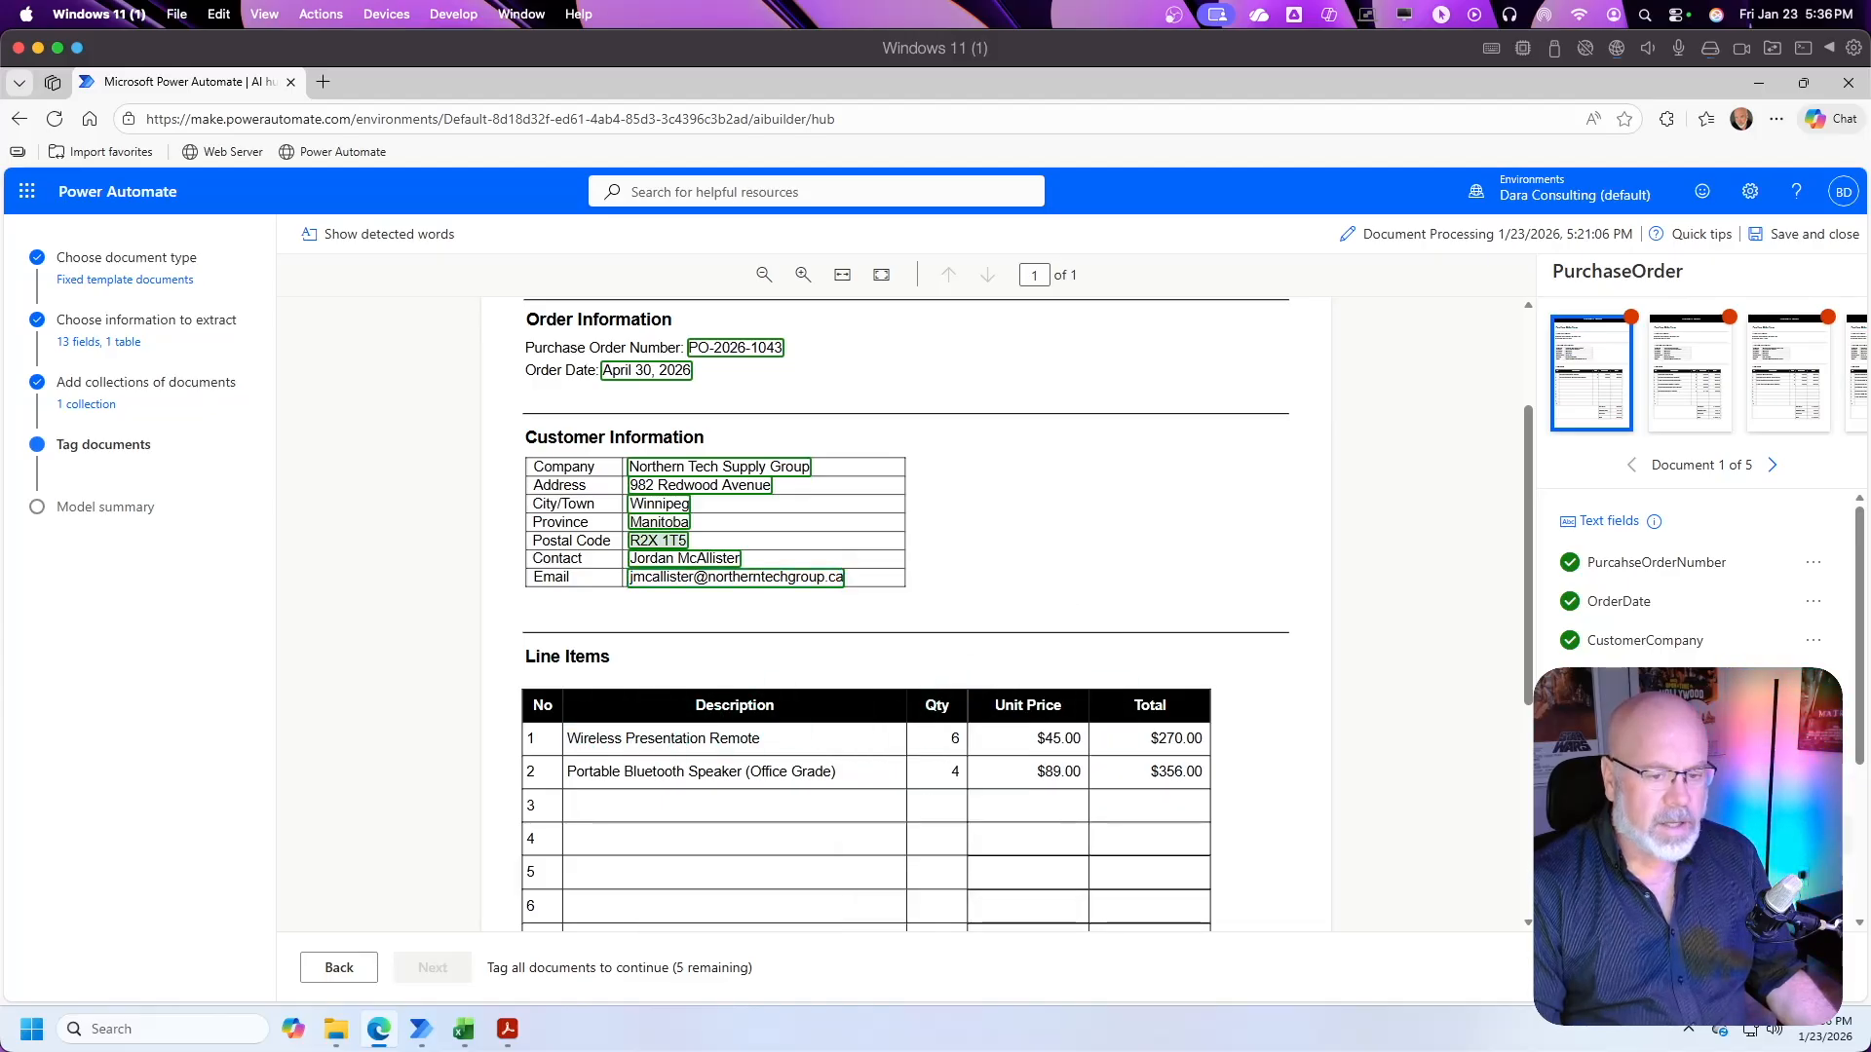
Step: Tag the four summary amounts below the line items as the number fields SubTotal, GSTTax, Shipping and Total
{"action": "scroll", "coordinate": [1861, 654], "scroll_direction": "down", "scroll_amount": 3}
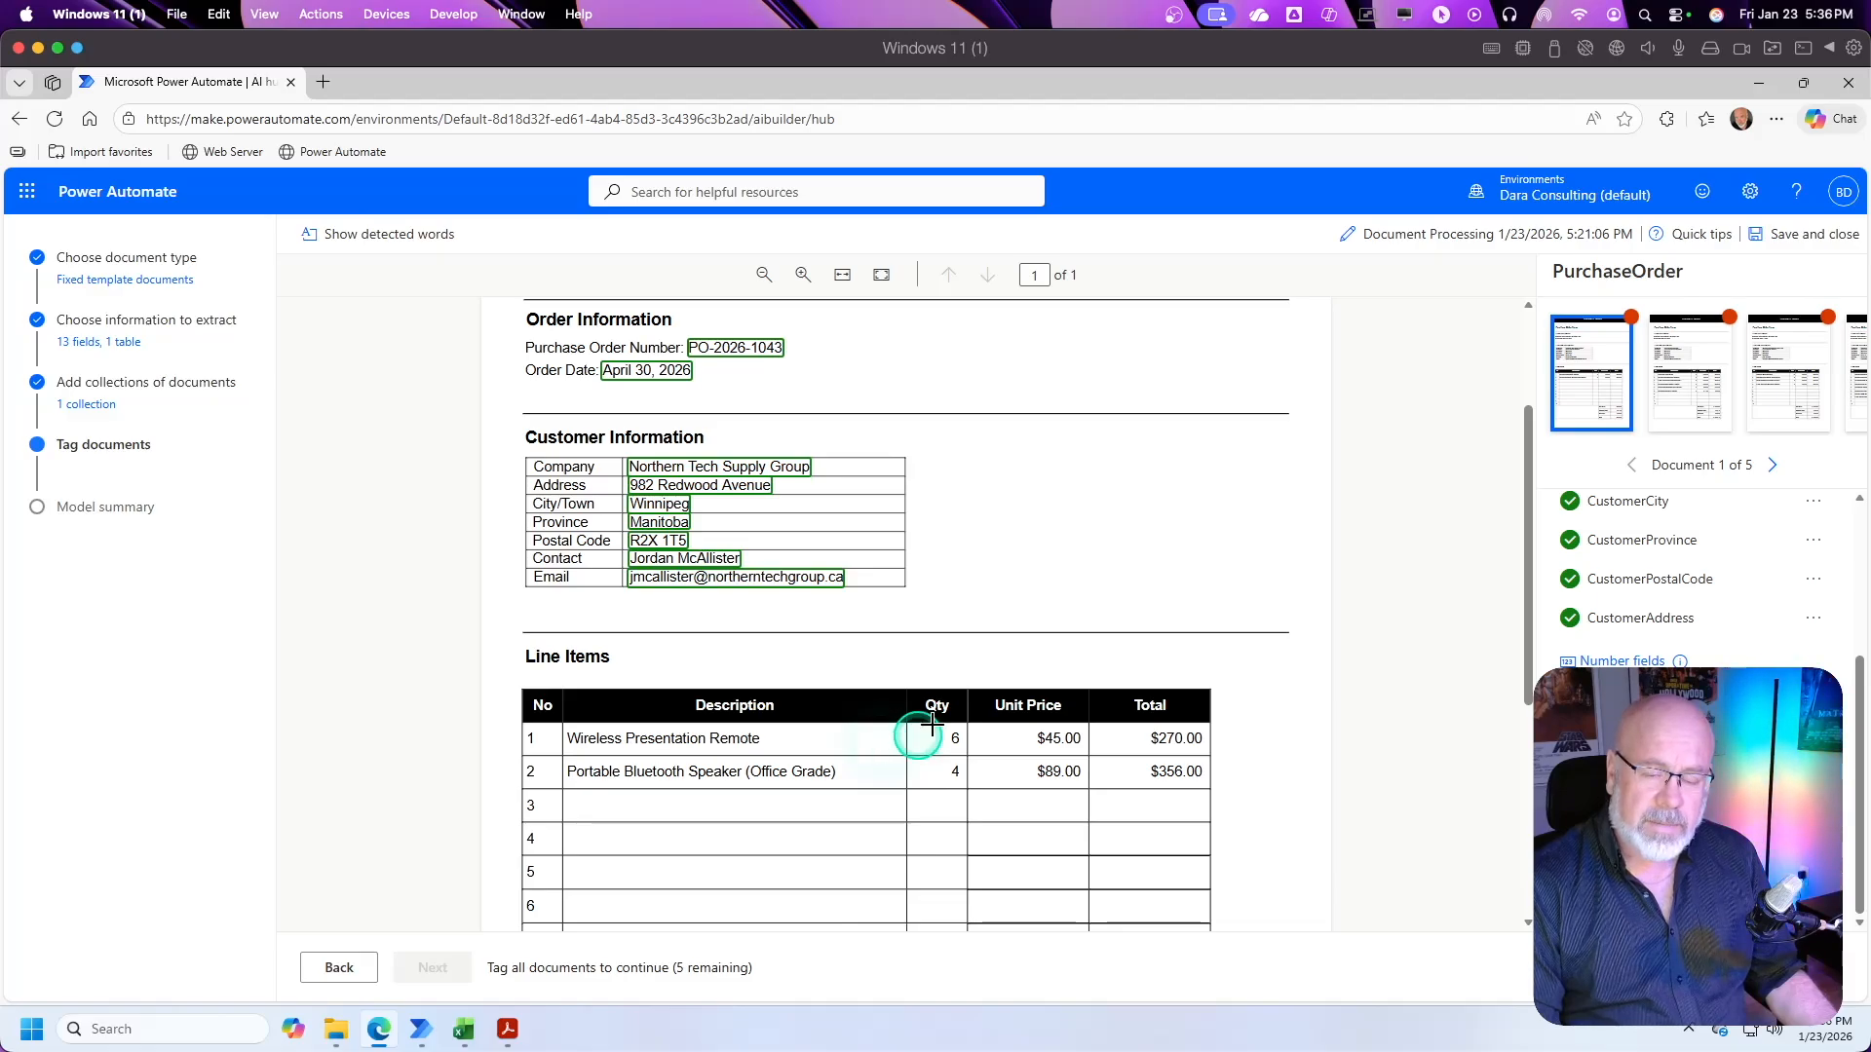
{"action": "scroll", "coordinate": [994, 634], "scroll_direction": "down", "scroll_amount": 5}
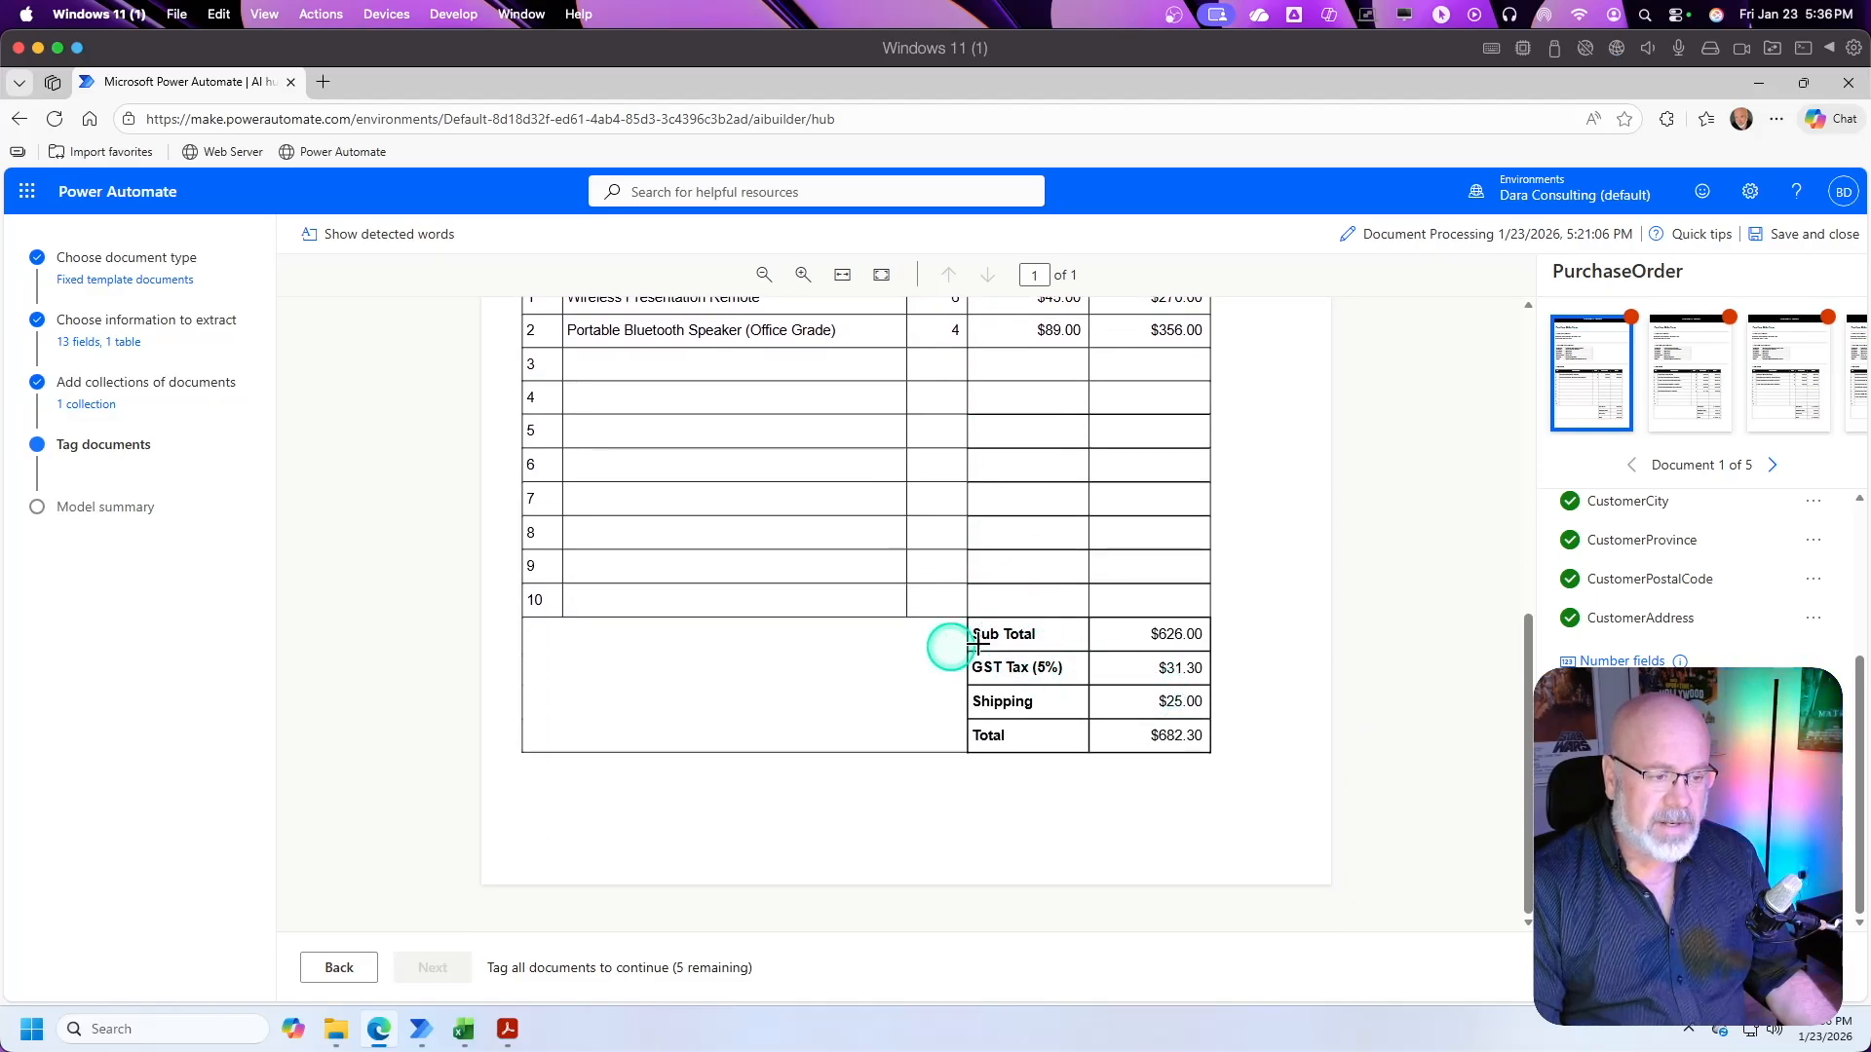
{"action": "left_click", "coordinate": [1184, 634]}
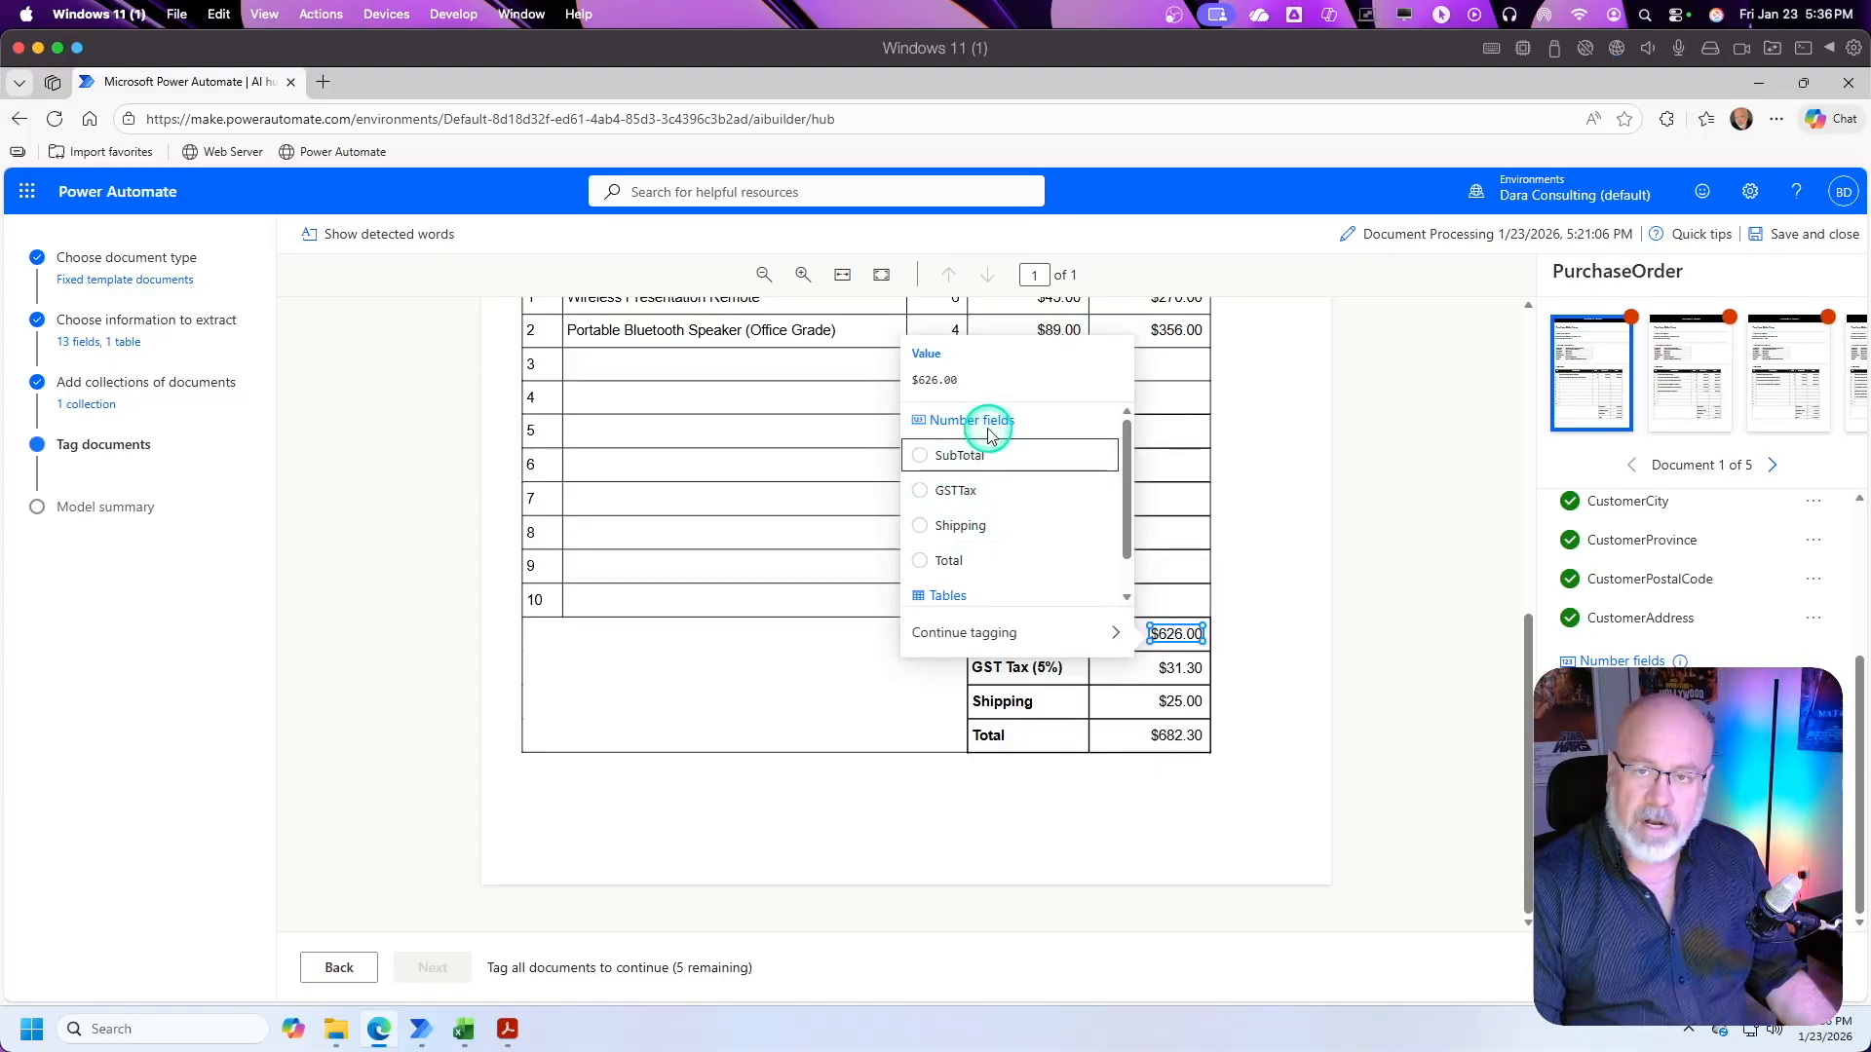
{"action": "left_click", "coordinate": [929, 457]}
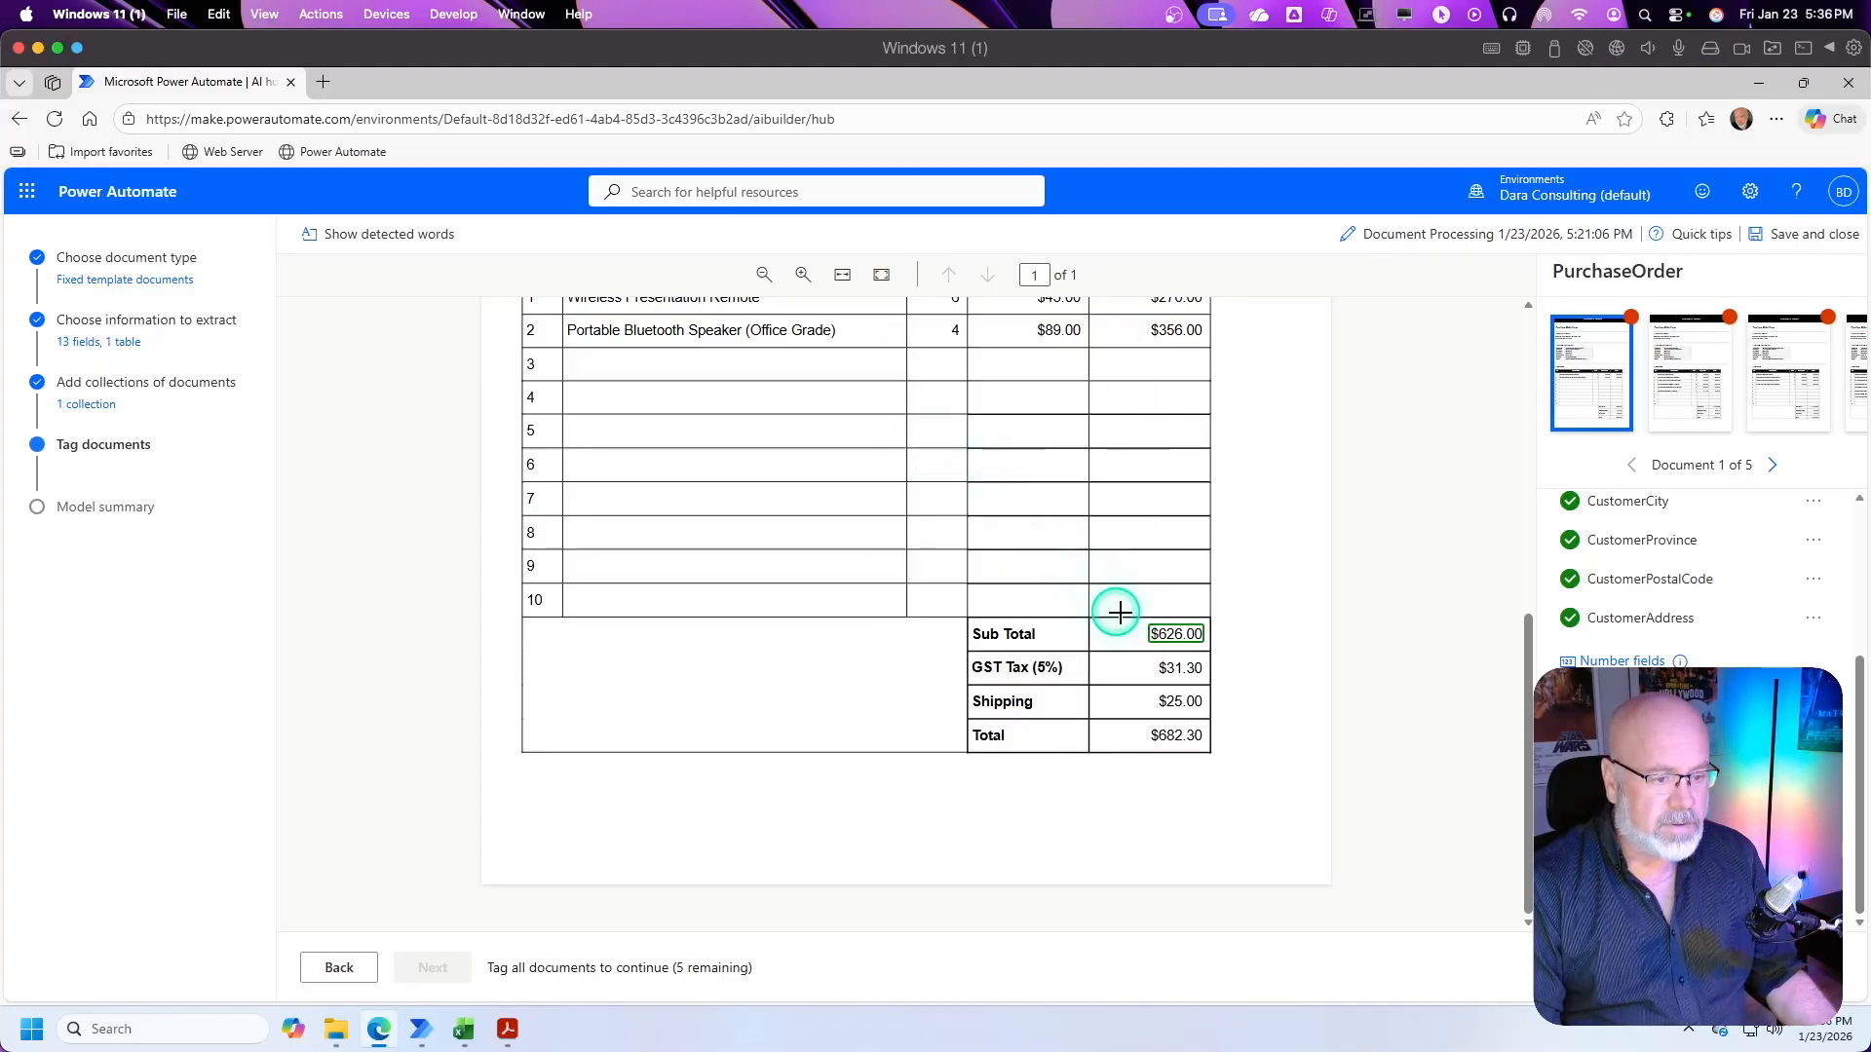
{"action": "left_click", "coordinate": [1184, 670]}
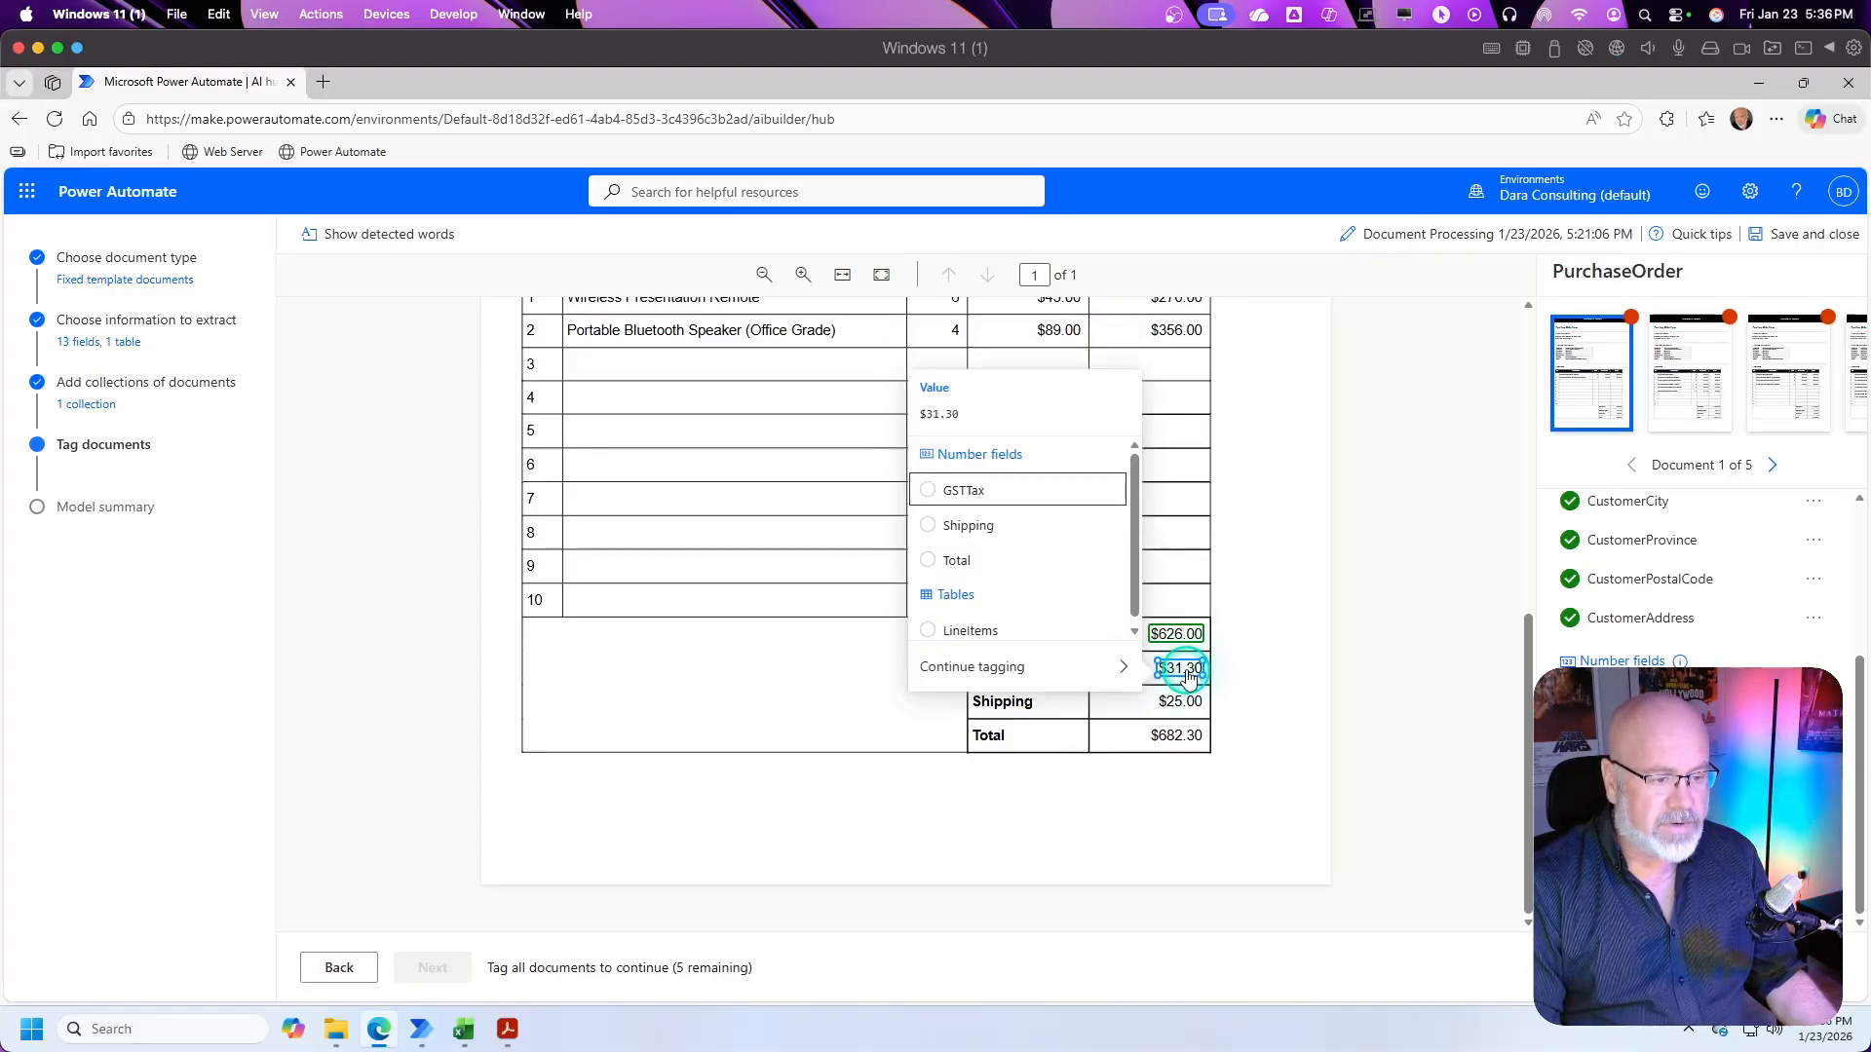
{"action": "left_click", "coordinate": [936, 489]}
{"action": "left_click", "coordinate": [1180, 701]}
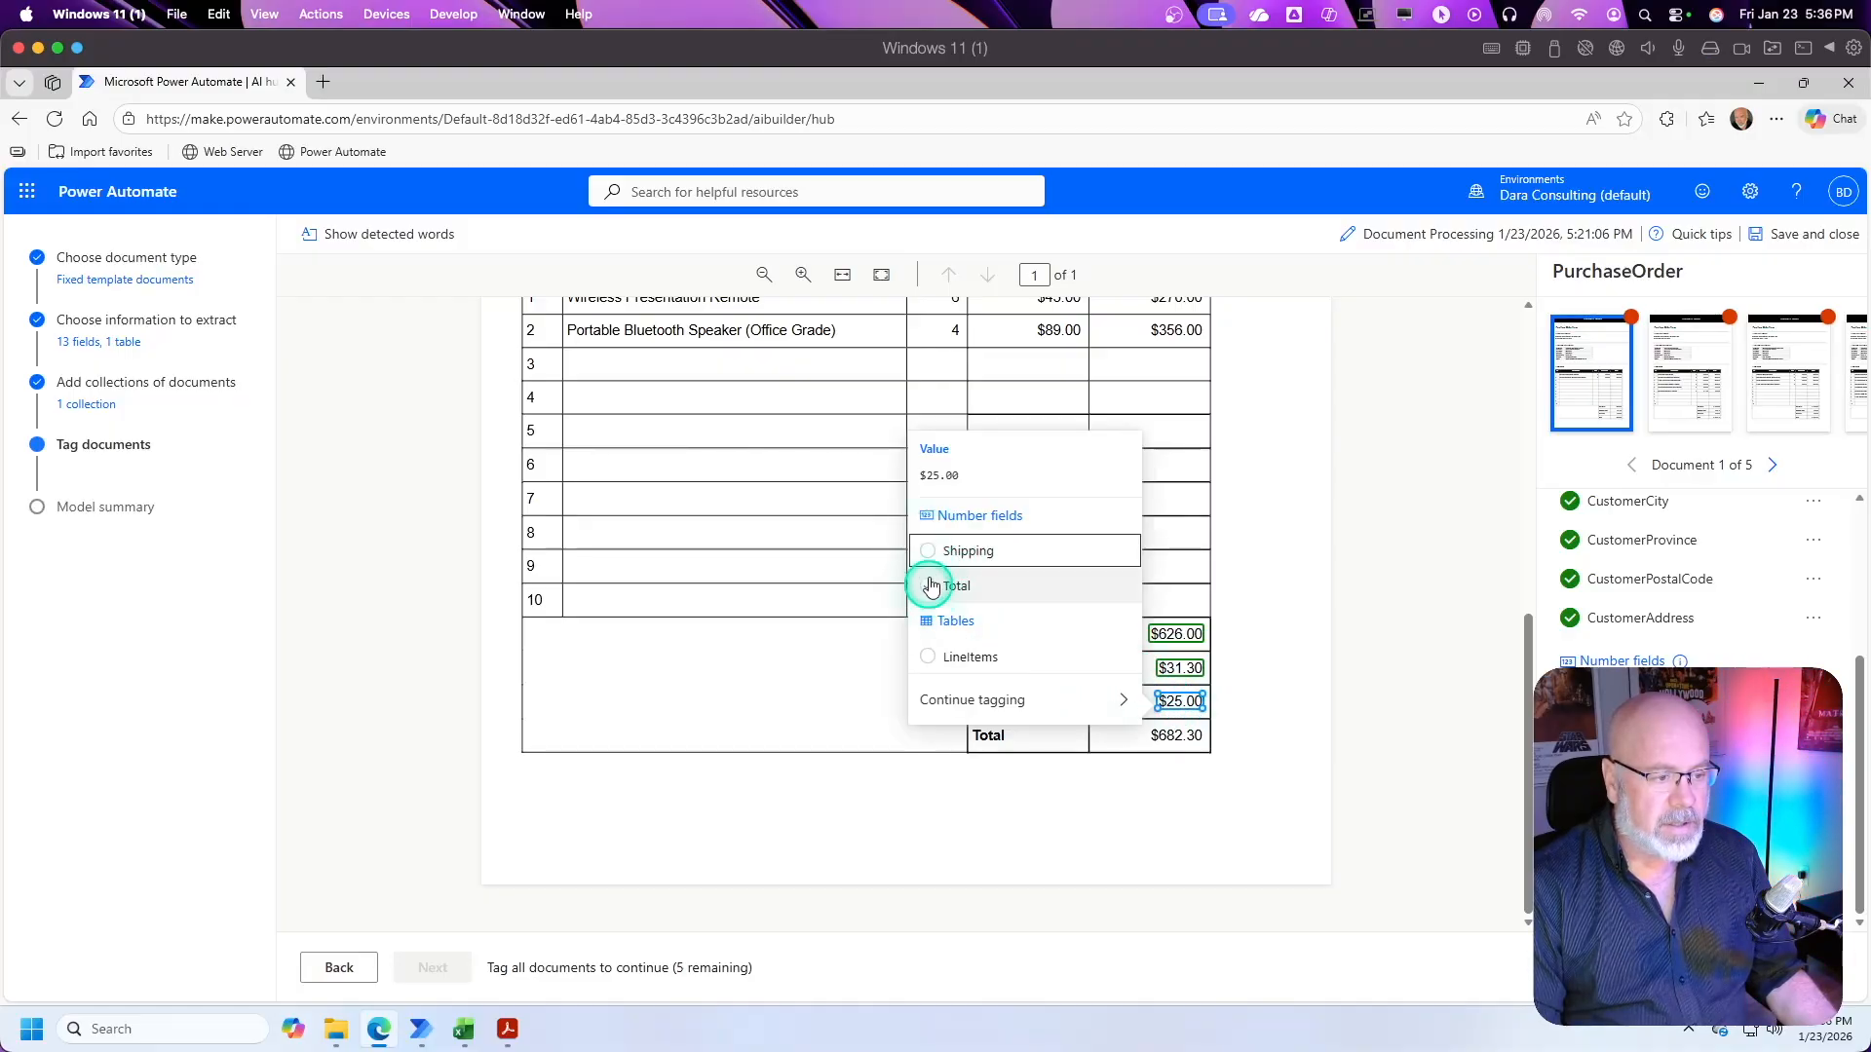
{"action": "left_click", "coordinate": [935, 554]}
{"action": "left_click", "coordinate": [1177, 736]}
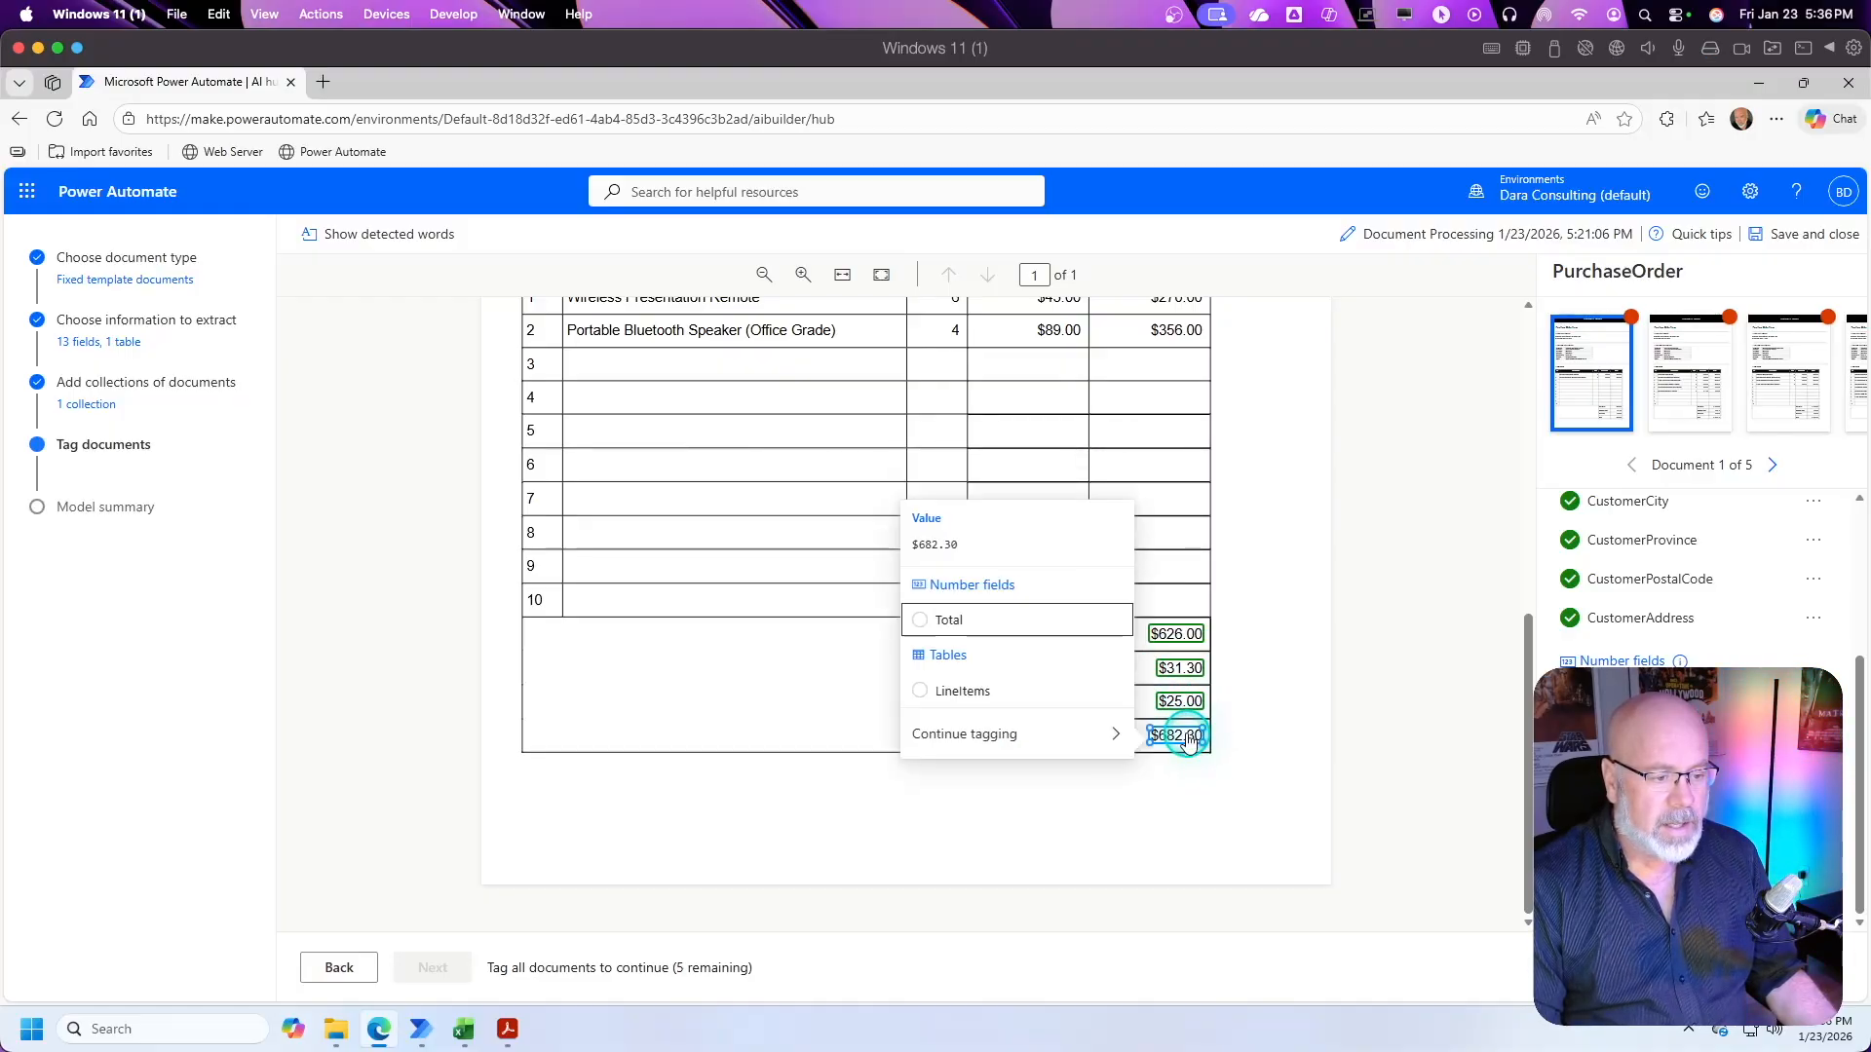
{"action": "left_click", "coordinate": [921, 627]}
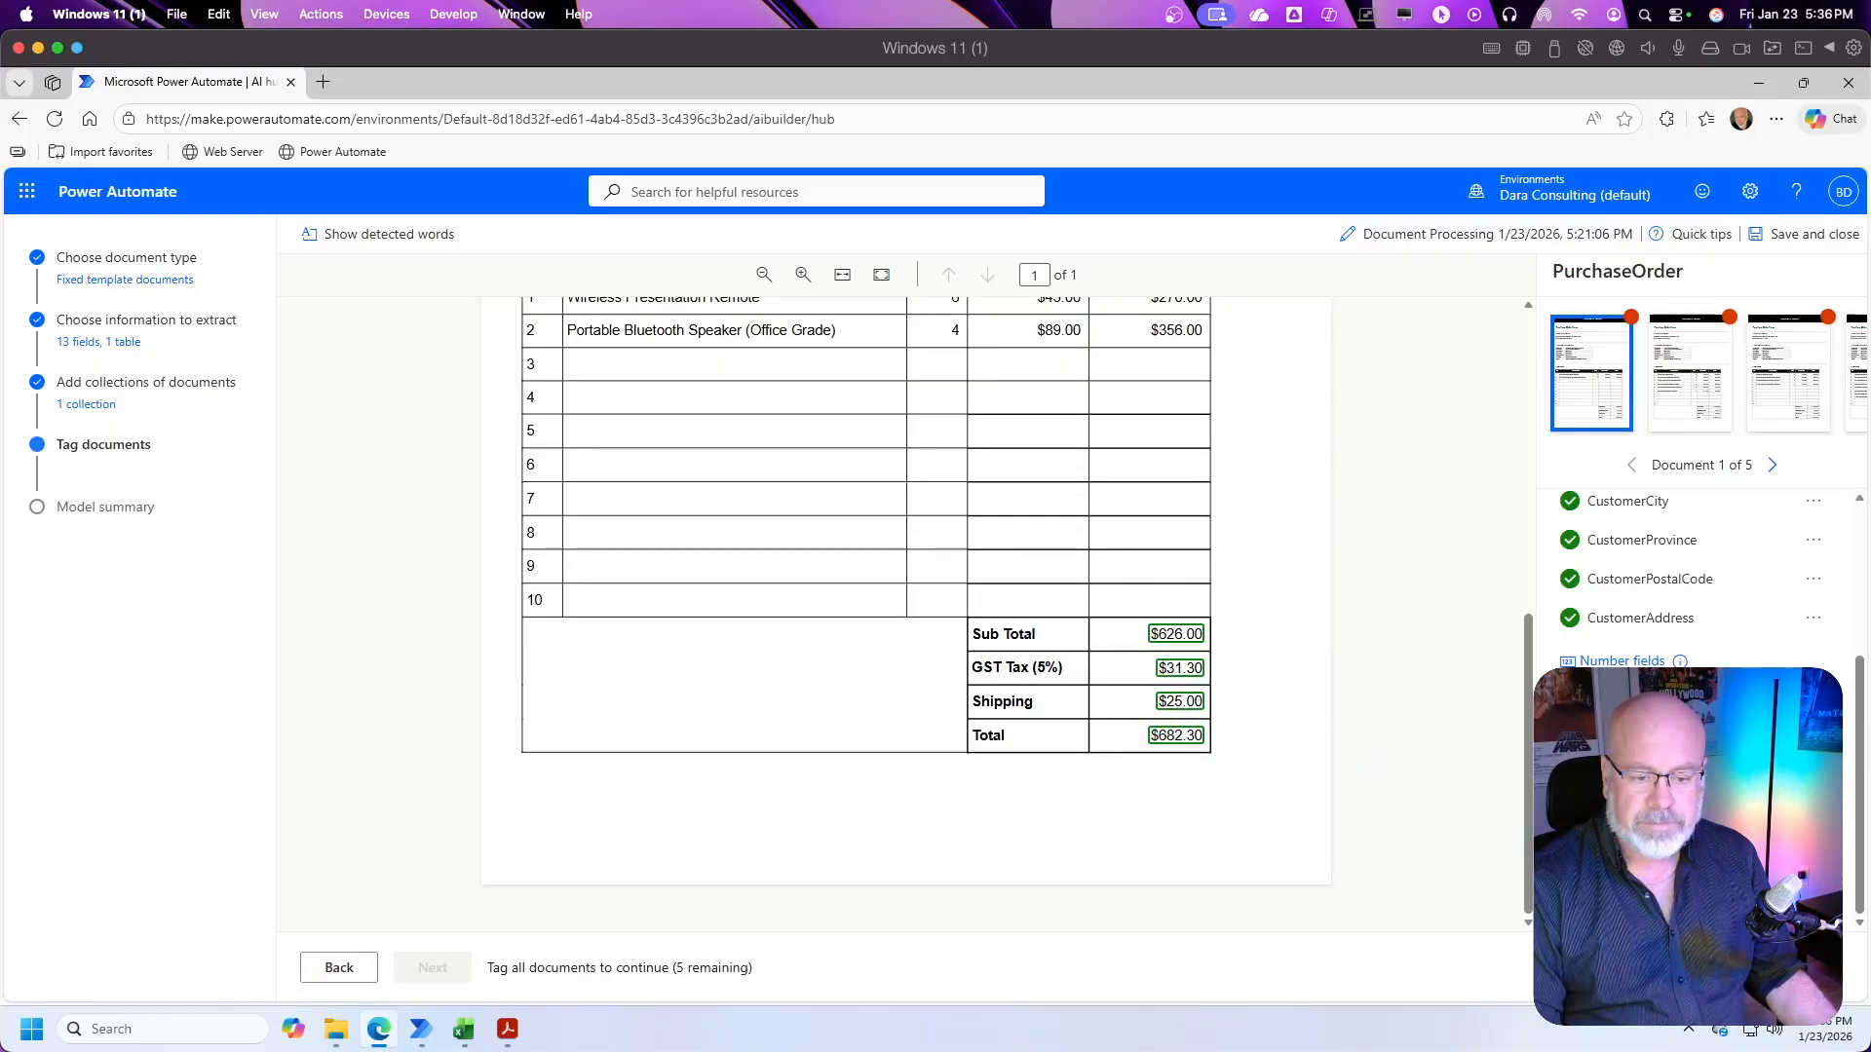
Step: Tag line item rows 1 to 10, from Description through Total without the header, as the LineItems table and dismiss the guide
{"action": "scroll", "coordinate": [1774, 653], "scroll_direction": "up", "scroll_amount": 3}
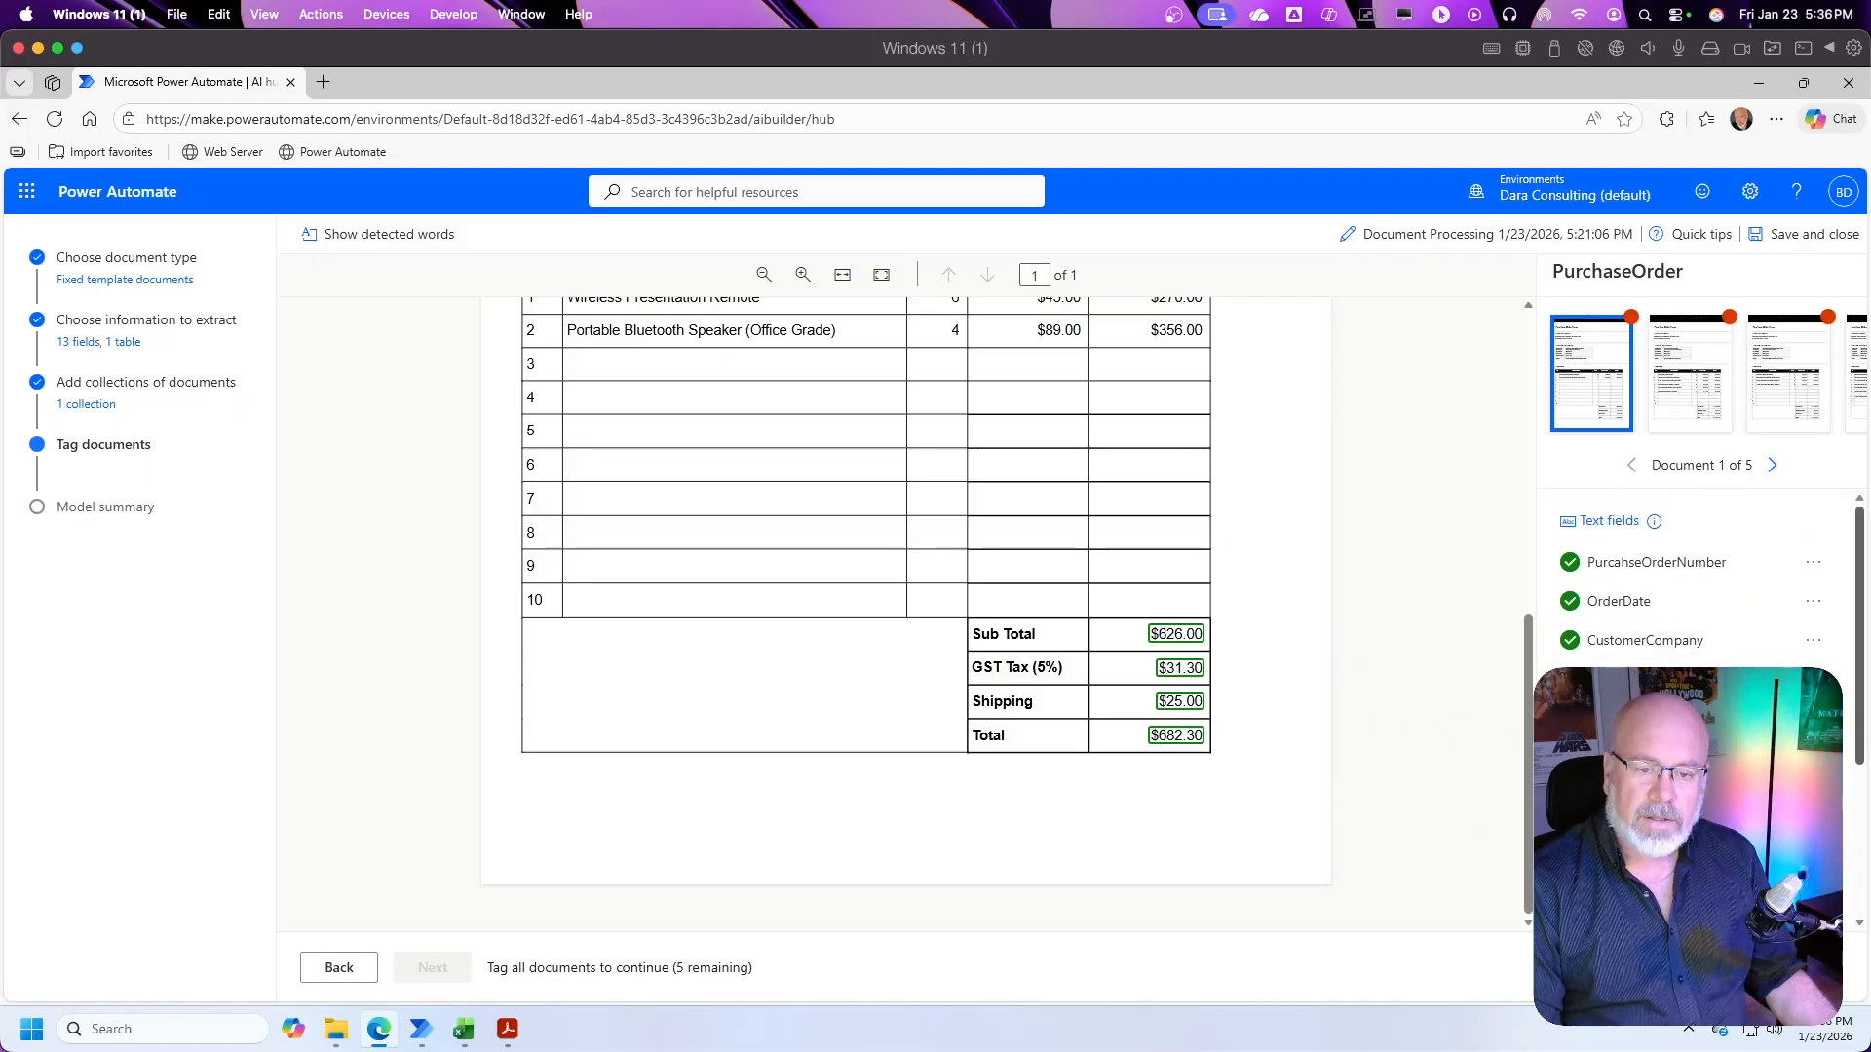
{"action": "left_click_drag", "start_coordinate": [1859, 600], "coordinate": [1859, 750]}
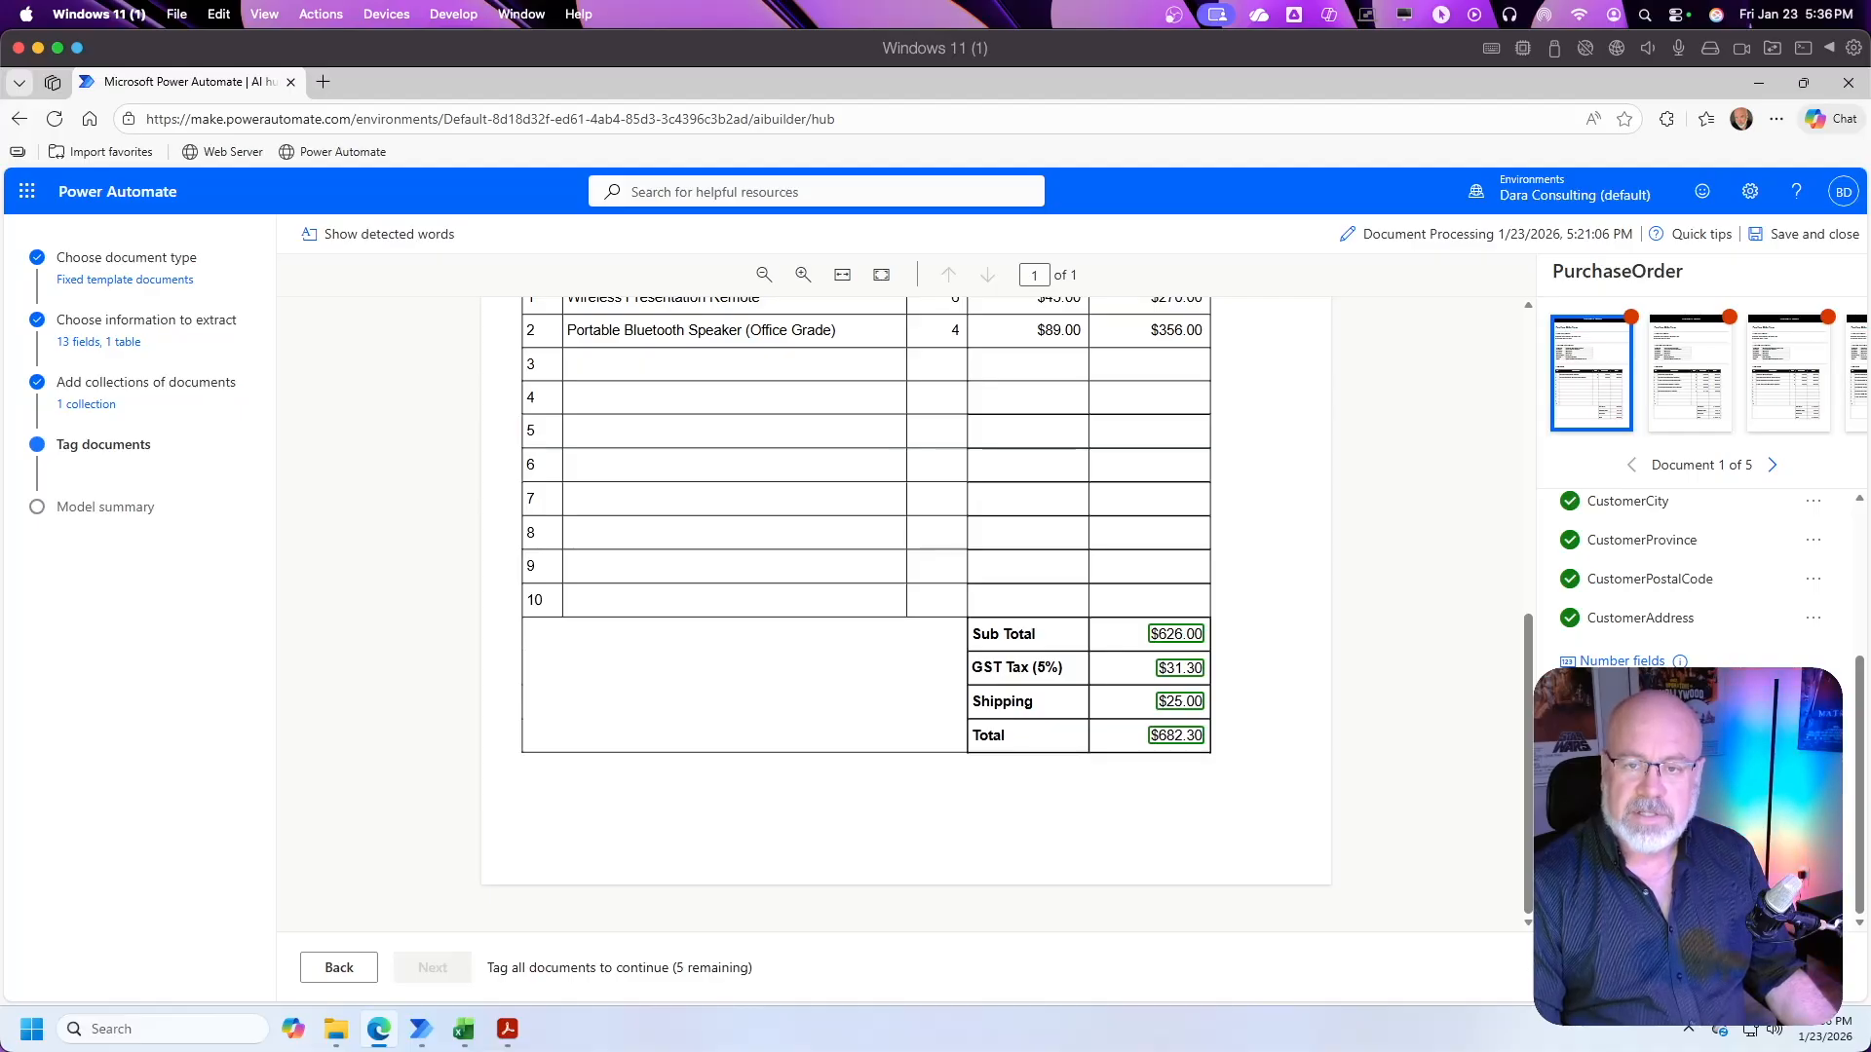
{"action": "scroll", "coordinate": [1426, 699], "scroll_direction": "up", "scroll_amount": 3}
{"action": "scroll", "coordinate": [1274, 647], "scroll_direction": "down", "scroll_amount": 2}
{"action": "scroll", "coordinate": [1278, 626], "scroll_direction": "up", "scroll_amount": 1}
{"action": "scroll", "coordinate": [1278, 627], "scroll_direction": "up", "scroll_amount": 1}
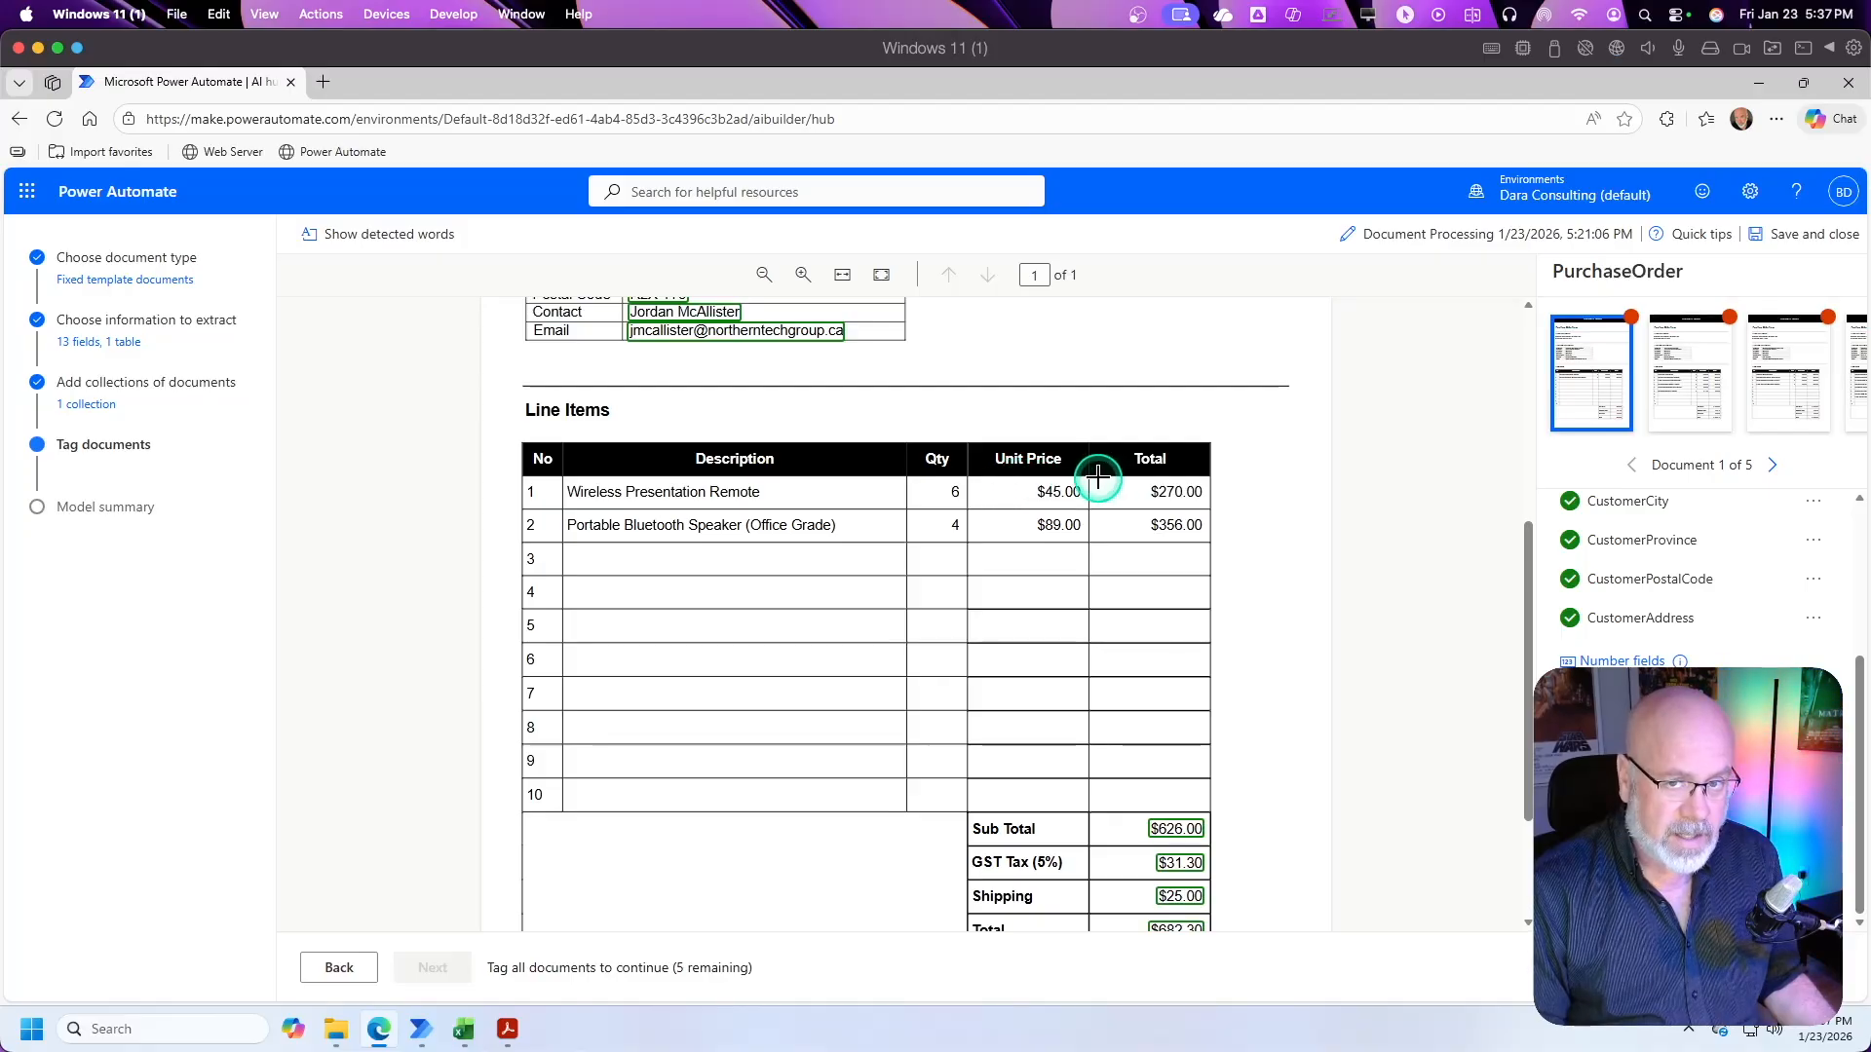
{"action": "left_click_drag", "start_coordinate": [564, 476], "coordinate": [1209, 812]}
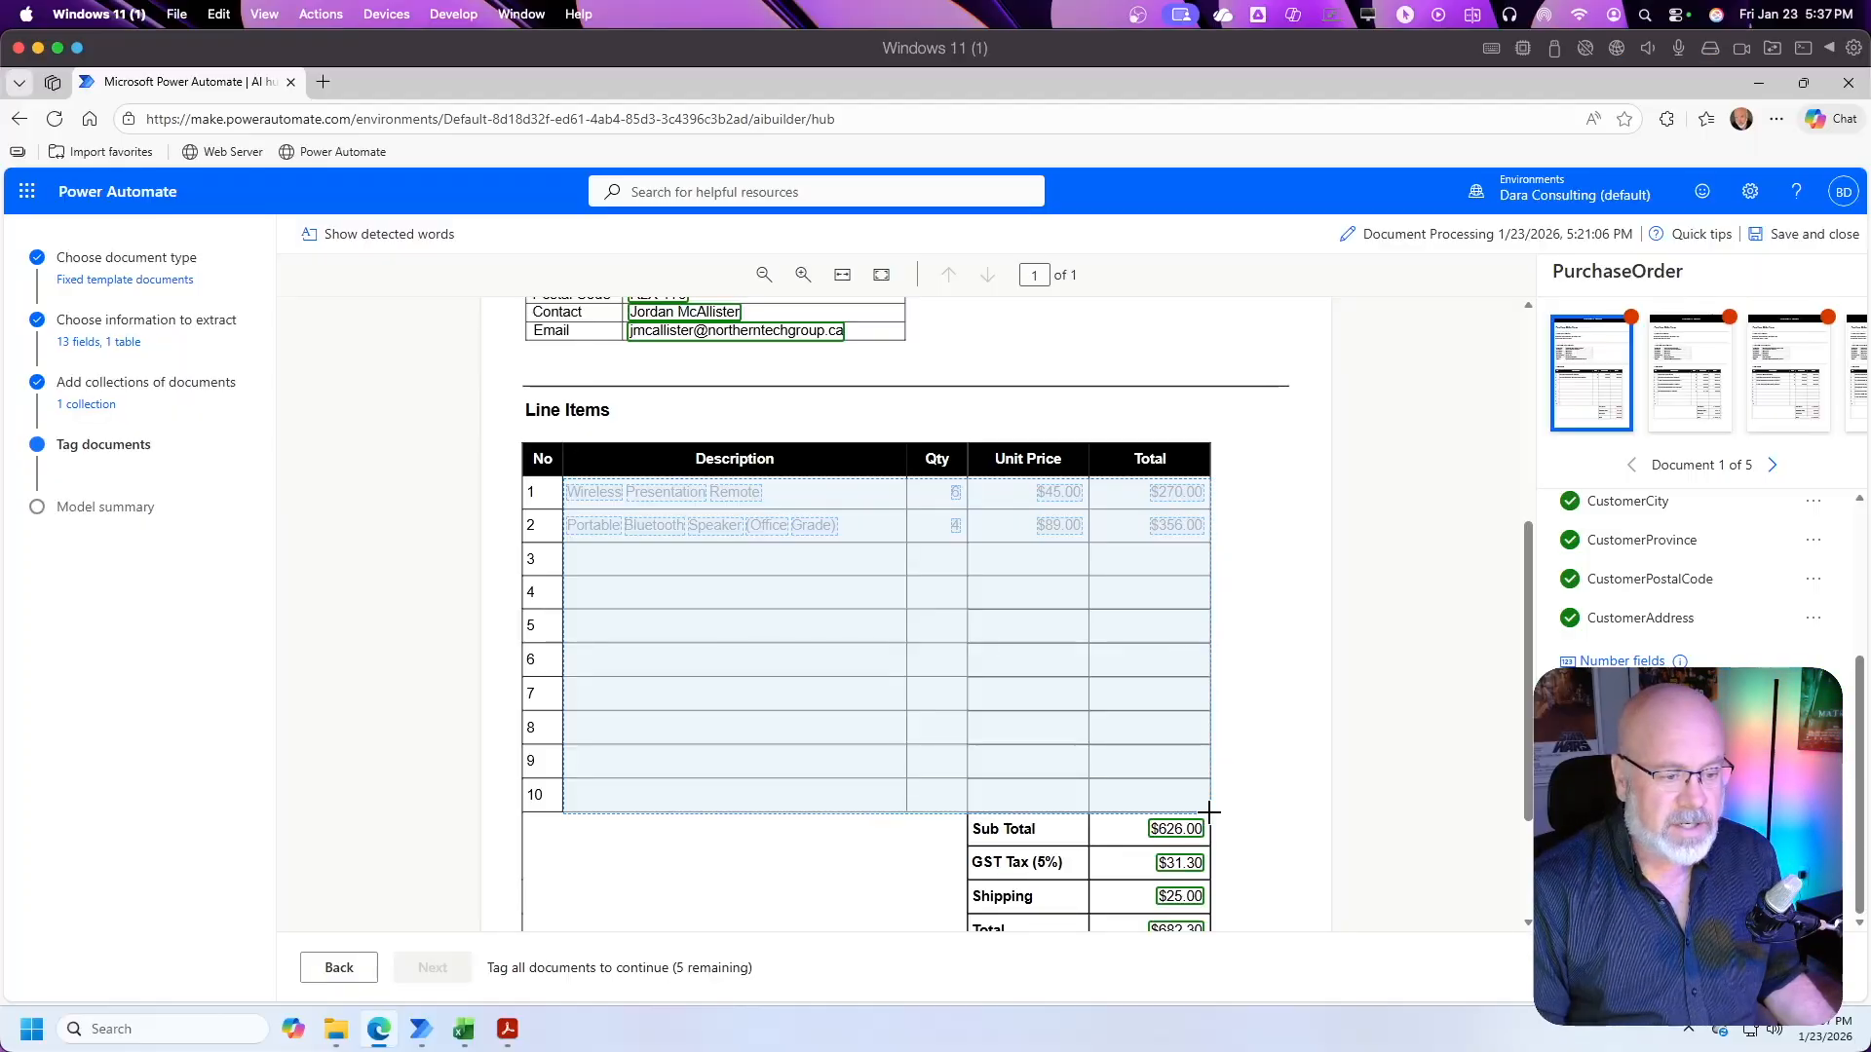
{"action": "left_click_drag", "start_coordinate": [1209, 812], "coordinate": [1209, 812]}
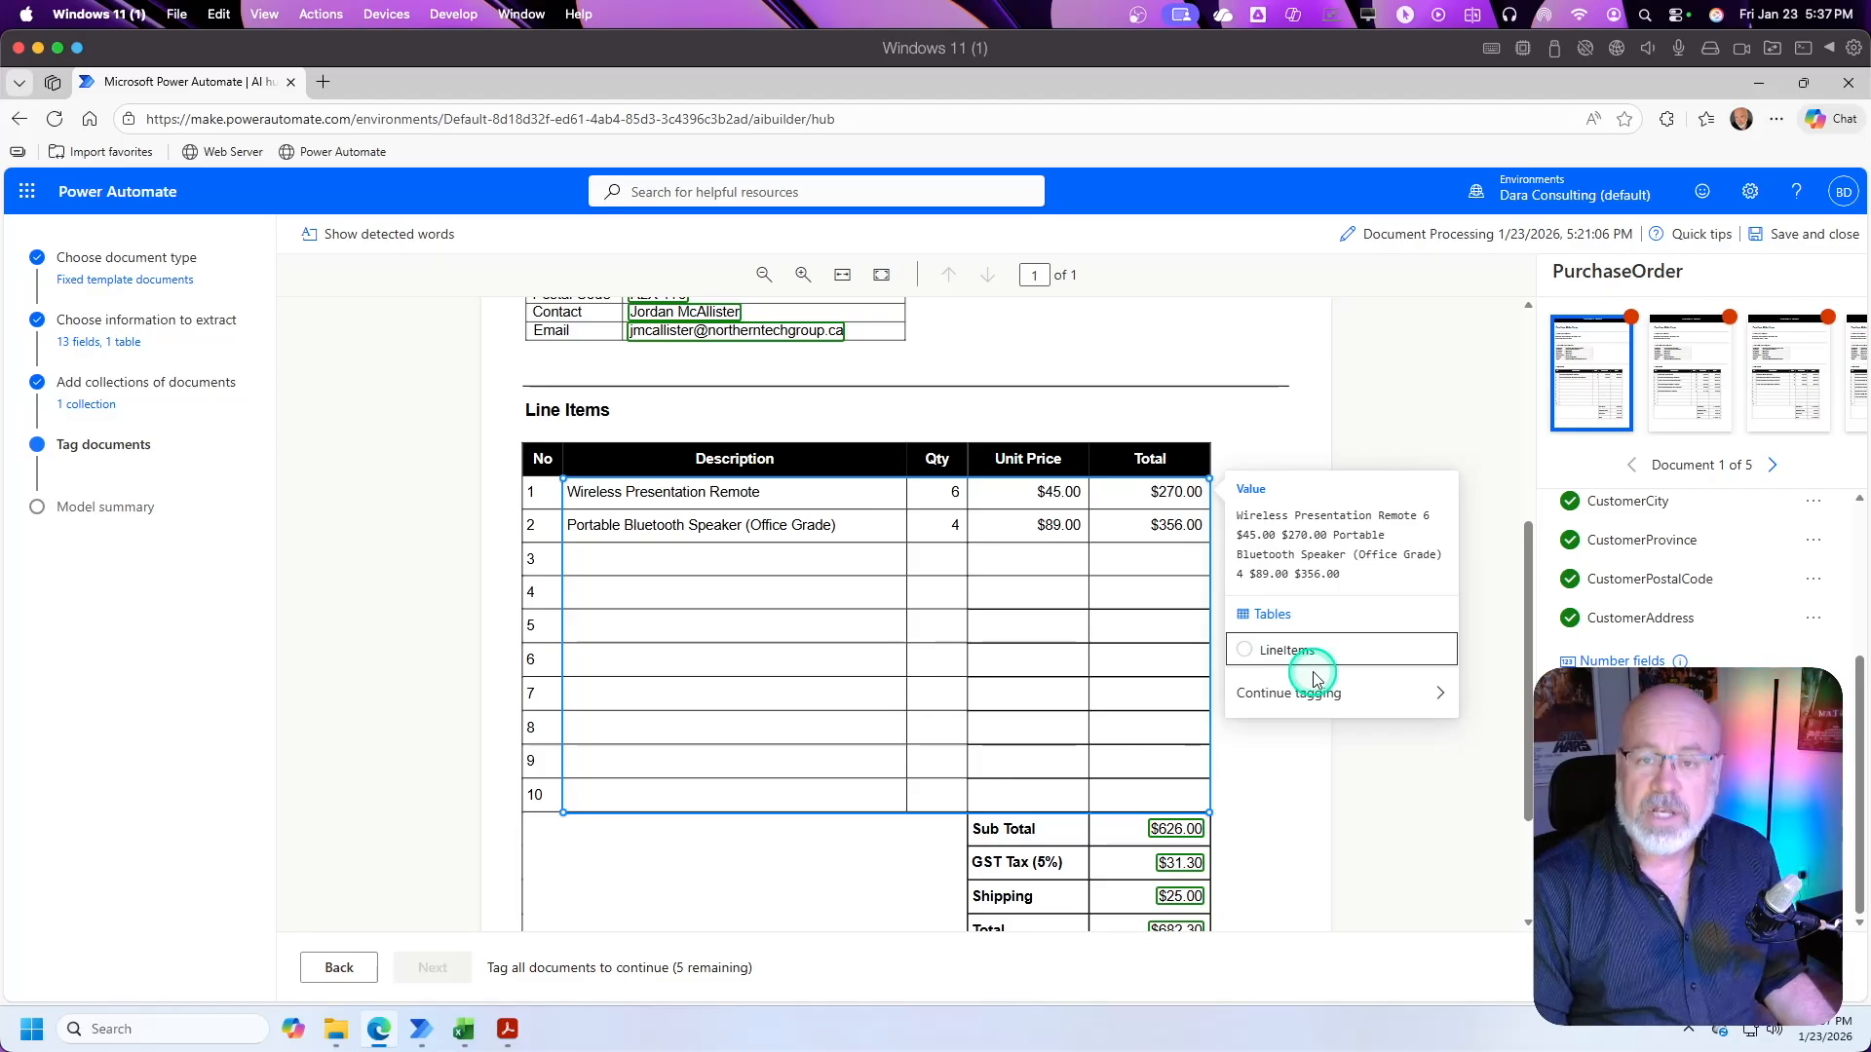
{"action": "left_click", "coordinate": [1242, 653]}
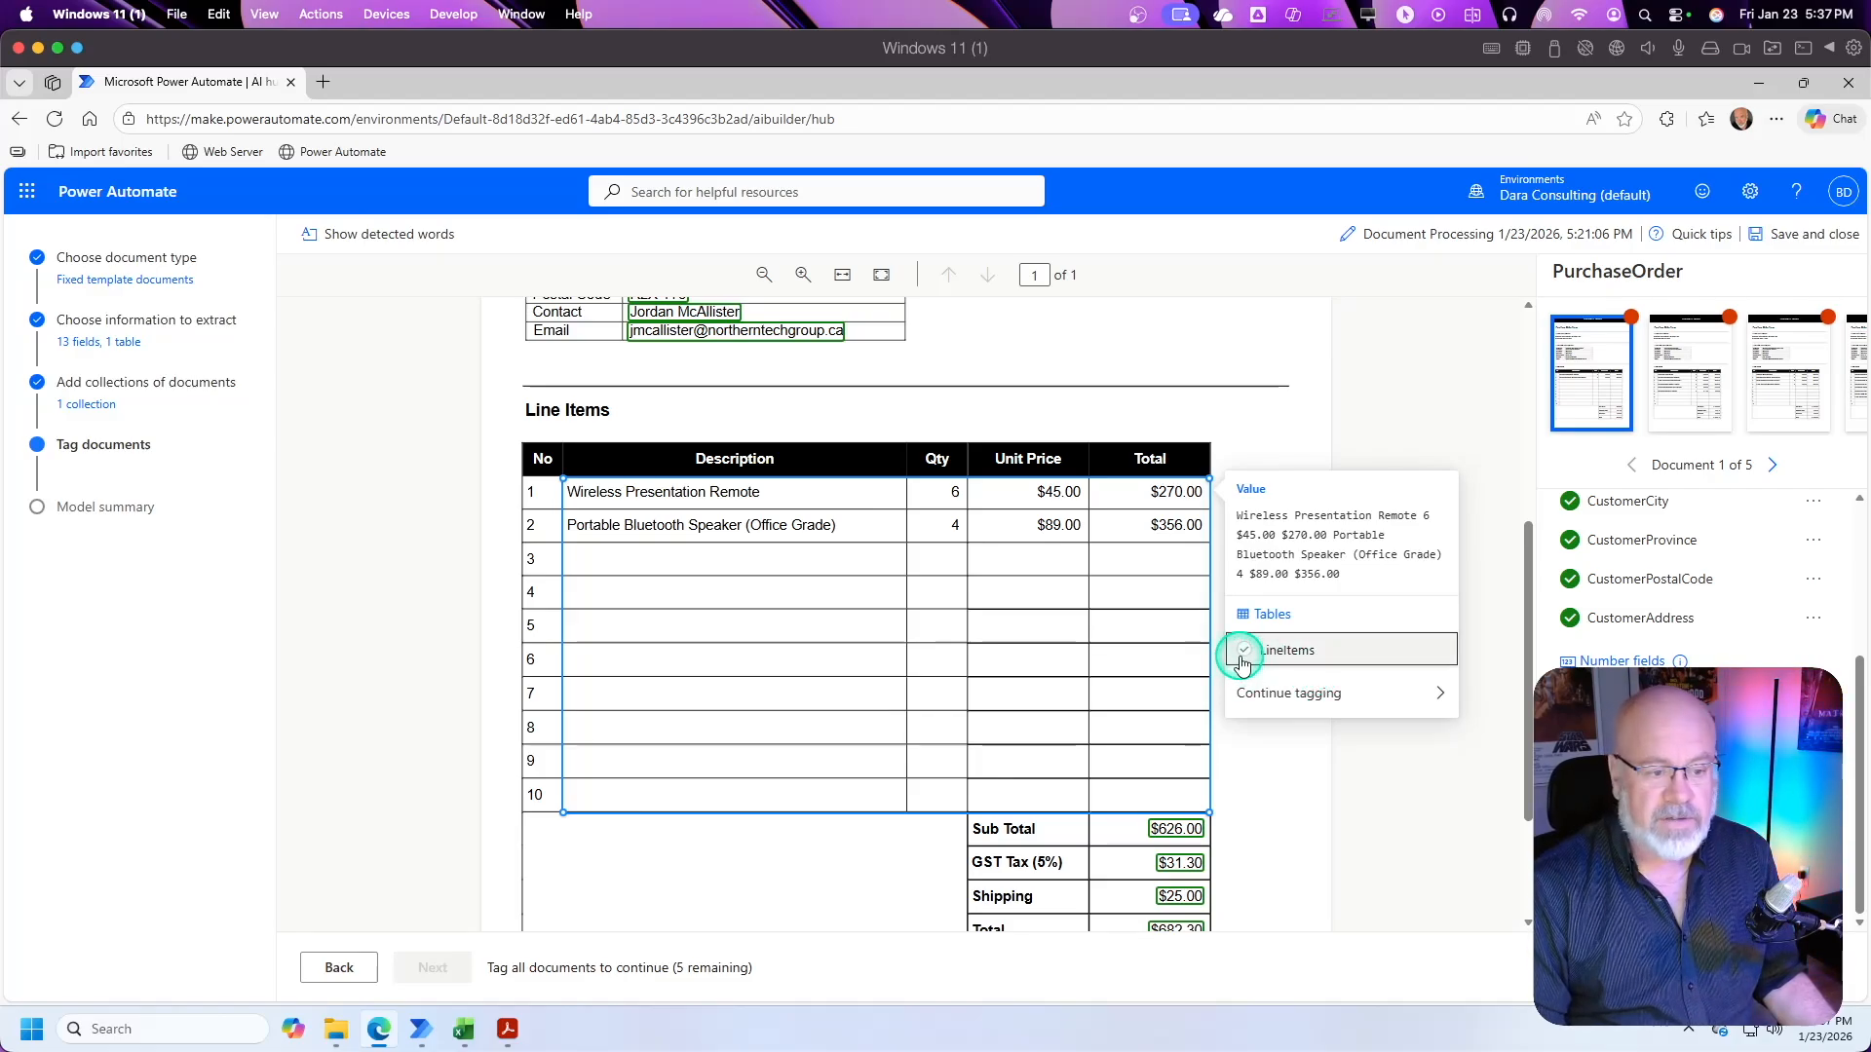
{"action": "left_click", "coordinate": [1249, 651]}
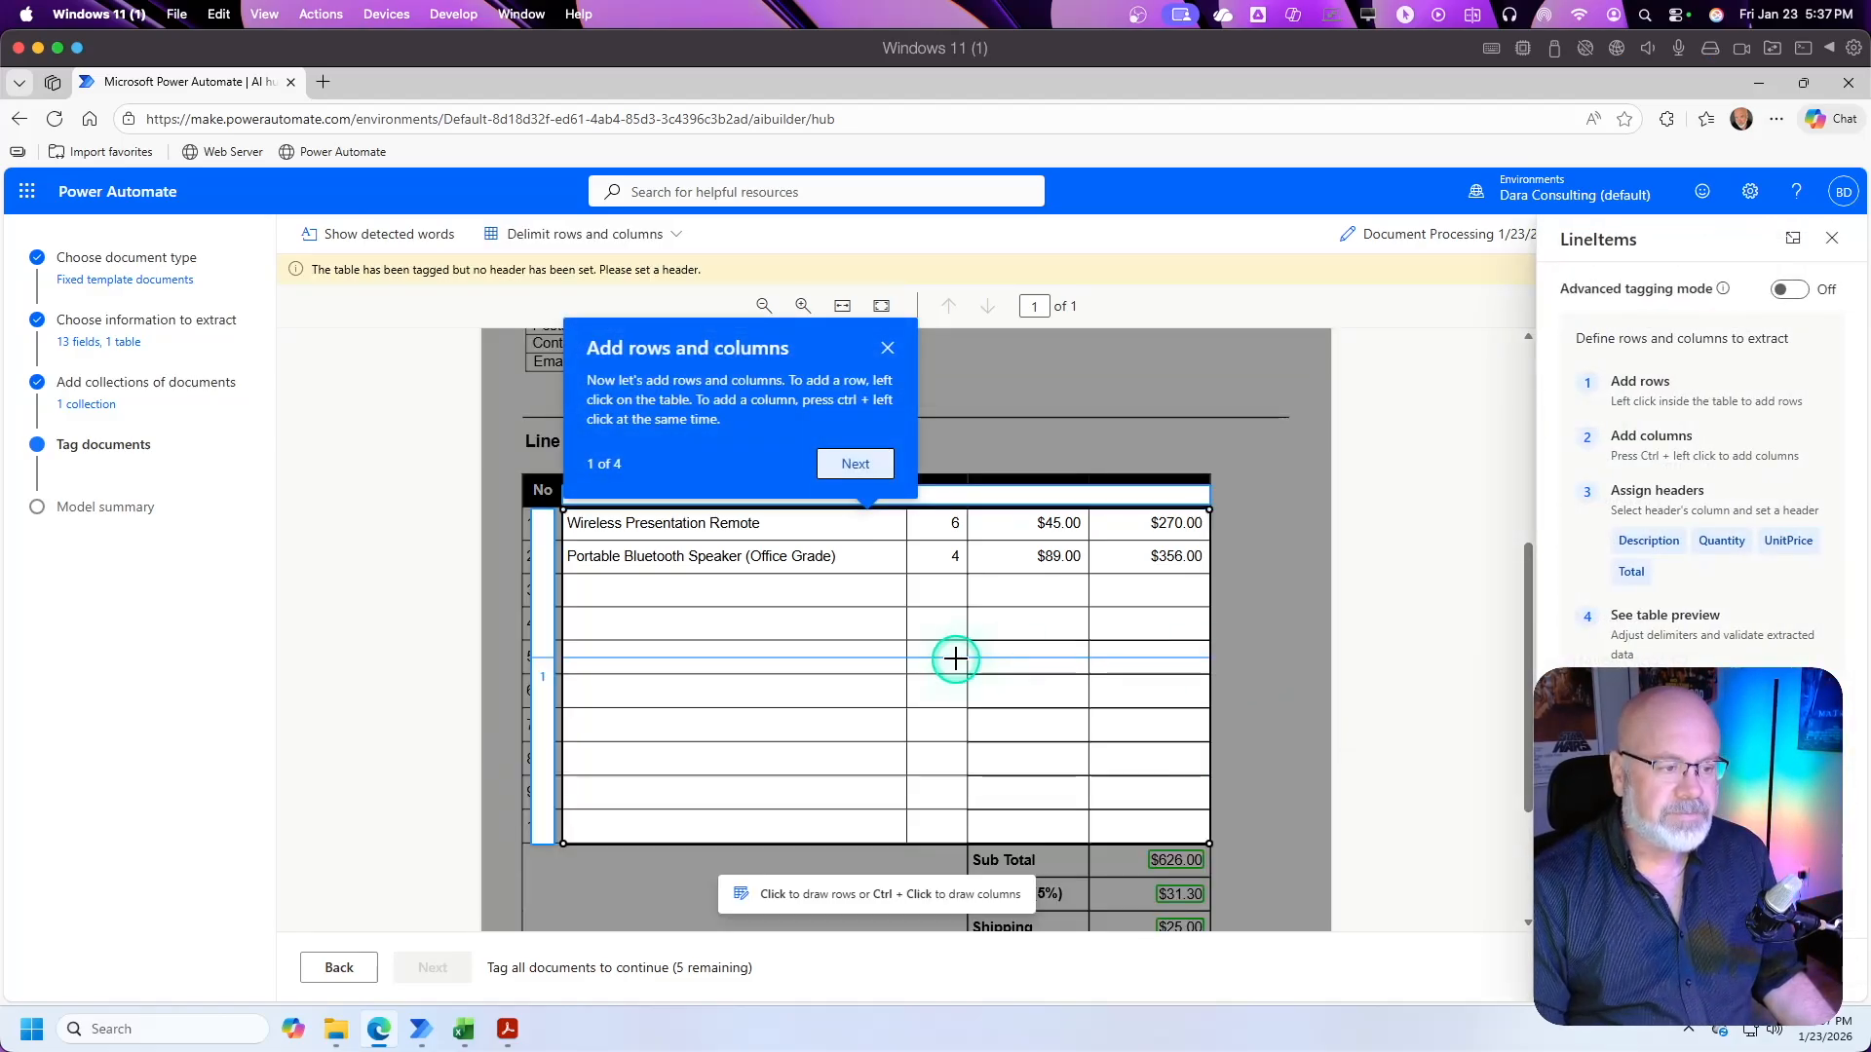
{"action": "left_click", "coordinate": [886, 349]}
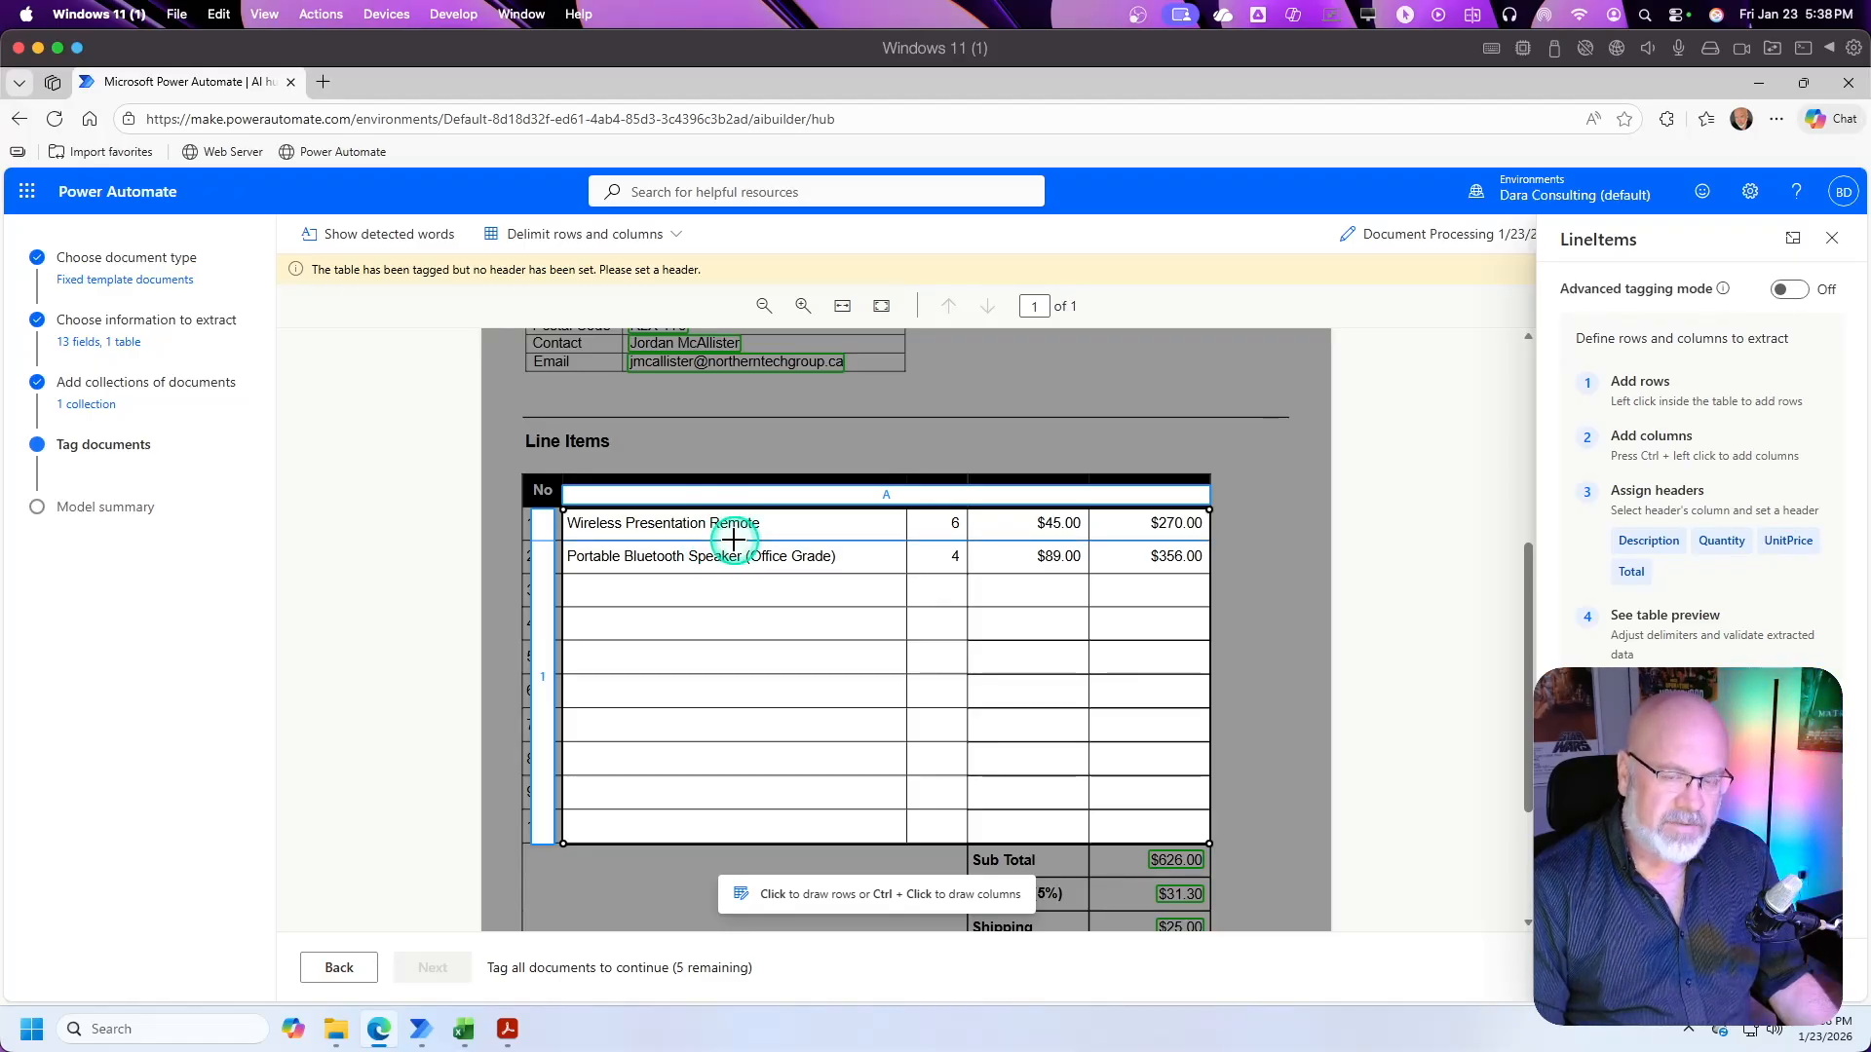
Step: Divide the LineItems table area into ten rows by adding row delimiters along the form's horizontal grid lines
{"action": "left_click", "coordinate": [741, 538]}
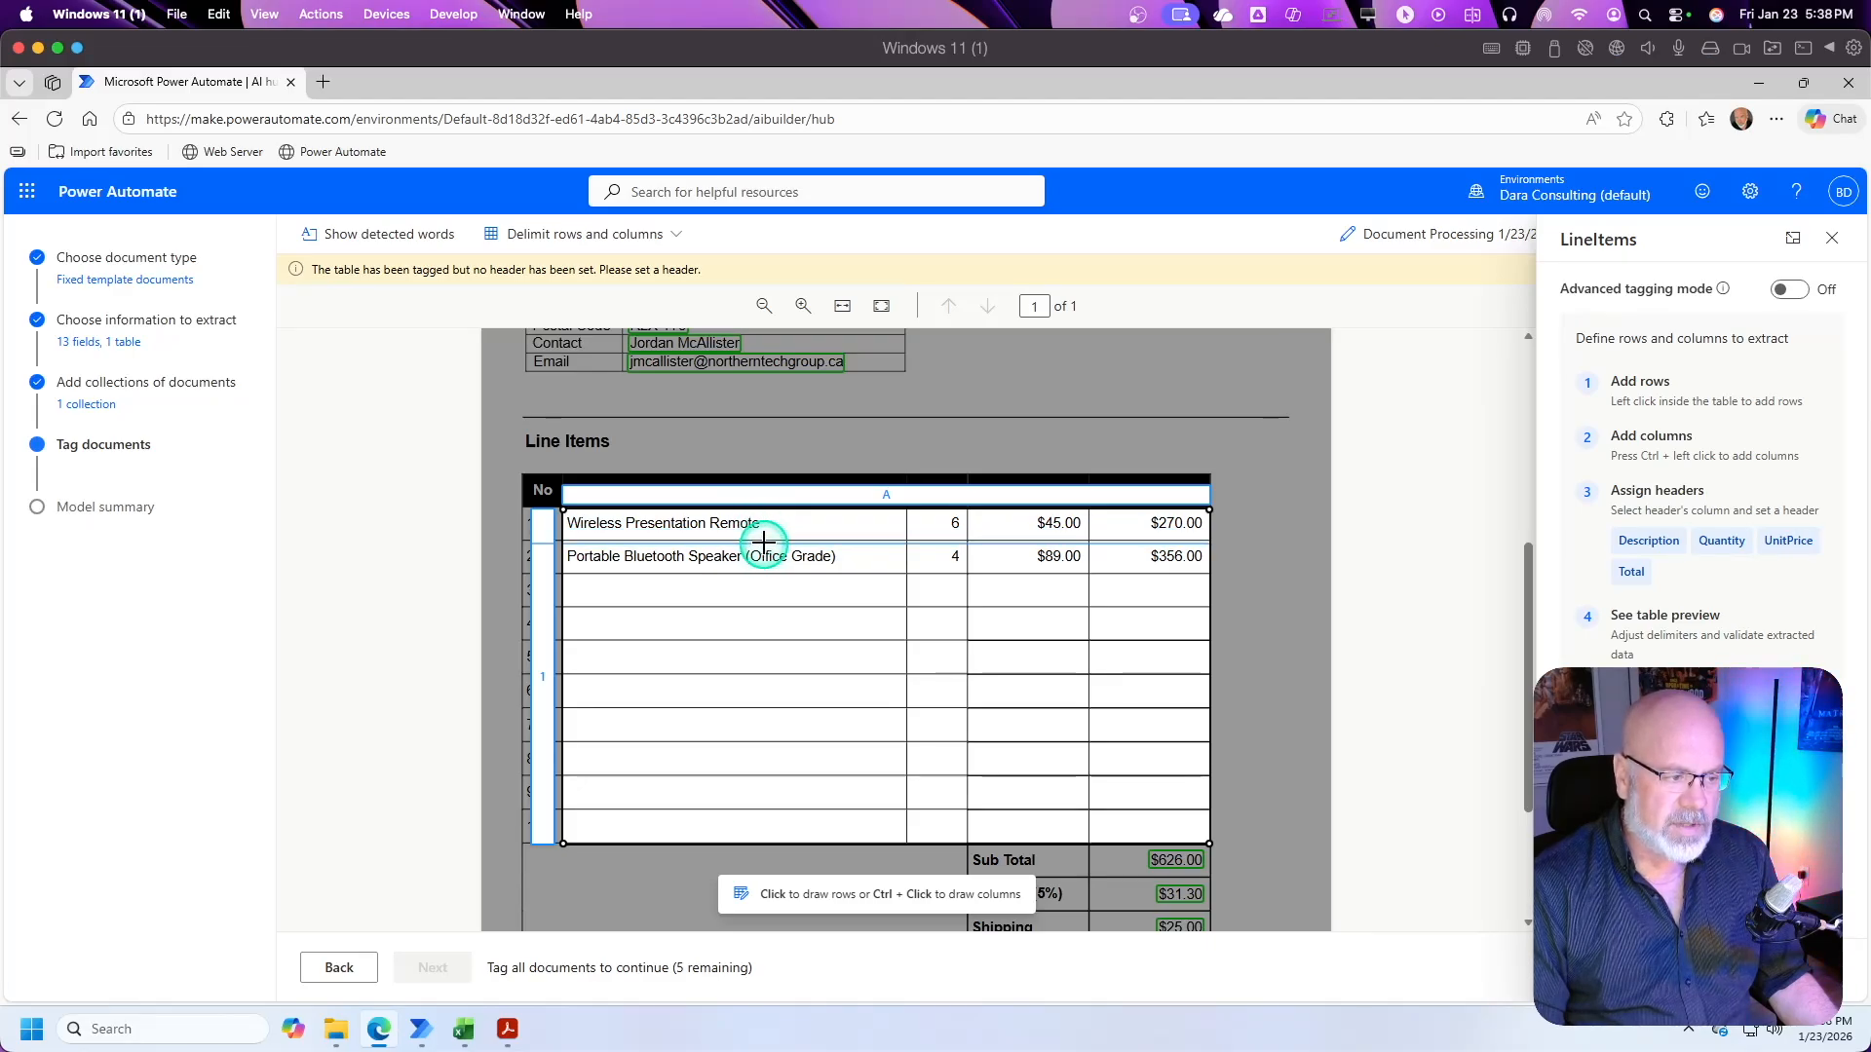
{"action": "left_click", "coordinate": [765, 541]}
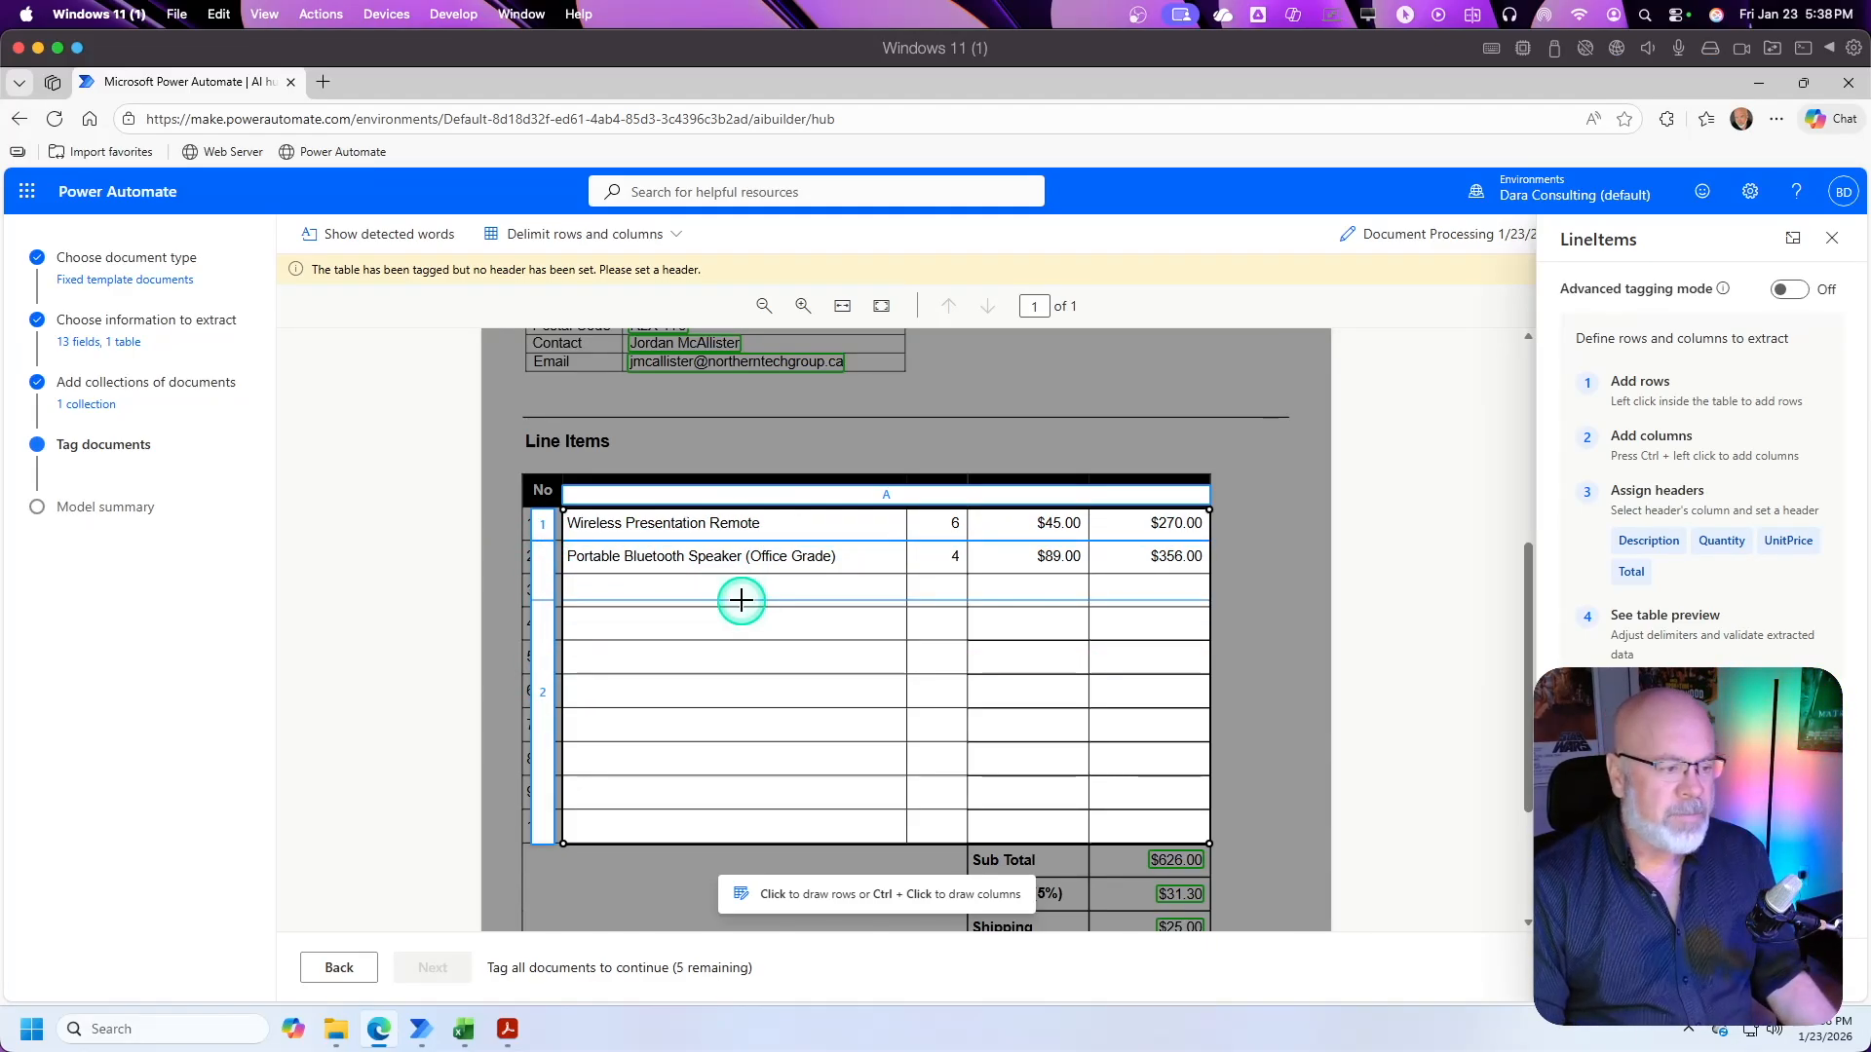
{"action": "left_click", "coordinate": [780, 574]}
{"action": "left_click", "coordinate": [779, 607]}
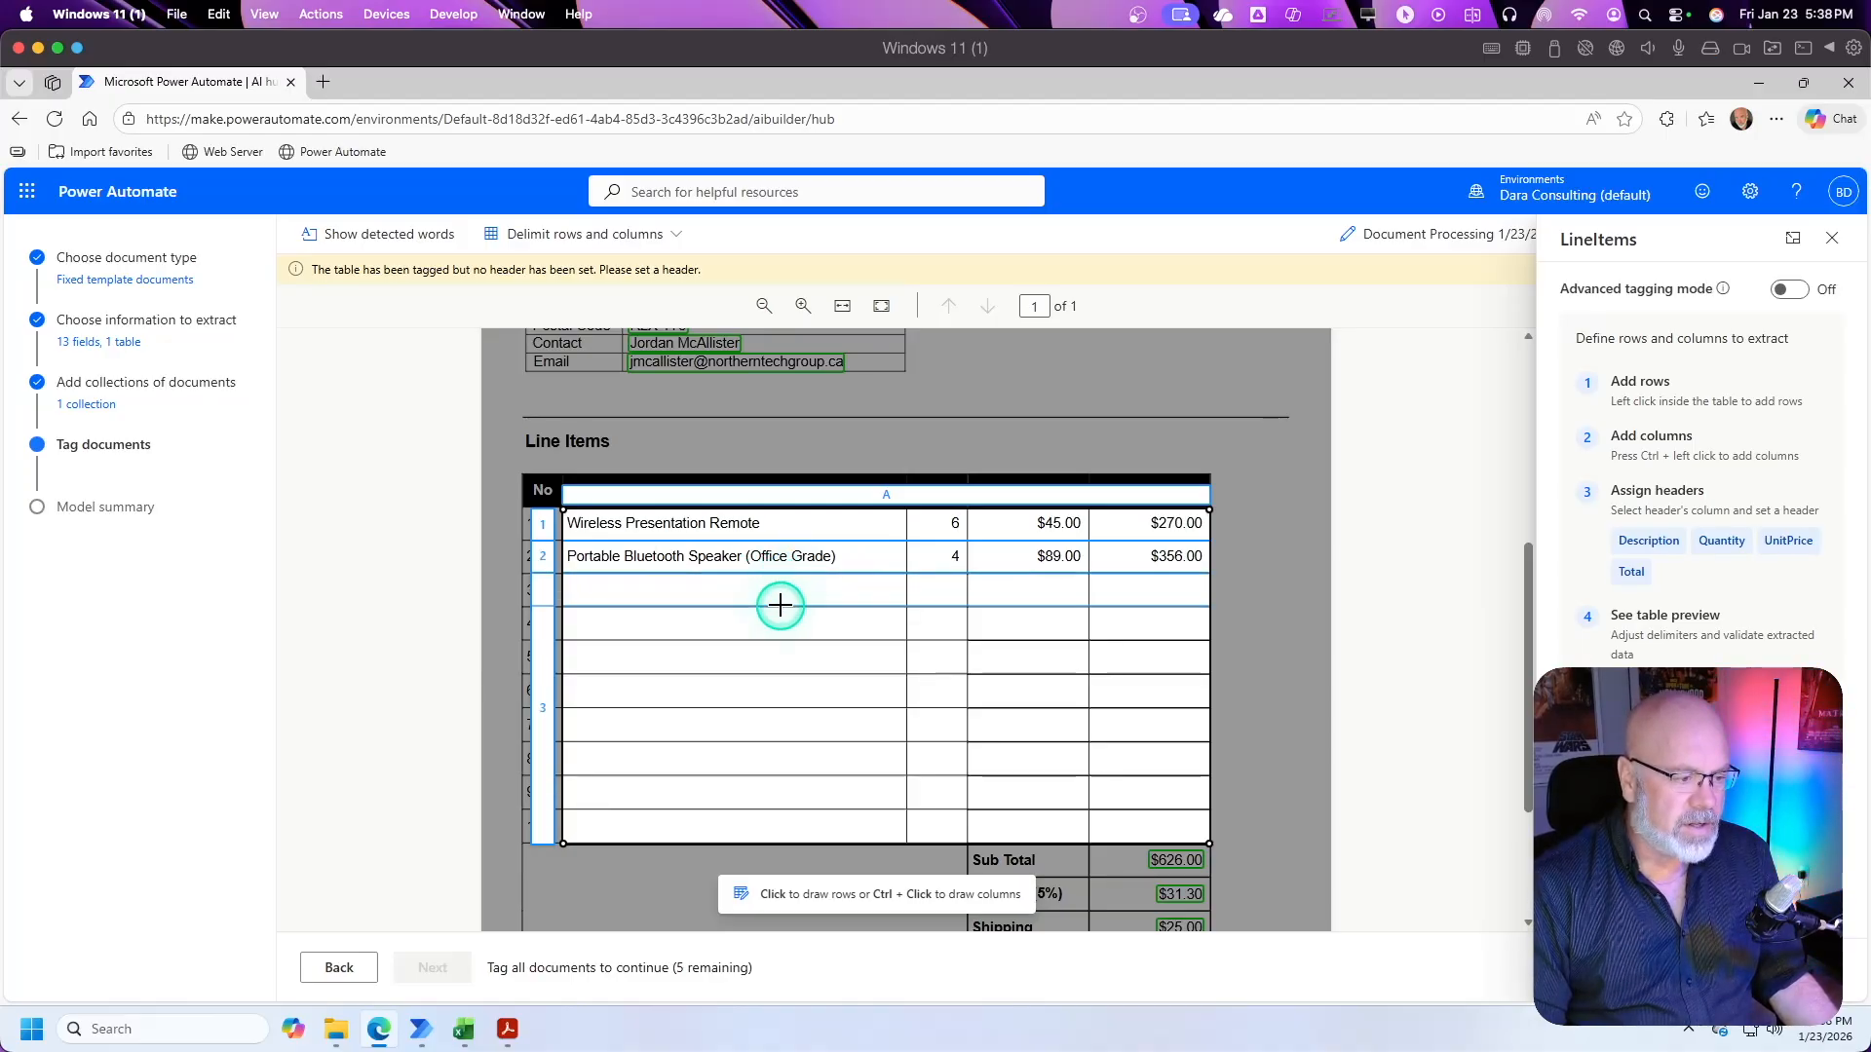
{"action": "left_click", "coordinate": [780, 641]}
{"action": "left_click", "coordinate": [776, 672]}
{"action": "left_click", "coordinate": [796, 709]}
{"action": "left_click", "coordinate": [808, 743]}
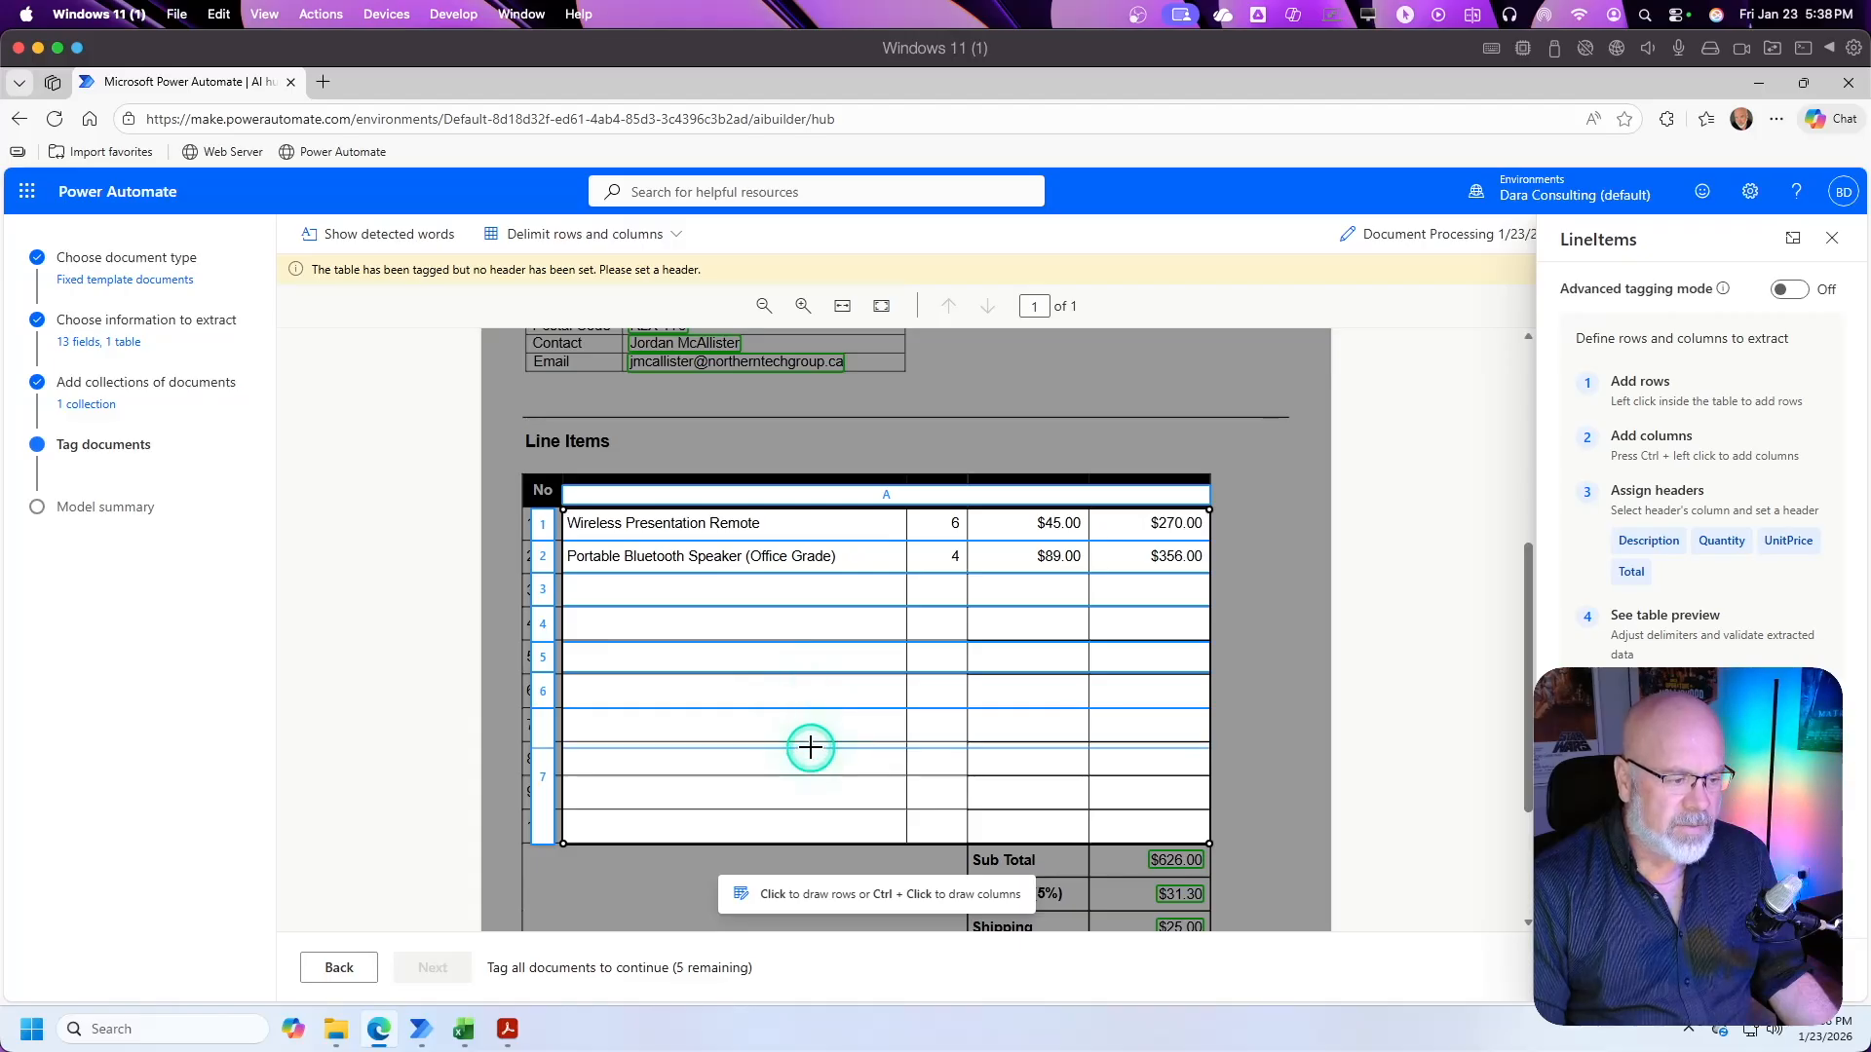
{"action": "left_click", "coordinate": [821, 775]}
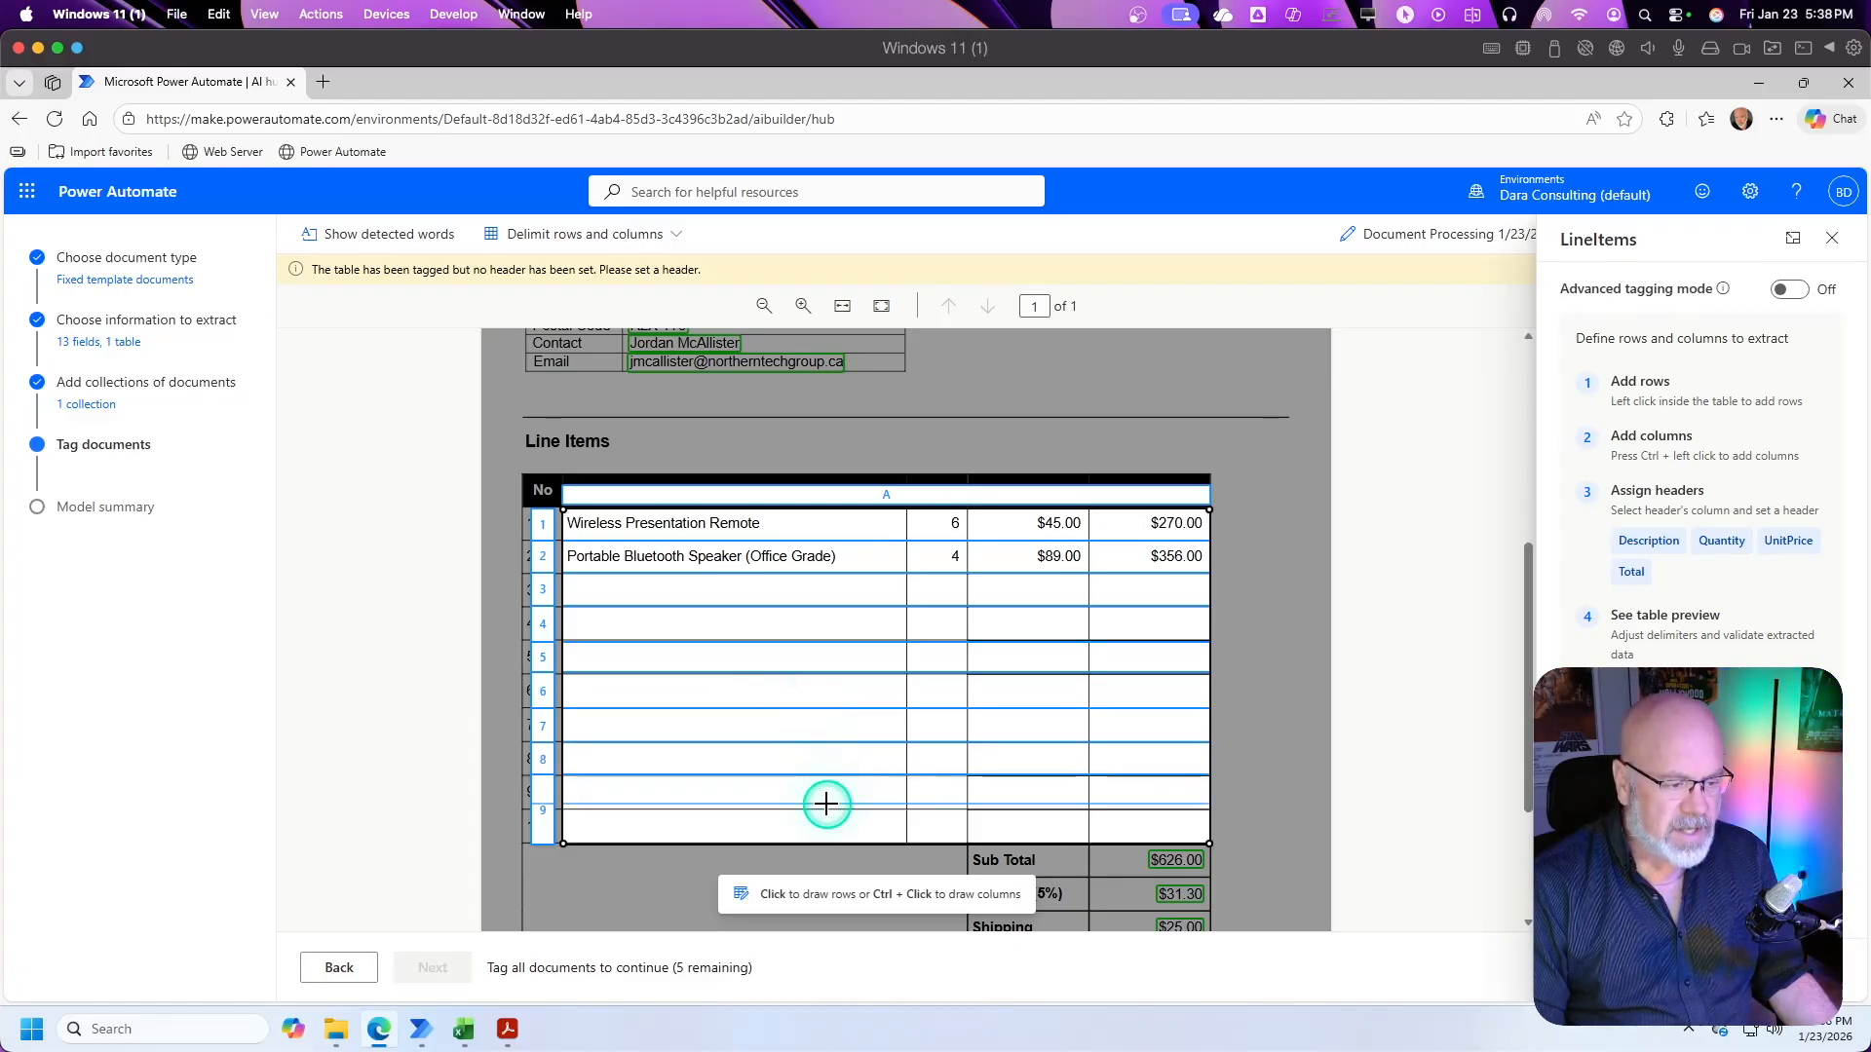
{"action": "left_click", "coordinate": [826, 810]}
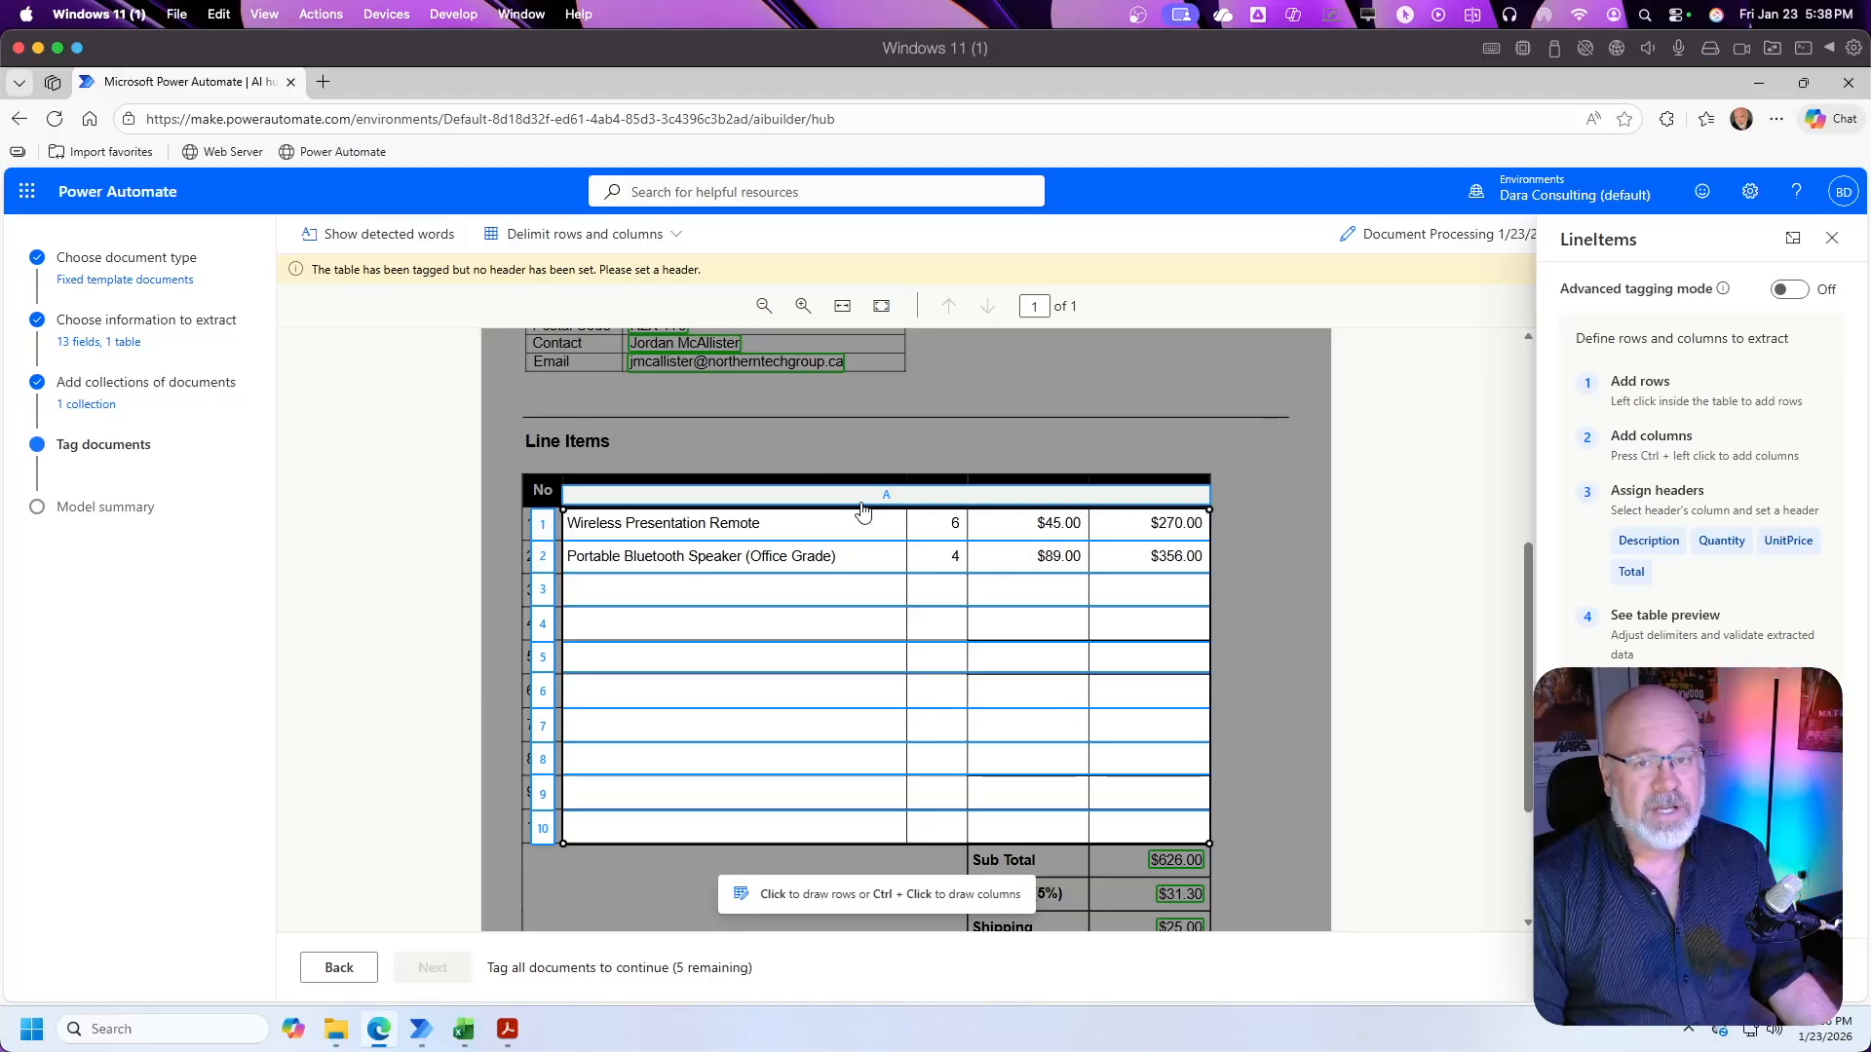
Step: Divide the LineItems table area into four columns with delimiters between the description, quantity, unit price and total values
{"action": "left_click", "coordinate": [662, 531]}
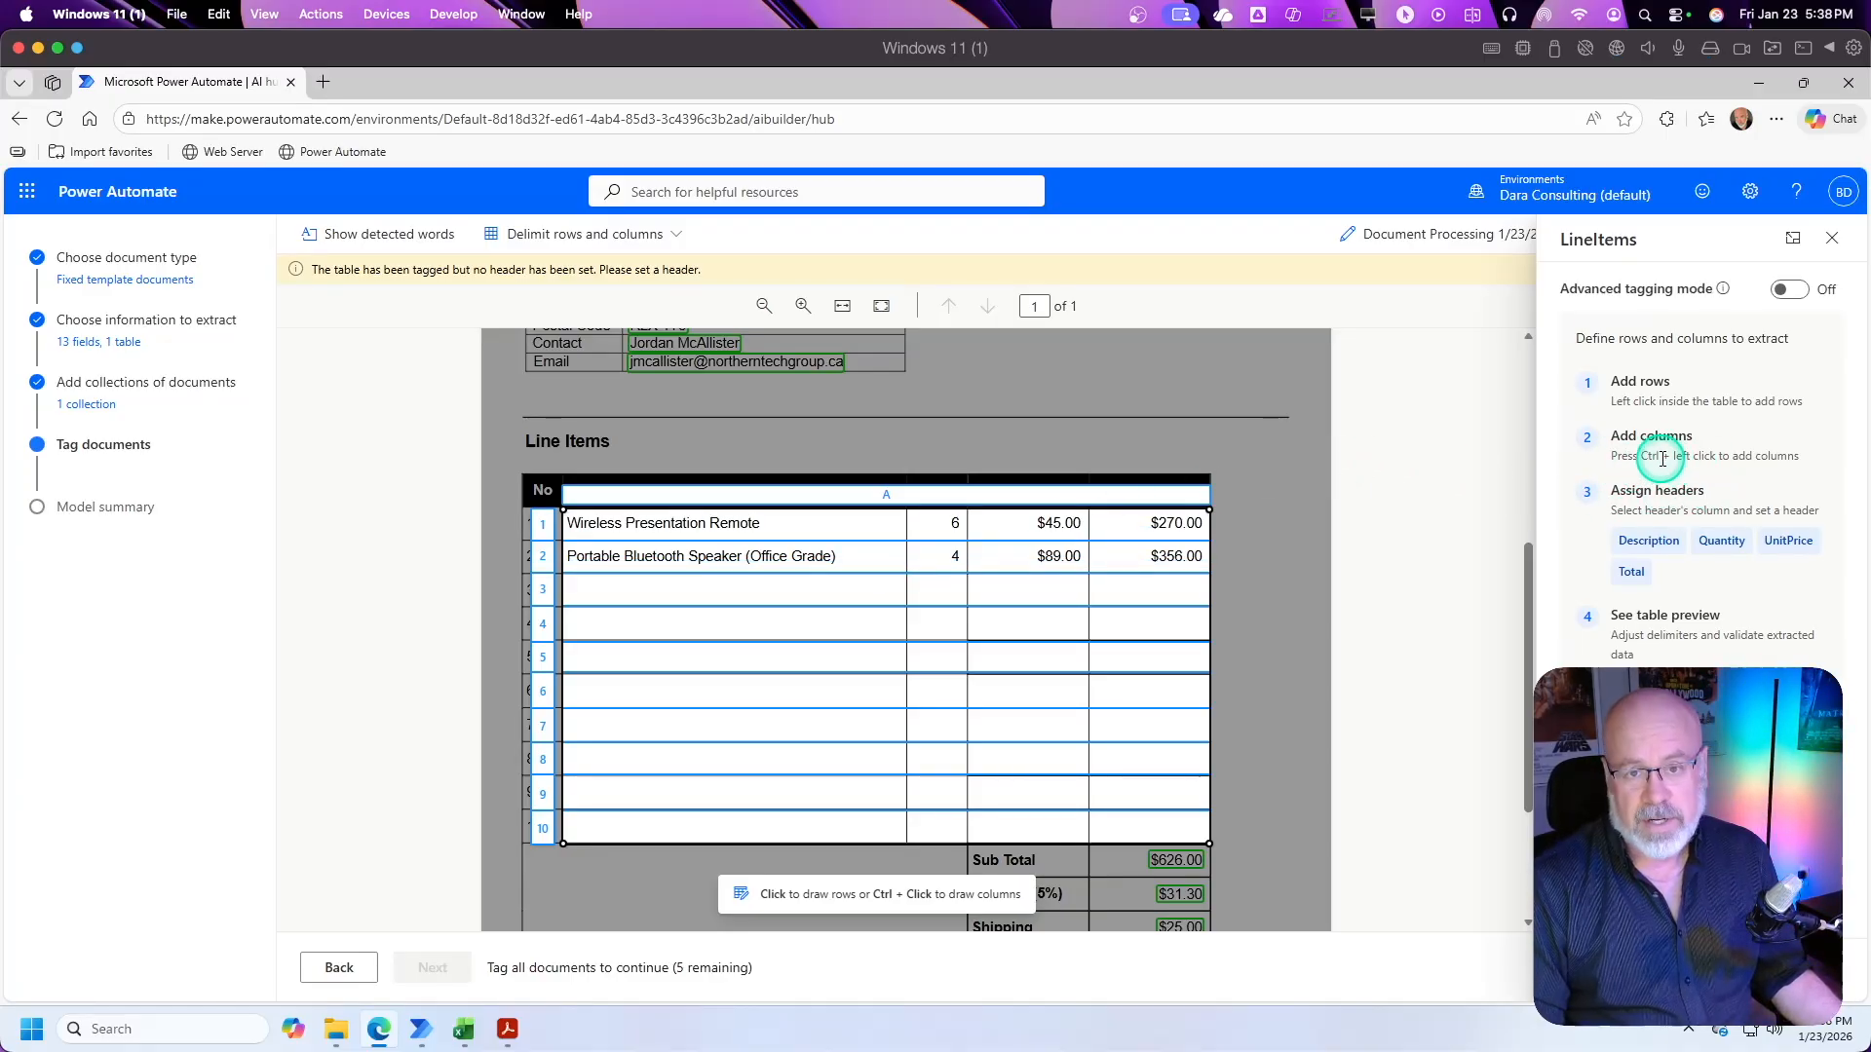
{"action": "left_click", "coordinate": [907, 528], "text": "ctrl"}
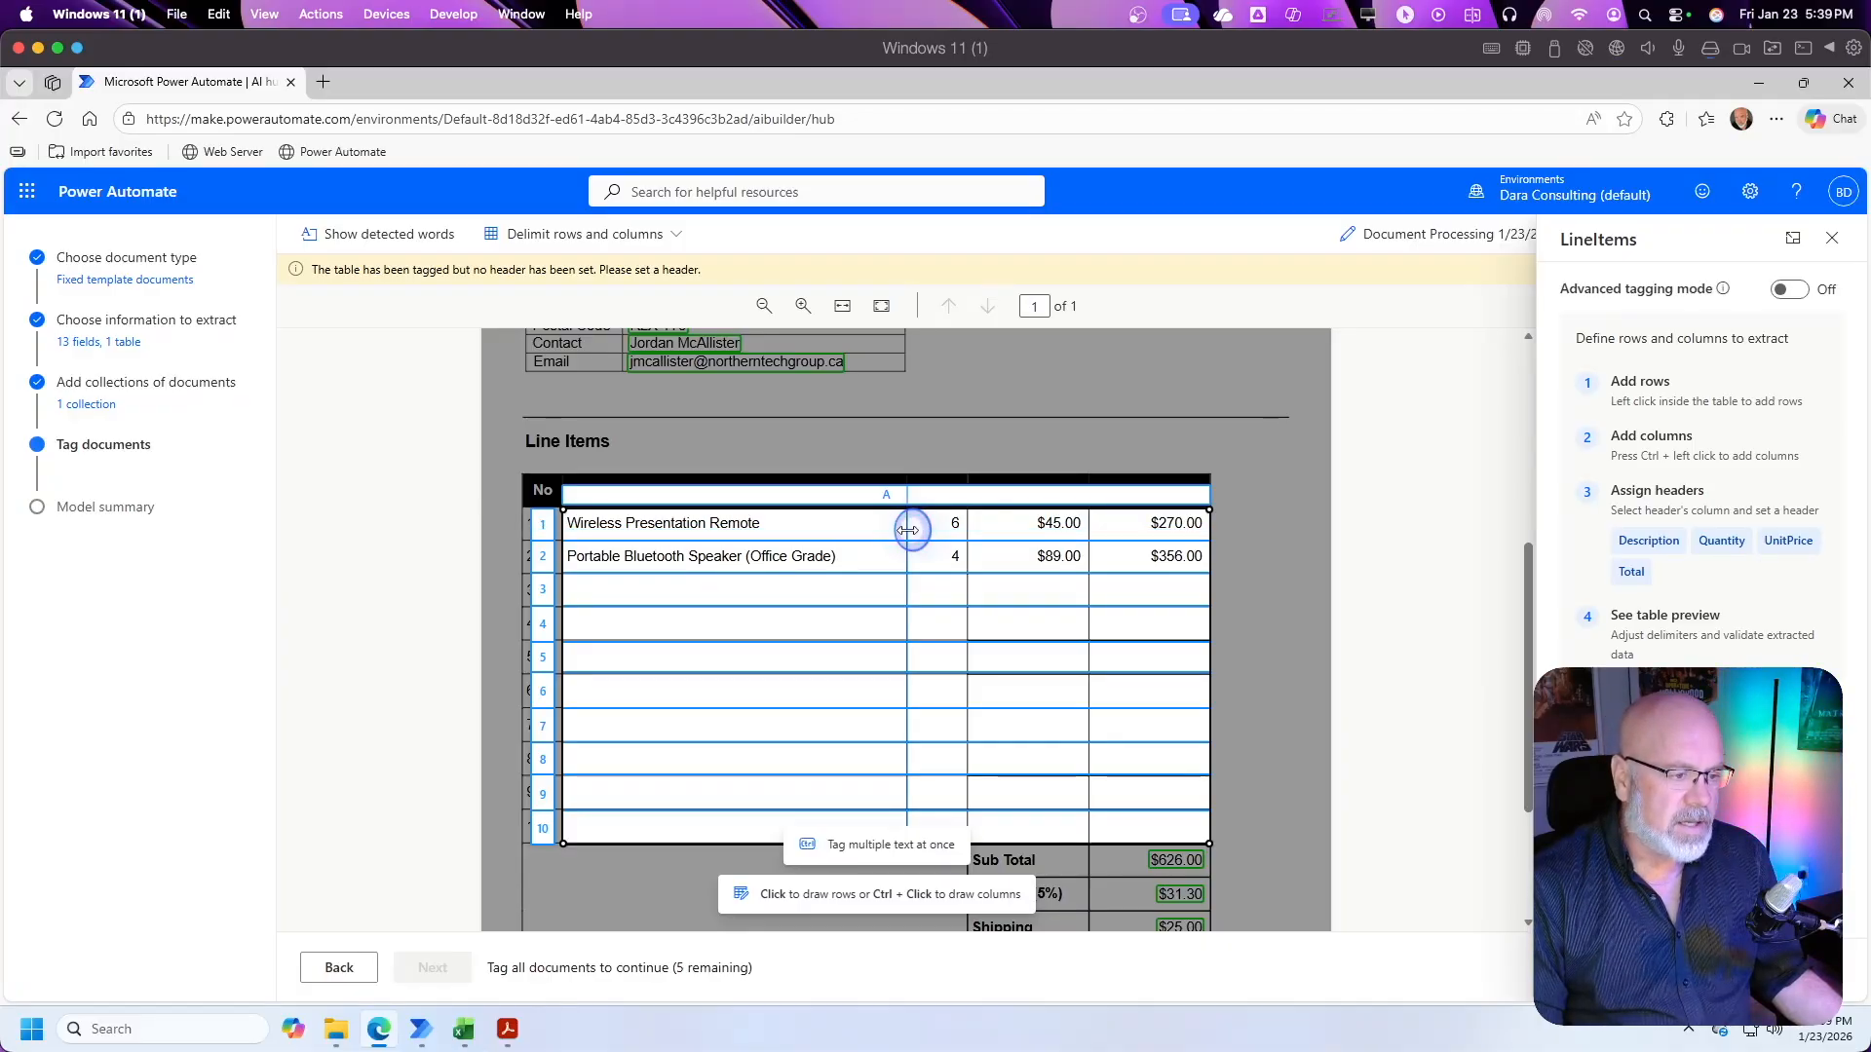
{"action": "left_click", "coordinate": [733, 499]}
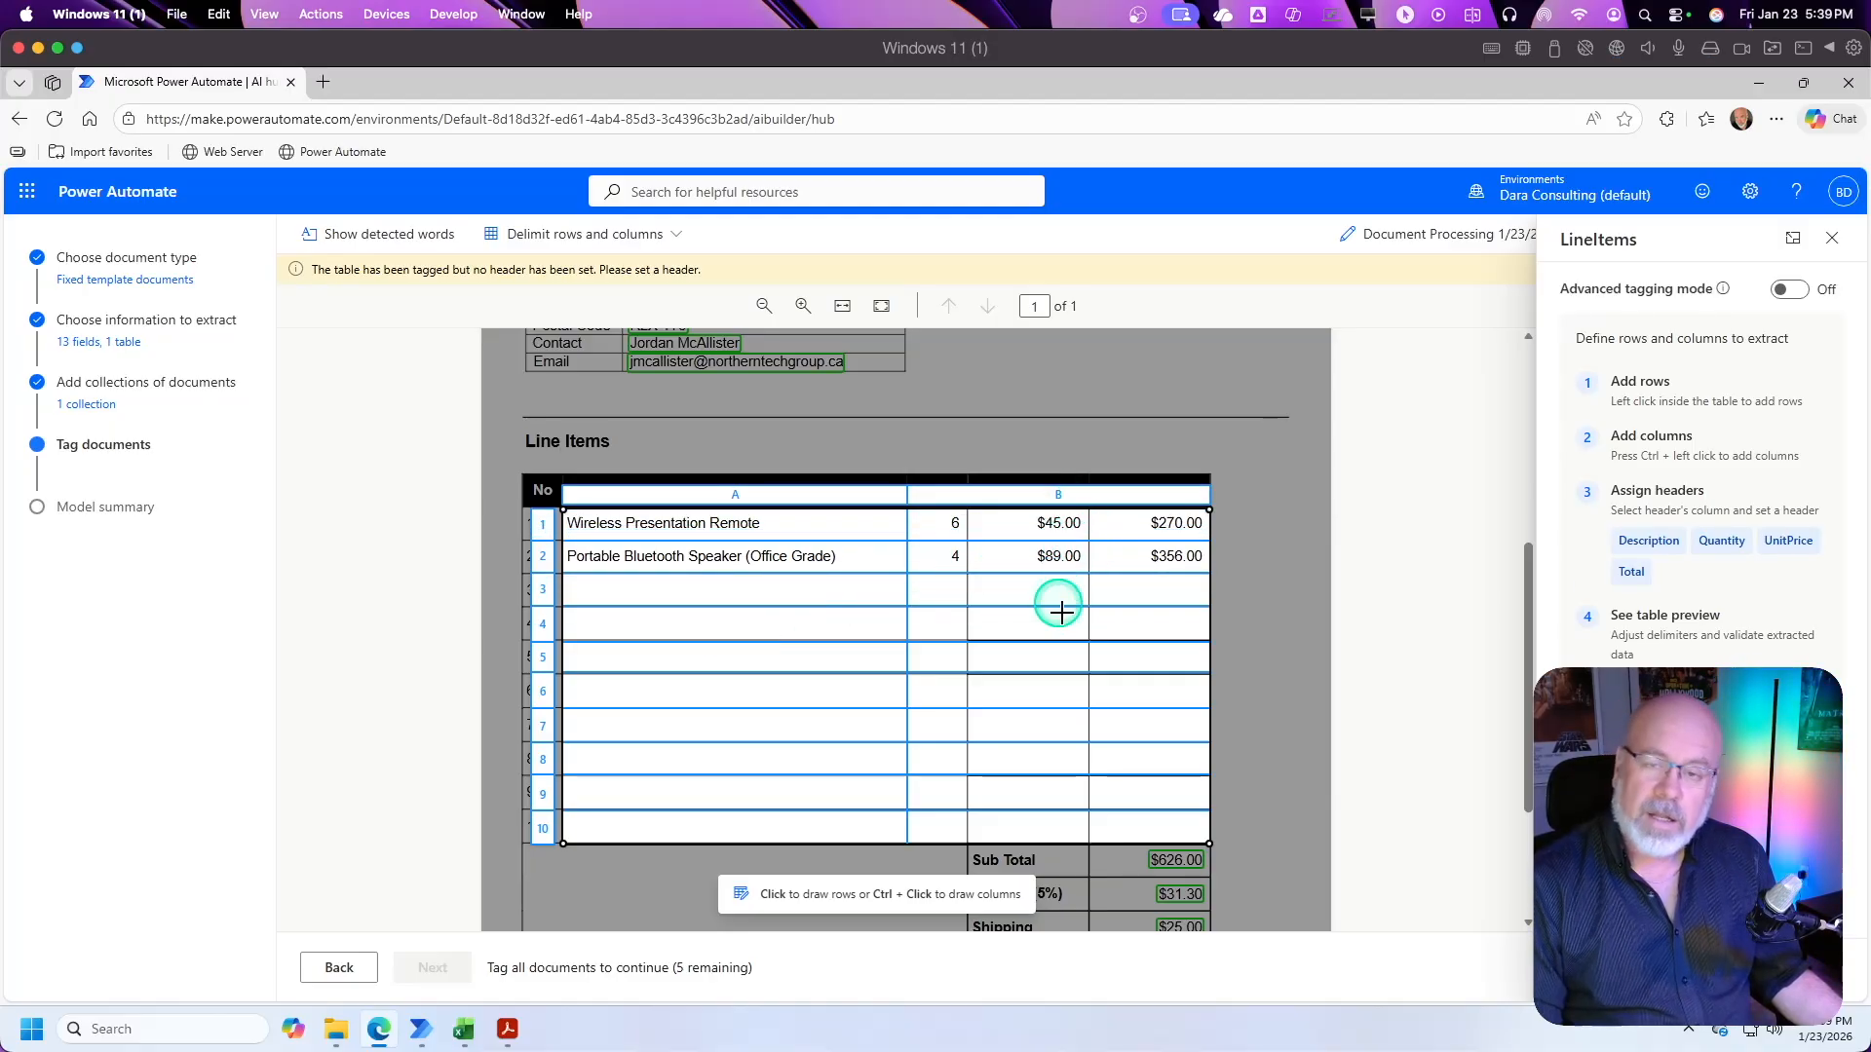
{"action": "left_click", "coordinate": [966, 527], "text": "ctrl"}
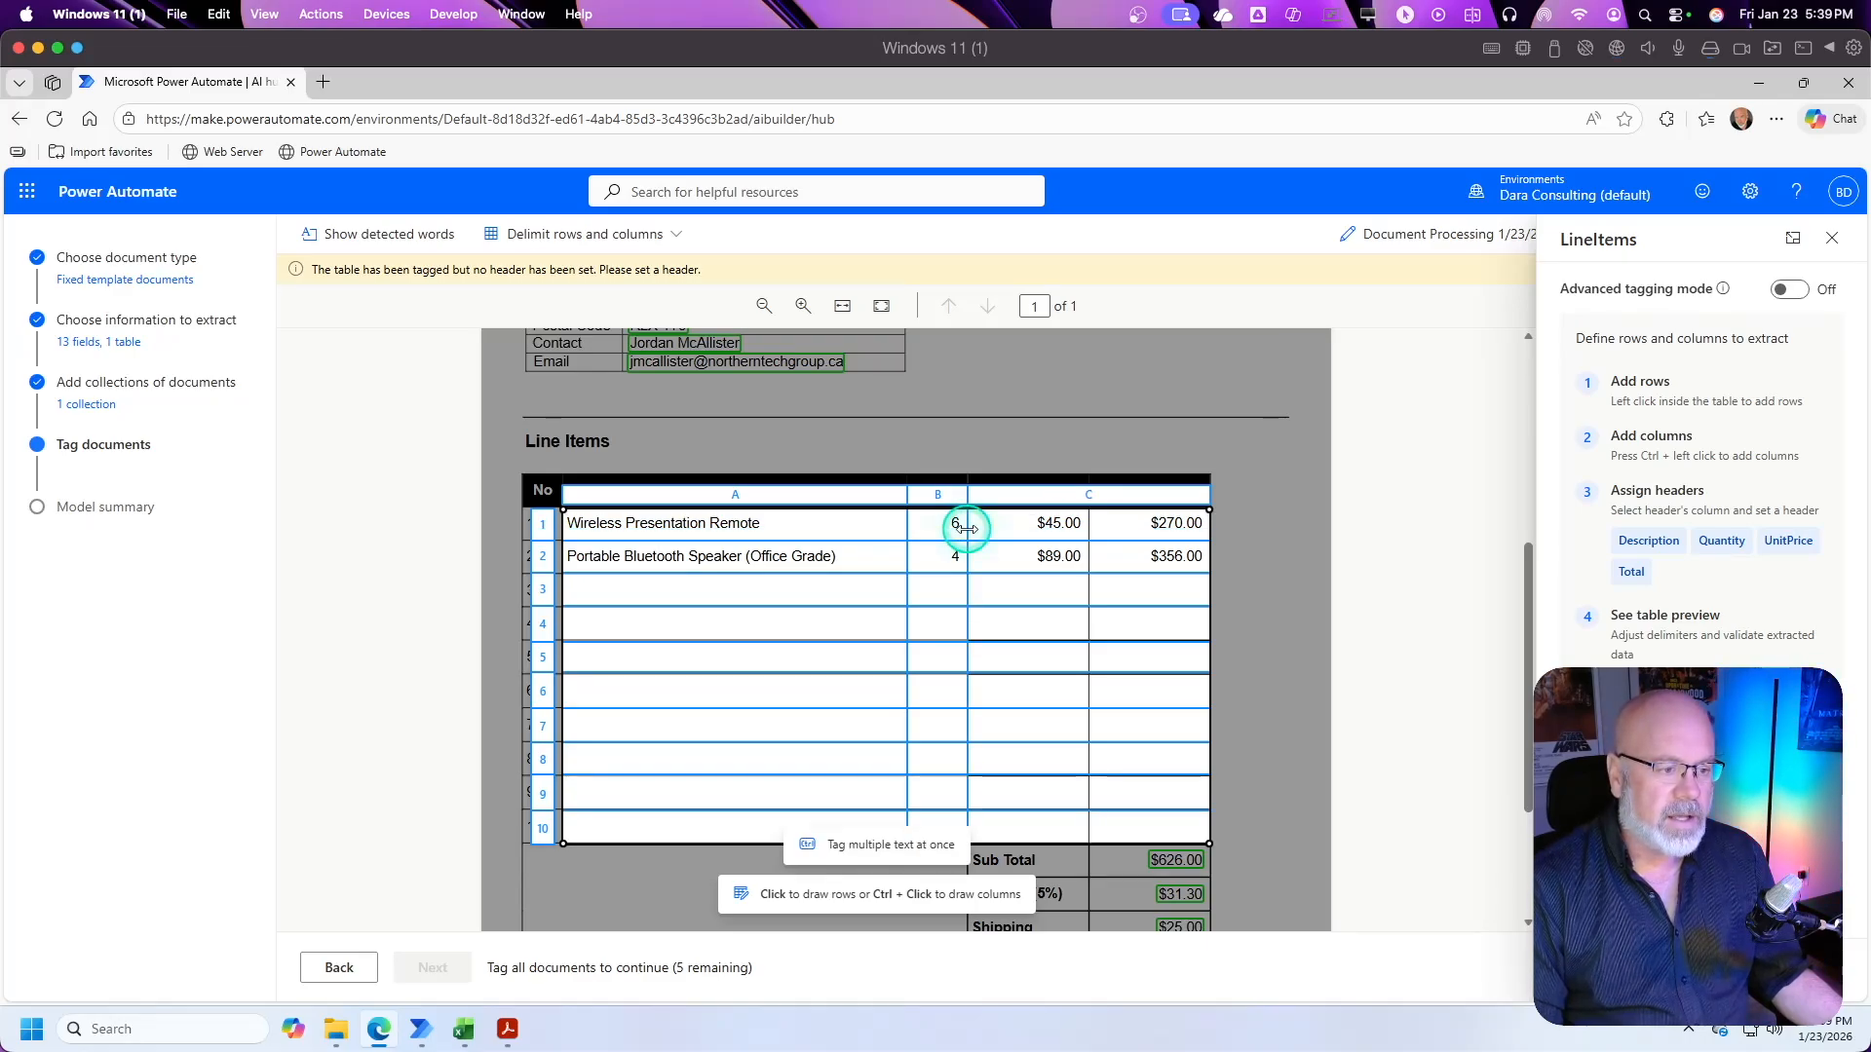
{"action": "left_click", "coordinate": [1088, 527], "text": "ctrl"}
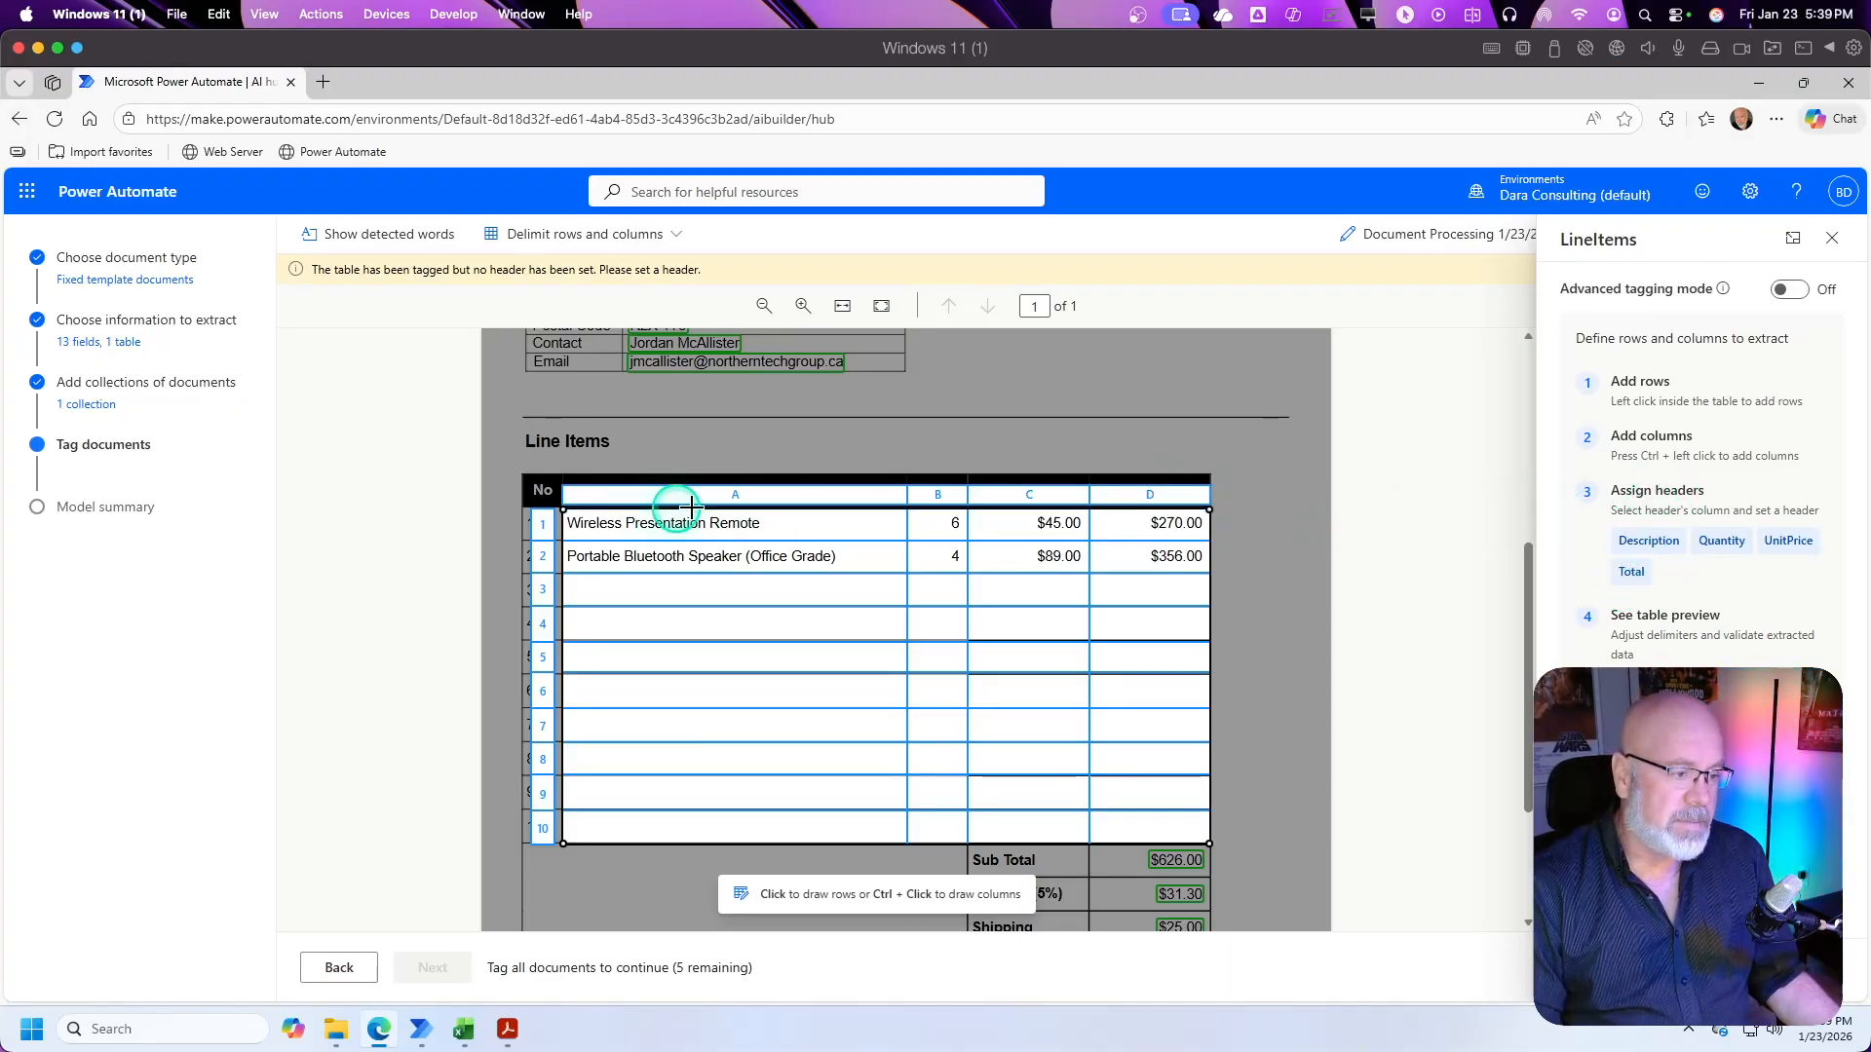
Step: Assign the headers Description, Quantity, UnitPrice and Total to columns A through D and finish tagging the LineItems table
{"action": "left_click", "coordinate": [736, 501]}
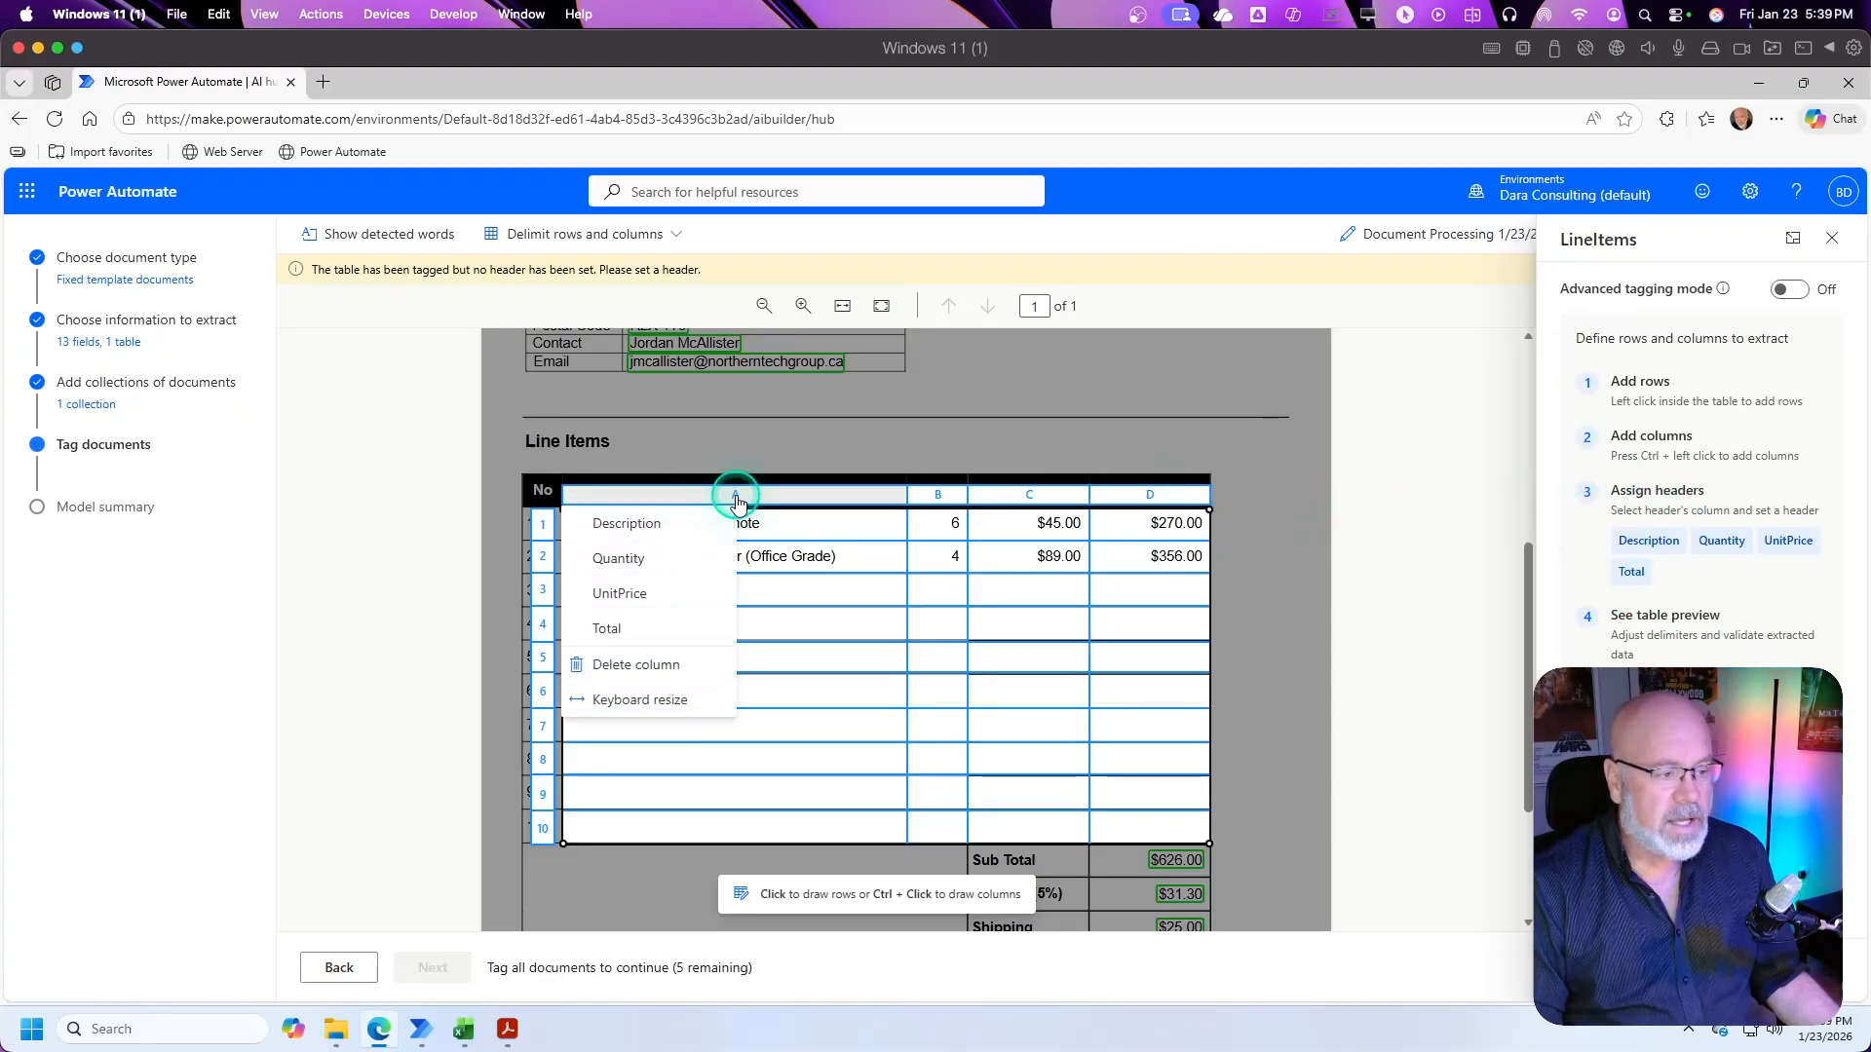
{"action": "left_click", "coordinate": [641, 527]}
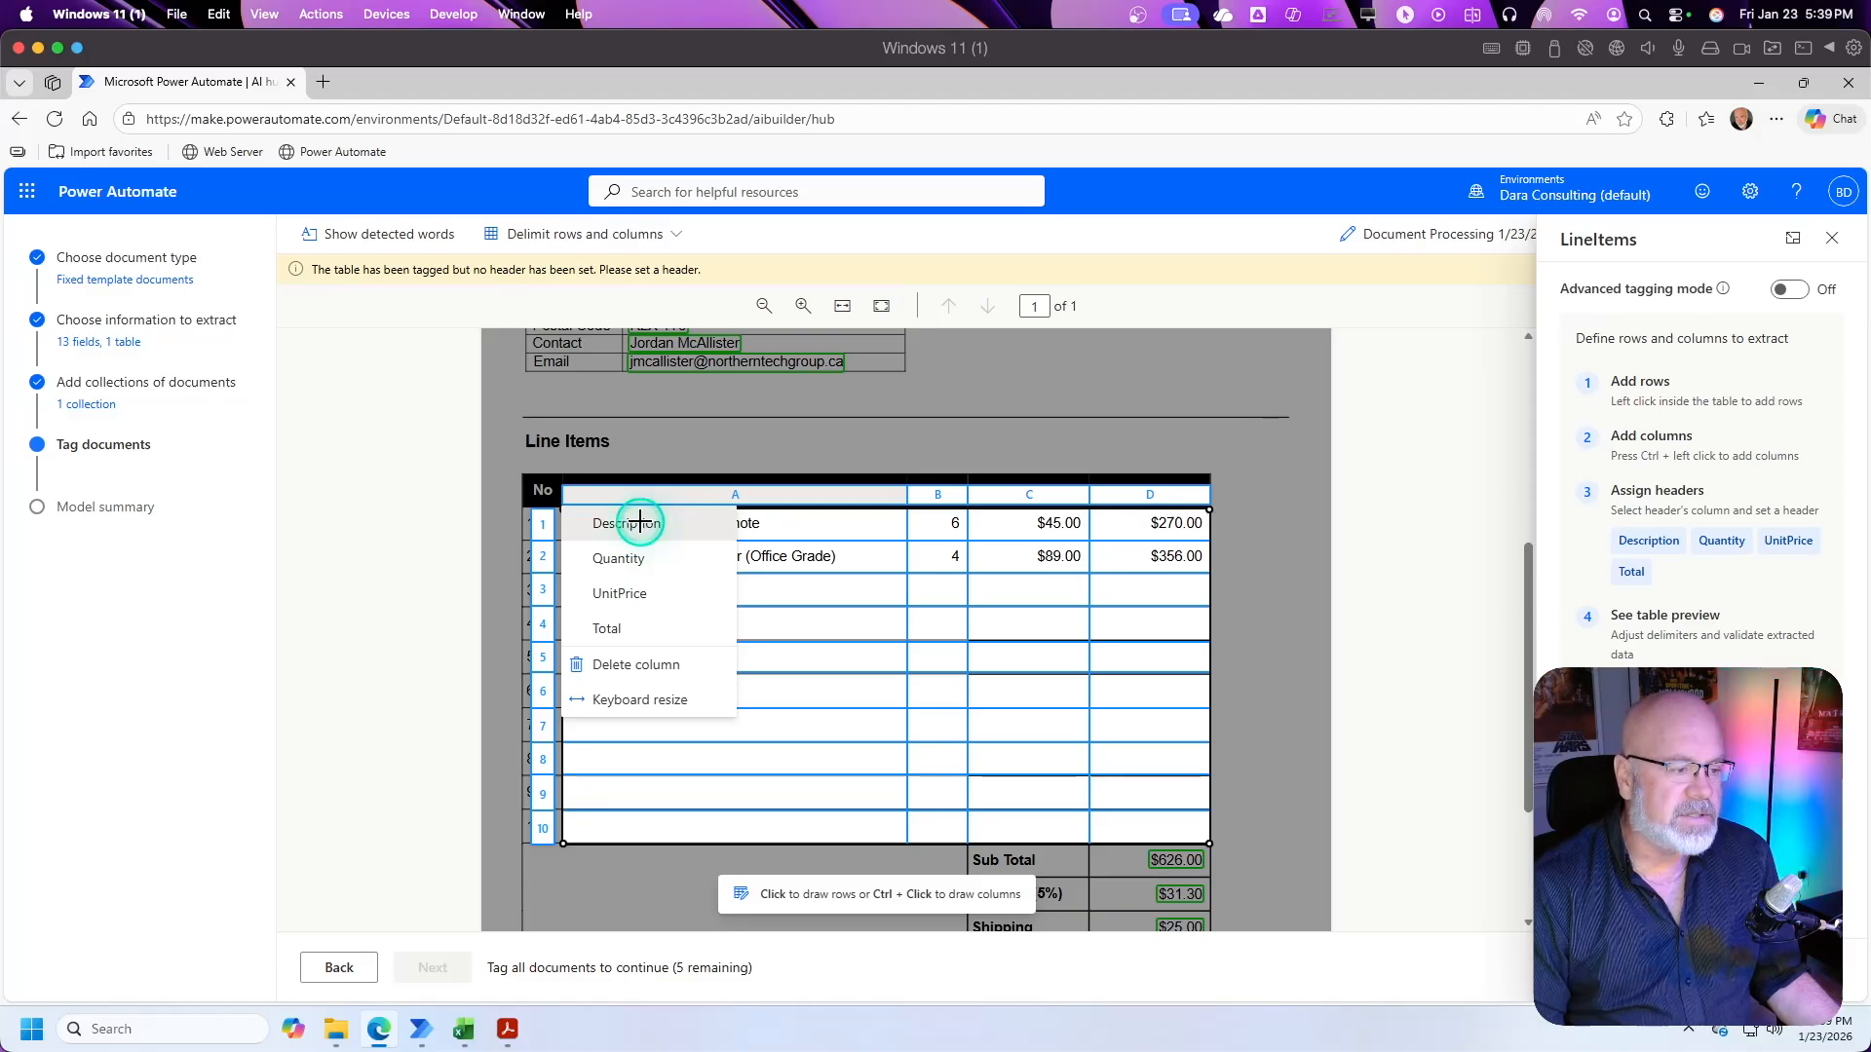
{"action": "left_click", "coordinate": [936, 468]}
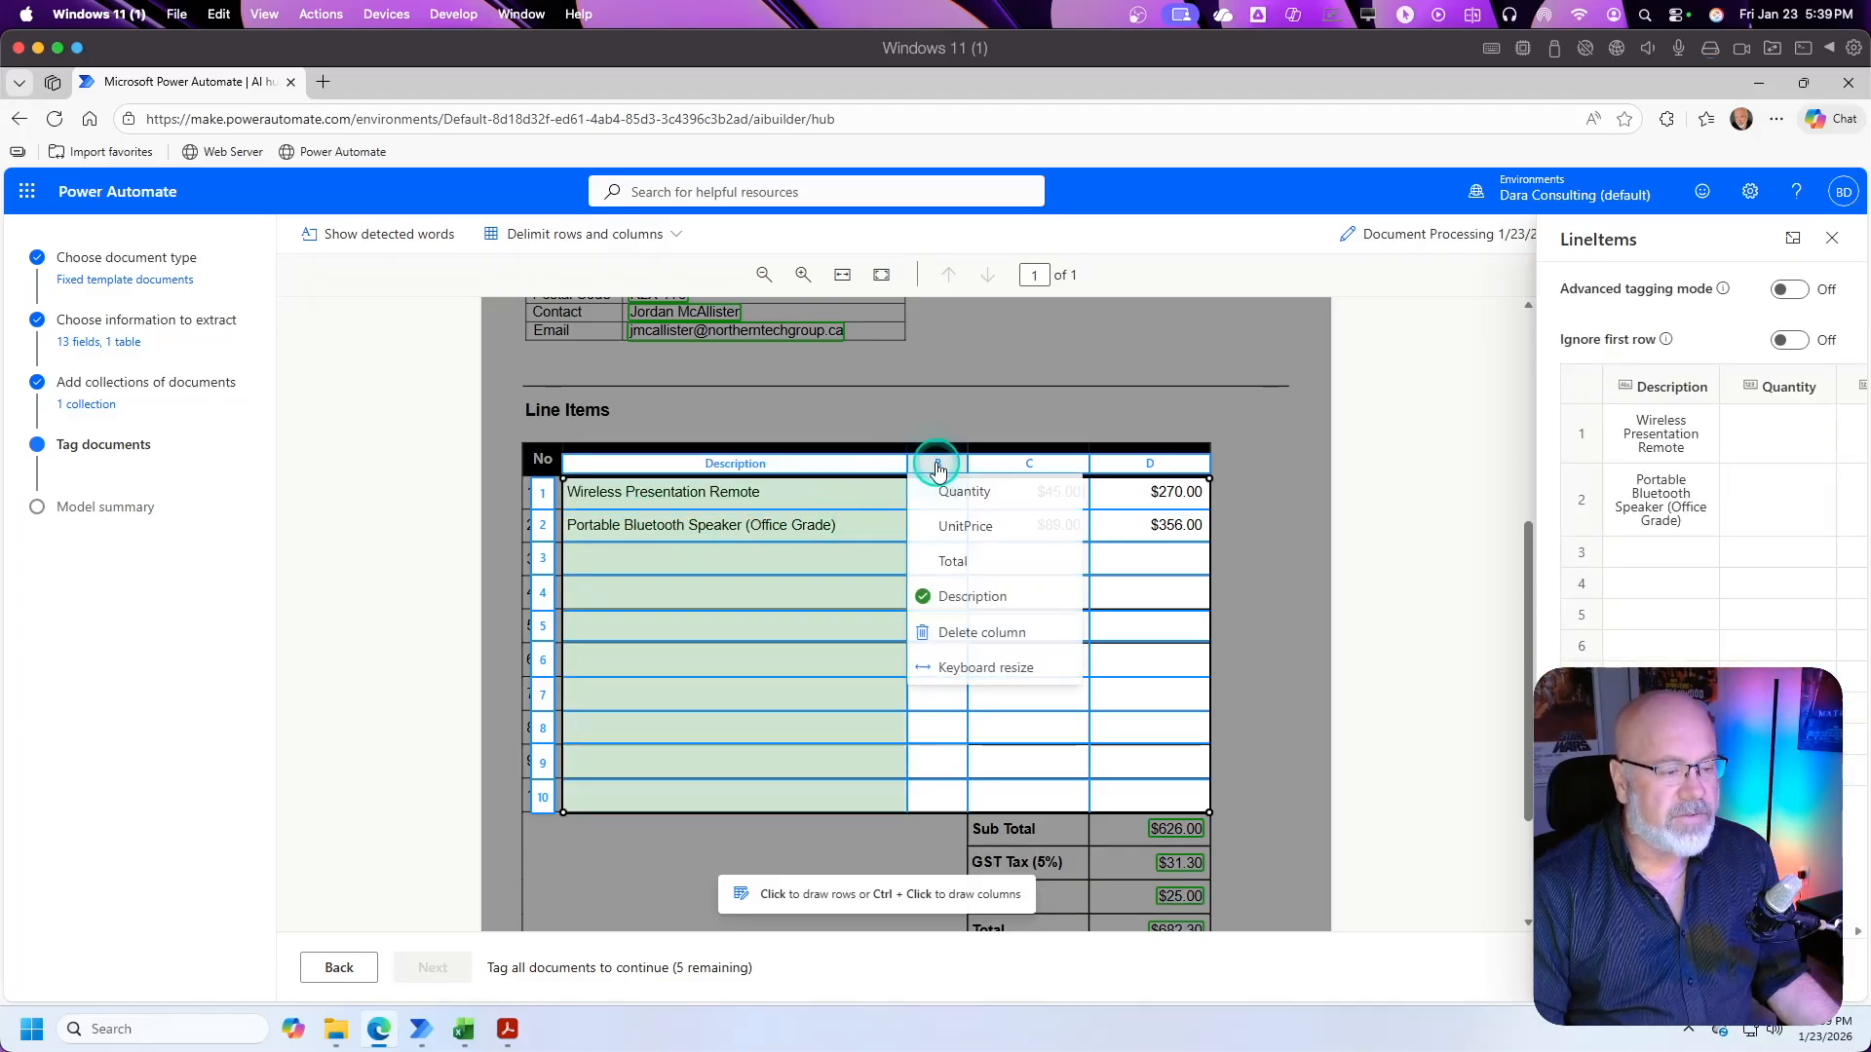
{"action": "left_click", "coordinate": [963, 494]}
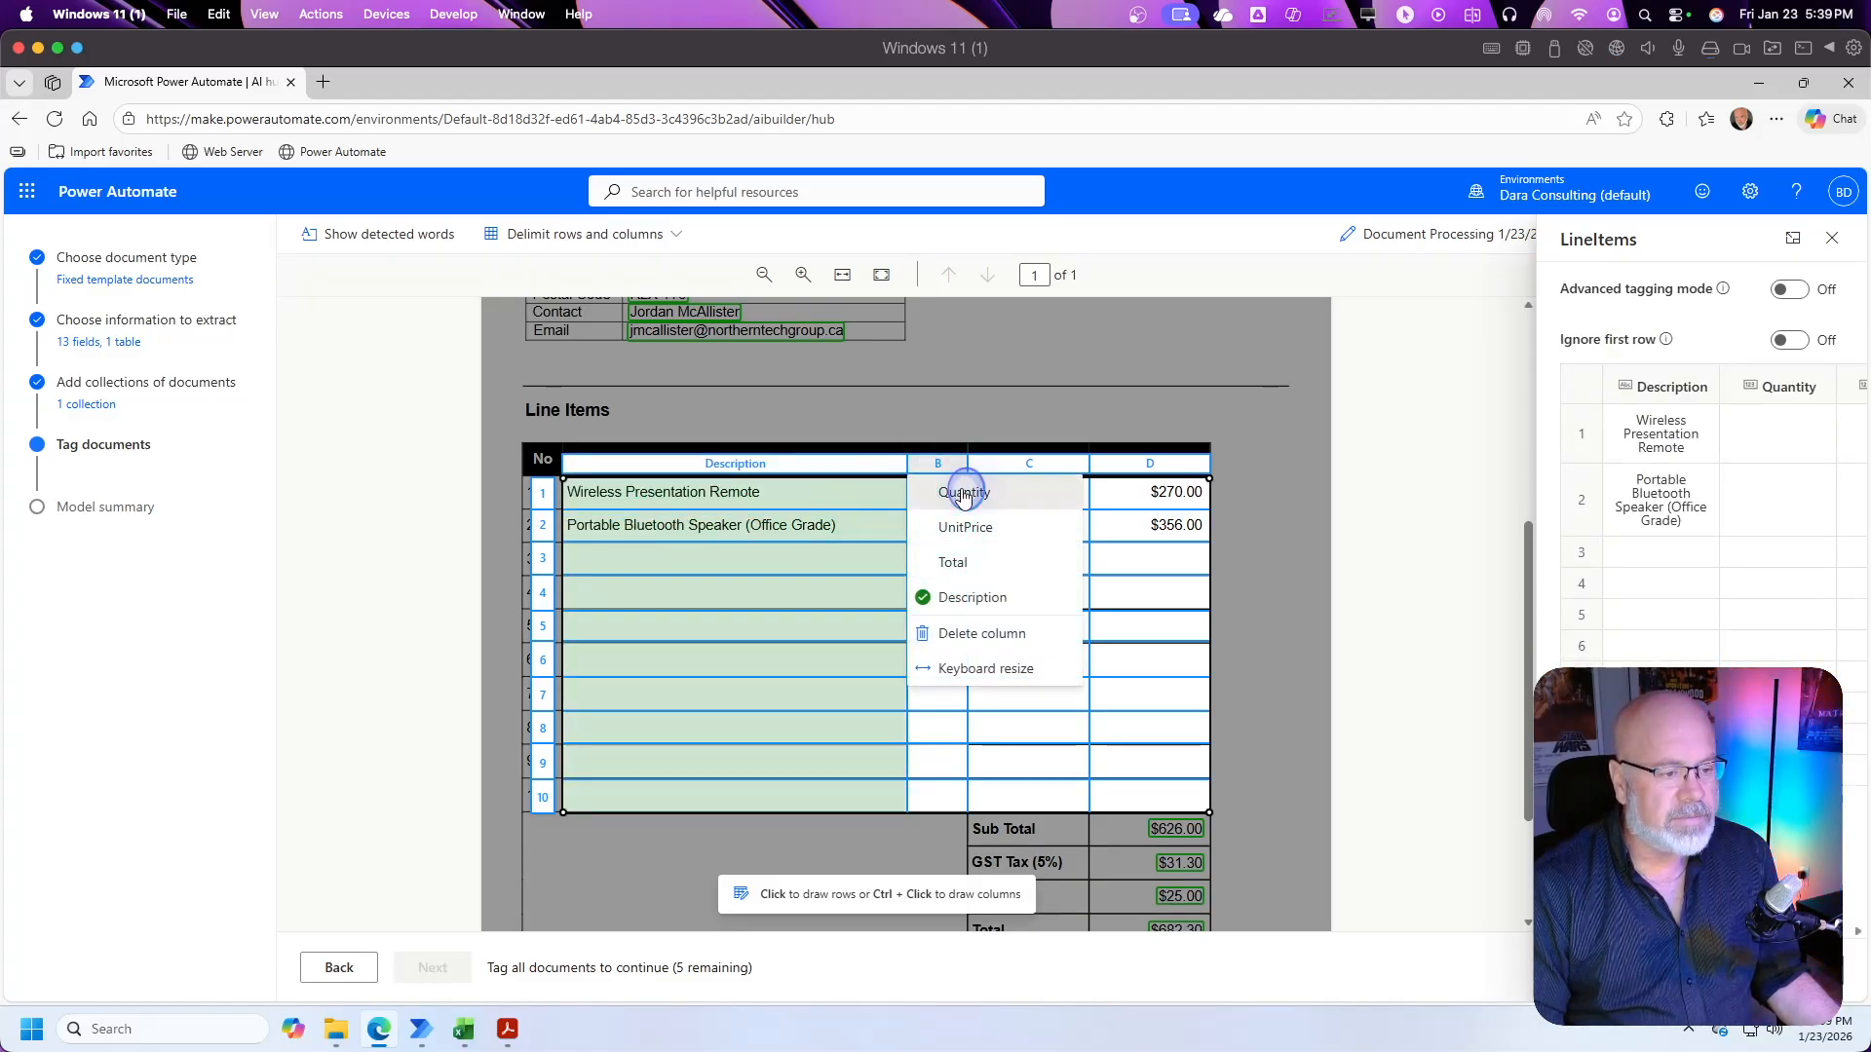
{"action": "left_click", "coordinate": [1026, 466]}
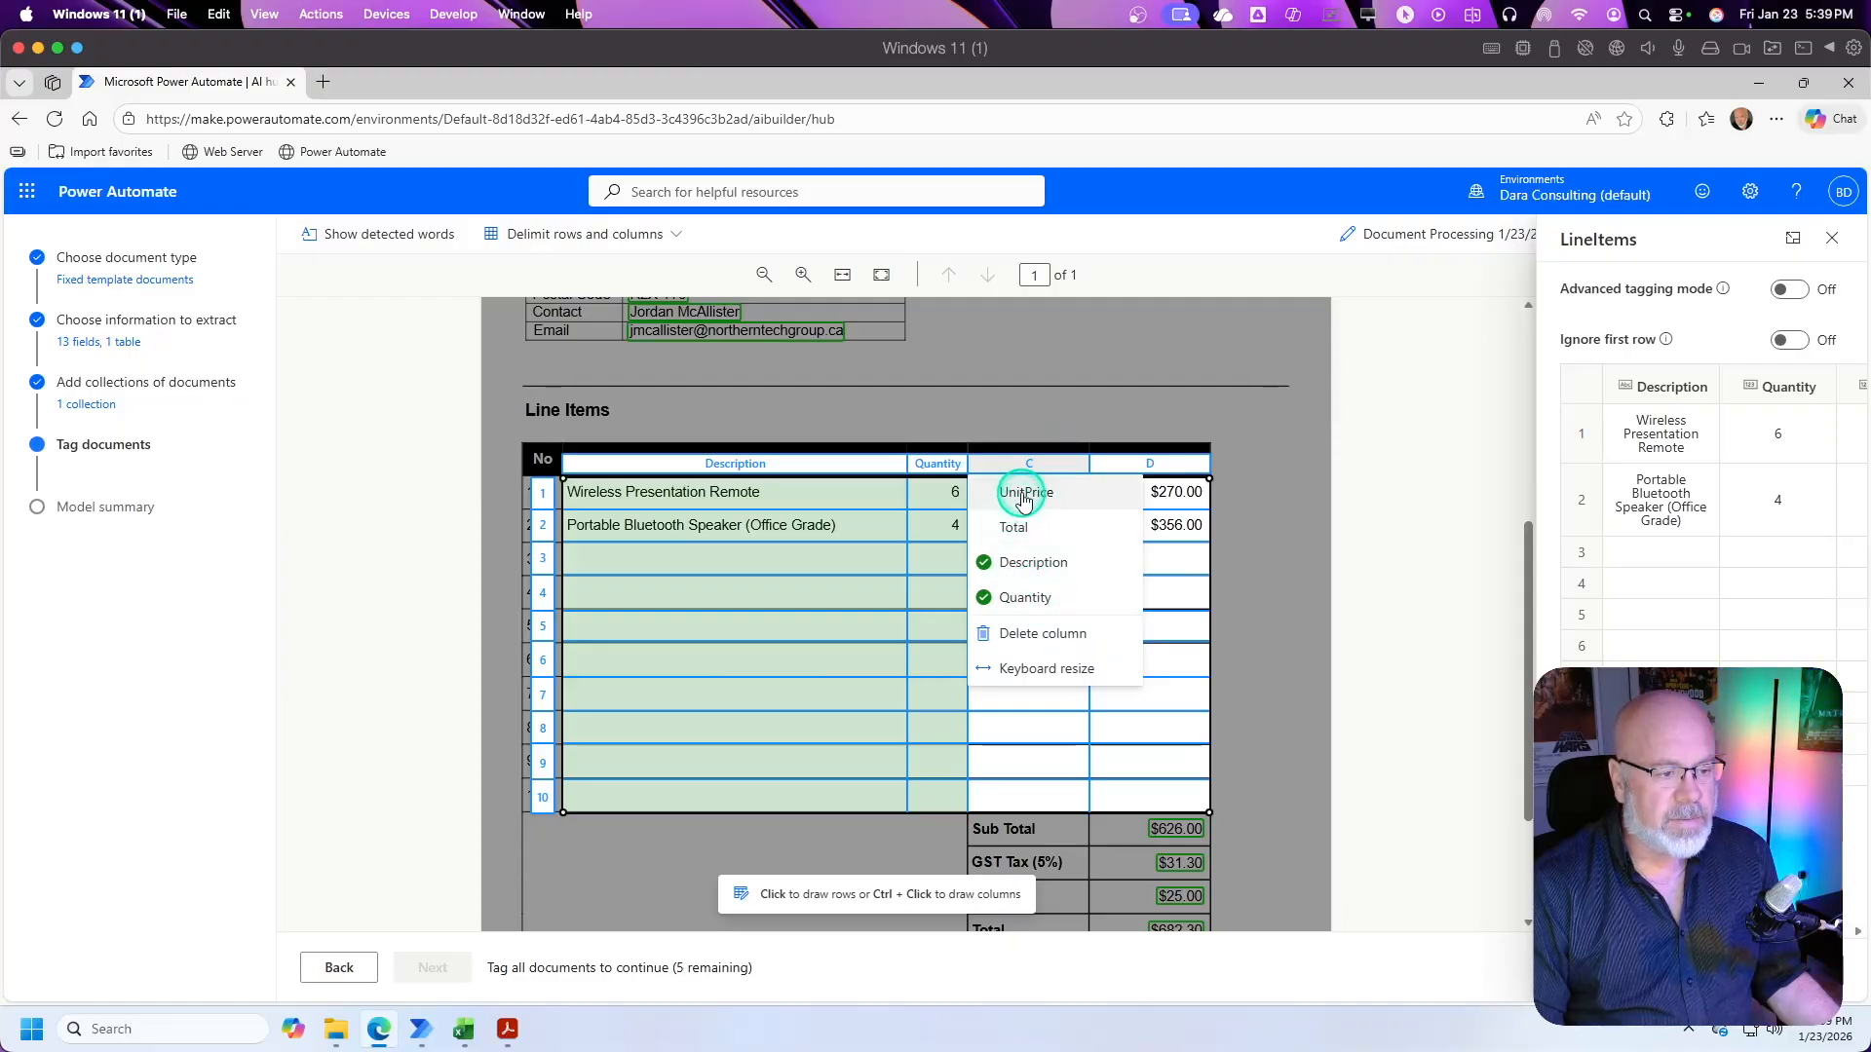
{"action": "left_click", "coordinate": [1025, 492]}
{"action": "left_click", "coordinate": [1150, 472]}
{"action": "left_click", "coordinate": [1137, 488]}
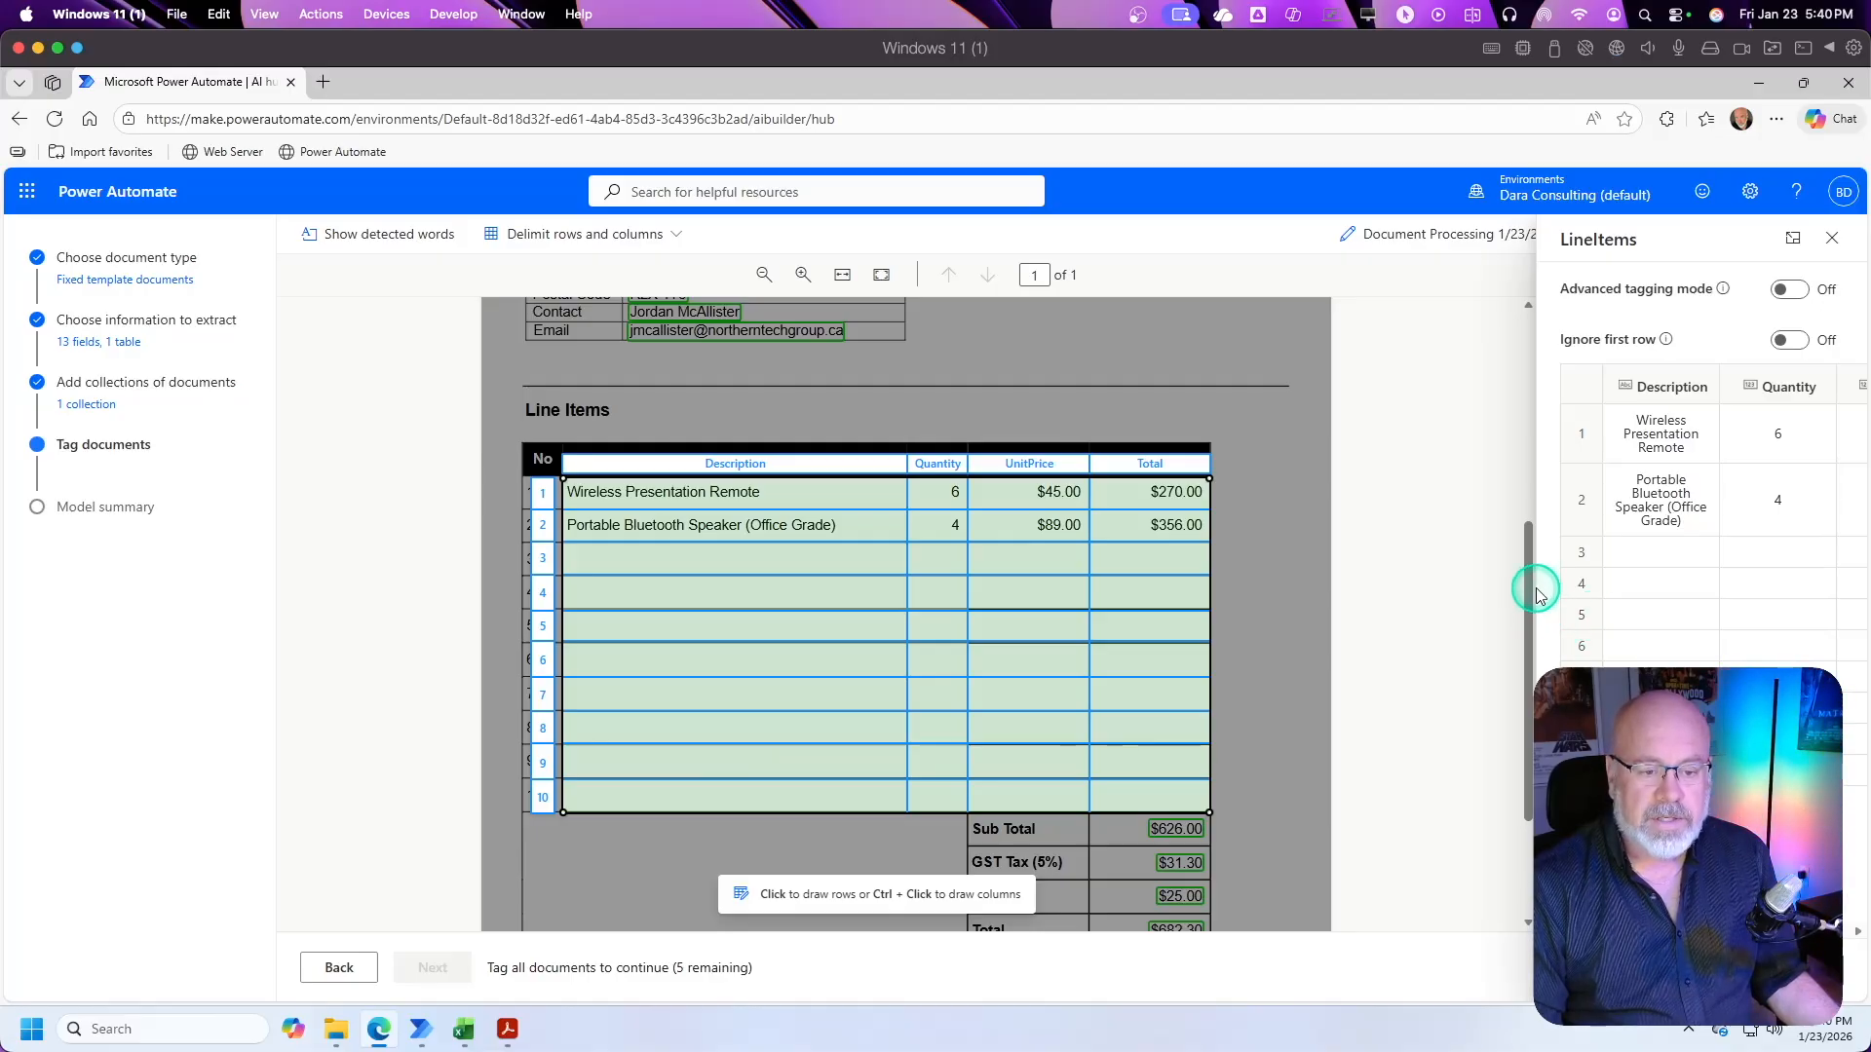
{"action": "scroll", "coordinate": [1662, 487], "scroll_direction": "right", "scroll_amount": 3}
{"action": "scroll", "coordinate": [1662, 487], "scroll_direction": "left", "scroll_amount": 3}
{"action": "left_click", "coordinate": [1661, 432]}
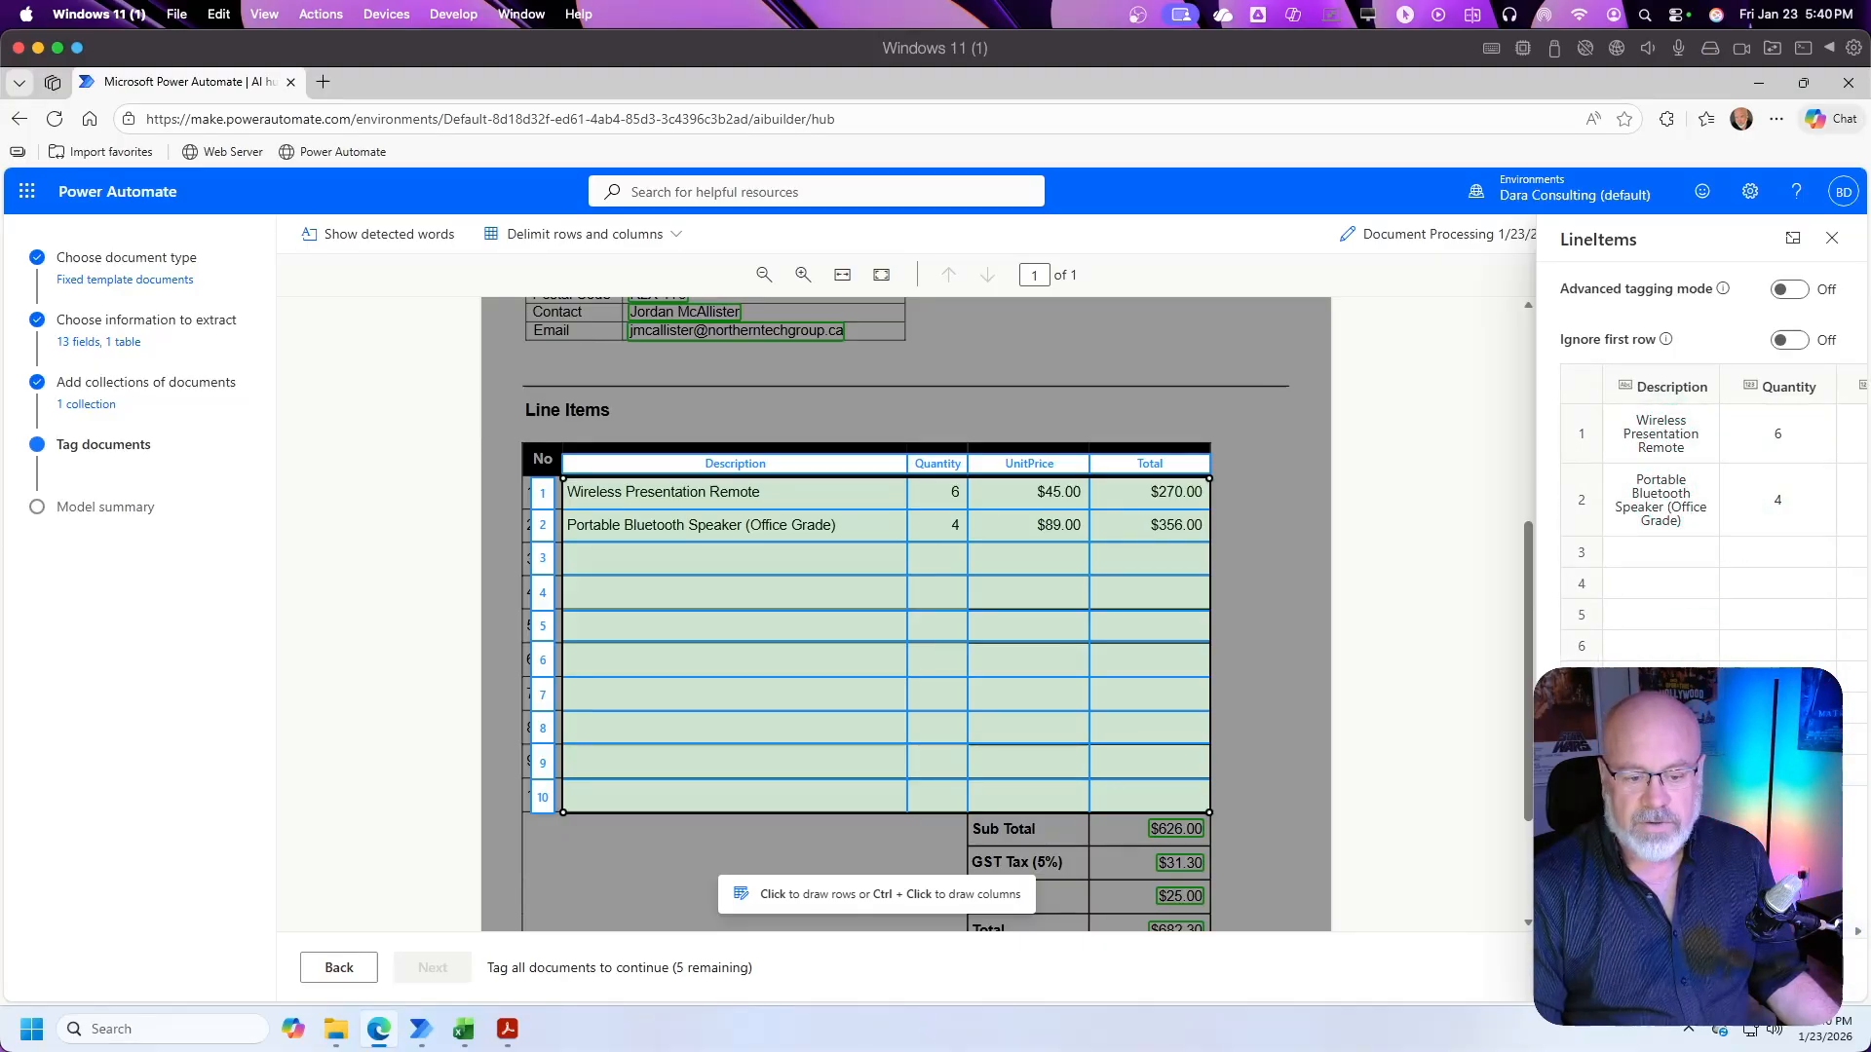
{"action": "left_click", "coordinate": [1598, 968]}
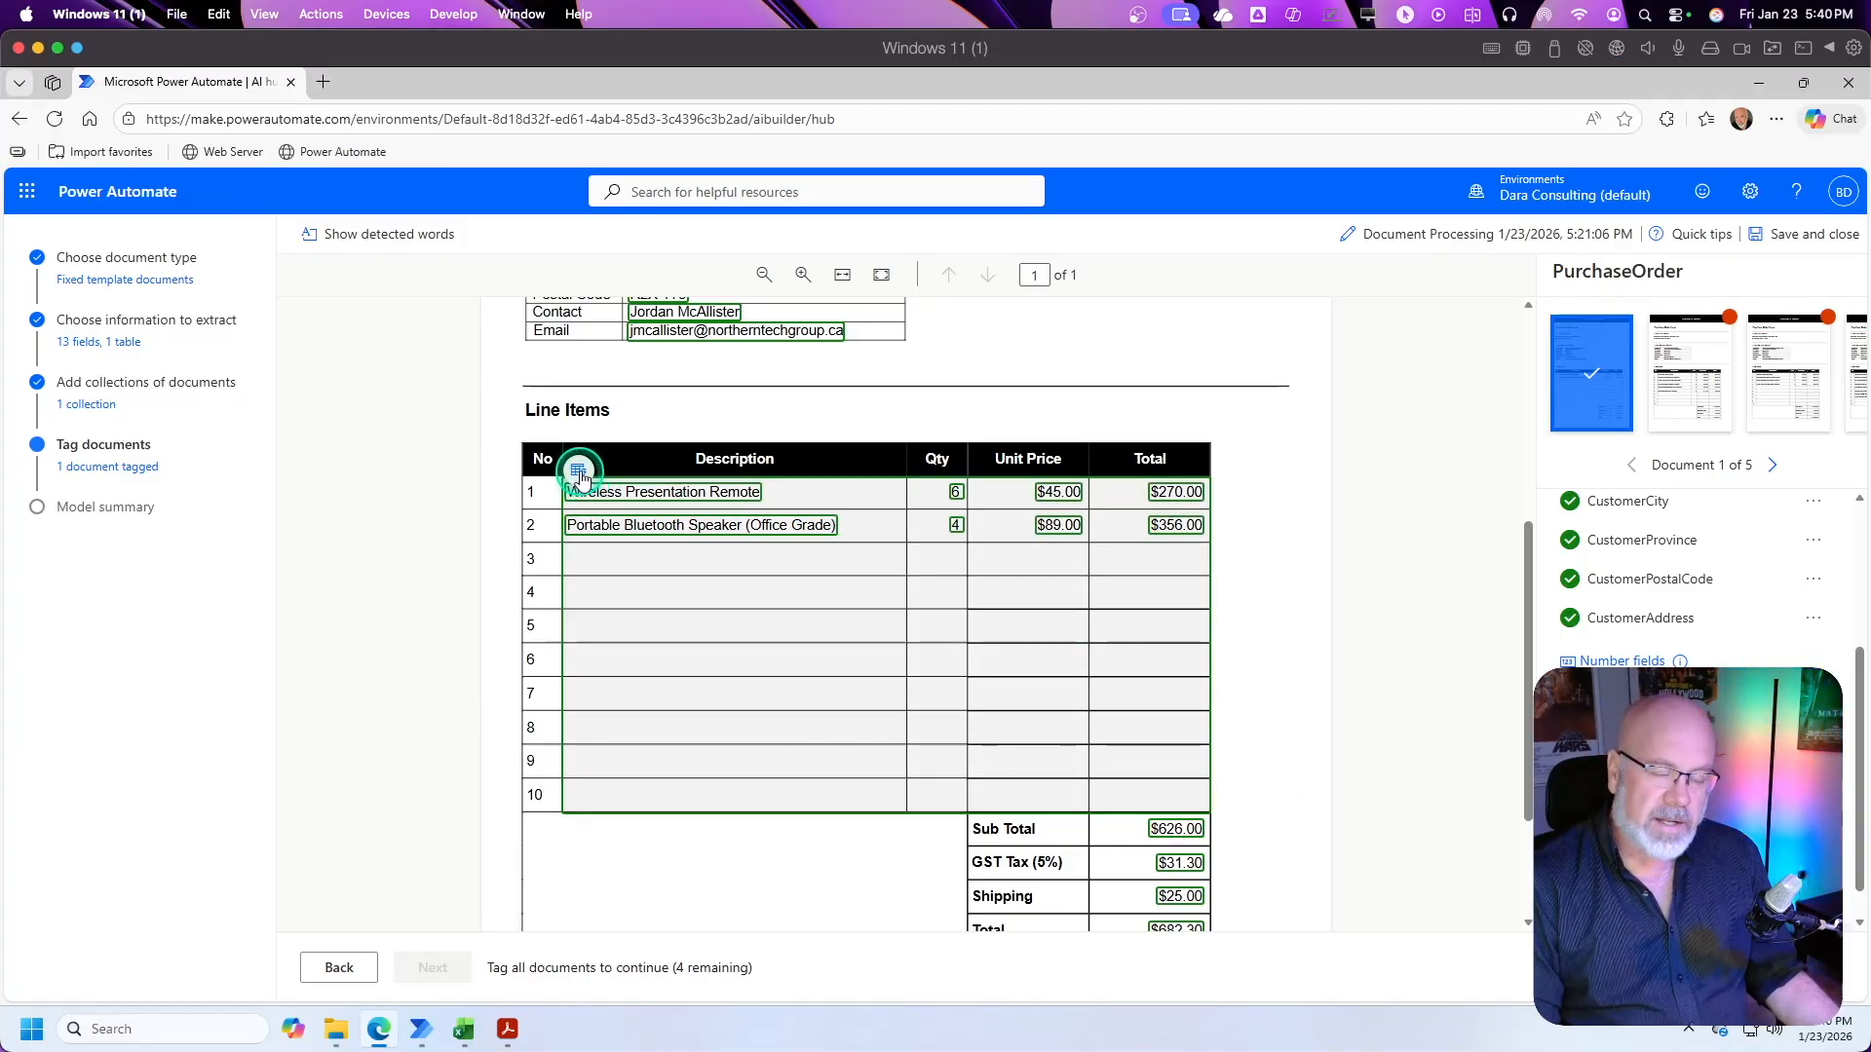
Step: Preview the extracted LineItems table on the first document, then close the preview
{"action": "left_click", "coordinate": [578, 474]}
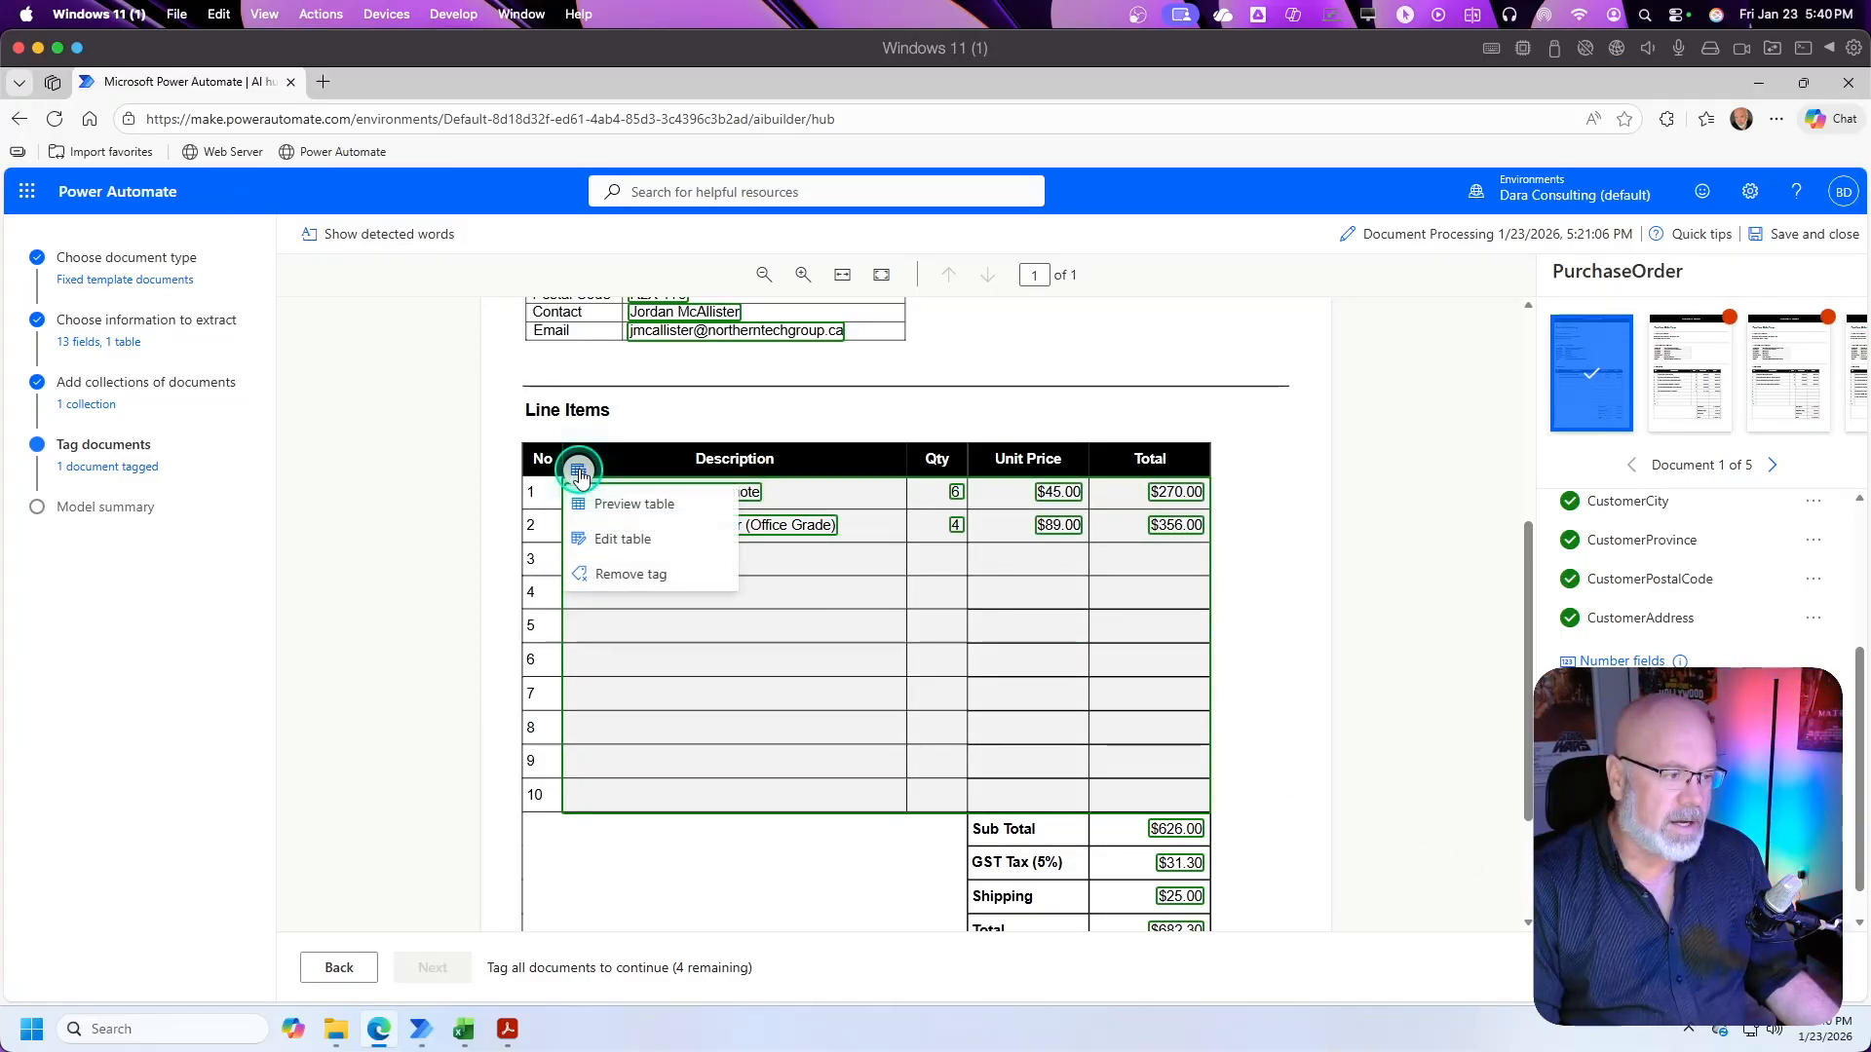
{"action": "left_click", "coordinate": [623, 501]}
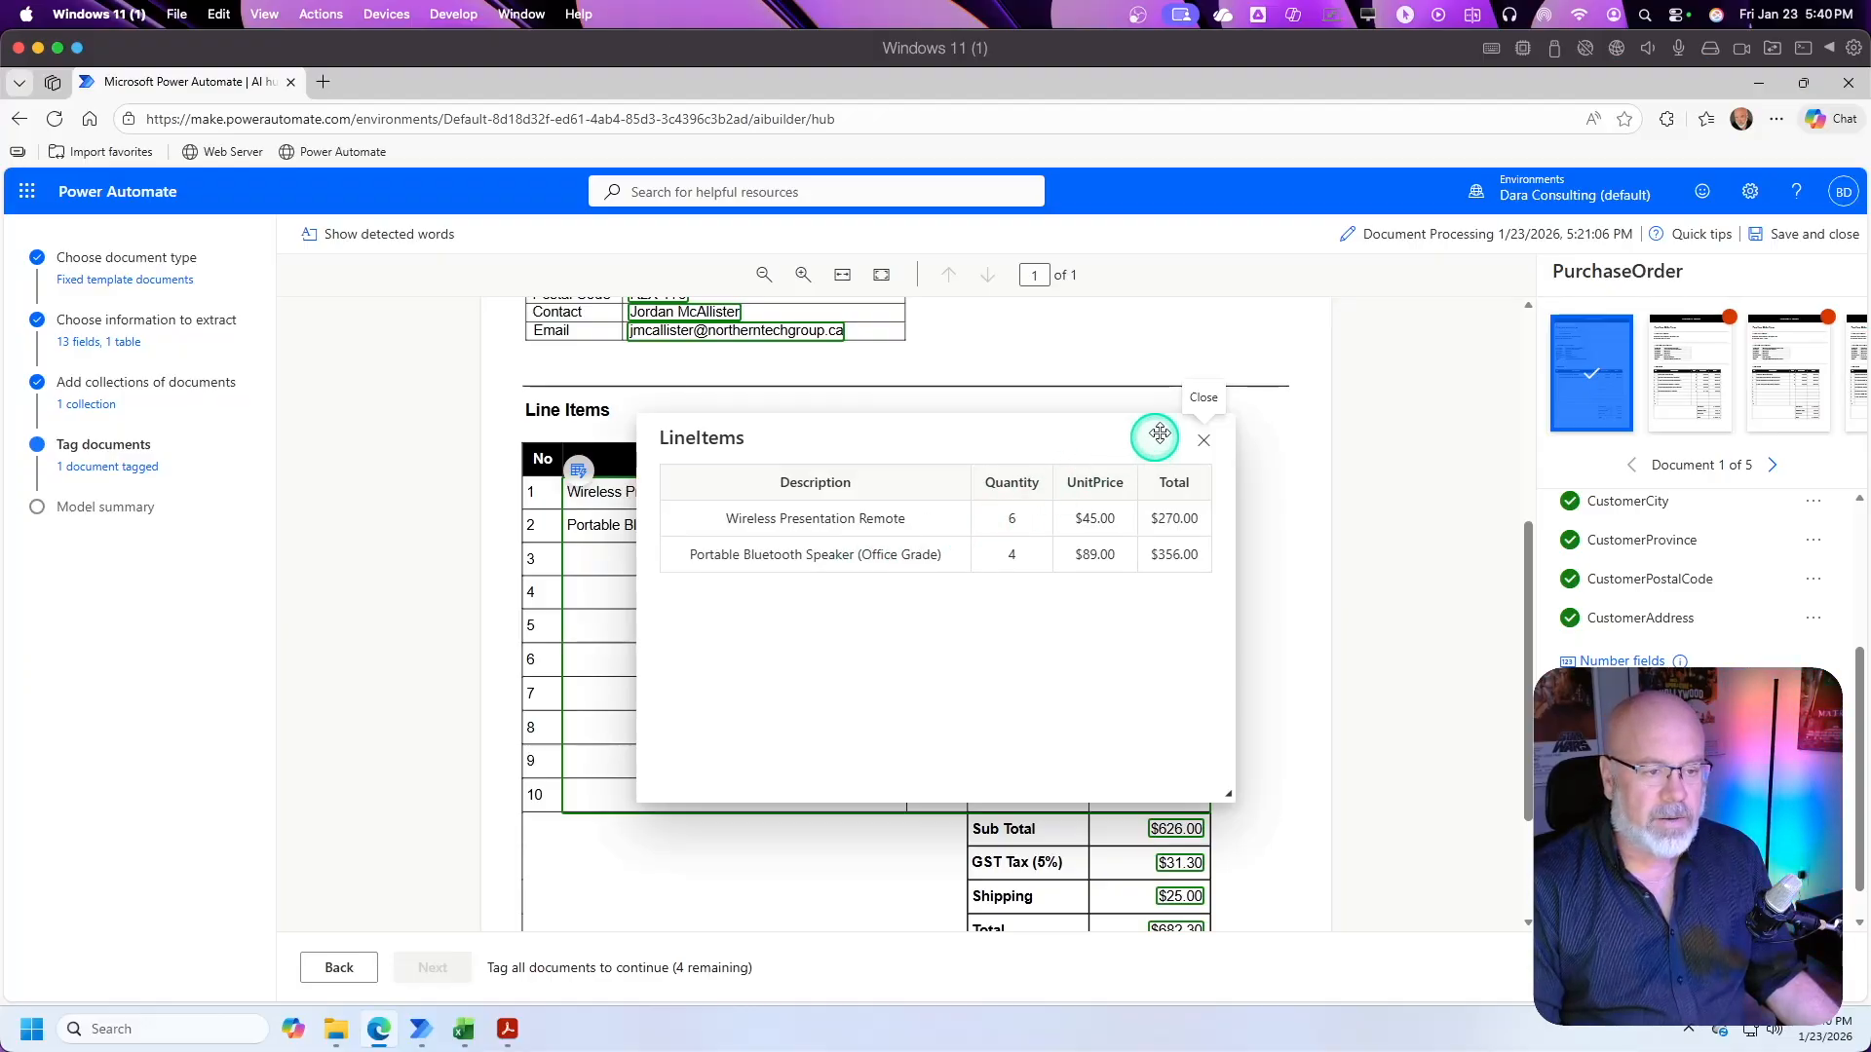
{"action": "left_click", "coordinate": [1210, 438]}
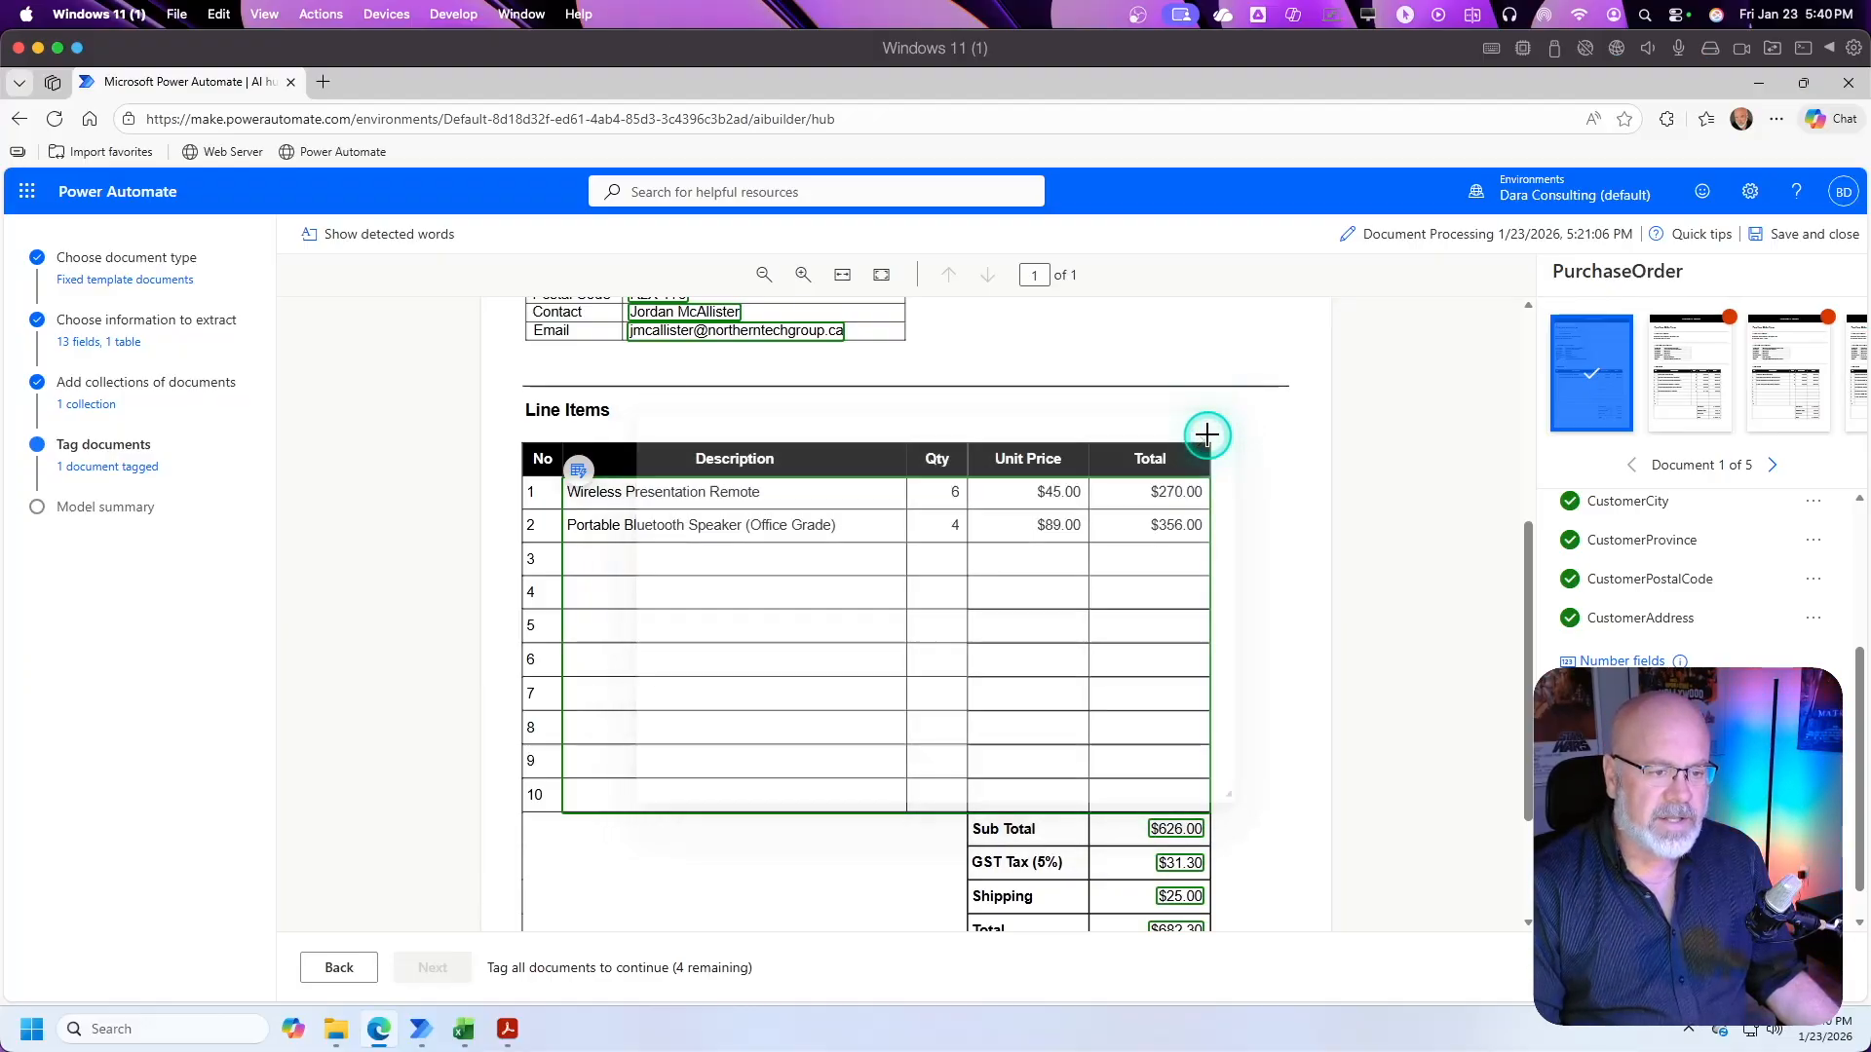
Step: Open the second sample purchase order in the PurchaseOrder collection and check the tagging status across the document thumbnails
{"action": "scroll", "coordinate": [1657, 585], "scroll_direction": "down", "scroll_amount": 5}
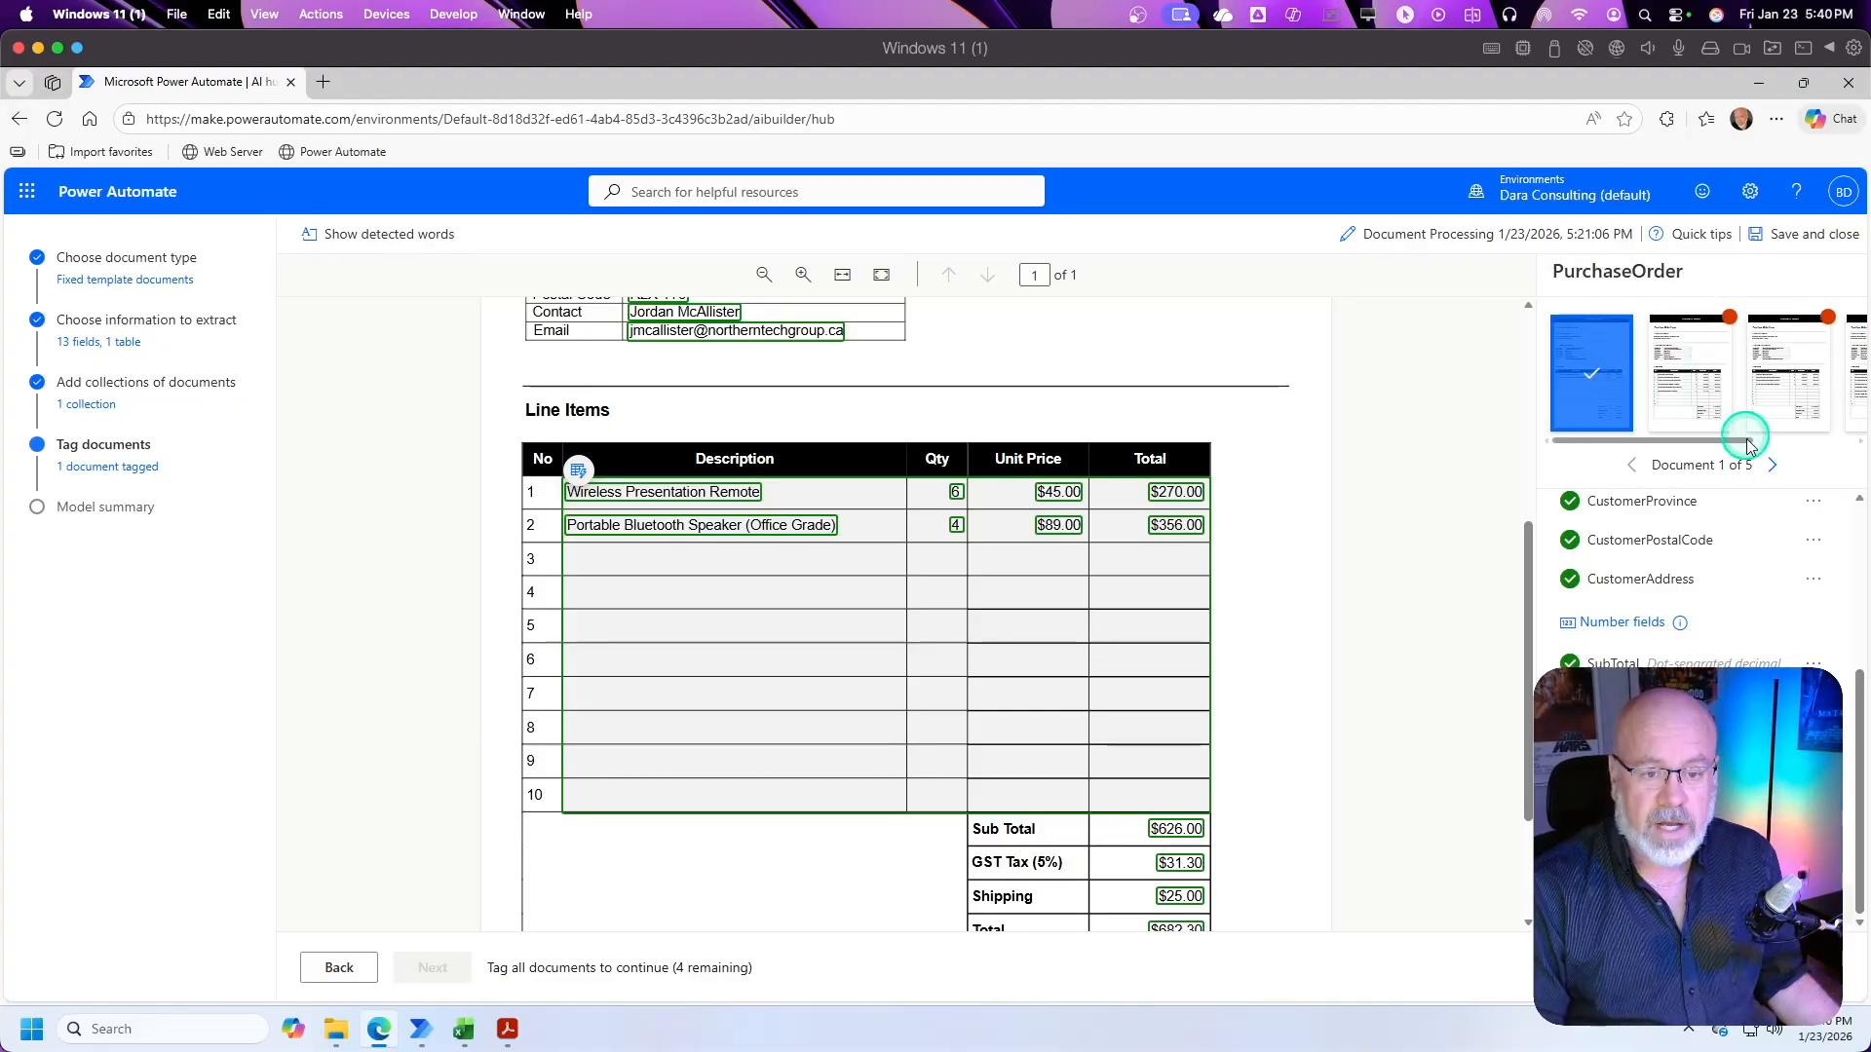
{"action": "left_click_drag", "start_coordinate": [1742, 440], "coordinate": [1724, 326]}
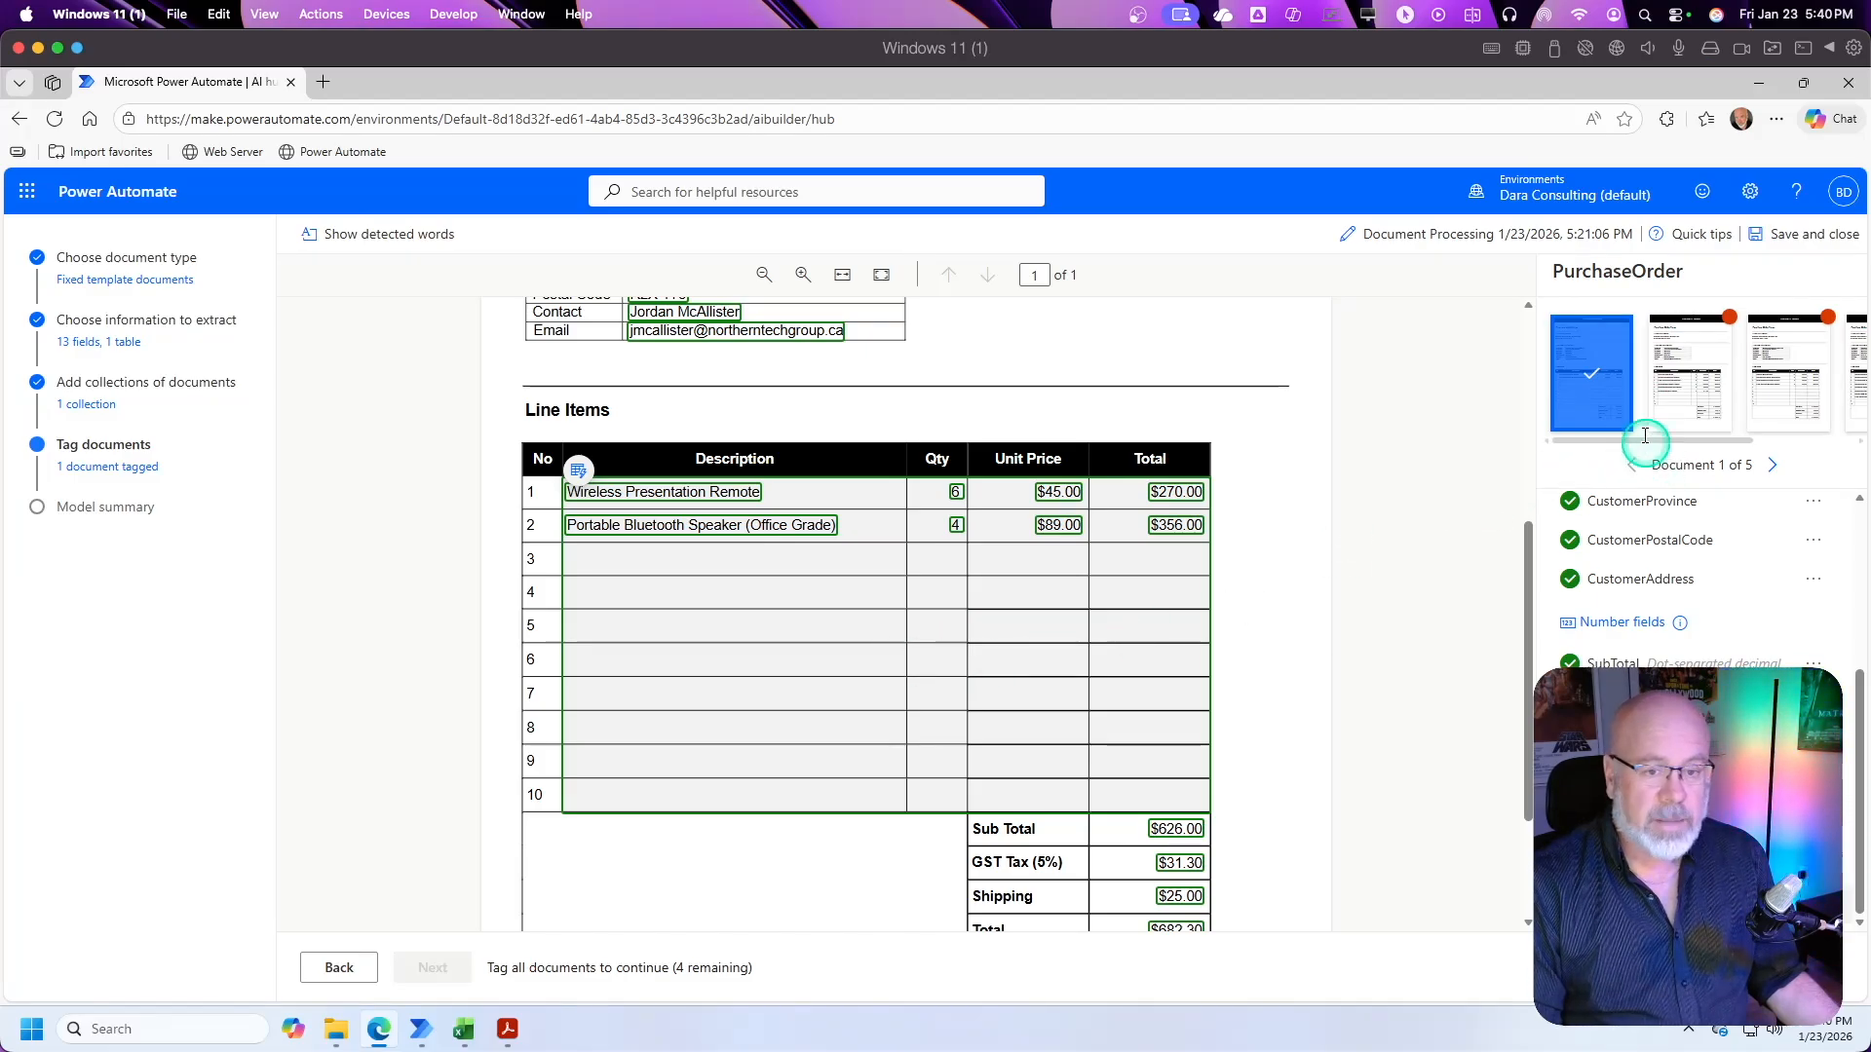
{"action": "left_click_drag", "start_coordinate": [1712, 438], "coordinate": [1670, 429]}
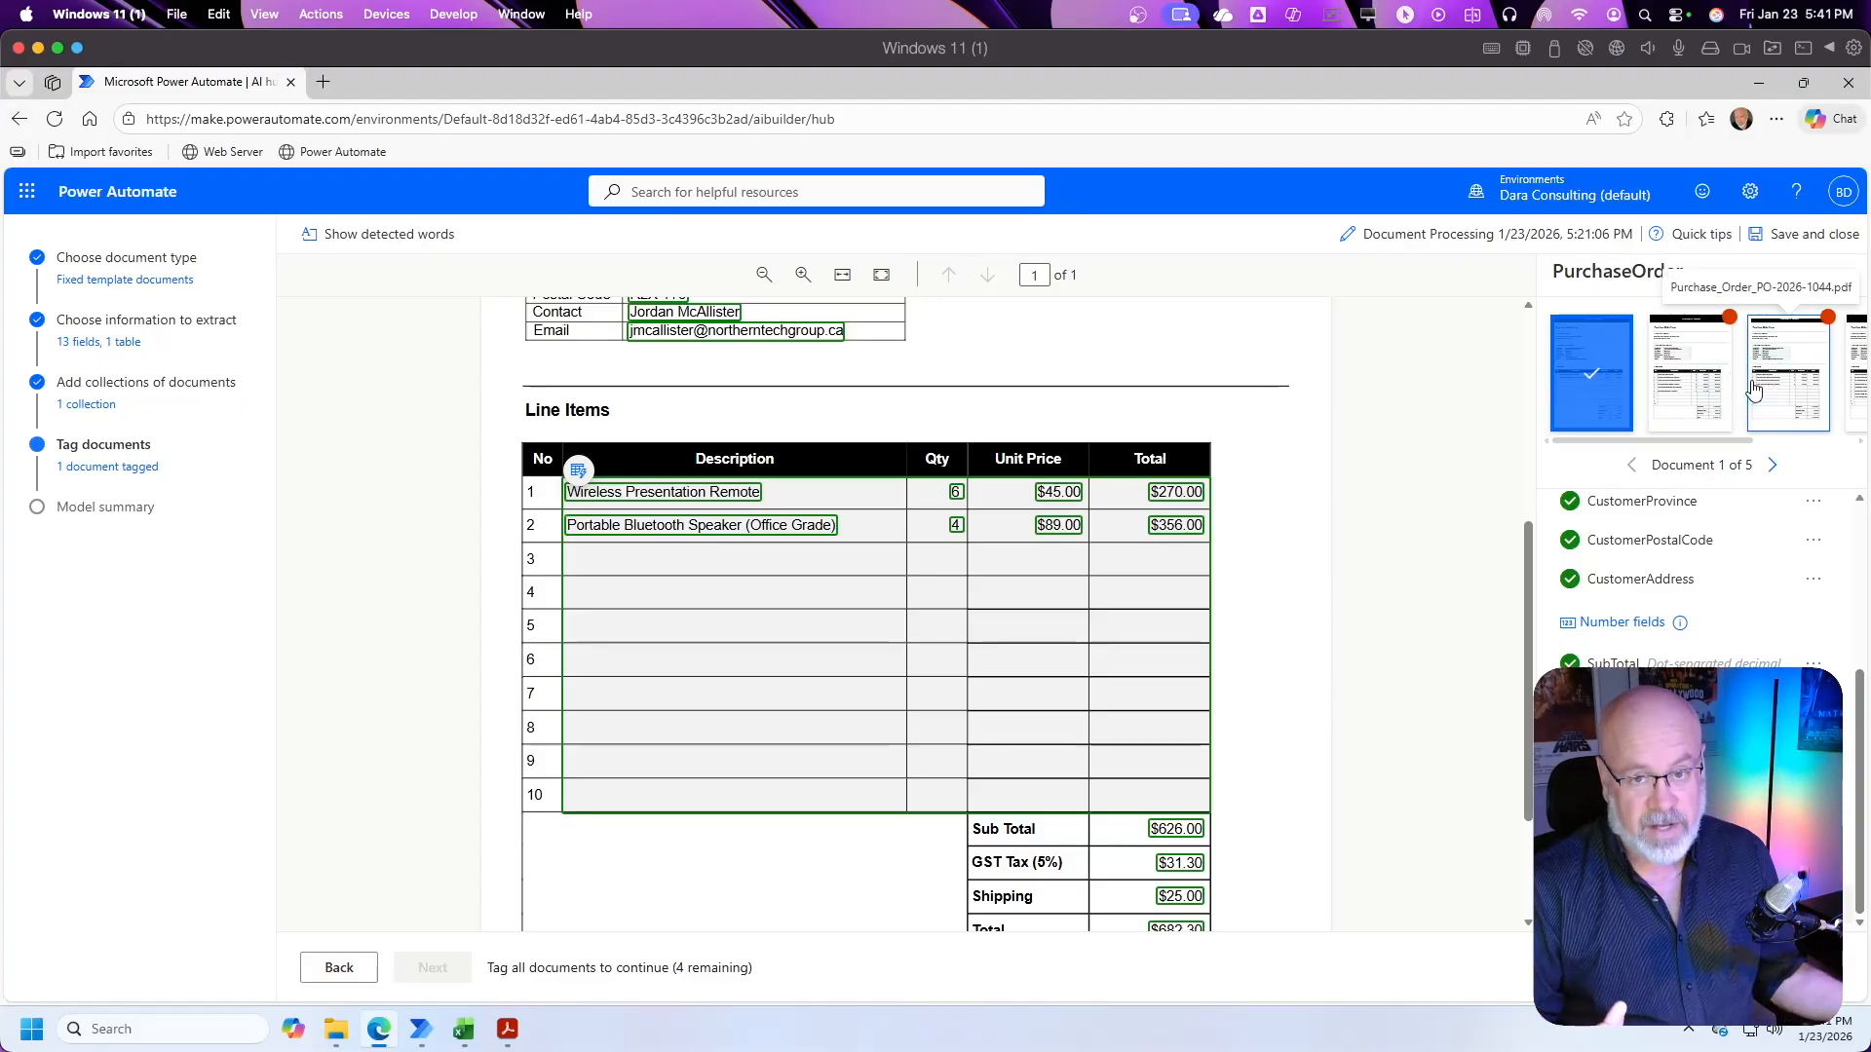
{"action": "left_click", "coordinate": [1691, 381]}
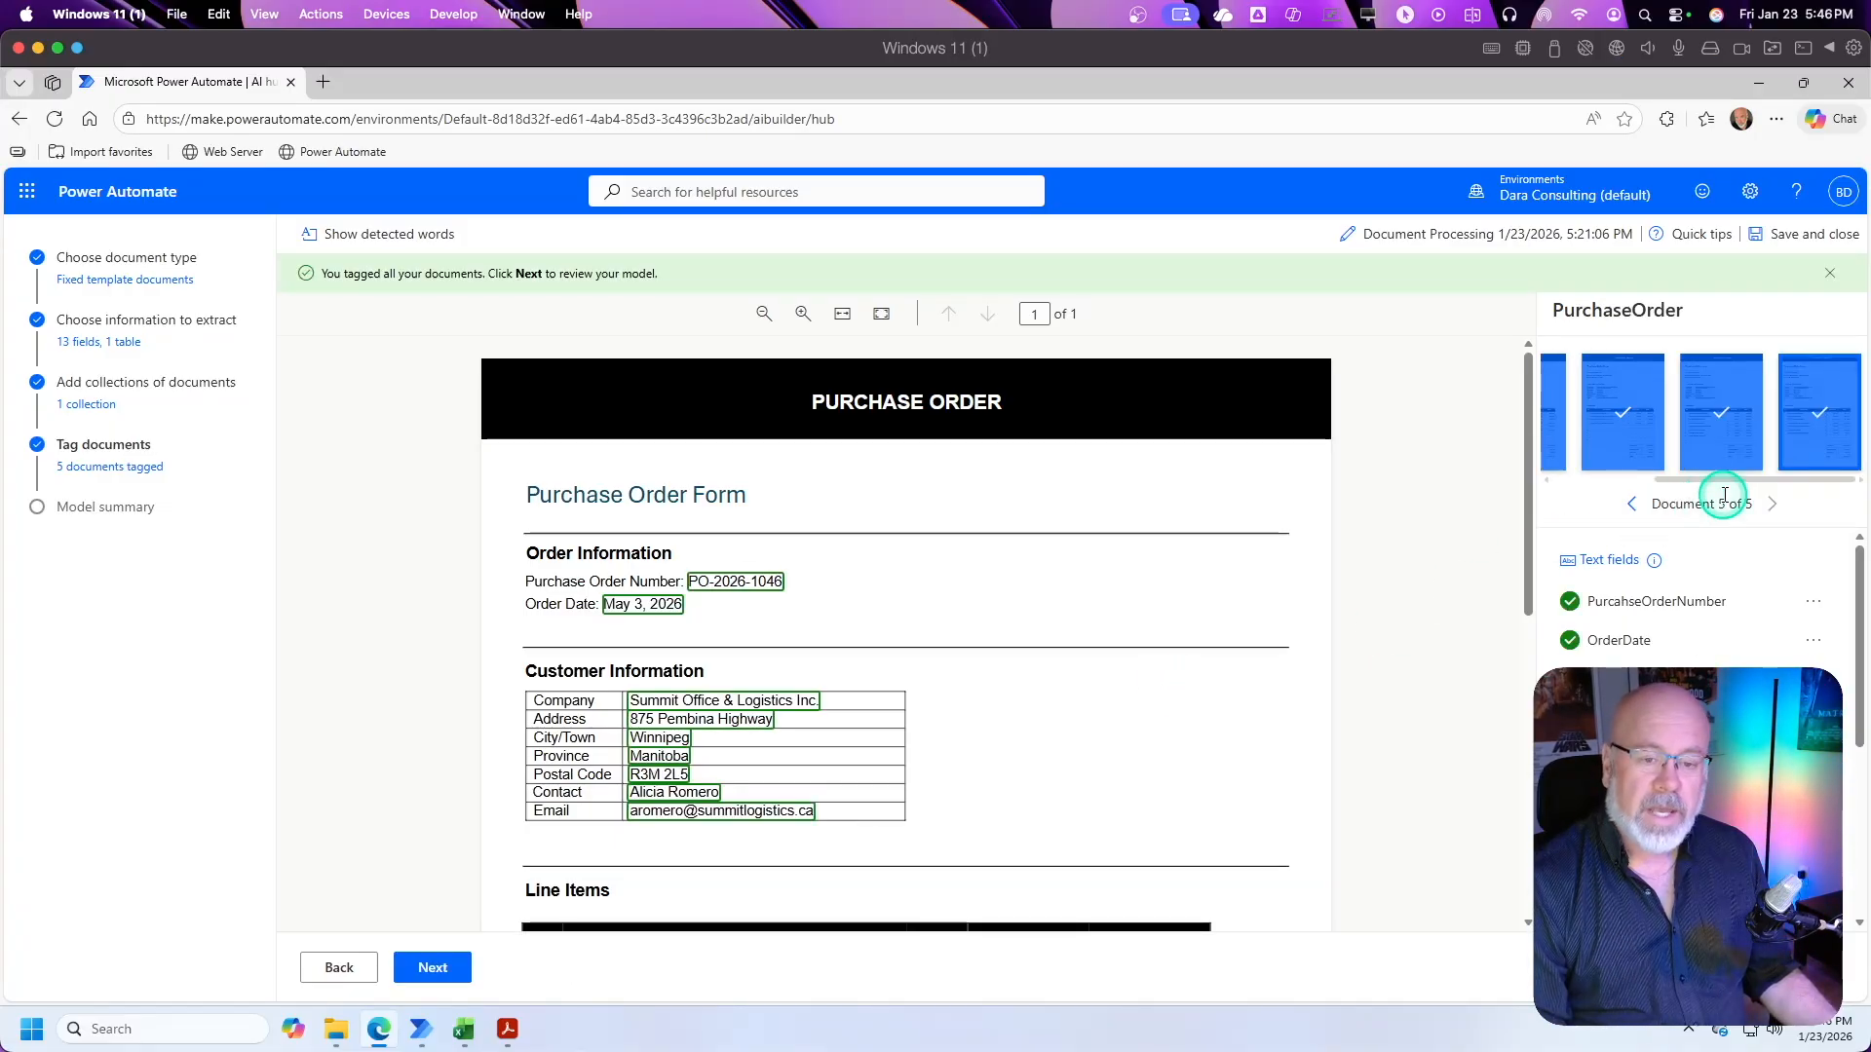
{"action": "left_click", "coordinate": [1722, 435]}
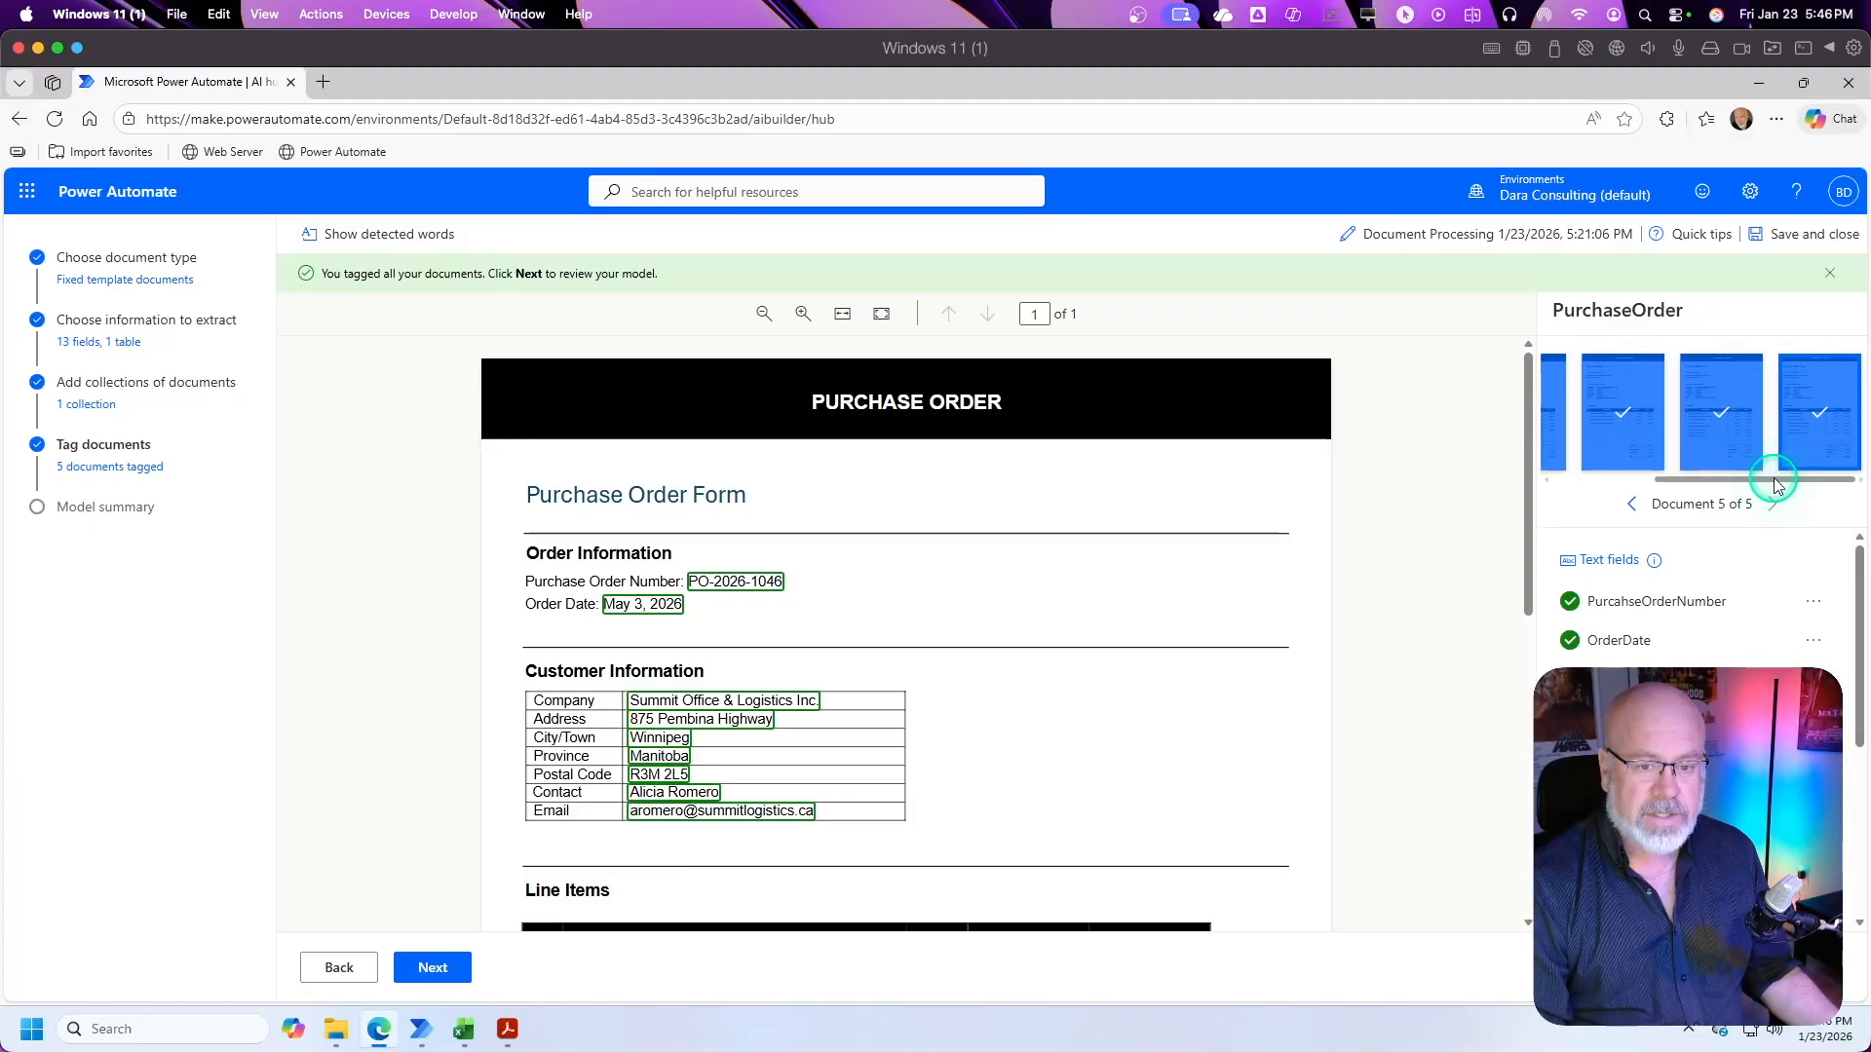
Step: Check the tagging of the fifth purchase order, then proceed to the model summary and review the information to extract
{"action": "left_click_drag", "start_coordinate": [1775, 480], "coordinate": [1828, 481]}
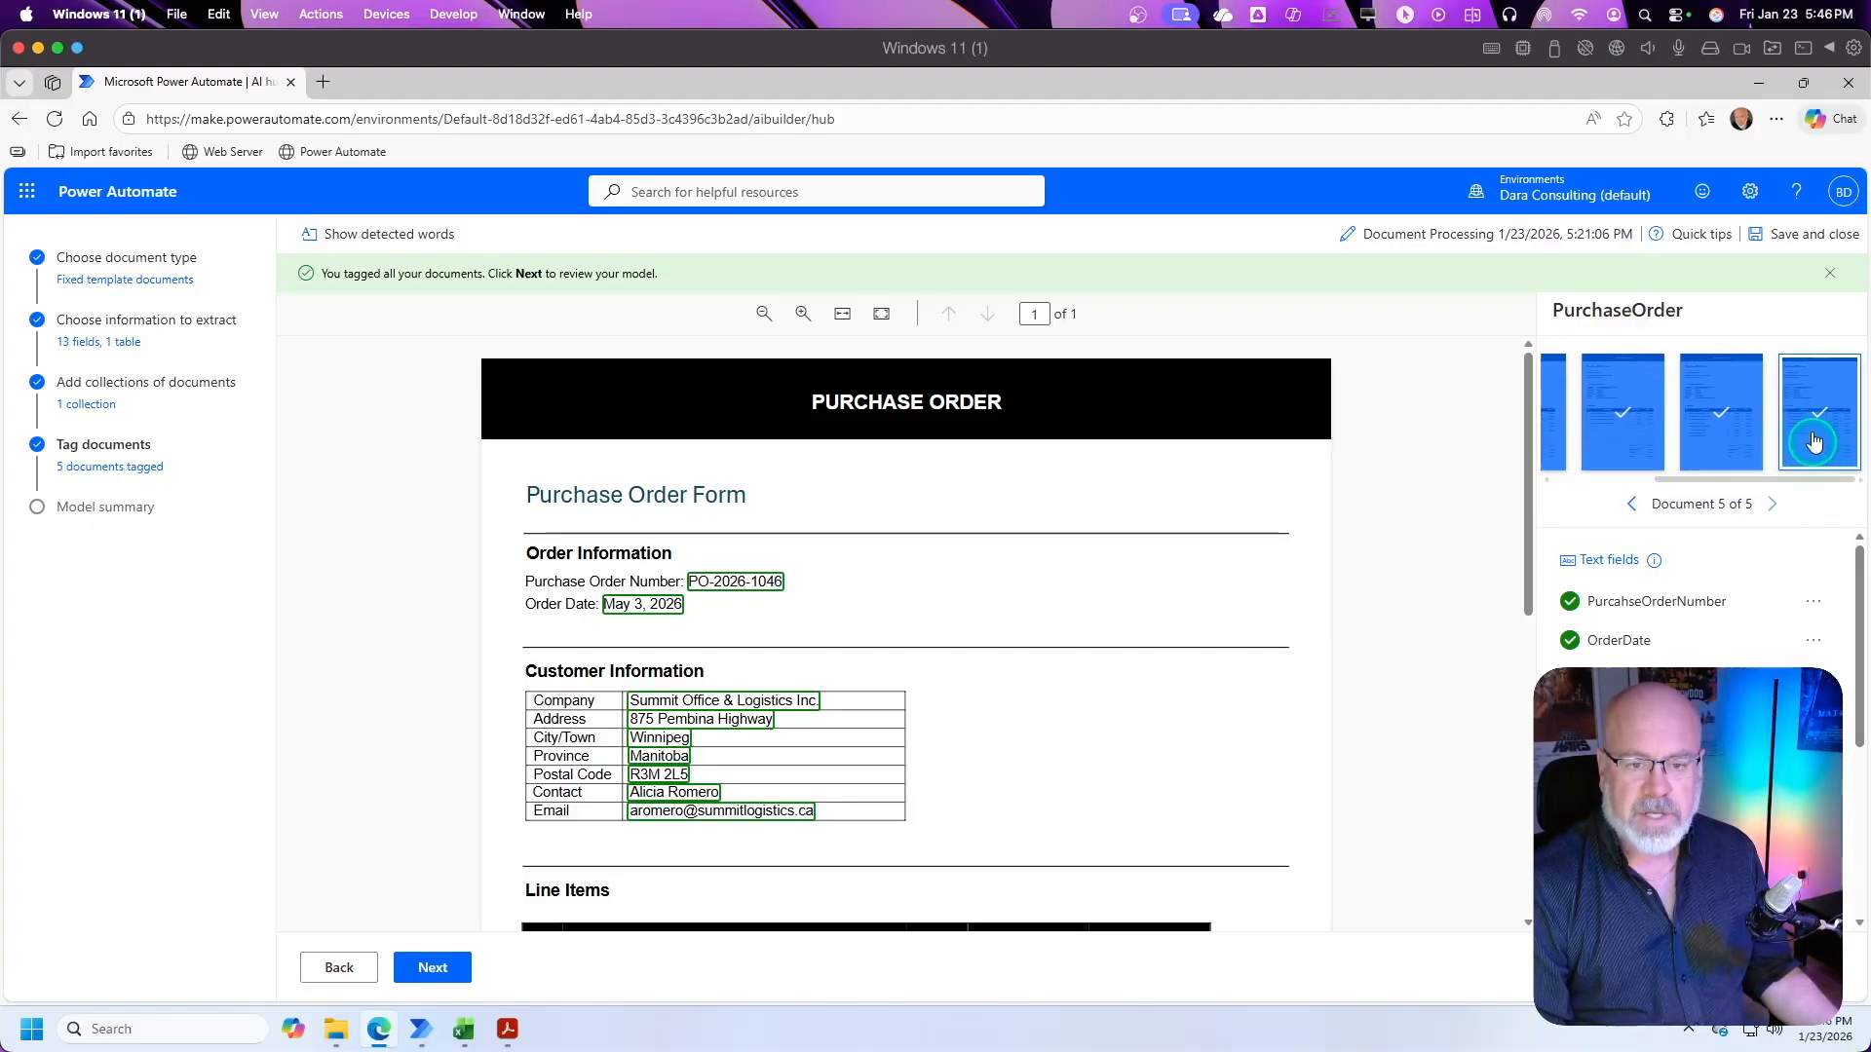
{"action": "left_click", "coordinate": [1806, 398]}
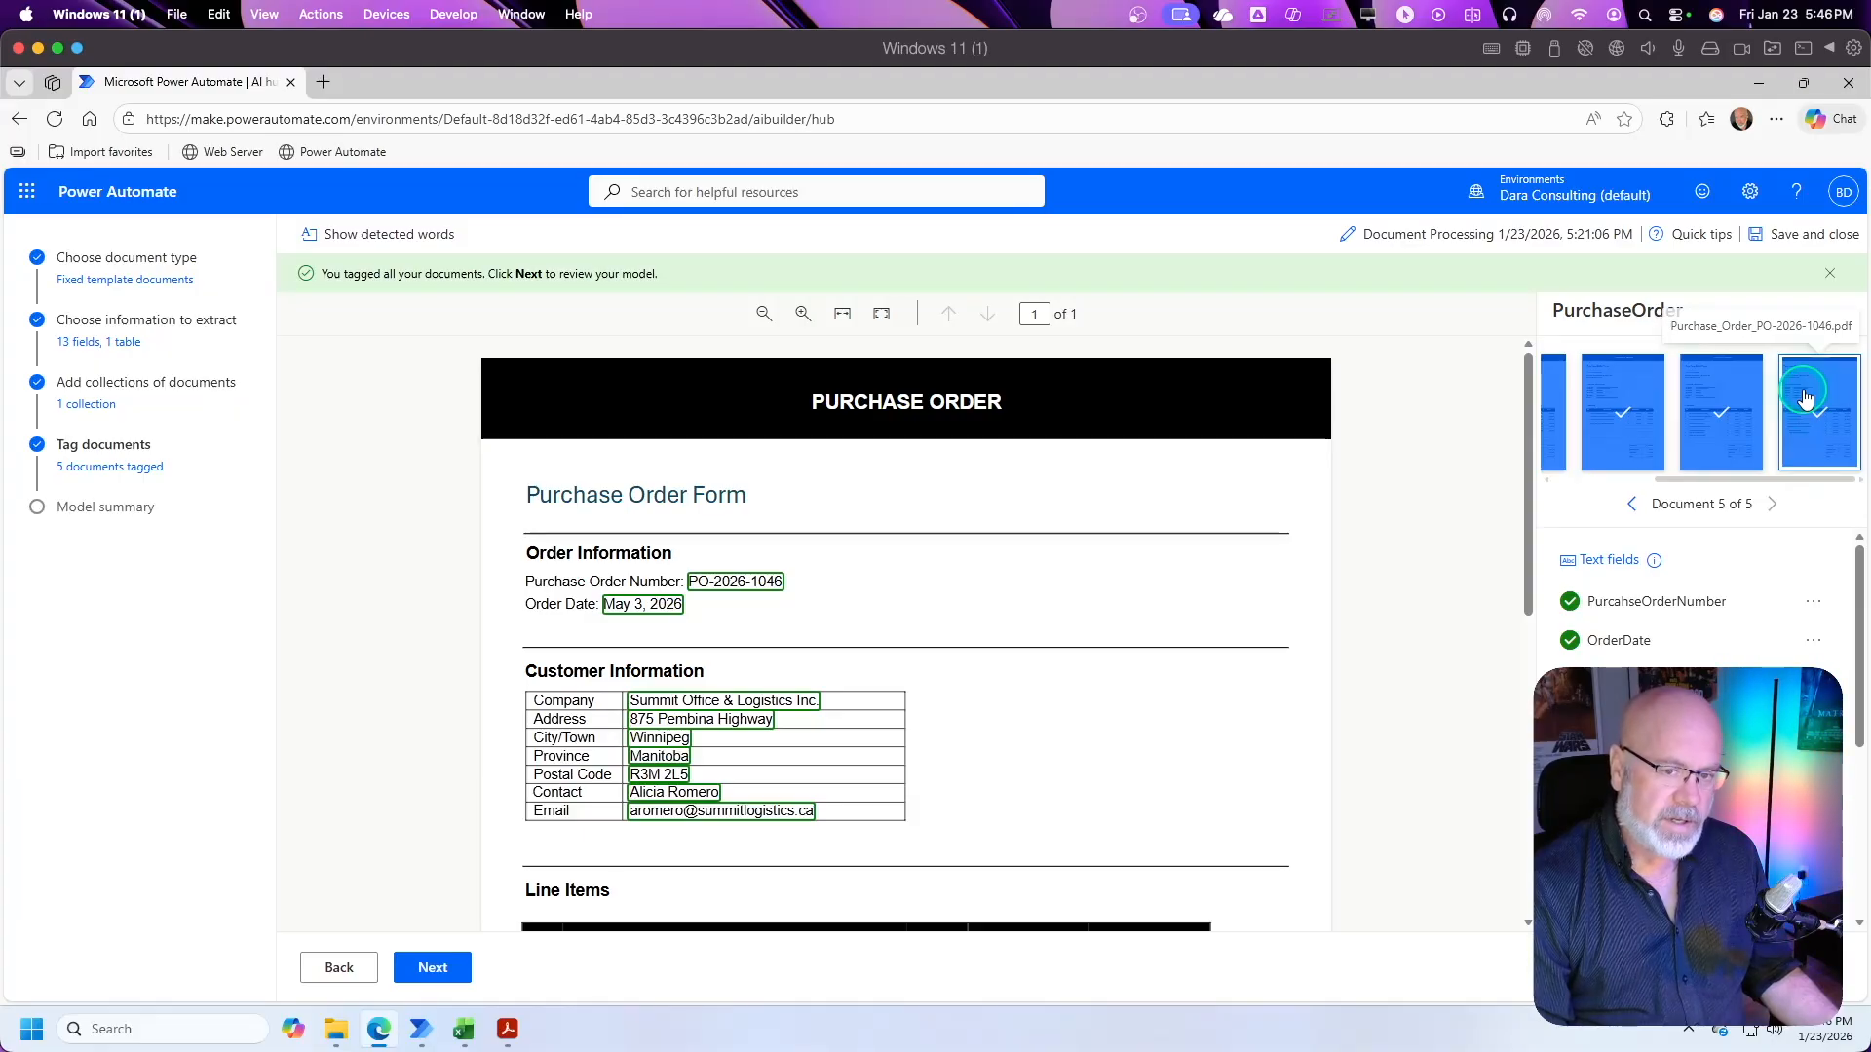
{"action": "left_click", "coordinate": [1818, 426]}
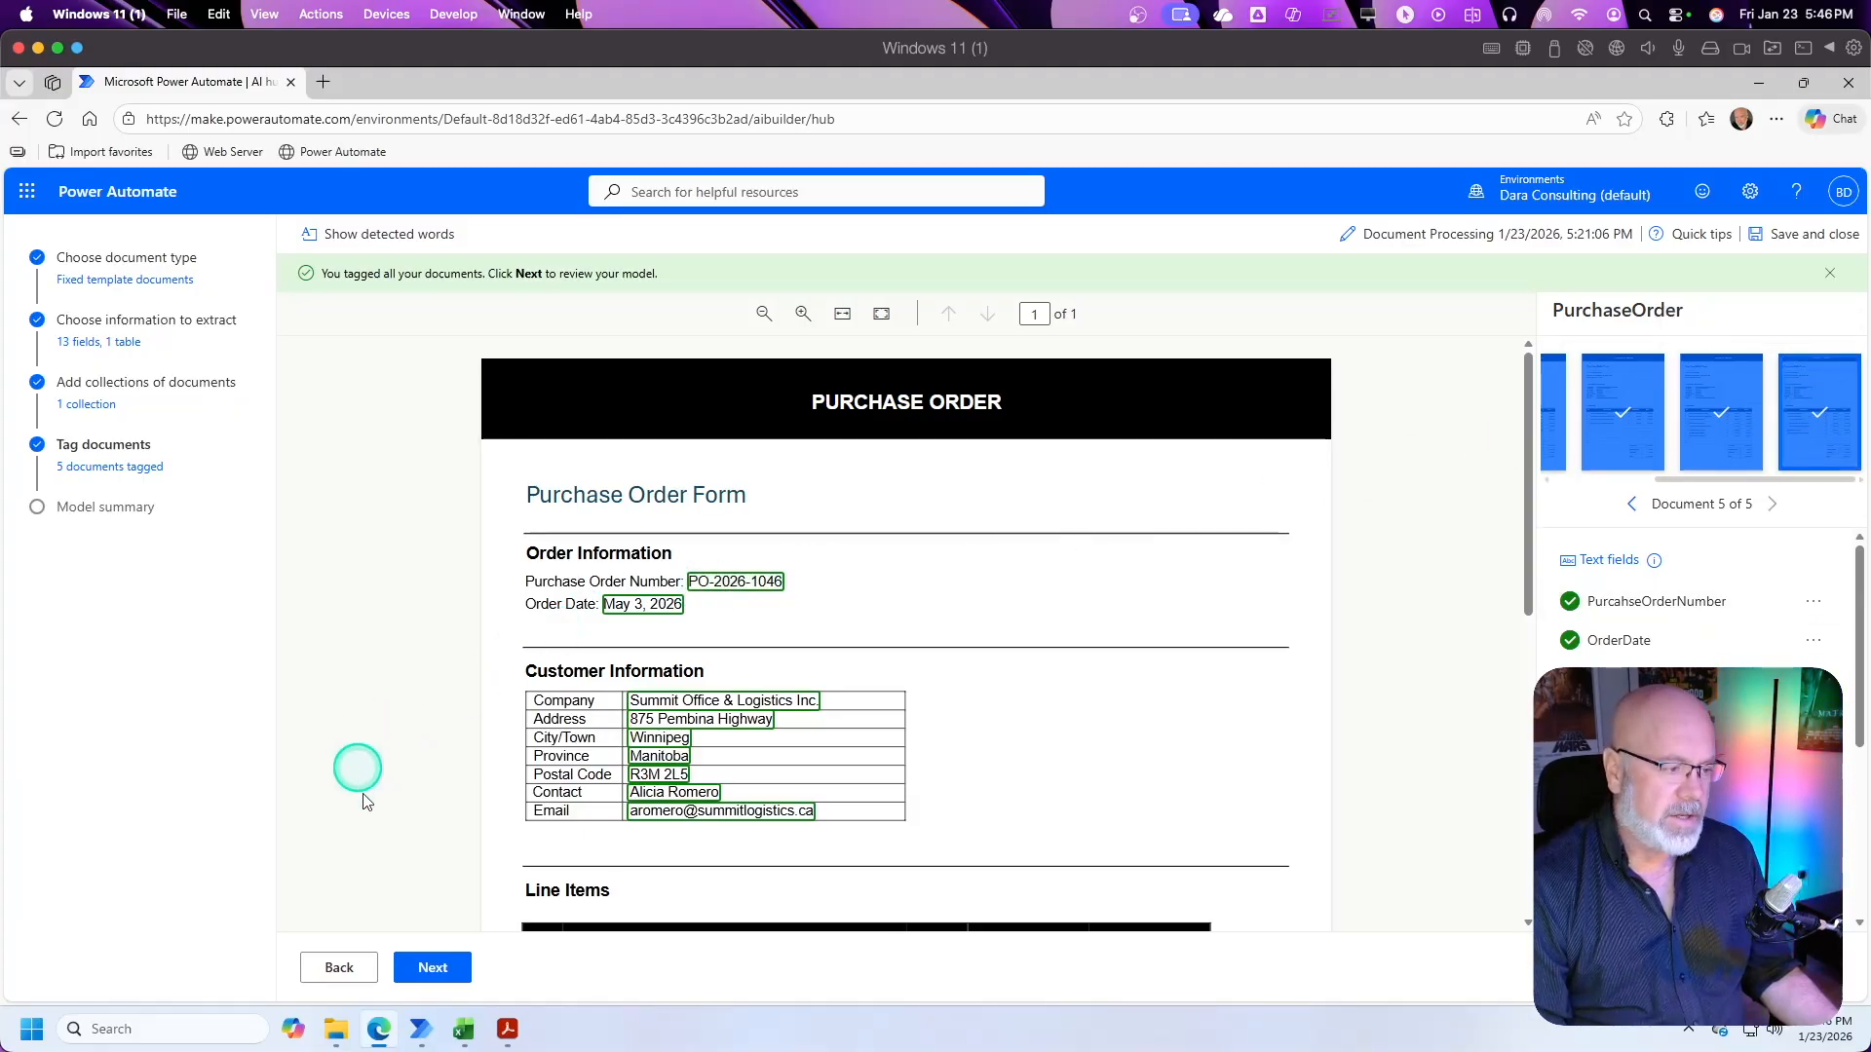
{"action": "left_click", "coordinate": [433, 968]}
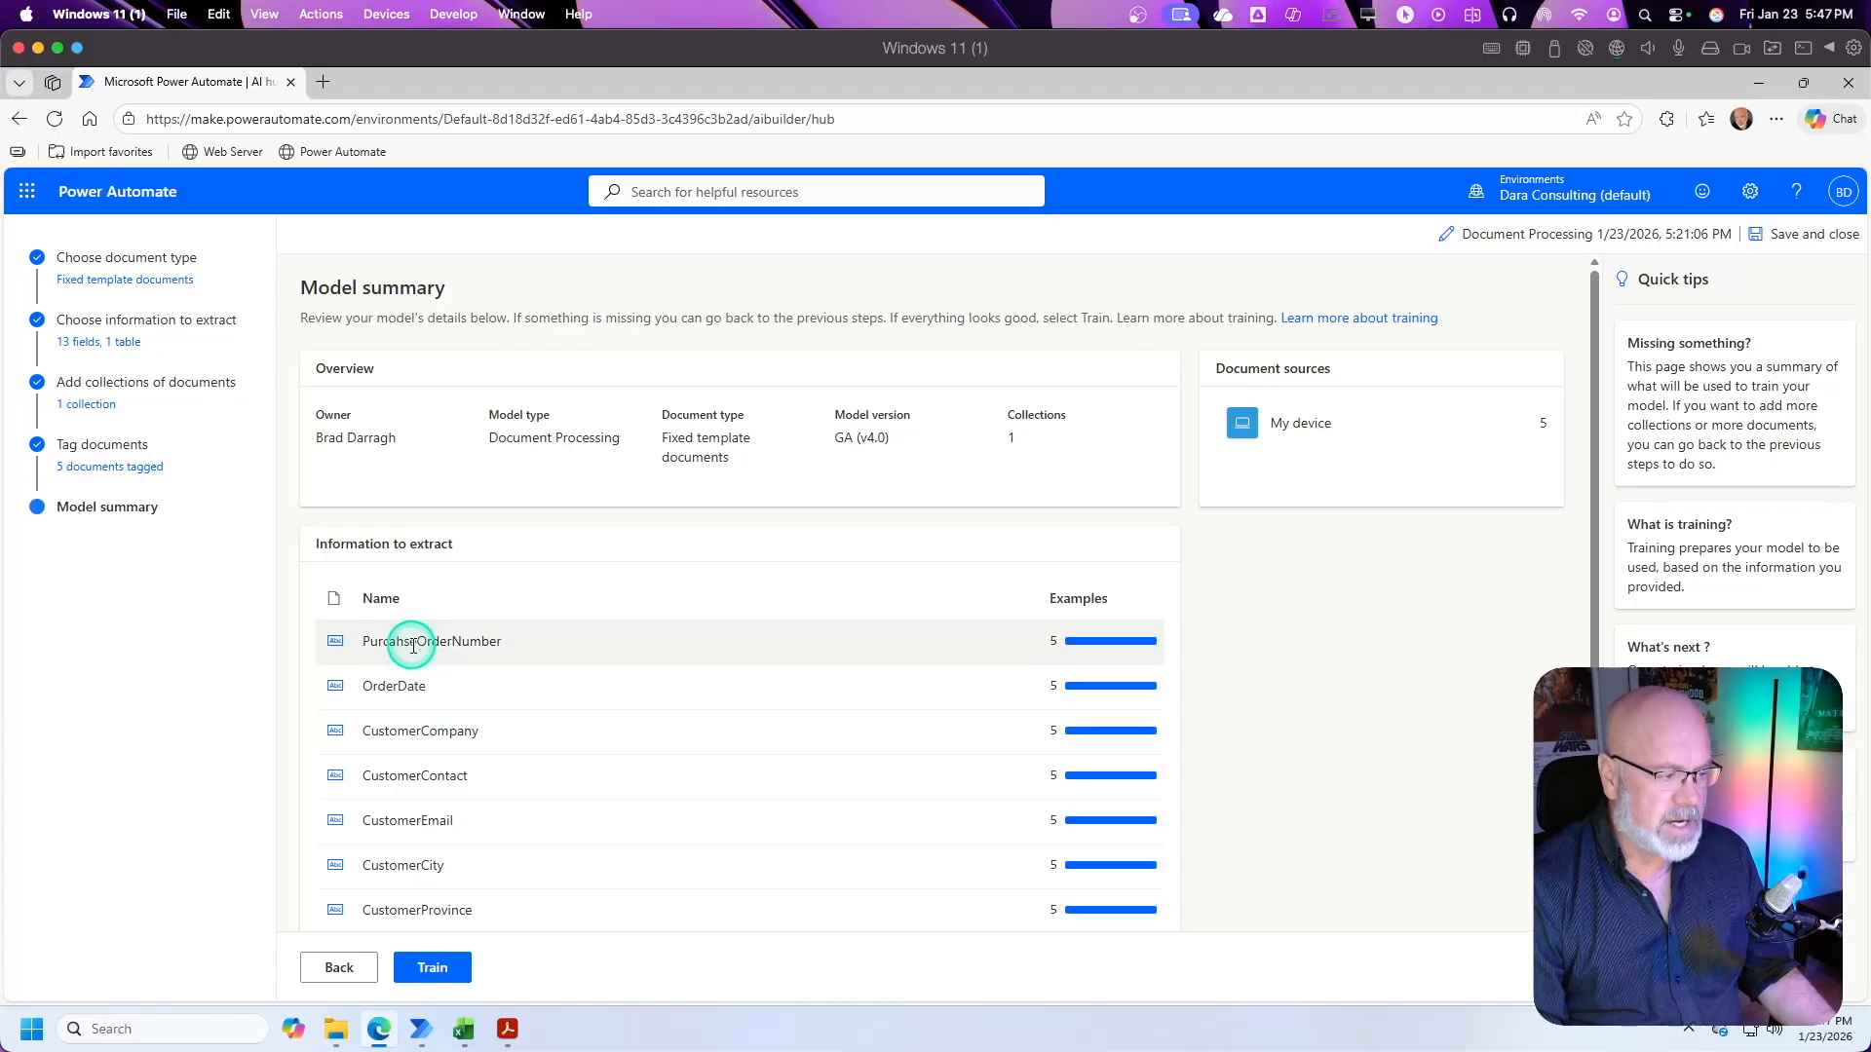
{"action": "scroll", "coordinate": [421, 682], "scroll_direction": "down", "scroll_amount": 3}
{"action": "scroll", "coordinate": [682, 741], "scroll_direction": "up", "scroll_amount": 3}
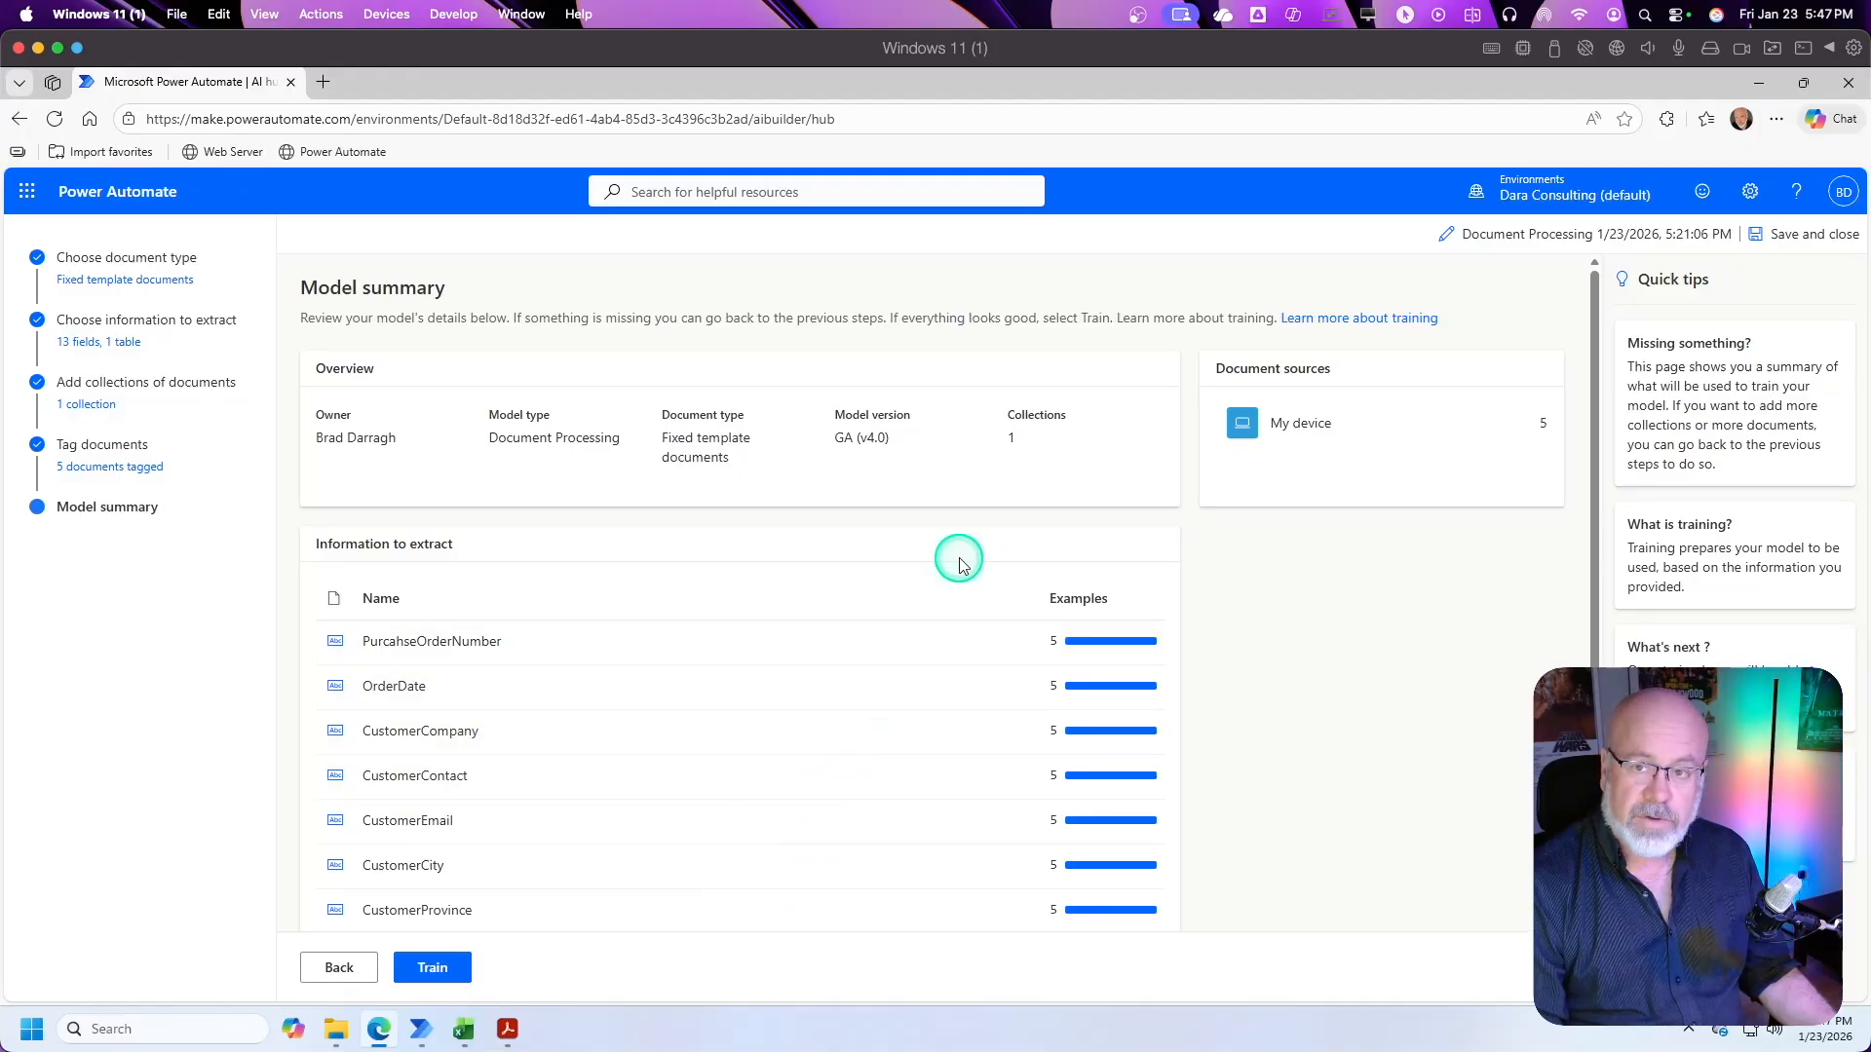
Step: Train the model and open the trained Document Processing 1/23/2026, 5:21:06 PM model from the list of own AI models
{"action": "left_click", "coordinate": [433, 968]}
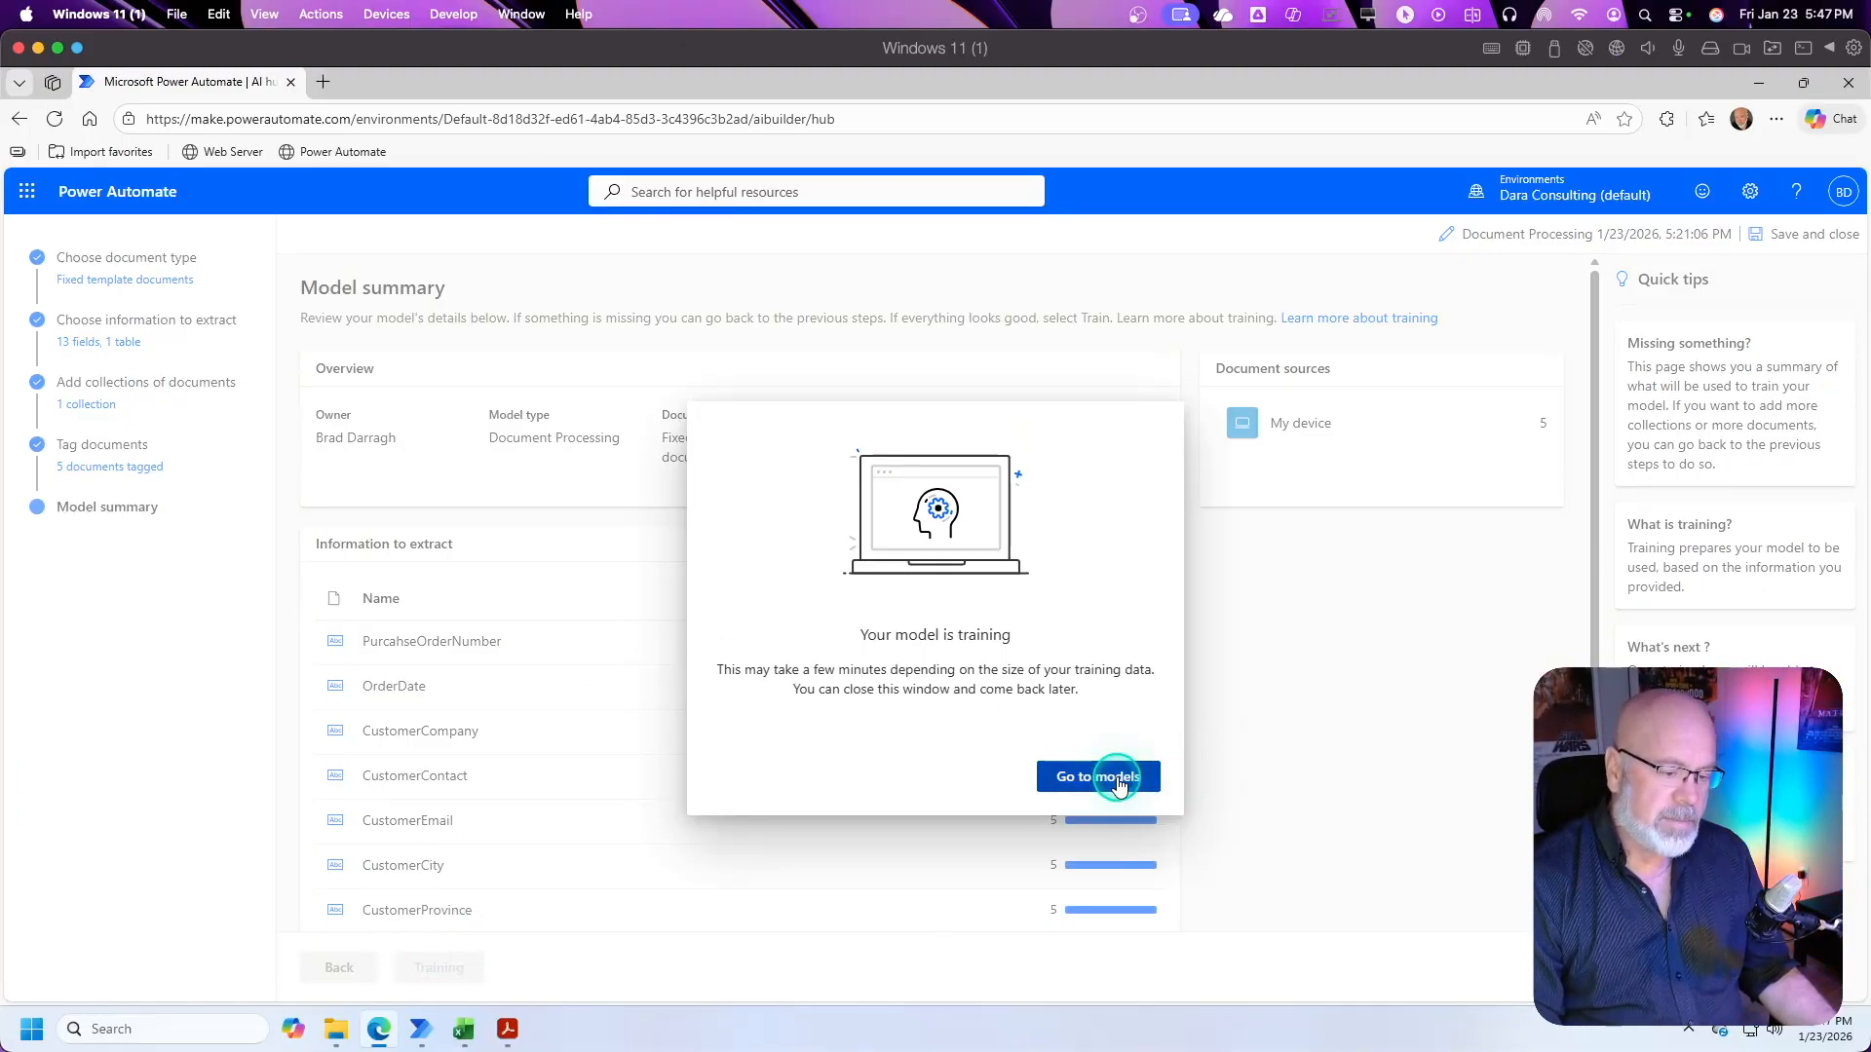
{"action": "left_click", "coordinate": [1119, 780]}
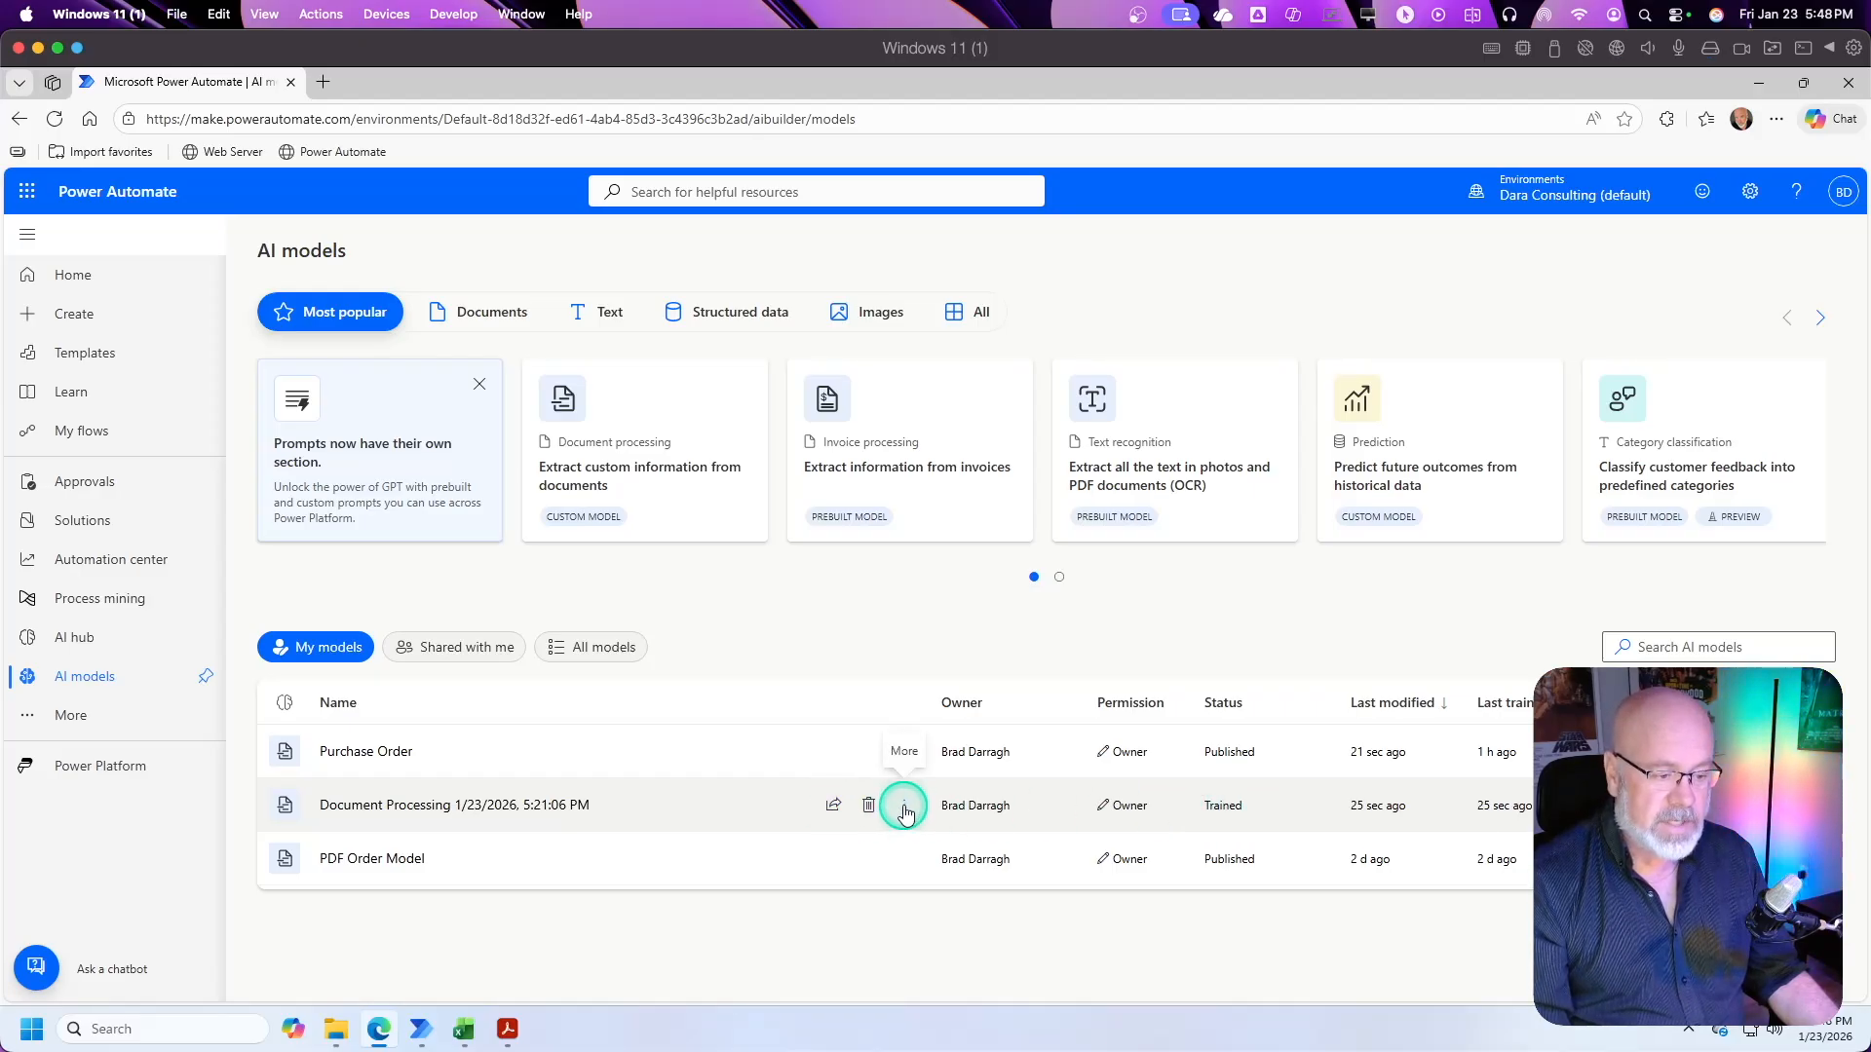
{"action": "left_click", "coordinate": [551, 808]}
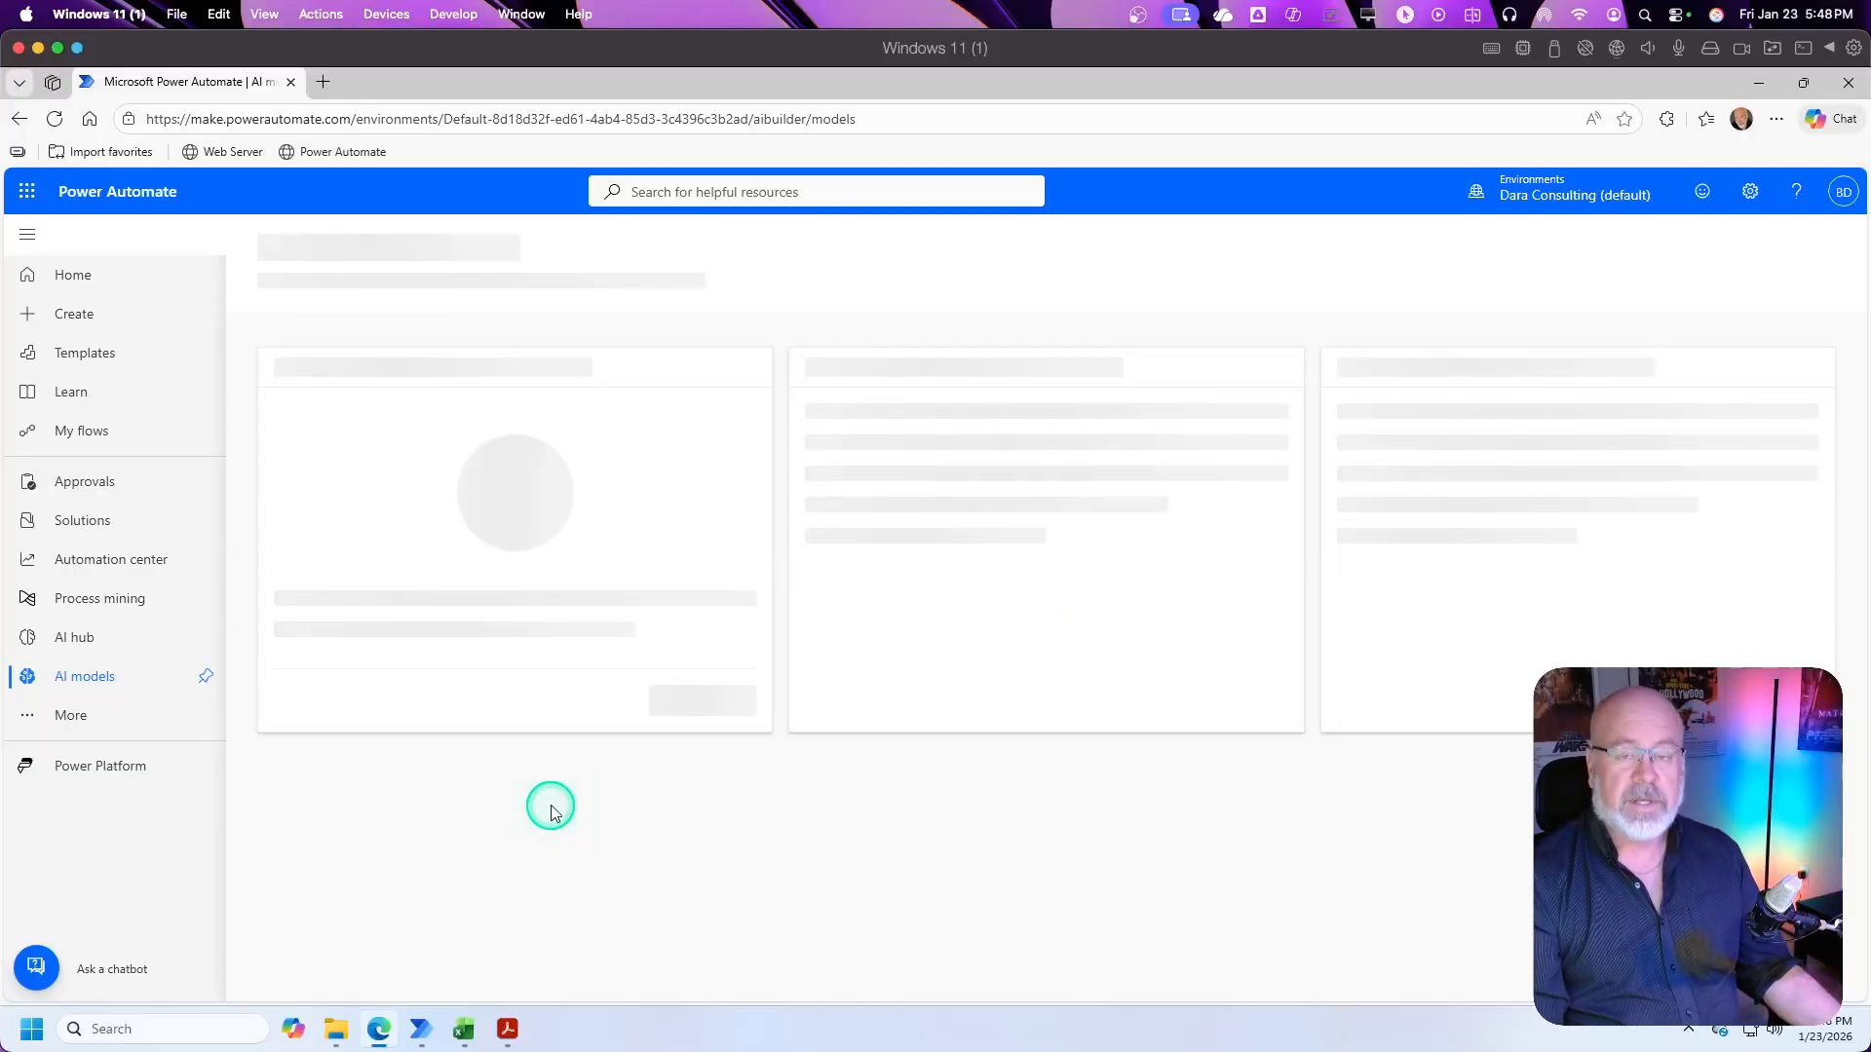
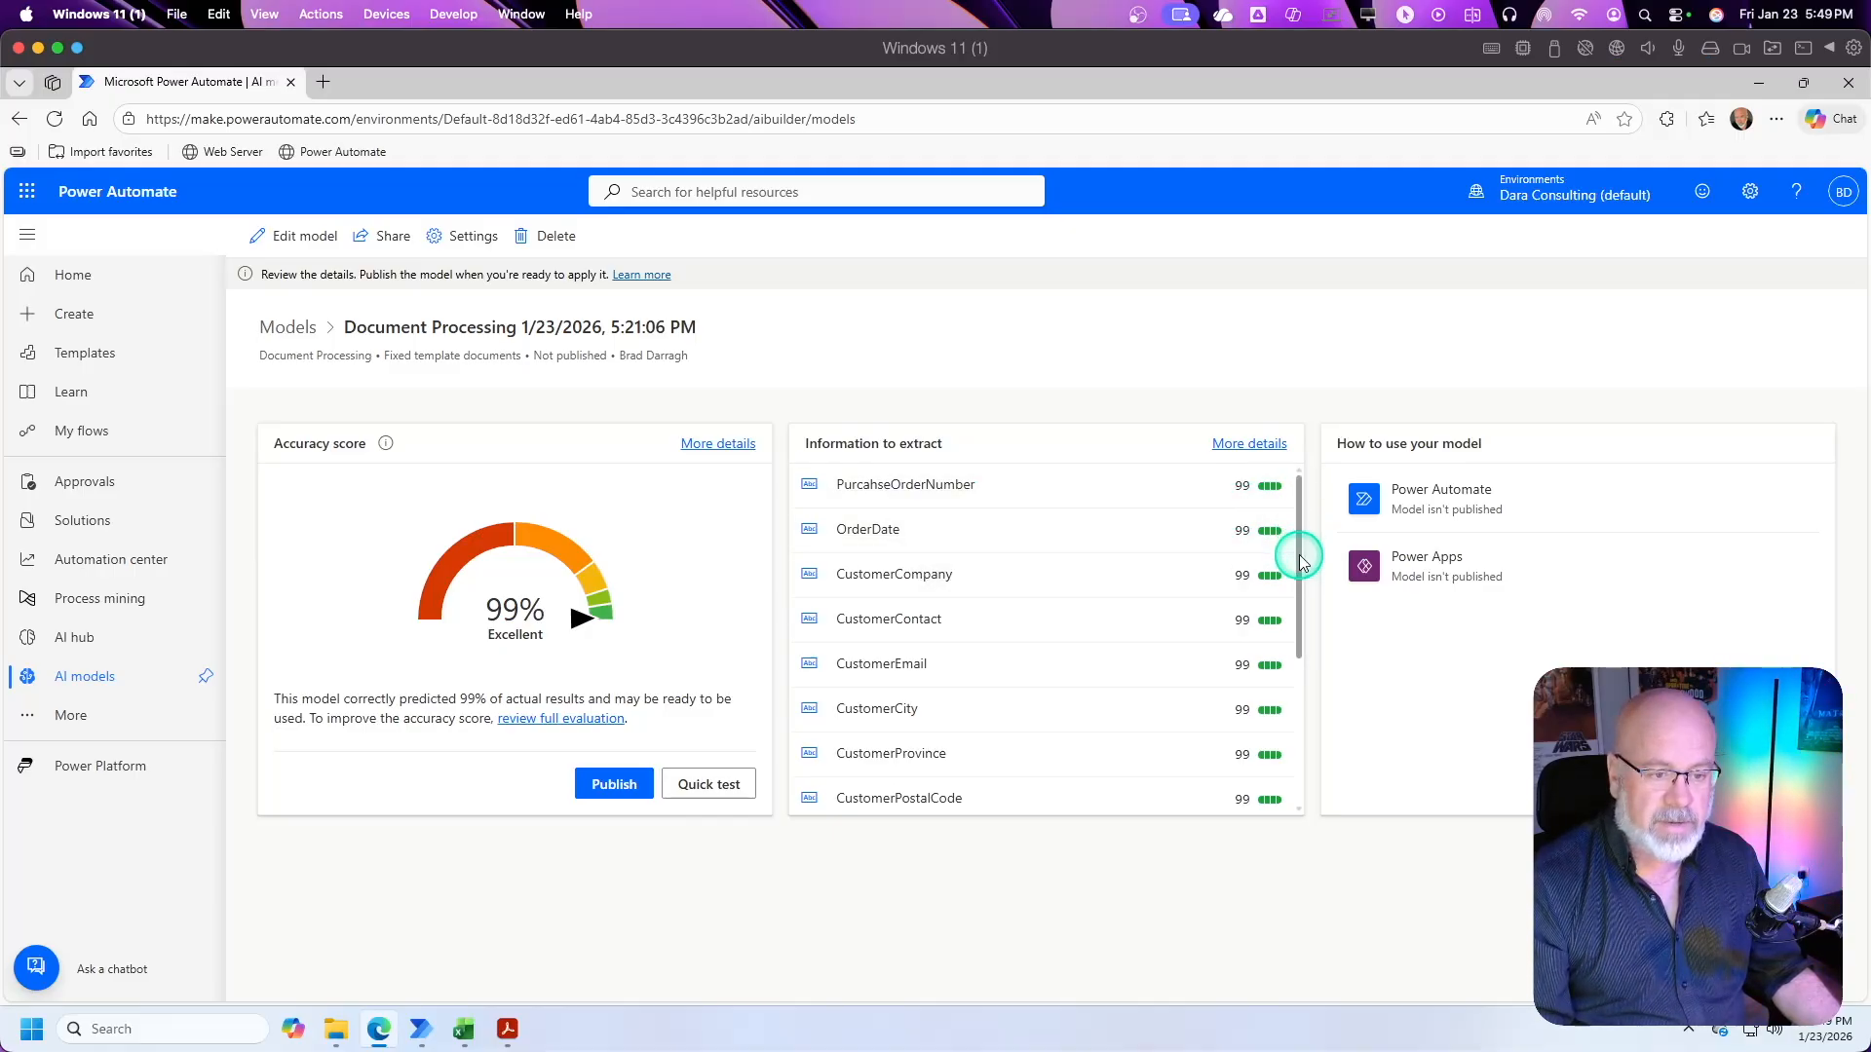
Step: Review the model's full list of information to extract, then open the model for editing
{"action": "left_click_drag", "start_coordinate": [1303, 559], "coordinate": [1316, 743]}
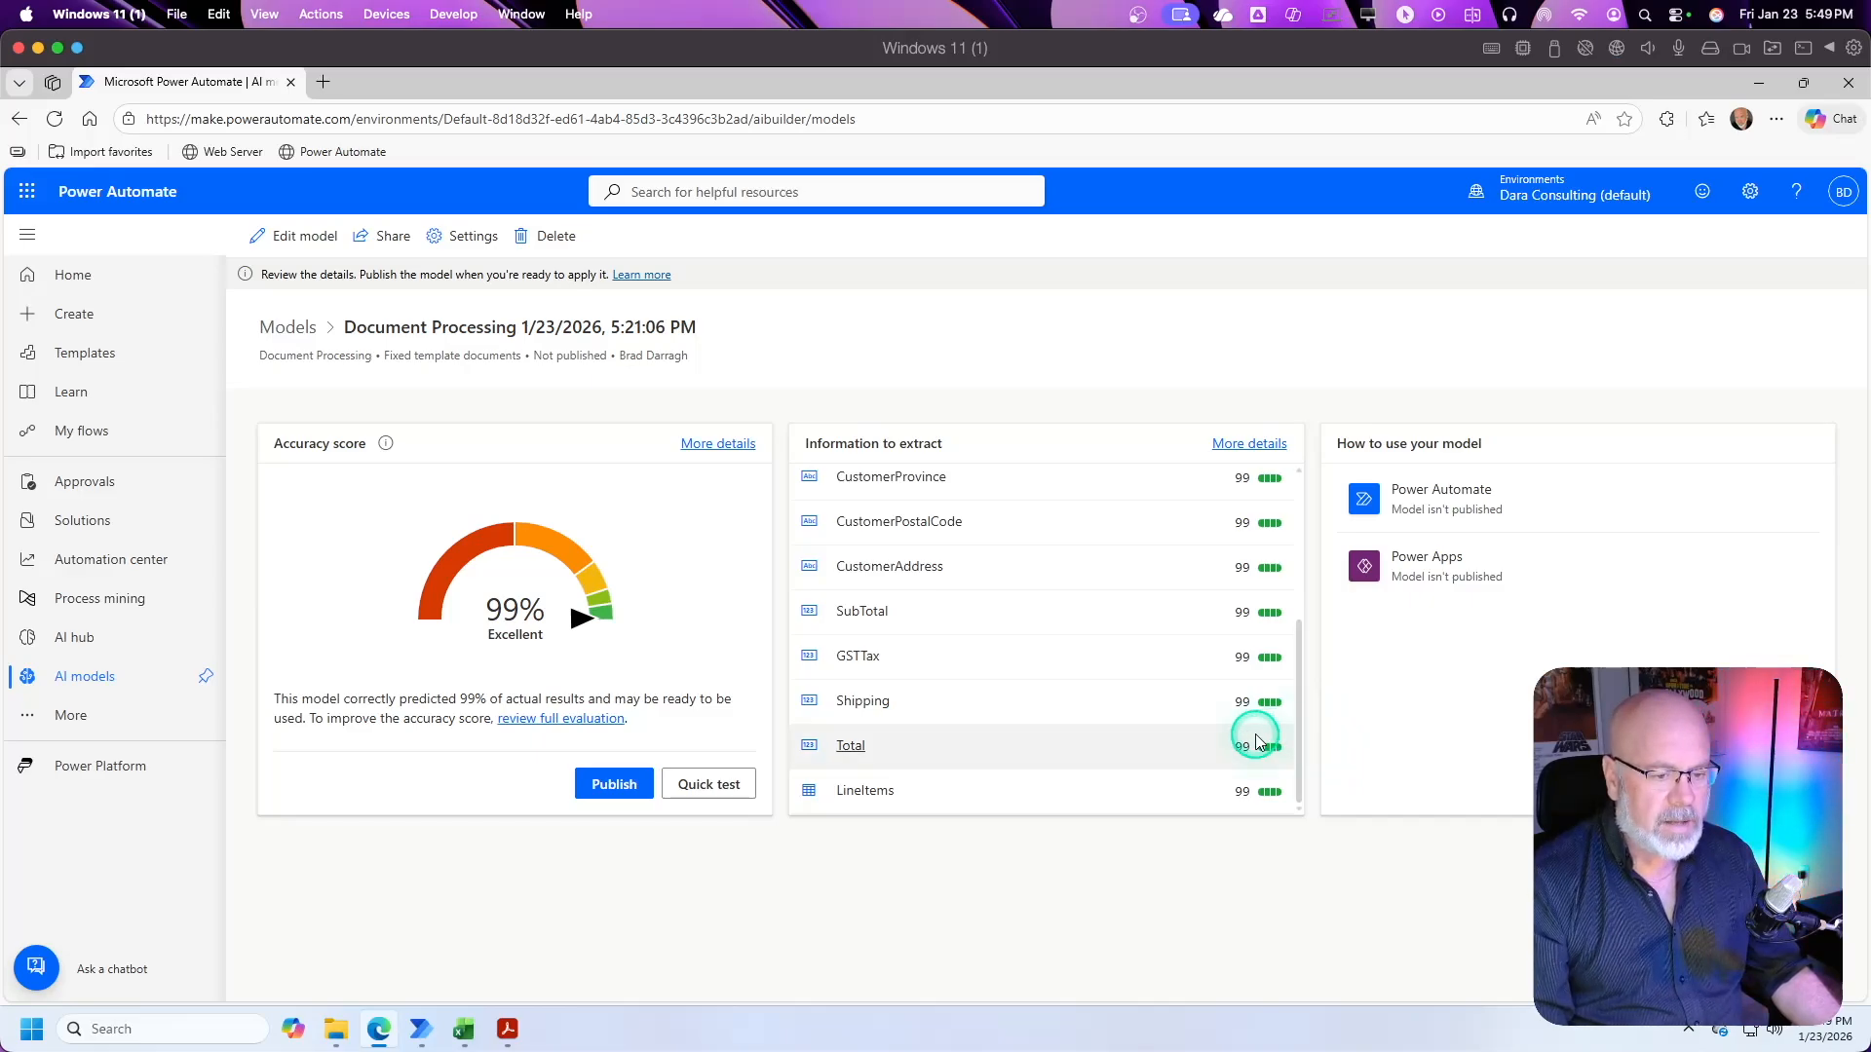
{"action": "left_click_drag", "start_coordinate": [1298, 714], "coordinate": [1296, 544]}
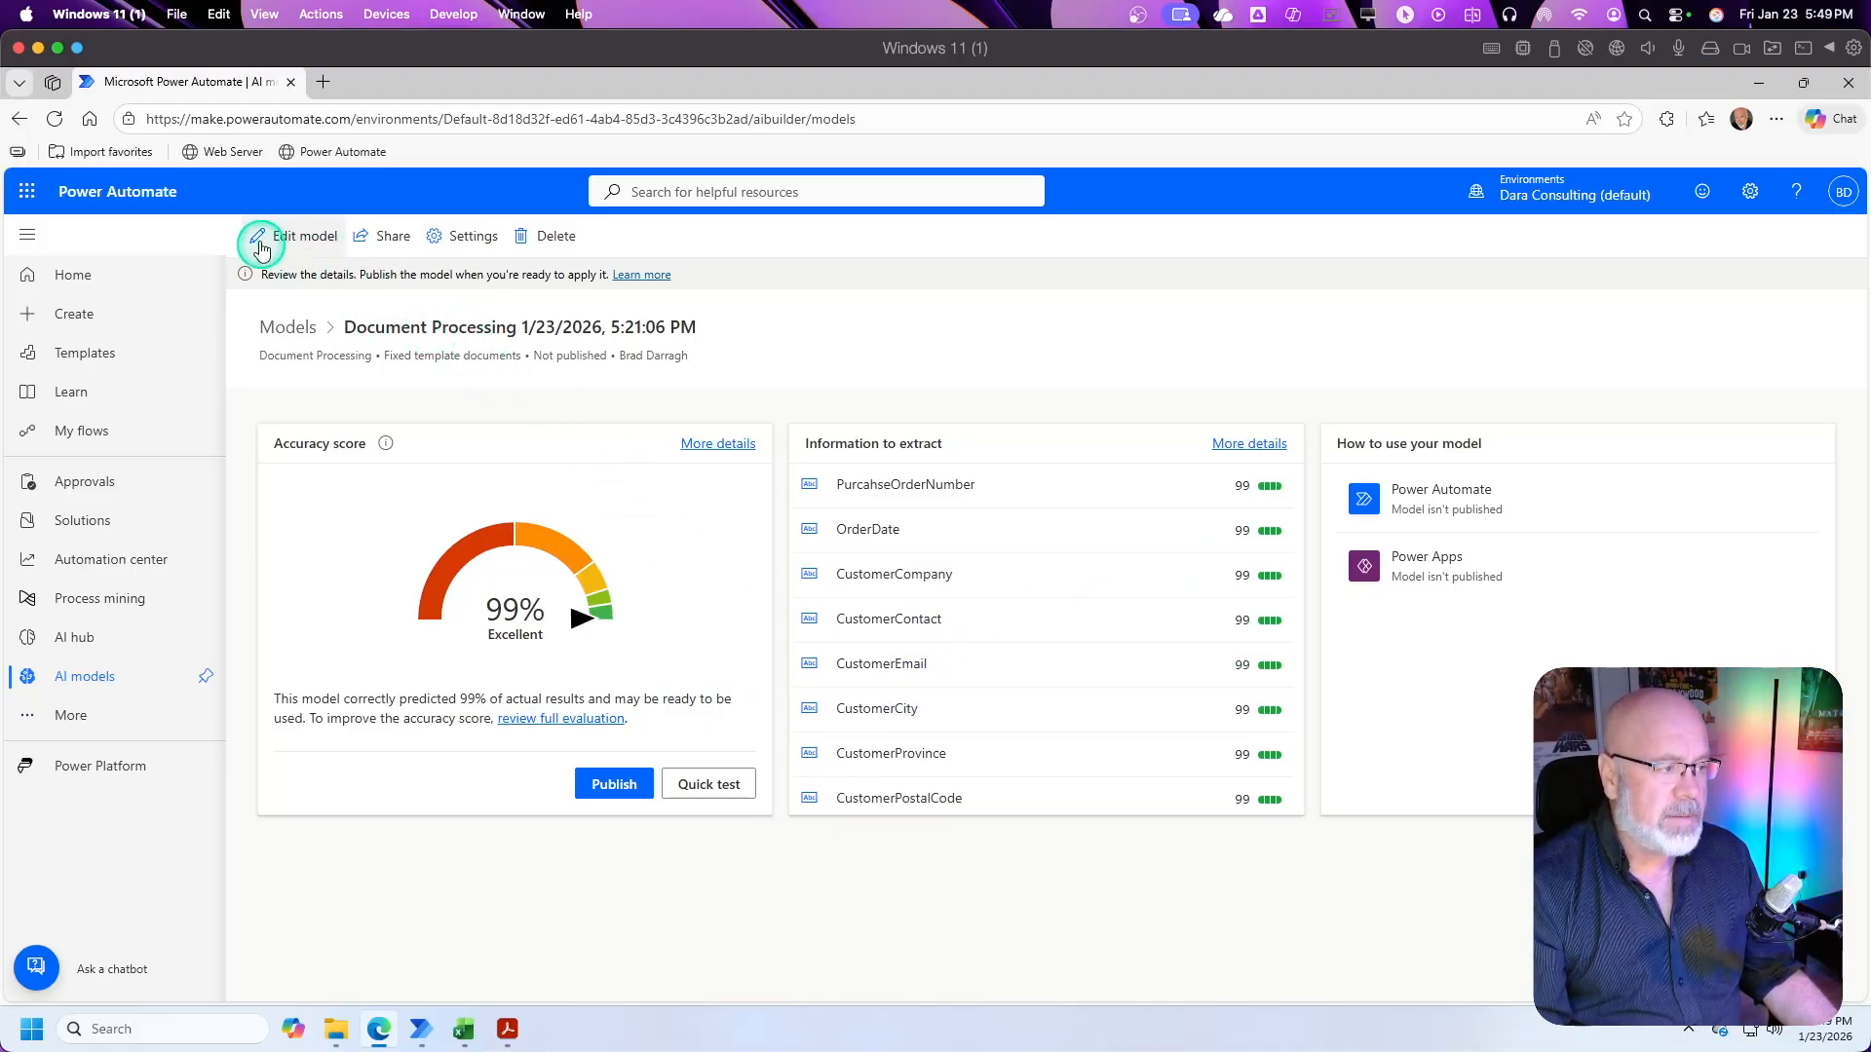
{"action": "left_click", "coordinate": [304, 238]}
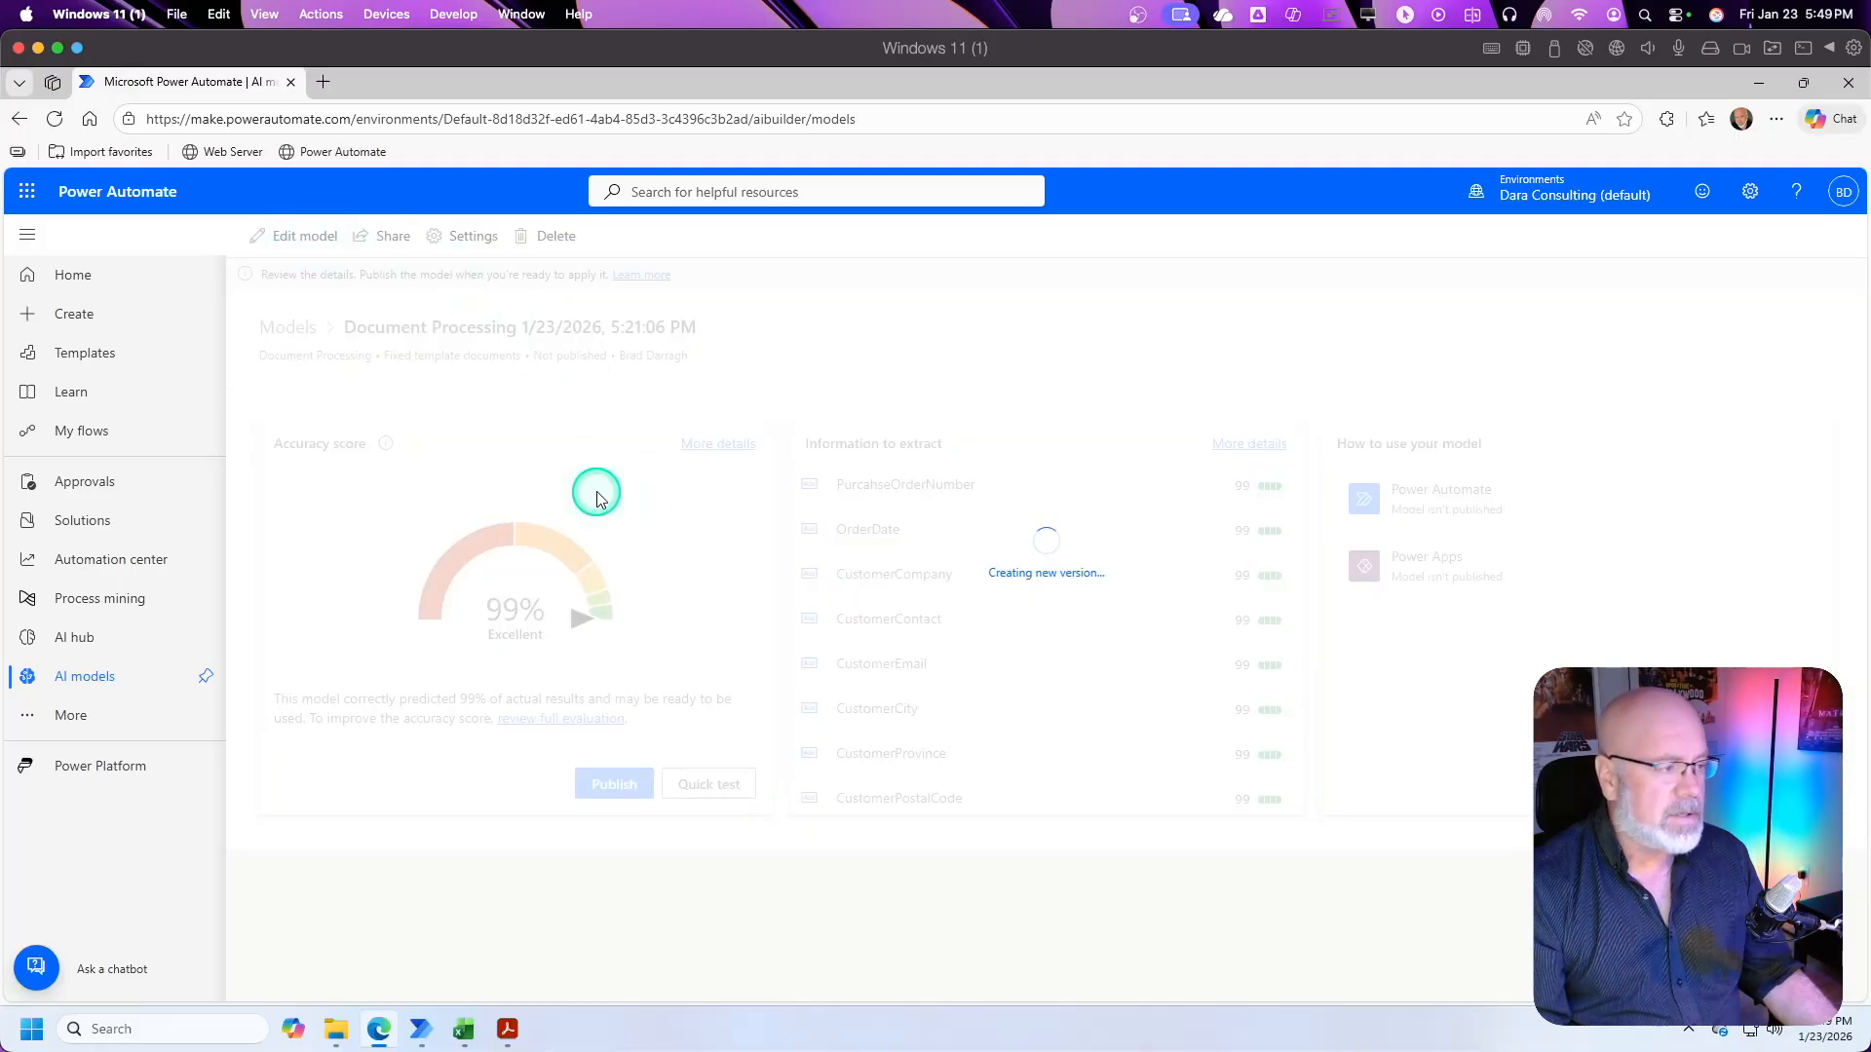
Step: Rename the model as Process Purchase Orders, then save and close the draft
{"action": "left_click", "coordinate": [1577, 234]}
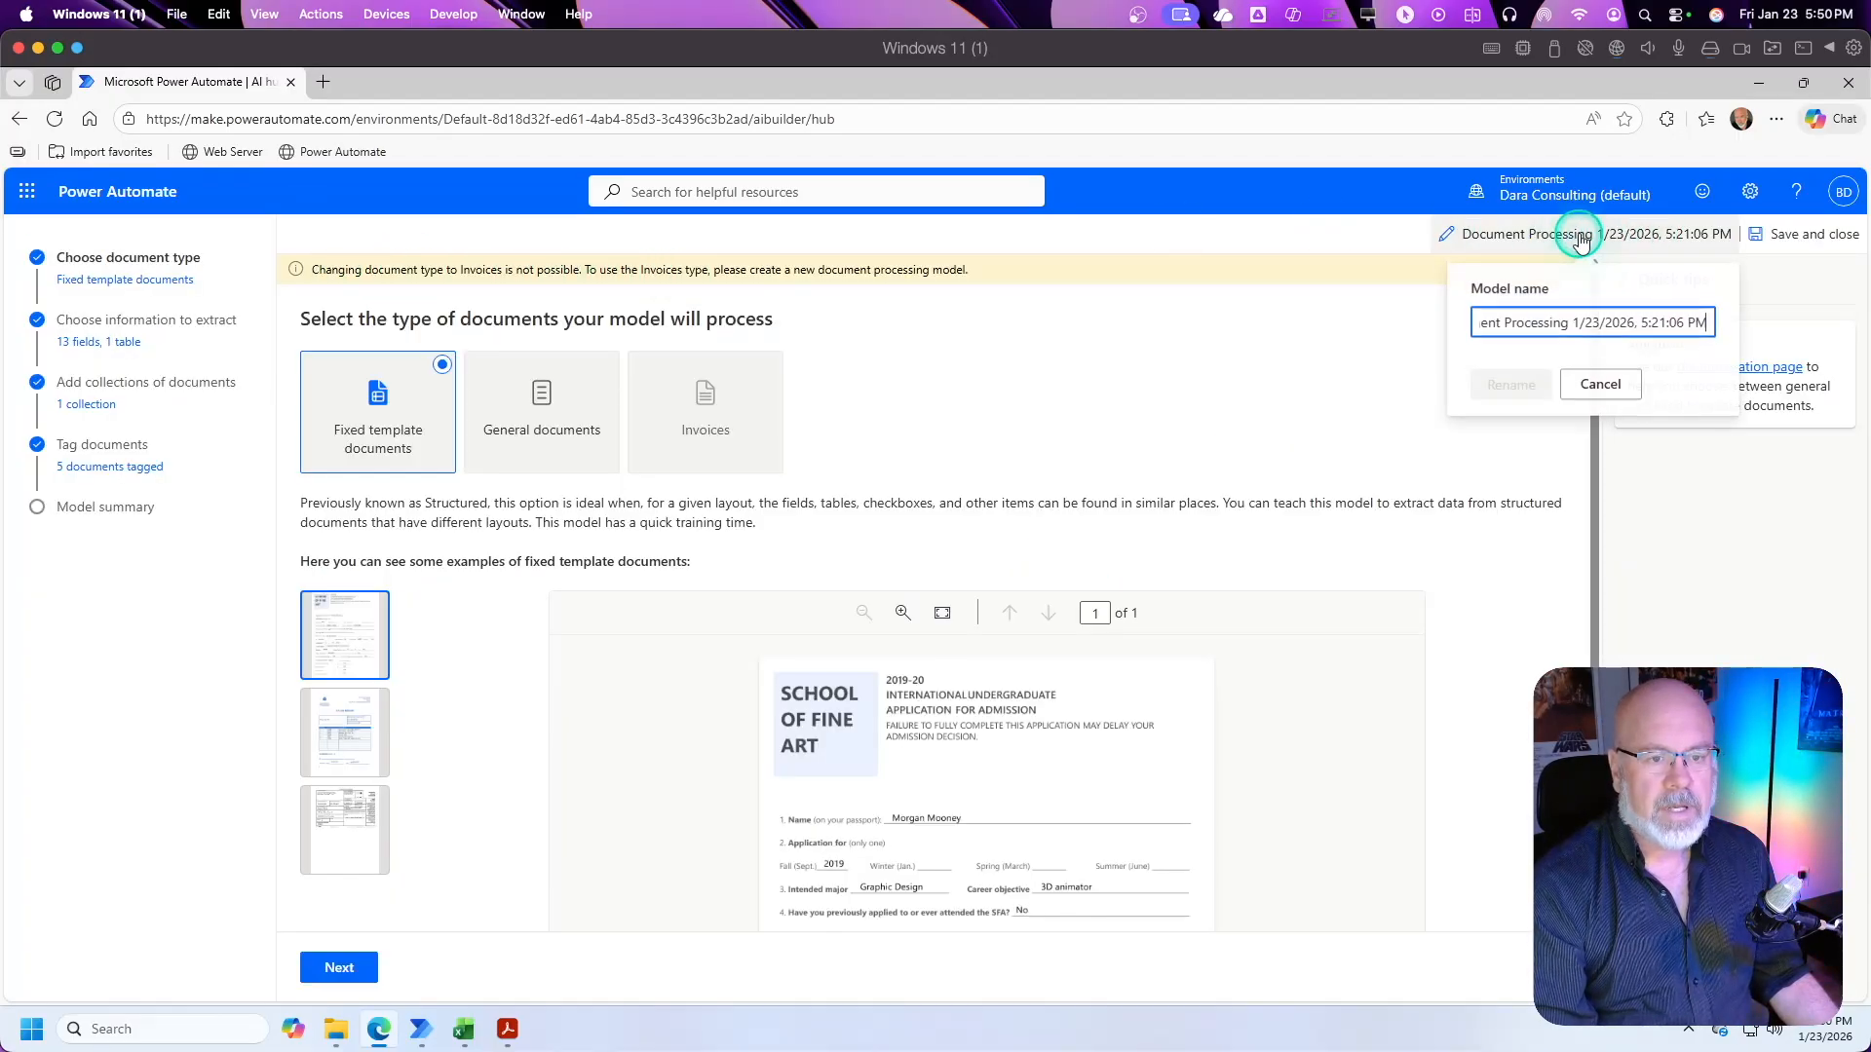
{"action": "left_click", "coordinate": [1561, 322]}
{"action": "left_click", "coordinate": [1688, 333]}
{"action": "key", "text": "ctrl+a"}
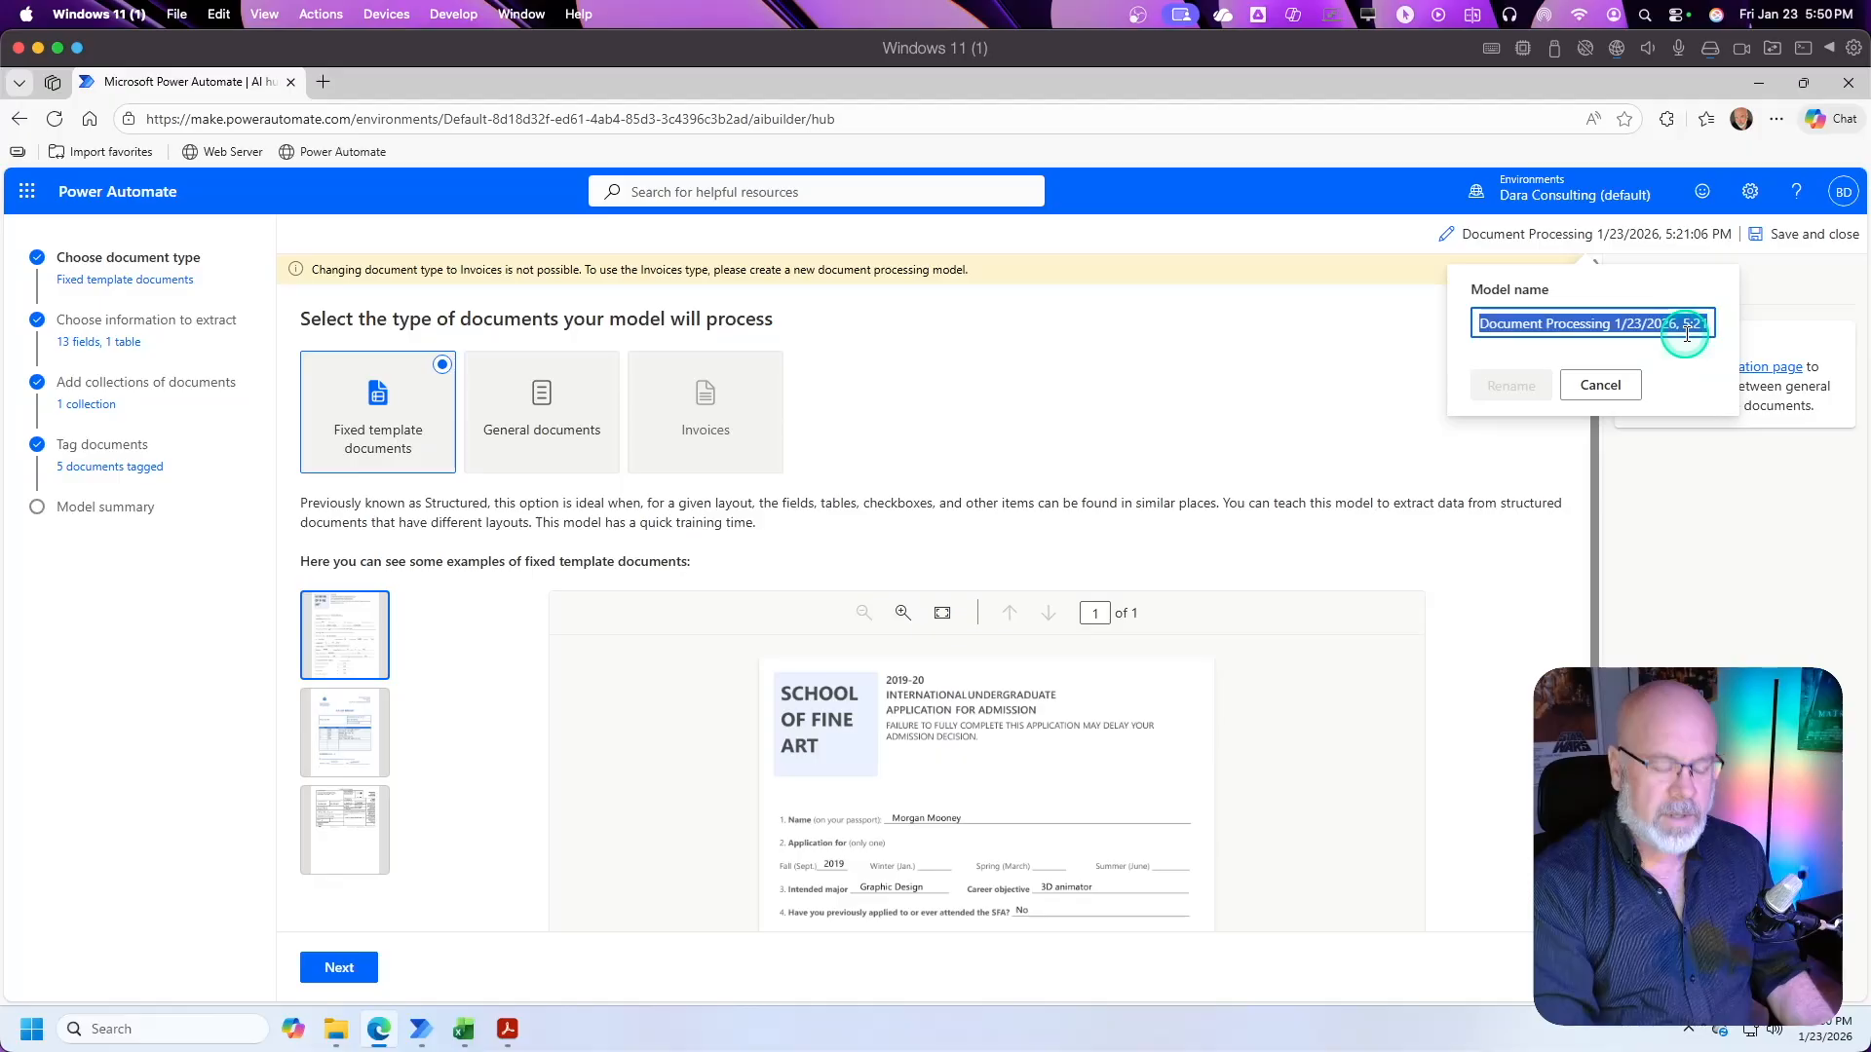
{"action": "type", "text": "Proces"}
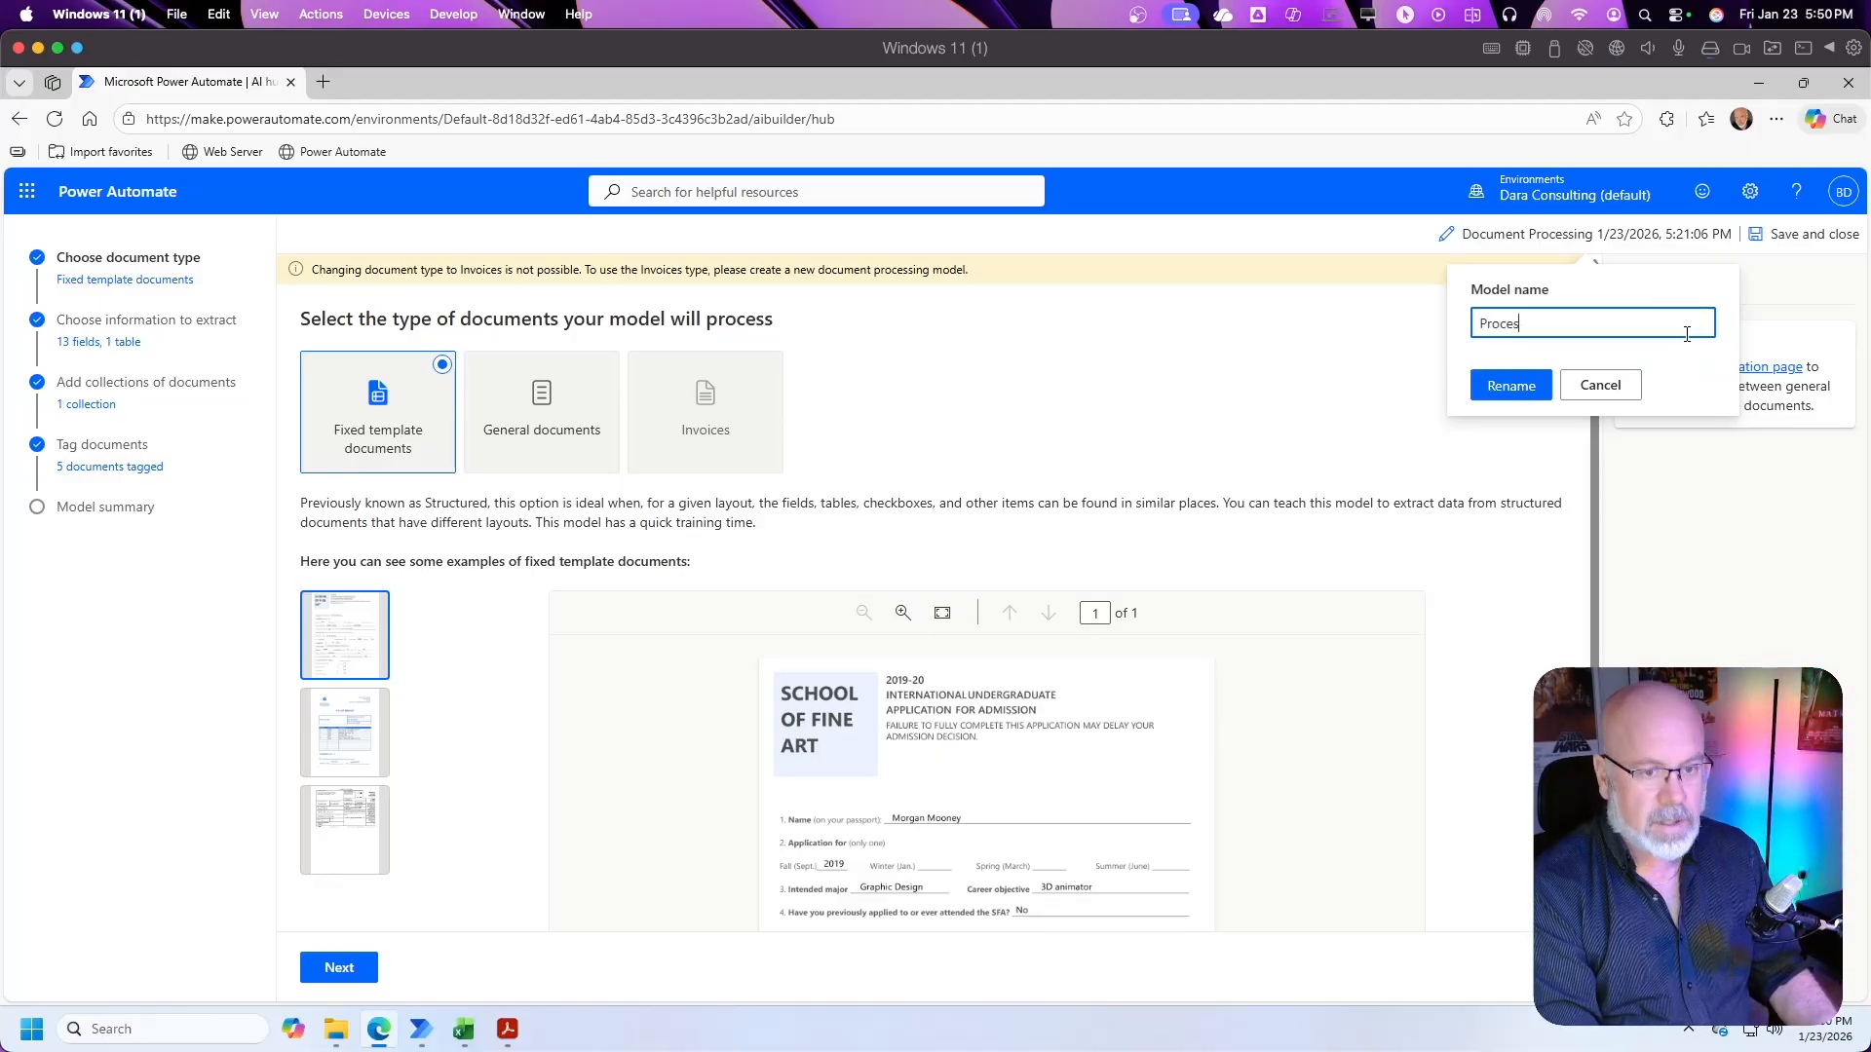
{"action": "type", "text": "s Purc"}
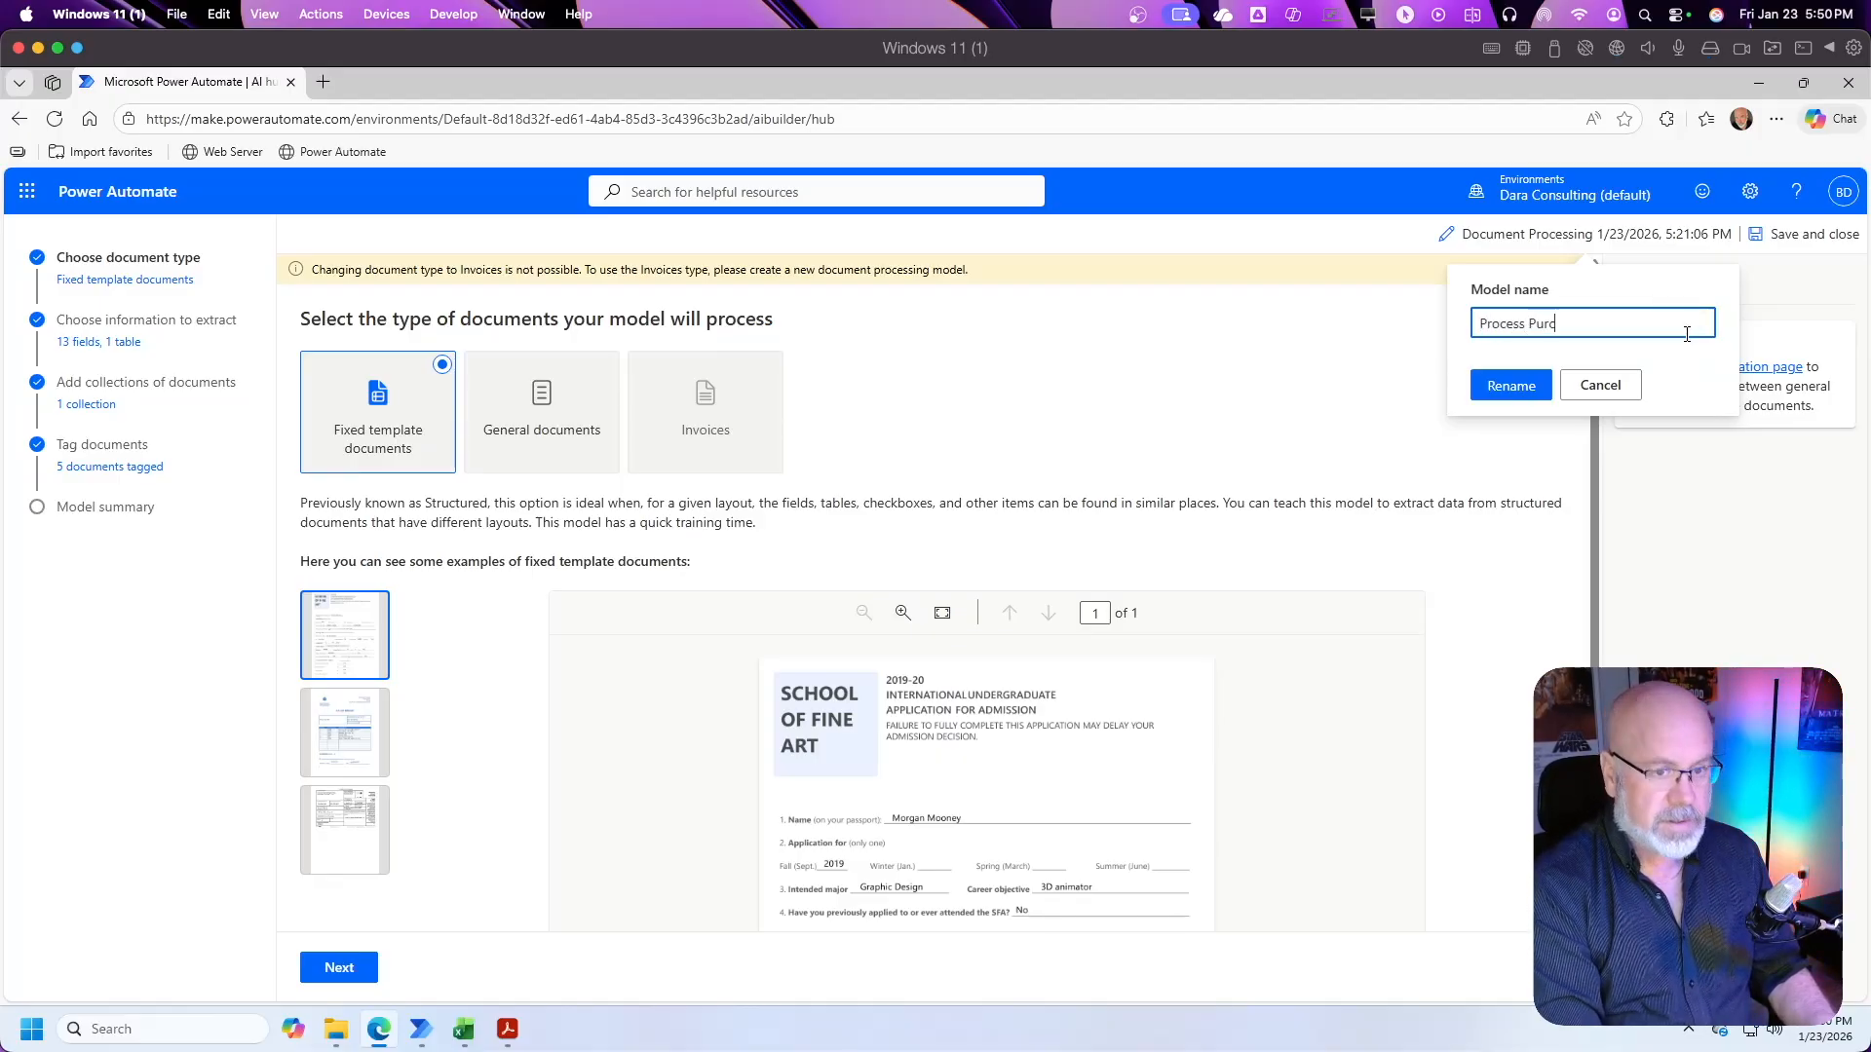
{"action": "type", "text": "hase Orders"}
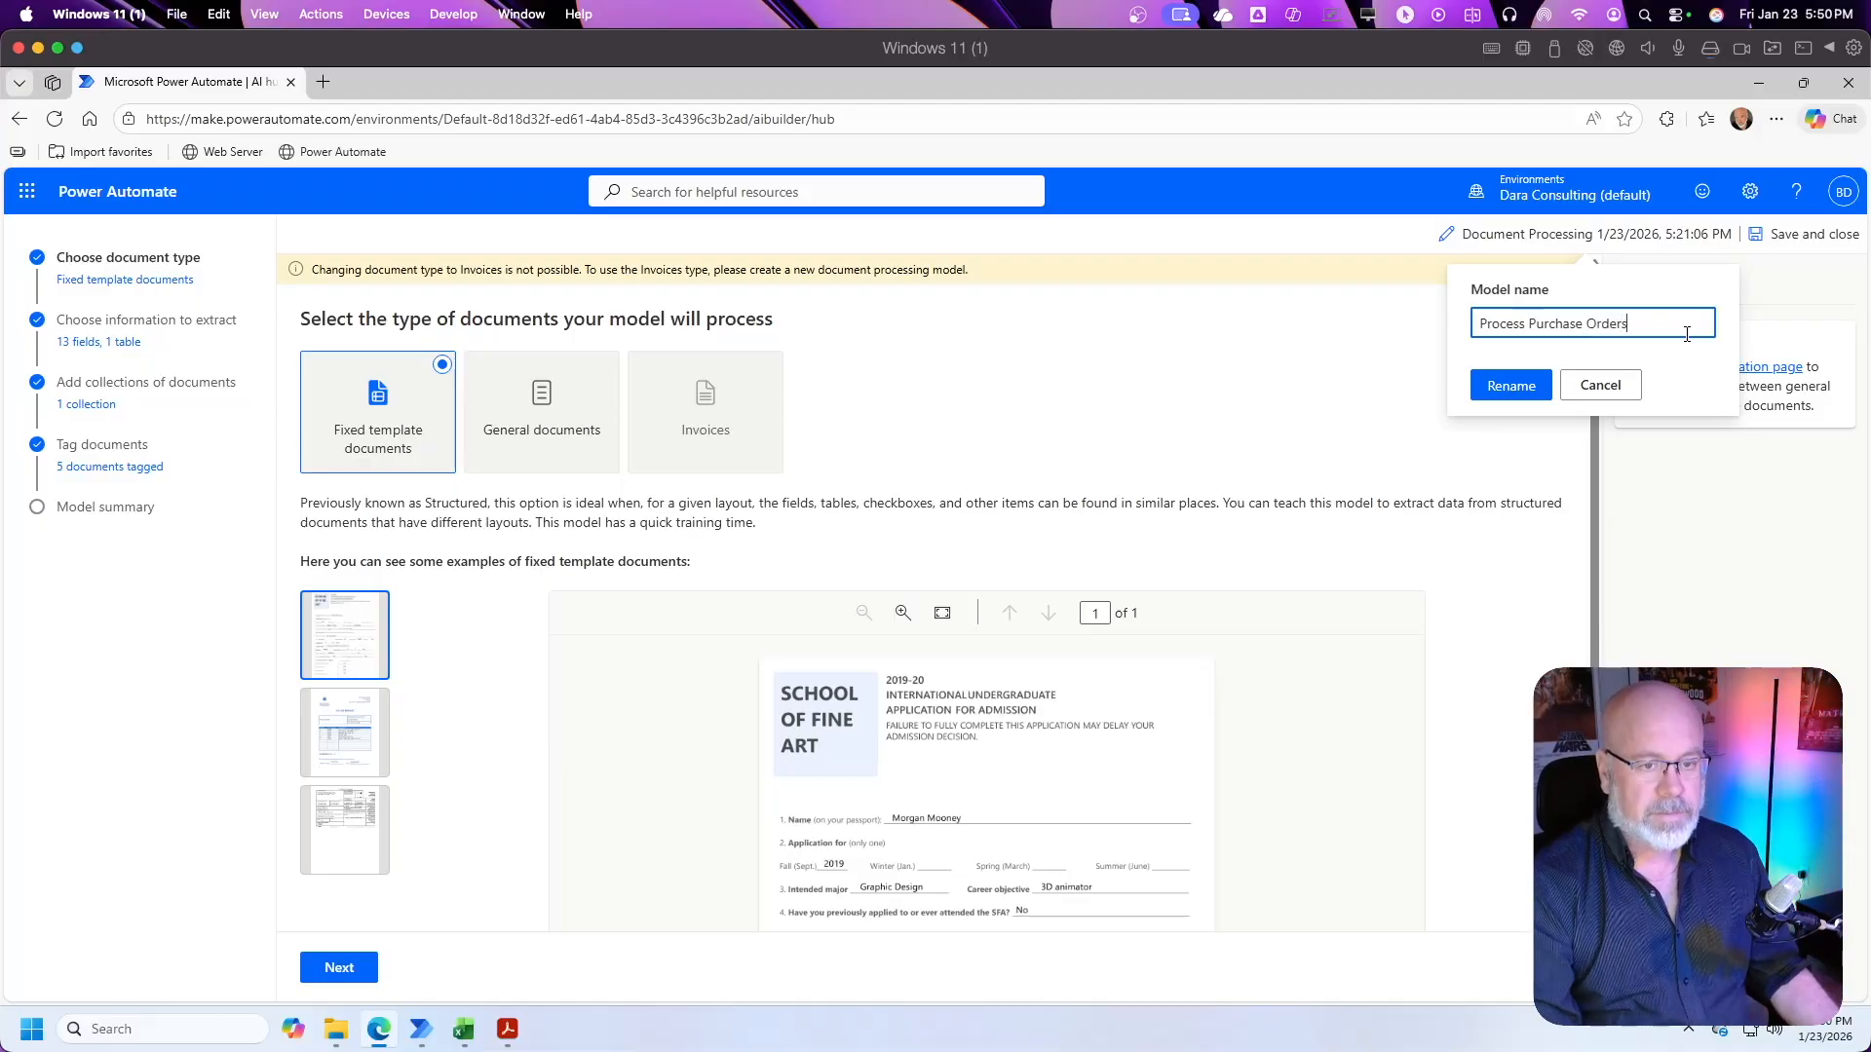
{"action": "left_click", "coordinate": [1526, 388]}
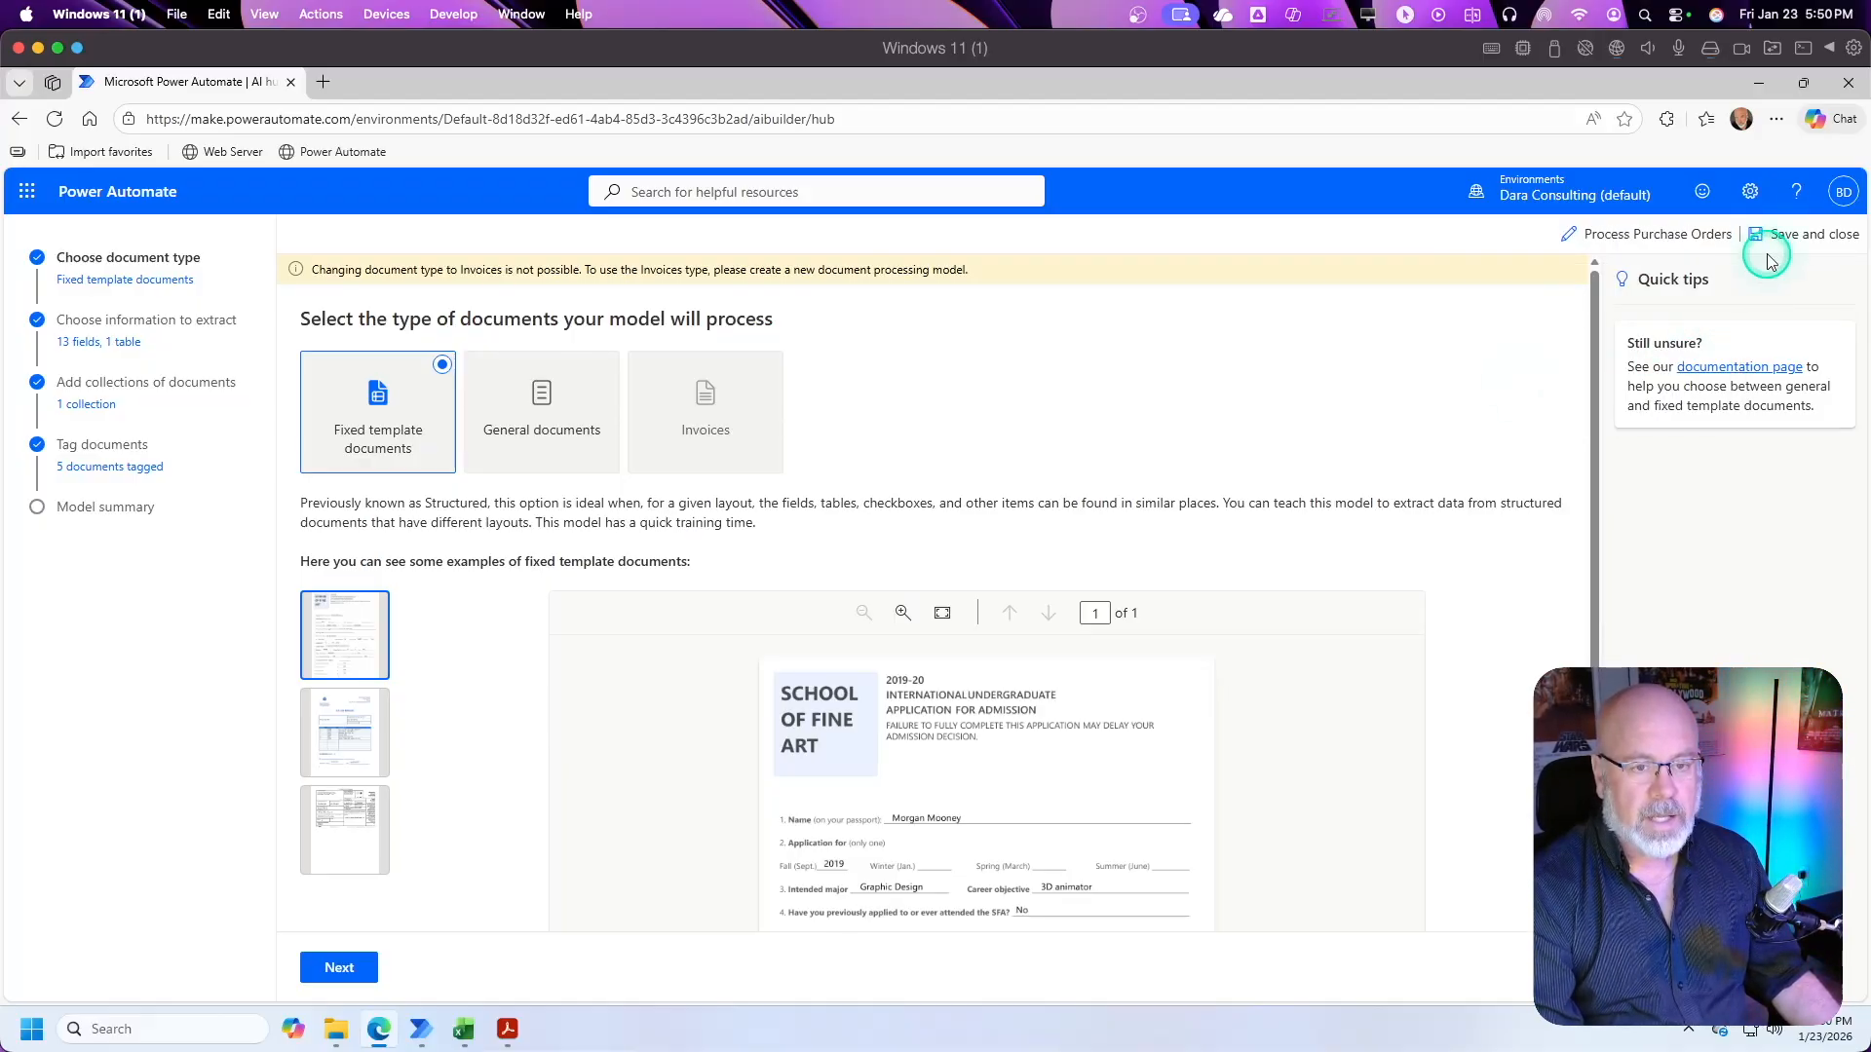
{"action": "left_click", "coordinate": [1812, 237]}
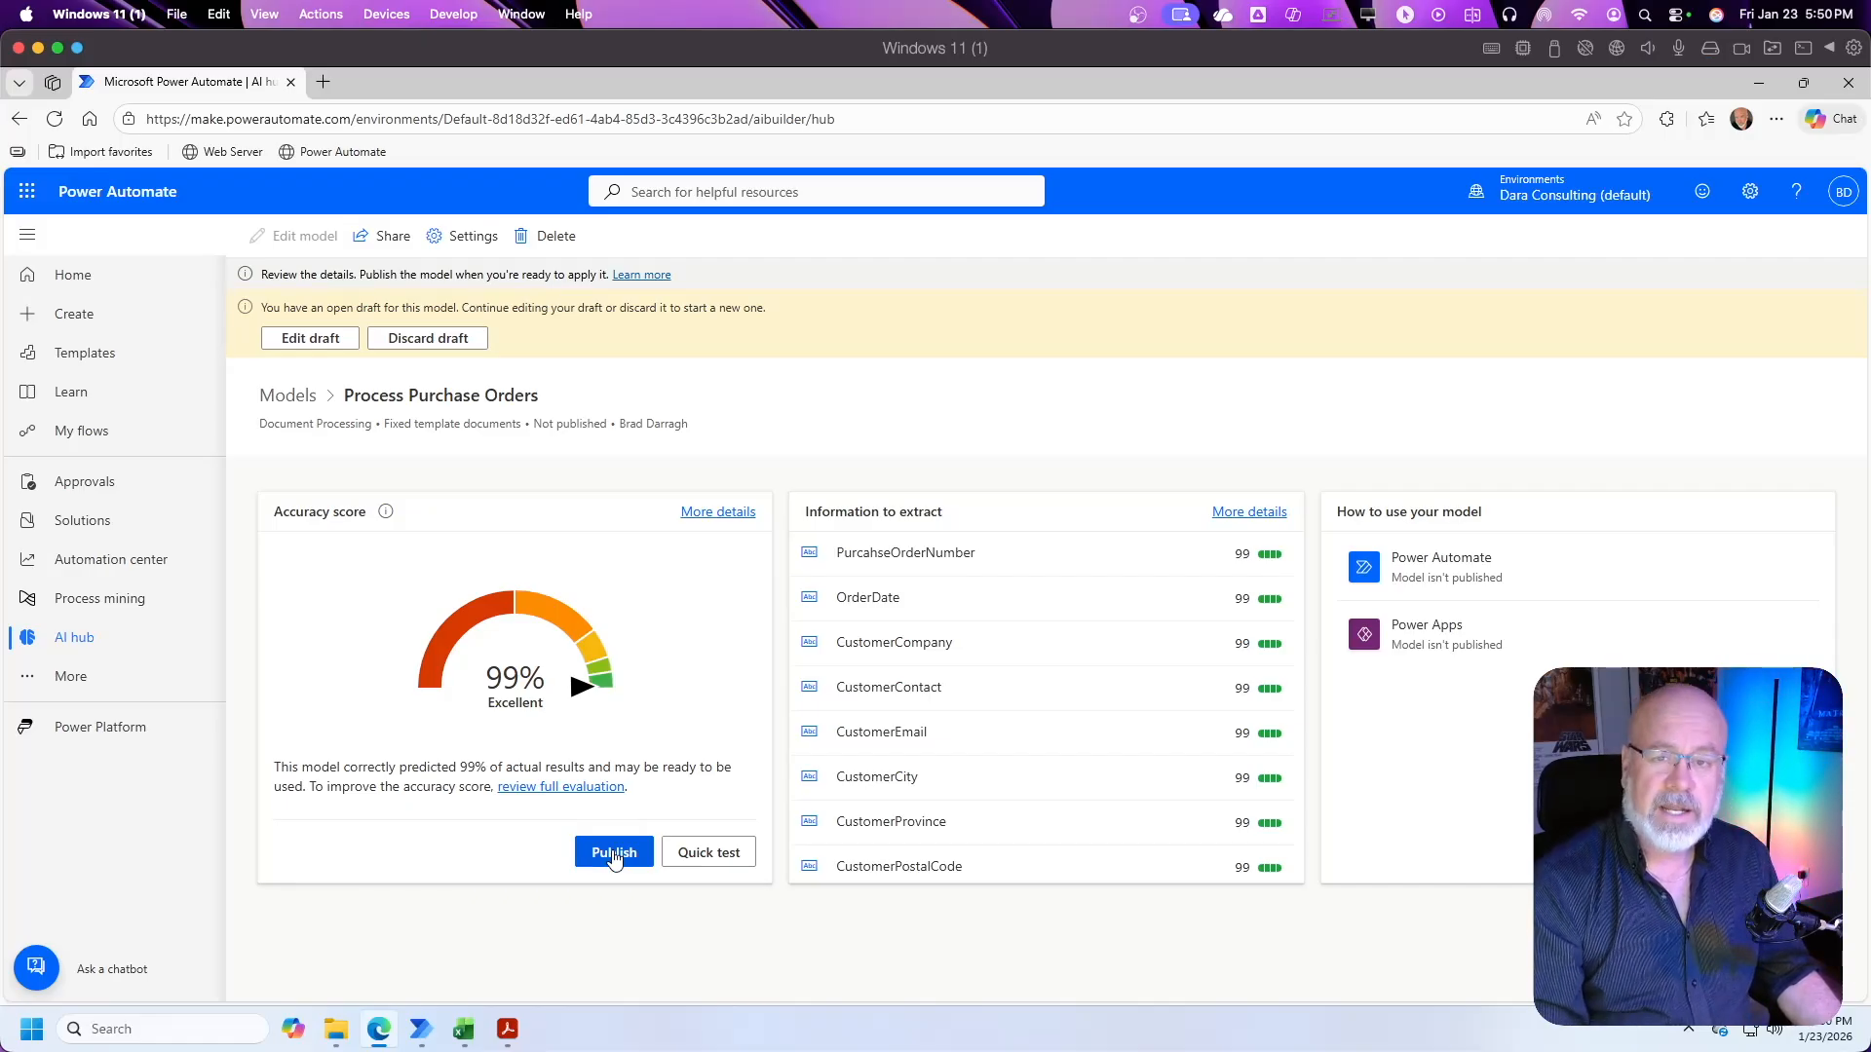
Step: Run a quick test of the model with Purchase_Order_PO-2026-1047.pdf from the Training folder
{"action": "left_click", "coordinate": [726, 854]}
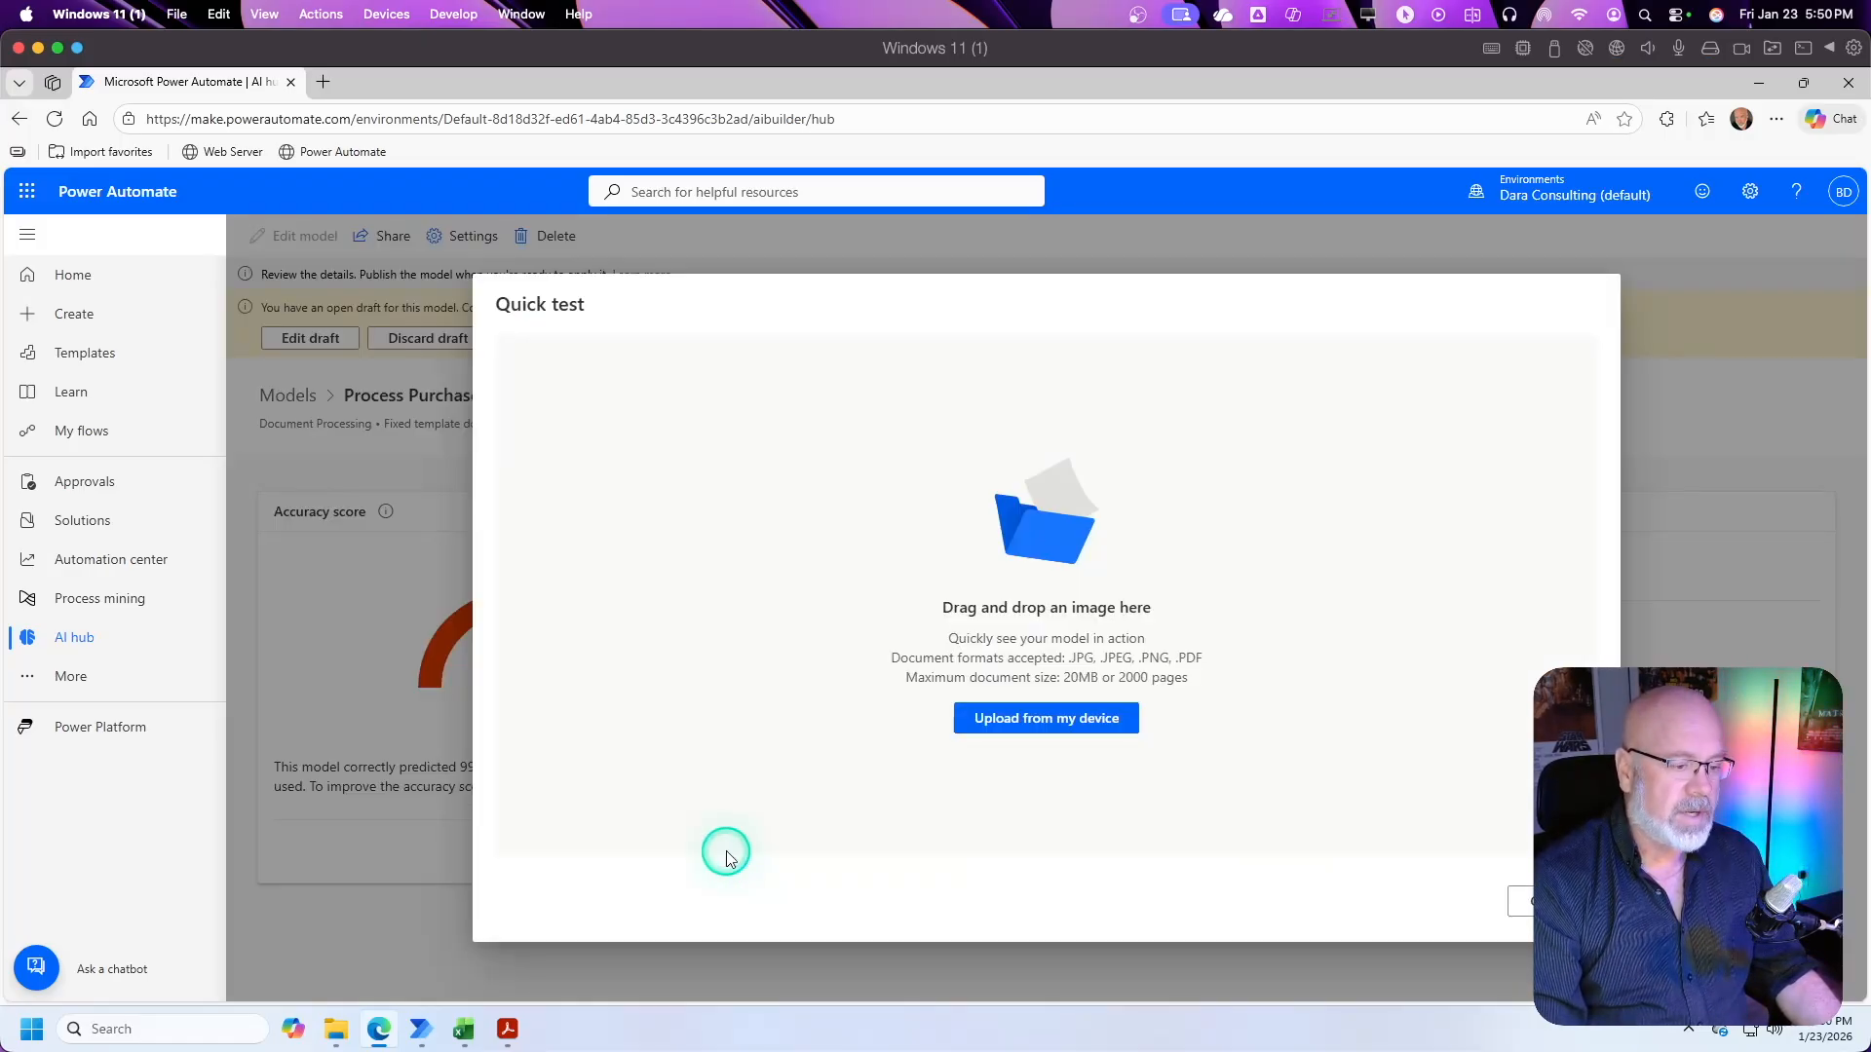
{"action": "left_click", "coordinate": [1067, 723]}
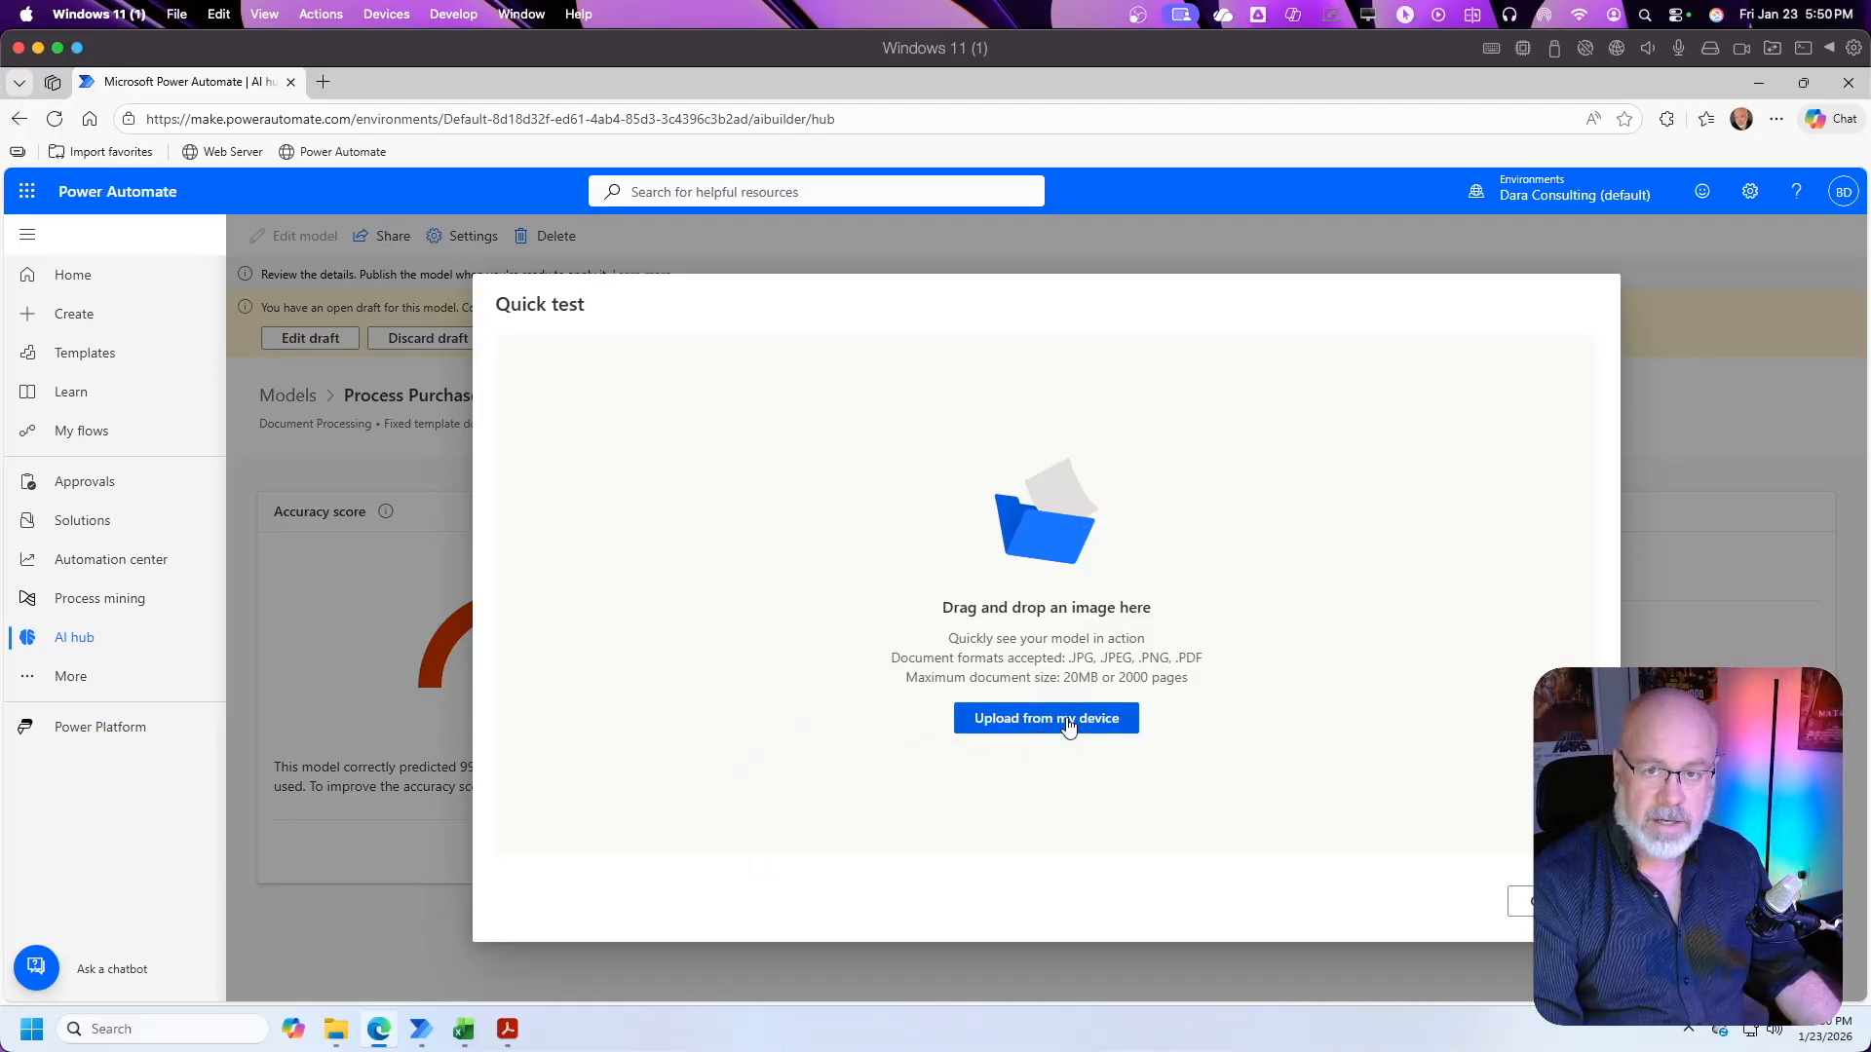
{"action": "left_click", "coordinate": [1069, 726]}
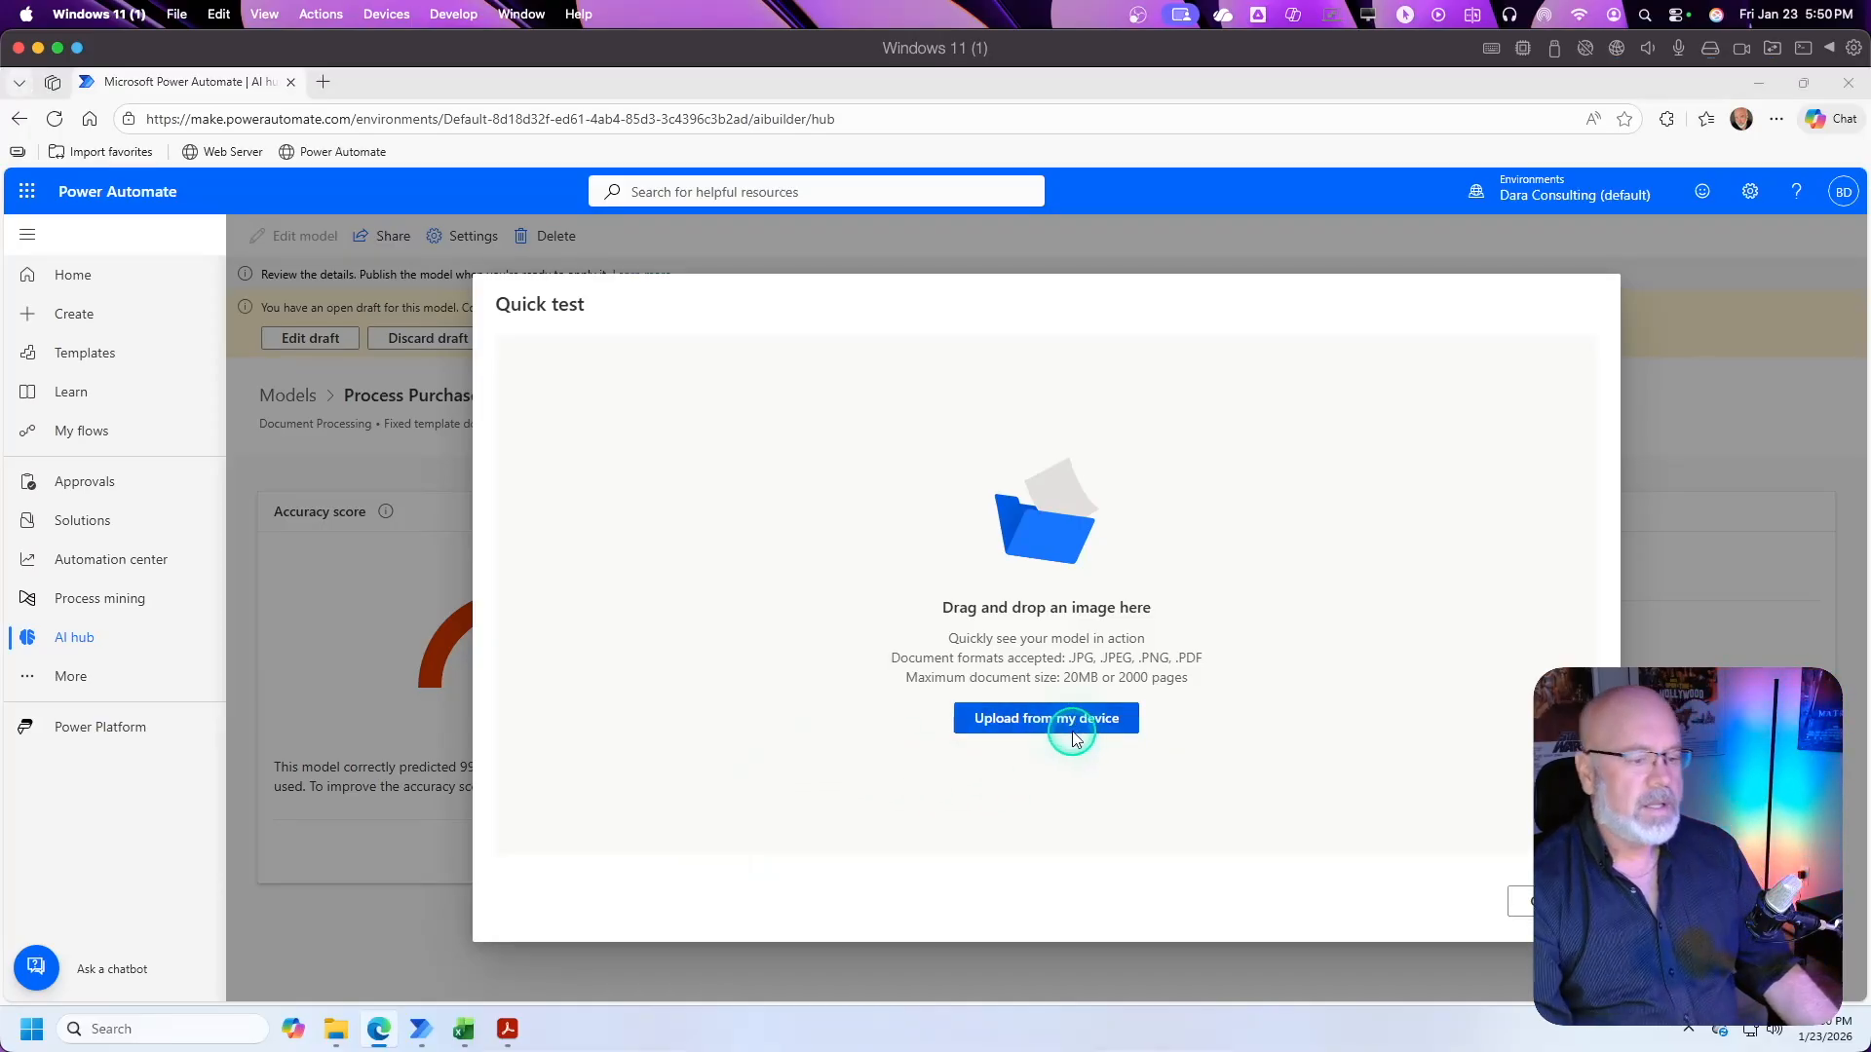
{"action": "left_click", "coordinate": [493, 124]}
{"action": "left_click", "coordinate": [349, 230]}
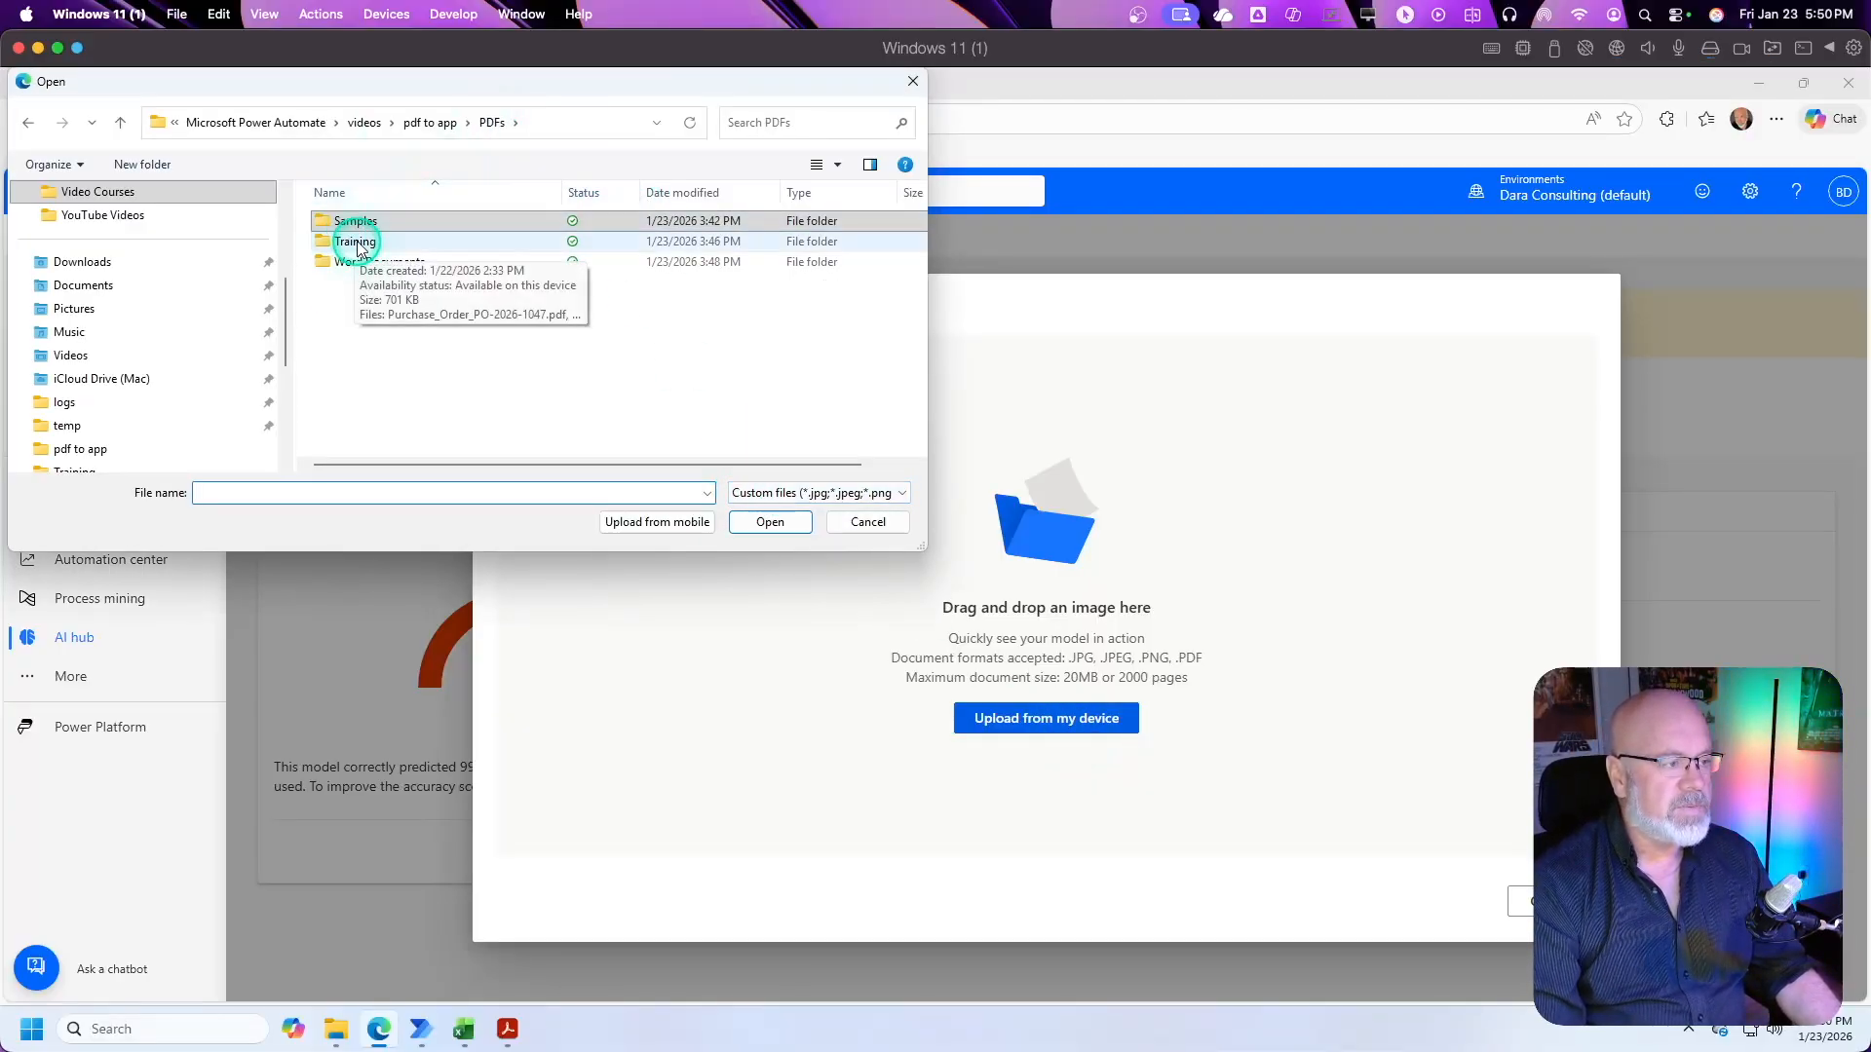
{"action": "left_click", "coordinate": [353, 241]}
{"action": "double_click", "coordinate": [355, 243]}
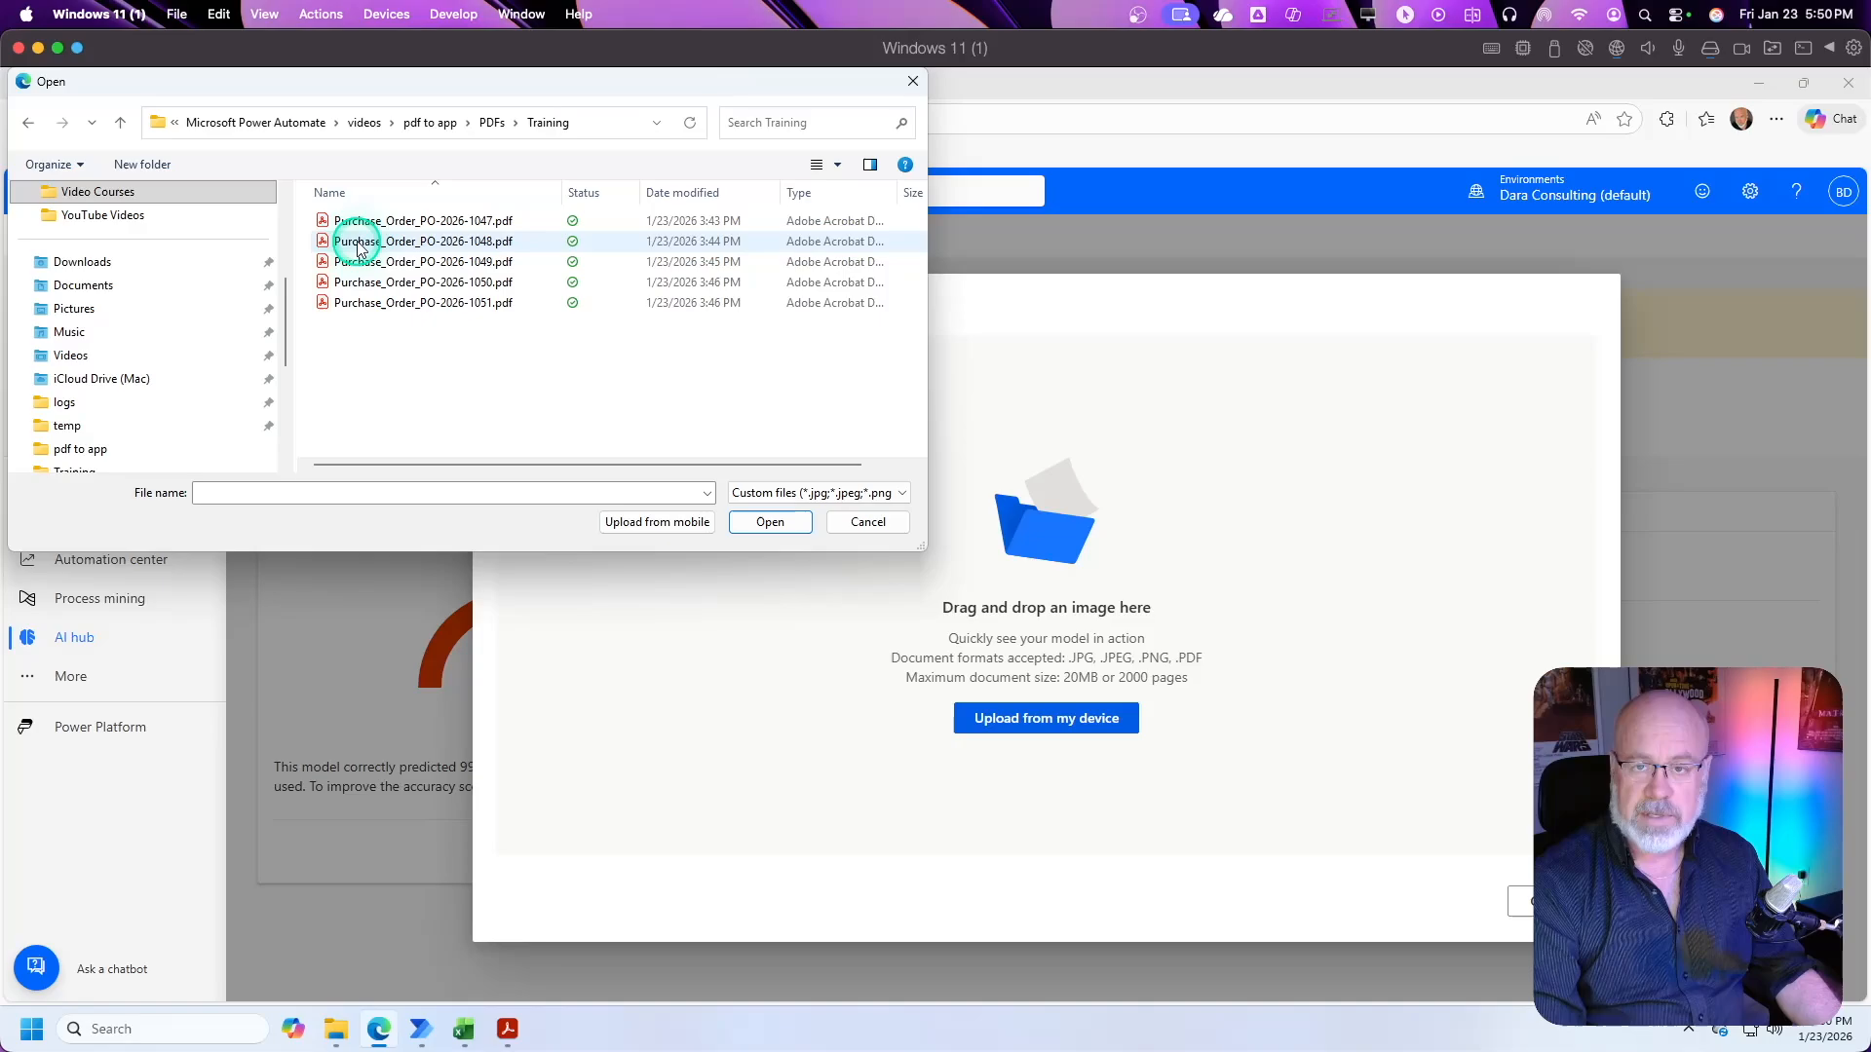
{"action": "left_click", "coordinate": [490, 222]}
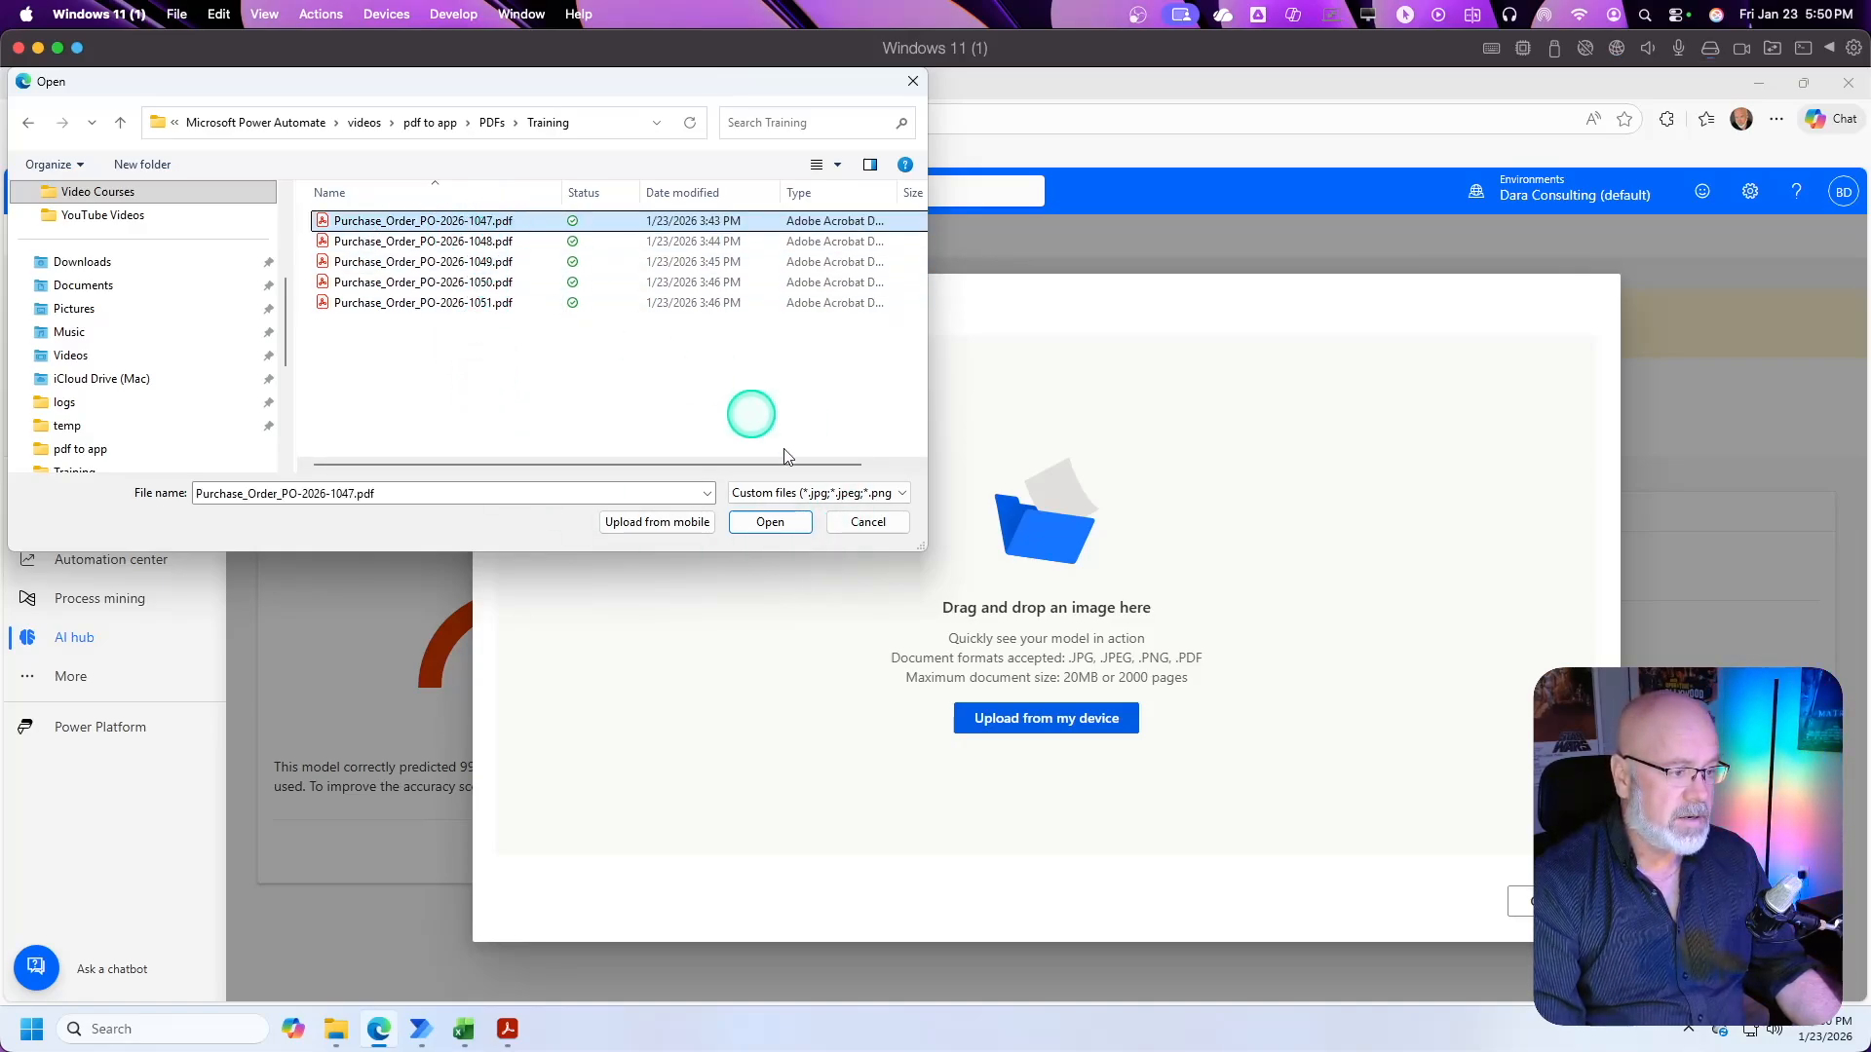
{"action": "left_click", "coordinate": [770, 522]}
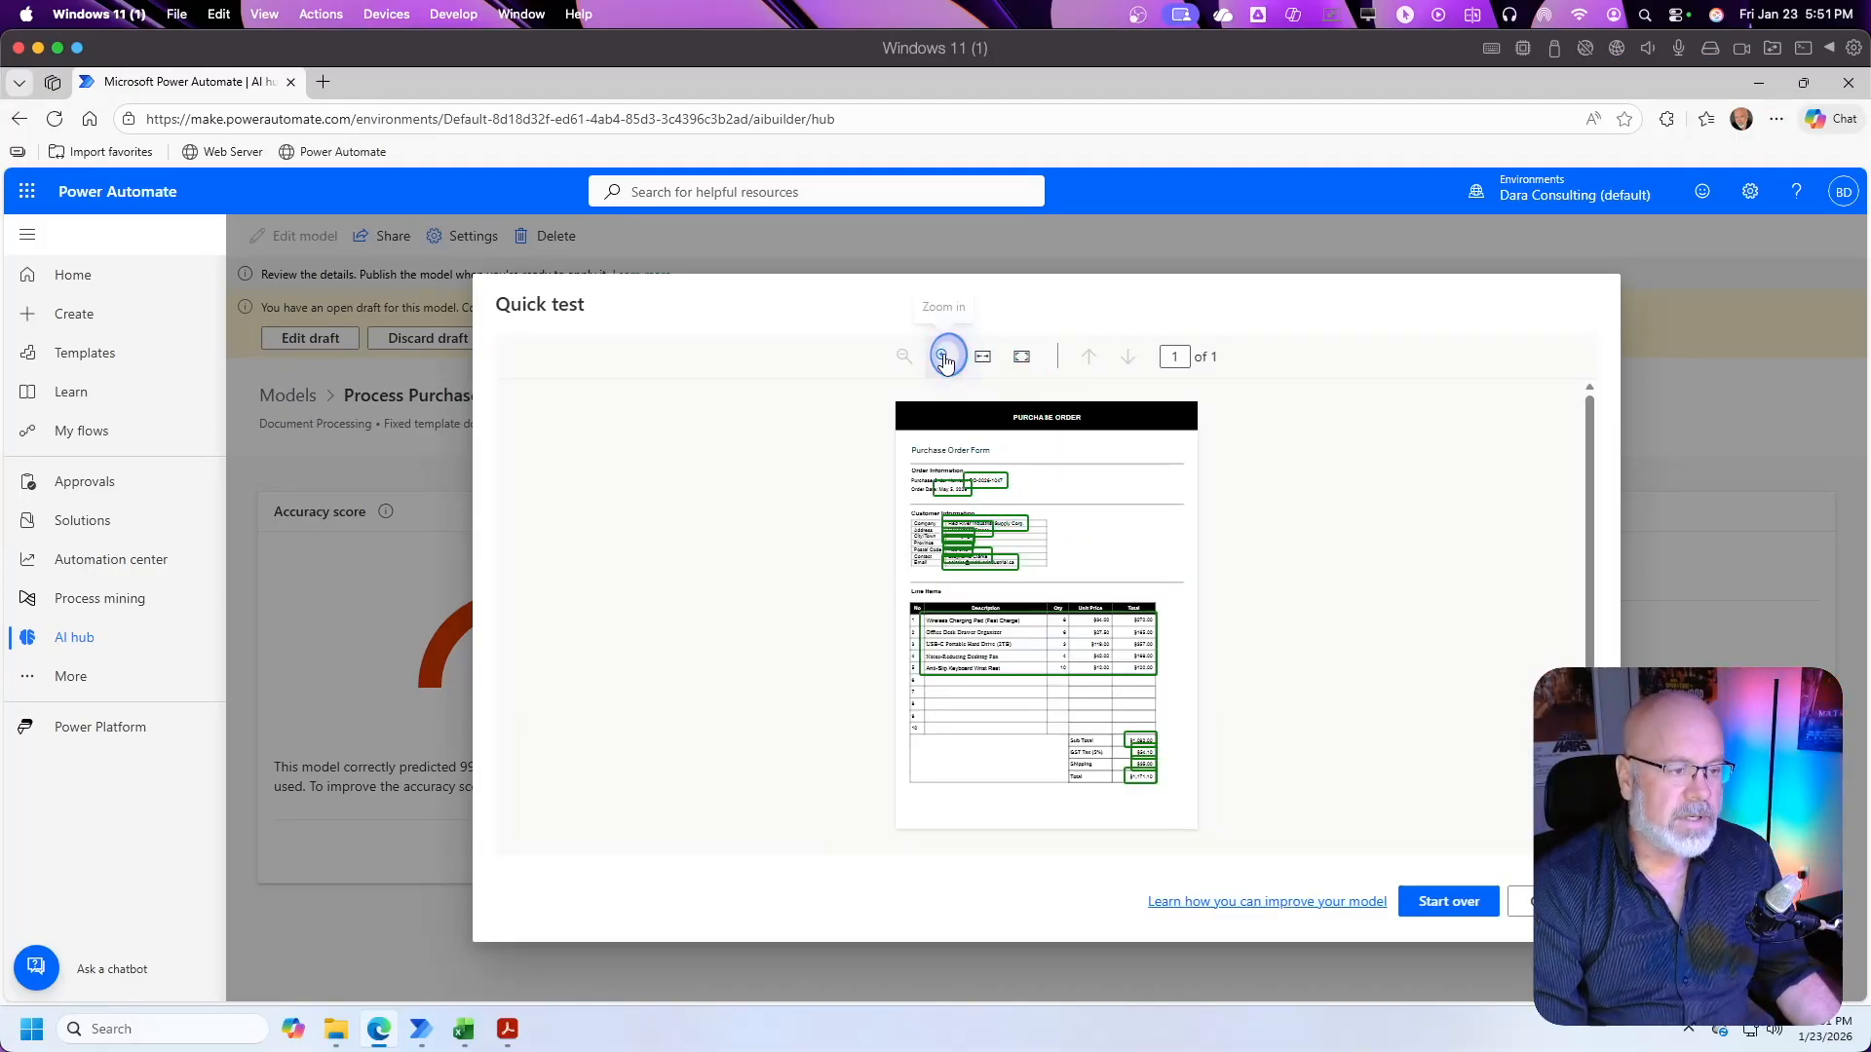
Step: Examine the order and customer fields detected on the tested purchase order, including their confidence scores
{"action": "left_click", "coordinate": [943, 357]}
{"action": "left_click", "coordinate": [943, 357]}
{"action": "left_click", "coordinate": [943, 357]}
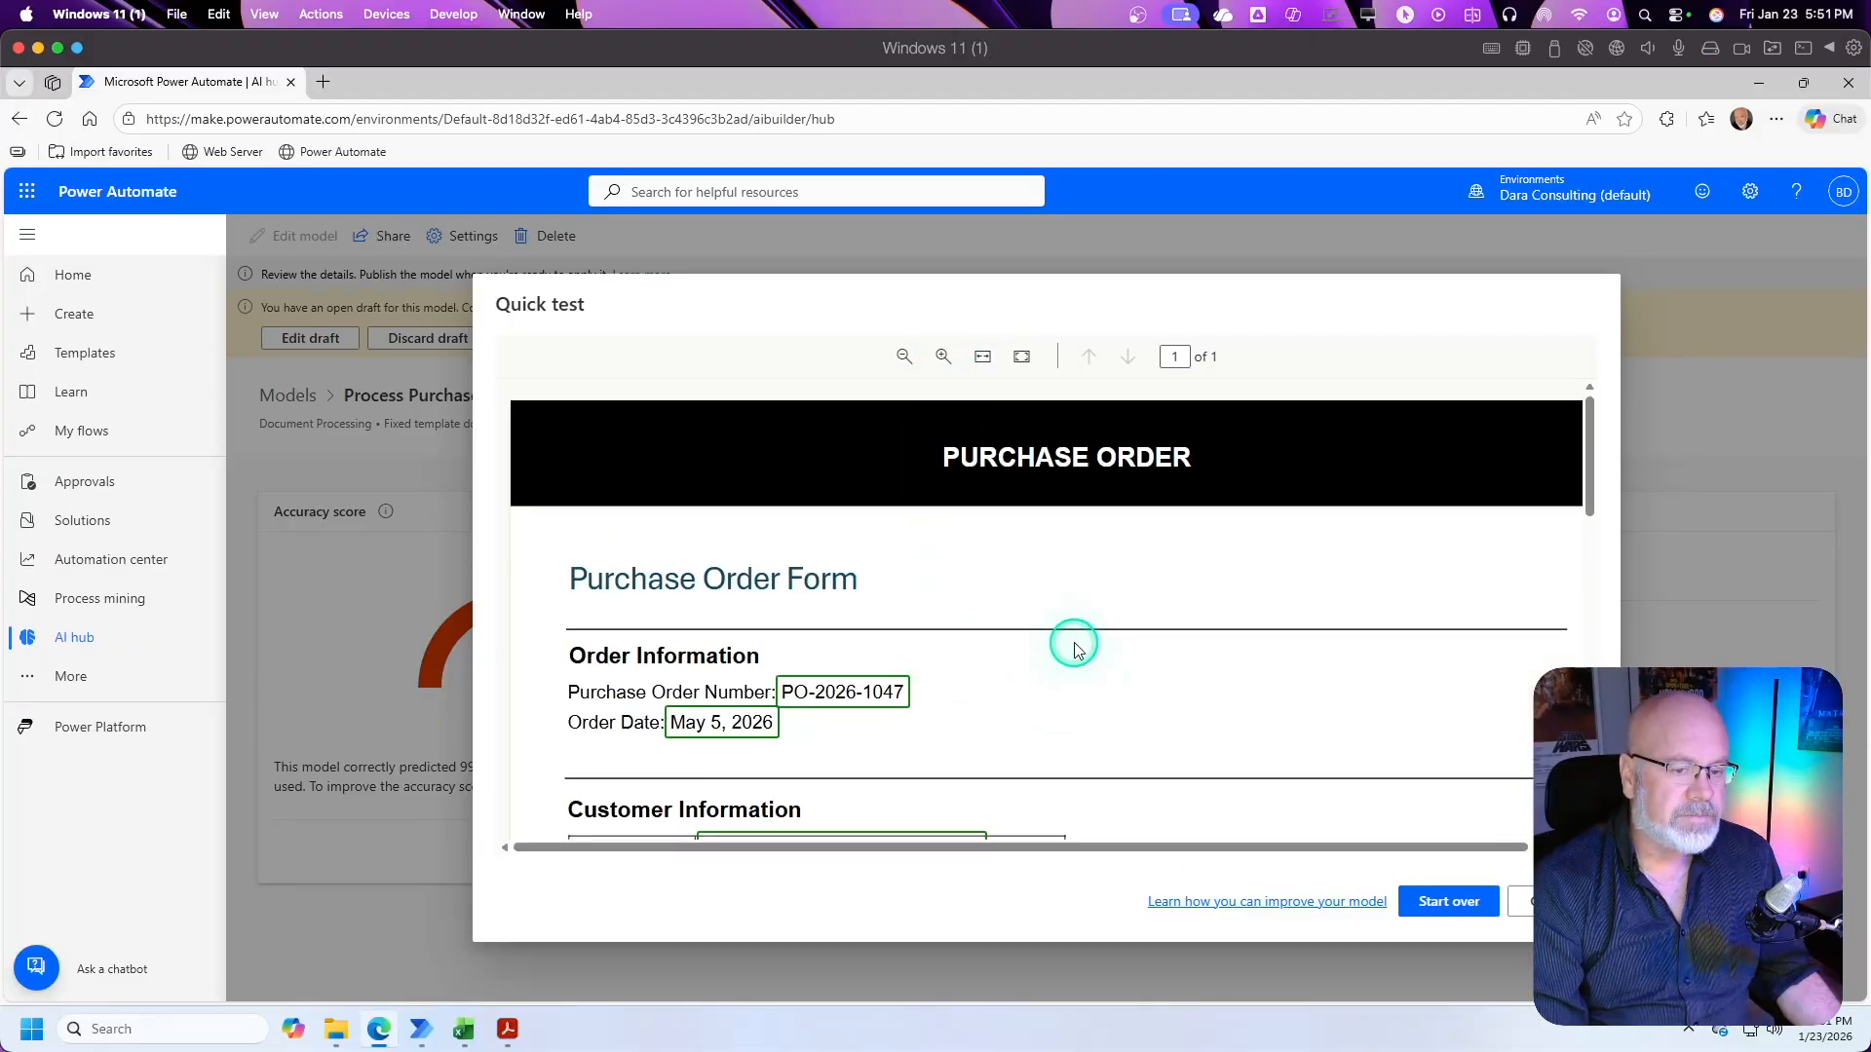
{"action": "scroll", "coordinate": [1090, 634], "scroll_direction": "down", "scroll_amount": 2}
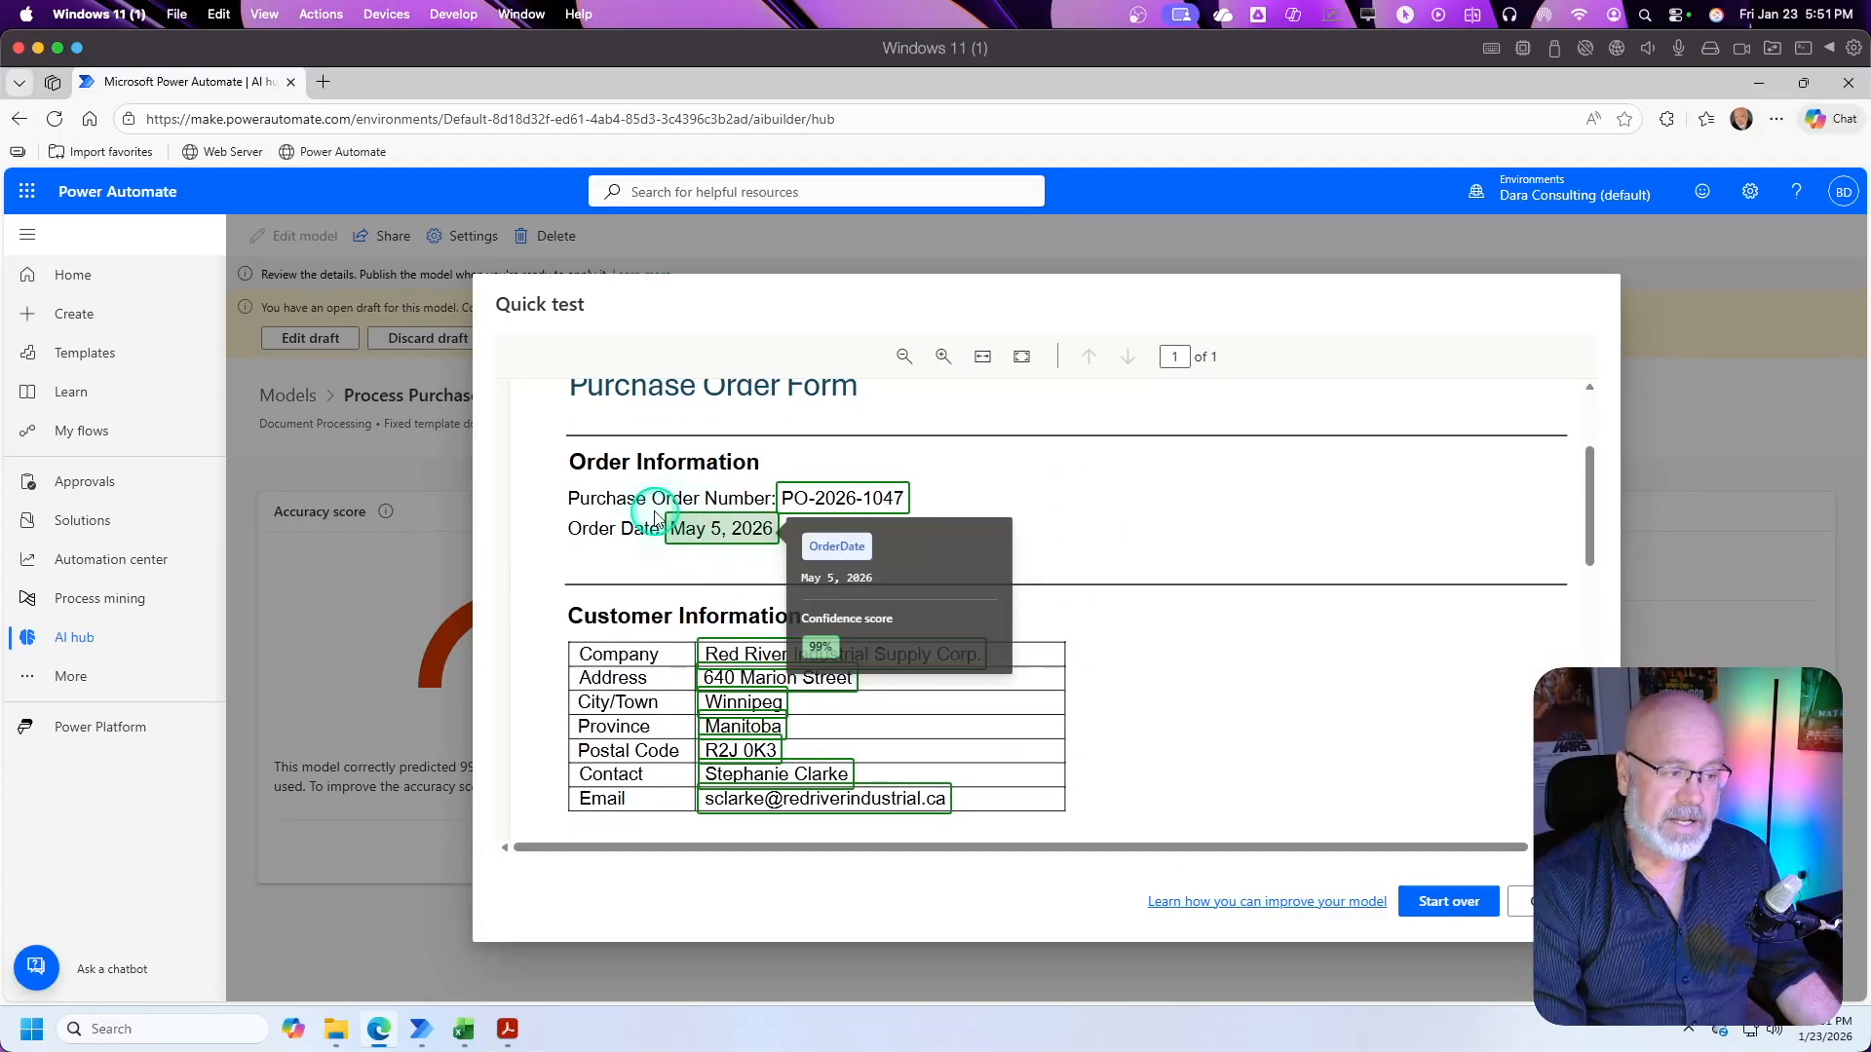
{"action": "mouse_move", "coordinate": [829, 499]}
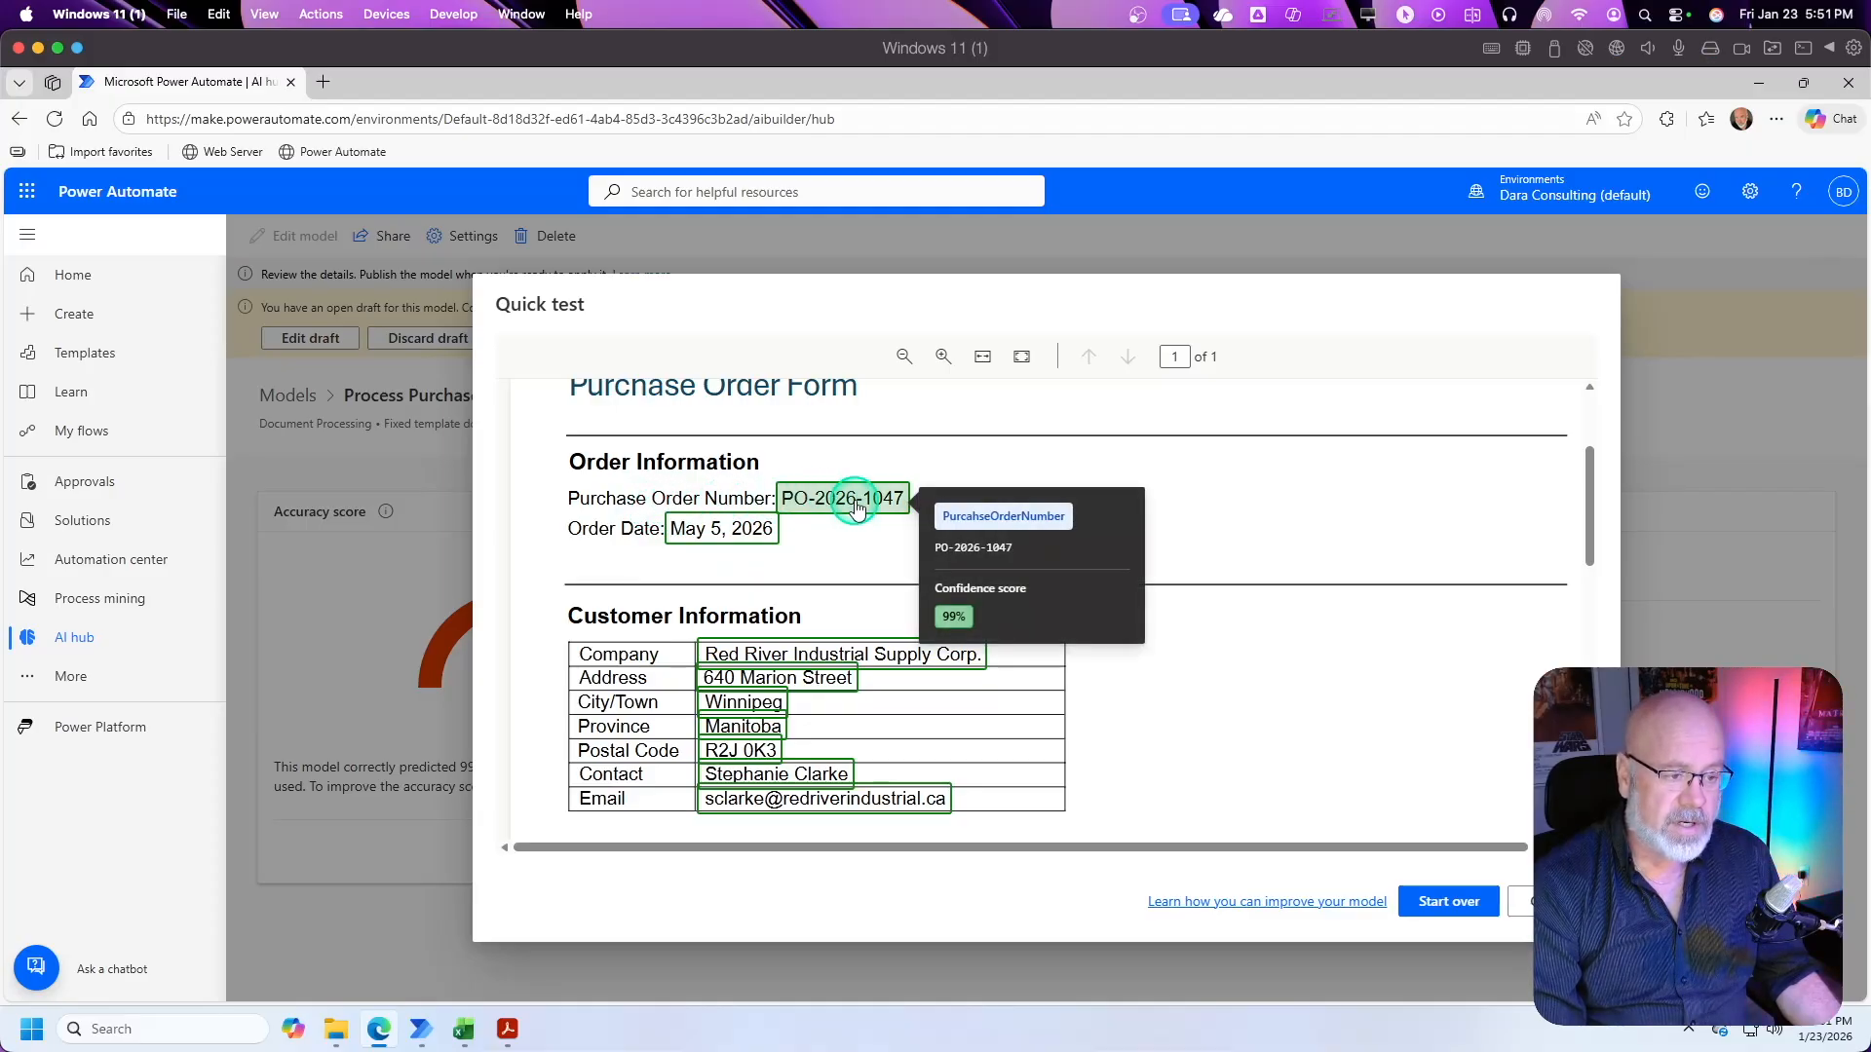
{"action": "scroll", "coordinate": [722, 530], "scroll_direction": "down", "scroll_amount": 2}
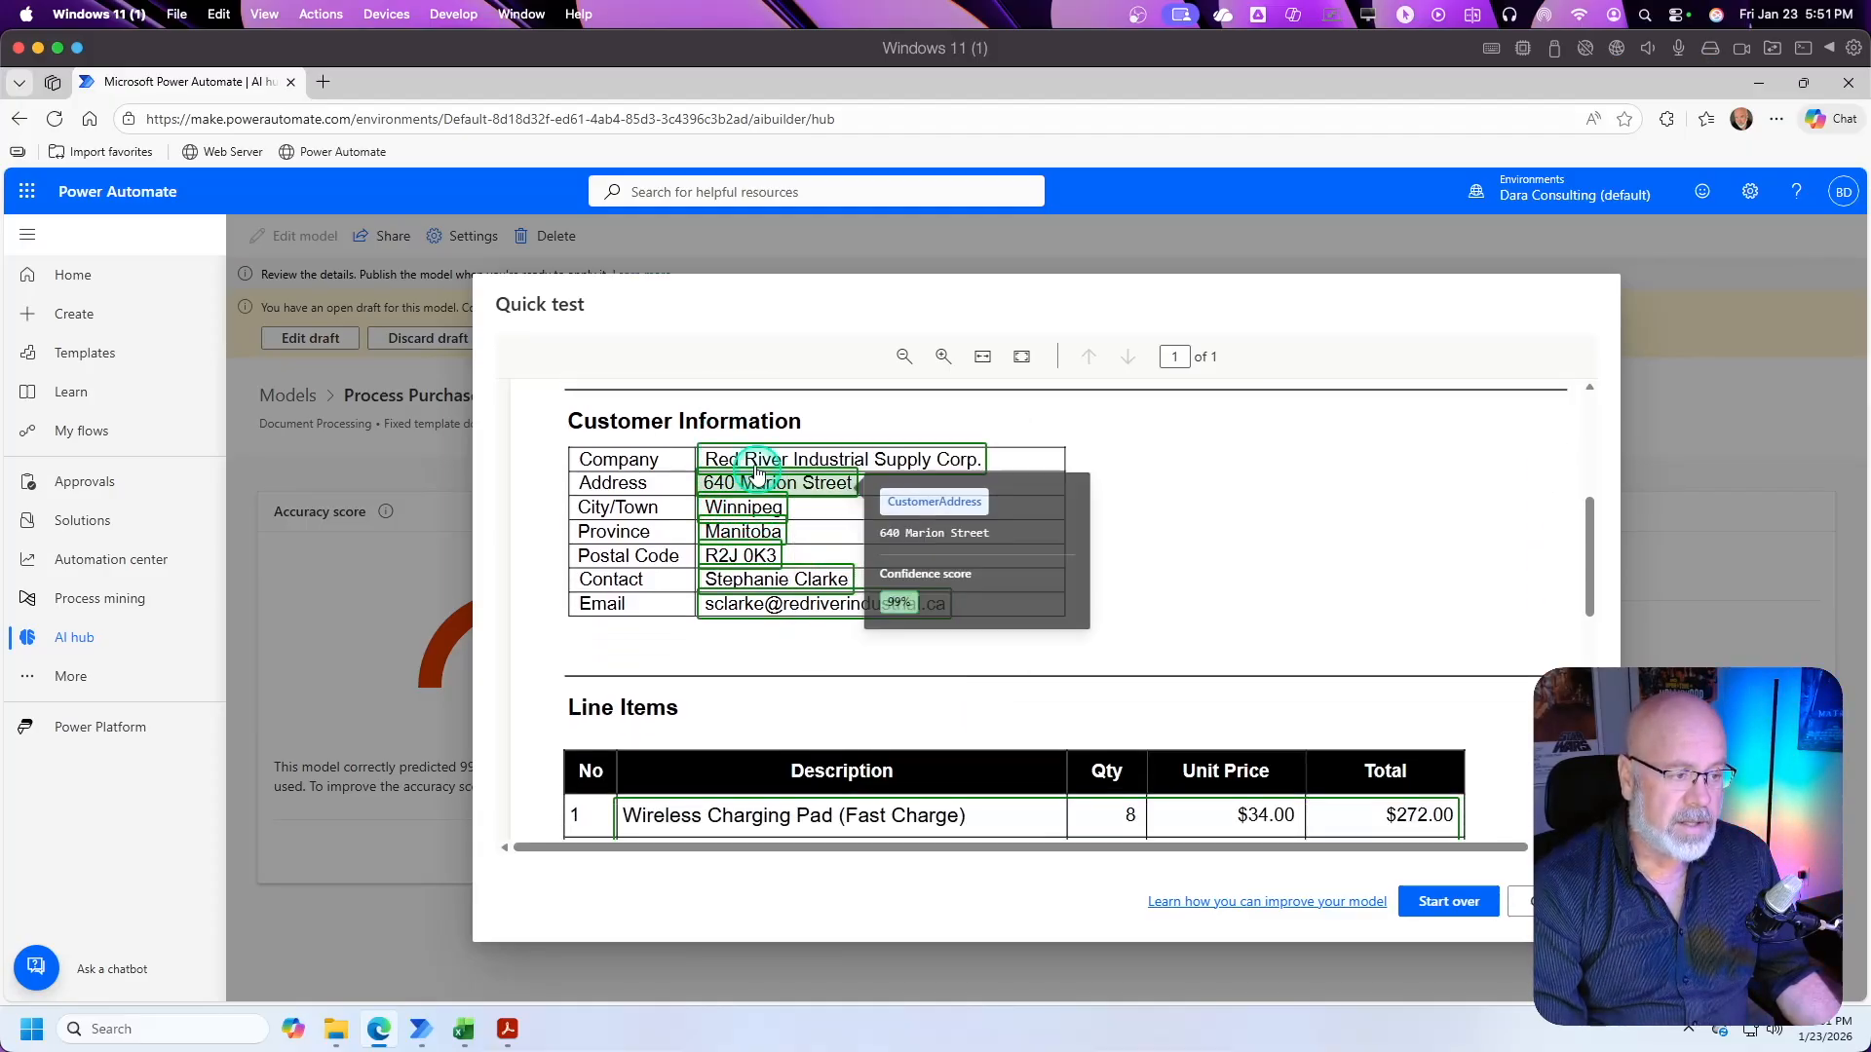
{"action": "mouse_move", "coordinate": [766, 457]}
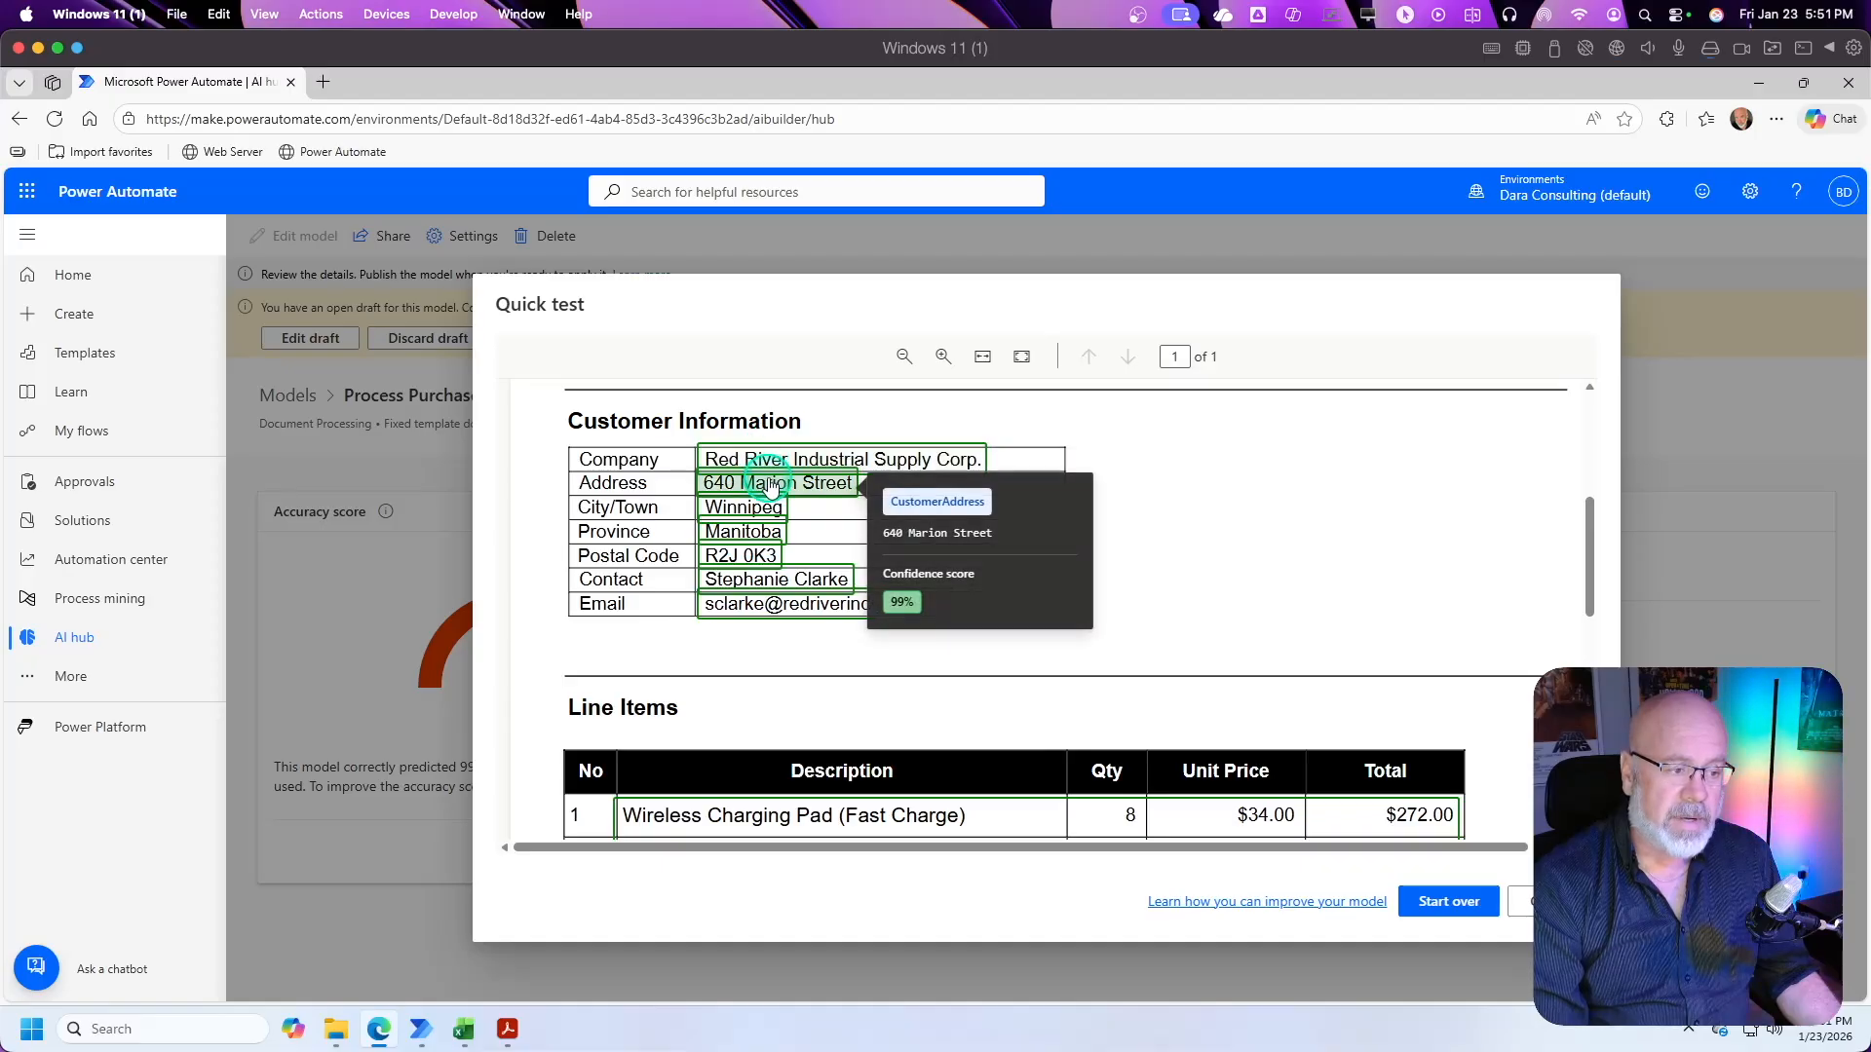
{"action": "scroll", "coordinate": [785, 547], "scroll_direction": "down", "scroll_amount": 3}
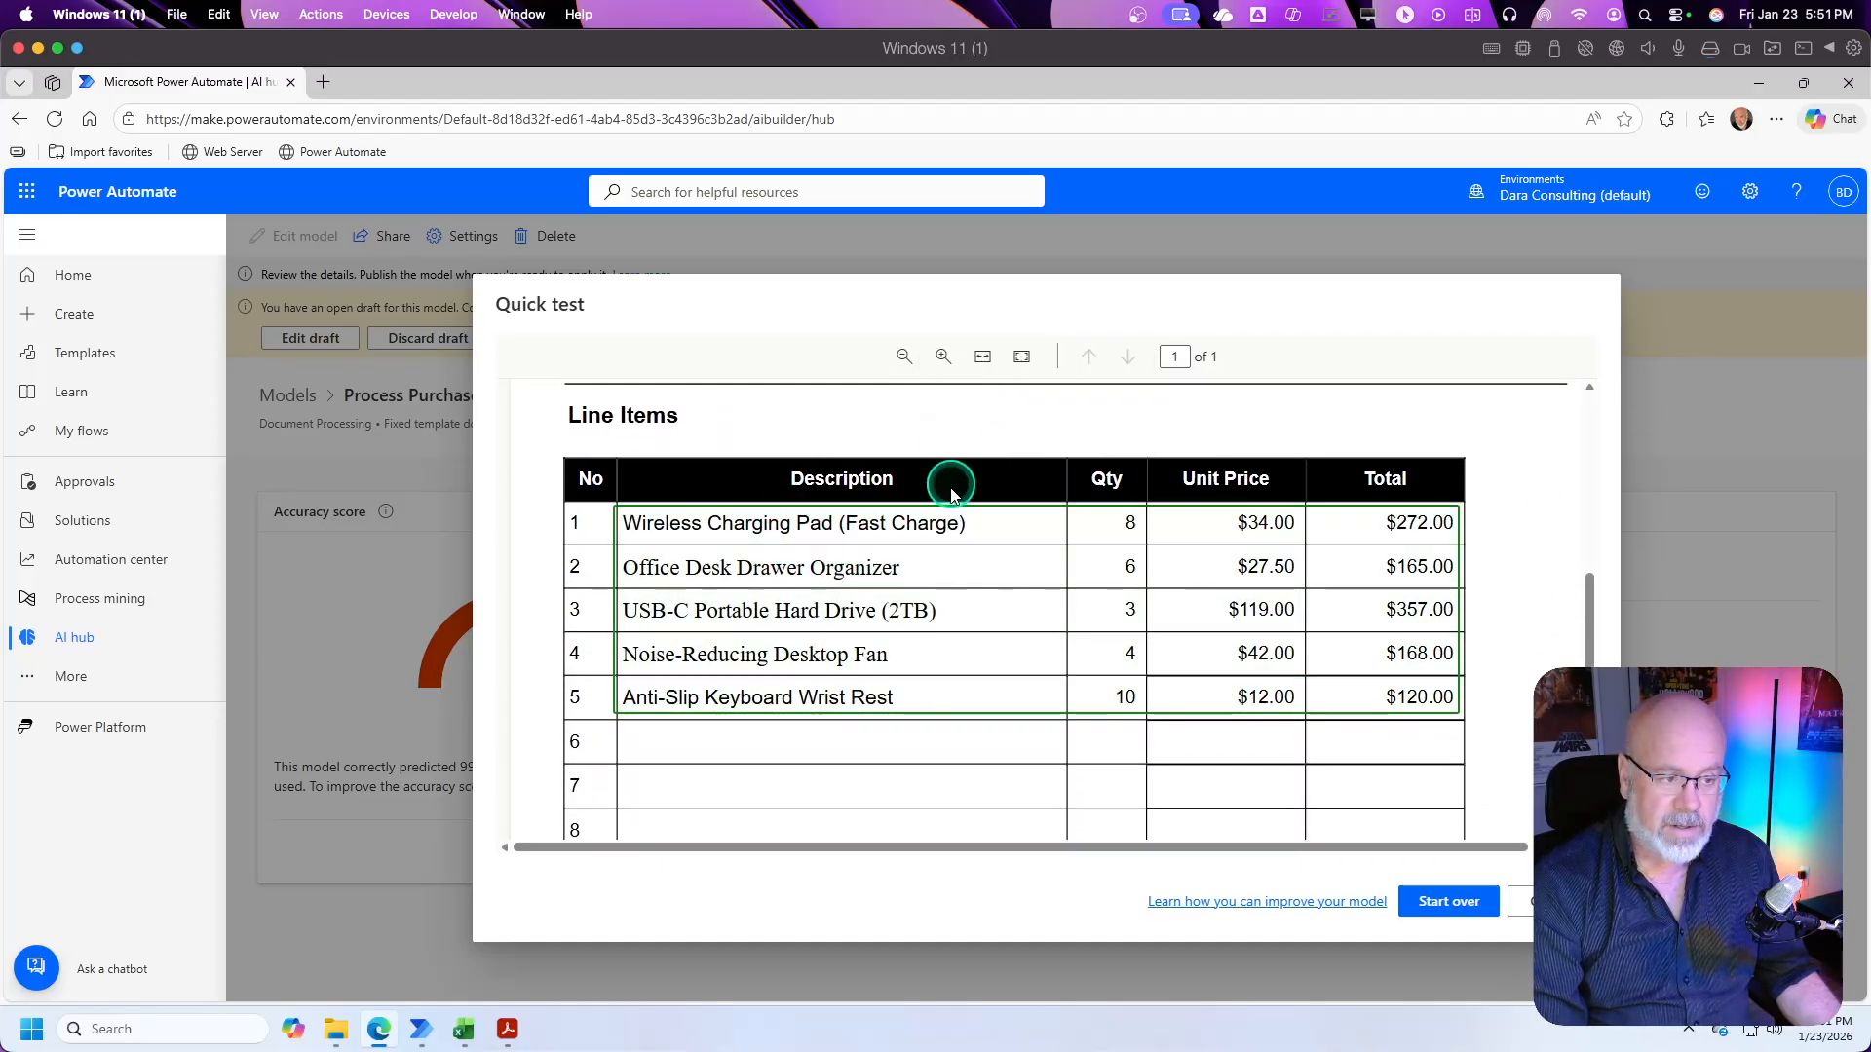
Step: Preview the extracted LineItems table, check the detected totals, and close the quick test
{"action": "left_click", "coordinate": [970, 546]}
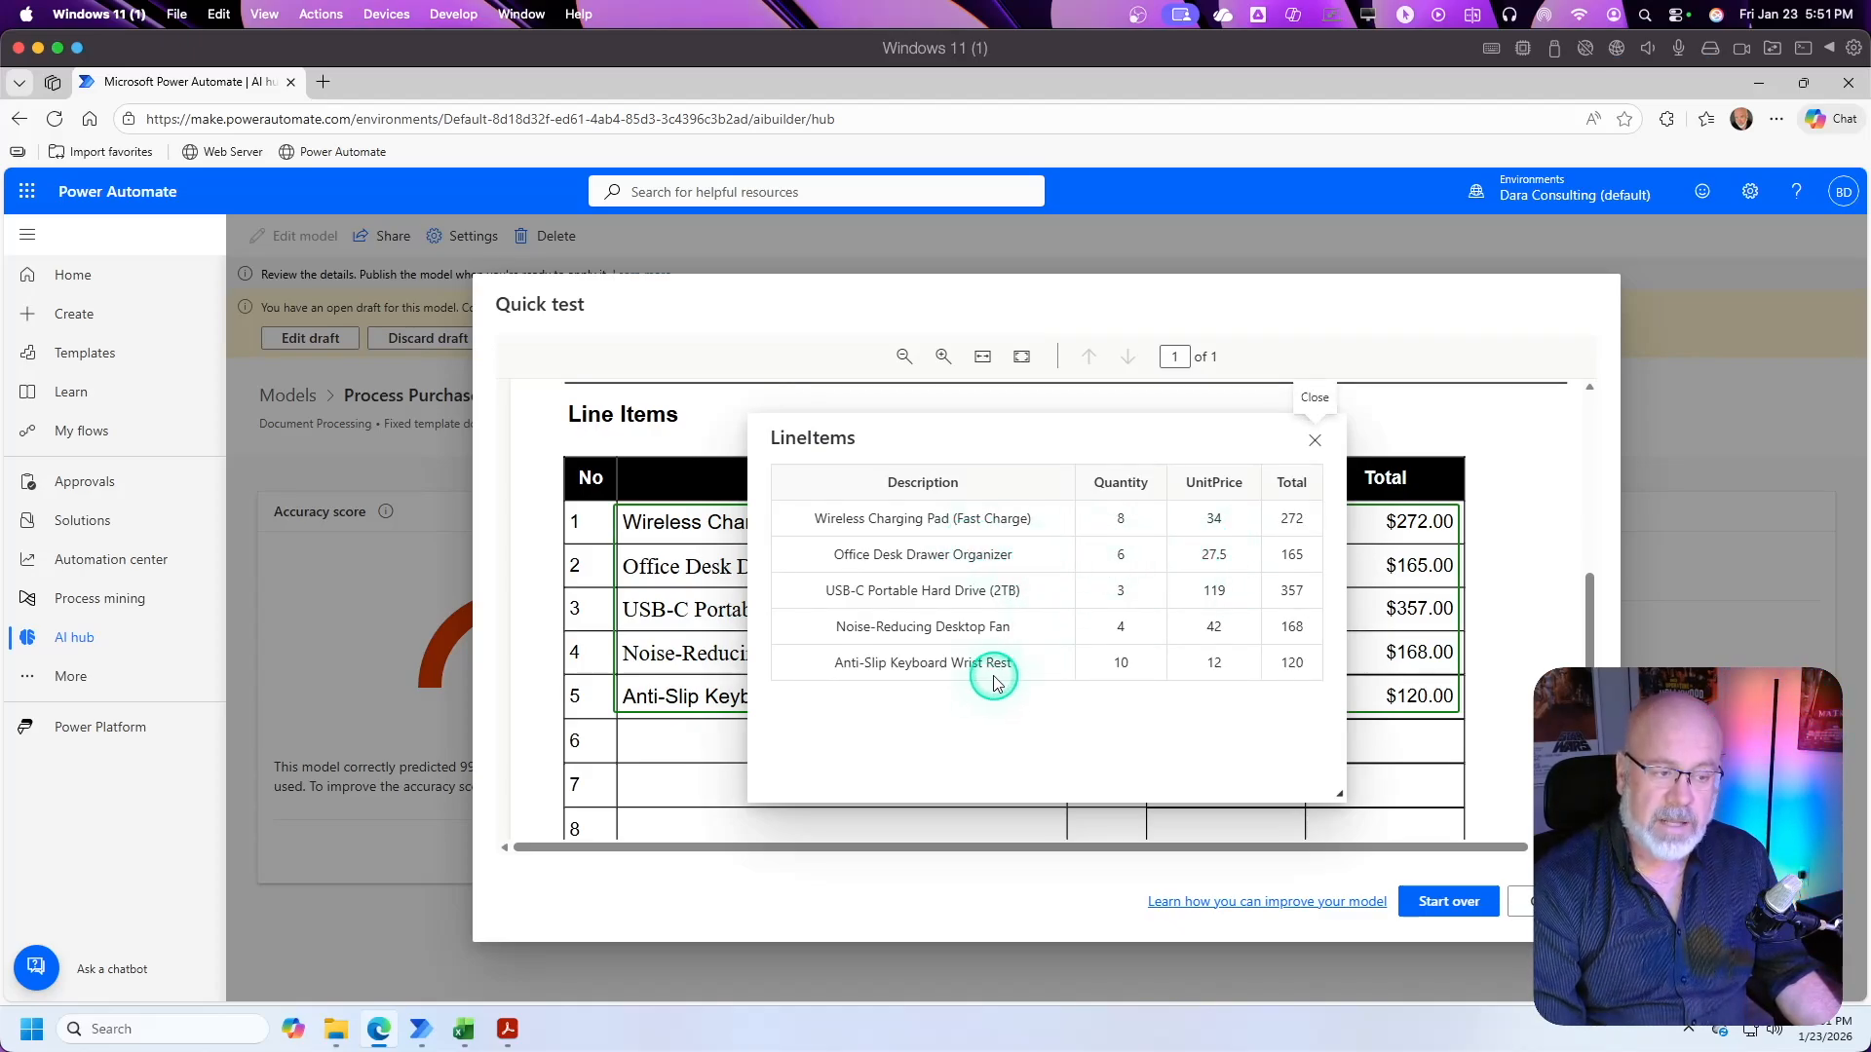
{"action": "left_click", "coordinate": [1315, 433]}
{"action": "scroll", "coordinate": [1304, 644], "scroll_direction": "down", "scroll_amount": 5}
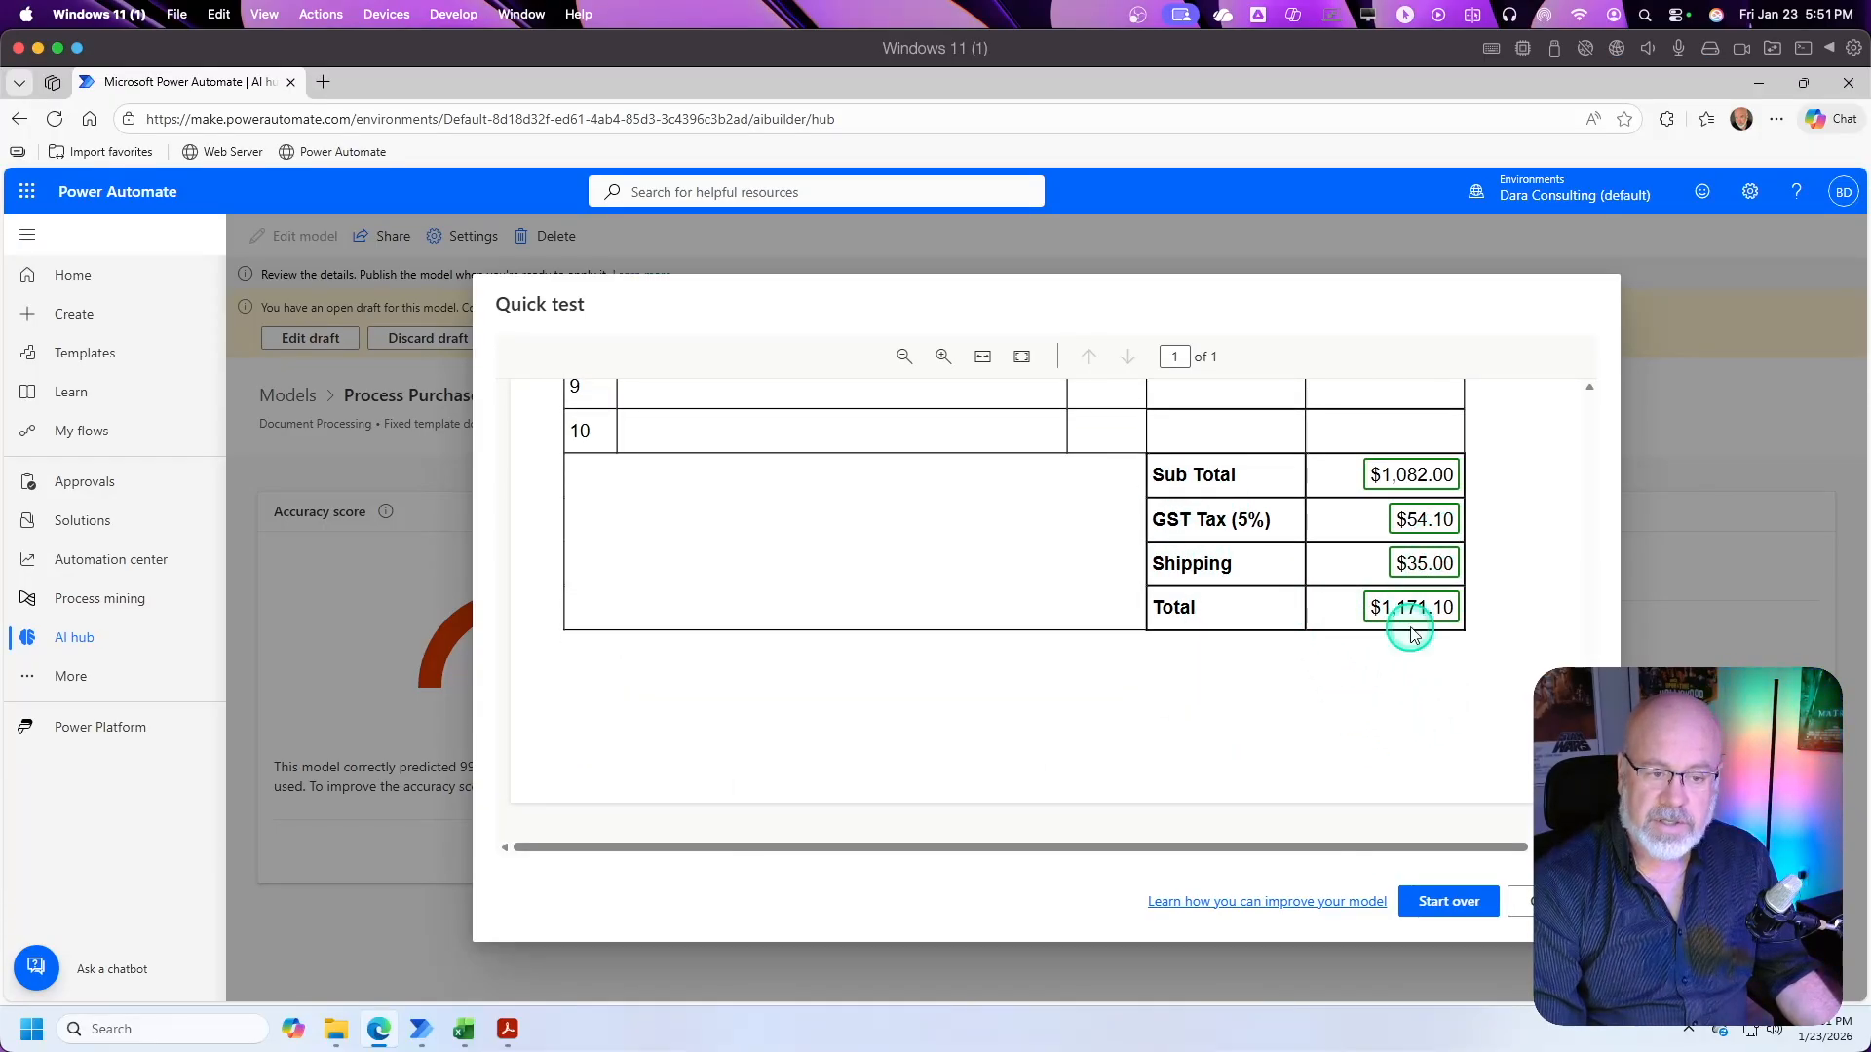
{"action": "left_click", "coordinate": [1526, 902]}
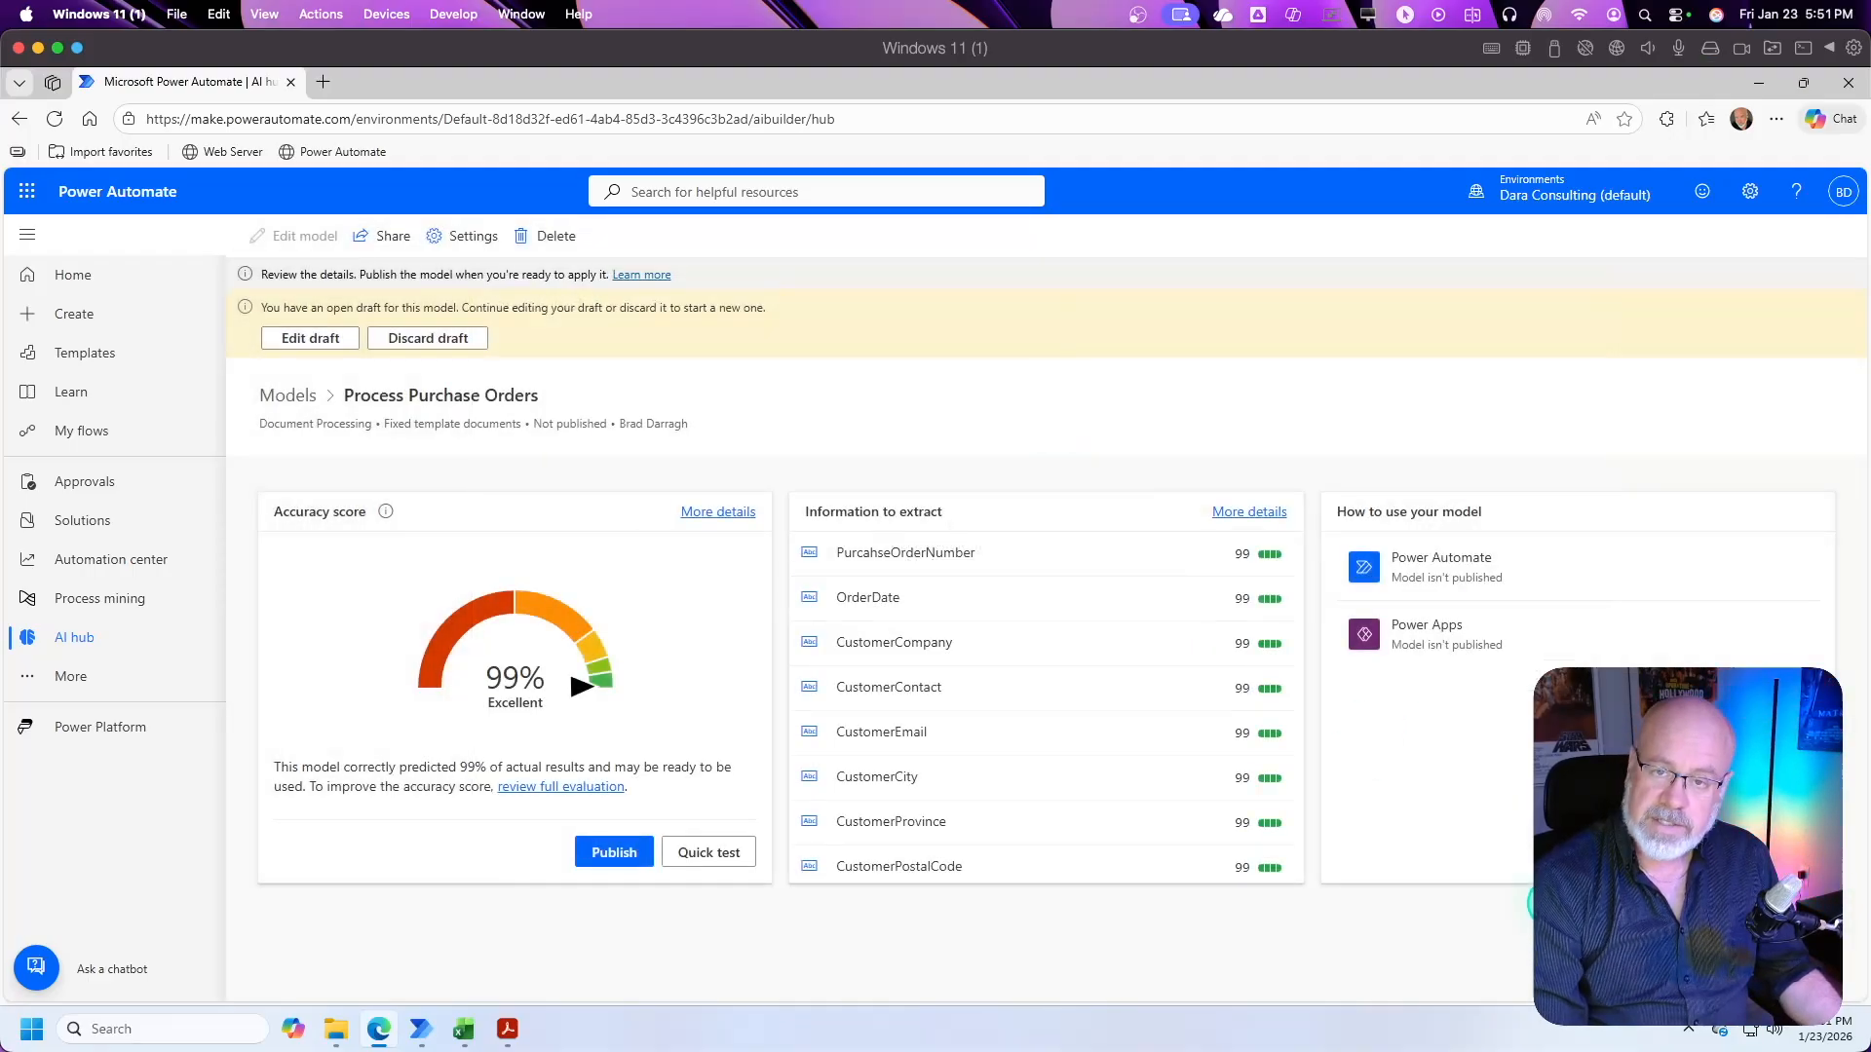
Step: Publish the Process Purchase Orders model, then go to My flows
{"action": "left_click", "coordinate": [614, 854]}
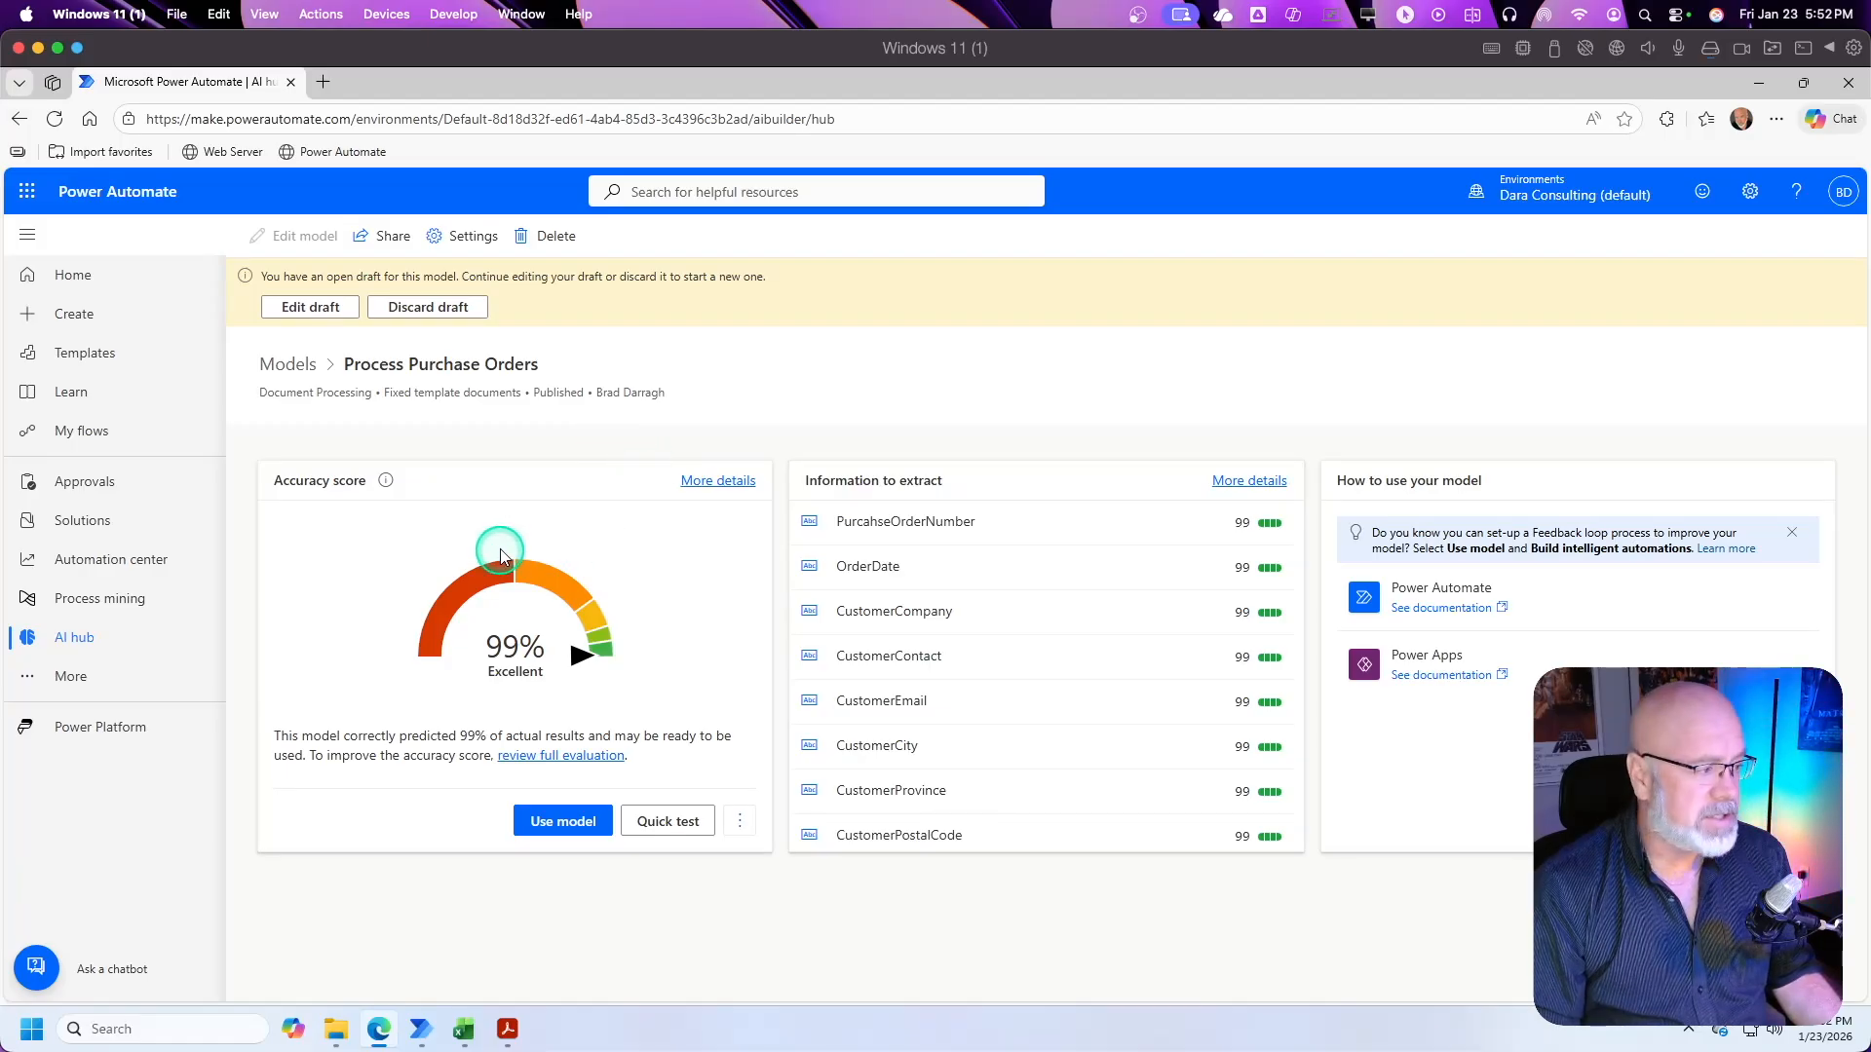
{"action": "left_click", "coordinate": [96, 436]}
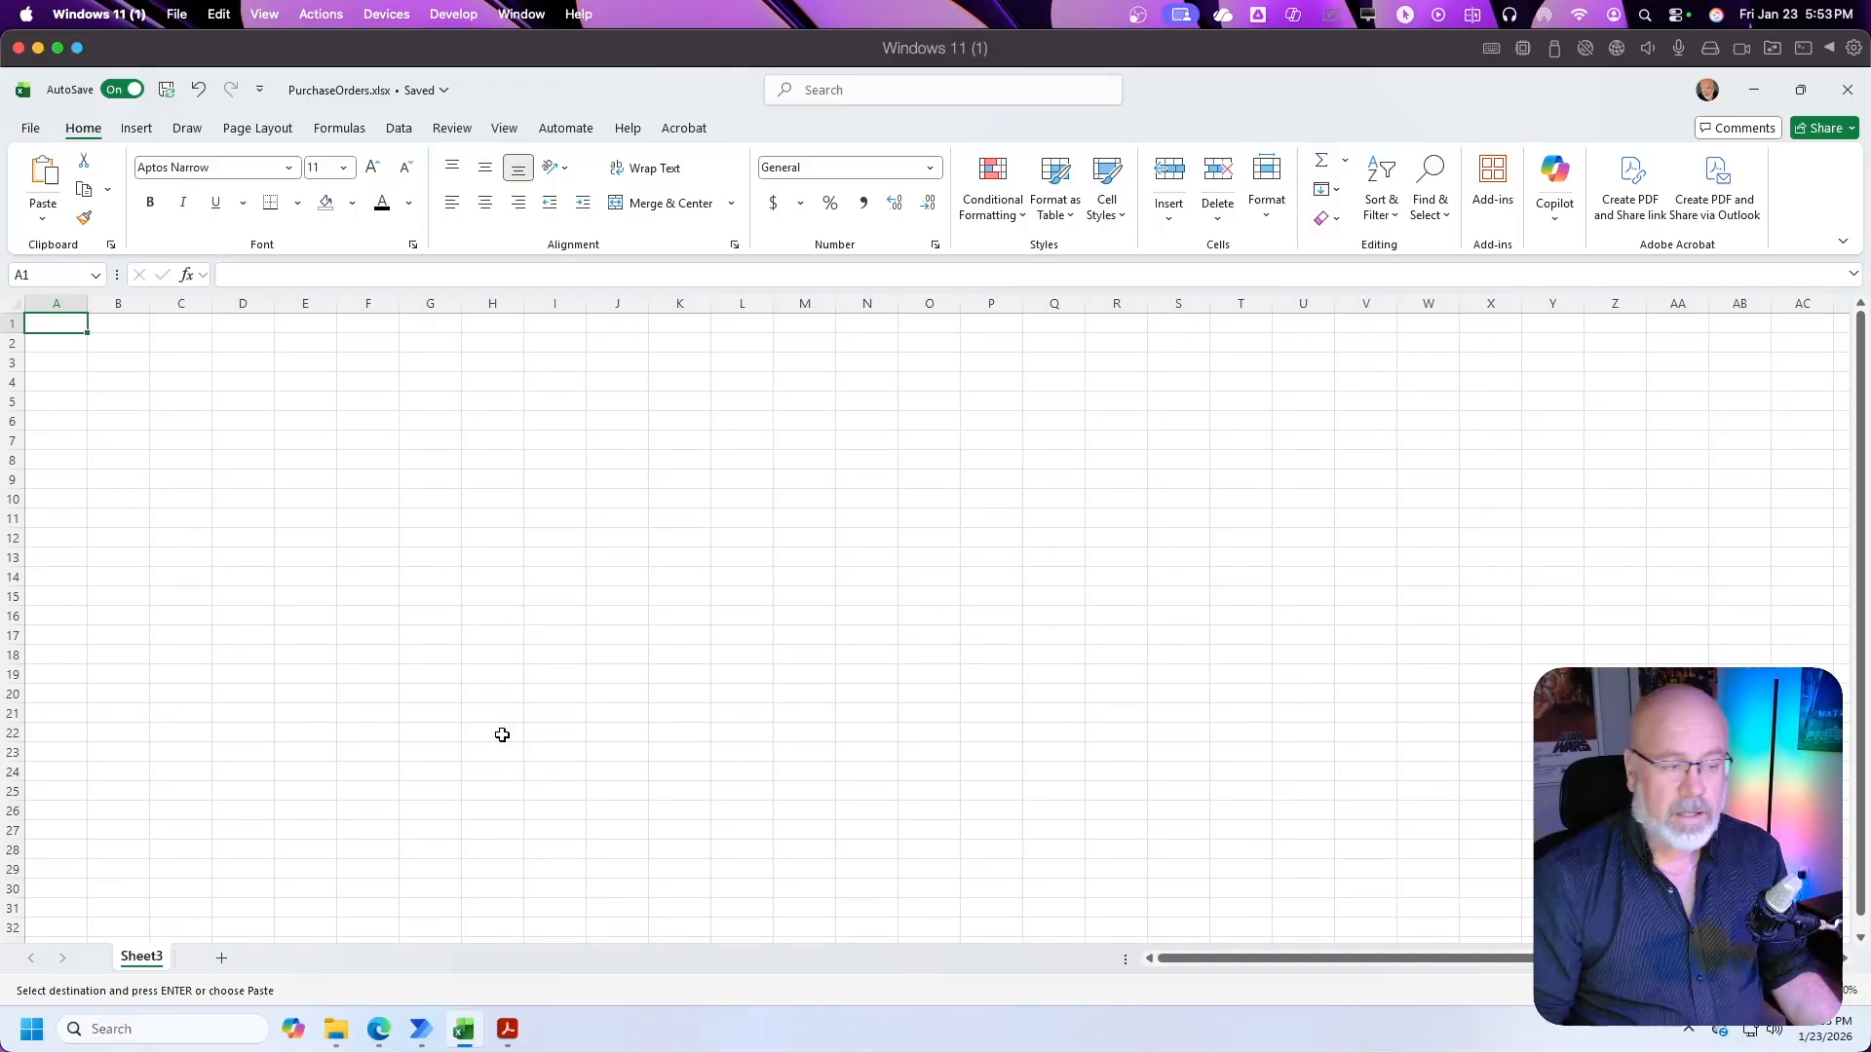
Step: In PurchaseOrders.xlsx in Excel, paste the copied header row at A1 and autofit all column widths
{"action": "right_click", "coordinate": [62, 322]}
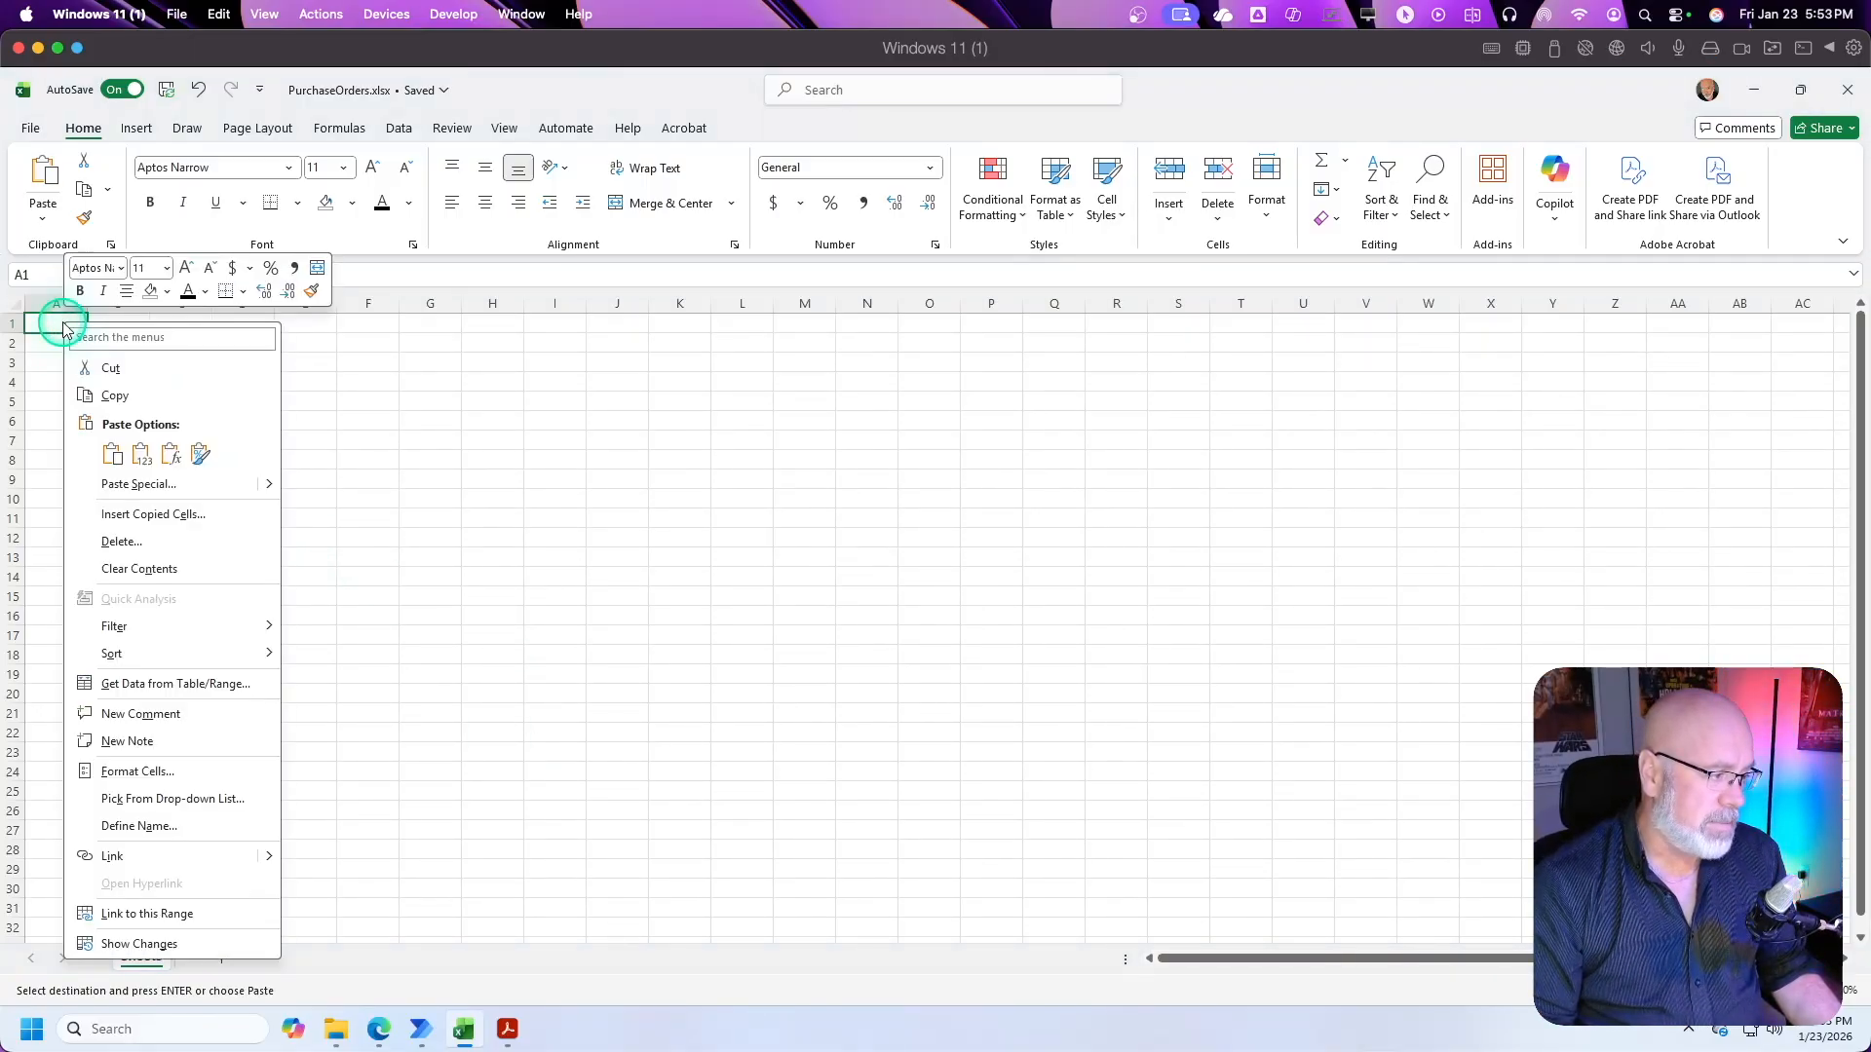
{"action": "left_click", "coordinate": [107, 455]}
{"action": "left_click", "coordinate": [135, 427]}
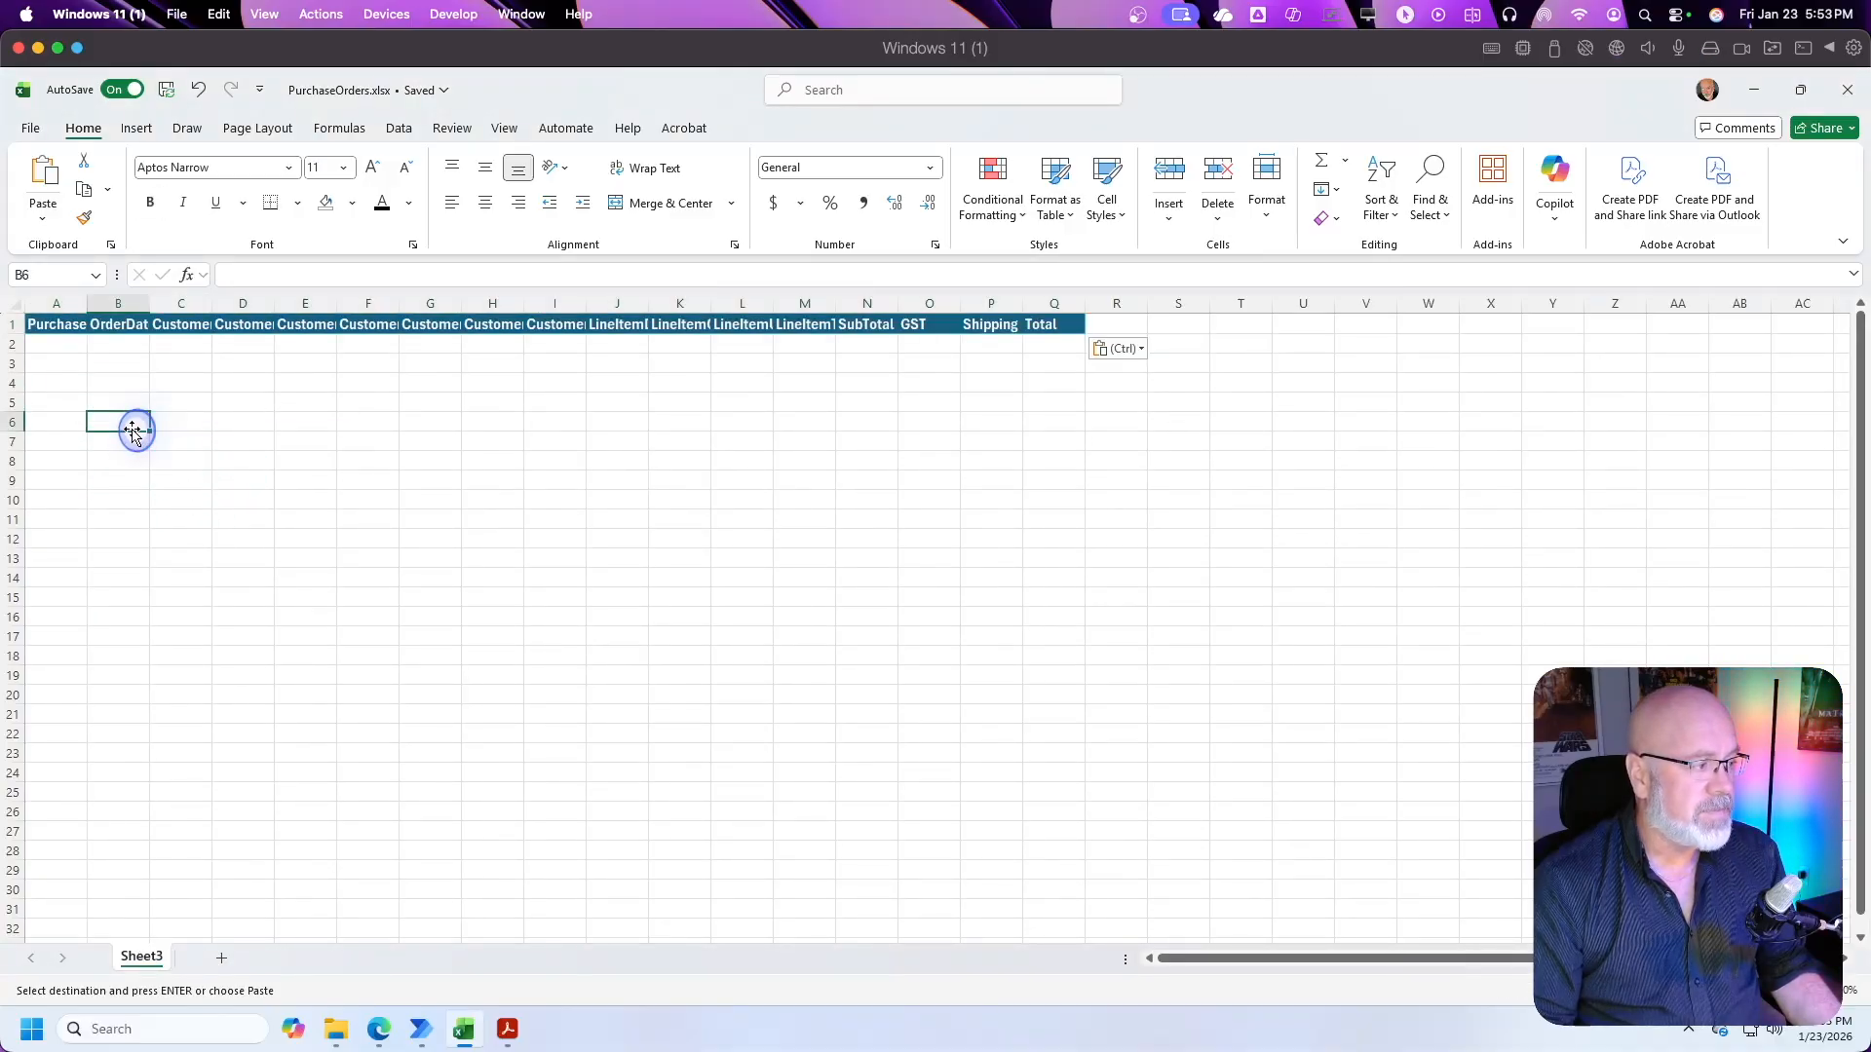
{"action": "left_click", "coordinate": [17, 304]}
{"action": "left_click_drag", "start_coordinate": [86, 305], "coordinate": [86, 305]}
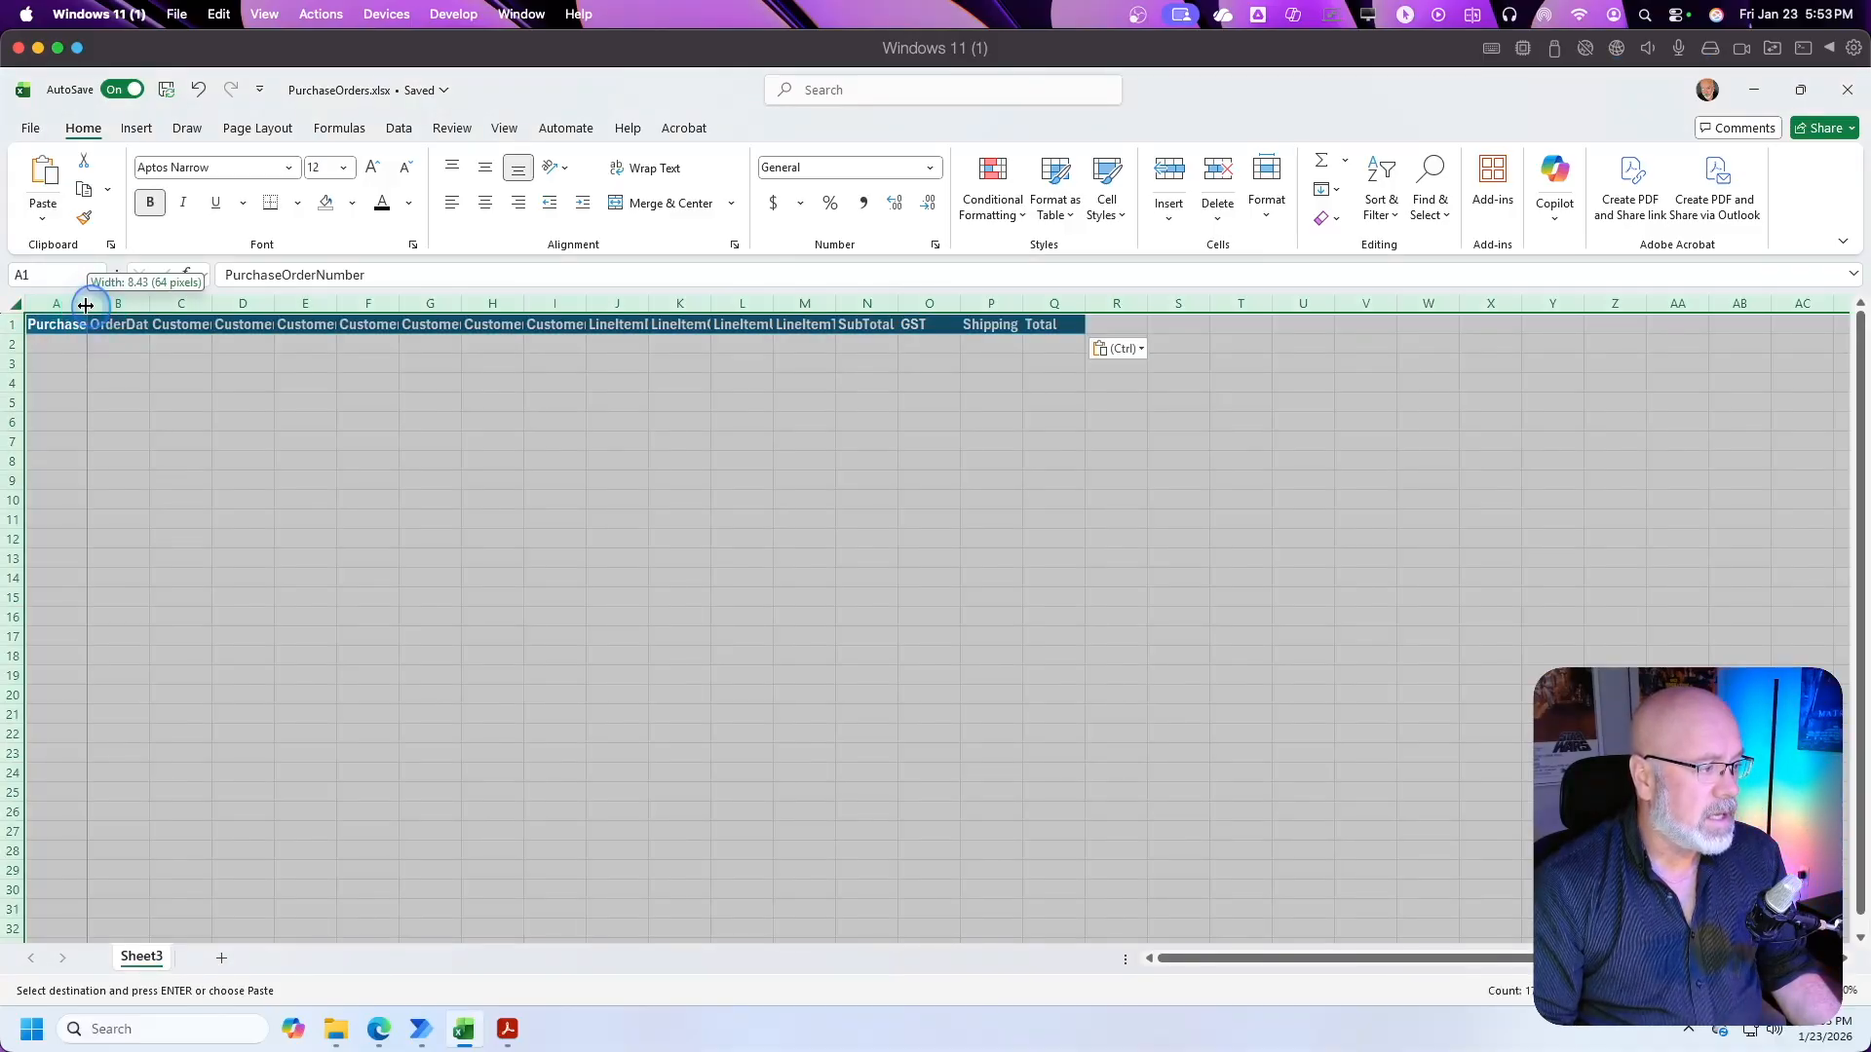
{"action": "double_click", "coordinate": [85, 305]}
{"action": "left_click", "coordinate": [322, 440]}
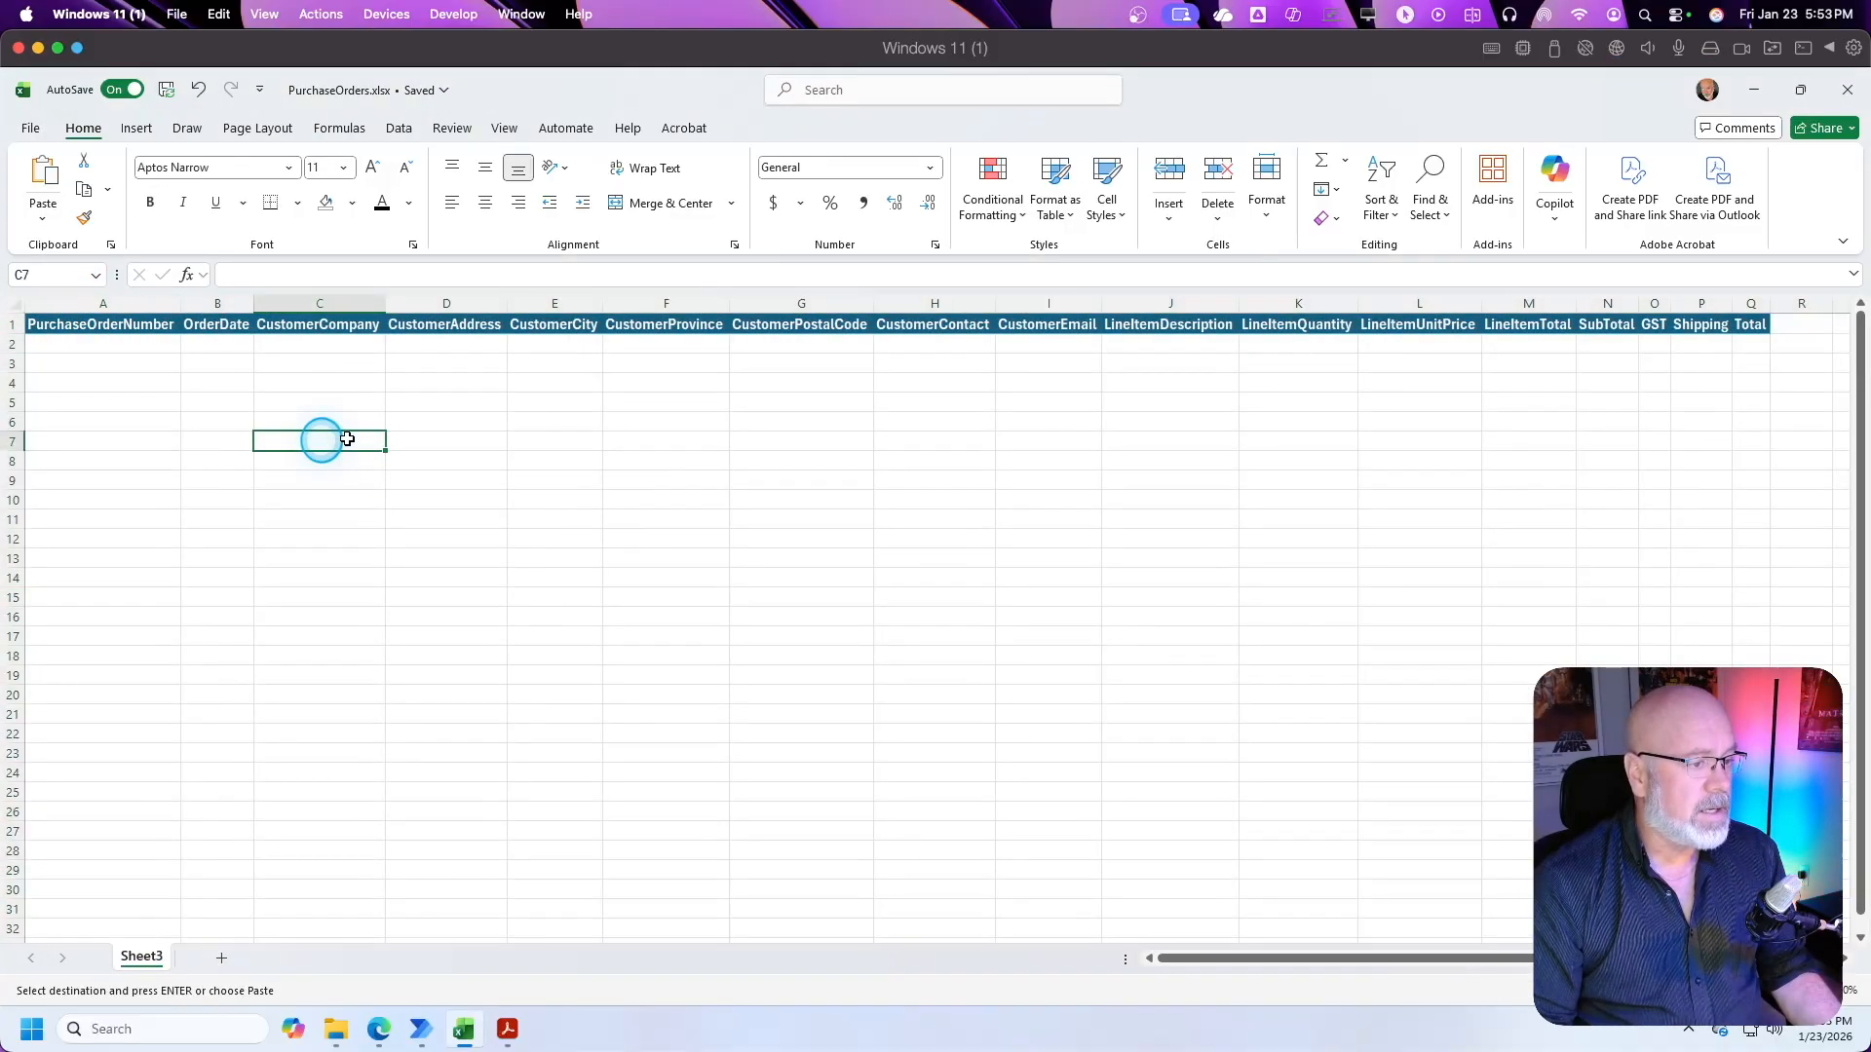
Step: Switch to the sample purchase order in Acrobat and compare its fields with the column headers in the Excel workbook
{"action": "left_click", "coordinate": [523, 1039]}
{"action": "scroll", "coordinate": [952, 418], "scroll_direction": "up", "scroll_amount": 3}
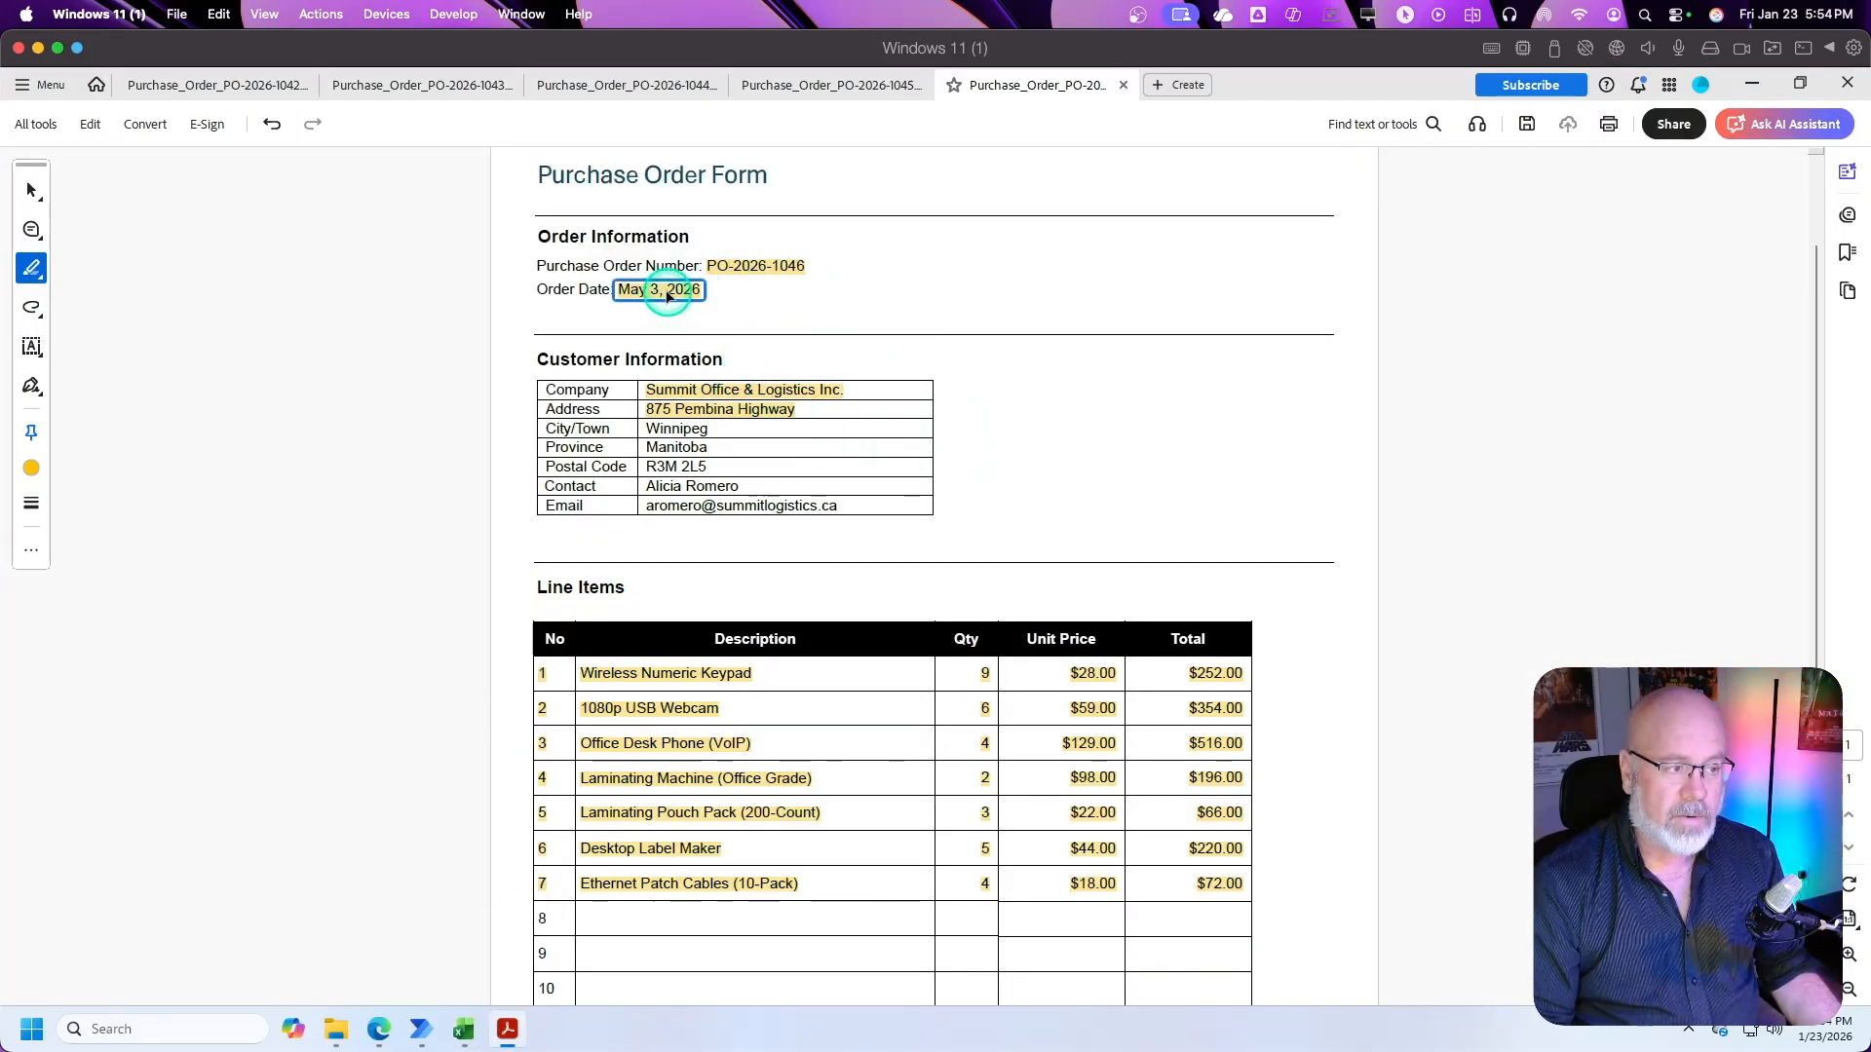
{"action": "left_click", "coordinate": [451, 1033]}
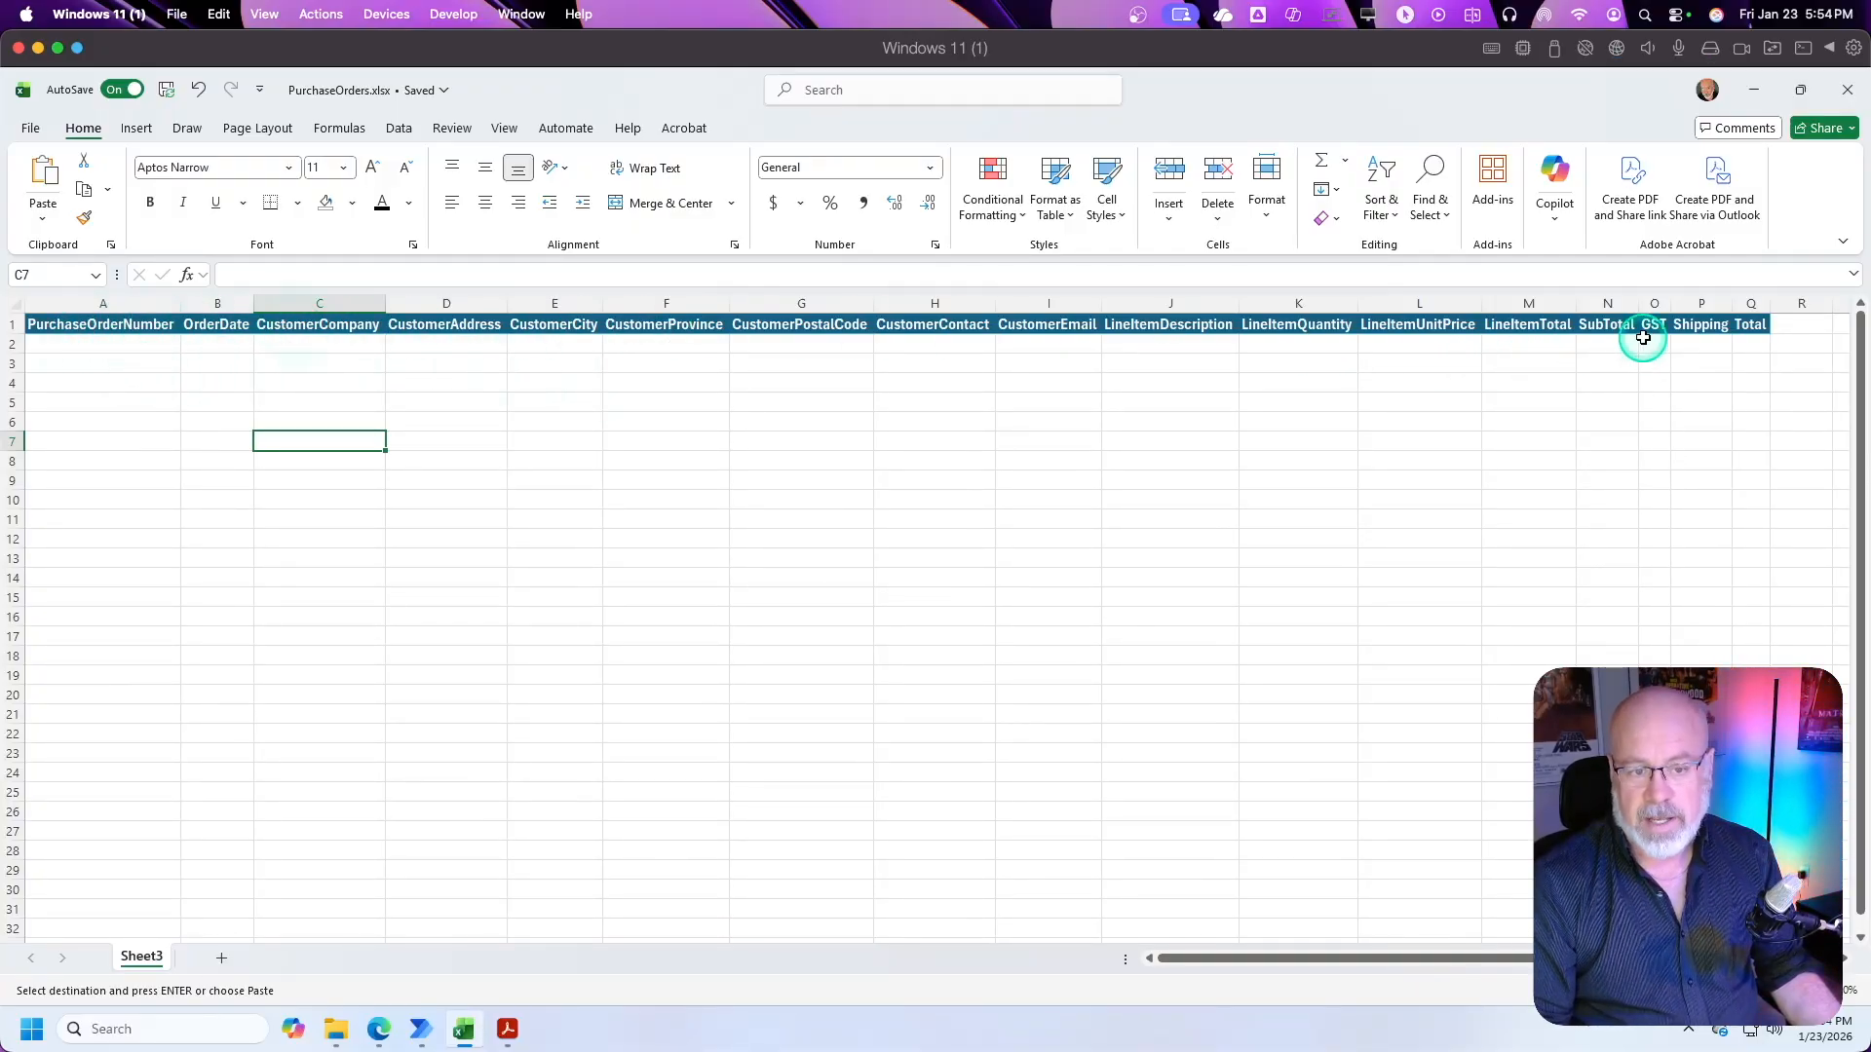
{"action": "left_click", "coordinate": [634, 414]}
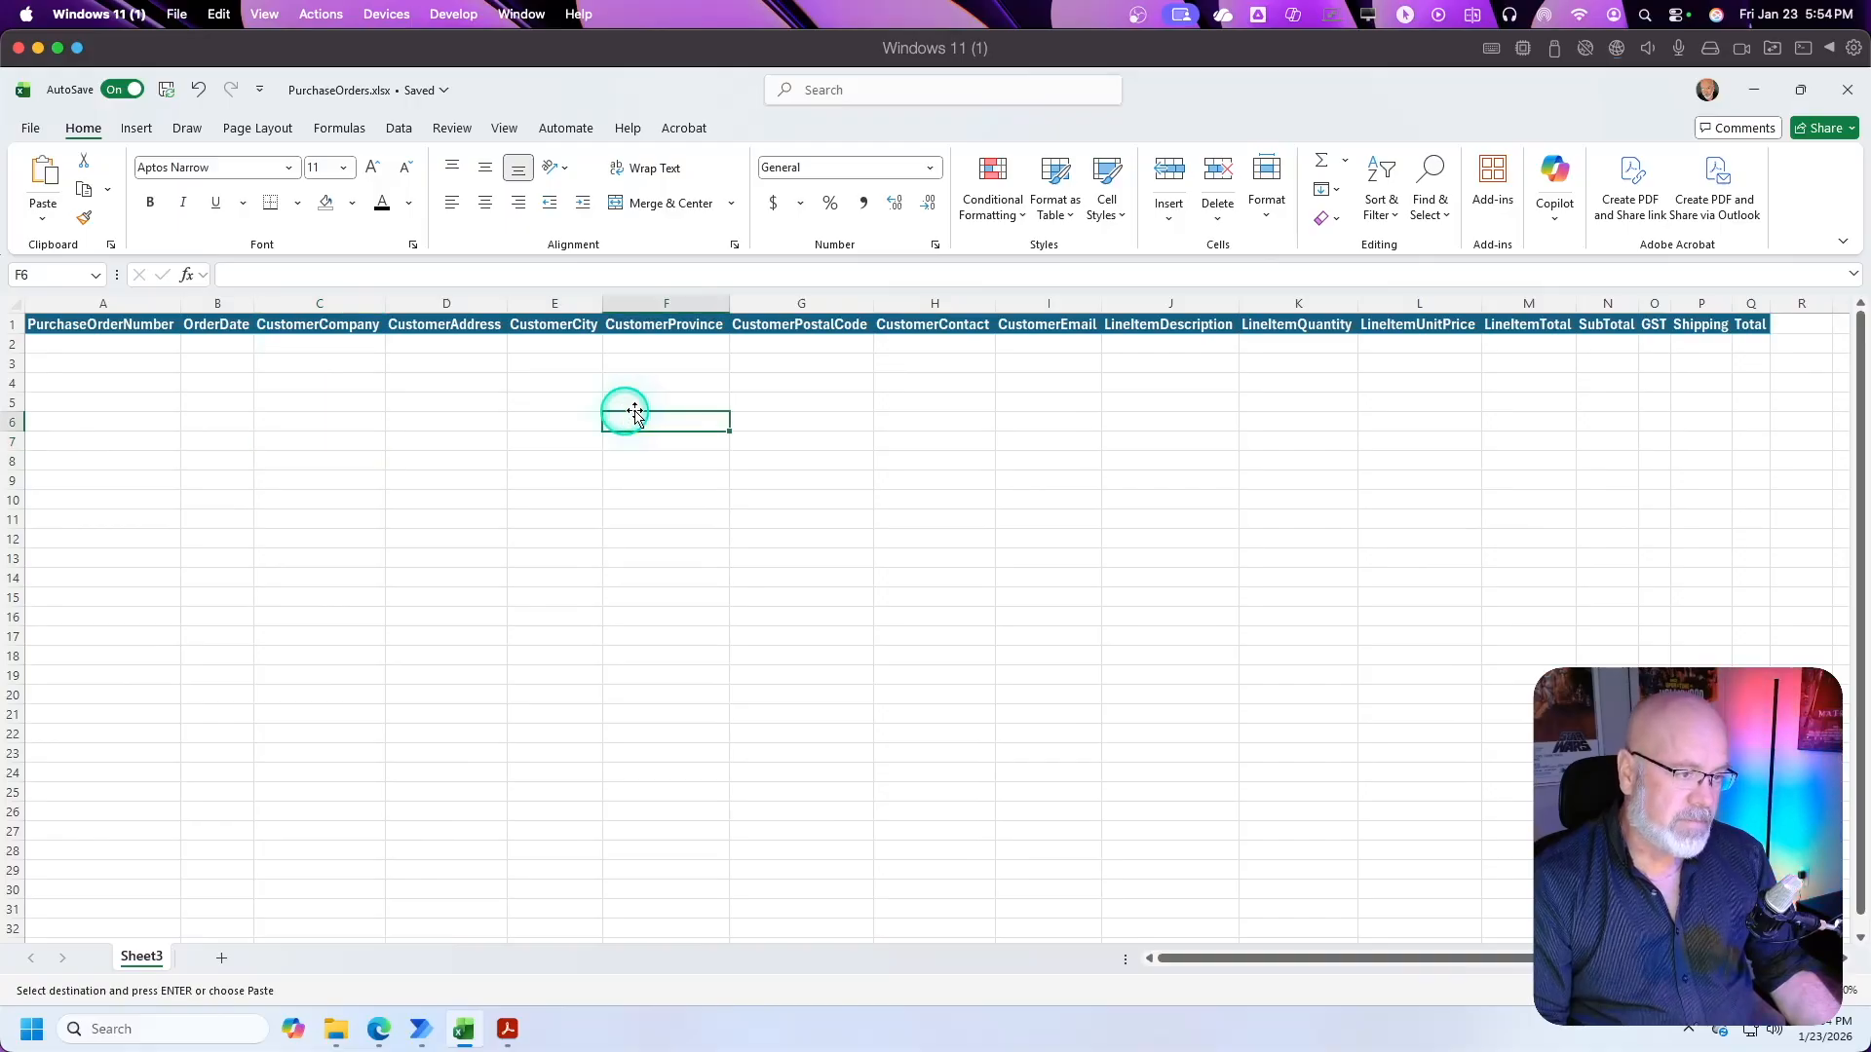
Step: Convert the header row A1:Q1 into a table, marking that the table has headers
{"action": "left_click", "coordinate": [92, 324]}
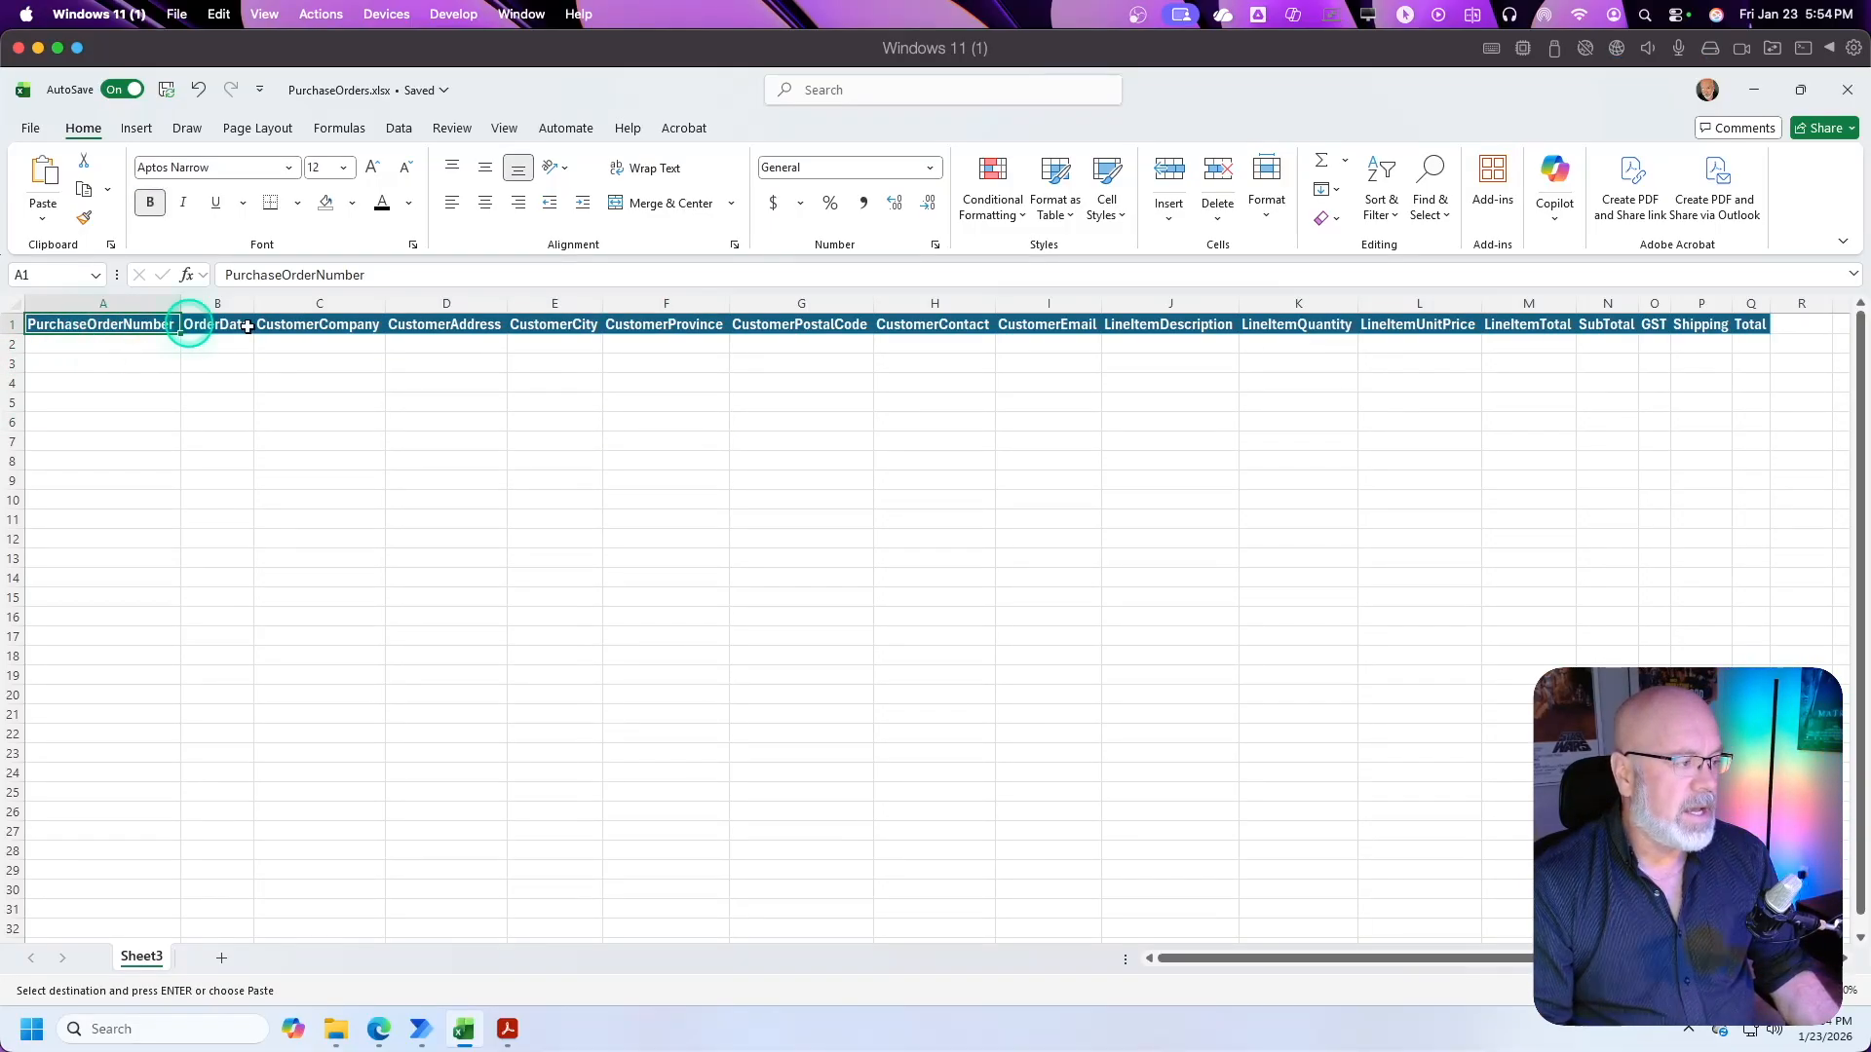
{"action": "left_click", "coordinate": [1750, 324], "text": "shift"}
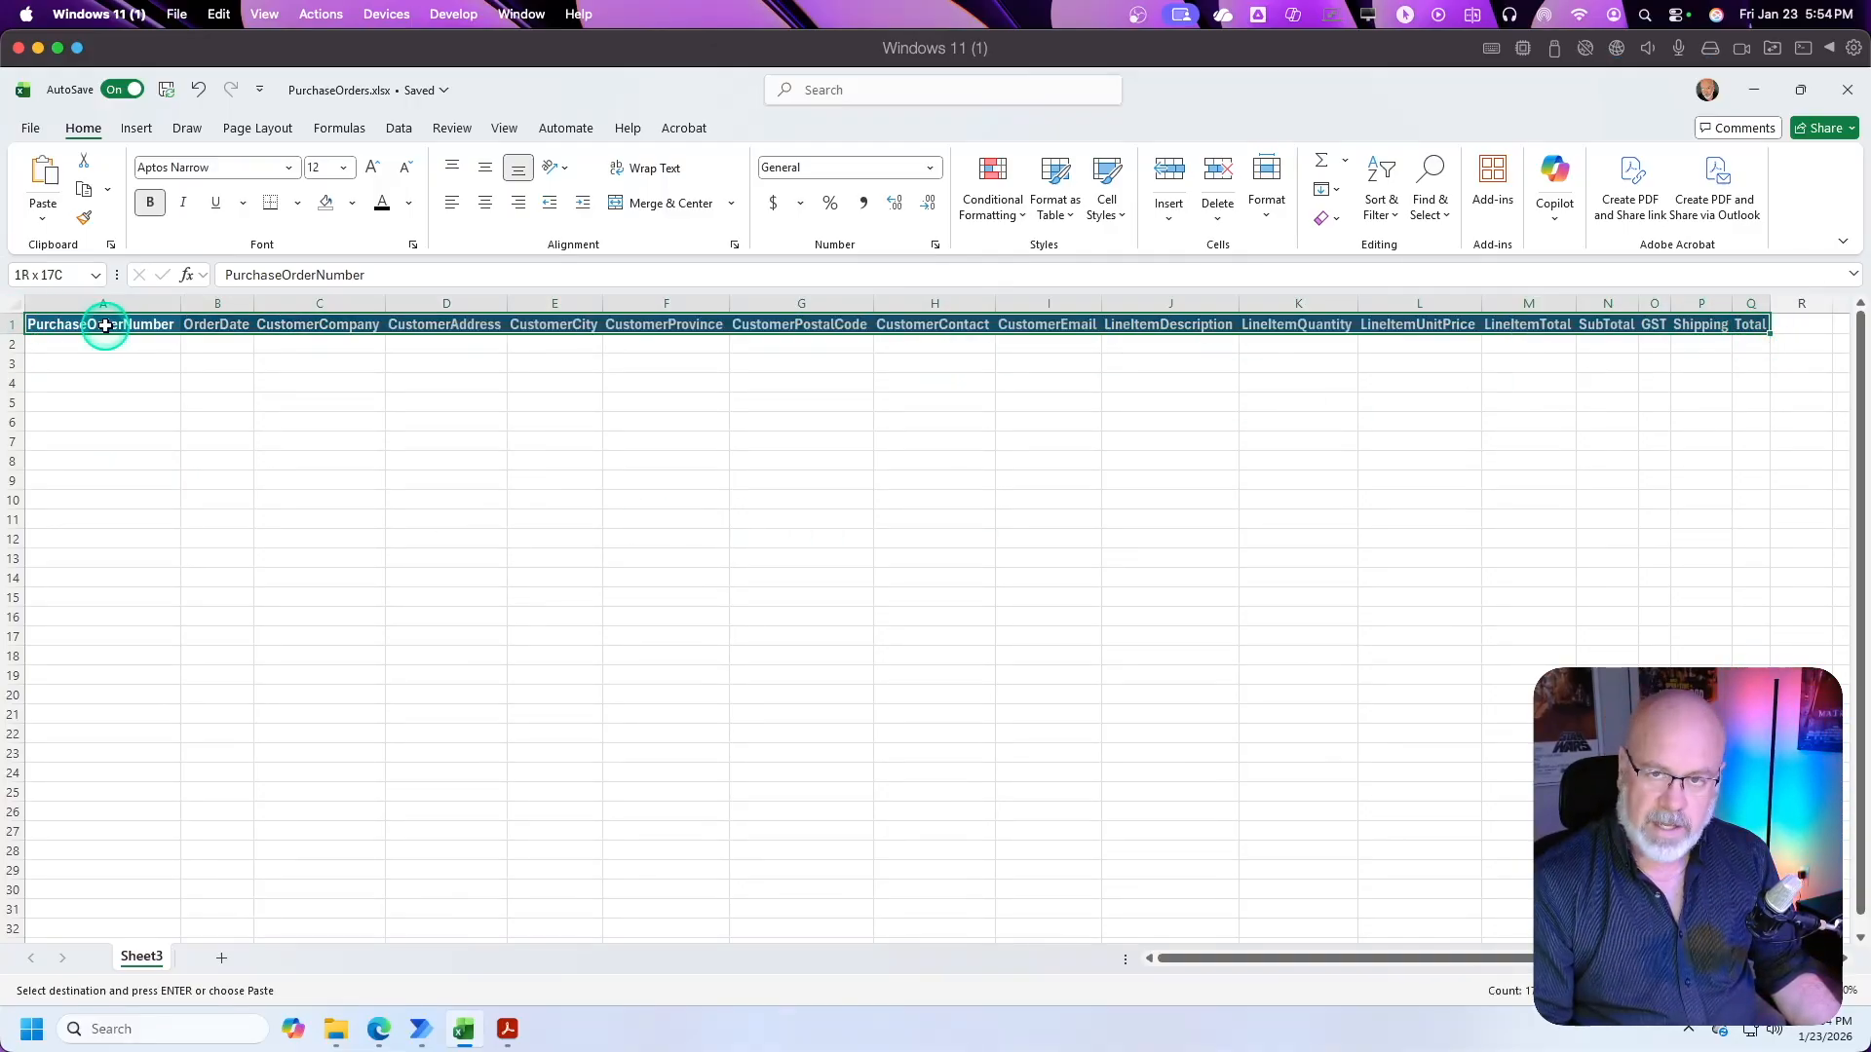
{"action": "left_click", "coordinate": [135, 127]}
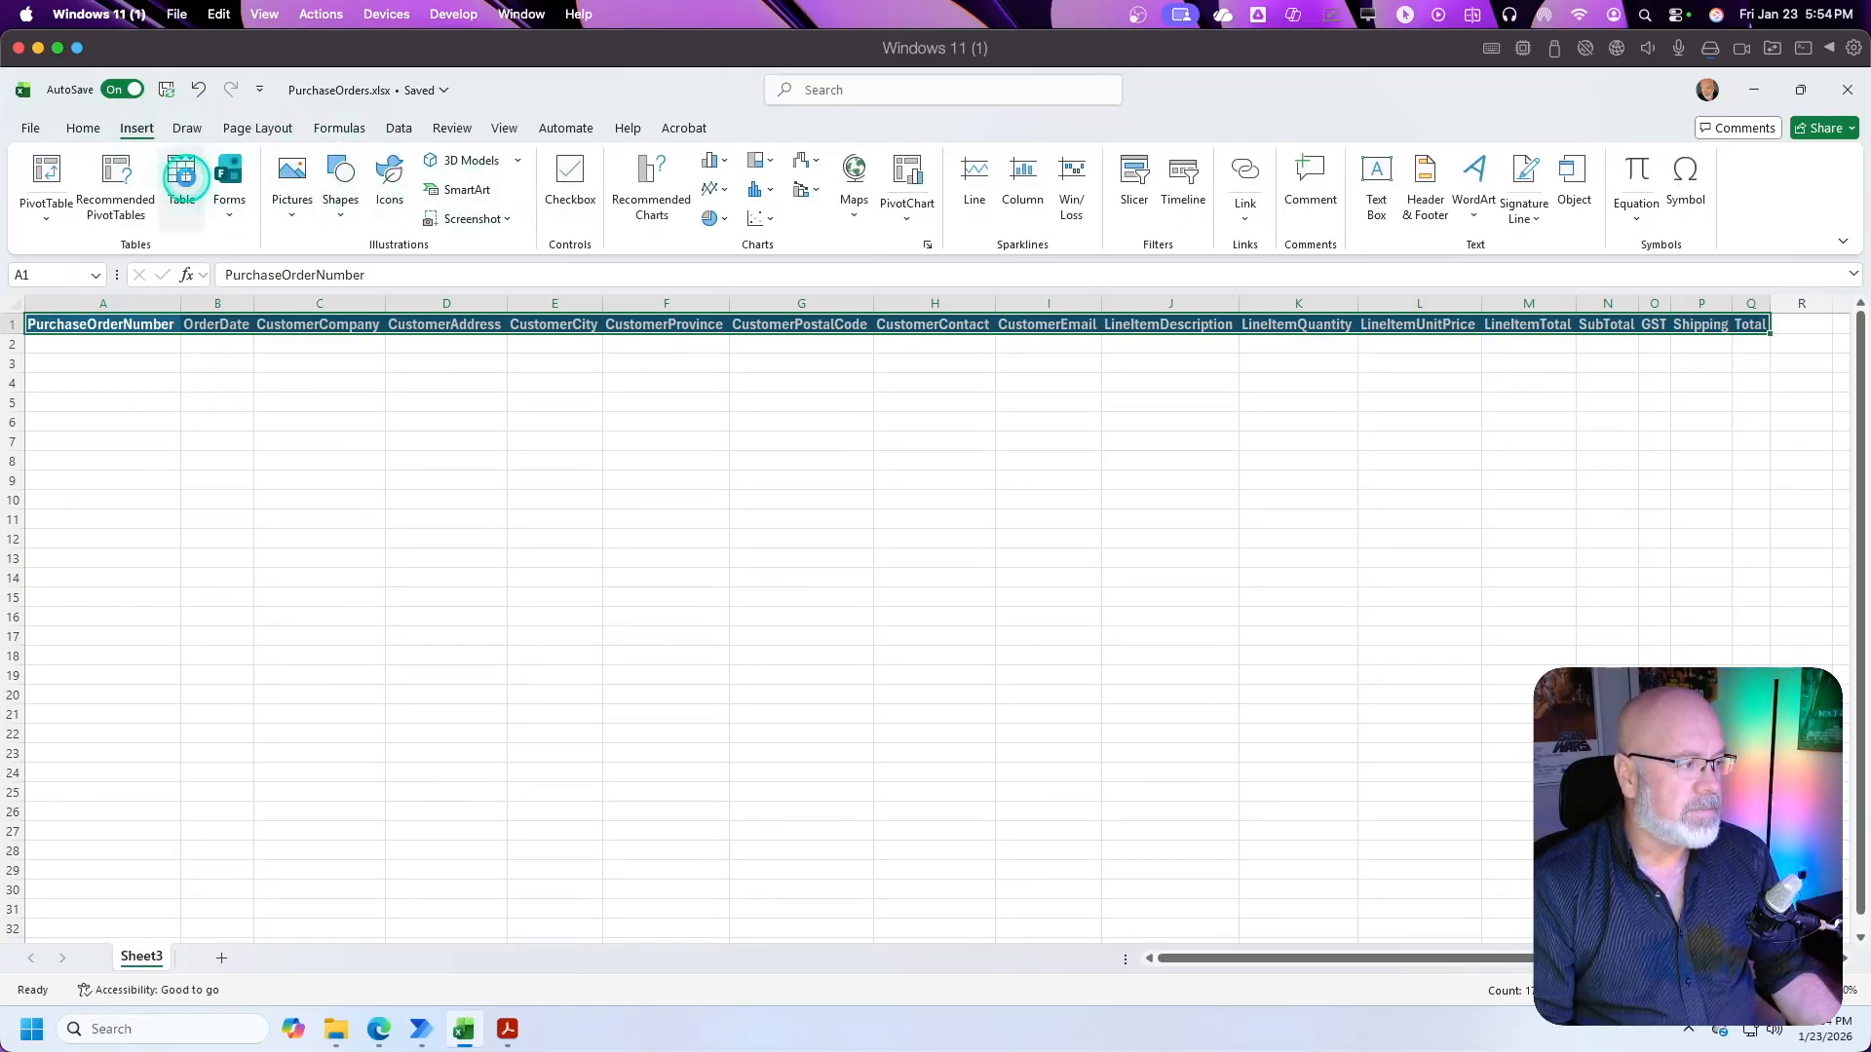
{"action": "left_click", "coordinate": [185, 183]}
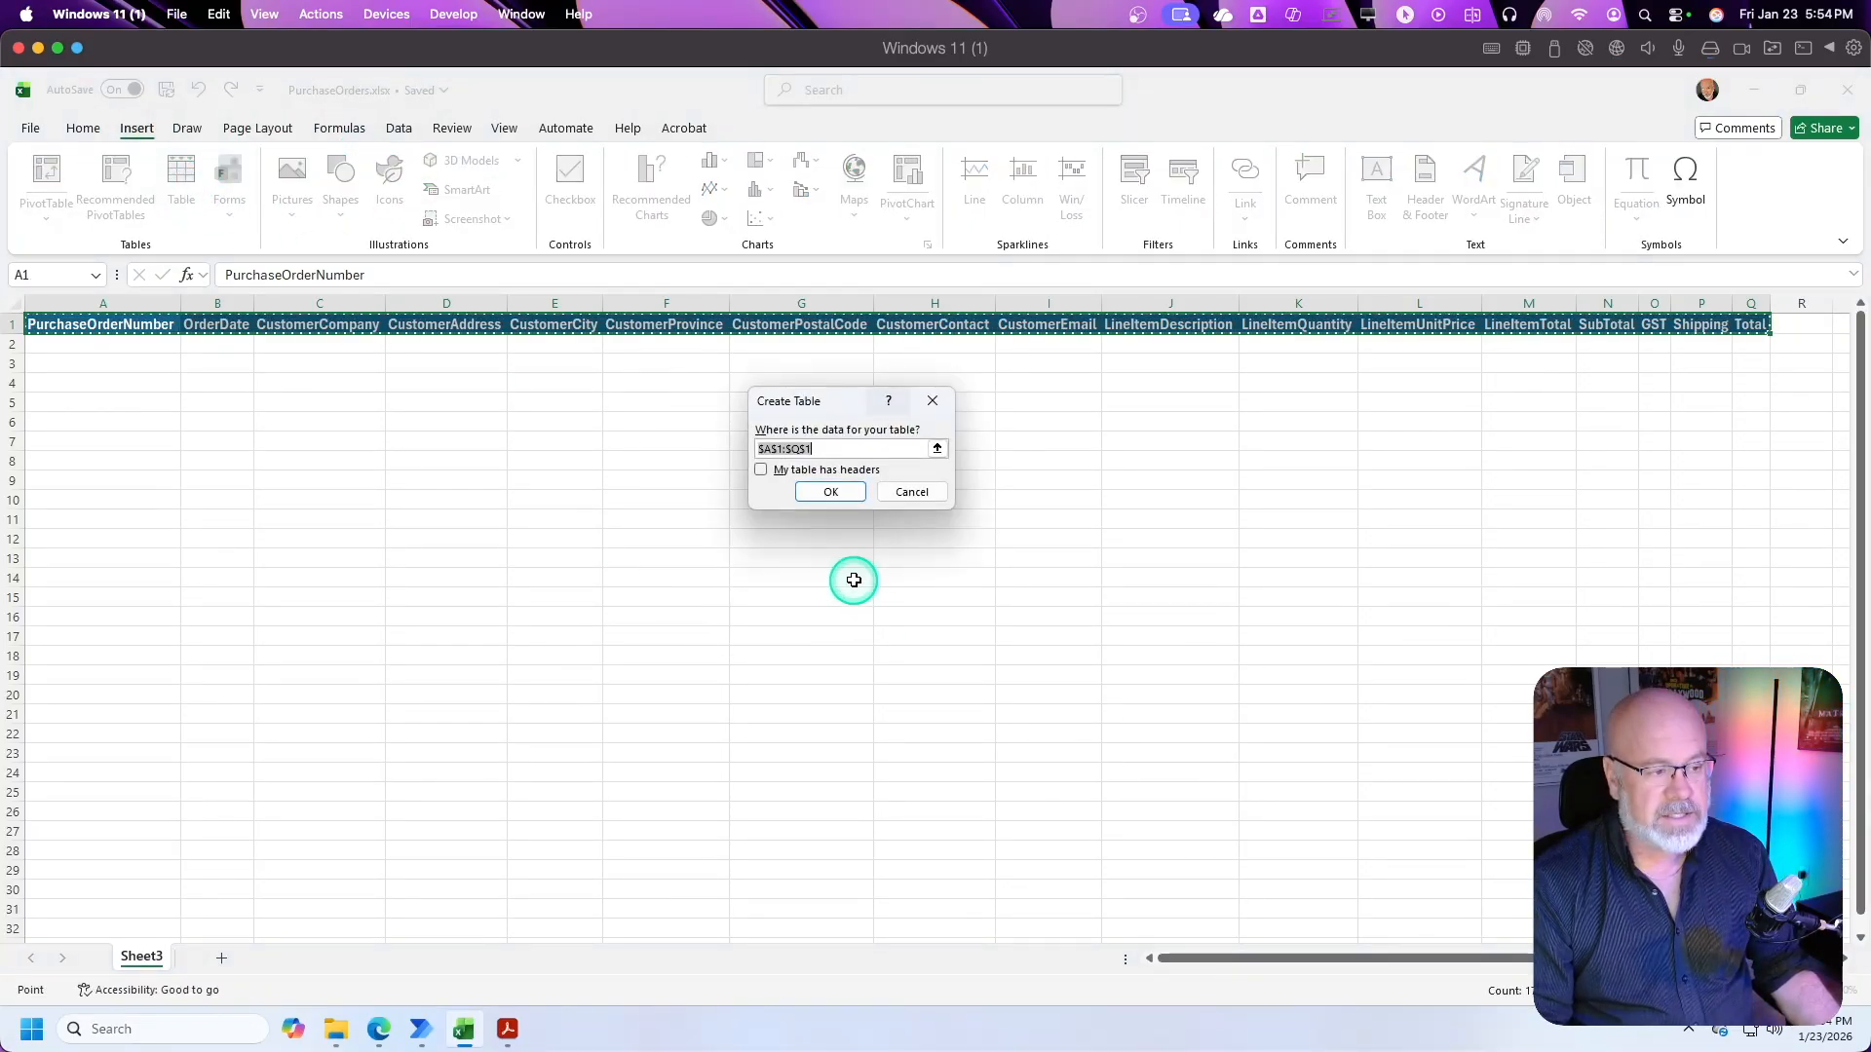
{"action": "left_click", "coordinate": [762, 471]}
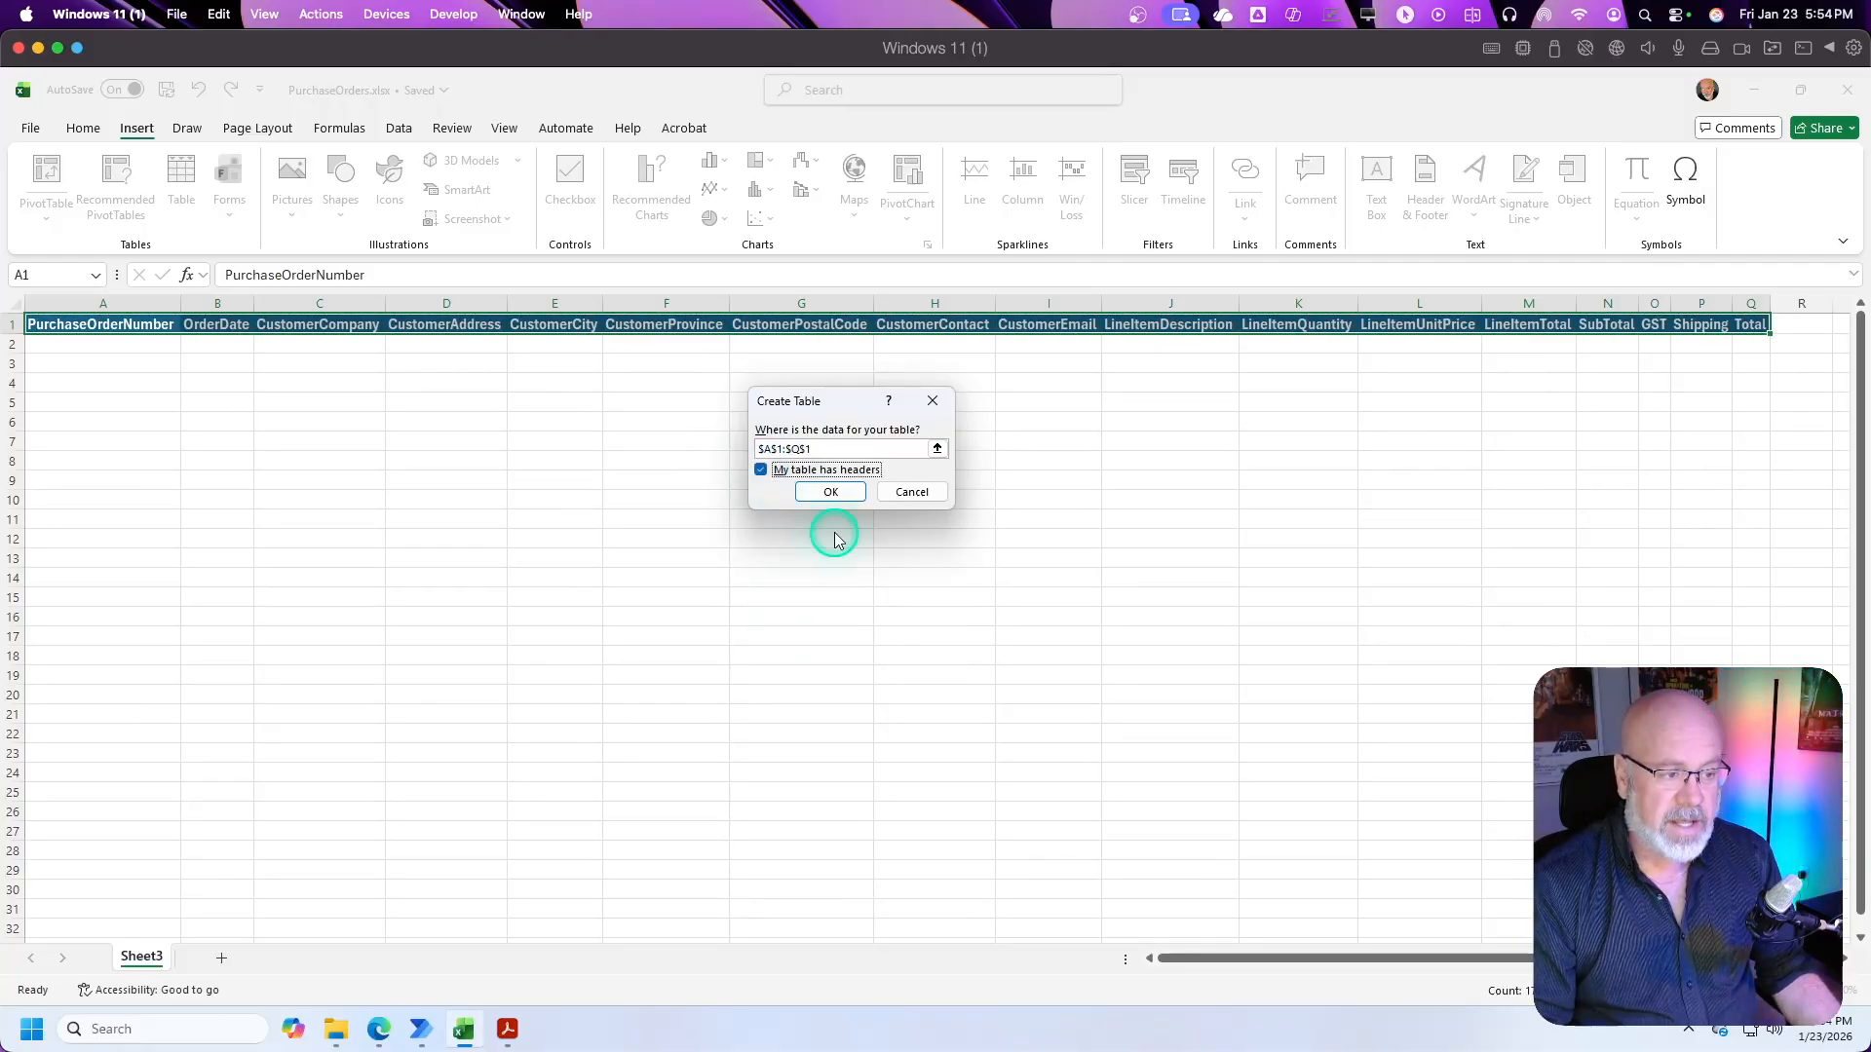
{"action": "left_click", "coordinate": [831, 492]}
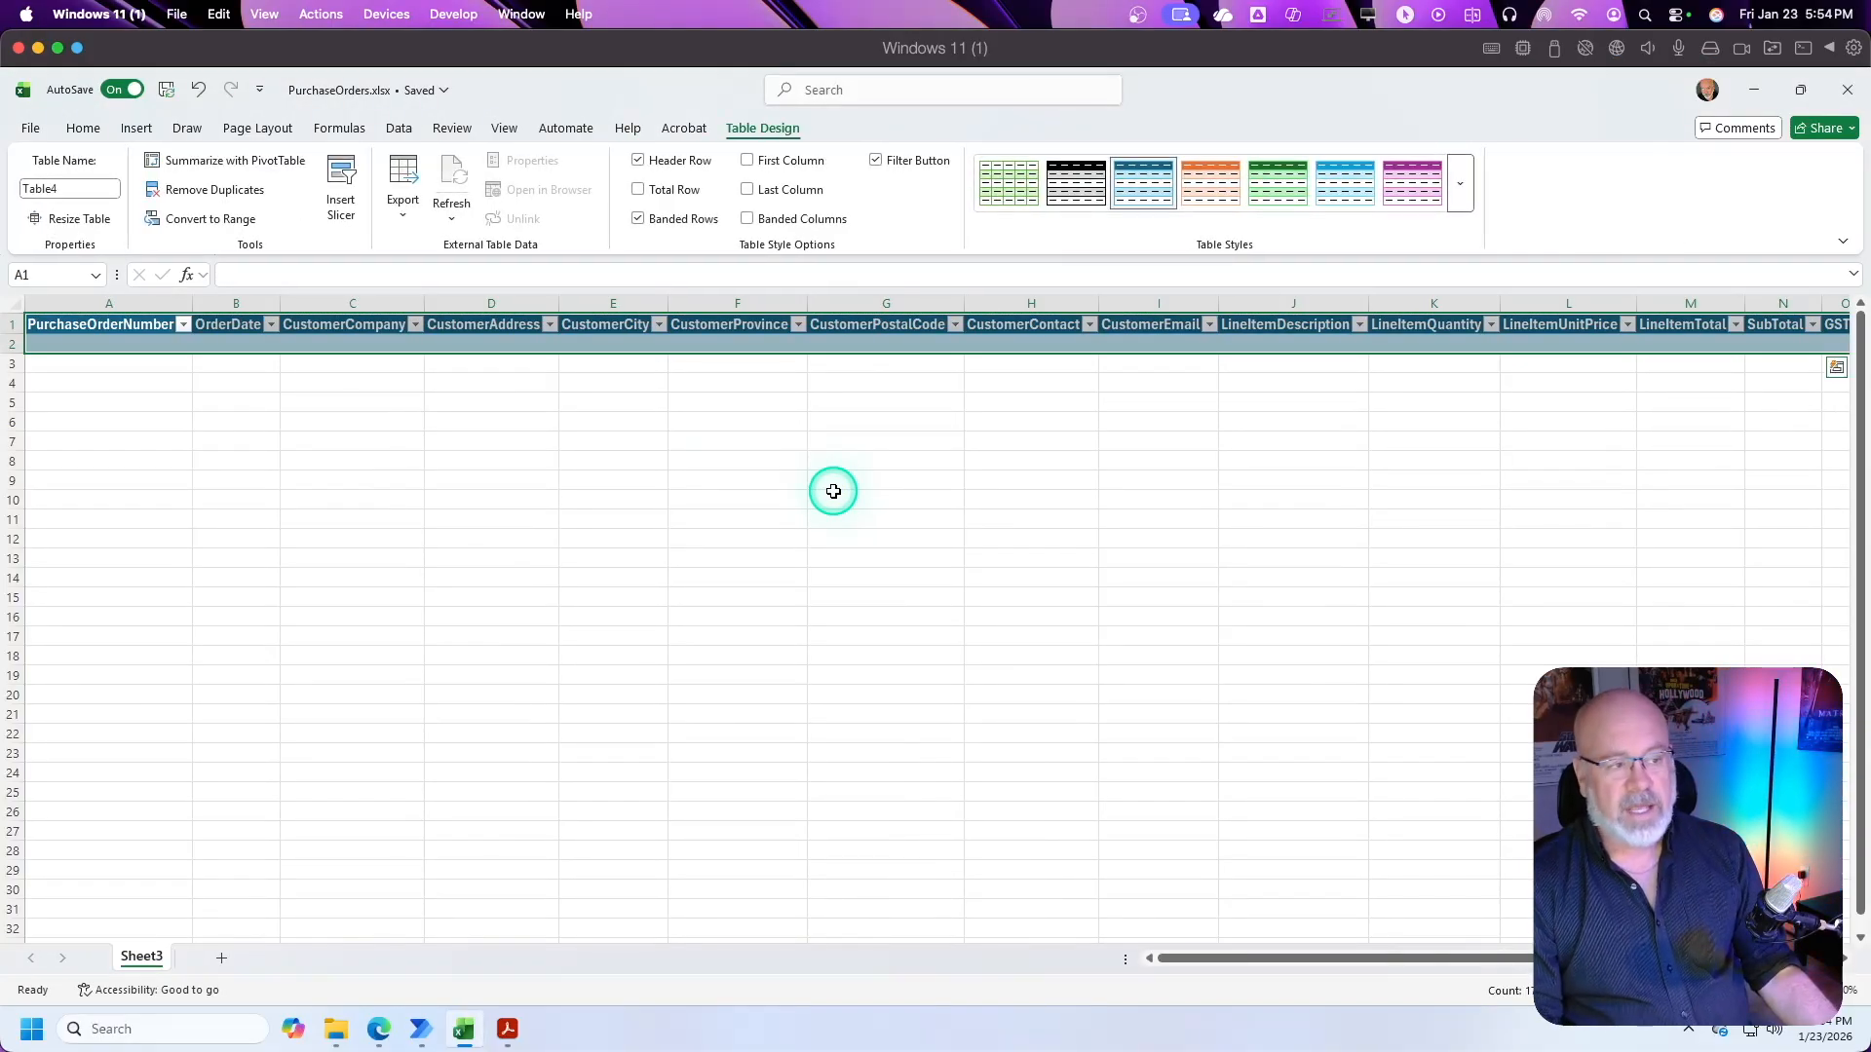
Step: Name the new table Orders
{"action": "left_click", "coordinate": [56, 188]}
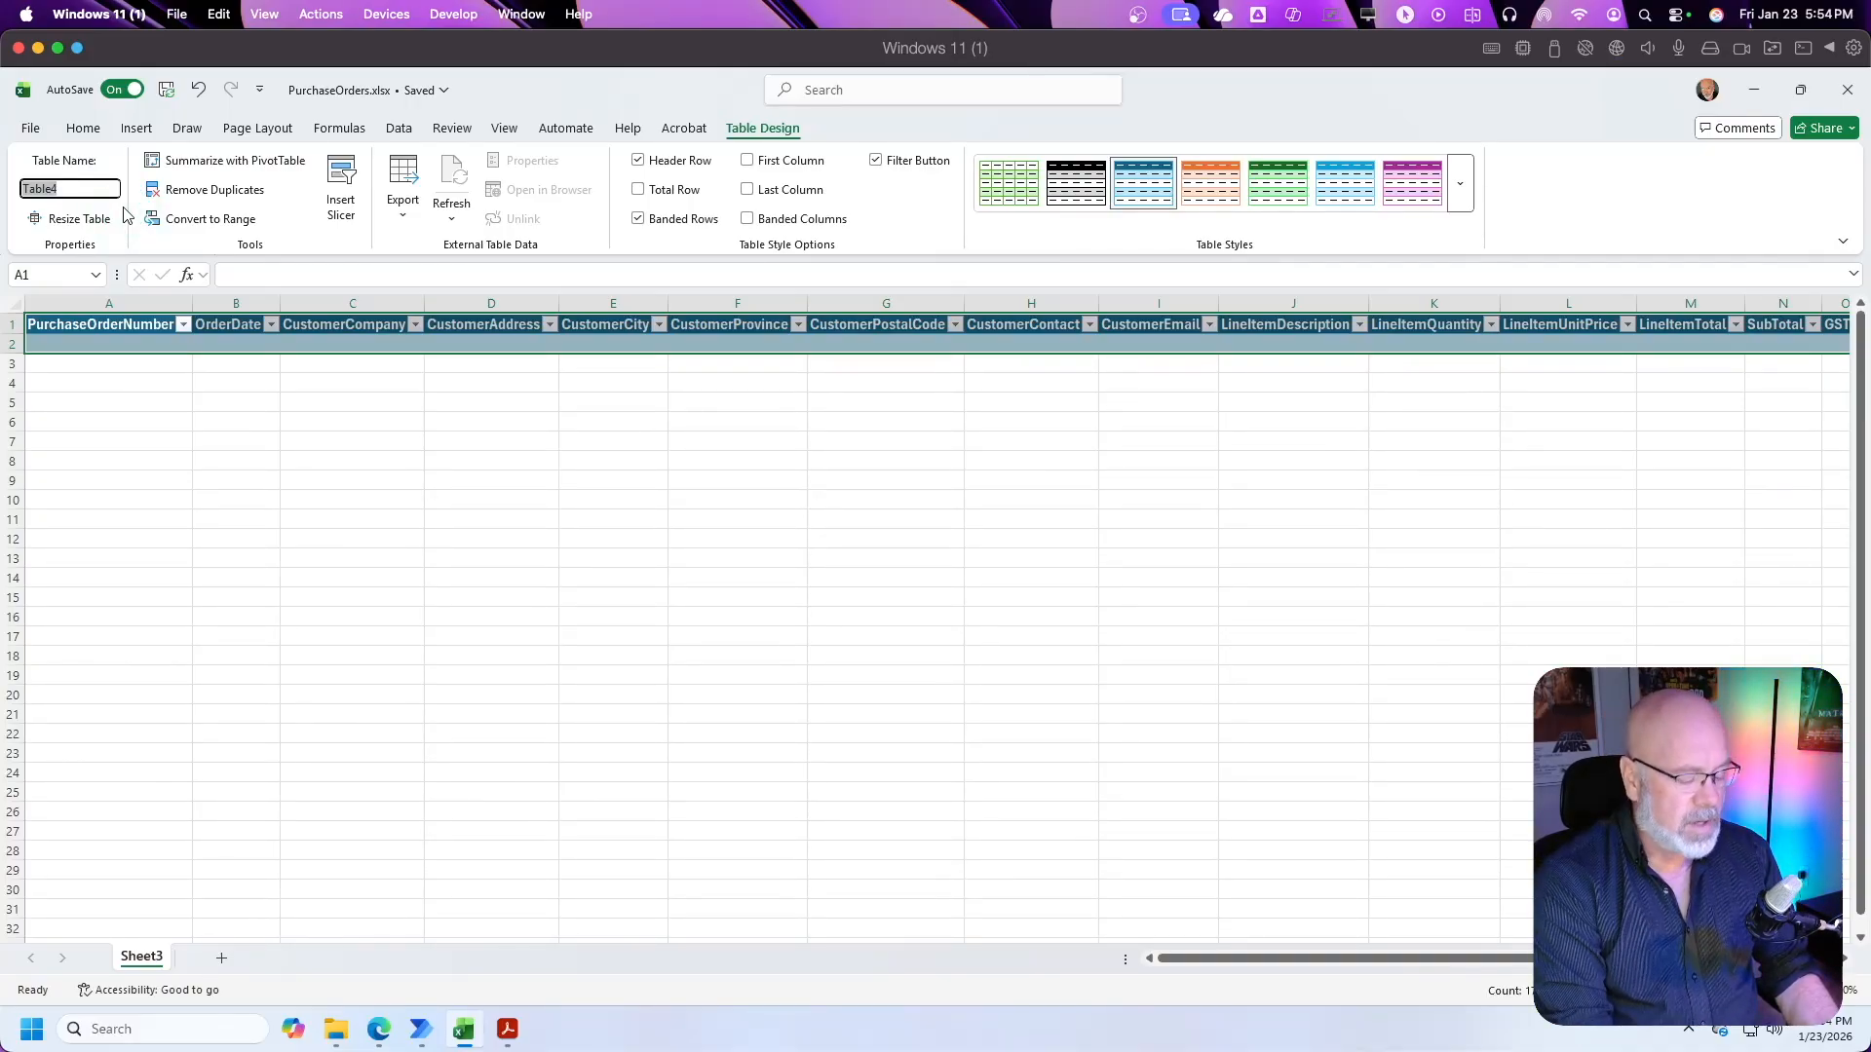
{"action": "type", "text": "Order"}
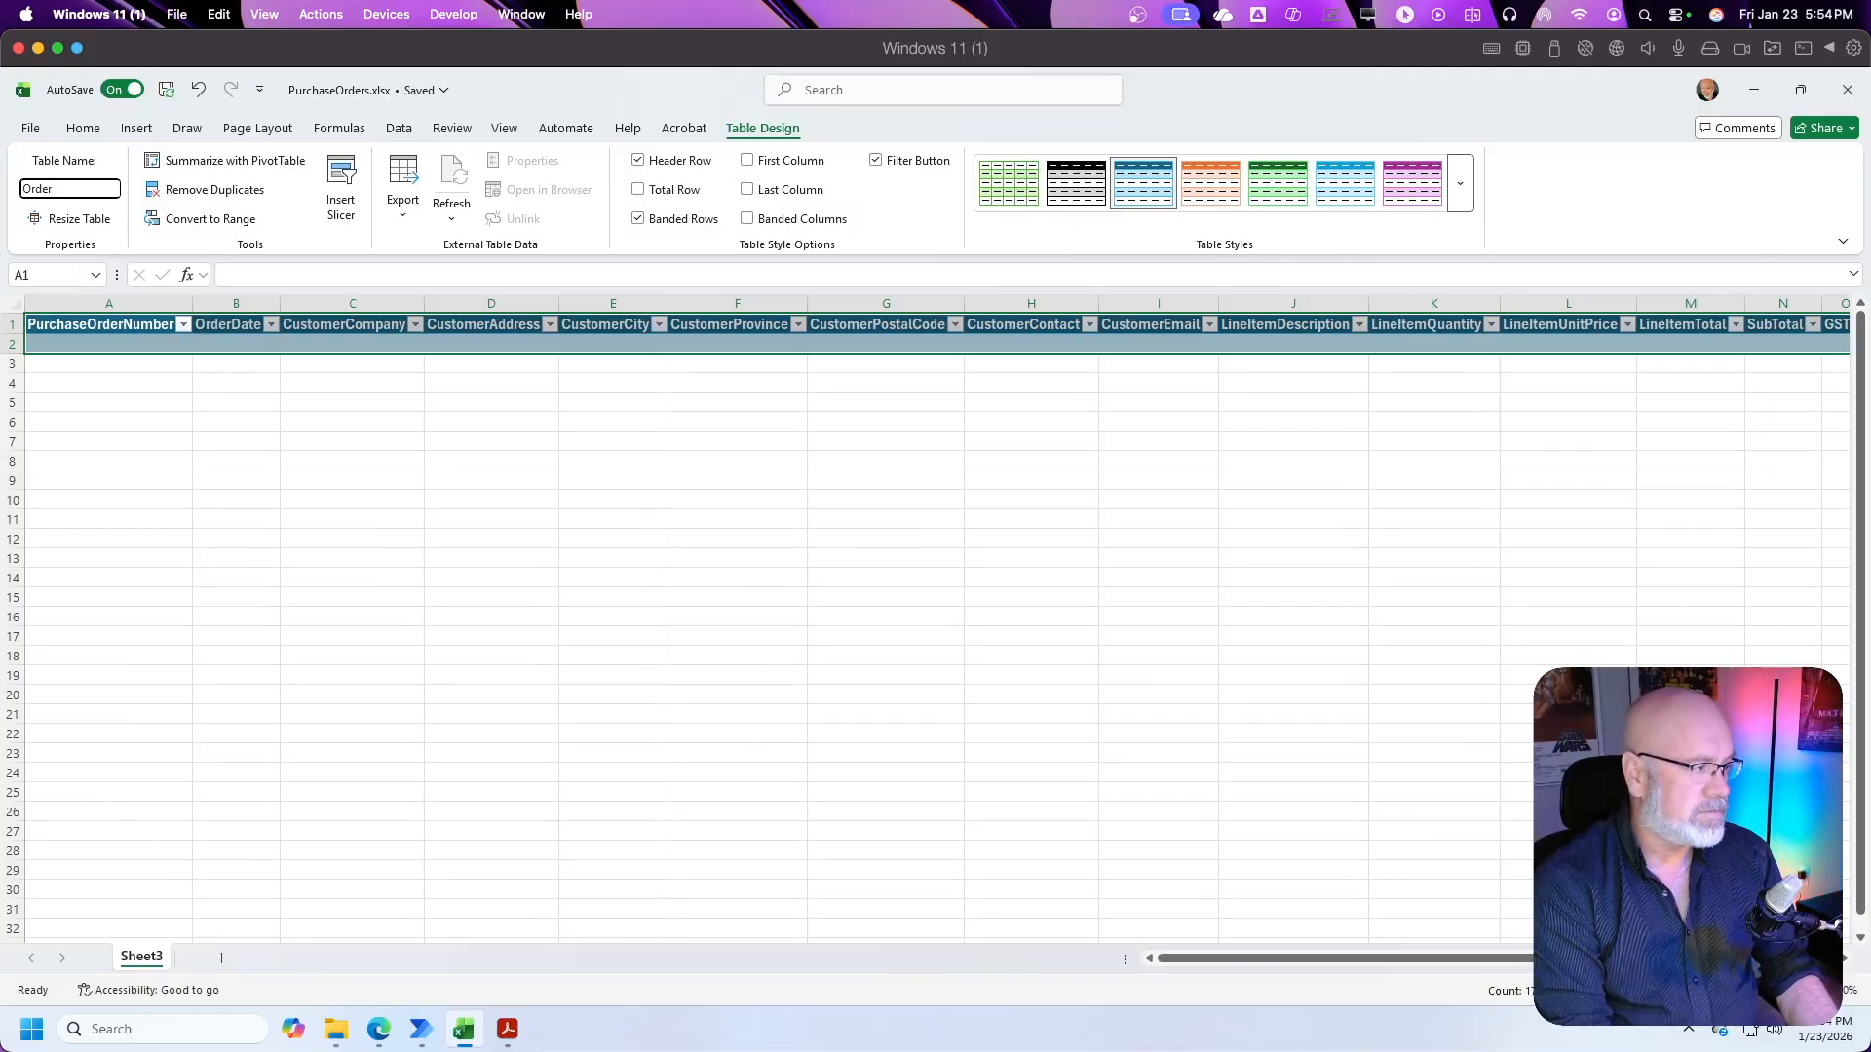
{"action": "type", "text": "s"}
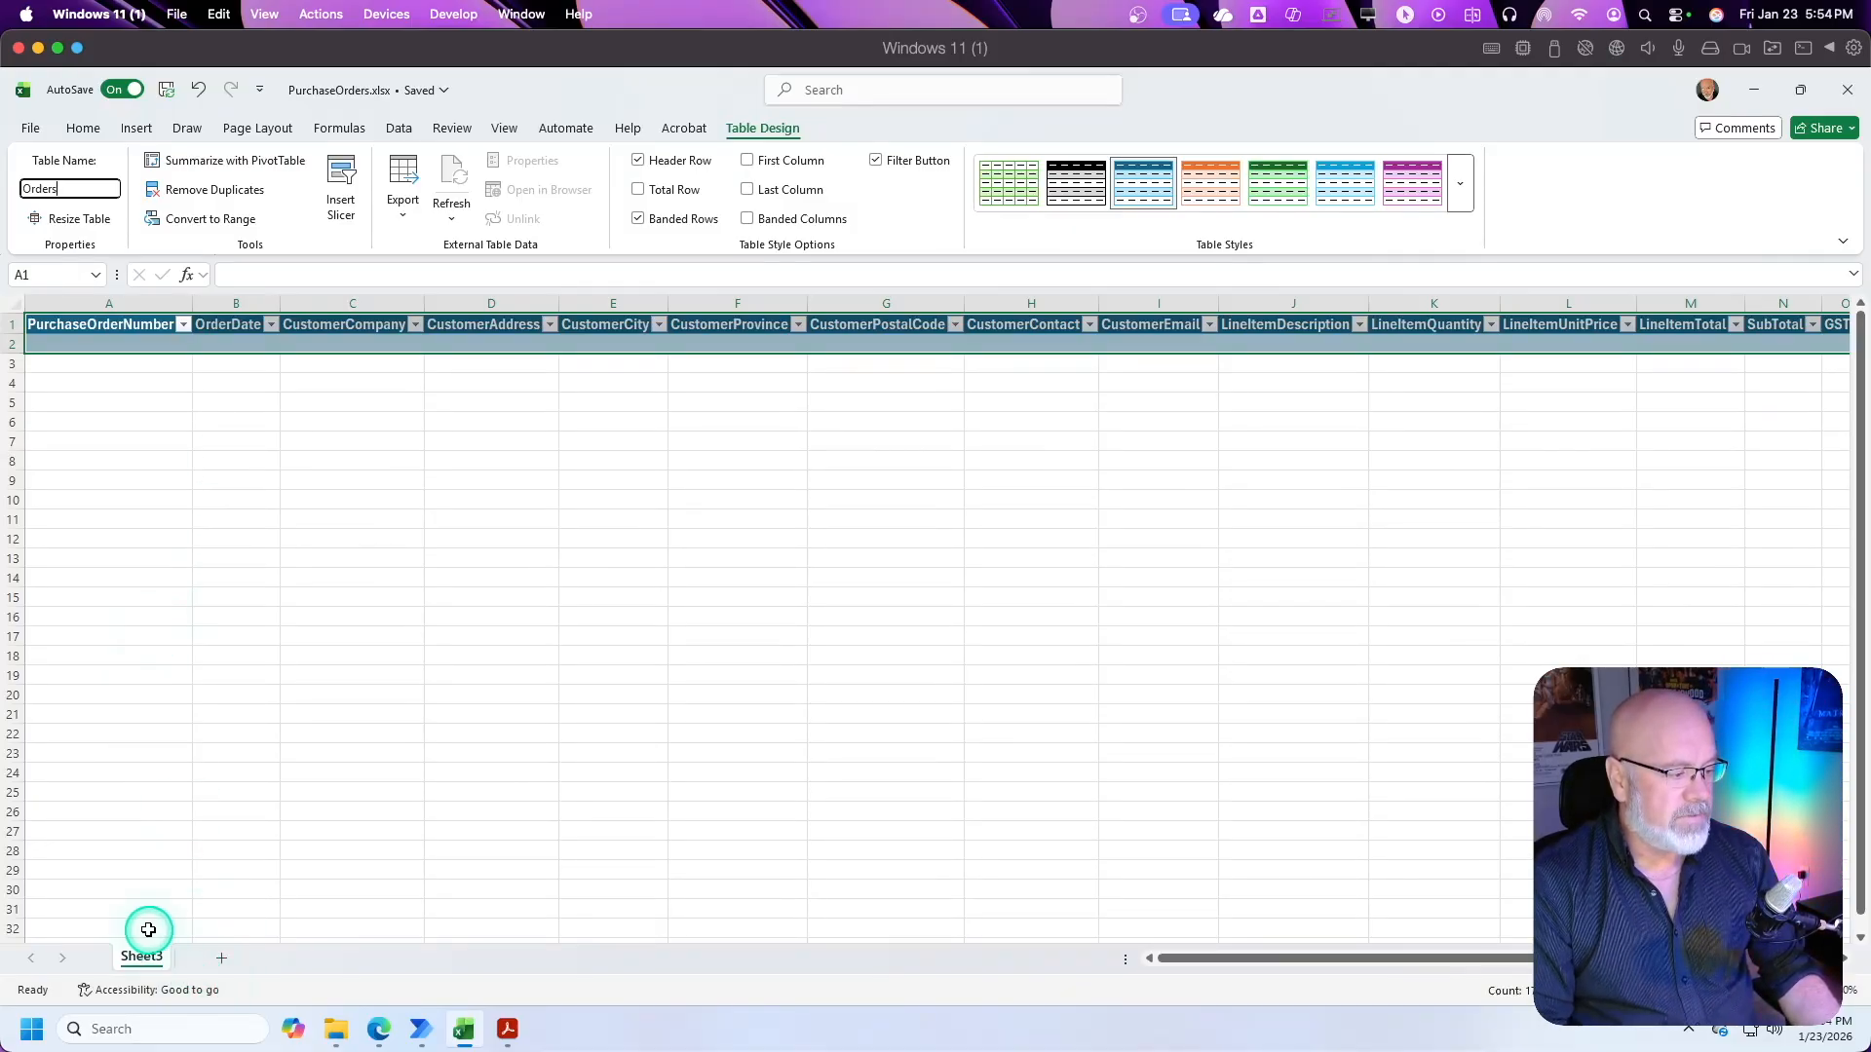
Step: Rename the worksheet Sheet3 as Orders
{"action": "right_click", "coordinate": [144, 960]}
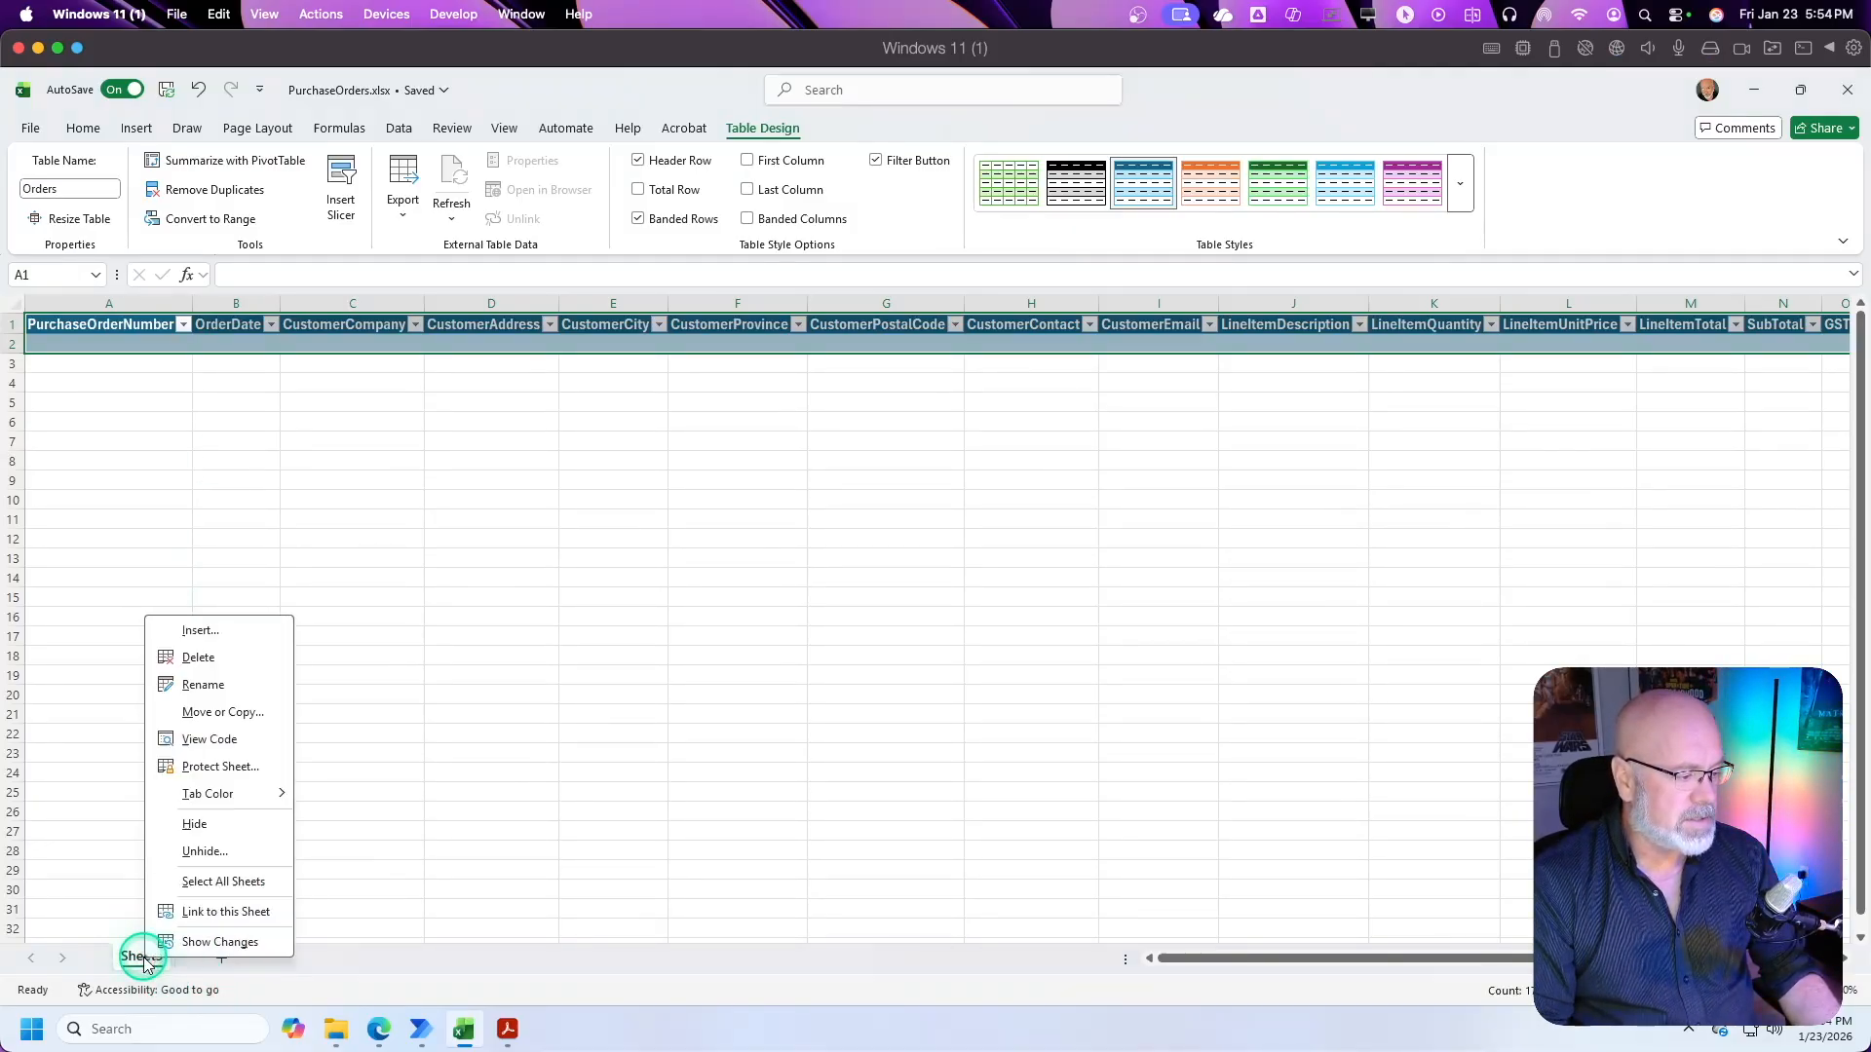
{"action": "left_click", "coordinate": [204, 684]}
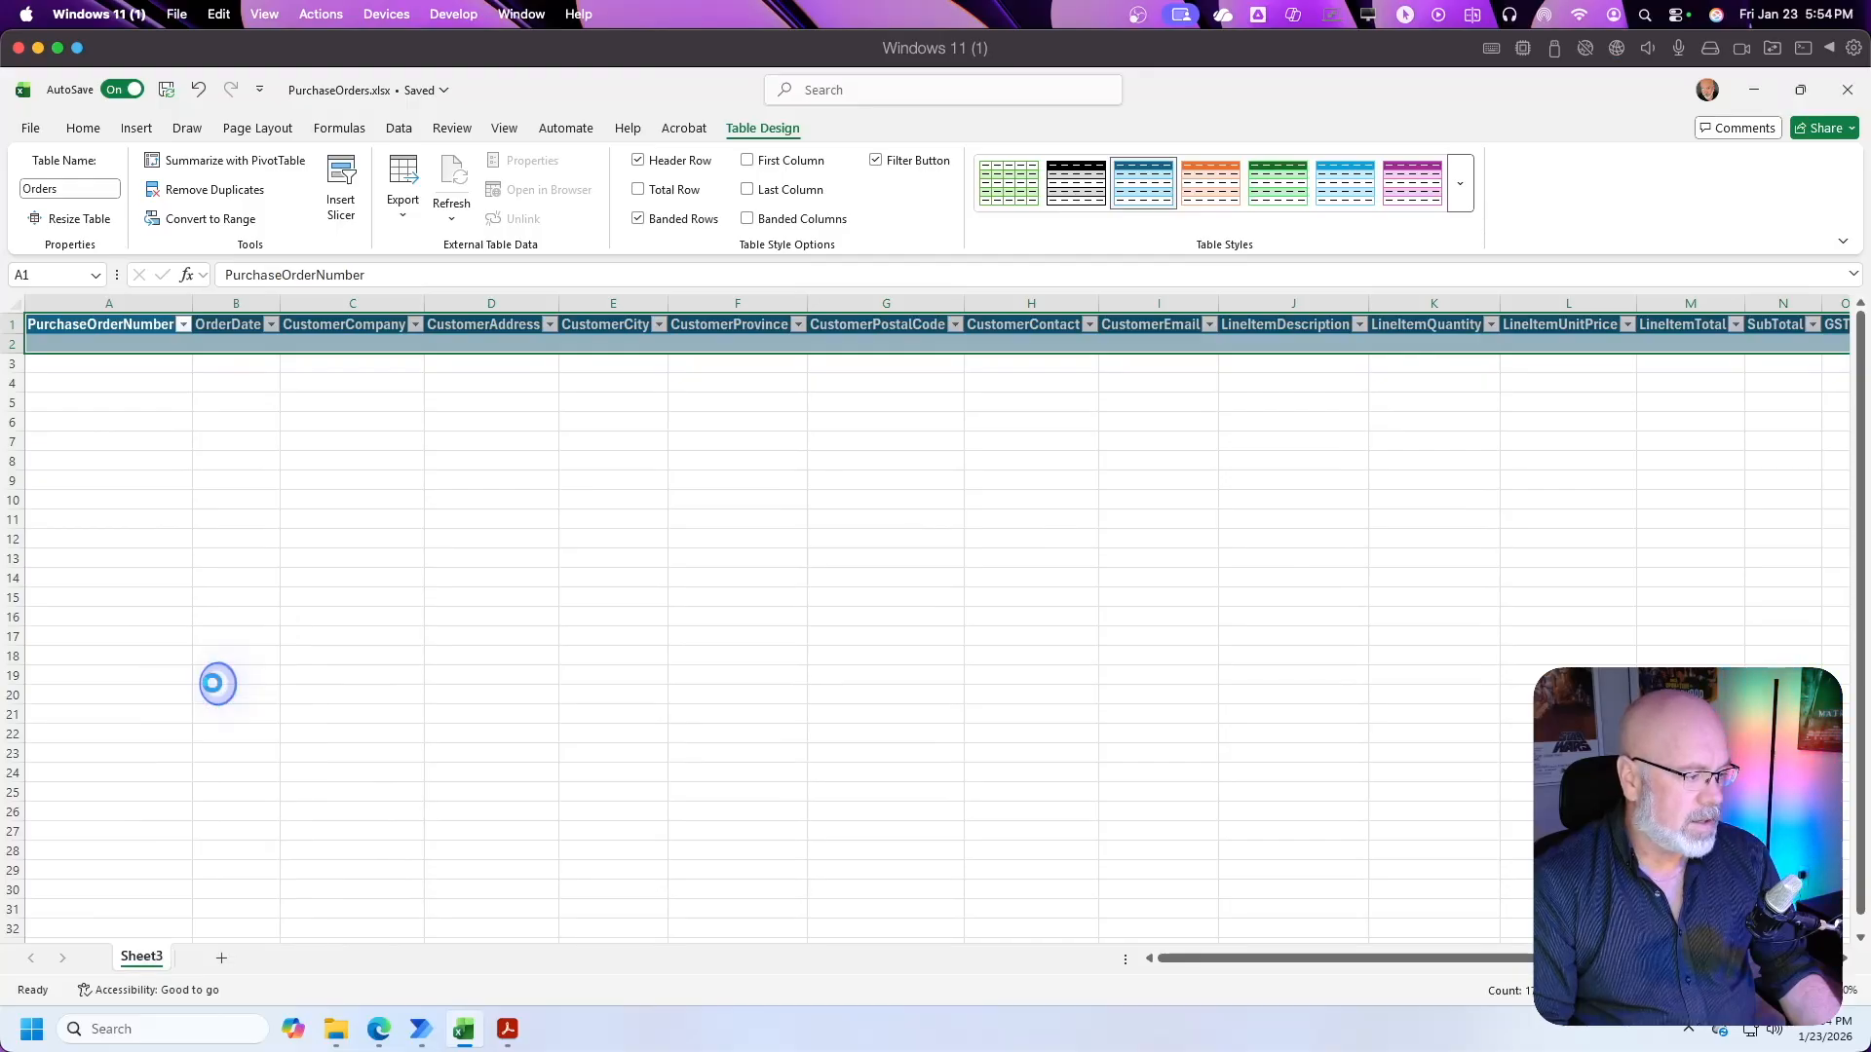
{"action": "type", "text": "Pur"}
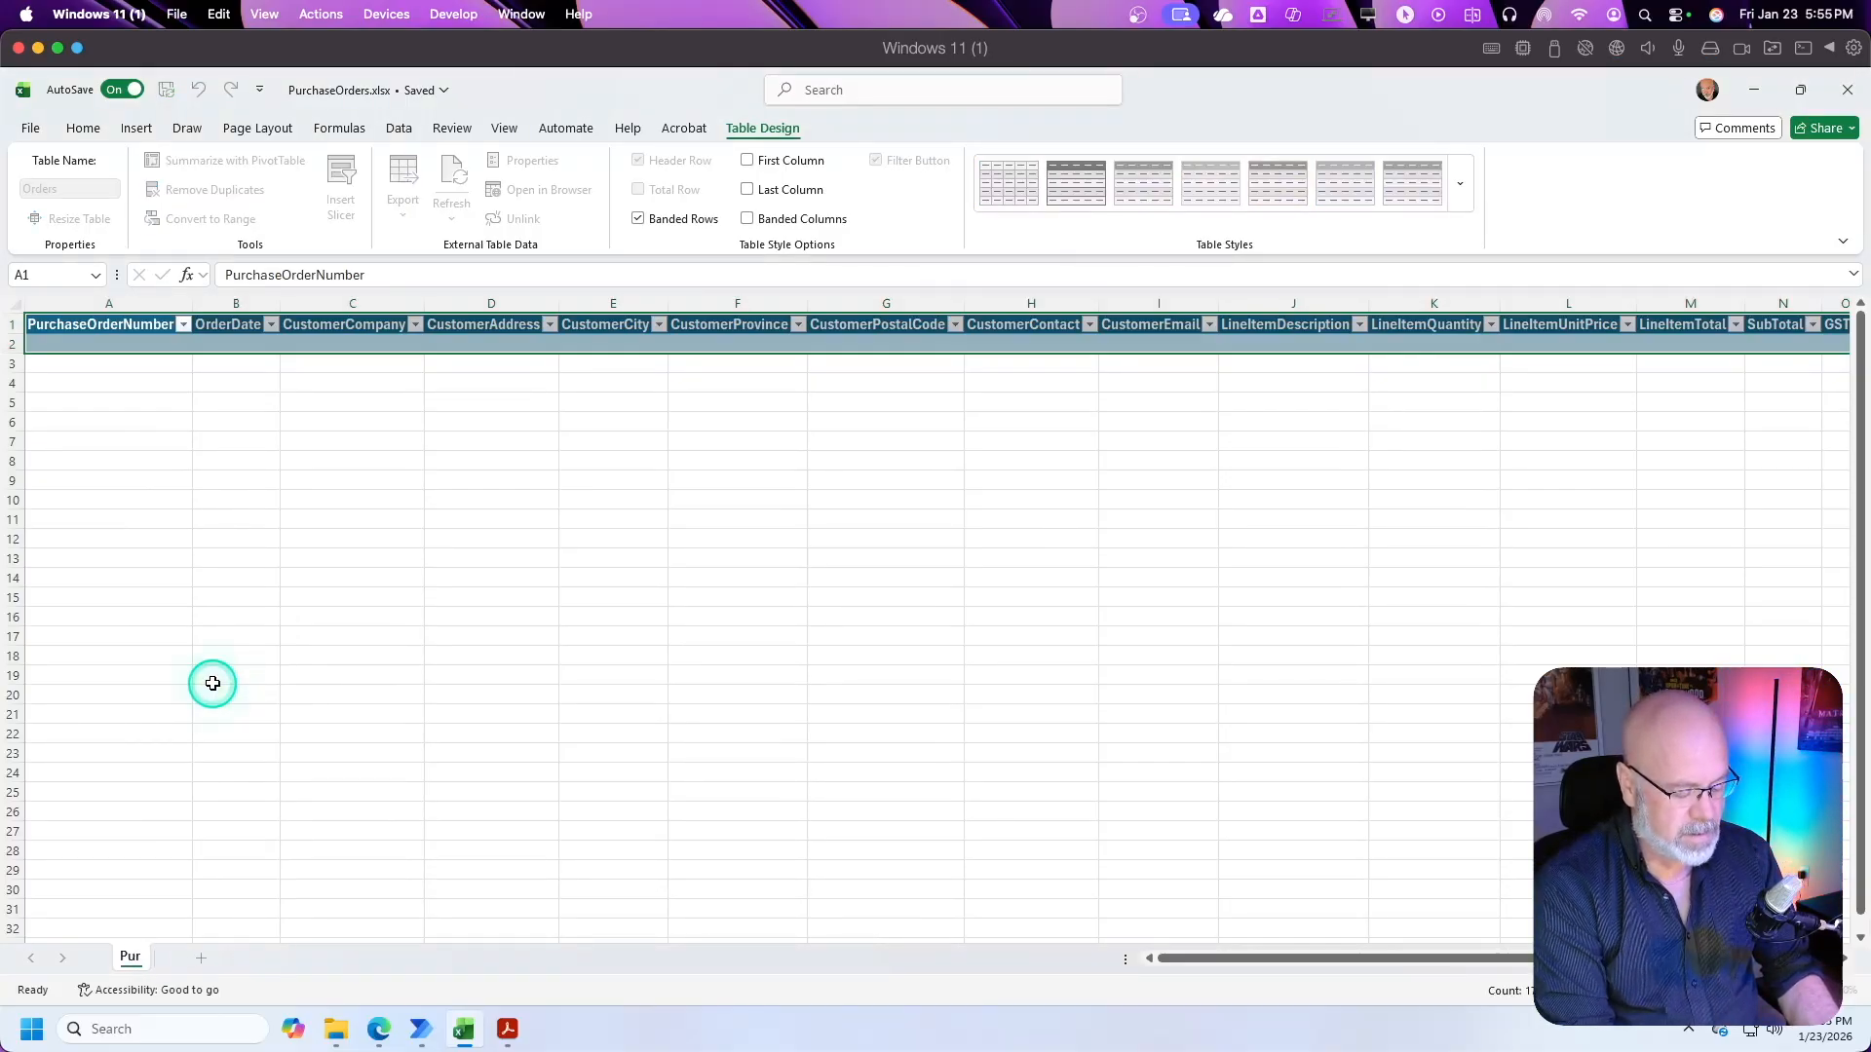
{"action": "type", "text": "cahses"}
{"action": "key", "text": "BackSpace"}
{"action": "key", "text": "BackSpace"}
{"action": "key", "text": "BackSpace"}
{"action": "key", "text": "BackSpace"}
{"action": "key", "text": "BackSpace"}
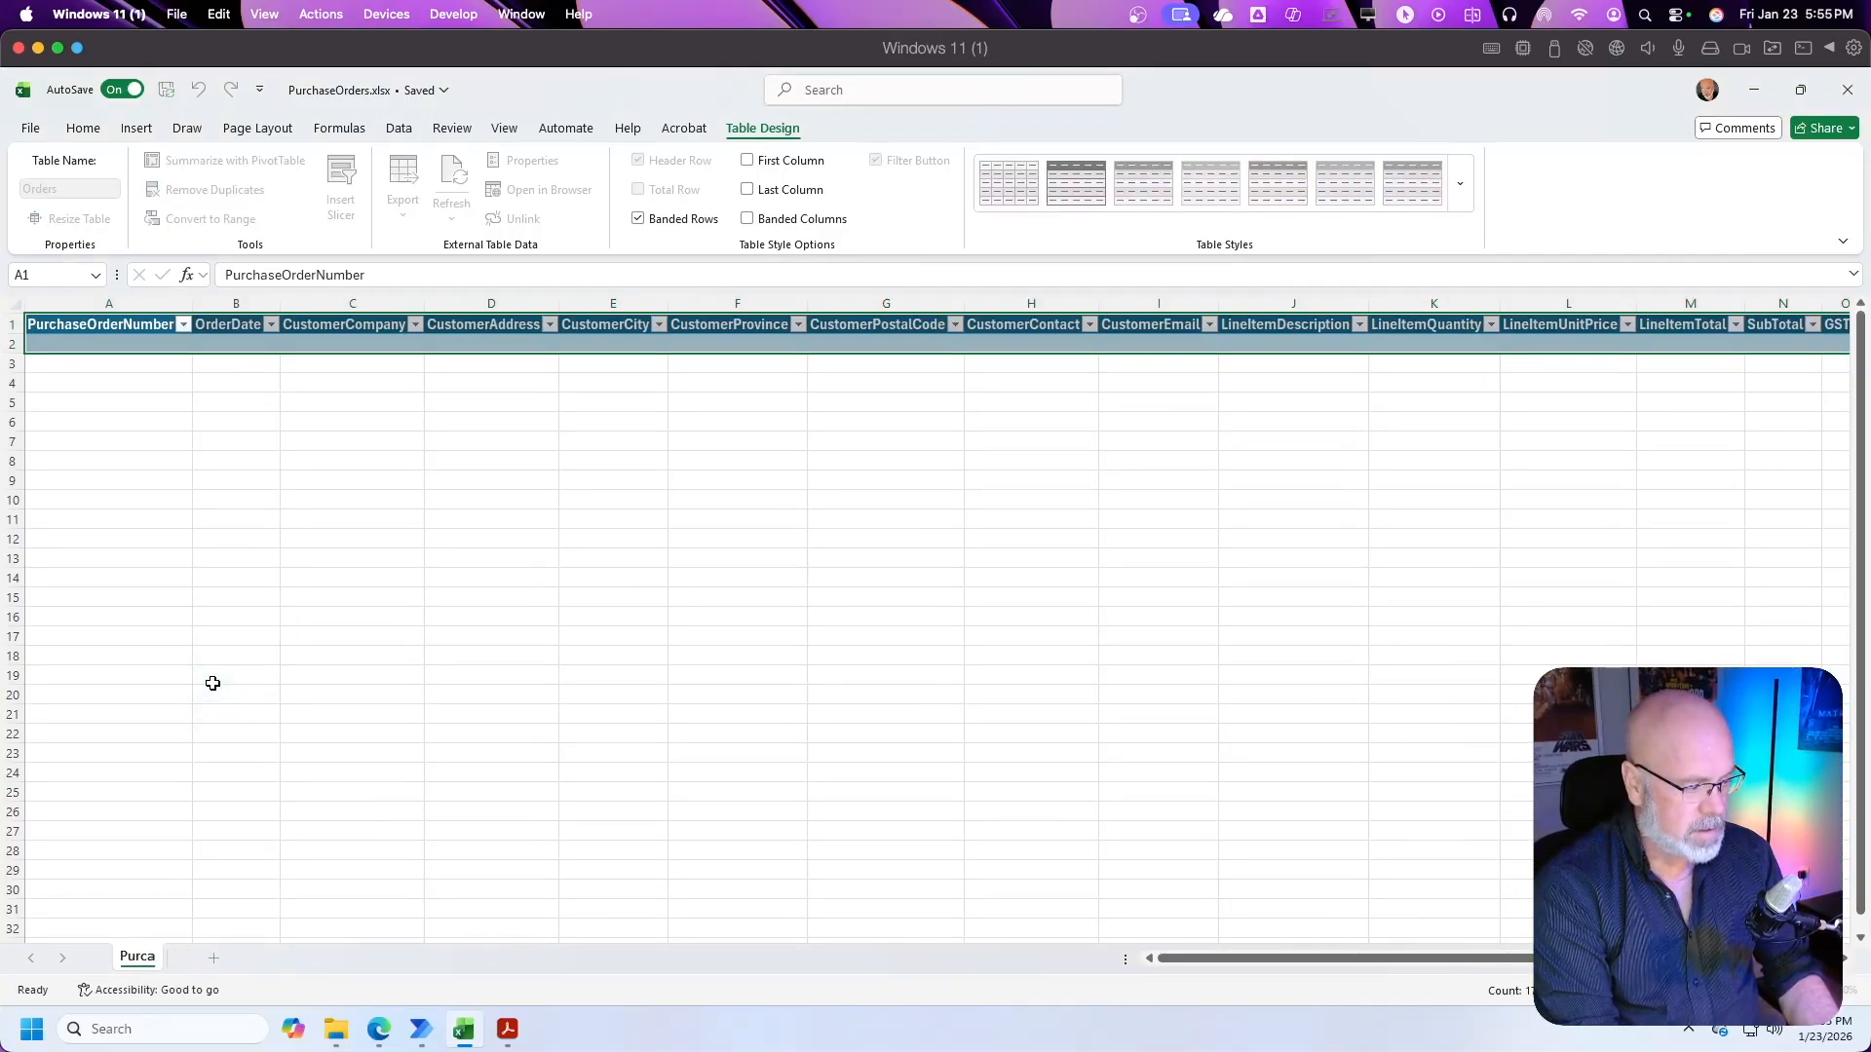
{"action": "key", "text": "BackSpace"}
{"action": "key", "text": "BackSpace"}
{"action": "key", "text": "BackSpace"}
{"action": "key", "text": "BackSpace"}
{"action": "type", "text": "Orders"}
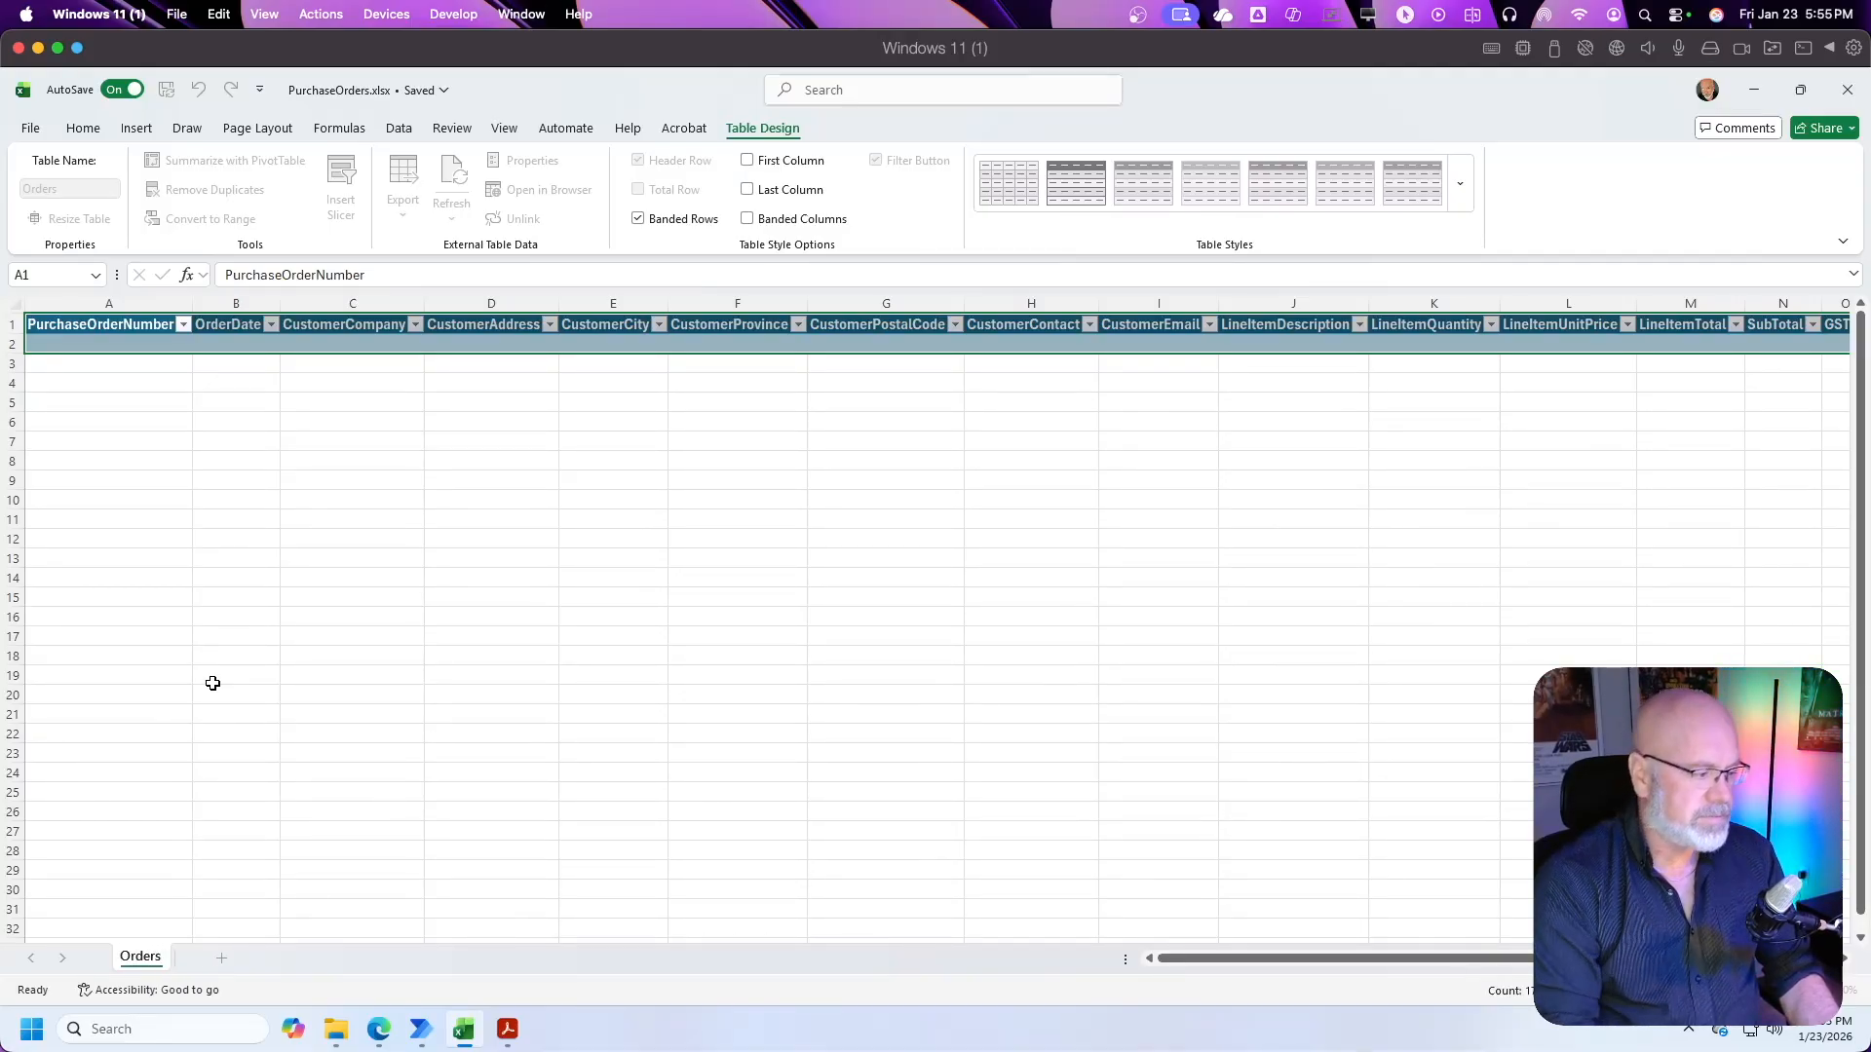
{"action": "key", "text": "Return"}
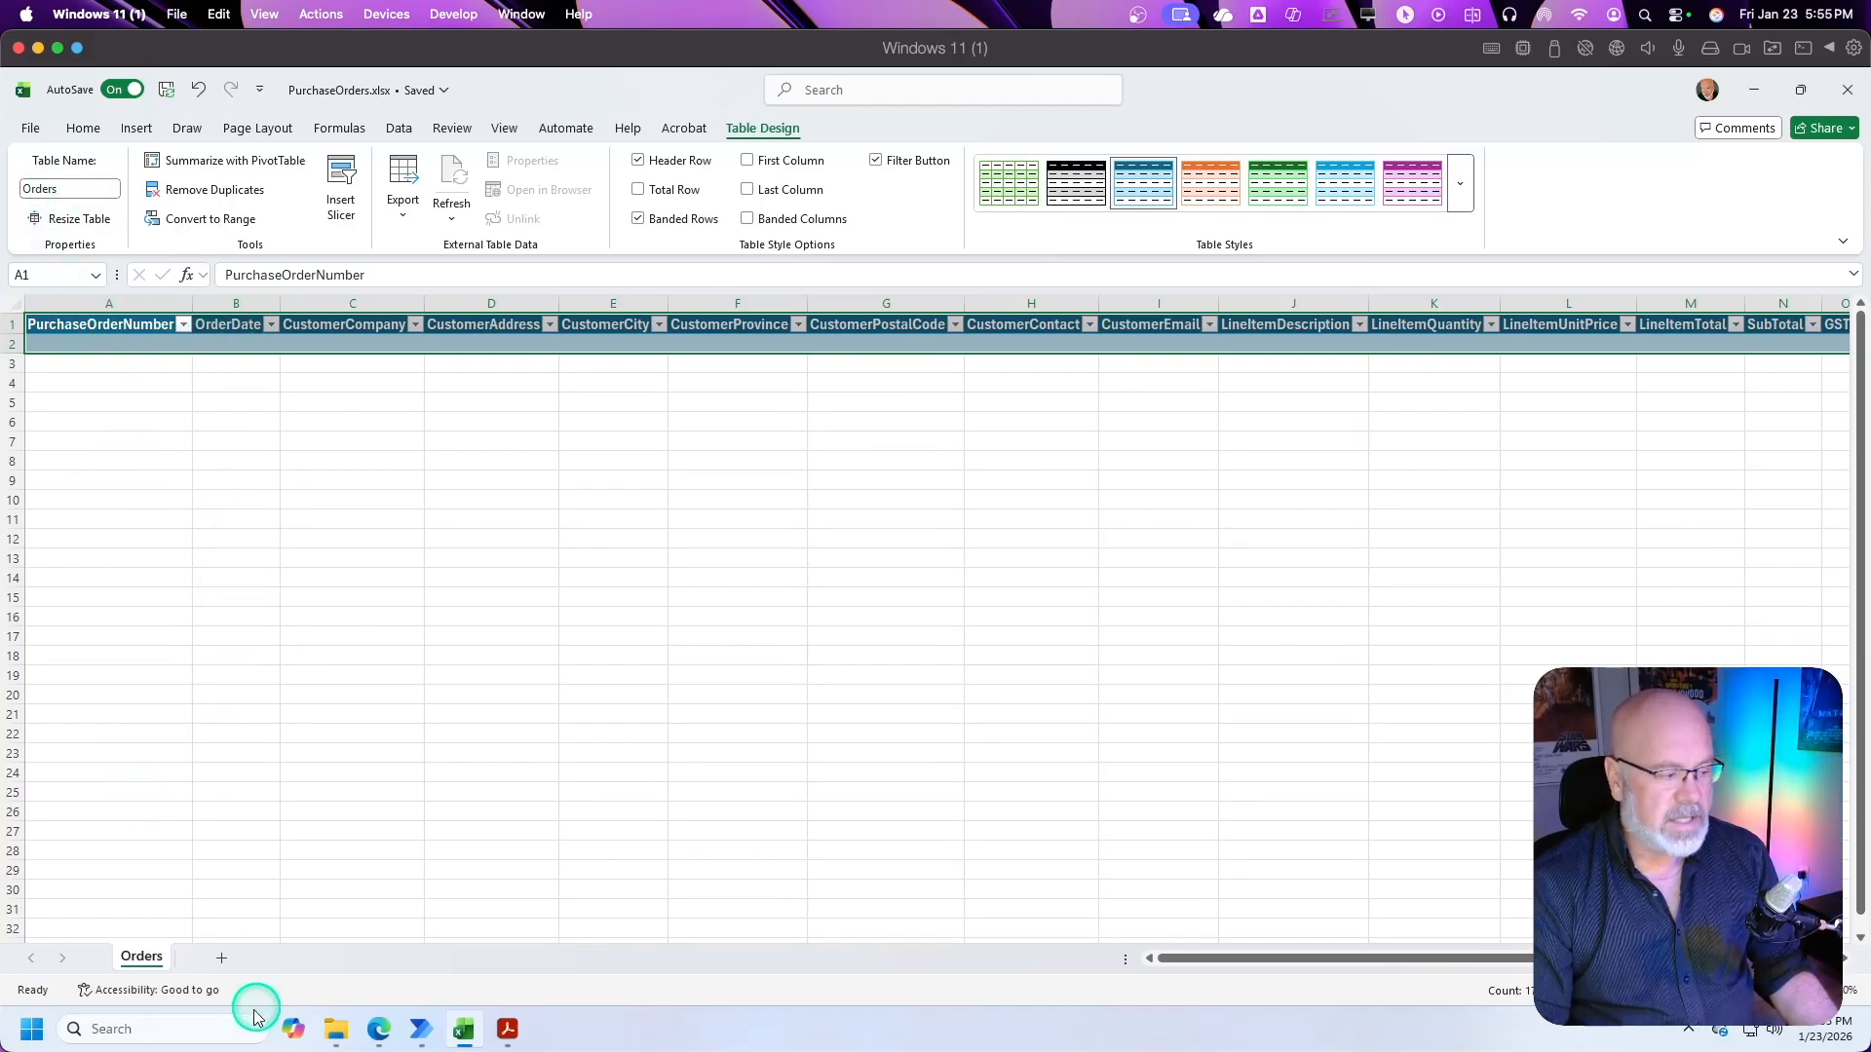
{"action": "left_click", "coordinate": [134, 524]}
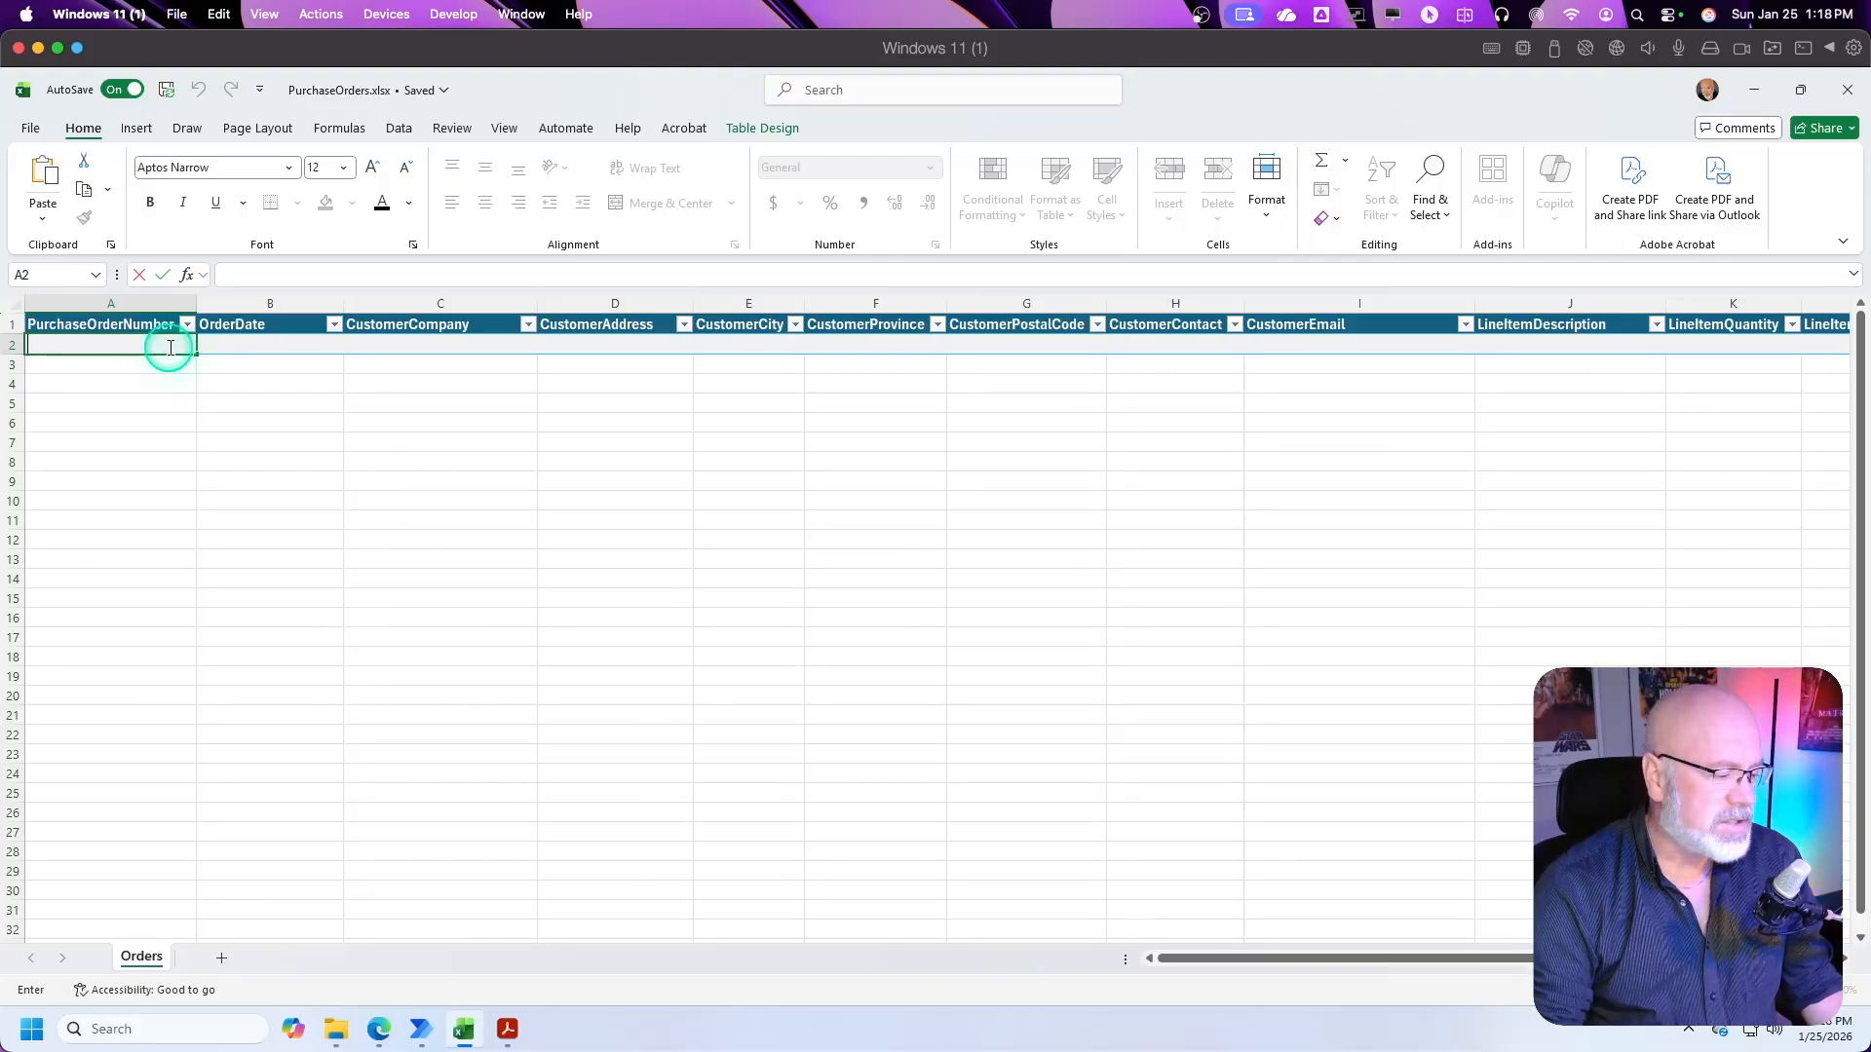
Step: Switch to Power Automate in the browser and start a new instant cloud flow from My flows
{"action": "left_click", "coordinate": [380, 1029]}
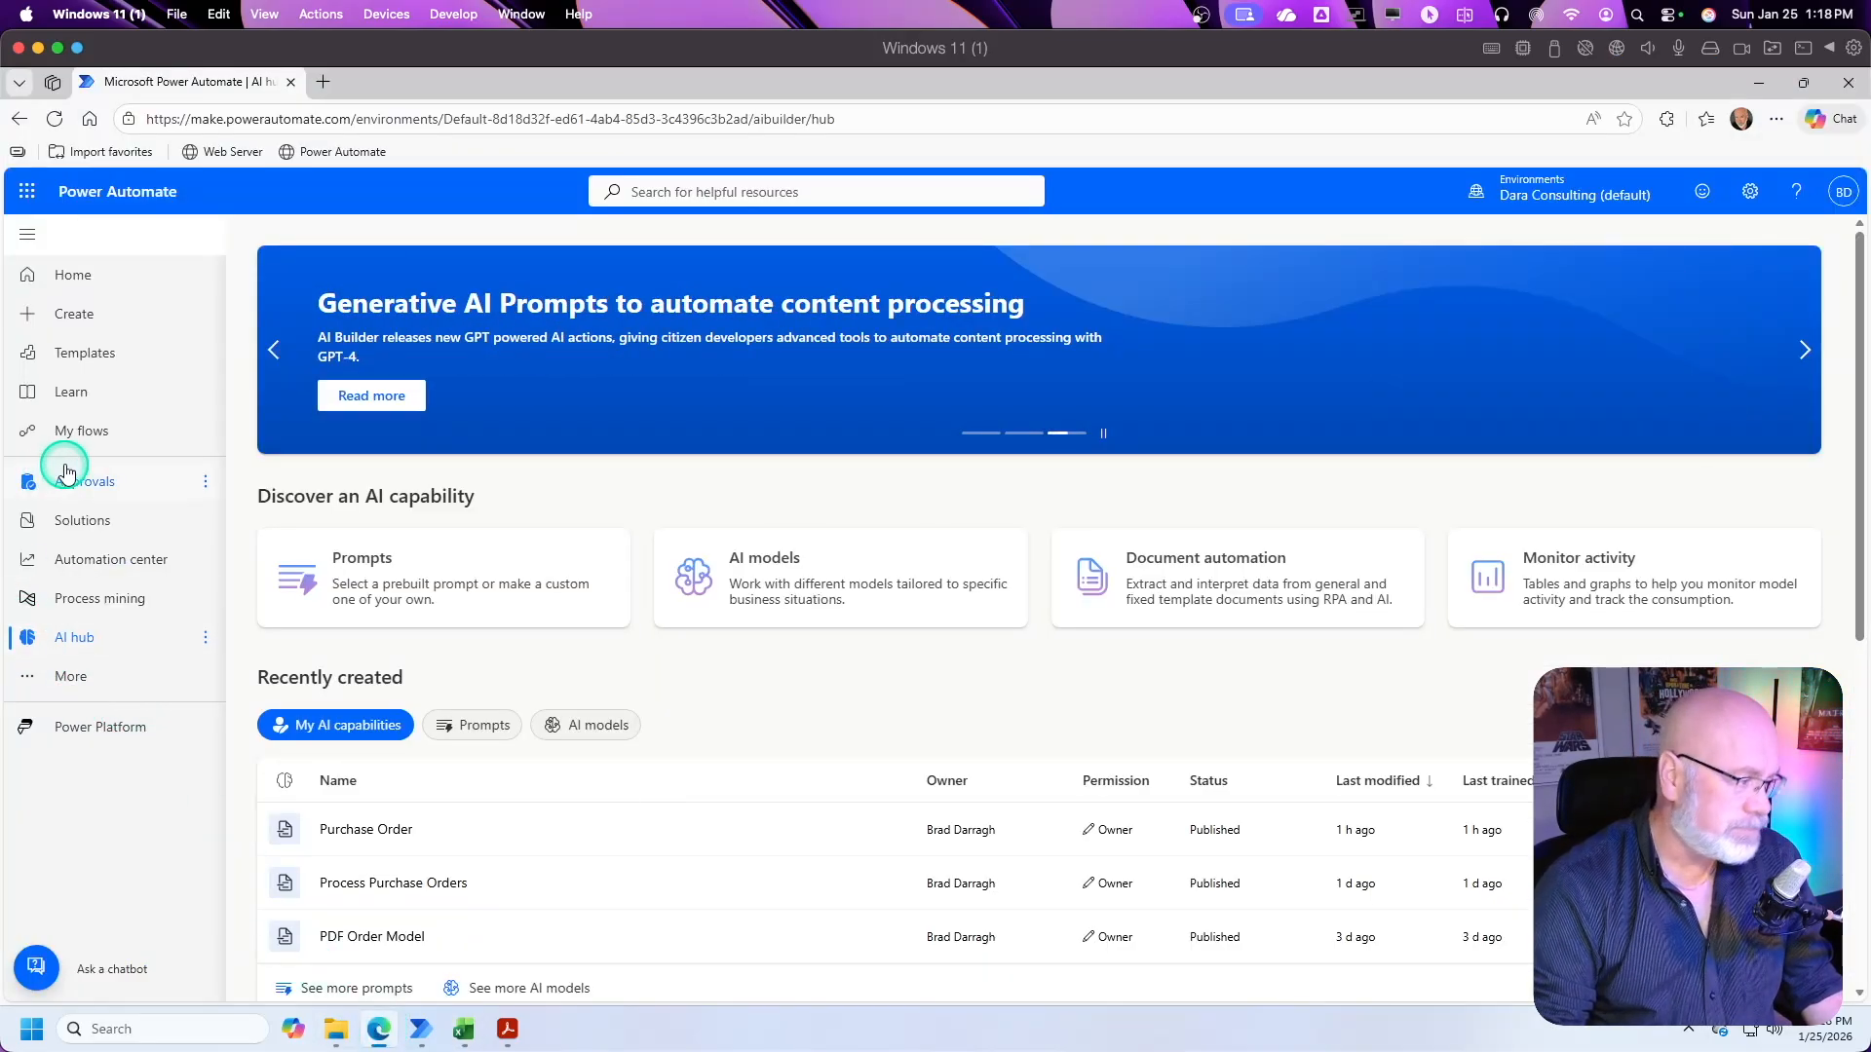
{"action": "left_click", "coordinate": [82, 433]}
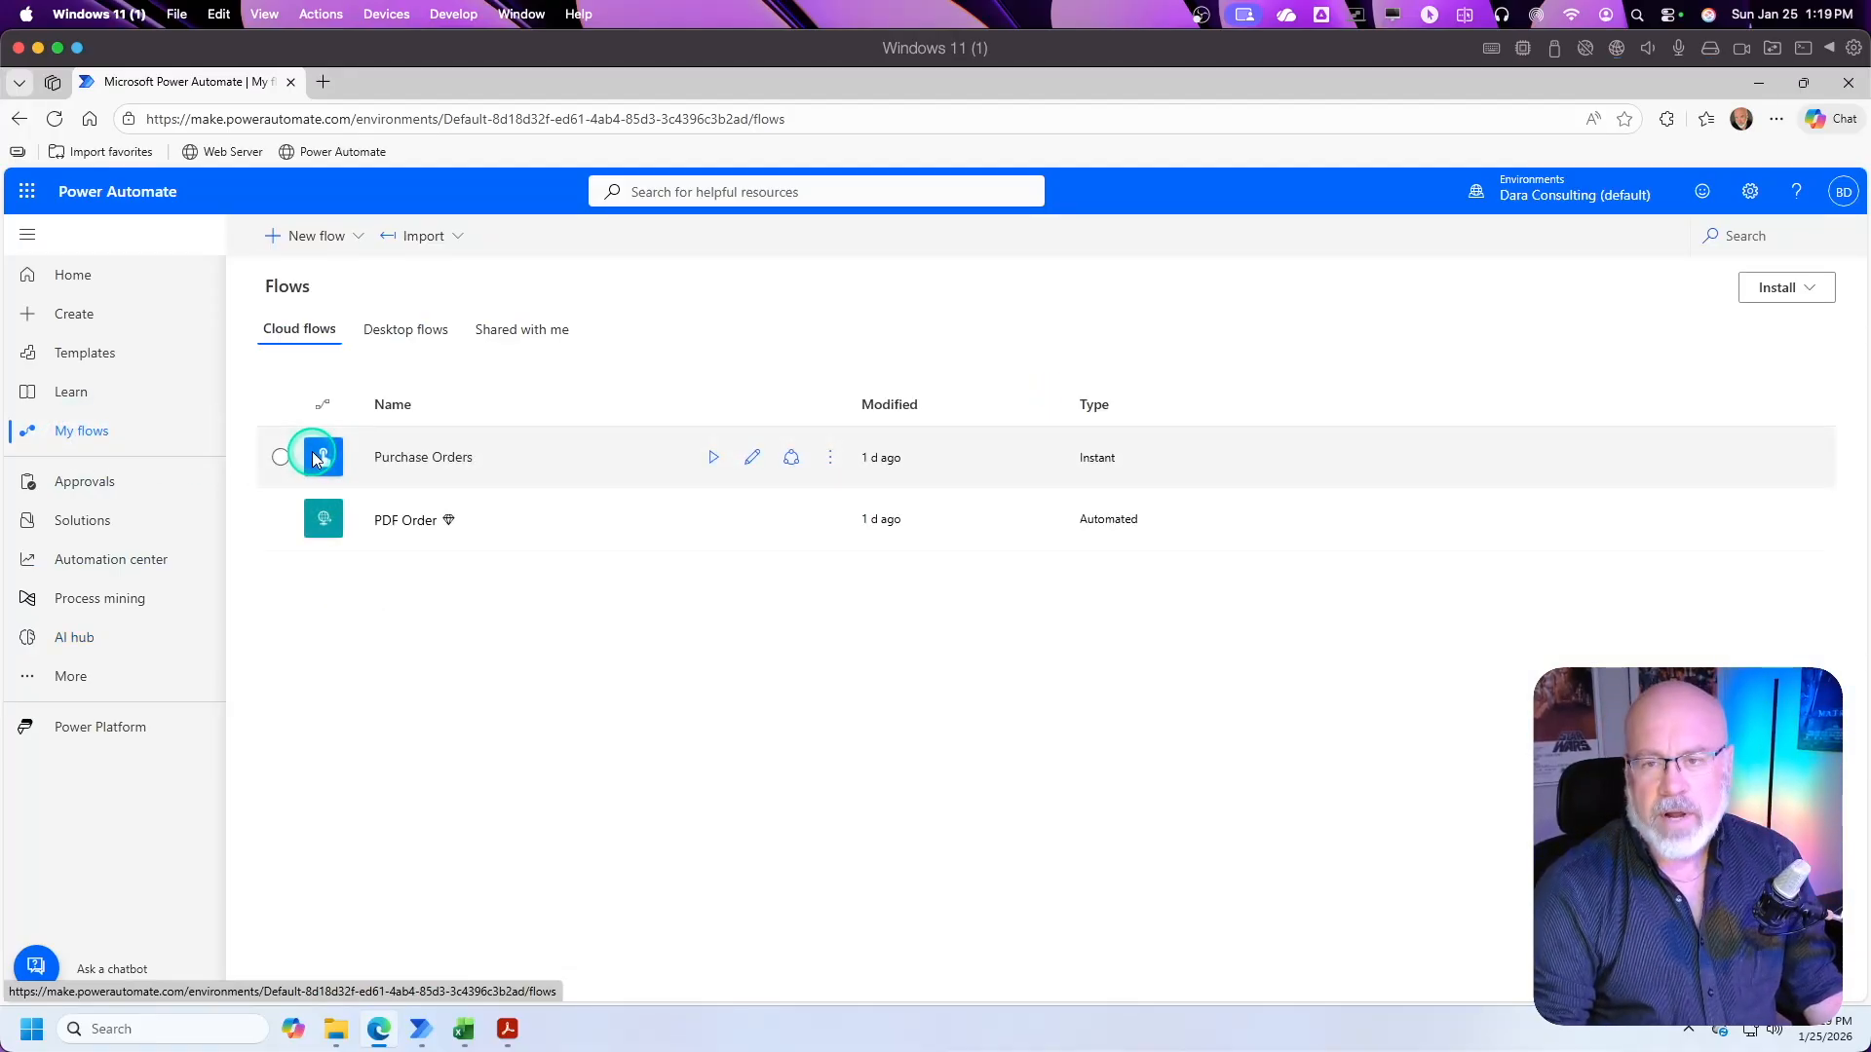
{"action": "left_click", "coordinate": [306, 240]}
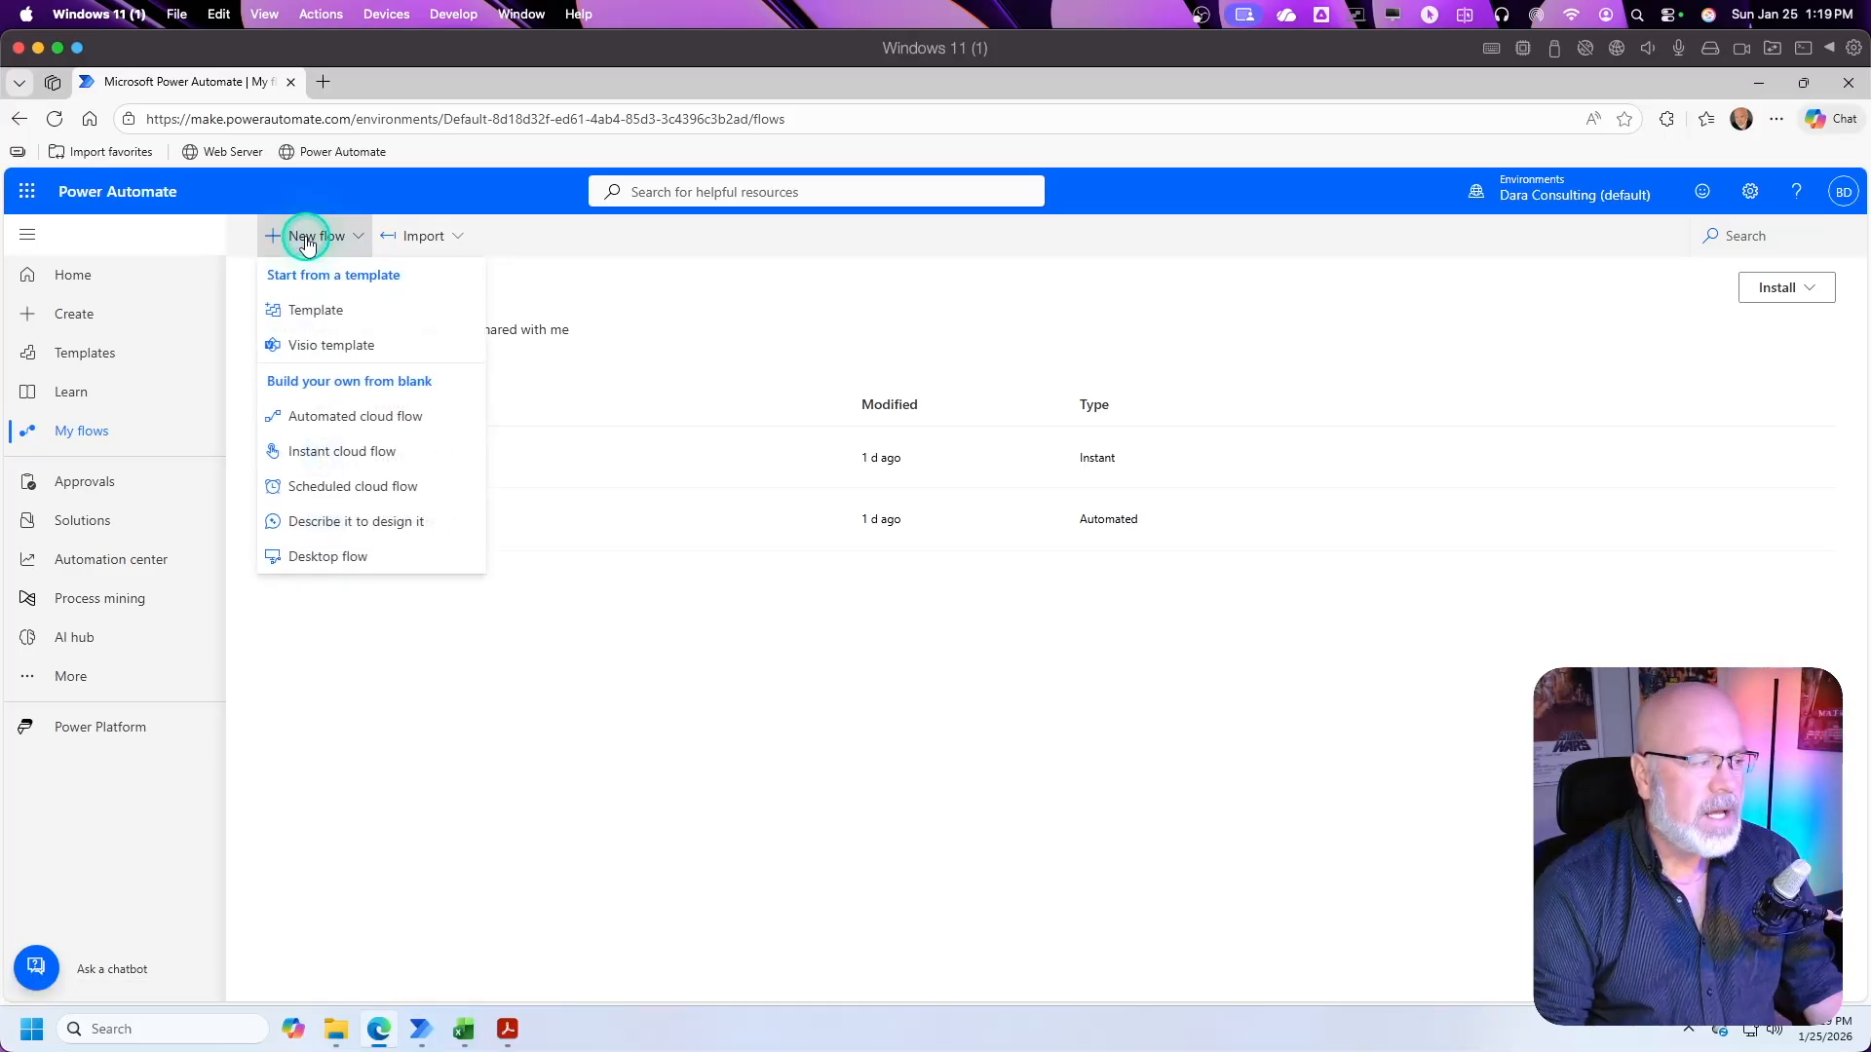
{"action": "left_click", "coordinate": [375, 456]}
Step: Name the instant flow Process Purchase Orders, choose the Manually trigger a flow trigger, and create it
{"action": "left_click", "coordinate": [1032, 403]}
{"action": "type", "text": "P"}
{"action": "key", "text": "BackSpace"}
{"action": "type", "text": "Proc"}
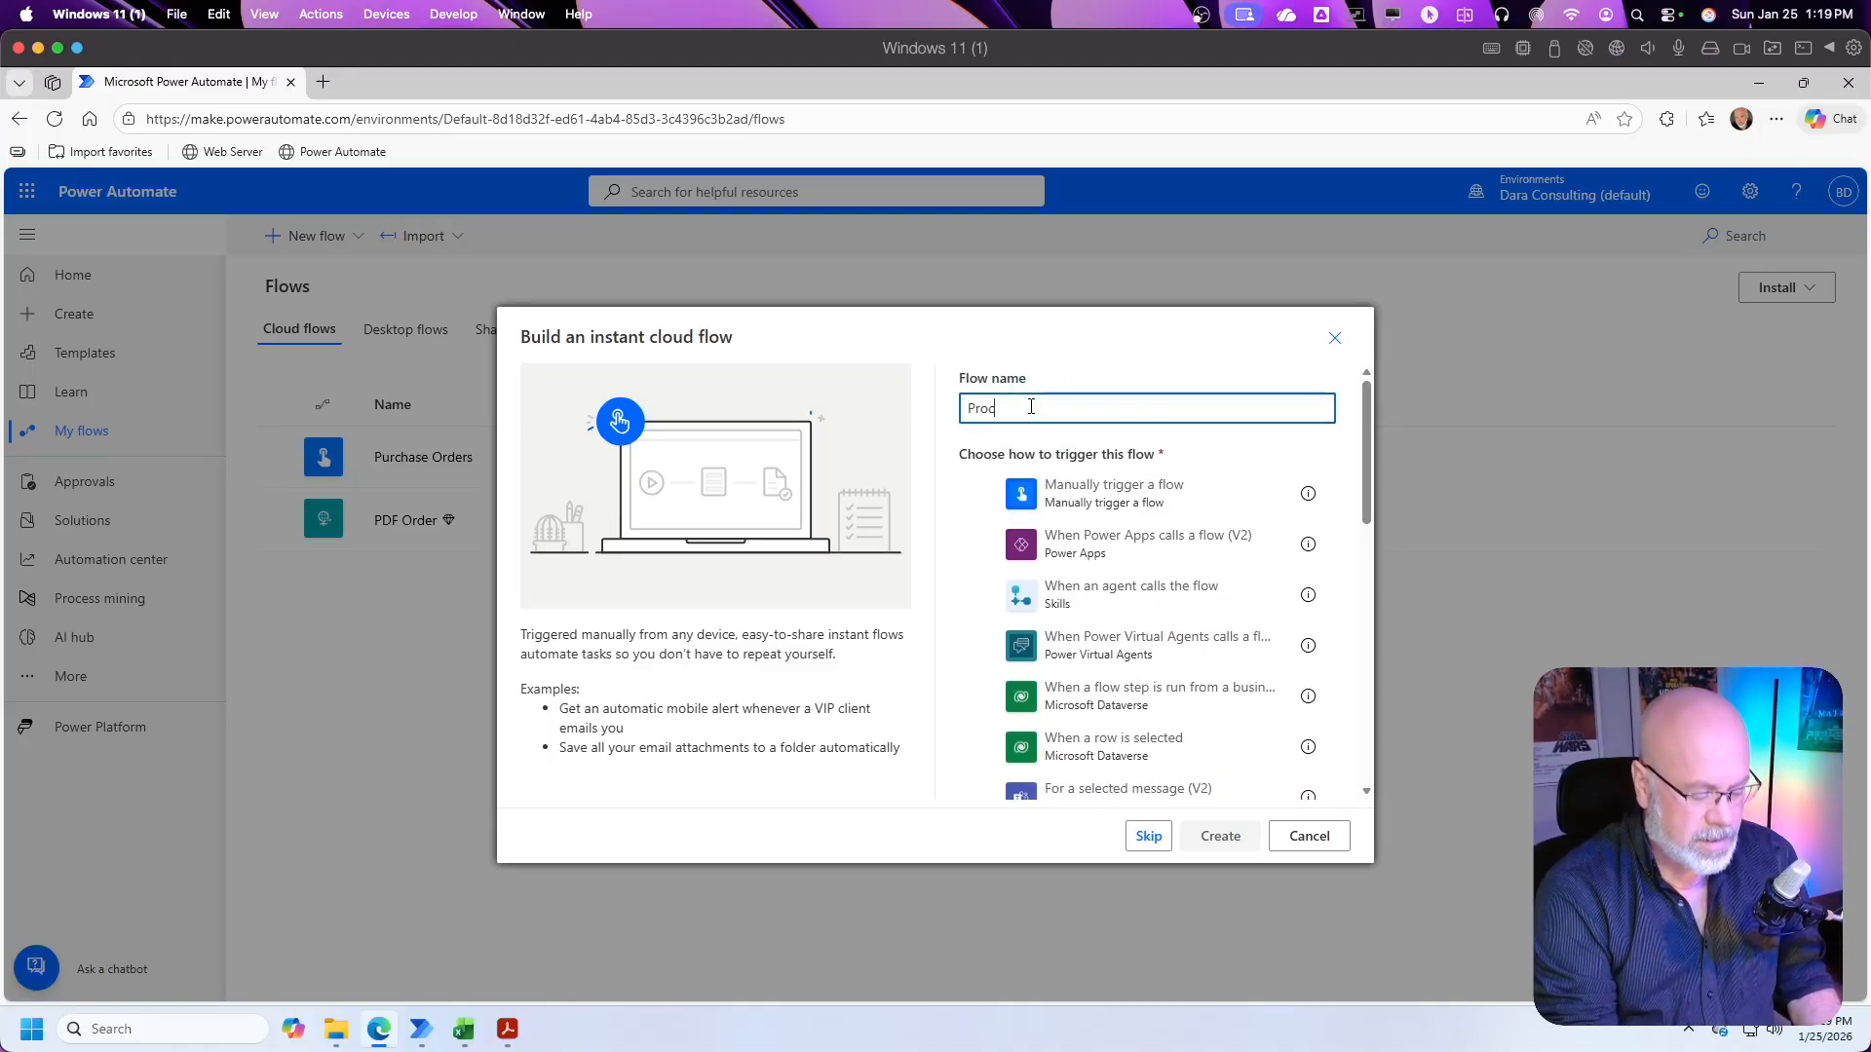
{"action": "type", "text": "ess Purcahs"}
{"action": "key", "text": "BackSpace"}
{"action": "key", "text": "BackSpace"}
{"action": "key", "text": "BackSpace"}
{"action": "type", "text": "hase "}
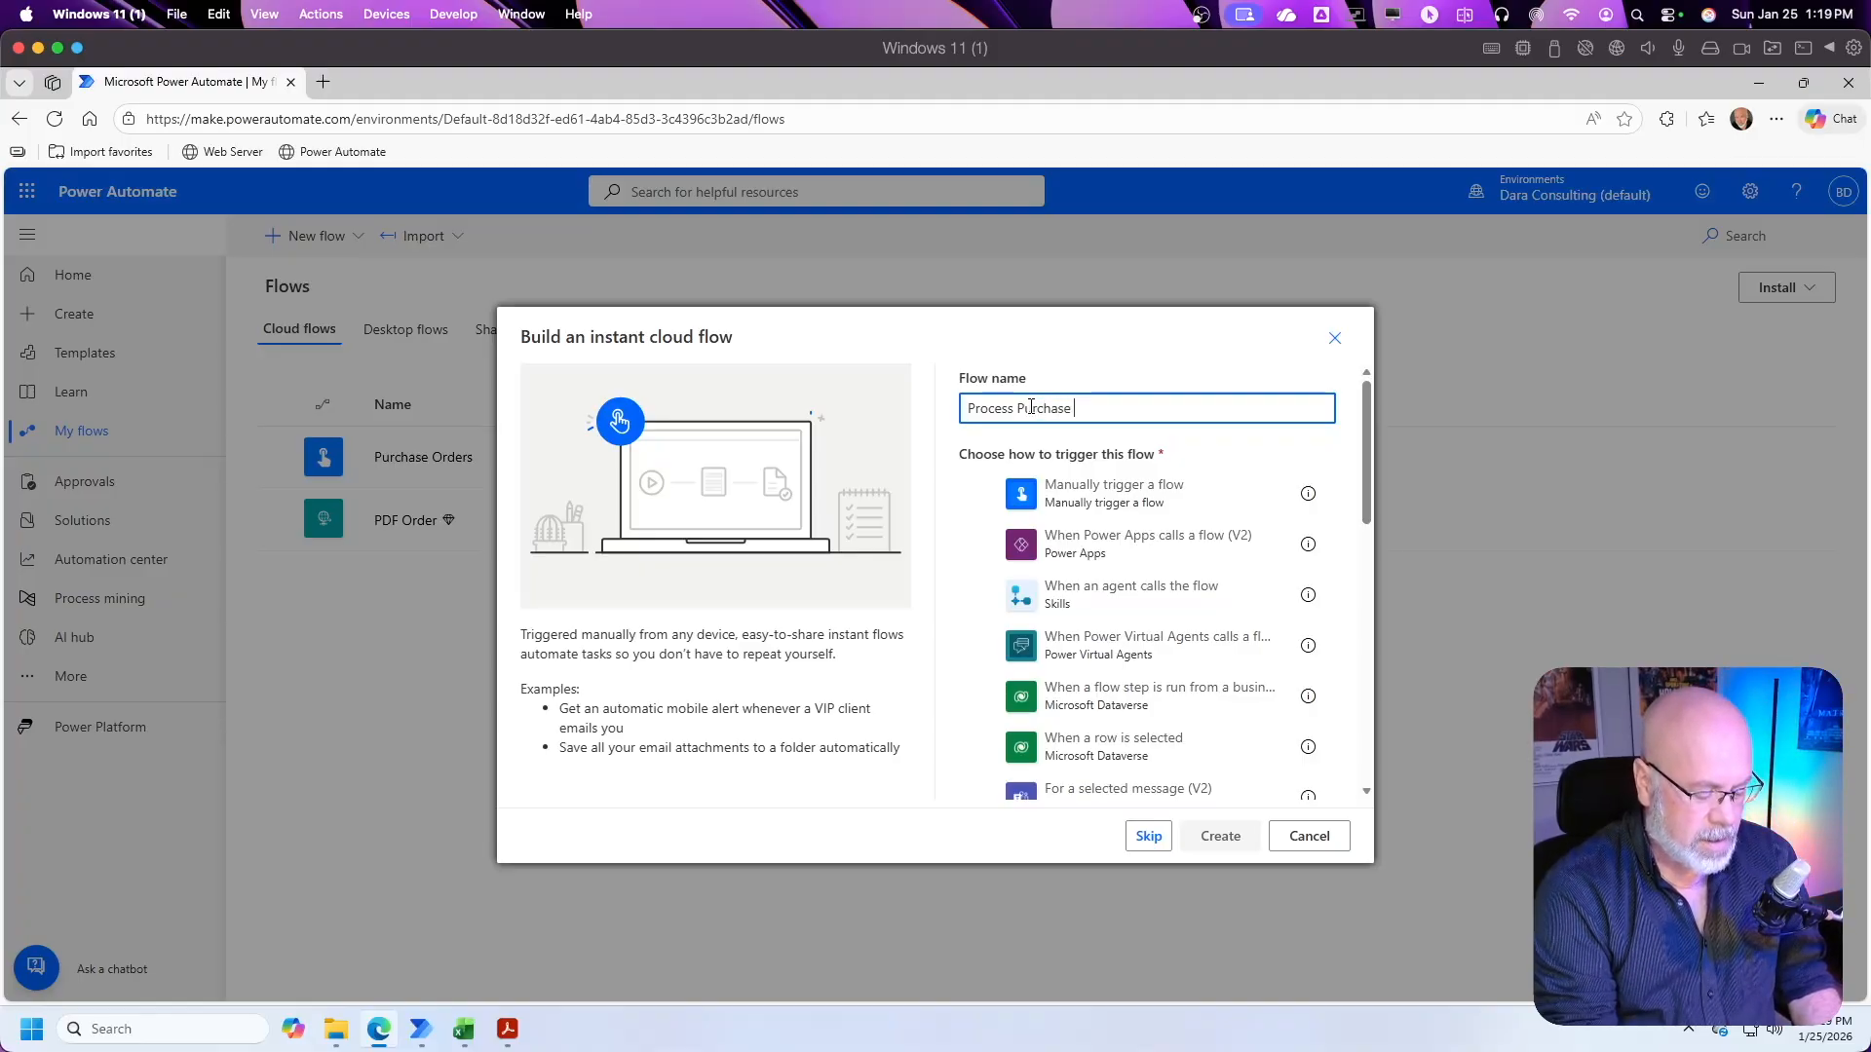
{"action": "type", "text": "Orders"}
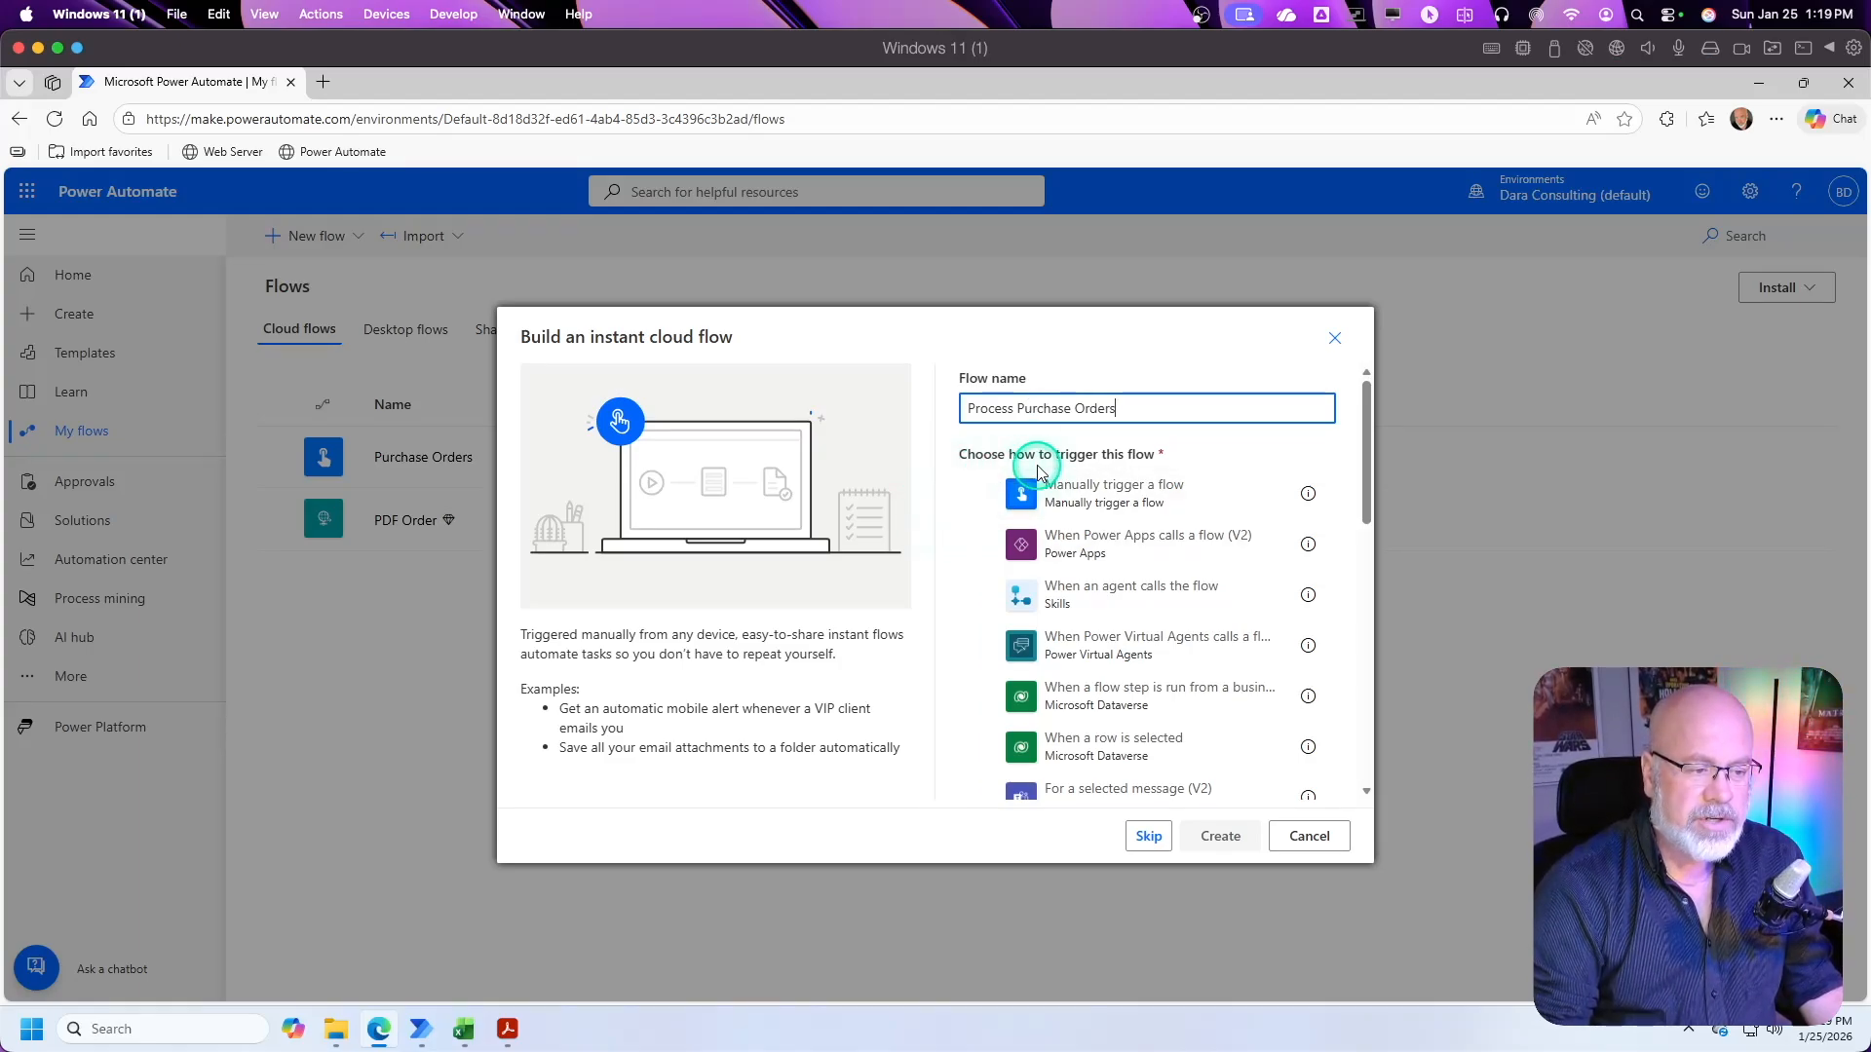
{"action": "left_click", "coordinate": [984, 494]}
{"action": "left_click", "coordinate": [1226, 840]}
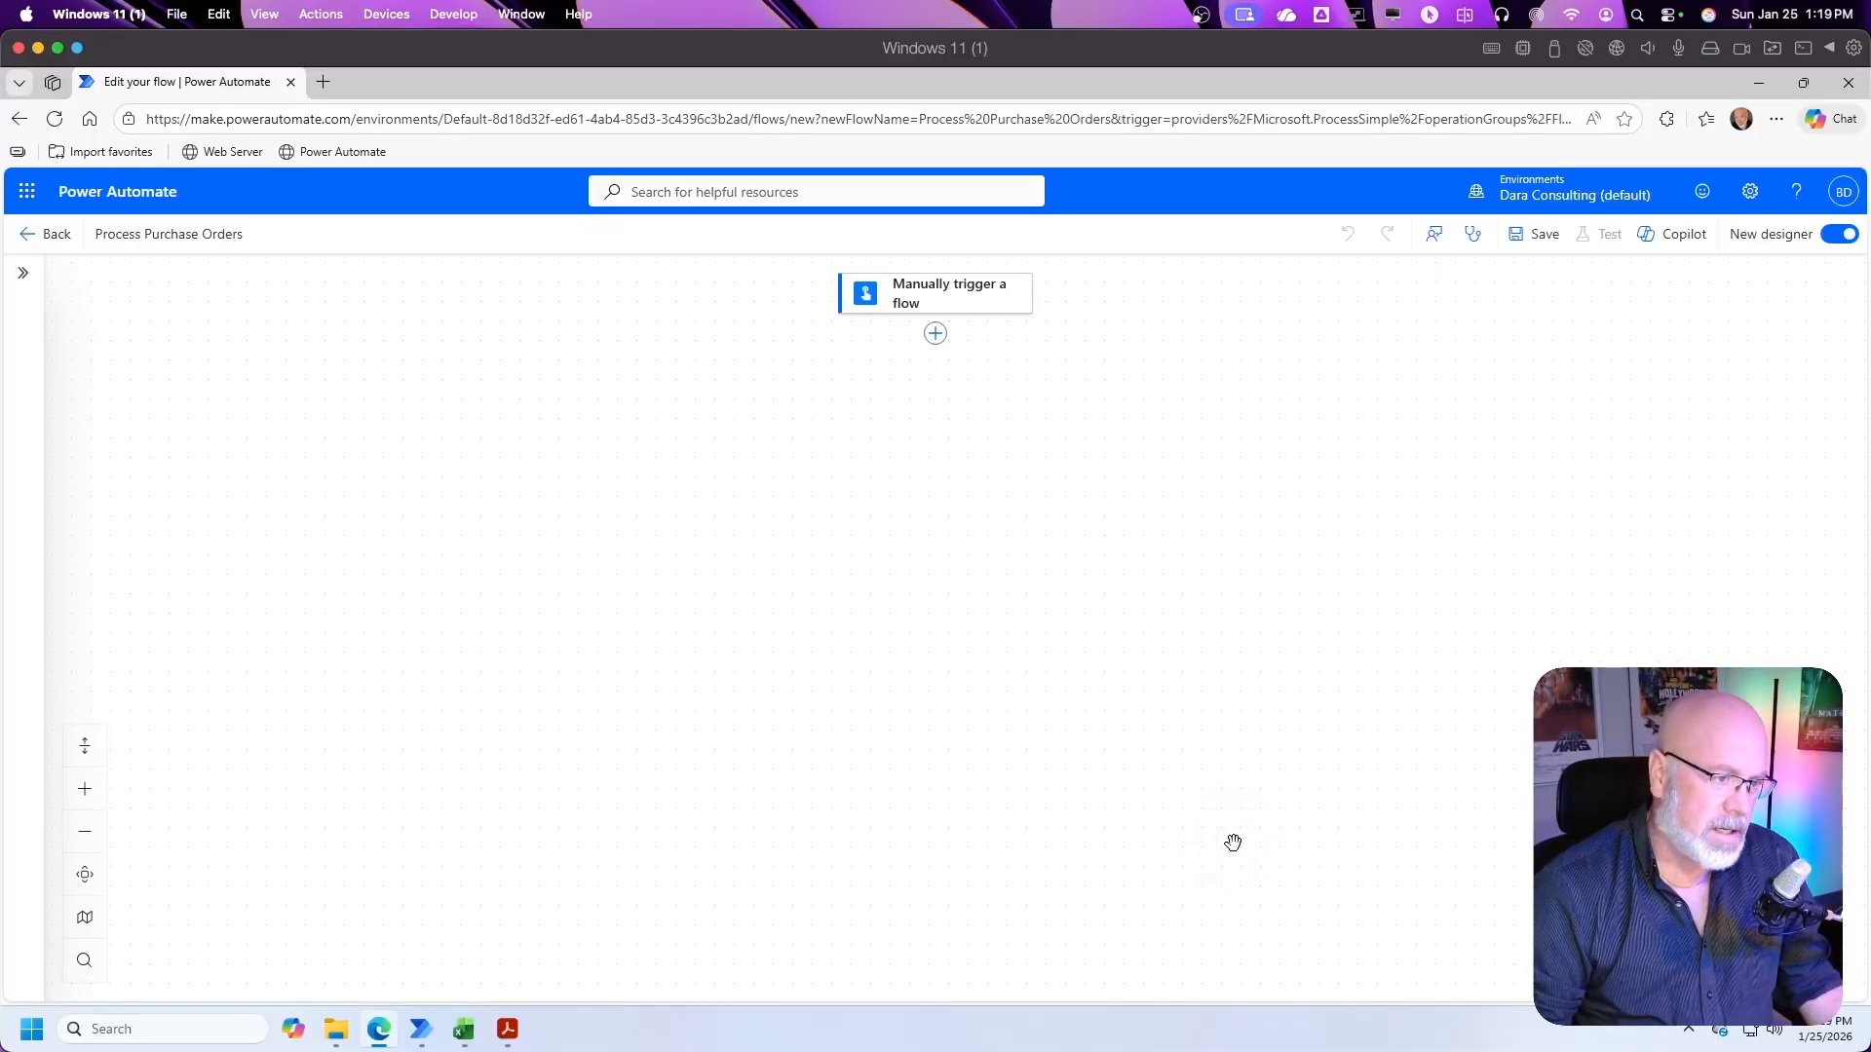
Step: Add a File input to the Manually trigger a flow trigger
{"action": "left_click", "coordinate": [988, 301]}
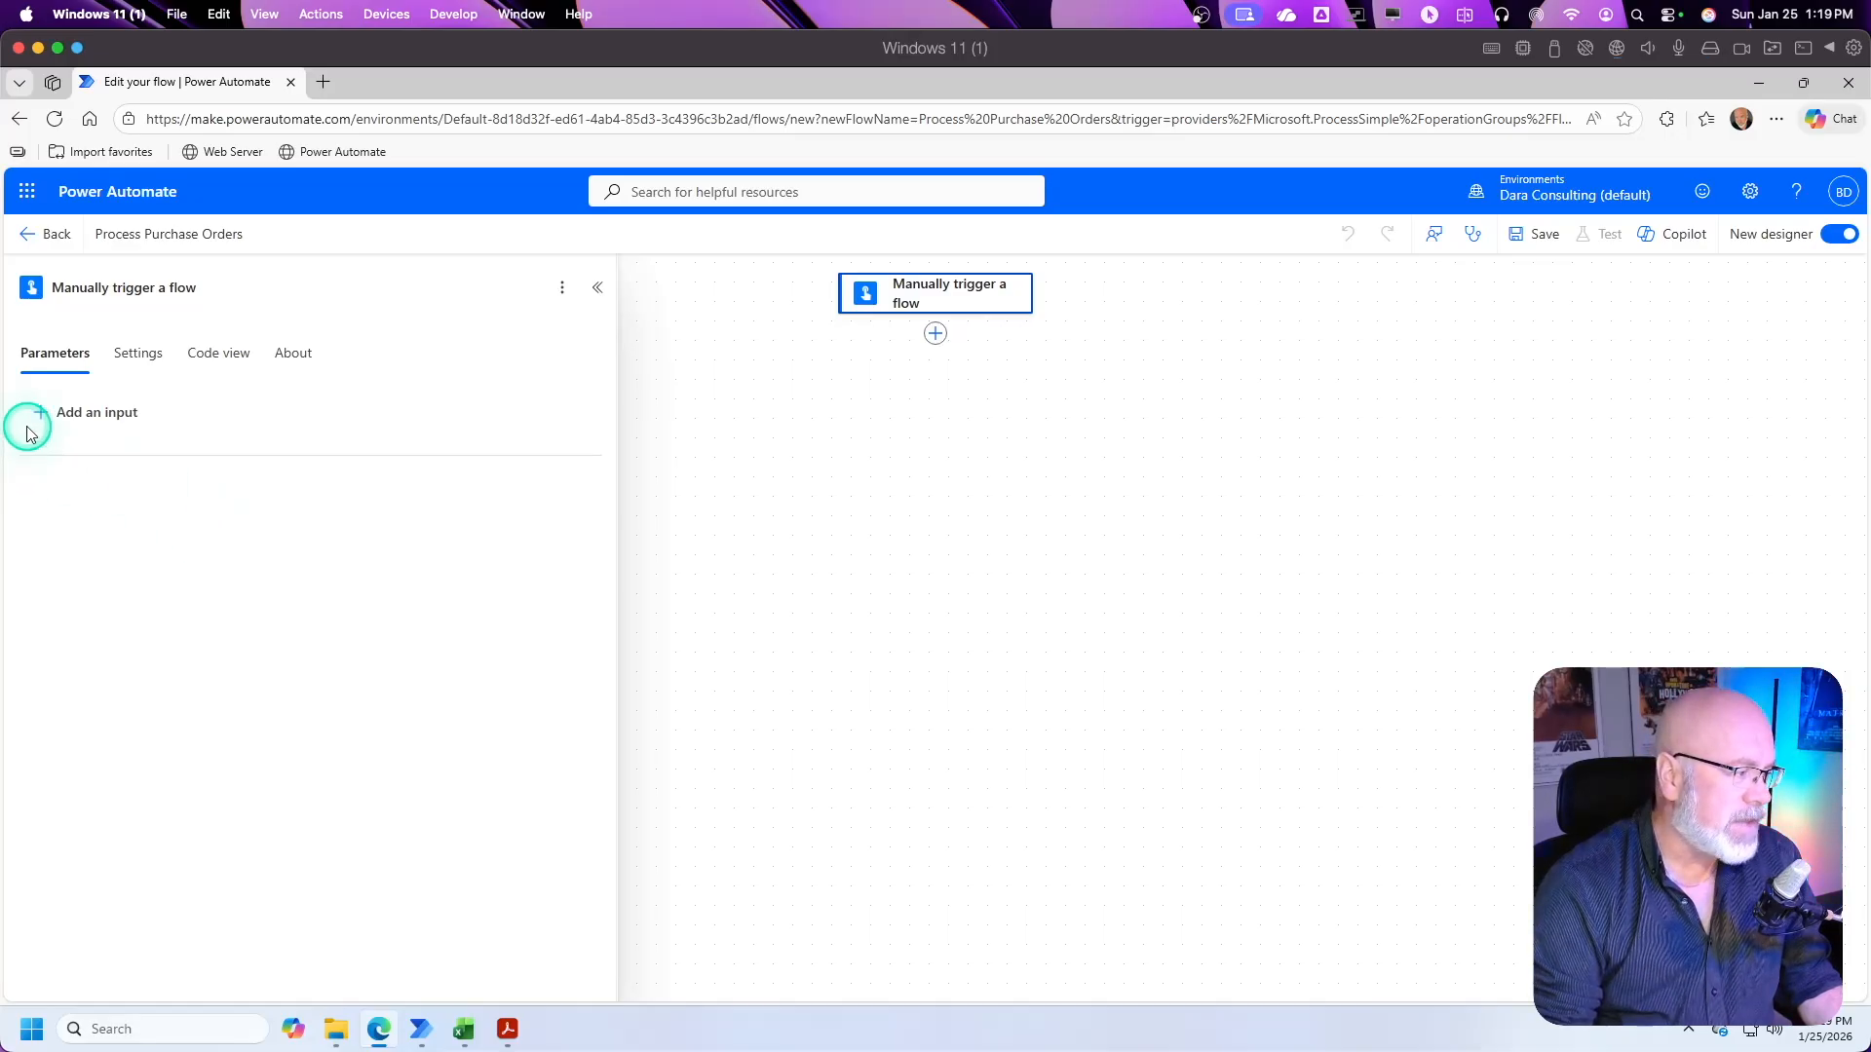
{"action": "left_click", "coordinate": [65, 422]}
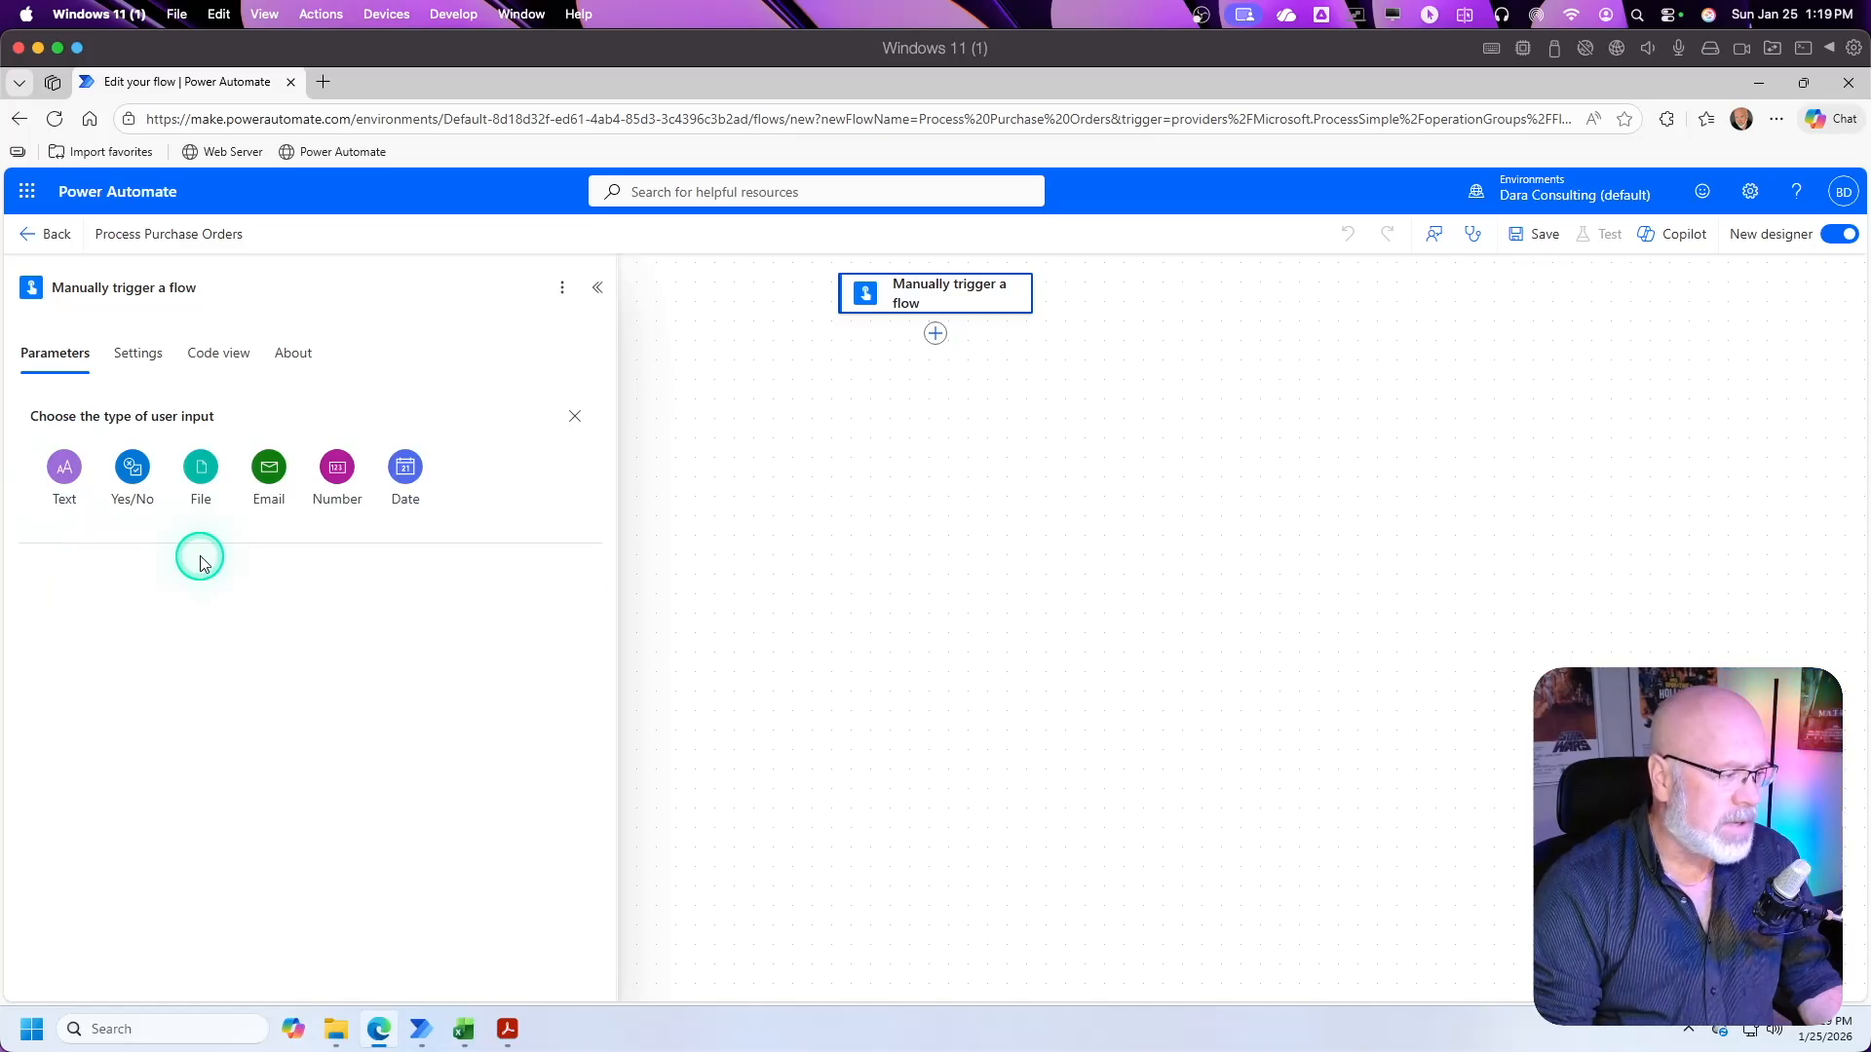
{"action": "left_click", "coordinate": [201, 470]}
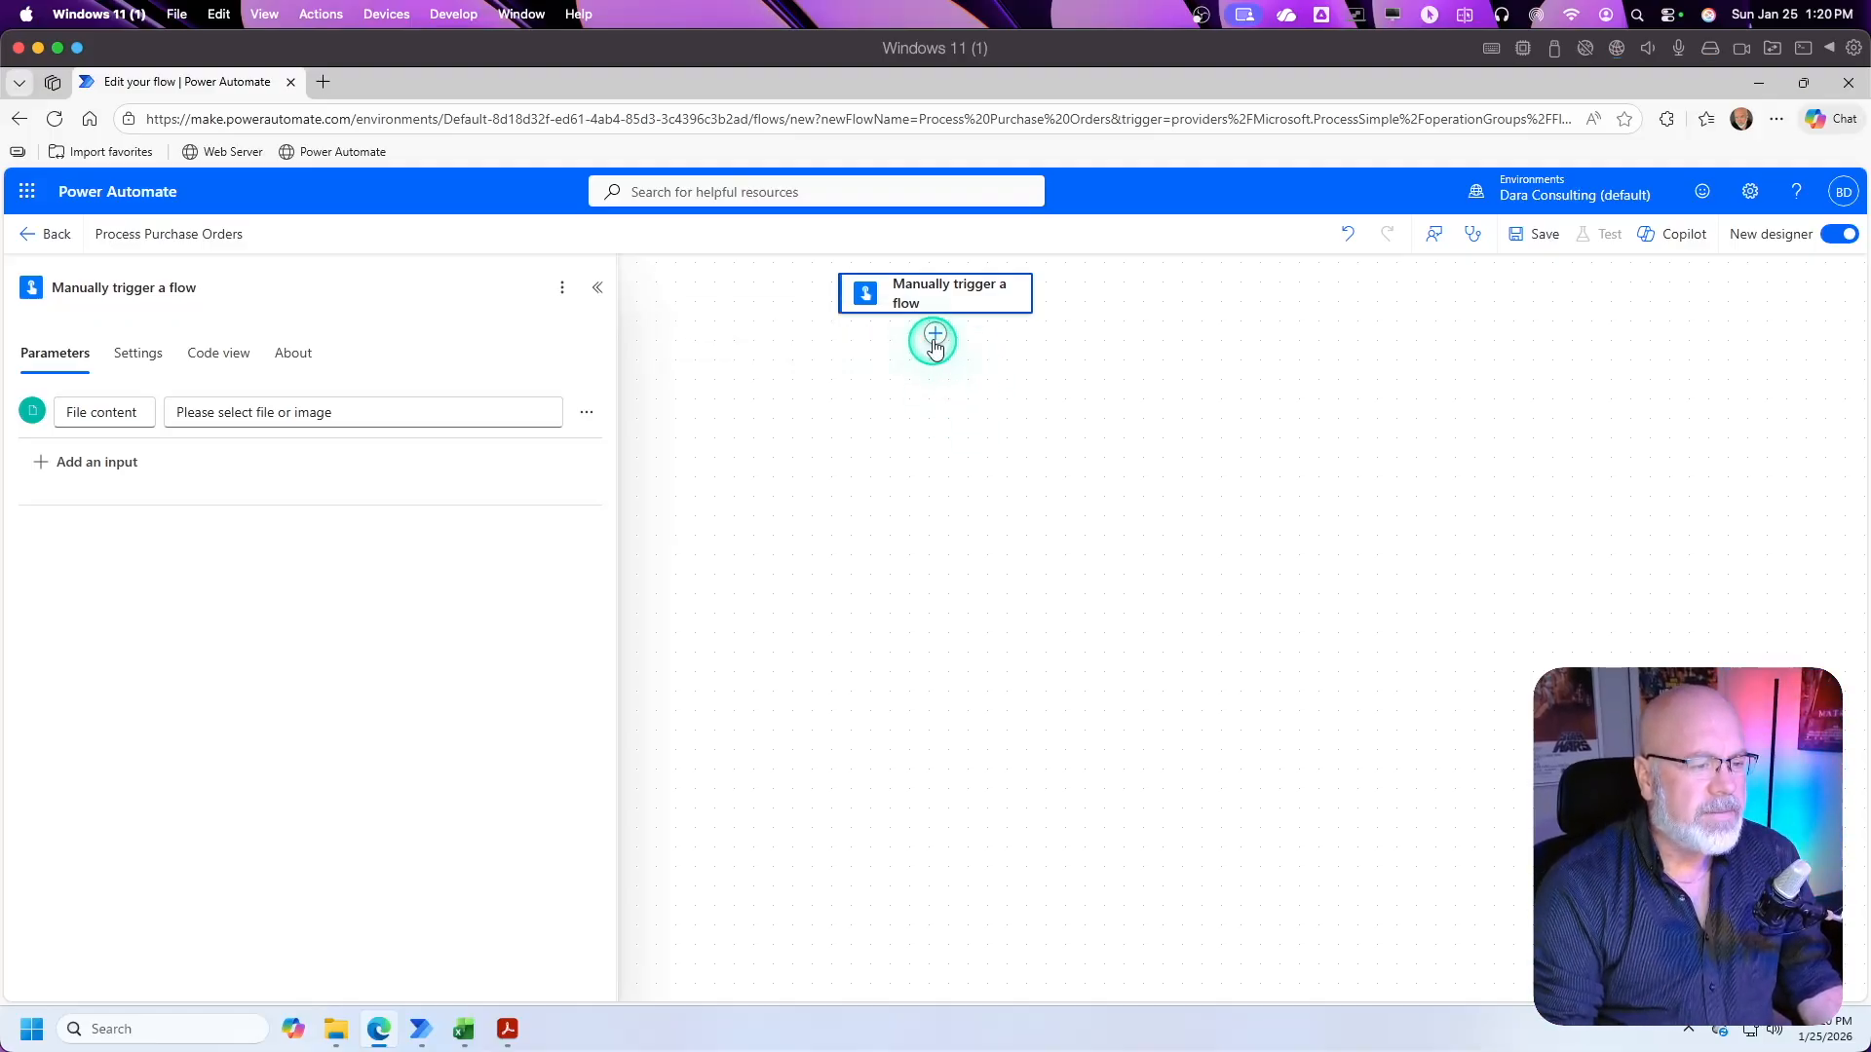
Step: Search the actions for "predict" and add AI Builder's Predict action after the manual trigger
{"action": "left_click", "coordinate": [935, 336]}
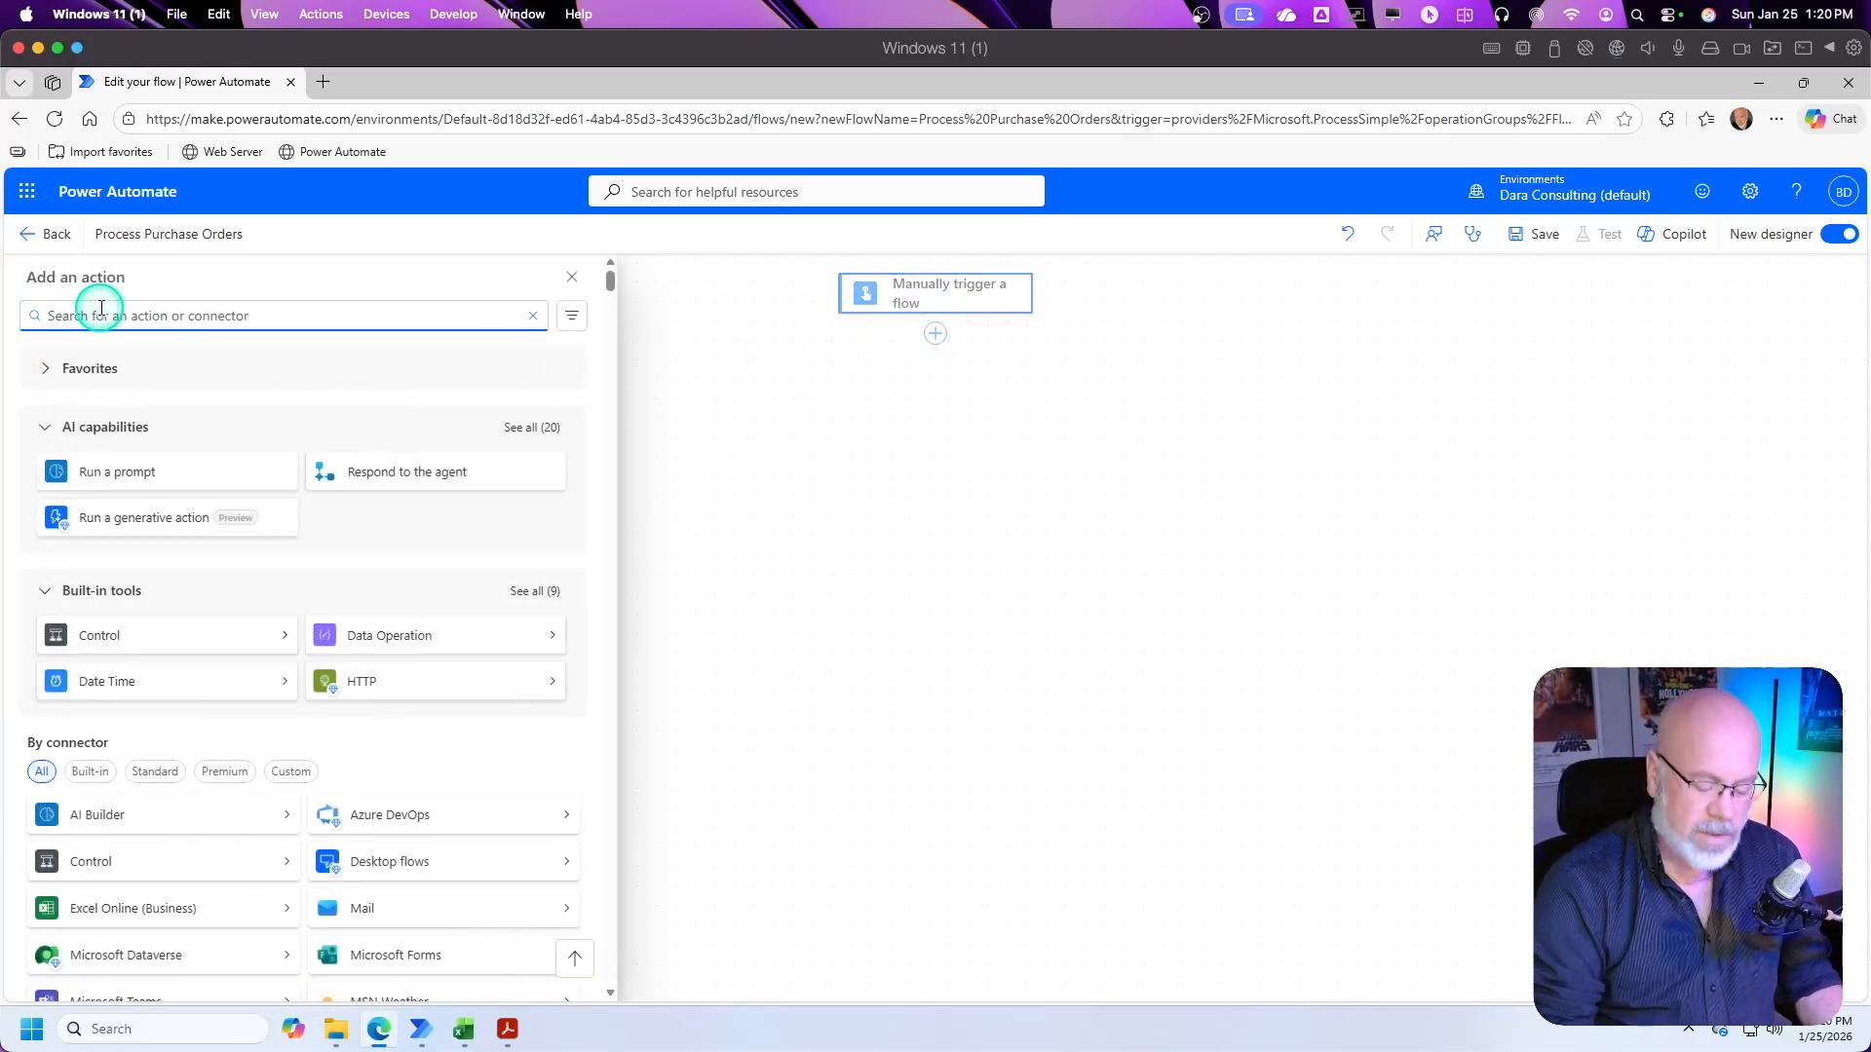
{"action": "type", "text": "p"}
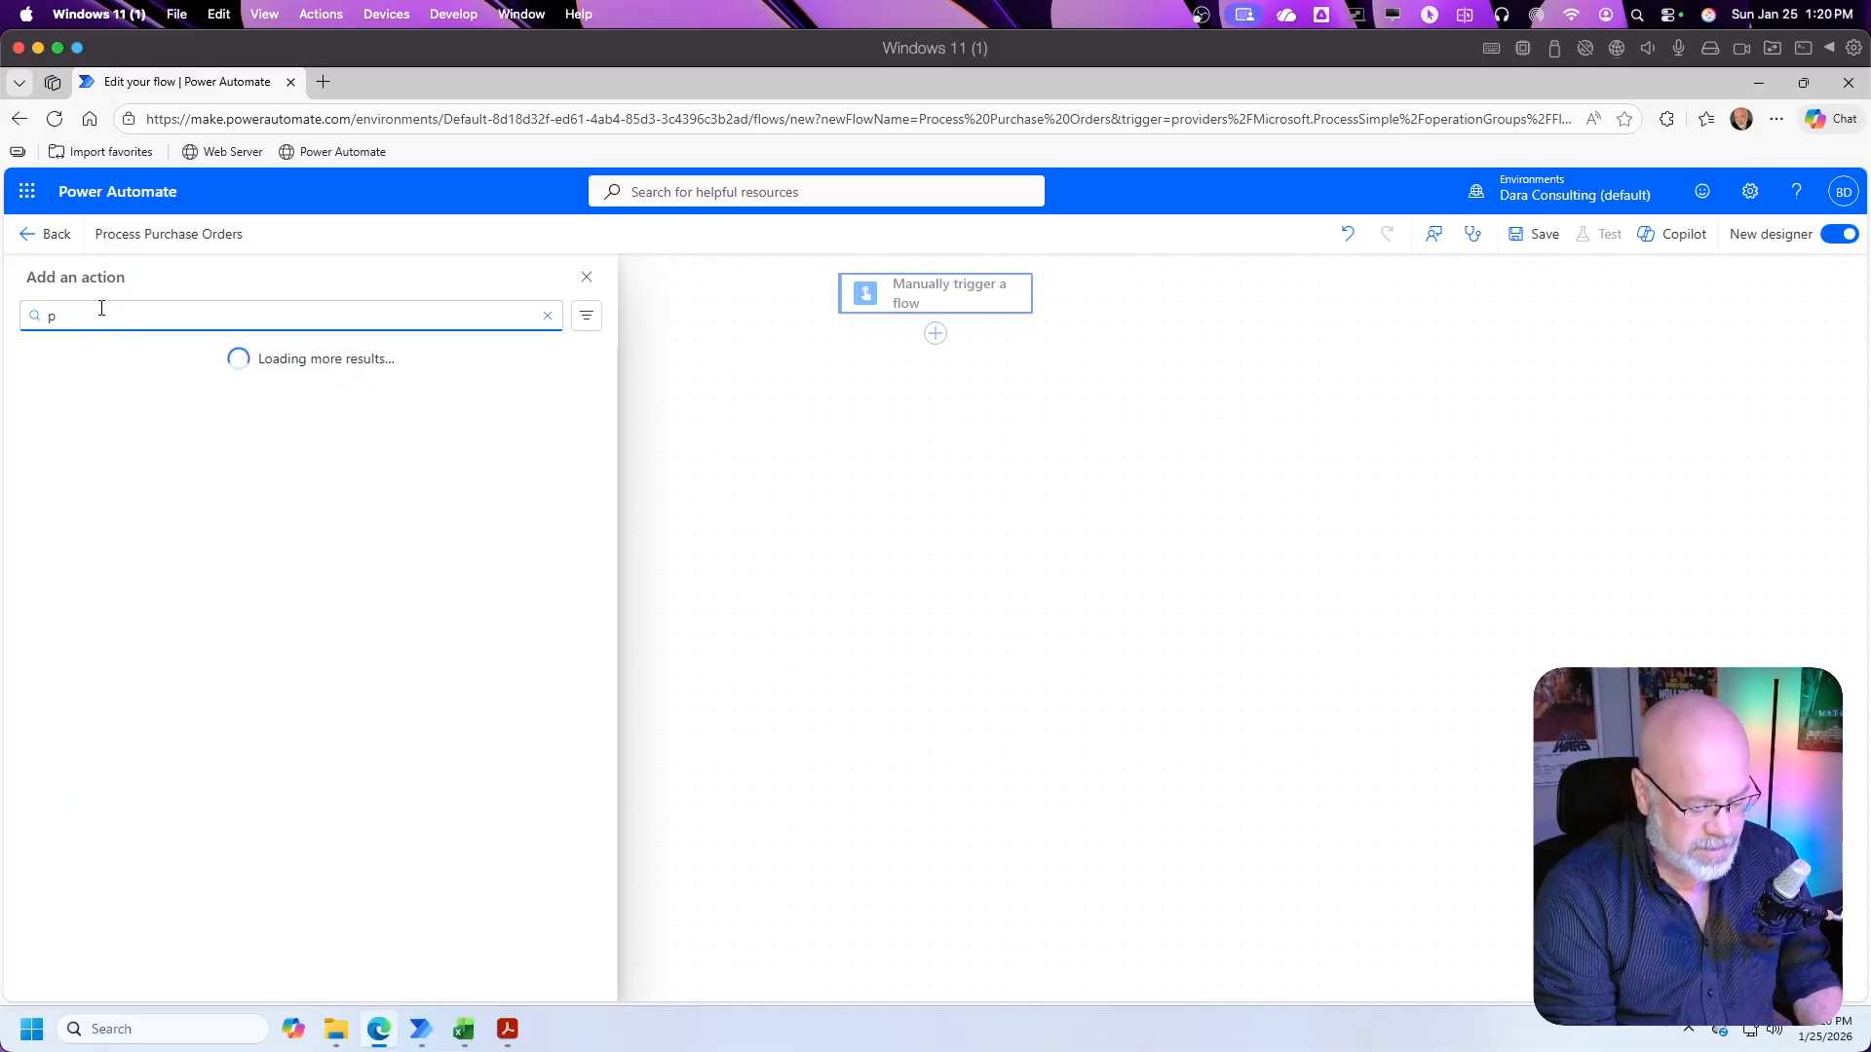
{"action": "type", "text": "redict"}
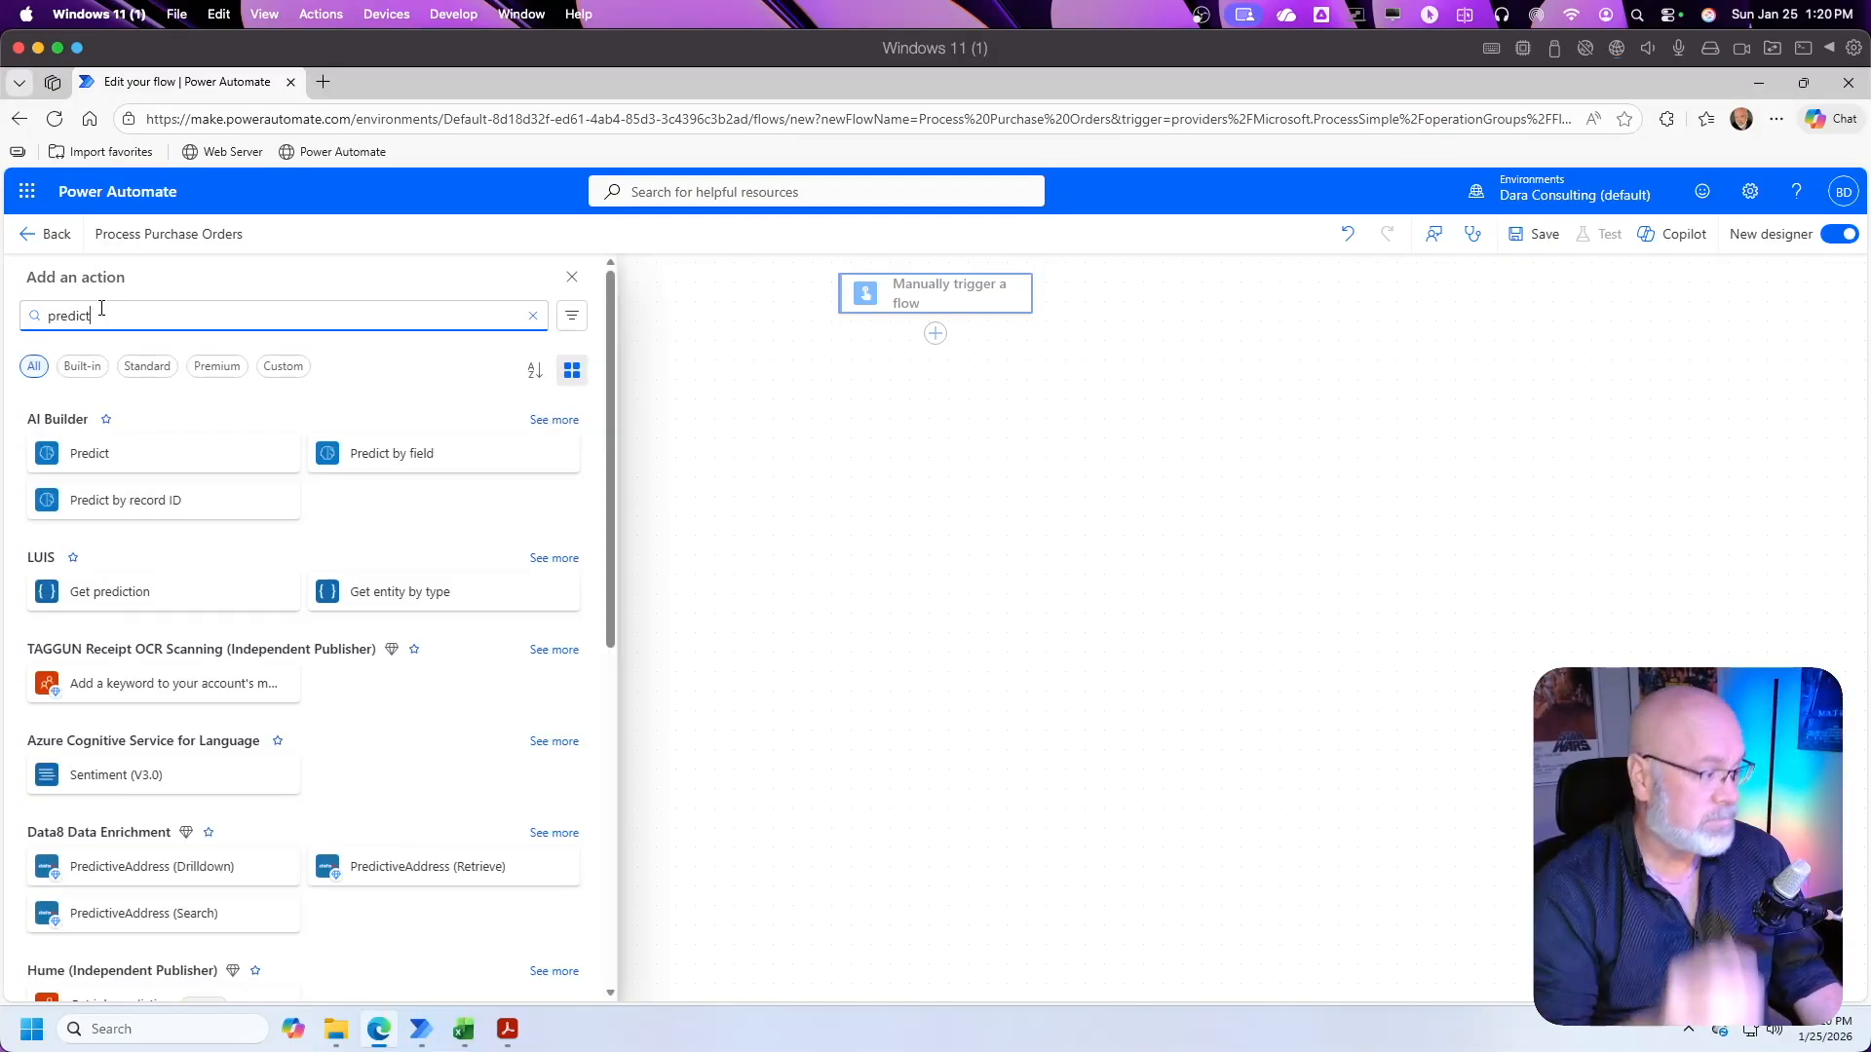
{"action": "left_click", "coordinate": [89, 455]}
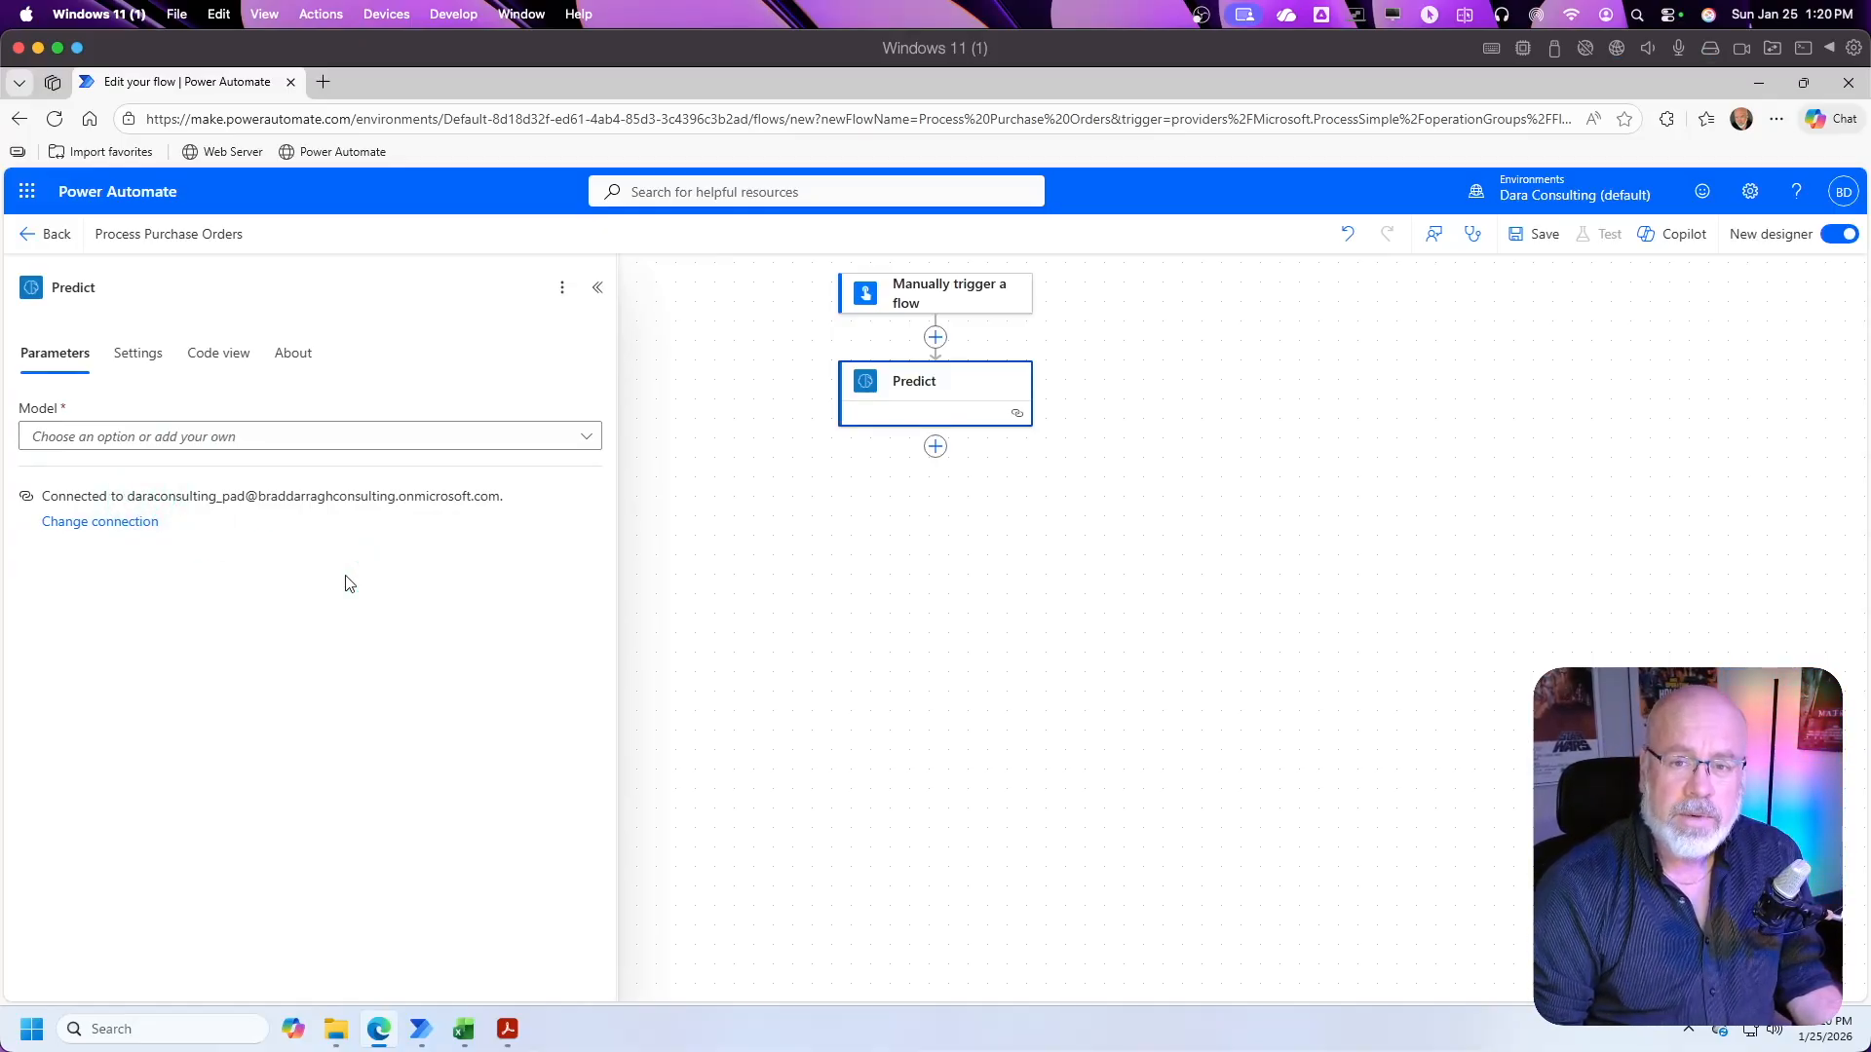
Step: Set the Predict action's model to Process Purchase Orders
{"action": "left_click", "coordinate": [586, 437]}
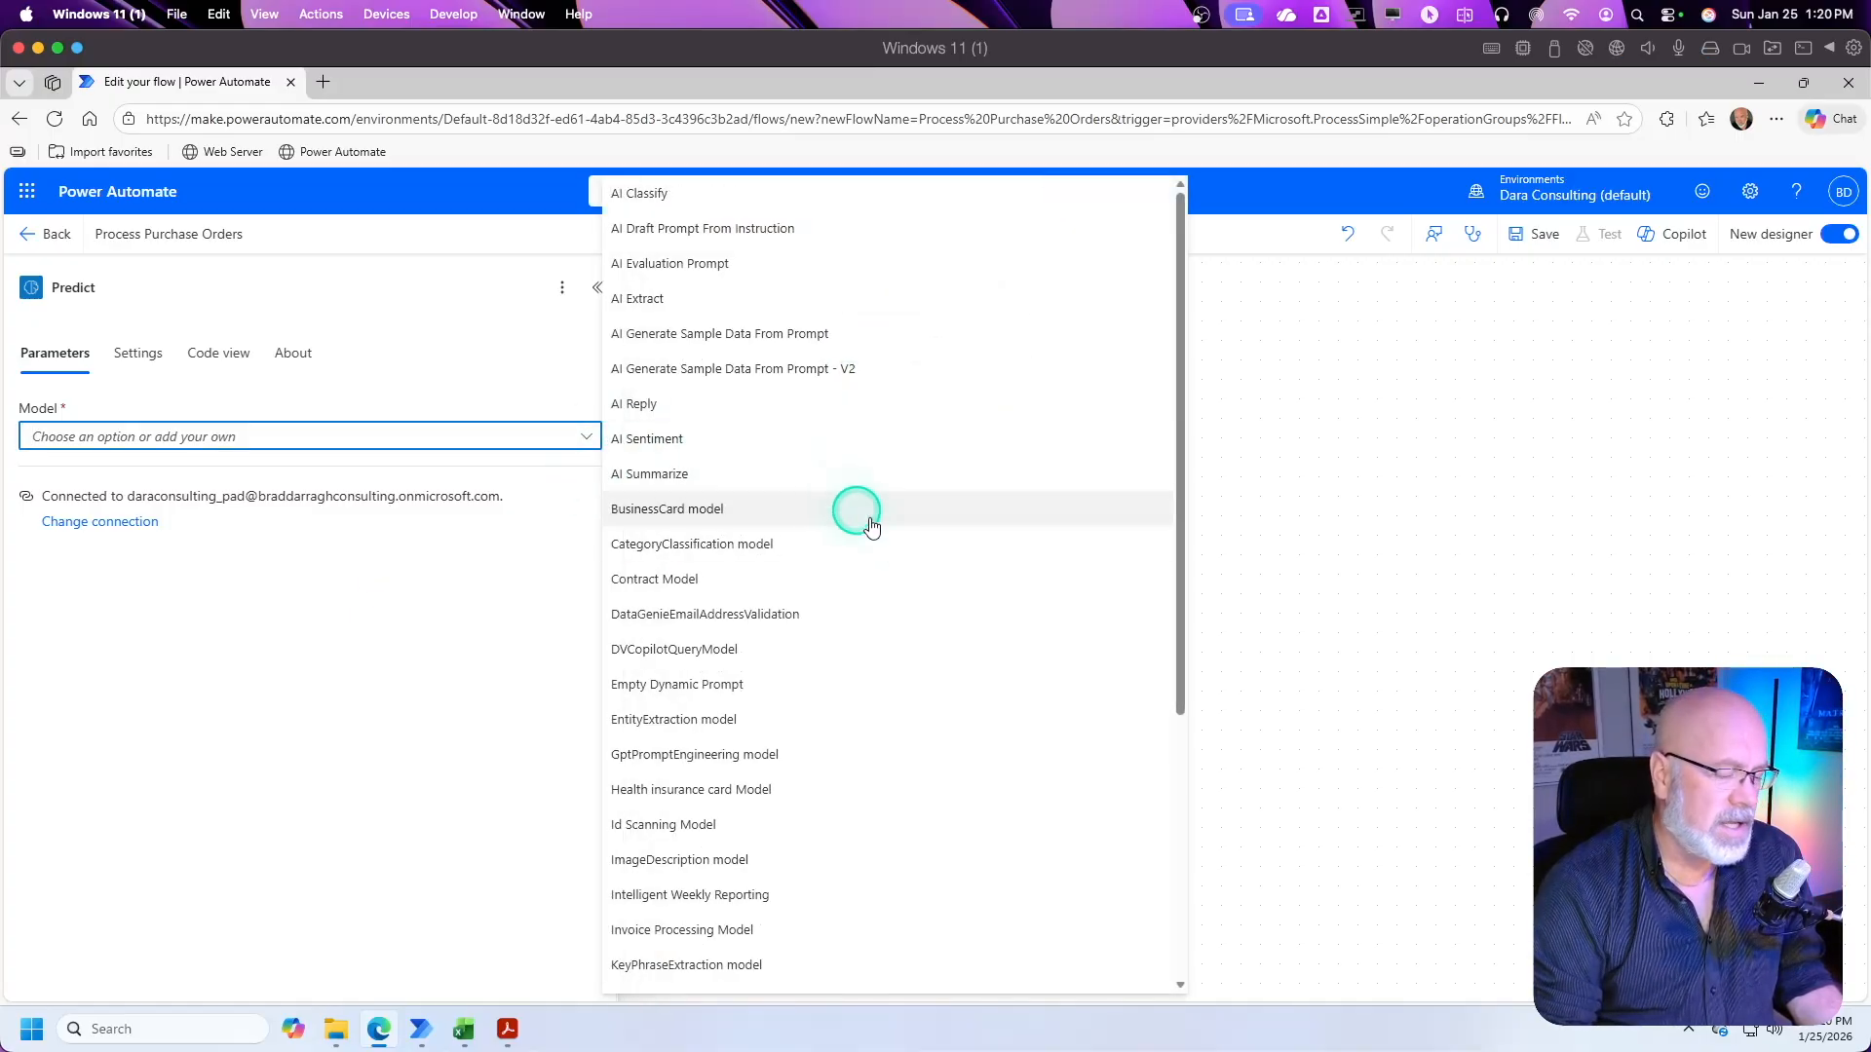
{"action": "left_click_drag", "start_coordinate": [1178, 548], "coordinate": [1168, 741]}
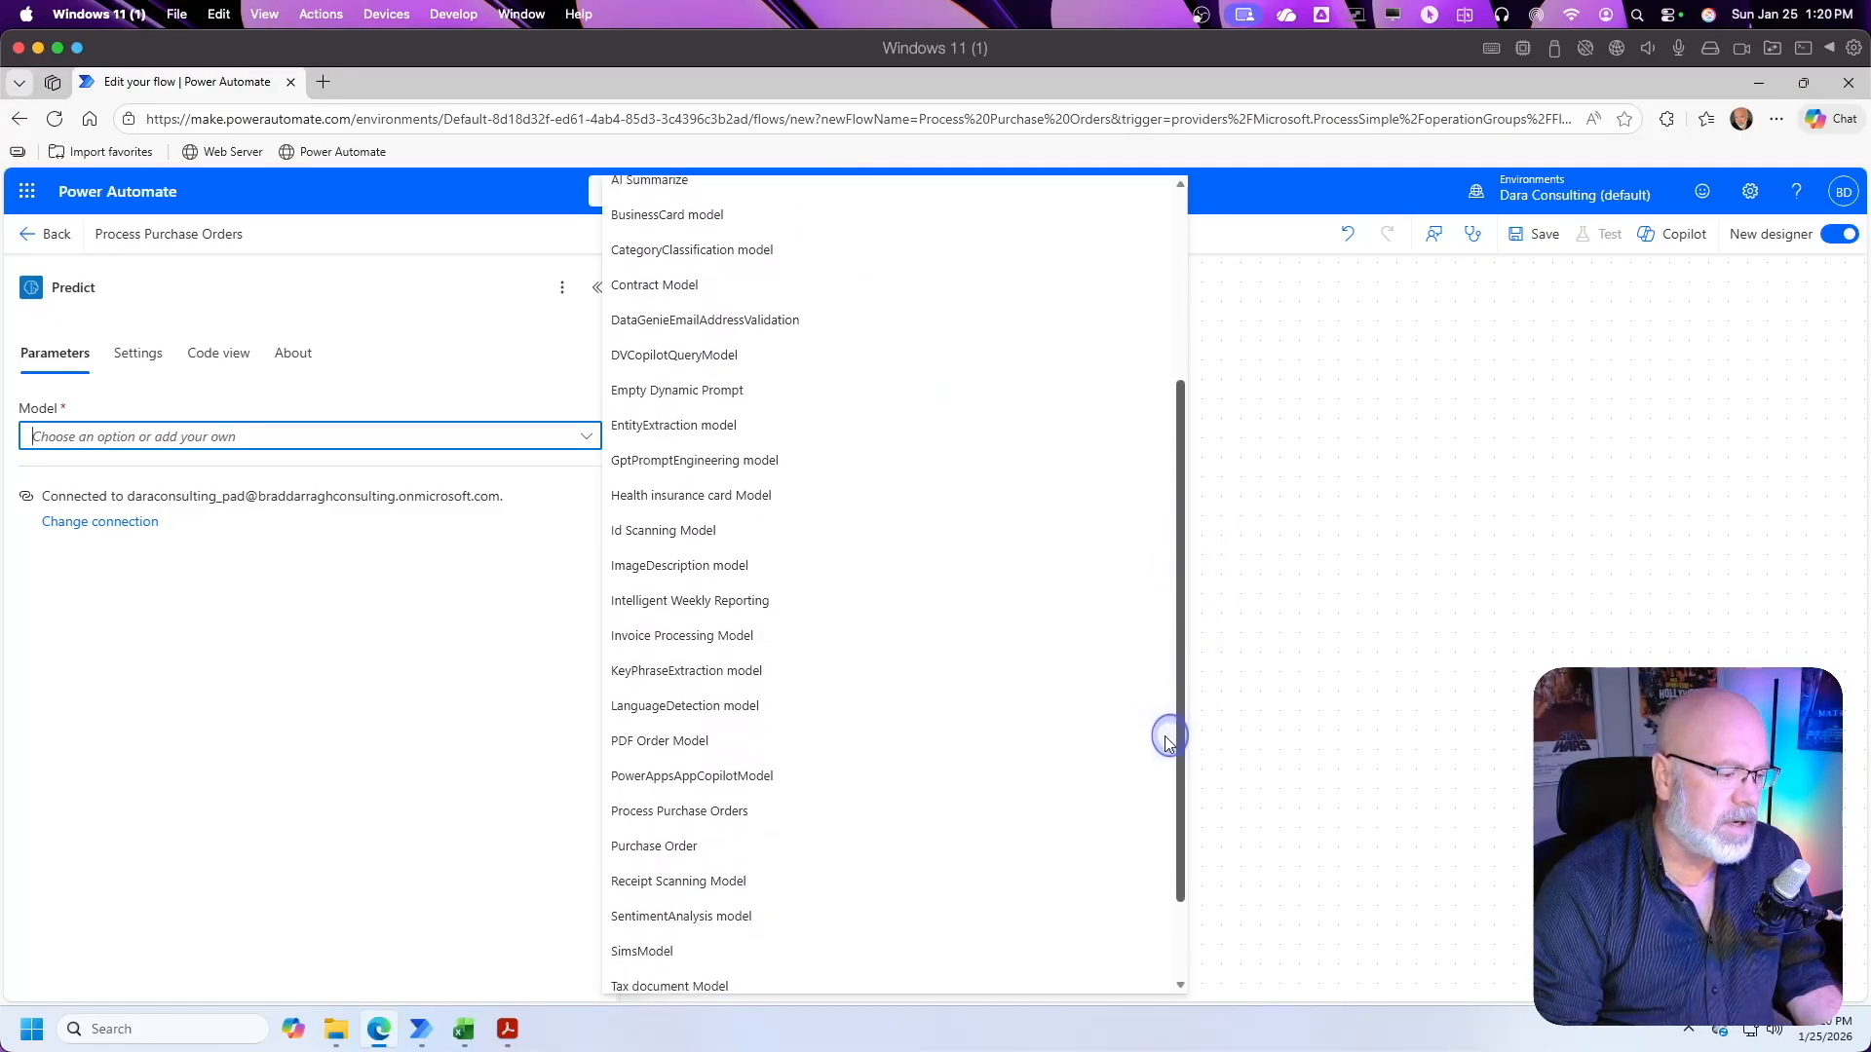
{"action": "left_click", "coordinate": [660, 815]}
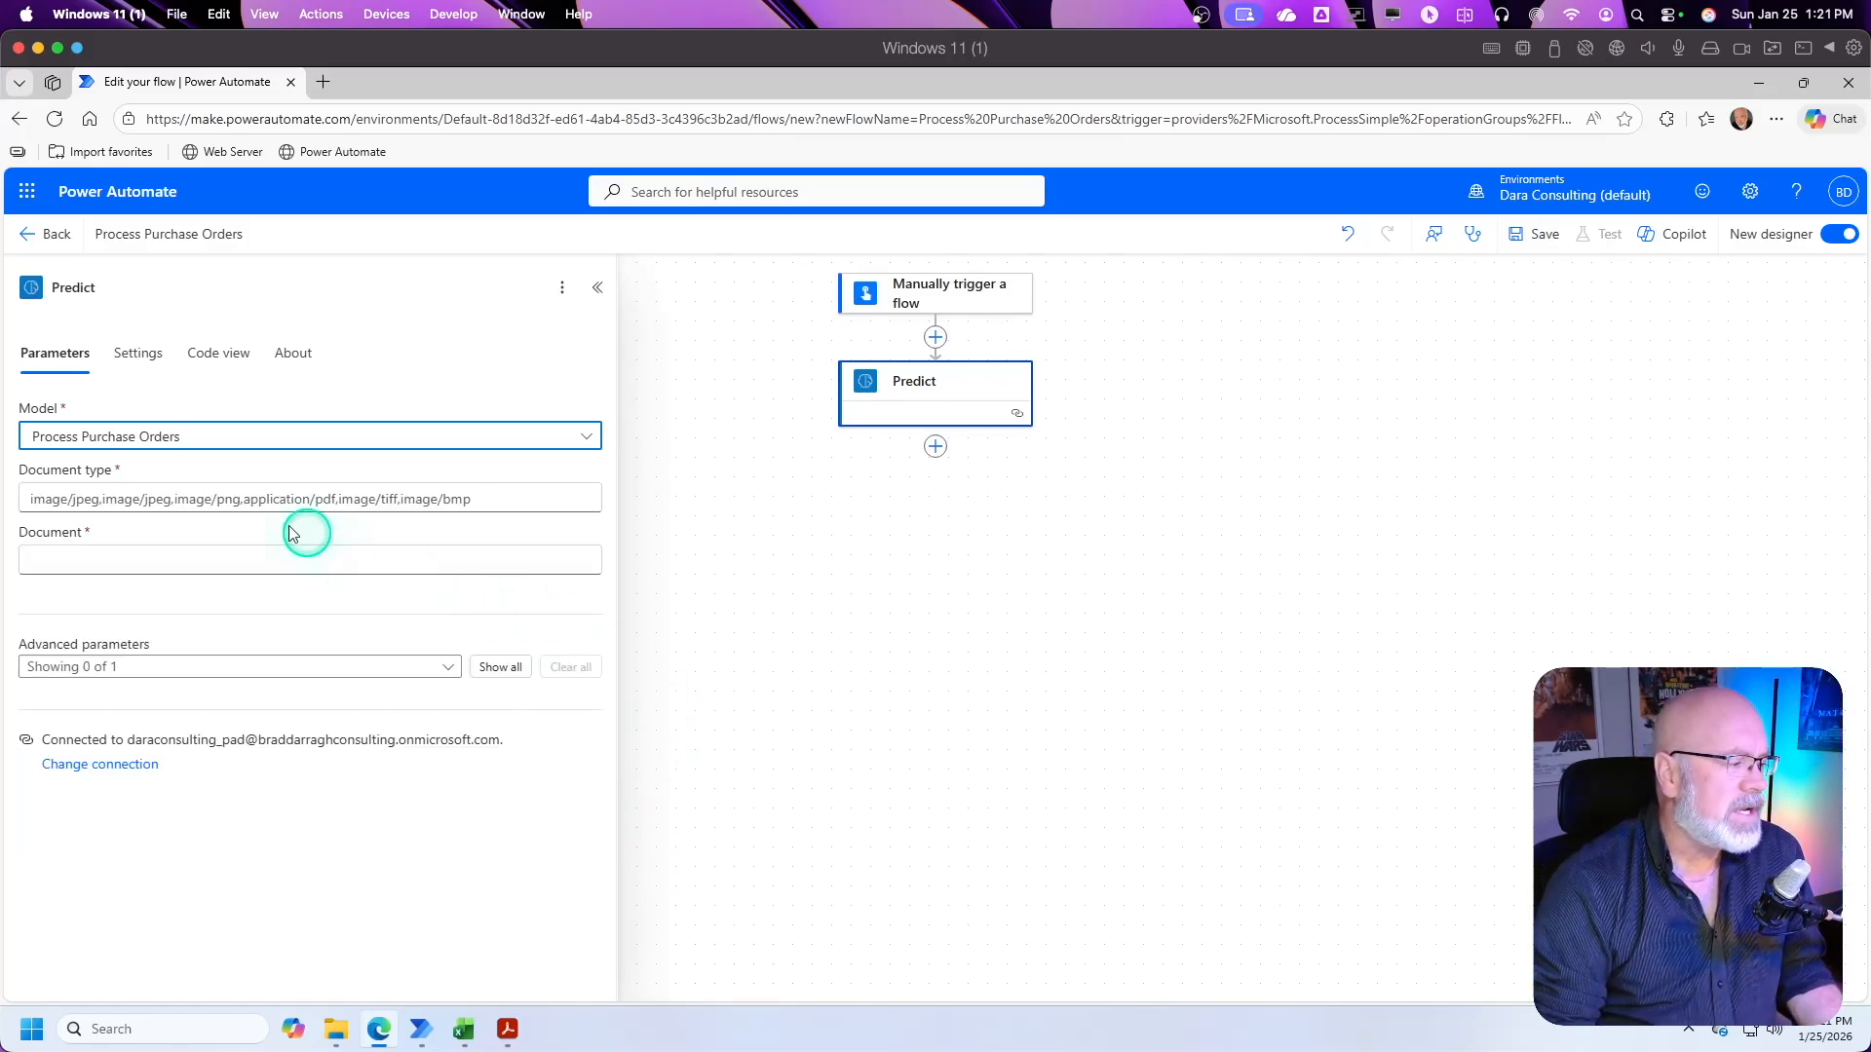
Step: Set the Predict action's document type to application/pdf
{"action": "left_click", "coordinate": [215, 500]}
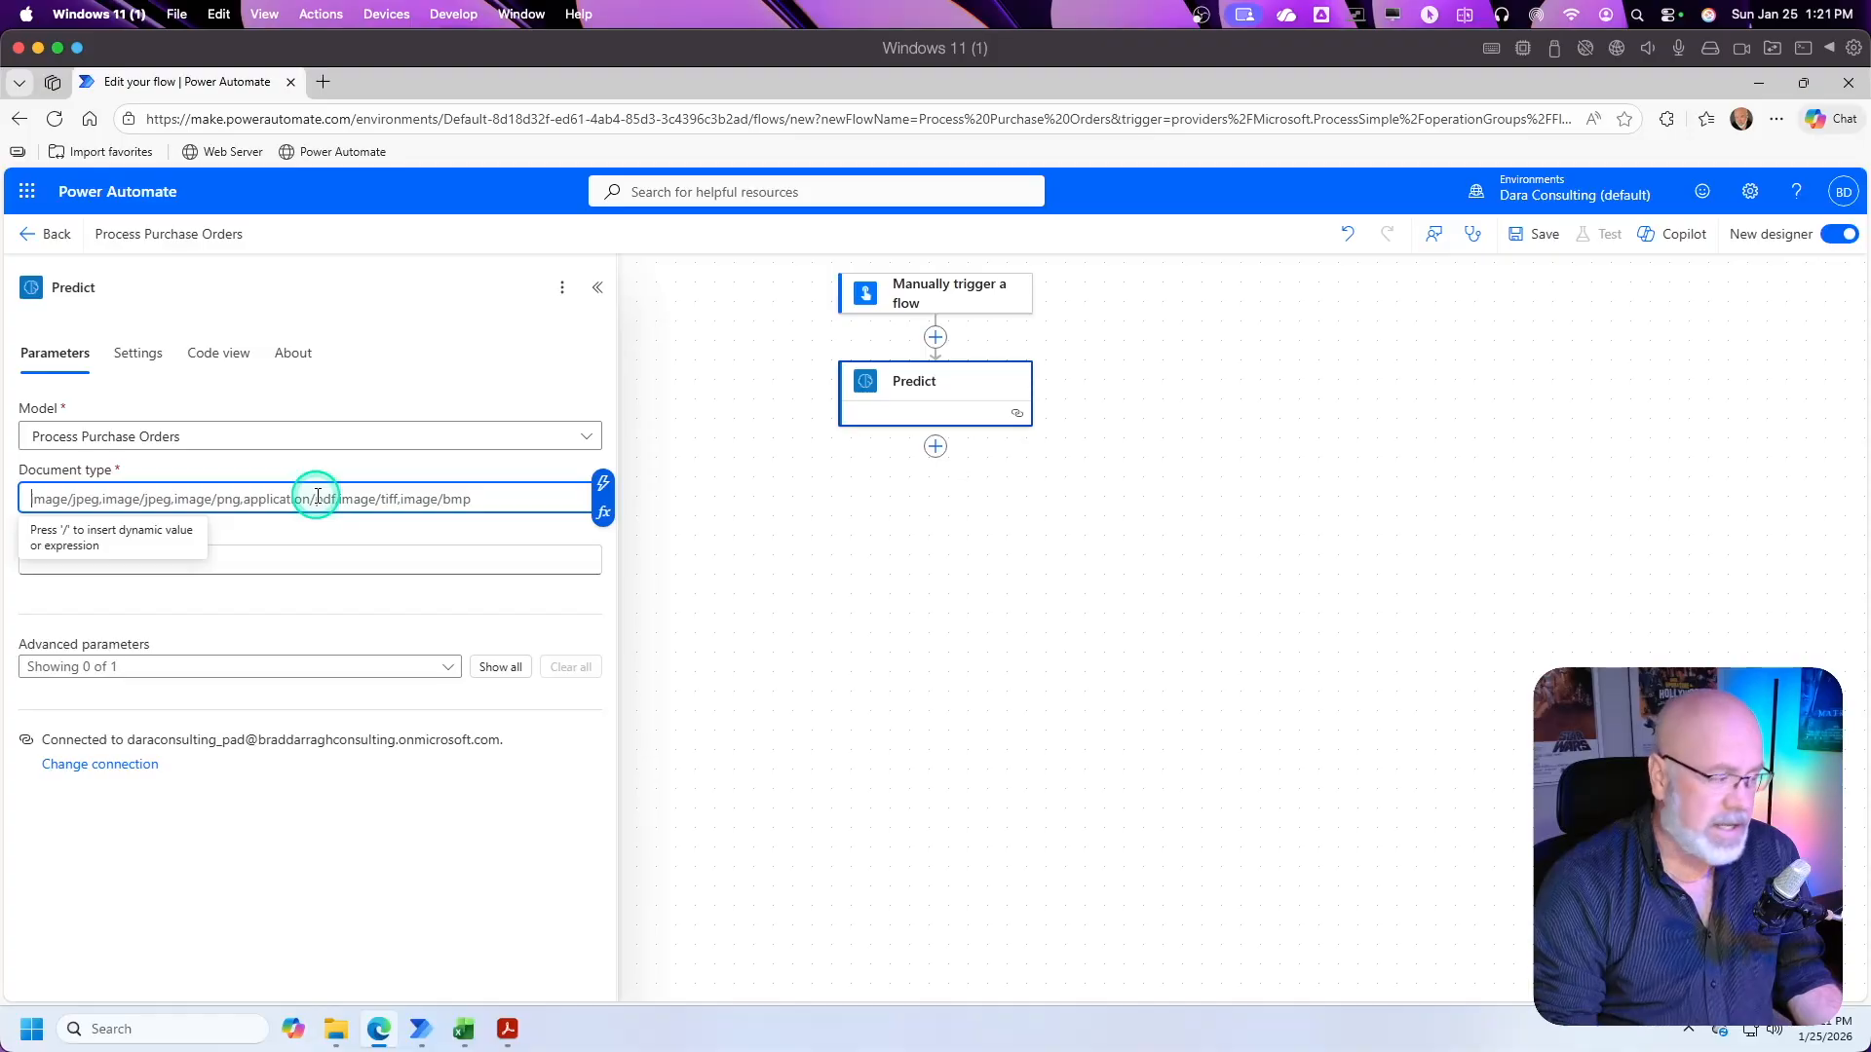
{"action": "type", "text": "ap"}
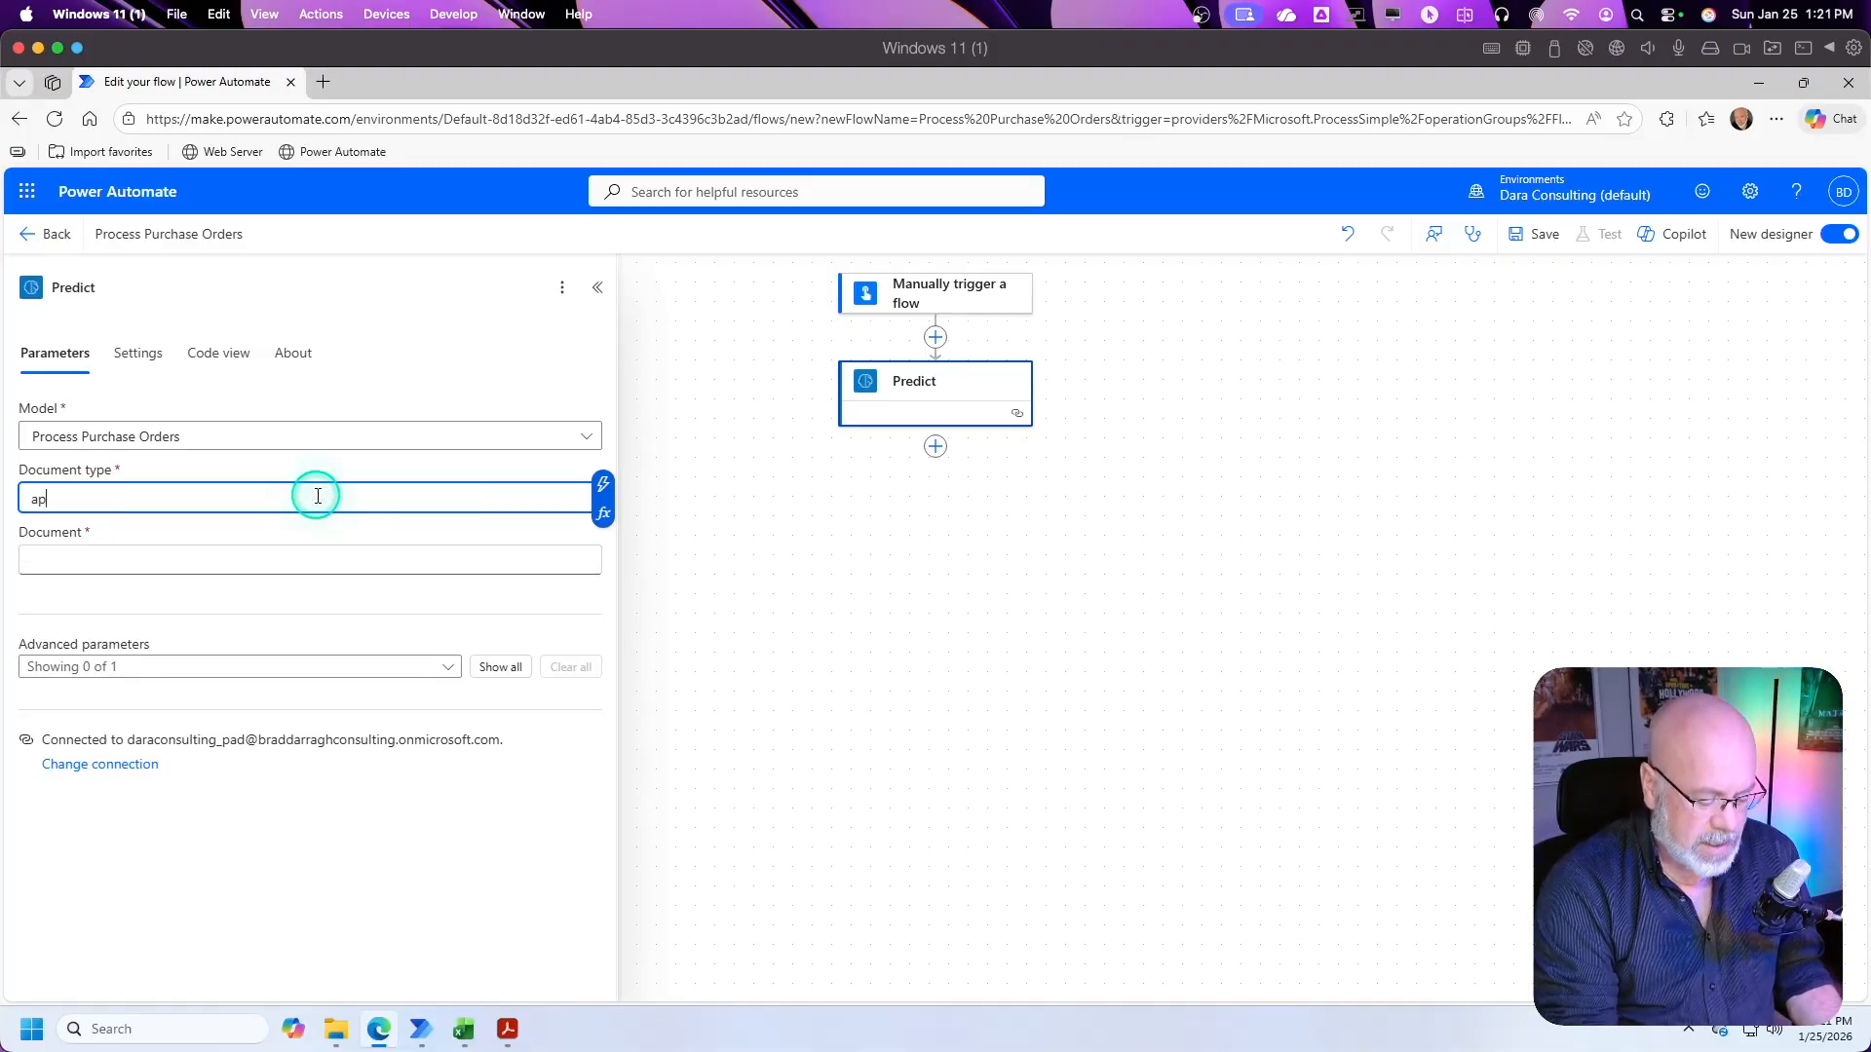
{"action": "type", "text": "plication"}
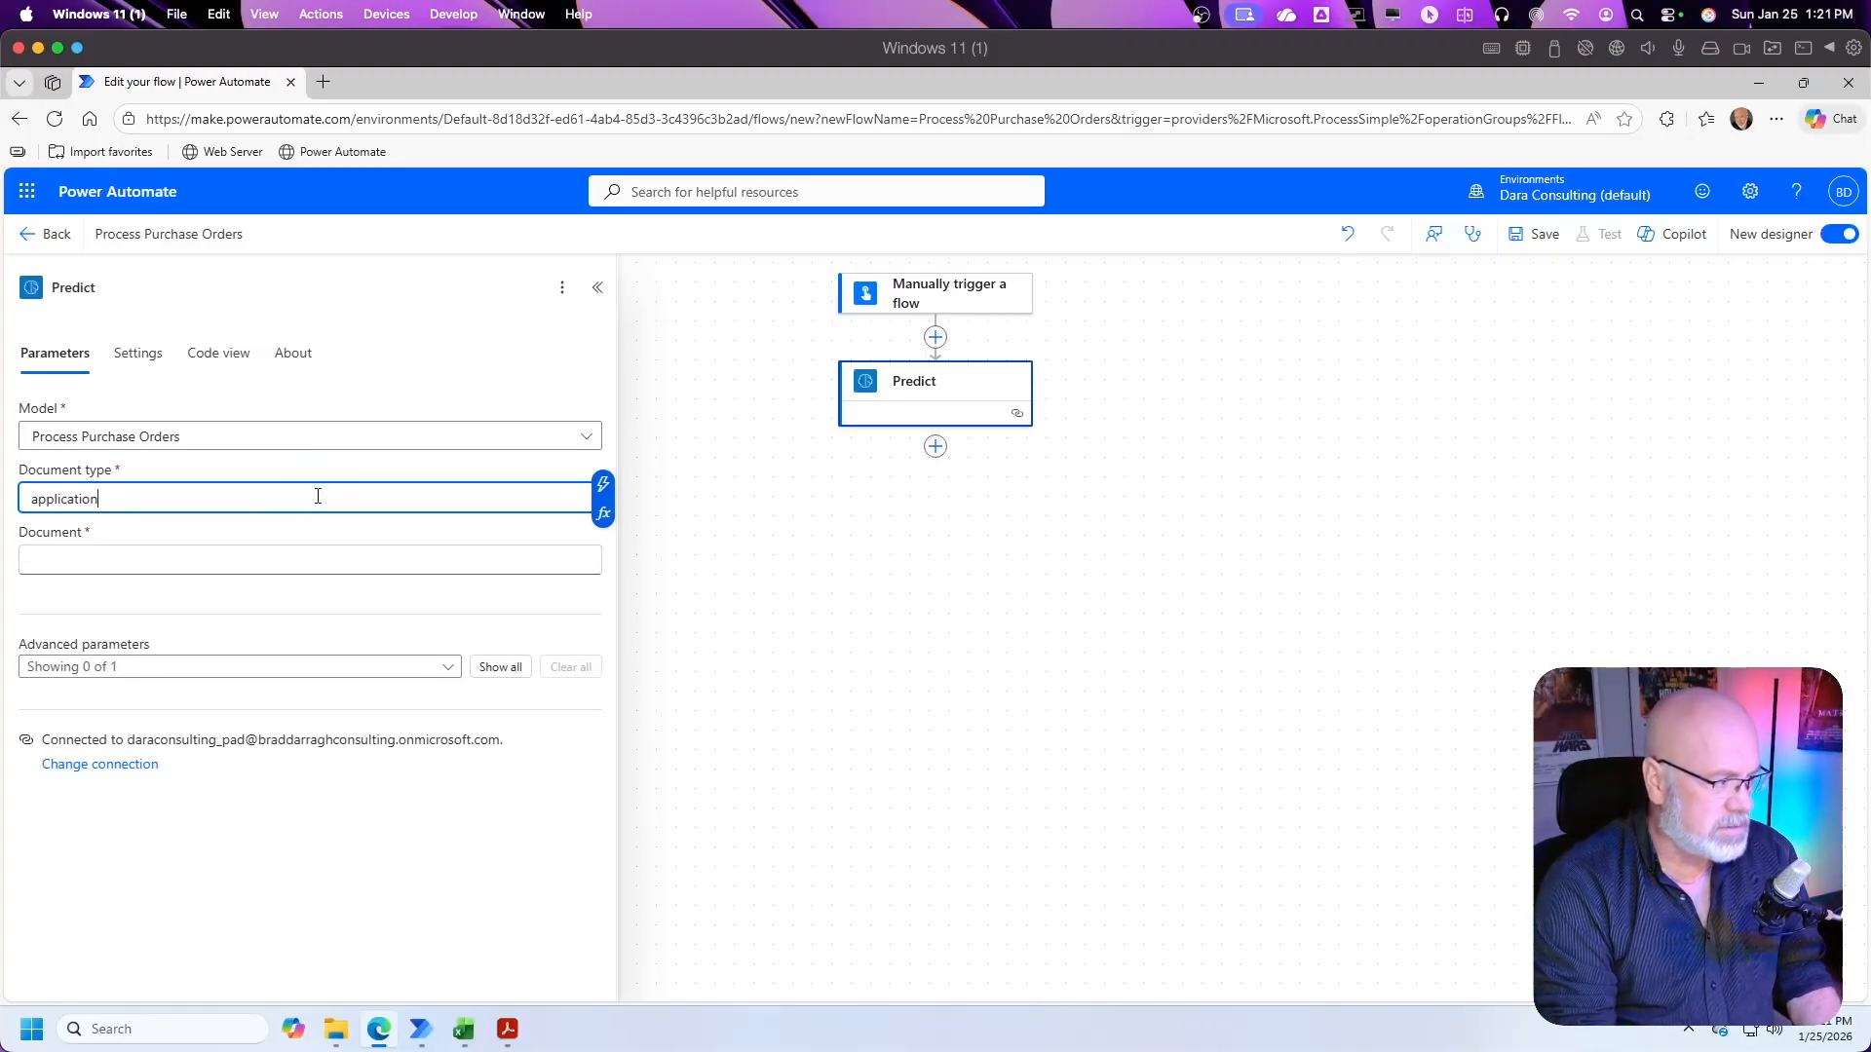
{"action": "type", "text": "/pdf"}
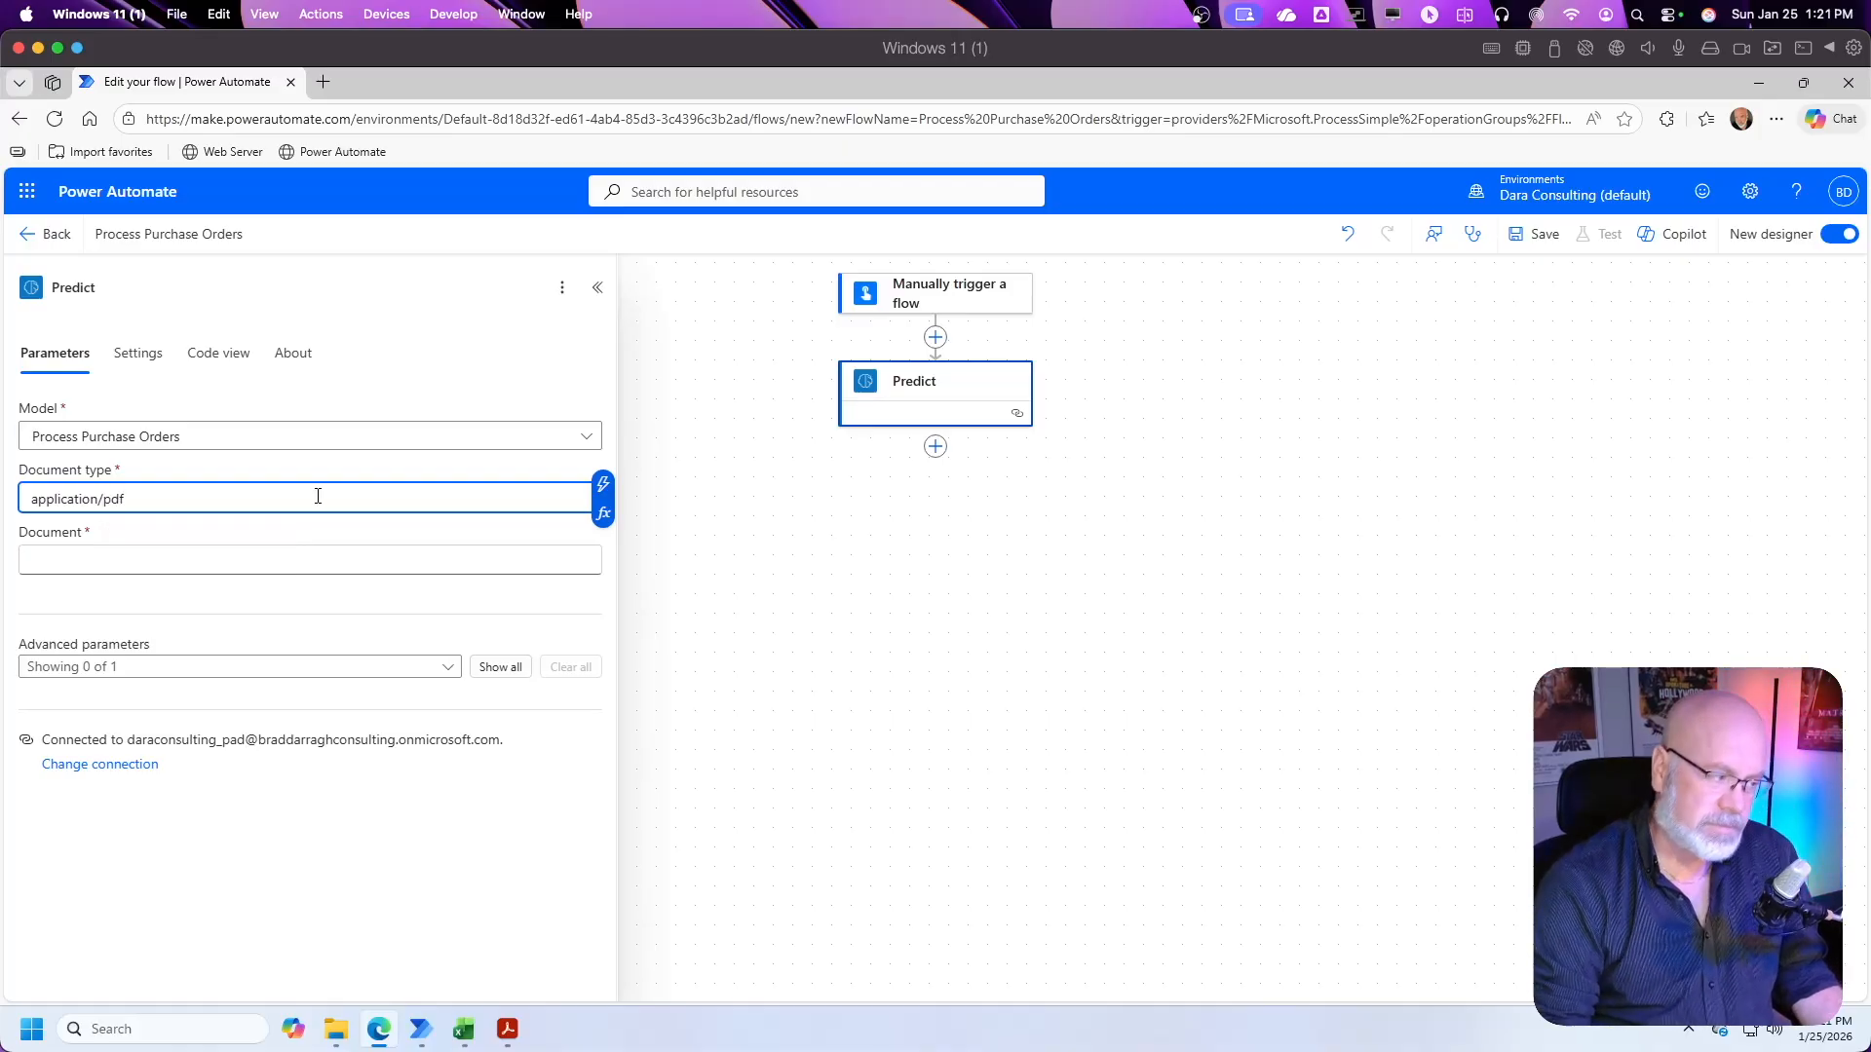
Step: Set the Predict action's Document to the File content contentBytes dynamic value from the manual trigger
{"action": "left_click", "coordinate": [168, 561]}
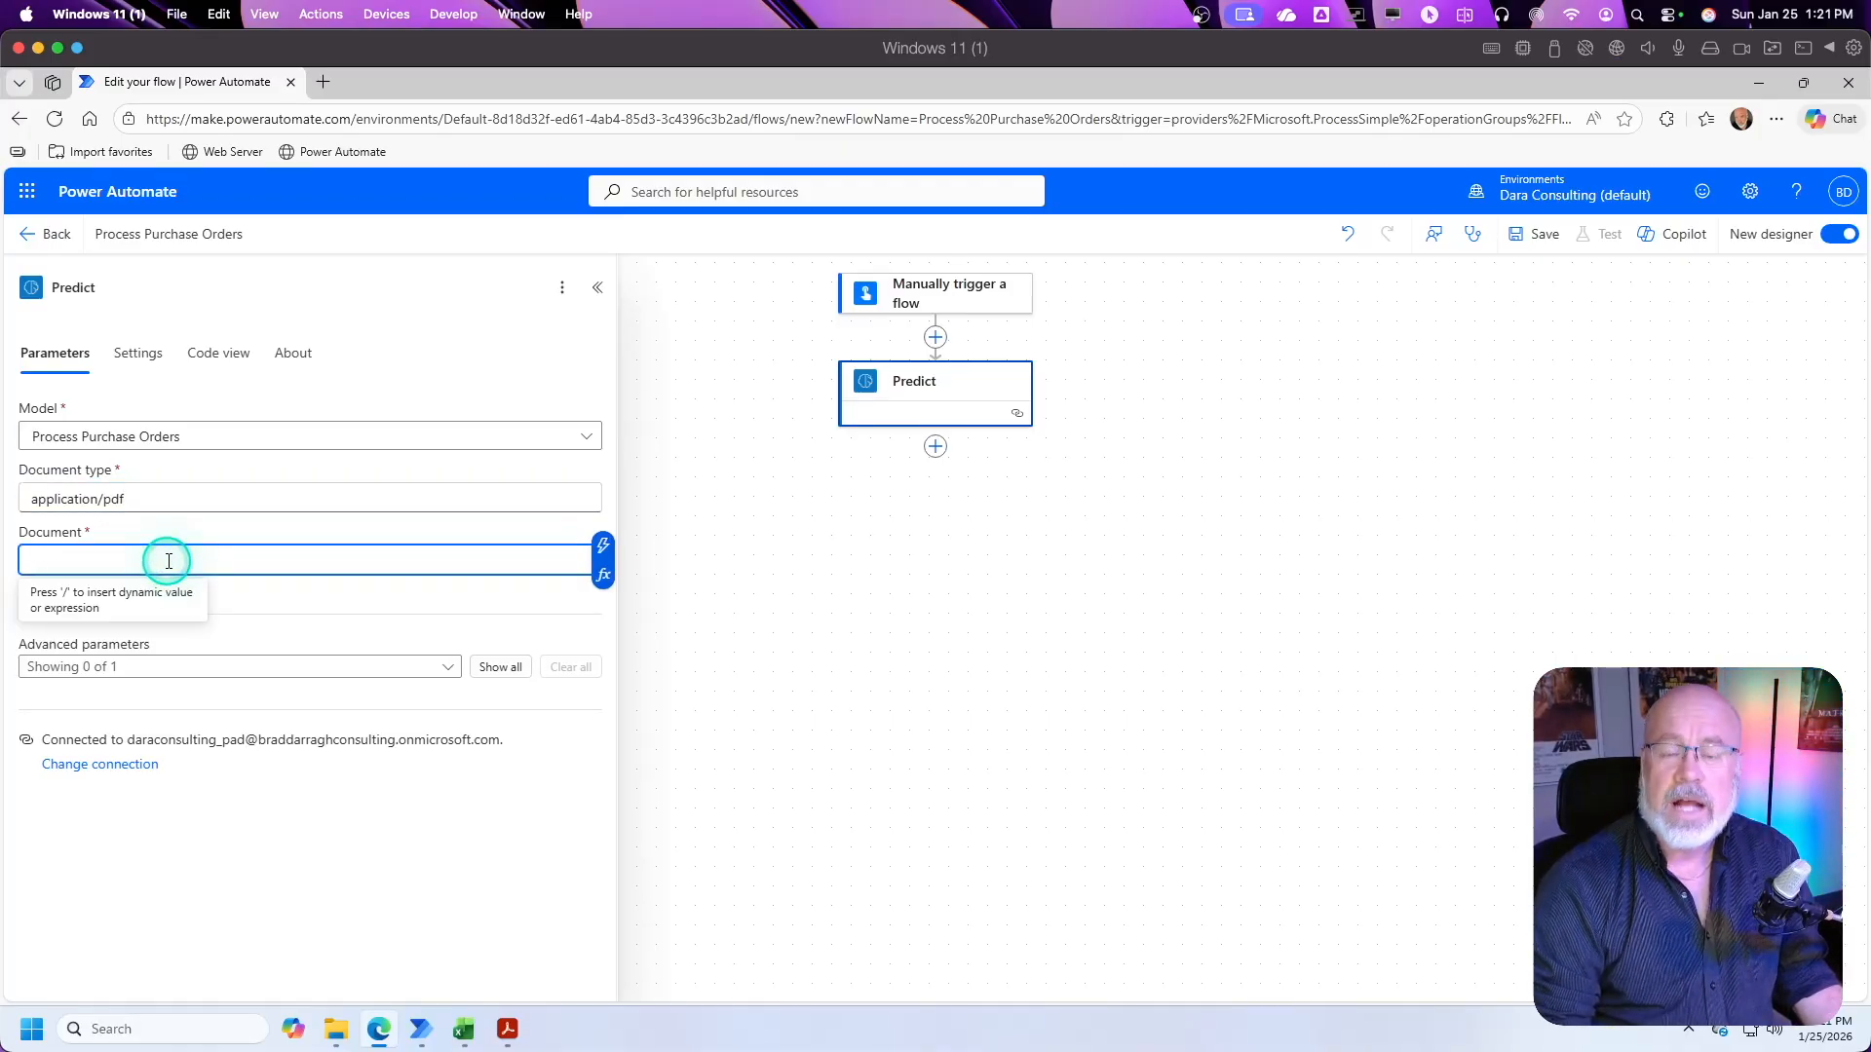
{"action": "left_click", "coordinate": [926, 293]}
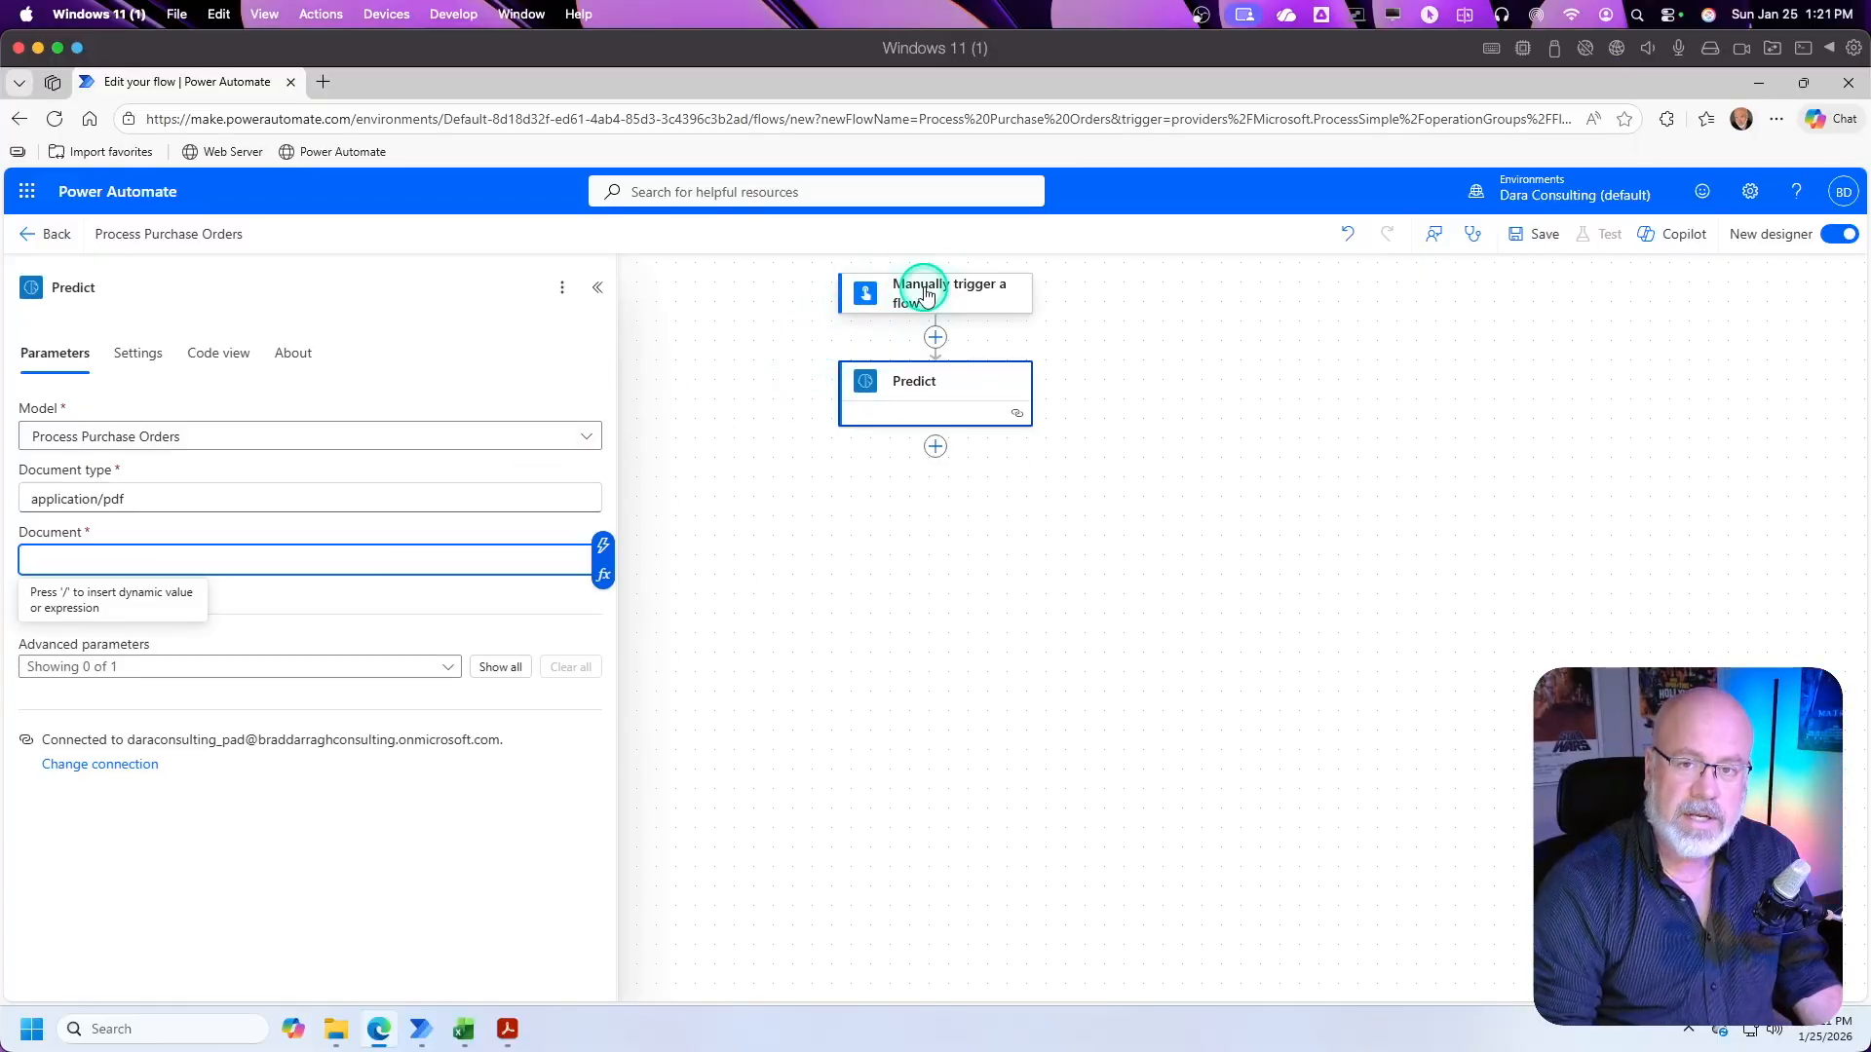
{"action": "left_click", "coordinate": [926, 399]}
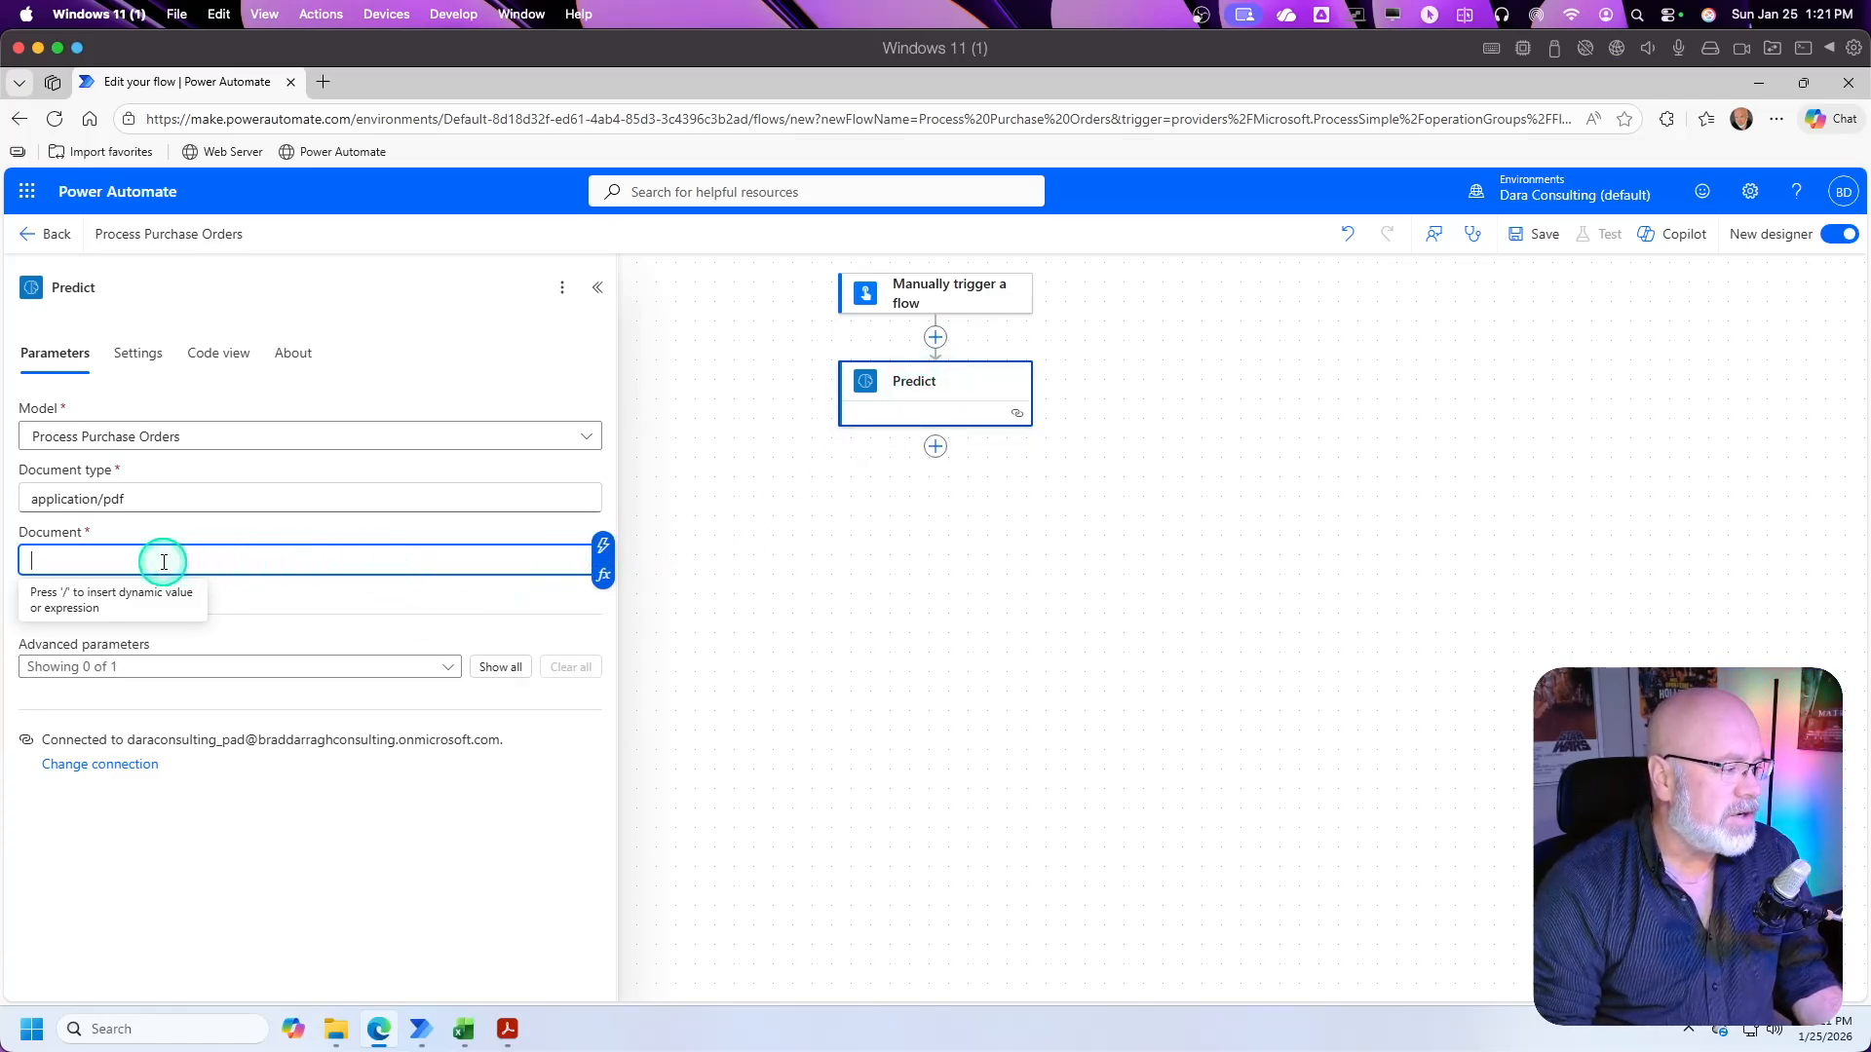
{"action": "left_click", "coordinate": [602, 549]}
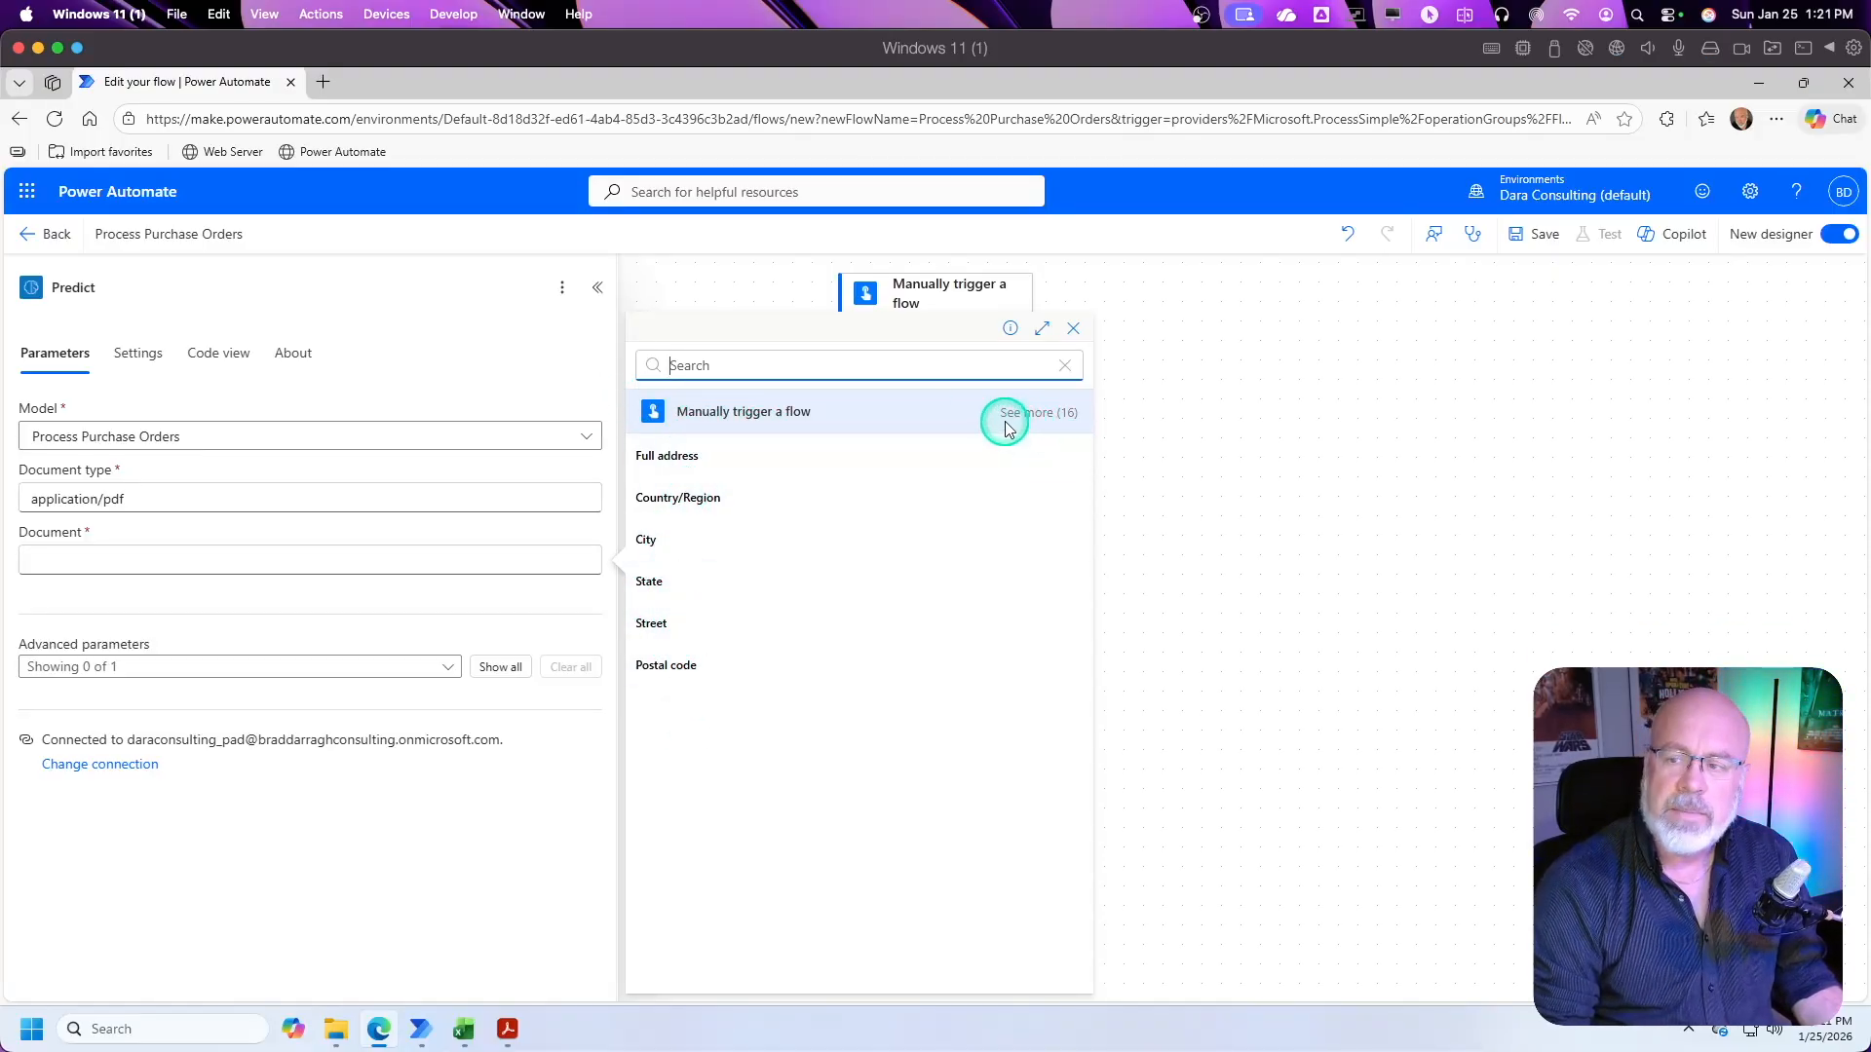
{"action": "left_click", "coordinate": [1036, 413]}
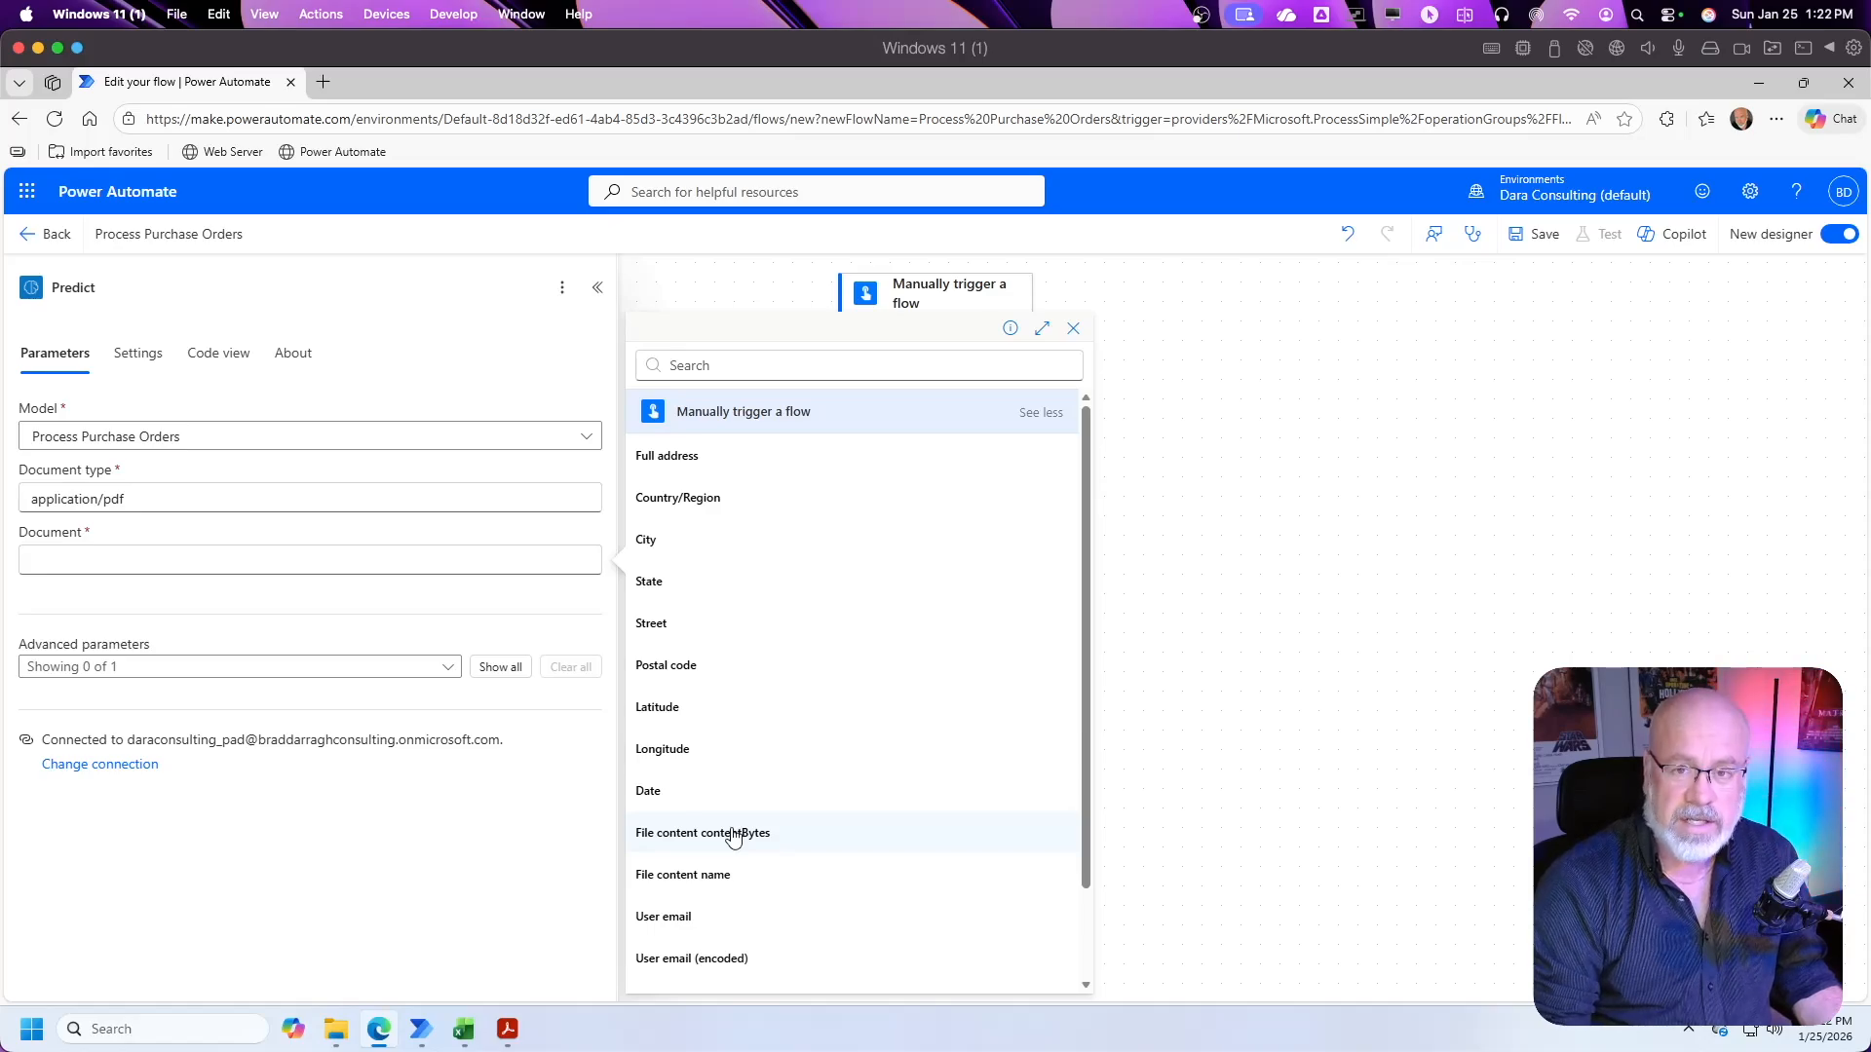
{"action": "left_click", "coordinate": [677, 834]}
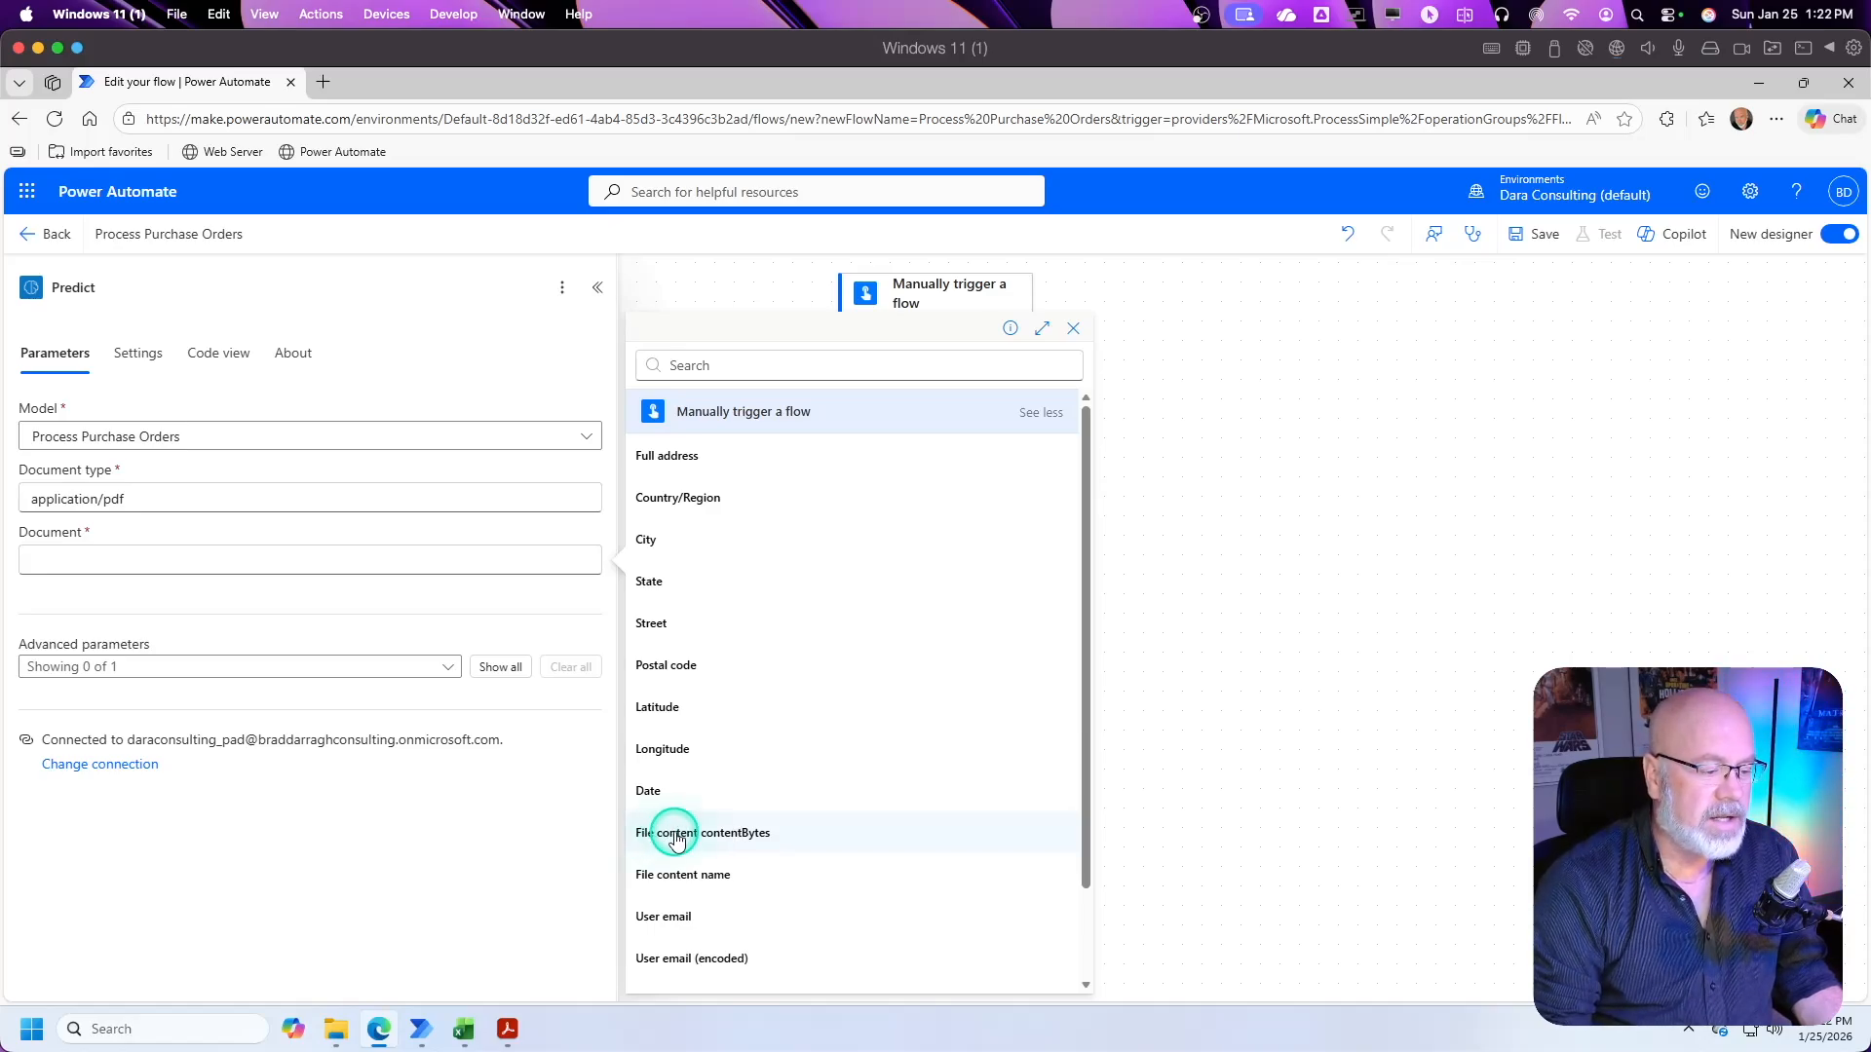
{"action": "left_click", "coordinate": [677, 835]}
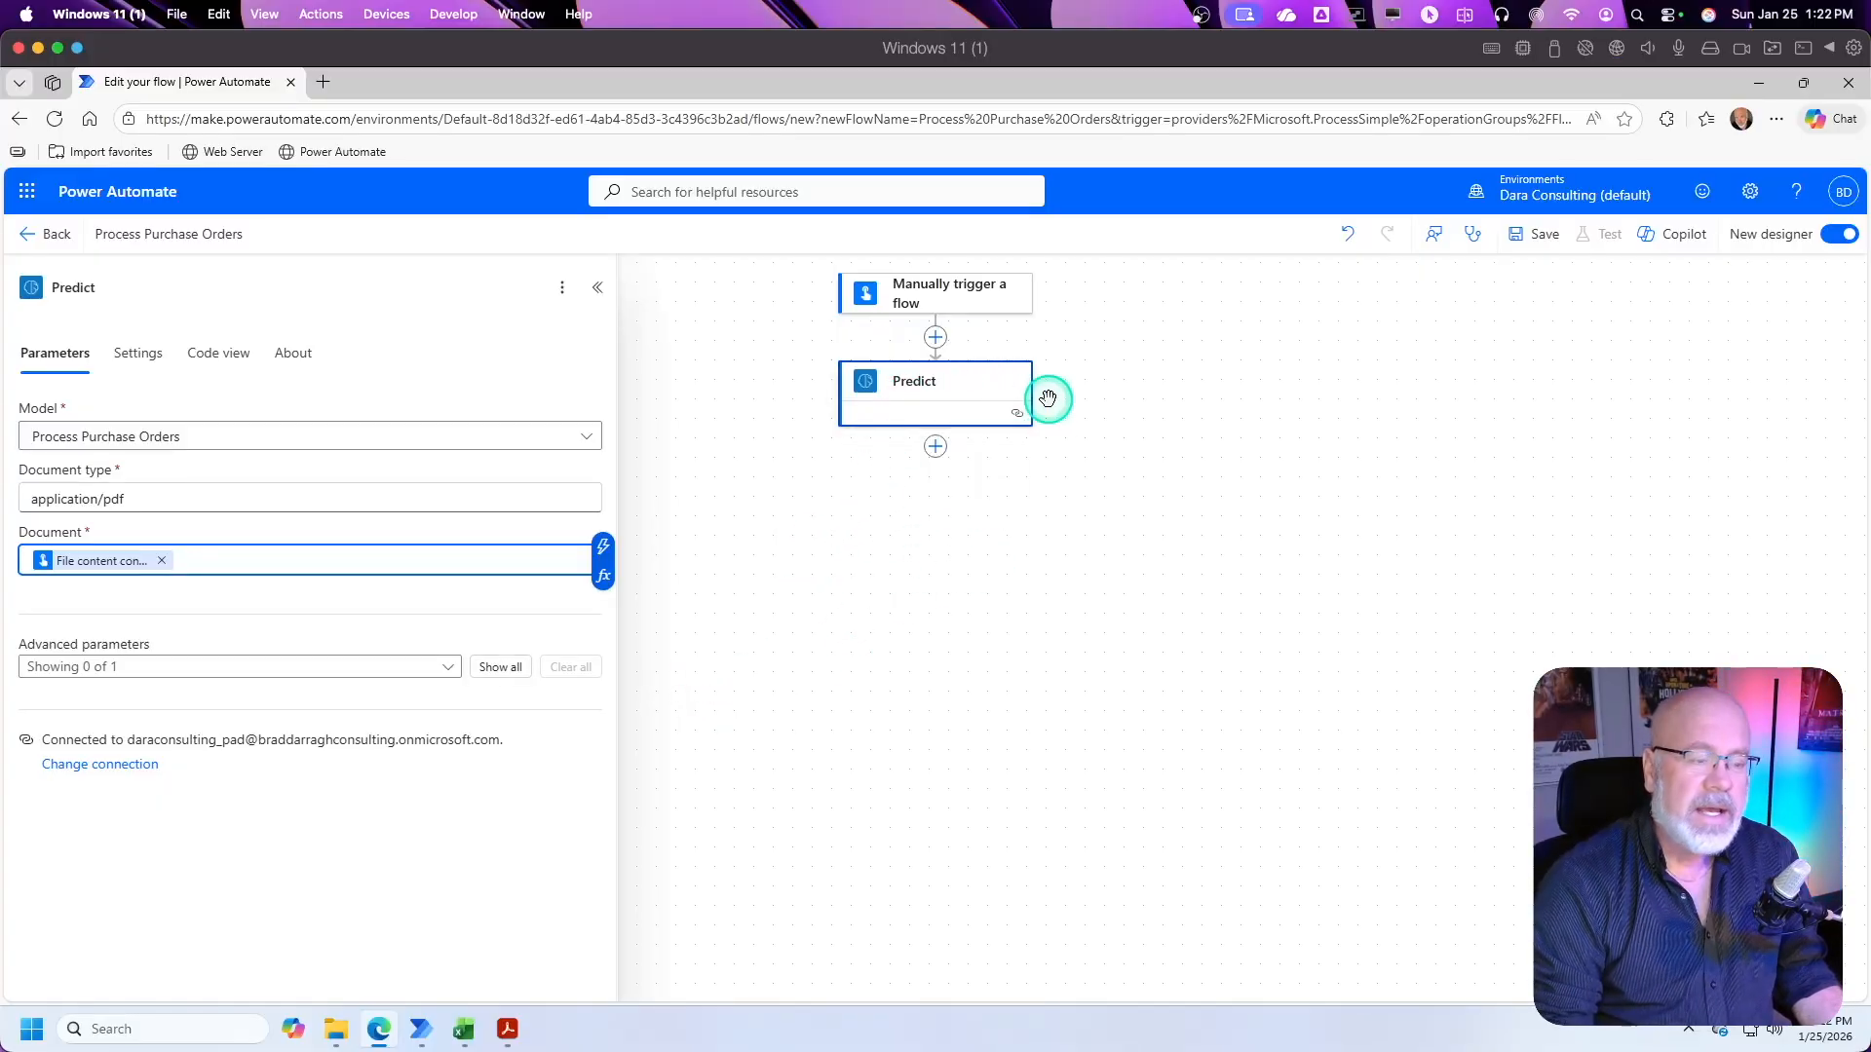
Step: Search the actions for "onedrive" and add Excel Online (OneDrive)'s Add a row into a table action after Predict
{"action": "left_click", "coordinate": [935, 448]}
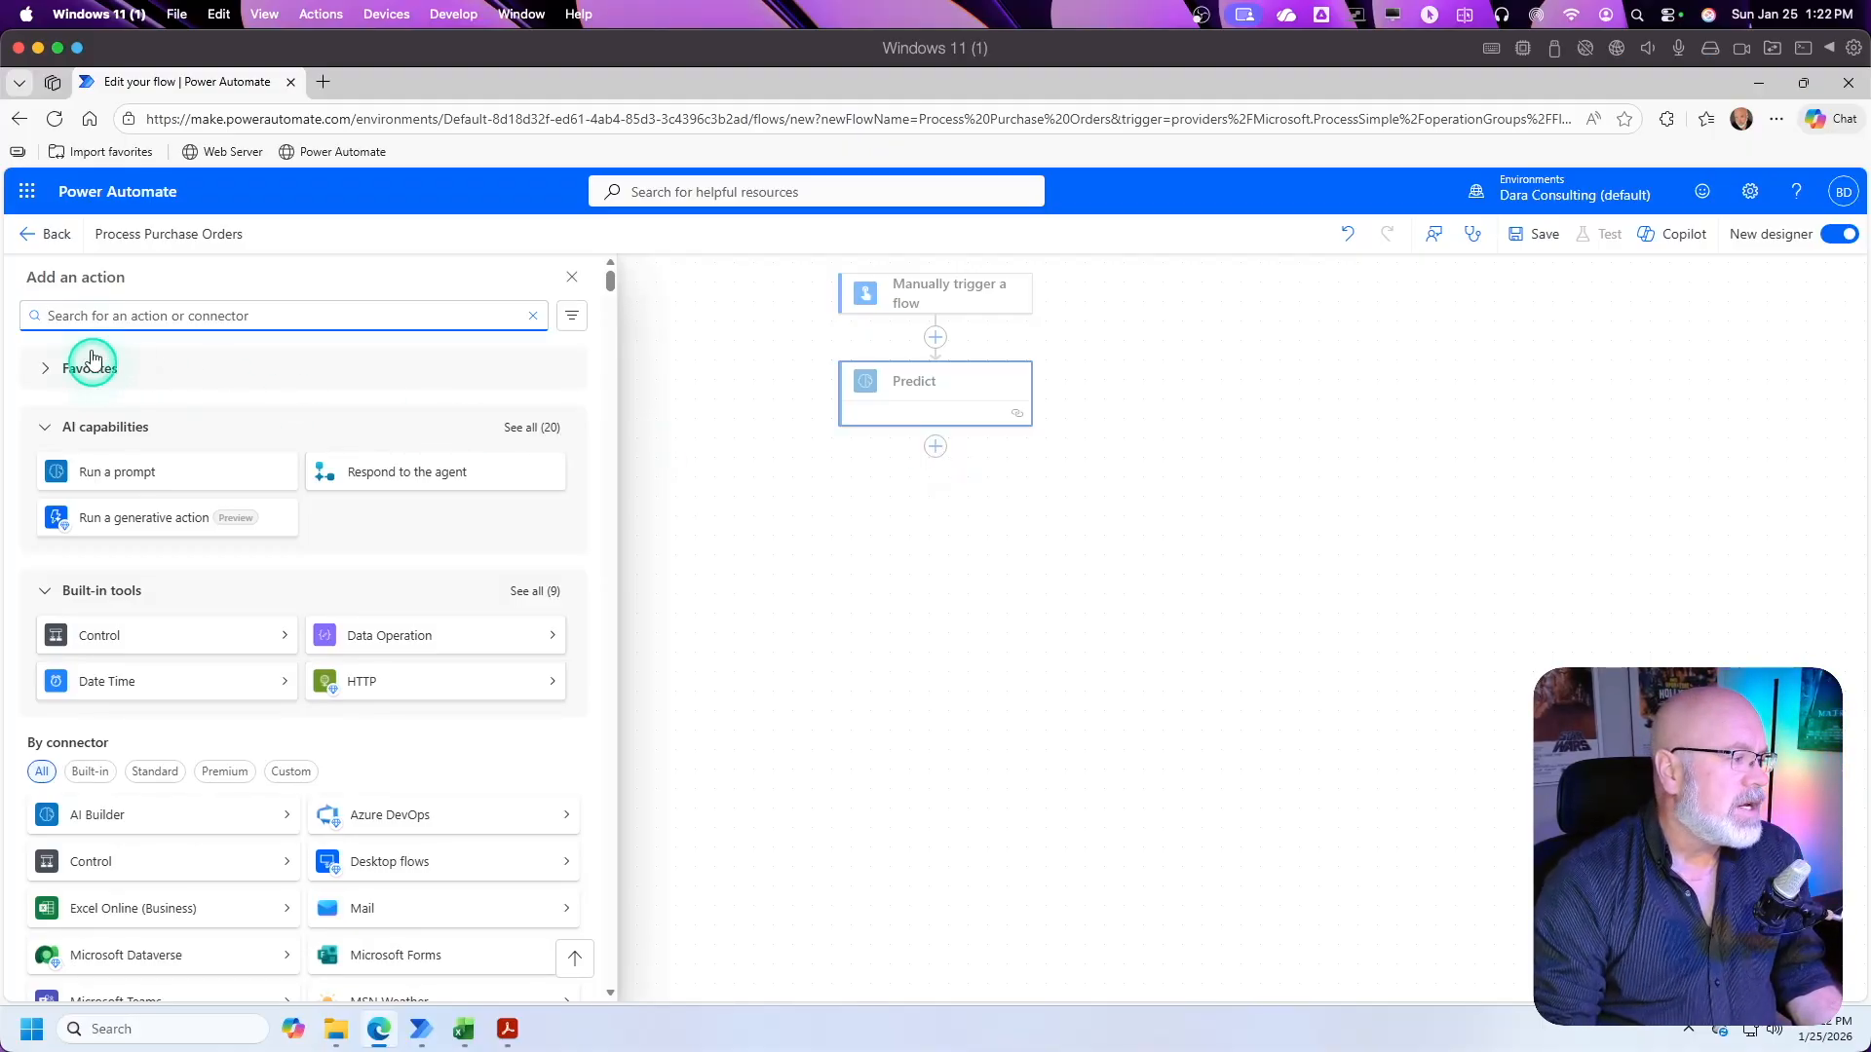
{"action": "type", "text": "on"}
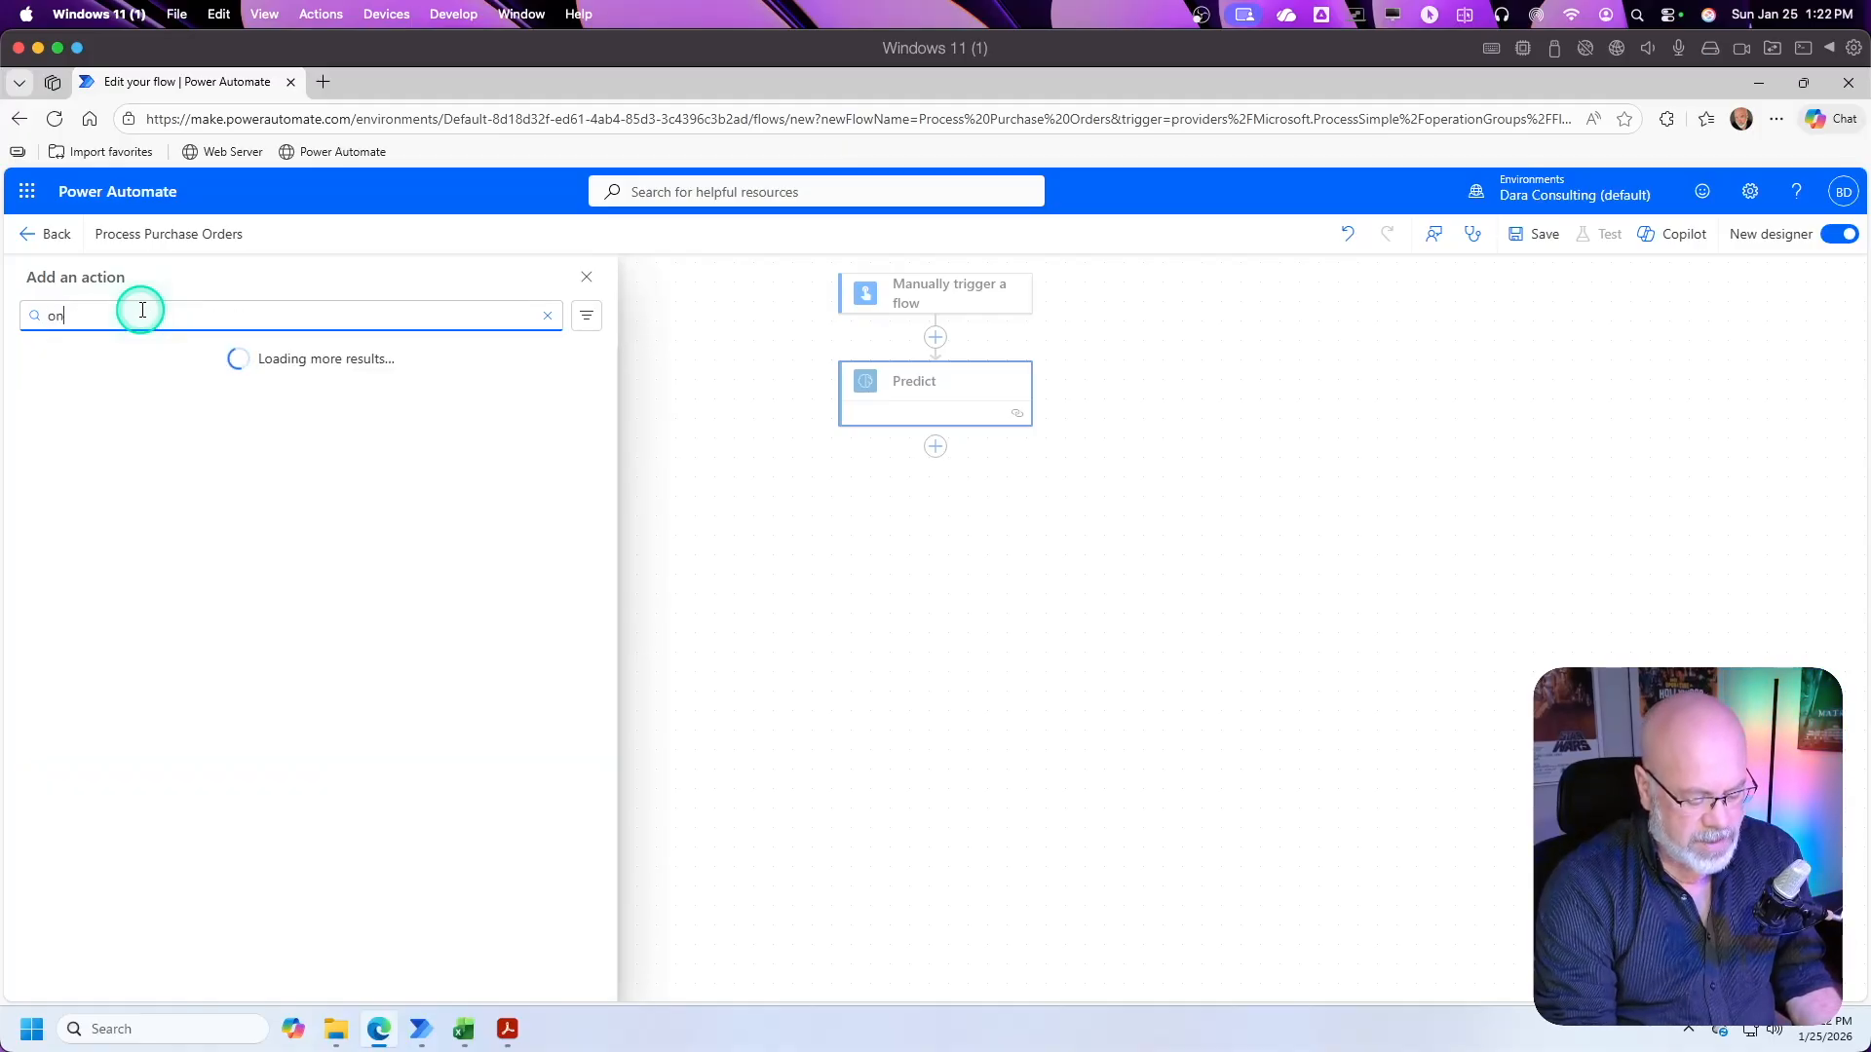
{"action": "type", "text": "edrive"}
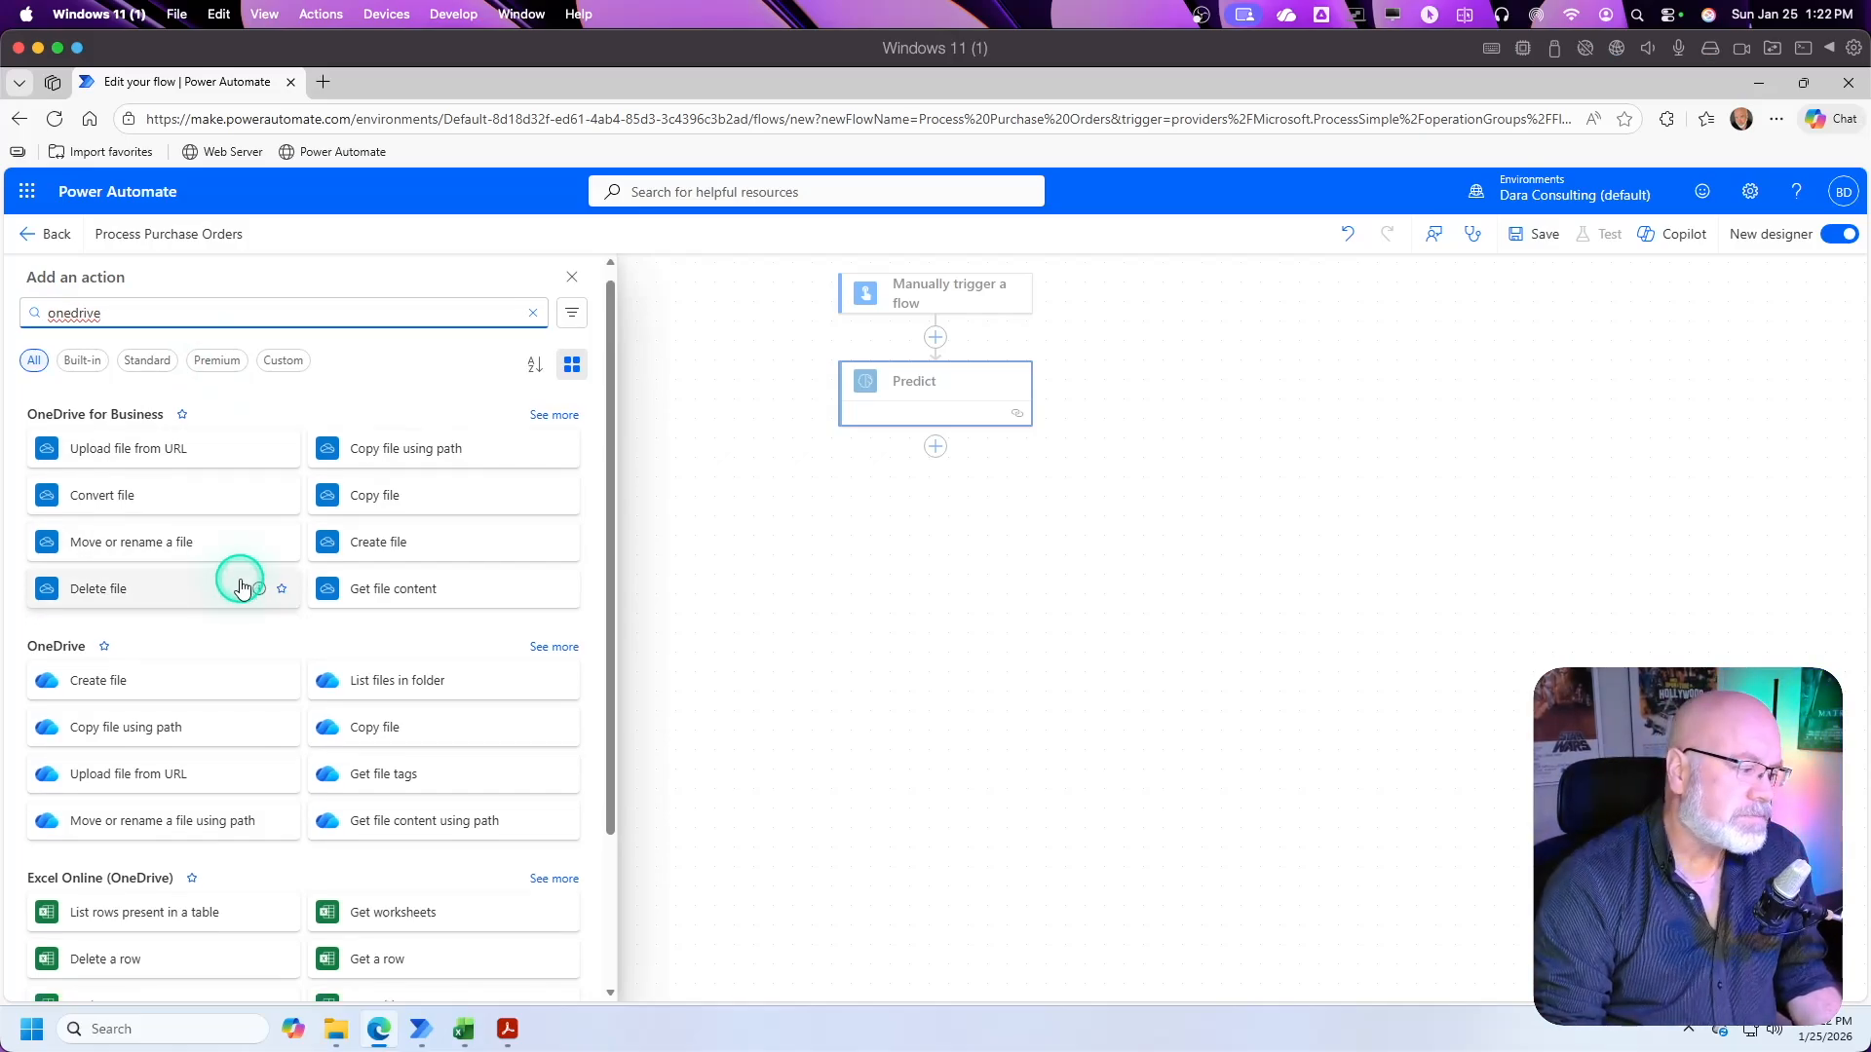
{"action": "scroll", "coordinate": [151, 880], "scroll_direction": "down", "scroll_amount": 2}
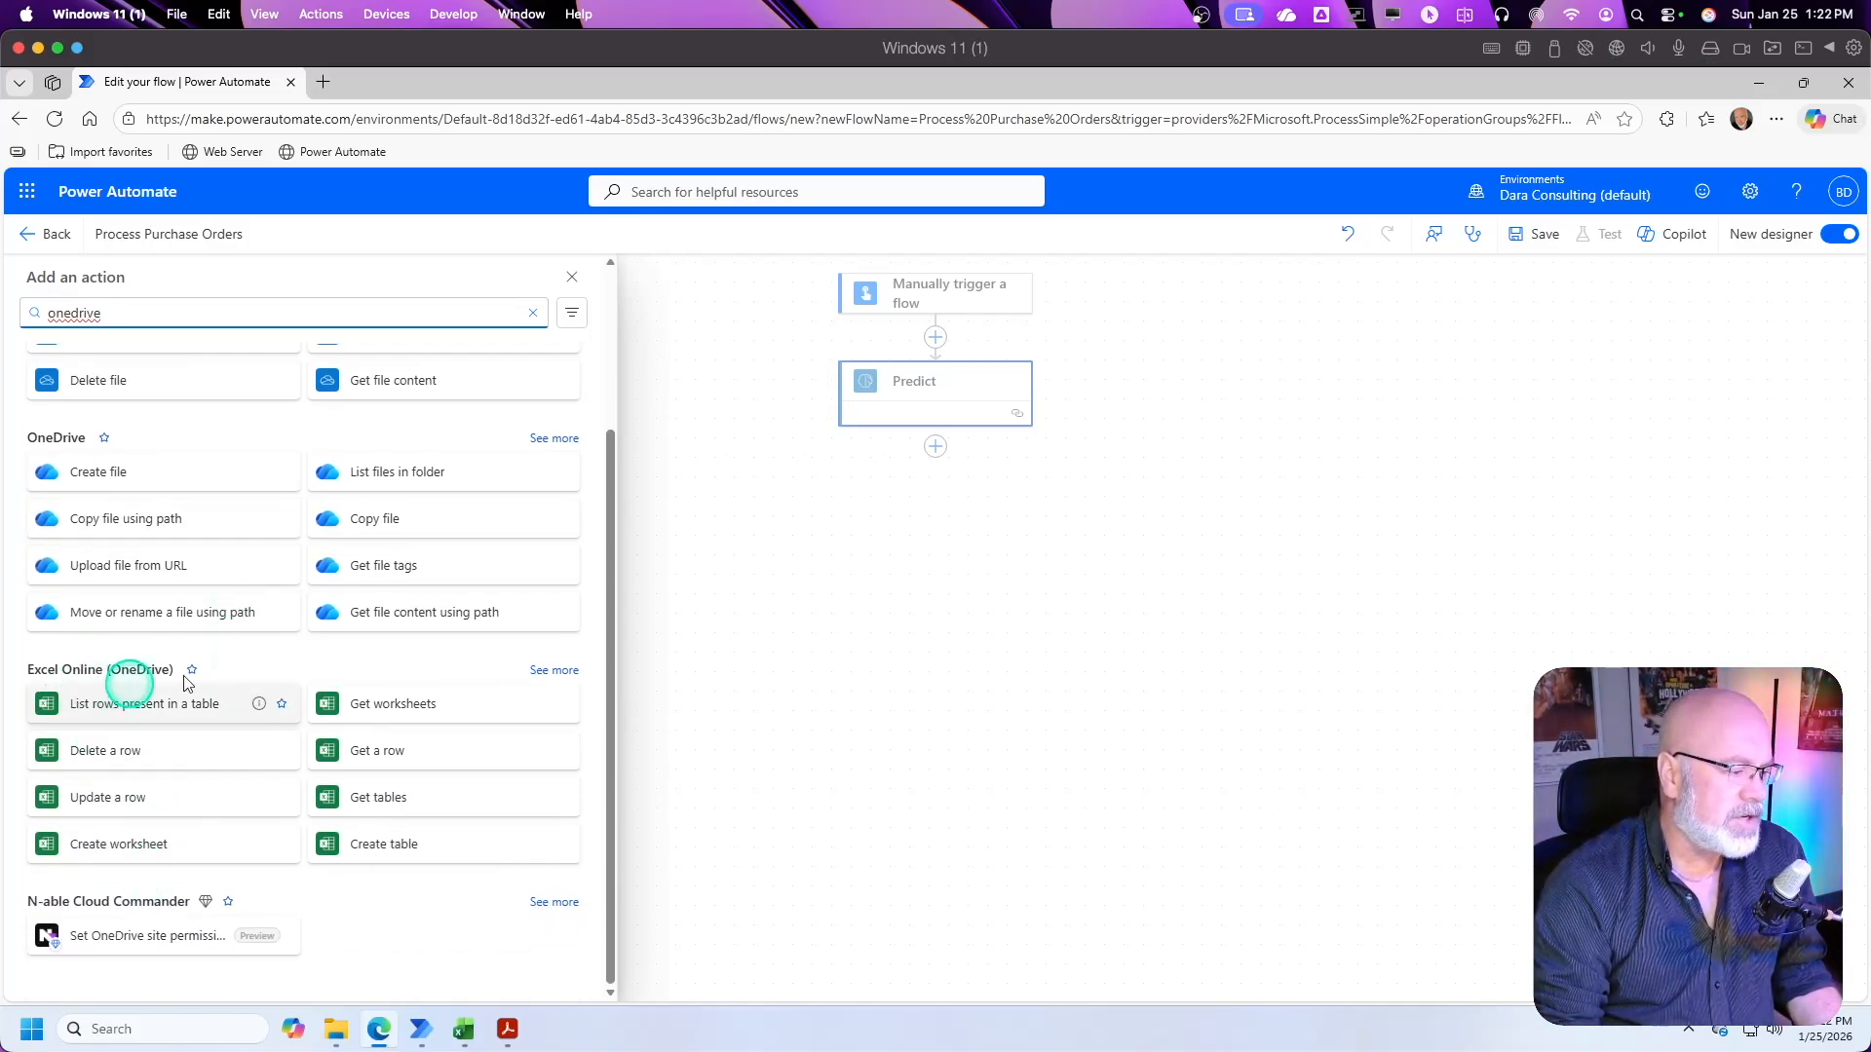
{"action": "left_click", "coordinate": [553, 670]}
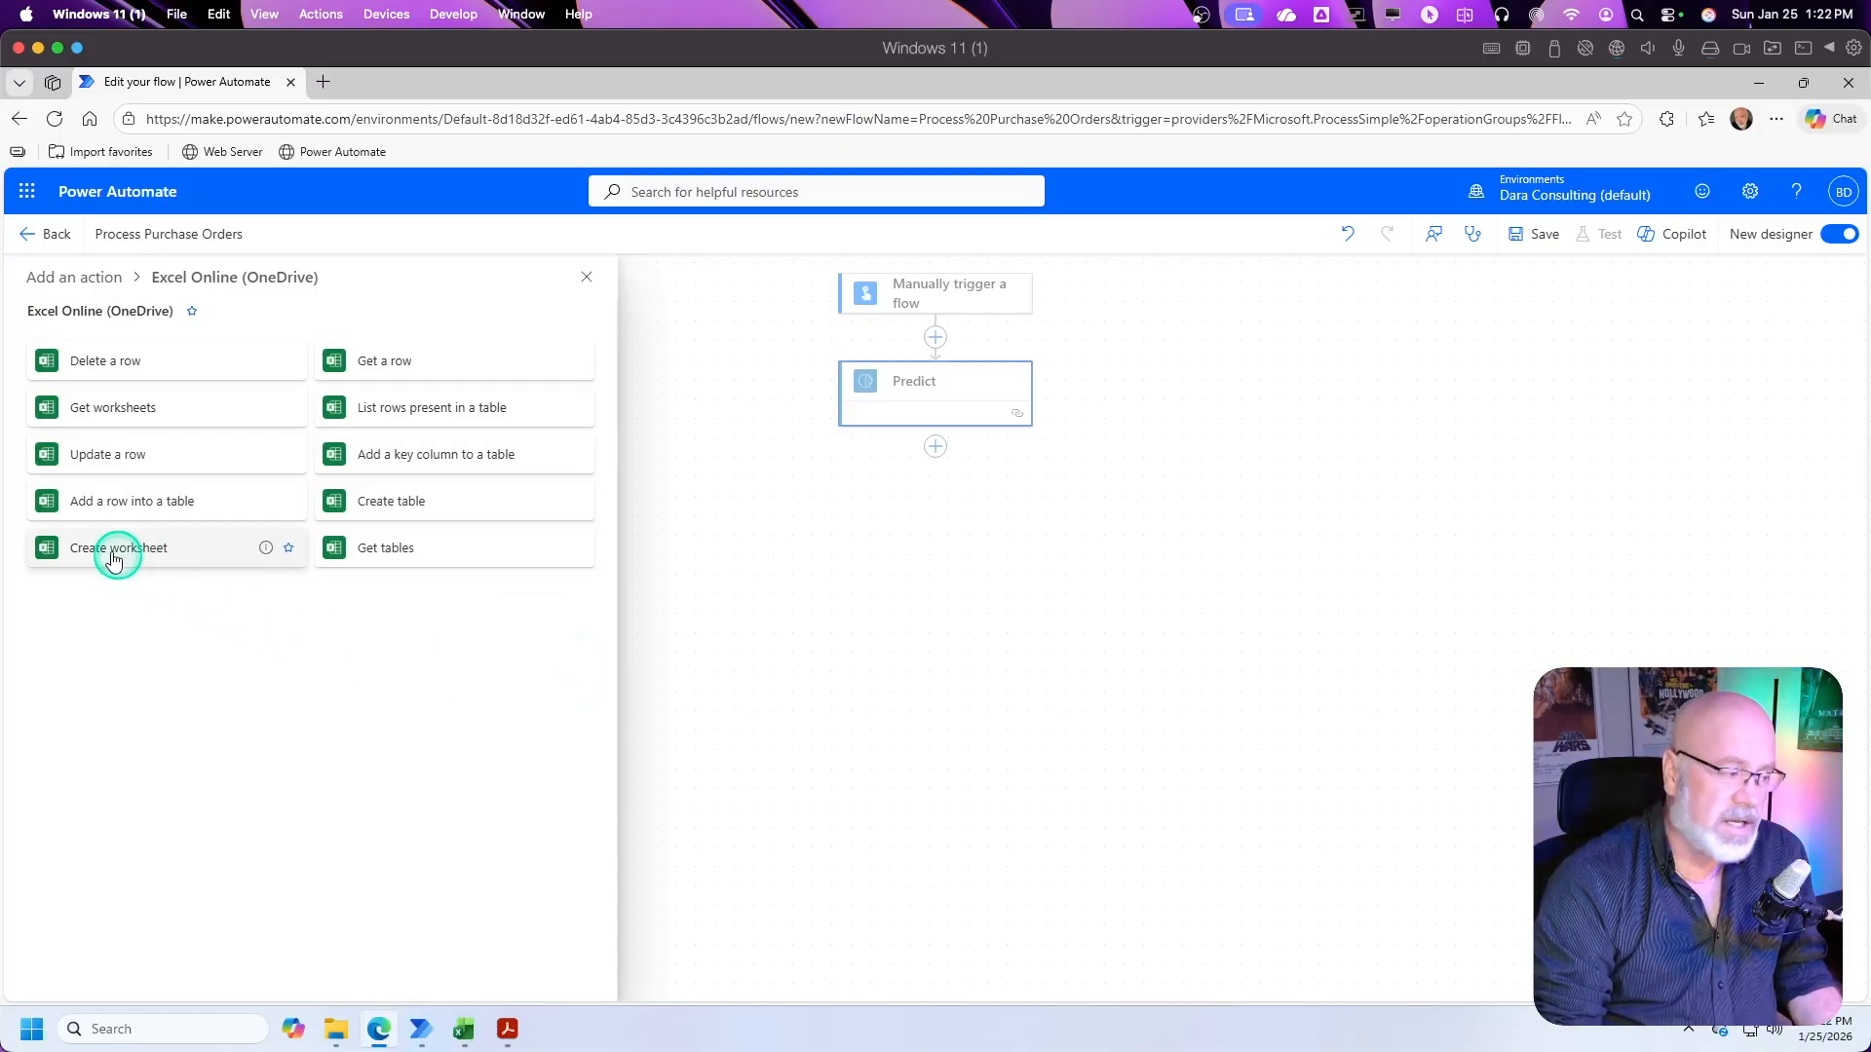
{"action": "left_click", "coordinate": [104, 501]}
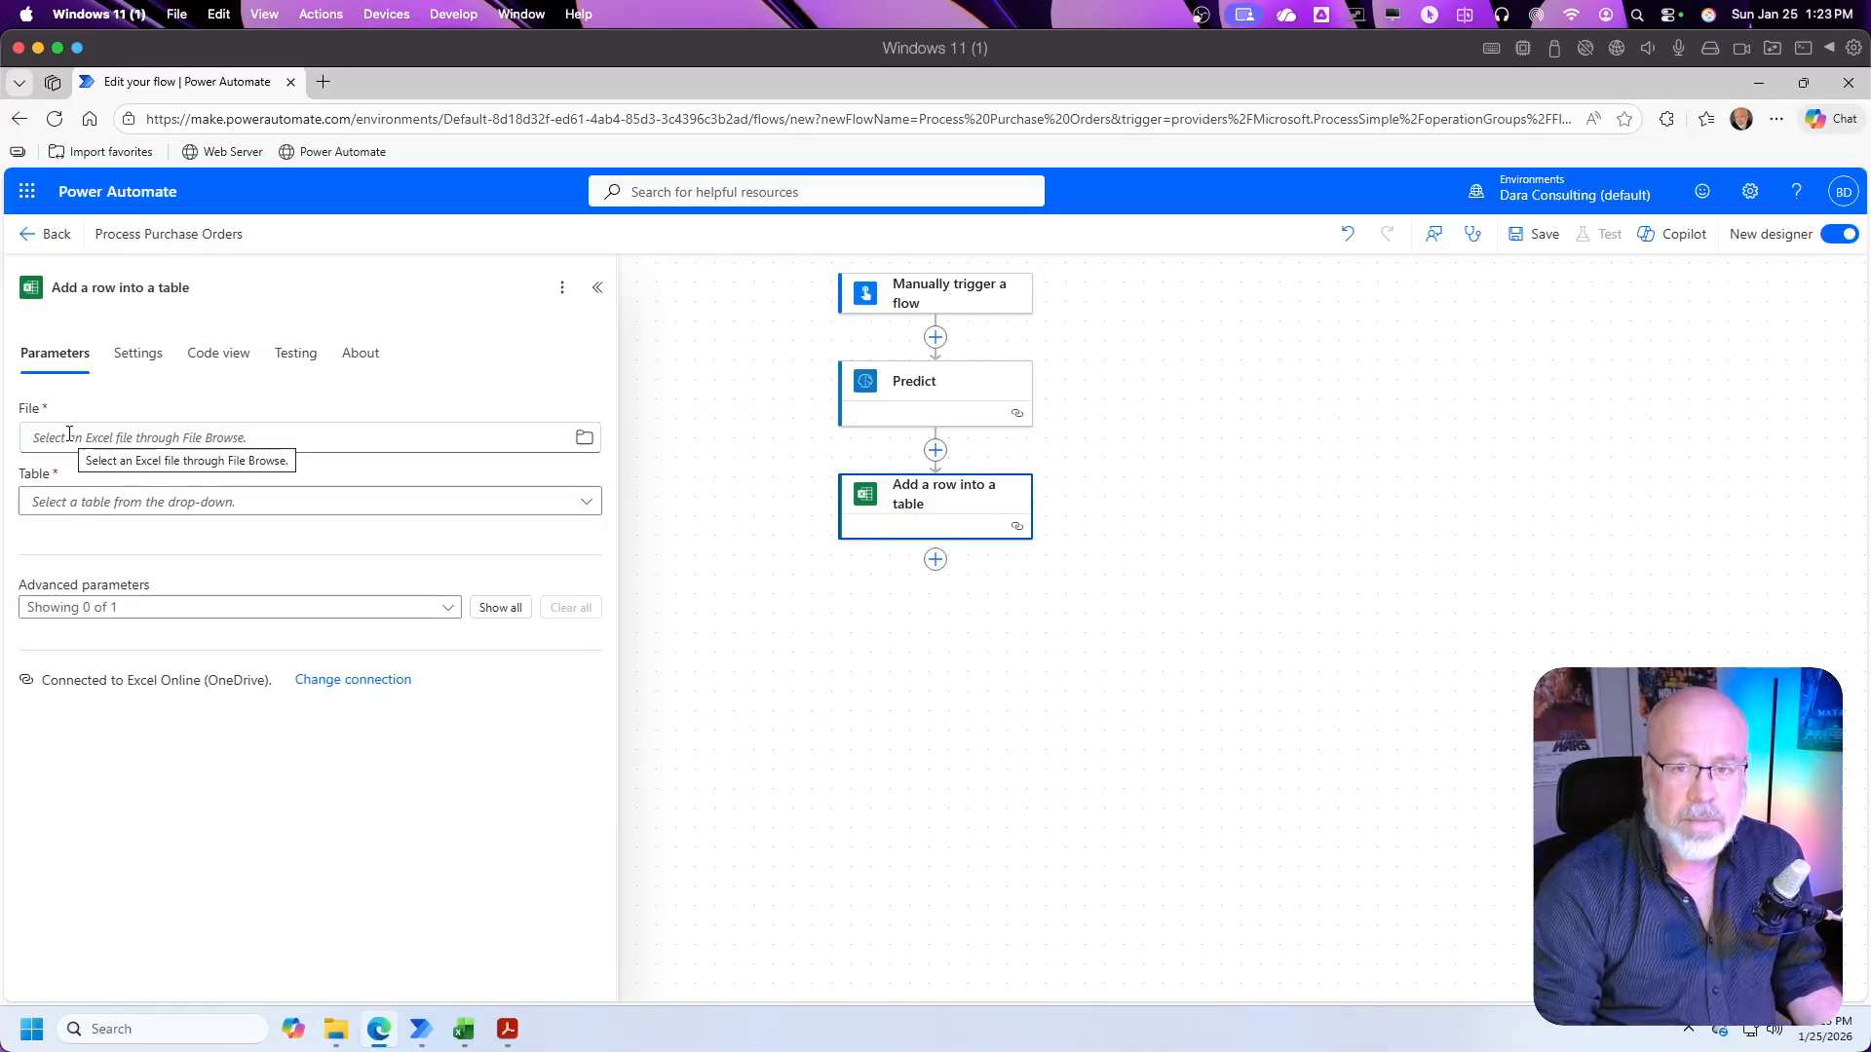
Step: Set the Add a row into a table file to /Video Courses/Microsoft Power Automate/videos/pdf to excel/PurchaseOrders.xlsx
{"action": "left_click", "coordinate": [61, 504]}
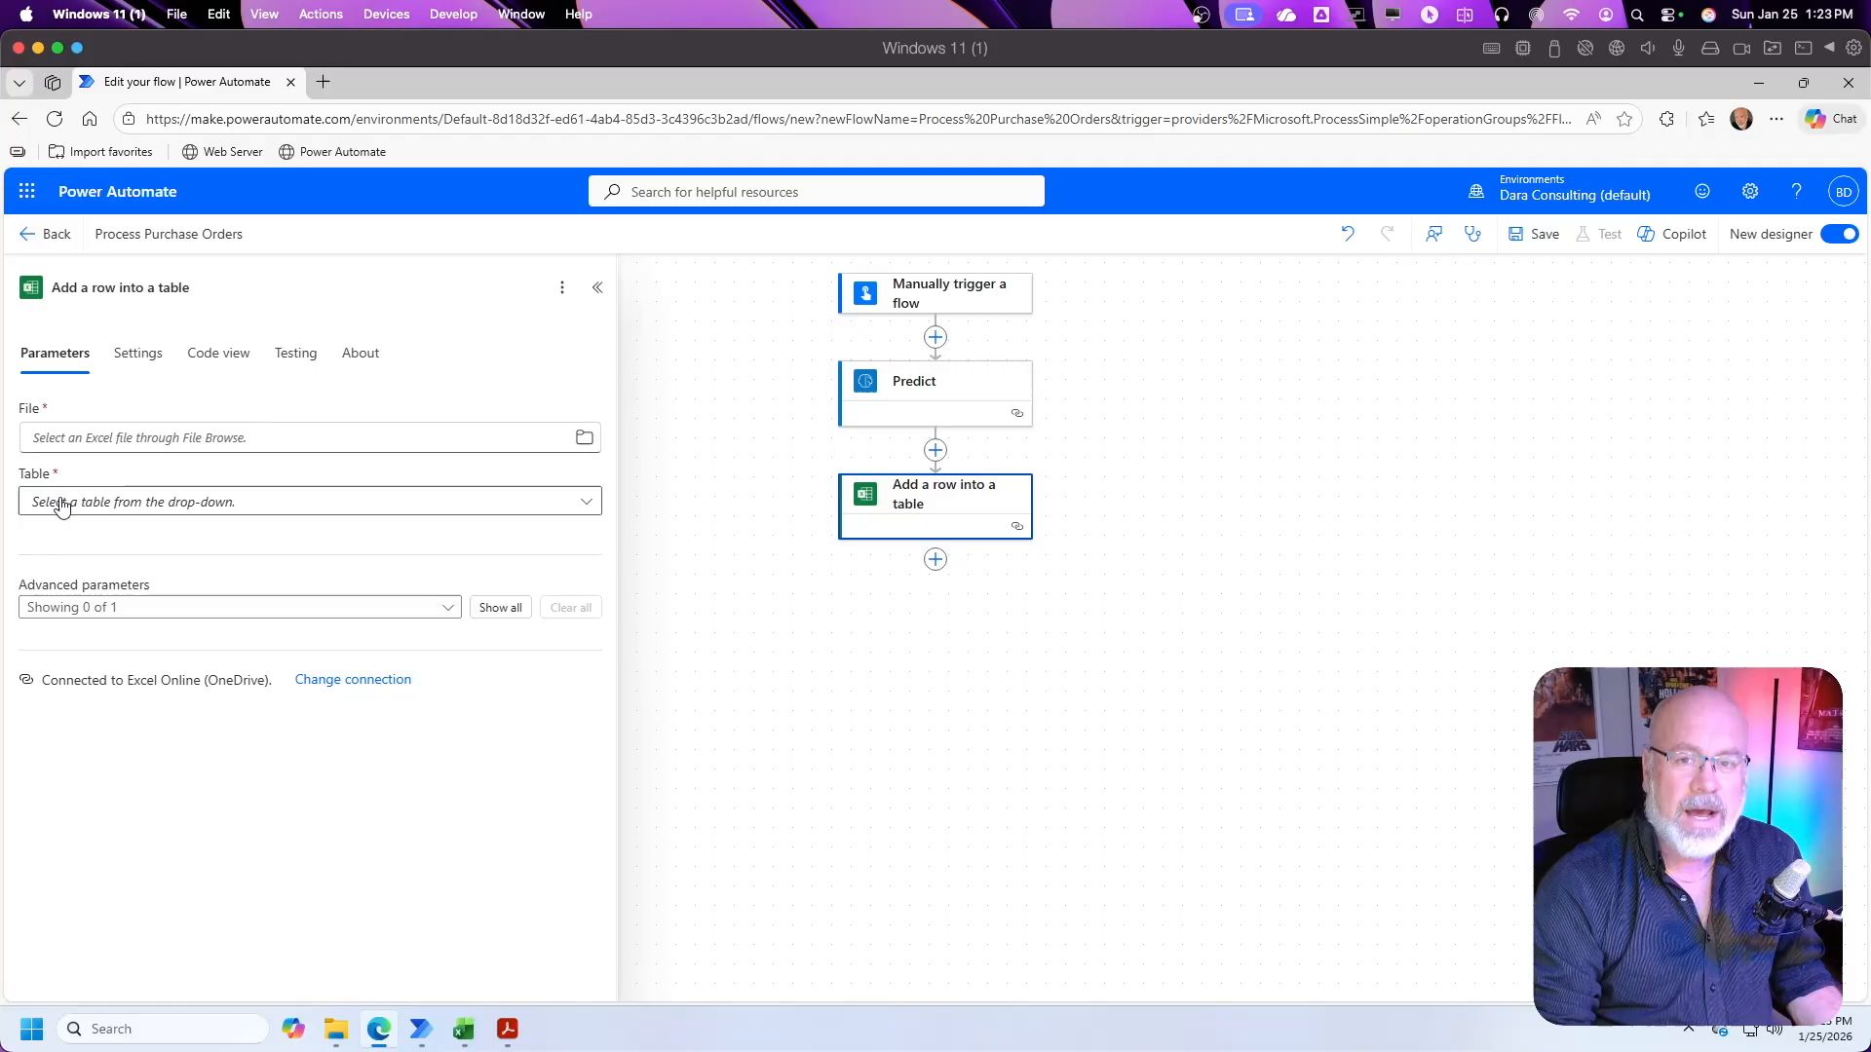
{"action": "left_click", "coordinate": [45, 433]}
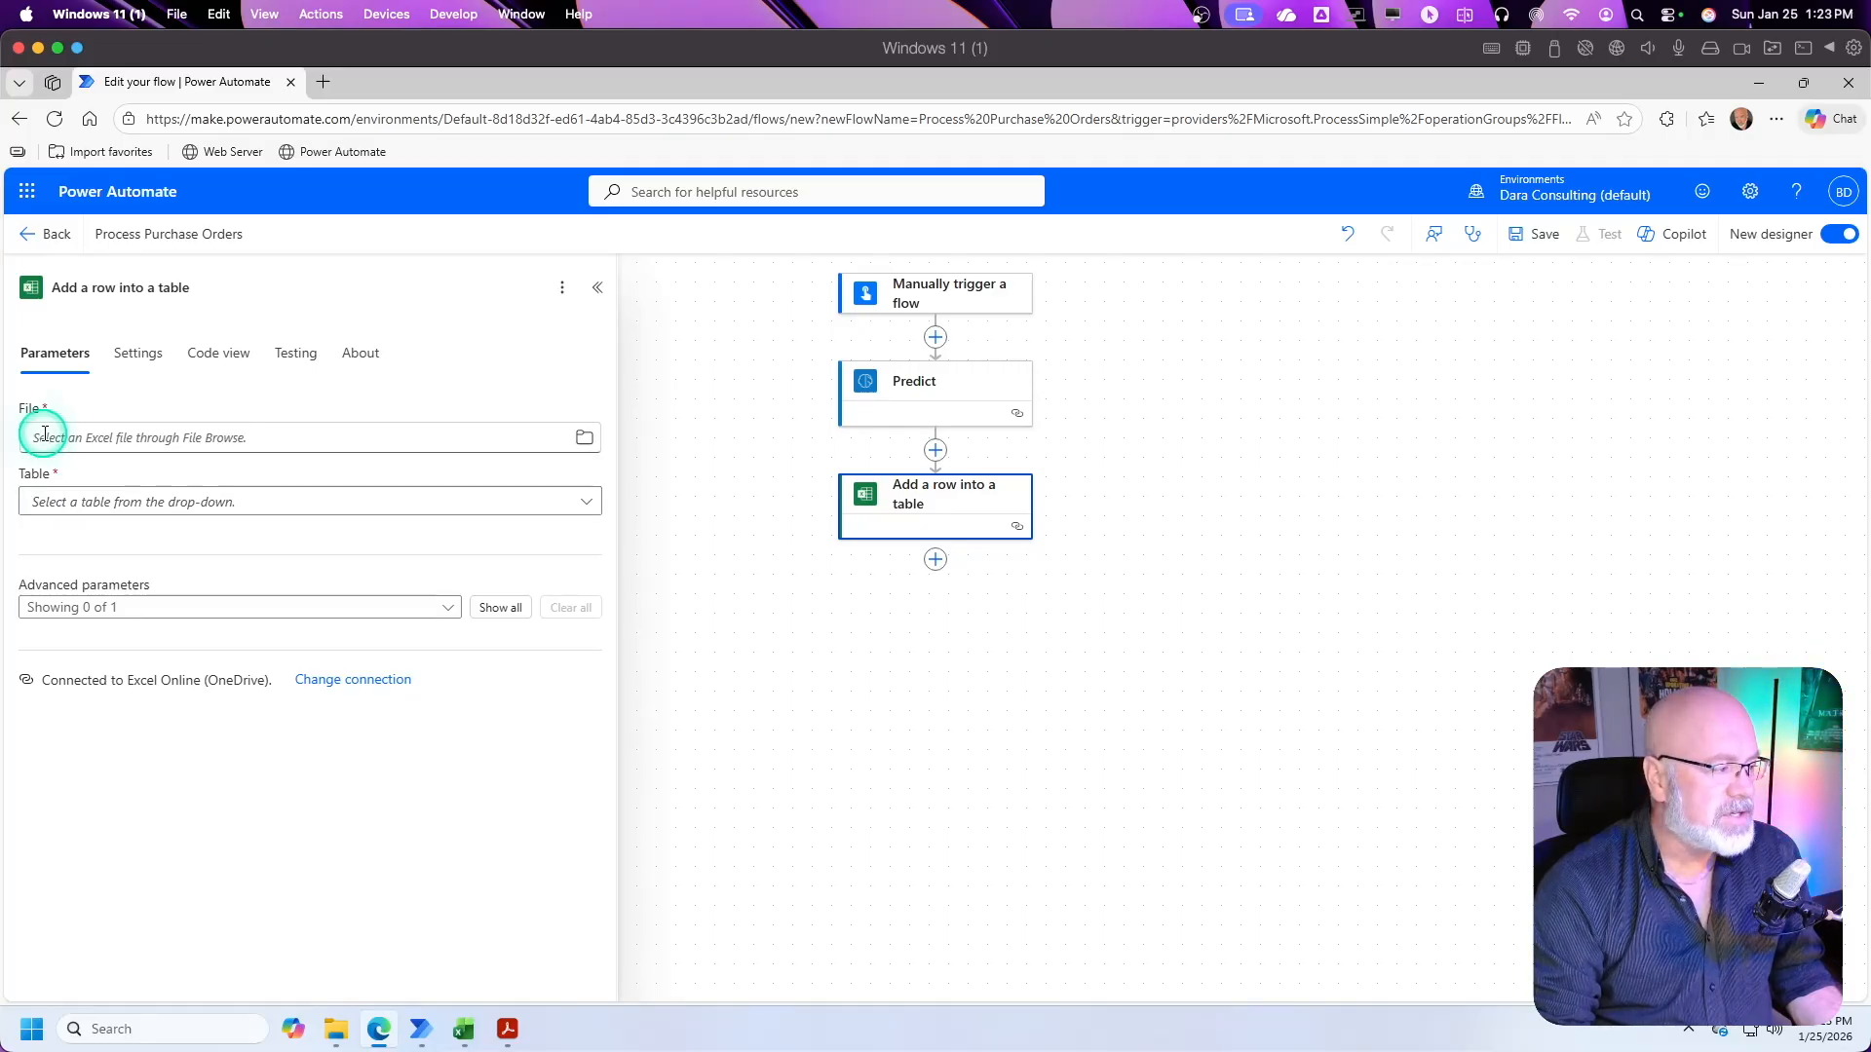
{"action": "left_click", "coordinate": [585, 440]}
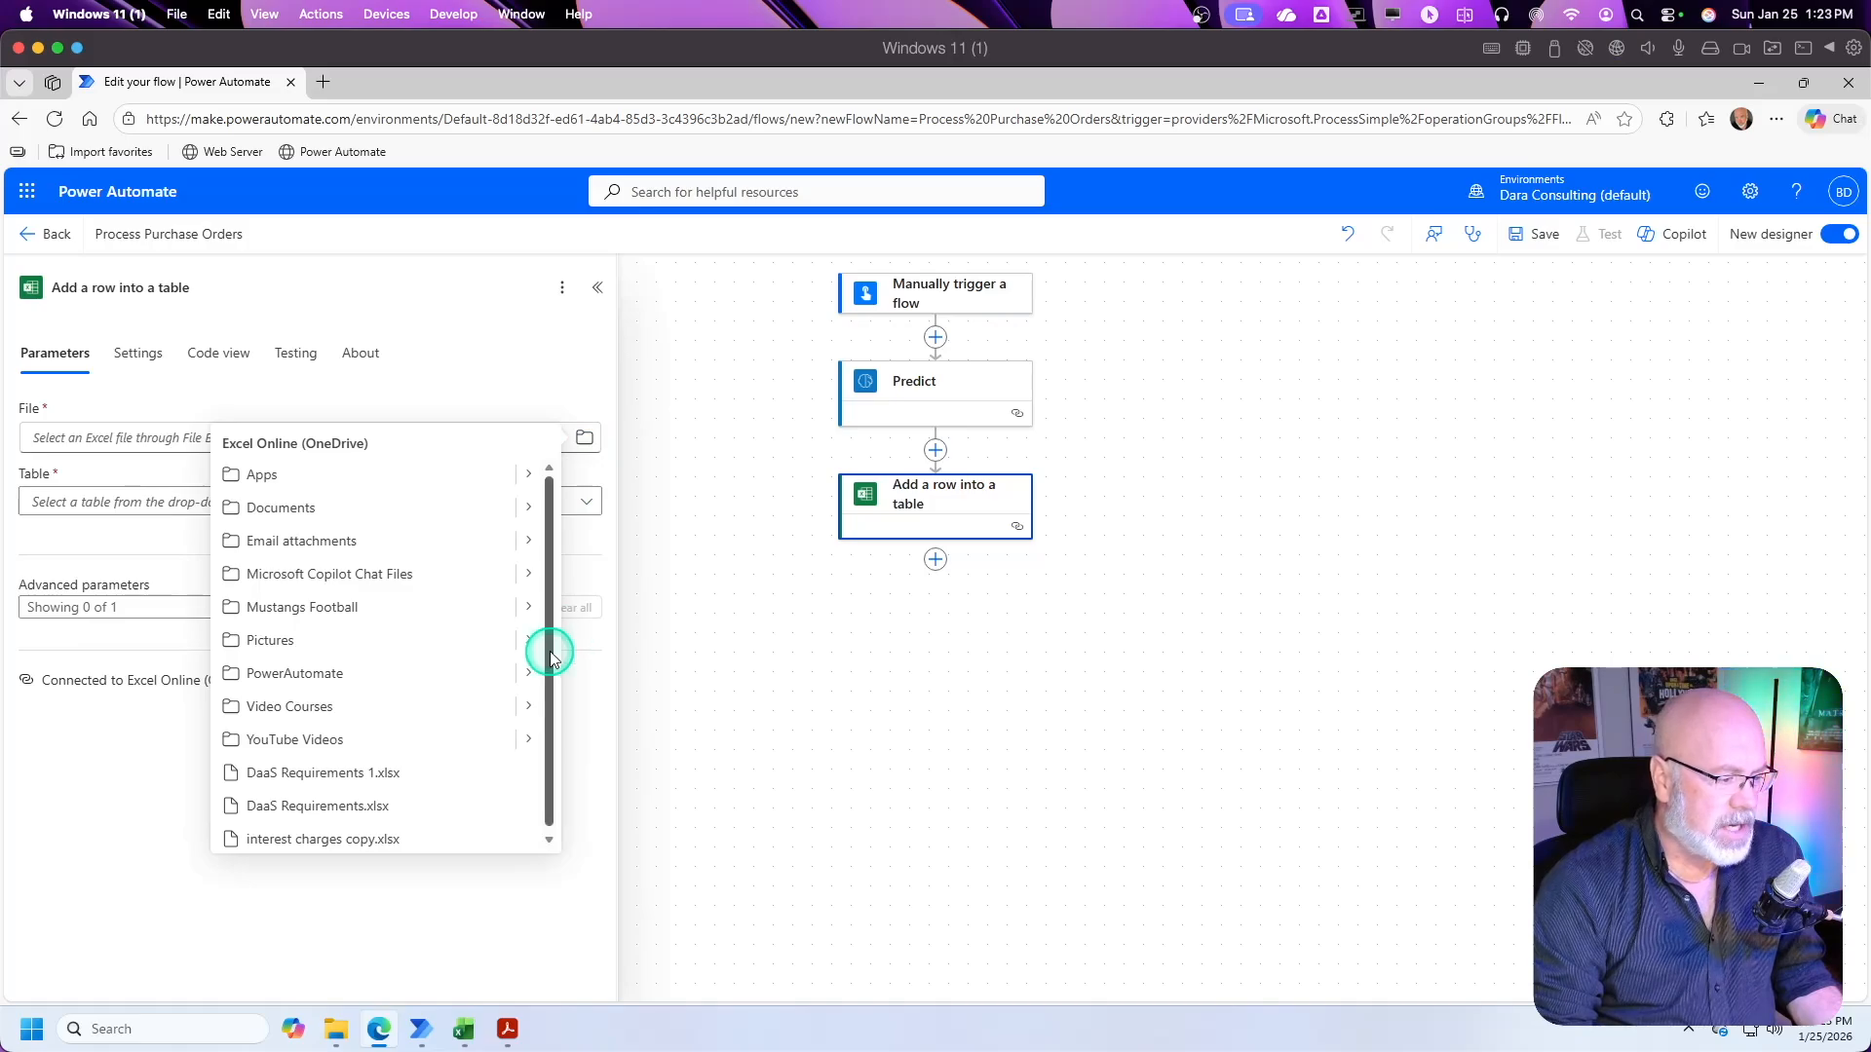
{"action": "left_click", "coordinate": [529, 700]}
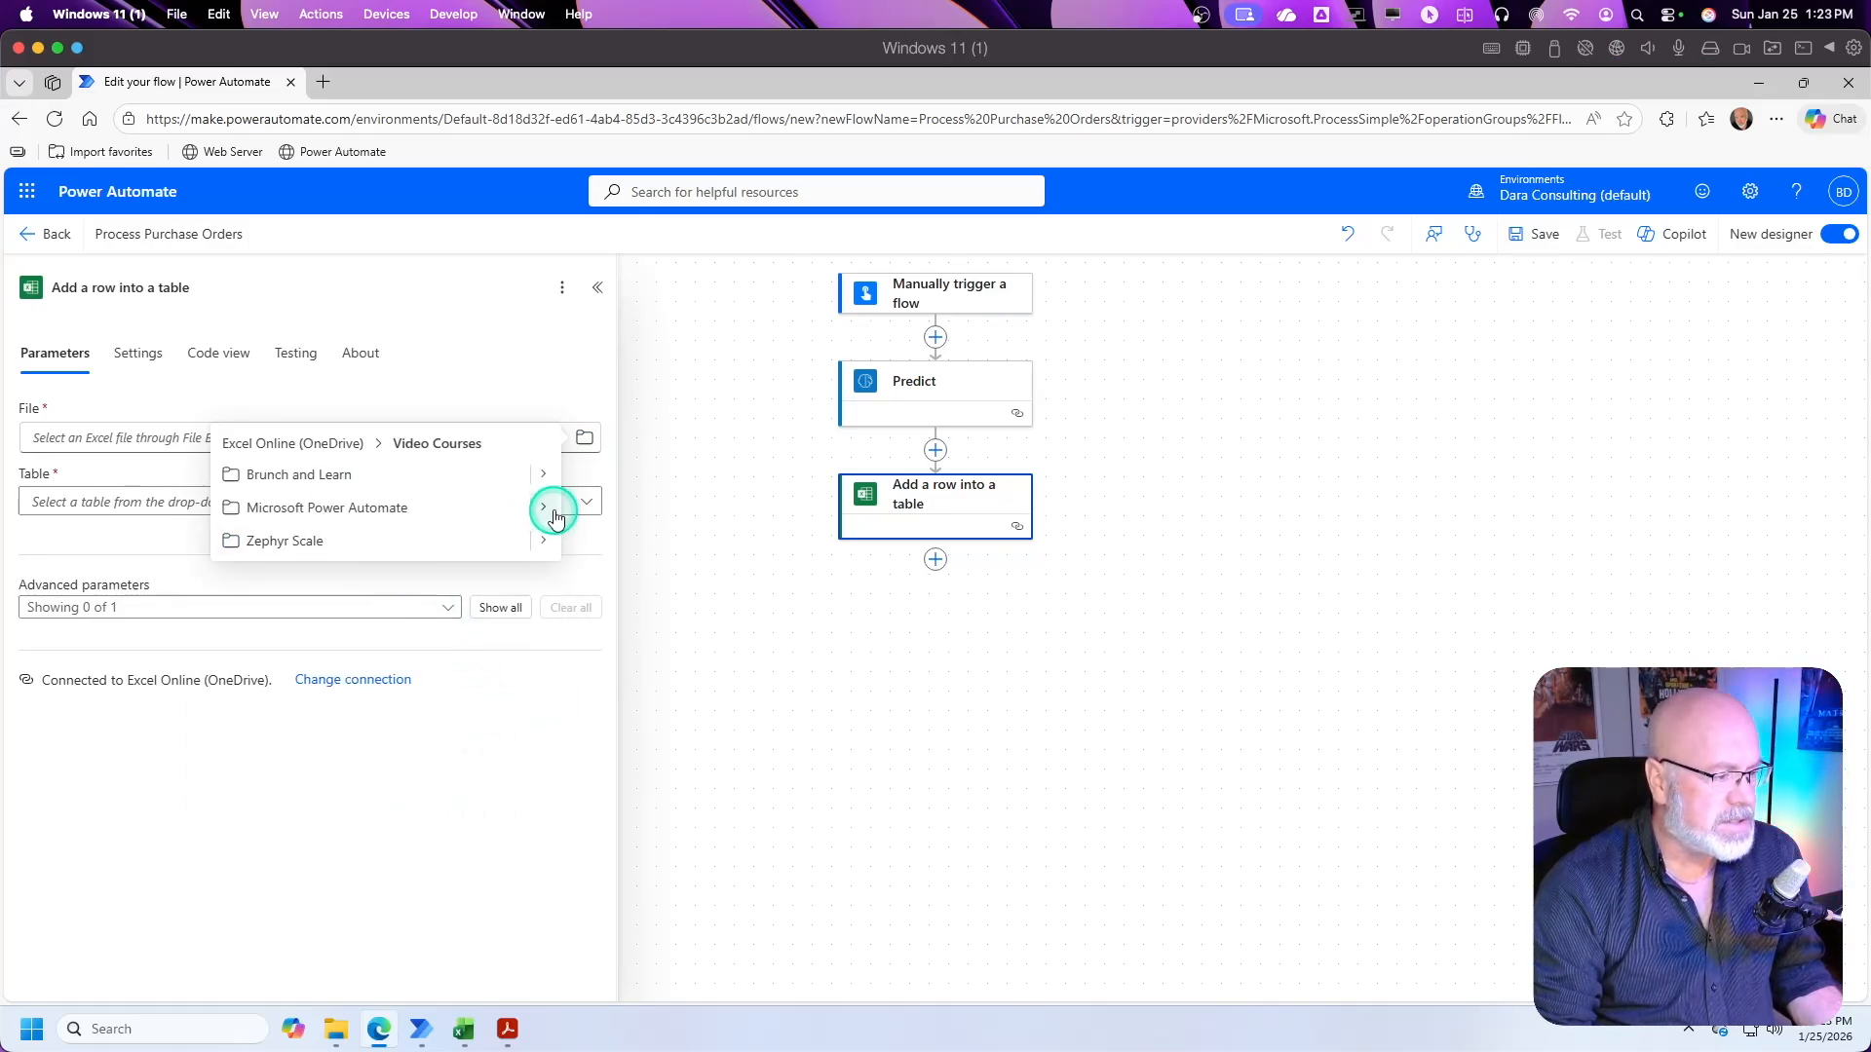
{"action": "left_click", "coordinate": [543, 508]}
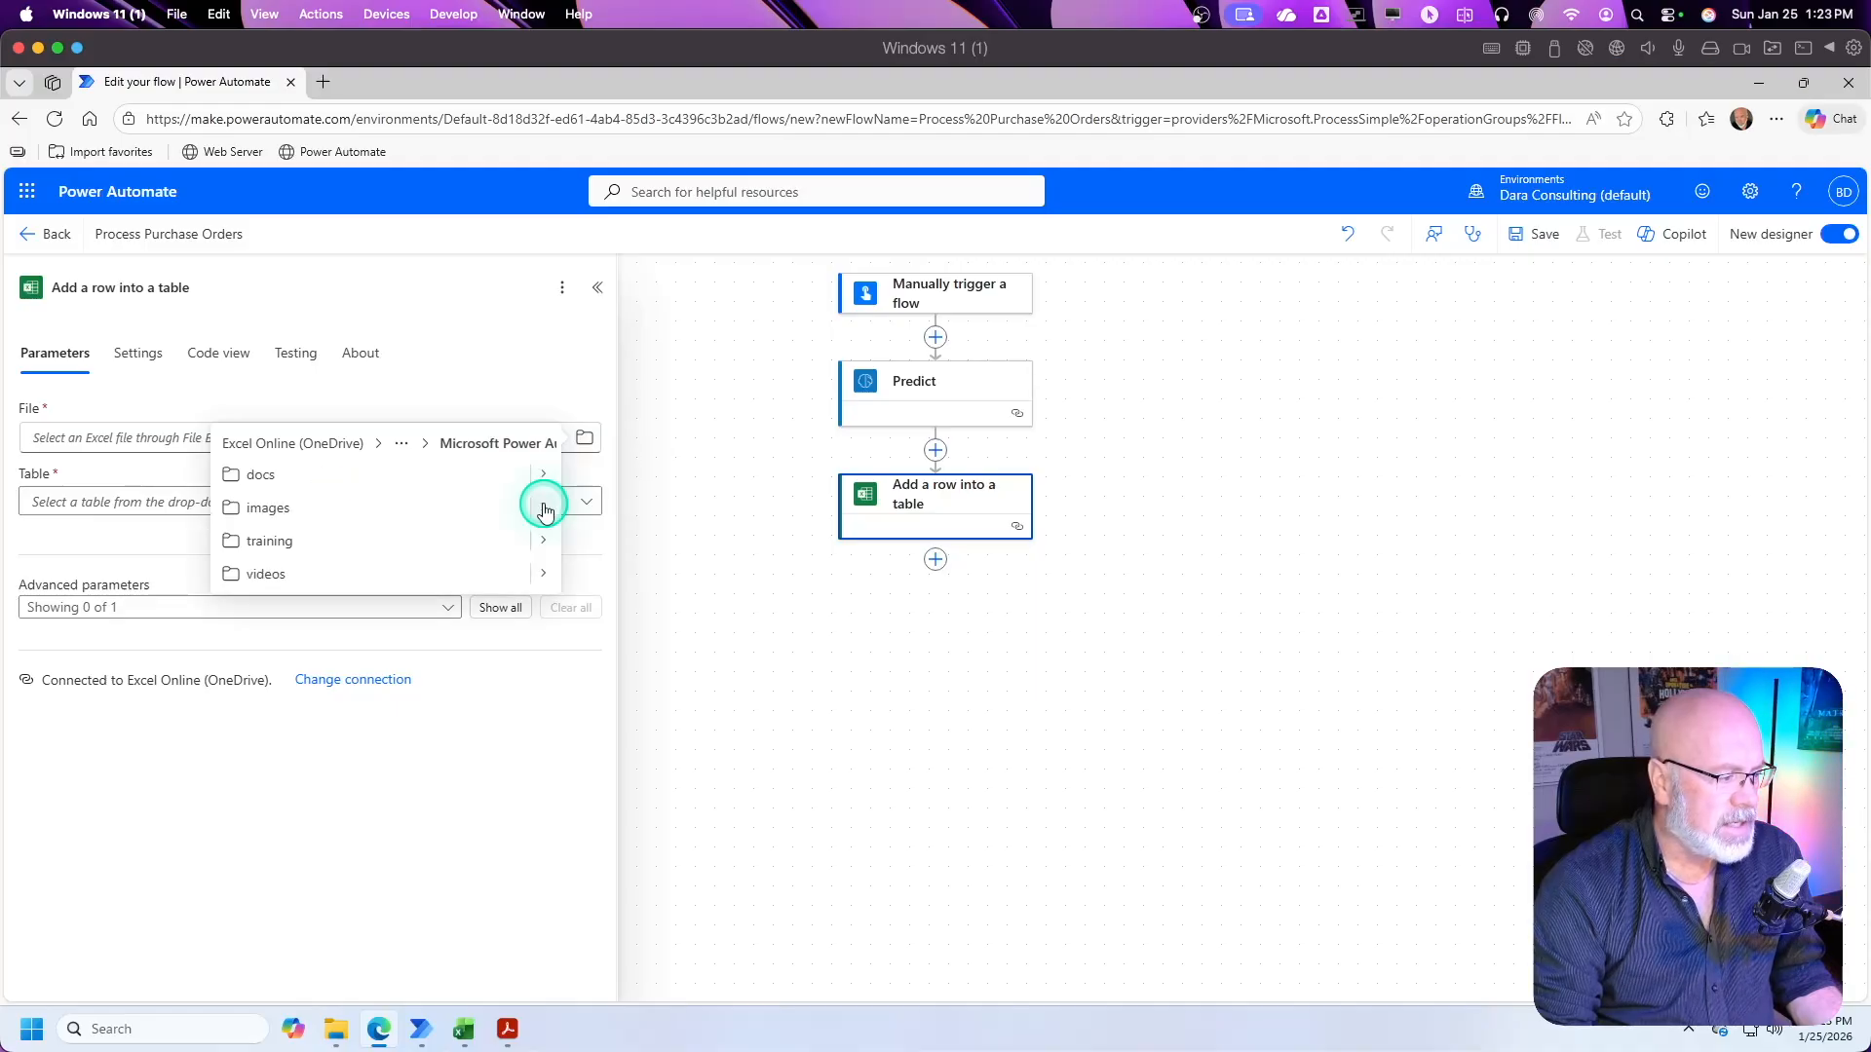
{"action": "left_click", "coordinate": [546, 576]}
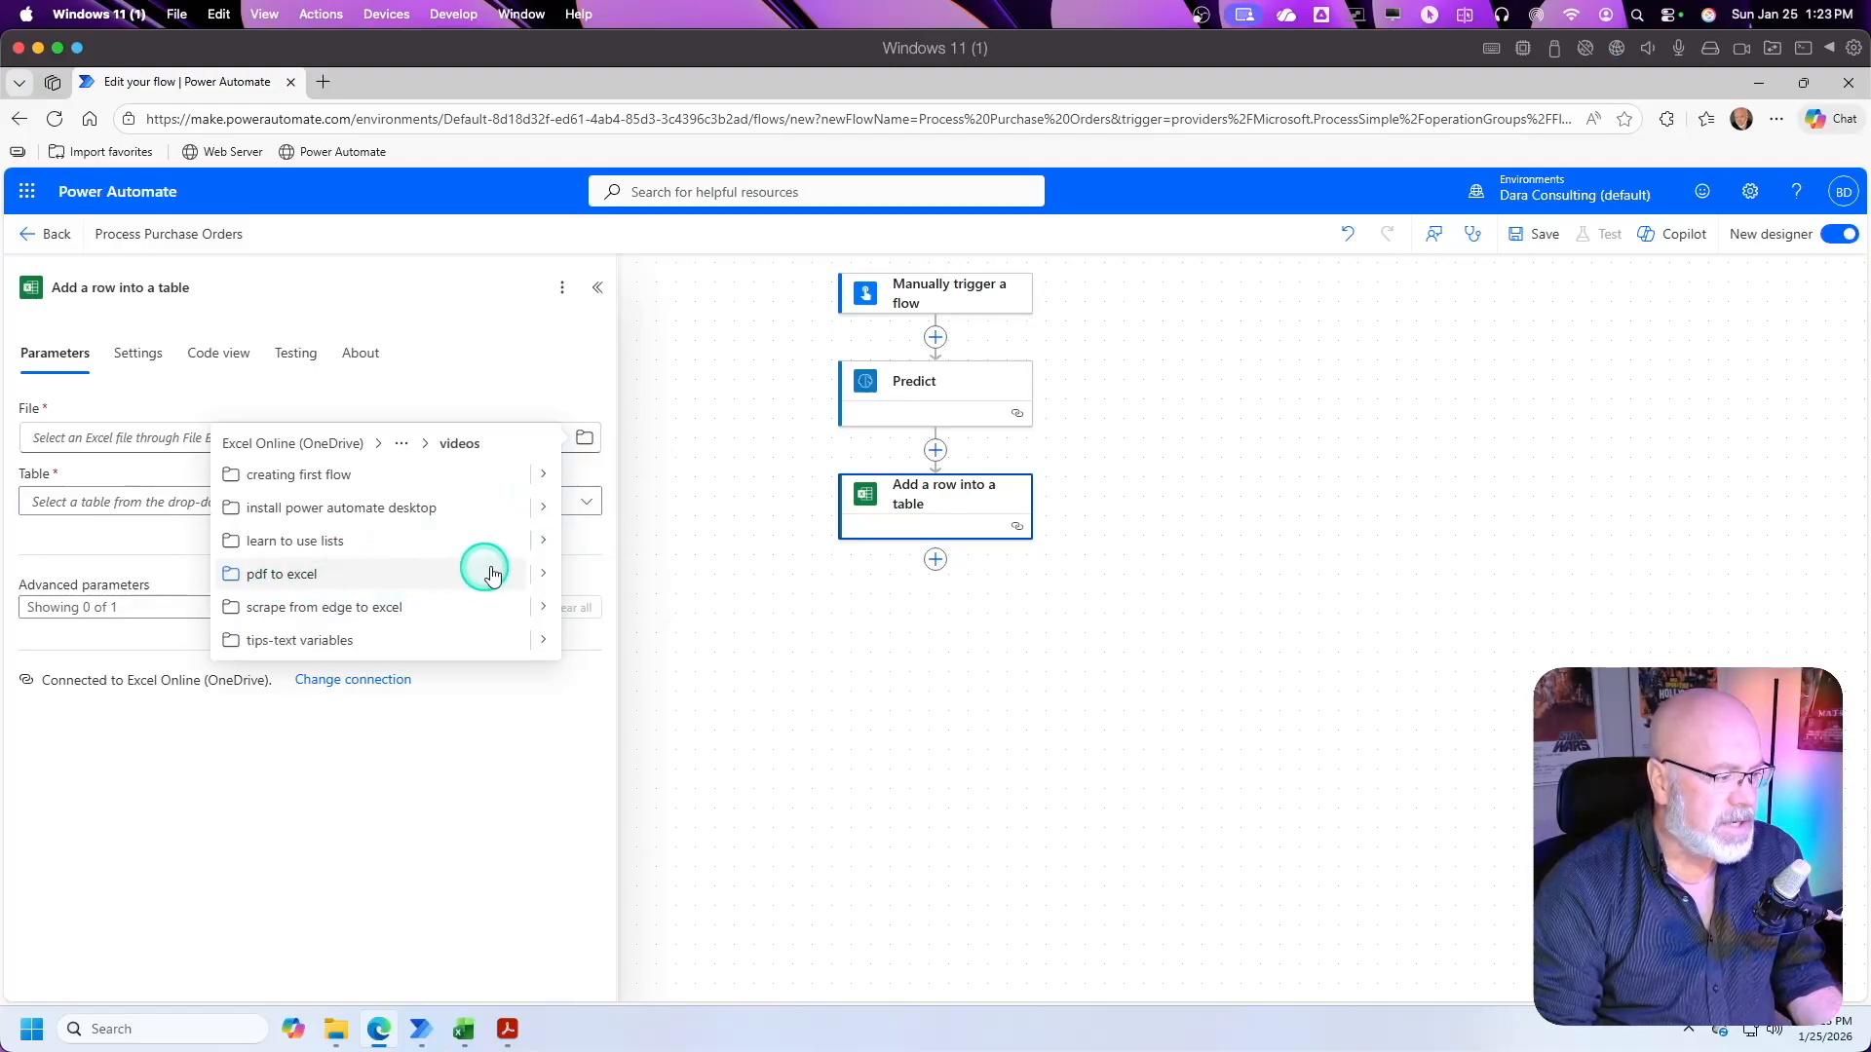
{"action": "left_click", "coordinate": [548, 577]}
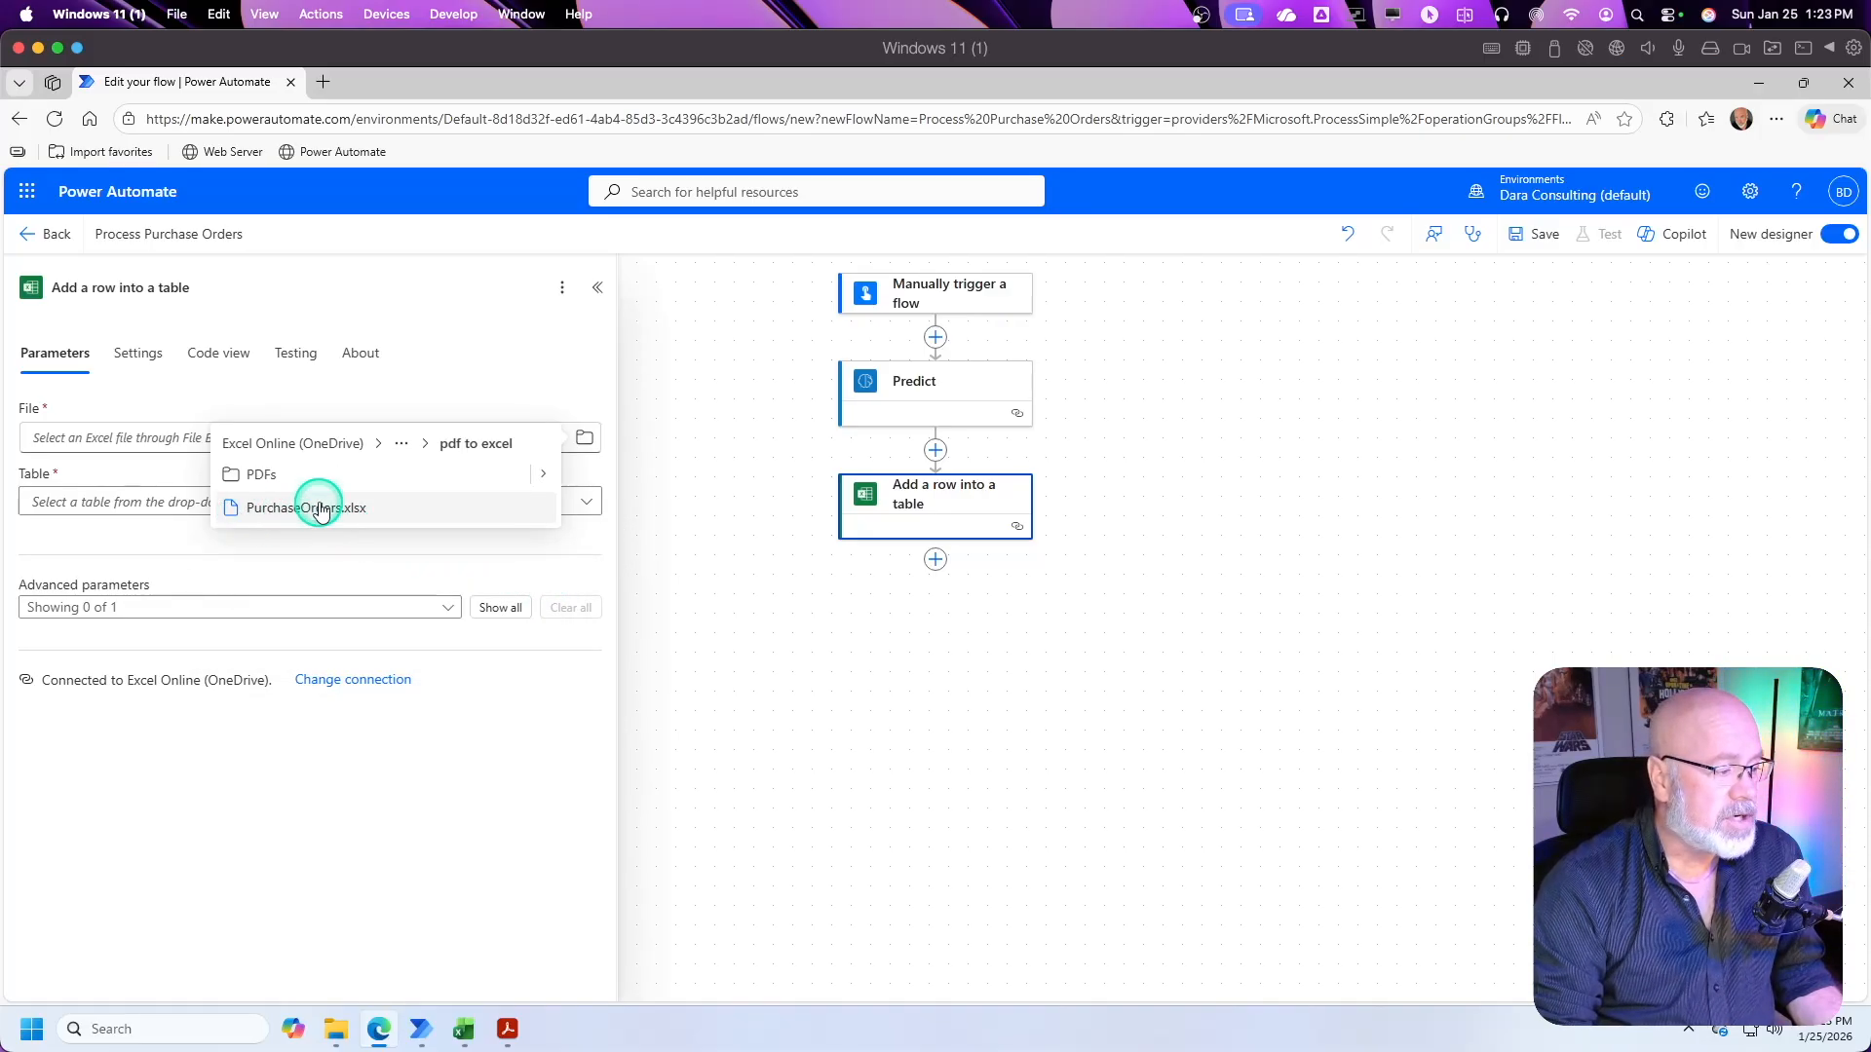
{"action": "left_click", "coordinate": [322, 509]}
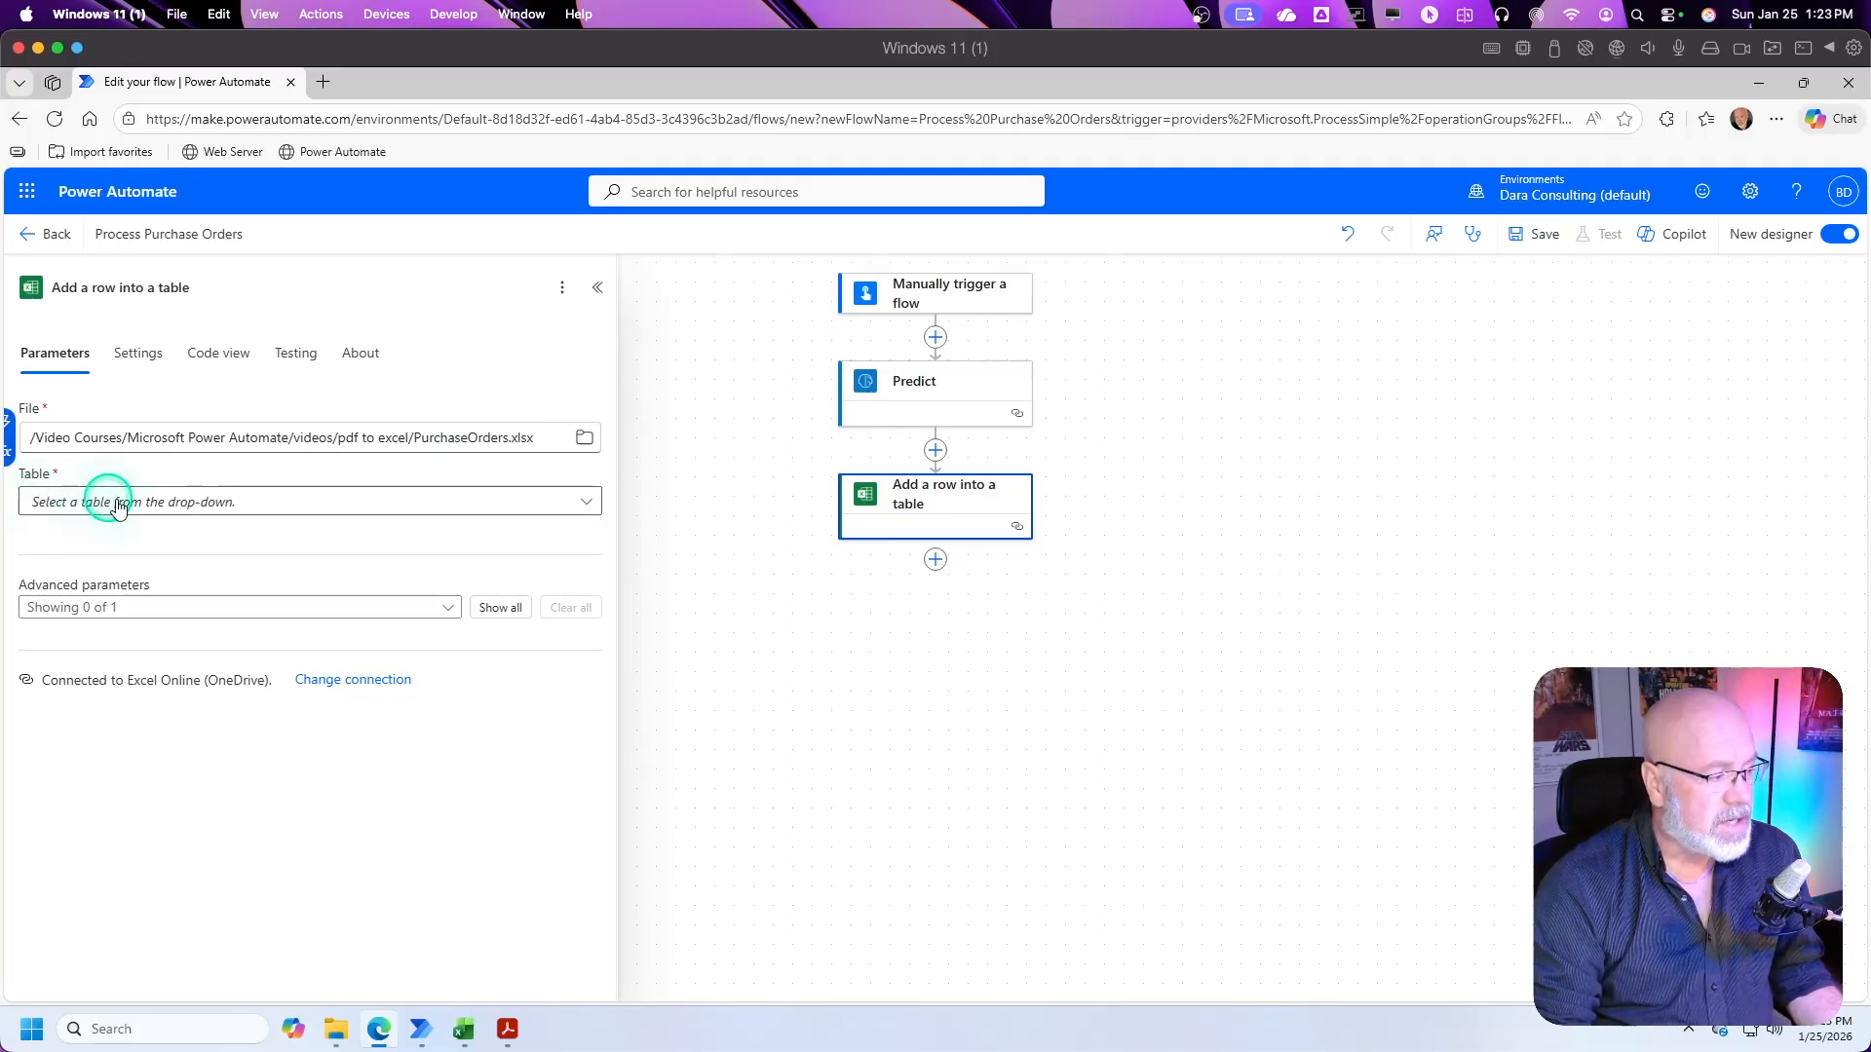
Step: Set the table of the Add a row into a table action to Orders
{"action": "left_click", "coordinate": [588, 503]}
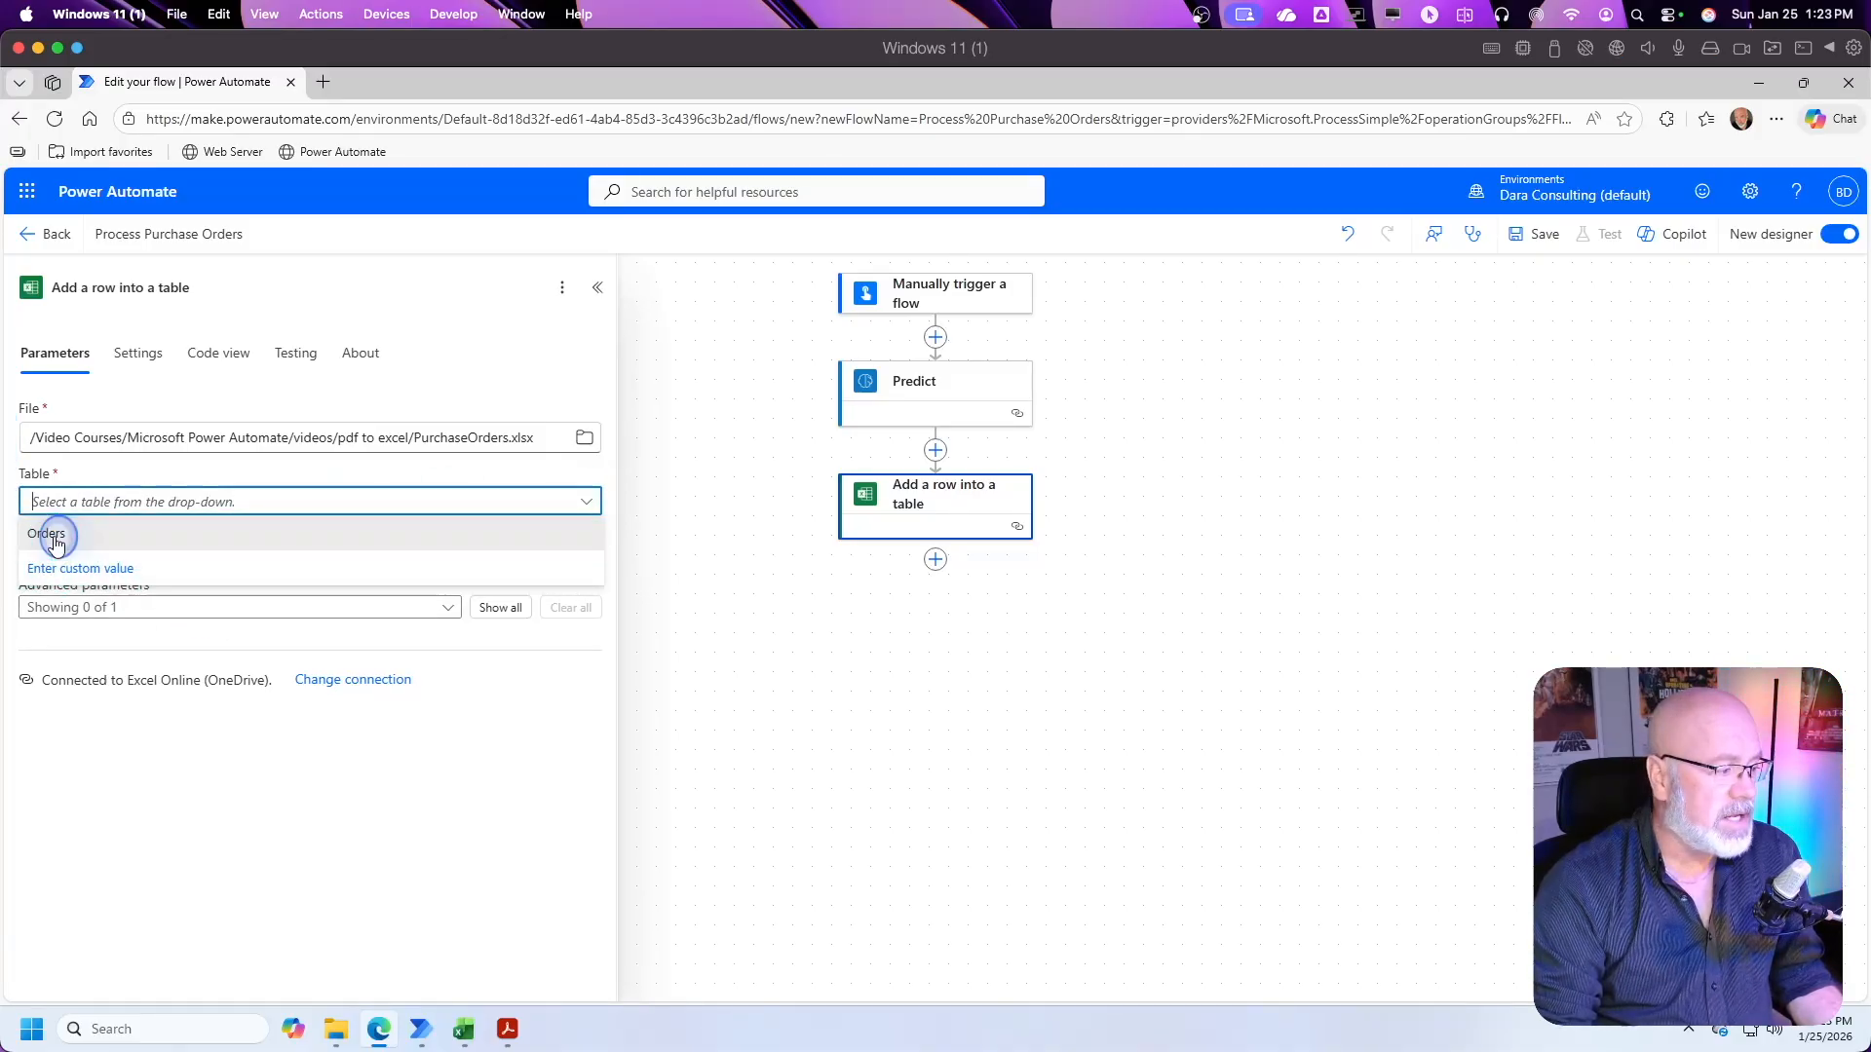
{"action": "left_click", "coordinate": [48, 536]}
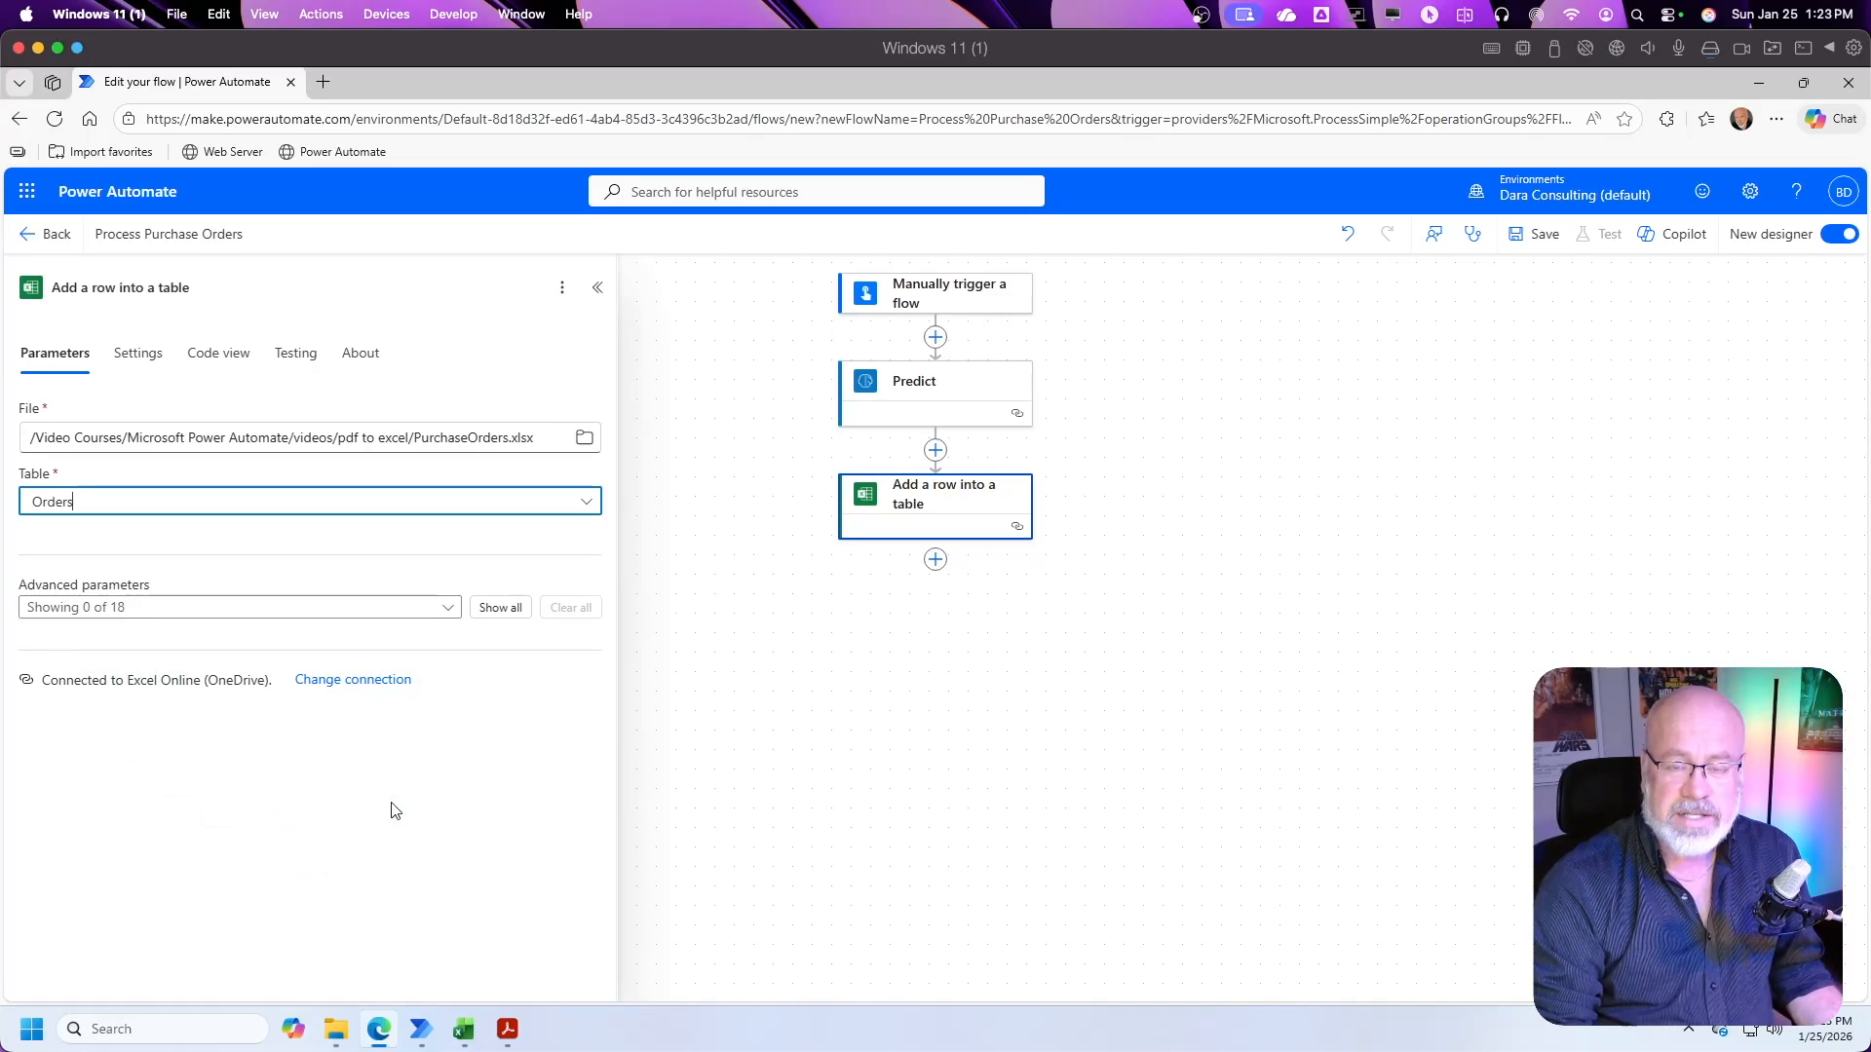
{"action": "left_click", "coordinate": [394, 811]}
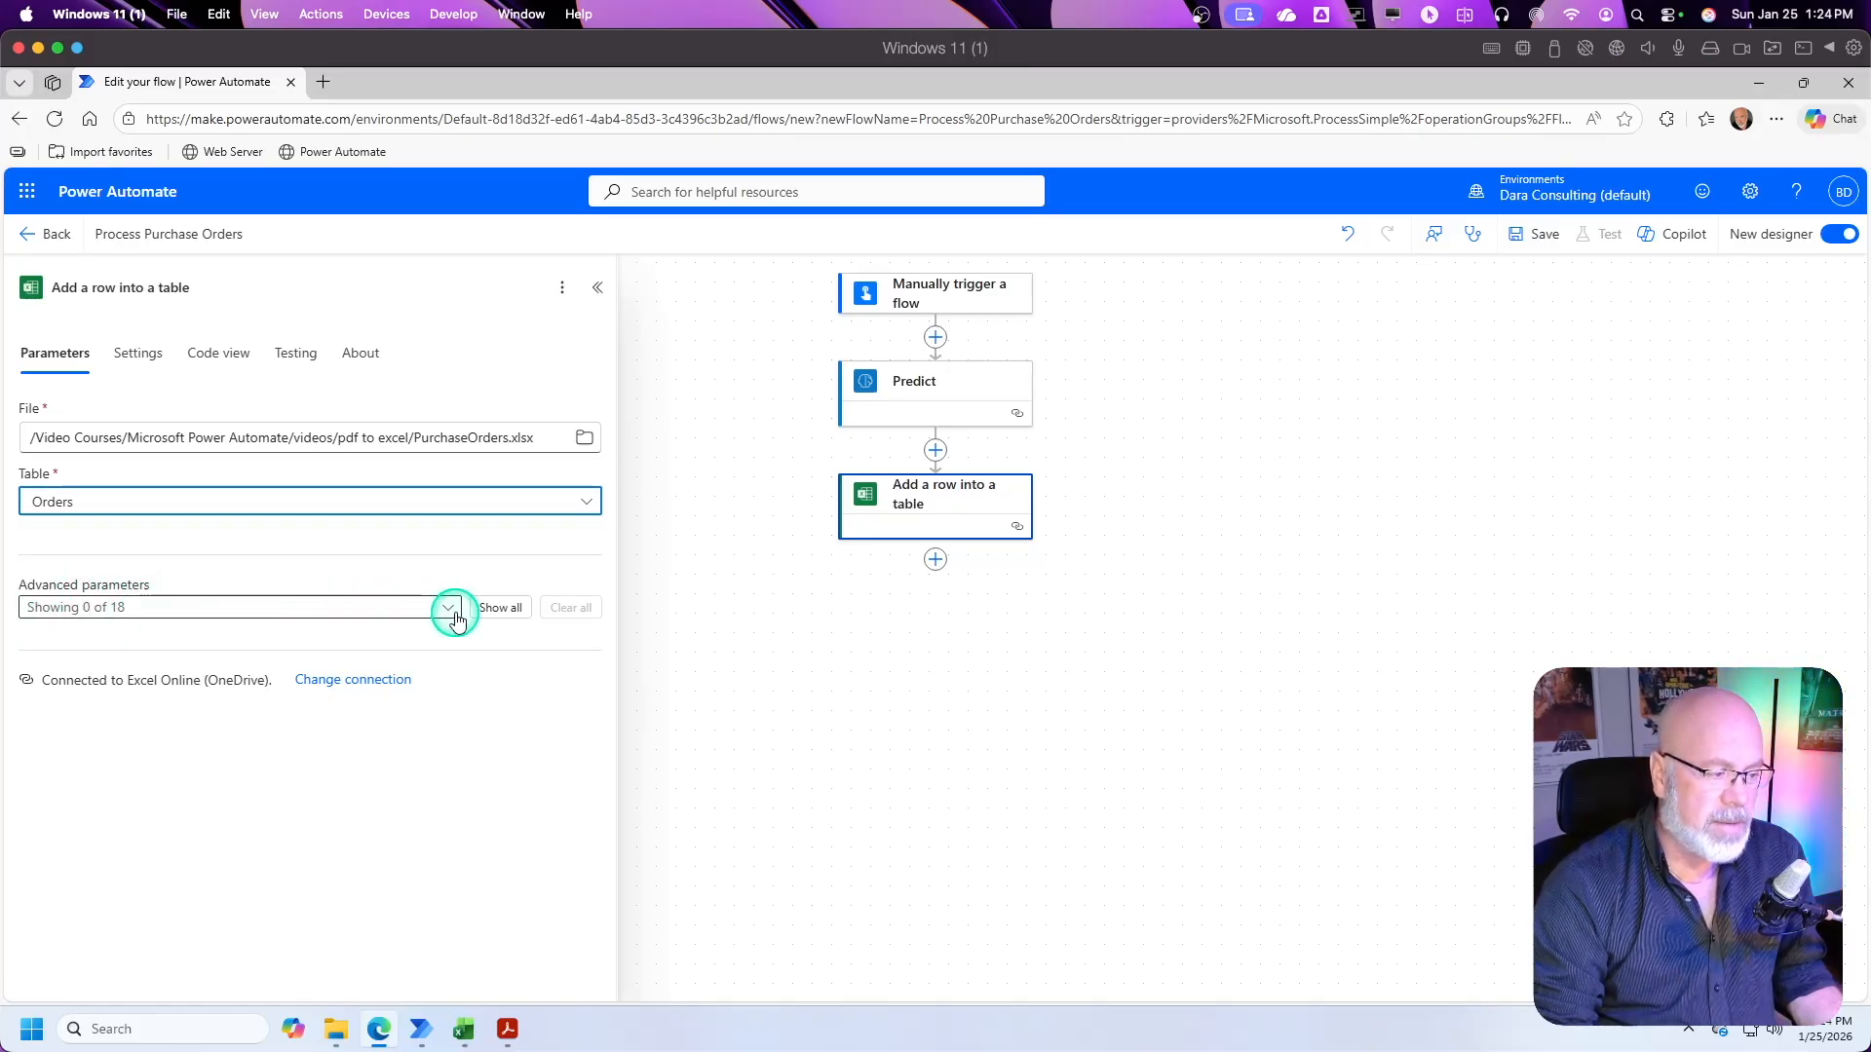
Step: Show all advanced parameters of the Add a row into a table action and compare them with the column headers in the PurchaseOrders.xlsx workbook
{"action": "left_click", "coordinate": [495, 609]}
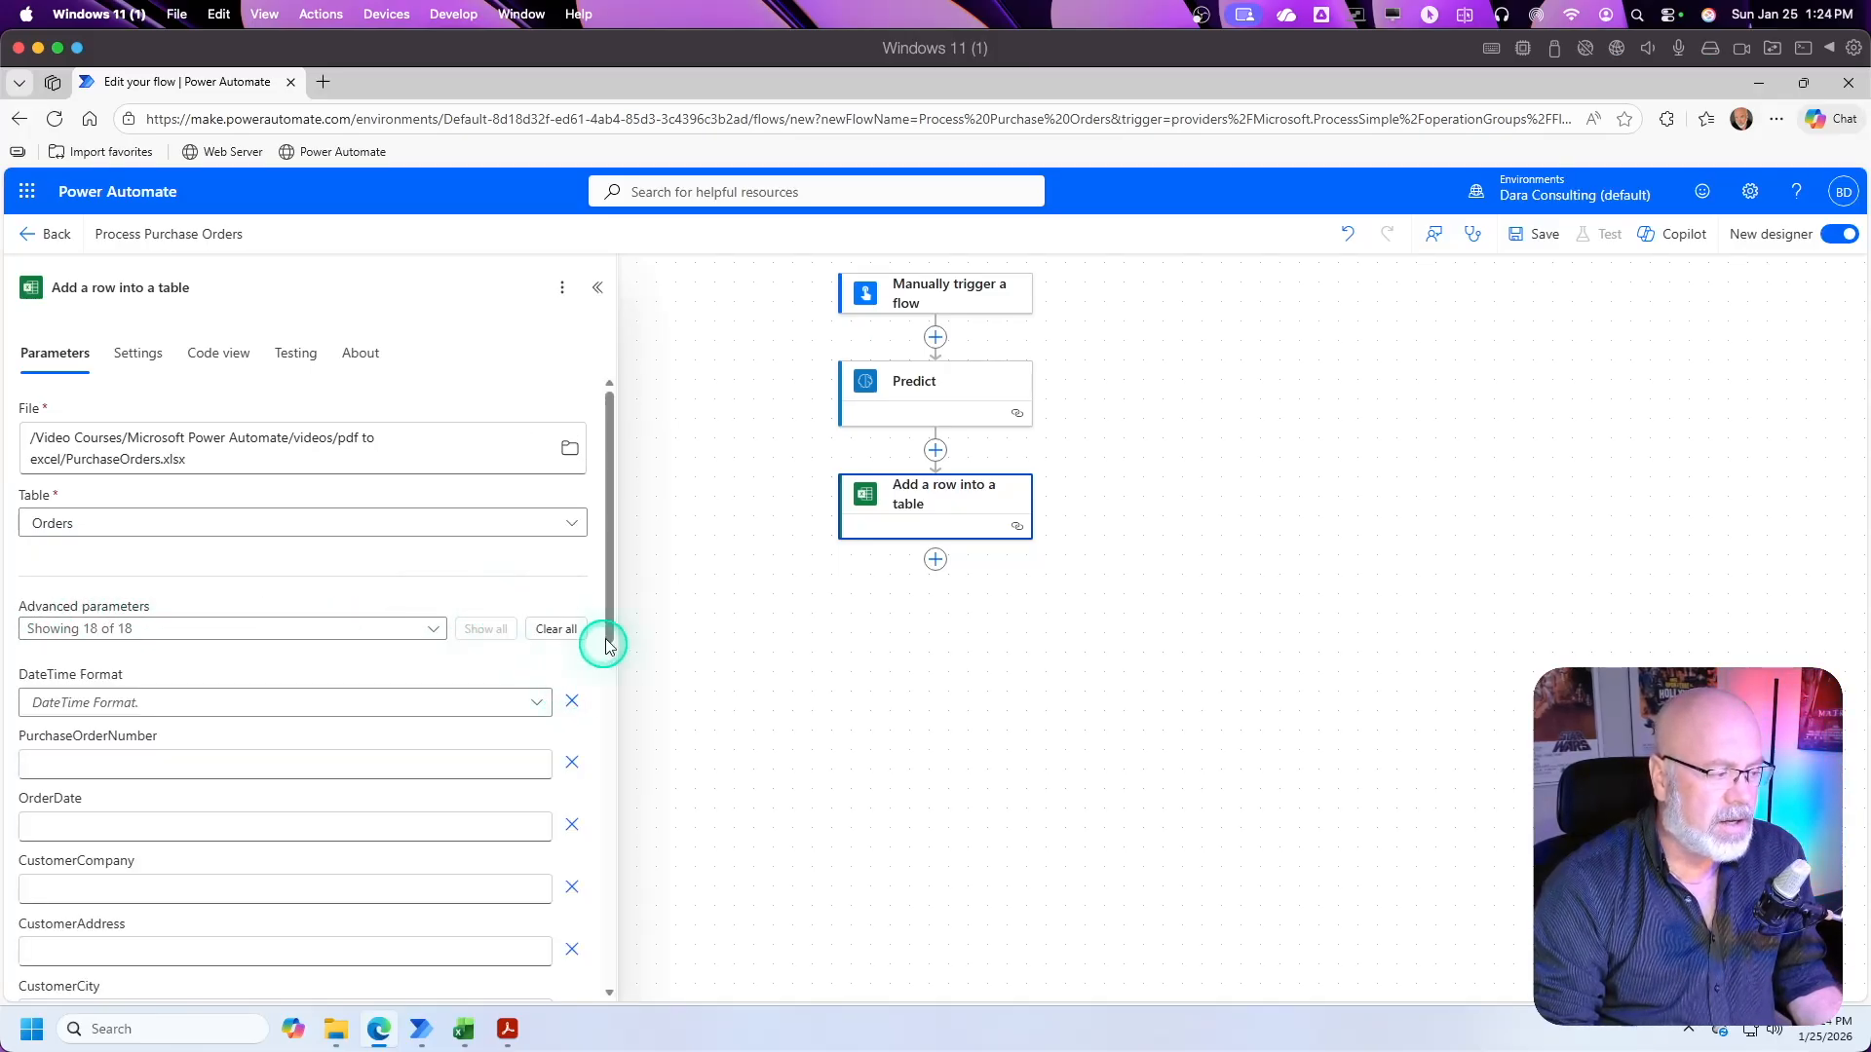
{"action": "left_click_drag", "start_coordinate": [616, 632], "coordinate": [582, 708]}
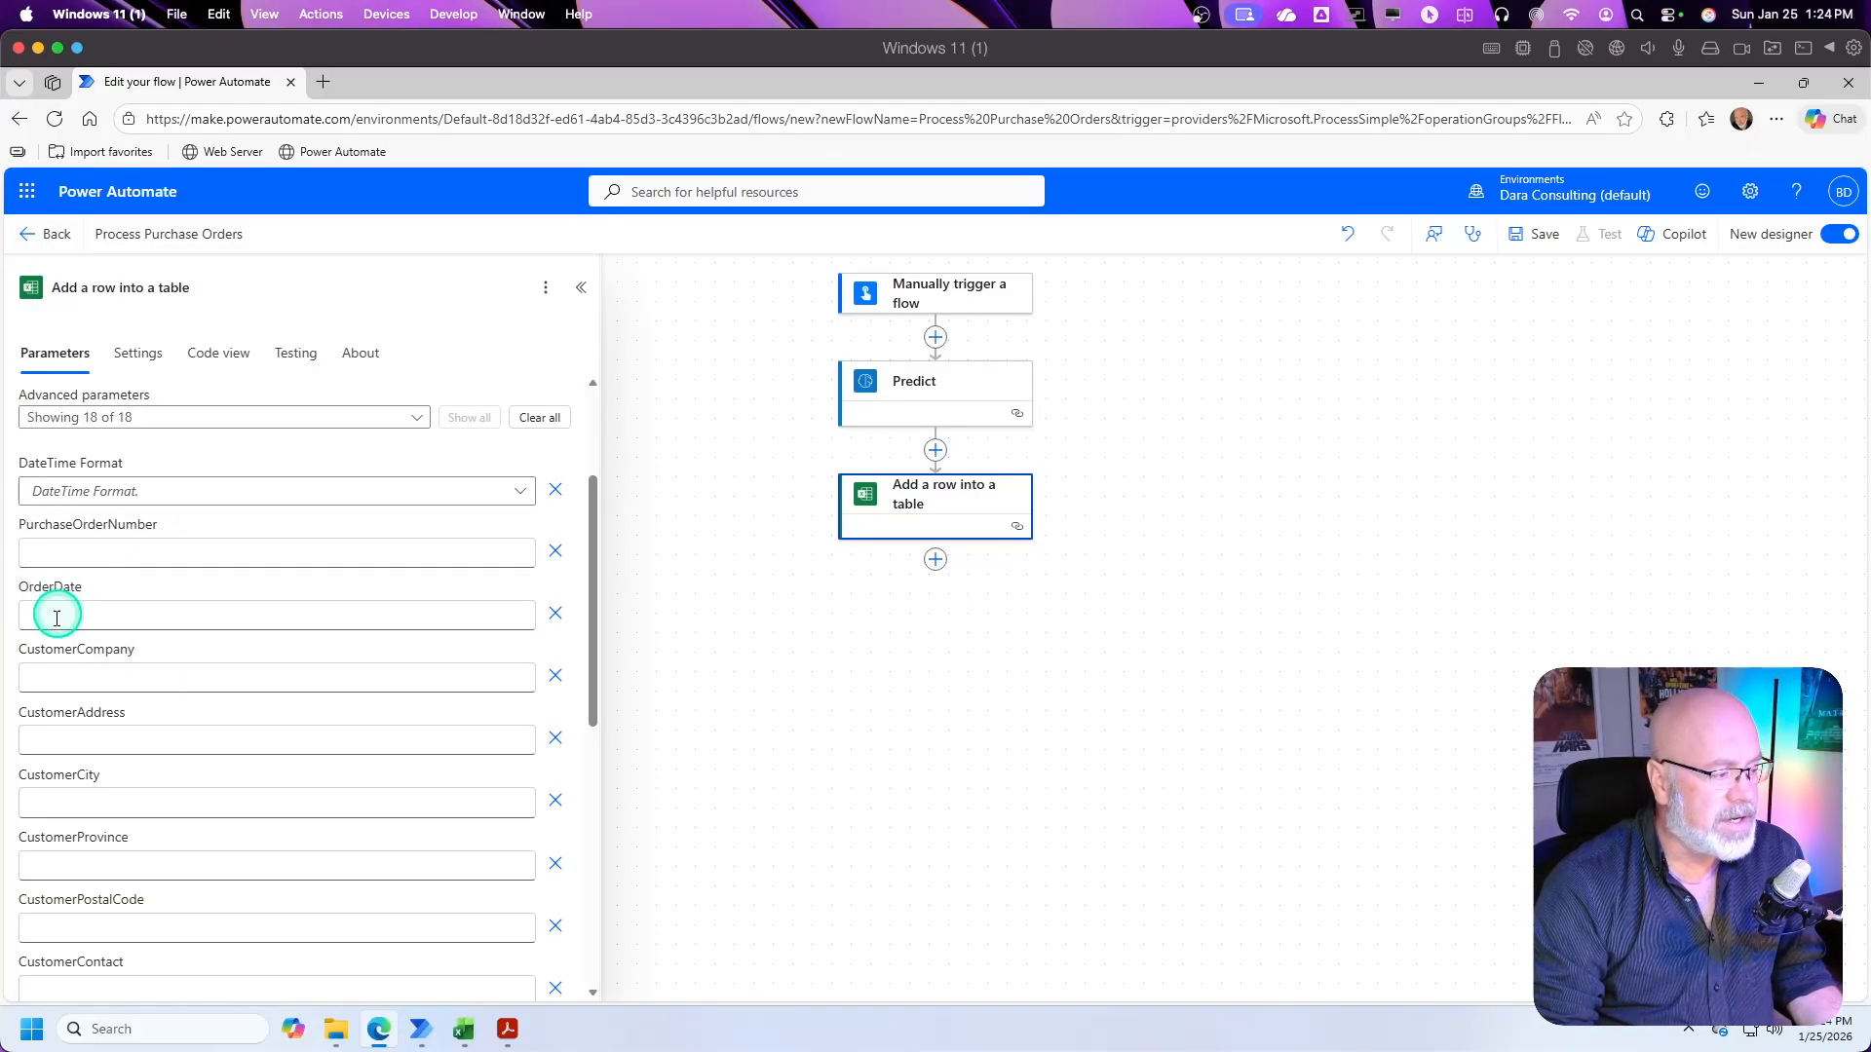
{"action": "left_click", "coordinate": [465, 1033]}
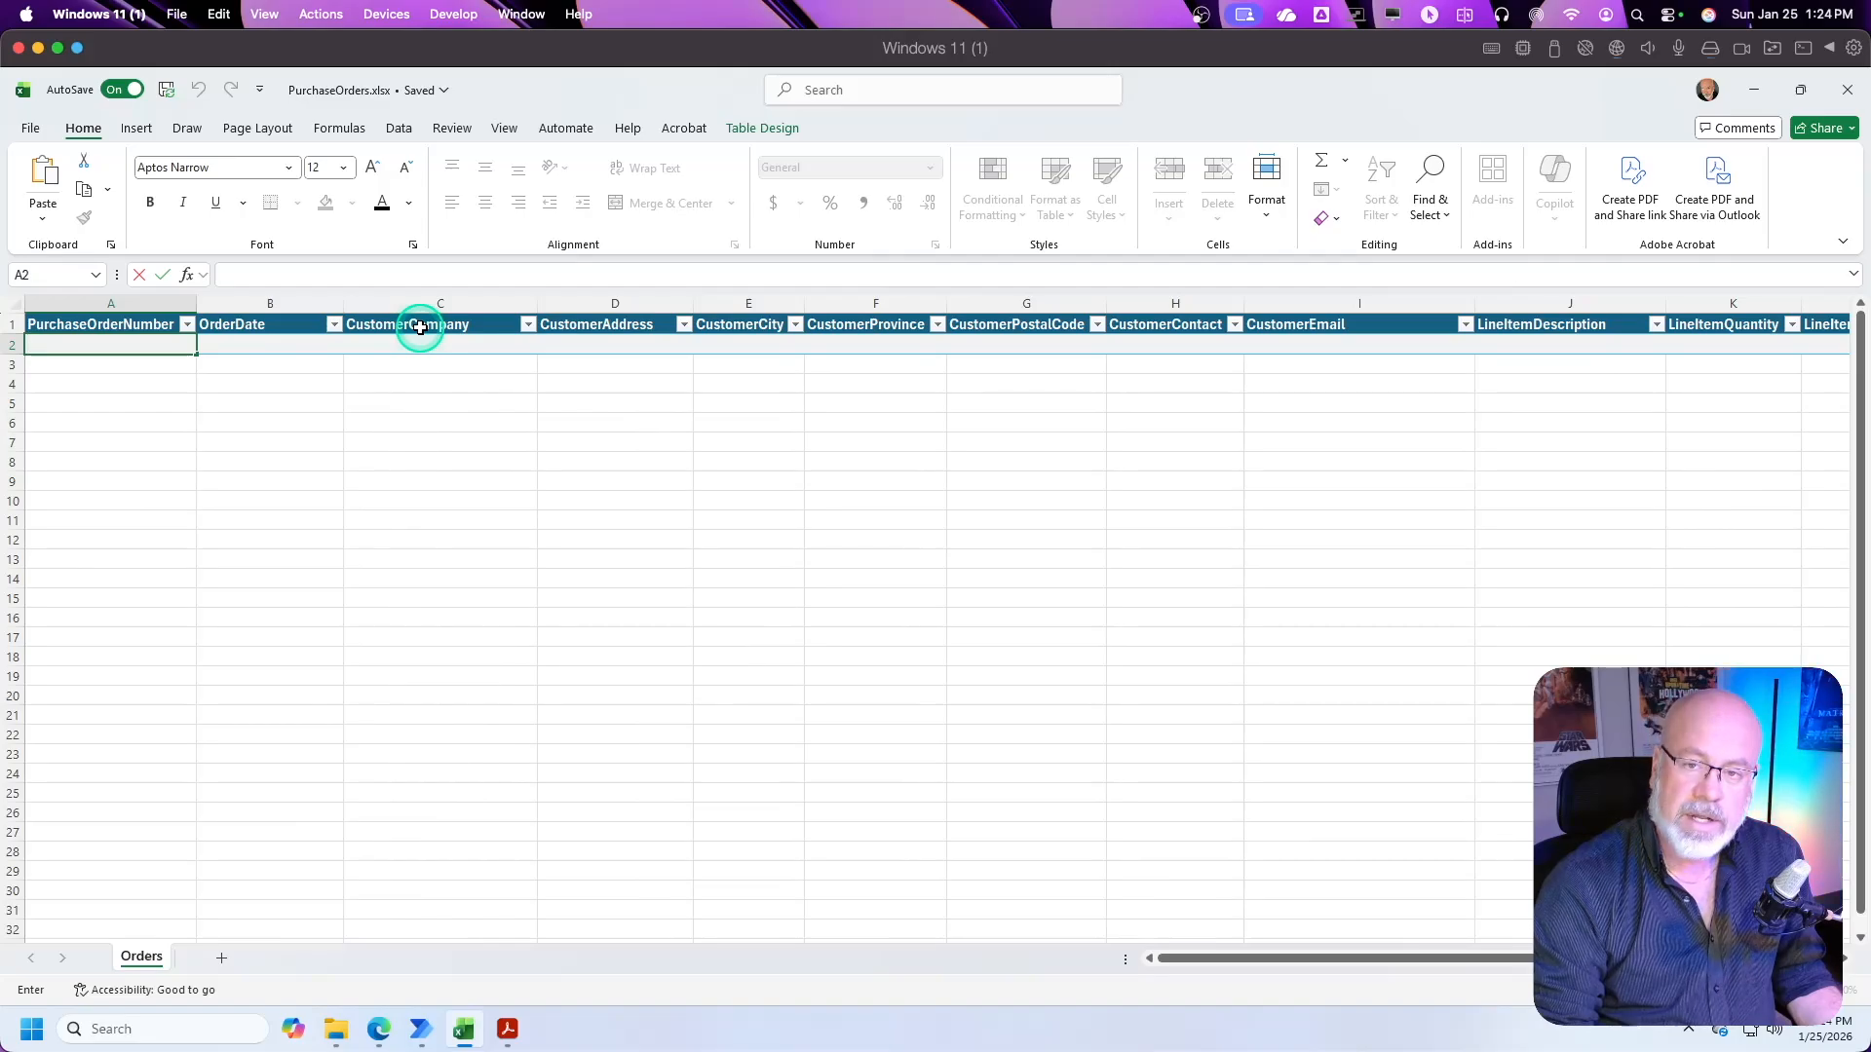
{"action": "left_click", "coordinate": [389, 1041]}
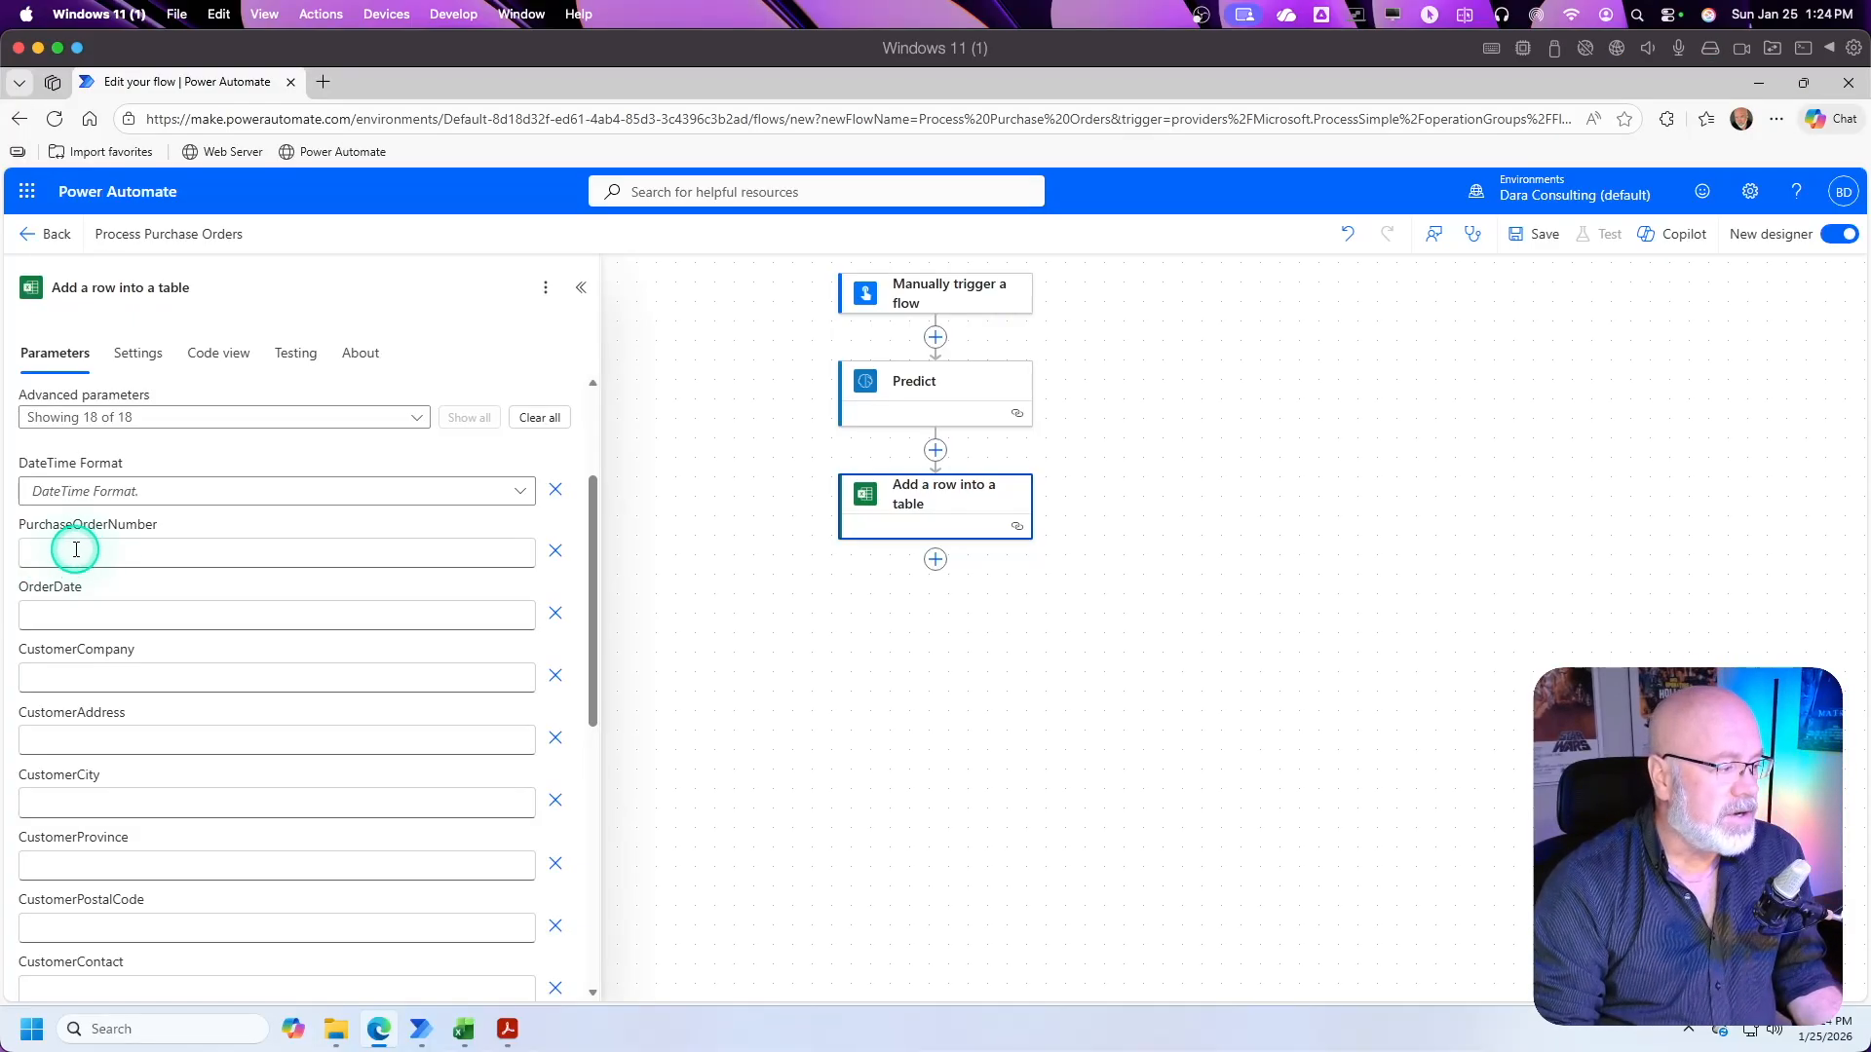
Step: Map the PurchaseOrderNumber column to Predict's PurcahseOrderNumber value, searching the dynamic content for "ordernumber"
{"action": "left_click", "coordinate": [71, 550]}
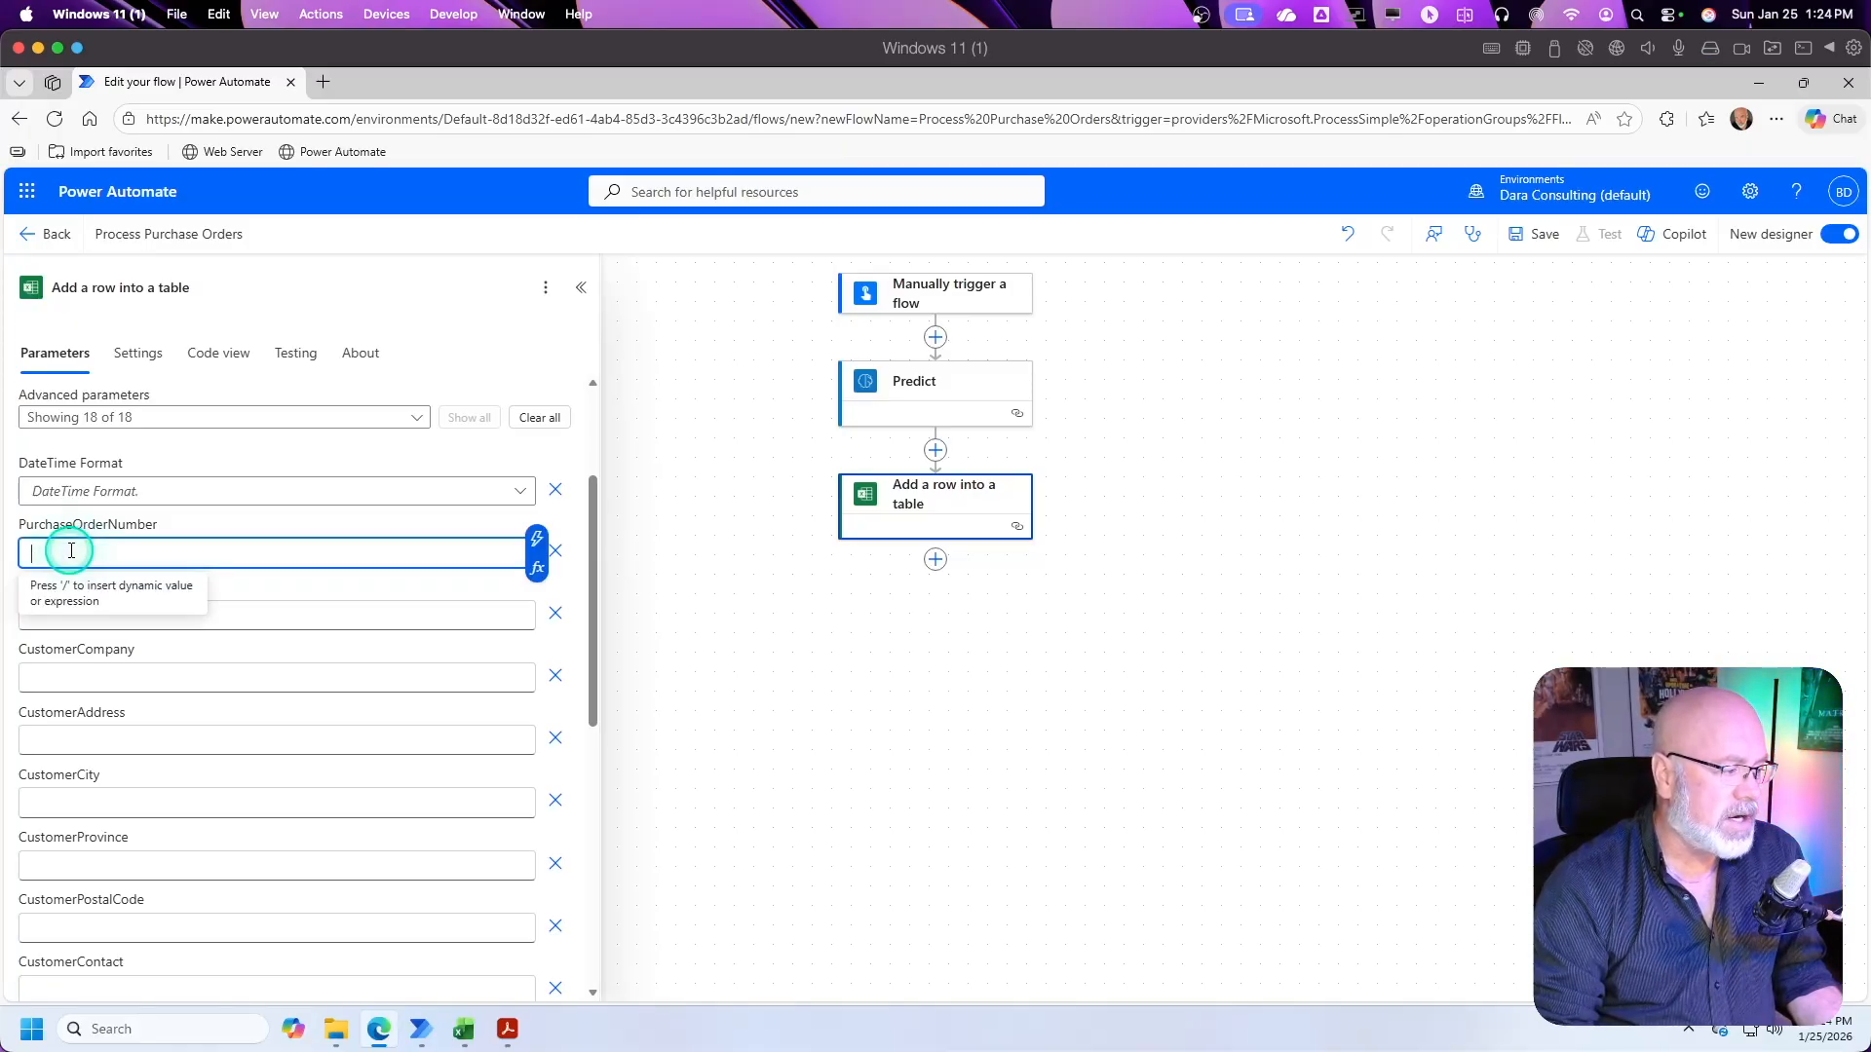
{"action": "left_click", "coordinate": [535, 544]}
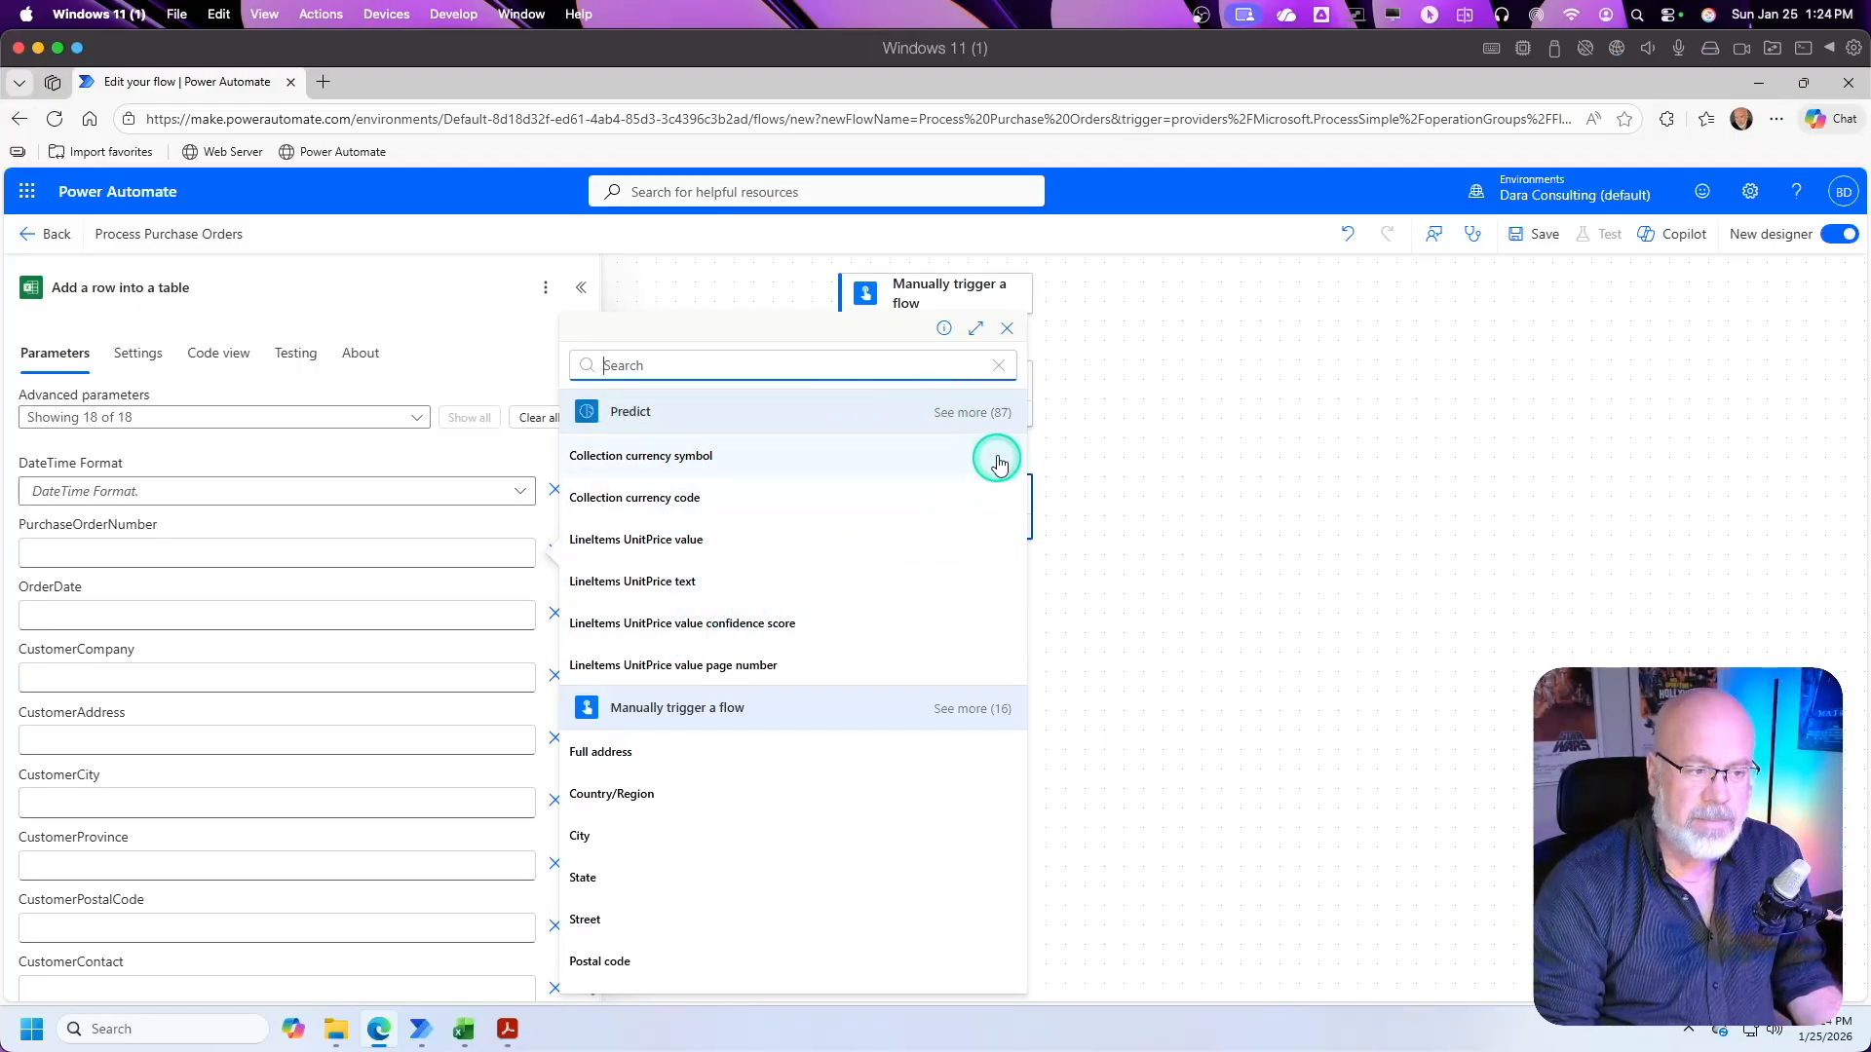
{"action": "left_click", "coordinate": [687, 356]}
{"action": "type", "text": "o"}
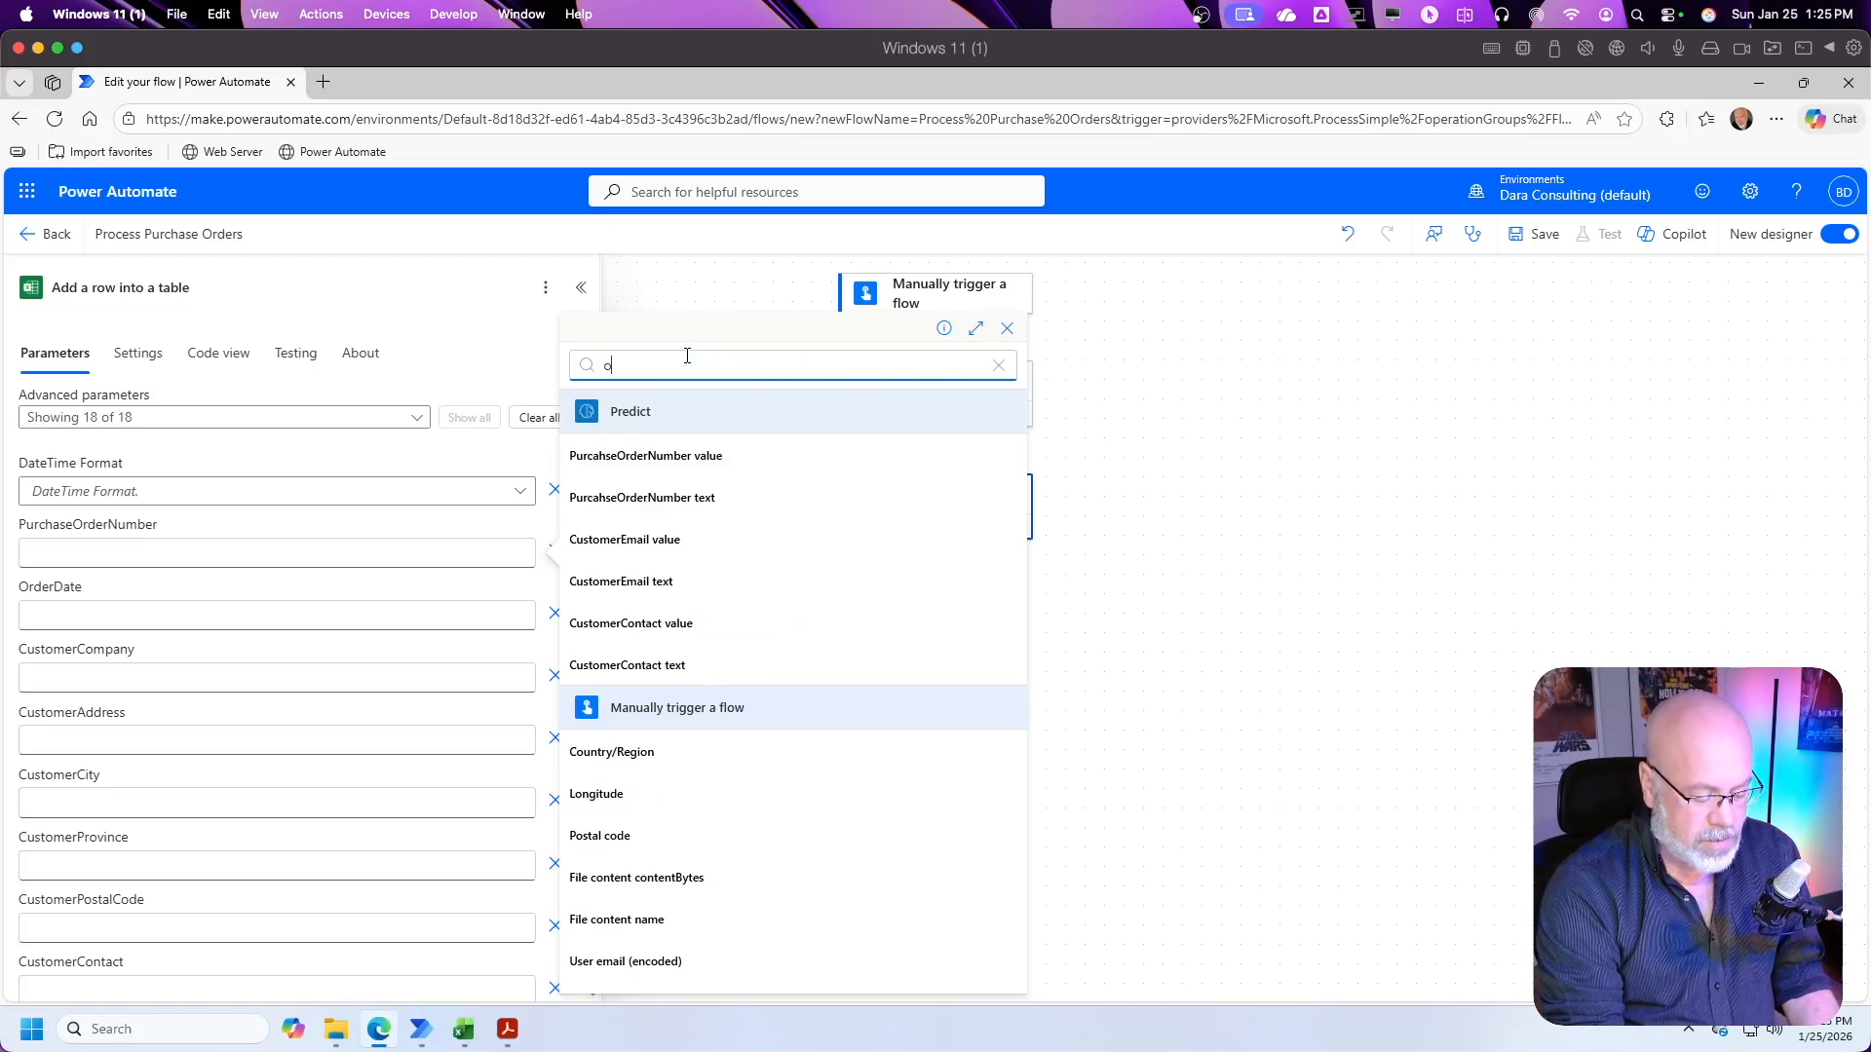
{"action": "type", "text": "rdernumber"}
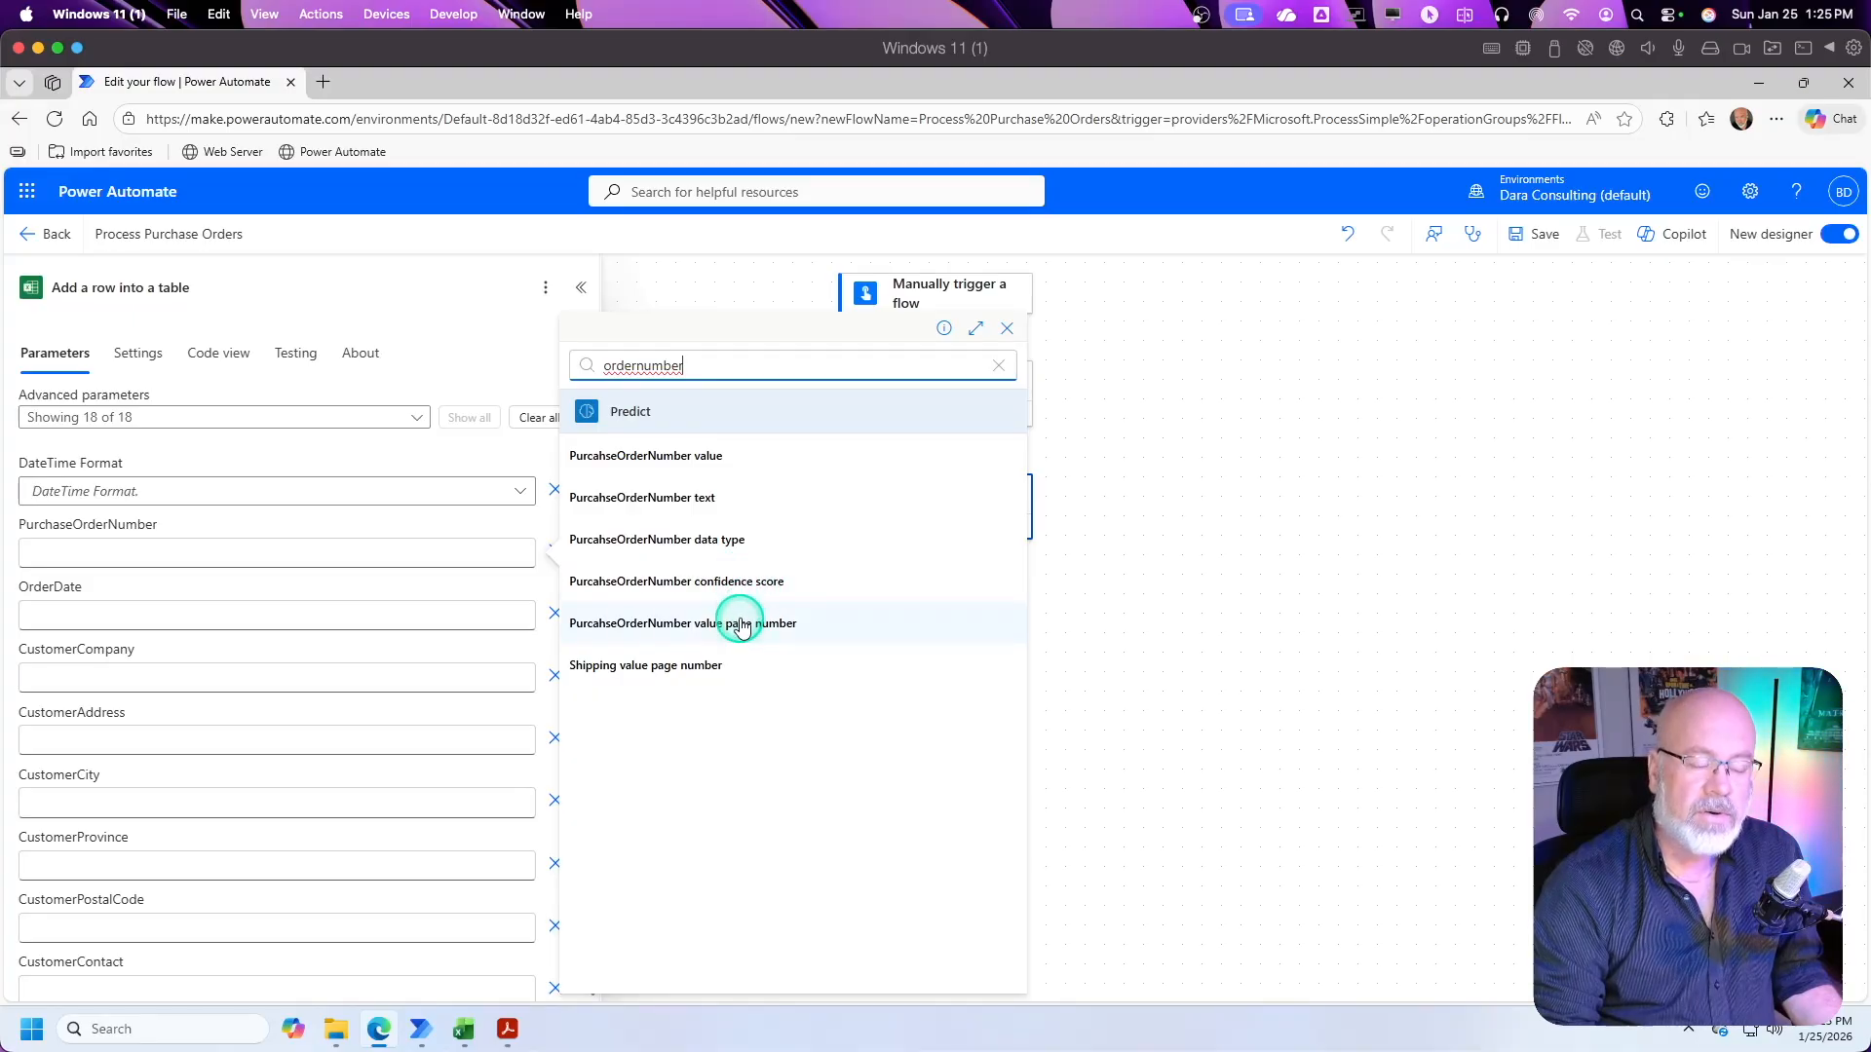
{"action": "left_click", "coordinate": [710, 460]}
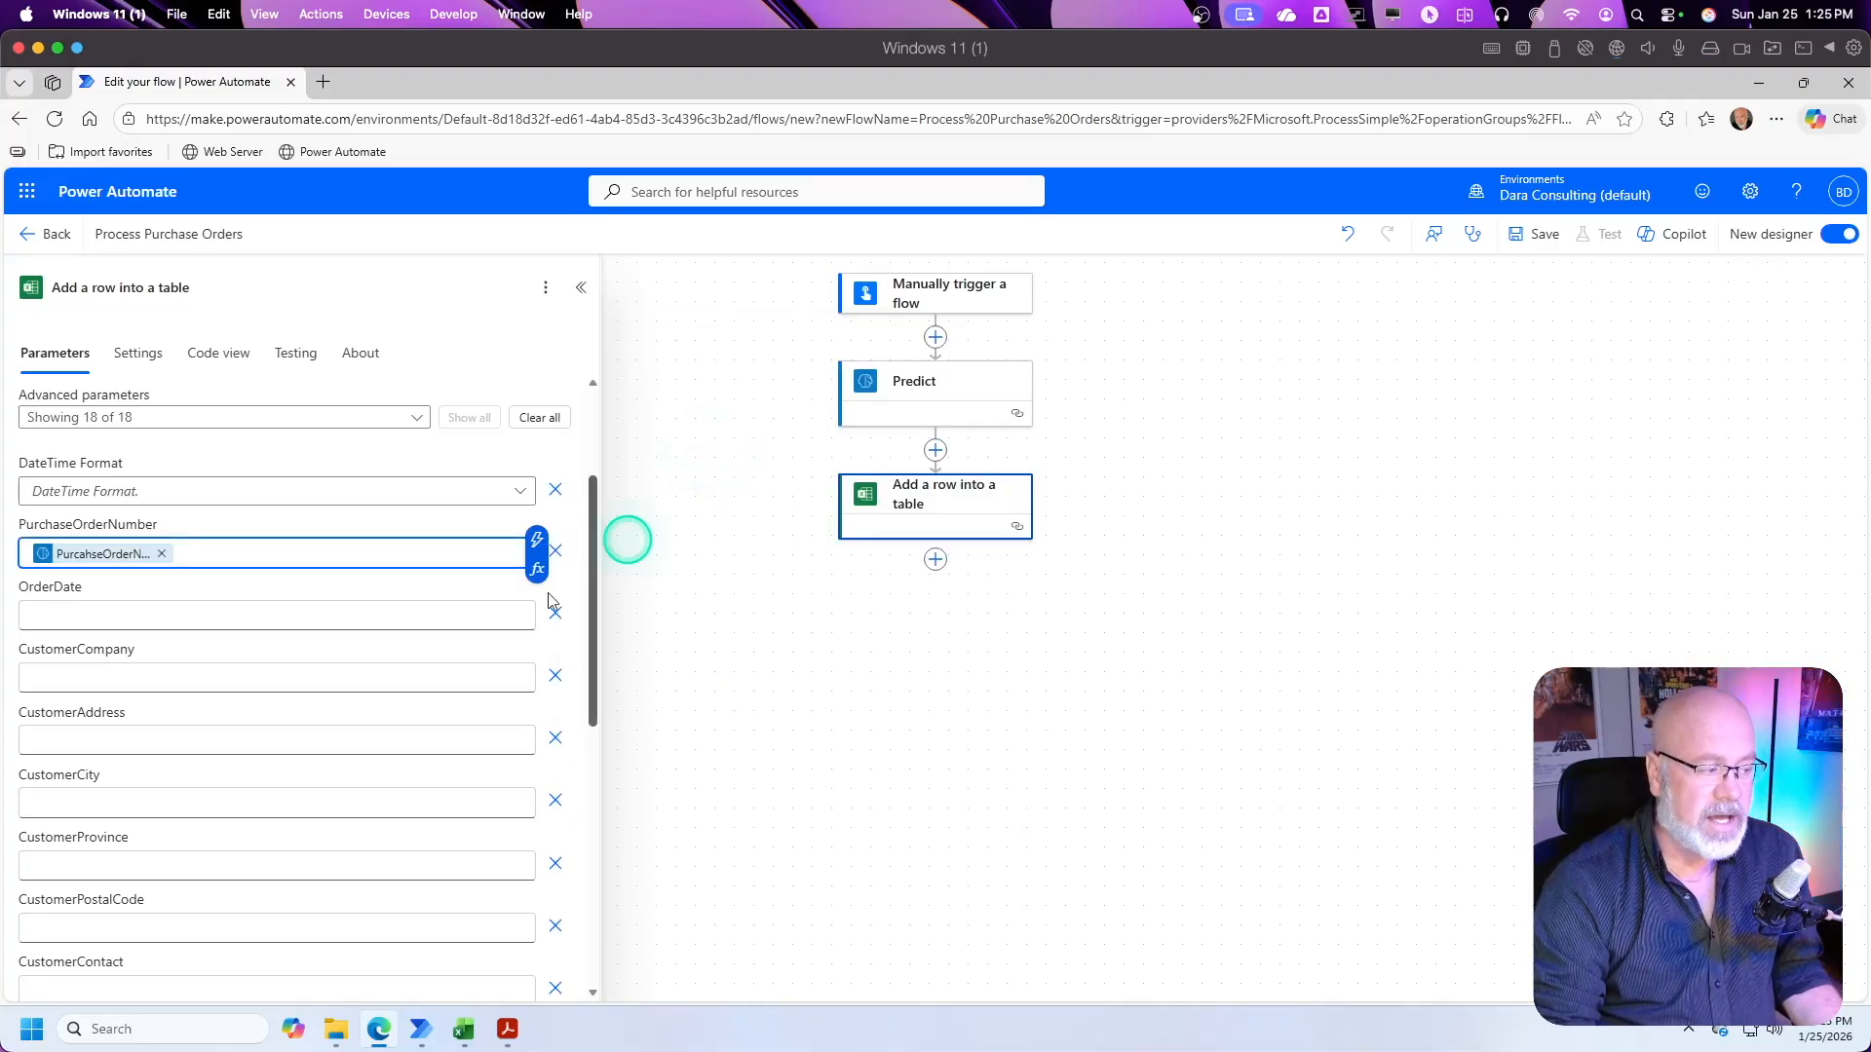
Step: Map the OrderDate column to the OrderDate value from the Predict action's dynamic content
{"action": "left_click", "coordinate": [90, 616]}
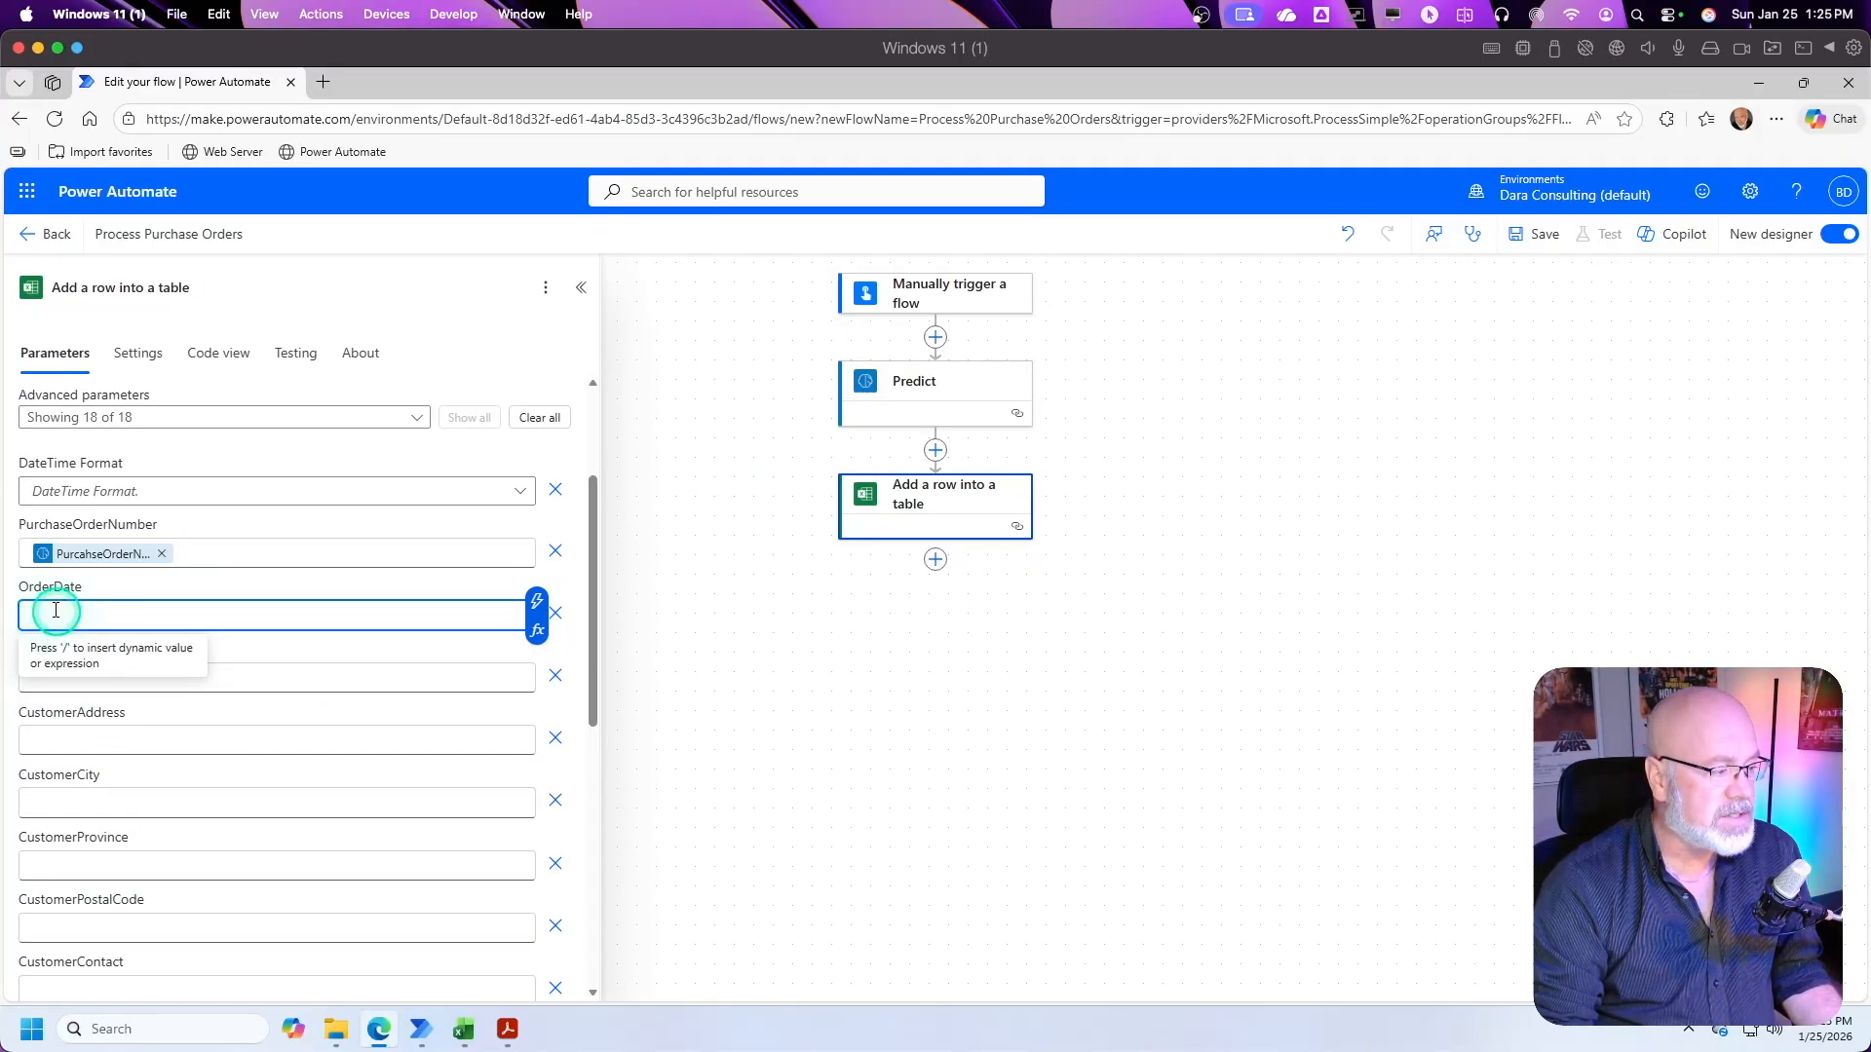
{"action": "left_click", "coordinate": [536, 598]}
{"action": "type", "text": "o"}
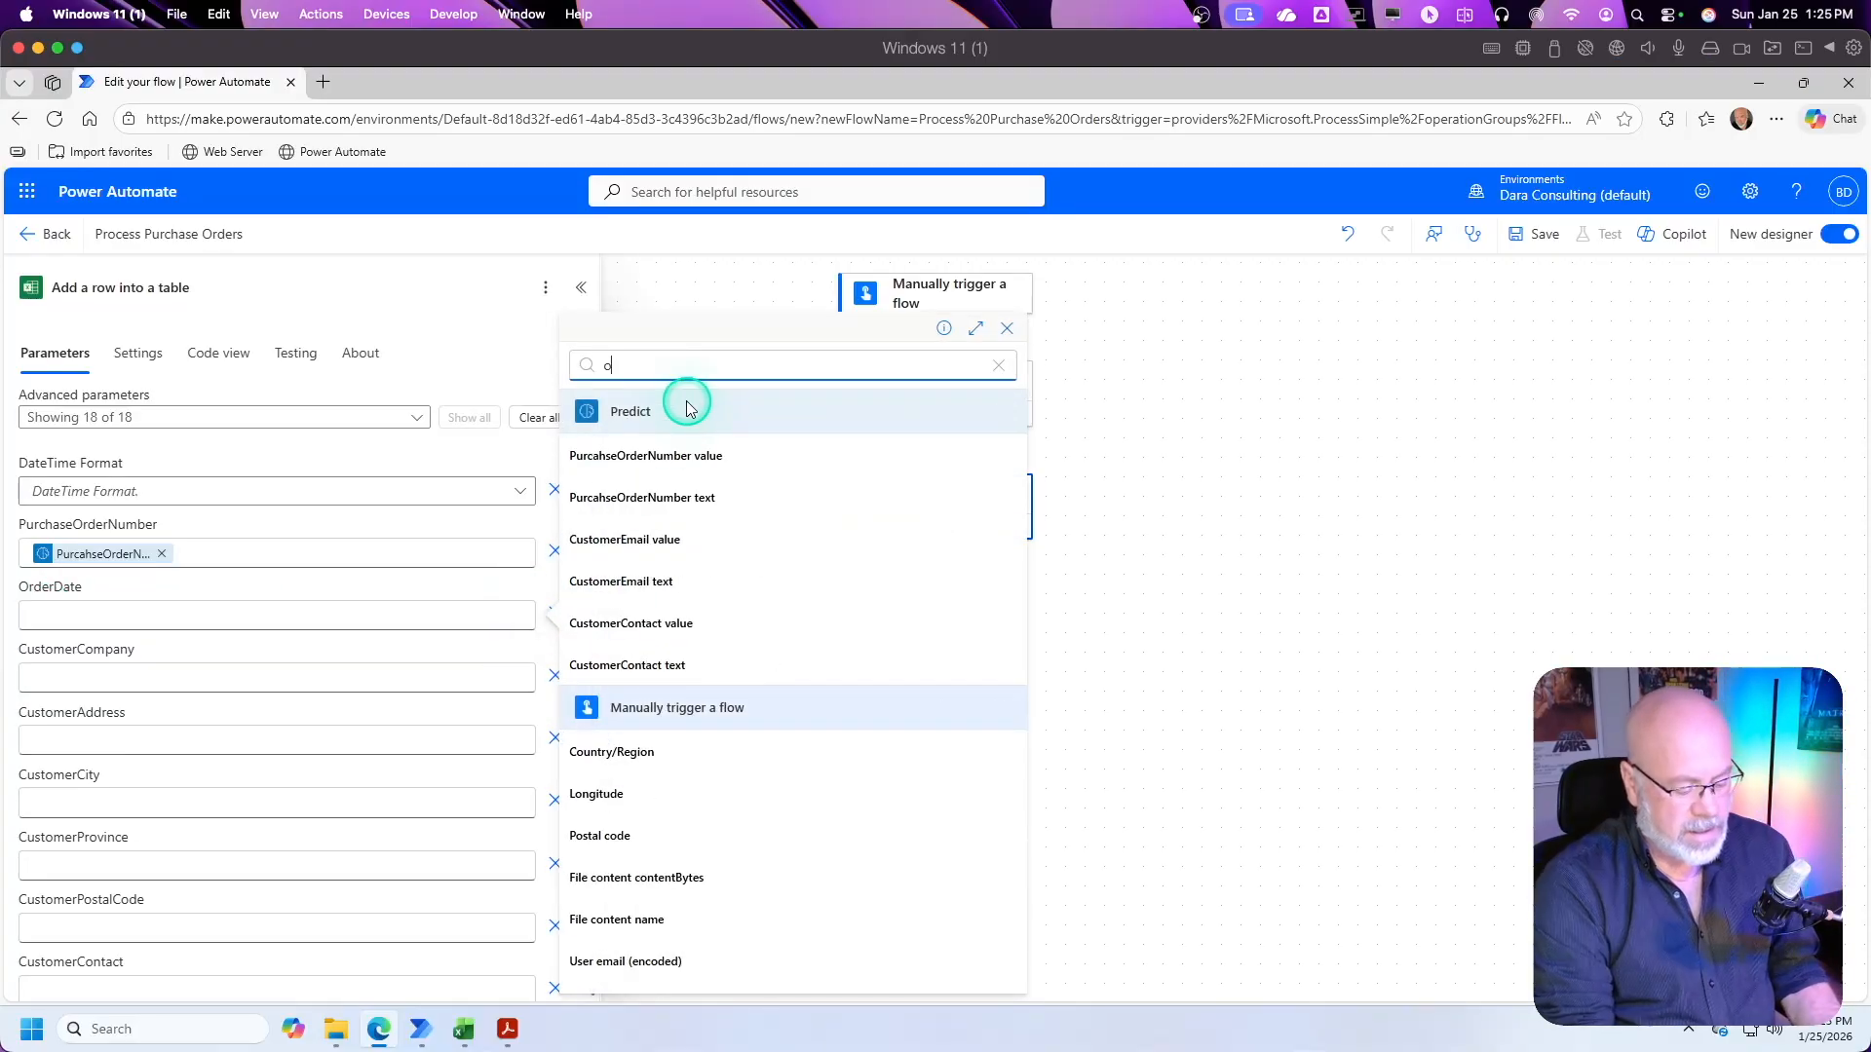
{"action": "type", "text": "rderd"}
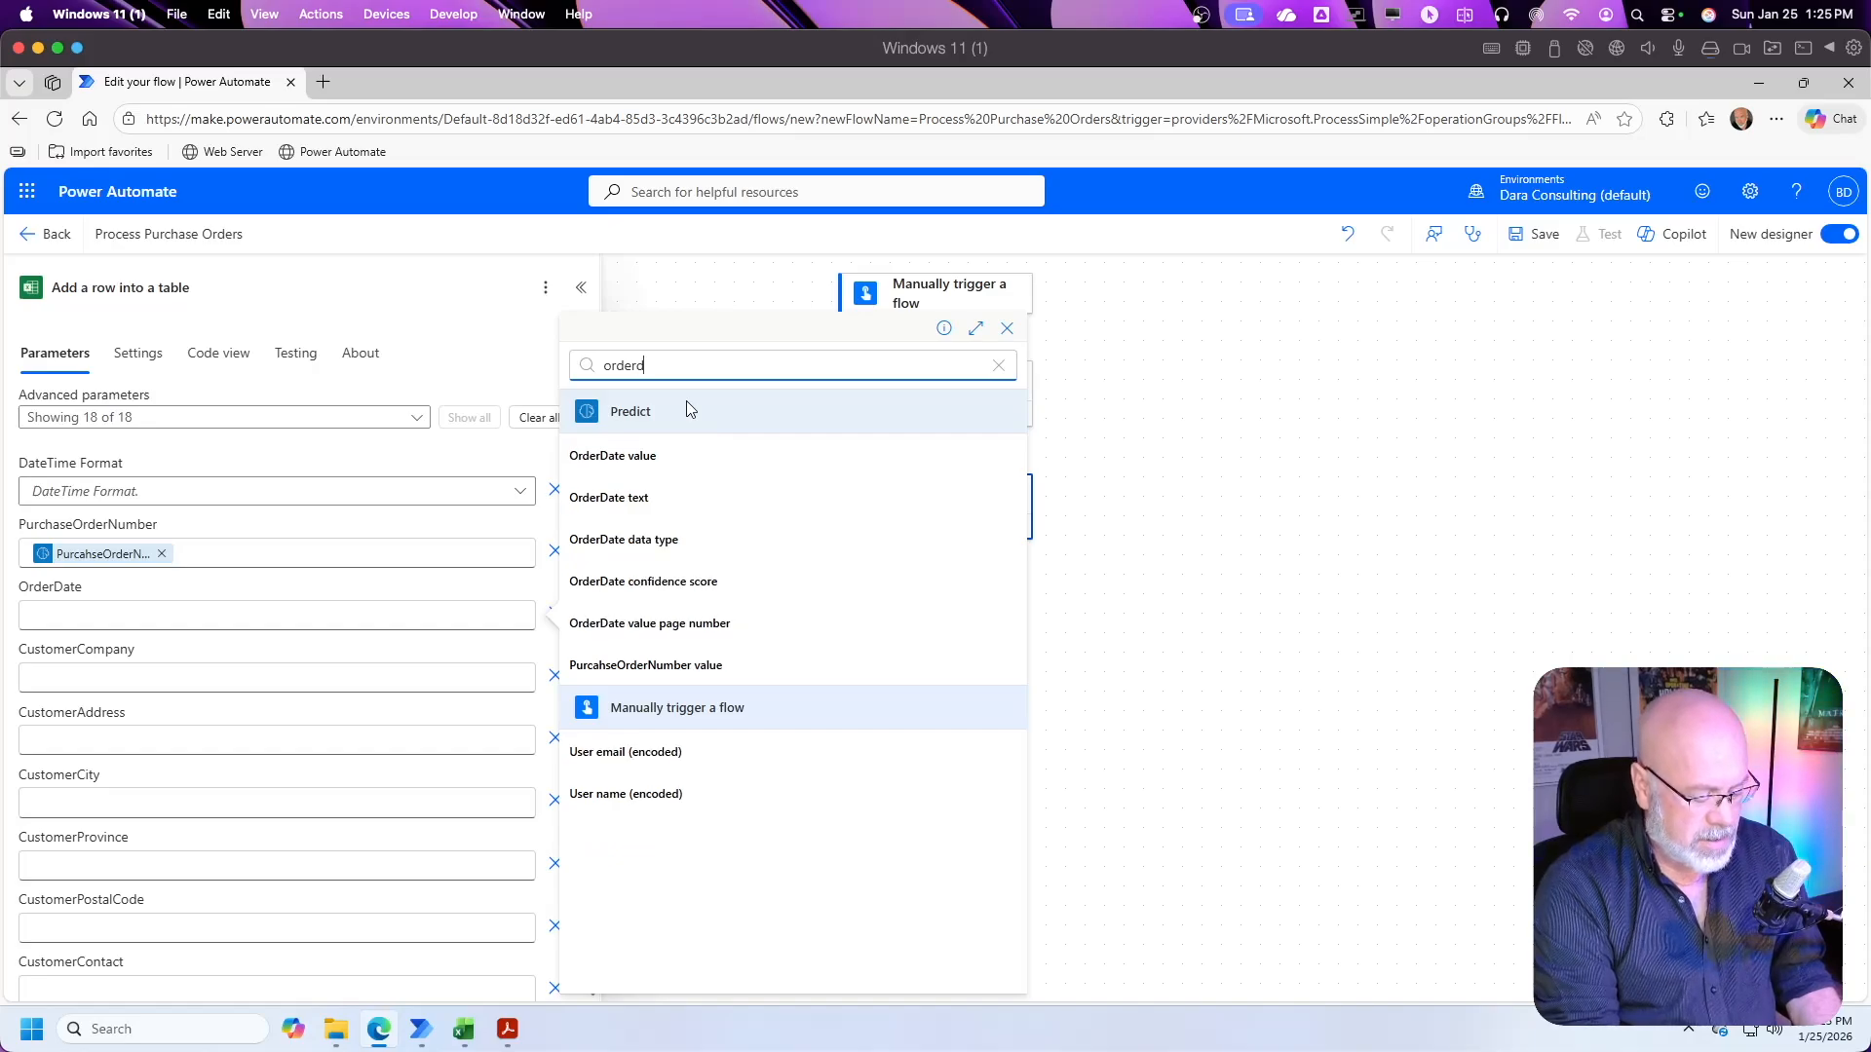
{"action": "type", "text": "ate"}
{"action": "left_click", "coordinate": [627, 457]}
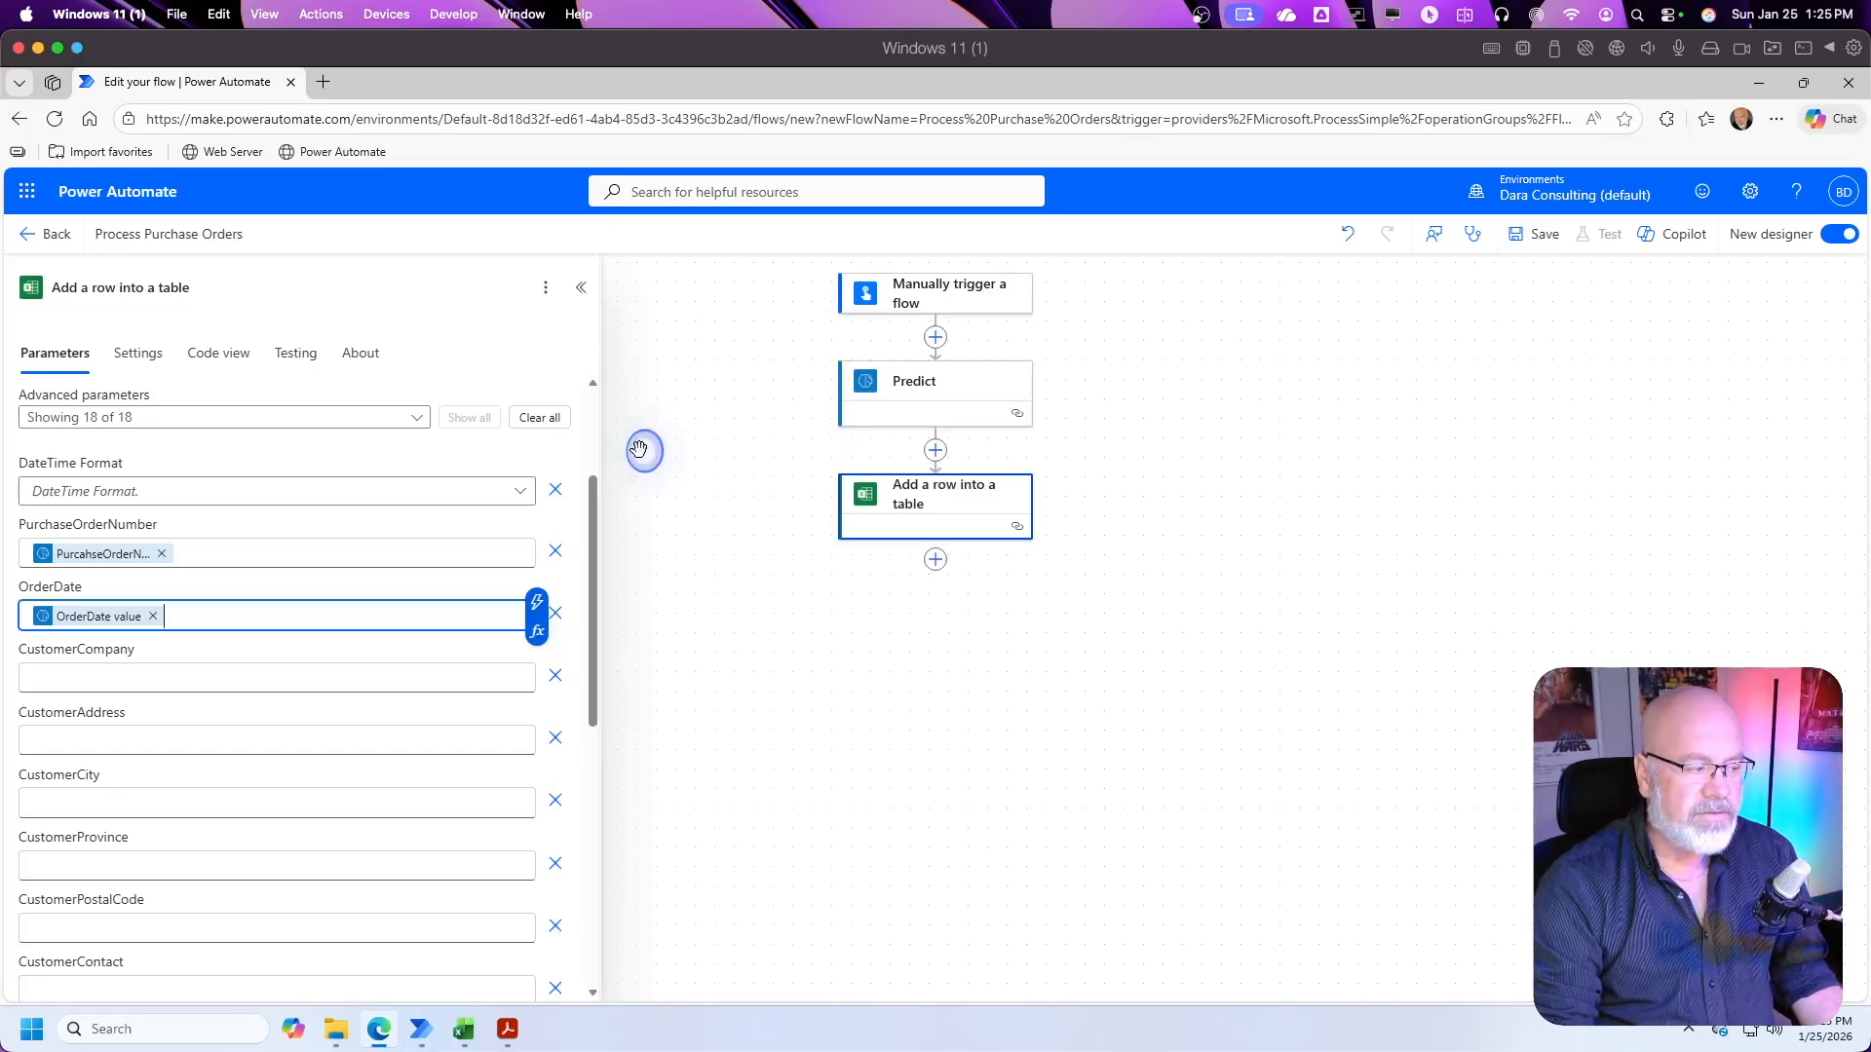
Step: Search the dynamic content for "company" and insert the CustomerCompany value into the CustomerCompany column
{"action": "left_click", "coordinate": [105, 674]}
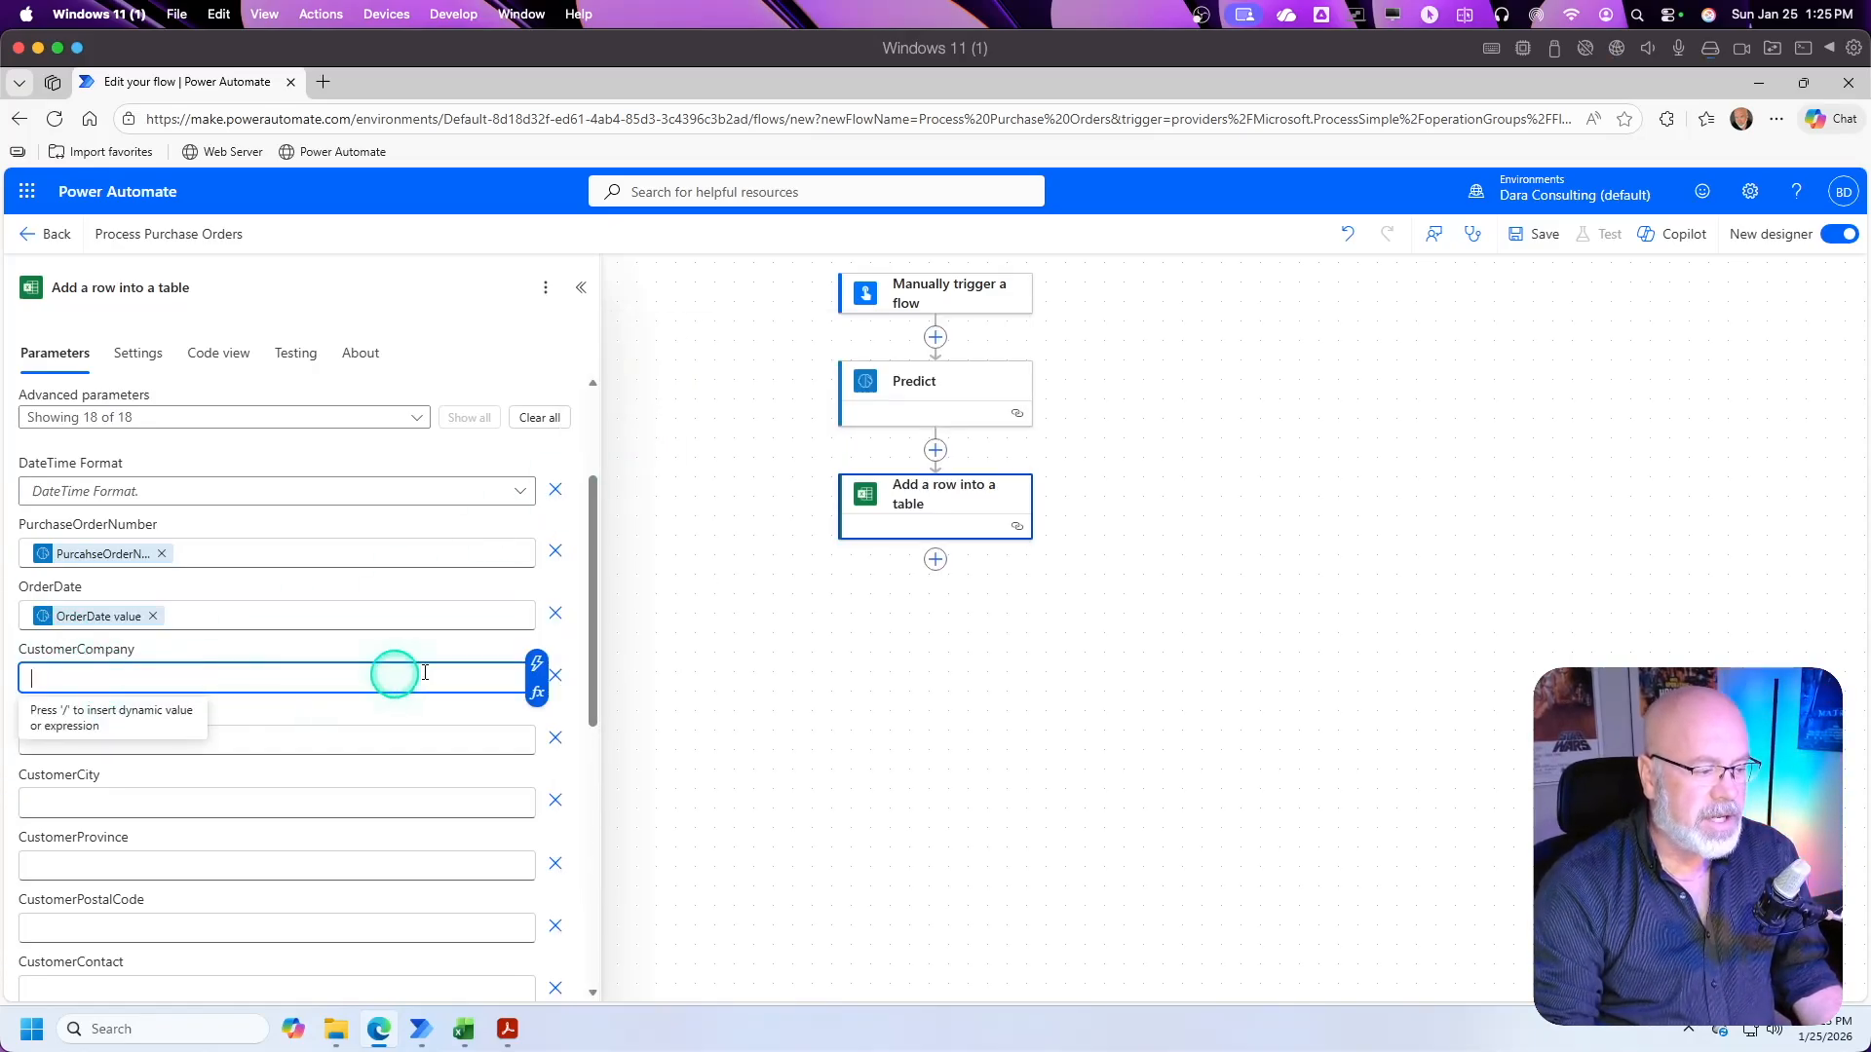
{"action": "left_click", "coordinate": [531, 665]}
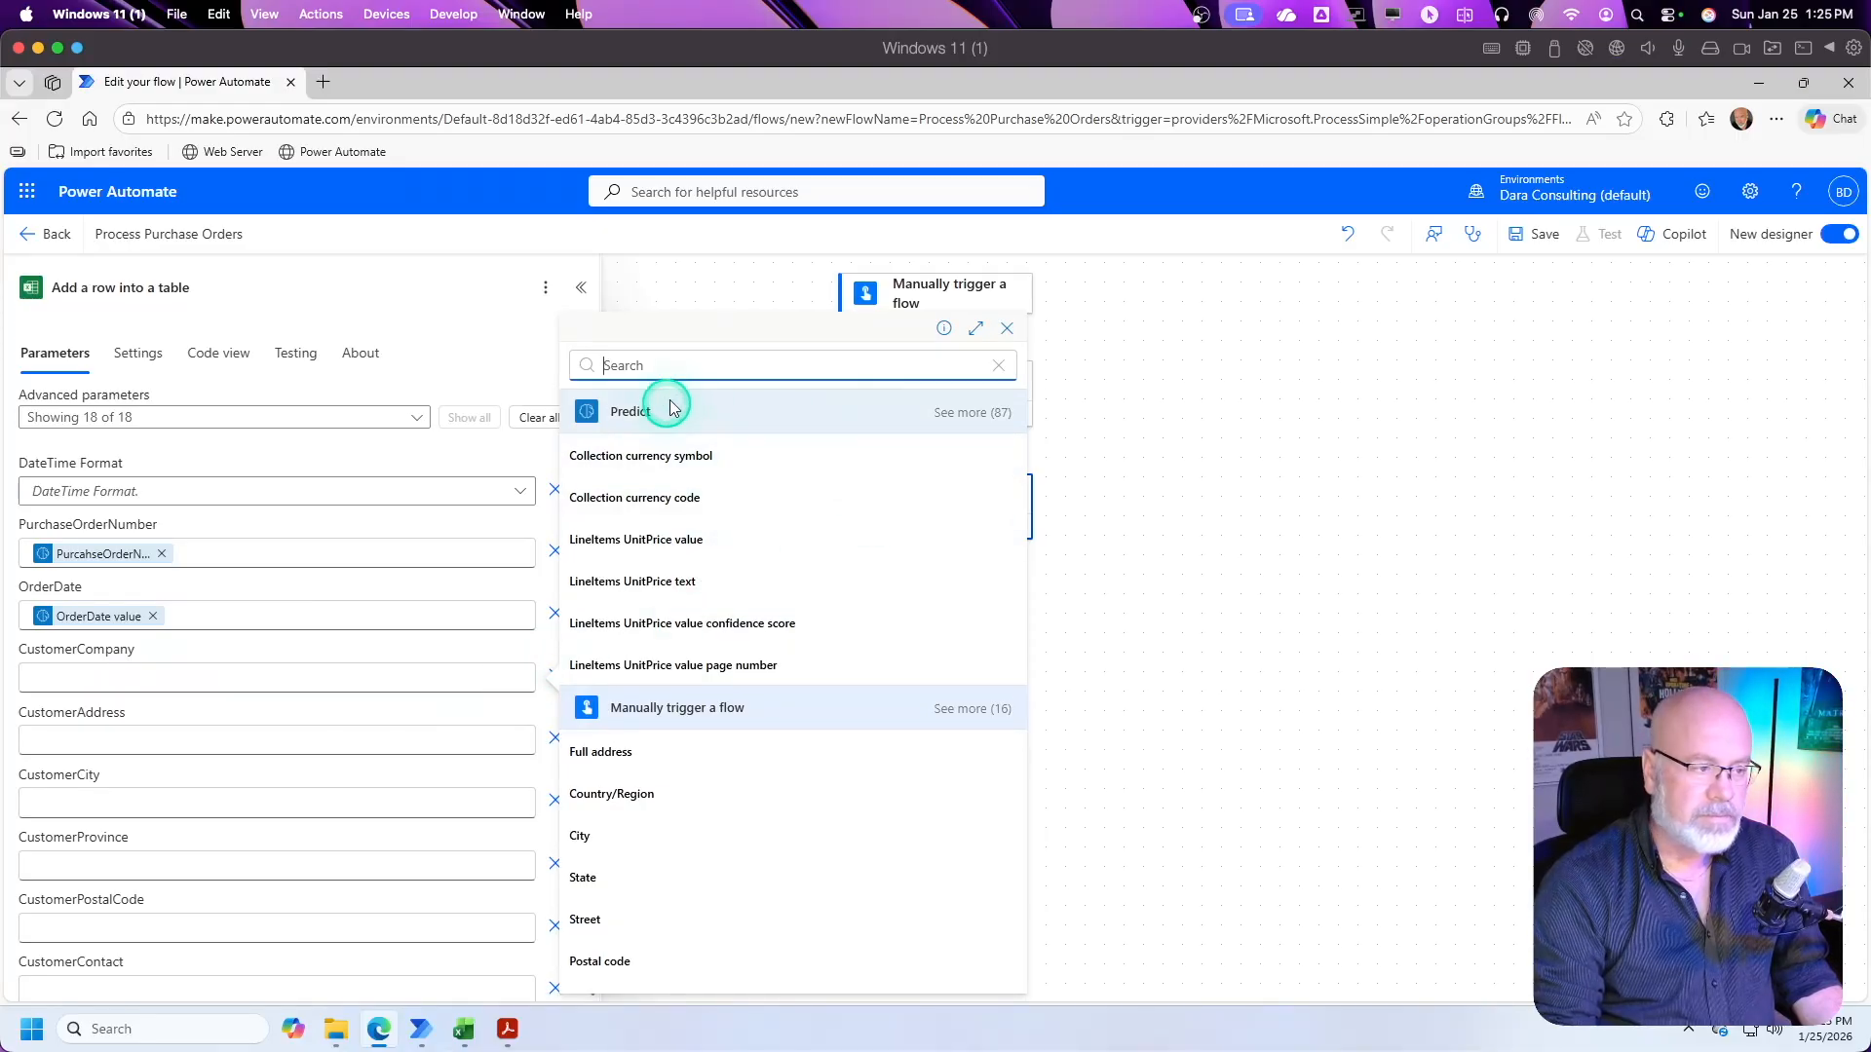
{"action": "type", "text": "com"}
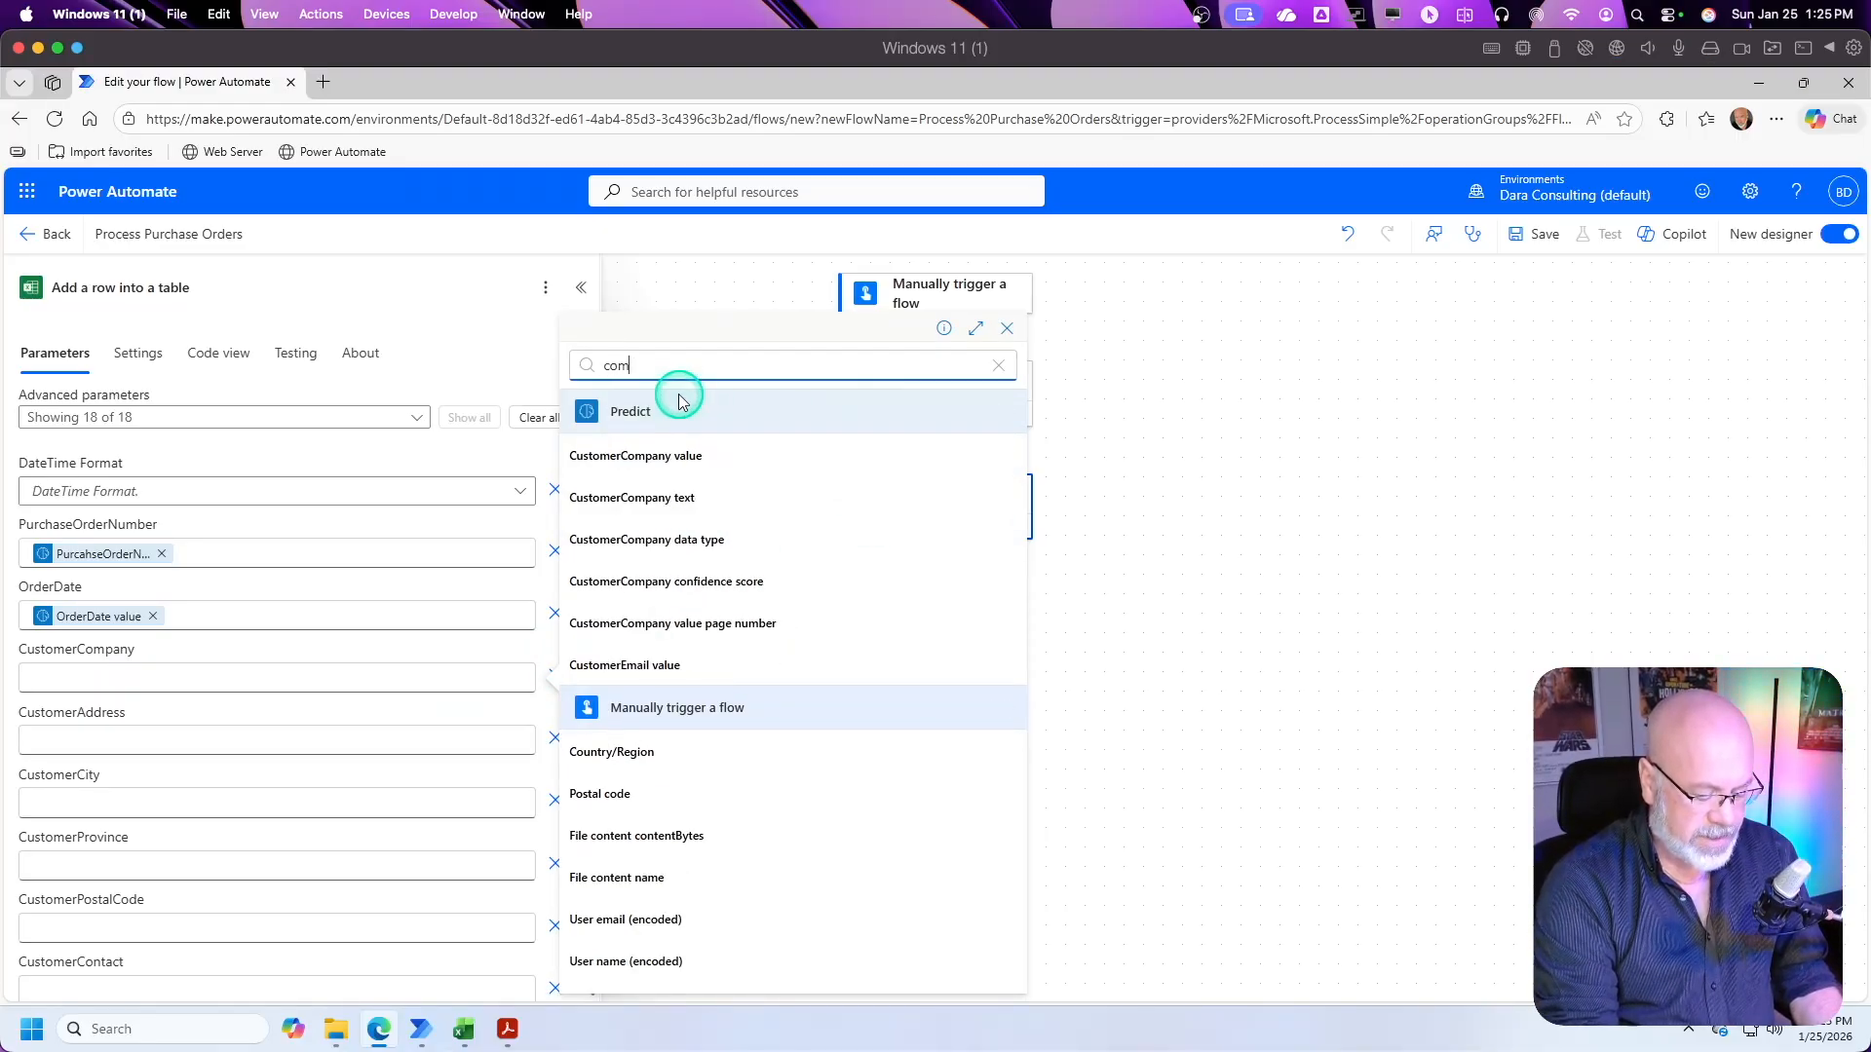
{"action": "type", "text": "pany"}
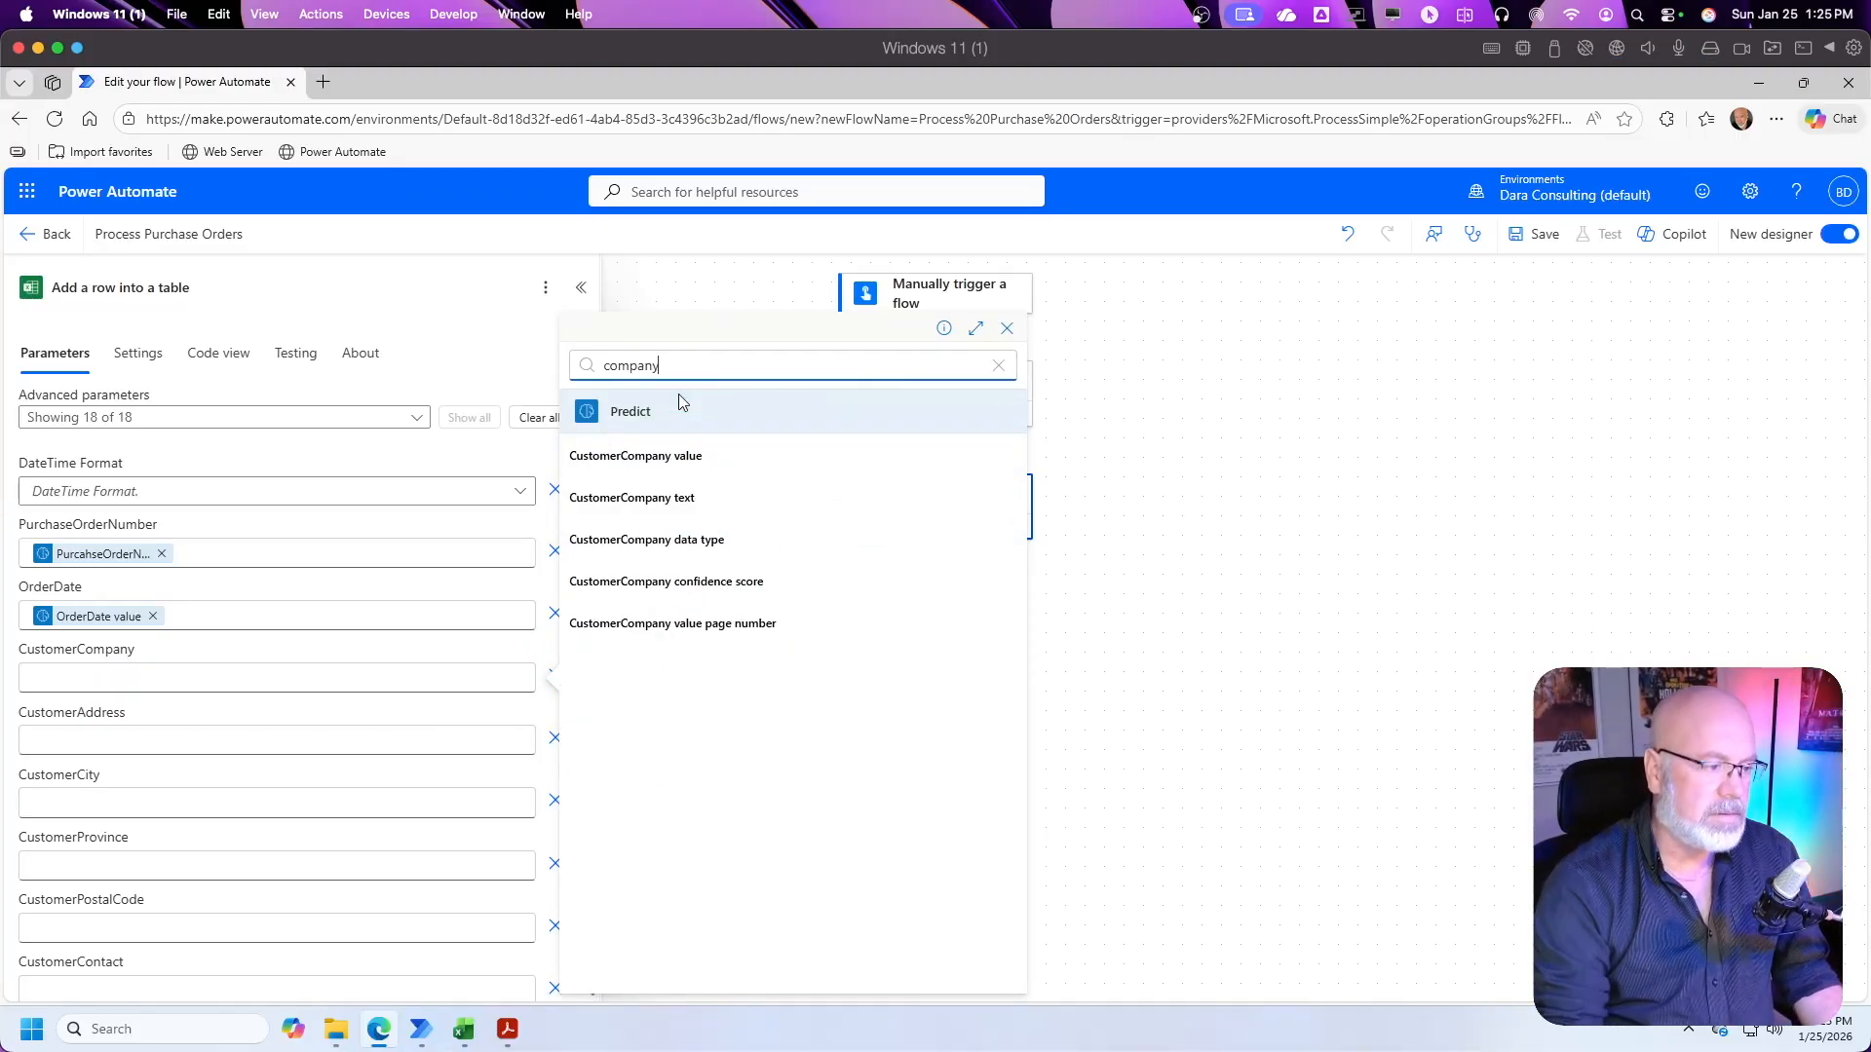
{"action": "left_click", "coordinate": [640, 453]}
{"action": "left_click", "coordinate": [410, 702]}
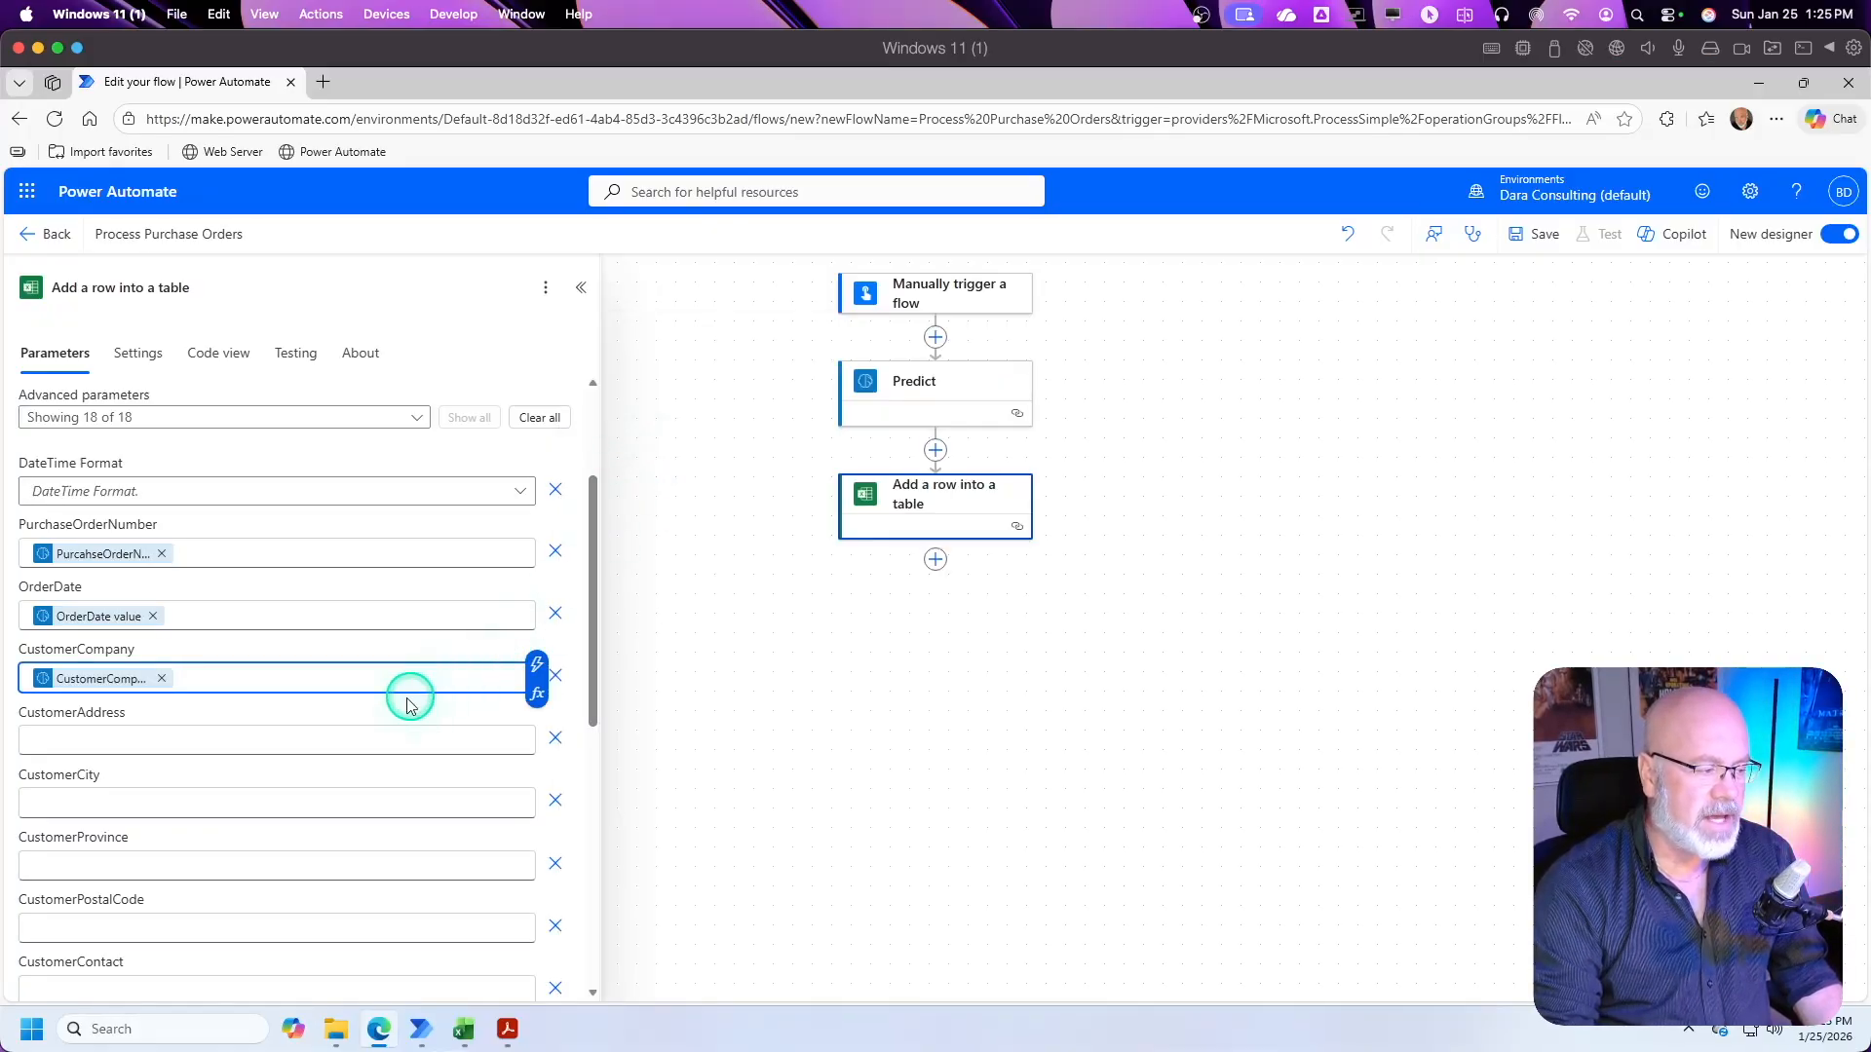
Step: Review the customer and line item columns of the action and compare them with the line items table in the purchase order PDF
{"action": "left_click_drag", "start_coordinate": [596, 596], "coordinate": [594, 670]}
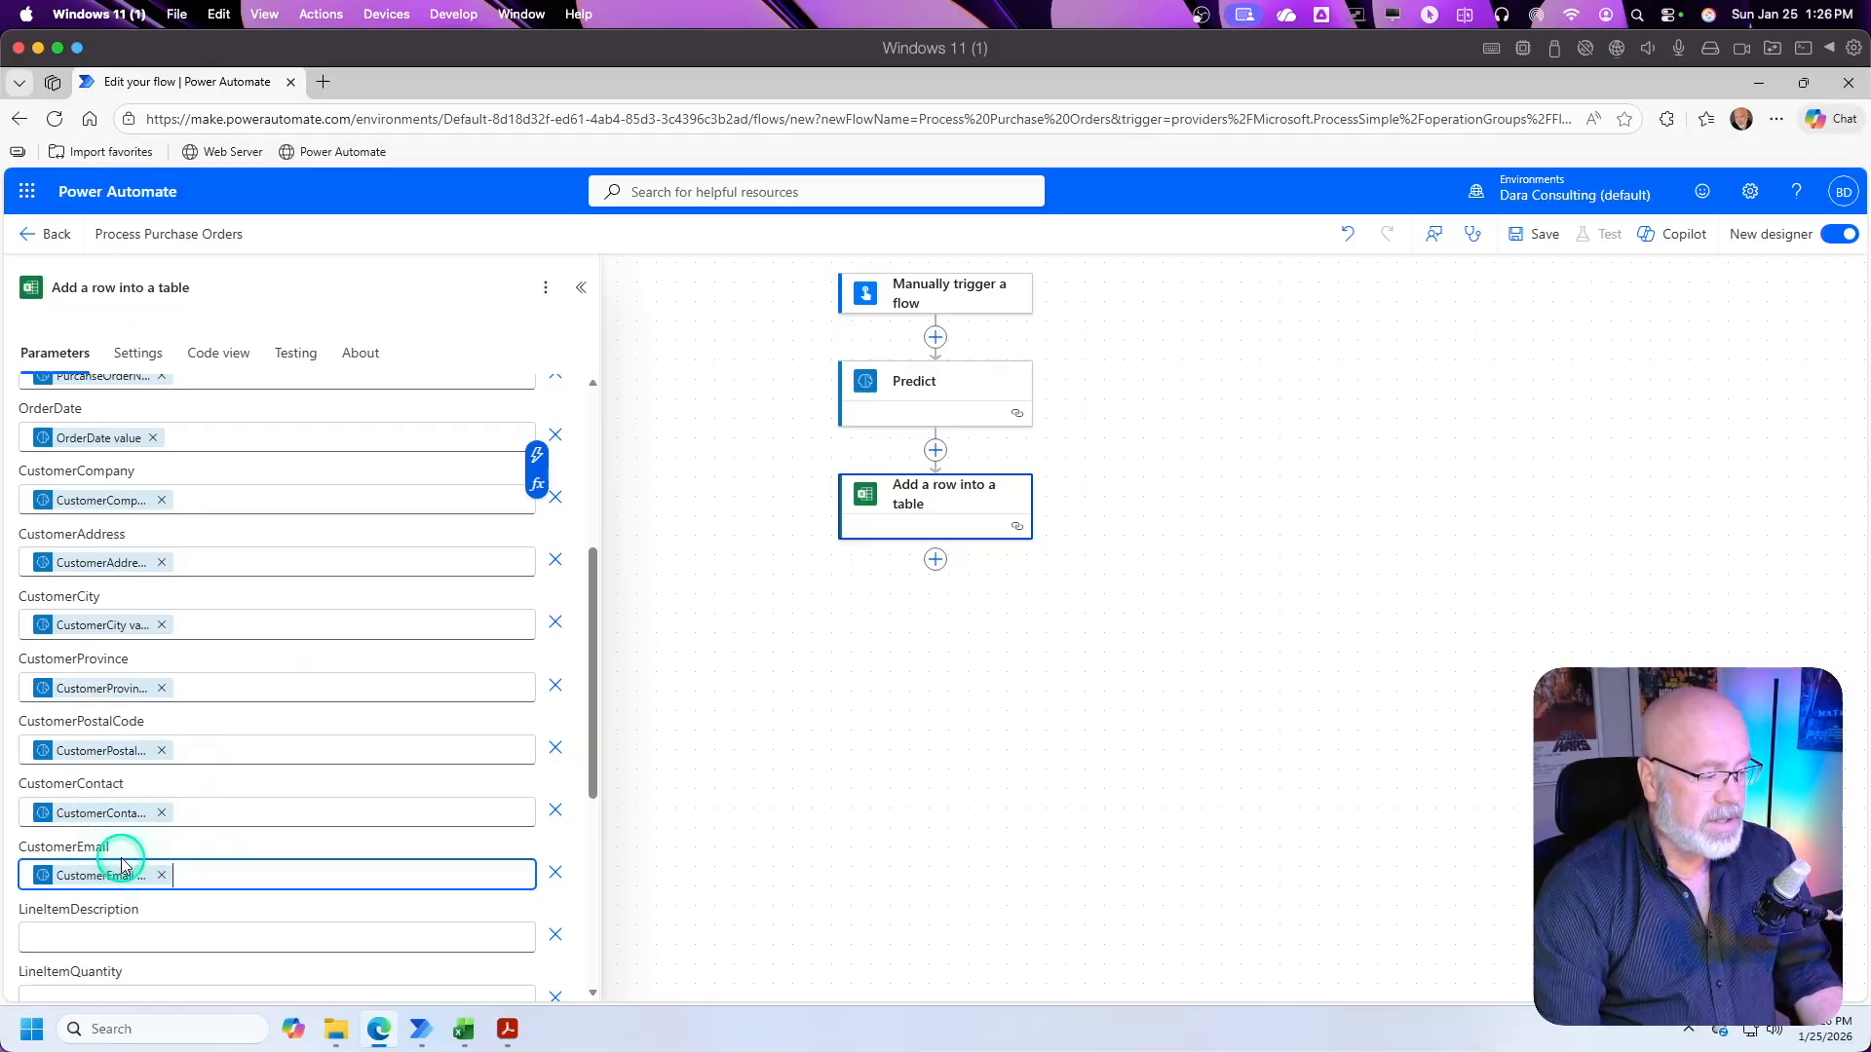
{"action": "left_click", "coordinate": [186, 881]}
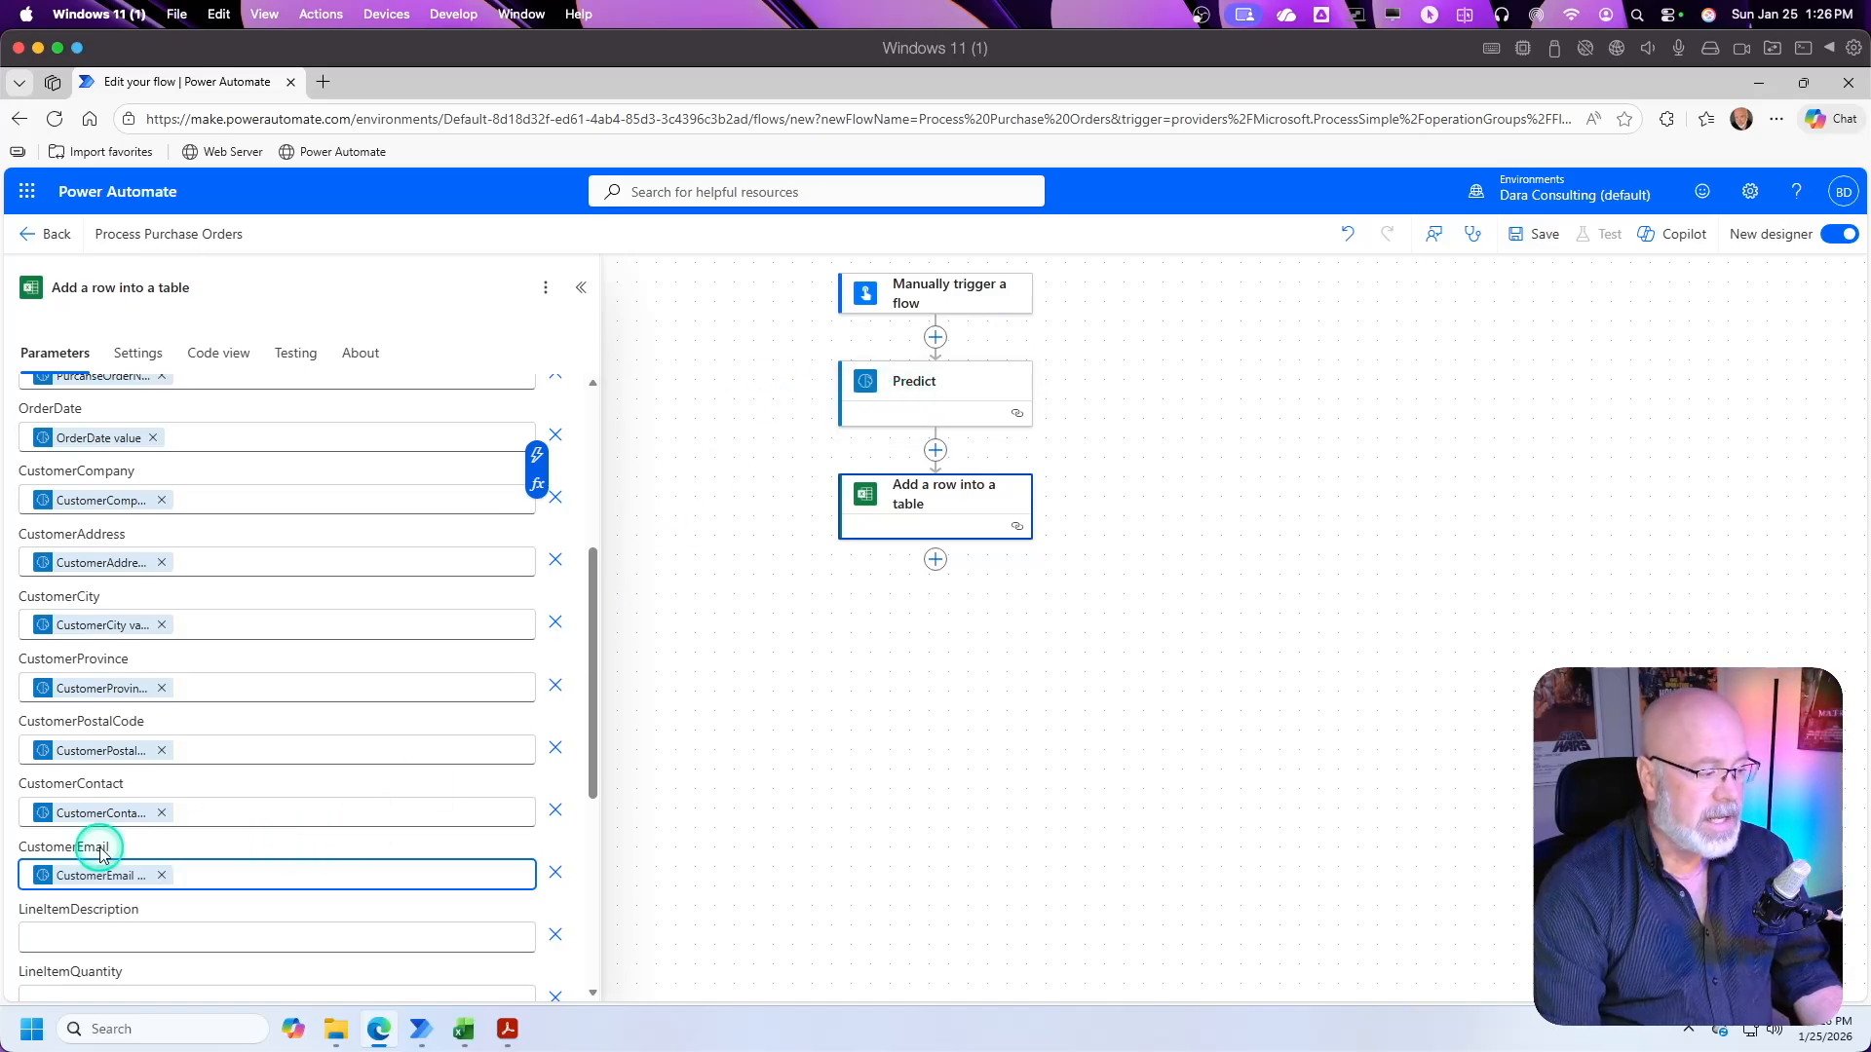
{"action": "scroll", "coordinate": [125, 857], "scroll_direction": "down", "scroll_amount": 2}
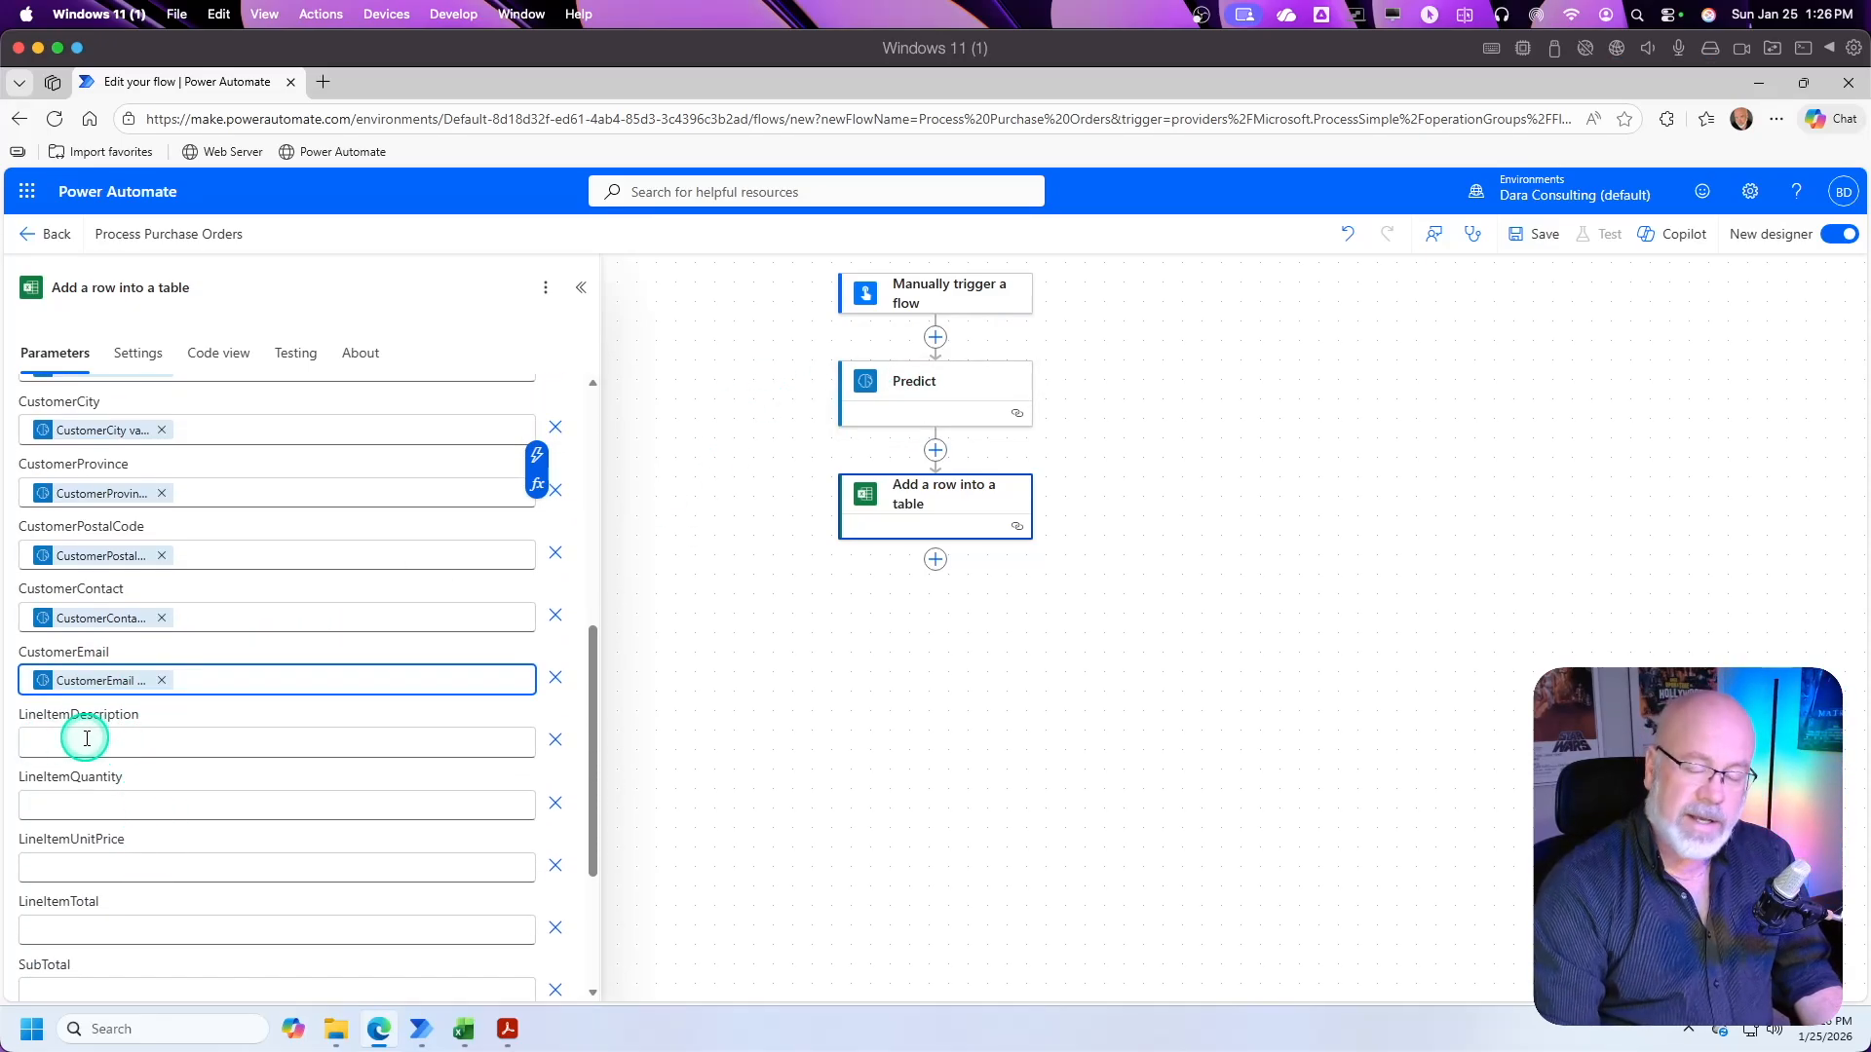
{"action": "left_click", "coordinate": [507, 1031]}
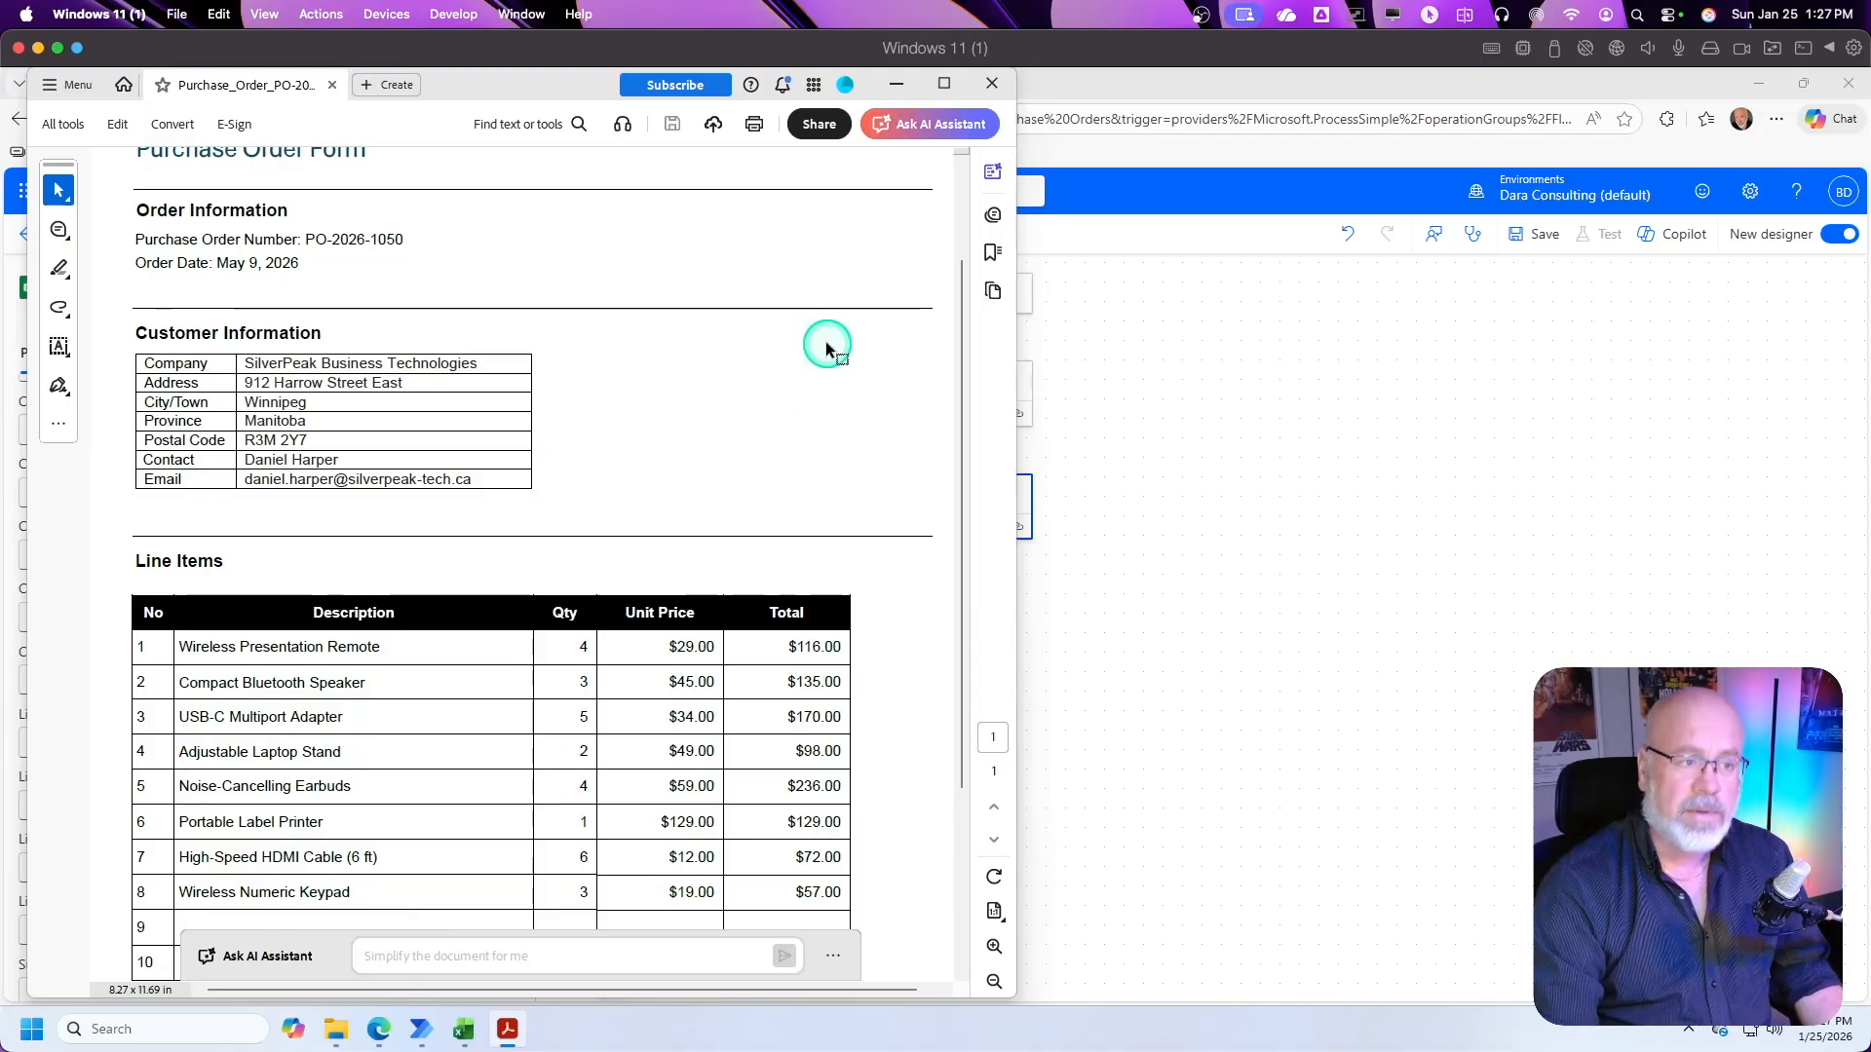
{"action": "left_click", "coordinate": [897, 88]}
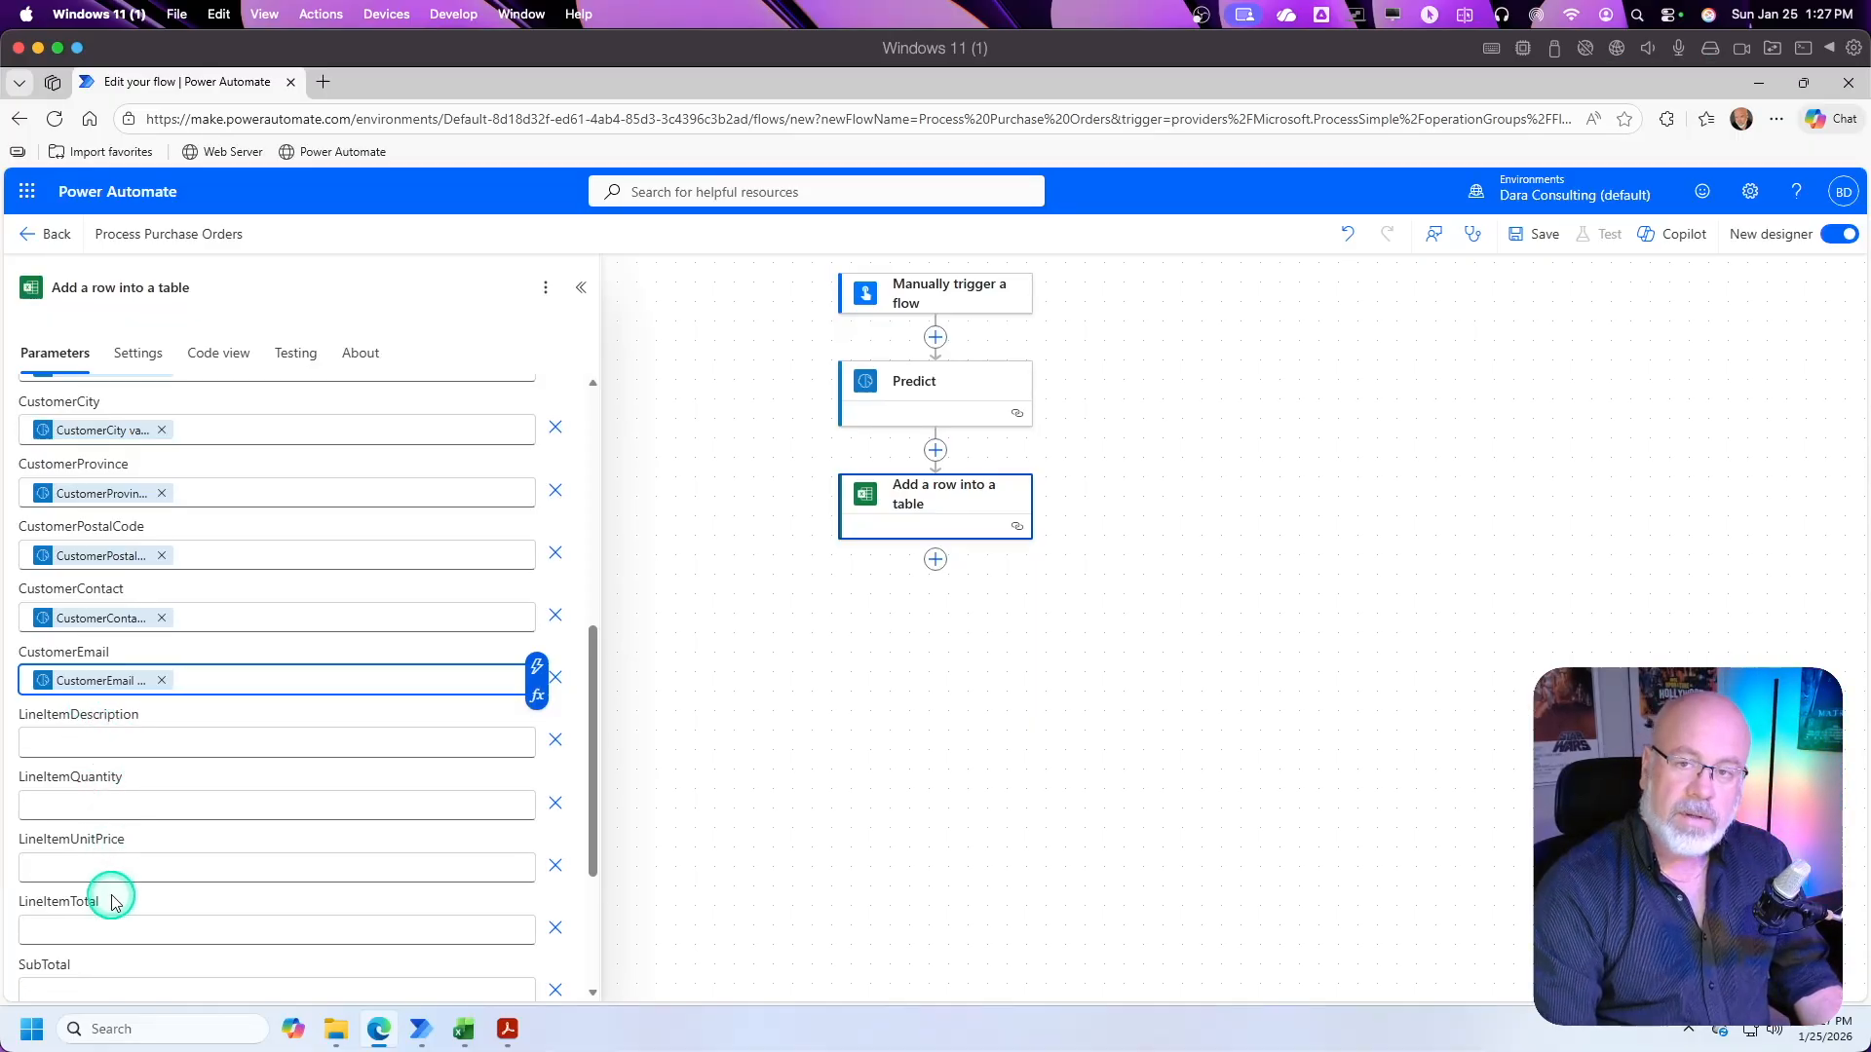
{"action": "left_click", "coordinate": [508, 1029]}
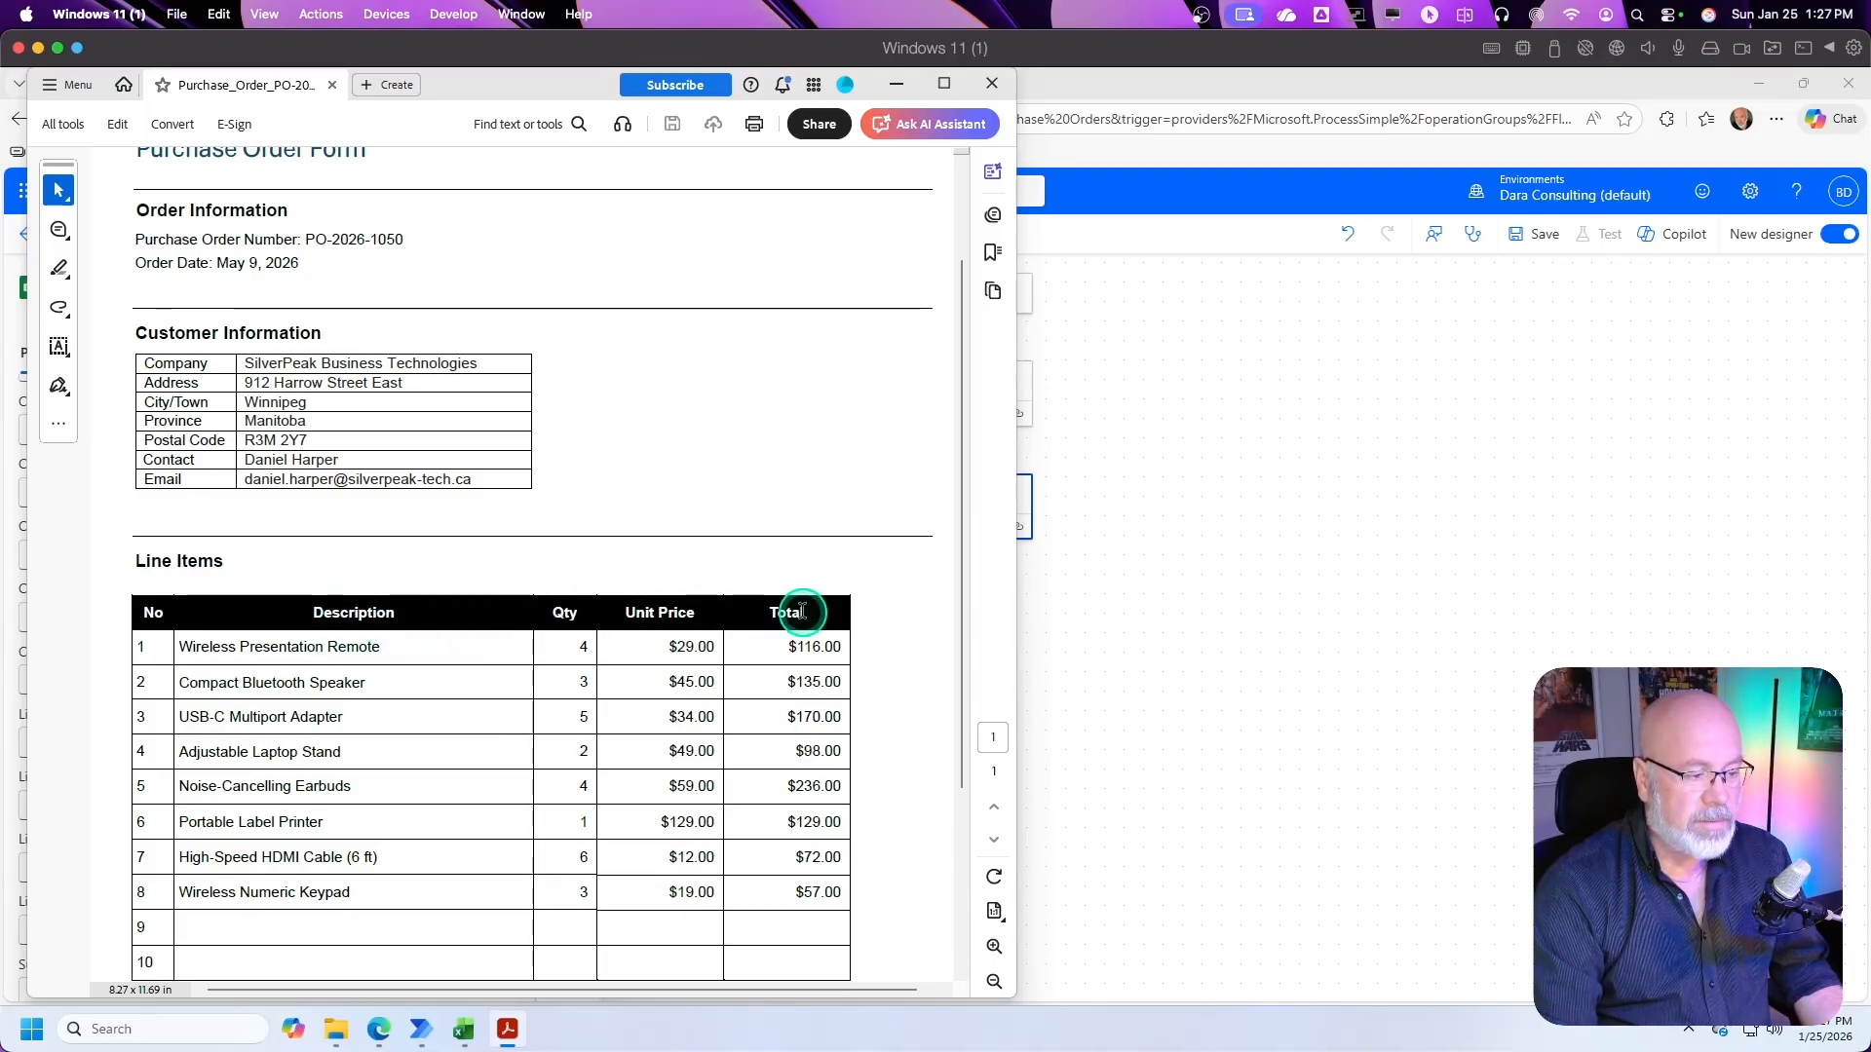
{"action": "left_click", "coordinate": [899, 84]}
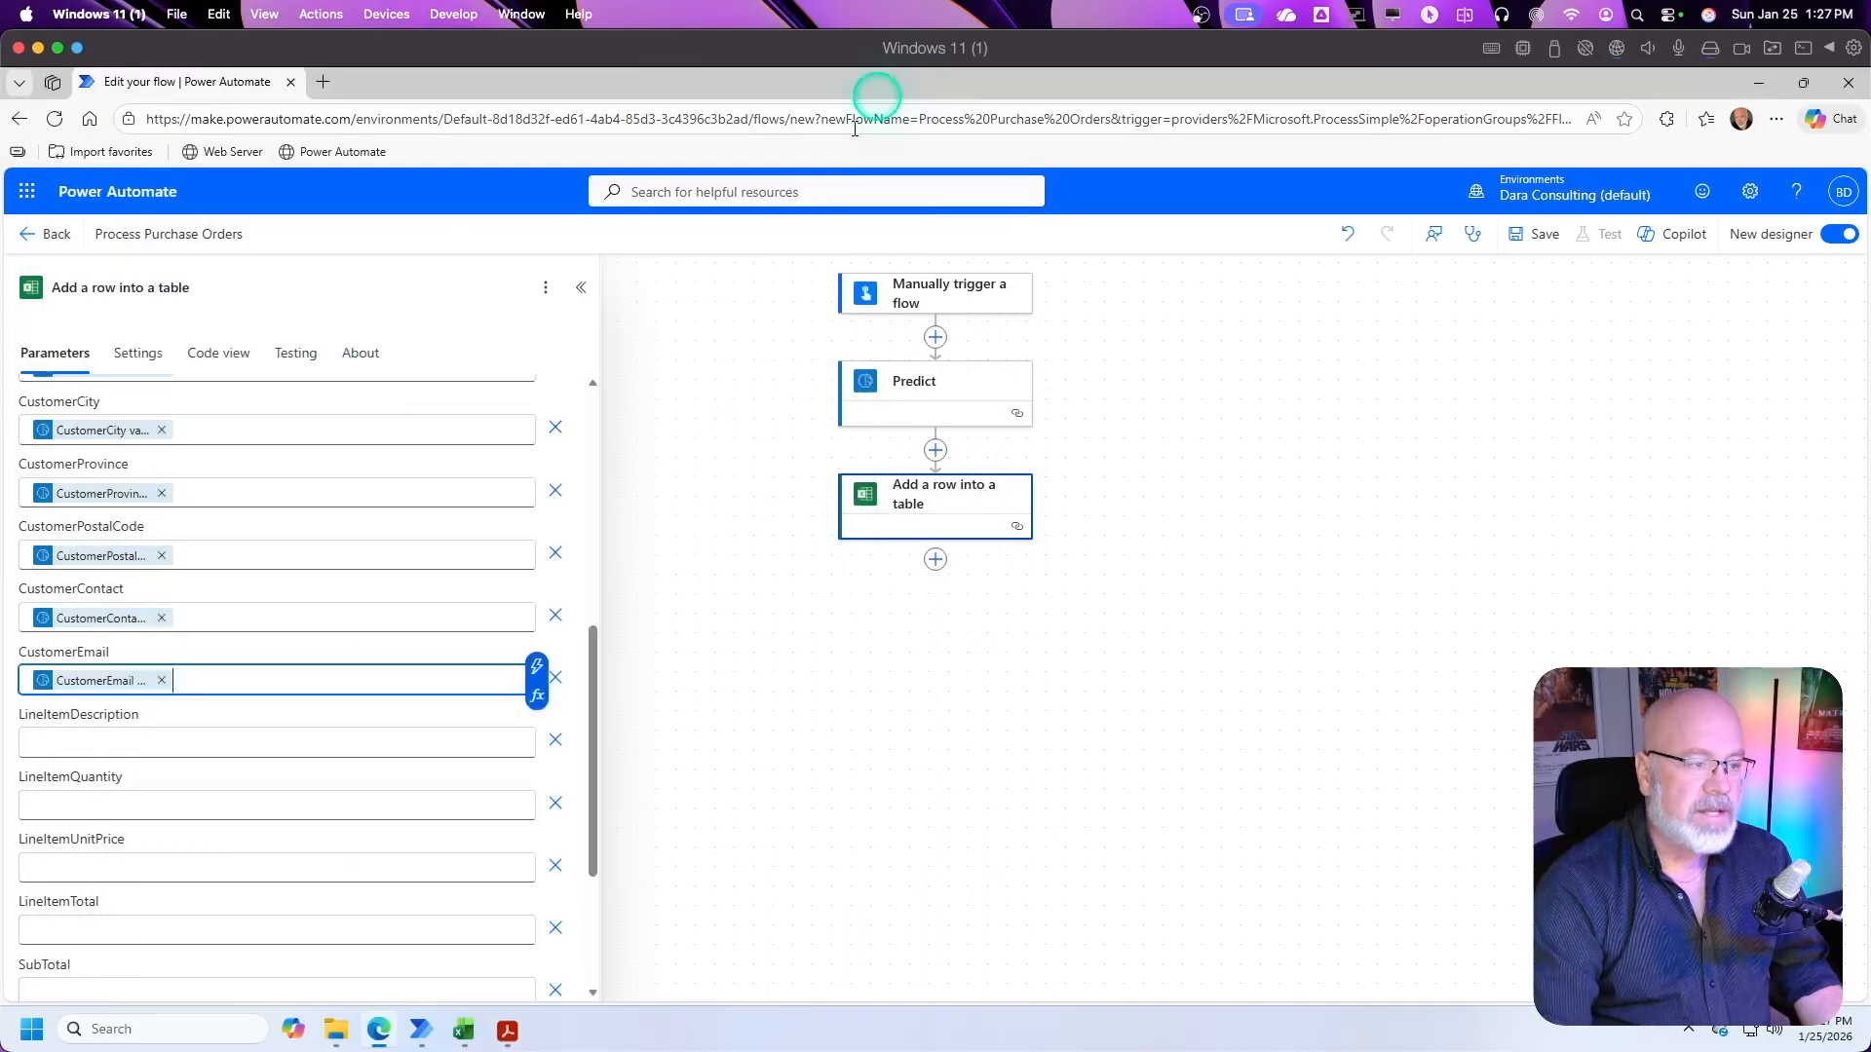
{"action": "left_click", "coordinate": [84, 745]}
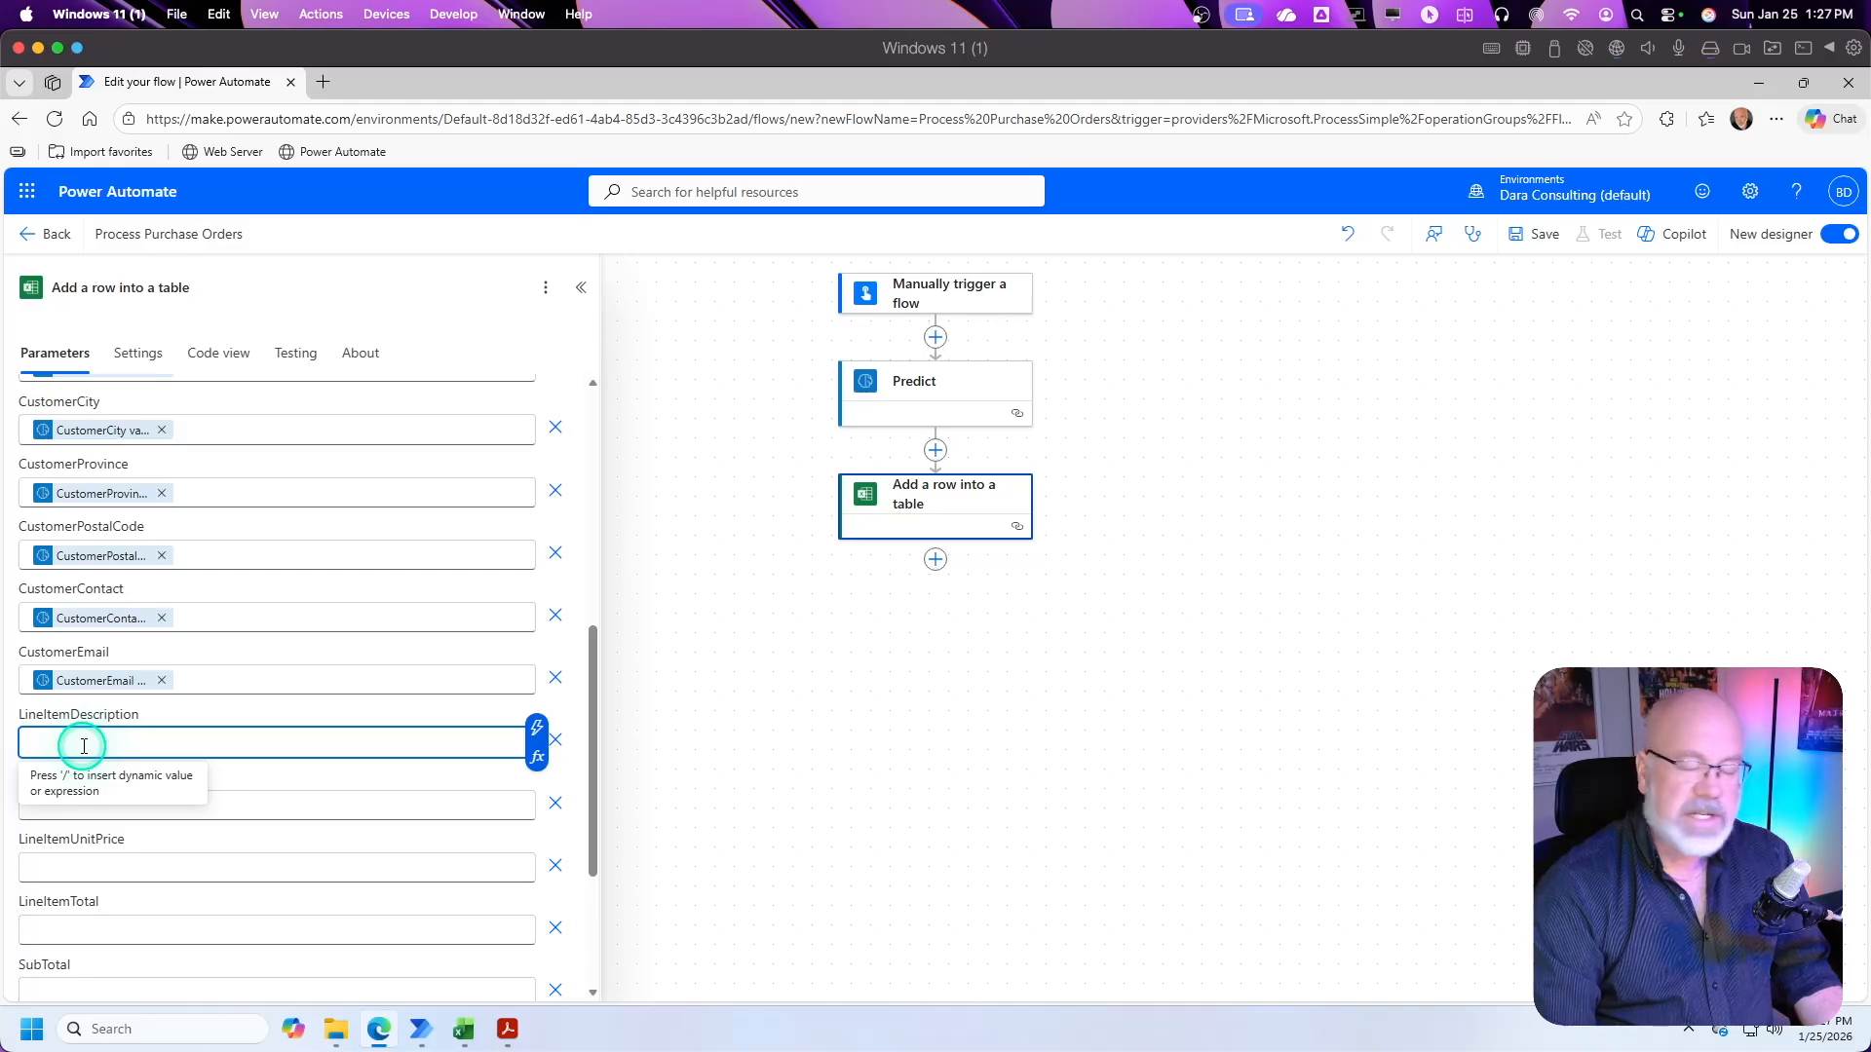
{"action": "left_click", "coordinate": [538, 731]}
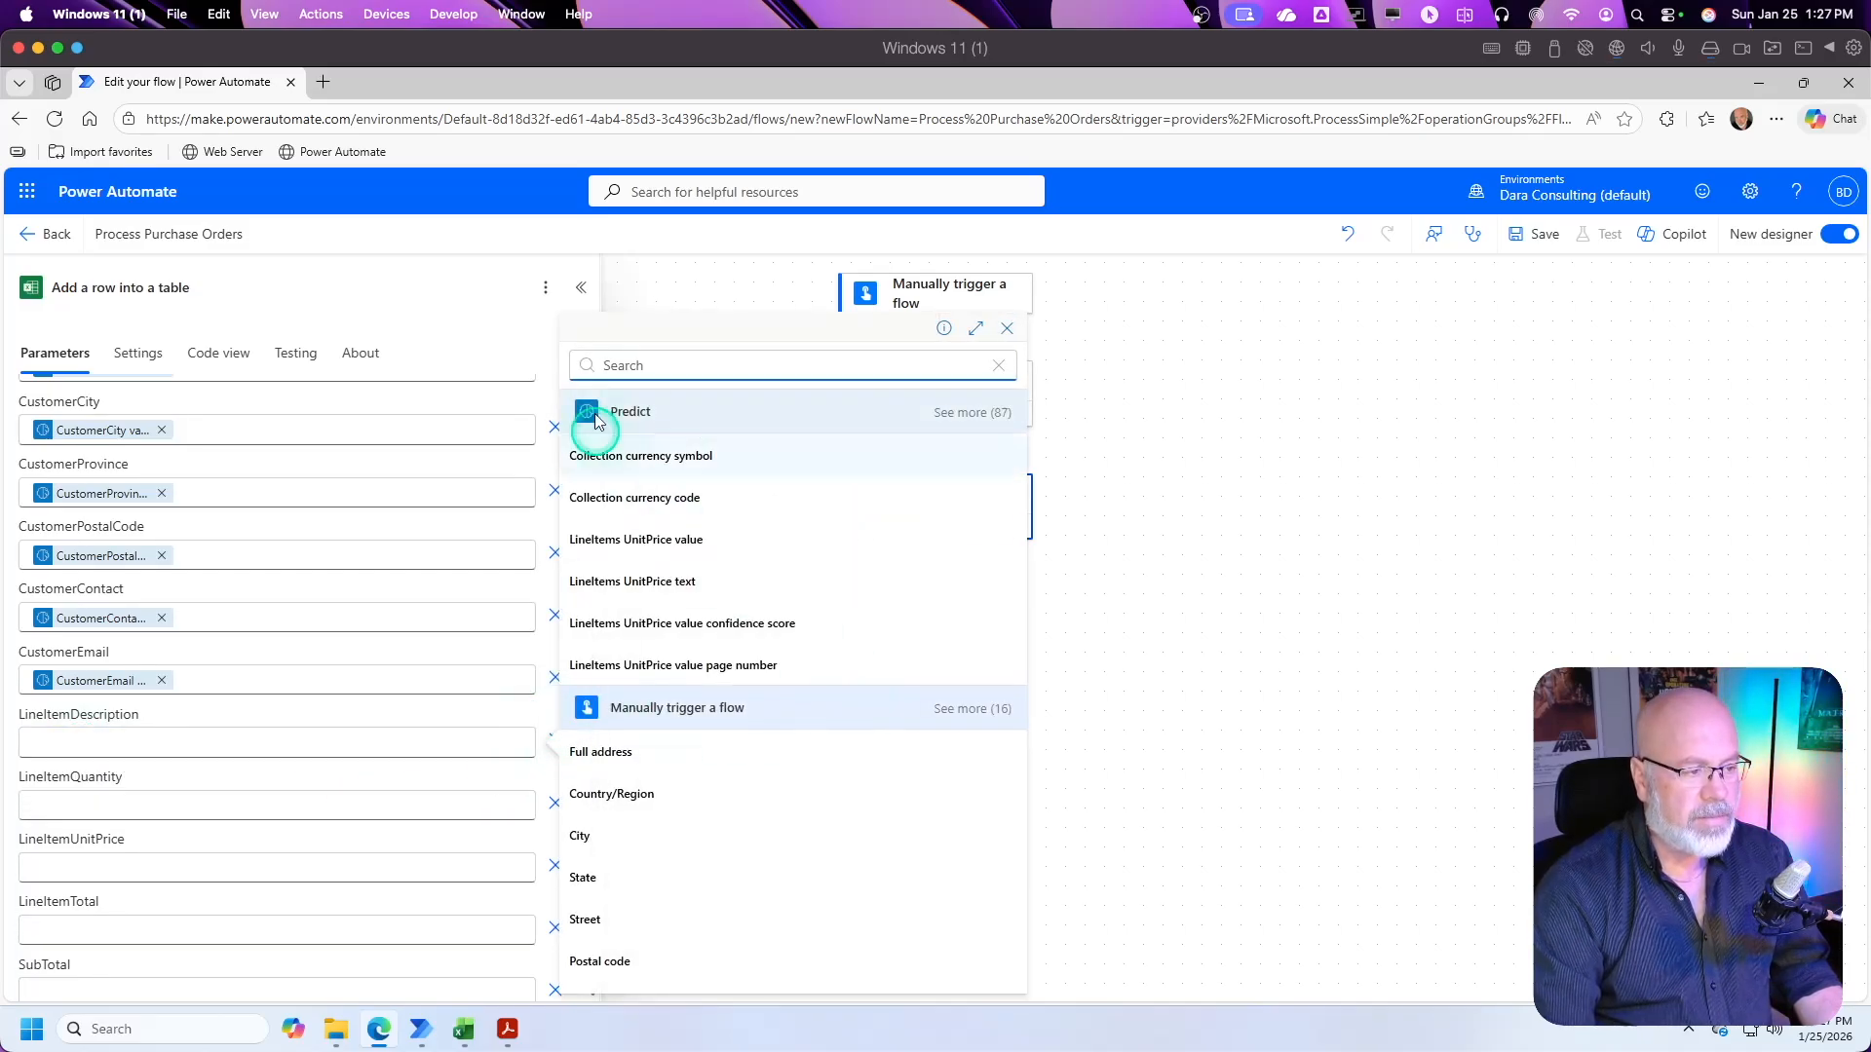
{"action": "type", "text": "description"}
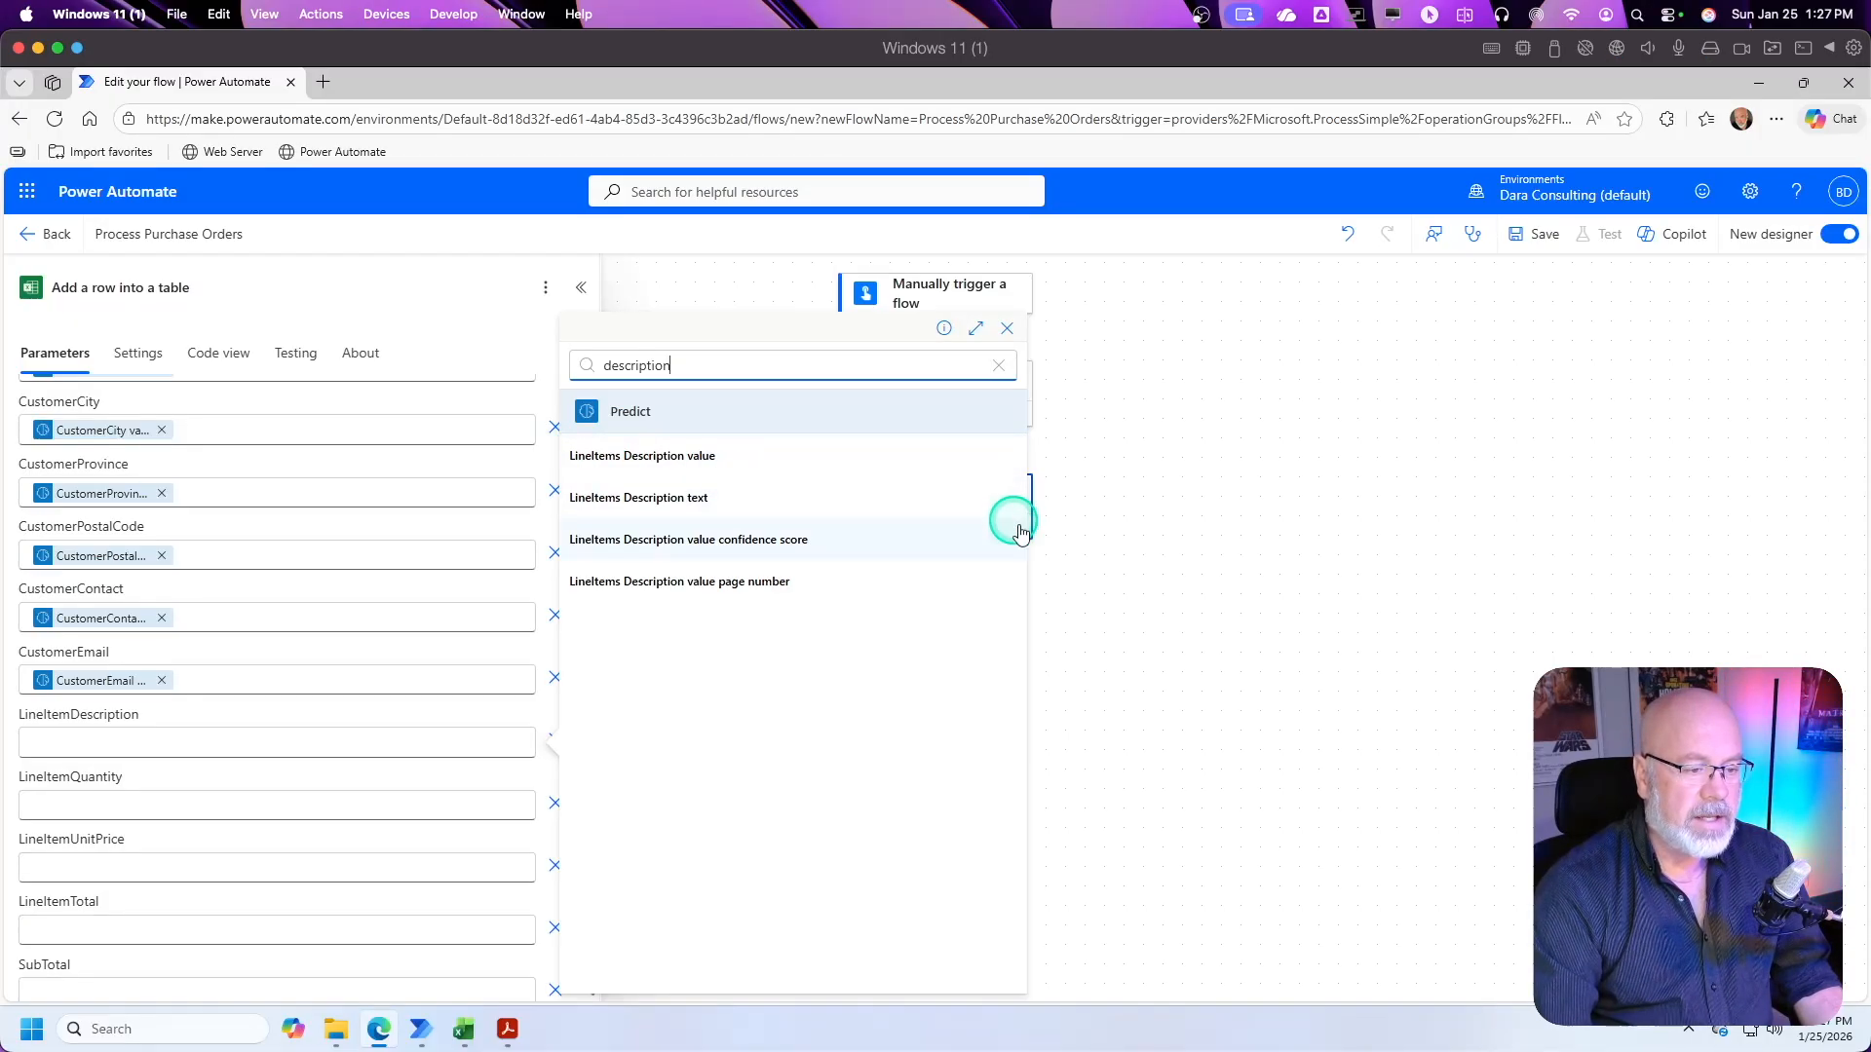
{"action": "left_click", "coordinate": [1153, 563]}
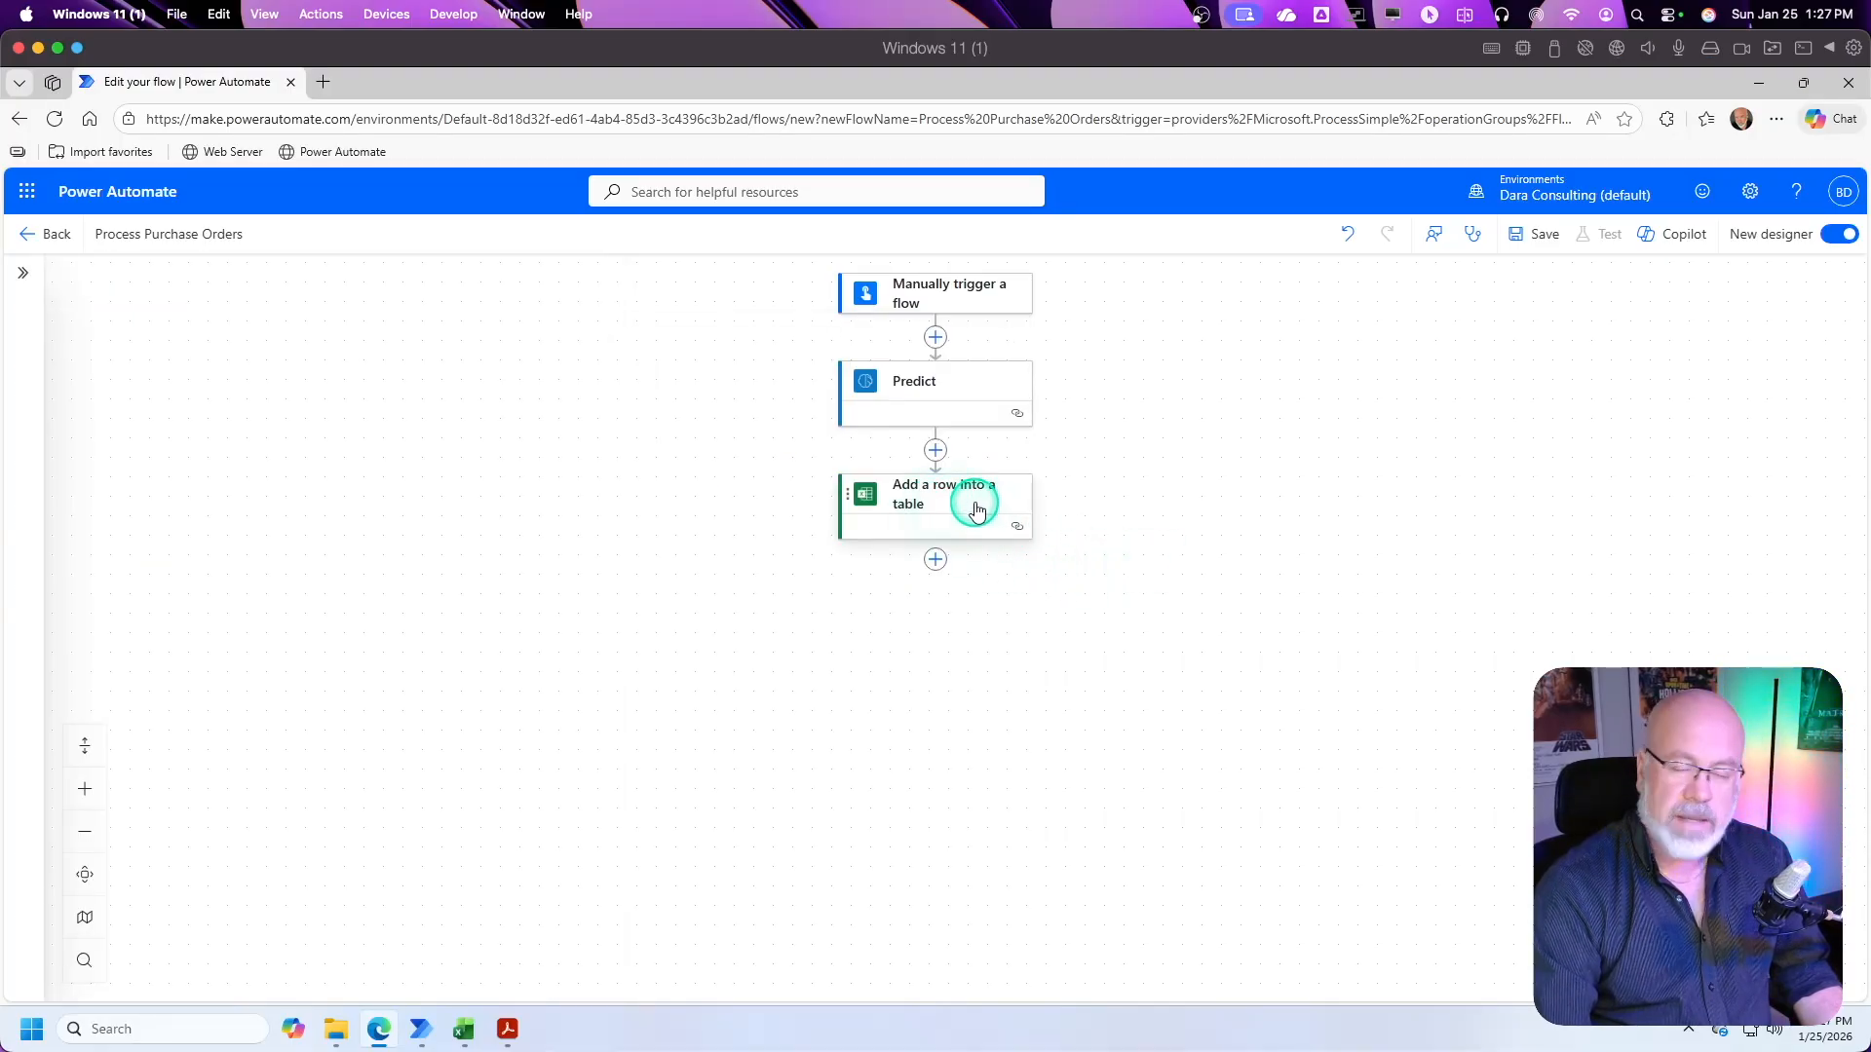
Step: Map the LineItemDescription column to Predict's LineItems Description value and check the line items table in the purchase order PDF
{"action": "left_click", "coordinate": [978, 509]}
{"action": "left_click_drag", "start_coordinate": [589, 573], "coordinate": [581, 893]}
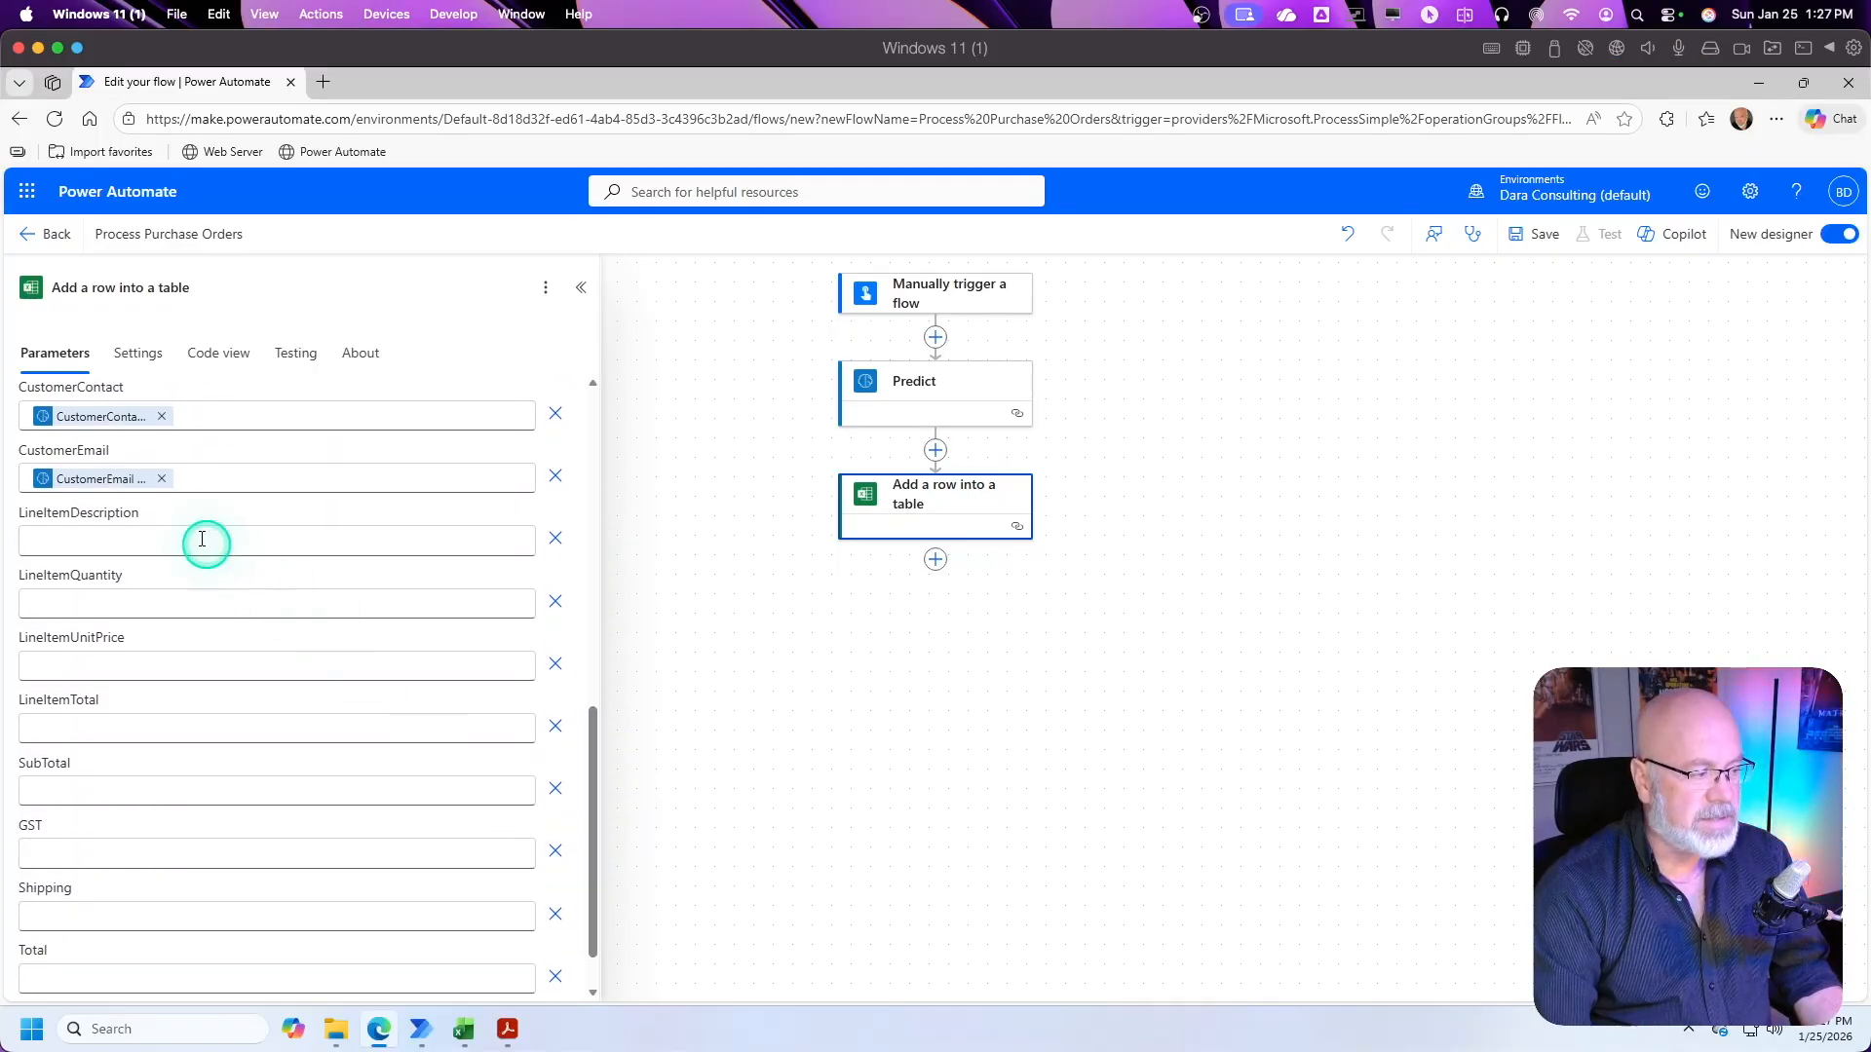
{"action": "left_click", "coordinate": [273, 542]}
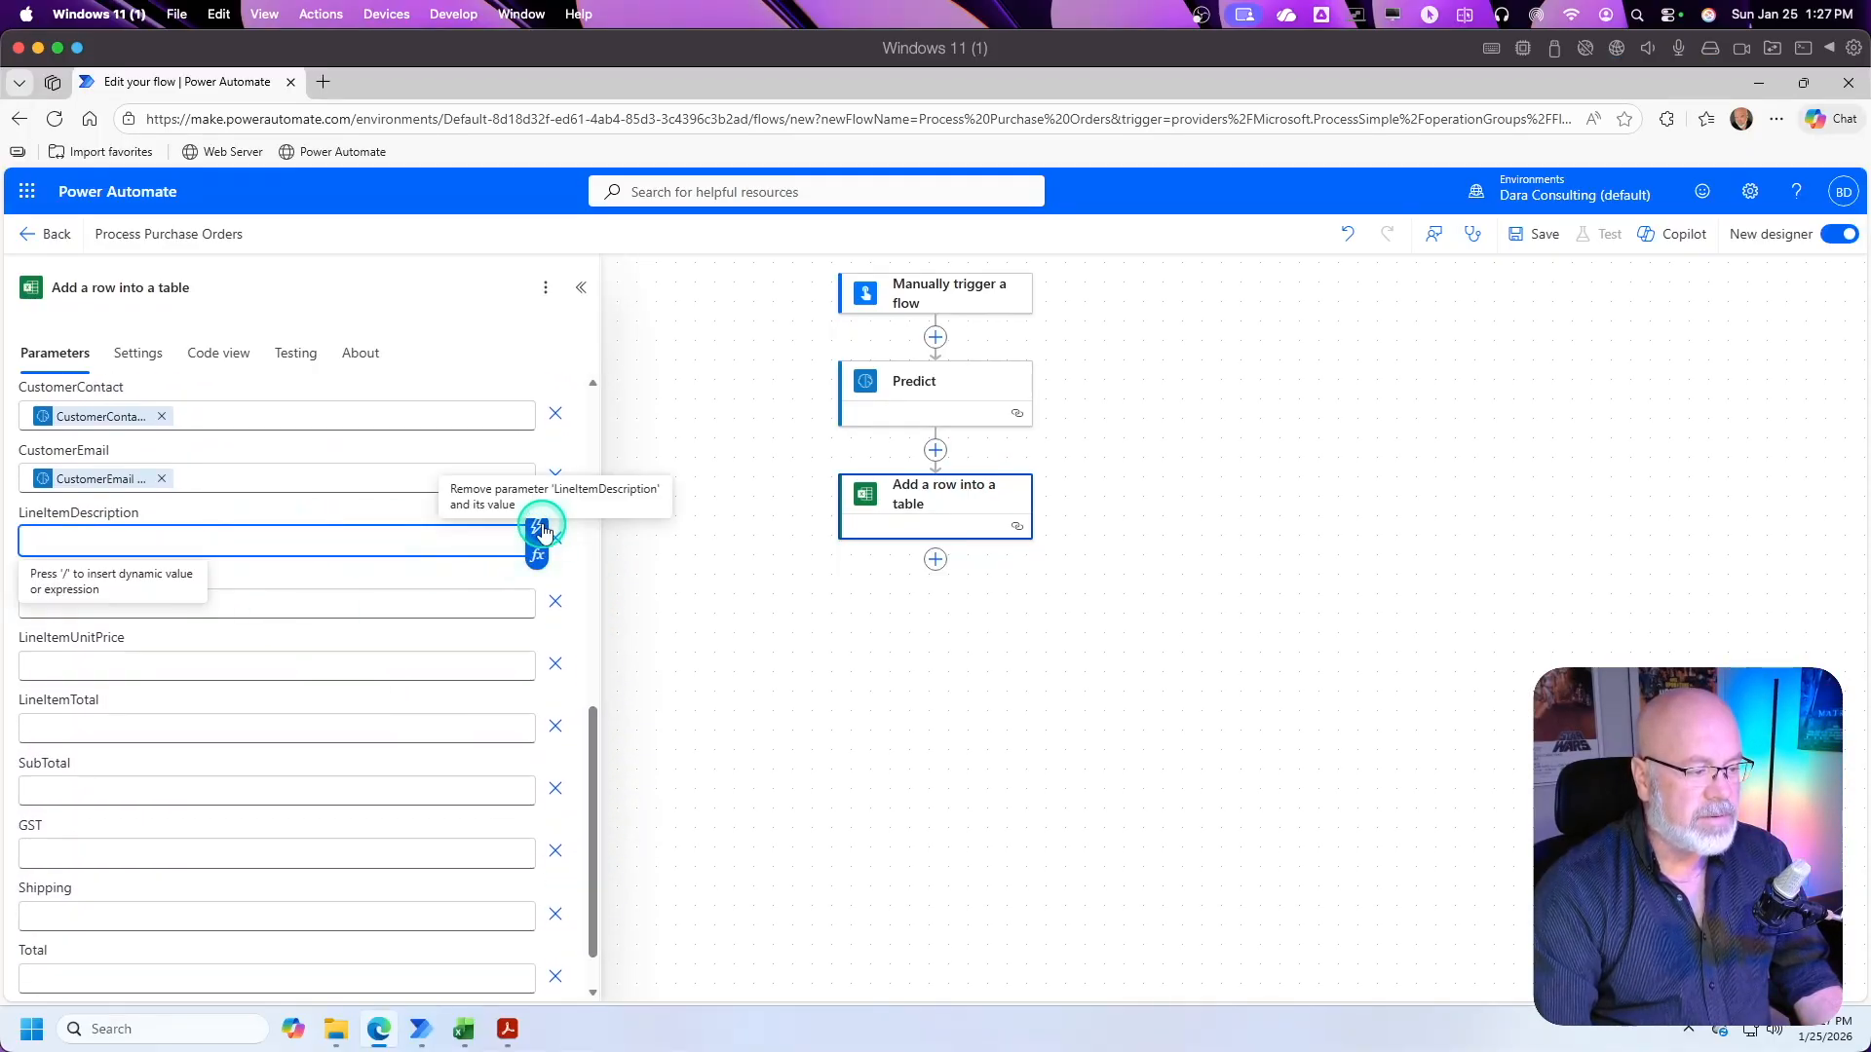
{"action": "left_click", "coordinate": [549, 531]}
{"action": "type", "text": "dewcription"}
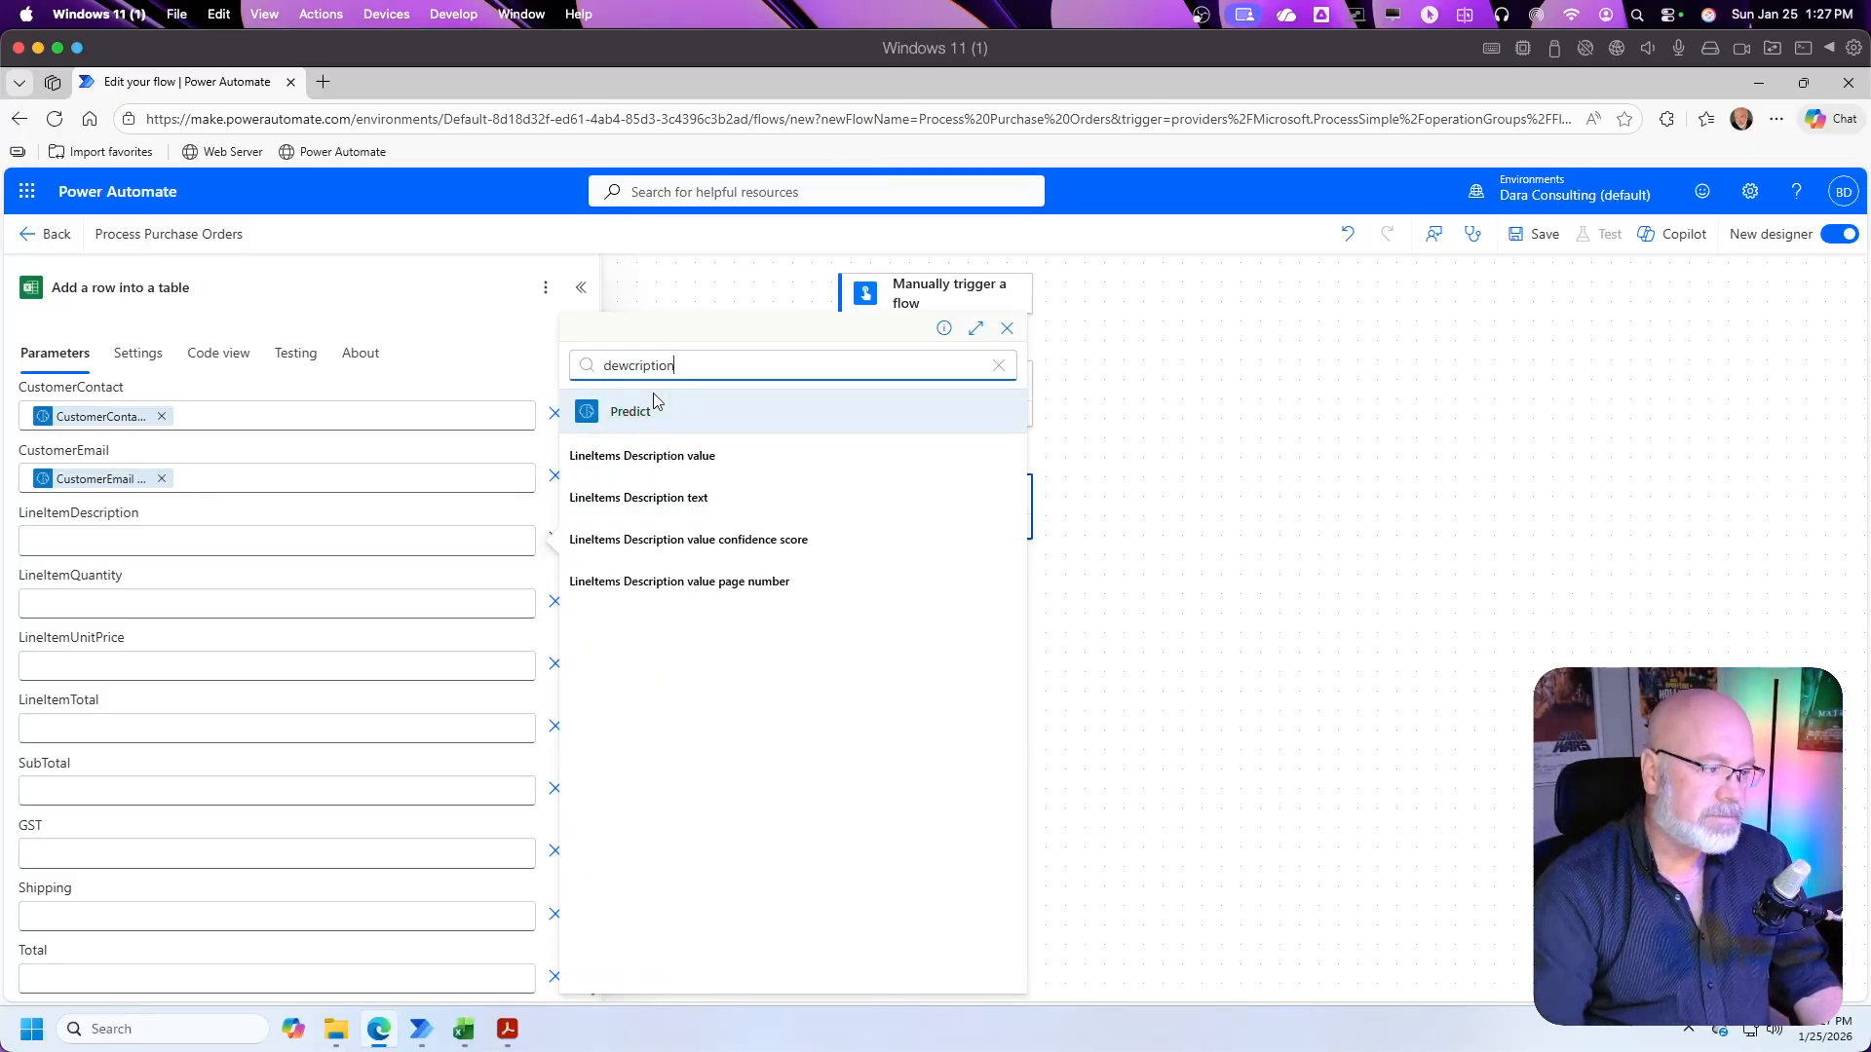
{"action": "left_click", "coordinate": [702, 456]}
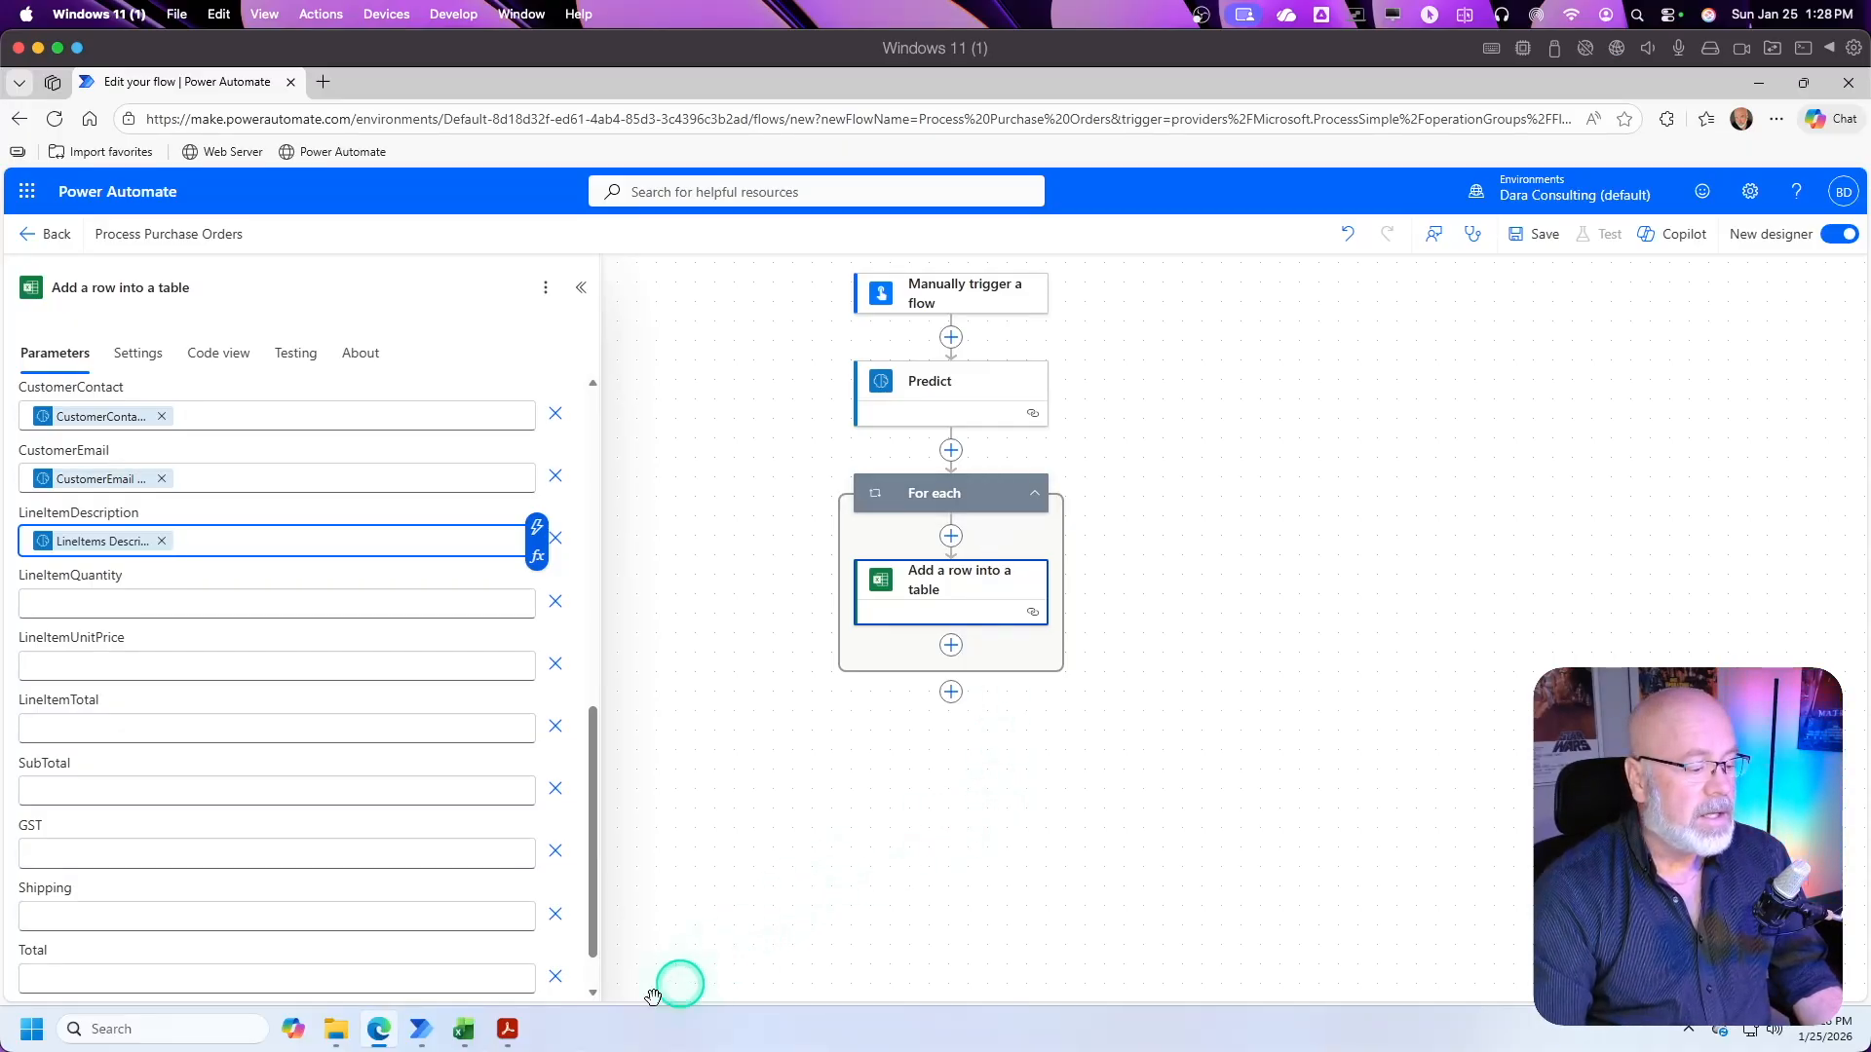
{"action": "left_click", "coordinate": [504, 1039]}
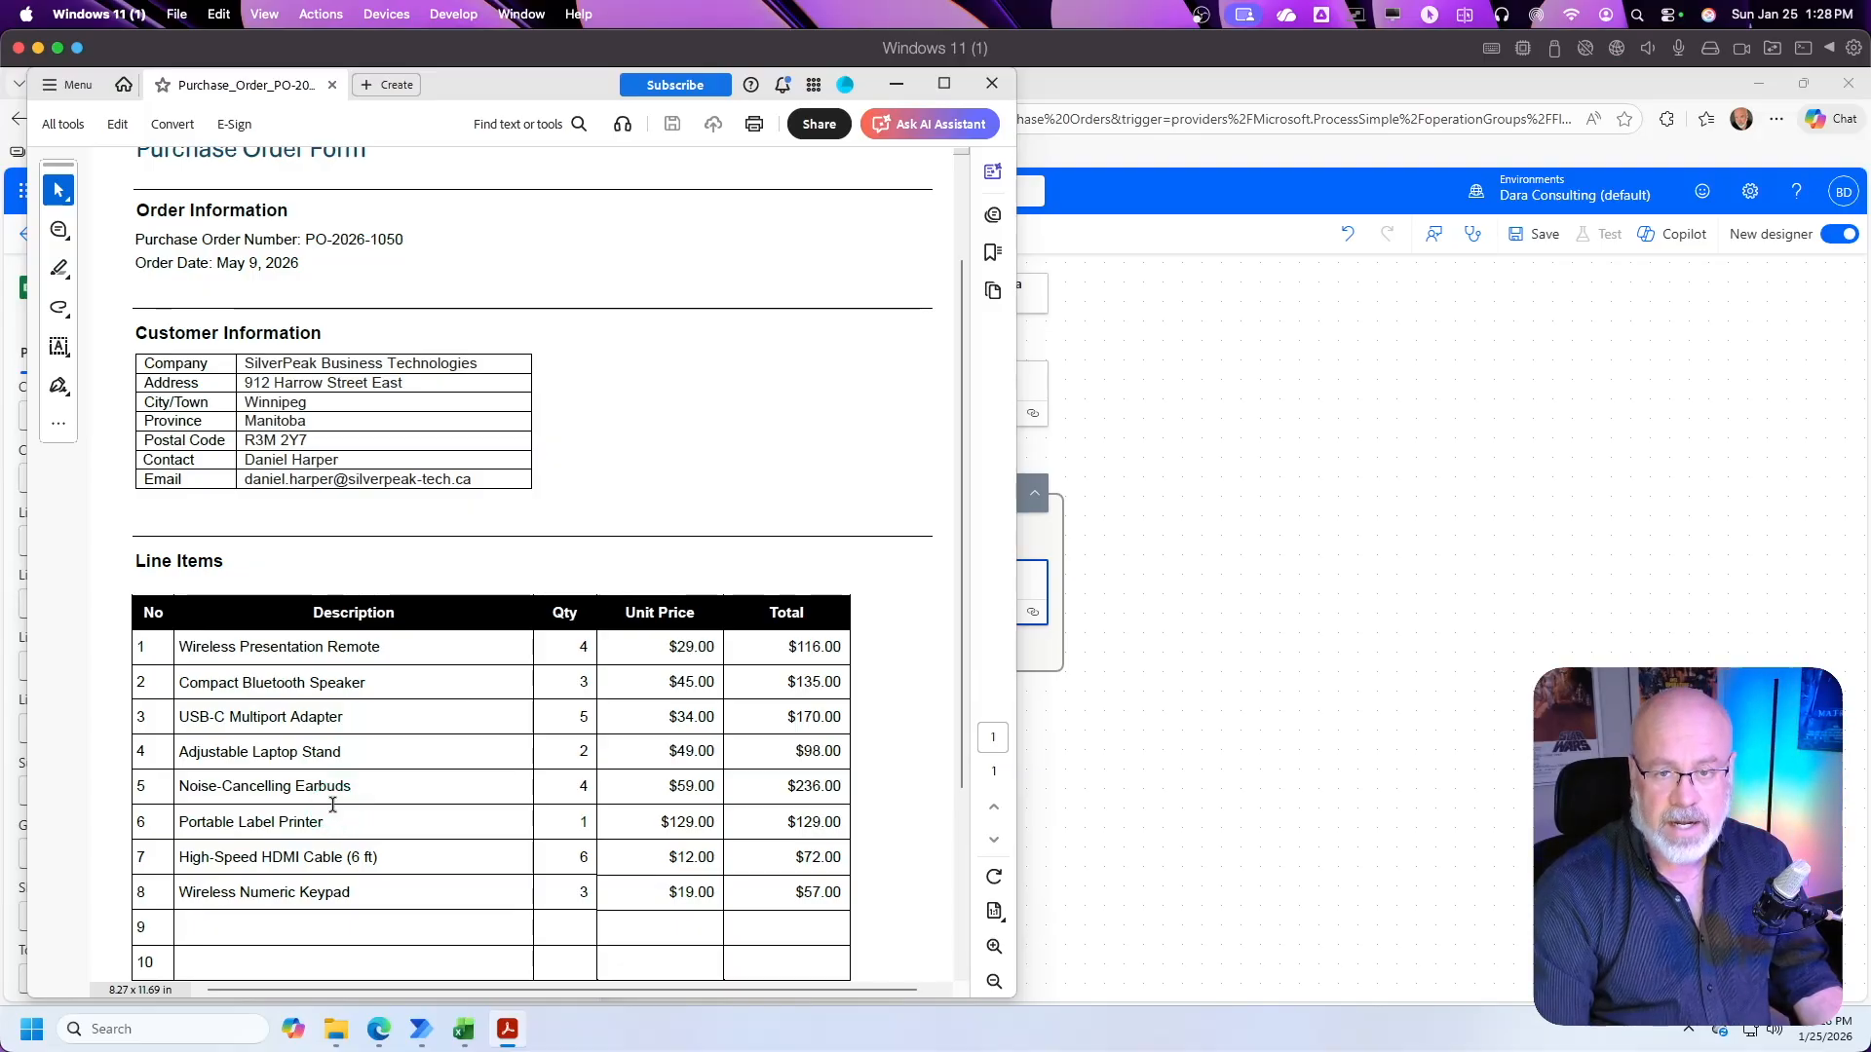
{"action": "left_click", "coordinate": [897, 84]}
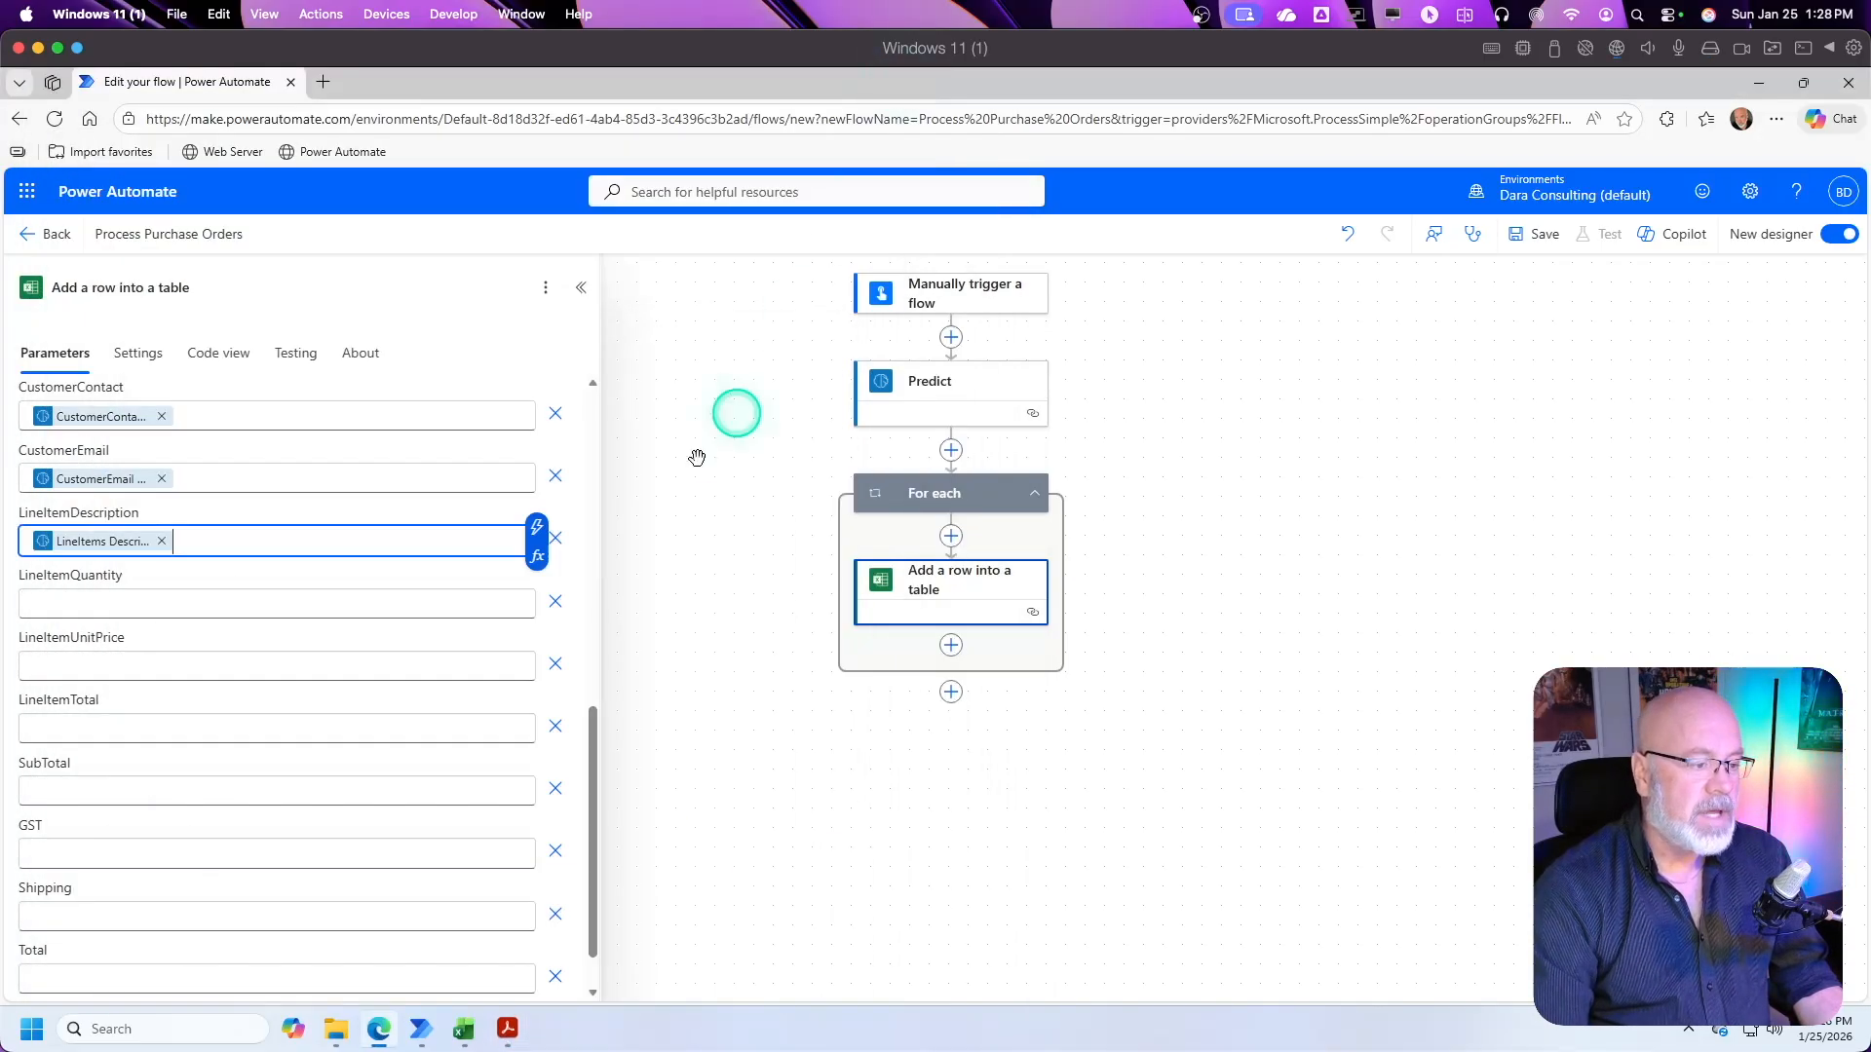
Step: Map the LineItemQuantity column to Predict's LineItems Quantity value, searching the dynamic content for "quan"
{"action": "left_click", "coordinate": [107, 604]}
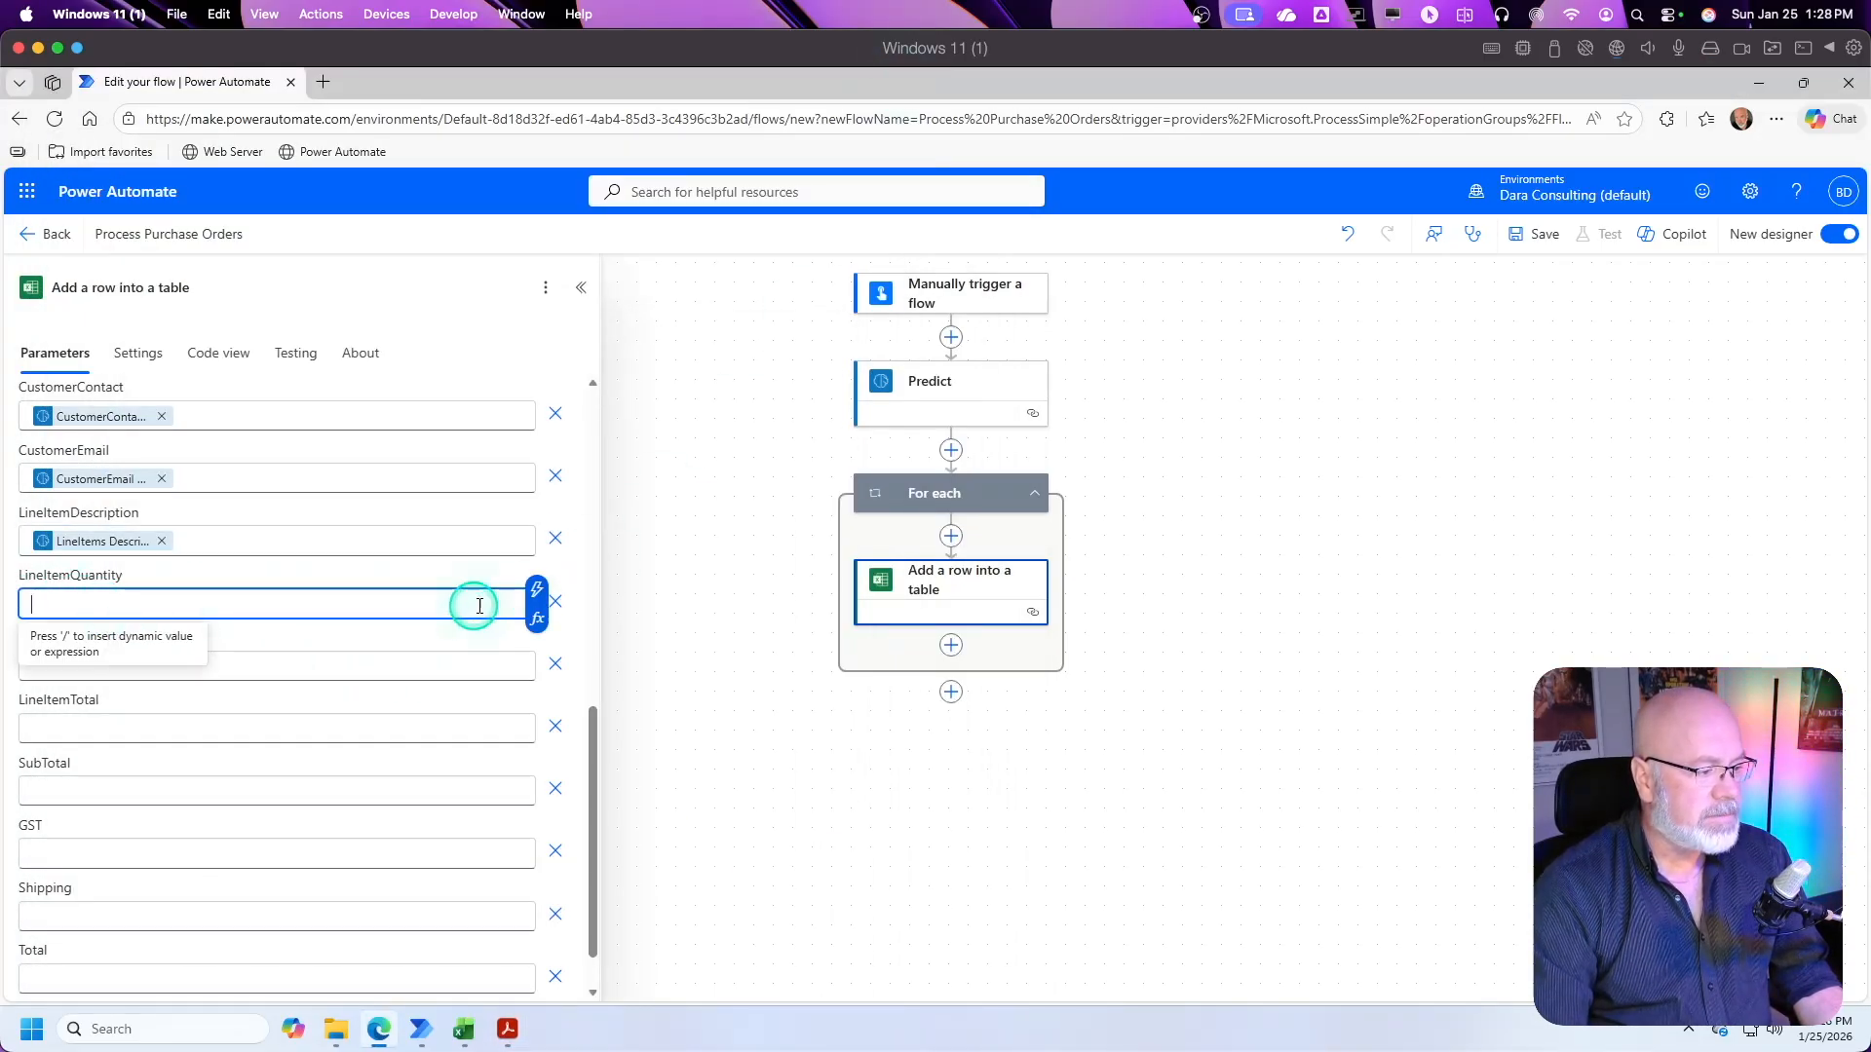
{"action": "left_click", "coordinate": [536, 591]}
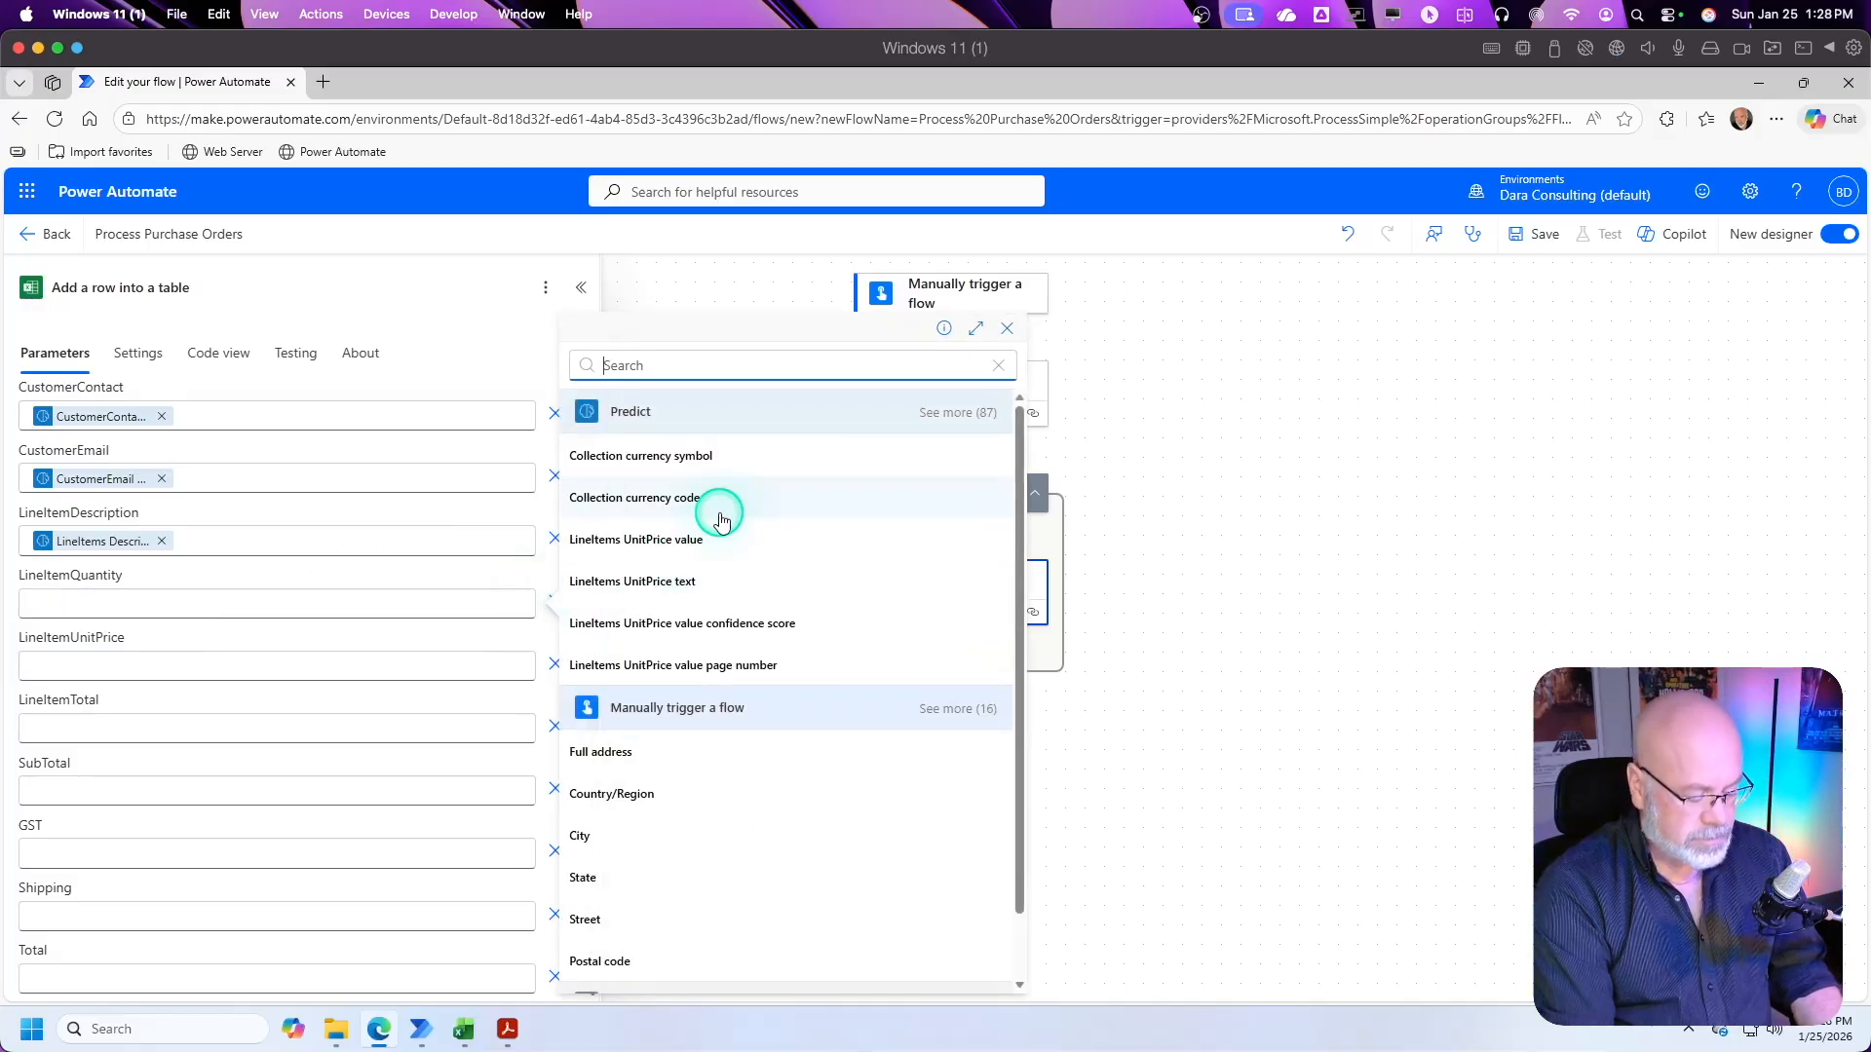
{"action": "type", "text": "quan"}
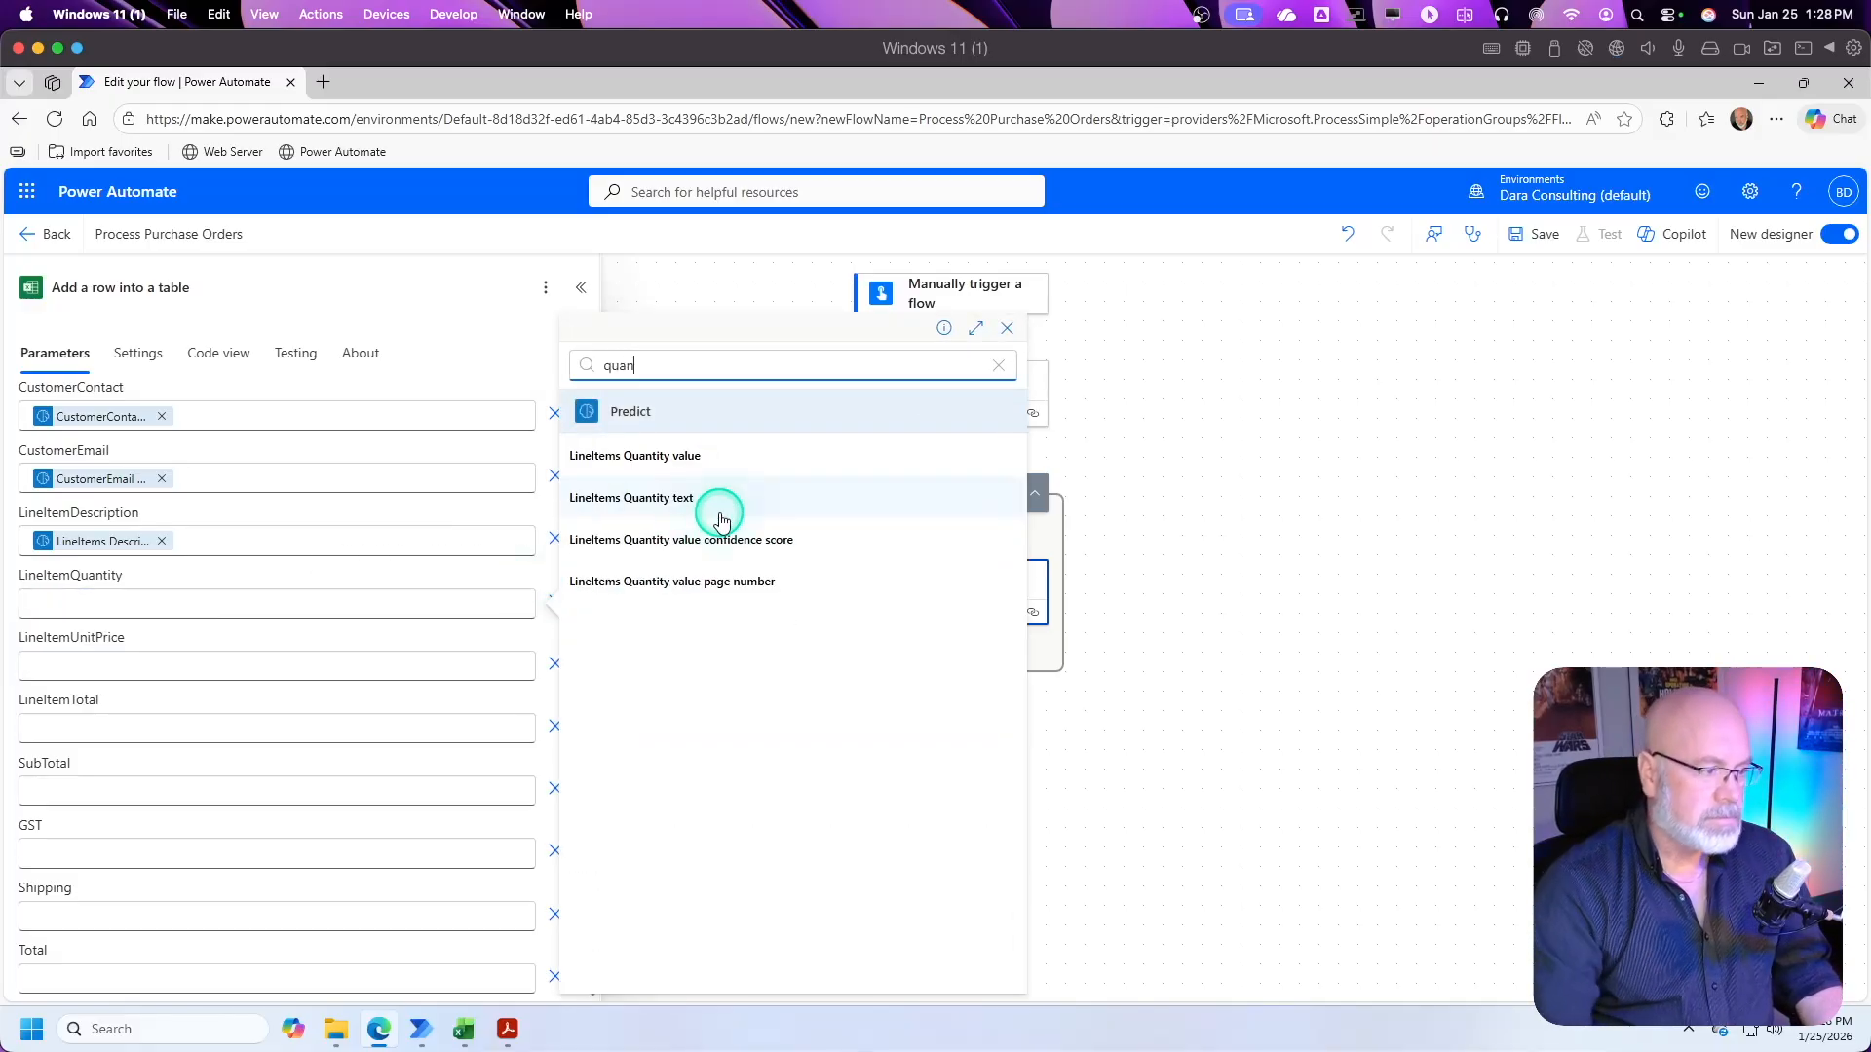
{"action": "left_click", "coordinate": [678, 454]}
{"action": "left_click", "coordinate": [676, 447]}
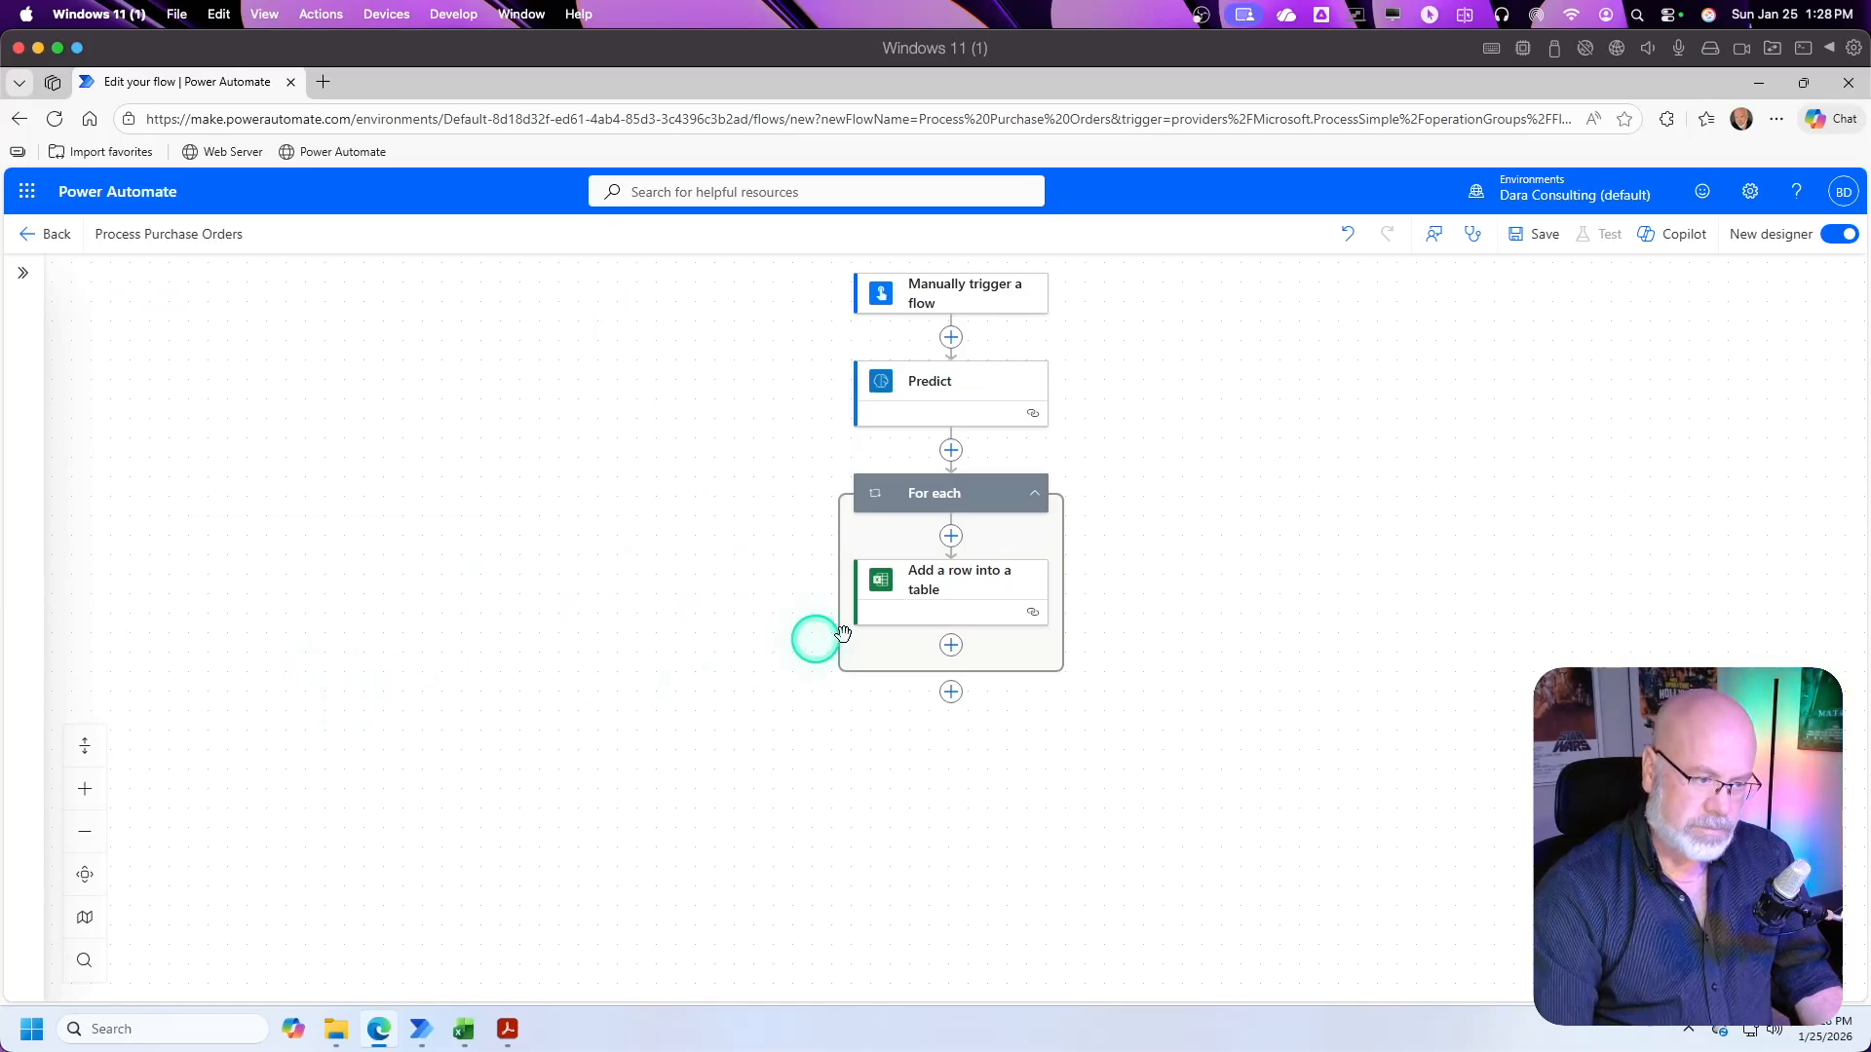
Step: Map the LineItemUnitPrice column of the Add a row into a table action to LineItems UnitPrice value, searching the dynamic content for "unit"
{"action": "left_click", "coordinate": [974, 587]}
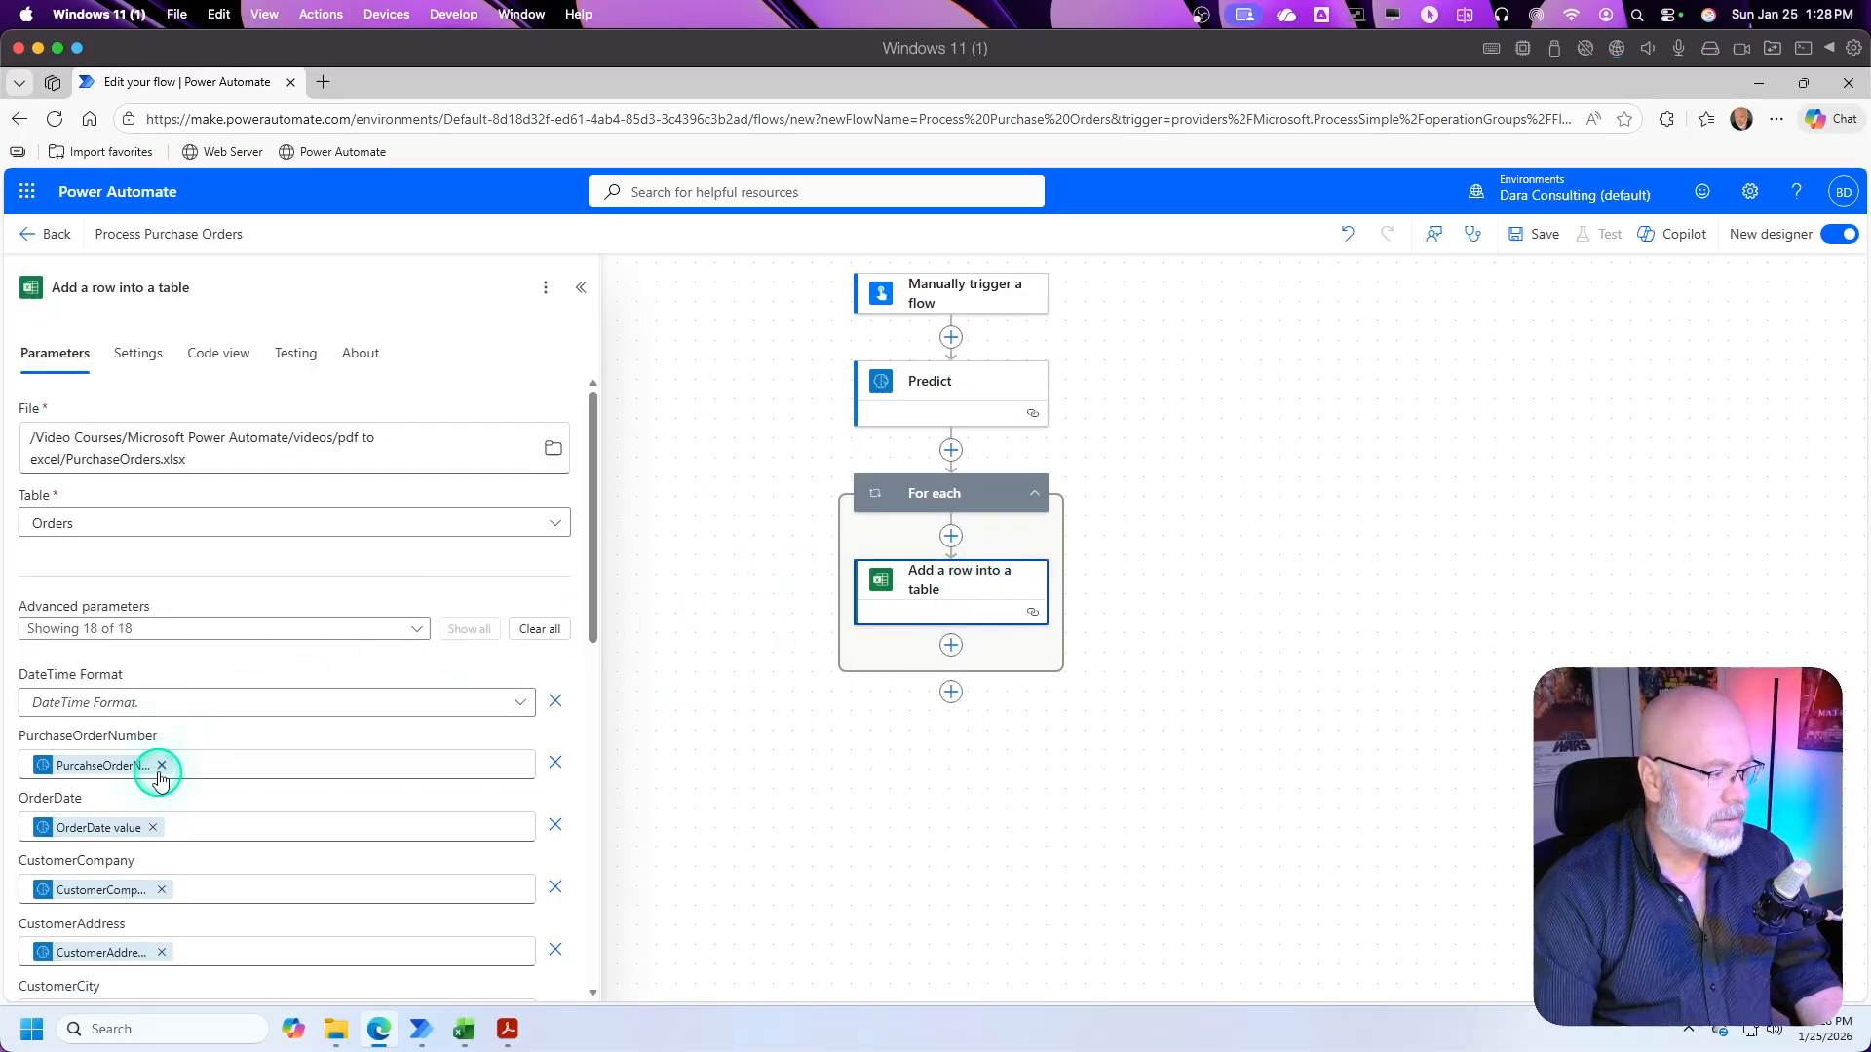
{"action": "scroll", "coordinate": [205, 739], "scroll_direction": "down", "scroll_amount": 4}
{"action": "scroll", "coordinate": [217, 734], "scroll_direction": "down", "scroll_amount": 4}
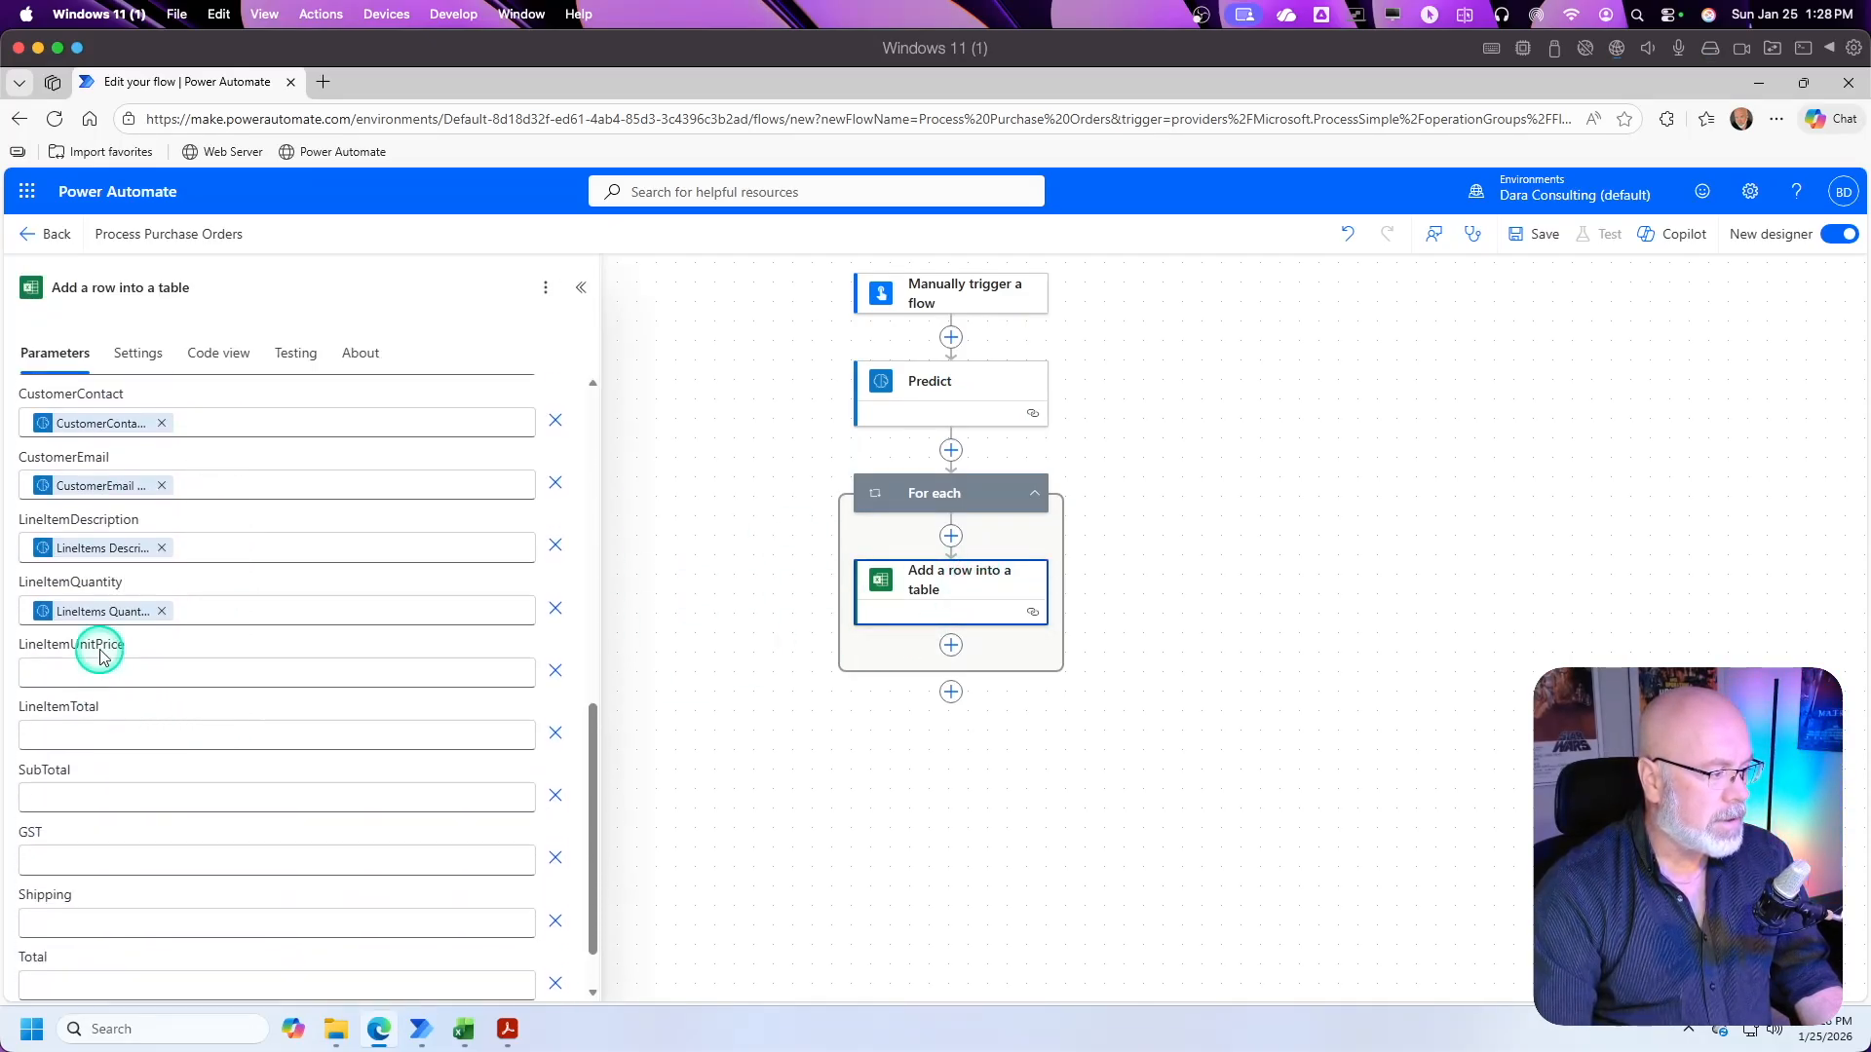
{"action": "left_click", "coordinate": [104, 670]}
{"action": "left_click", "coordinate": [537, 659]}
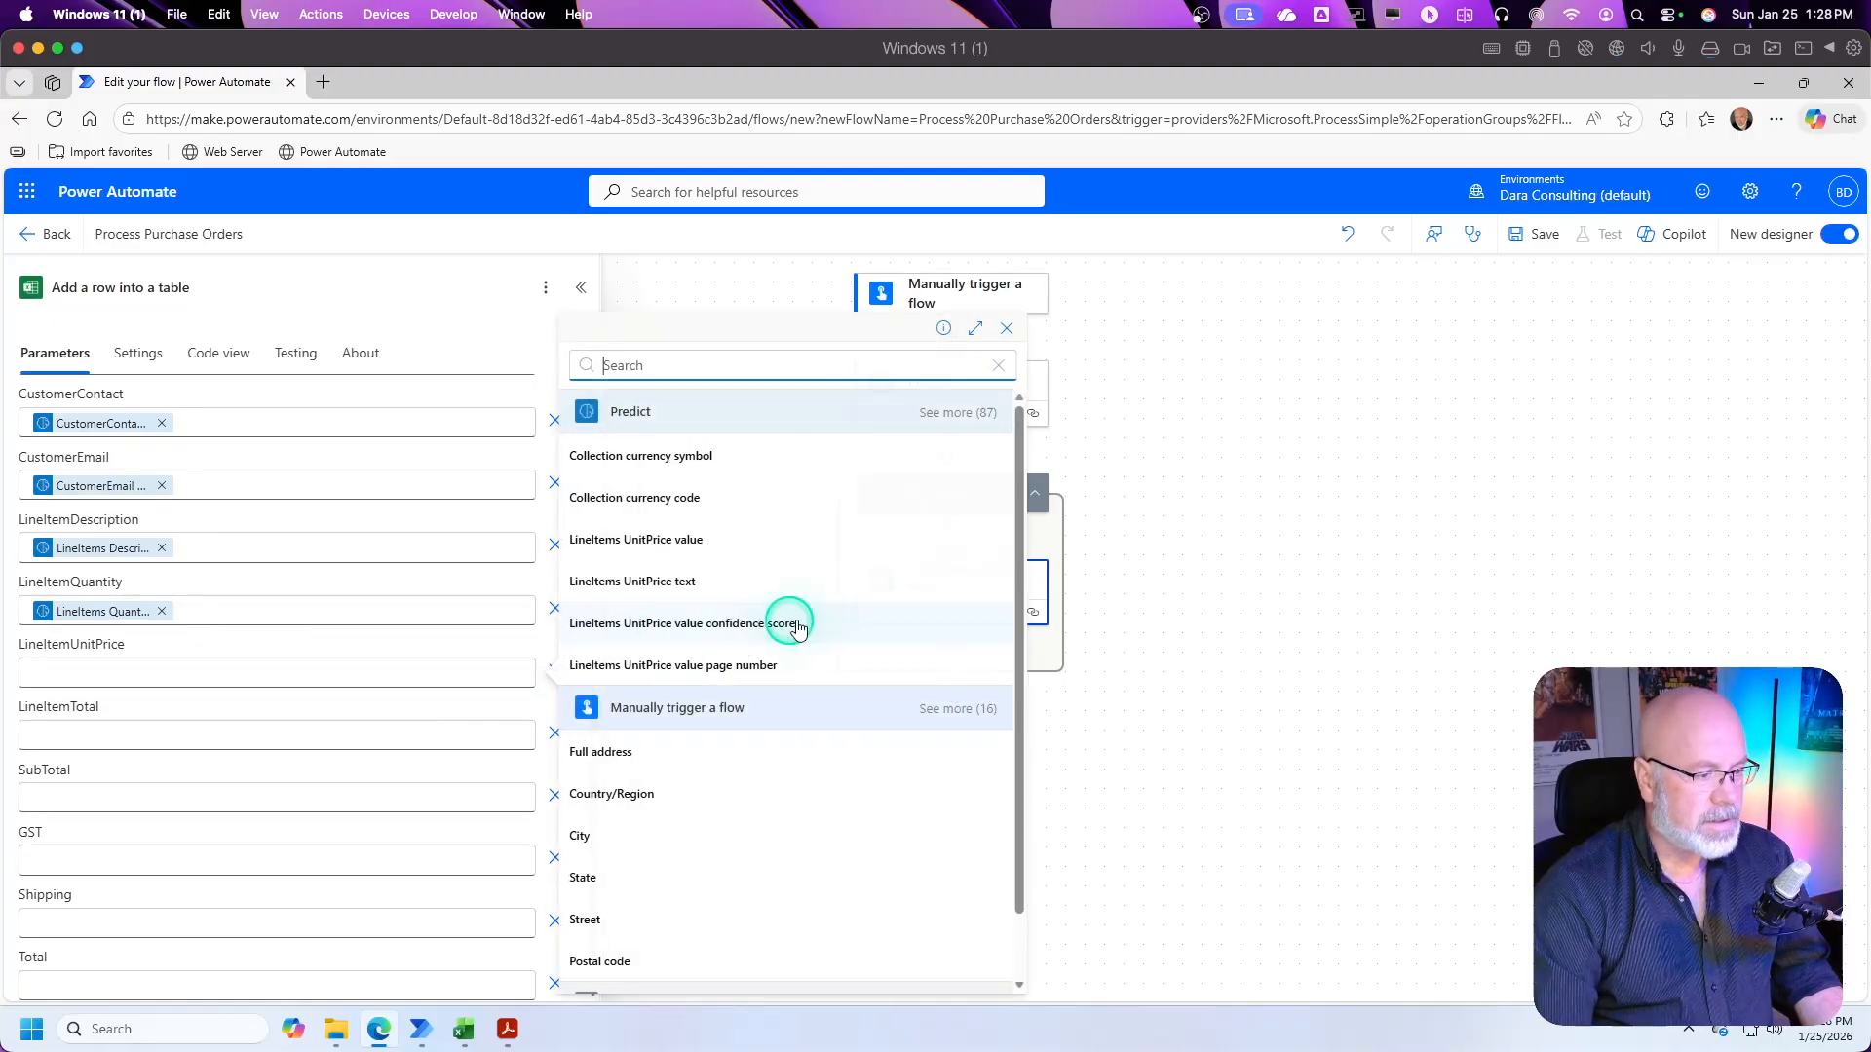
{"action": "type", "text": "uni"}
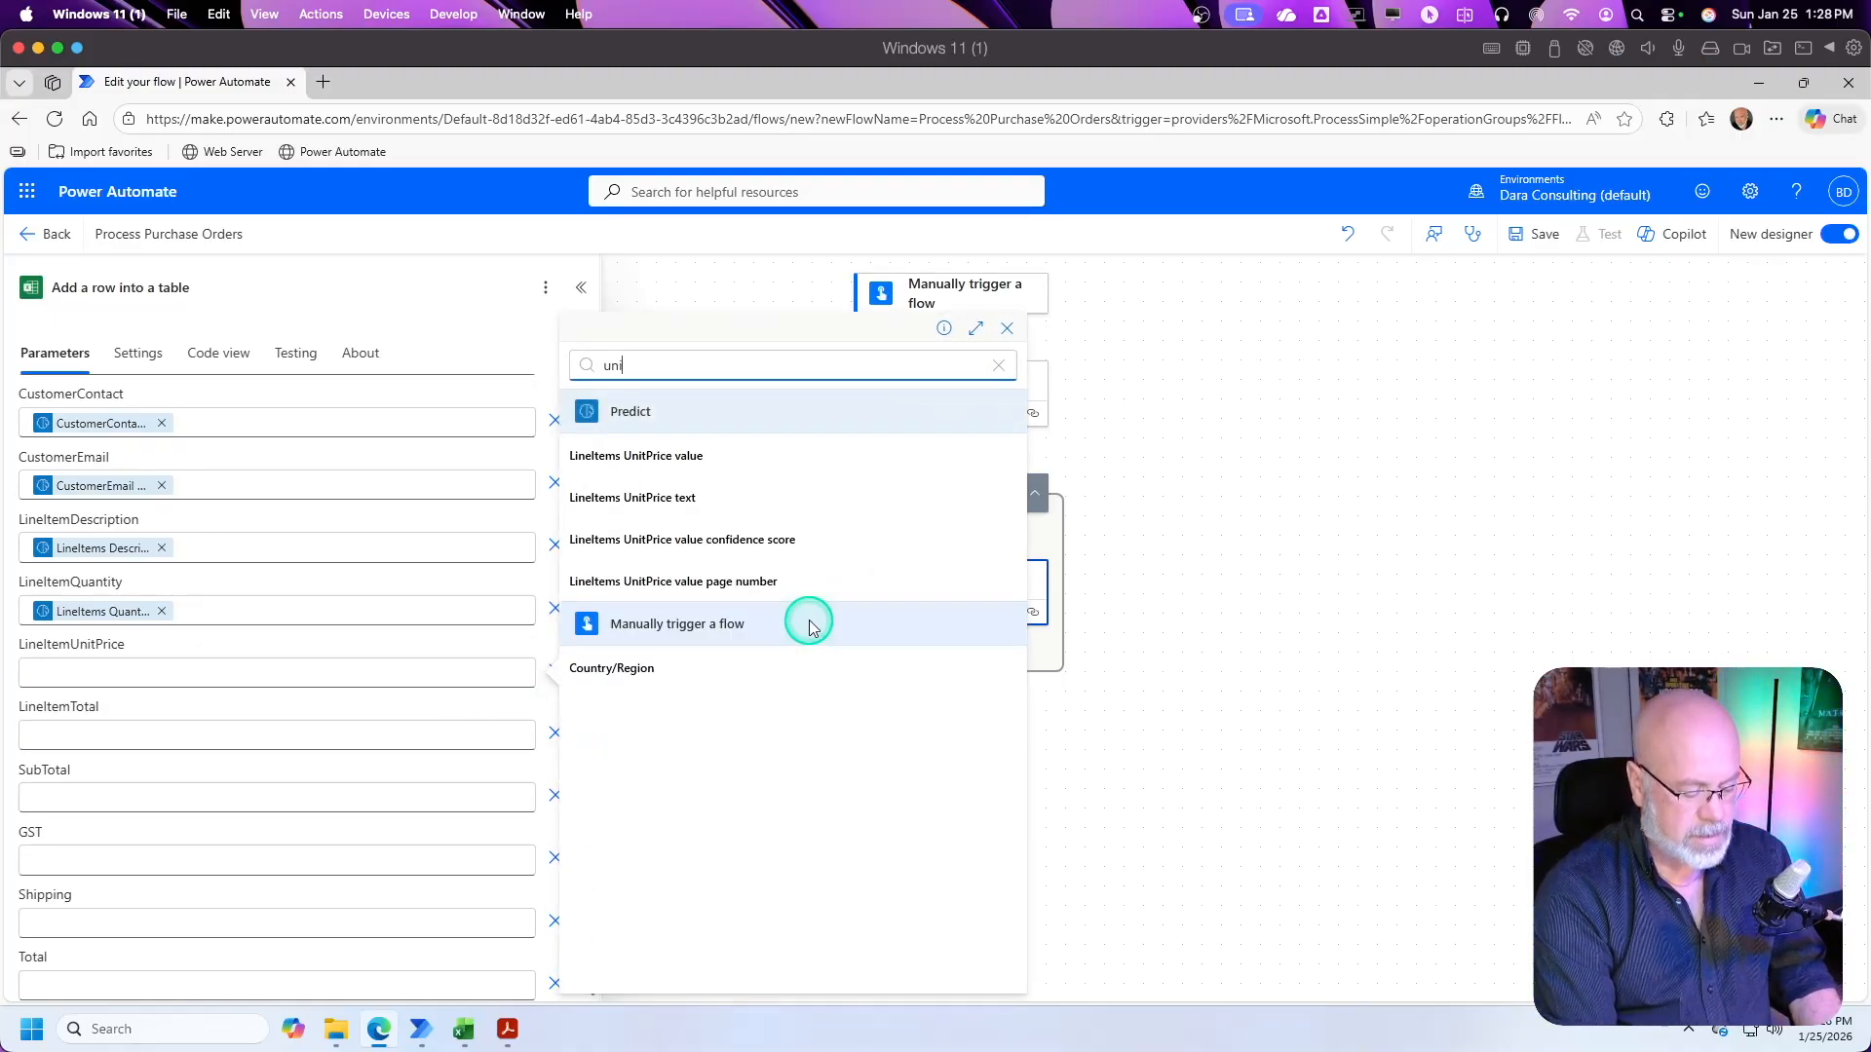
{"action": "type", "text": "t"}
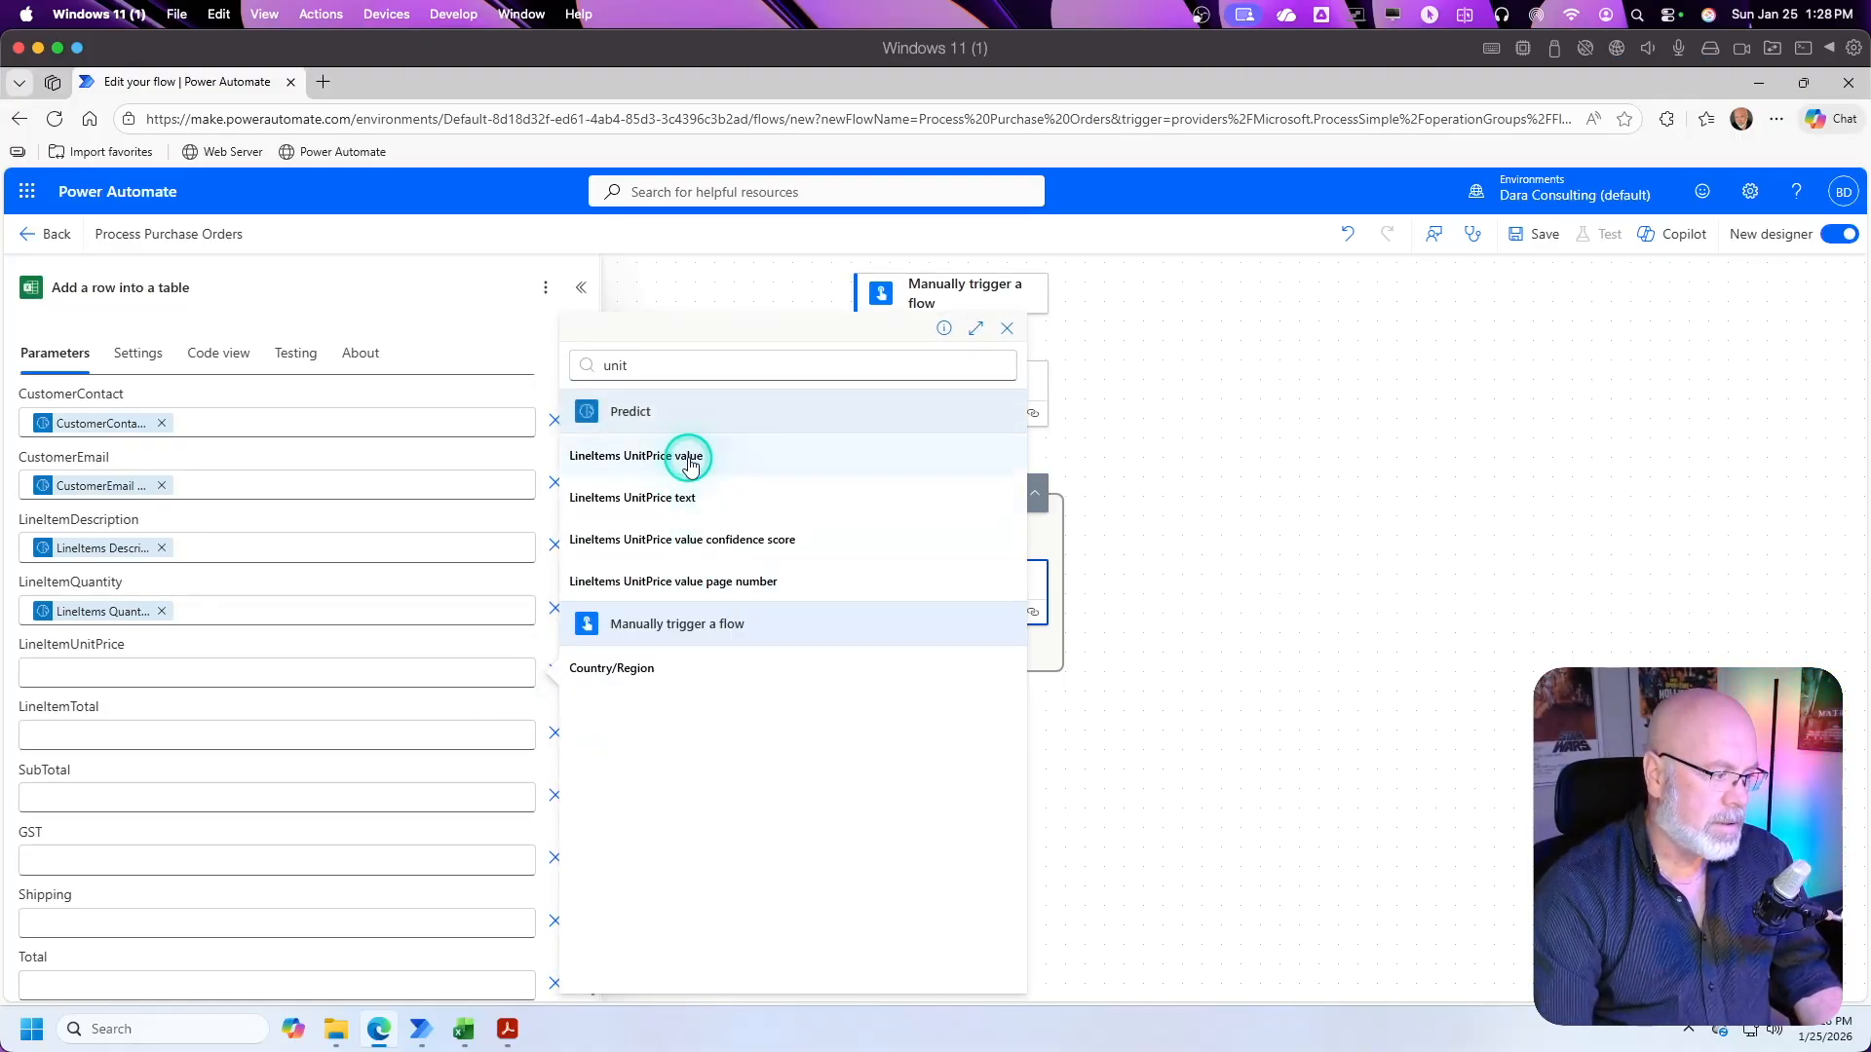
{"action": "left_click", "coordinate": [689, 457]}
Step: Map the LineItemTotal column to Predict's LineItems Total value, searching the dynamic content for "total"
{"action": "left_click", "coordinate": [128, 738]}
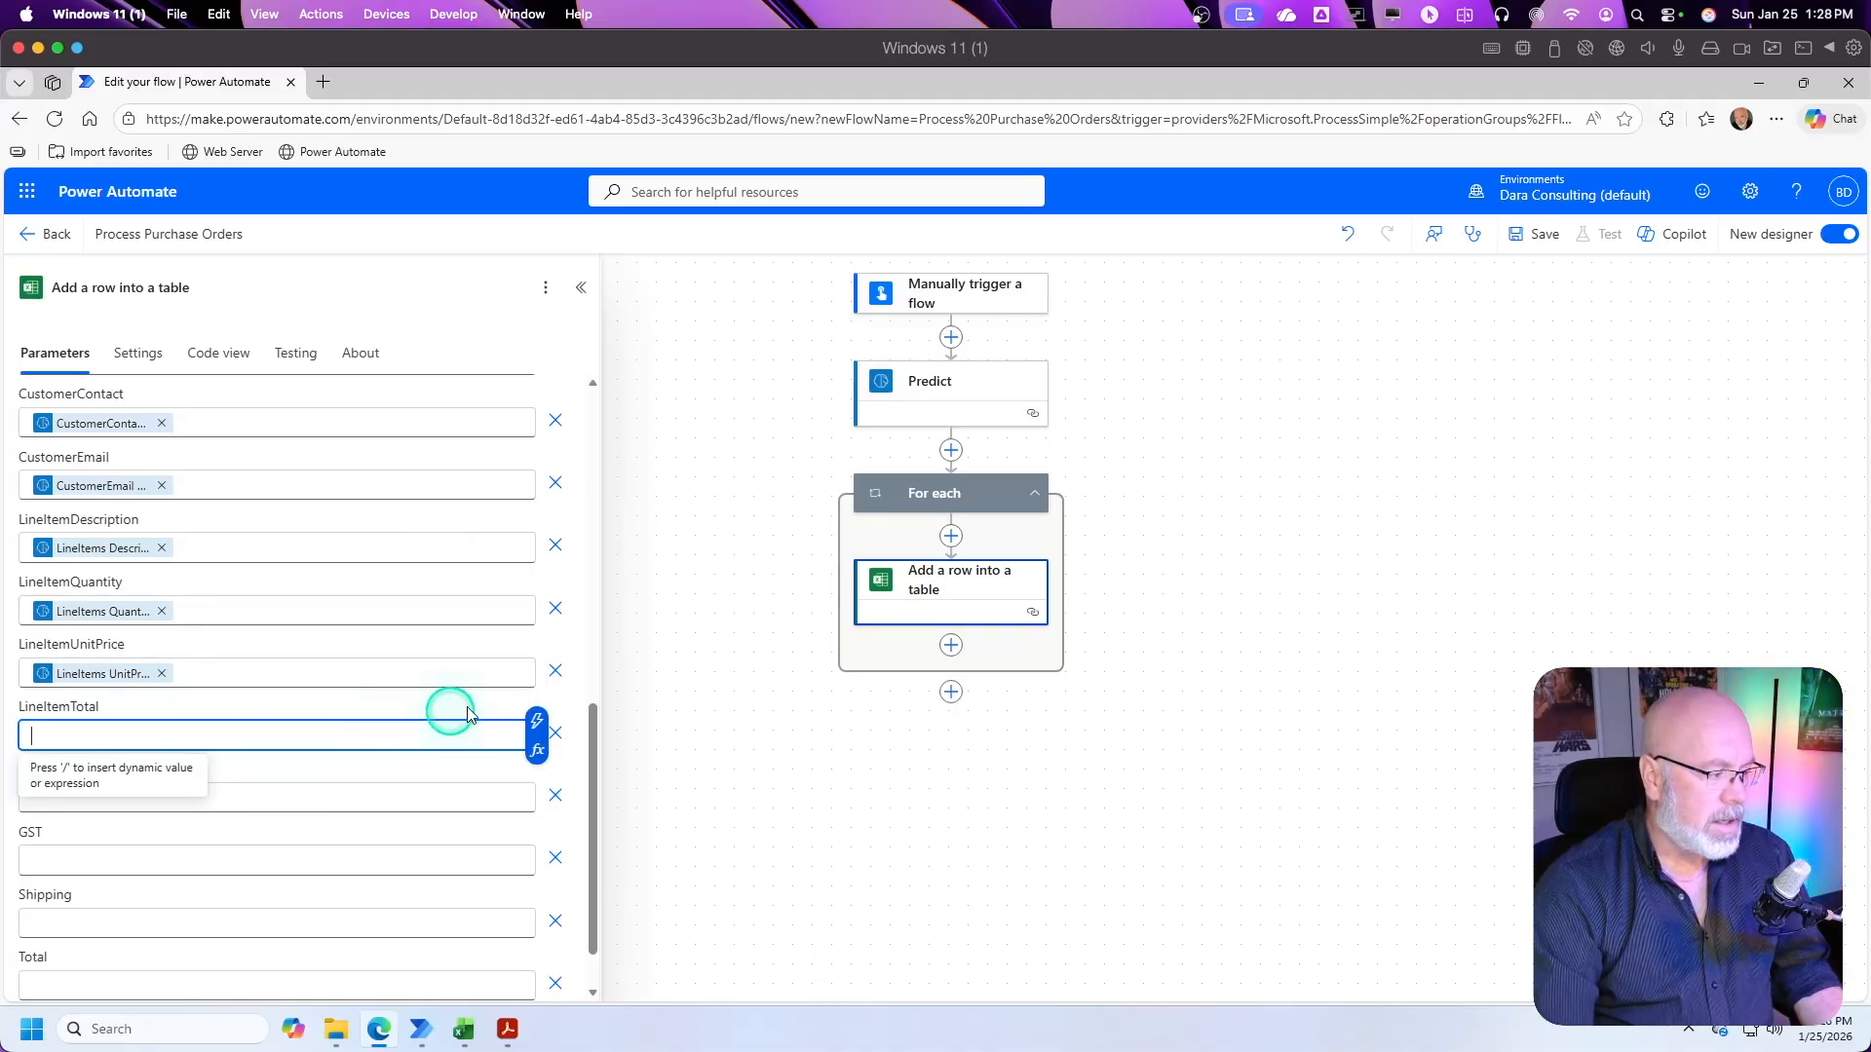
{"action": "left_click", "coordinate": [537, 721]}
{"action": "type", "text": "total"}
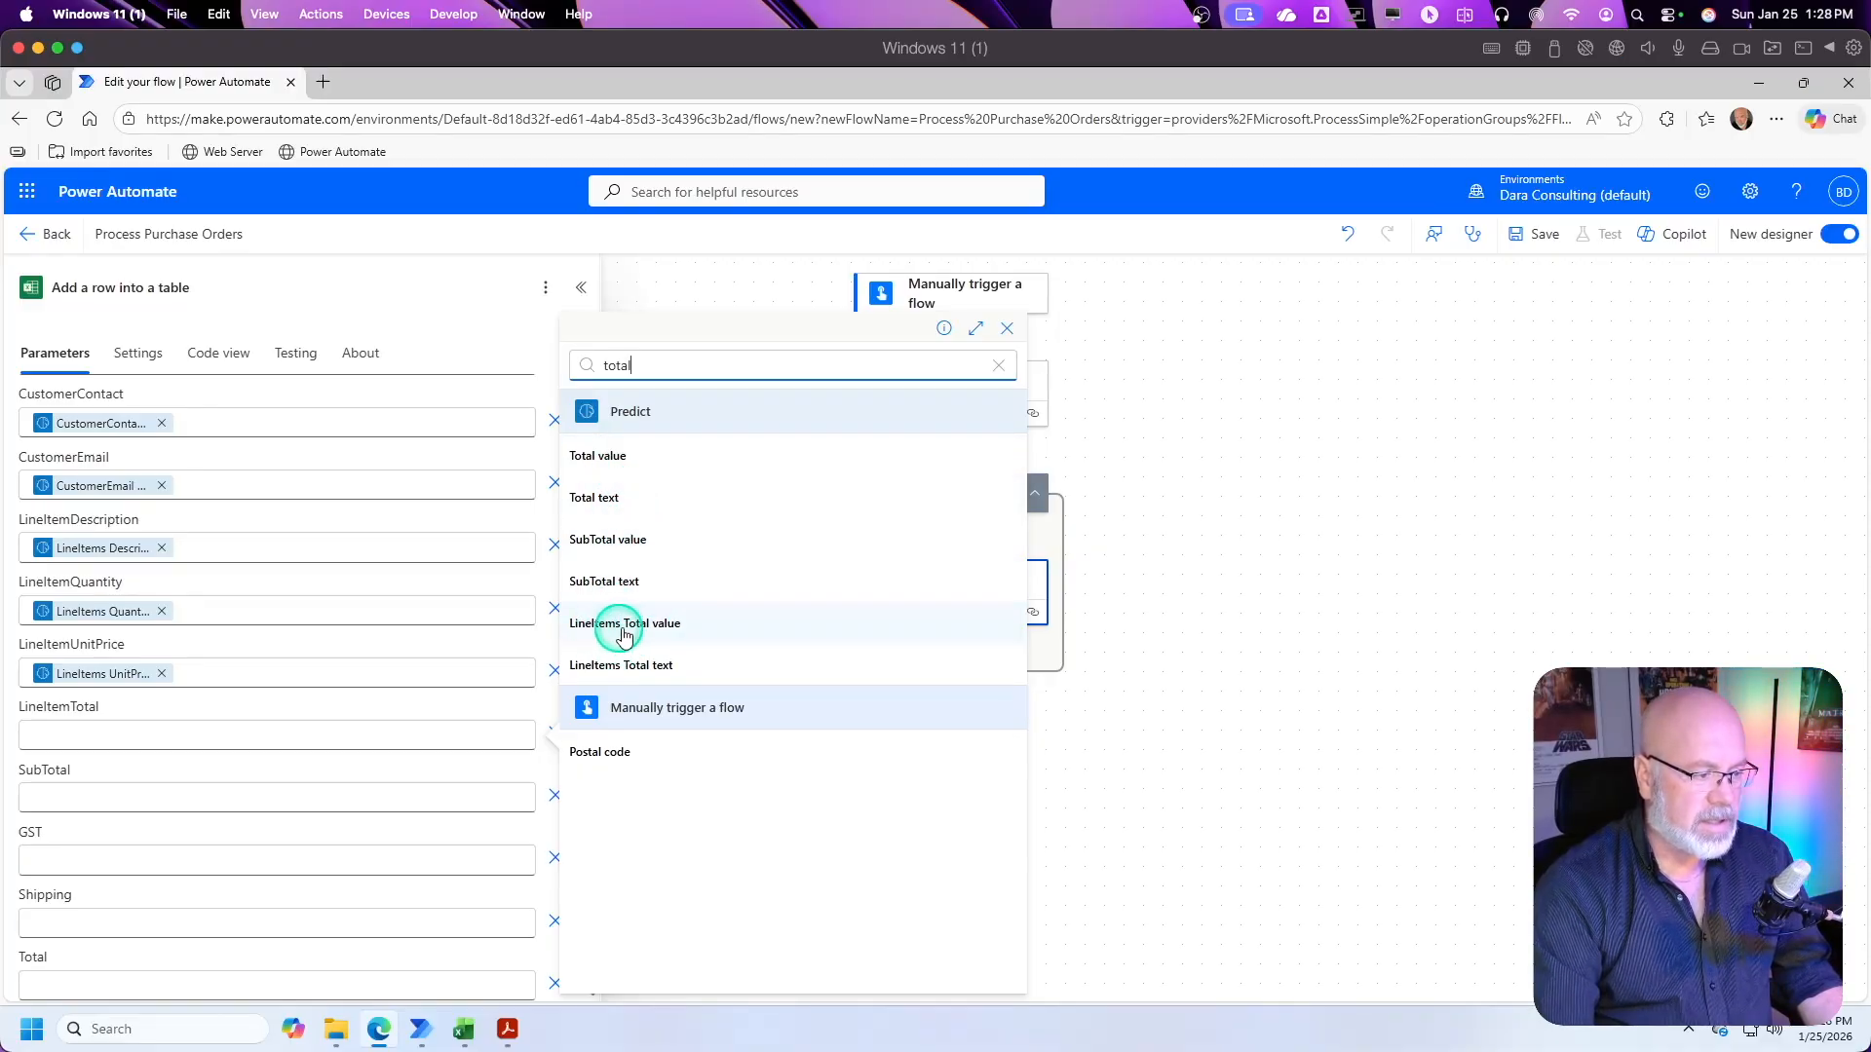
{"action": "left_click", "coordinate": [626, 631]}
Step: Map the SubTotal column to Predict's SubTotal value, searching the dynamic content for "subtotal"
{"action": "scroll", "coordinate": [267, 789], "scroll_direction": "down", "scroll_amount": 1}
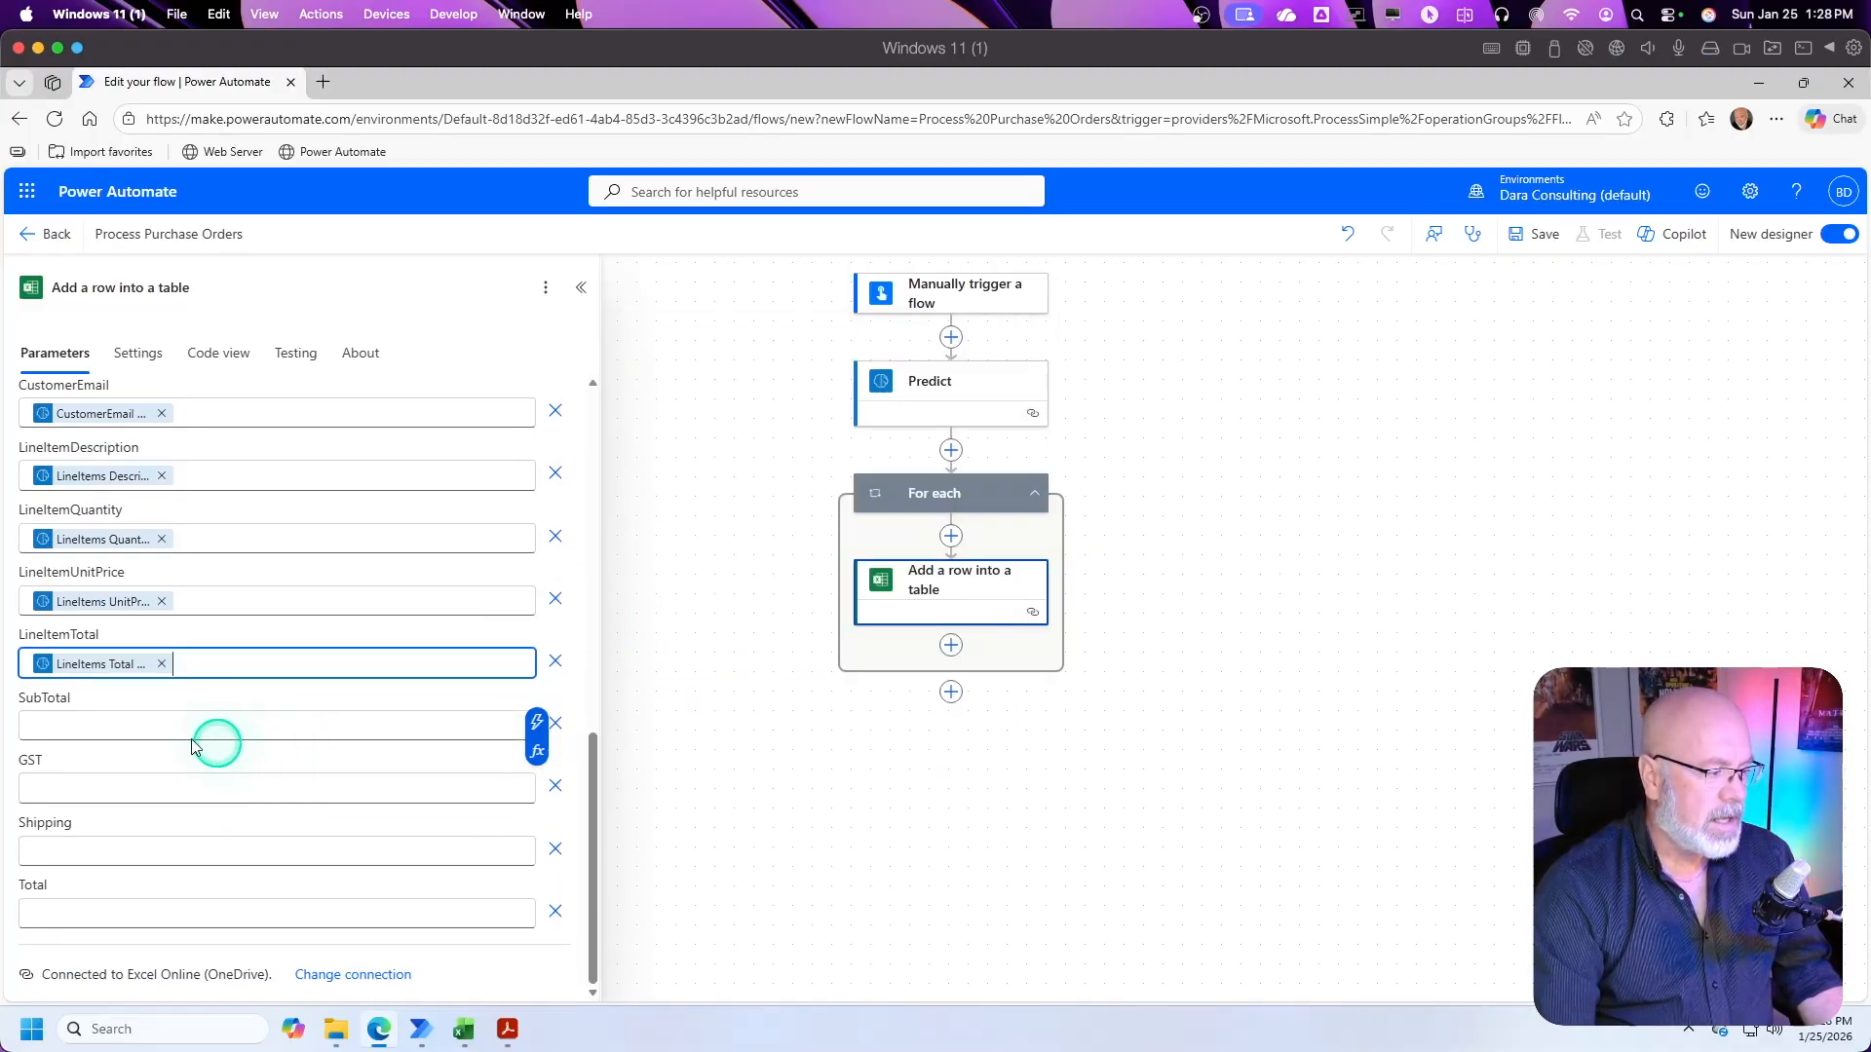
{"action": "left_click", "coordinate": [141, 738]}
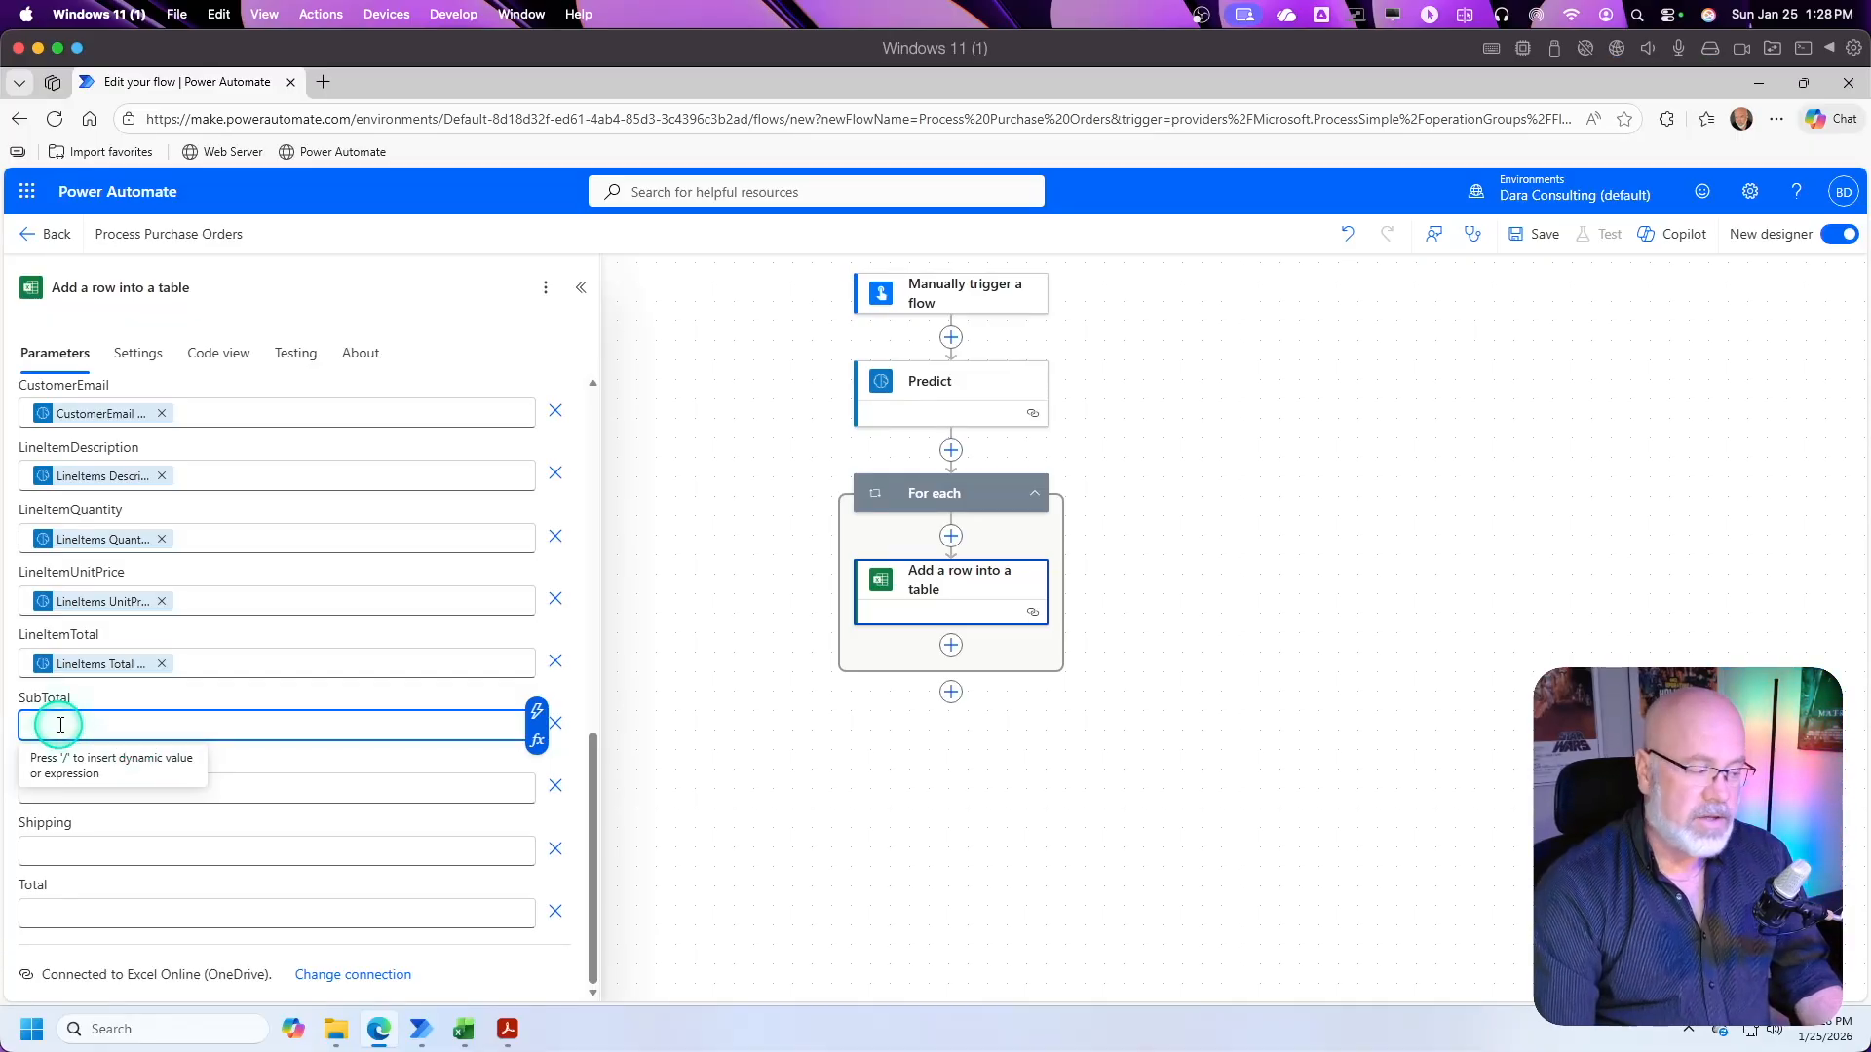
{"action": "left_click", "coordinate": [537, 712]}
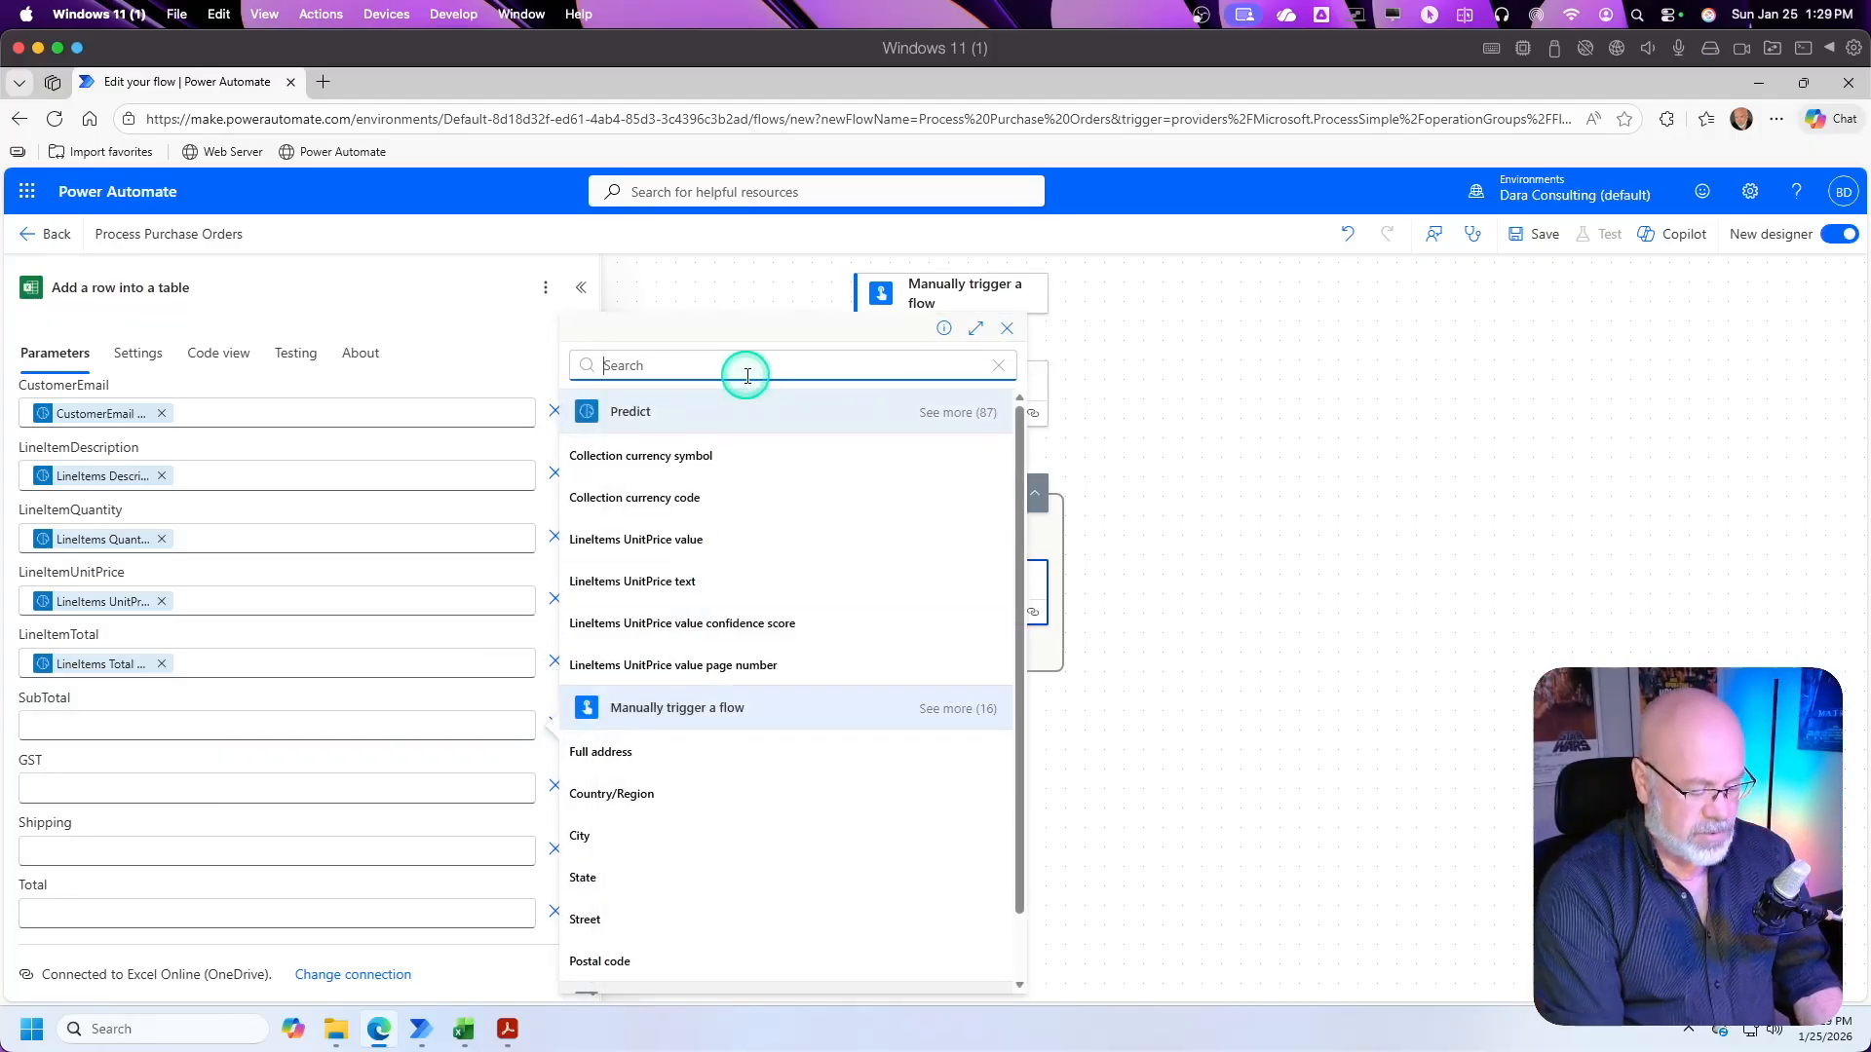
{"action": "type", "text": "subtotal"}
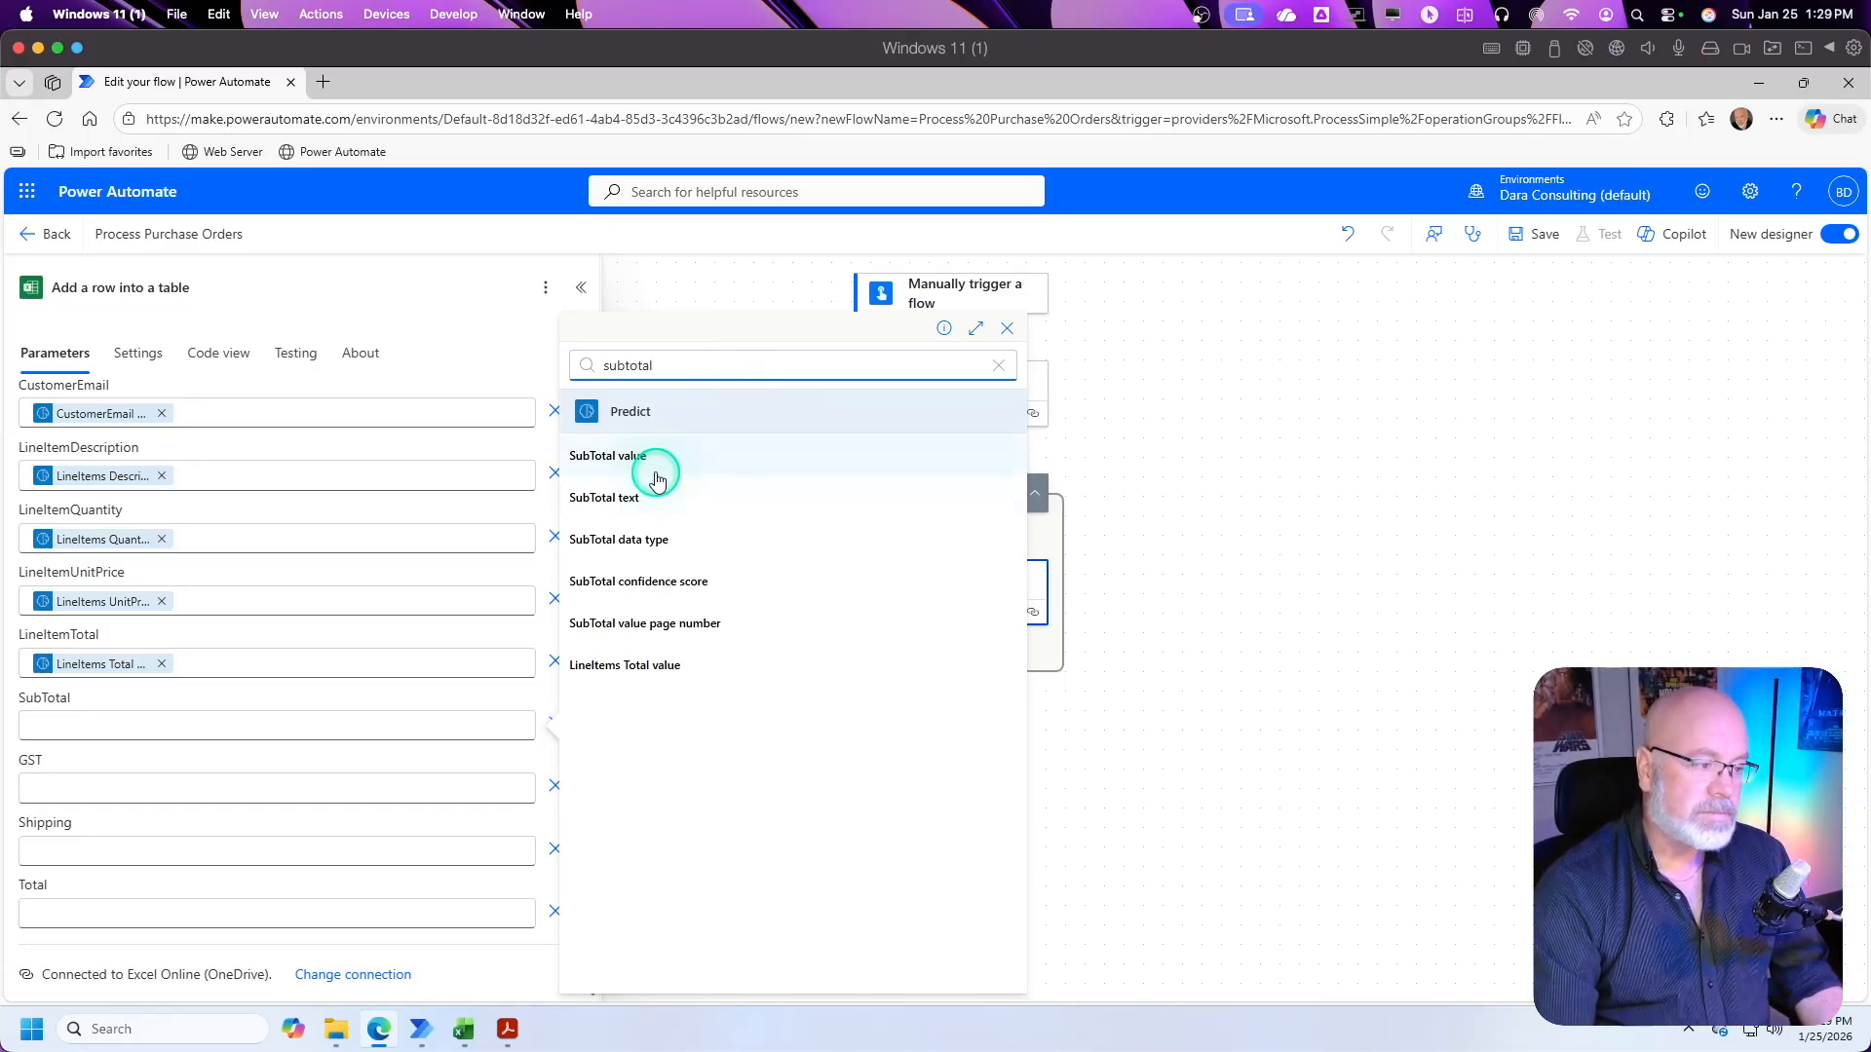
{"action": "left_click", "coordinate": [609, 458]}
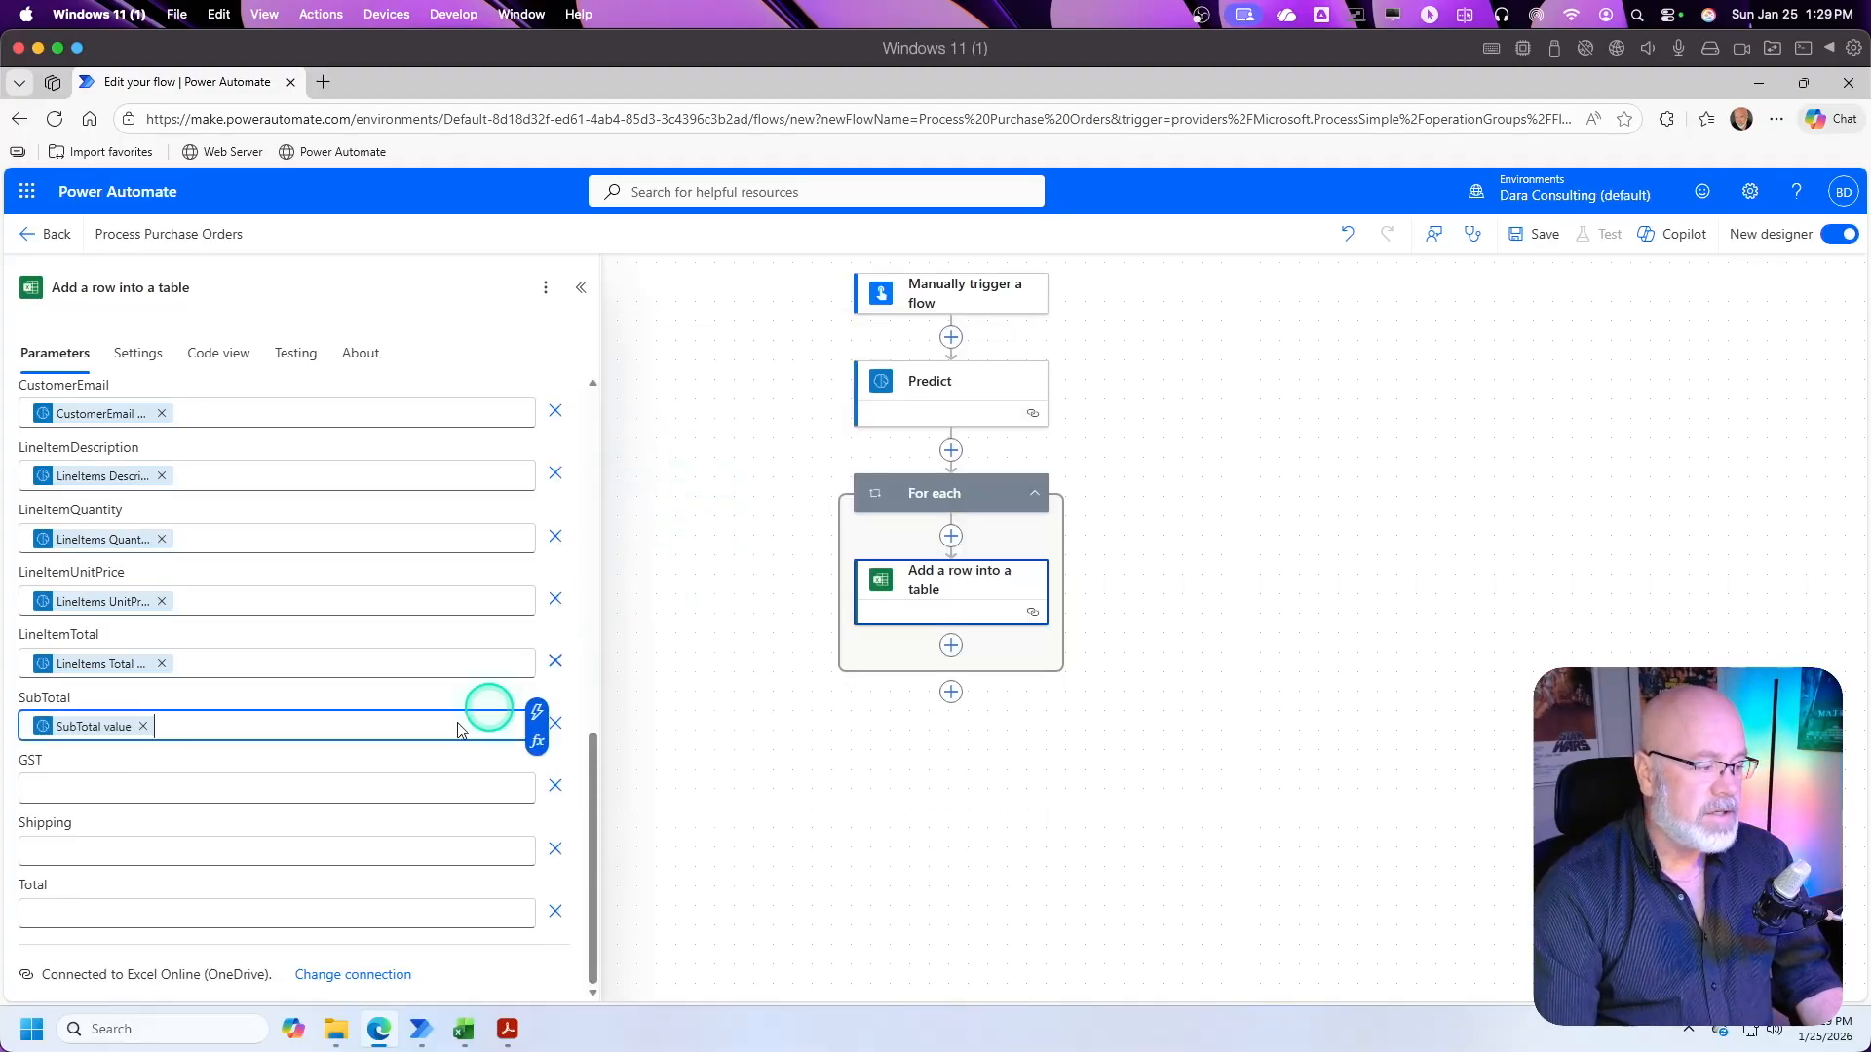
Step: Map the GST column to Predict's GSTTax value, searching the dynamic content for "gst"
{"action": "left_click", "coordinate": [107, 790]}
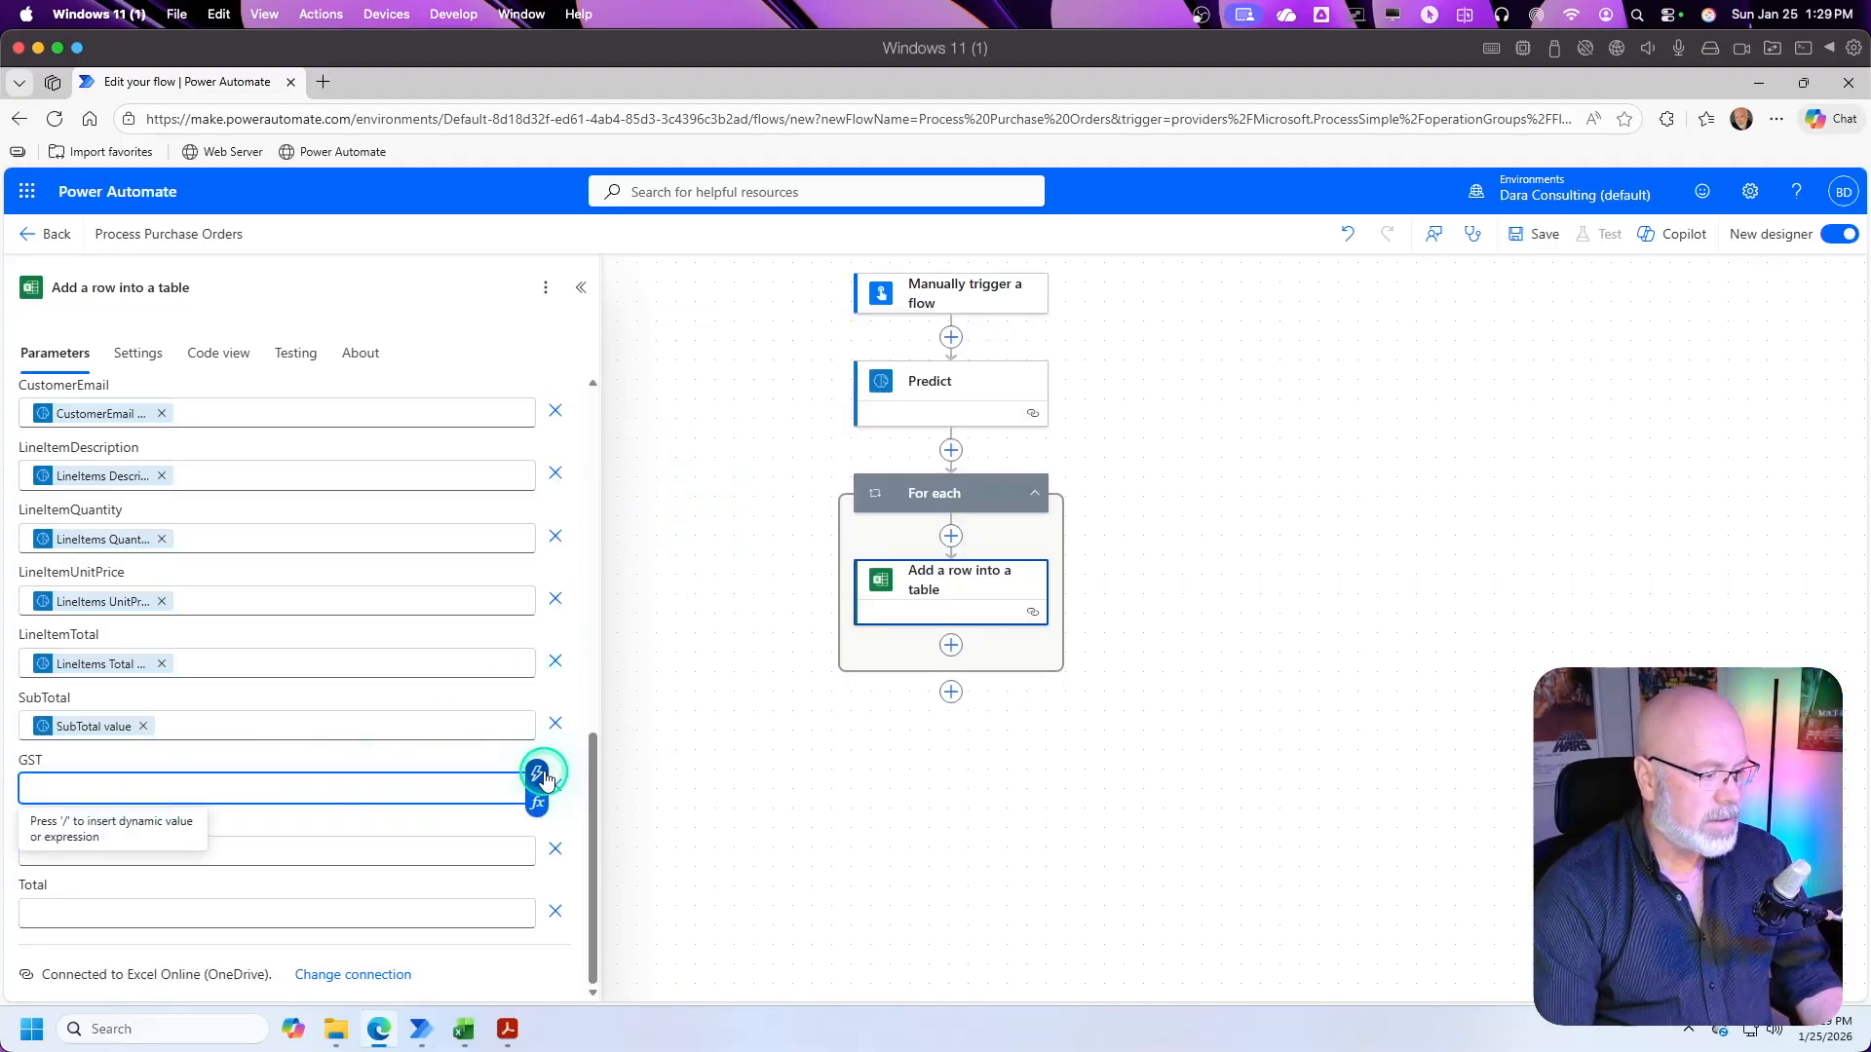
{"action": "left_click", "coordinate": [538, 775]}
{"action": "type", "text": "gst"}
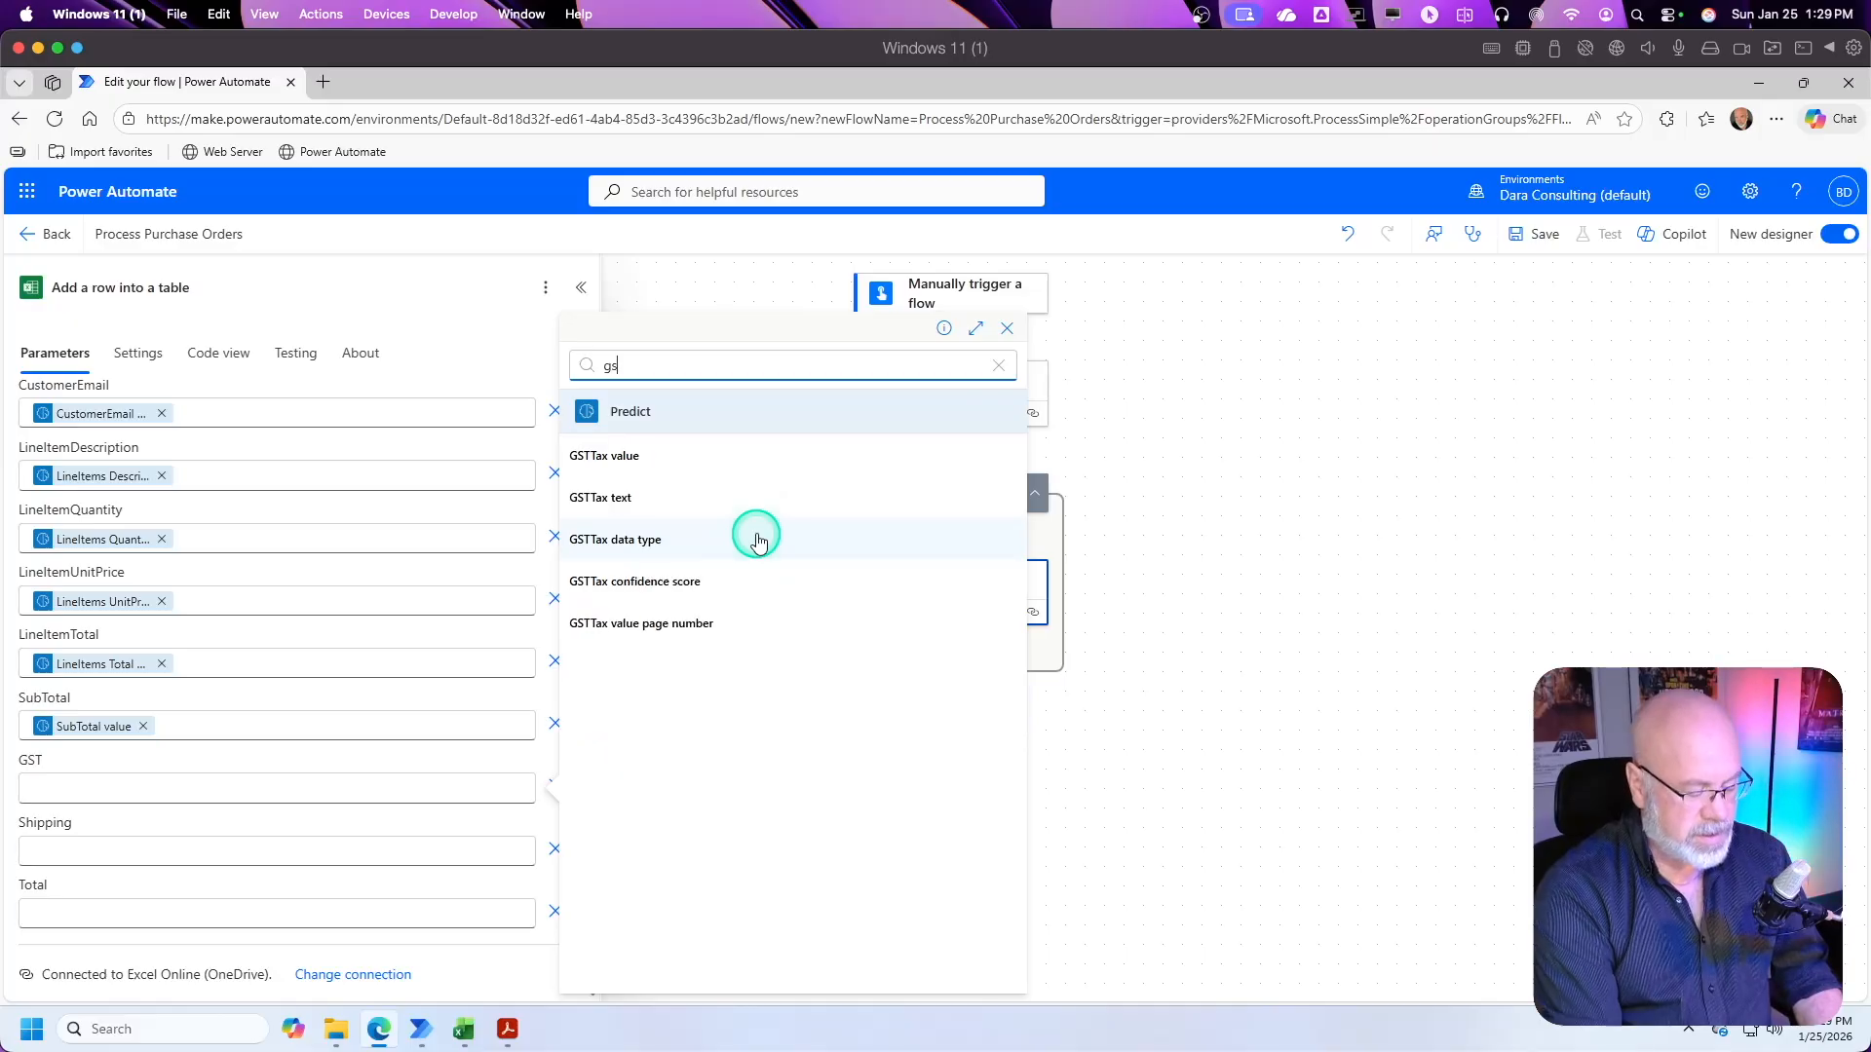
{"action": "left_click", "coordinate": [624, 458]}
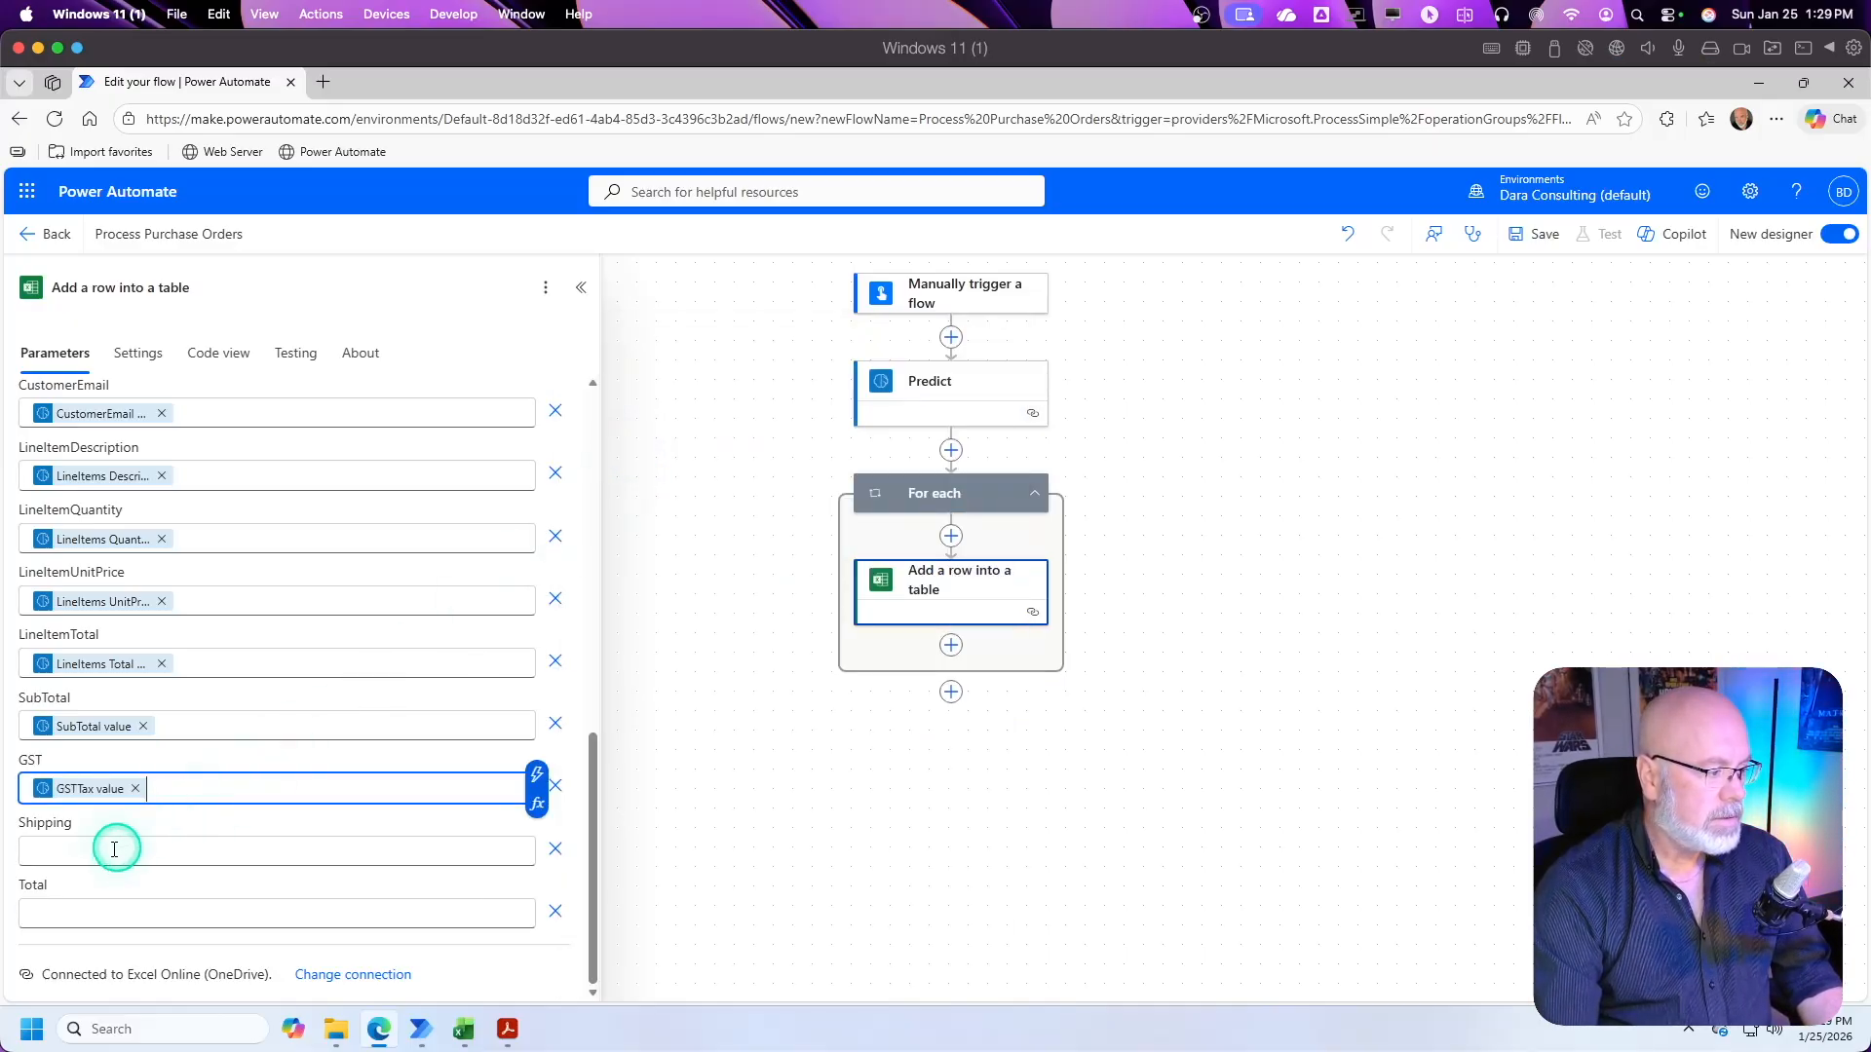
Step: Map the Shipping column to Predict's Shipping value, searching the dynamic content for "shi"
{"action": "left_click", "coordinate": [107, 848]}
{"action": "left_click", "coordinate": [537, 840]}
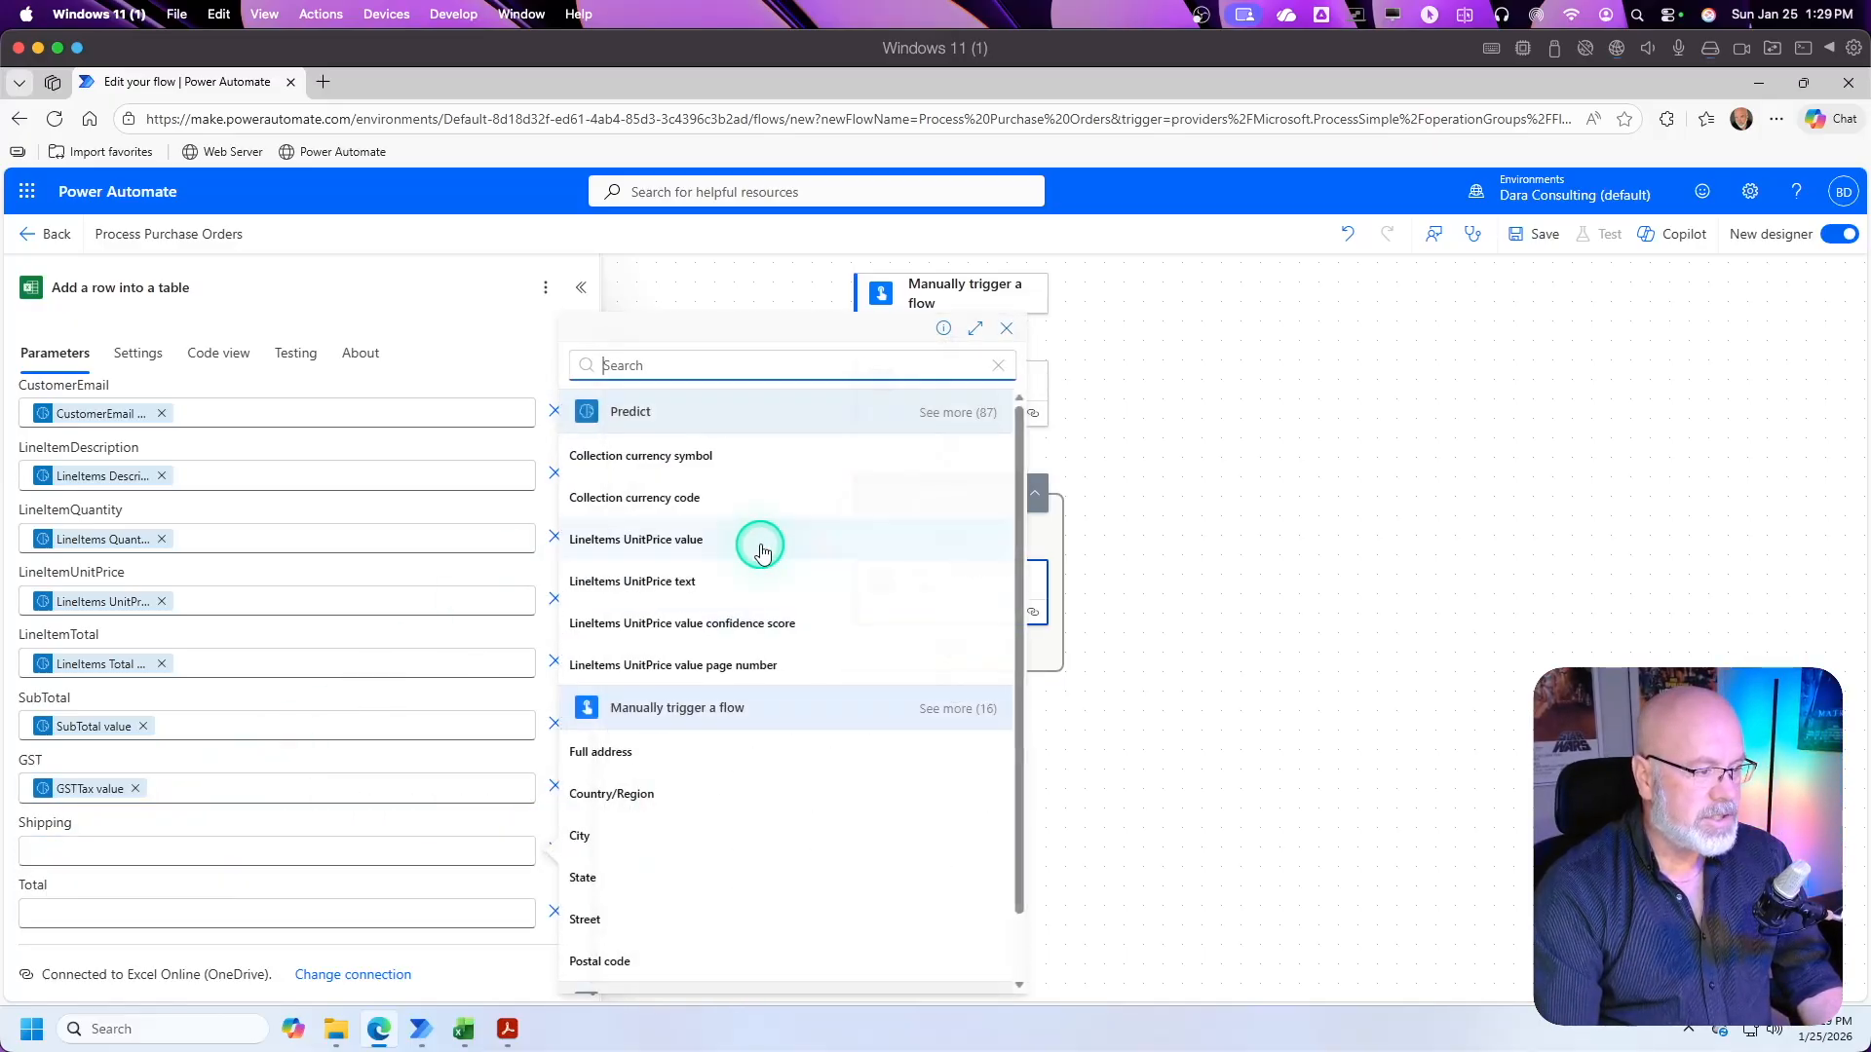
{"action": "type", "text": "shi"}
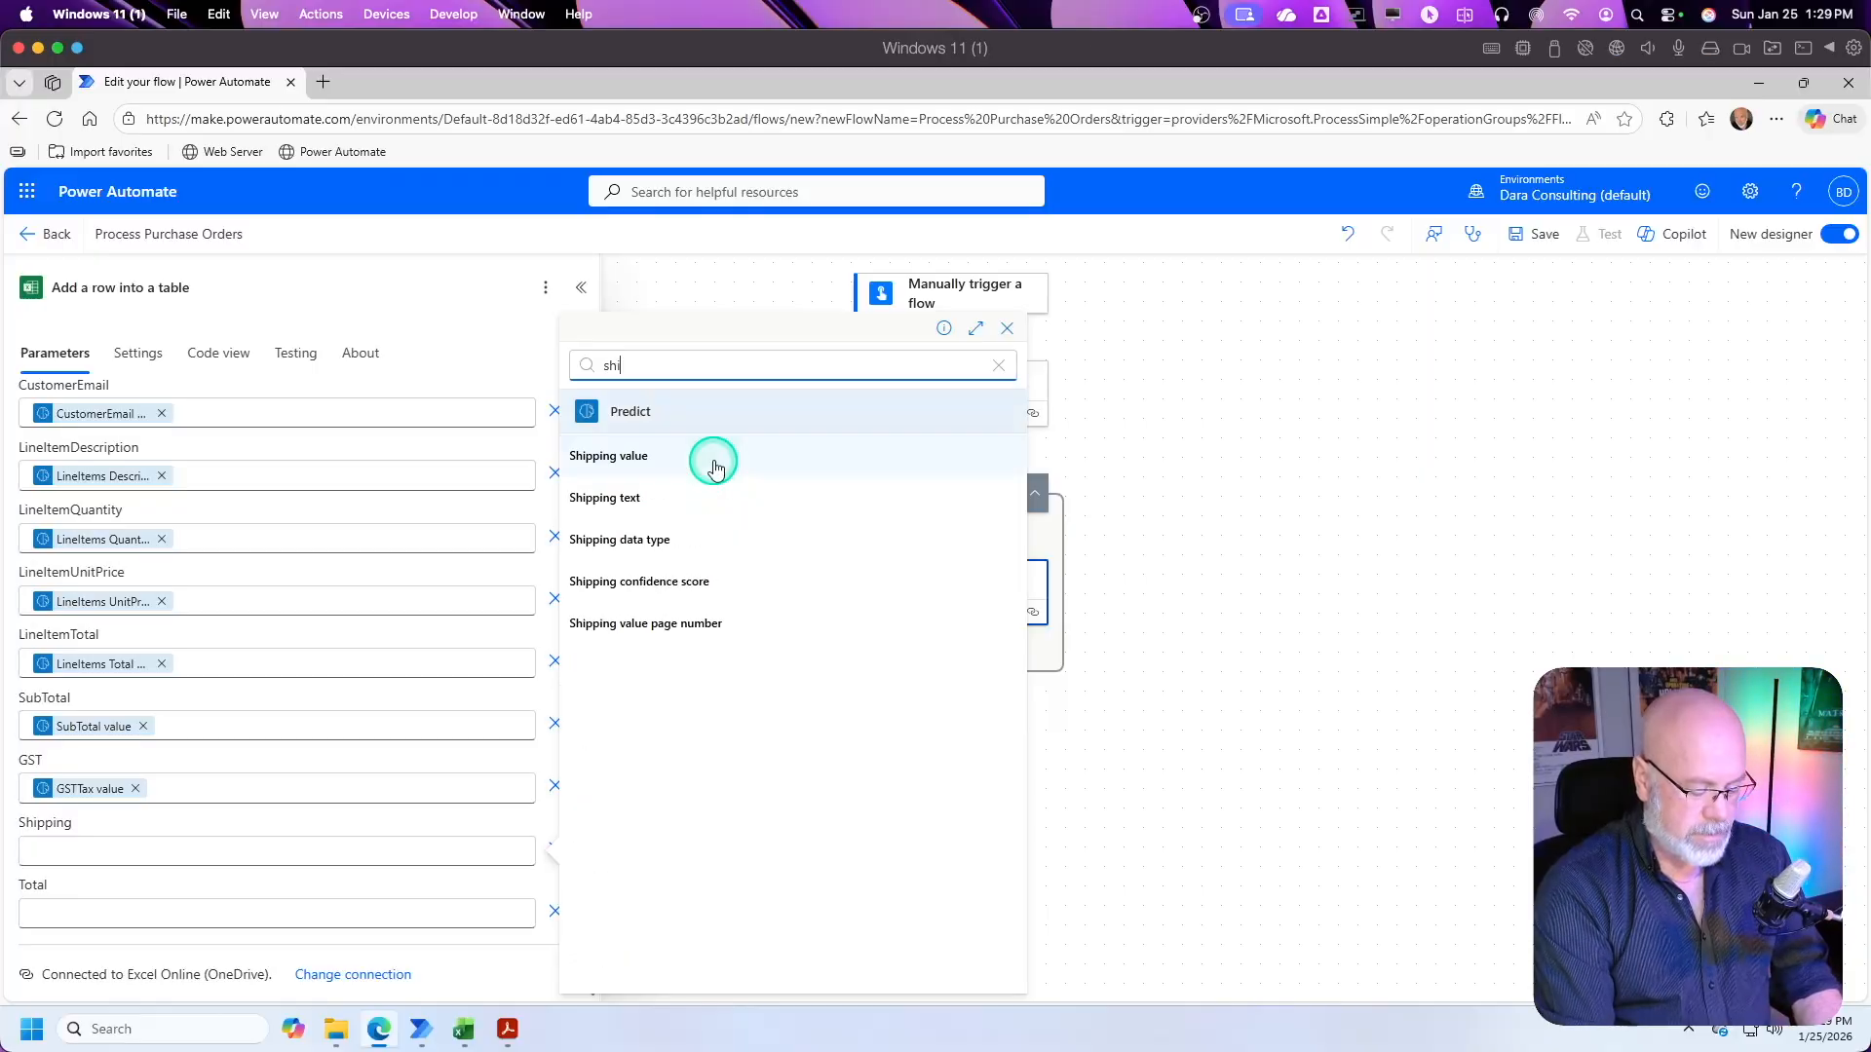
{"action": "left_click", "coordinate": [649, 454]}
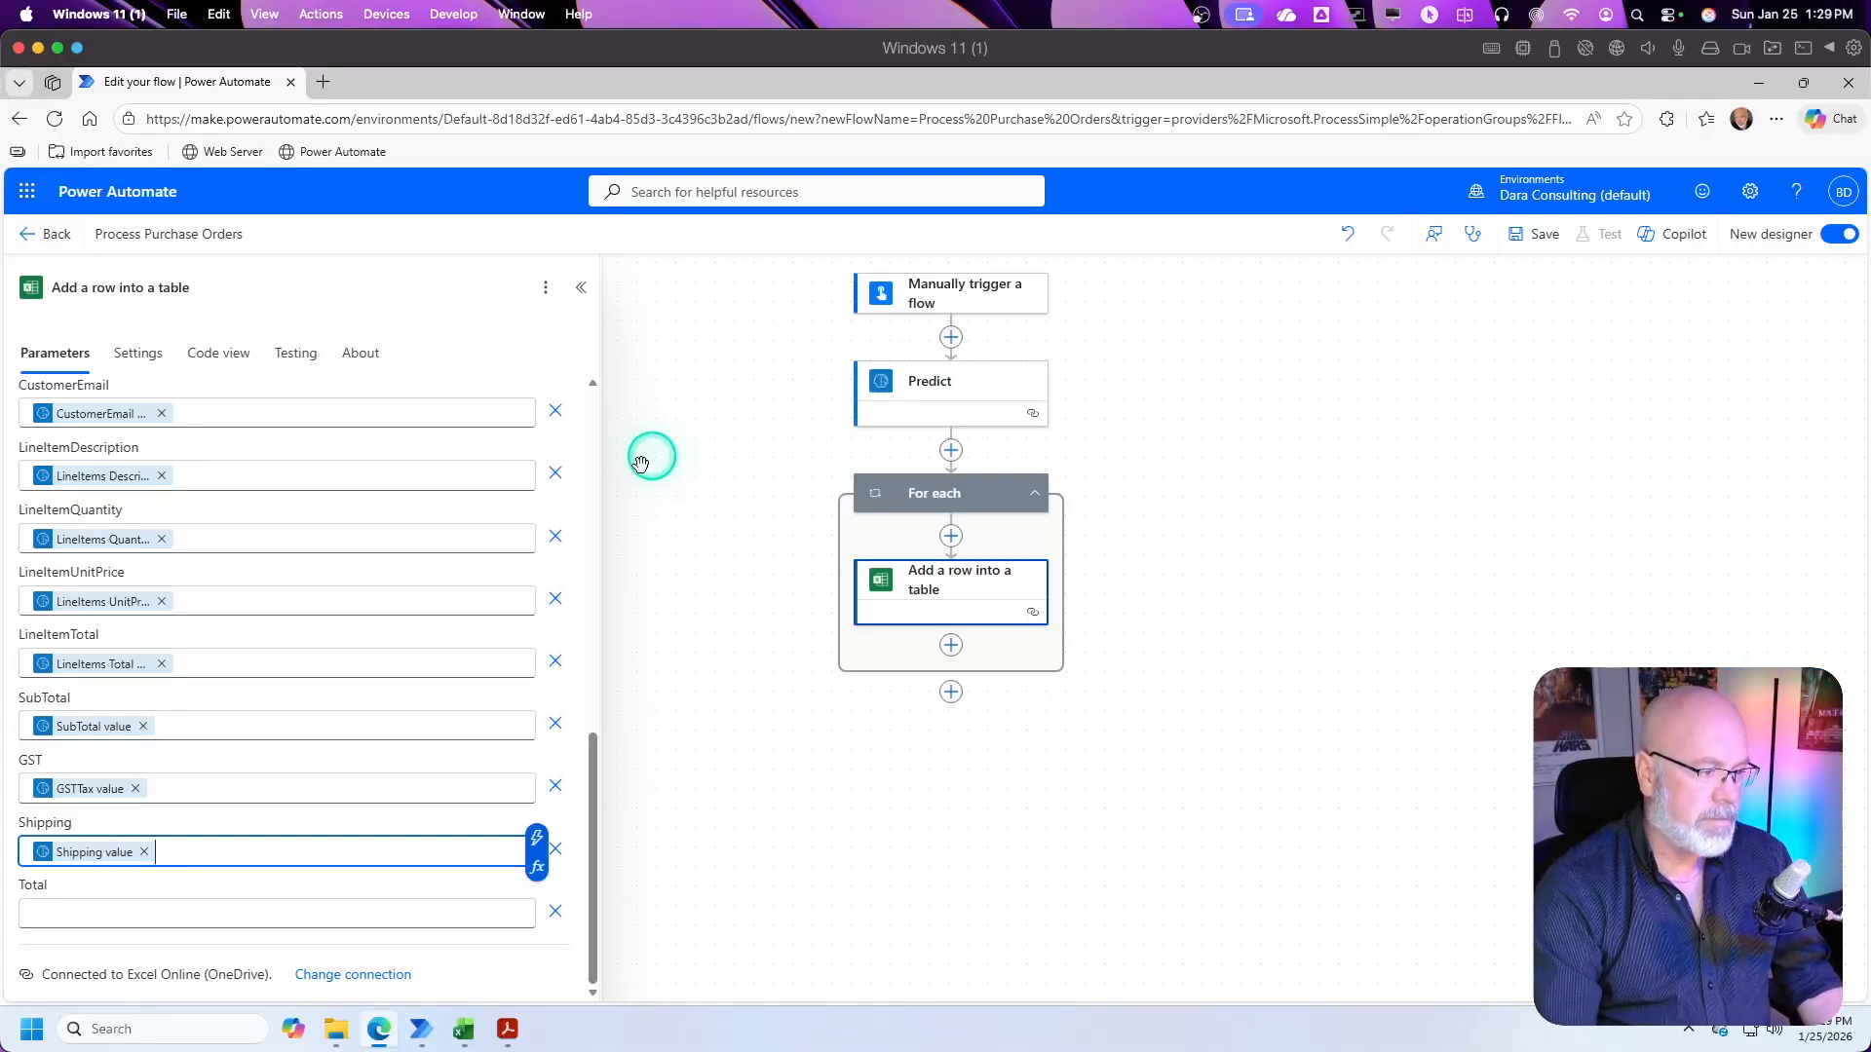
Step: Map the Total column to Predict's Total value, searching the dynamic content for "total", and save the flow
{"action": "left_click", "coordinate": [102, 915]}
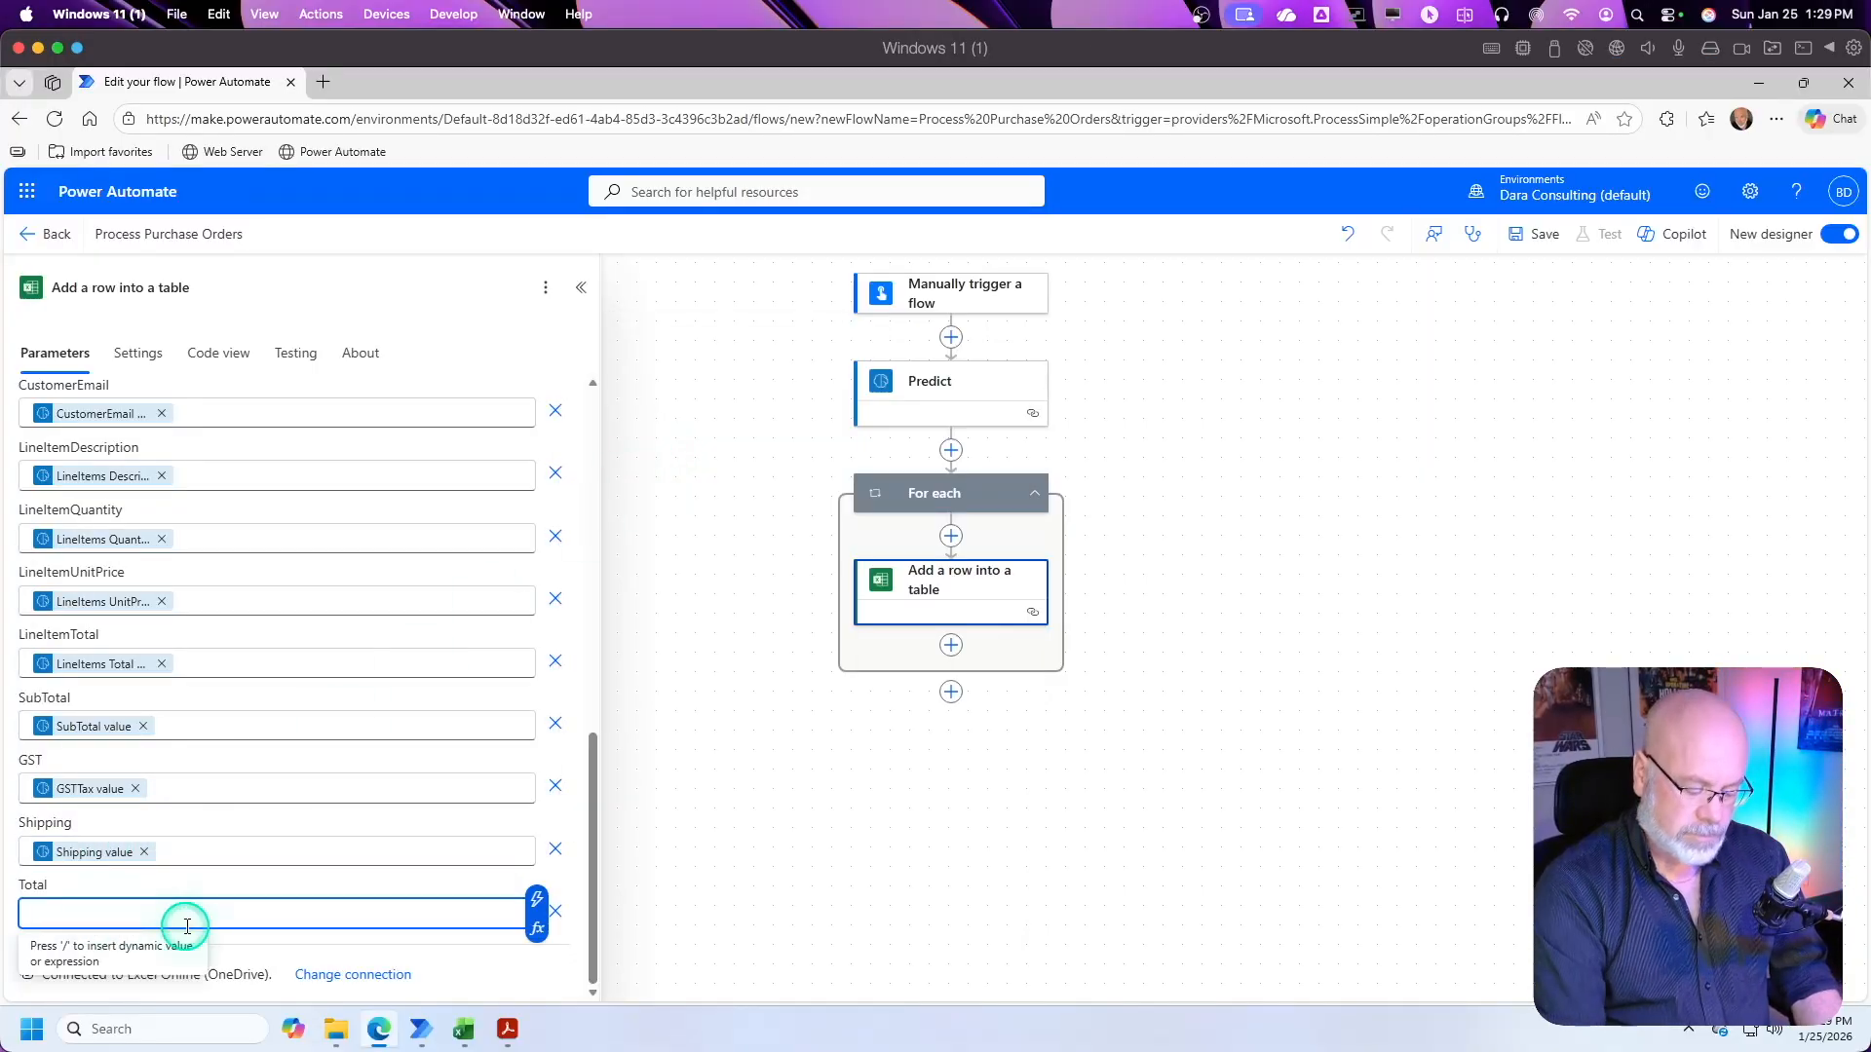
{"action": "left_click", "coordinate": [536, 900]}
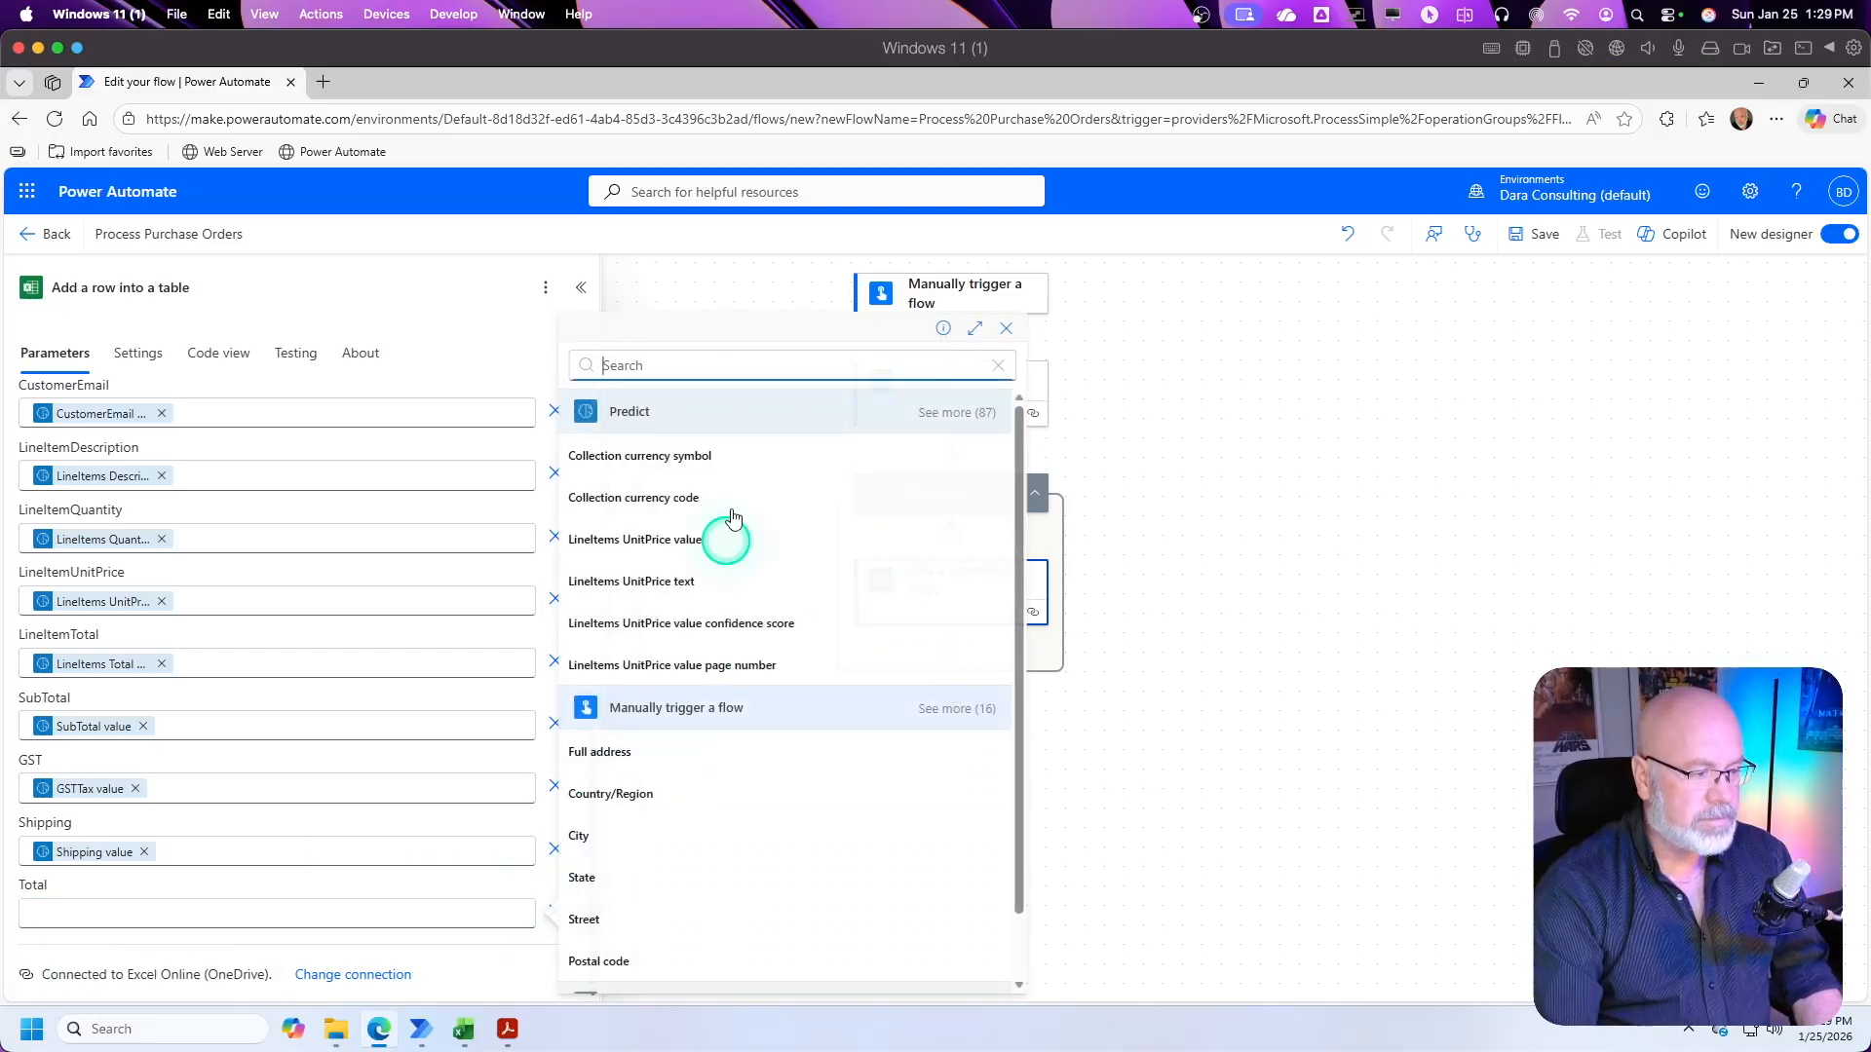
{"action": "type", "text": "total"}
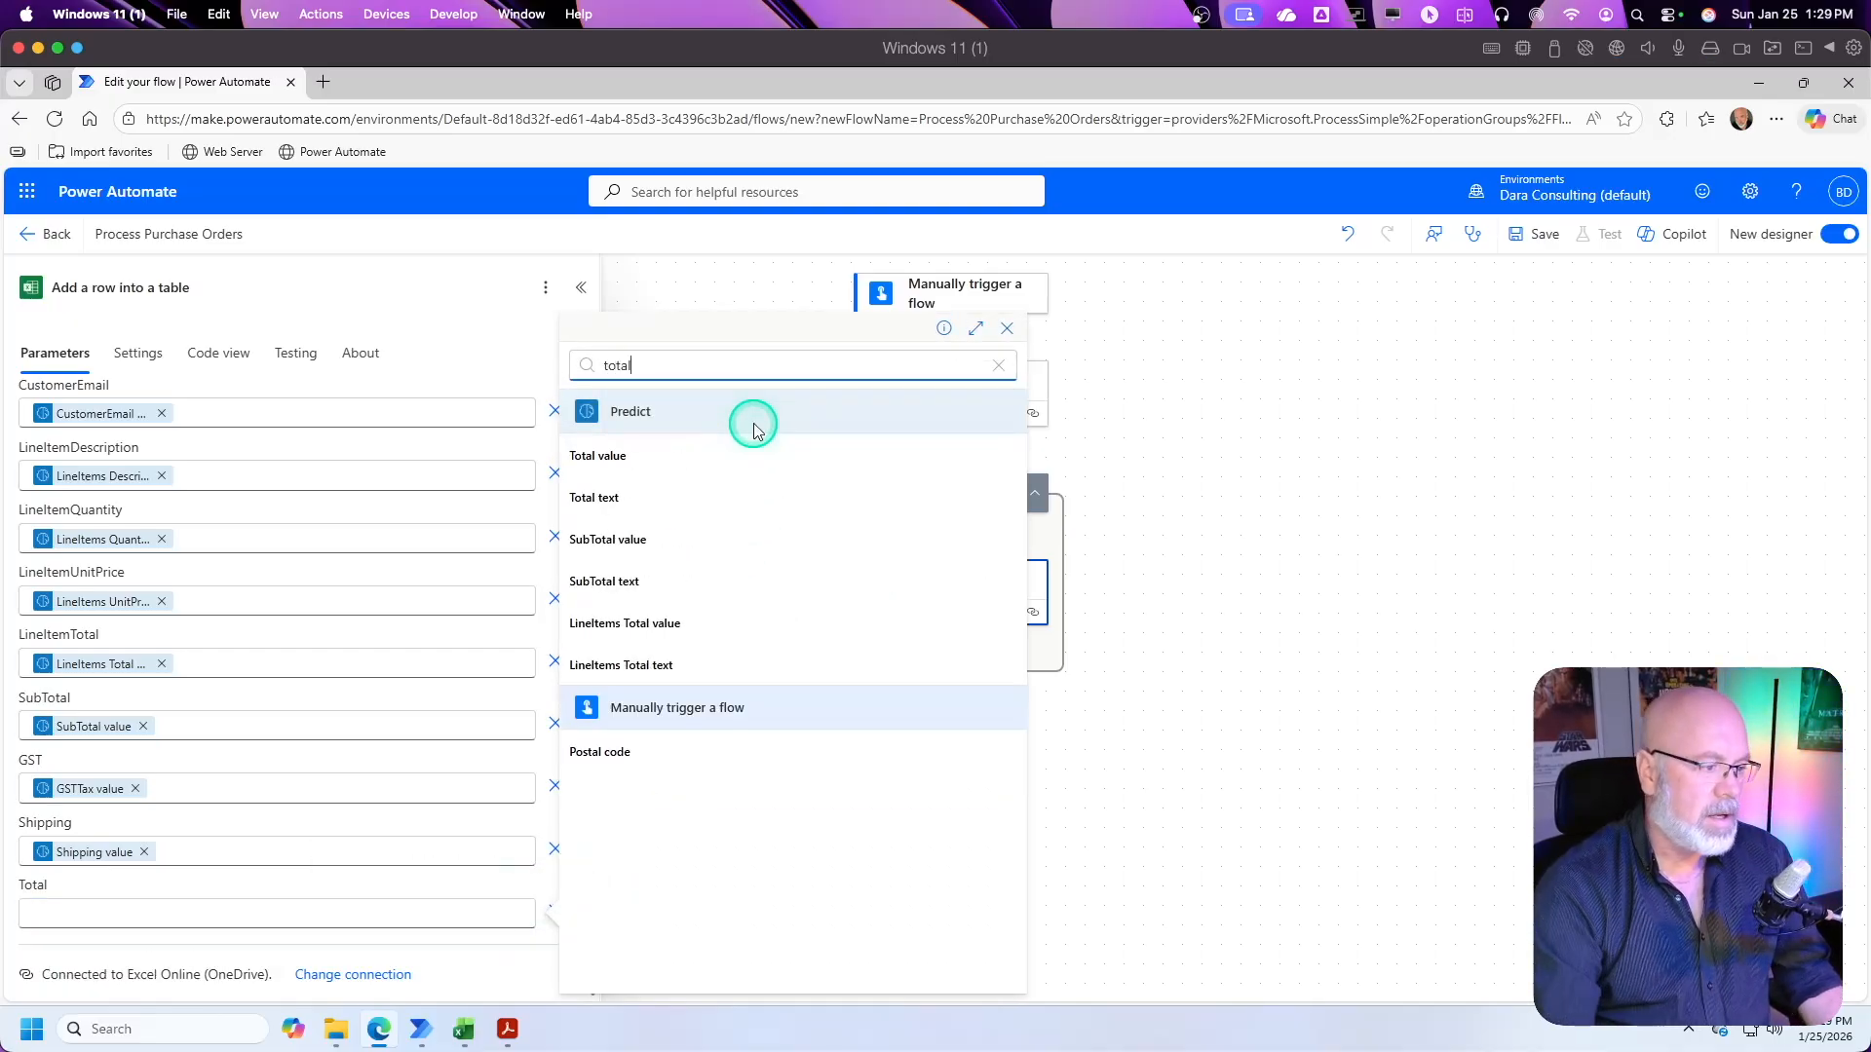
{"action": "left_click", "coordinate": [614, 457]}
{"action": "left_click", "coordinate": [665, 780]}
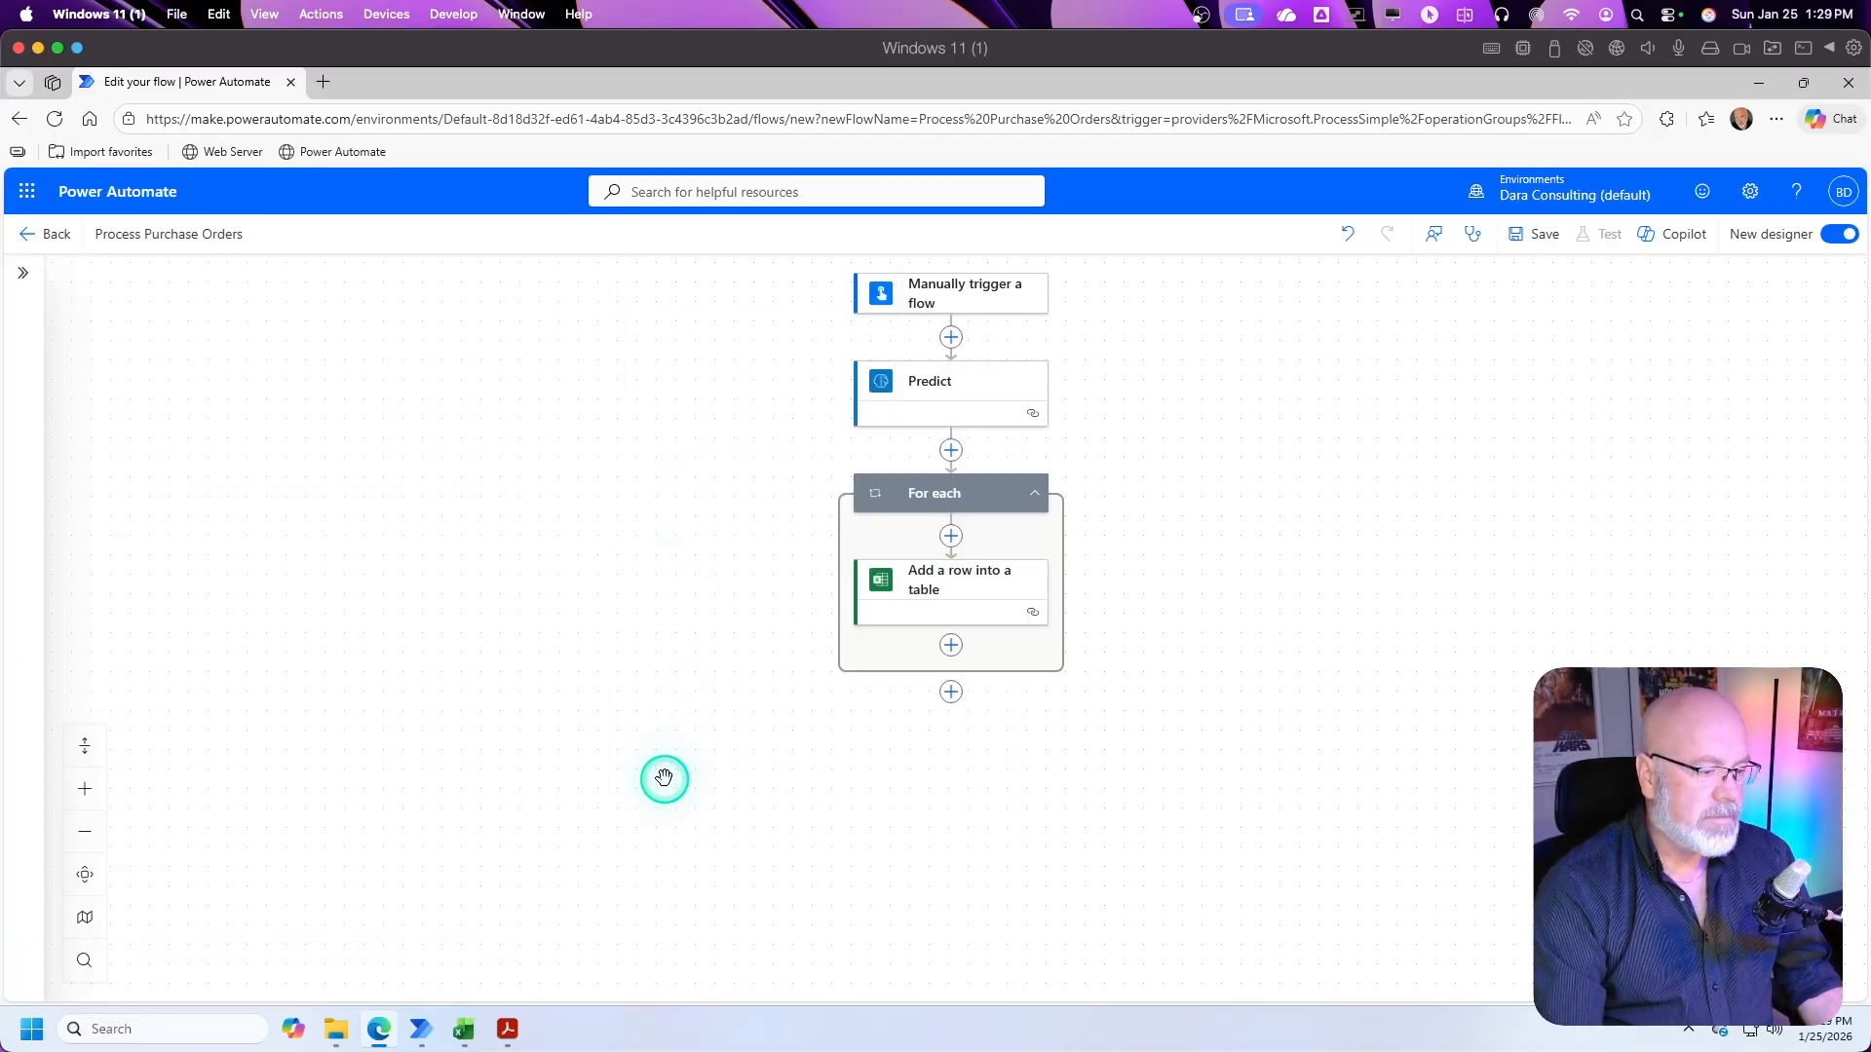
{"action": "left_click", "coordinate": [1537, 244]}
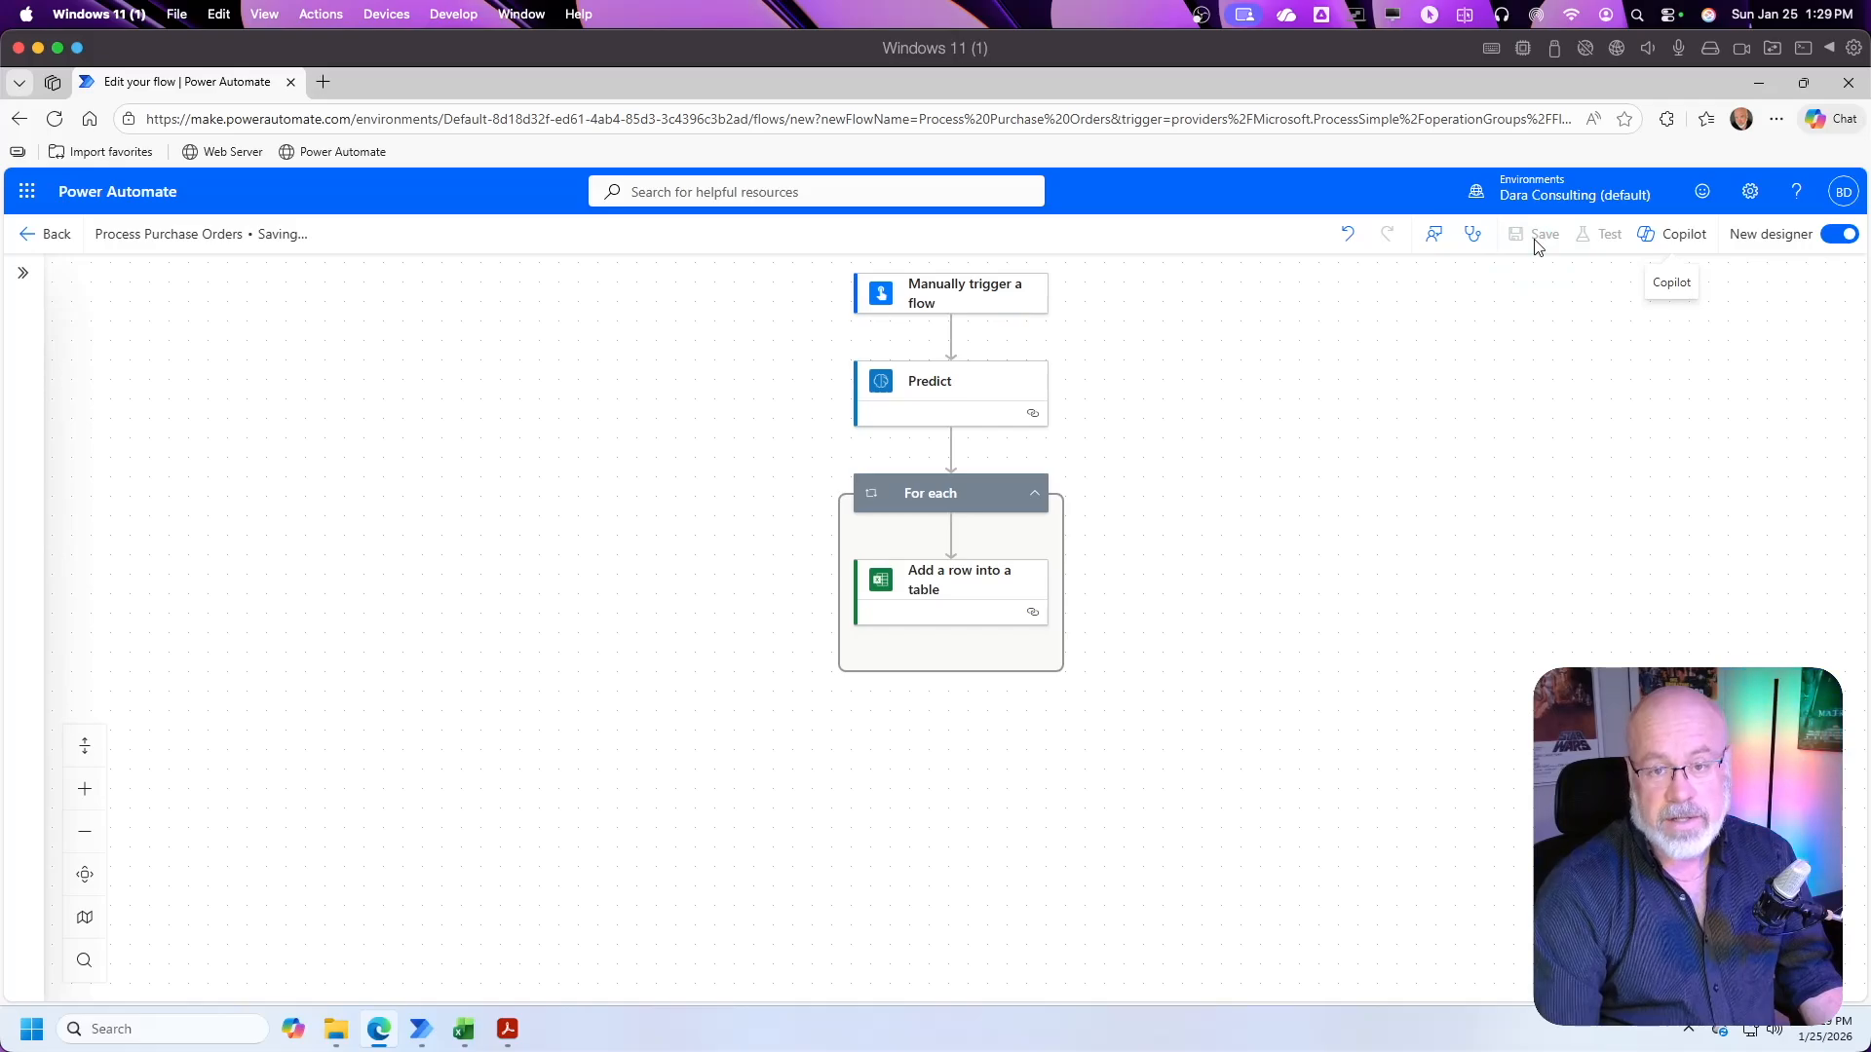
Step: Open Purchase_Order_PO-2026-1050.pdf from the Training folder, review its customer information and line items, and return to the flow in Power Automate
{"action": "left_click", "coordinate": [336, 1048]}
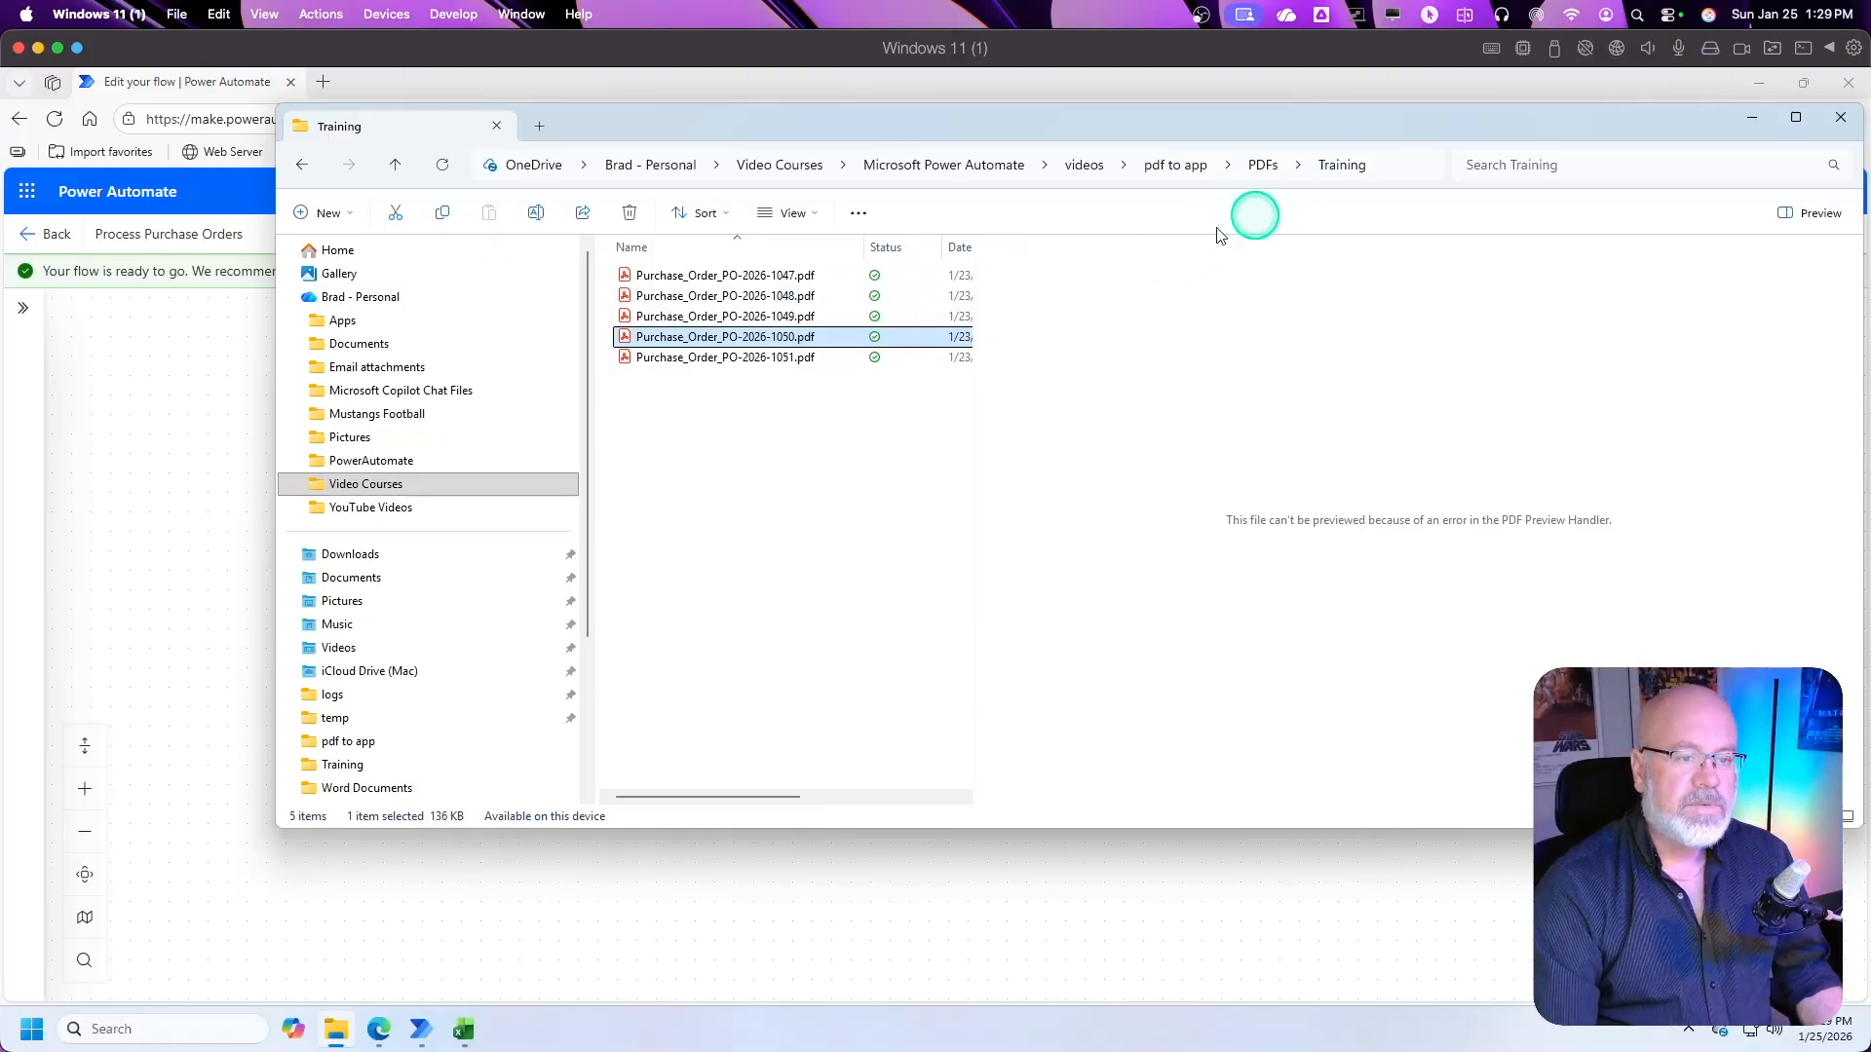
{"action": "double_click", "coordinate": [794, 341]}
{"action": "left_click", "coordinate": [1750, 118]}
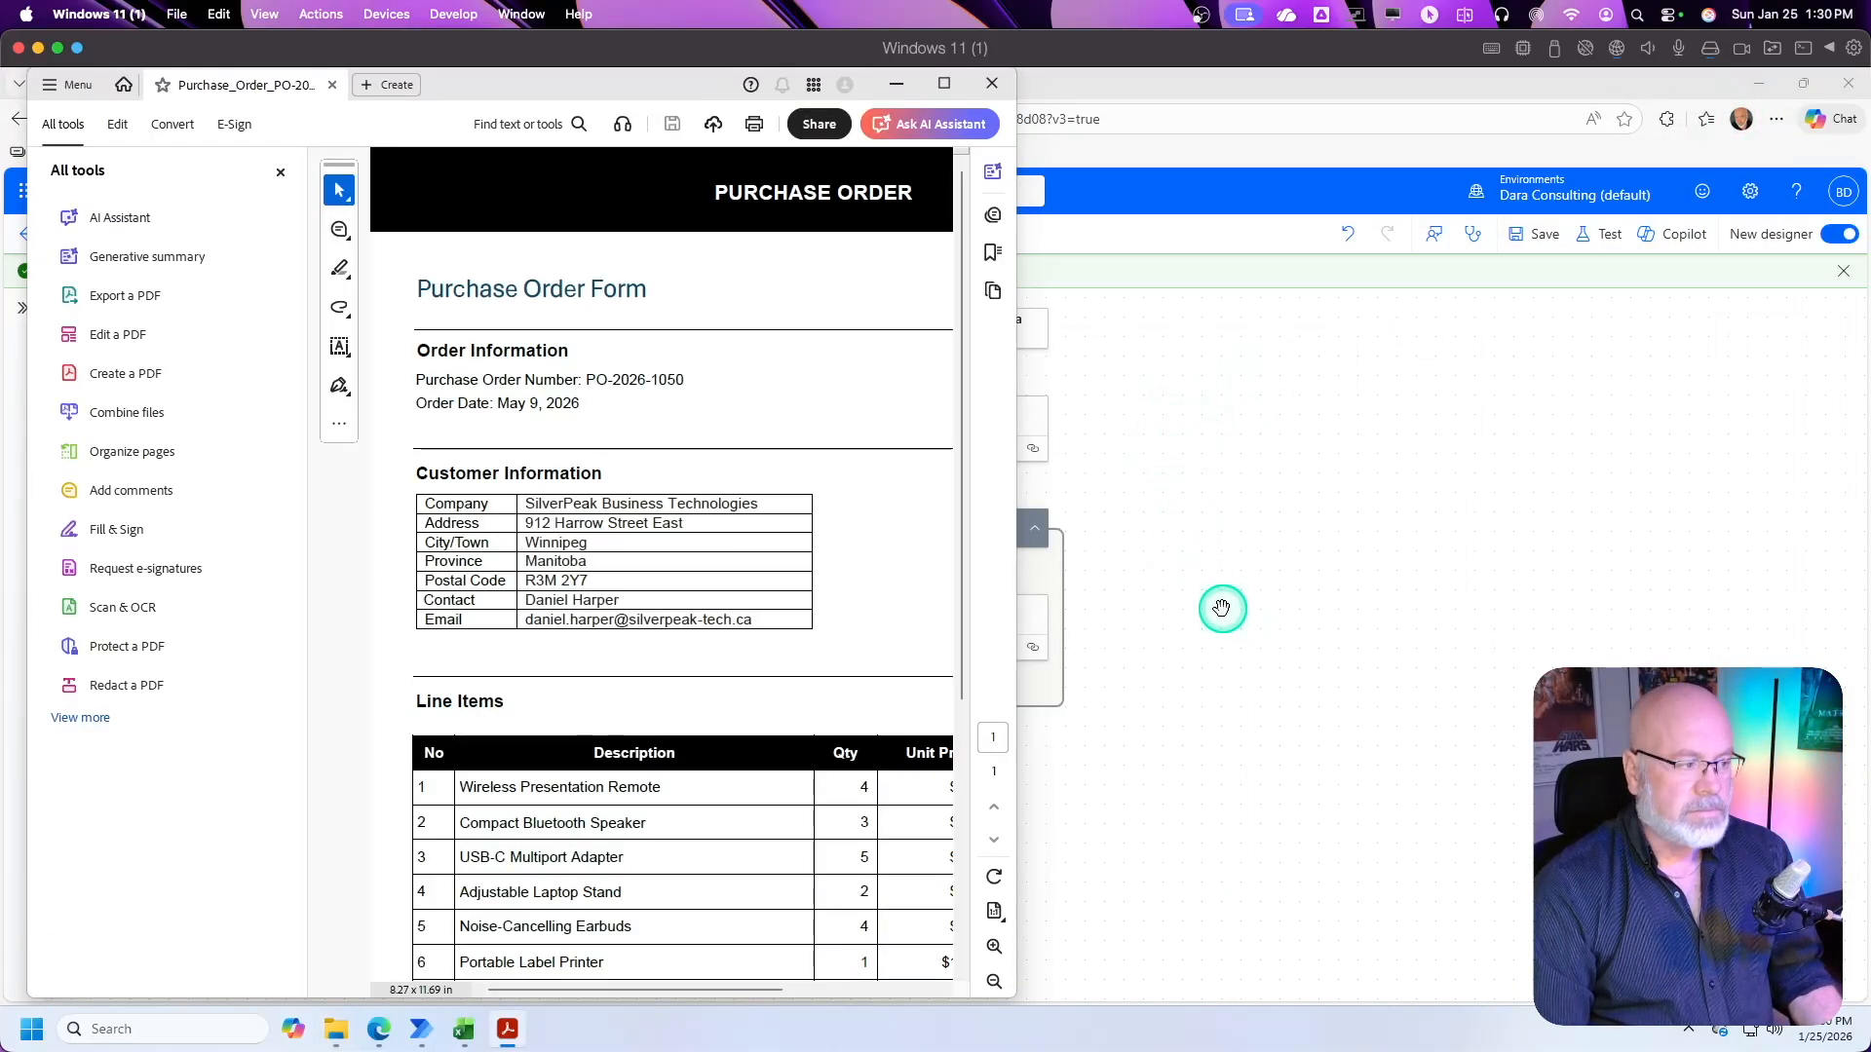
{"action": "left_click", "coordinate": [280, 172]}
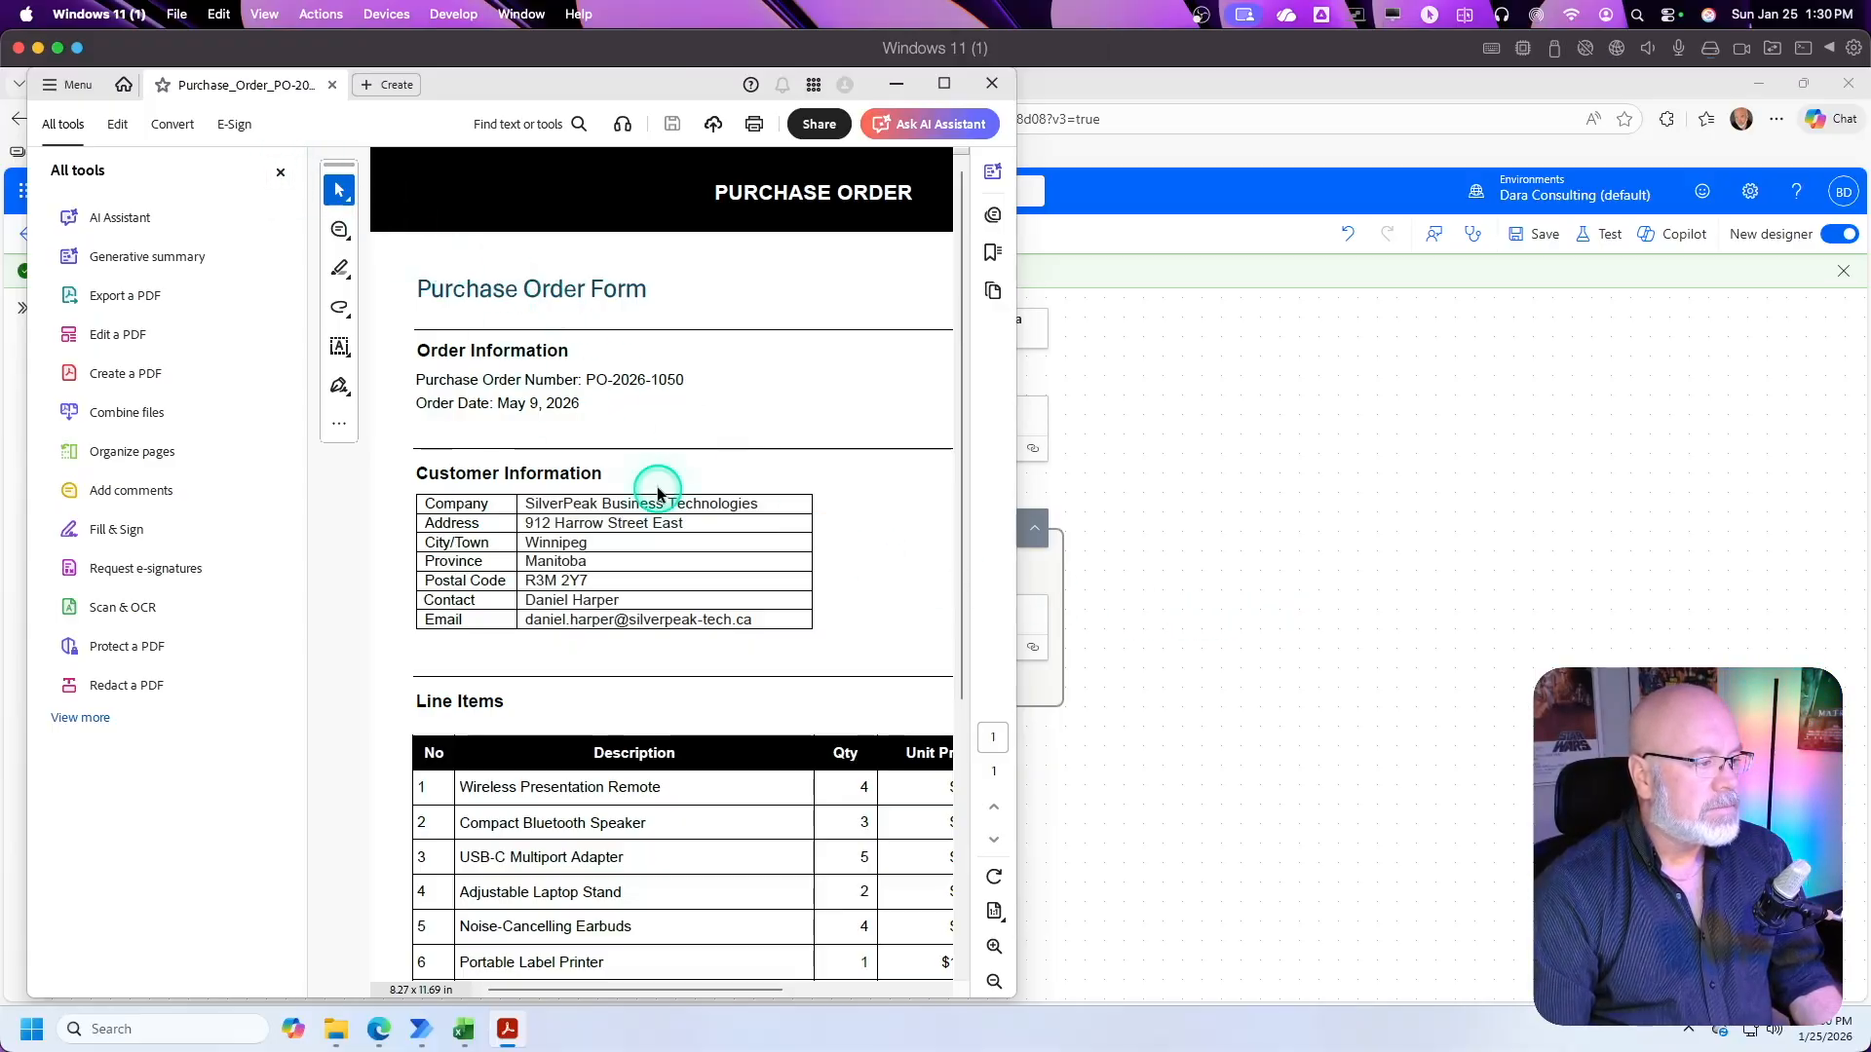
{"action": "scroll", "coordinate": [518, 710], "scroll_direction": "down", "scroll_amount": 2}
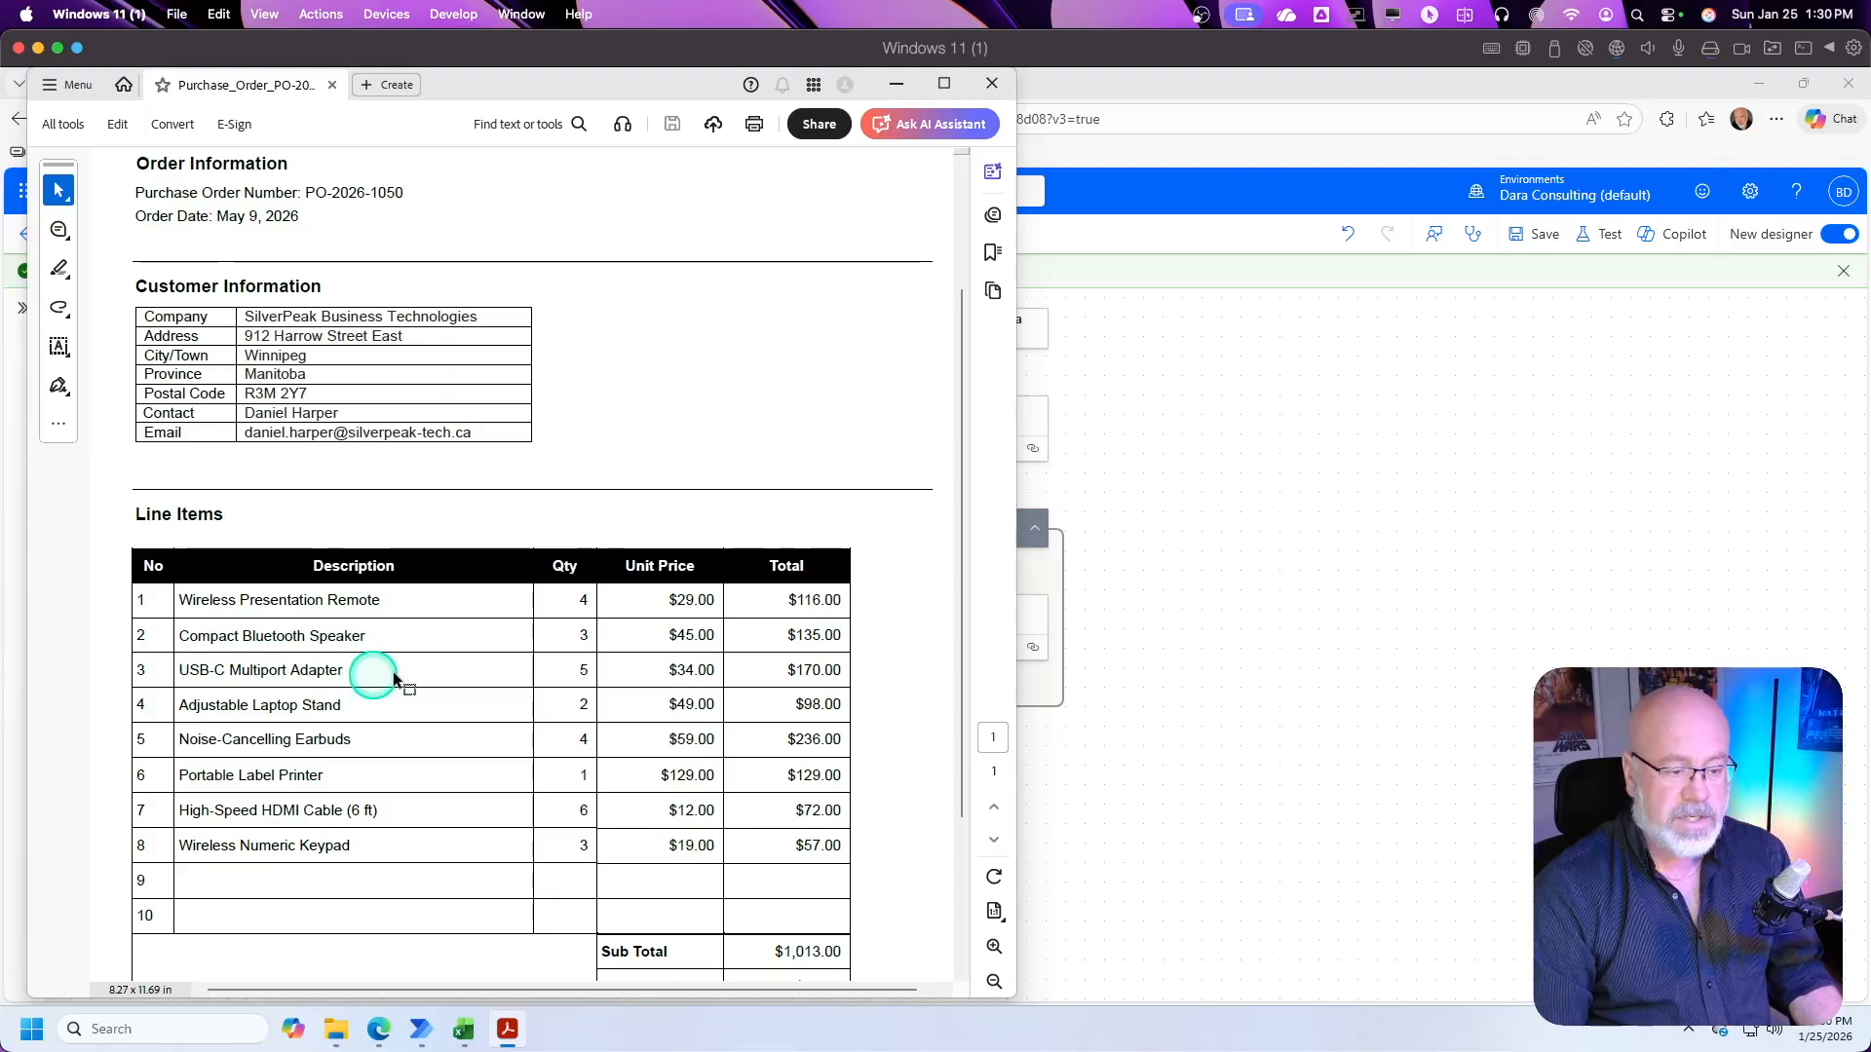
{"action": "left_click", "coordinate": [1356, 553]}
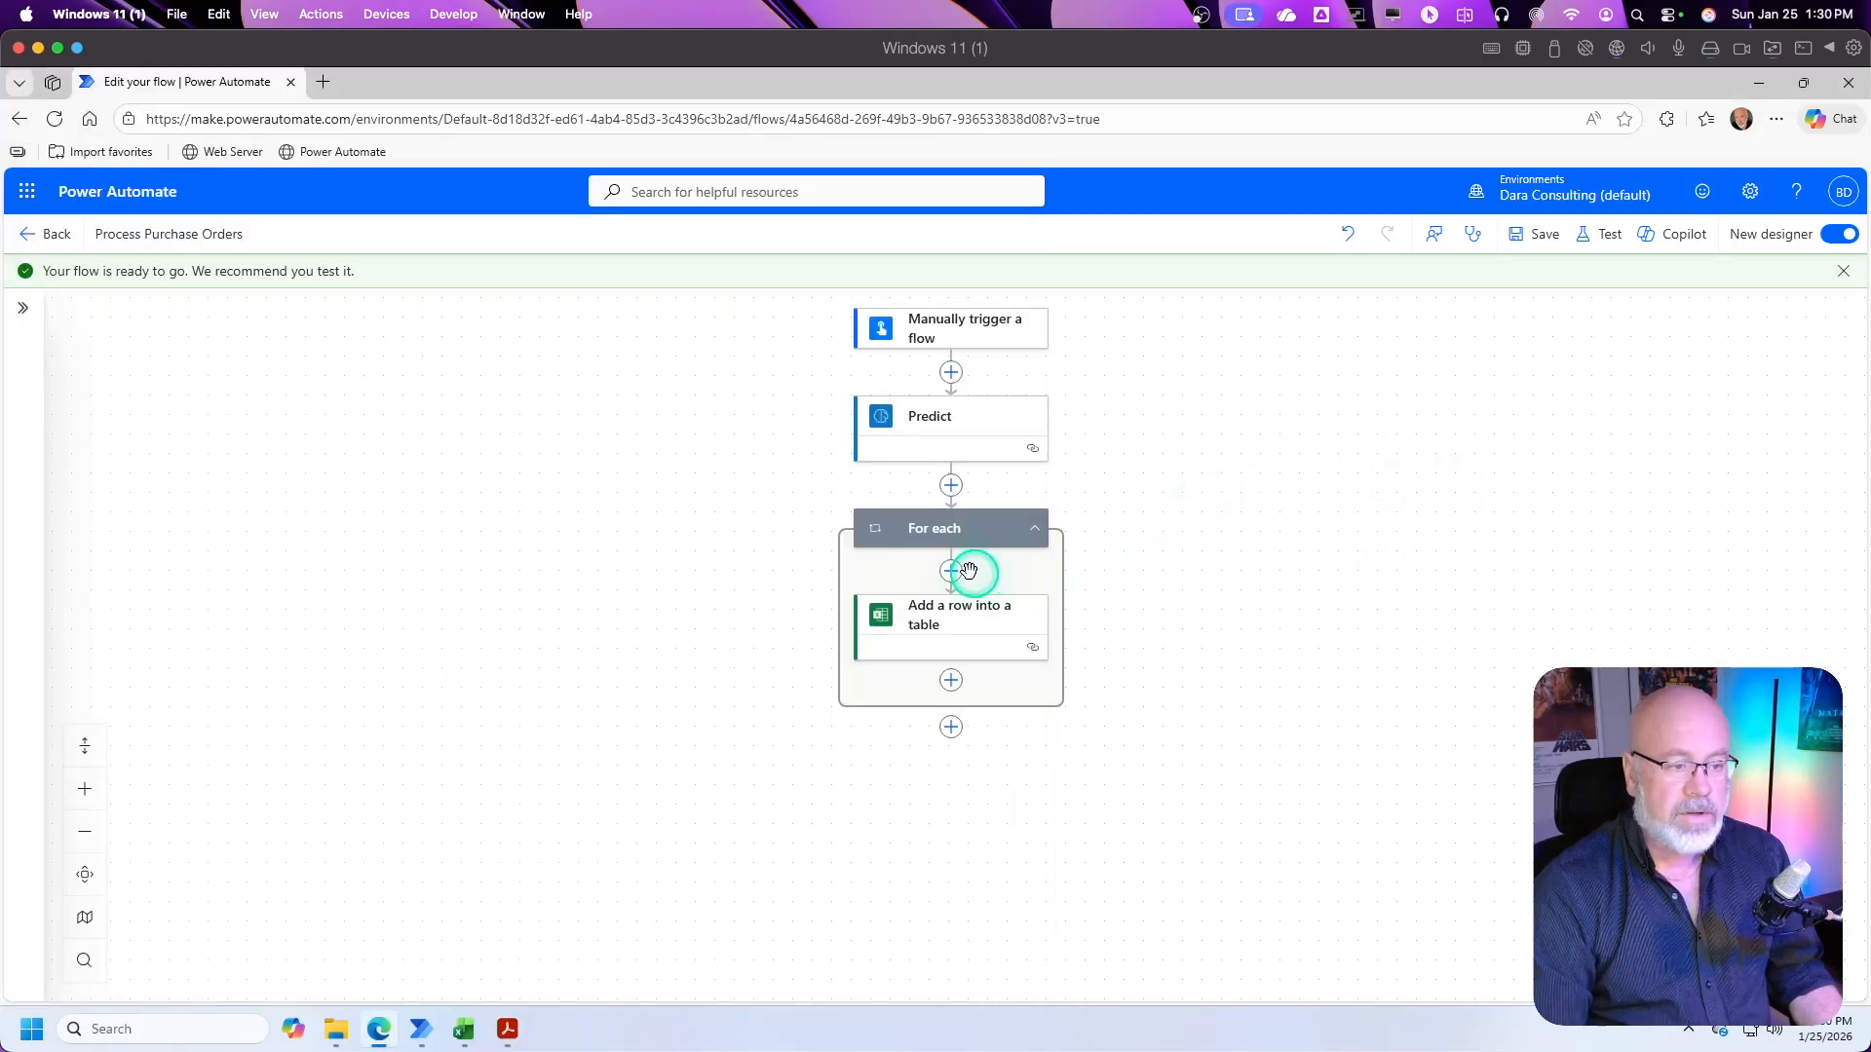
Step: Save the Process Purchase Orders flow again and start a manual test of it
{"action": "left_click", "coordinate": [1535, 236]}
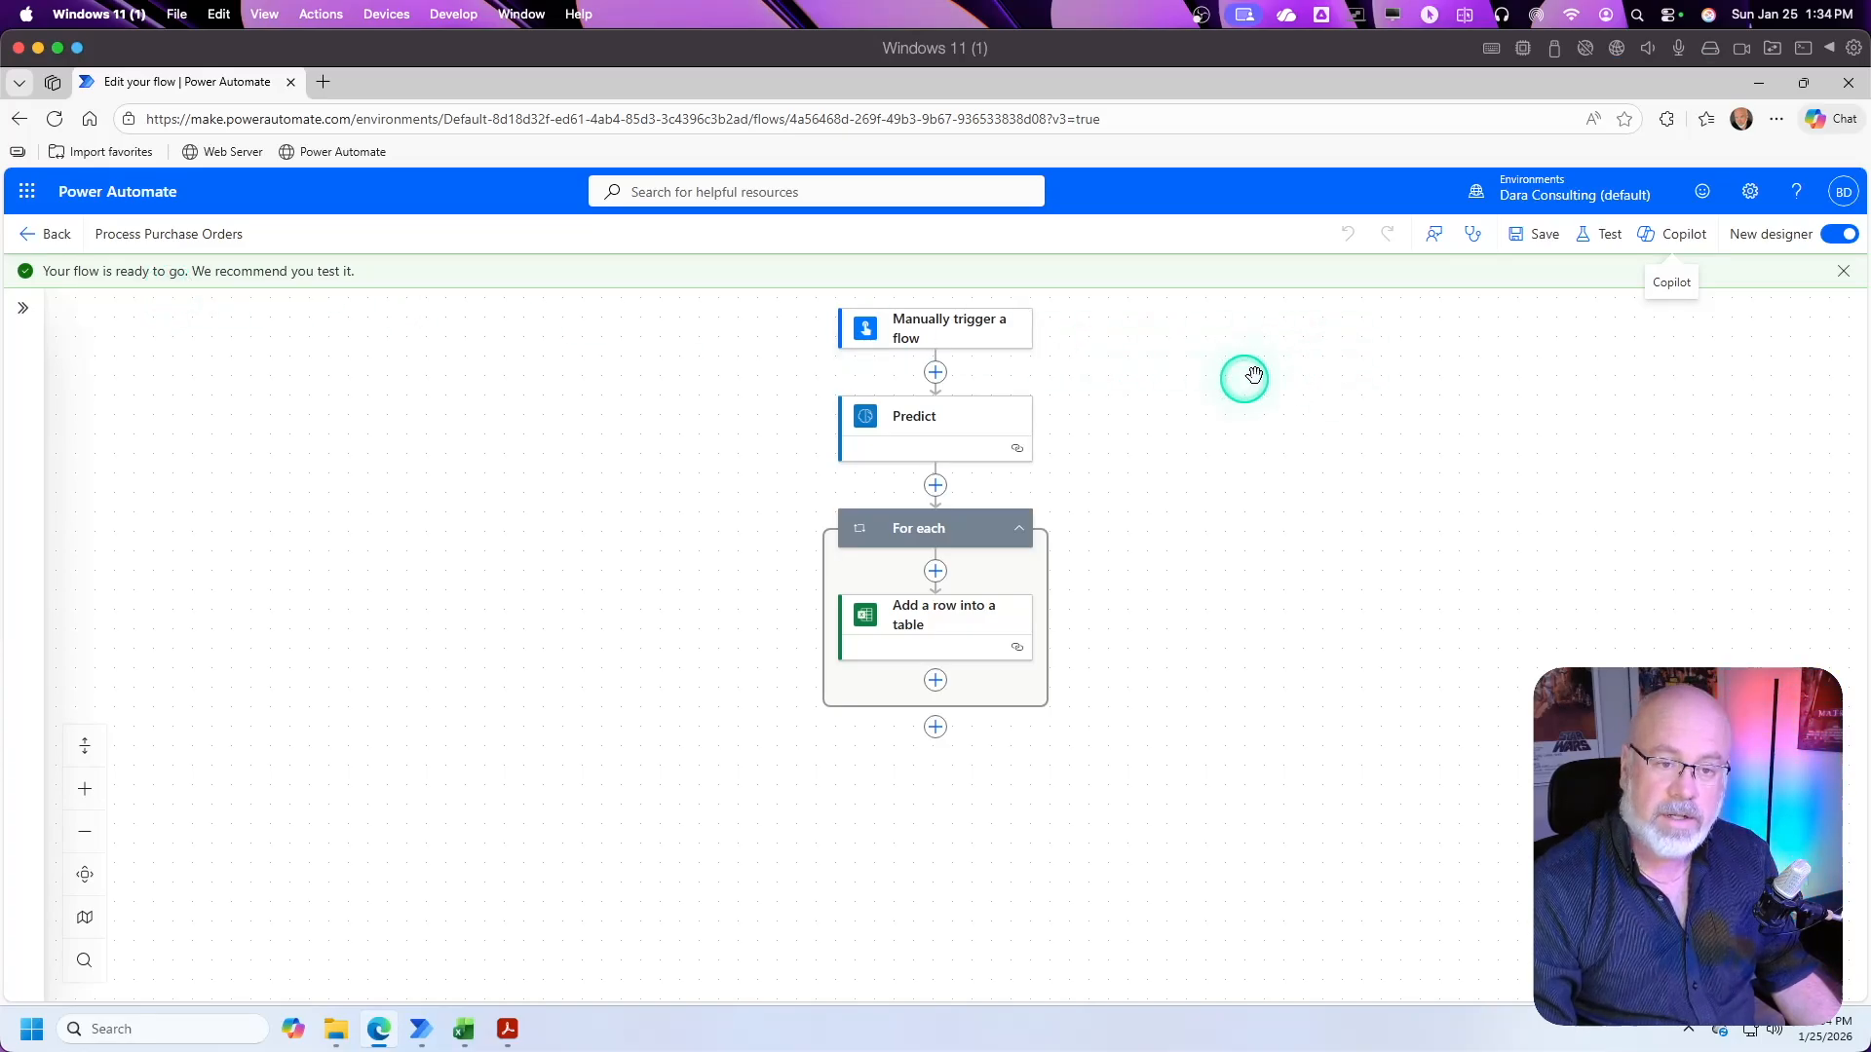
{"action": "left_click", "coordinate": [1603, 238]}
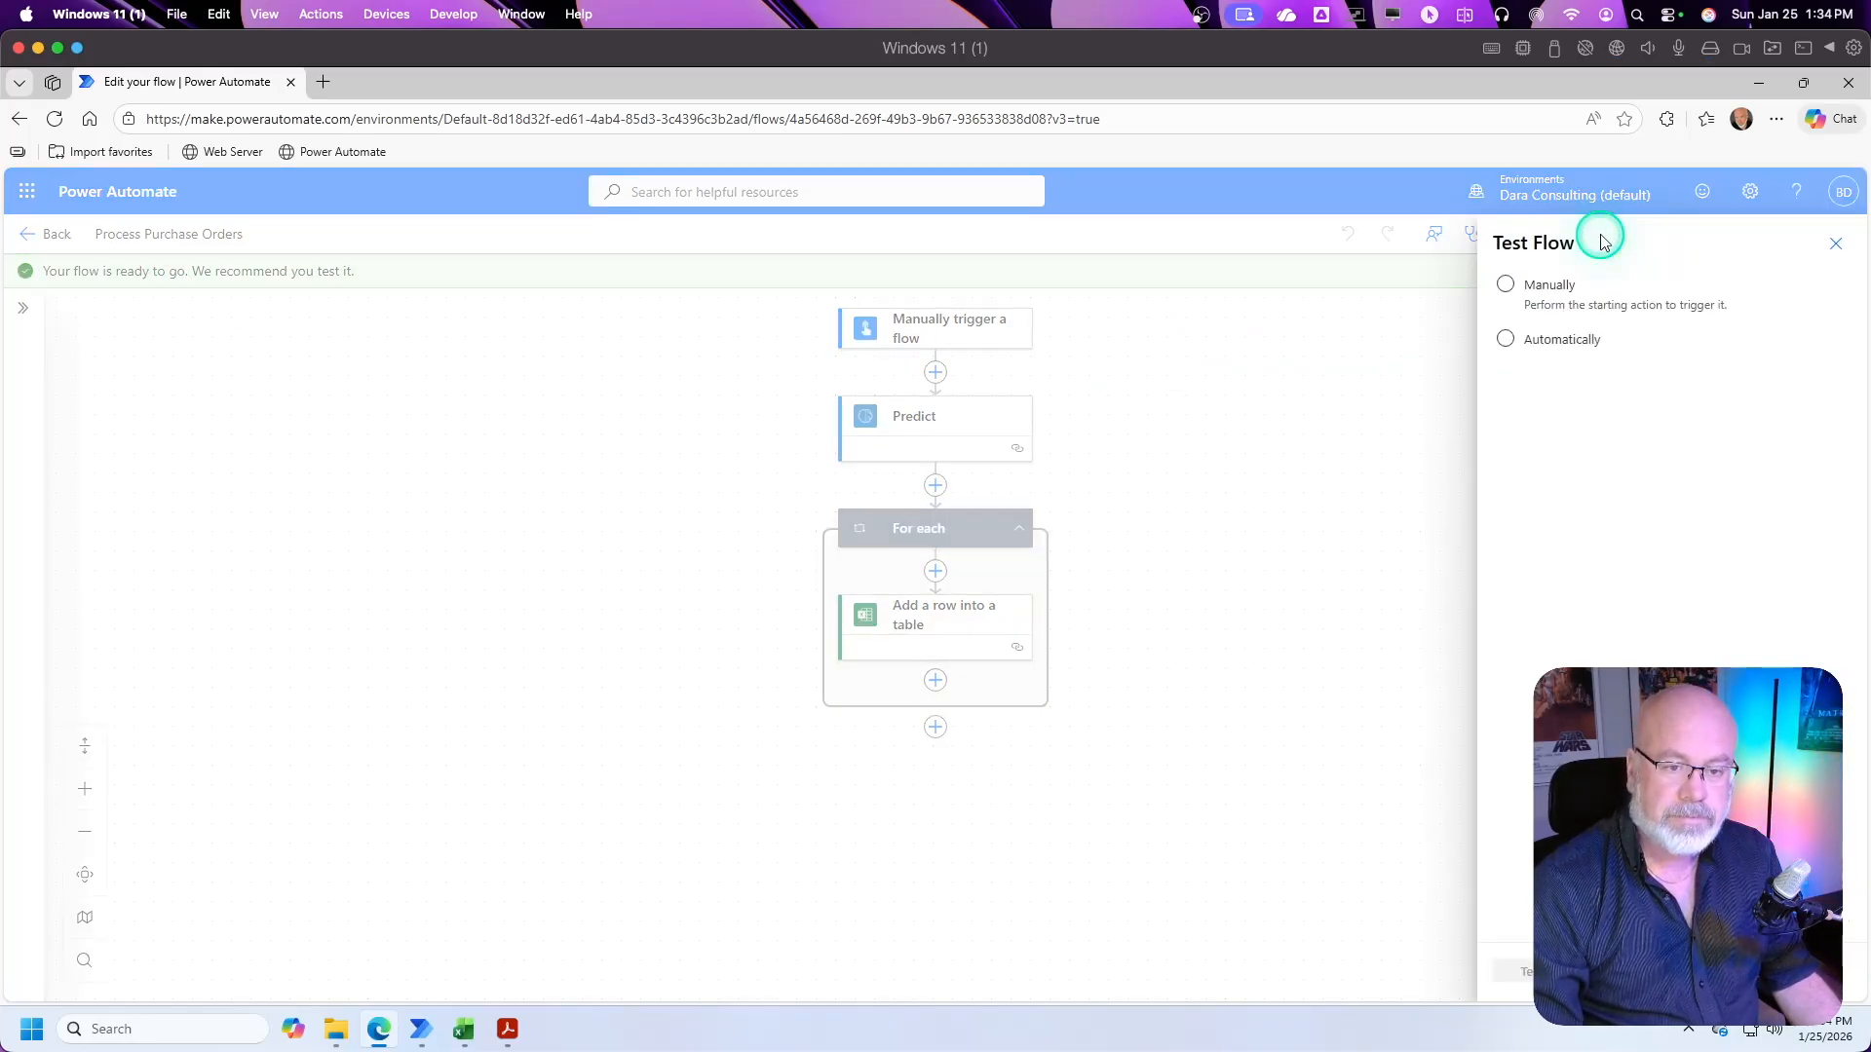
{"action": "left_click", "coordinate": [1506, 286]}
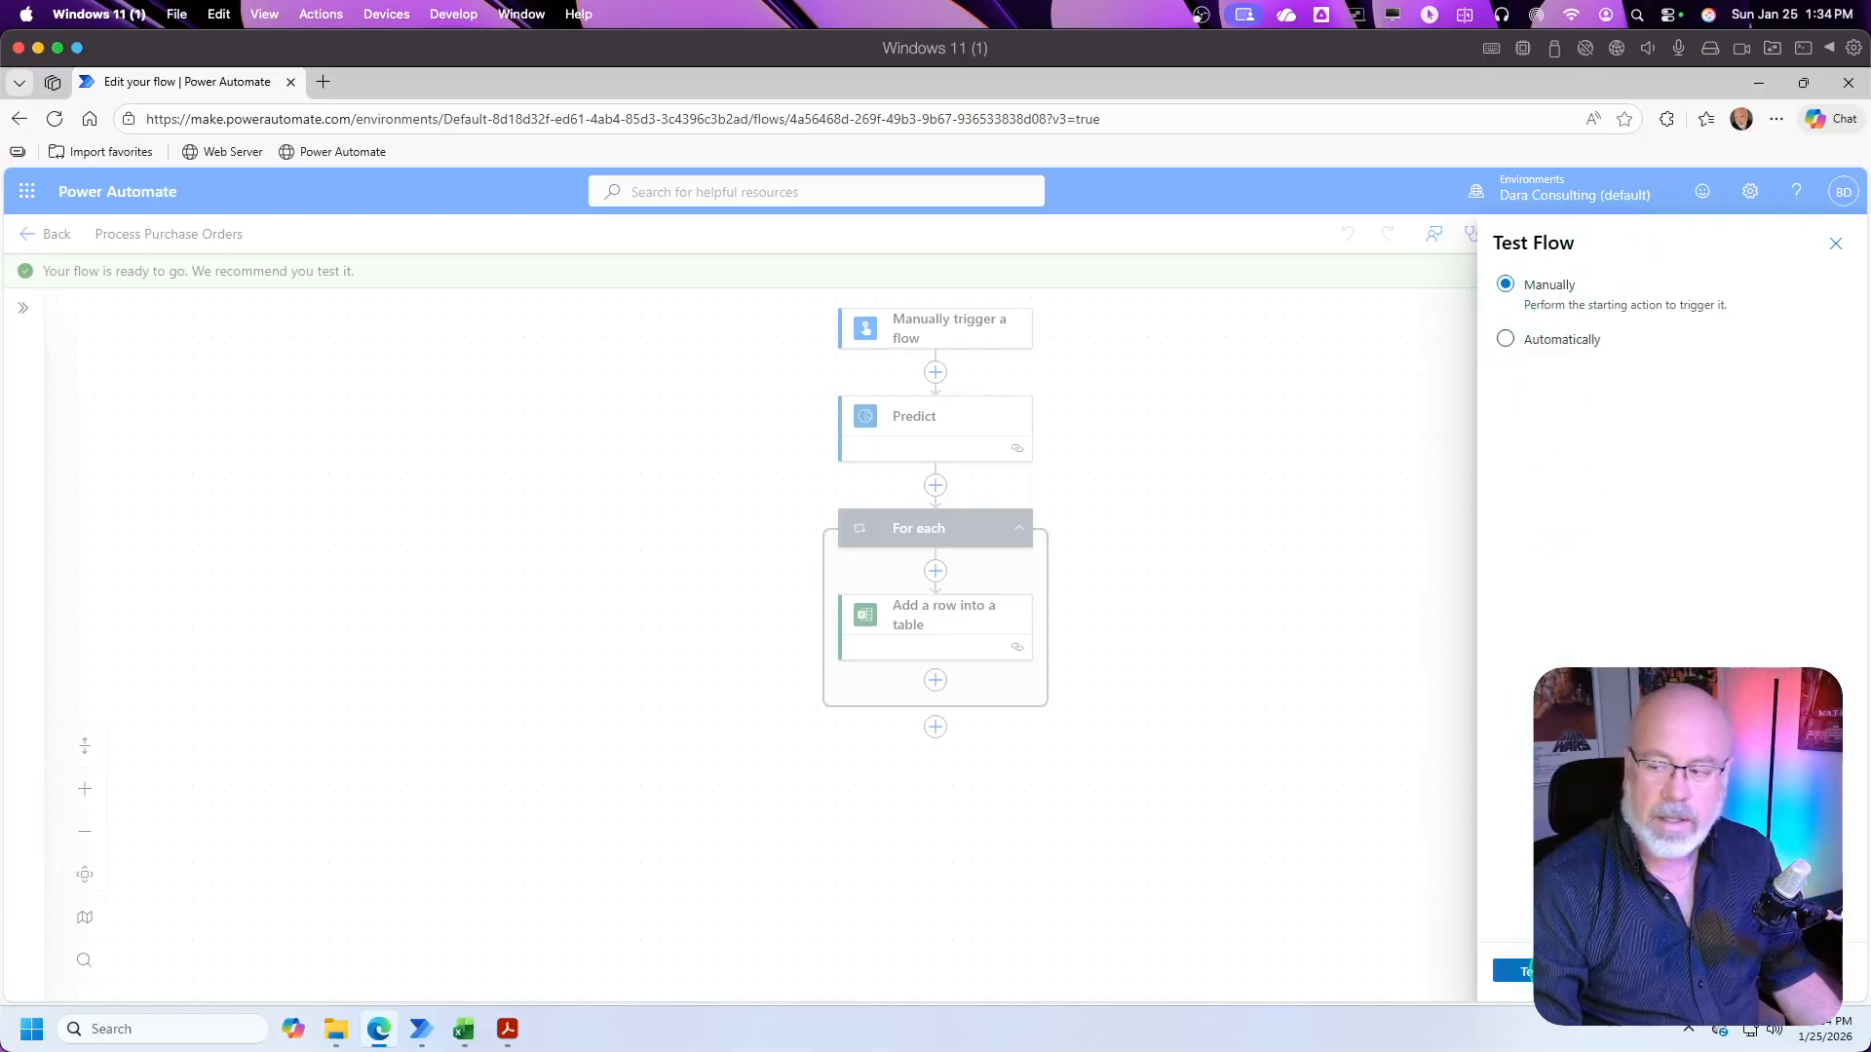
{"action": "left_click", "coordinate": [1515, 971]}
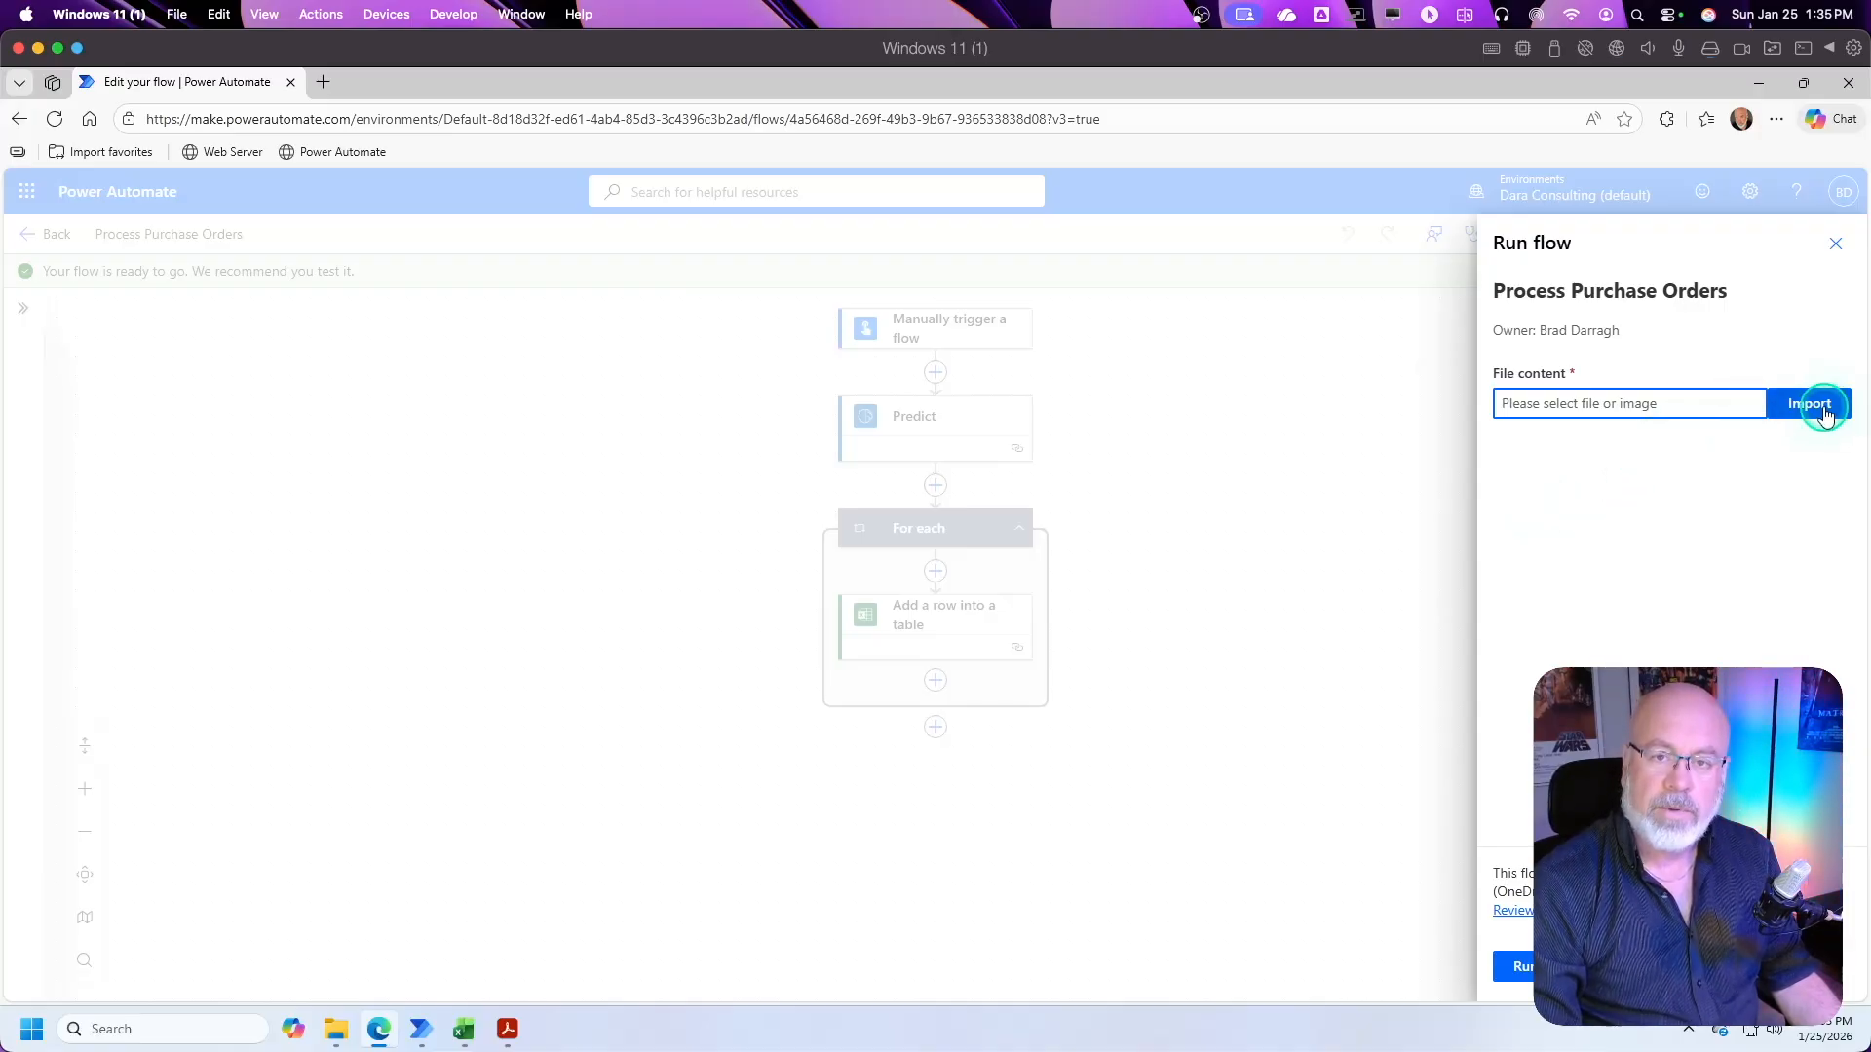
Step: Check the open purchase order PDF and import Purchase_Order_PO-2026-1050.pdf as the file content for the test run
{"action": "left_click", "coordinate": [507, 1029]}
{"action": "left_click", "coordinate": [897, 84]}
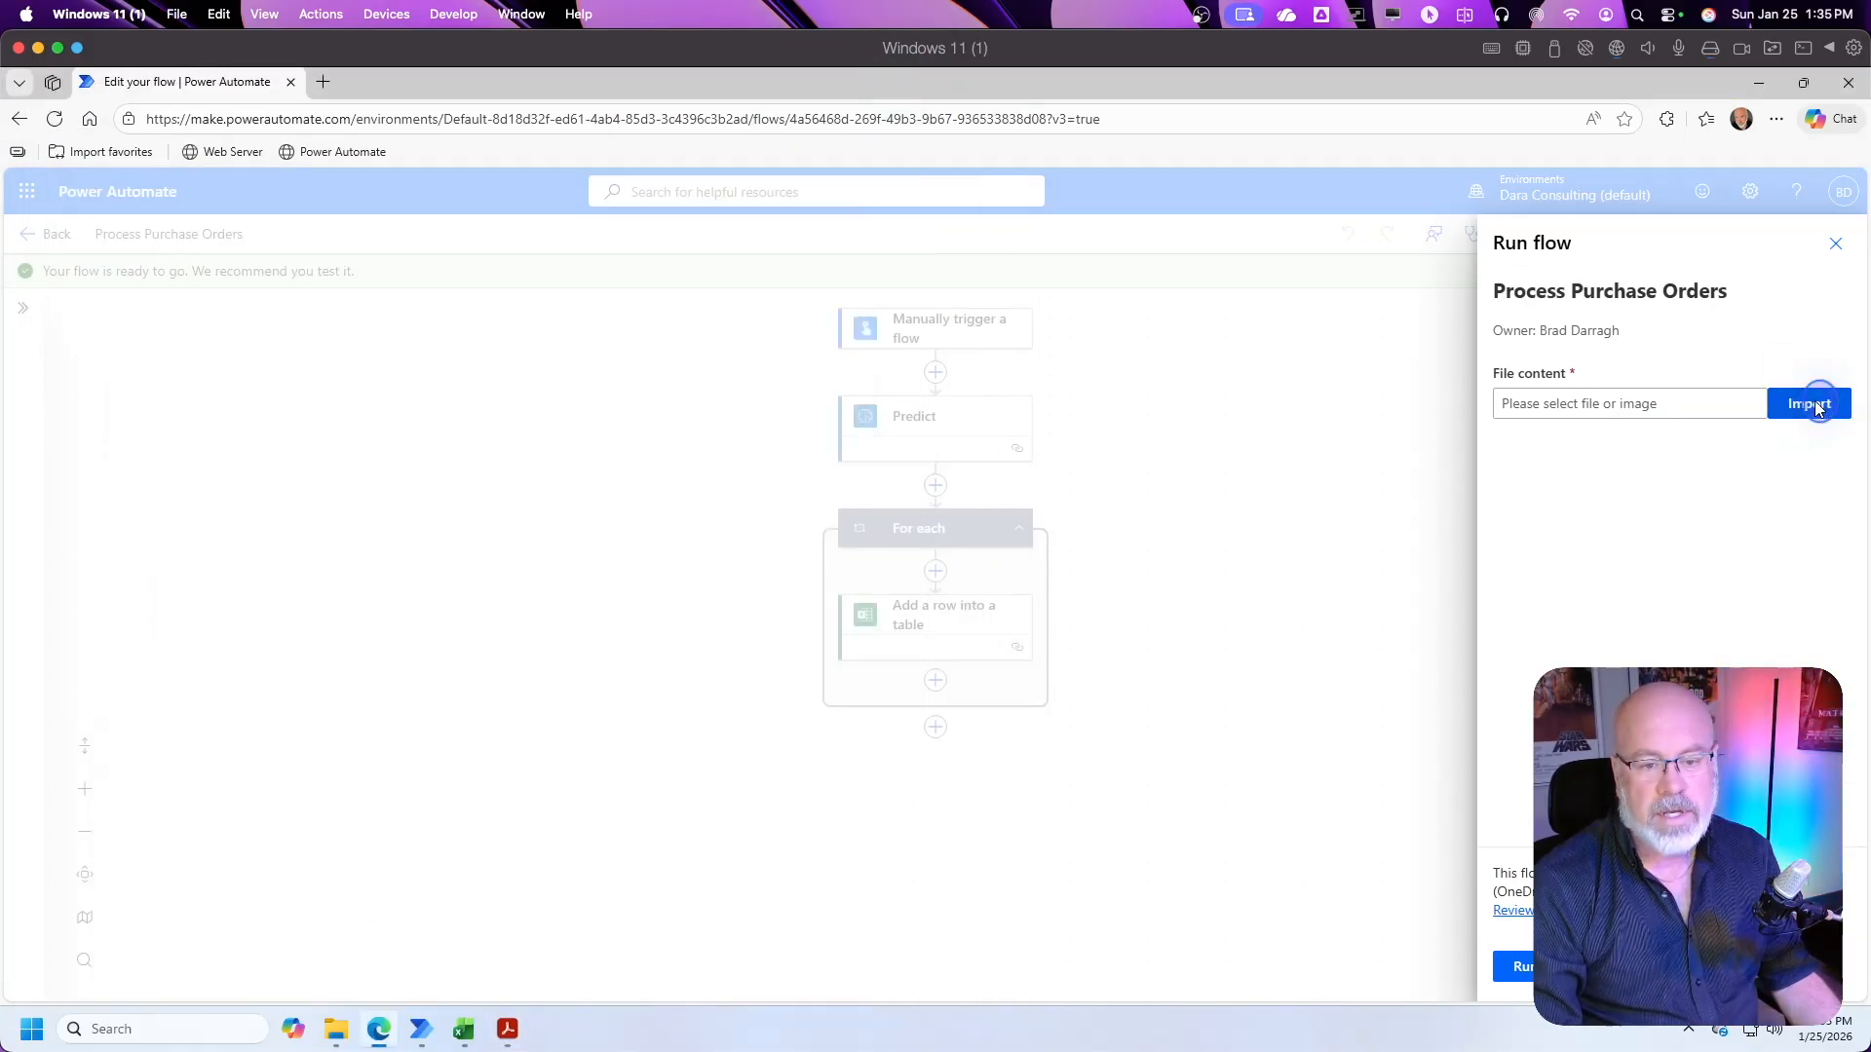
{"action": "left_click", "coordinate": [1811, 405]}
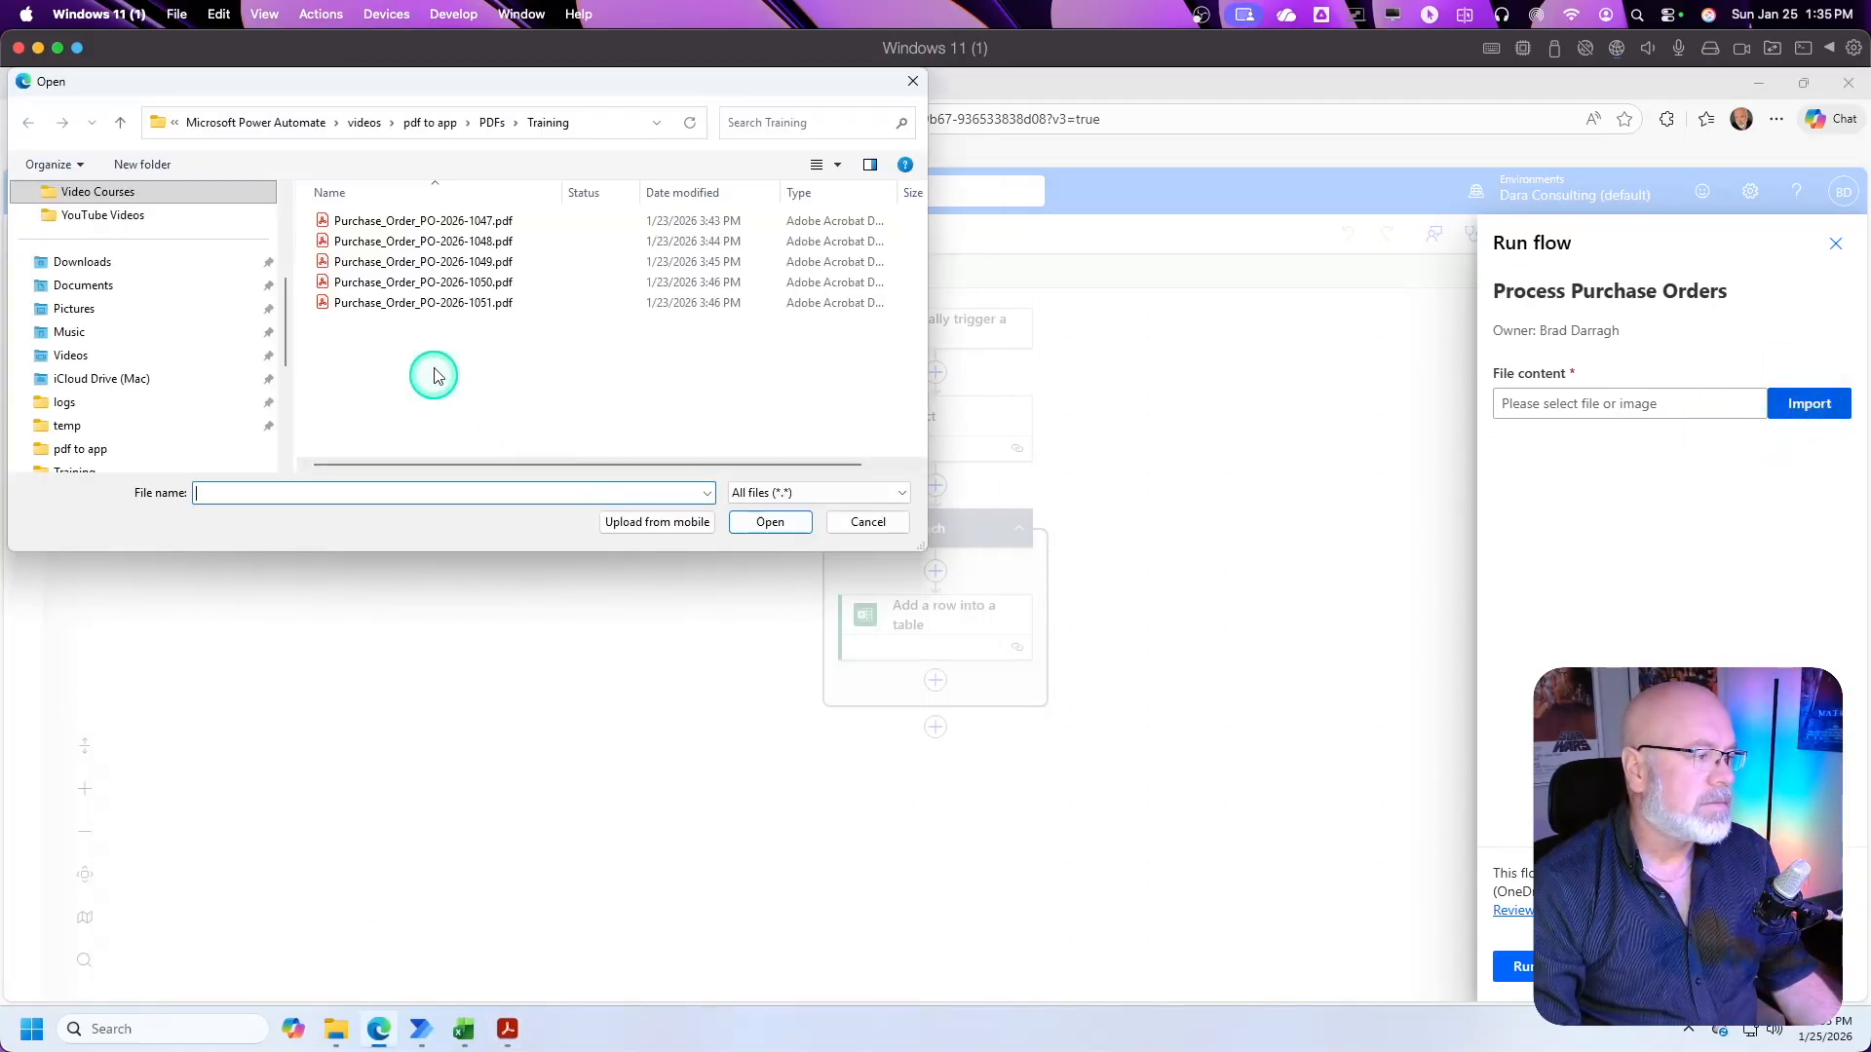
{"action": "left_click", "coordinate": [490, 301]}
{"action": "left_click", "coordinate": [775, 524]}
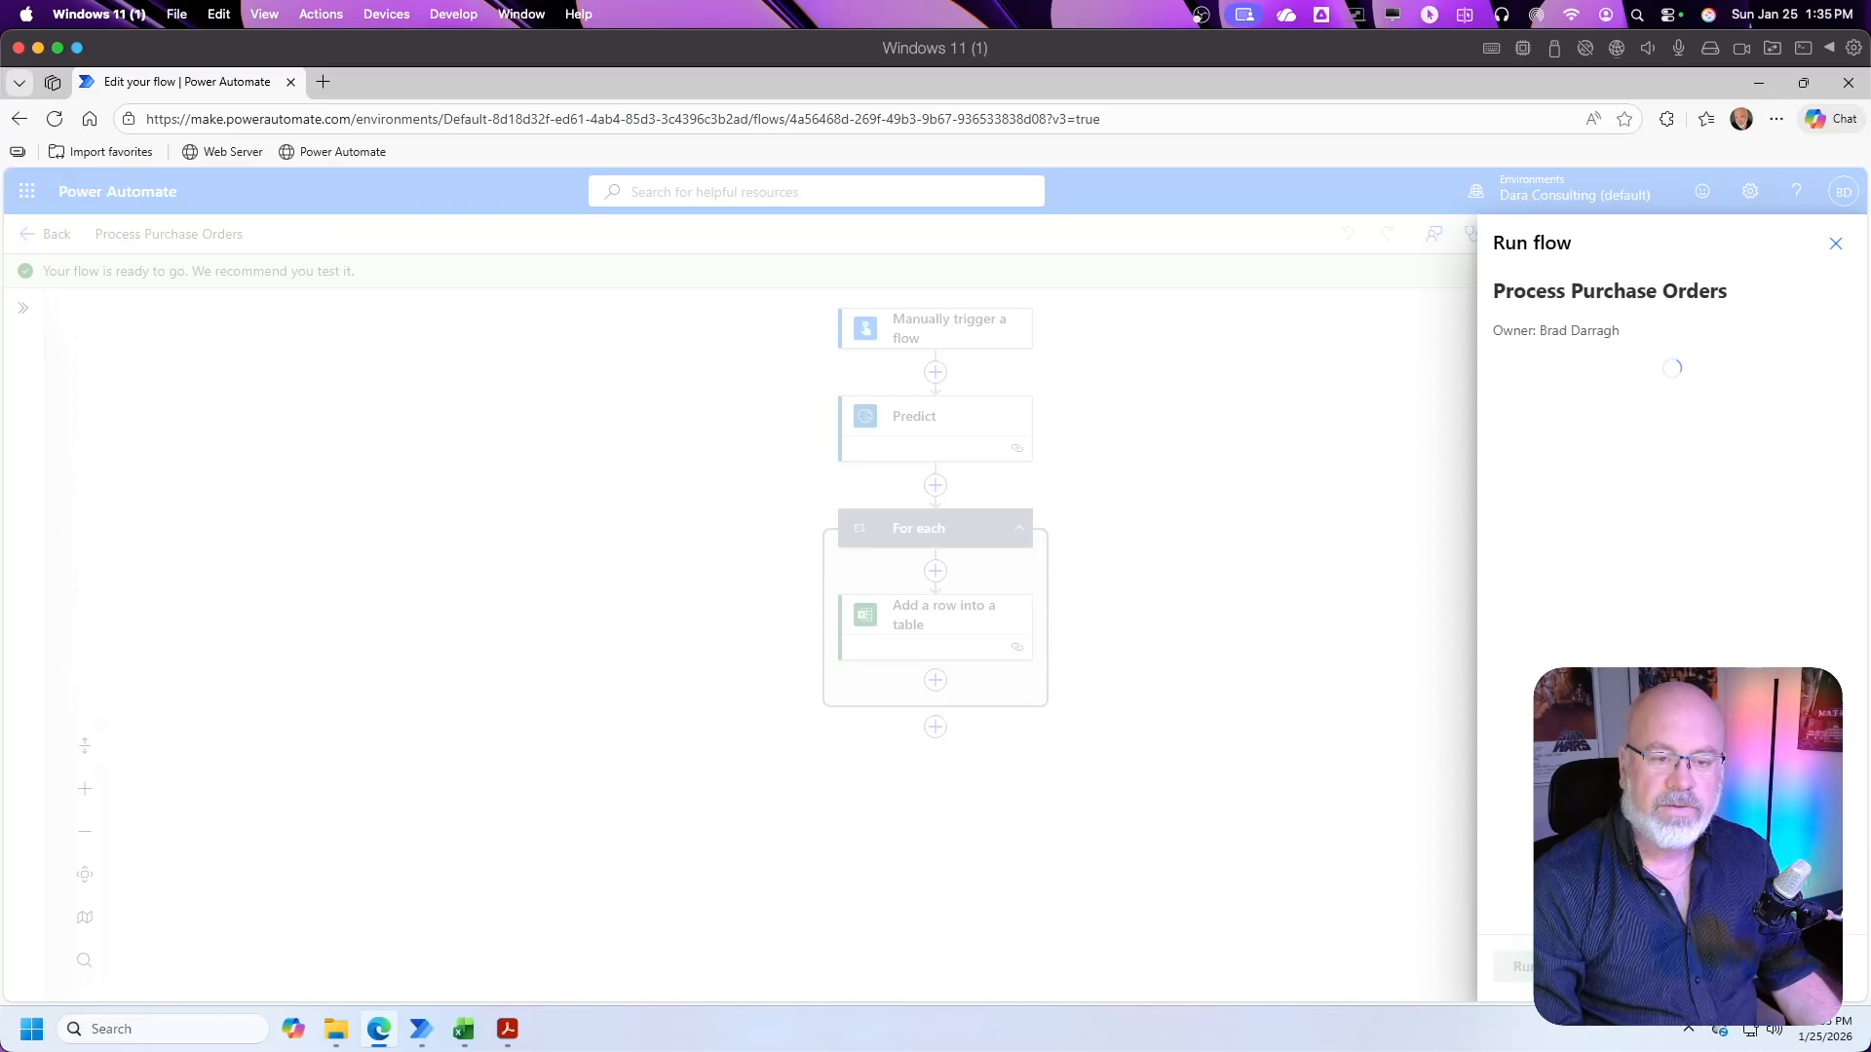
Step: Run the flow test with the imported file and review the line items in the open purchase order PDF
{"action": "left_click", "coordinate": [1526, 965]}
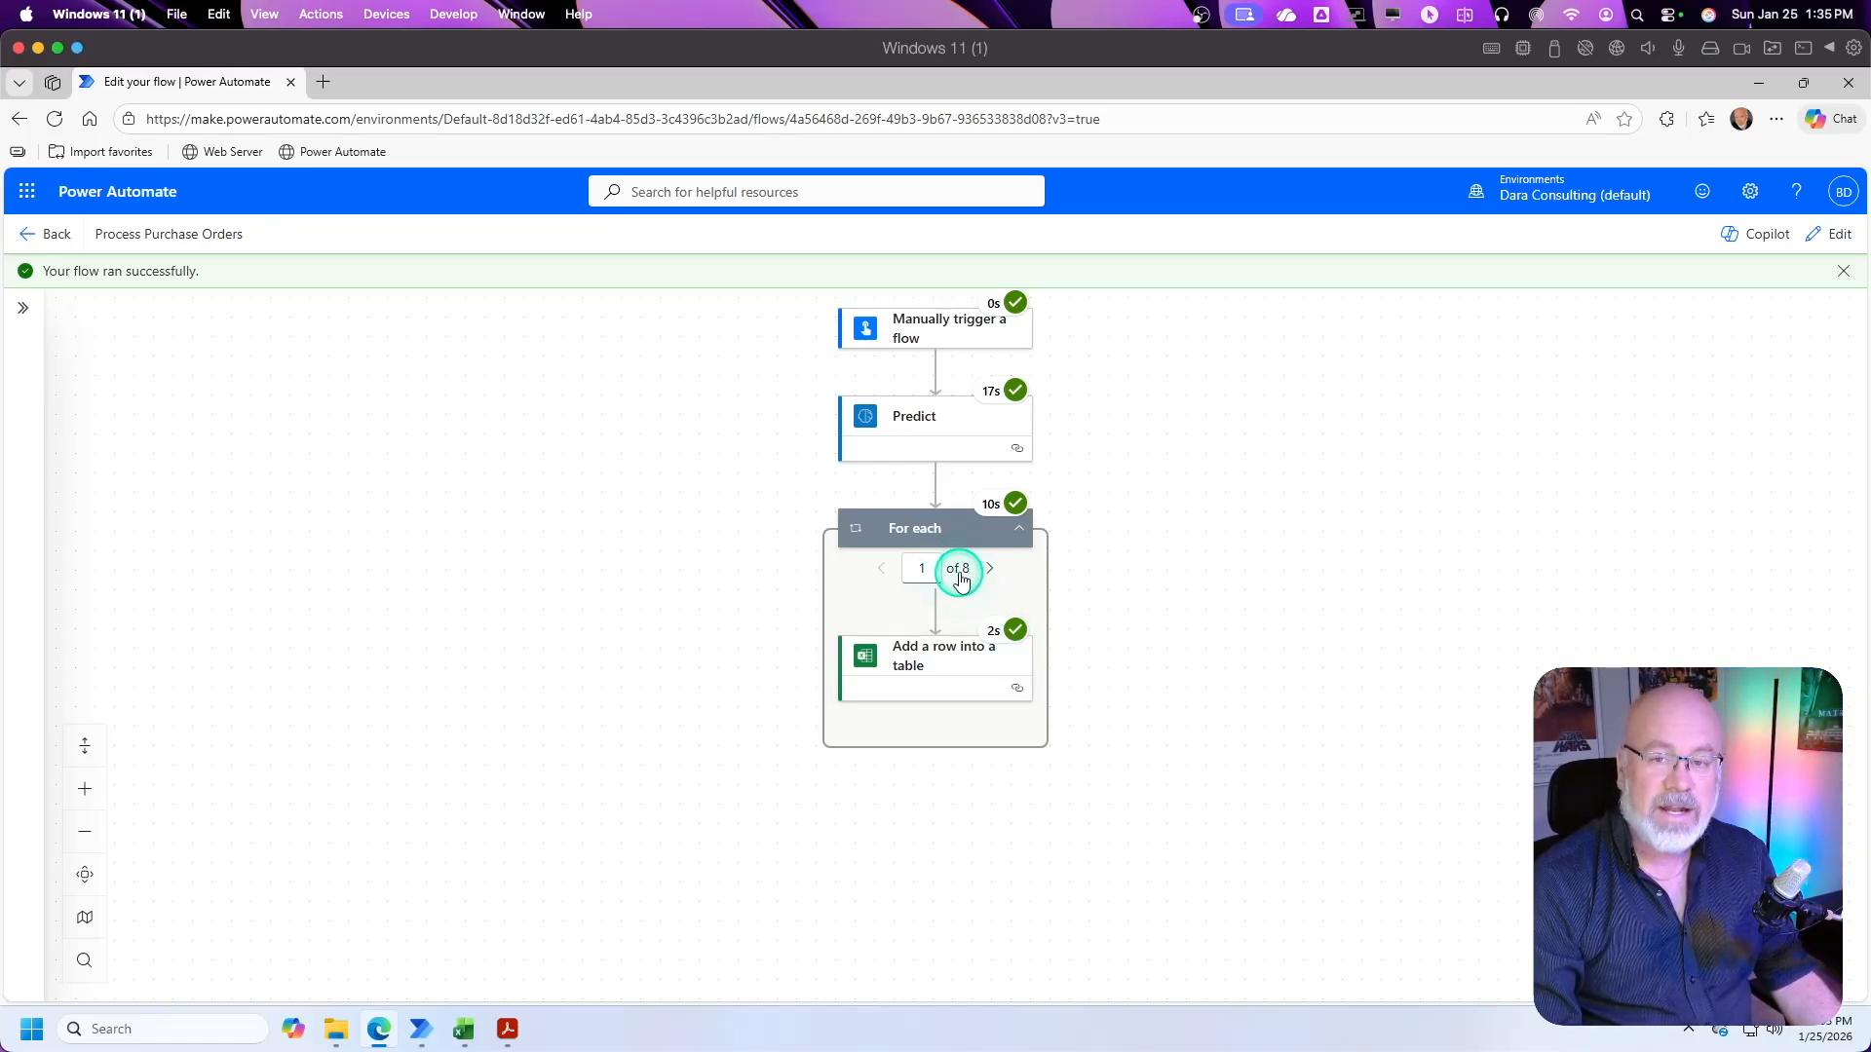
{"action": "left_click", "coordinate": [506, 1029]}
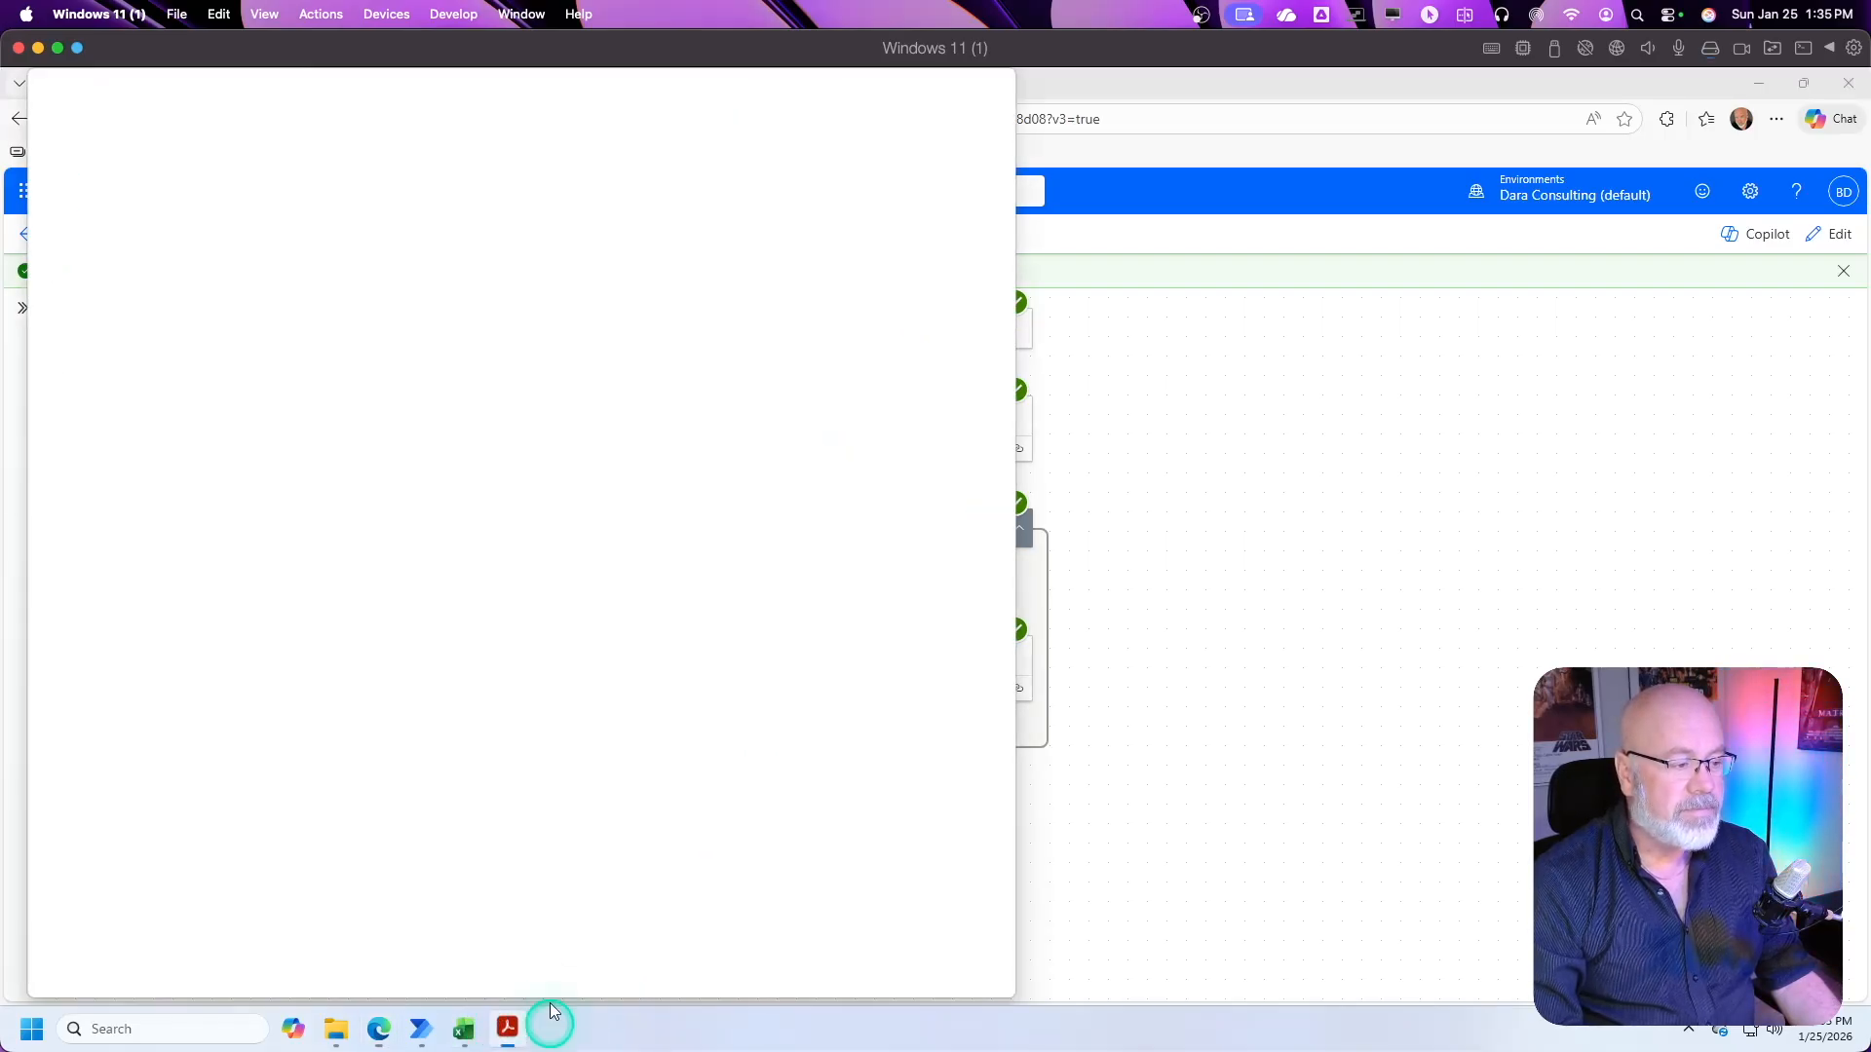
{"action": "scroll", "coordinate": [571, 635], "scroll_direction": "down", "scroll_amount": 1}
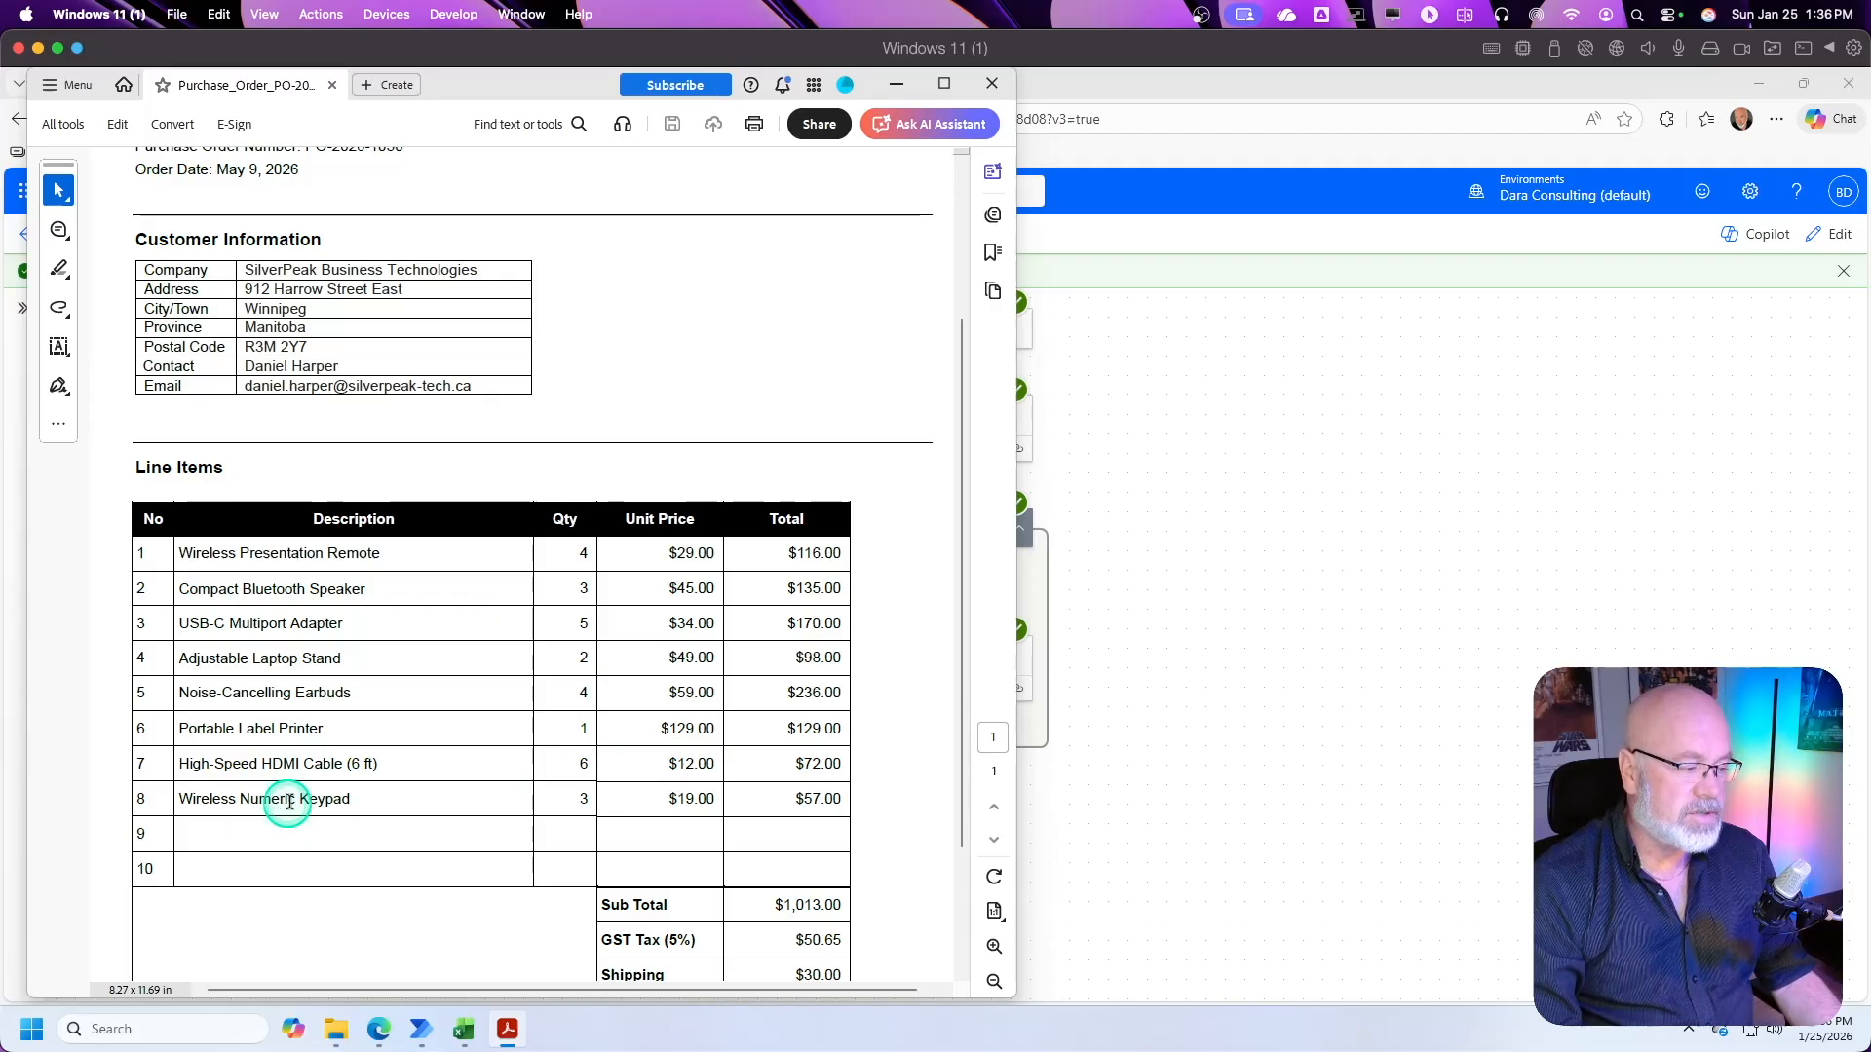
{"action": "left_click", "coordinate": [897, 84]}
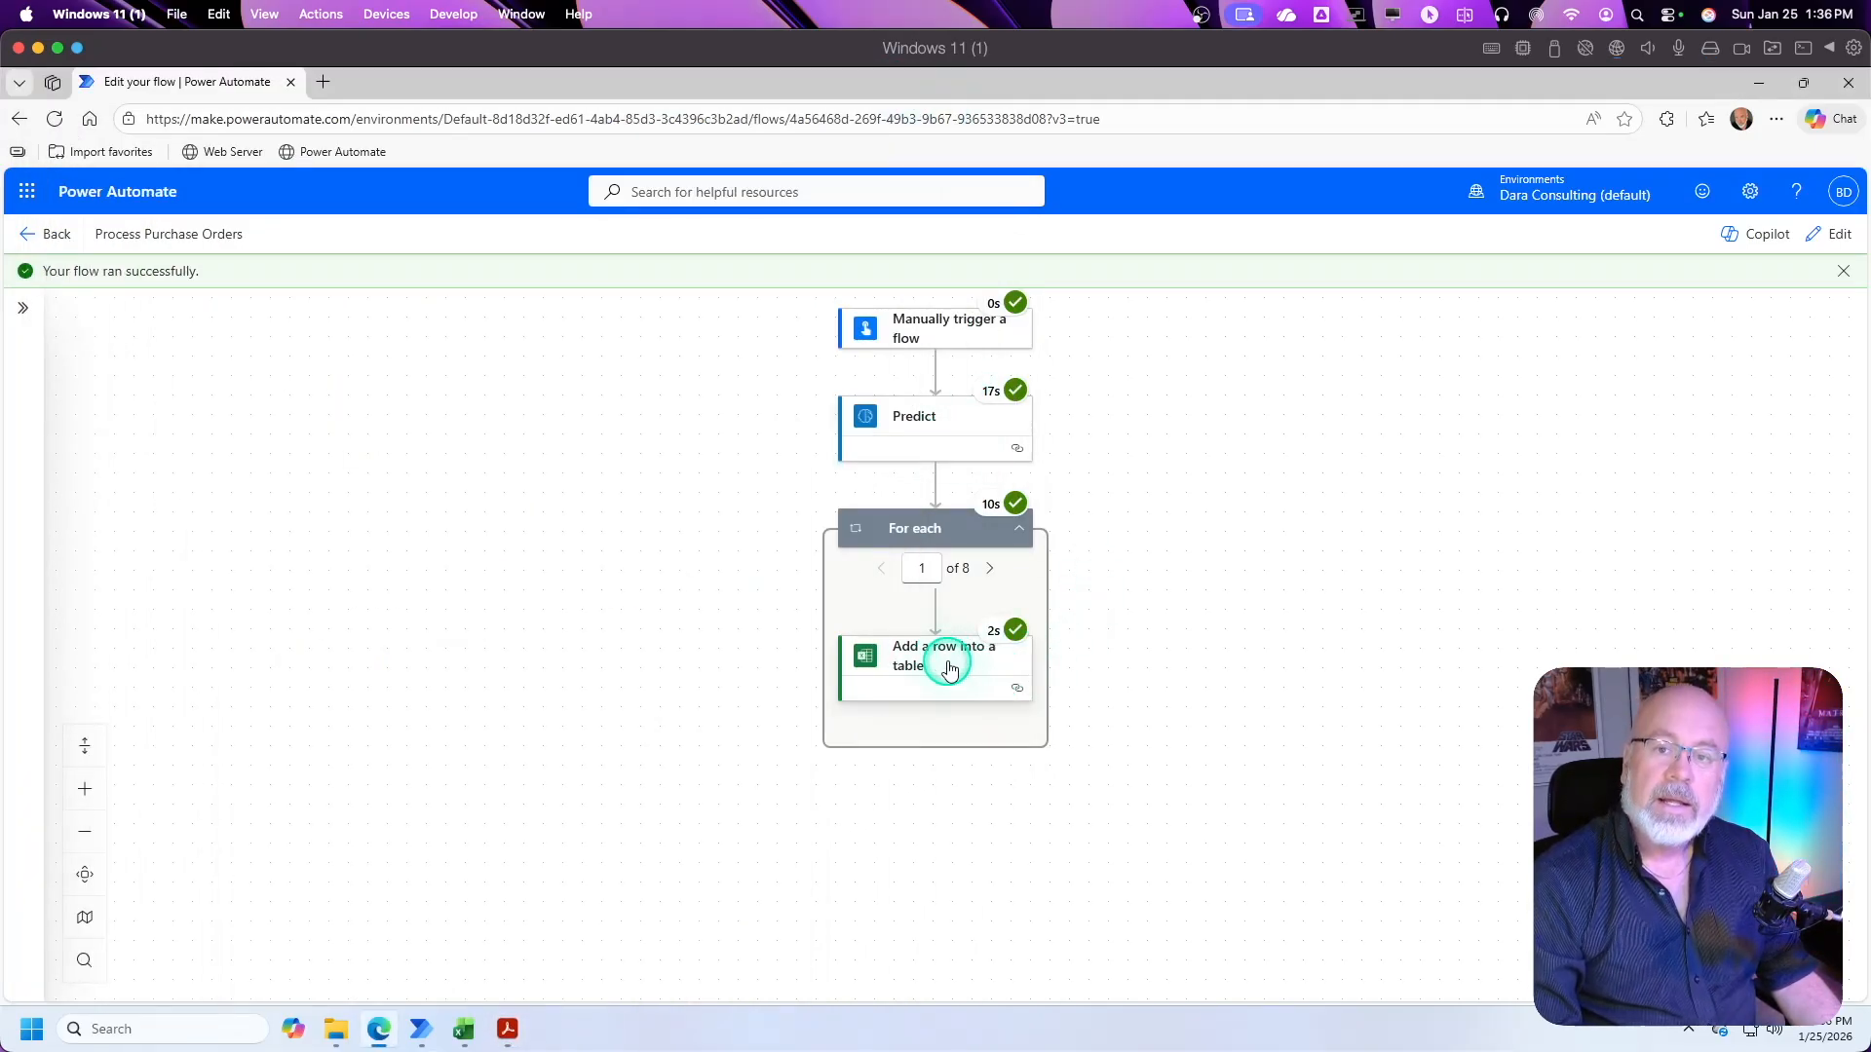
Step: Switch to PurchaseOrders.xlsx in Excel and review the rows added to the Orders table across all columns
{"action": "left_click", "coordinate": [469, 1034]}
{"action": "left_click", "coordinate": [151, 584]}
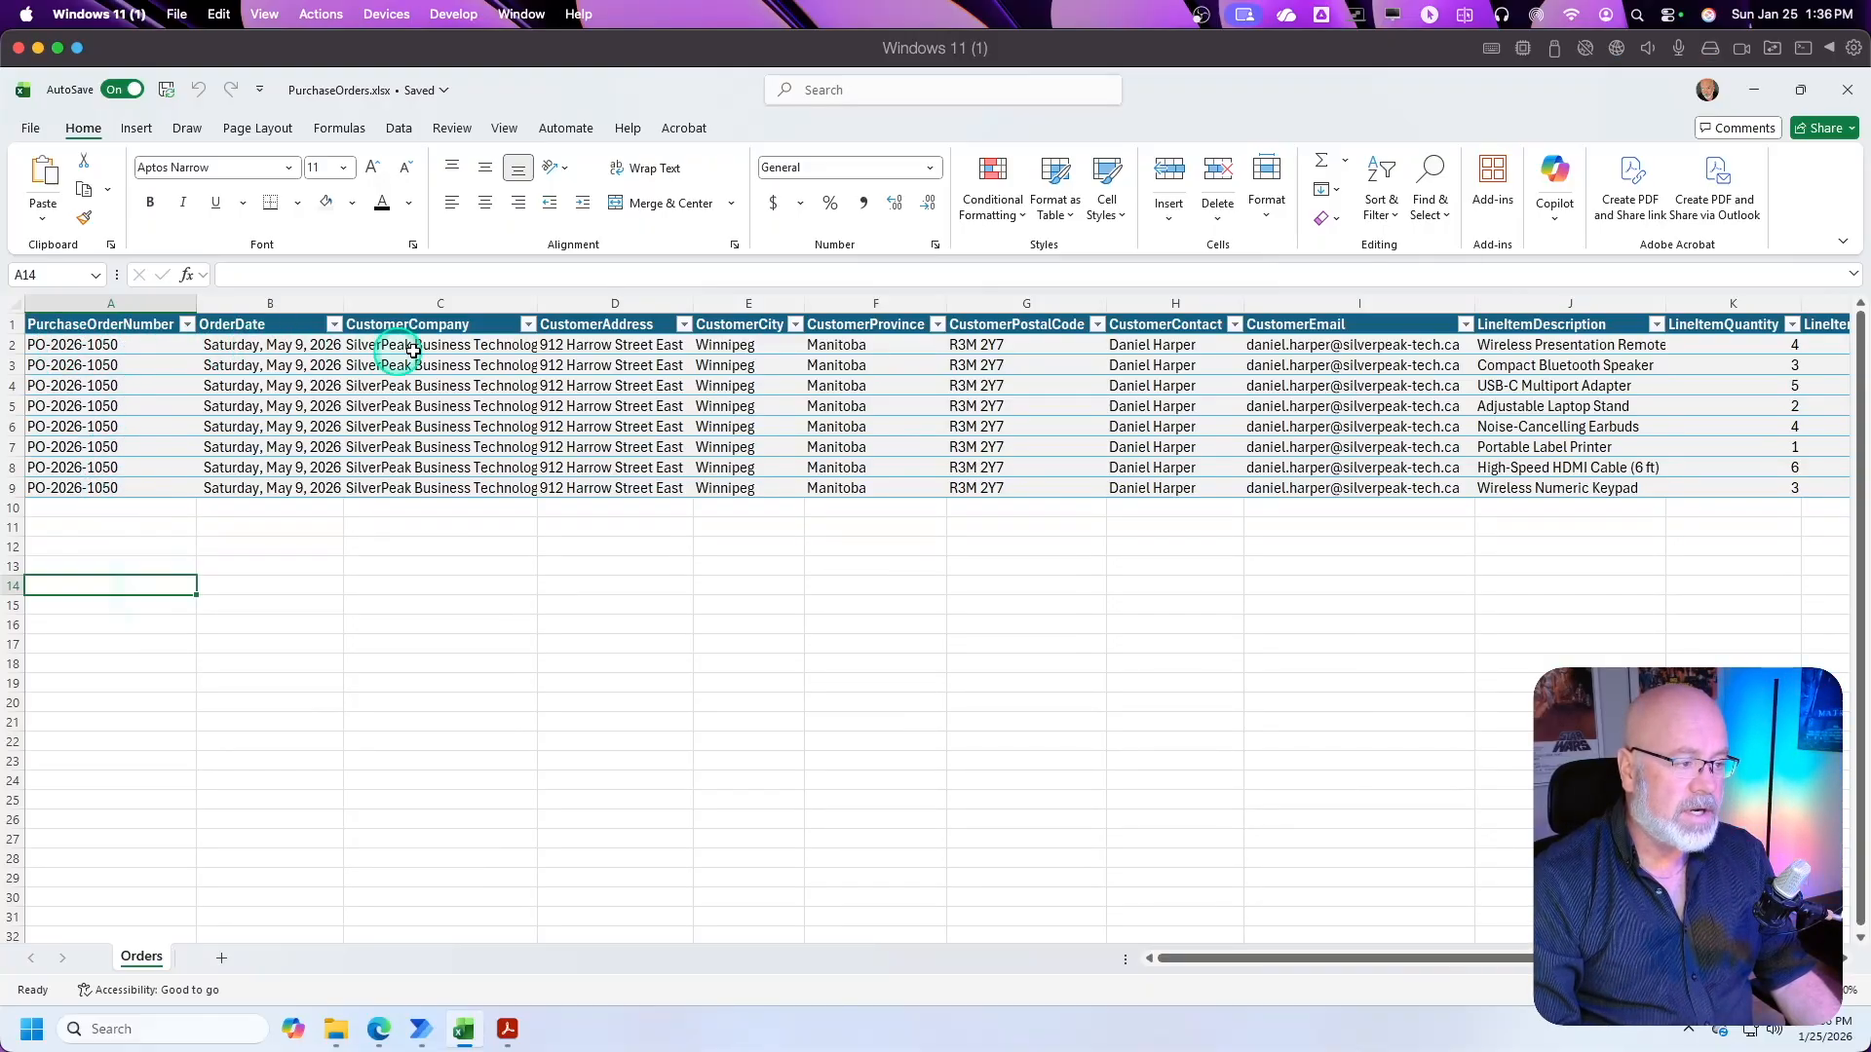
{"action": "left_click_drag", "start_coordinate": [1306, 960], "coordinate": [1512, 958]}
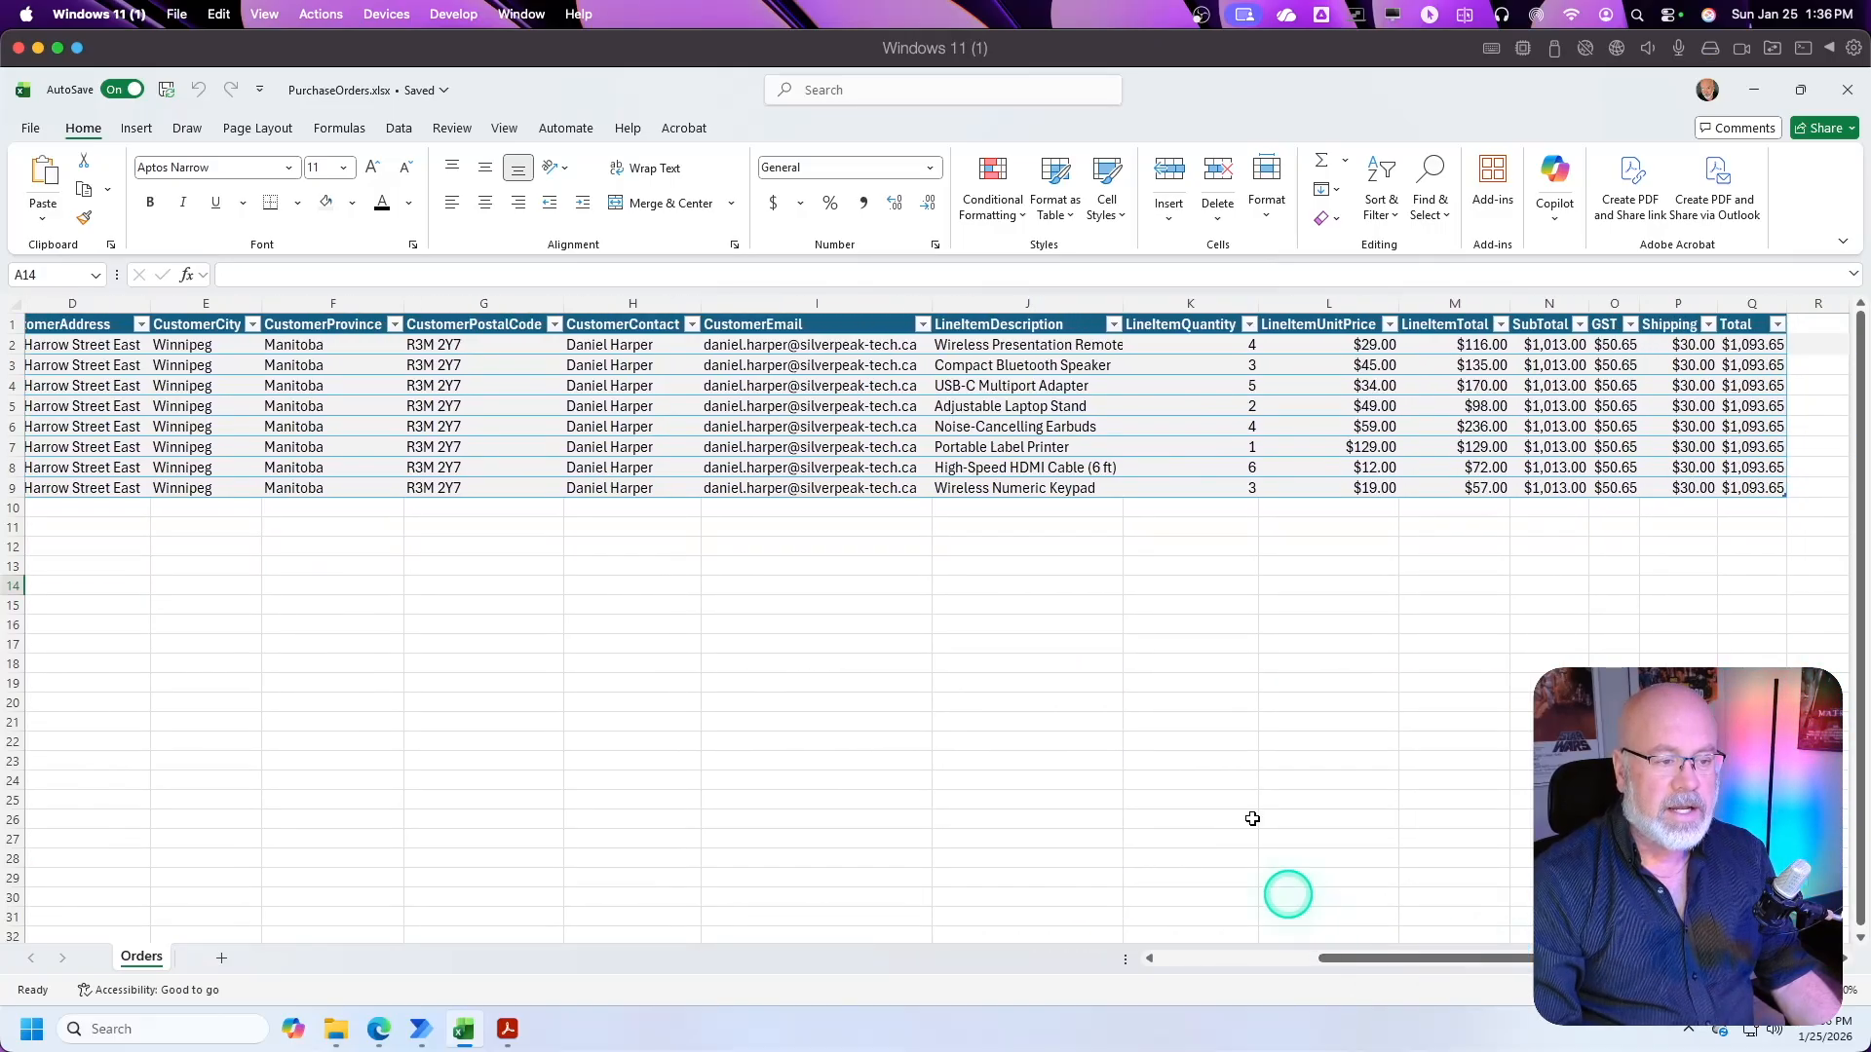
Step: Compare the purchase order PDF side by side with the Orders table and close the PDF
{"action": "left_click", "coordinate": [508, 1029]}
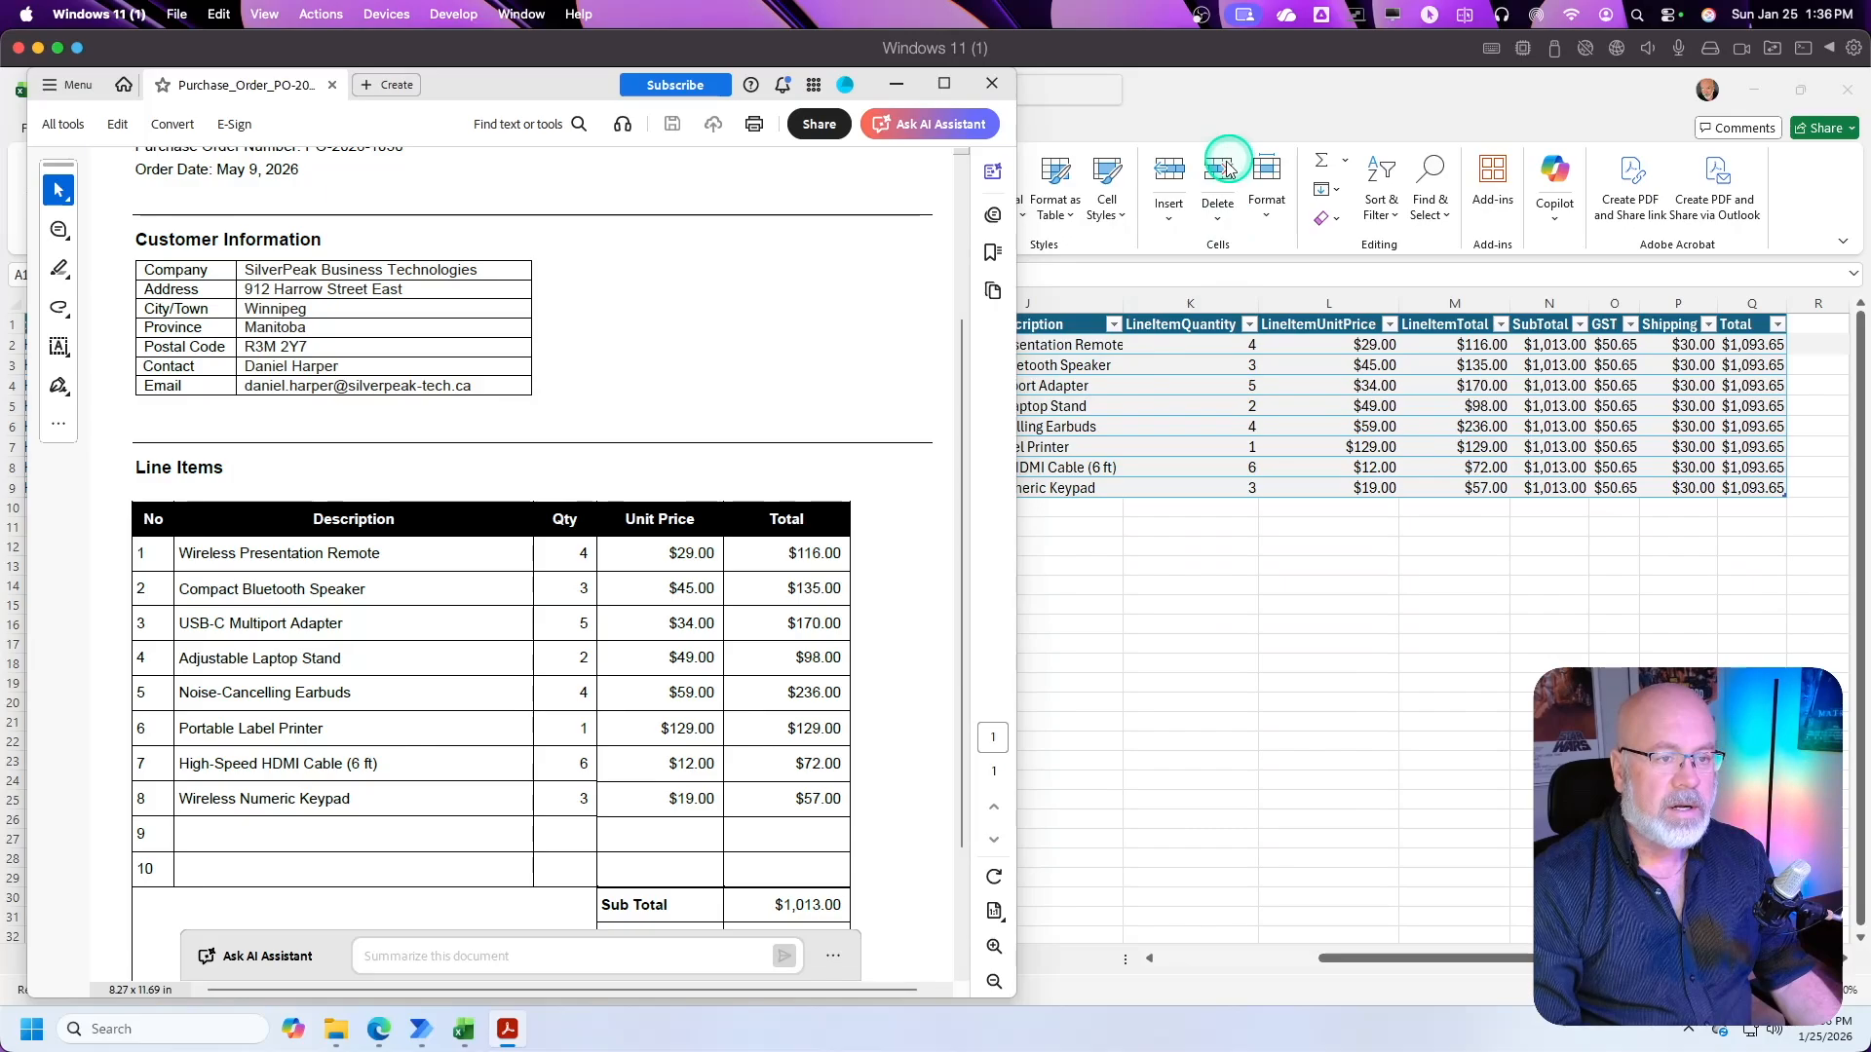
{"action": "left_click_drag", "start_coordinate": [1014, 174], "coordinate": [927, 212]}
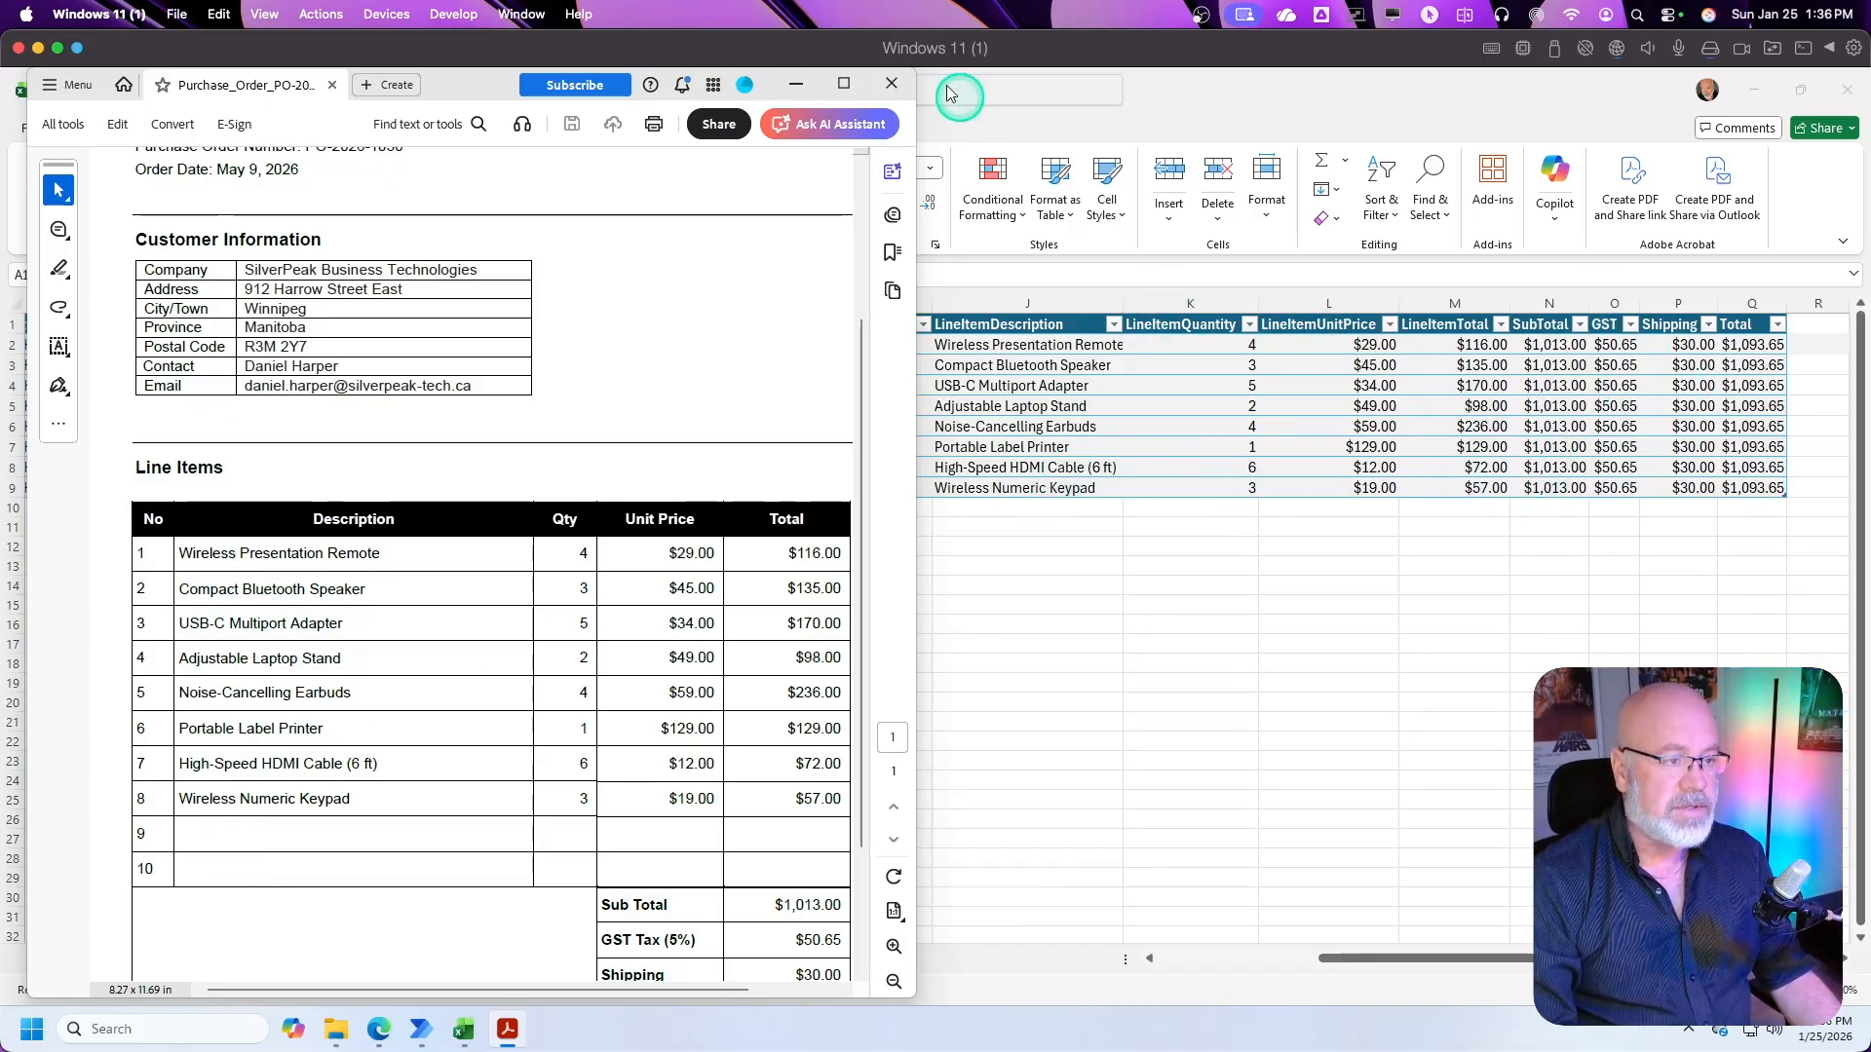
{"action": "left_click", "coordinate": [893, 86]}
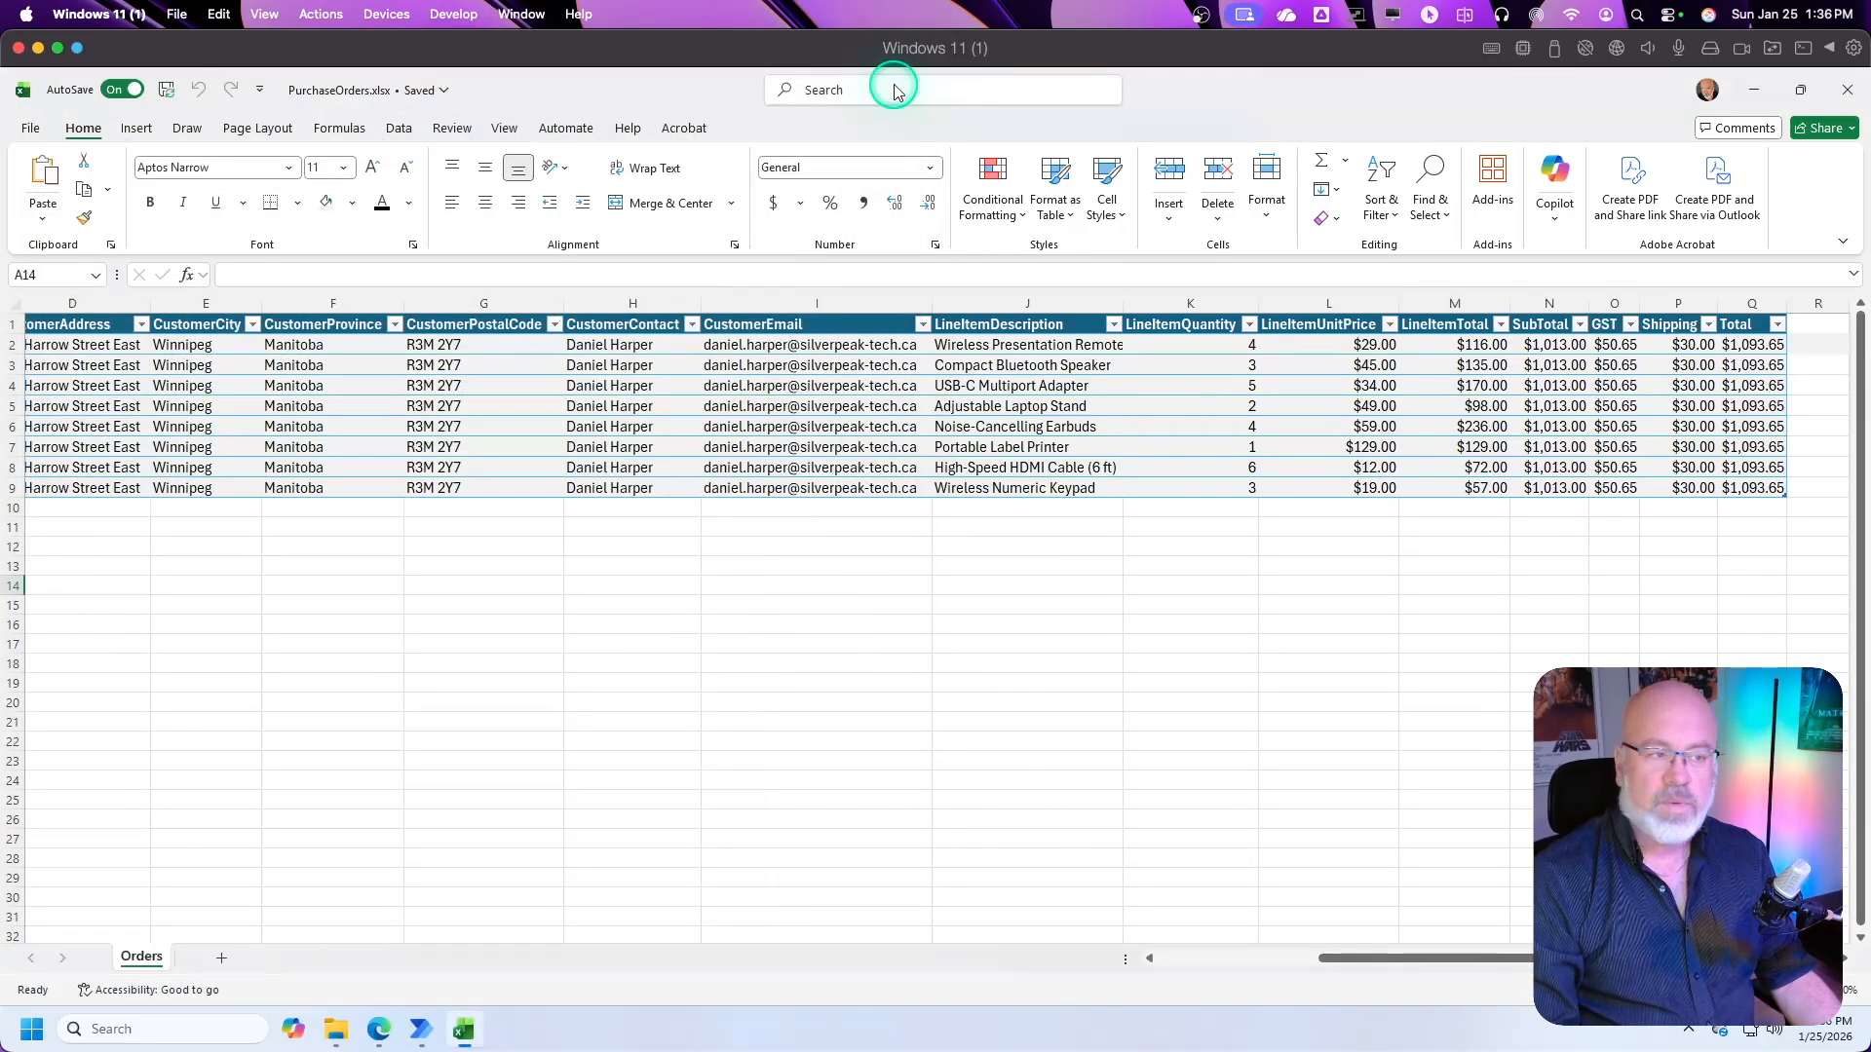
{"action": "left_click", "coordinate": [480, 548]}
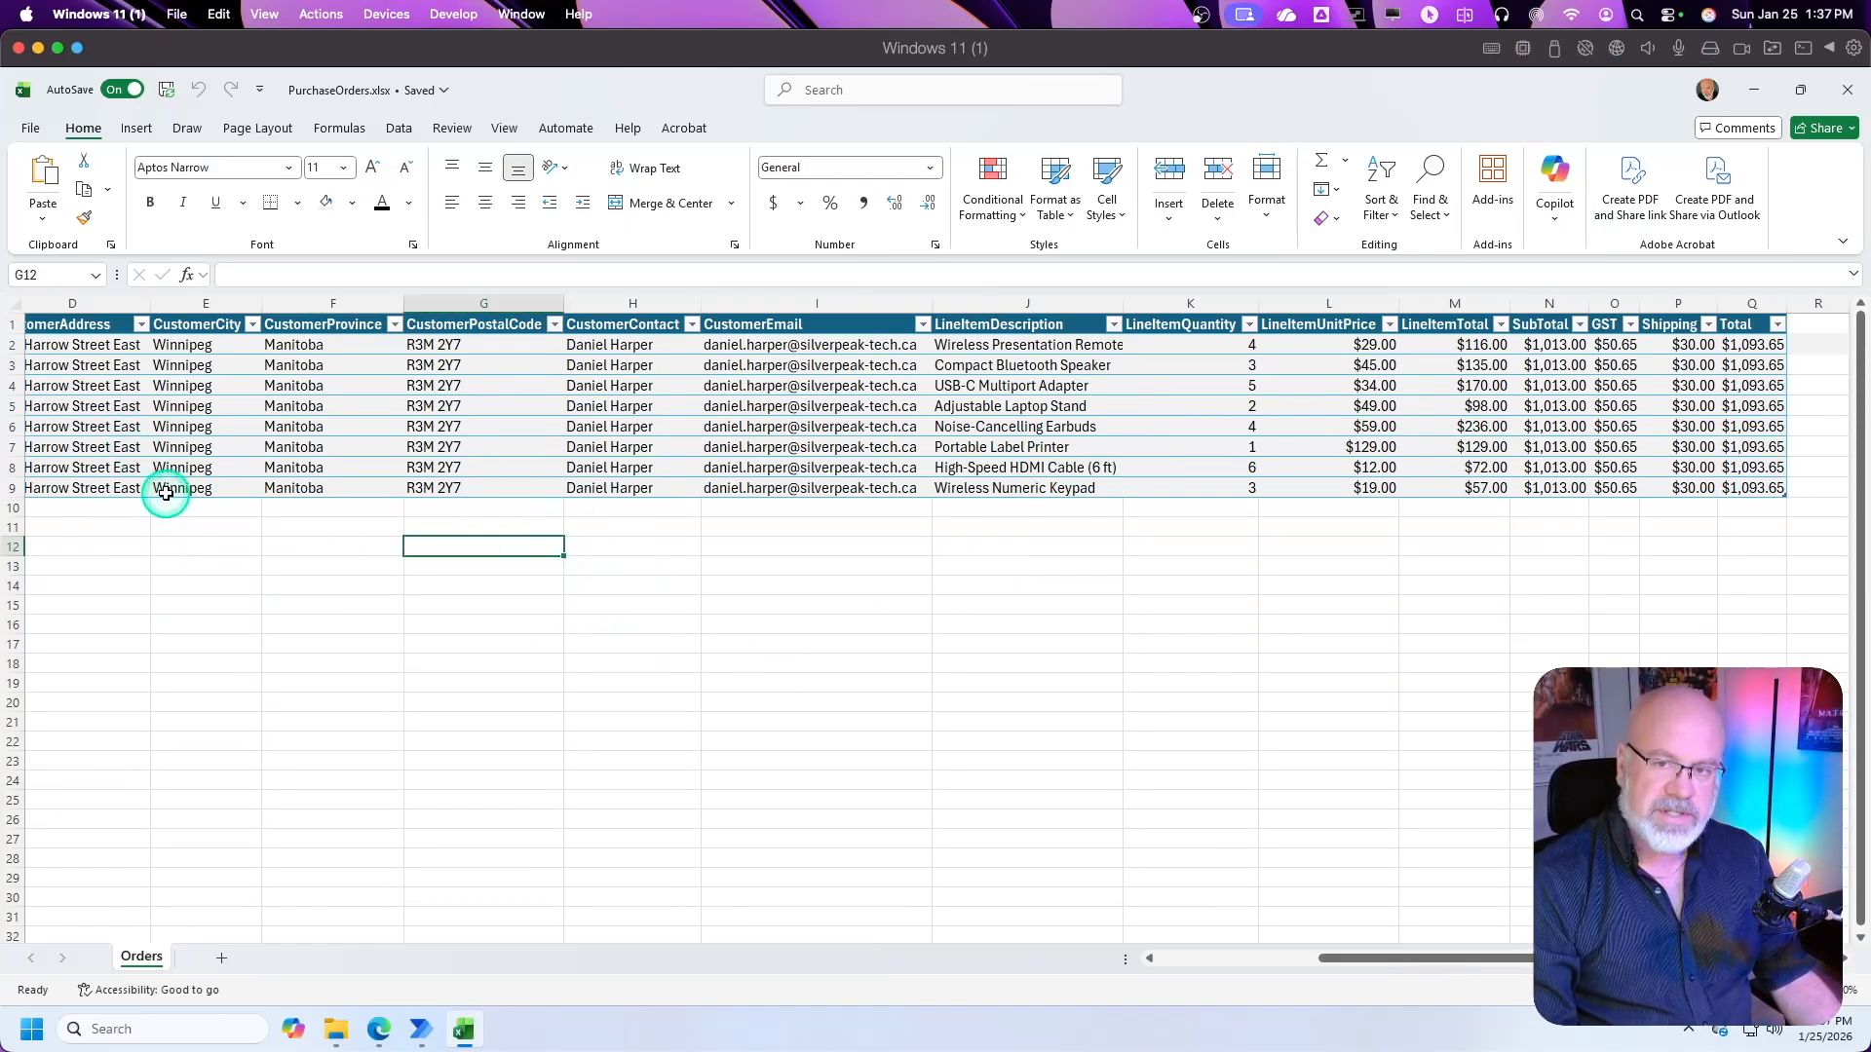
Step: Return to Power Automate, leave the test run and go to the list of cloud flows
{"action": "left_click", "coordinate": [379, 1025]}
{"action": "left_click", "coordinate": [54, 237]}
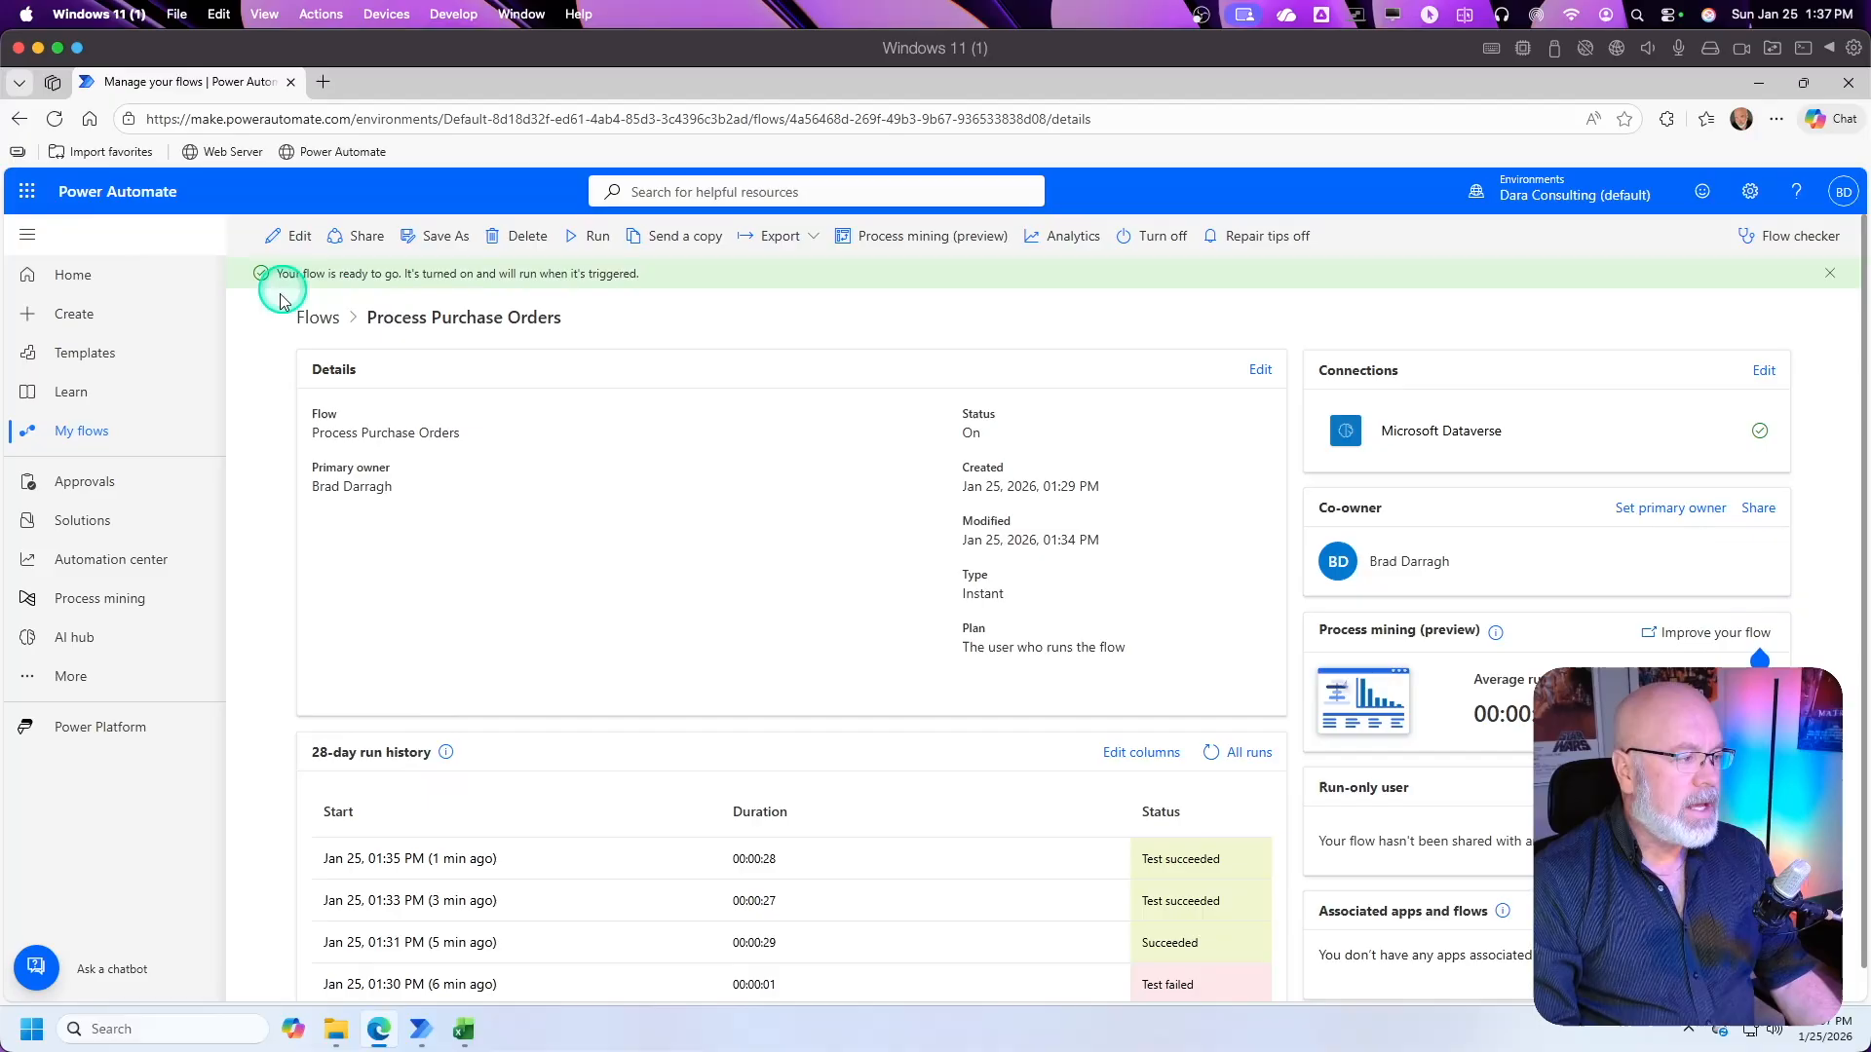
{"action": "left_click", "coordinate": [78, 440]}
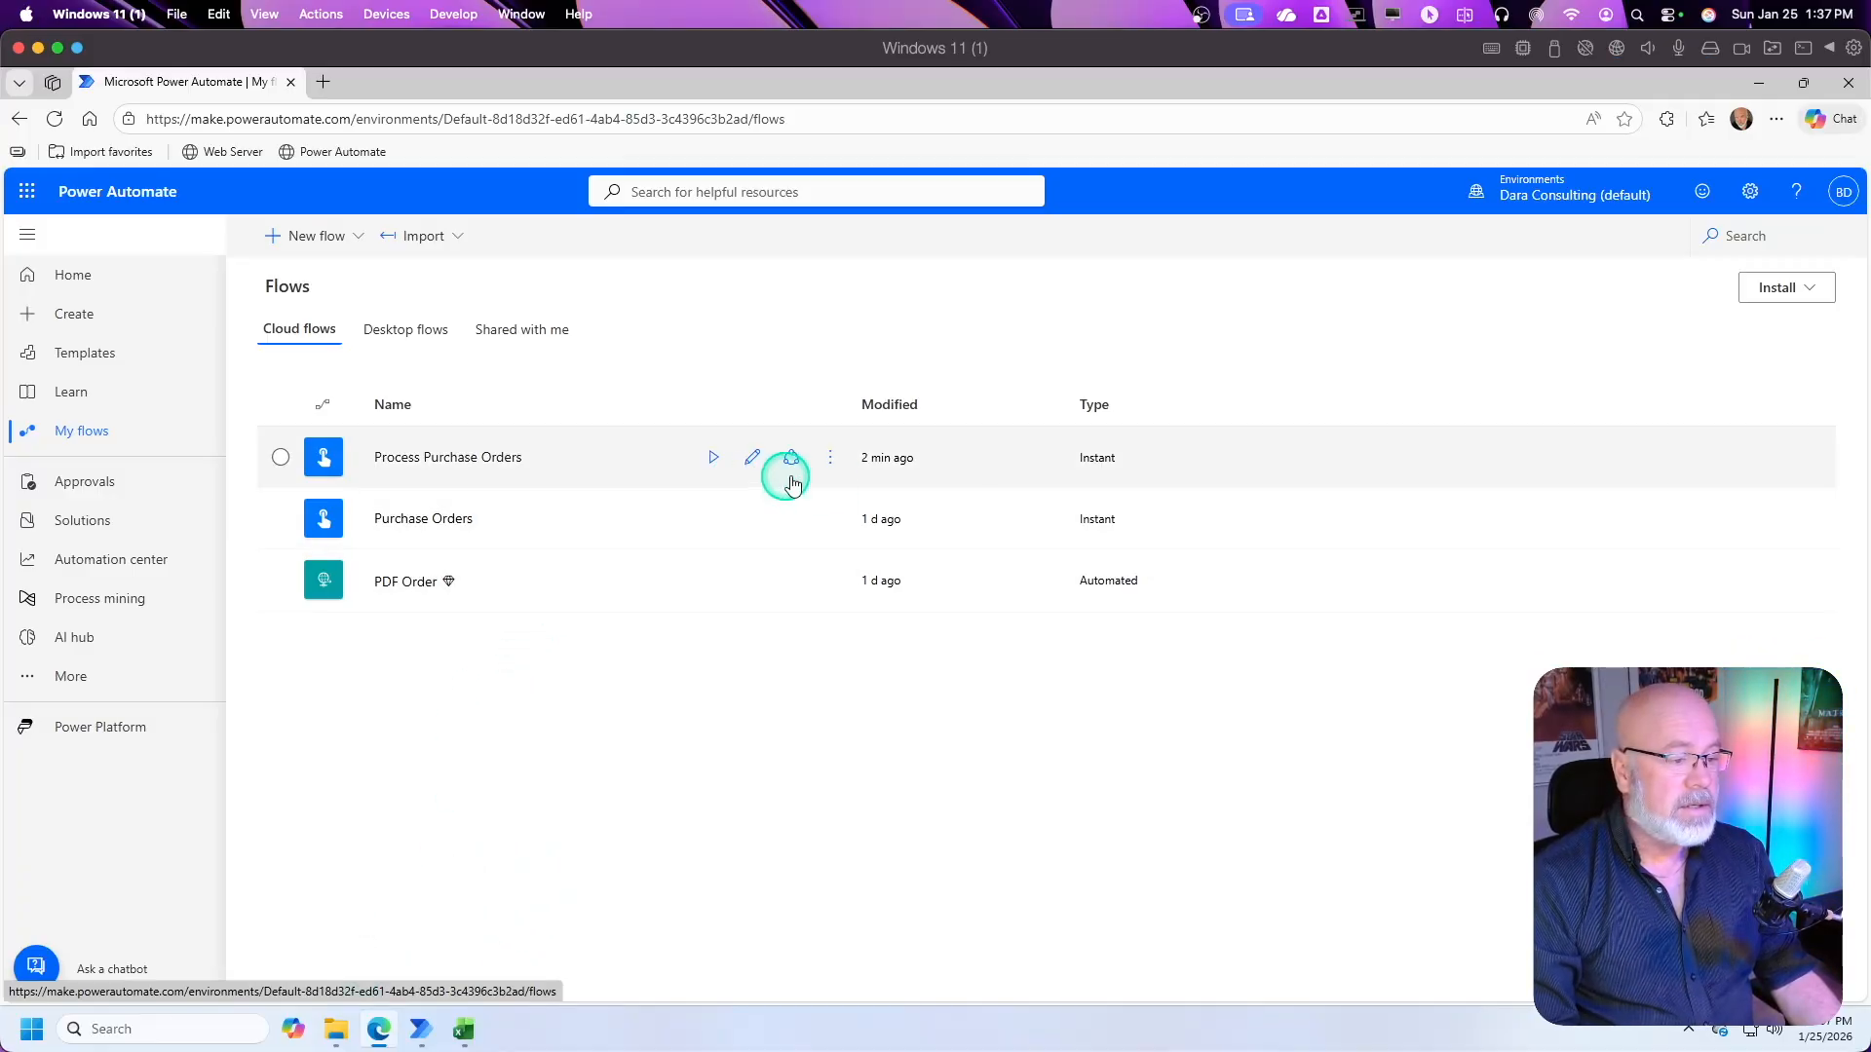
Step: Run the Process Purchase Orders flow from the flow list with Purchase_Order_PO-2026-1051.pdf as its file content
{"action": "left_click", "coordinate": [711, 460]}
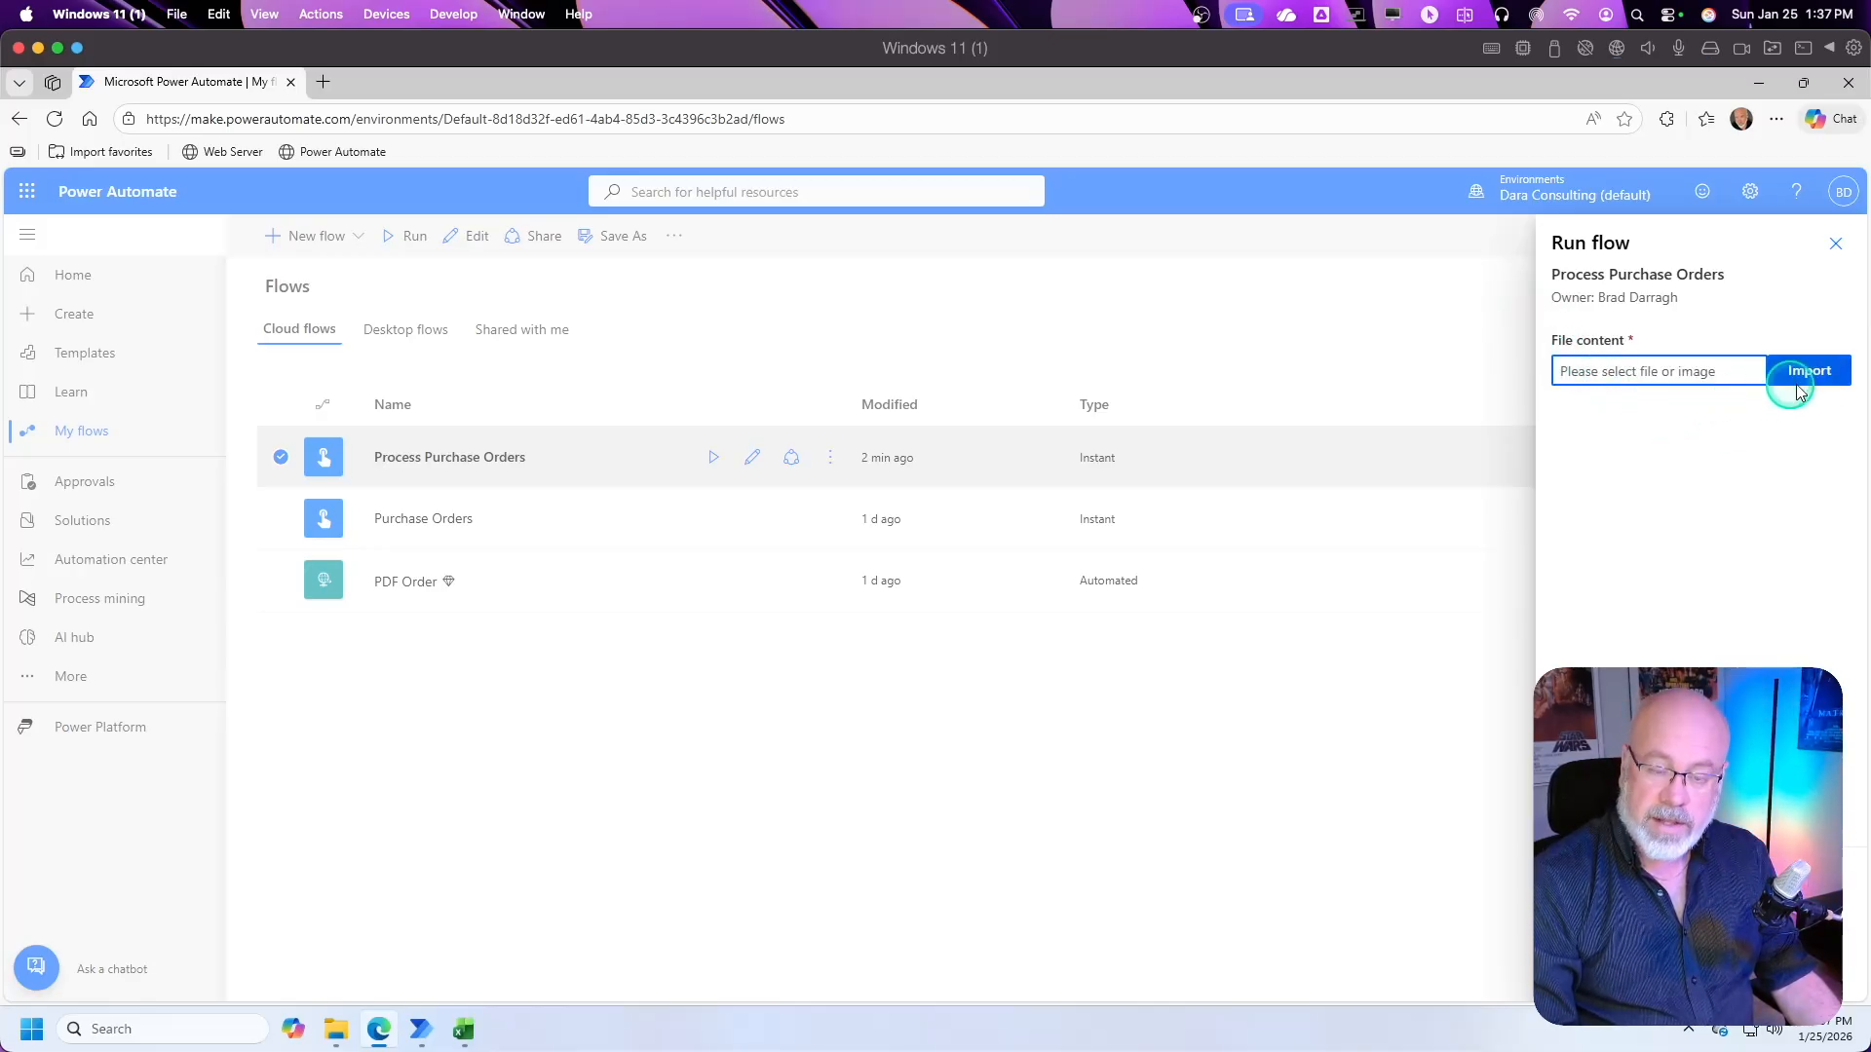
{"action": "left_click", "coordinate": [1829, 379]}
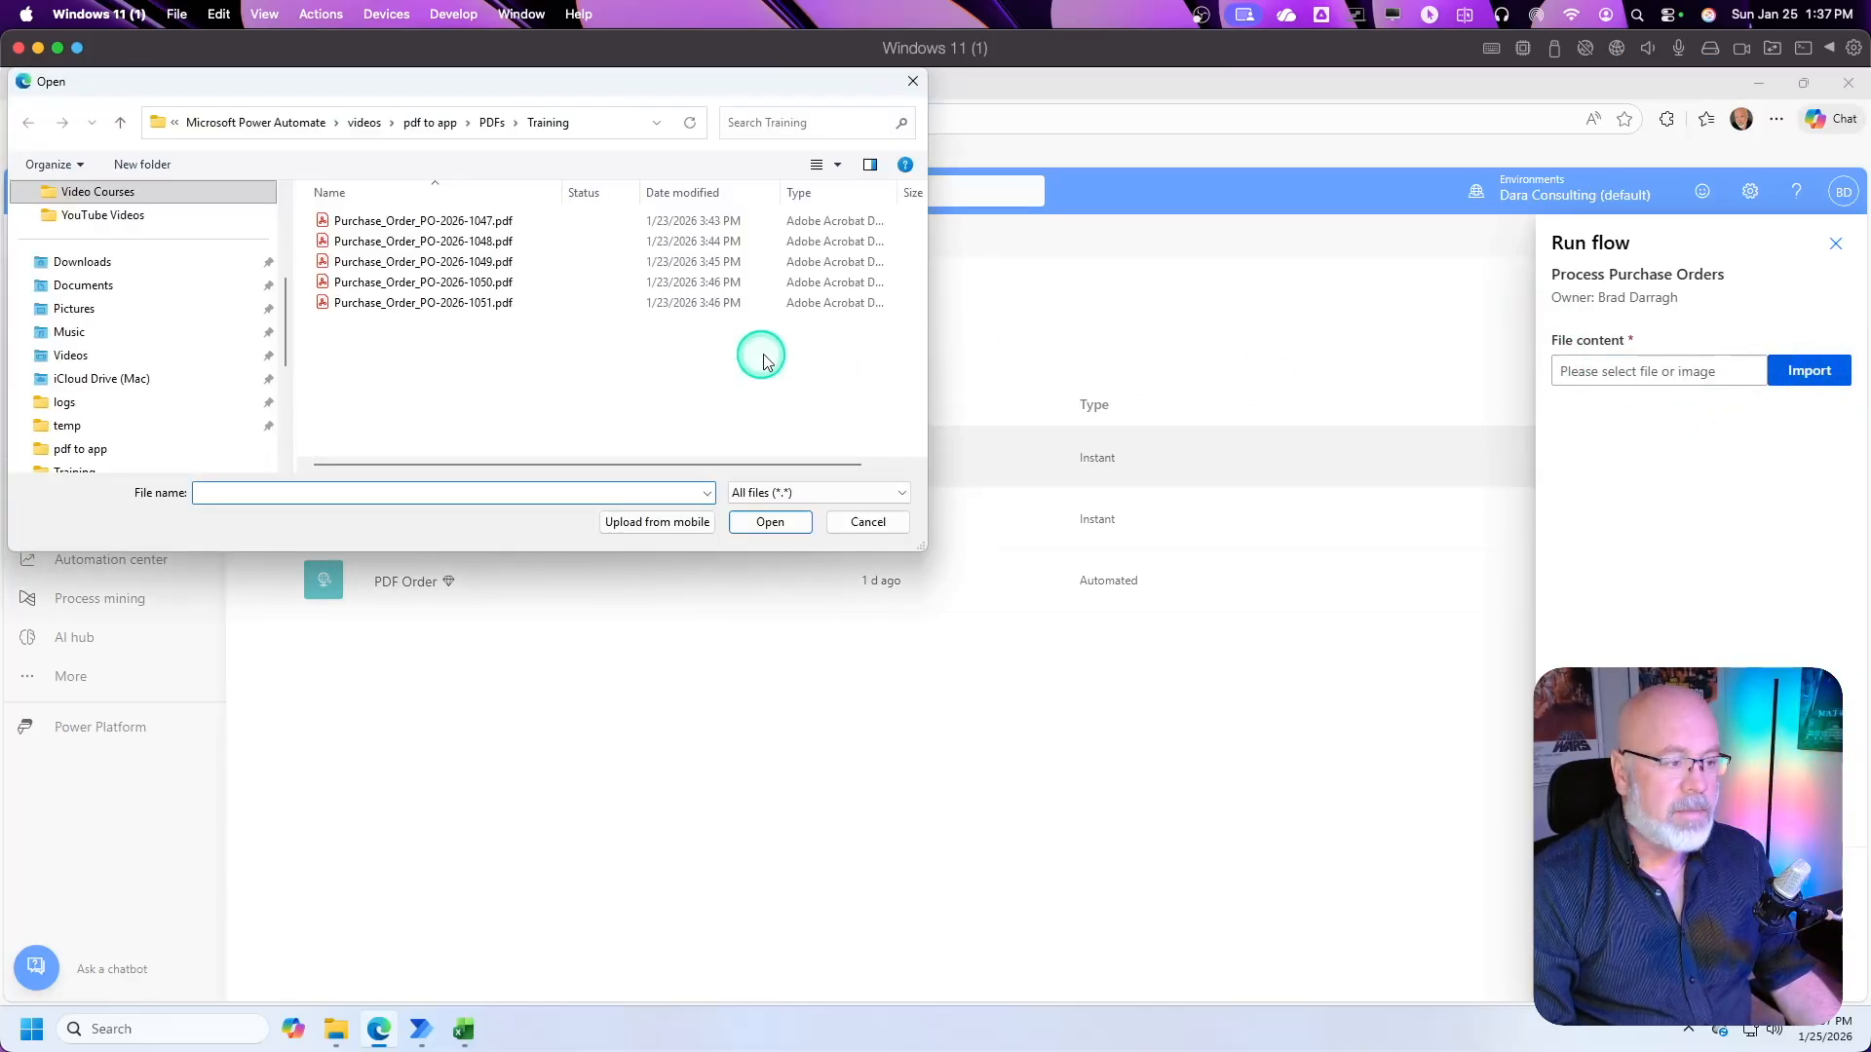
{"action": "left_click", "coordinate": [490, 305]}
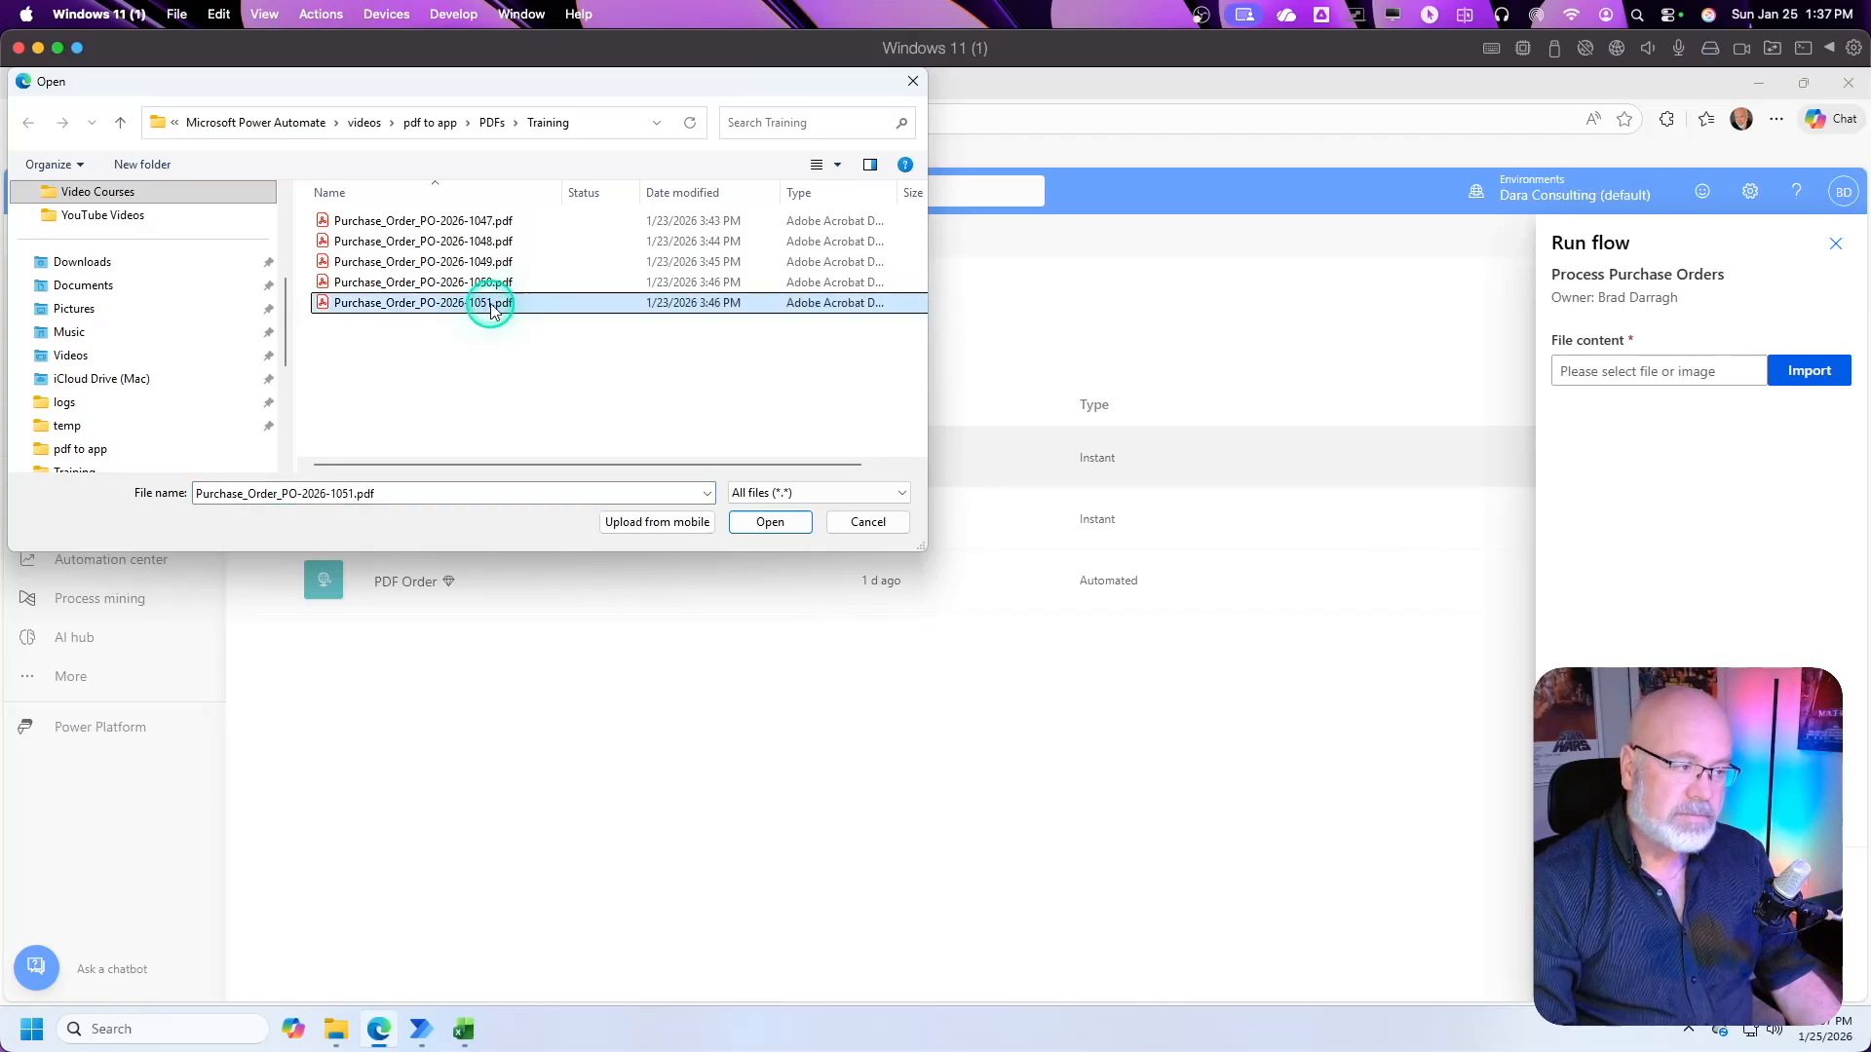
{"action": "left_click", "coordinate": [769, 523]}
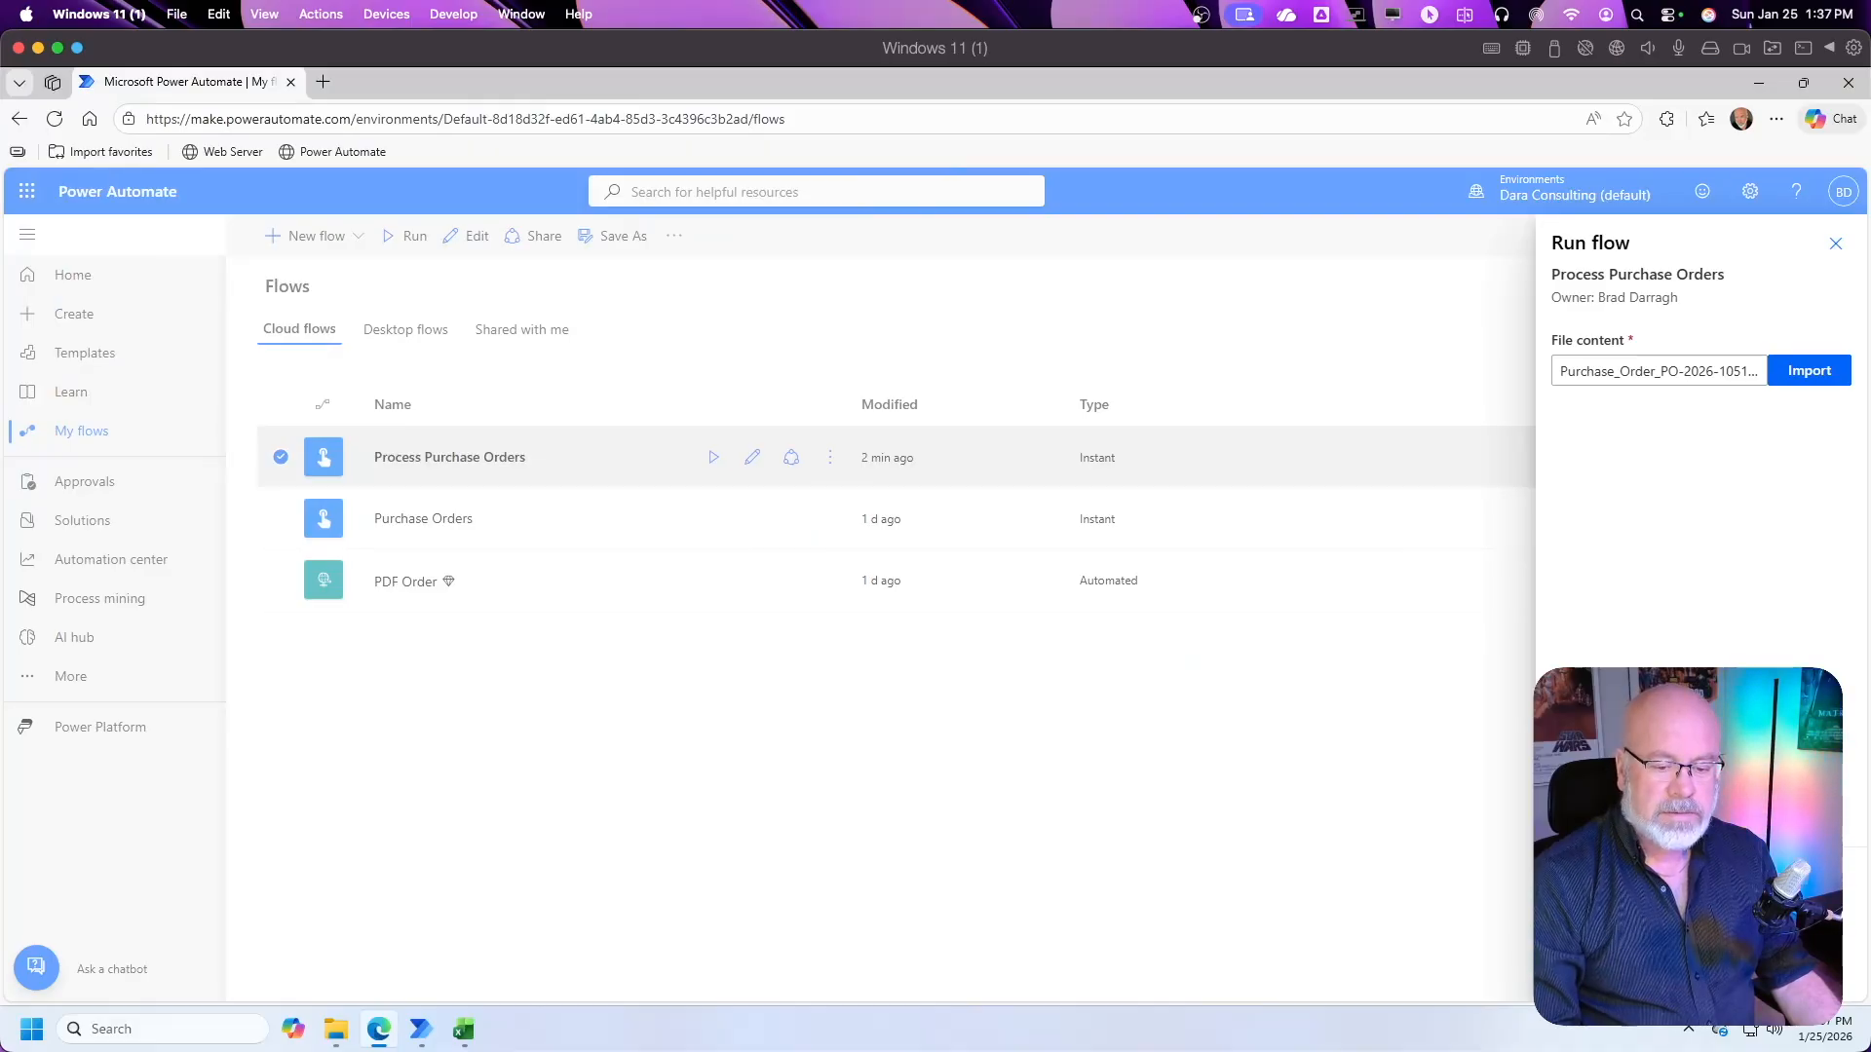
{"action": "left_click", "coordinate": [1597, 969]}
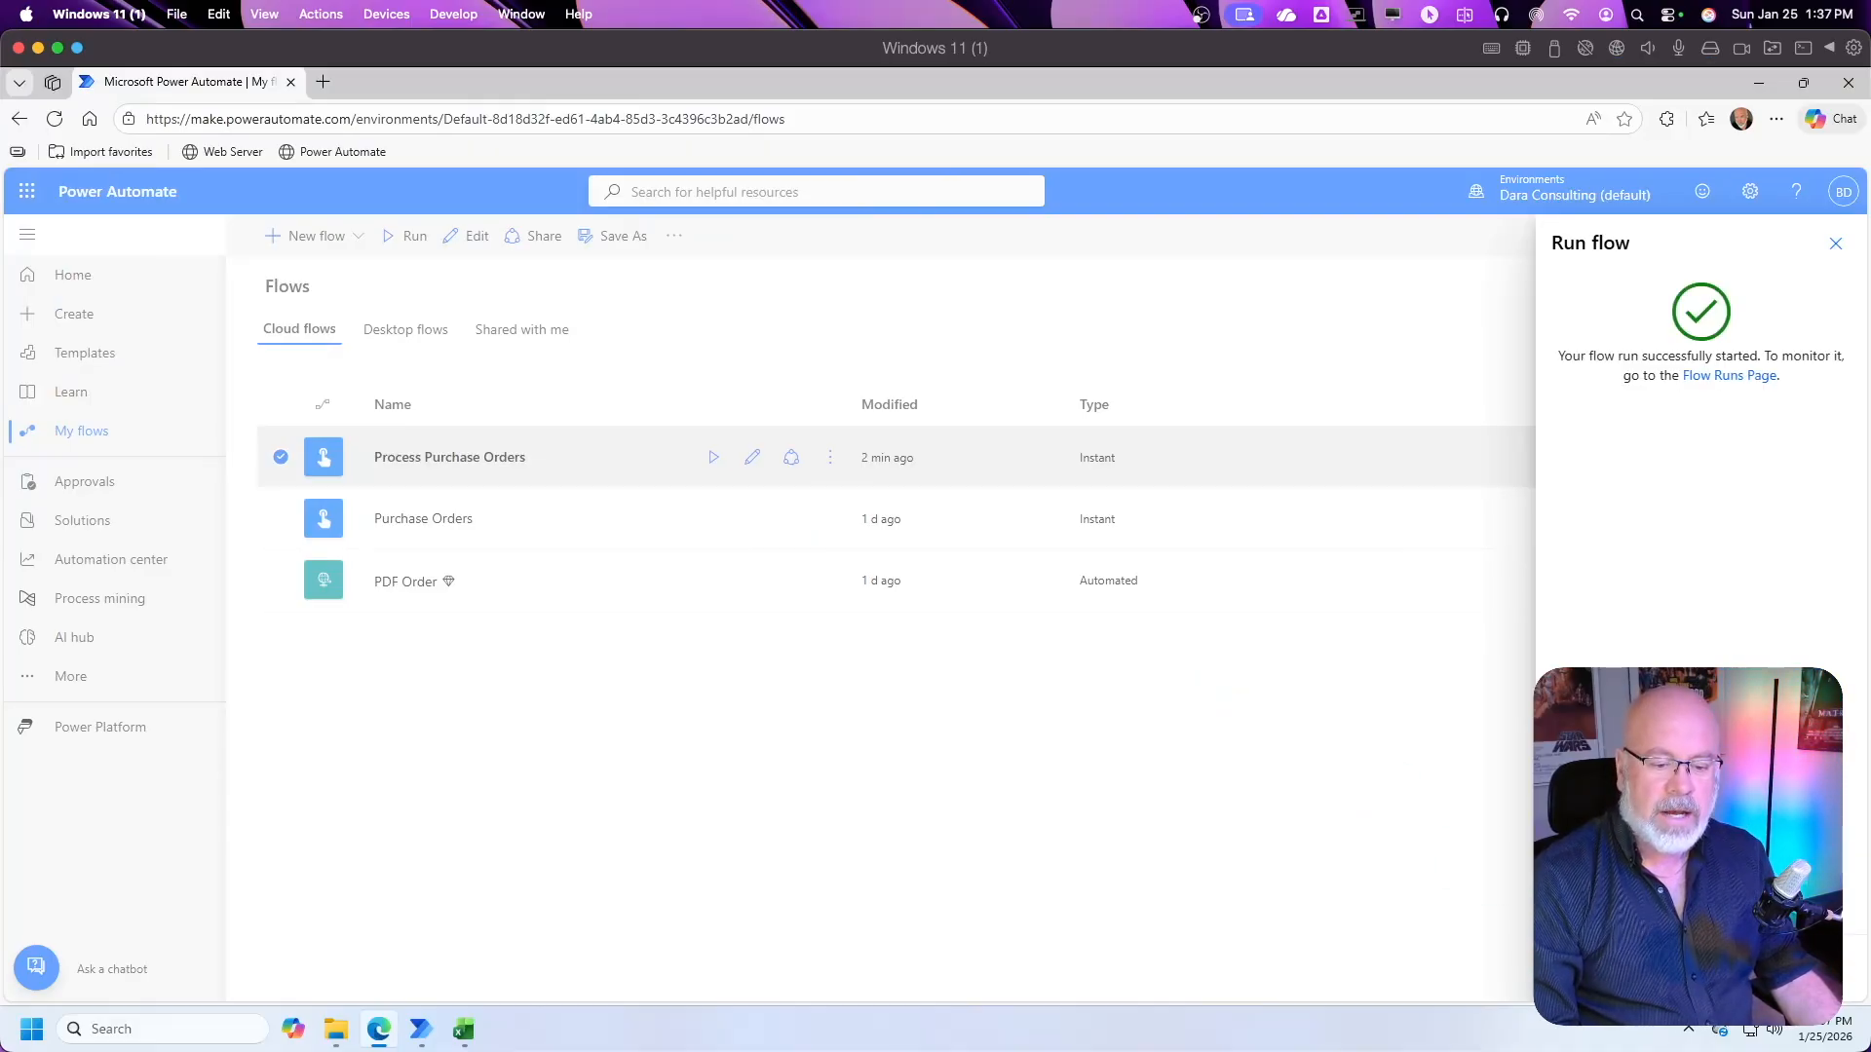
{"action": "left_click", "coordinate": [1597, 969]}
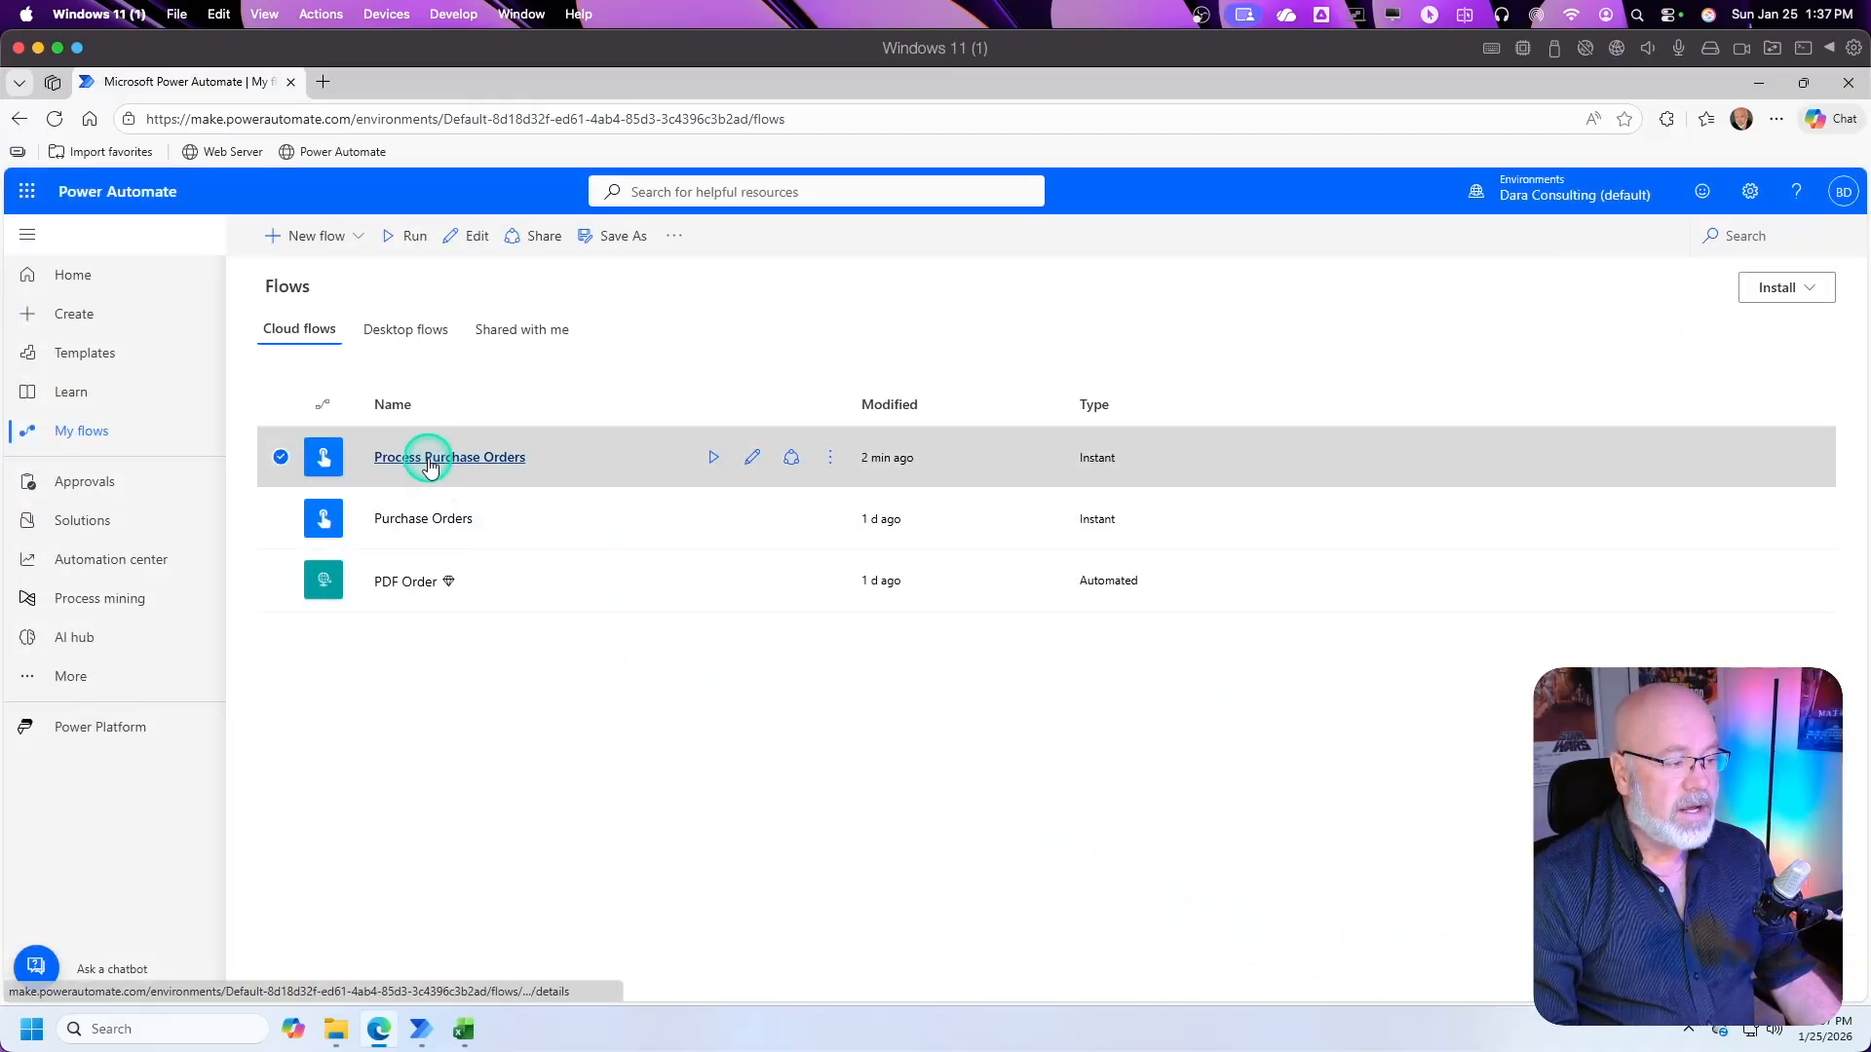
Step: Open the details of Process Purchase Orders and monitor the newest run in its 28-day run history
{"action": "left_click", "coordinate": [430, 459]}
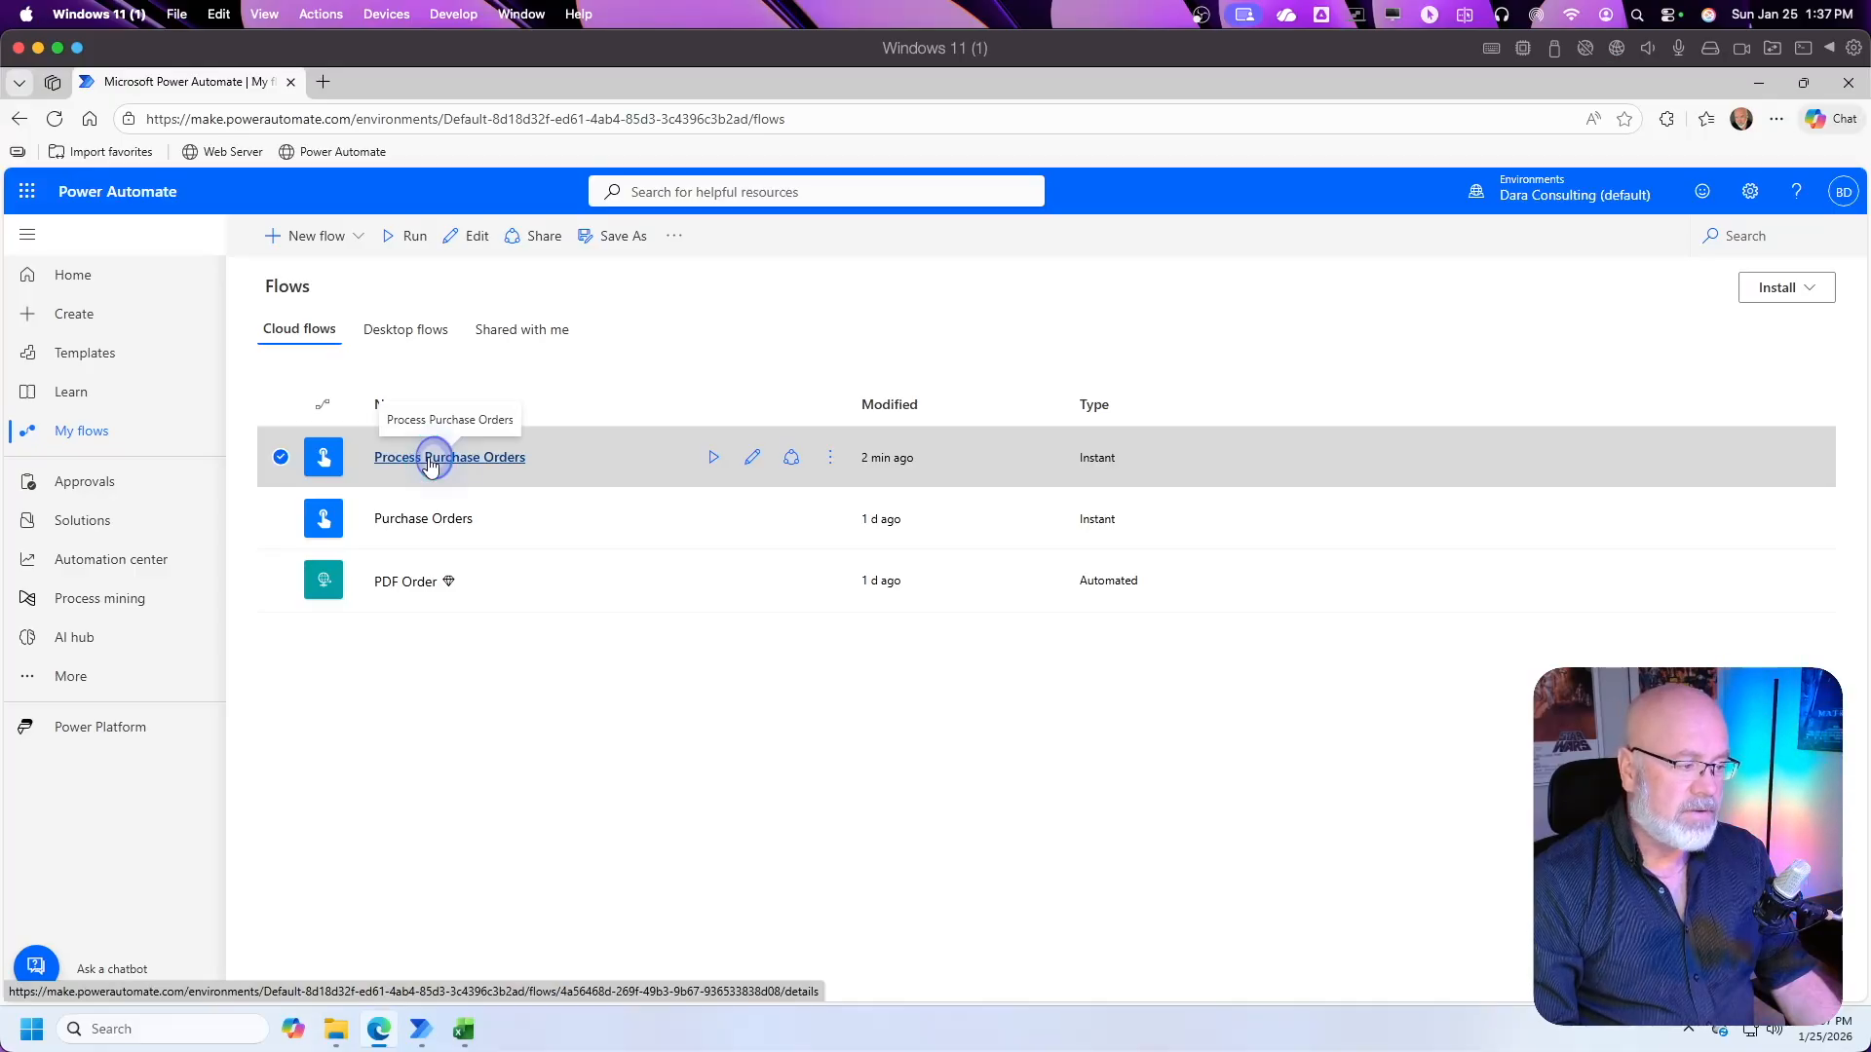
{"action": "scroll", "coordinate": [506, 780], "scroll_direction": "down", "scroll_amount": 1}
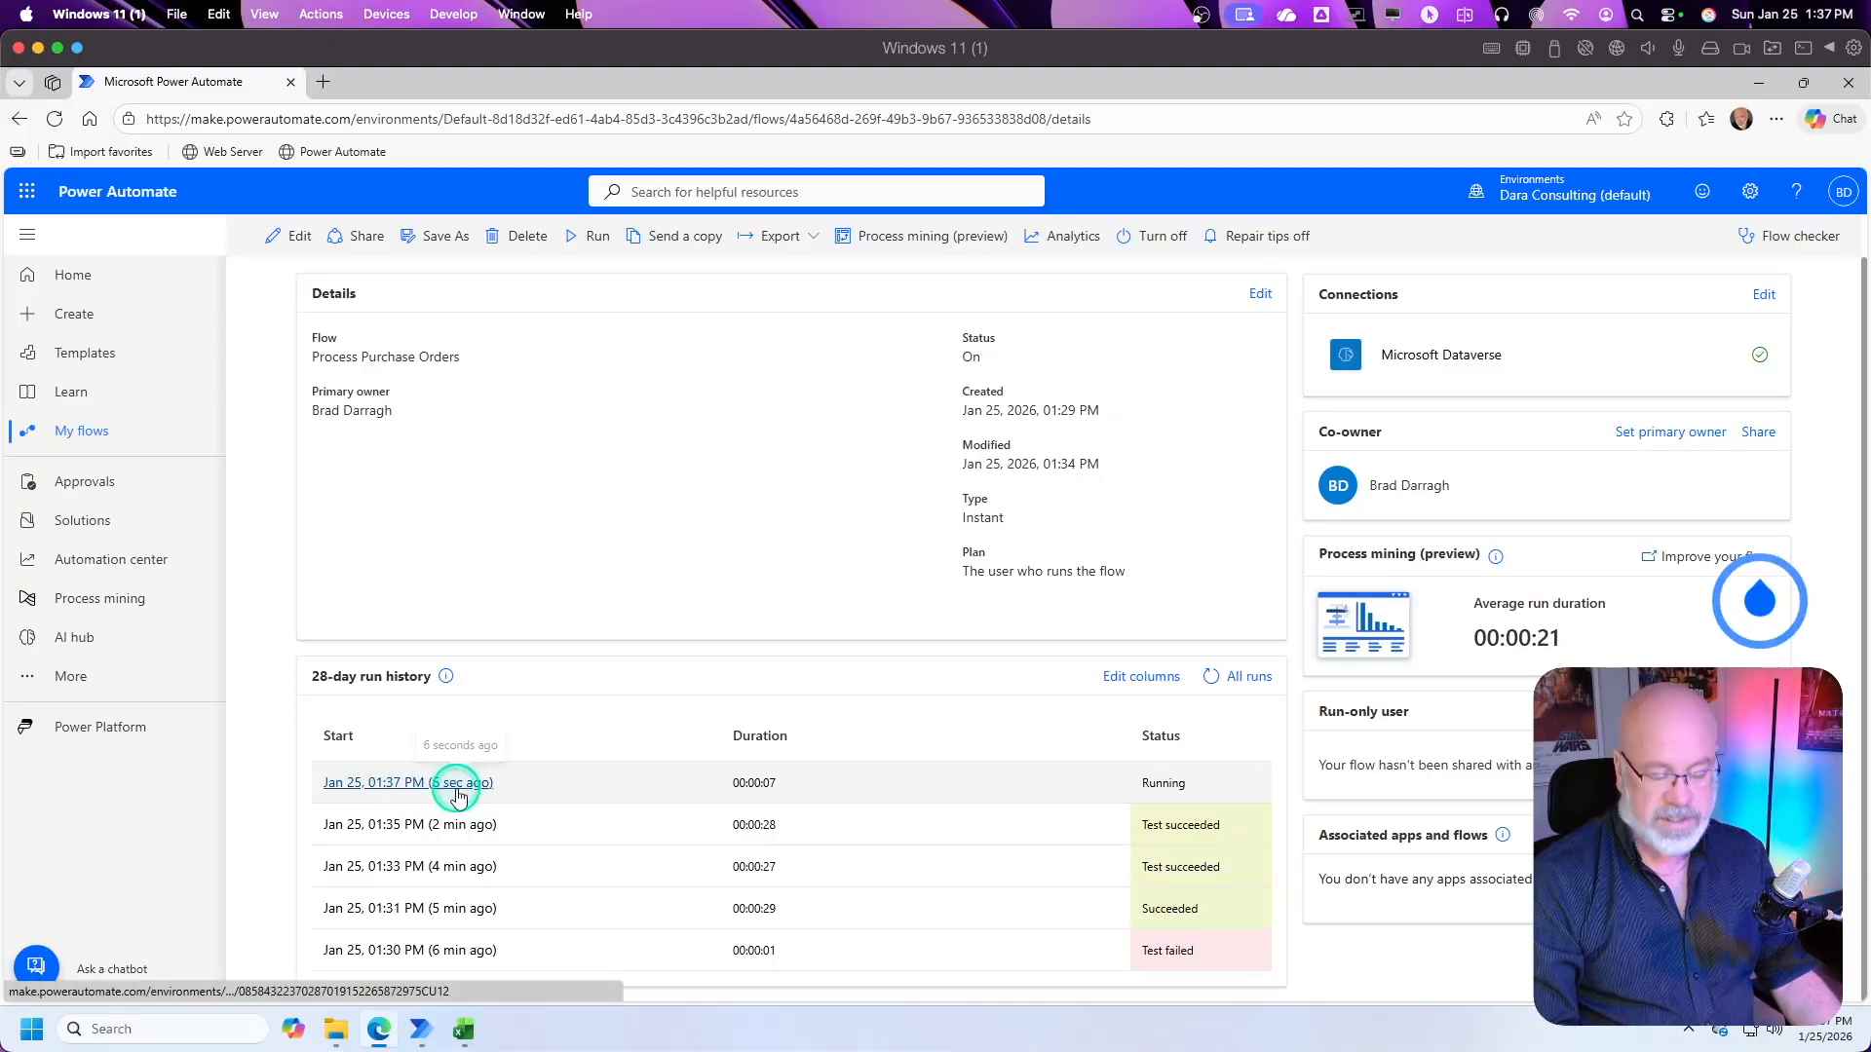
{"action": "left_click", "coordinate": [432, 782]}
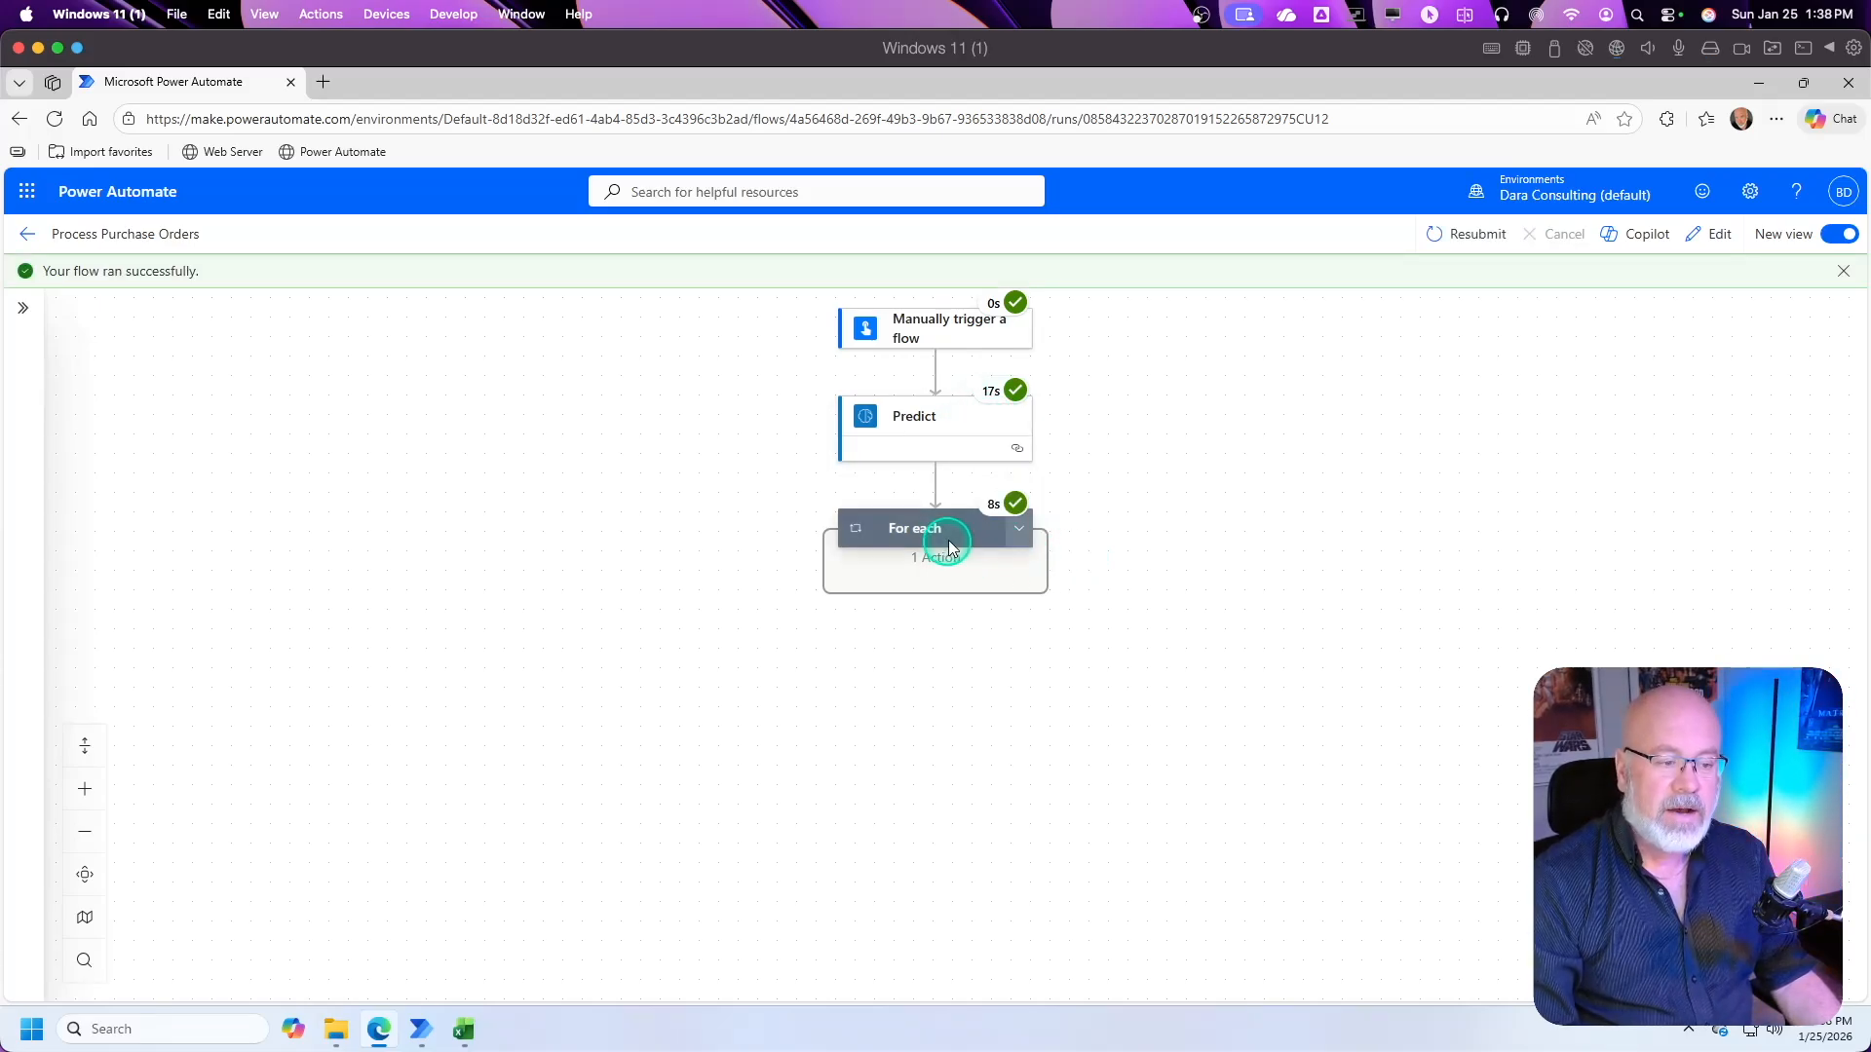
{"action": "mouse_move", "coordinate": [996, 511]}
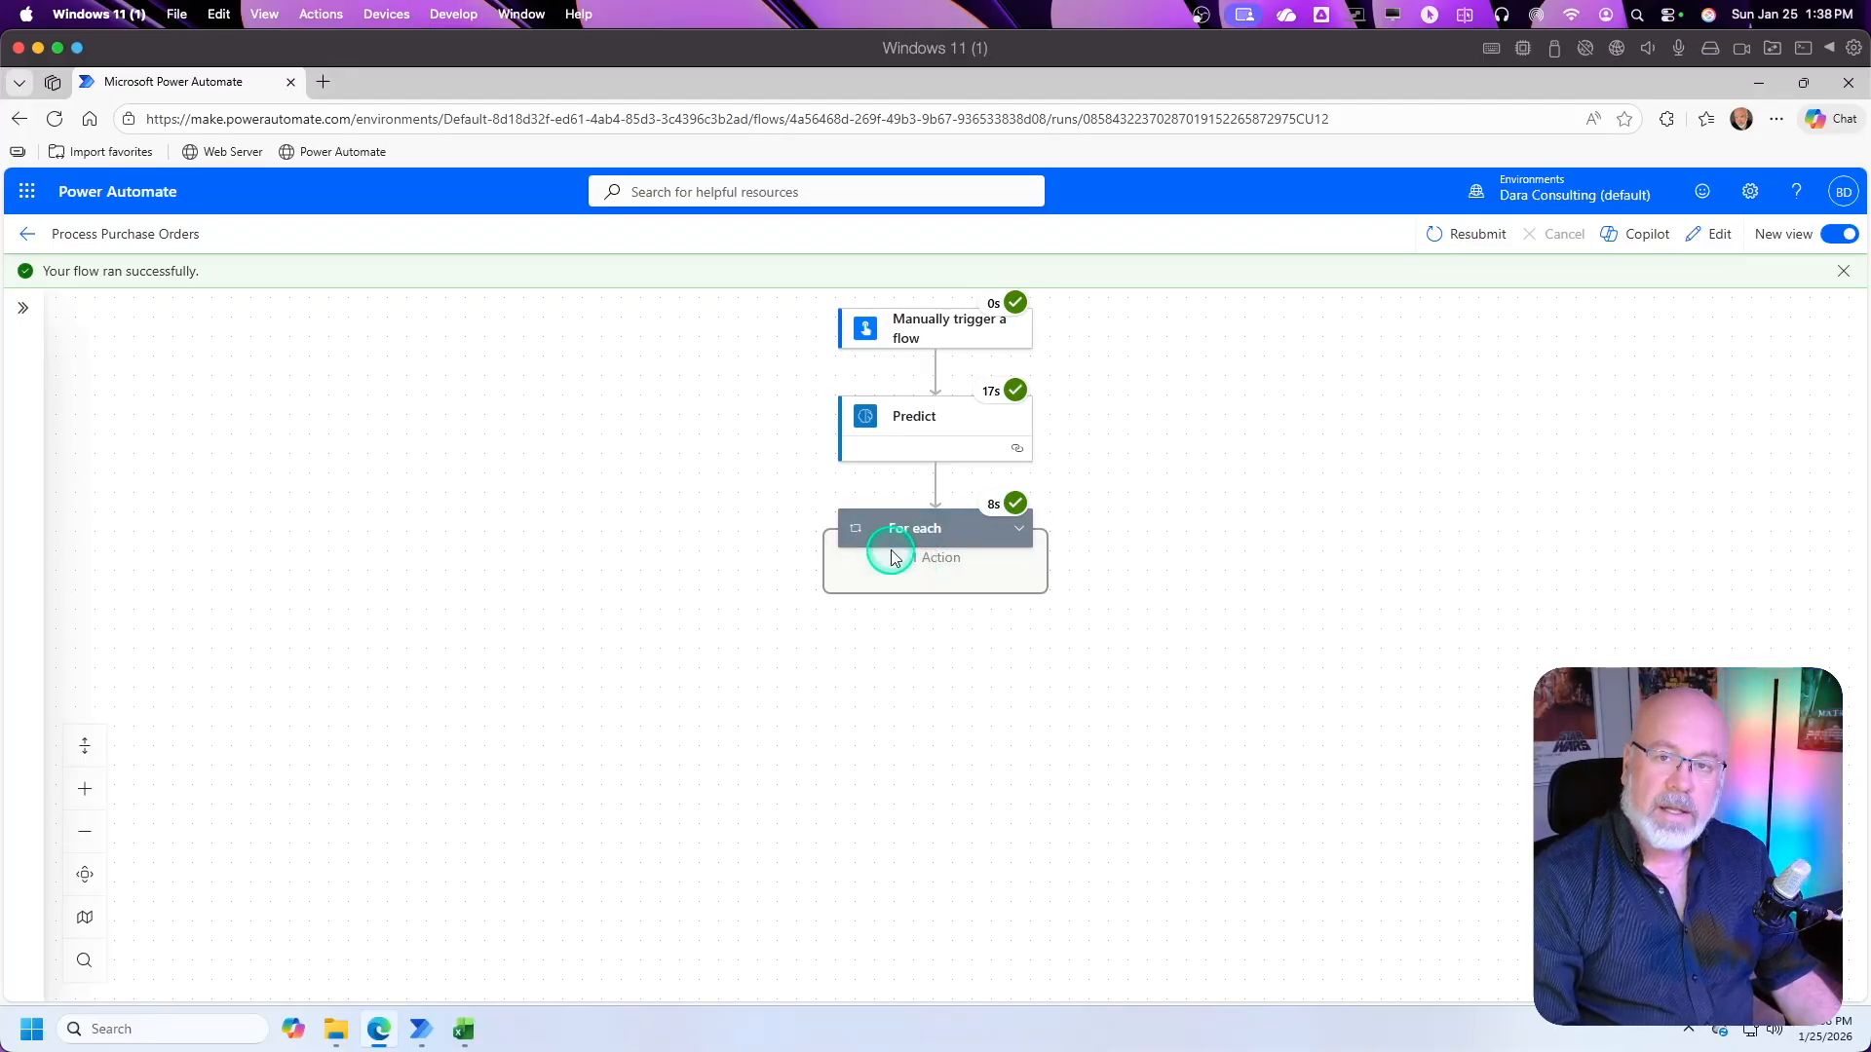
Step: Switch to PurchaseOrders.xlsx and review the new PO-2026-1051 rows across all columns of the Orders table
{"action": "left_click", "coordinate": [464, 1030]}
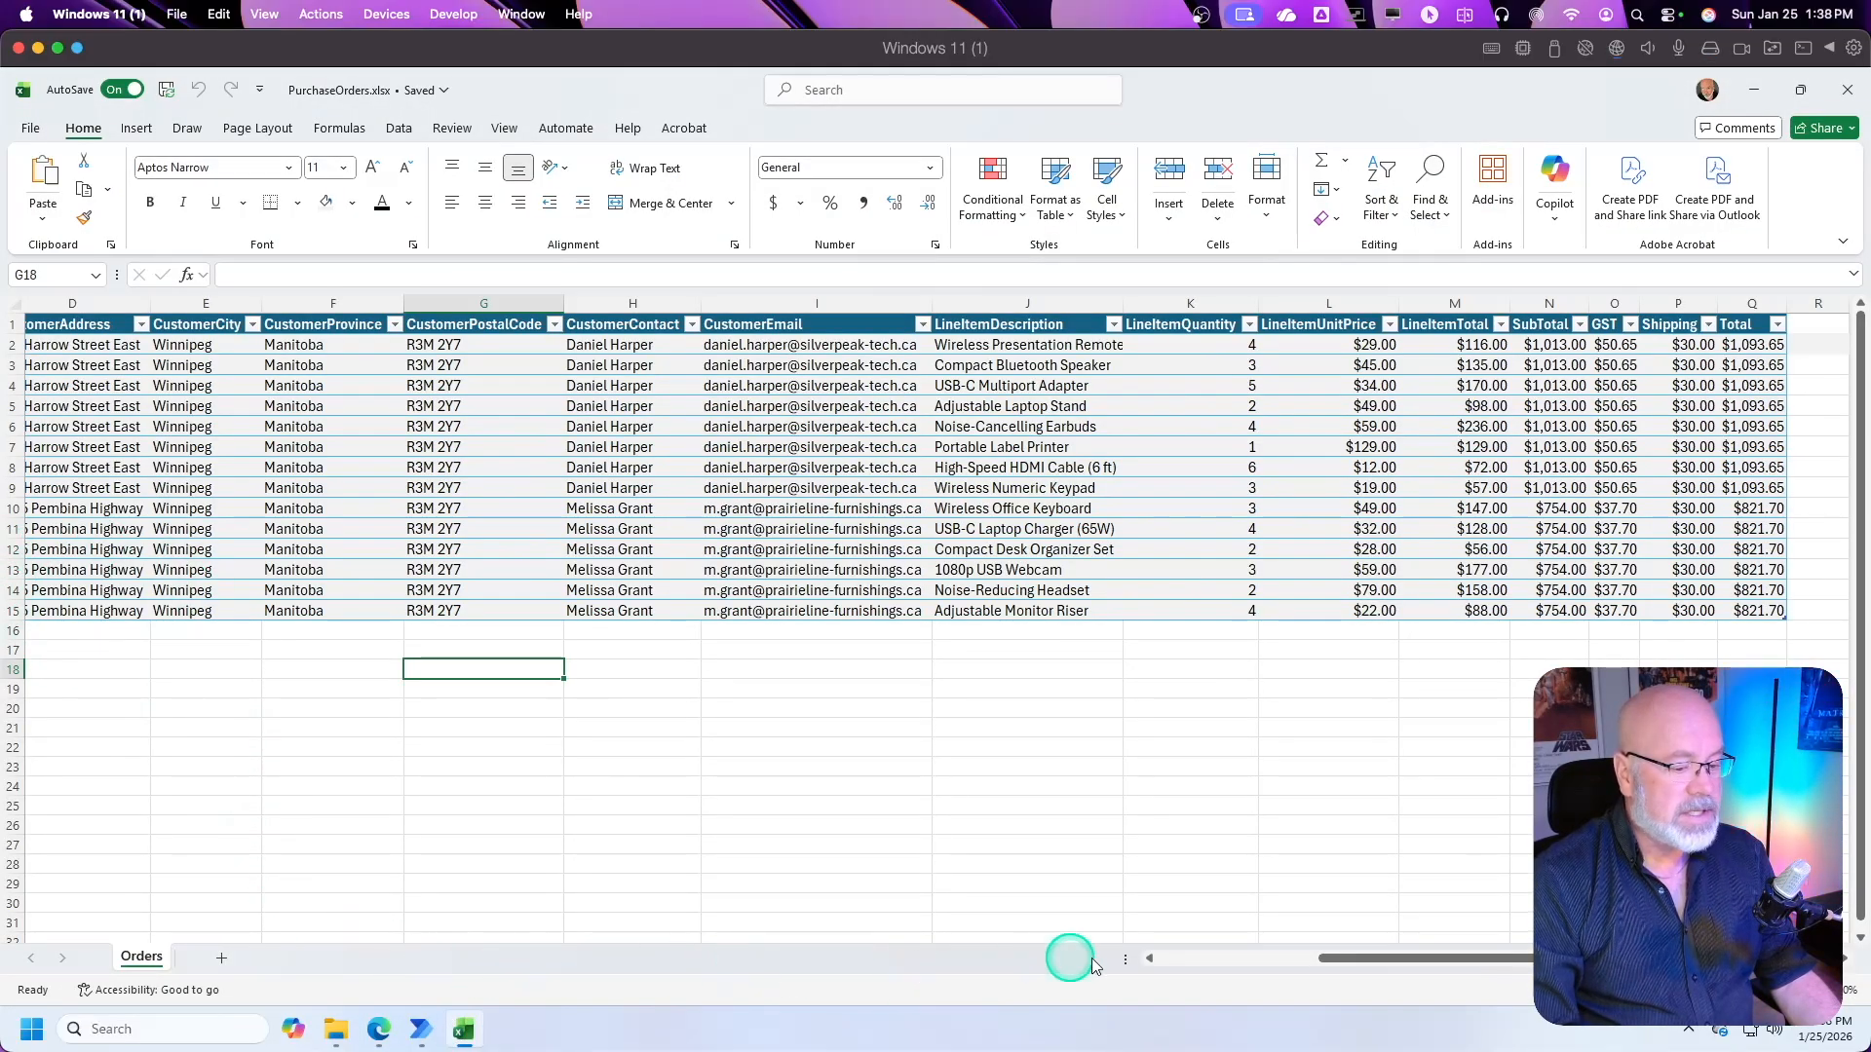
{"action": "left_click", "coordinate": [1153, 962]}
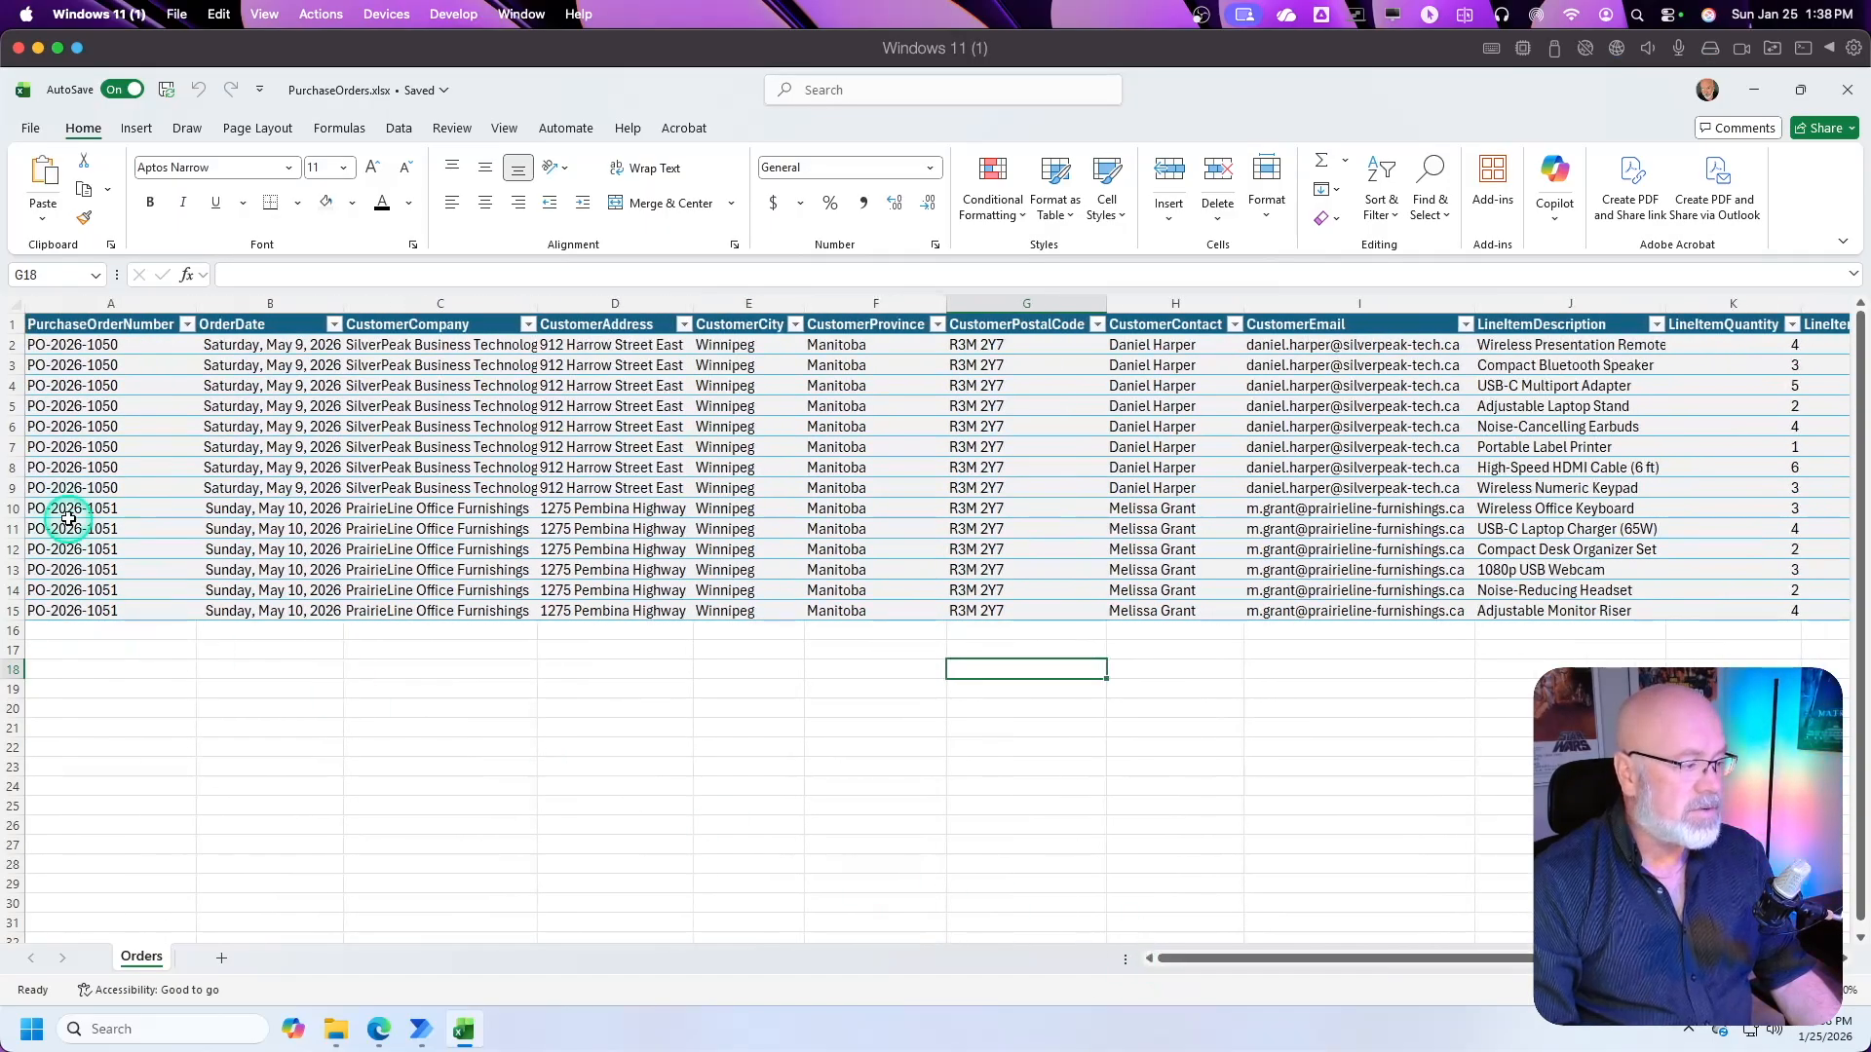
{"action": "left_click_drag", "start_coordinate": [72, 514], "coordinate": [86, 606]}
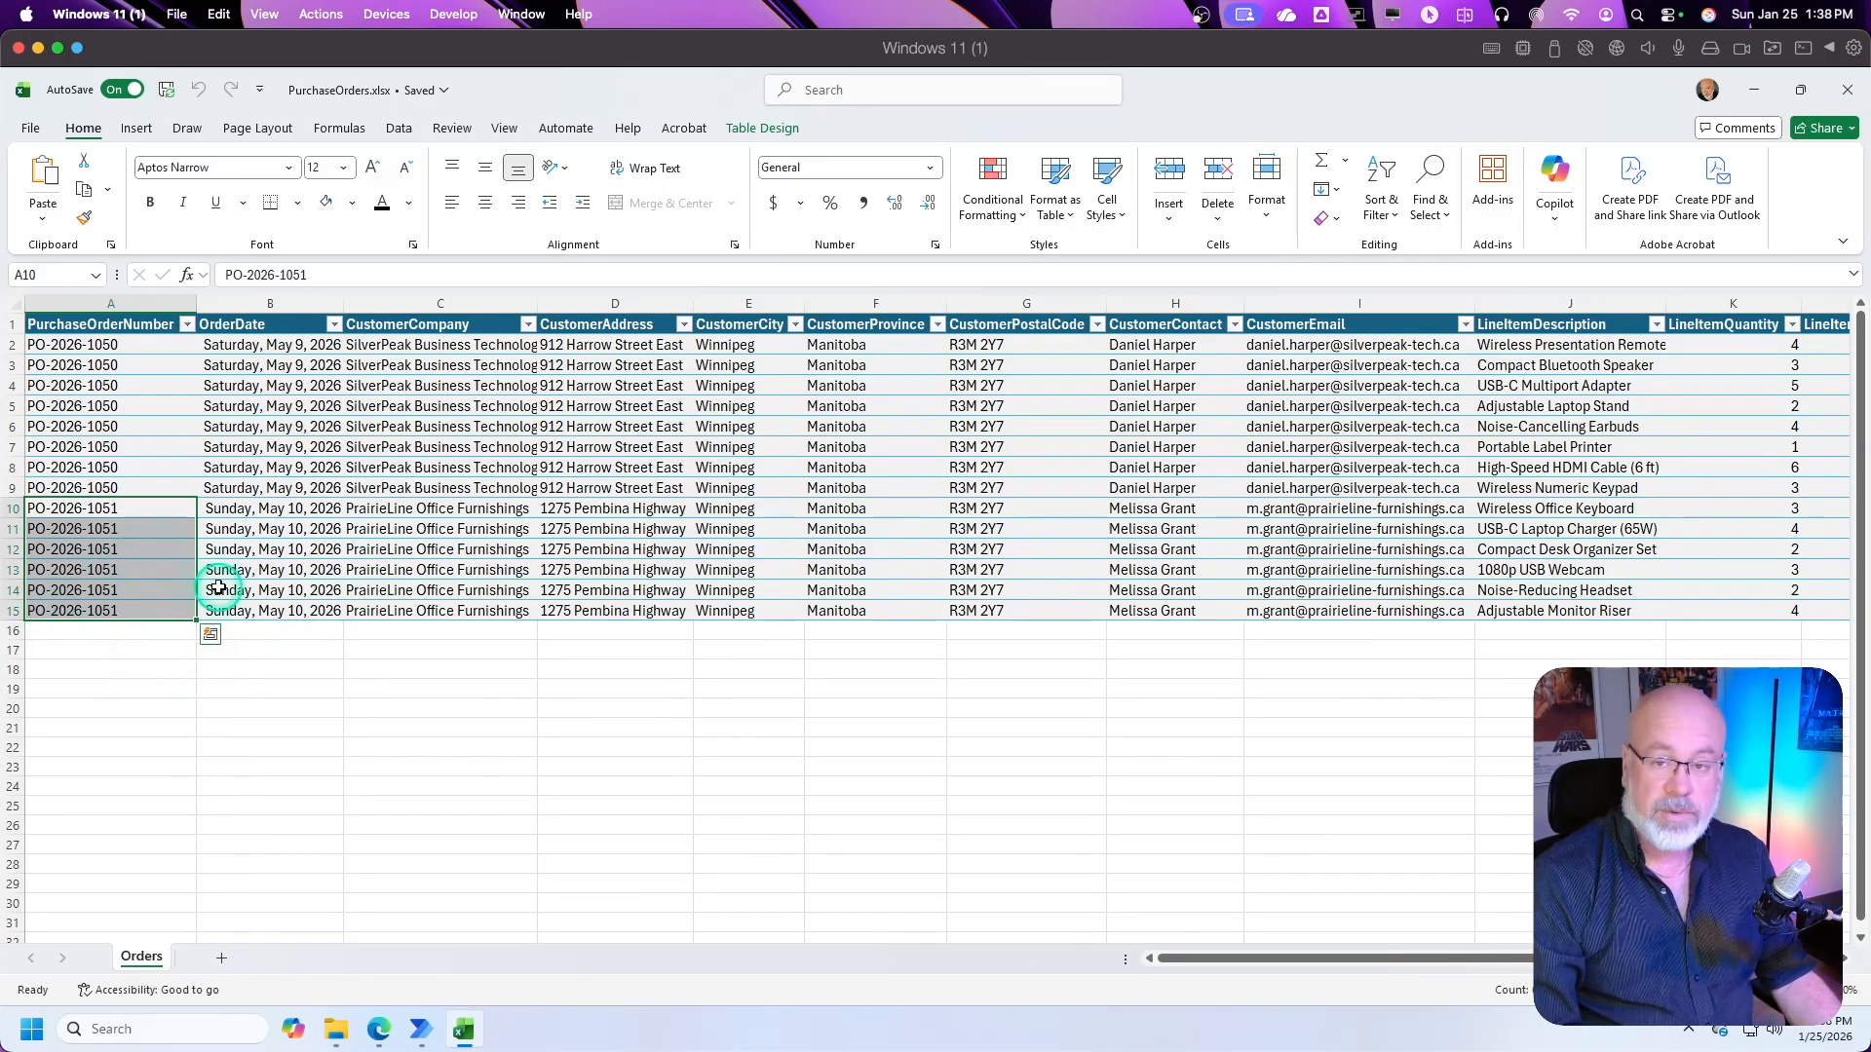
{"action": "left_click_drag", "start_coordinate": [1286, 955], "coordinate": [1509, 961]}
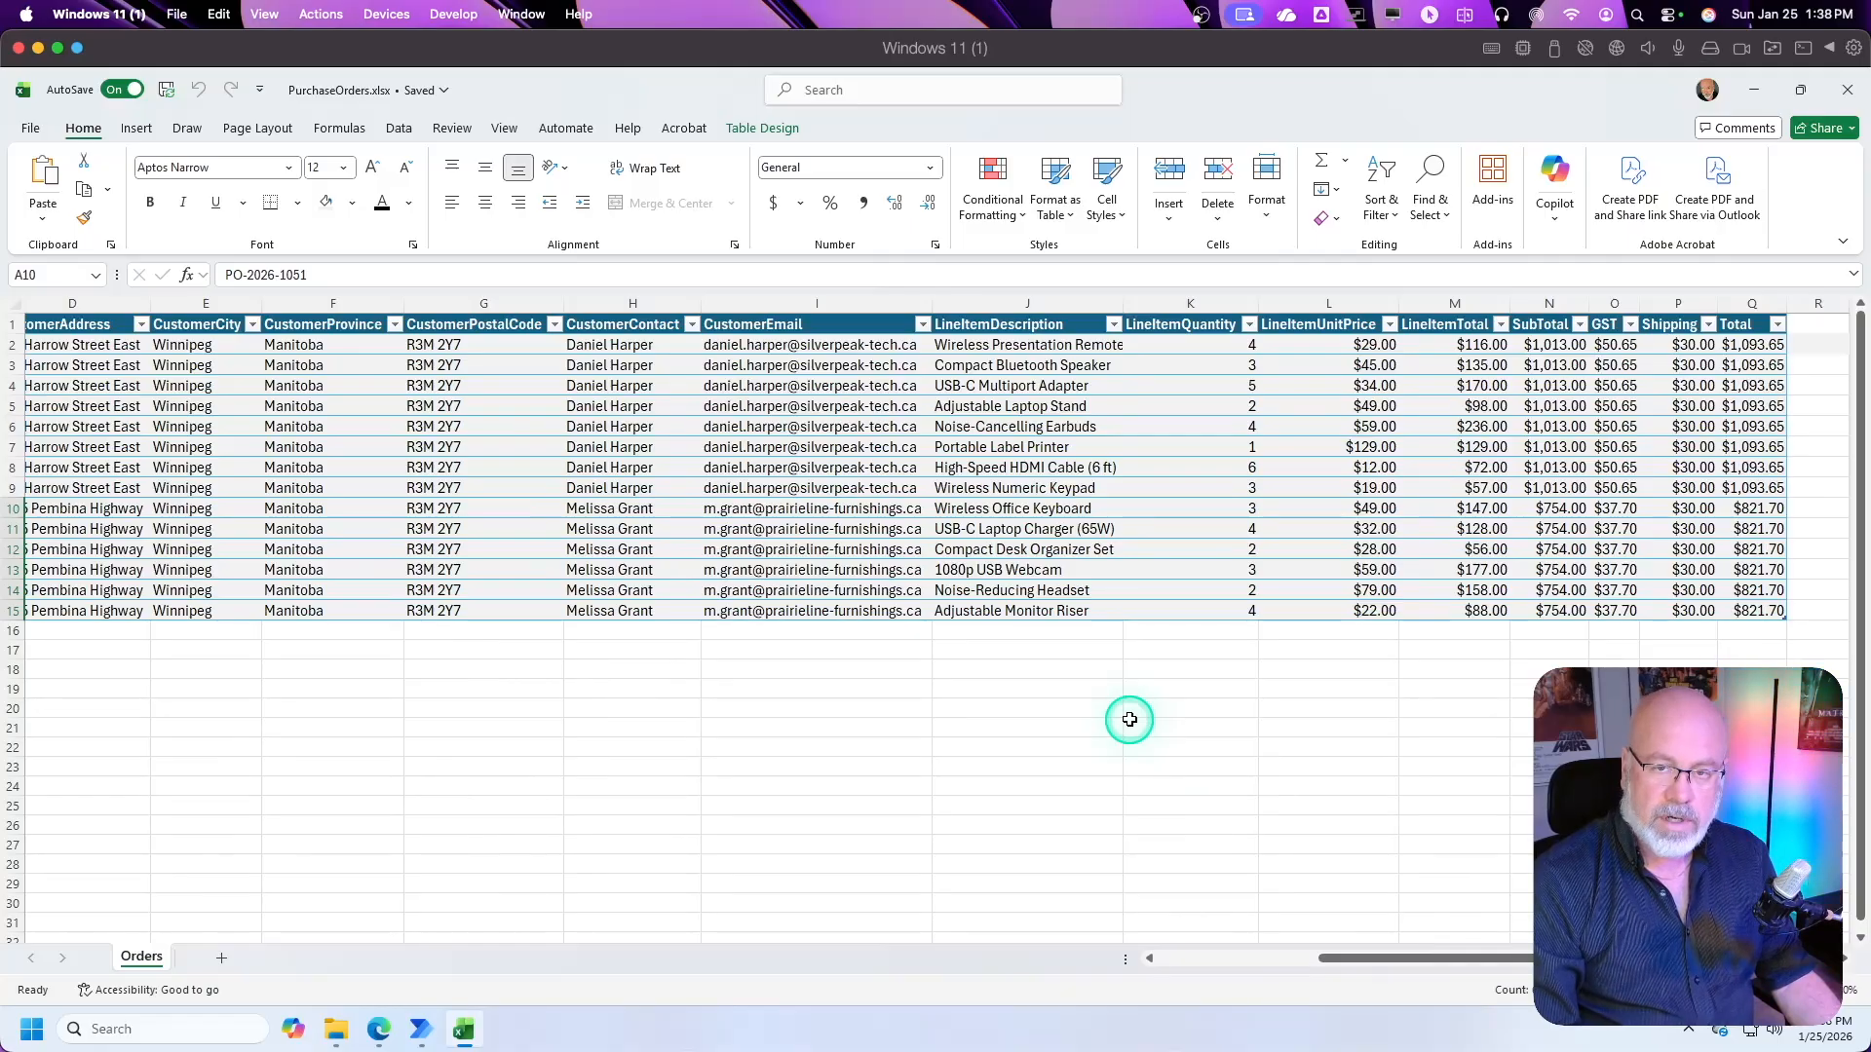
{"action": "left_click", "coordinate": [1181, 960]}
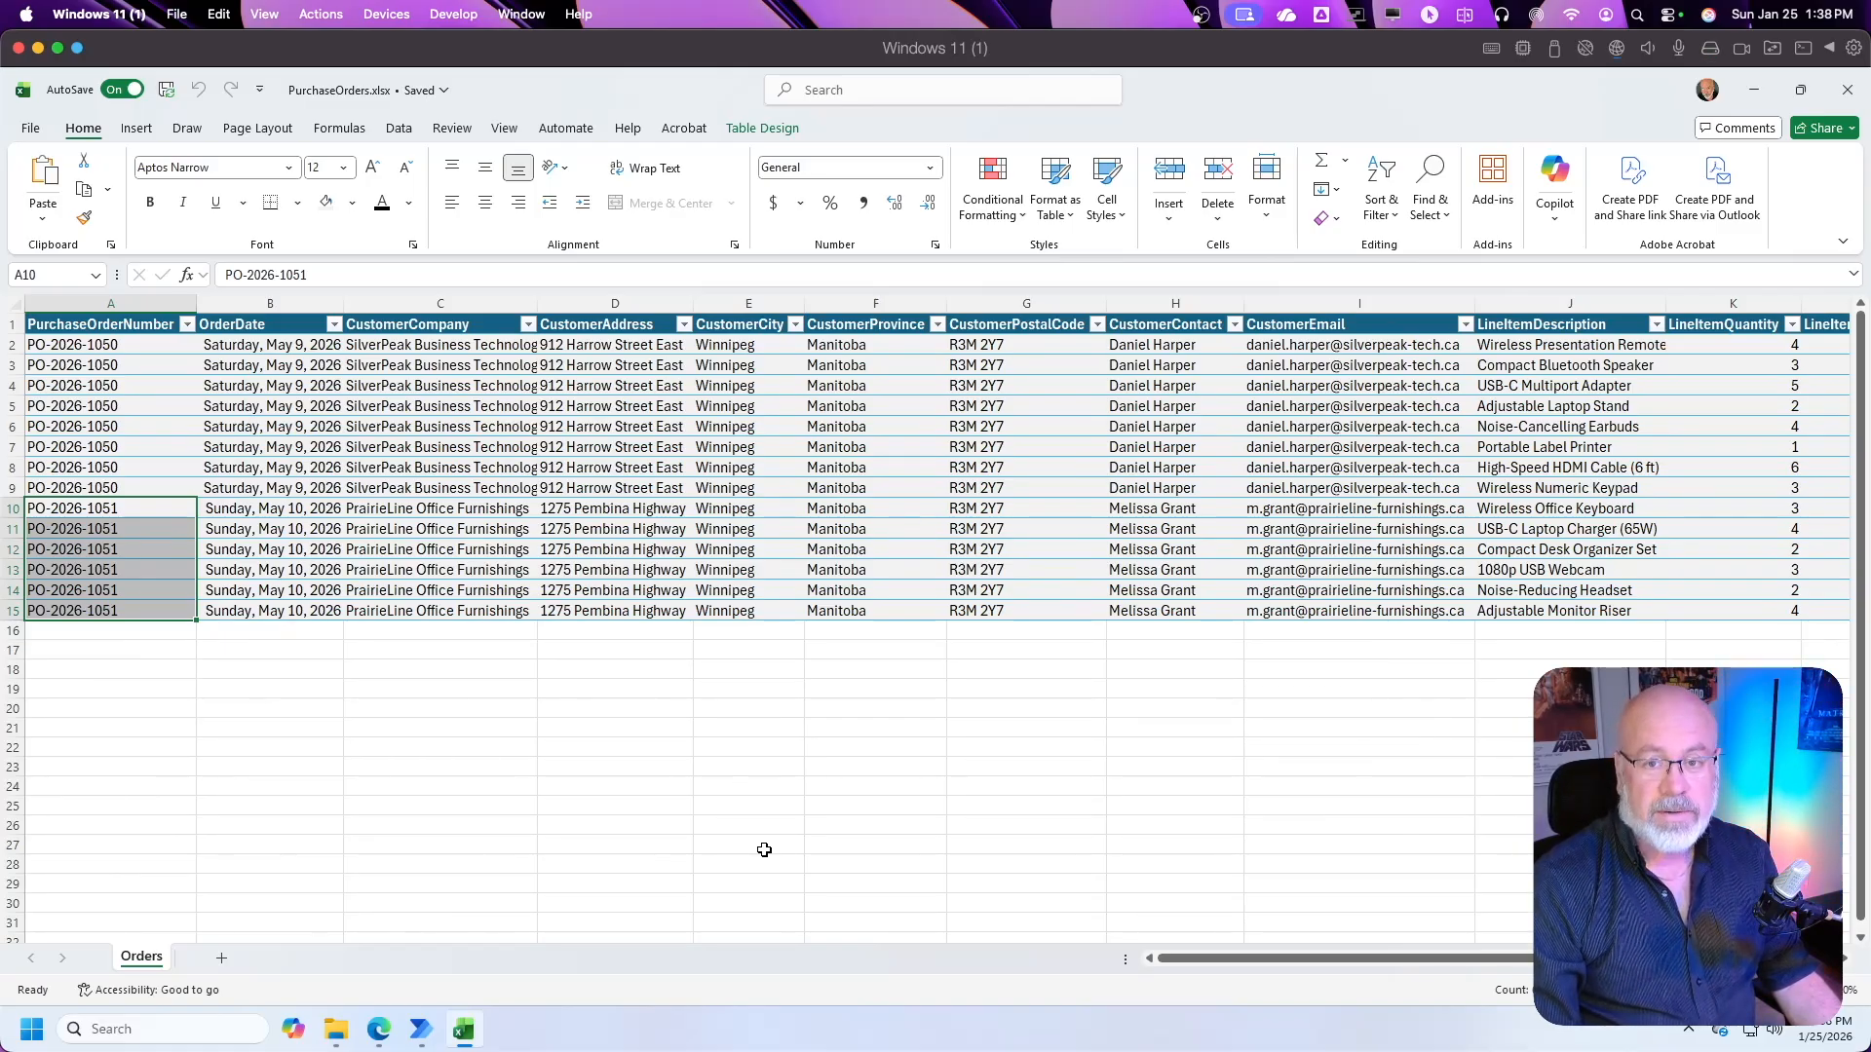
{"action": "left_click", "coordinate": [684, 785]}
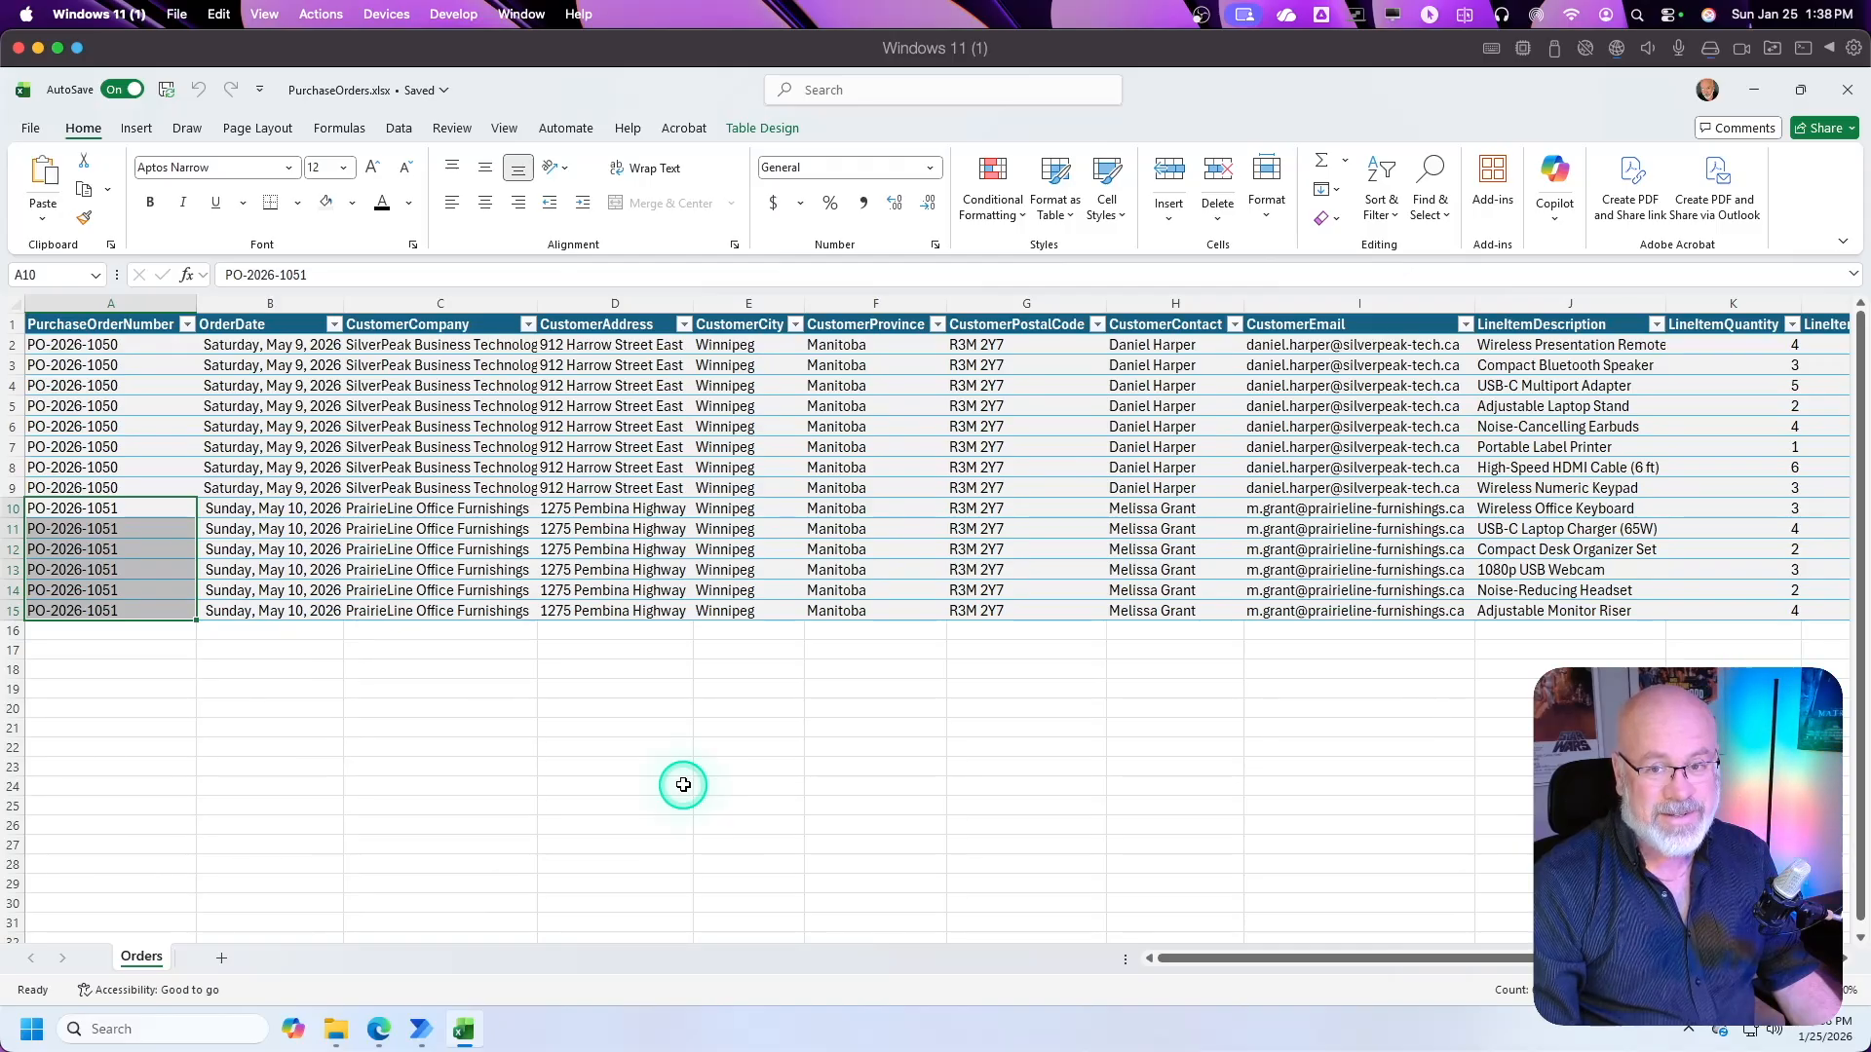